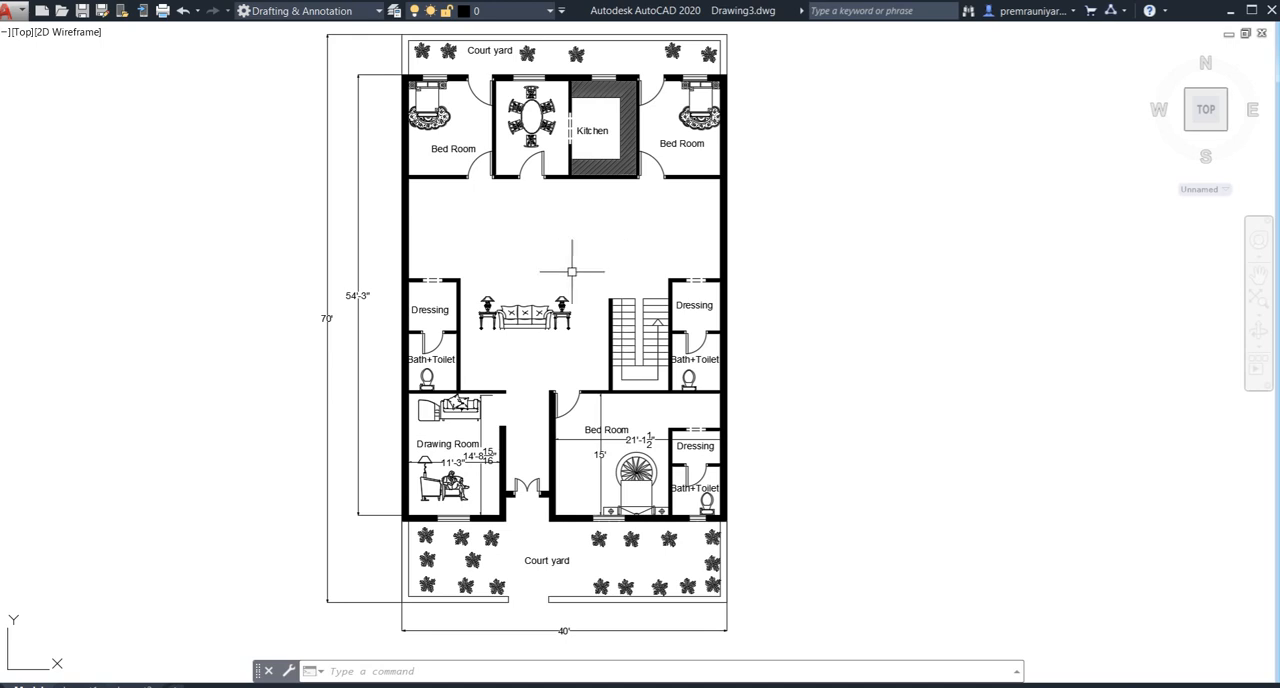
- Examine the finished house floor plan, including its rooms, front and rear court yards, and overall dimensions
scroll(575, 279, "down", 2)
middle_click_drag(577, 354, 575, 328)
scroll(545, 433, "up", 4)
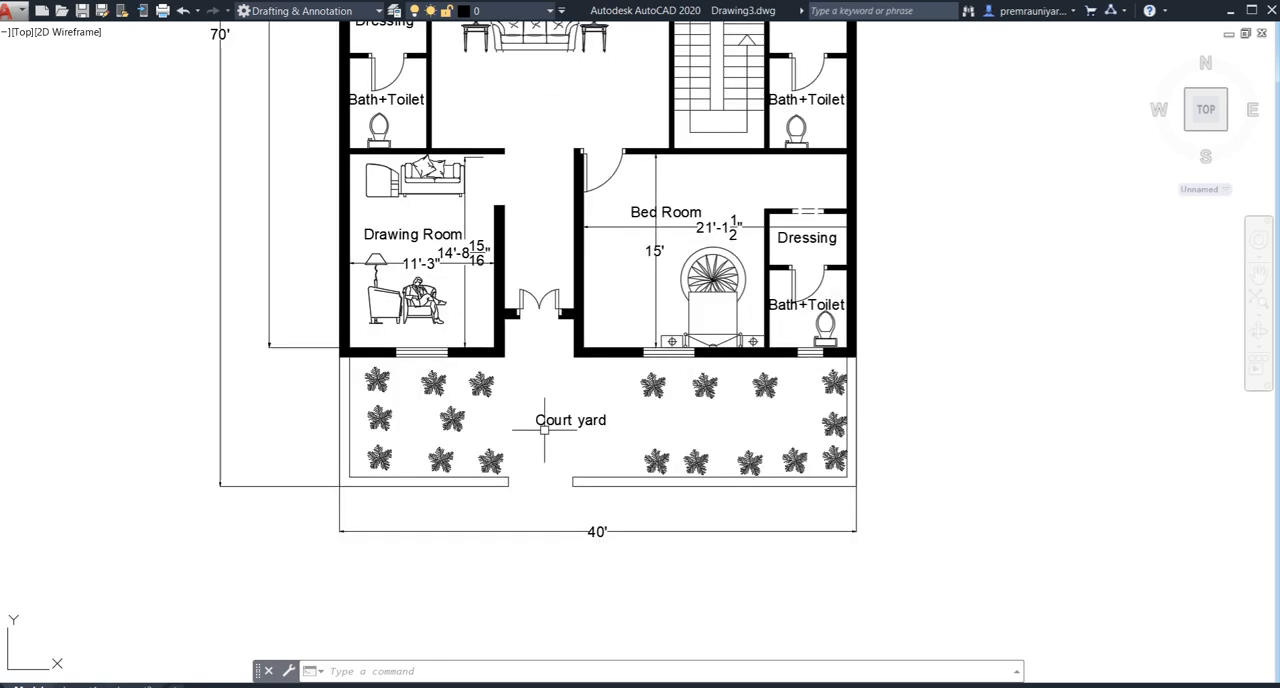
middle_click_drag(546, 406, 604, 600)
middle_click_drag(580, 106, 574, 401)
scroll(507, 240, "down", 4)
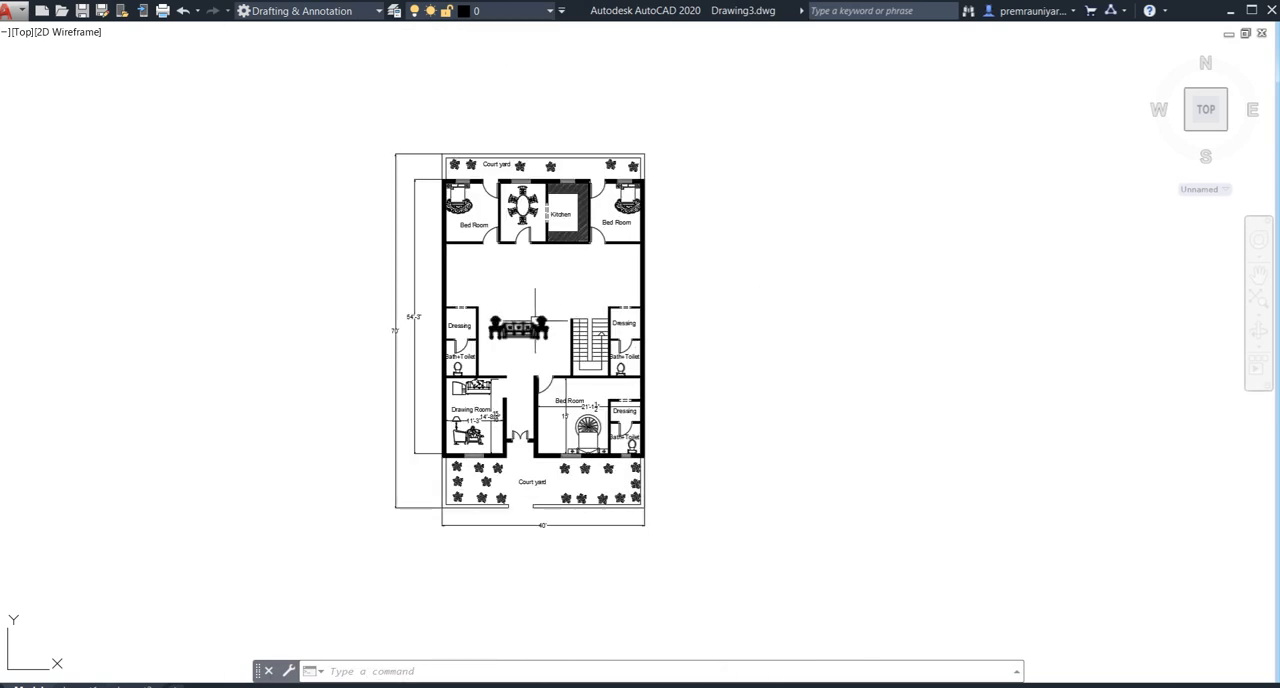
middle_click_drag(533, 320, 540, 289)
scroll(453, 255, "up", 2)
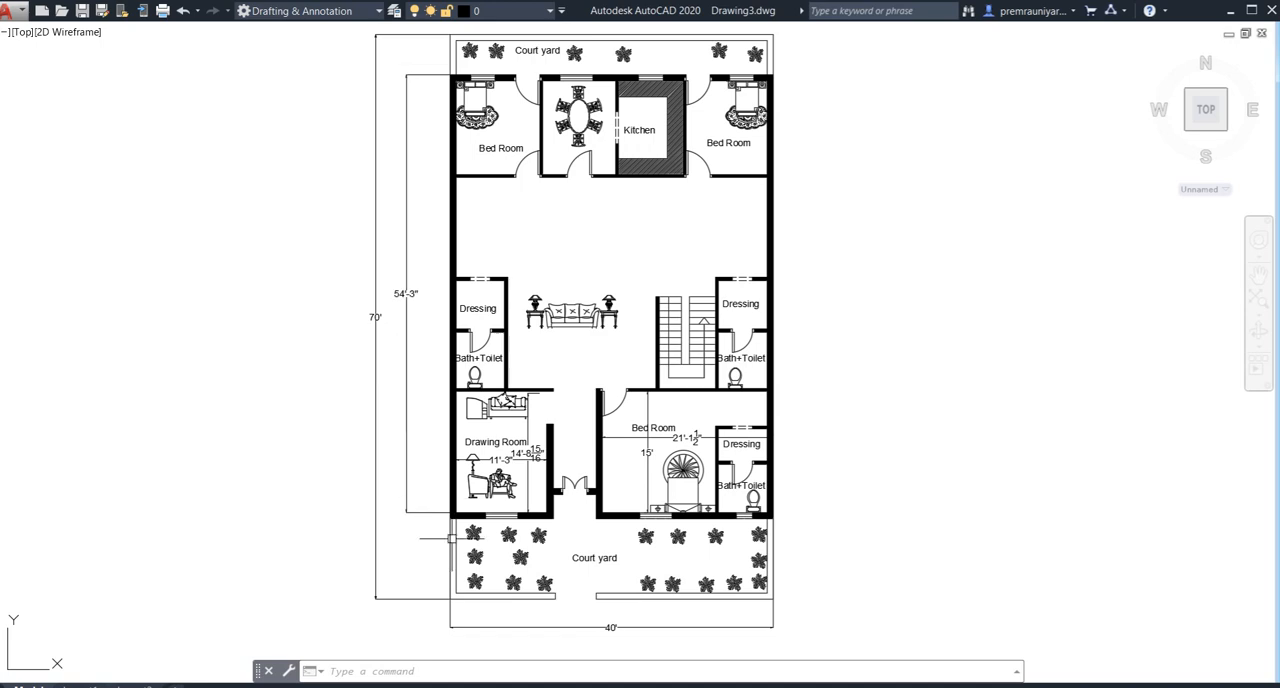
middle_click_drag(395, 335, 400, 369)
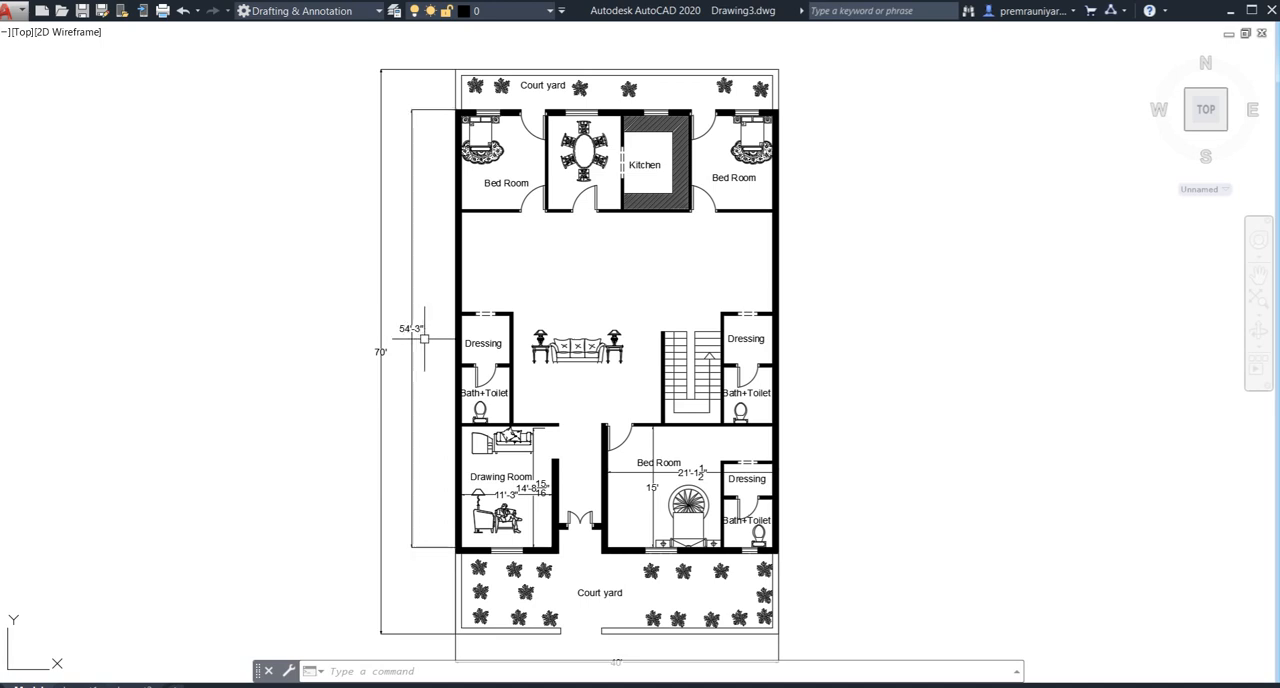
scroll(430, 332, "down", 3)
scroll(513, 284, "up", 3)
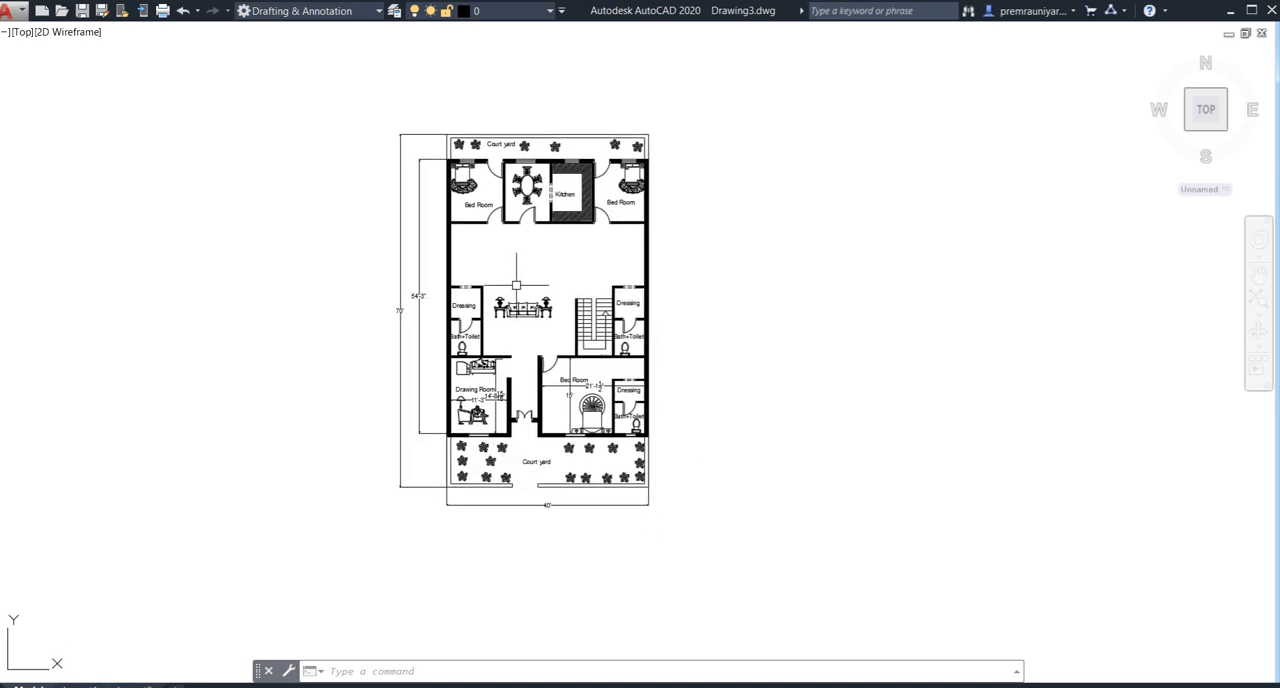
middle_click_drag(513, 284, 545, 290)
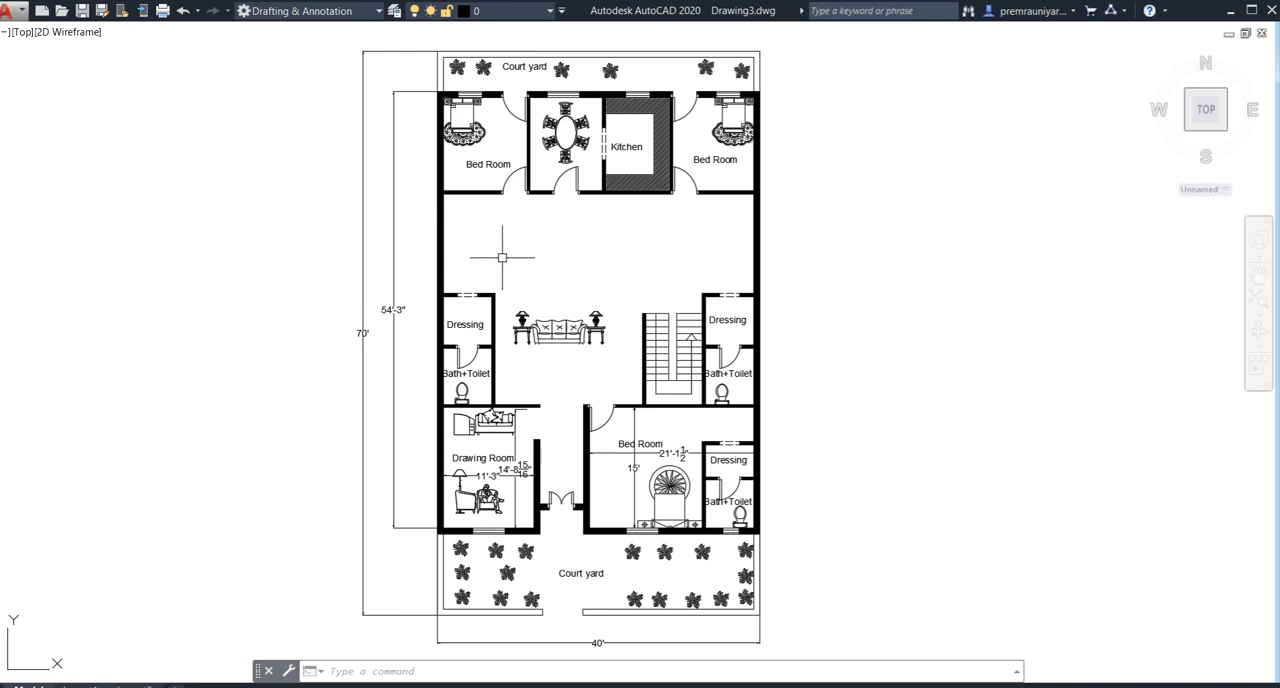
left_click(18, 12)
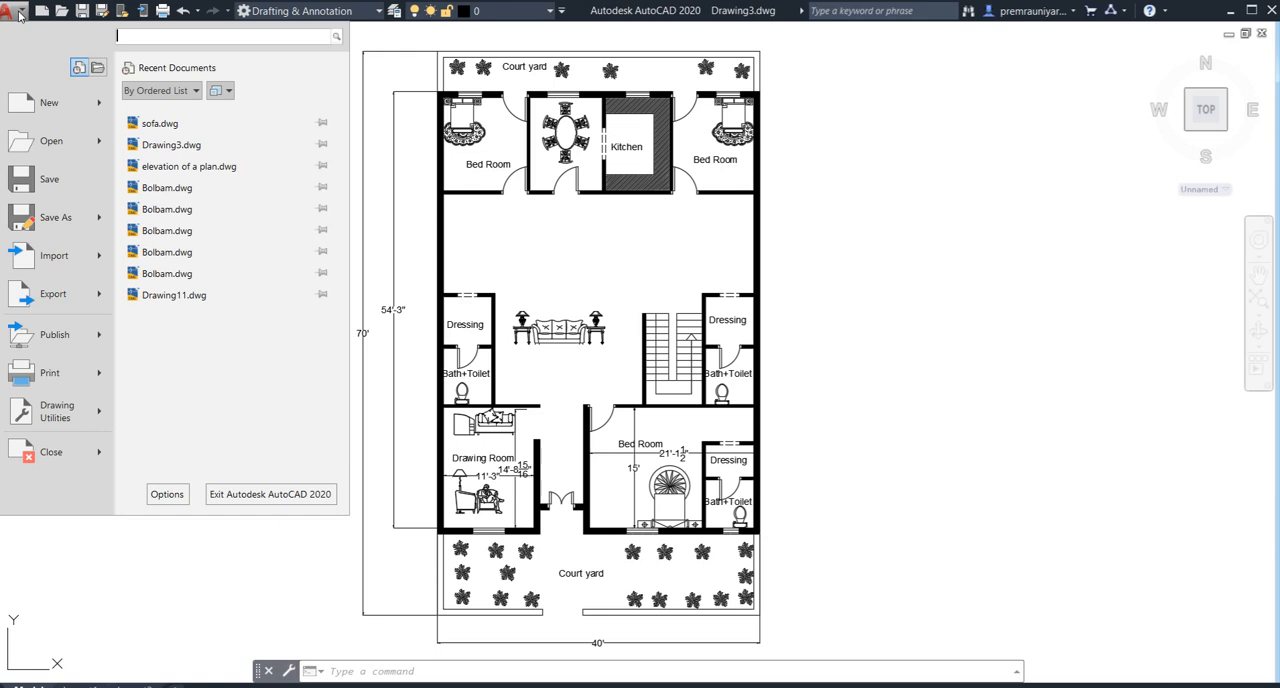
left_click(18, 12)
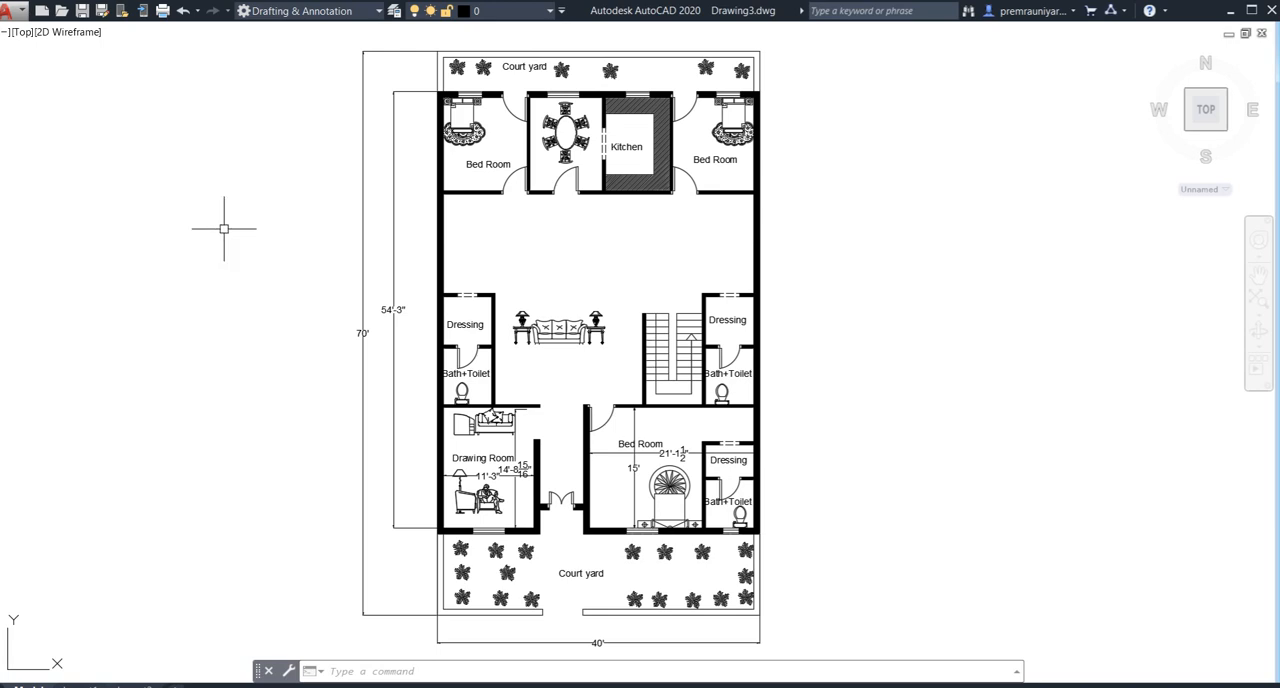
- Review the floor plan's room layout again and bring an empty drawing area beside it into view
scroll(224, 228, "down", 2)
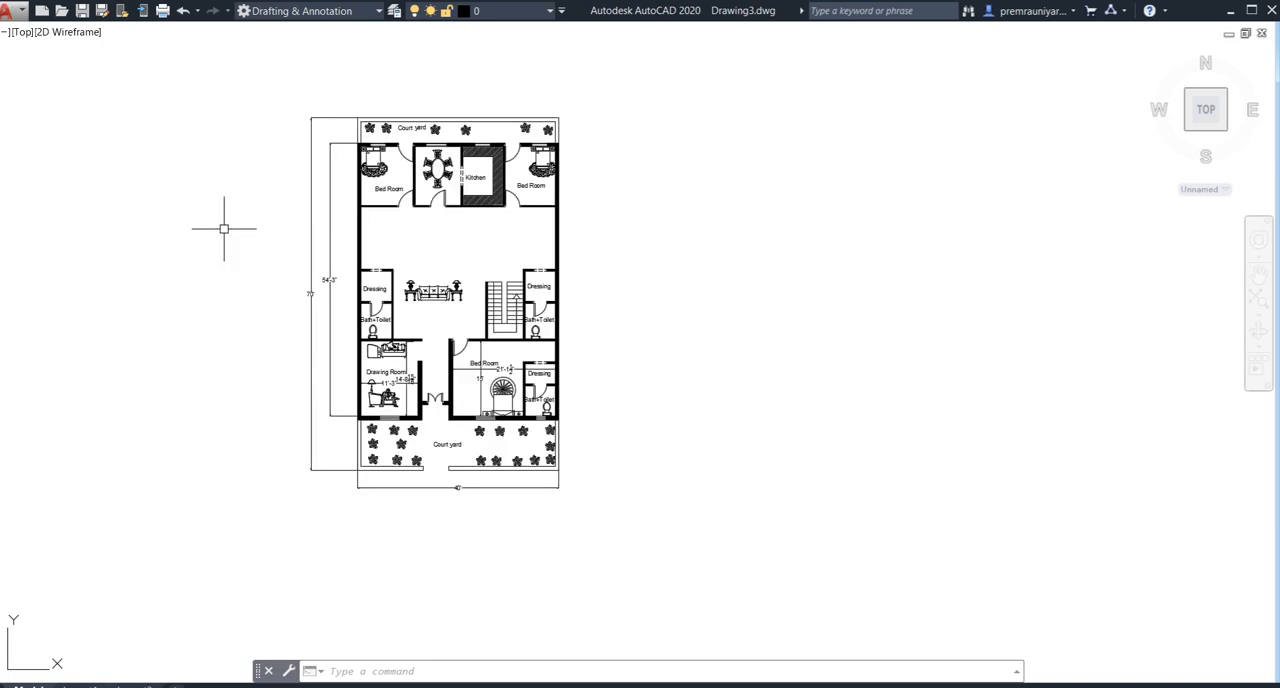
middle_click_drag(234, 237, 306, 246)
scroll(511, 327, "up", 2)
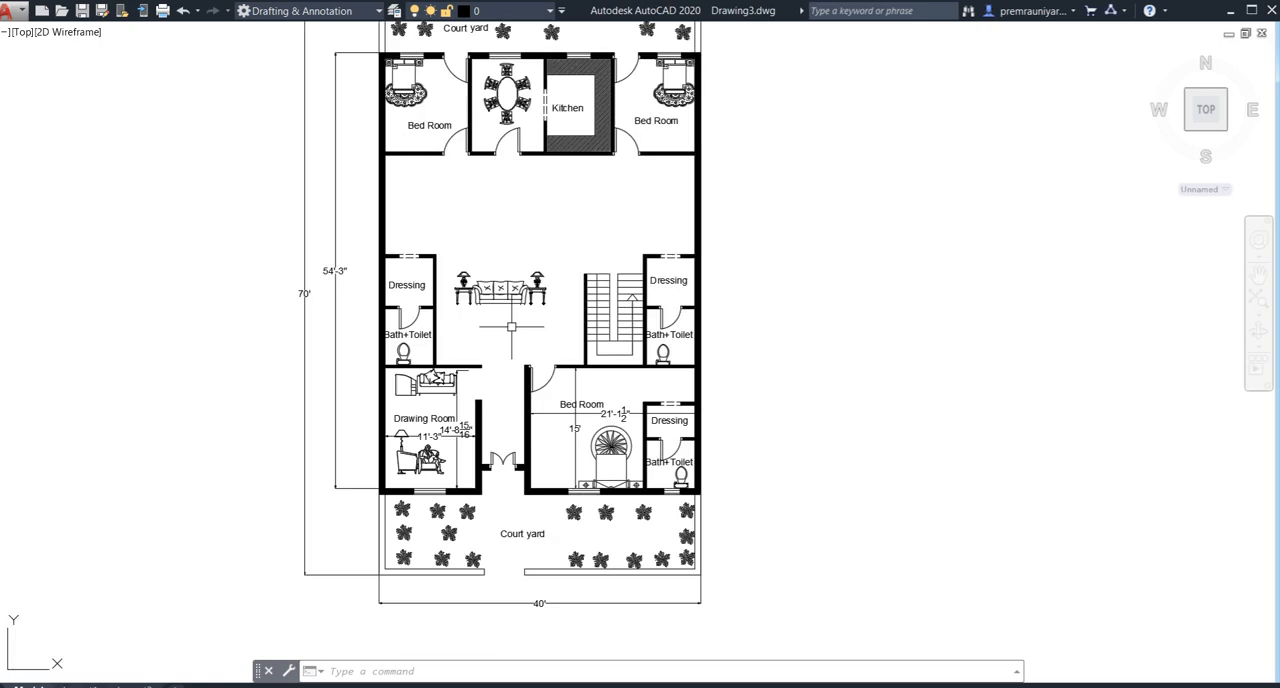
middle_click_drag(486, 317, 548, 249)
scroll(521, 300, "down", 2)
scroll(550, 300, "up", 2)
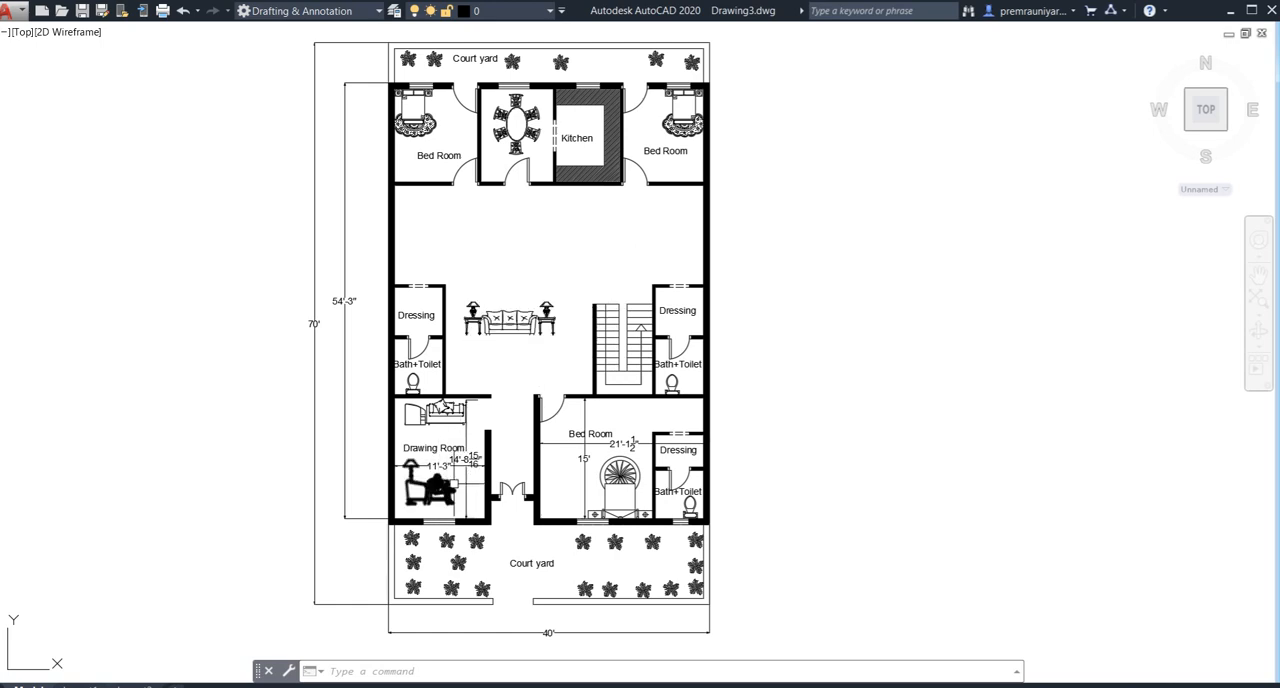
middle_click_drag(485, 230, 482, 268)
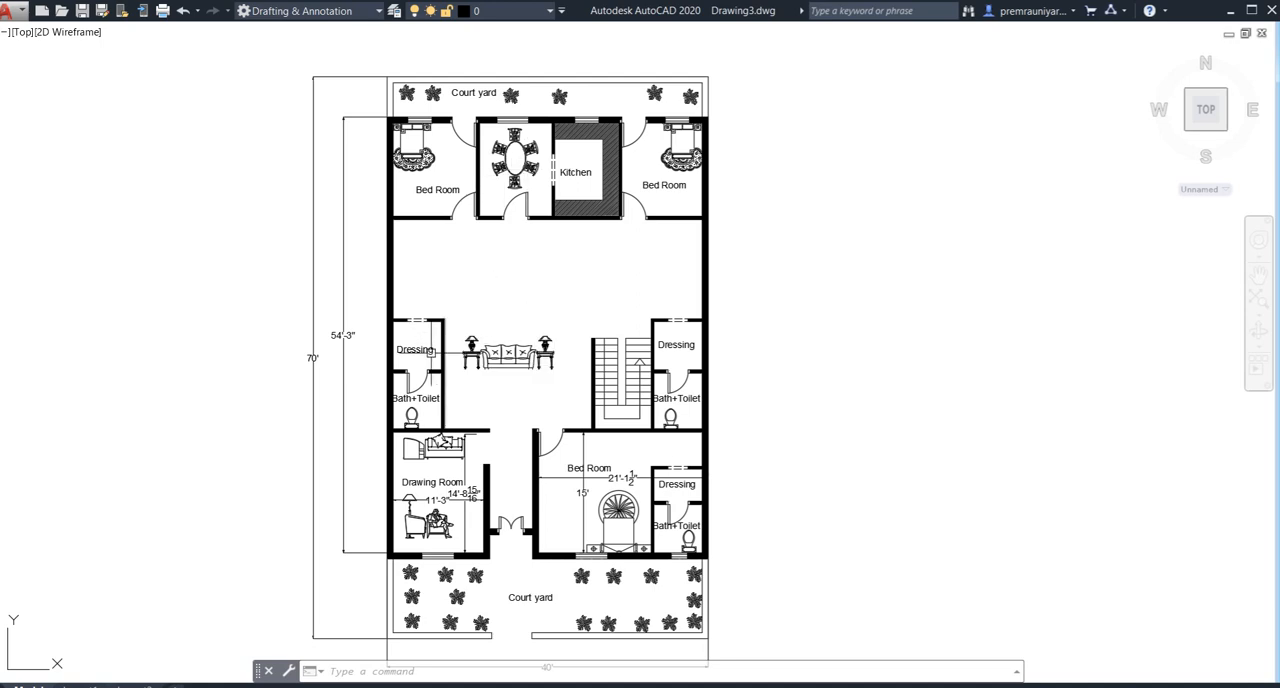
mouse_move(918, 290)
middle_mouse_down()
mouse_move(854, 286)
mouse_move(915, 280)
middle_mouse_up()
middle_click_drag(819, 309, 821, 309)
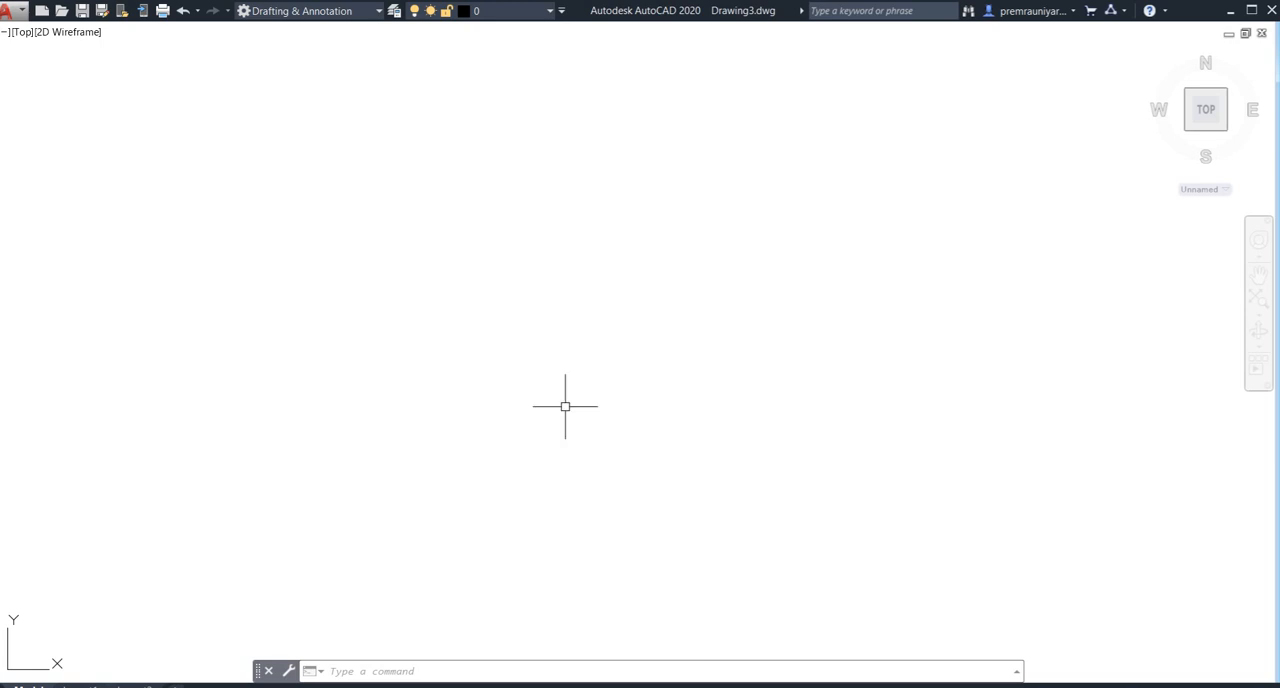
middle_click_drag(559, 403, 529, 432)
type("r")
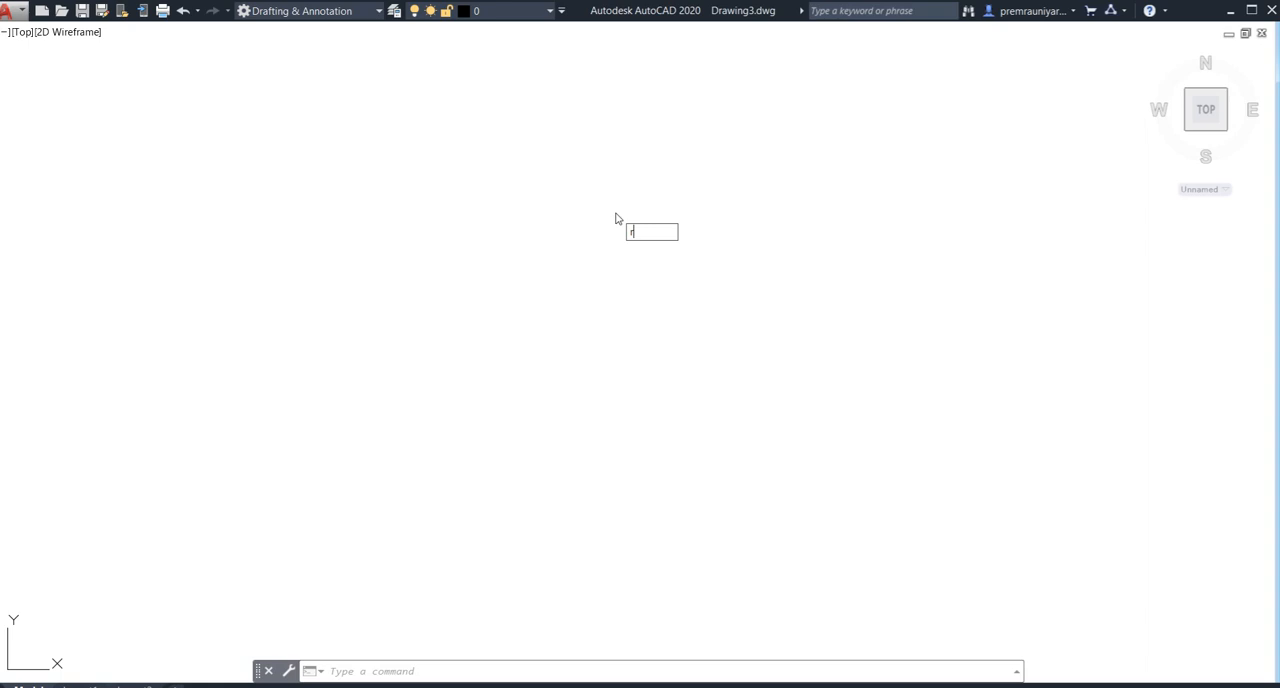
type("ibboni")
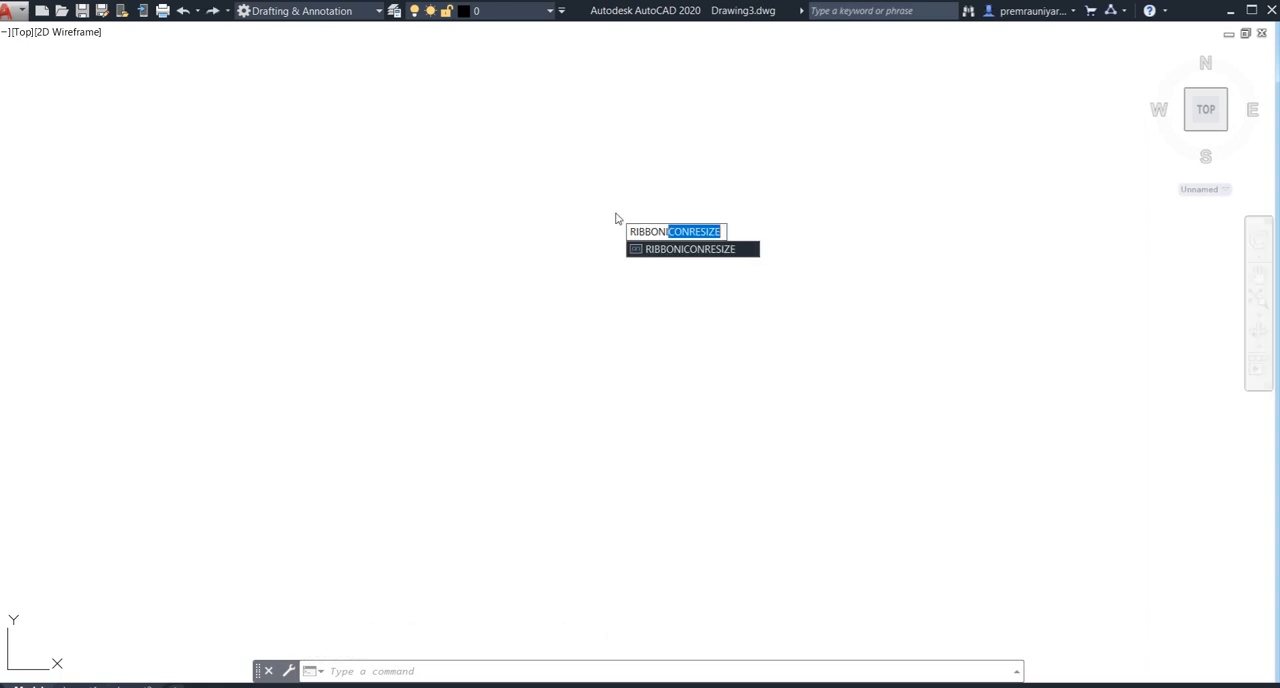
left_click(675, 249)
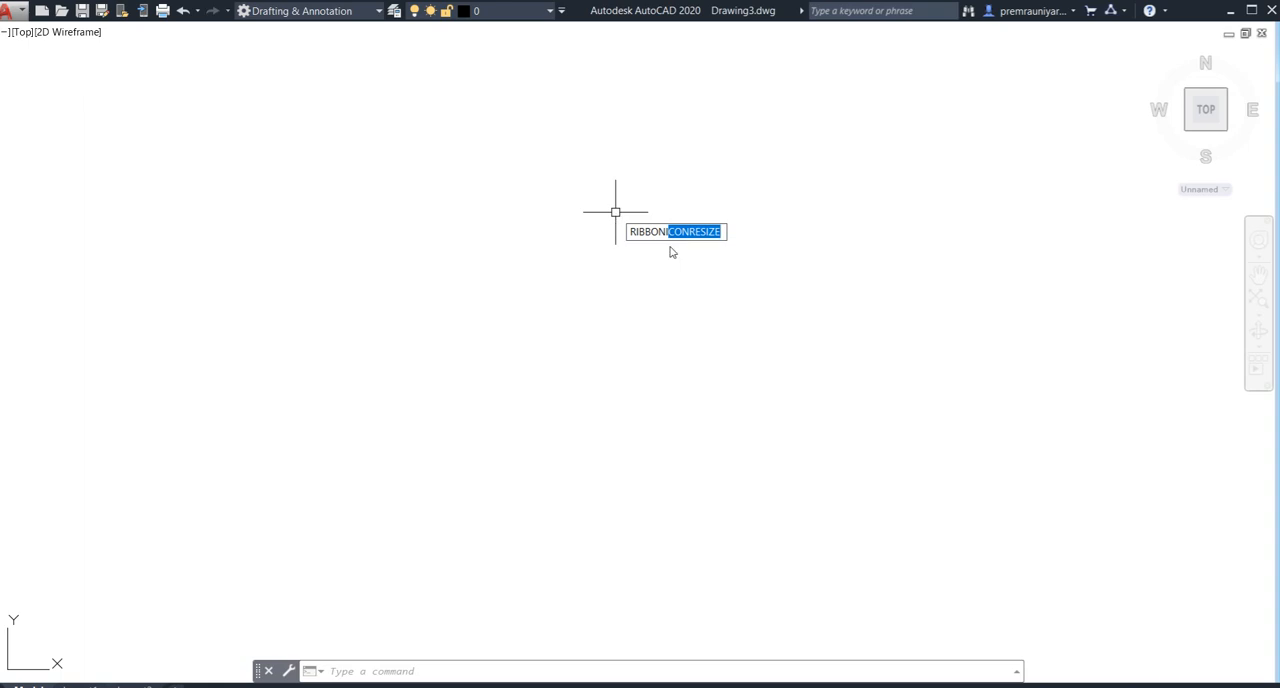
key("Return")
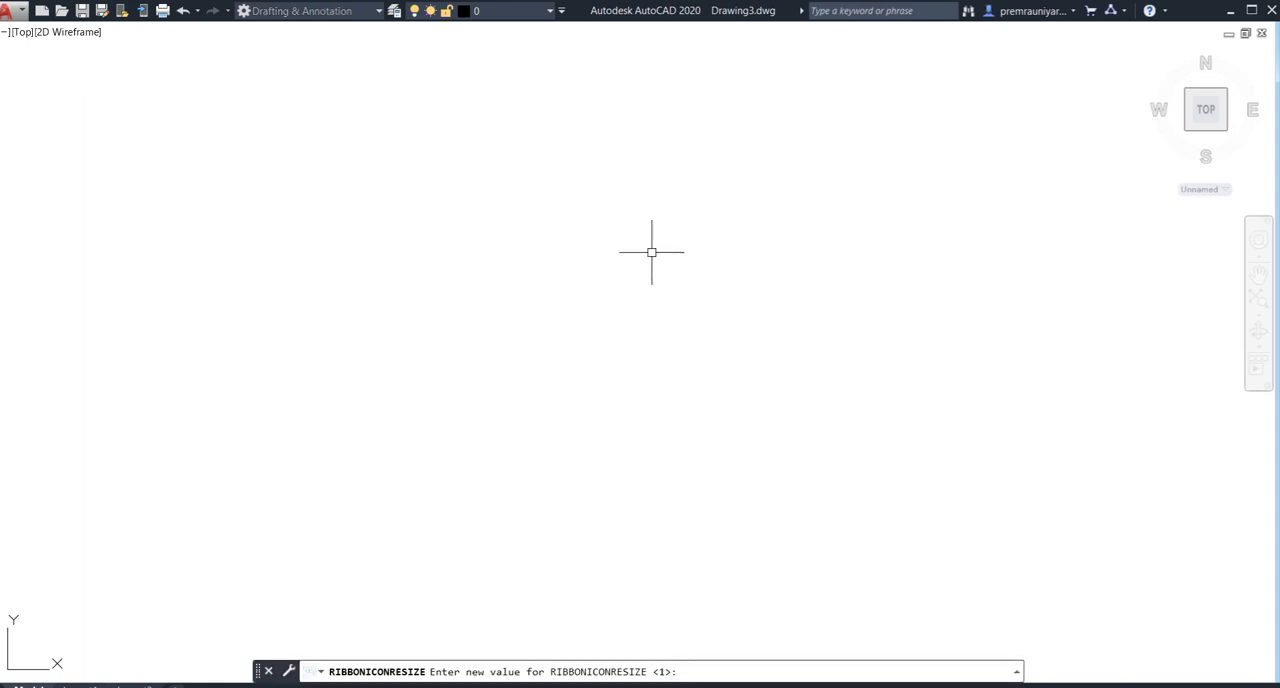
- Display the ribbon with the RIBBON command
type("RIbb")
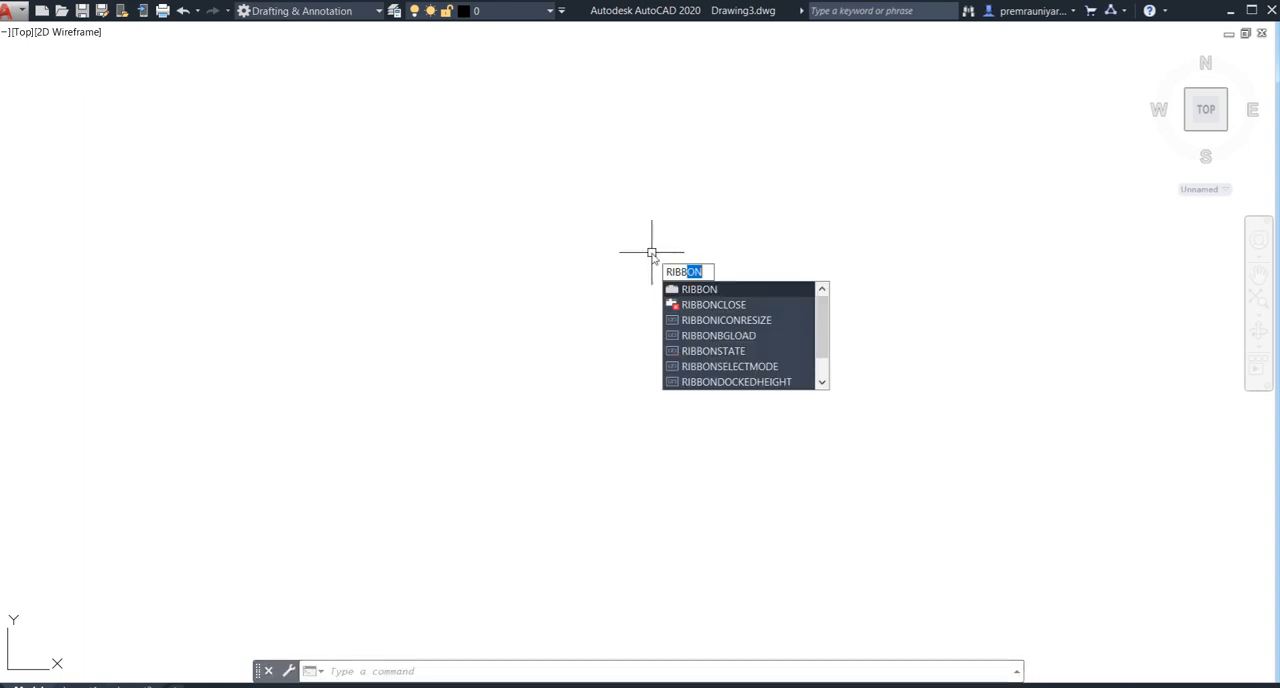
key("Return")
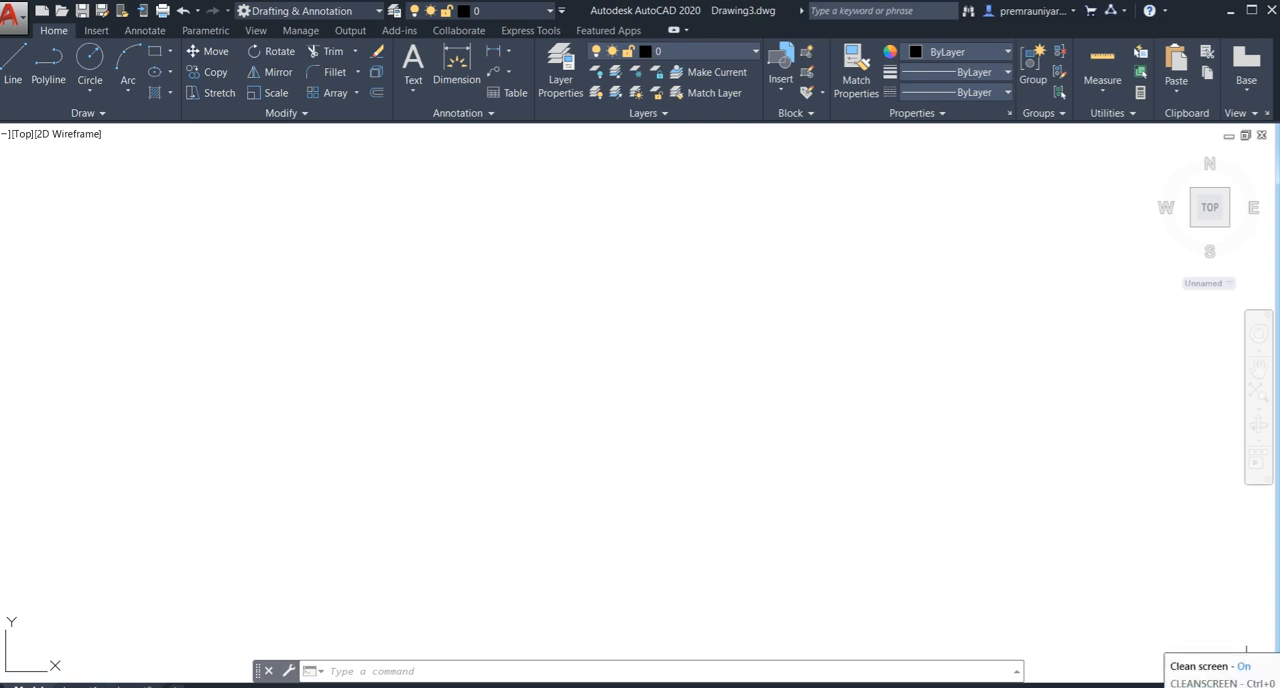
- Leave clean screen mode to close the Blocks palette, and turn clean screen back on
left_click(1246, 677)
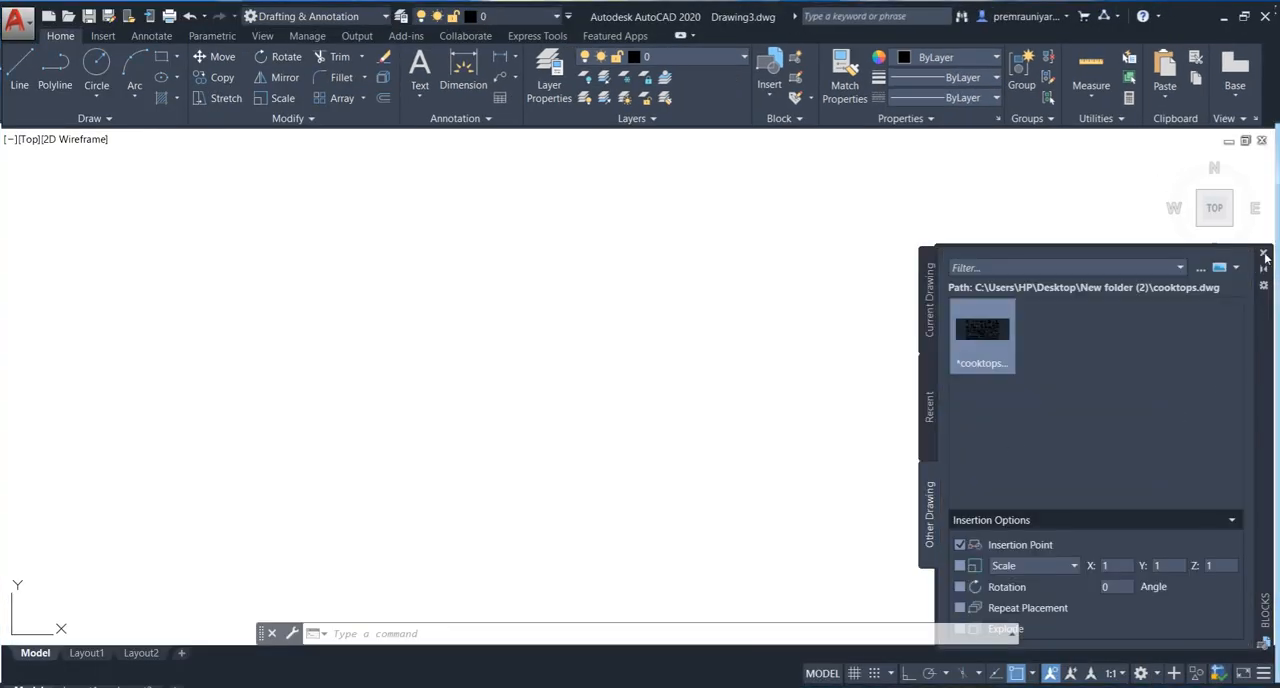
left_click(1265, 257)
left_click(1246, 677)
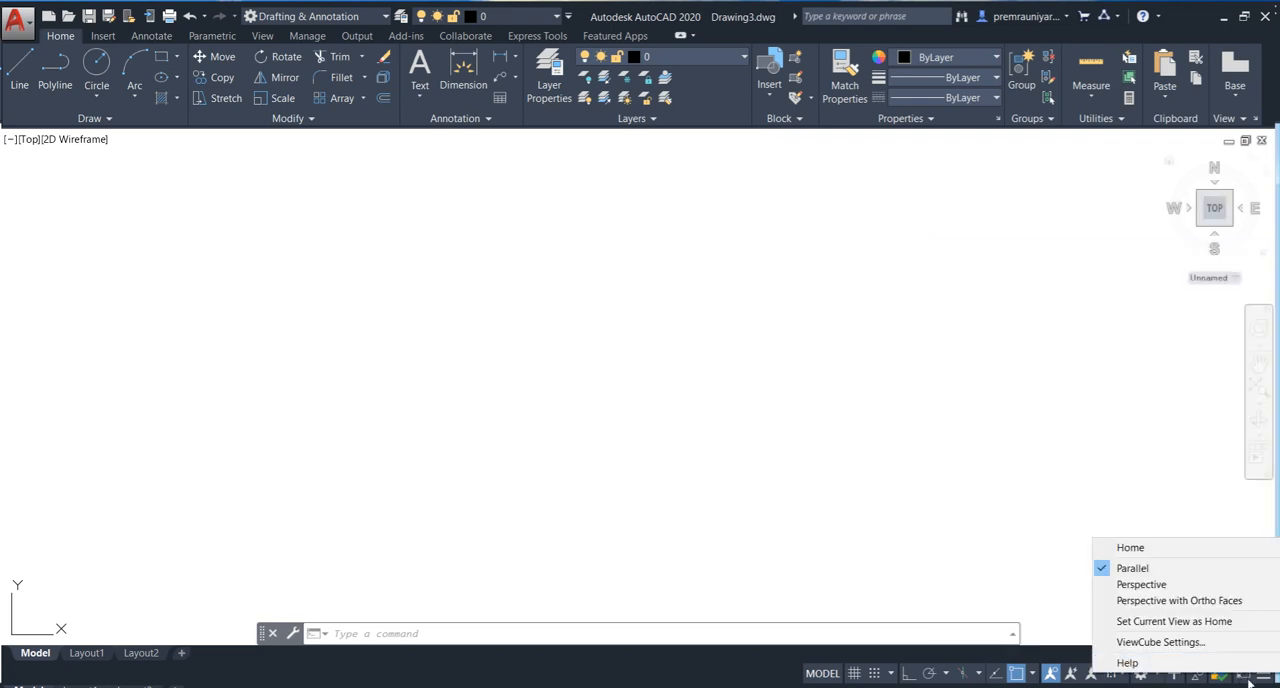
left_click(1248, 680)
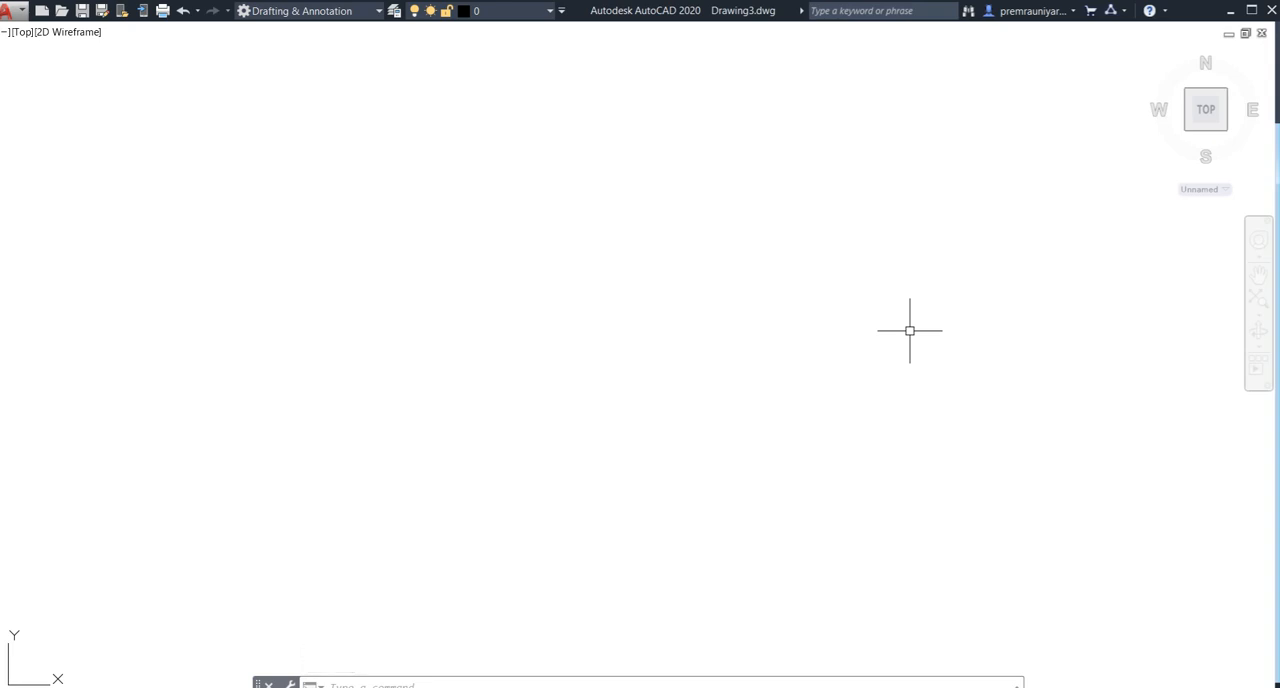
- Set the uniform background color of the 2D model space to Black in the display options
type("op")
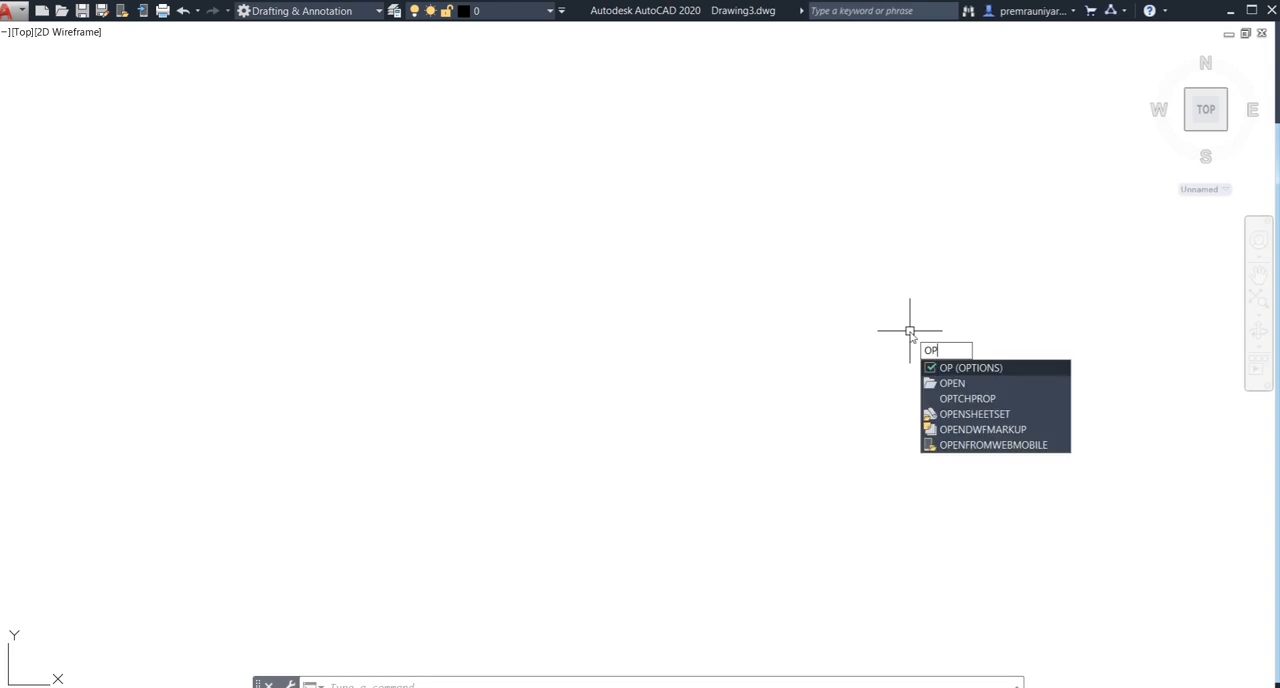
key("Return")
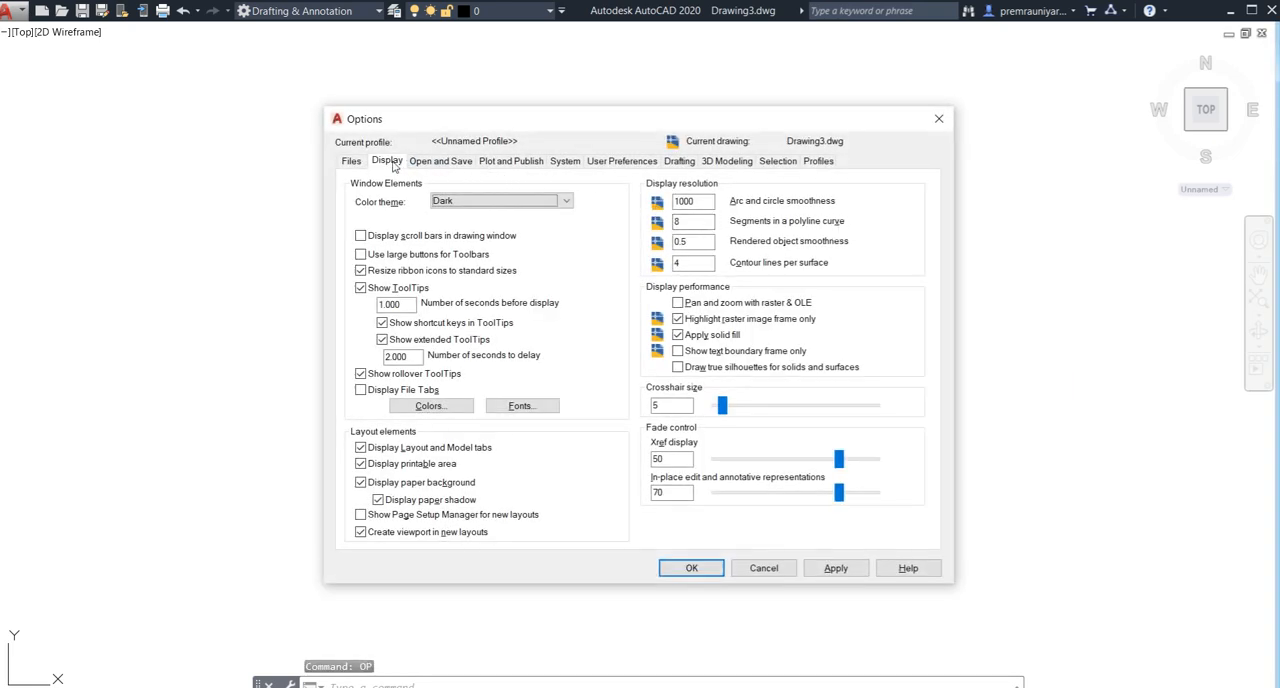
left_click(430, 405)
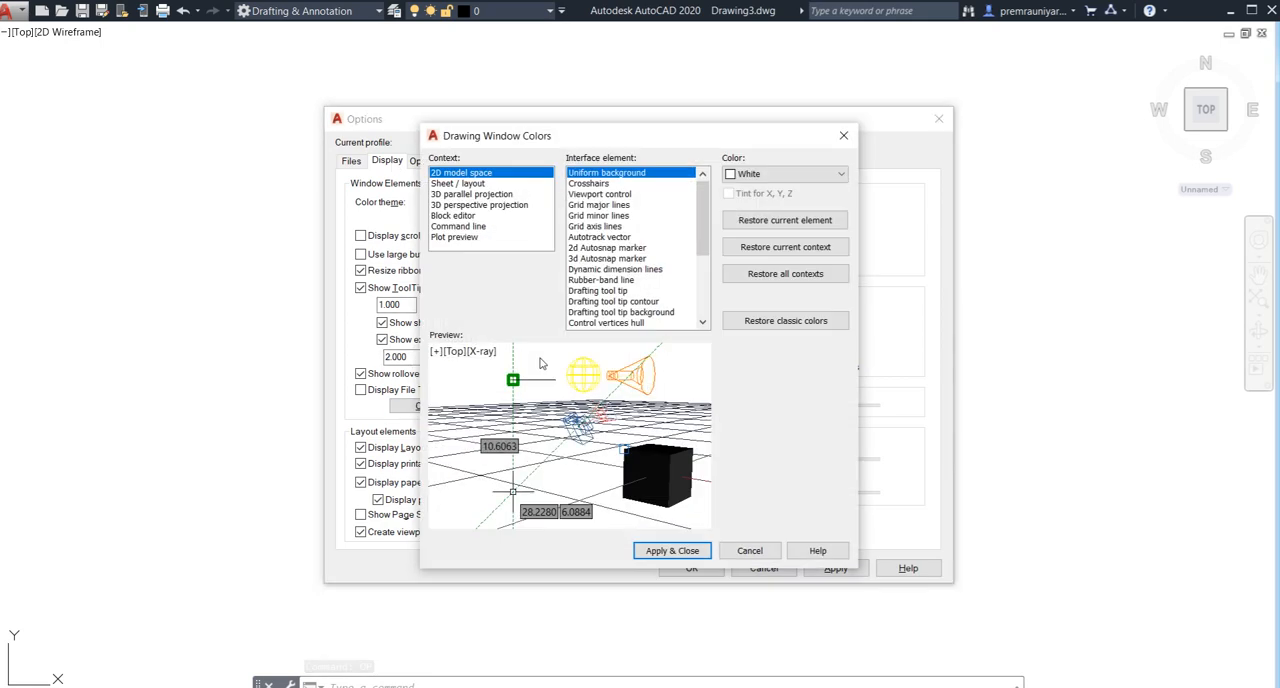
left_click(746, 176)
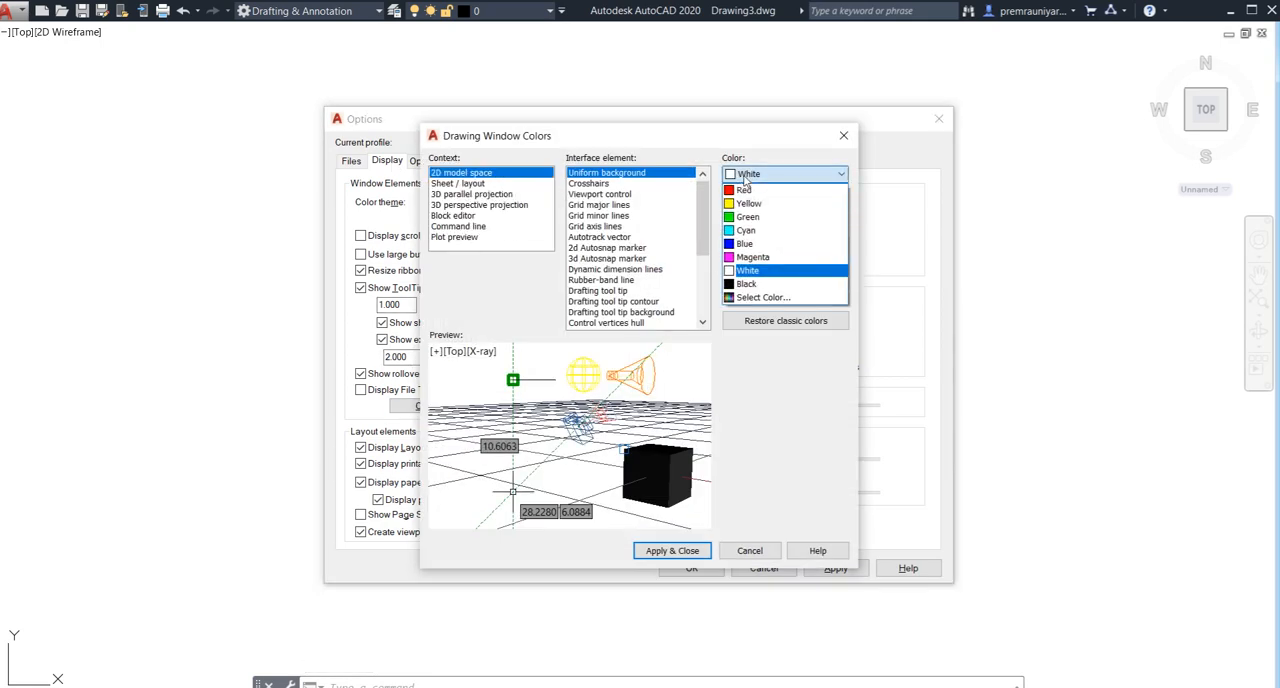
left_click(741, 285)
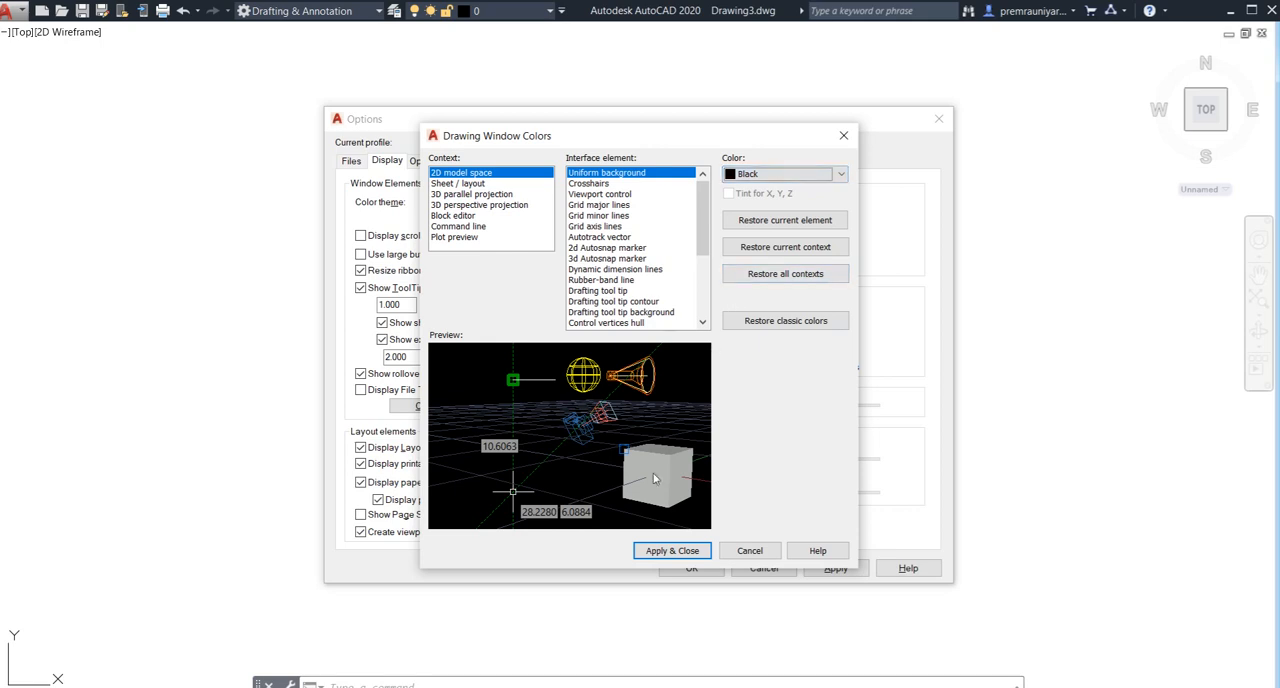
left_click(670, 550)
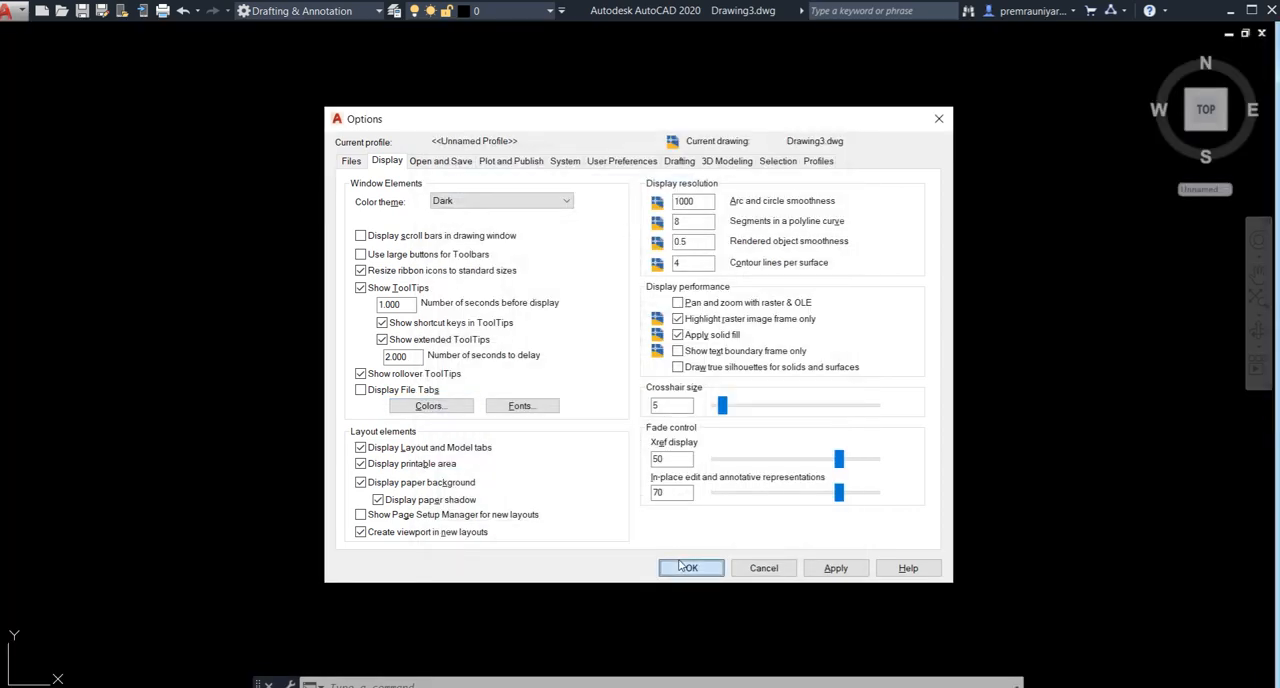
left_click(686, 567)
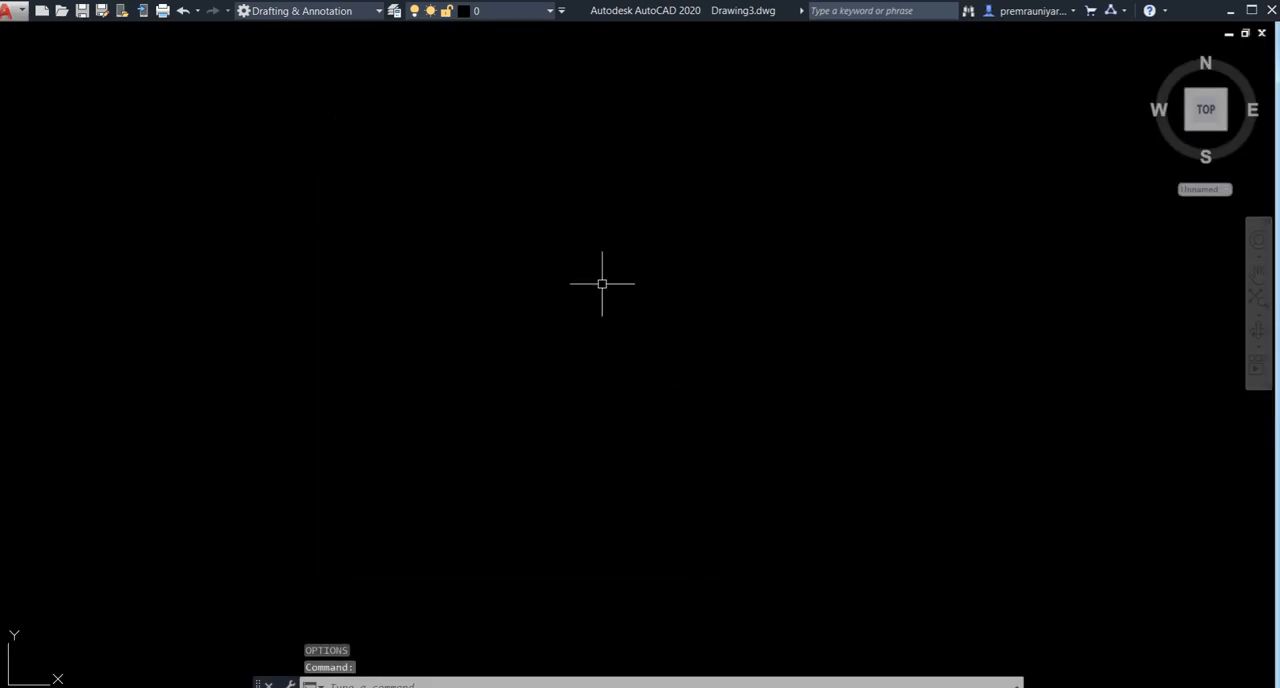
- Change the uniform background color of the 2D model space to White and apply the options
type("OP")
key("Return")
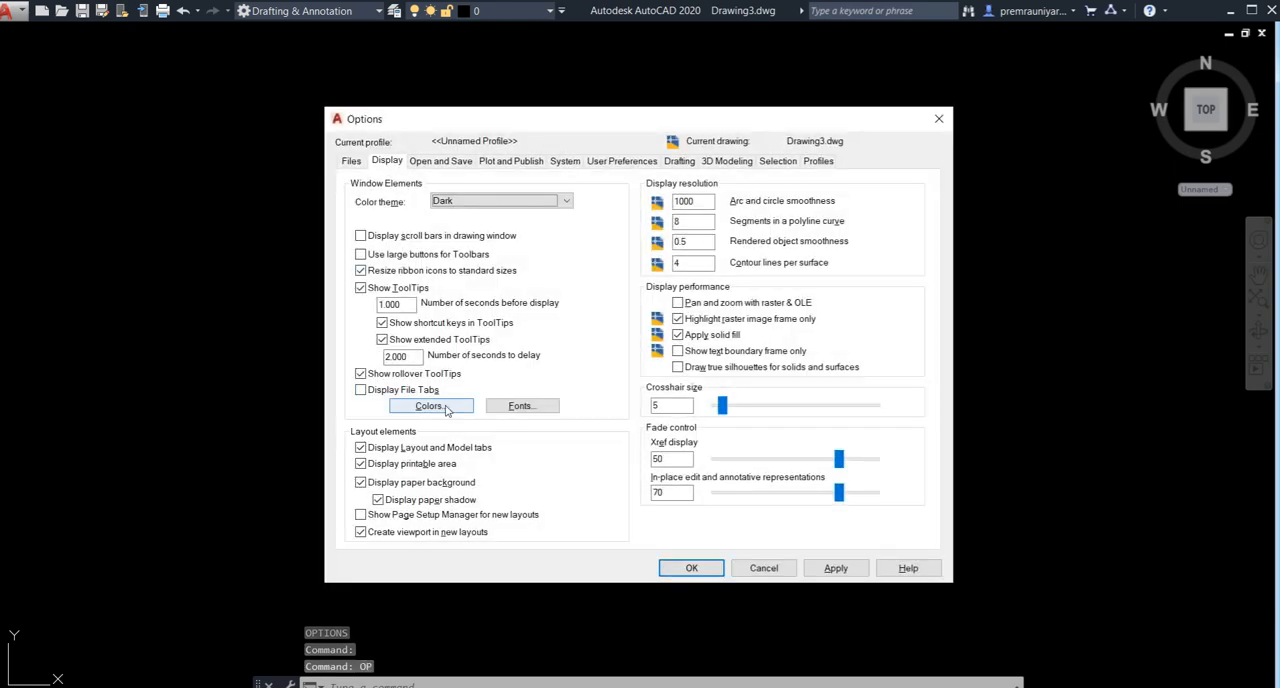
left_click(449, 404)
left_click(775, 175)
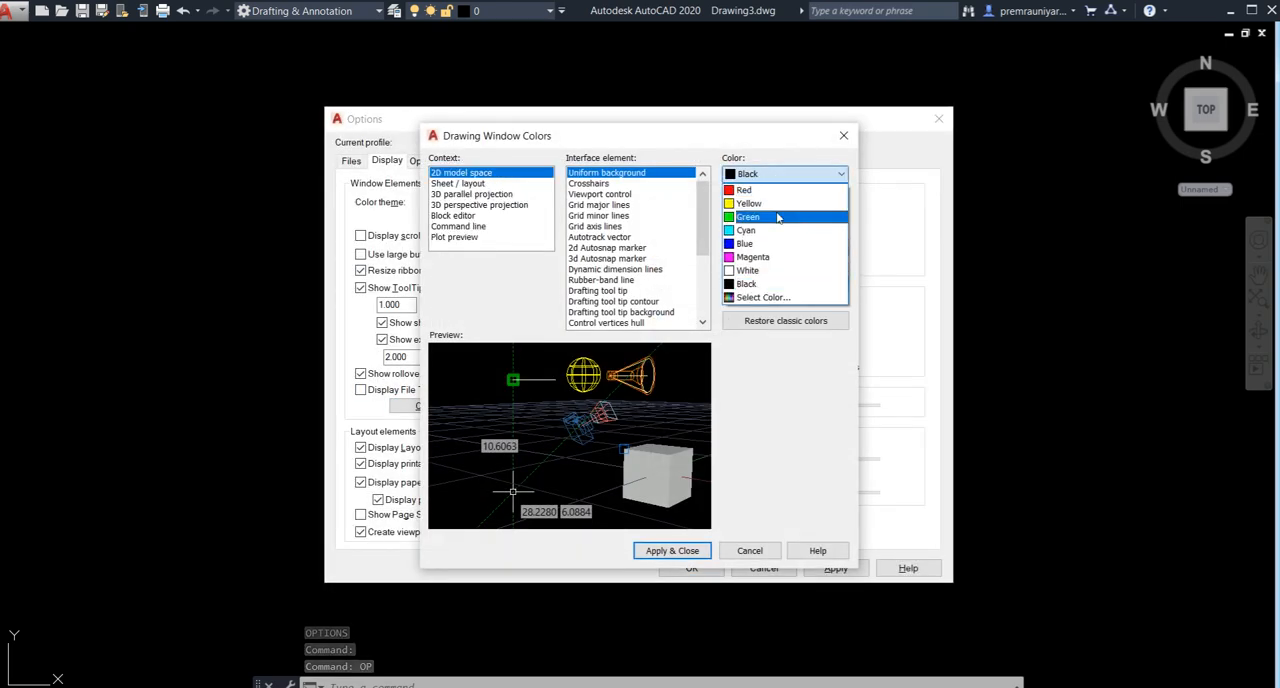
left_click(768, 274)
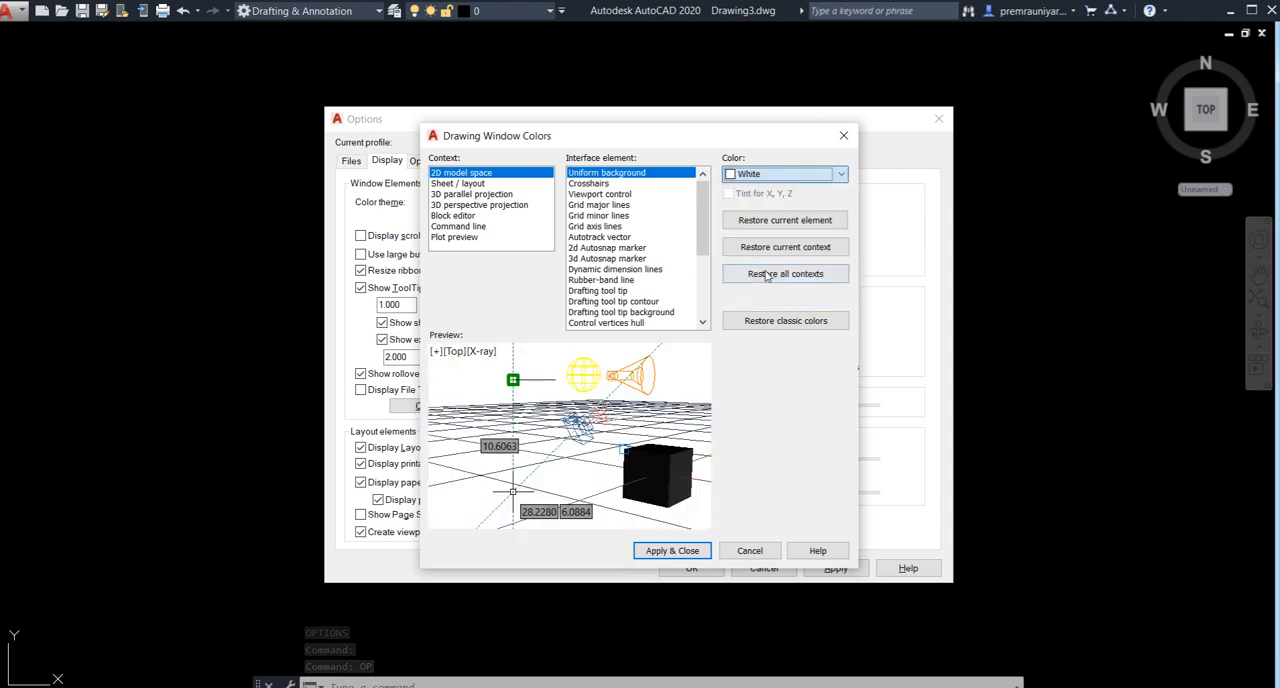
left_click(672, 550)
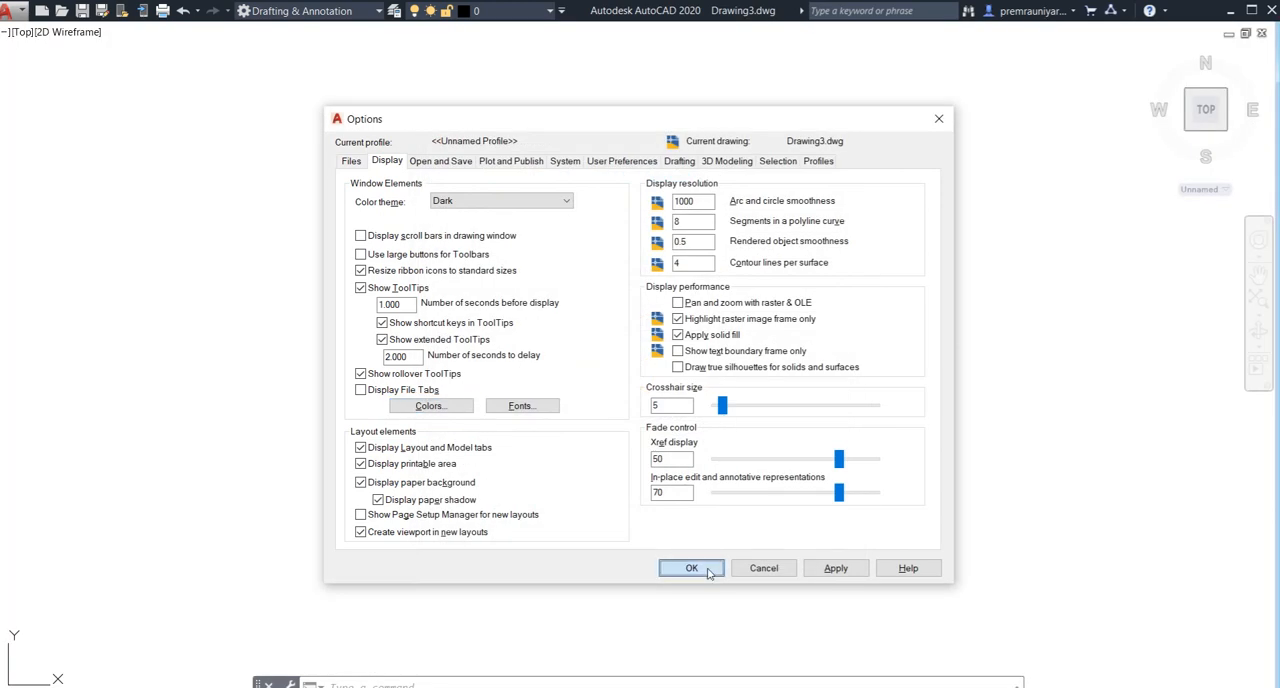
left_click(700, 569)
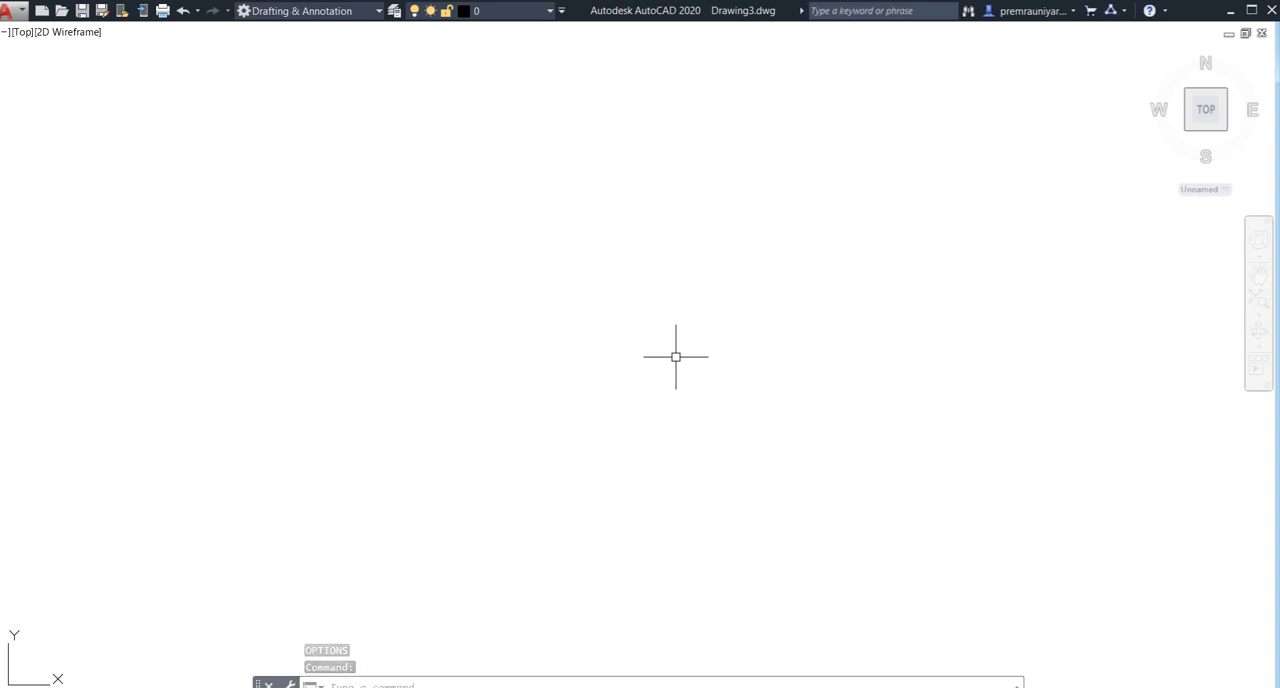
- Configure the drawing units with Architectural length type and Inches as the insertion scale
type("un")
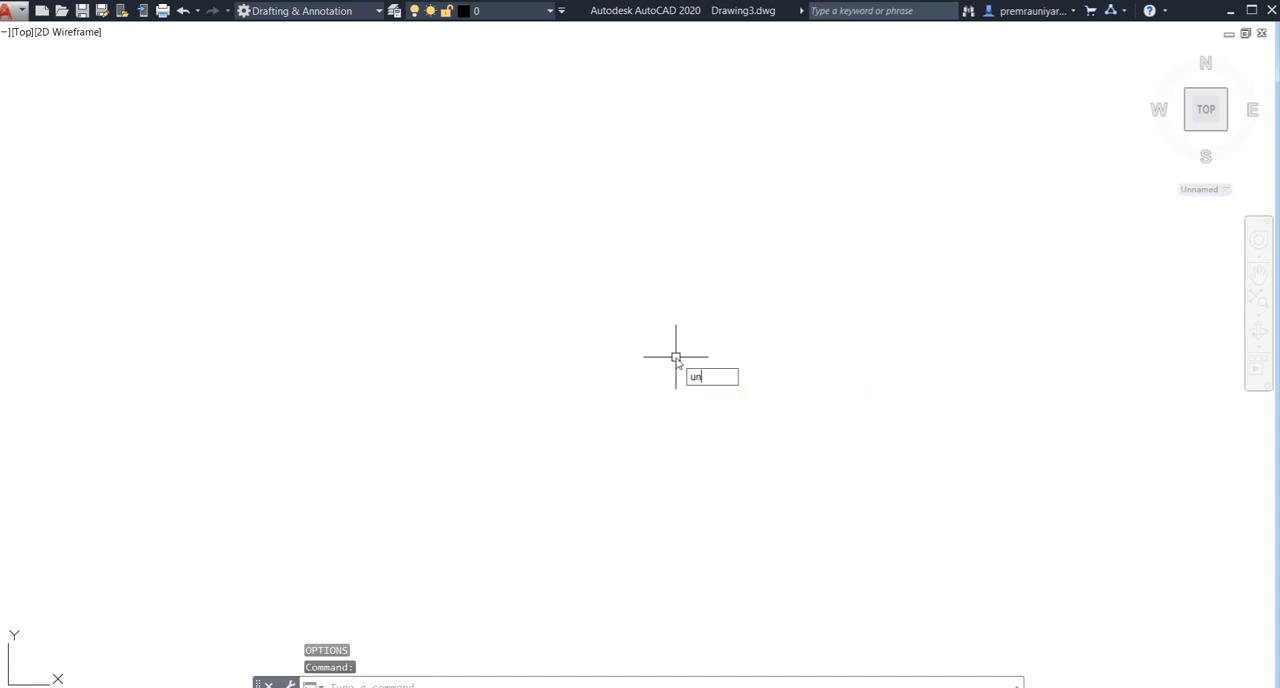
key("Return")
left_click(567, 238)
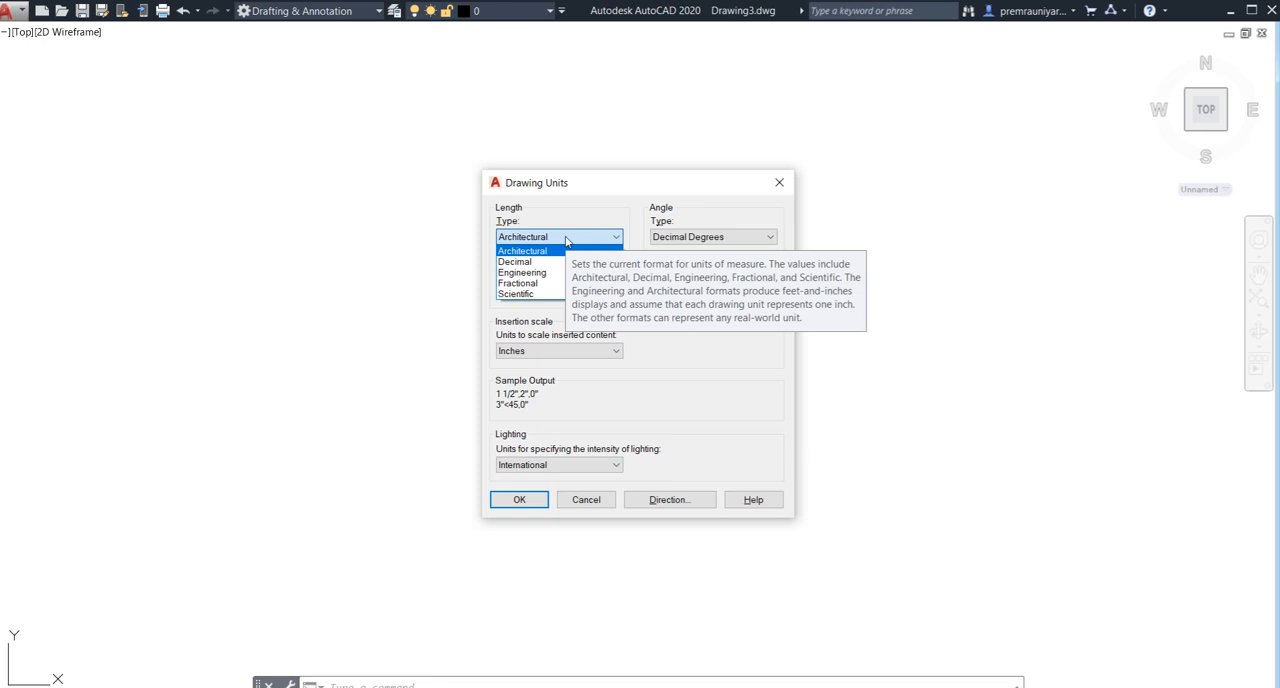
left_click(566, 237)
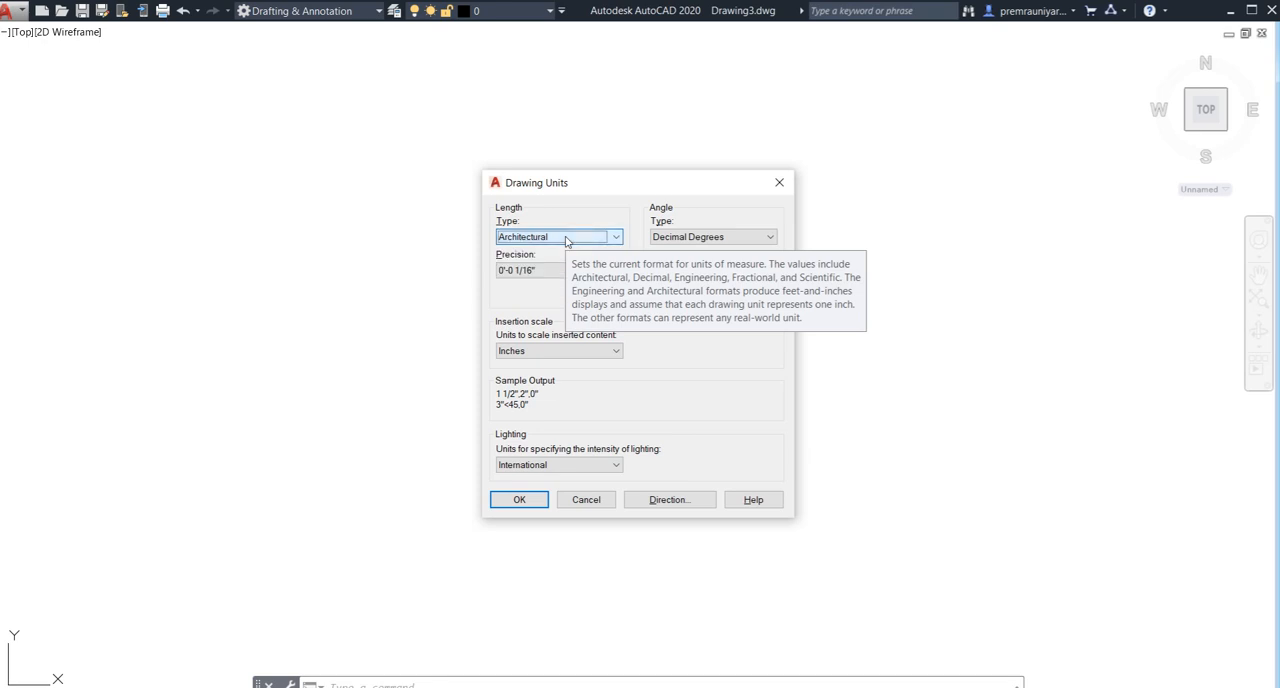
left_click(555, 351)
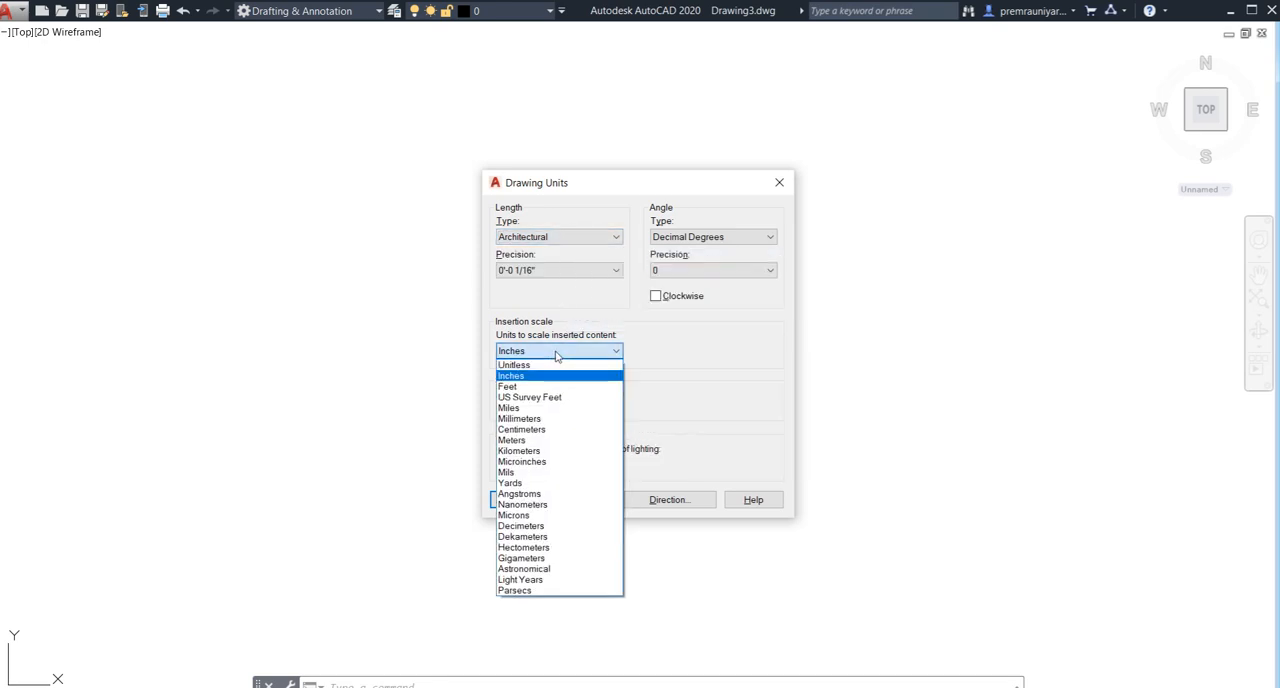
left_click(553, 359)
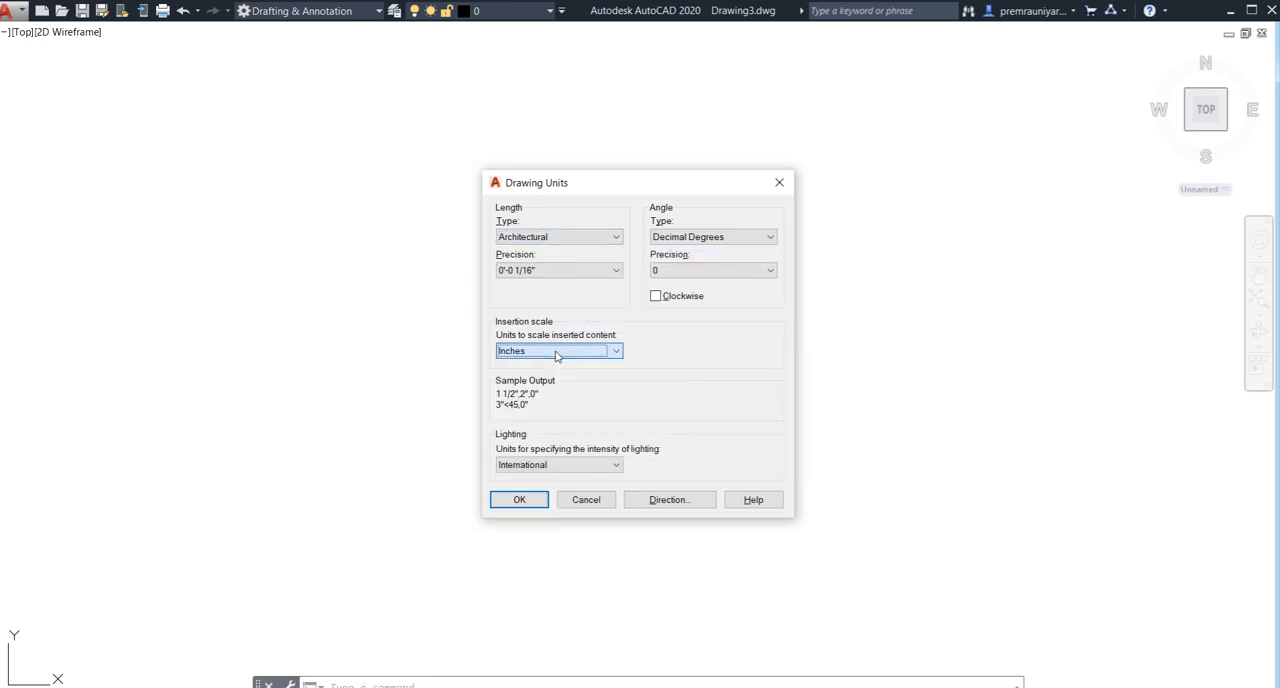
left_click(535, 498)
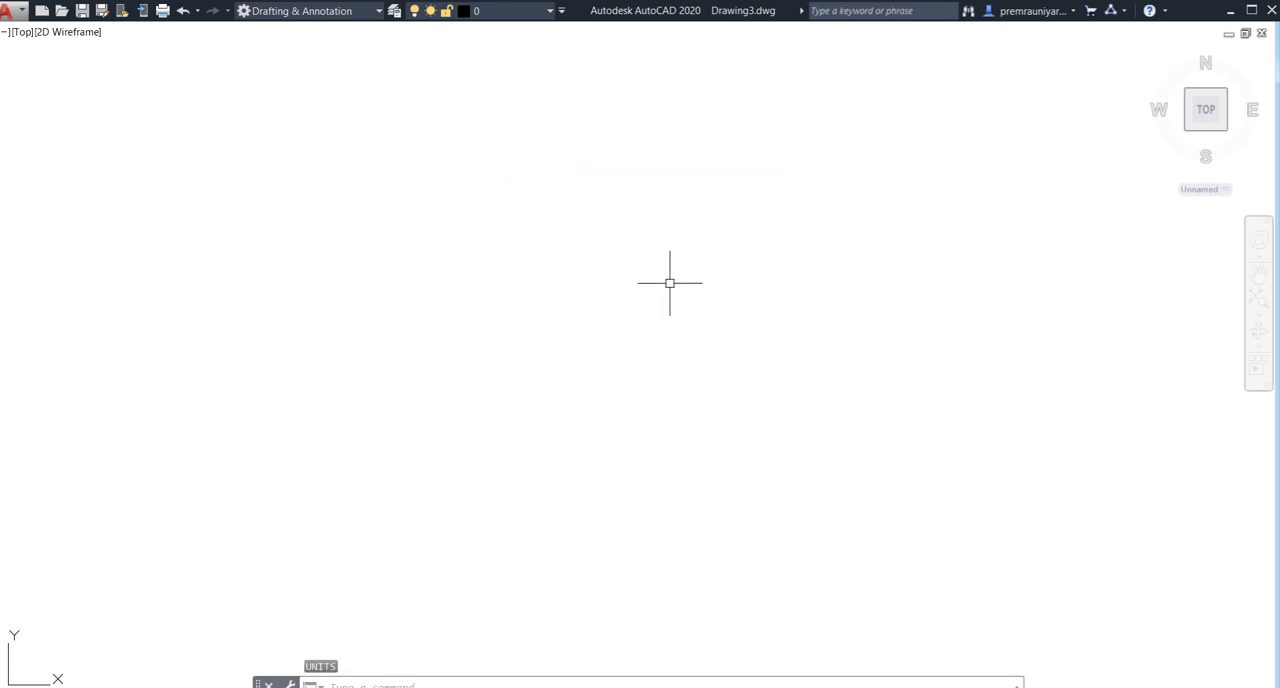
- Open the Standard dimension style for modification and examine its arrow, text and fit settings
type("D")
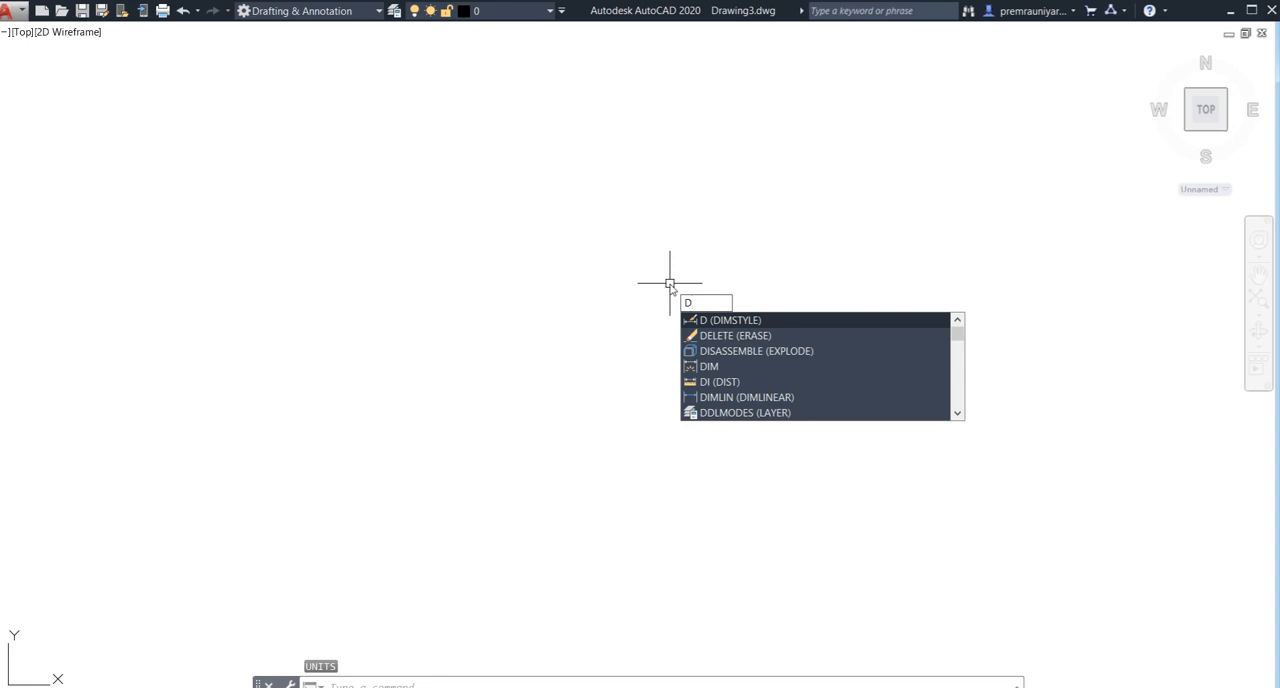
left_click(720, 321)
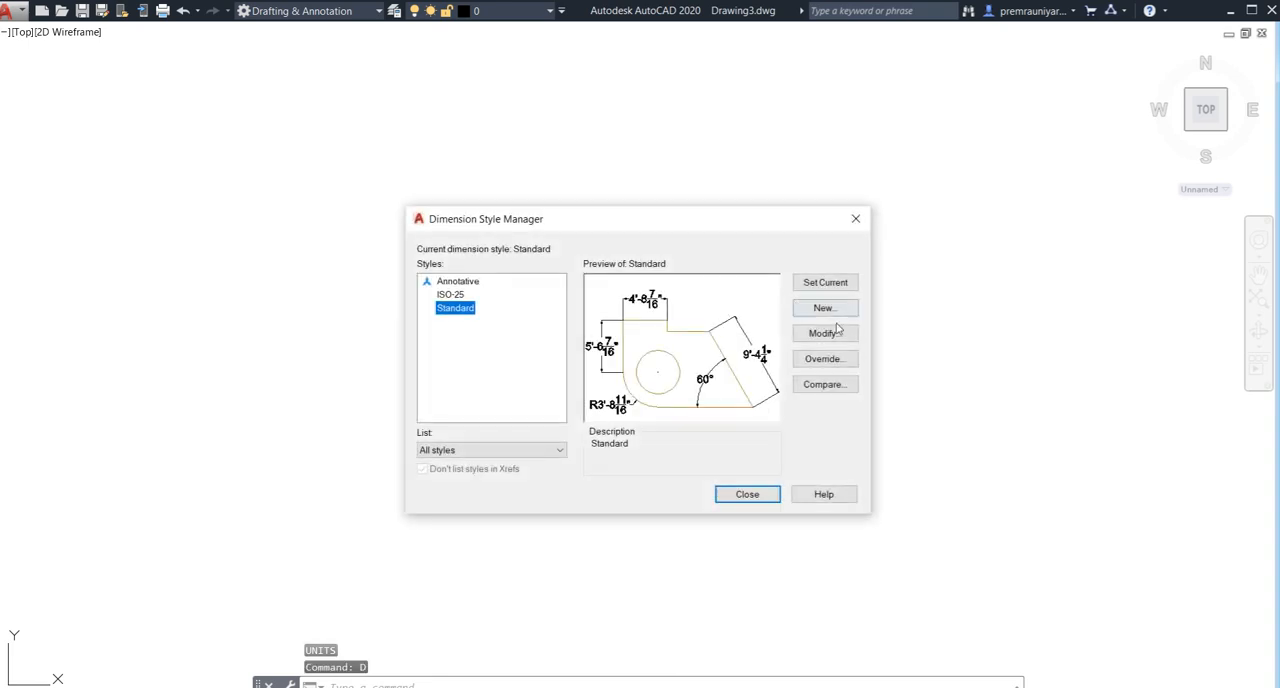
left_click(836, 332)
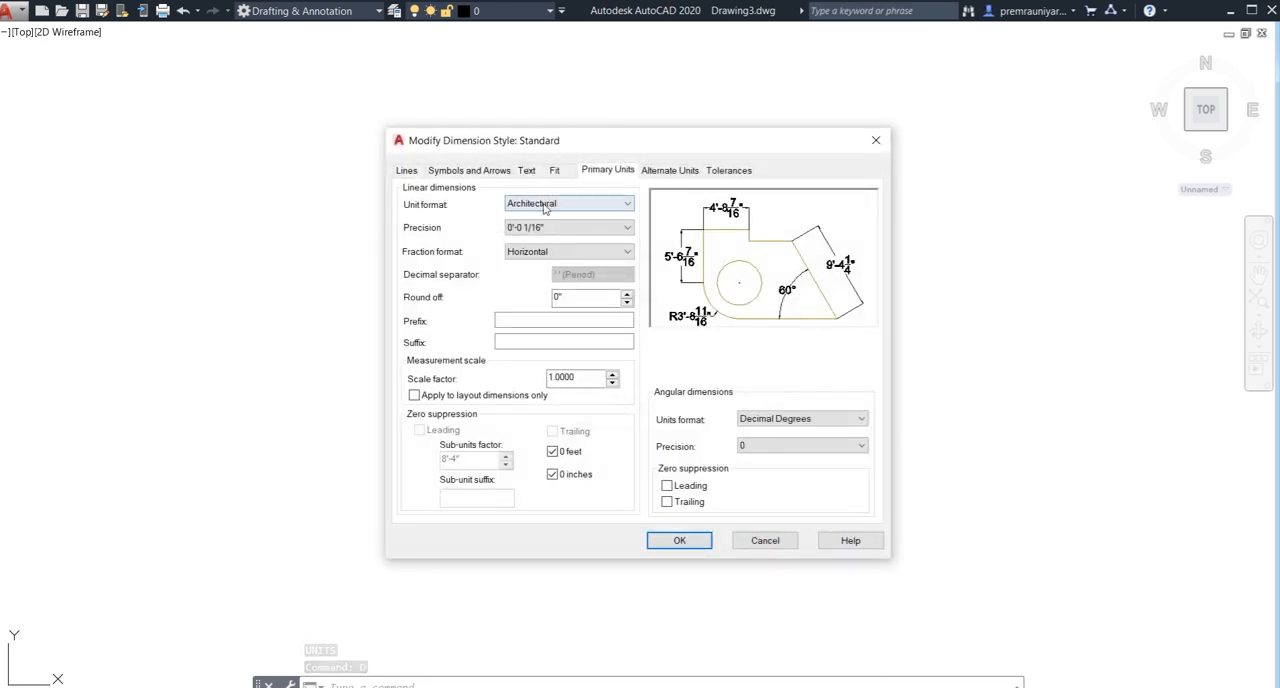
left_click(478, 172)
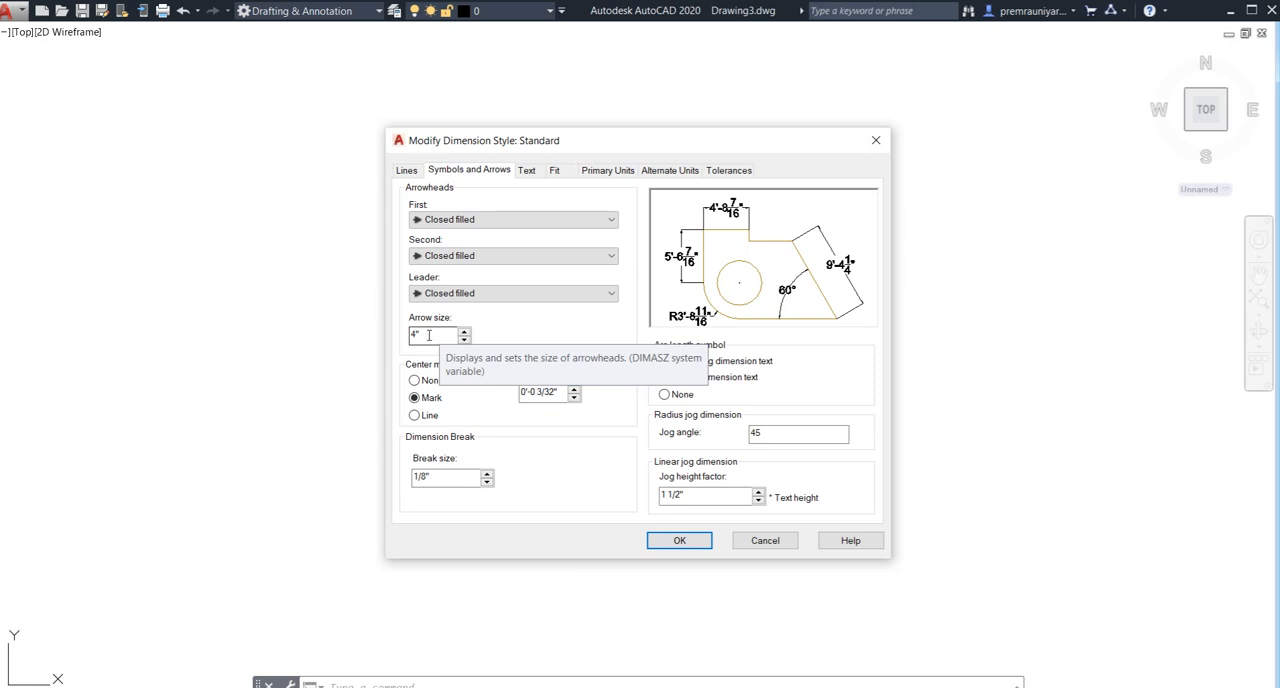
left_click(526, 172)
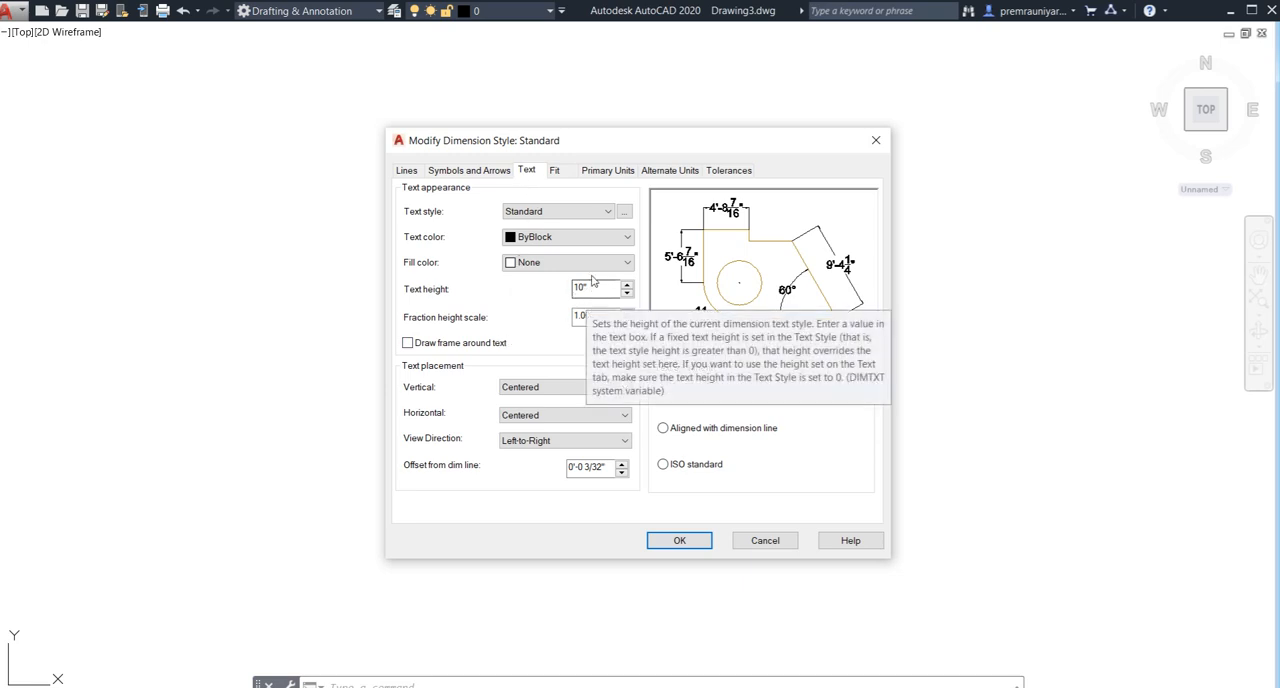
left_click(556, 171)
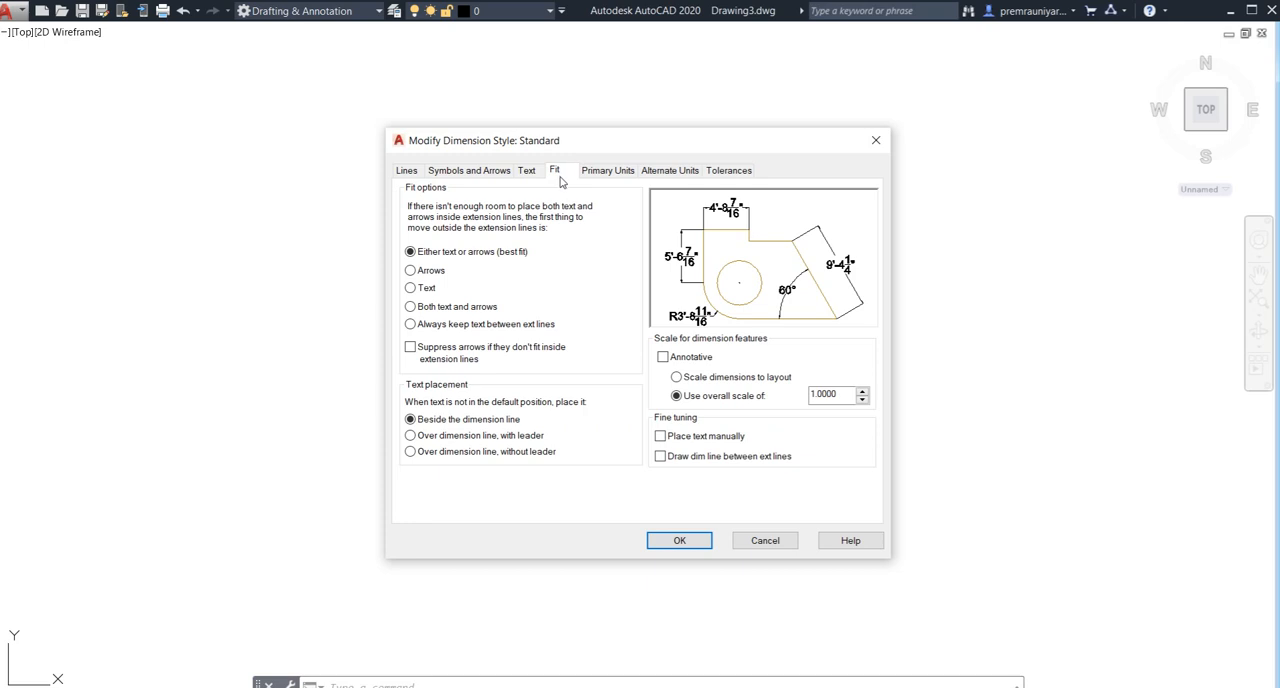
- Try Decimal as the Standard dimension style's primary unit format, set it back to Architectural, and accept the style
left_click(586, 173)
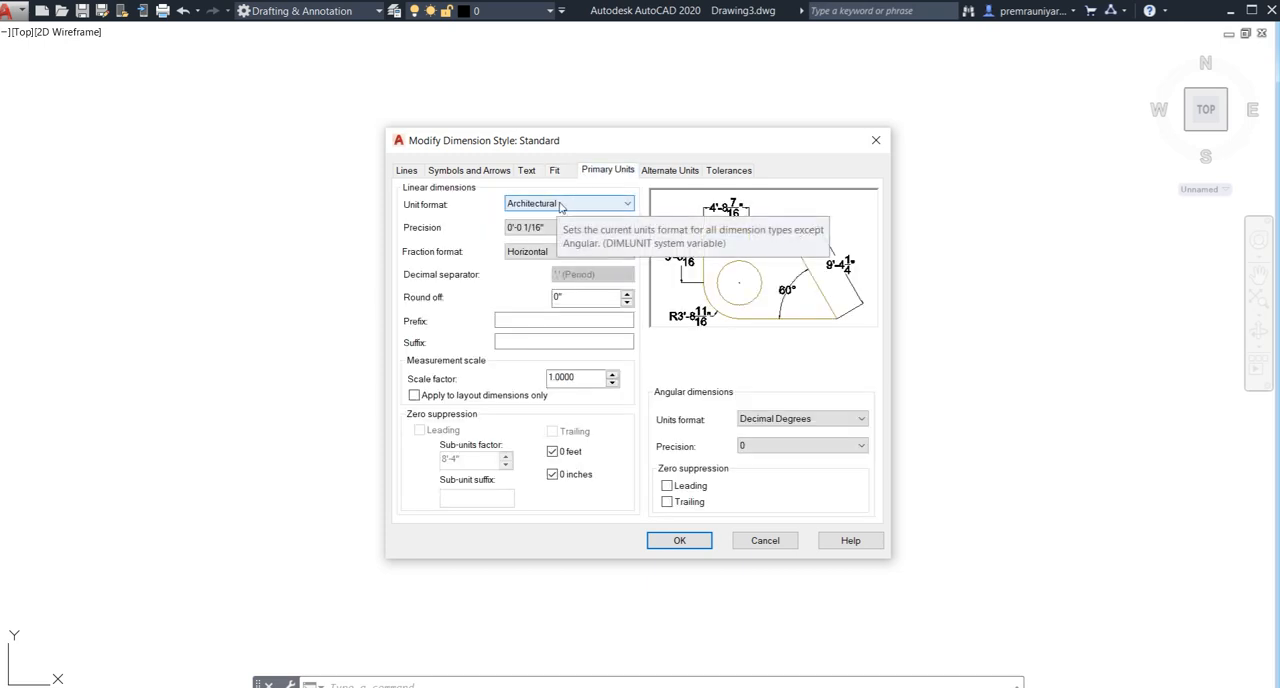
left_click(560, 205)
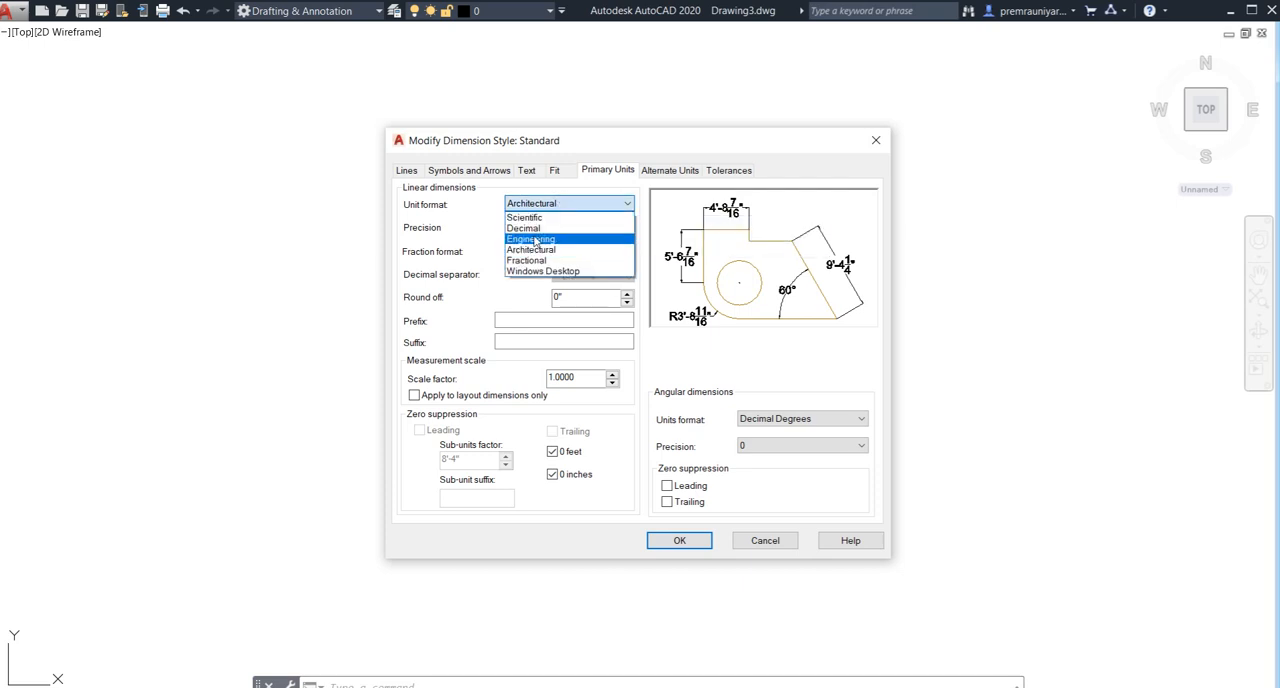
left_click(536, 228)
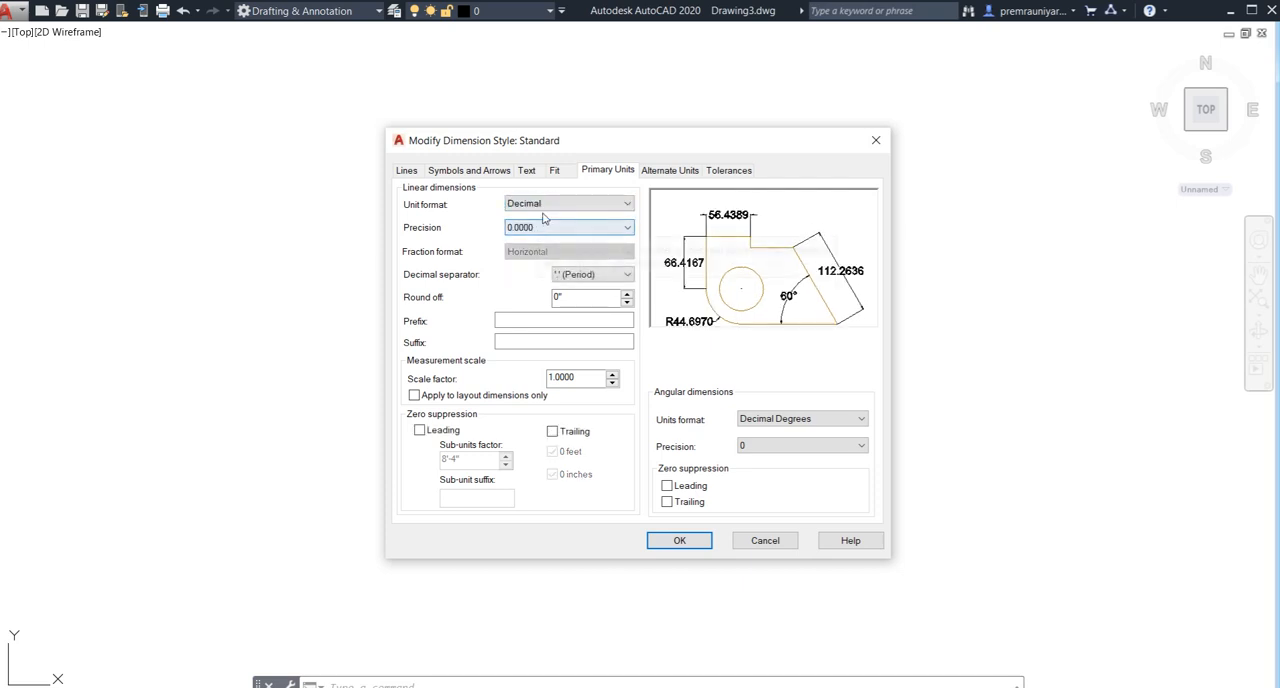
left_click(547, 205)
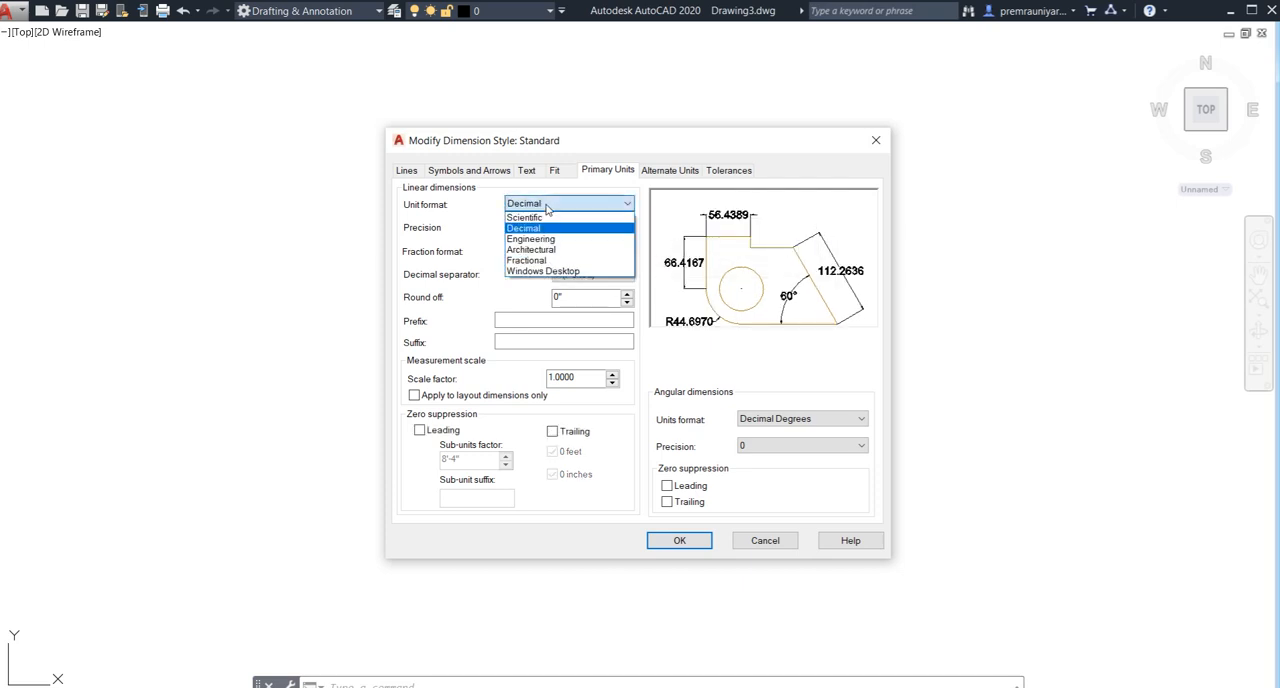
left_click(539, 250)
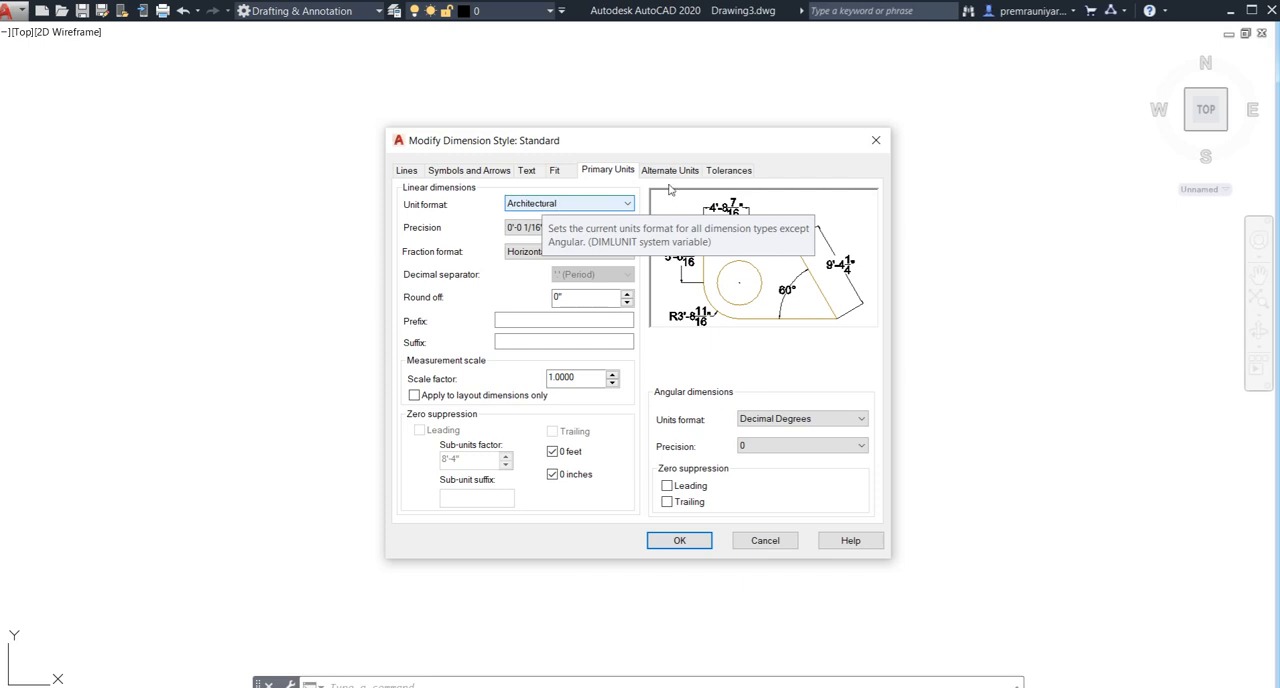
left_click(680, 540)
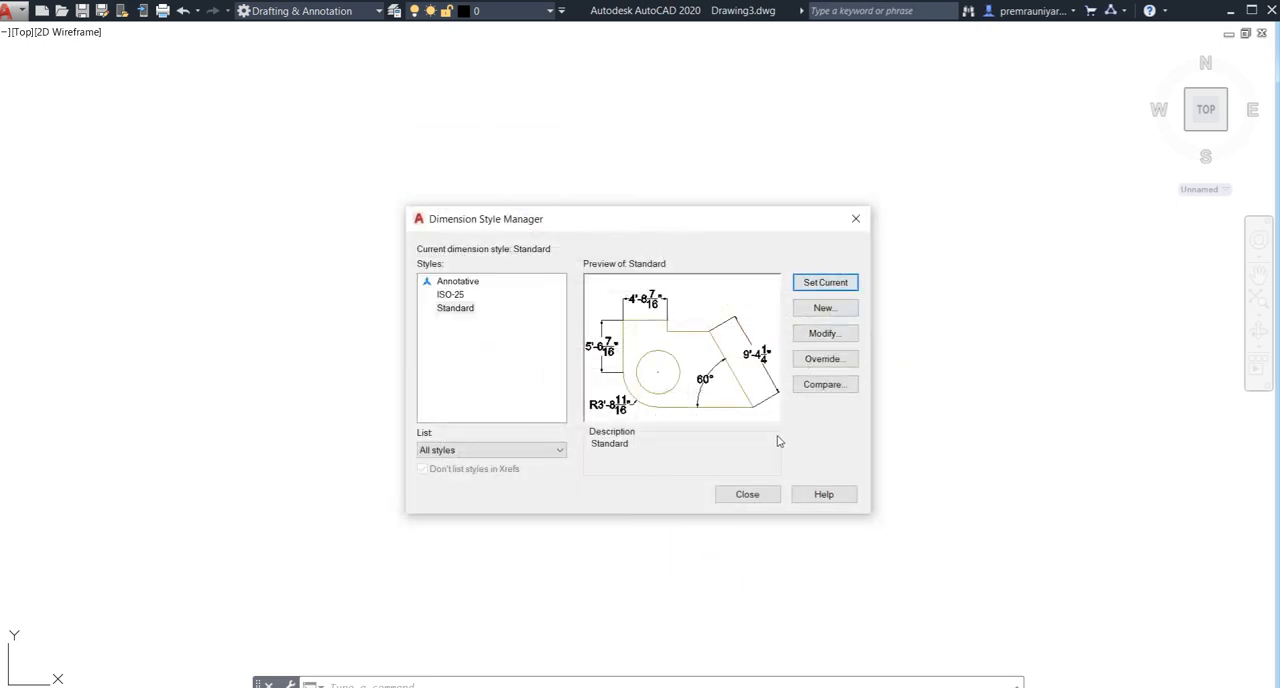
left_click(747, 494)
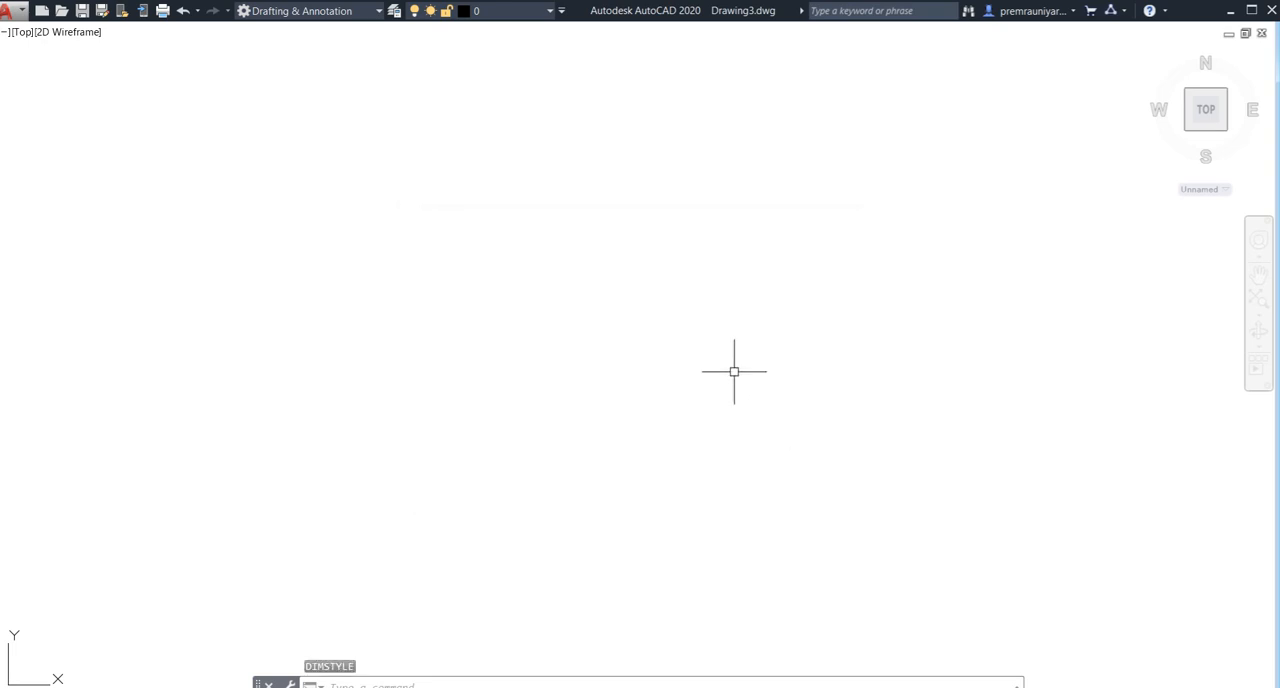
- Draw a rectangle 40' wide and 55' high in an empty area for the house outline
type("rec")
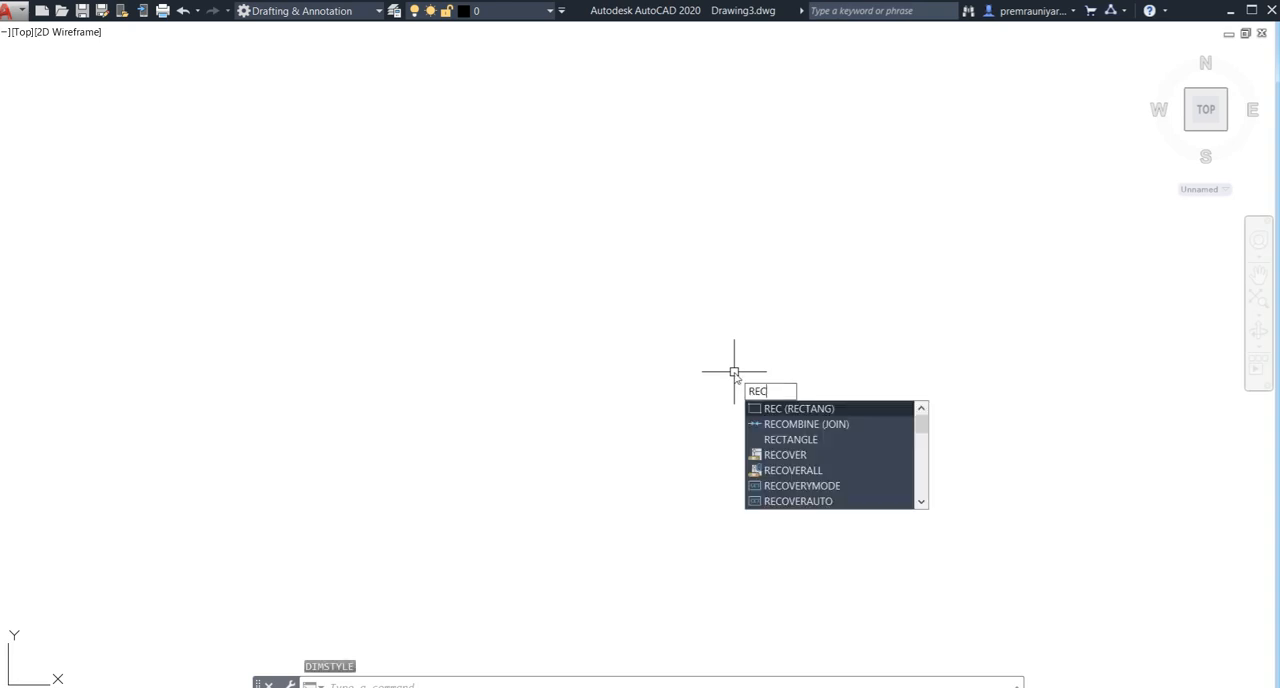
key("Return")
left_click(365, 153)
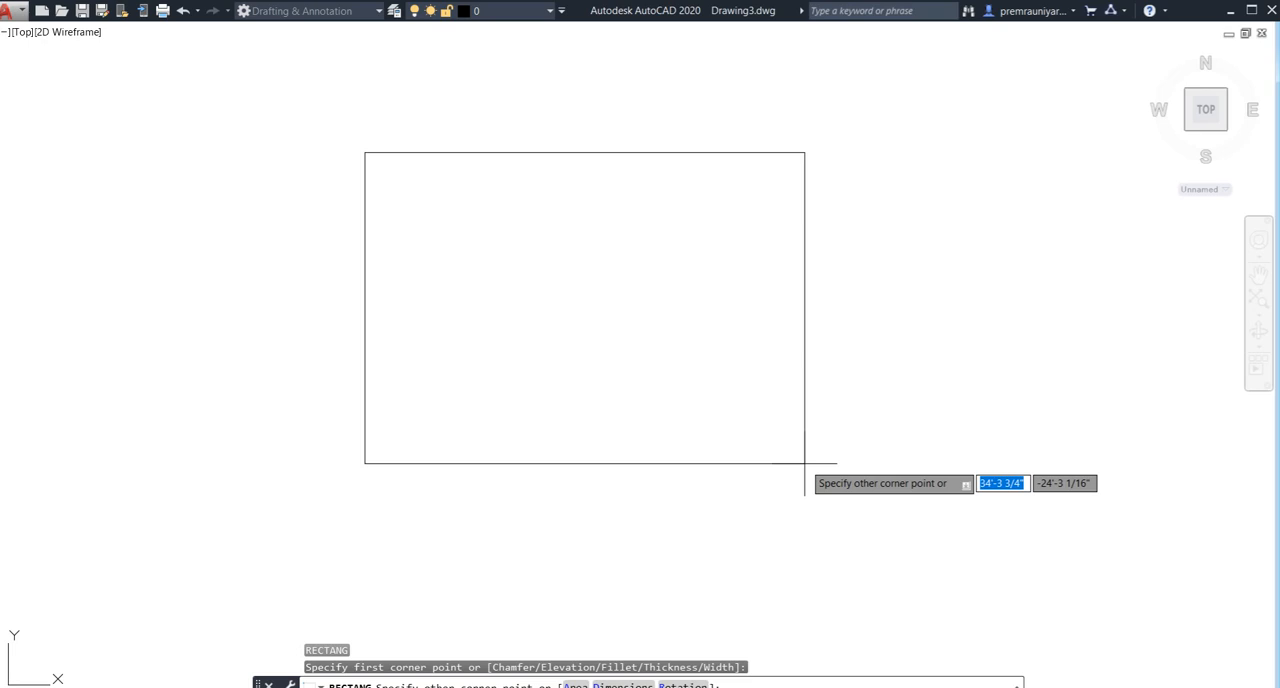
type("40'")
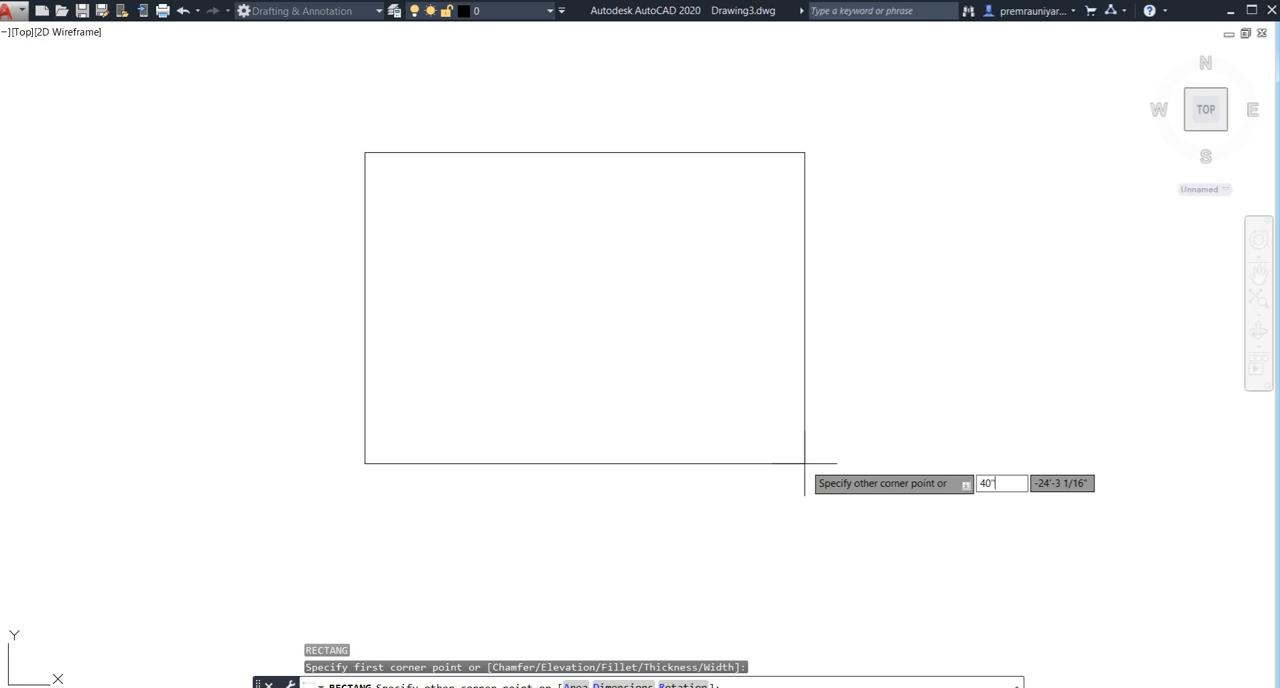
key("Tab")
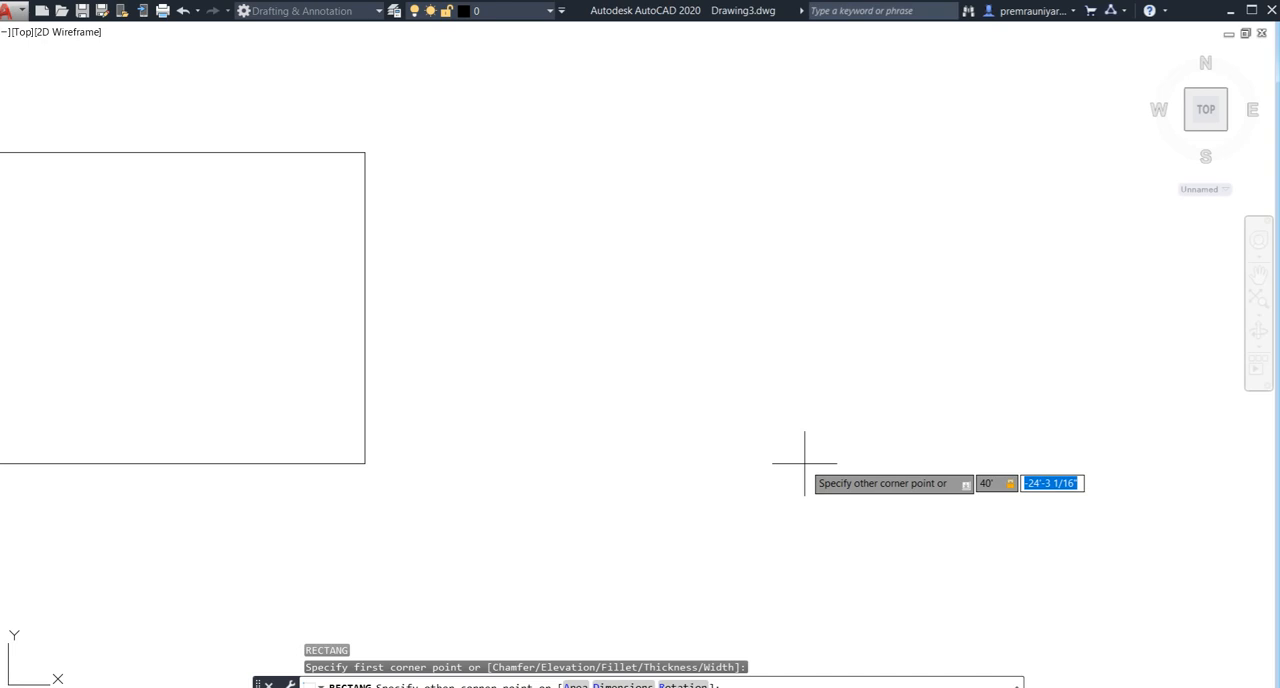
type("55'")
key("Return")
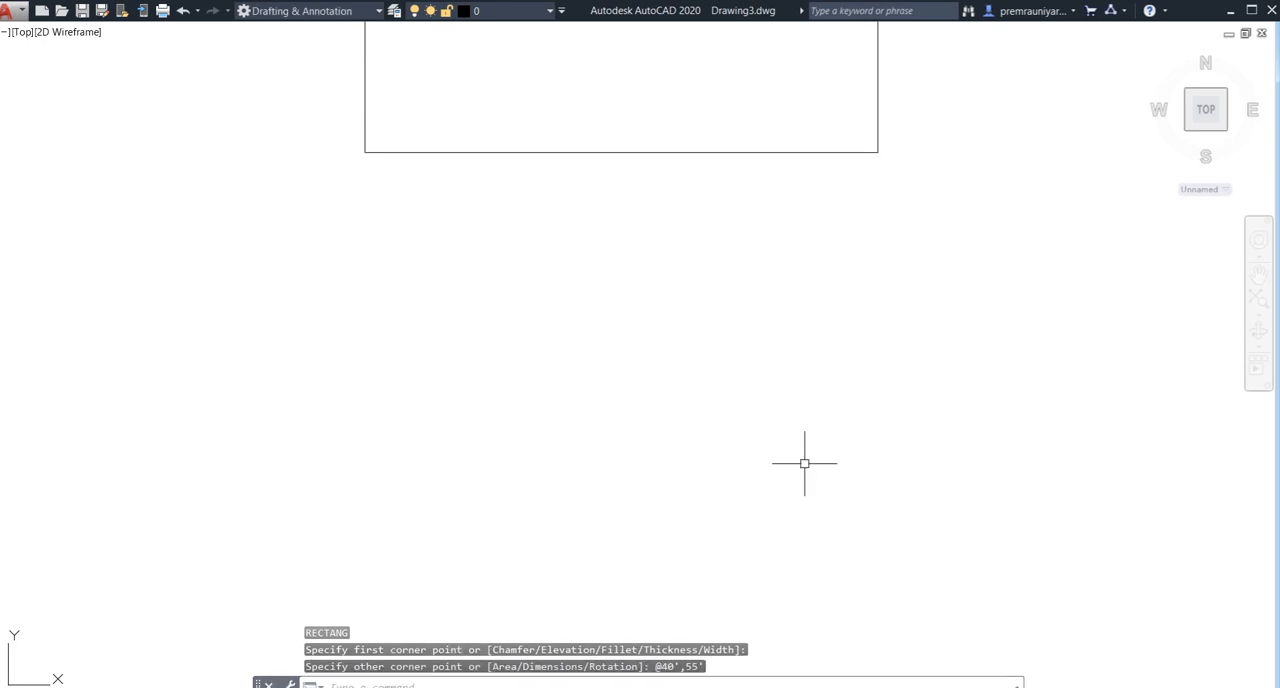
- Offset the house outline rectangle 9" inward to form the outer wall thickness
scroll(783, 389, "down", 4)
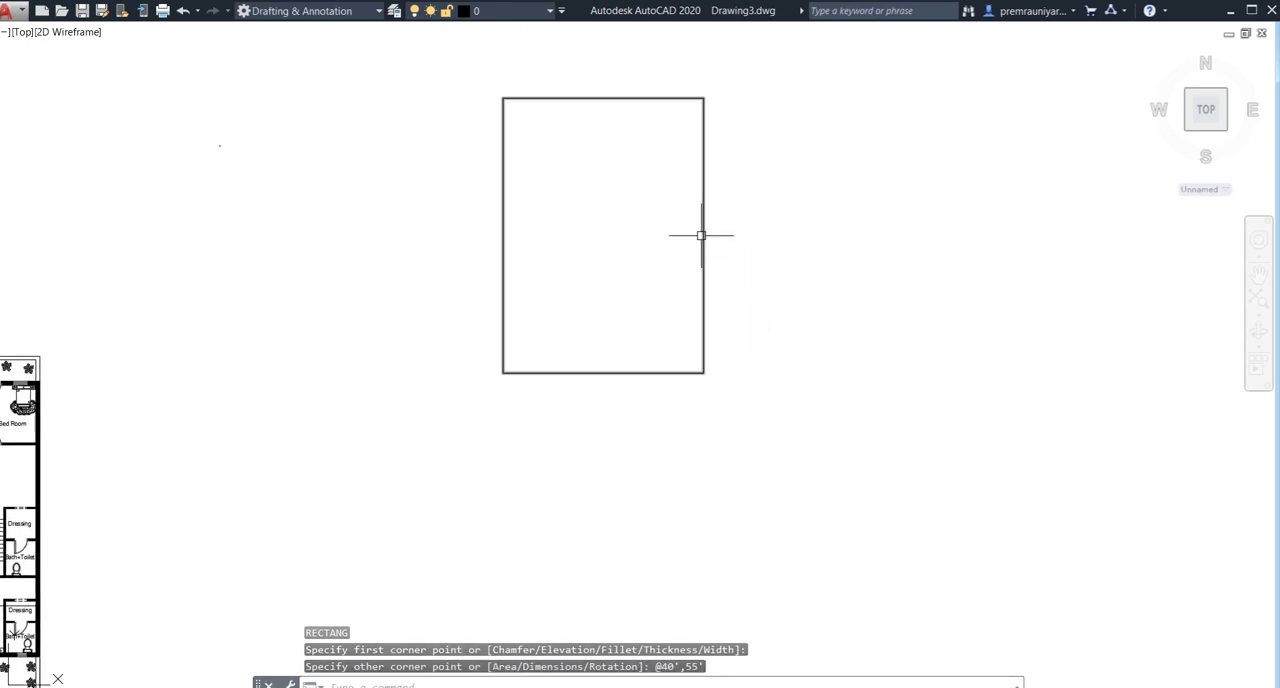
scroll(701, 235, "up", 2)
middle_click_drag(751, 226, 746, 317)
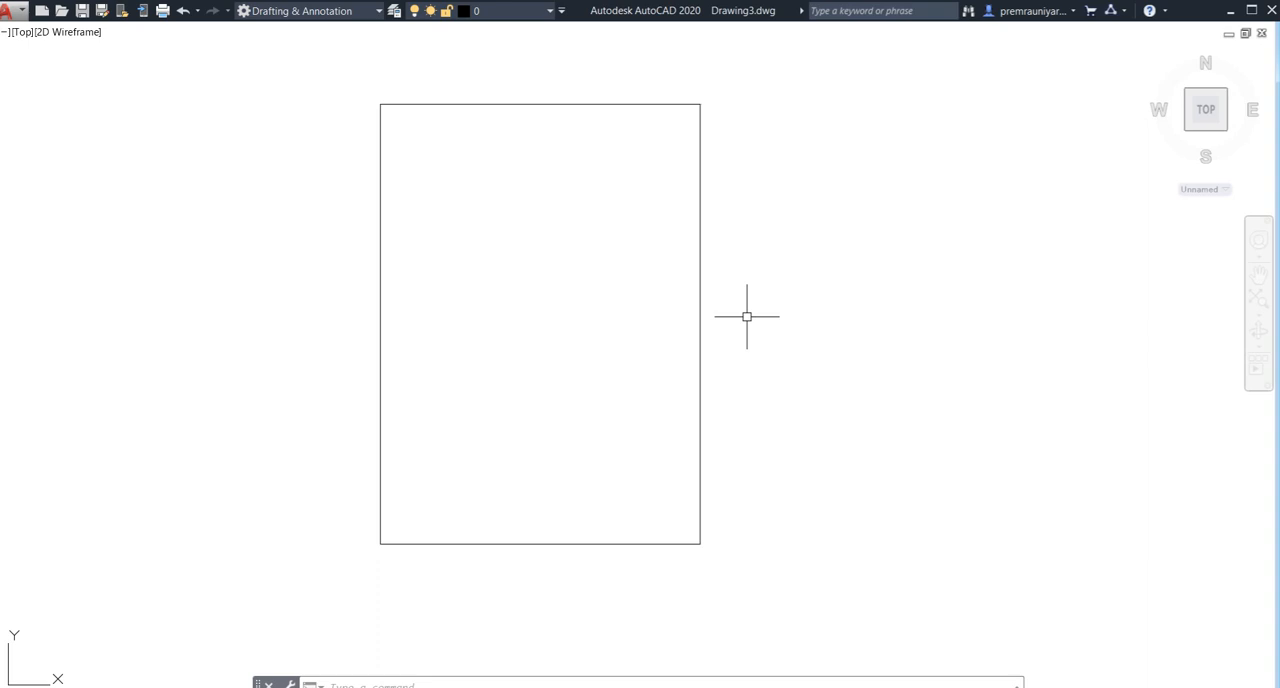
type("o")
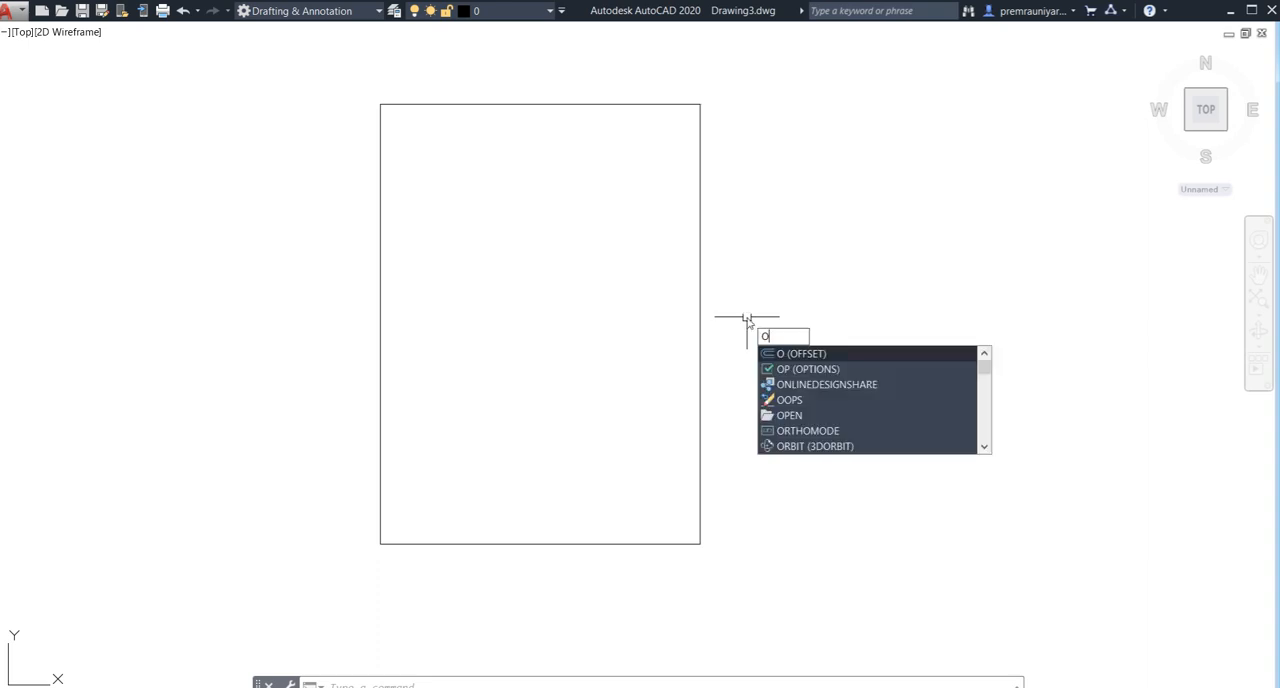
key("Return")
type("9\"")
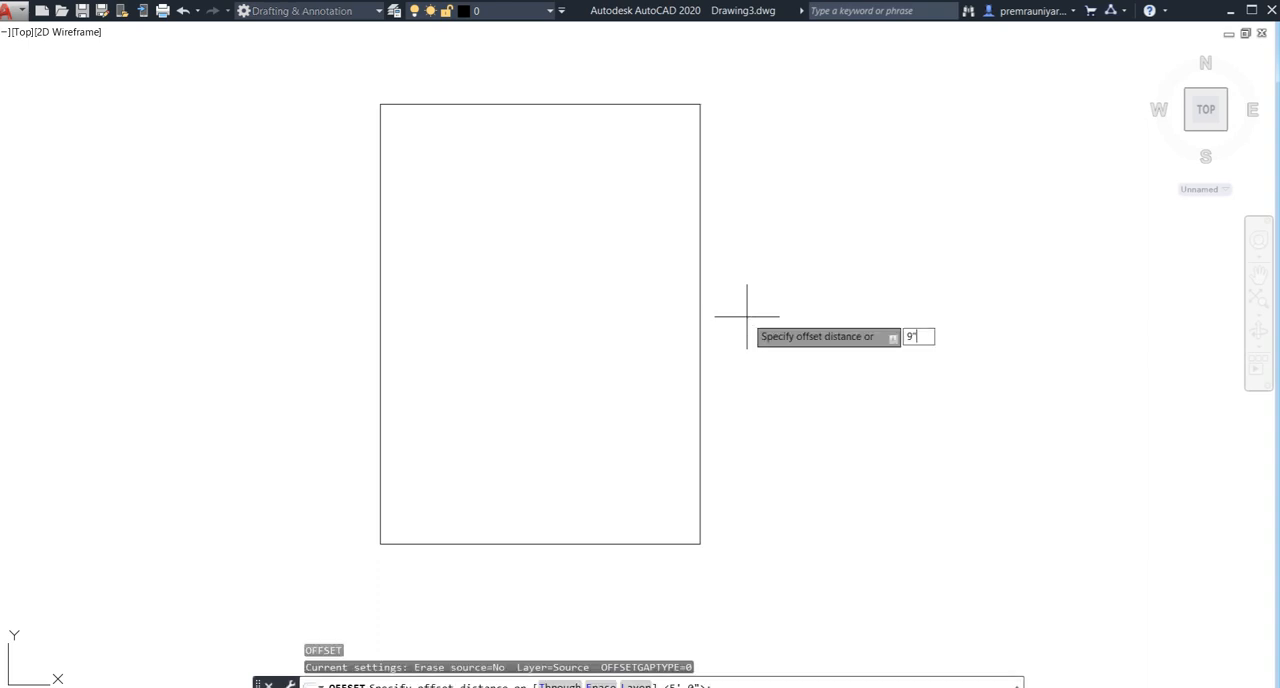
key("Return")
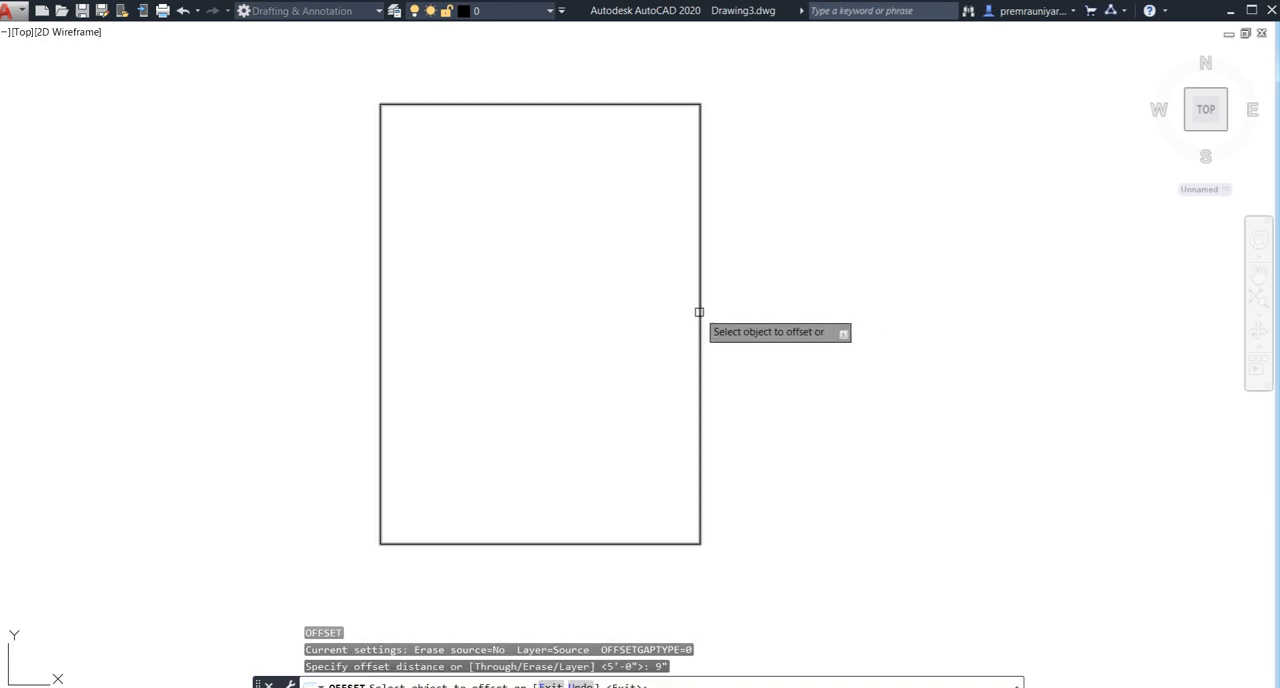
left_click(700, 312)
left_click(638, 310)
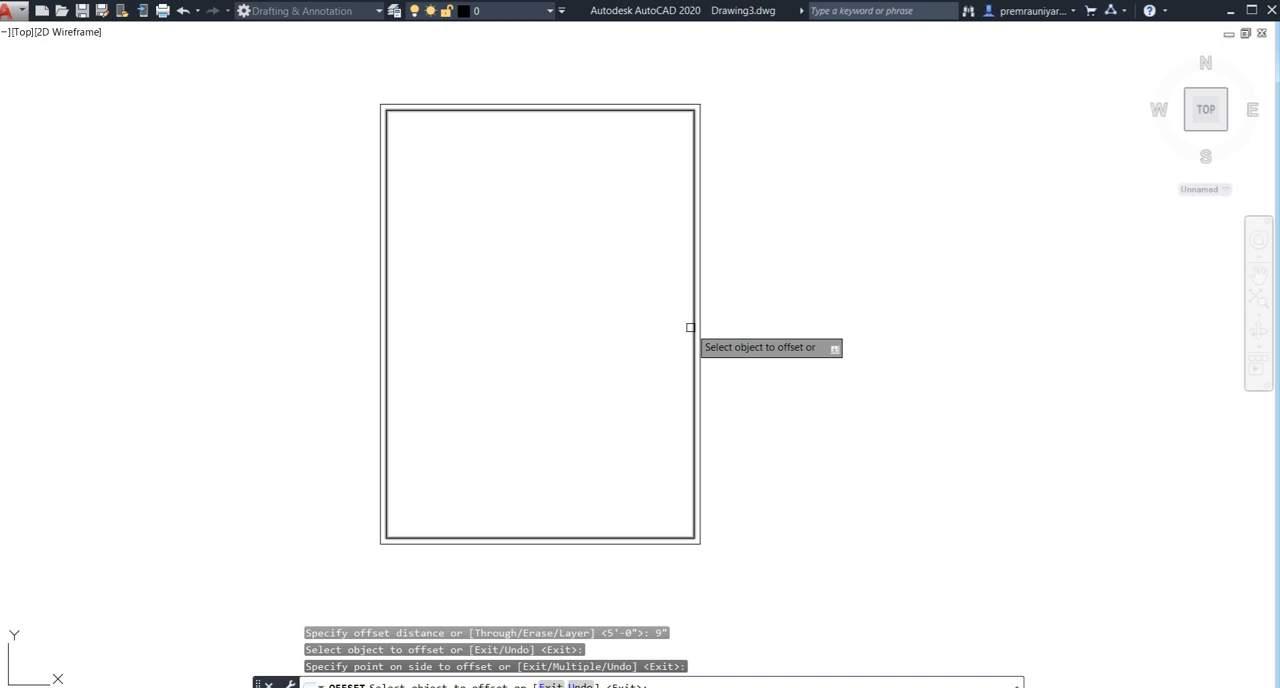
key("Escape")
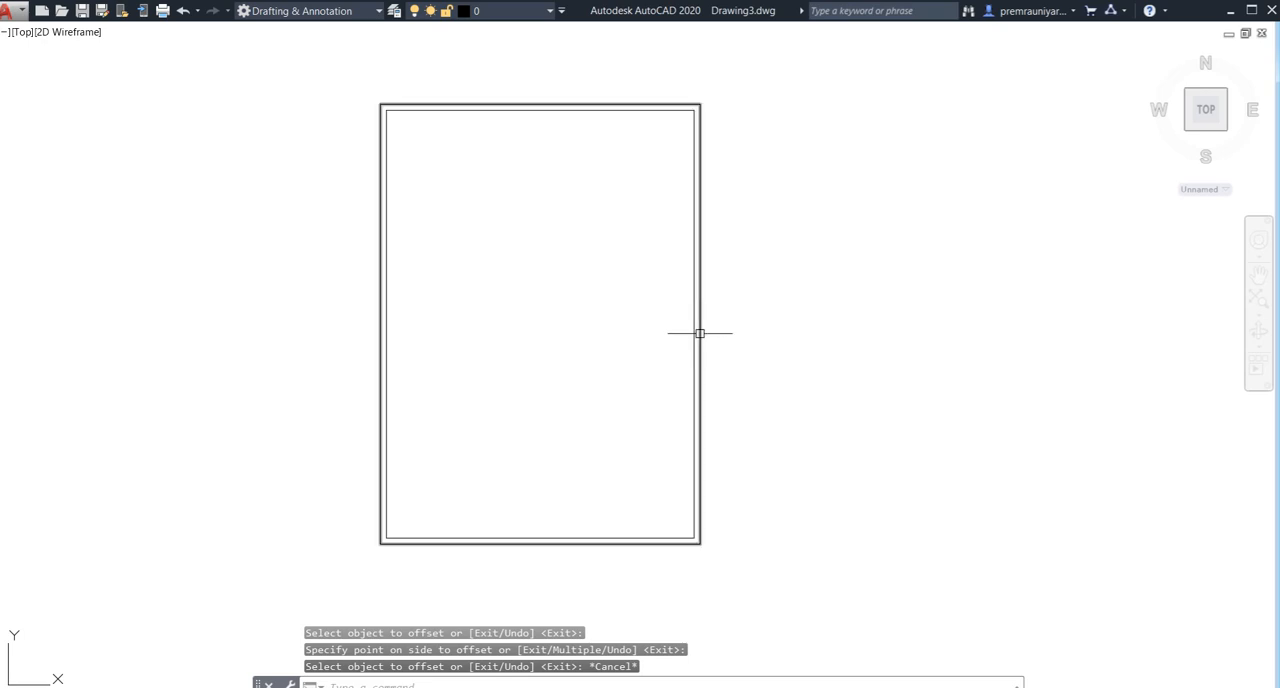
- Explode the inner rectangle of the house outline into separate lines and check that its right side selects individually
left_click(692, 330)
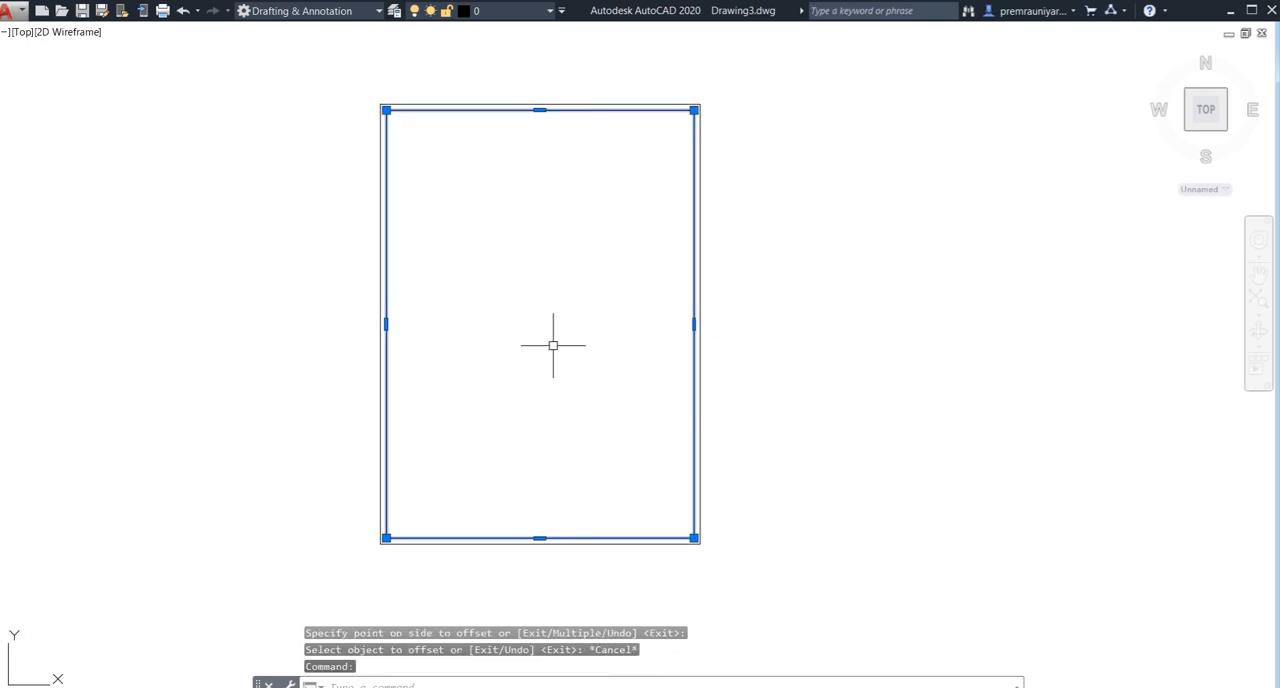
scroll(566, 337, "up", 2)
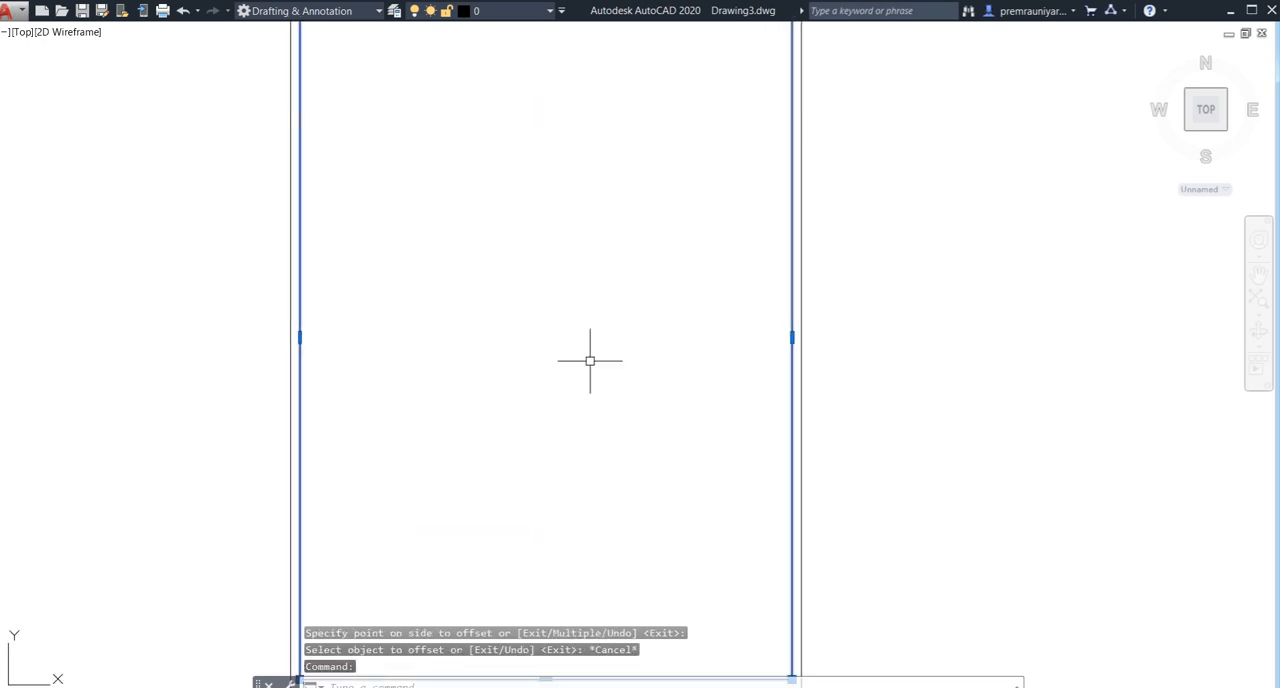
scroll(589, 360, "down", 2)
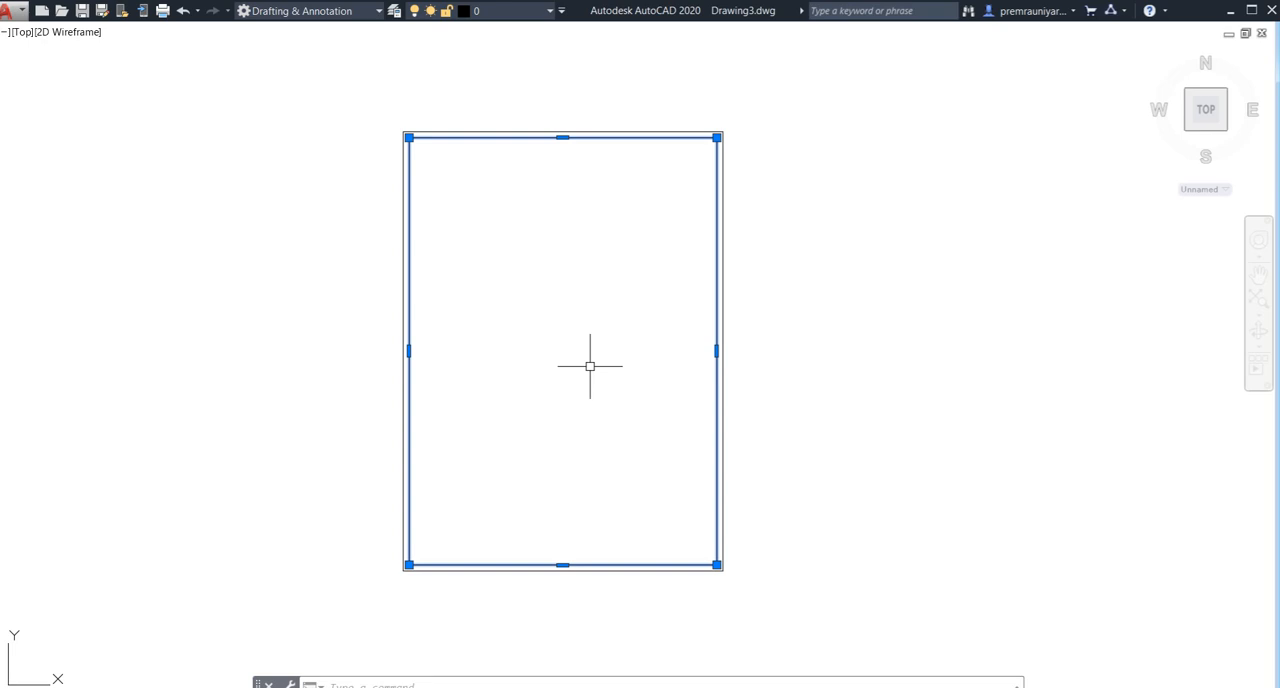
type("x")
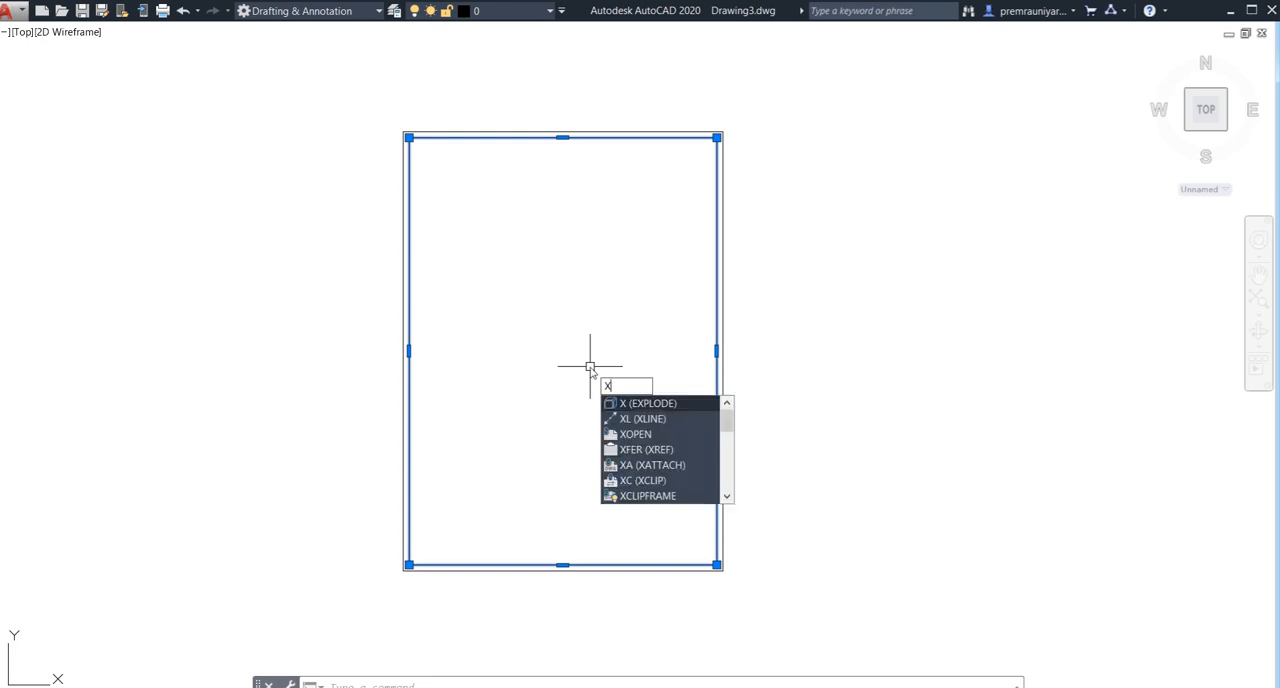
key("Return")
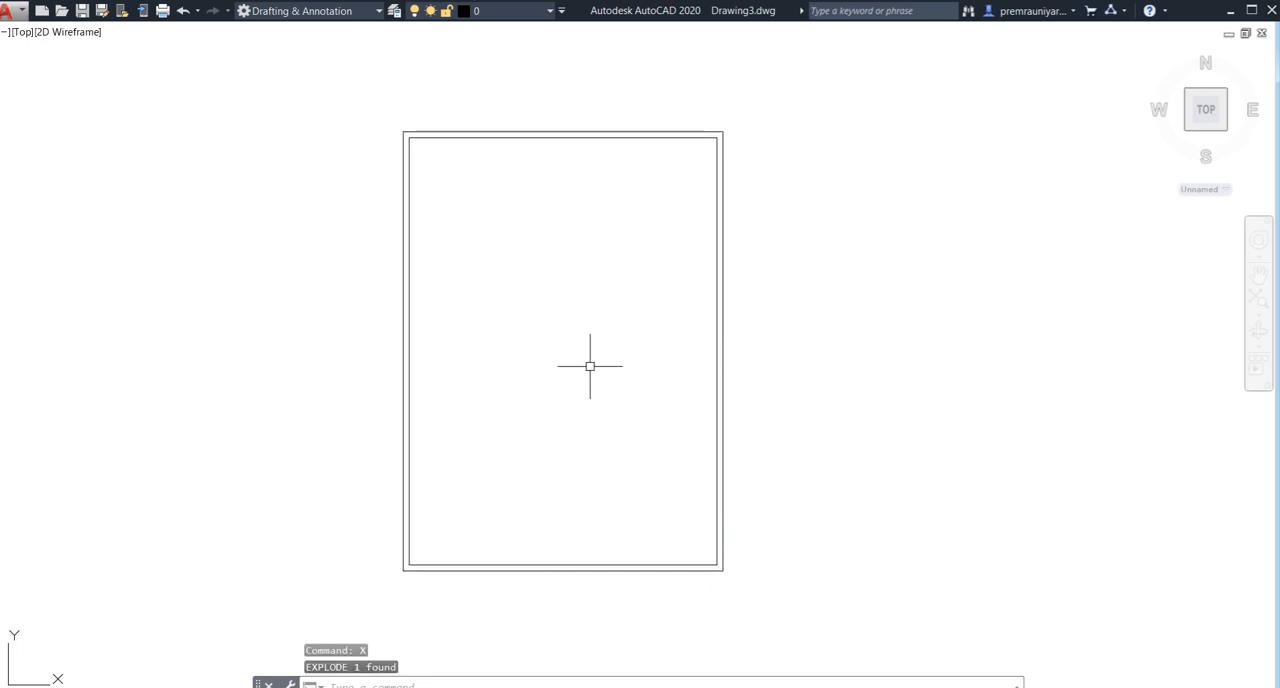
left_click(716, 351)
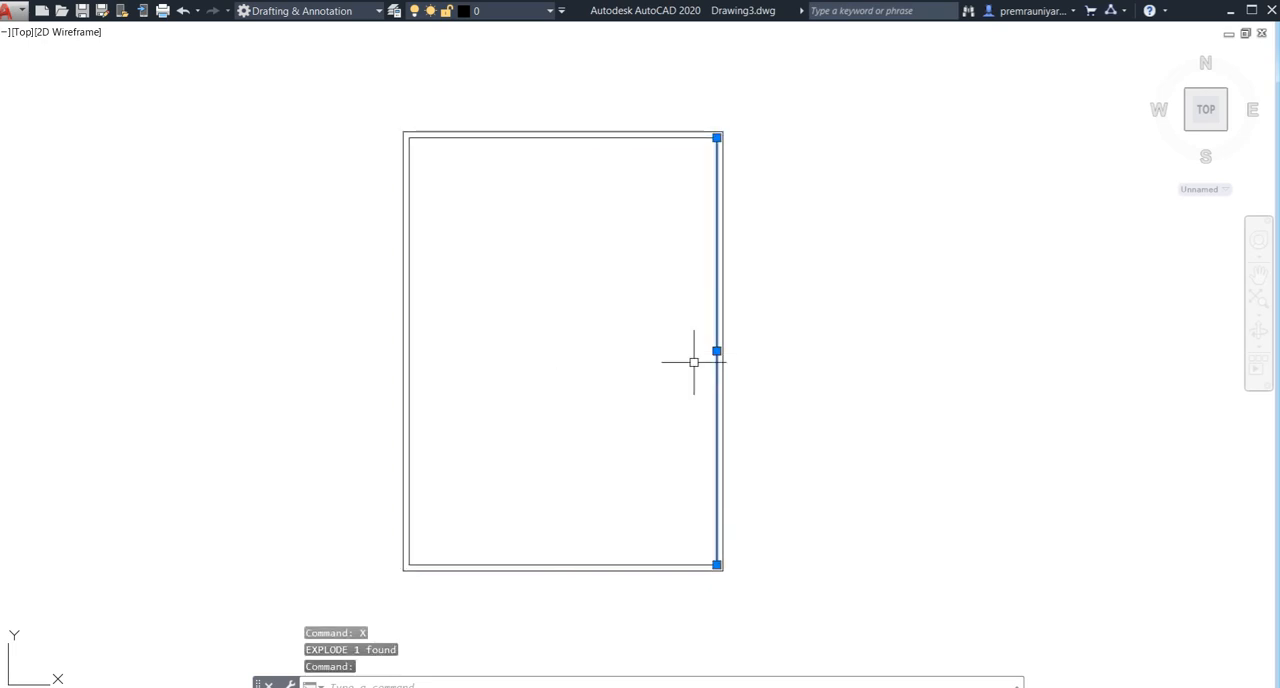
scroll(721, 210, "up", 2)
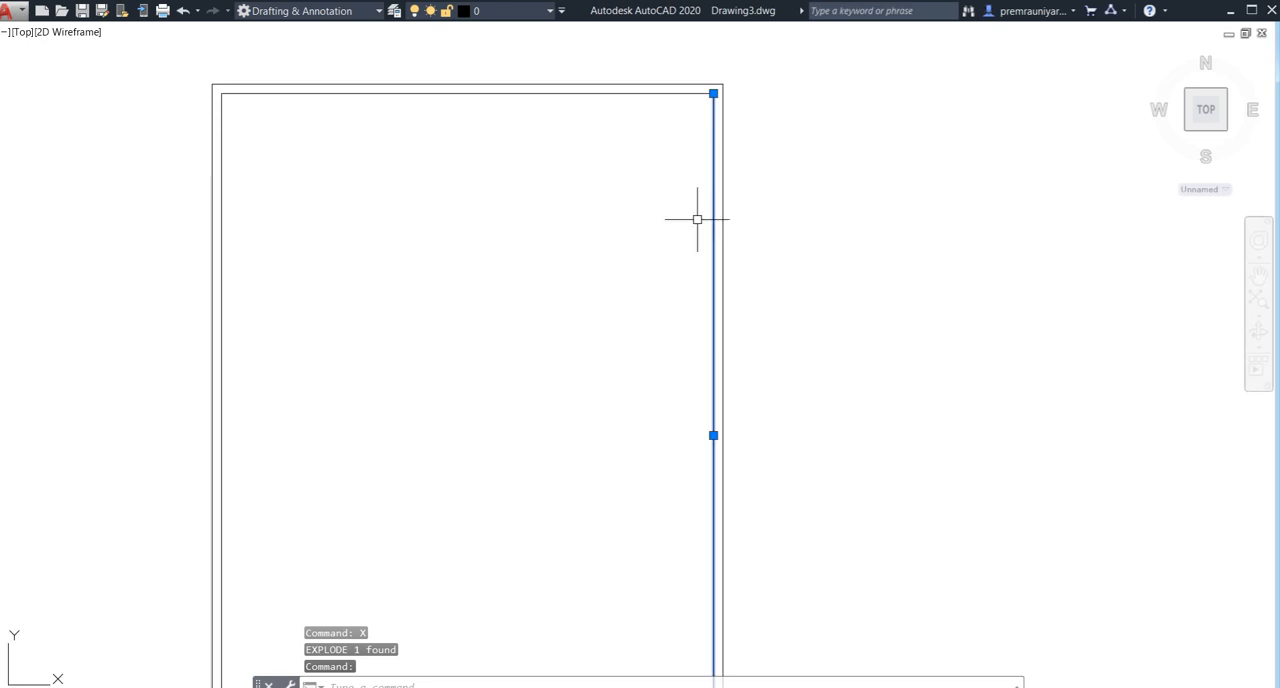
scroll(684, 313, "down", 2)
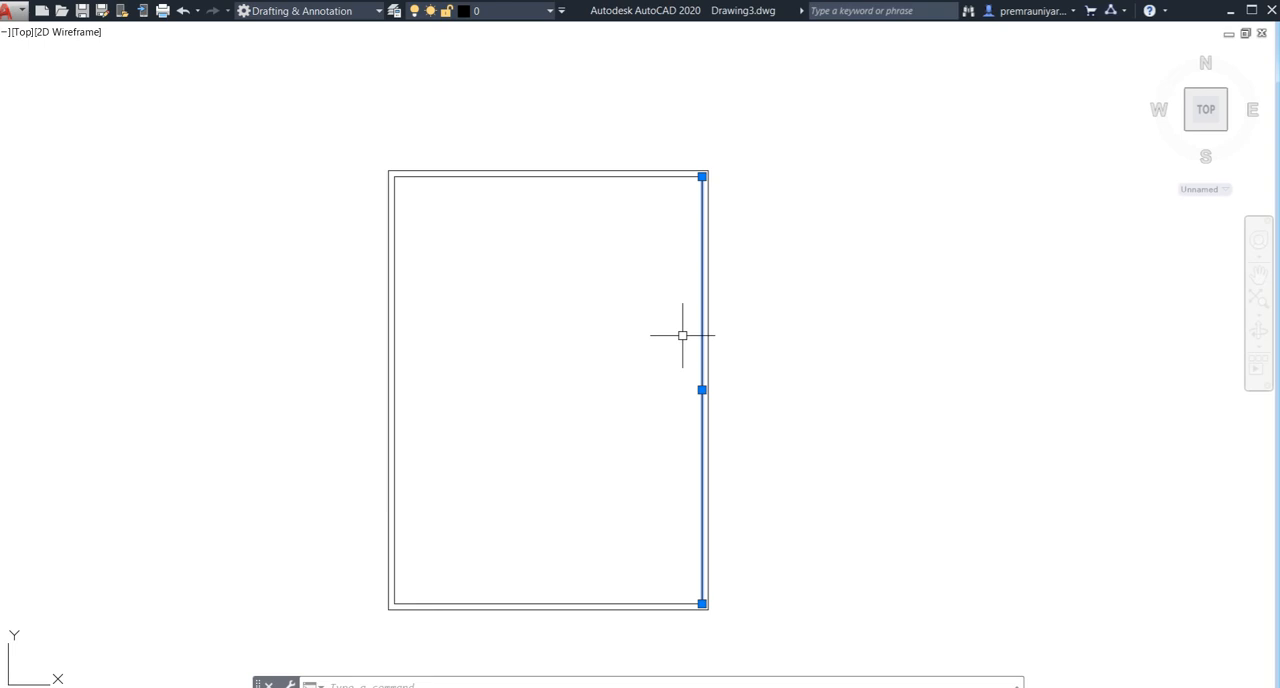
key("Escape")
- Offset the right inner wall line 6' to the left, into the house
type("o")
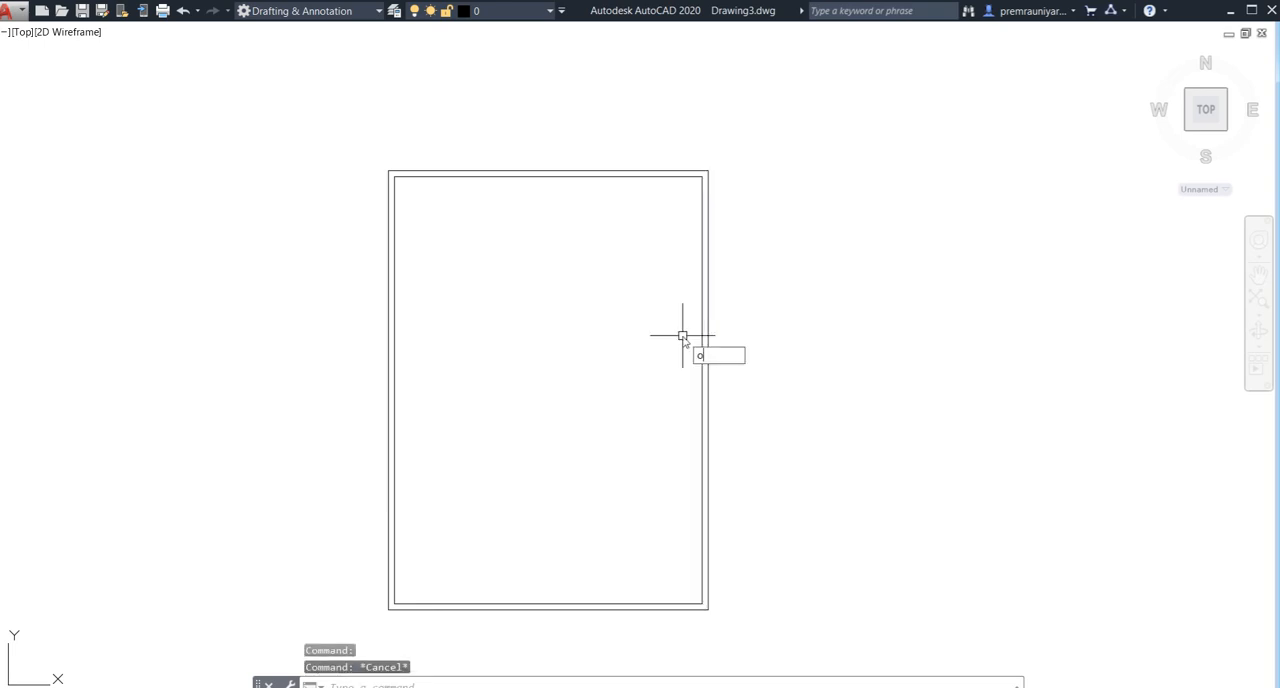
key("Return")
type("6'")
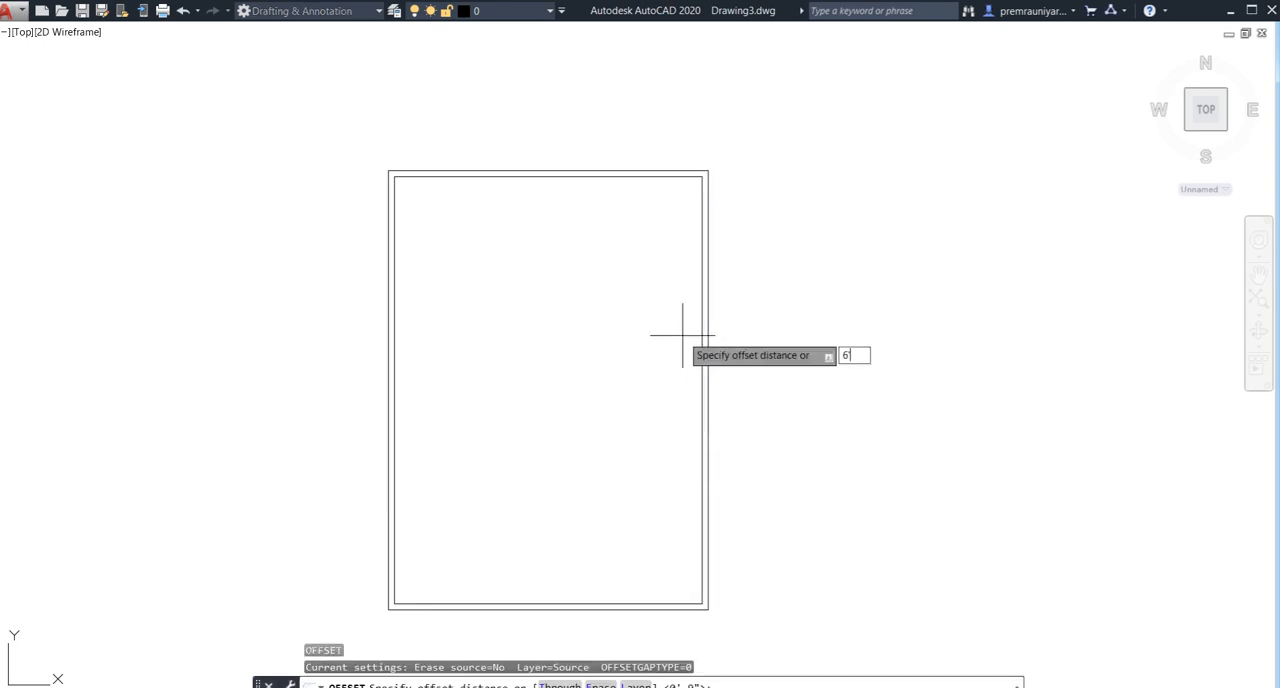
key("Return")
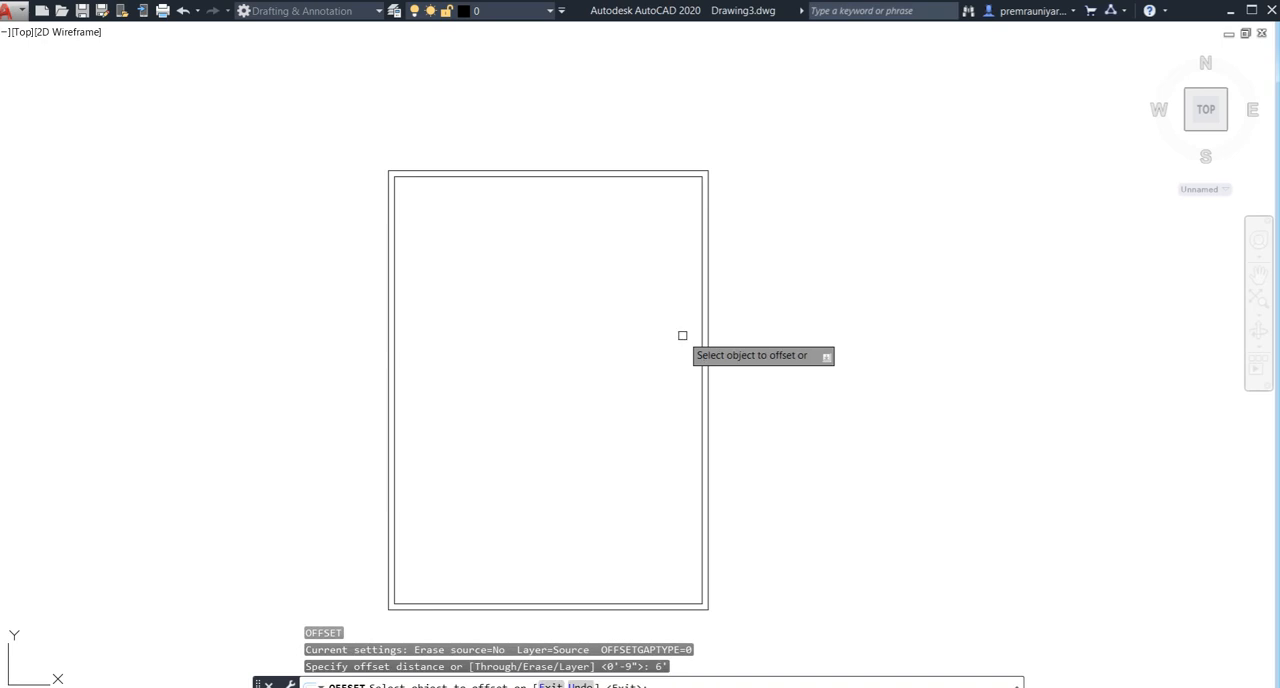
left_click(699, 409)
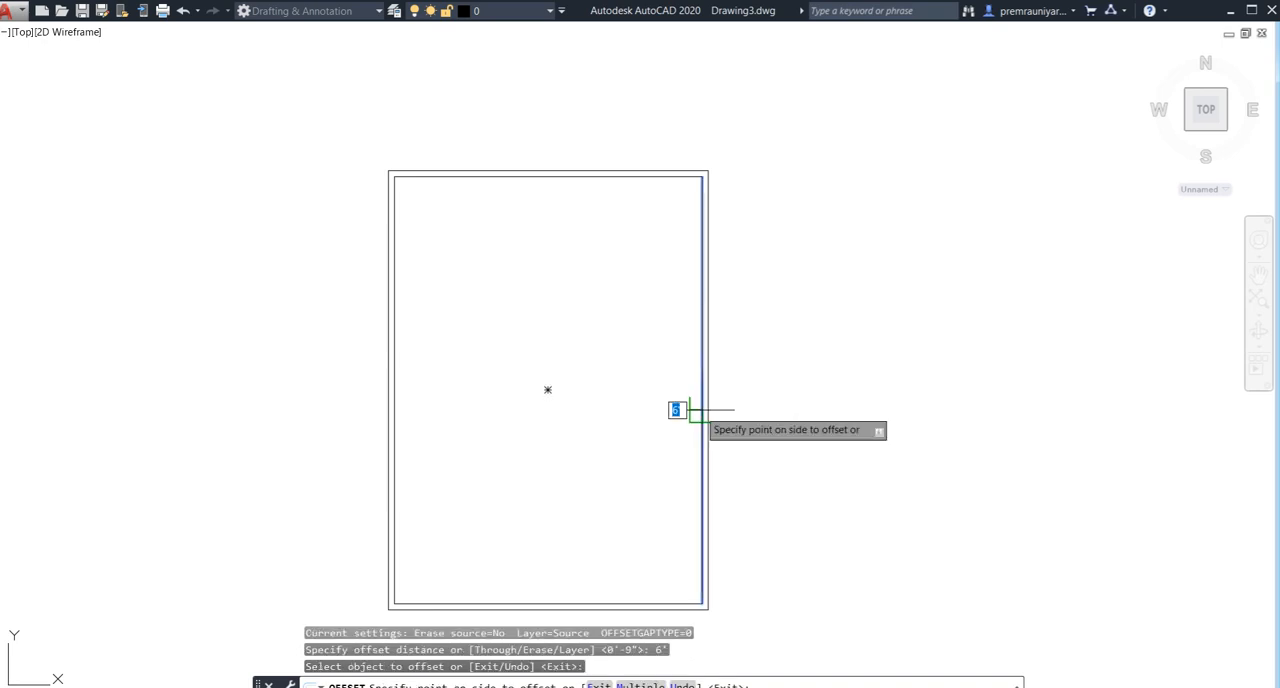
left_click(630, 412)
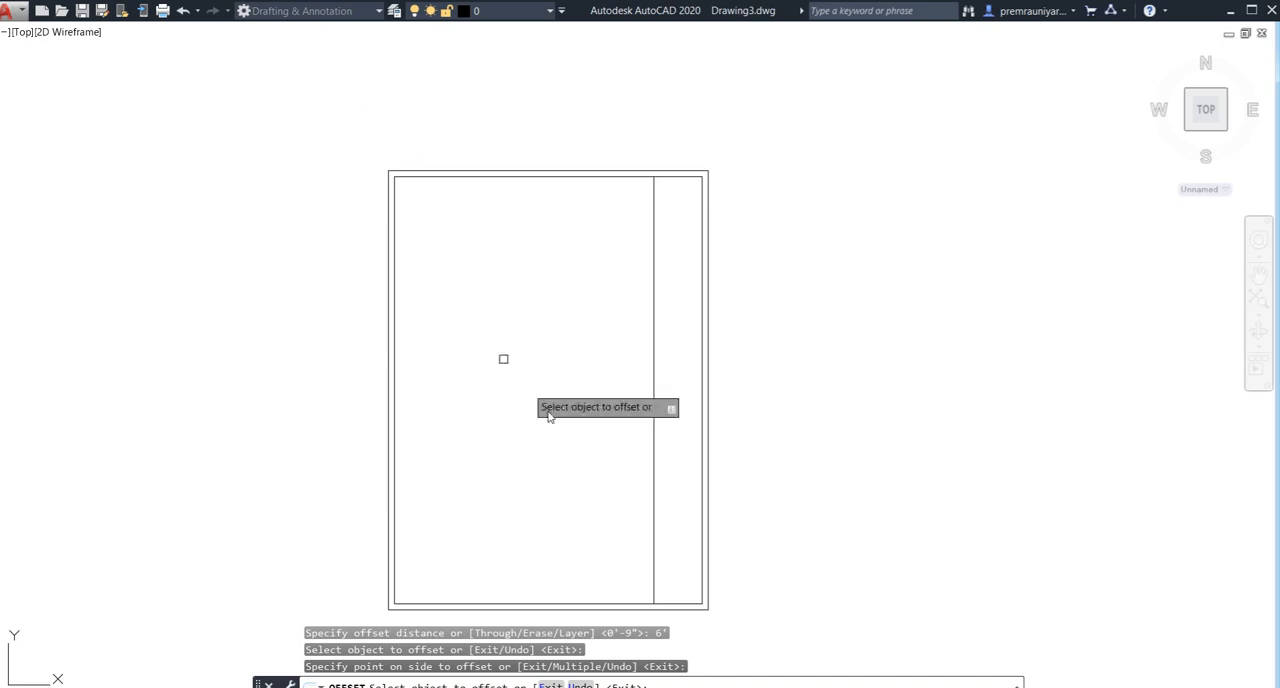
- Offset the new vertical line 4.5" to the left to form a thin partition wall
left_click(654, 485)
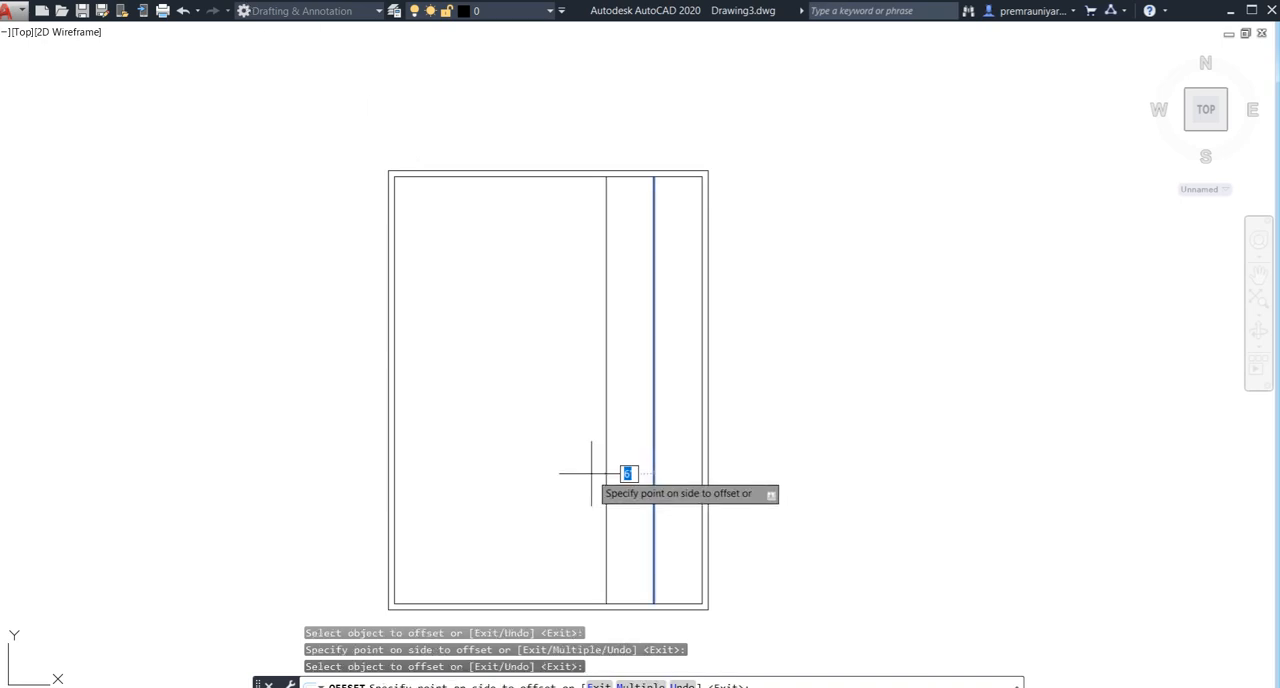
type("4.5")
key("Return")
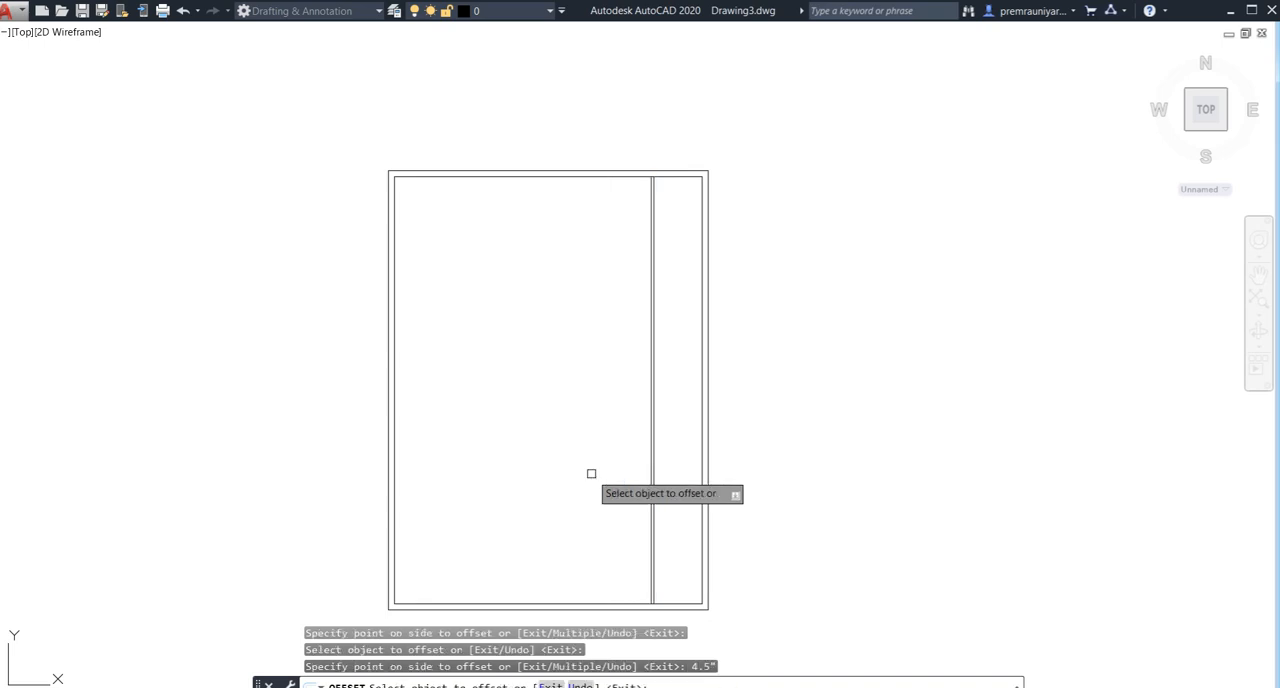
- Try offsetting the partition's left line 20' to the left, and delete the resulting line
left_click(648, 491)
type("20")
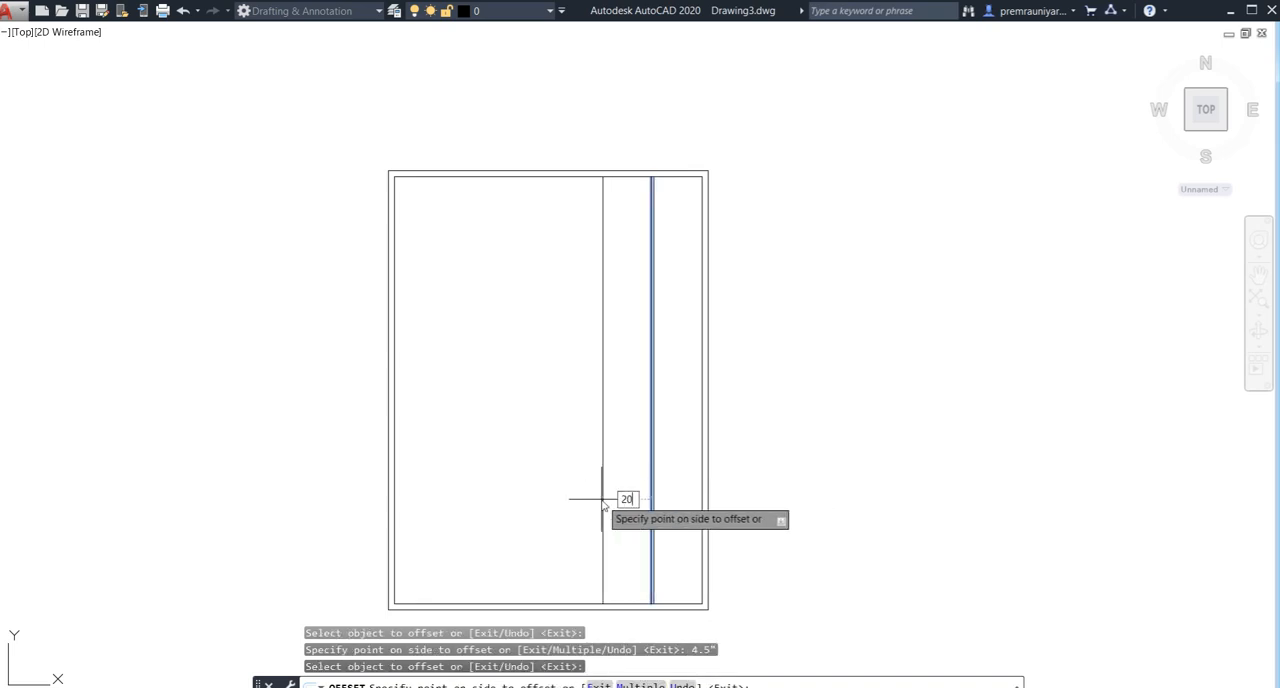
key("Return")
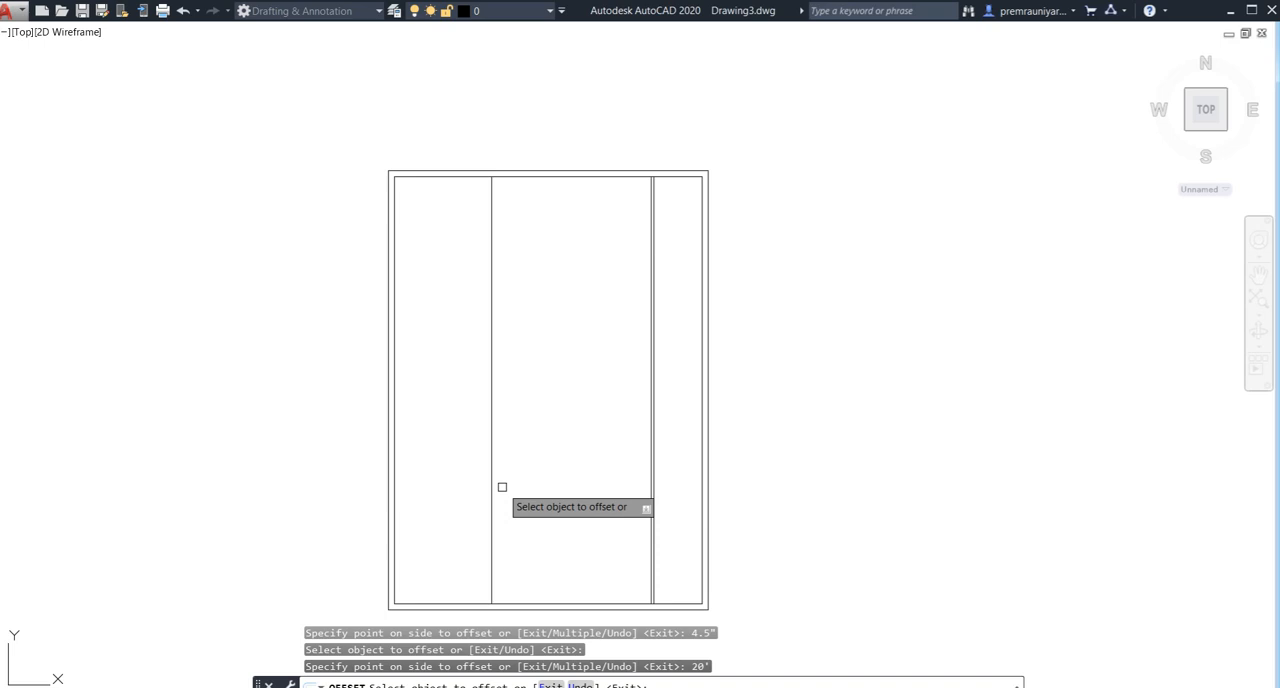
key("Escape")
middle_click_drag(468, 493, 423, 391)
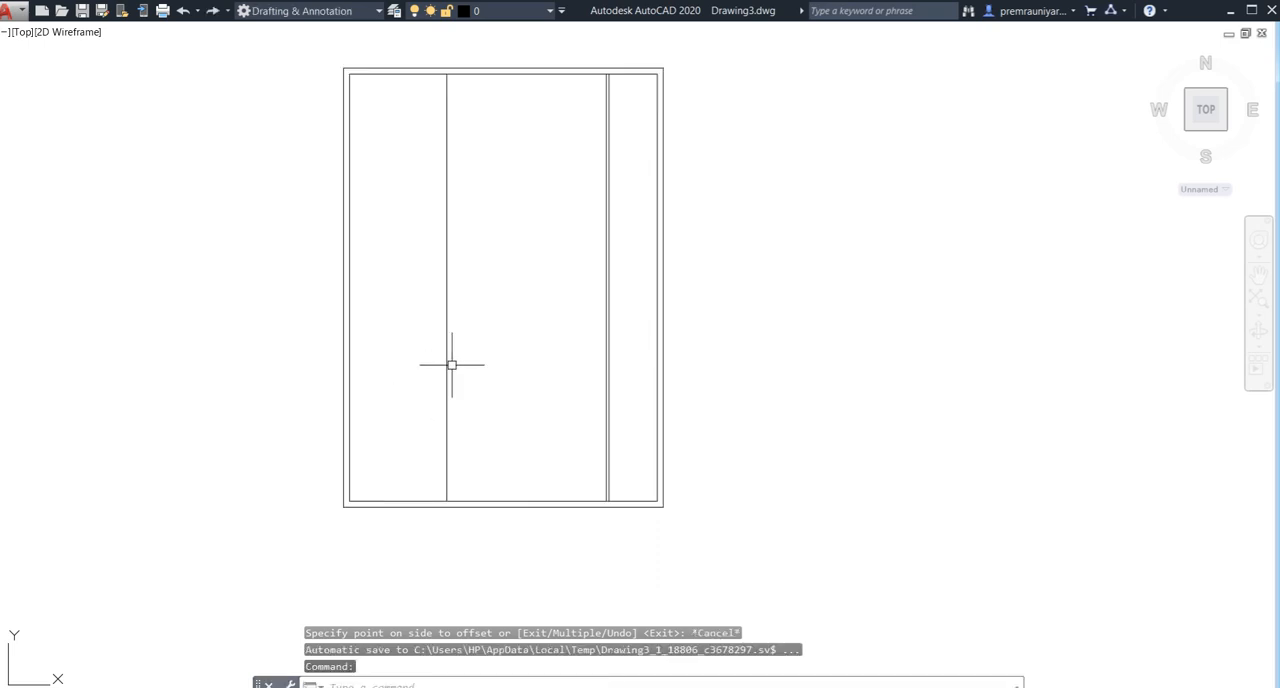
left_click(483, 372)
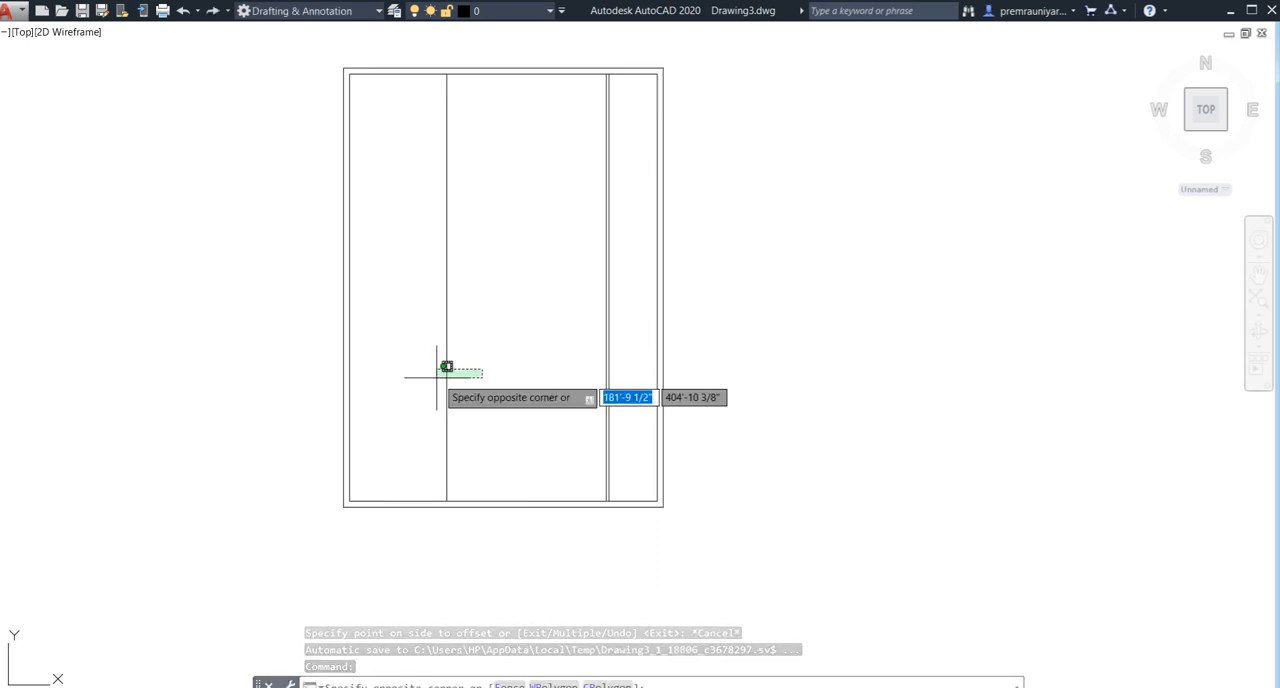
left_click(436, 378)
key("Delete")
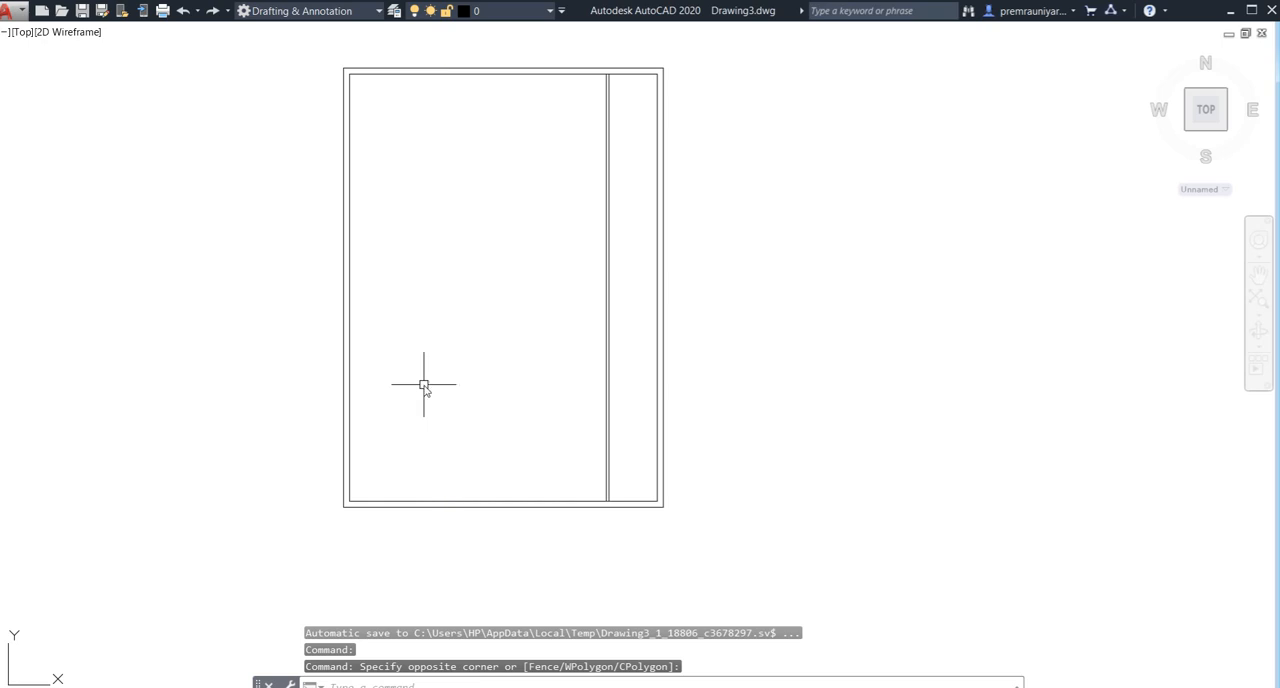
- Offset the partition's left line 16' to the left, and offset that new line 9" further left to form a wall
type("o")
key("Return")
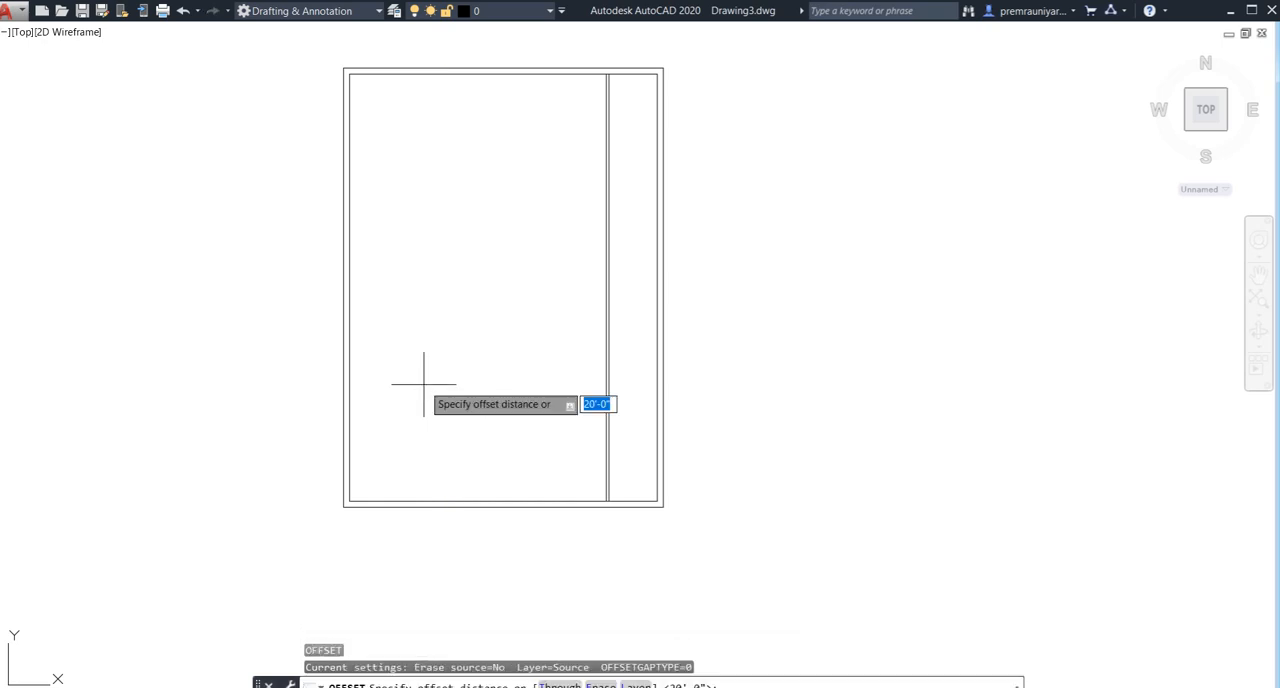
type("16'")
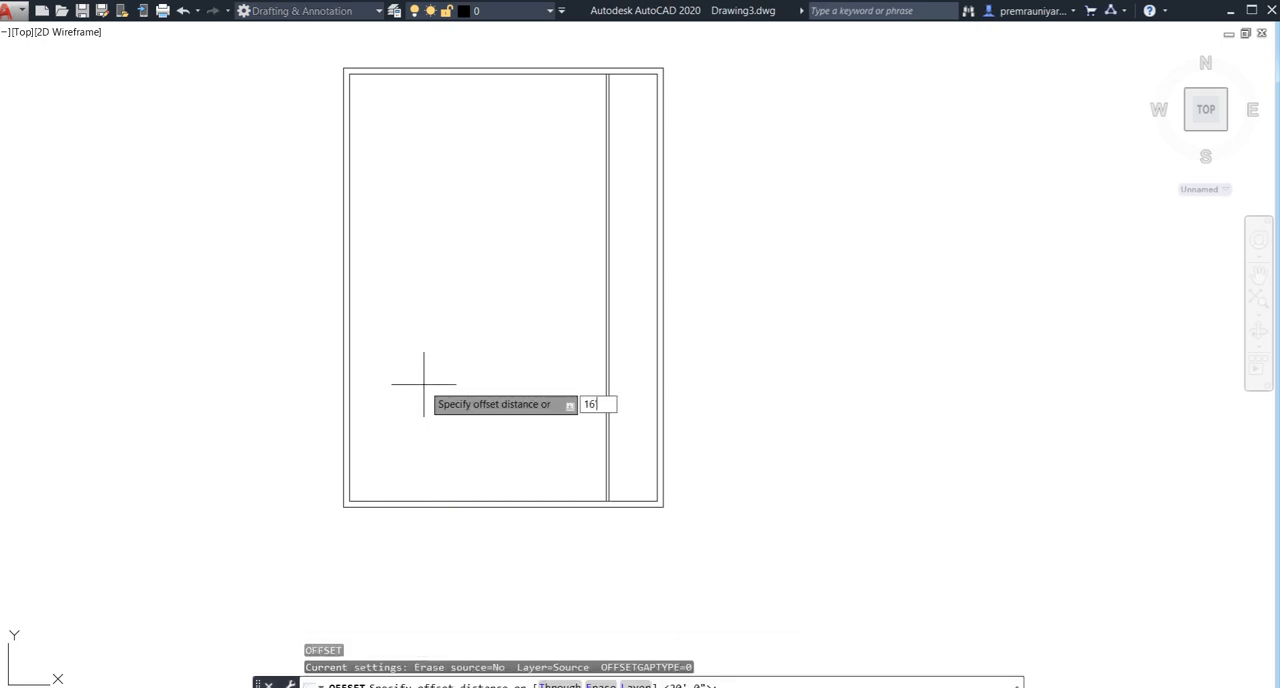
key("Return")
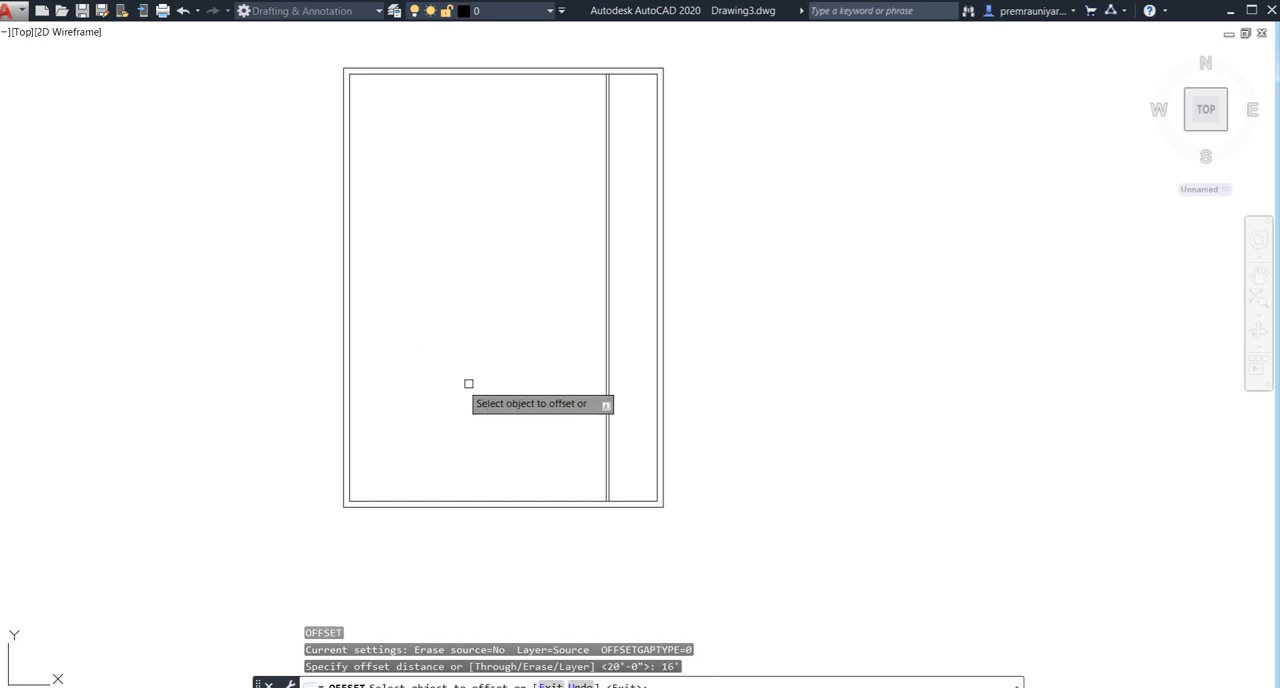
left_click(606, 390)
left_click(519, 407)
left_click(478, 400)
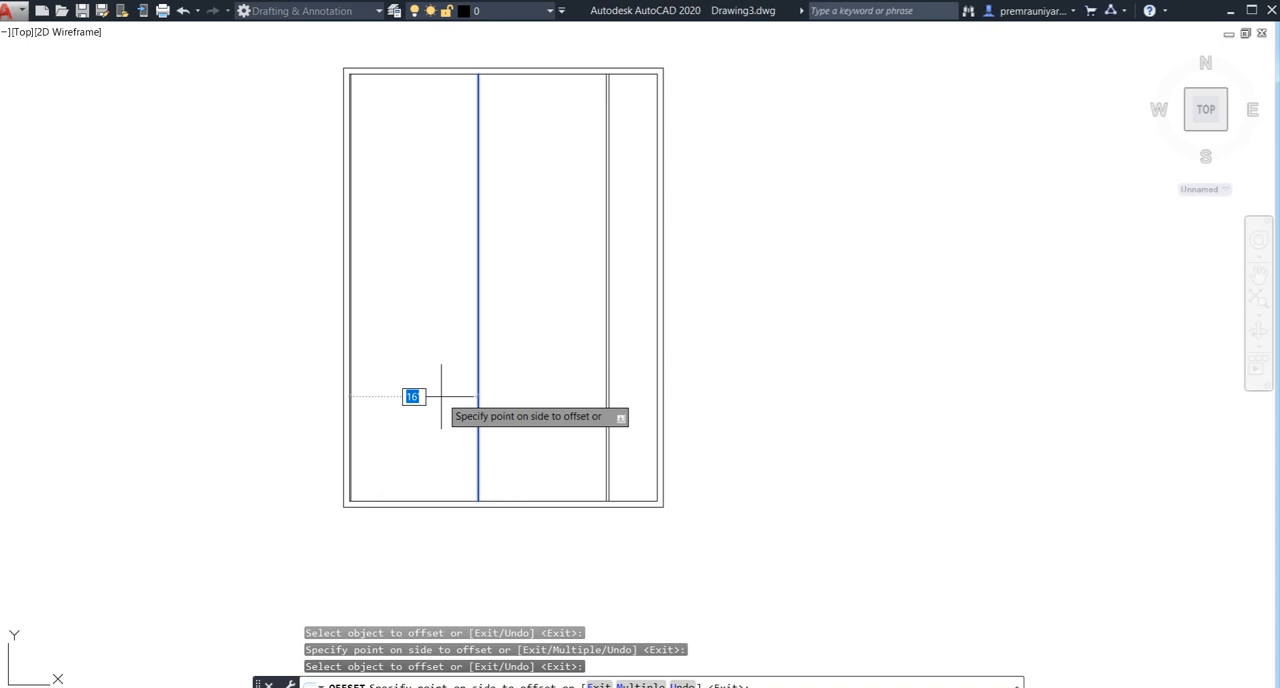
type("9\"")
key("Return")
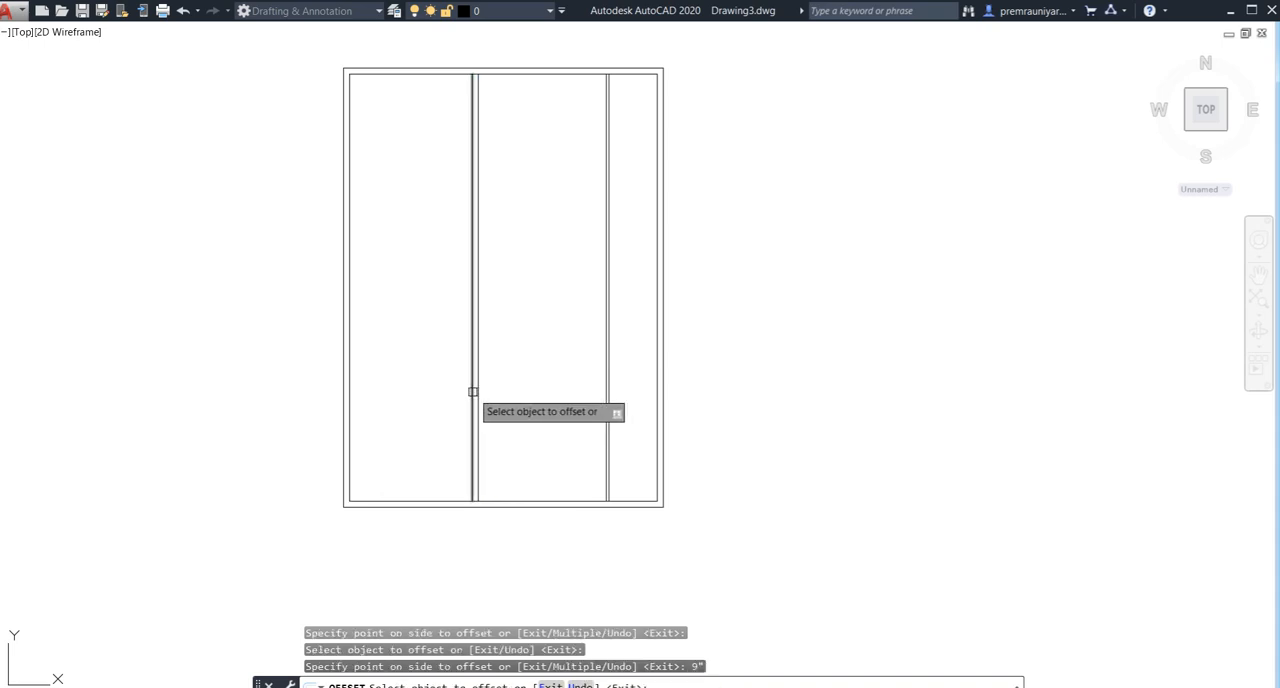
- Offset the 9" wall's left line 5' to the left, and offset that new line 9" further left to form another wall
left_click(472, 393)
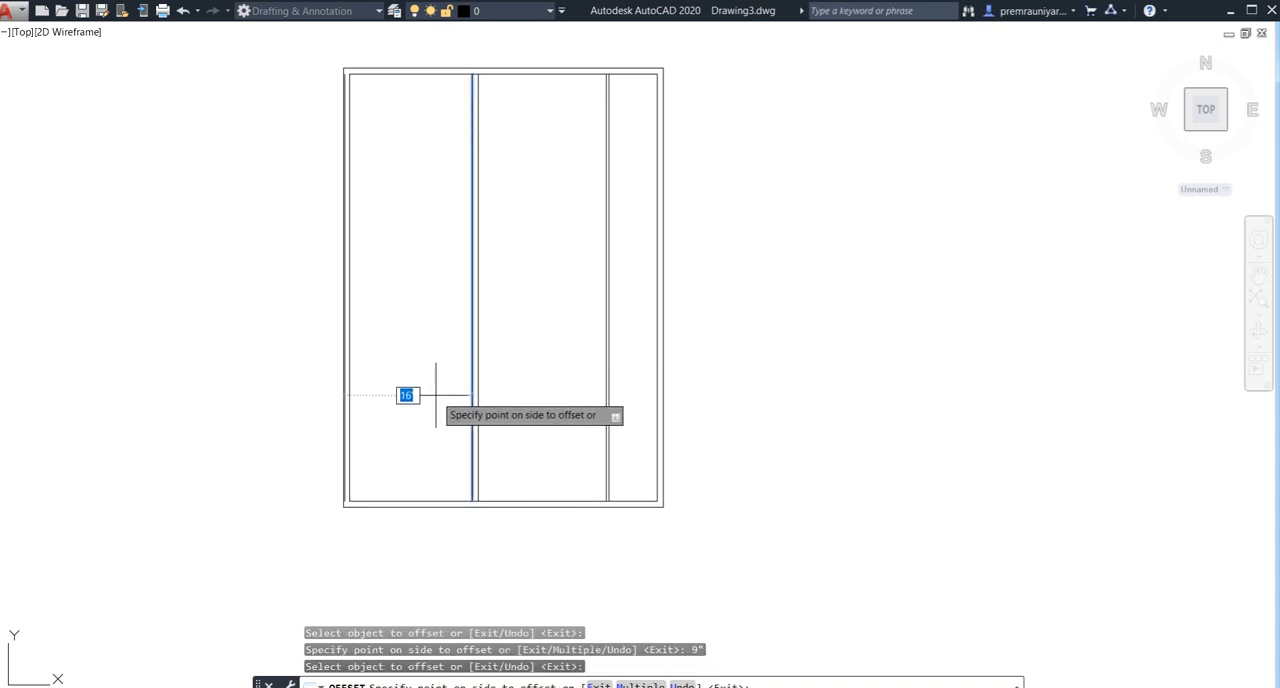
type("5'")
key("Return")
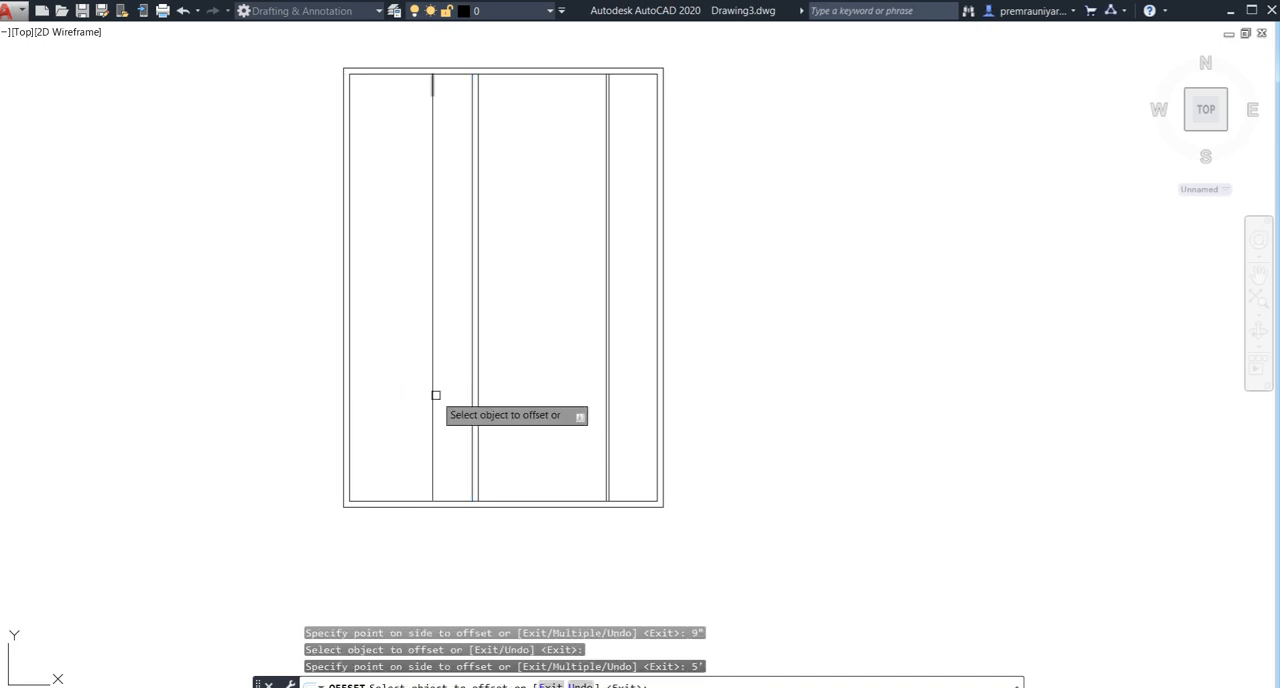
left_click(433, 395)
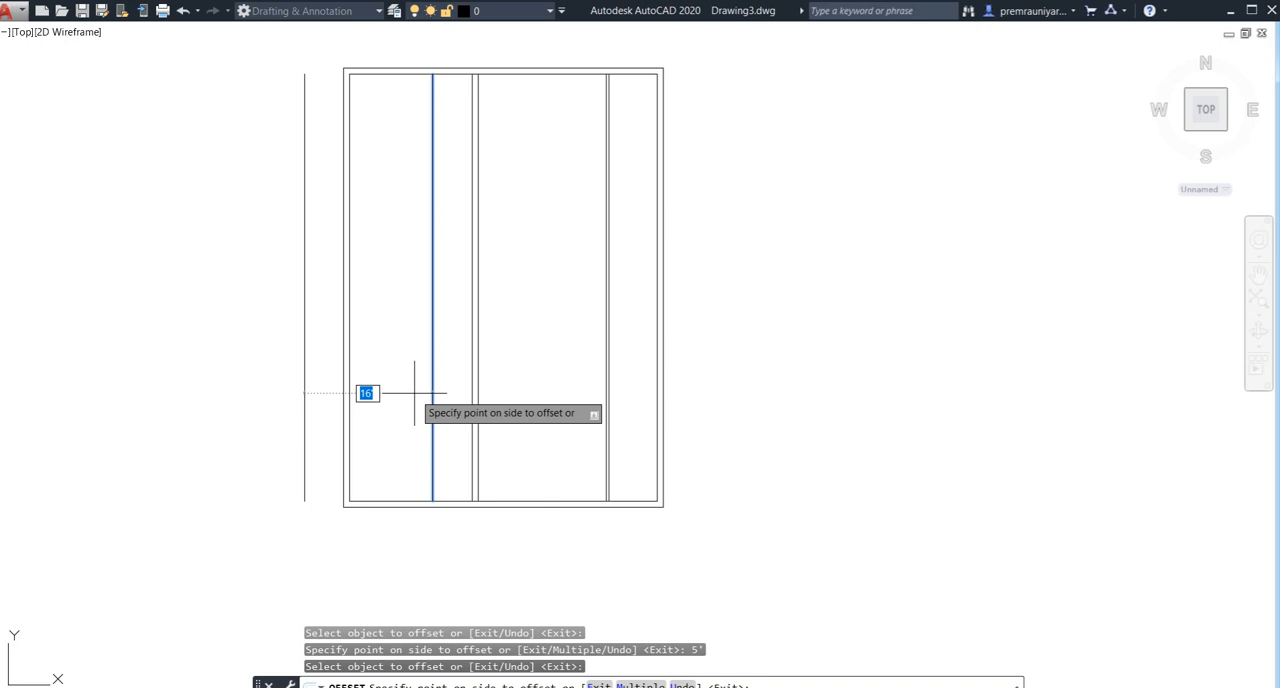
key("Return")
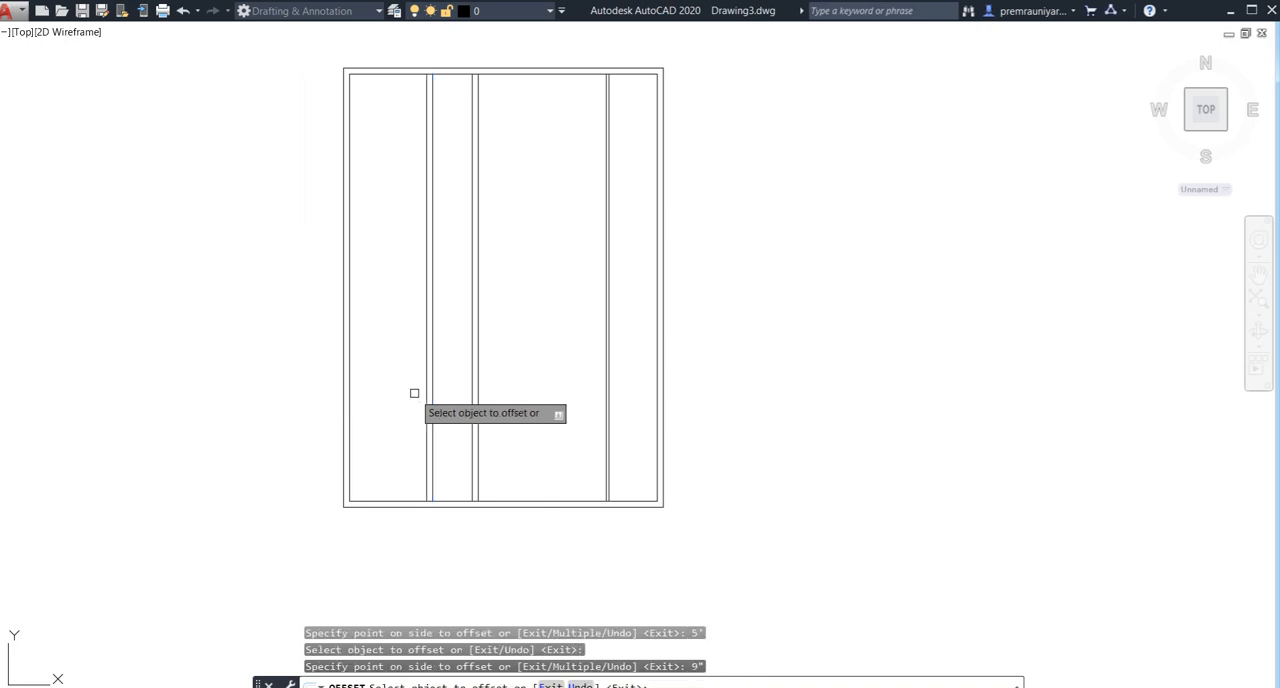
middle_click_drag(416, 400, 420, 443)
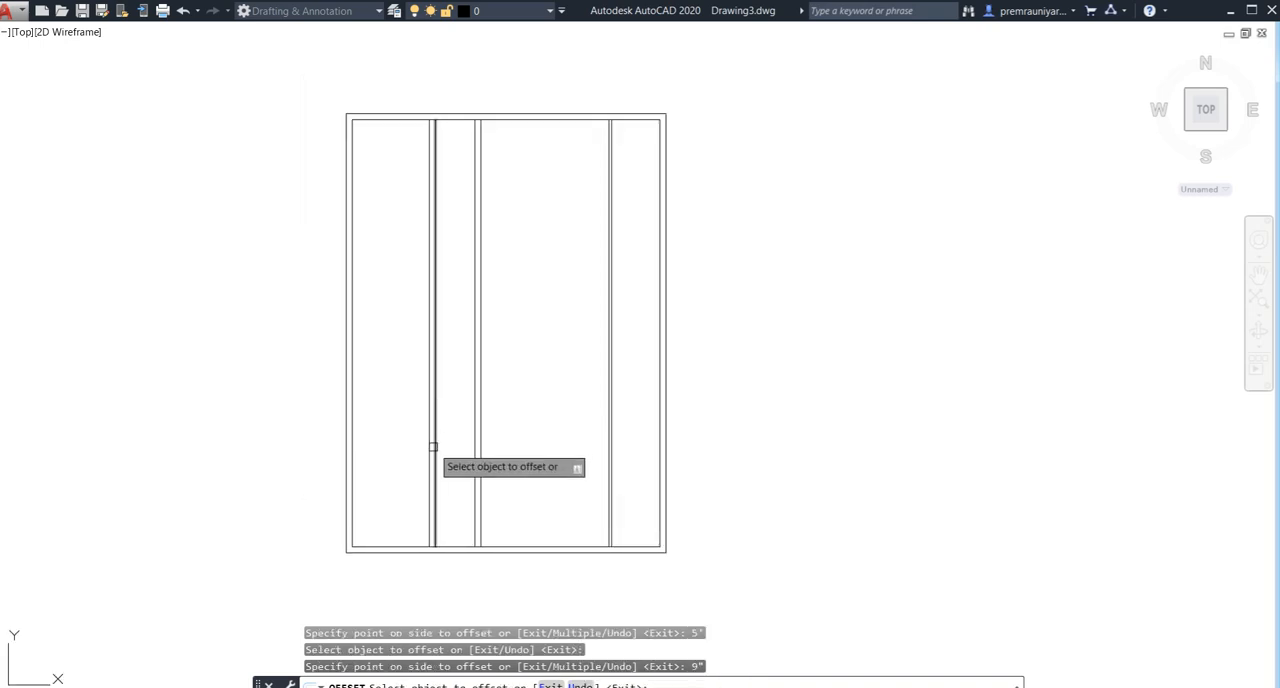
key("Escape")
- Offset the bottom inner wall line 15' upward, into the house
key("Return")
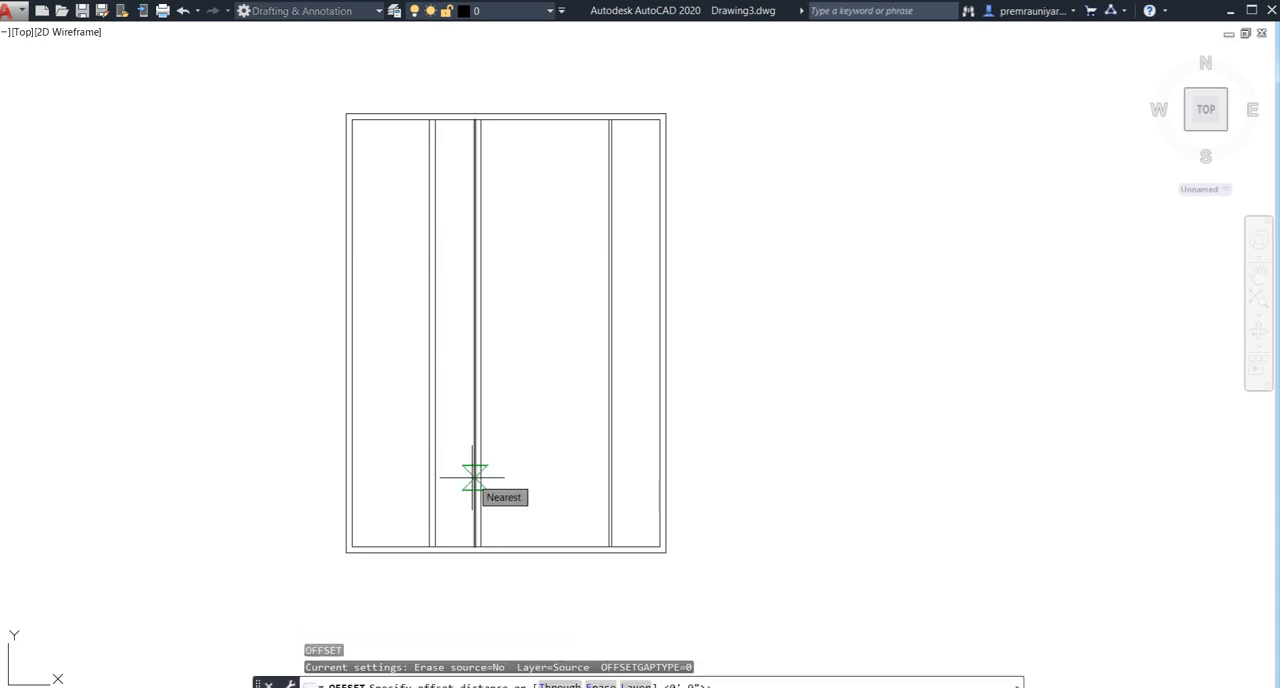
type("15")
key("Return")
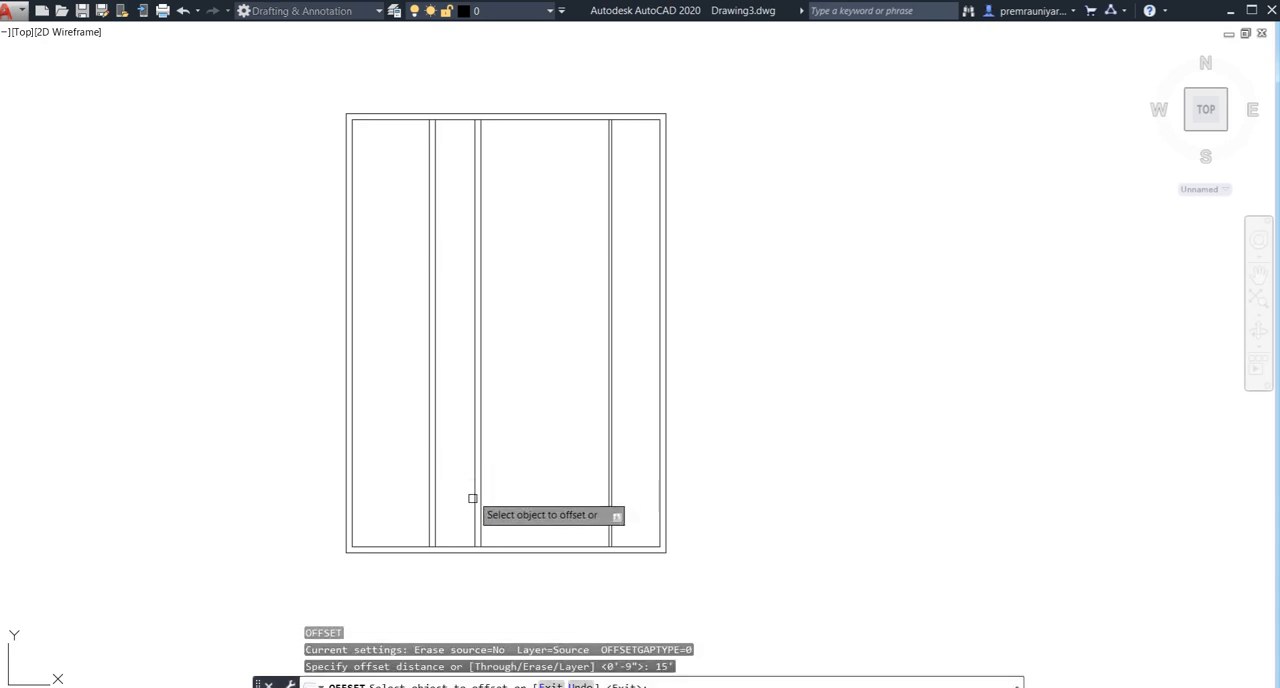
left_click(465, 546)
left_click(476, 427)
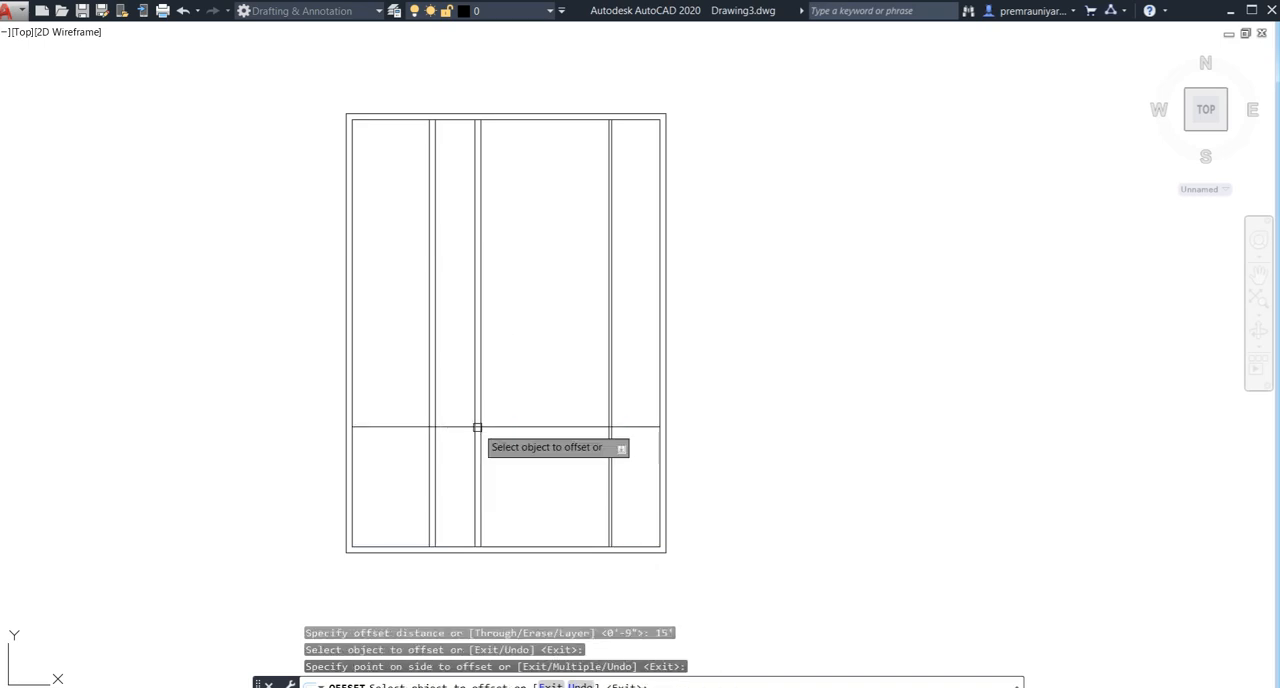
- Offset the horizontal line in the lower part of the house 4.5" upward to form a partition wall
left_click(466, 428)
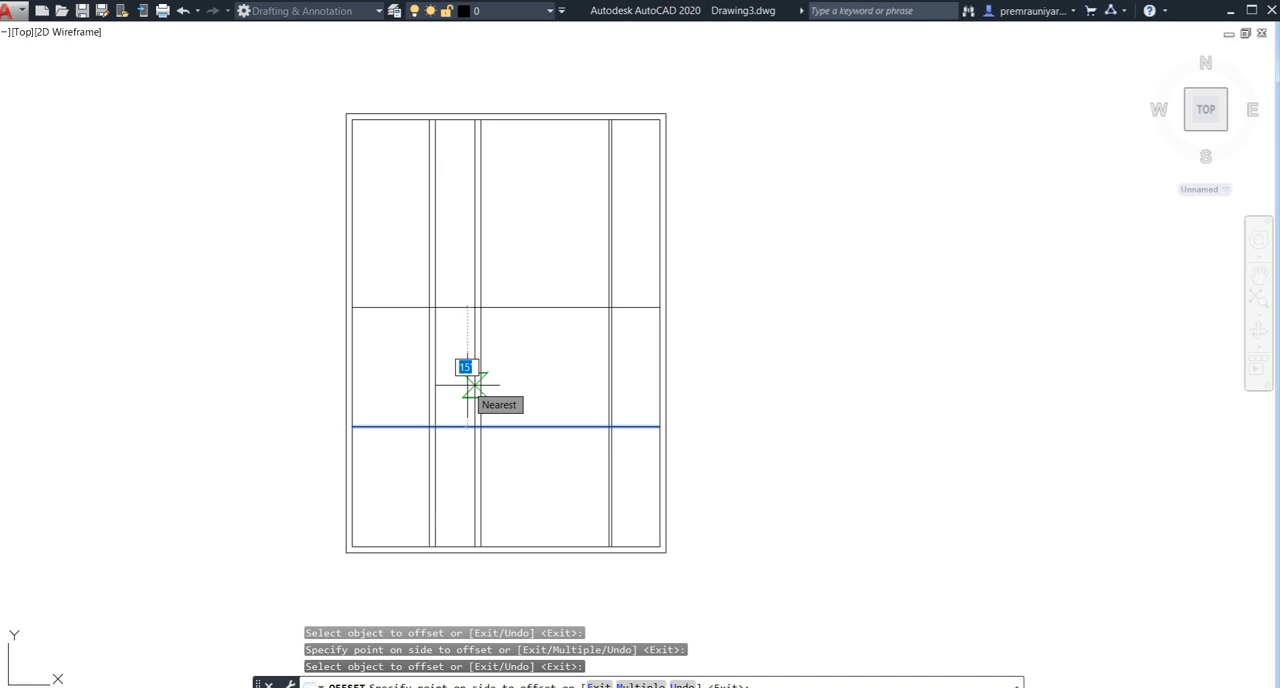
scroll(357, 423, "down", 2)
middle_click_drag(357, 423, 363, 514)
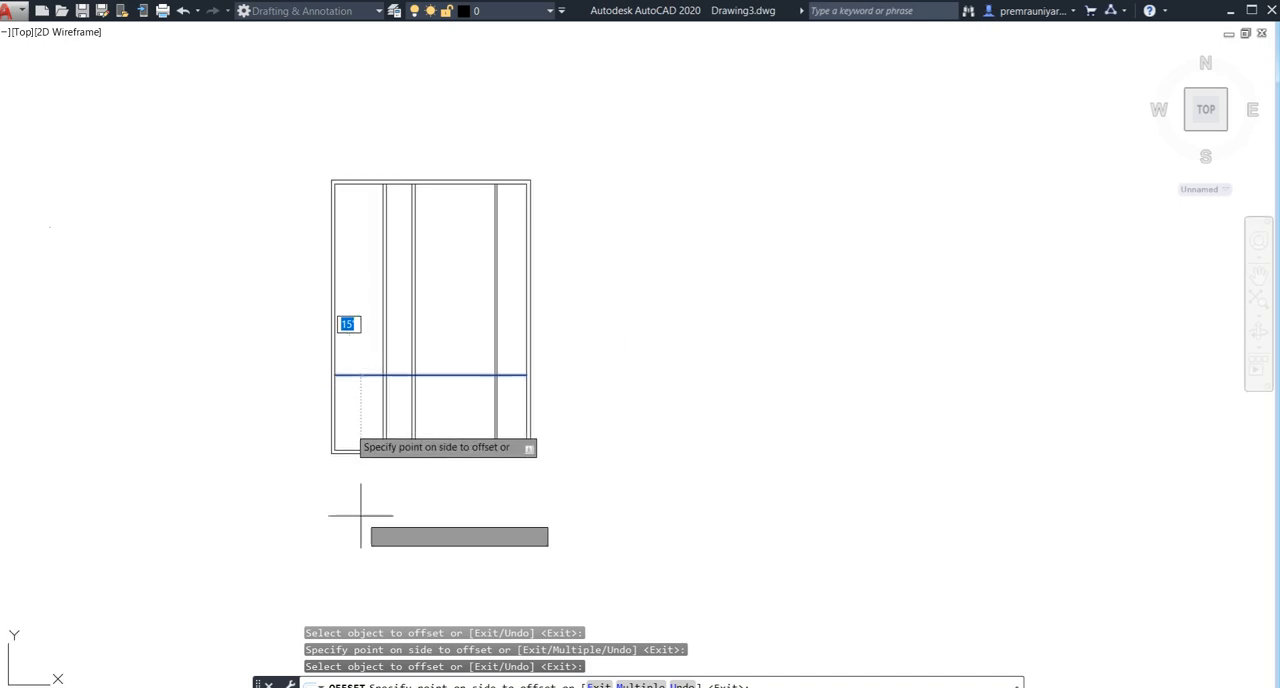
scroll(376, 352, "up", 2)
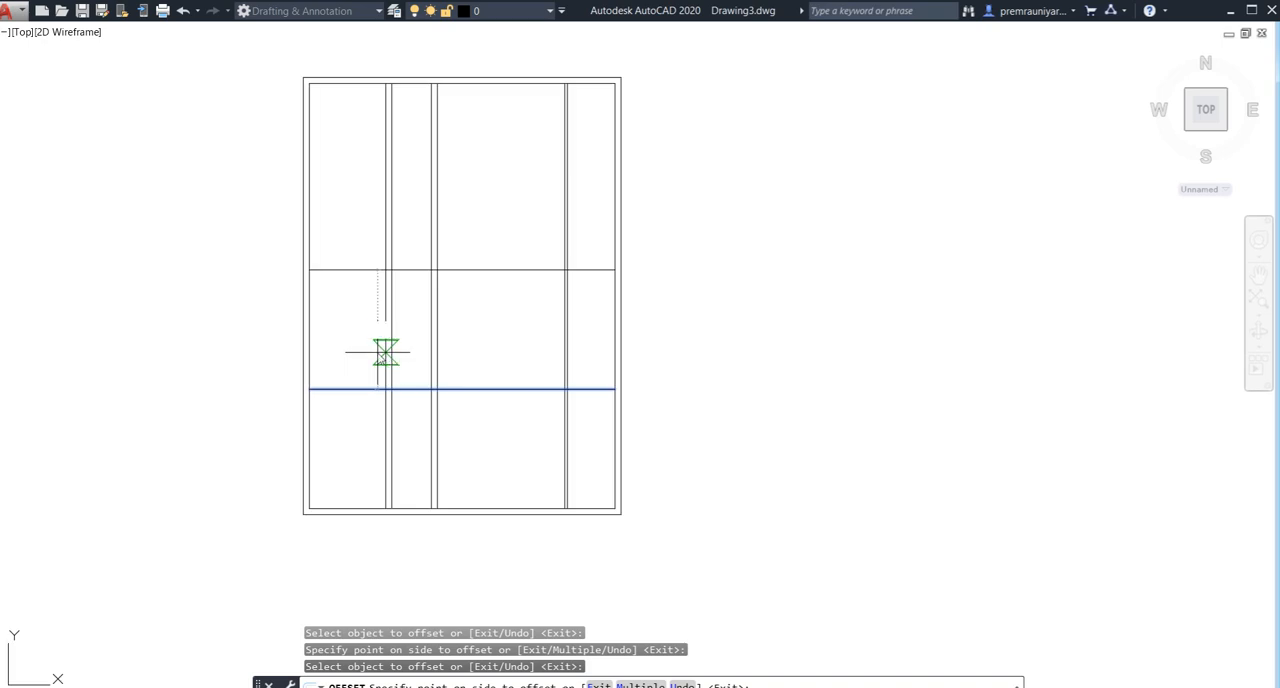
key("Return")
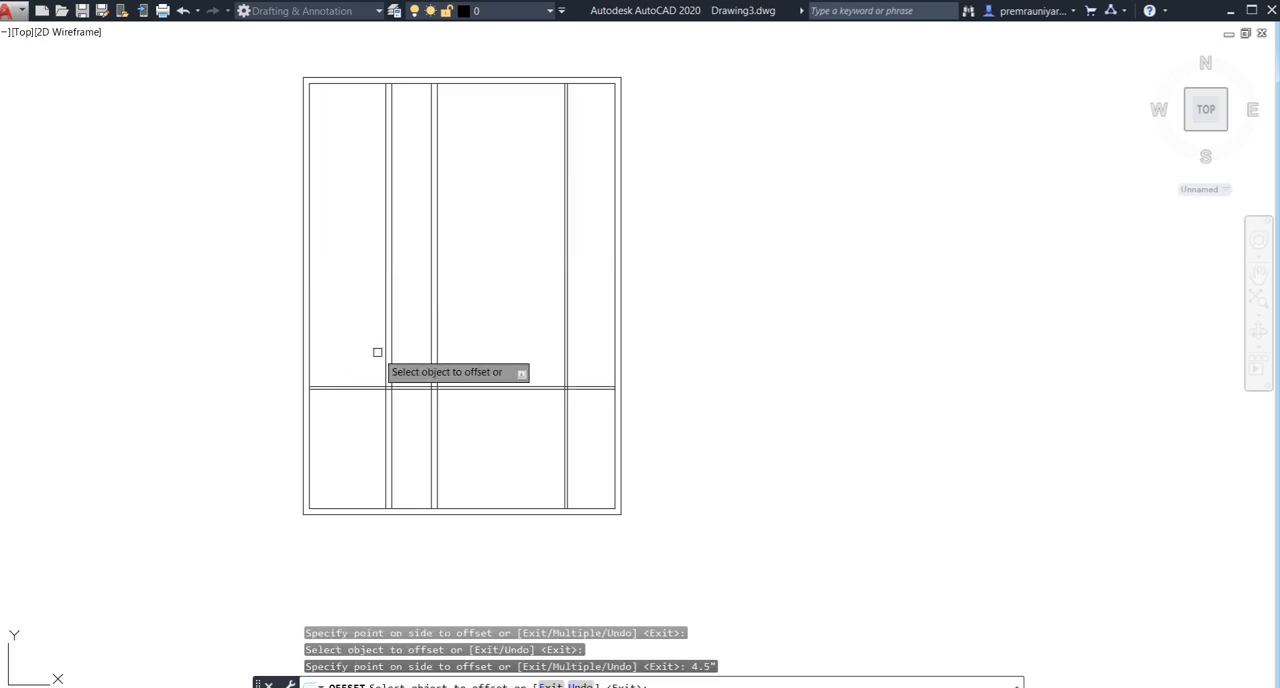
- Try offsetting the top inner wall line 15' downward, and undo that offset
scroll(426, 419, "up", 2)
scroll(419, 399, "down", 2)
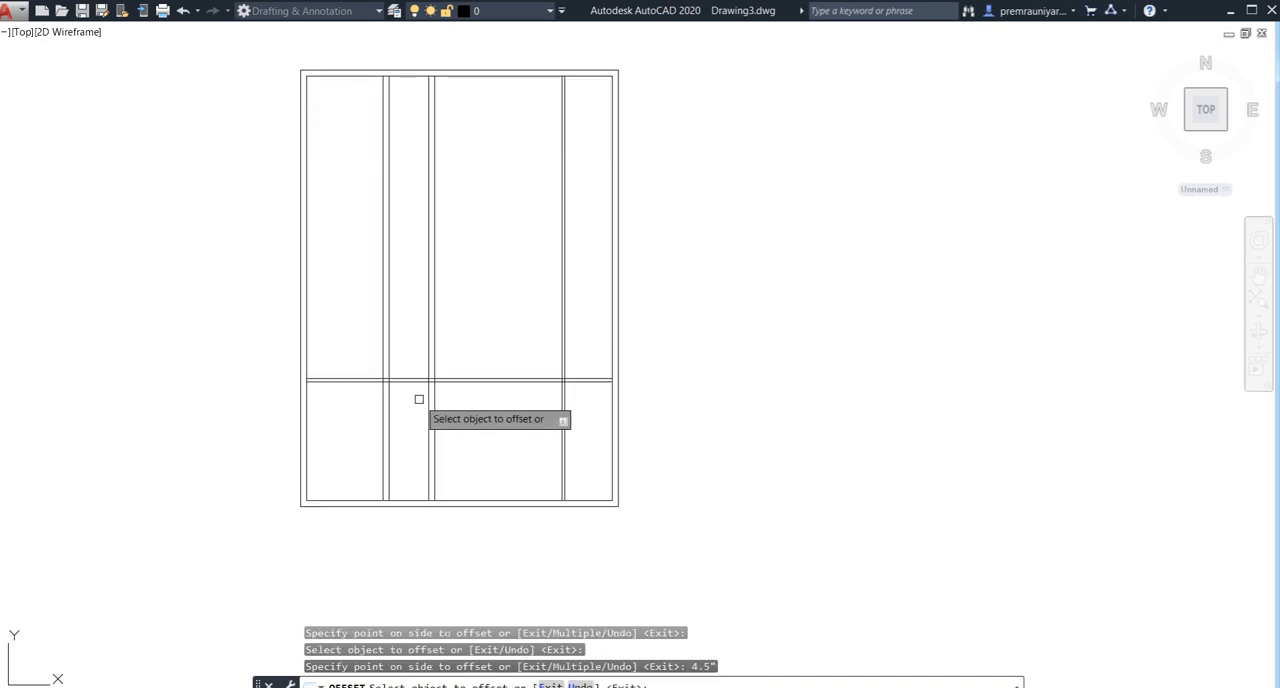
middle_click_drag(419, 399, 422, 453)
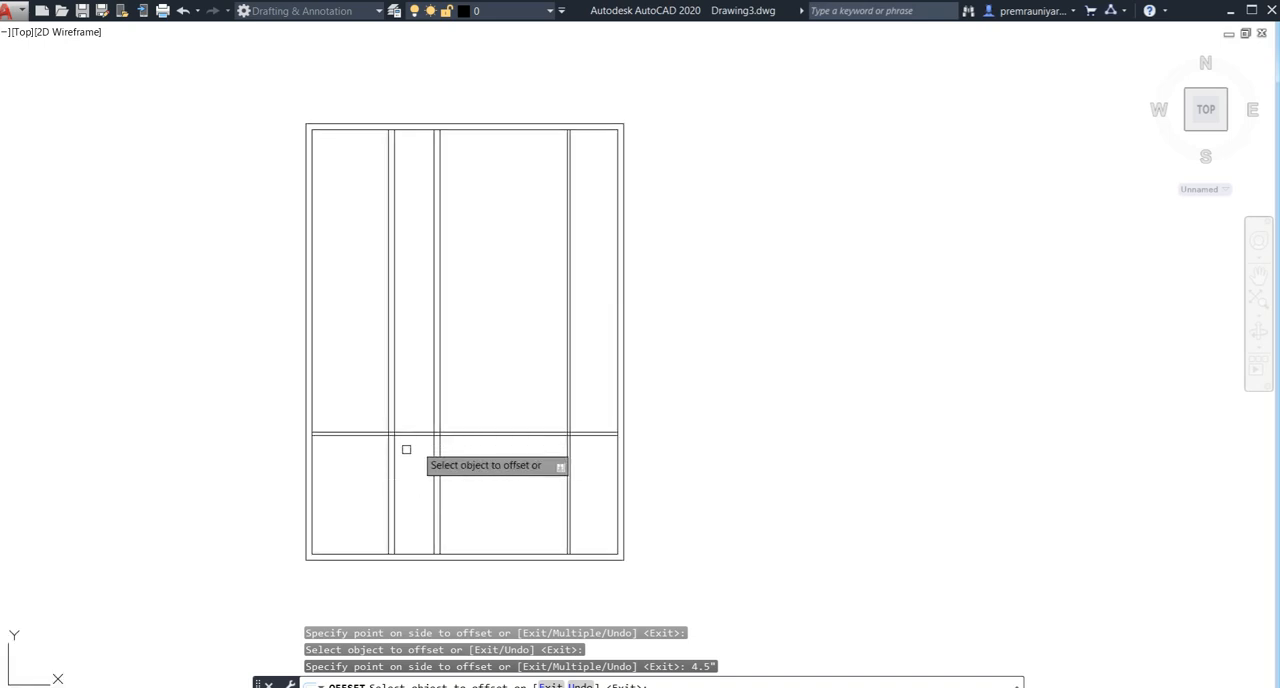
middle_click_drag(480, 466, 492, 485)
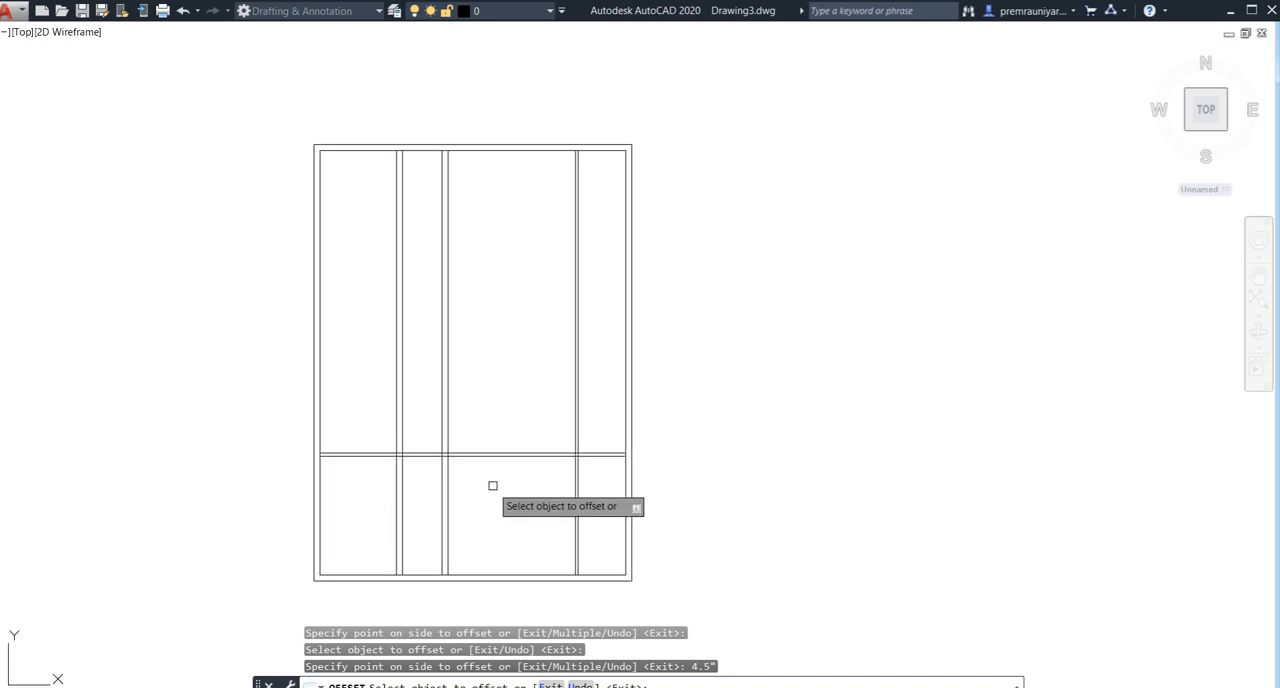
left_click(475, 152)
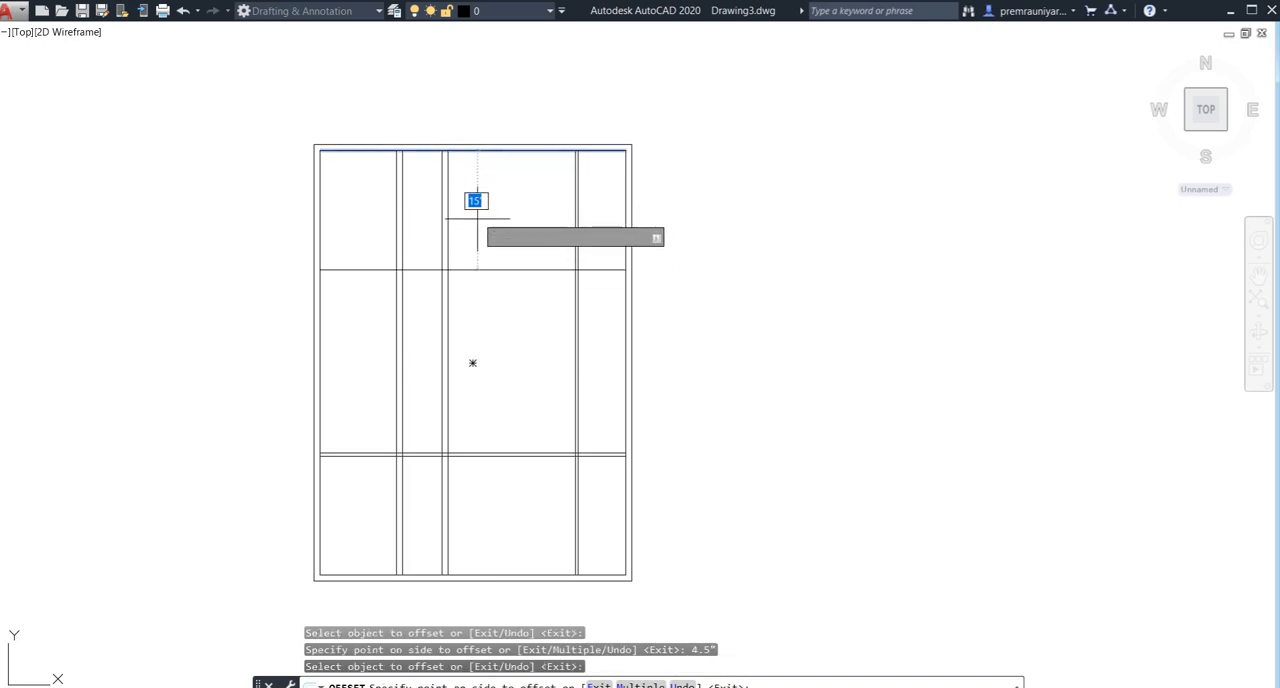
left_click(486, 305)
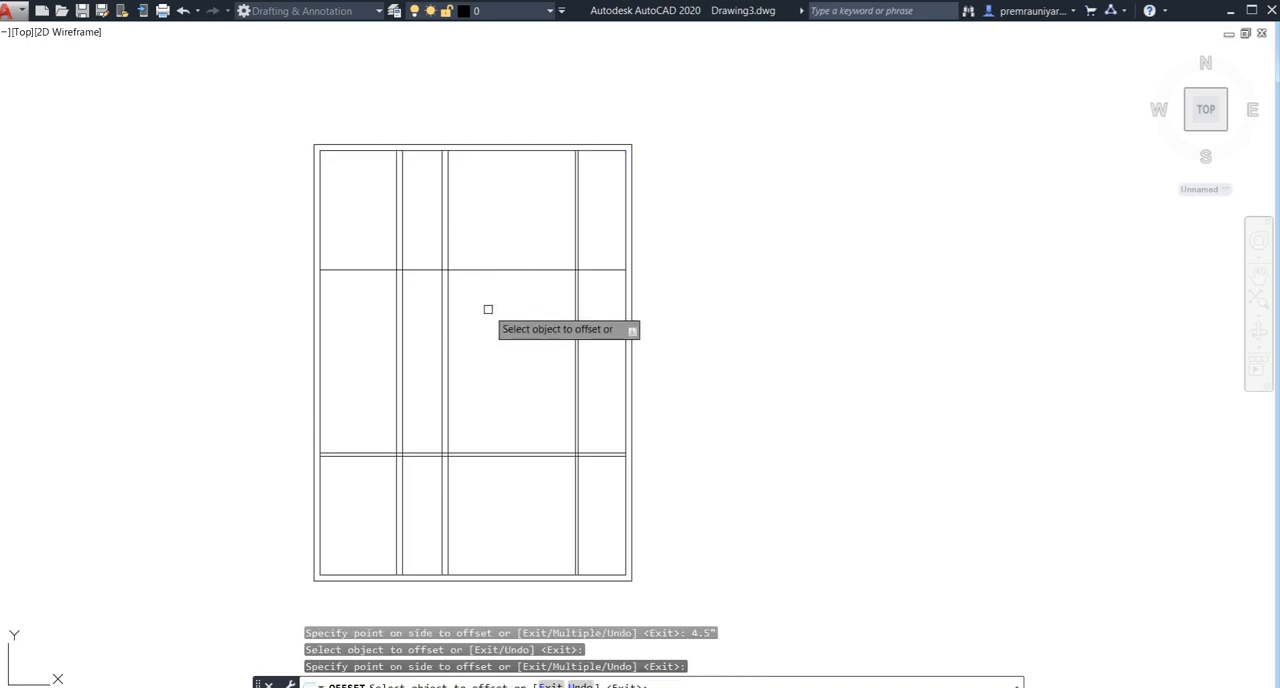
key("ctrl+z")
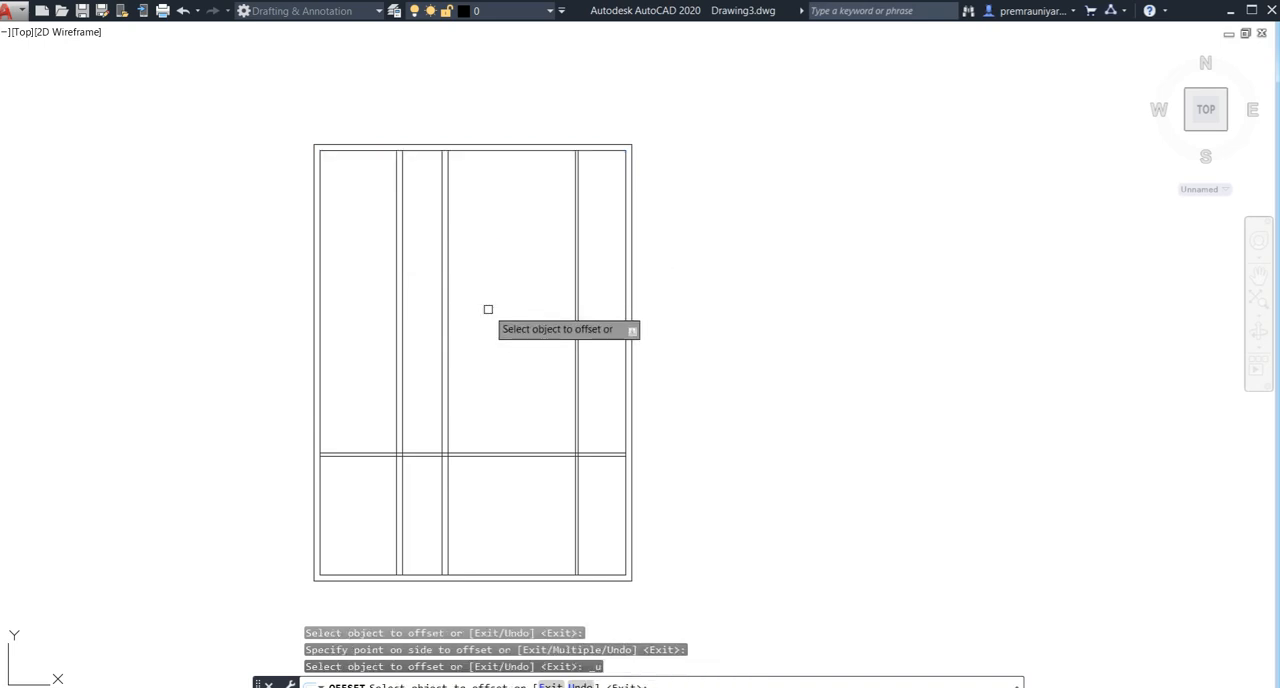
- Offset the top inner wall line 12' downward, and offset that new line 4.5" further down to form a partition wall
left_click(479, 154)
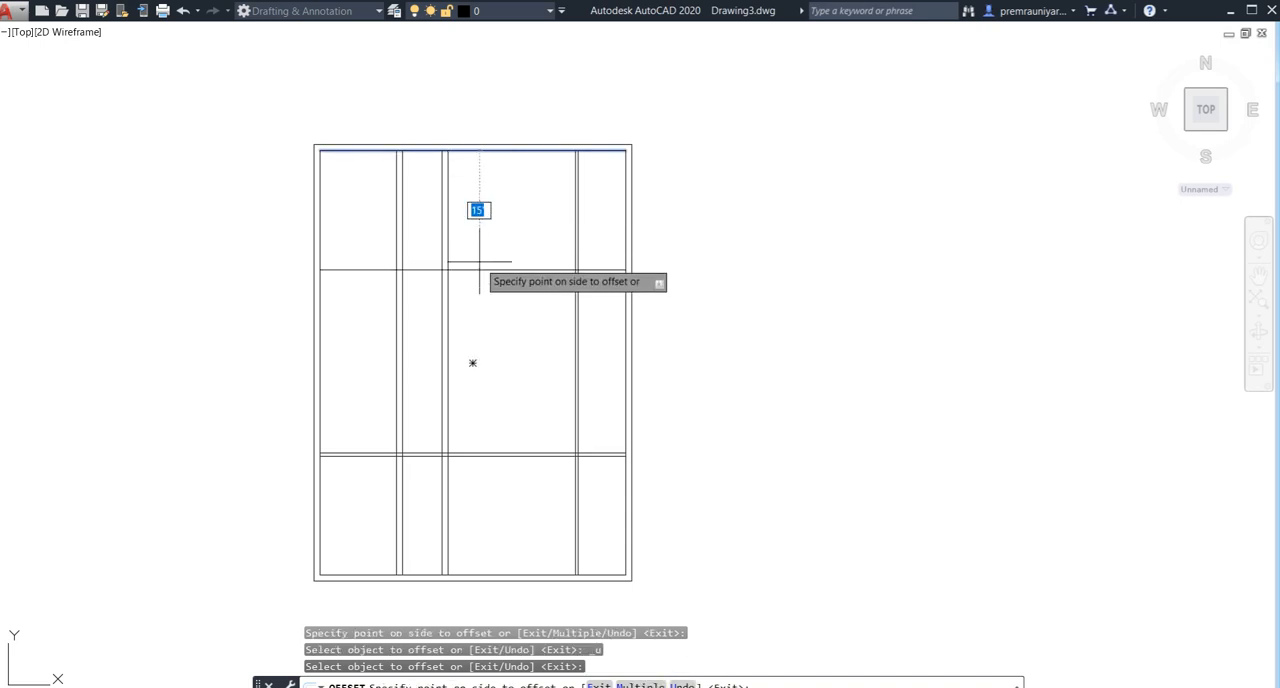
type("12'")
key("Return")
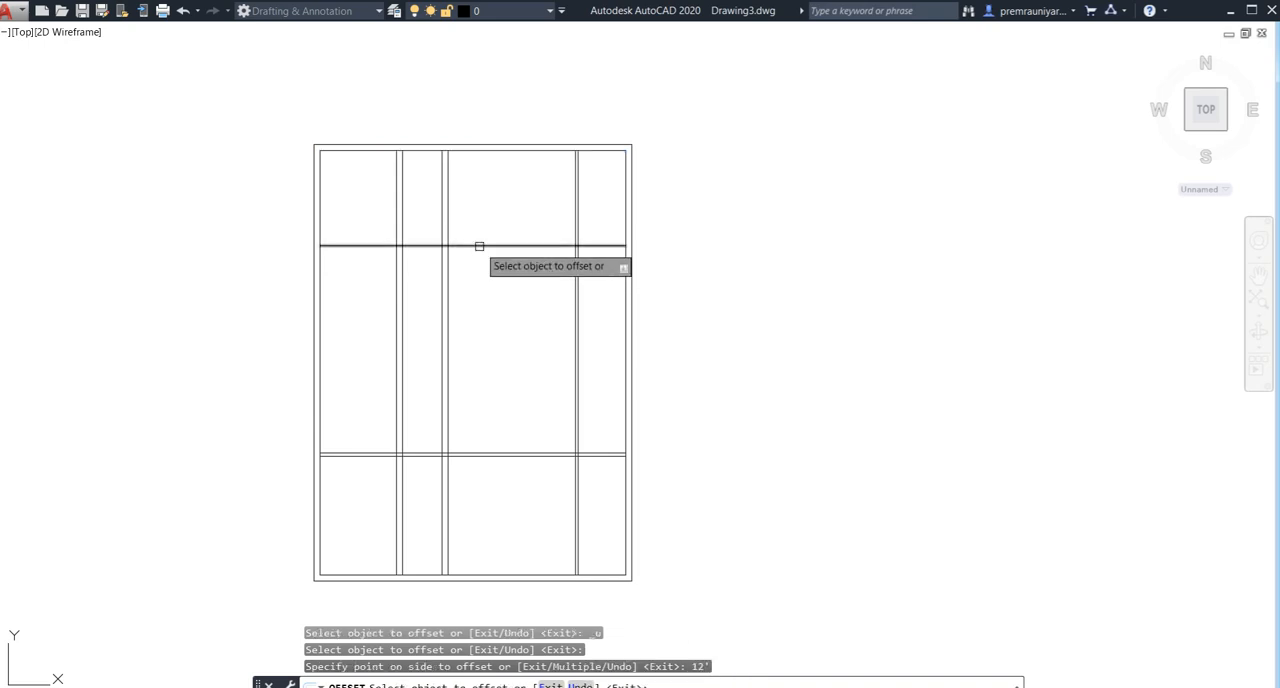
left_click(477, 245)
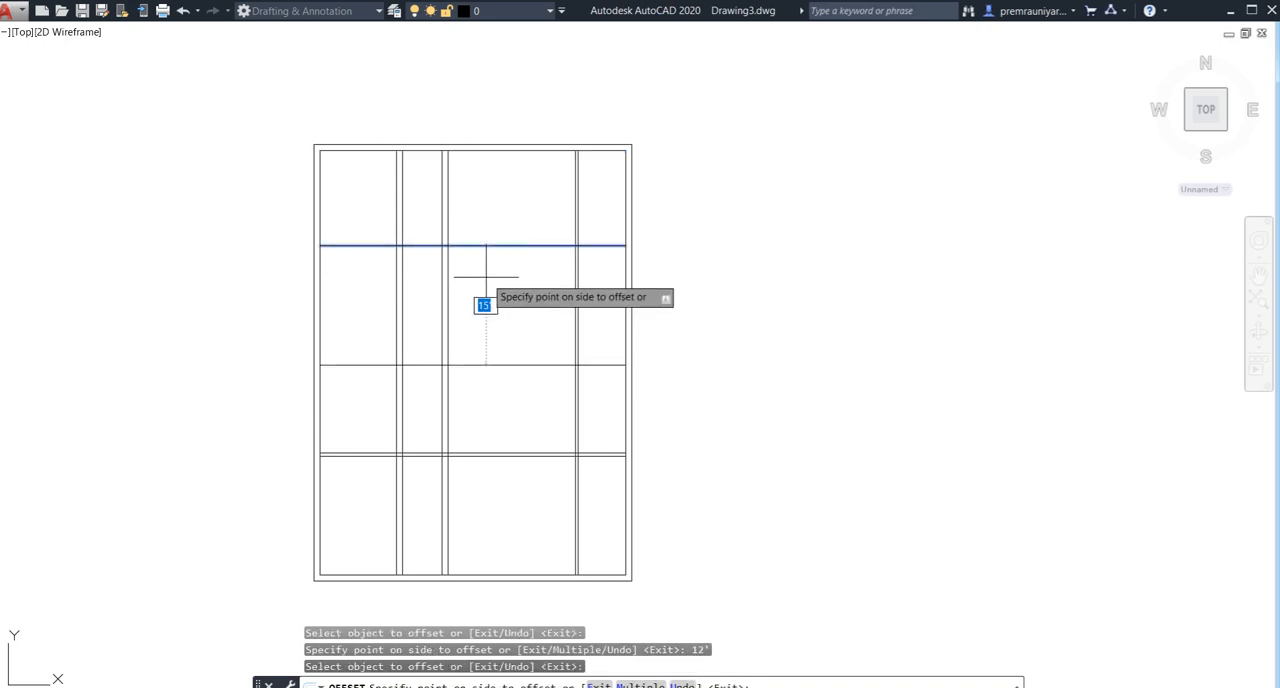
type("4.5\"")
key("Return")
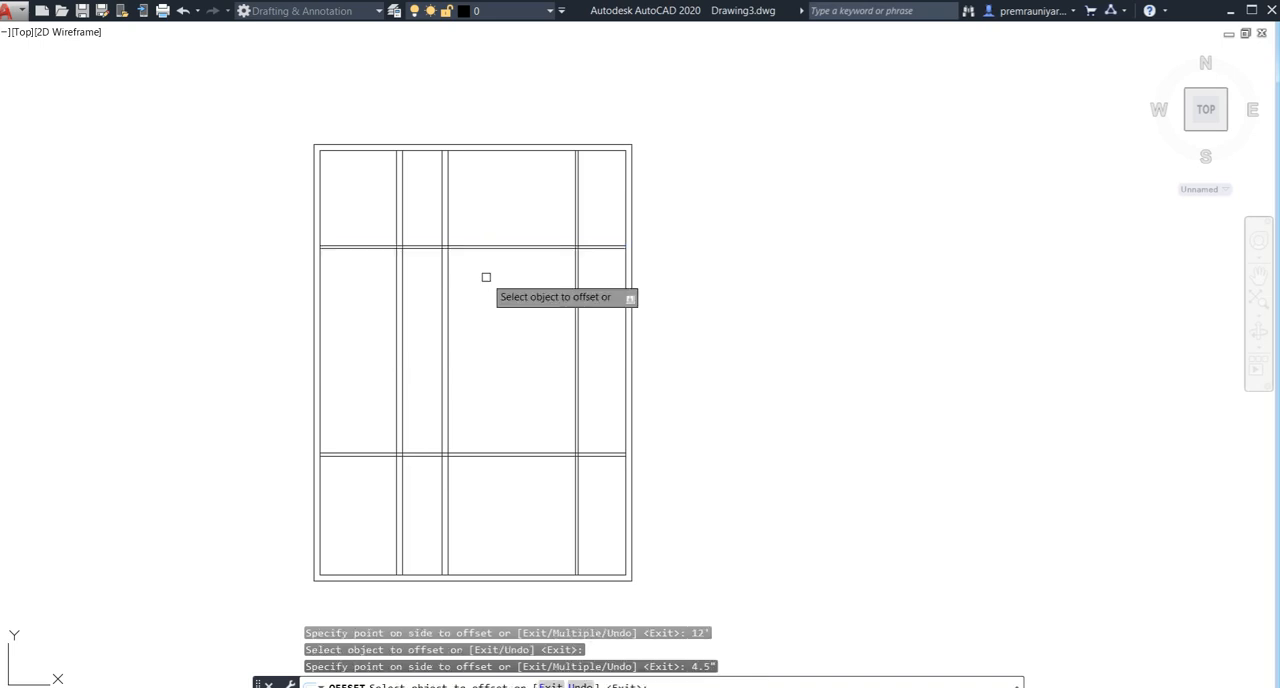
key("Escape")
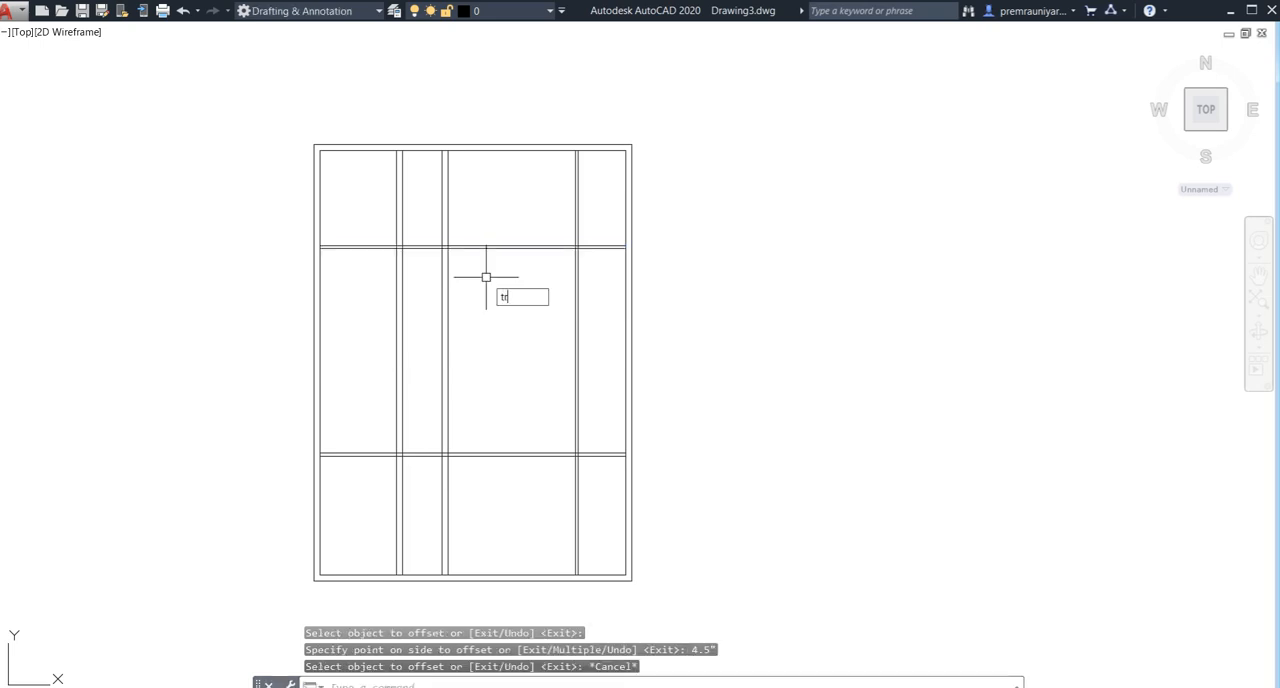
- Trim away all vertical wall lines above the upper horizontal partition
type("tr")
key("Return")
key("Return")
left_click(486, 204)
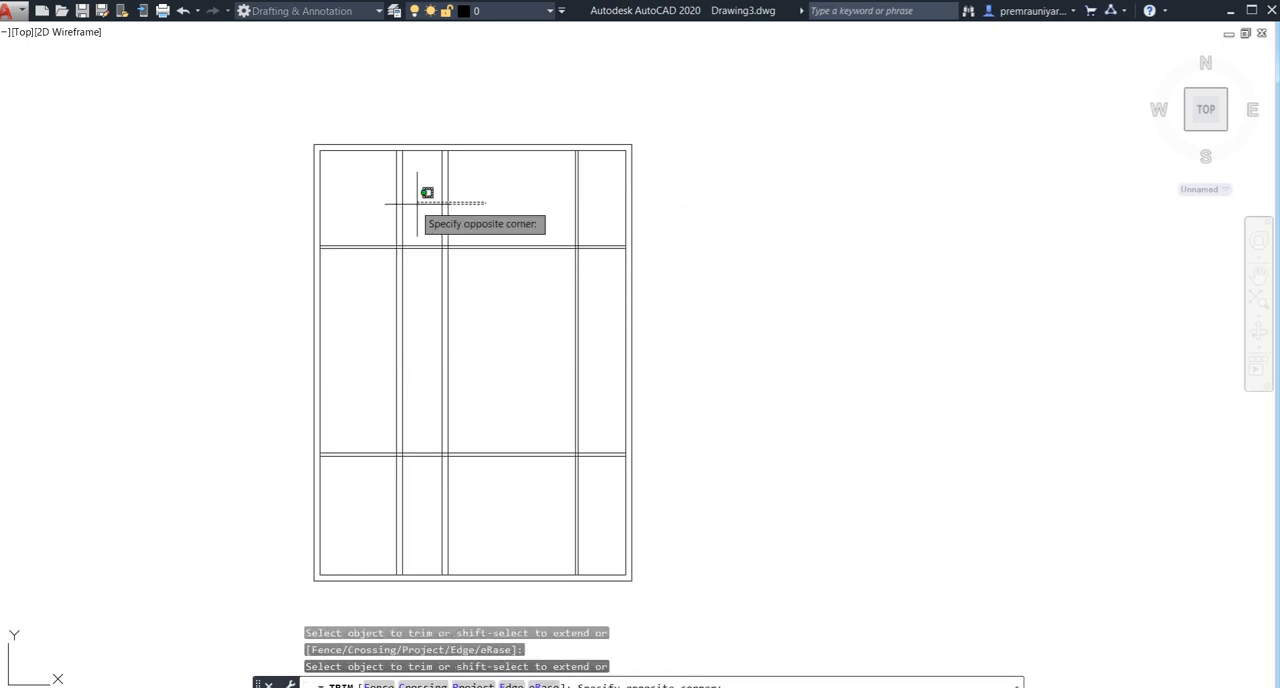
left_click(350, 212)
left_click(585, 200)
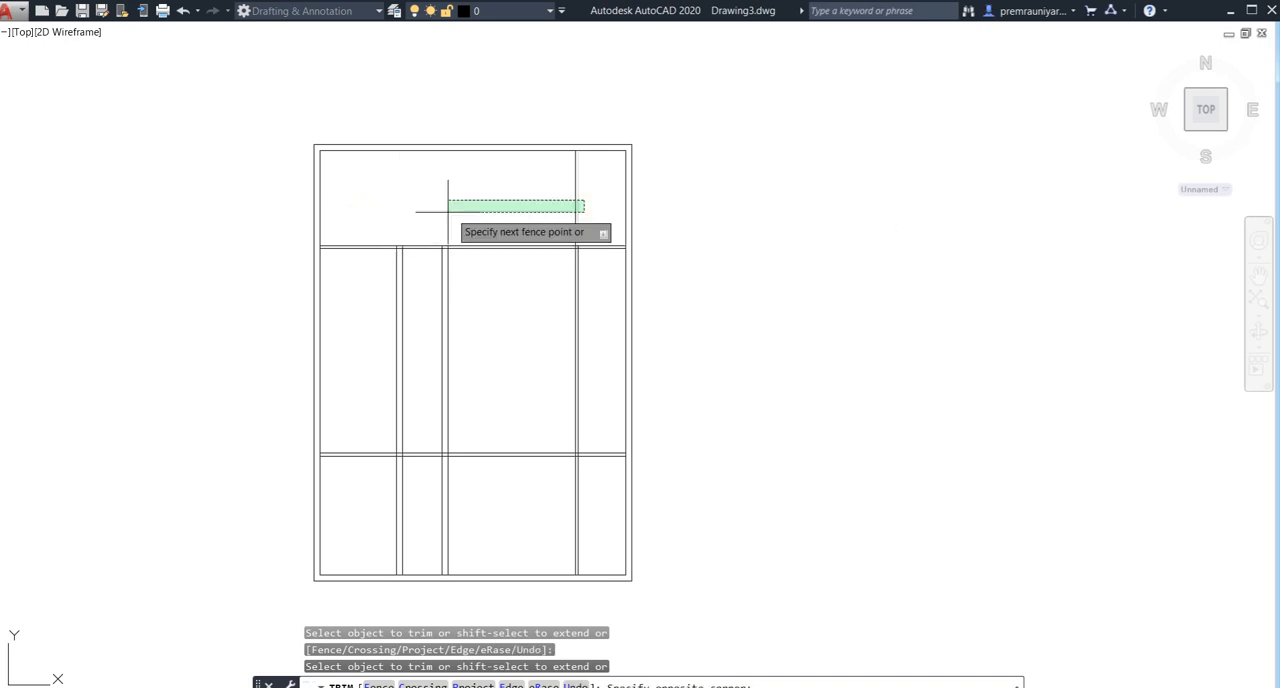
left_click(443, 209)
- Trim away the vertical wall lines between the upper and lower horizontal partitions
left_click(523, 308)
left_click(438, 318)
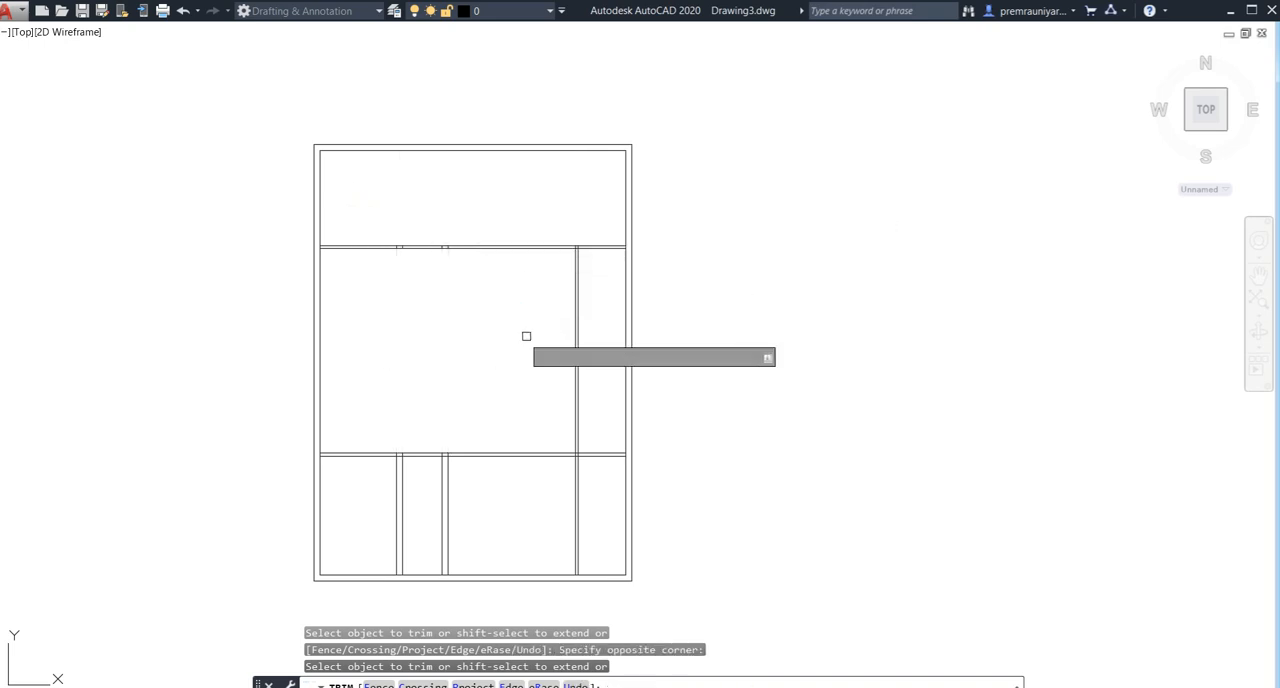
left_click(596, 323)
left_click(476, 346)
middle_click_drag(489, 387, 489, 306)
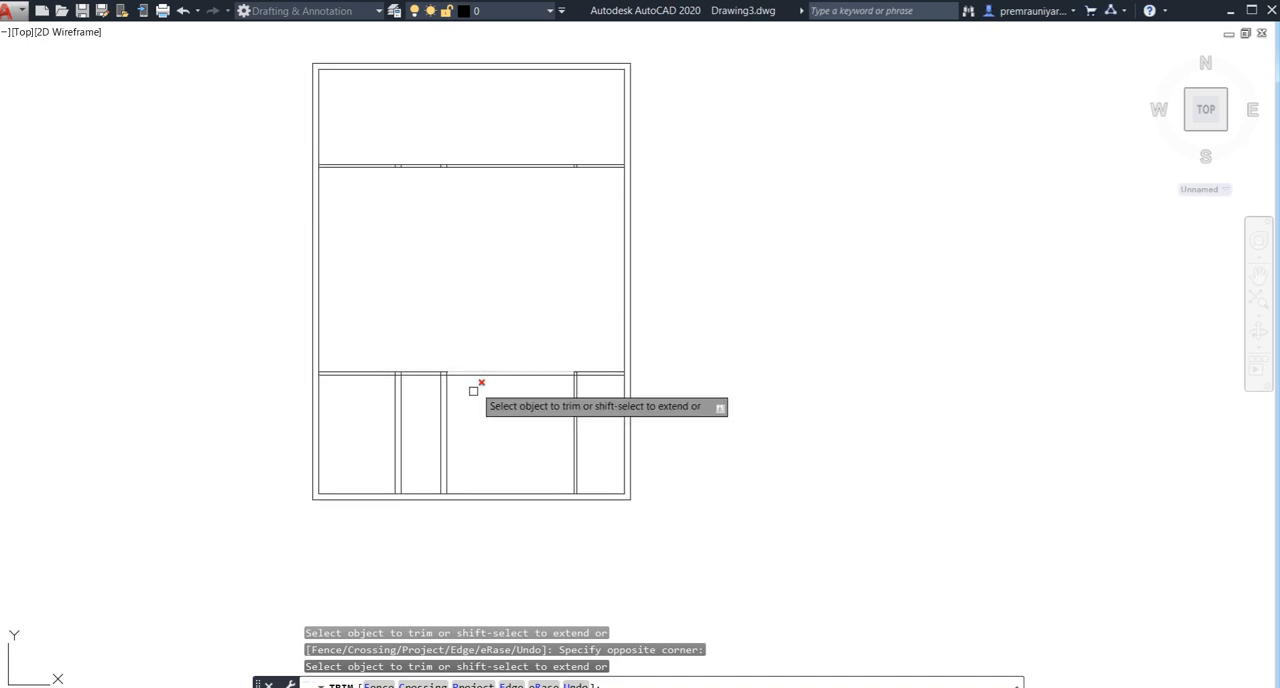
- Trim the short vertical line pieces inside the thickness of the lower horizontal partition
scroll(421, 375, "up", 4)
scroll(612, 383, "up", 2)
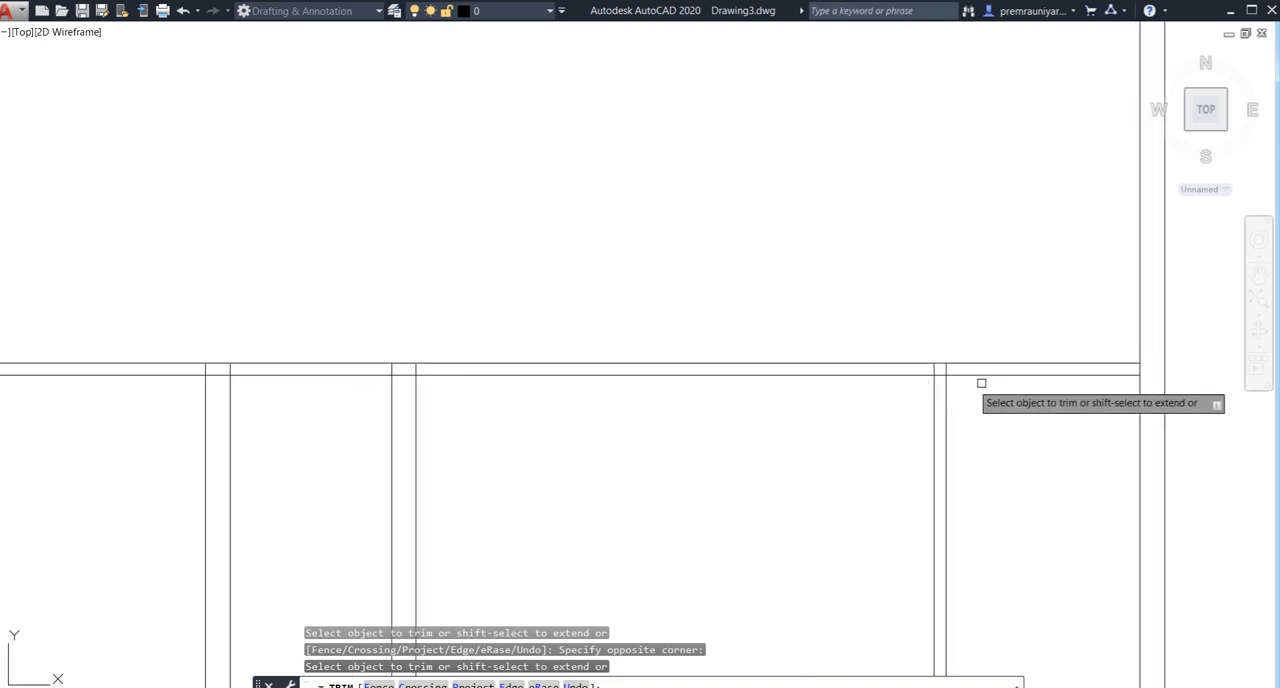
scroll(955, 363, "up", 2)
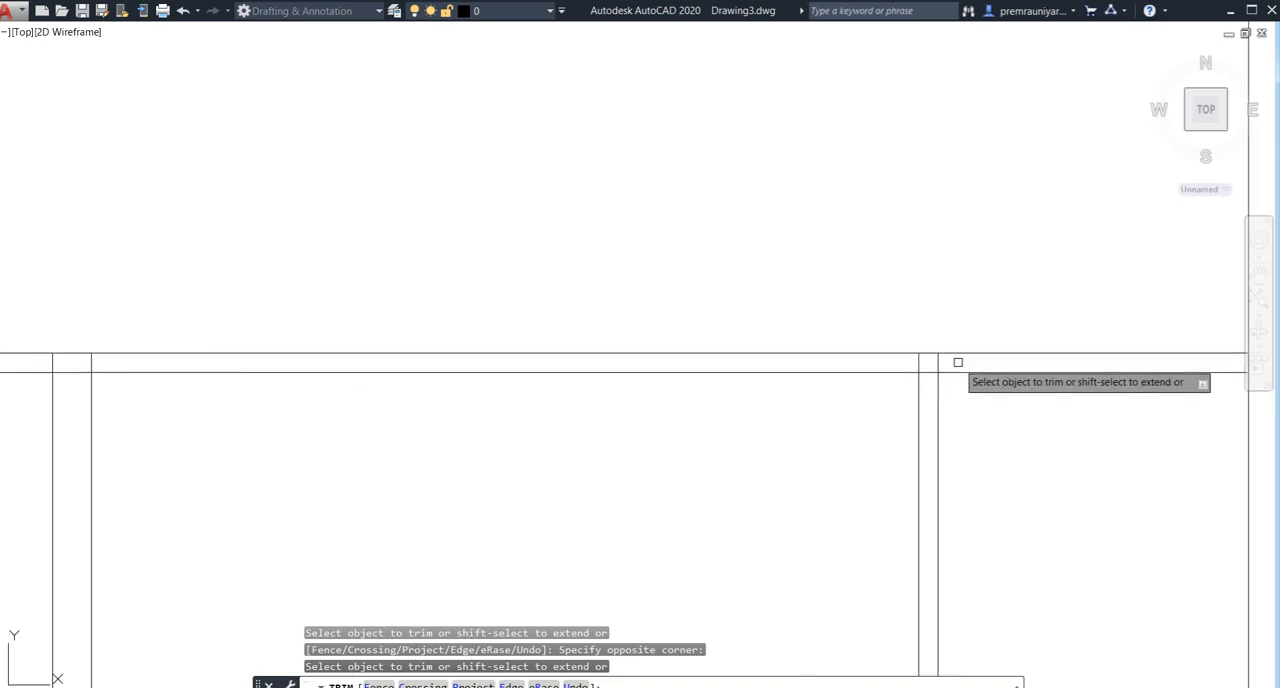
left_click(957, 364)
scroll(384, 358, "down", 2)
middle_click_drag(419, 359, 741, 371)
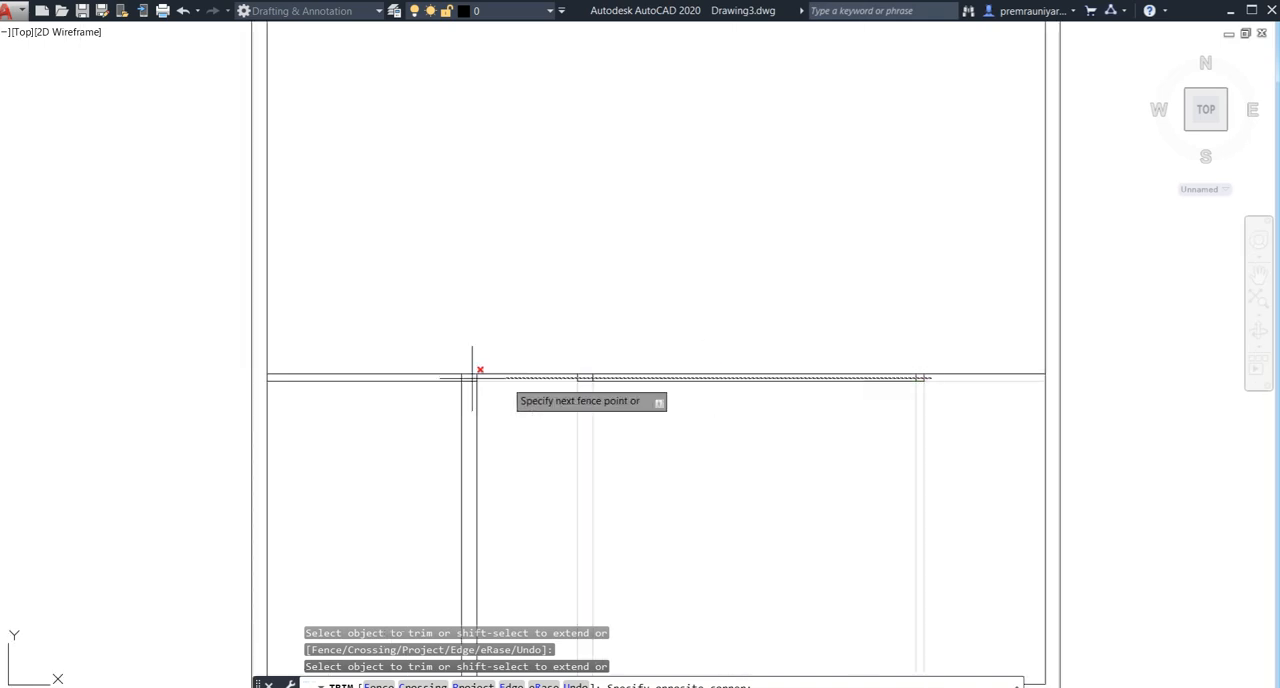
scroll(438, 373, "up", 2)
left_click(430, 380)
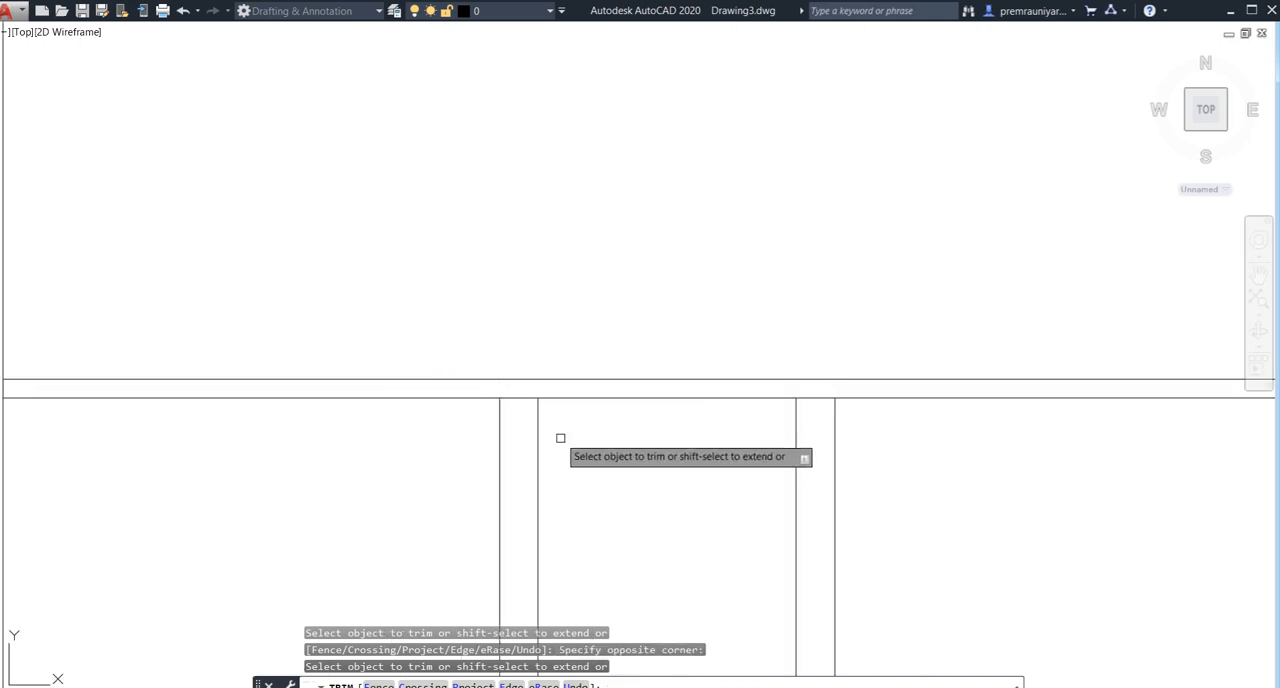
key("Escape")
- Set the Offset distance to 7' without offsetting any line
scroll(608, 434, "down", 6)
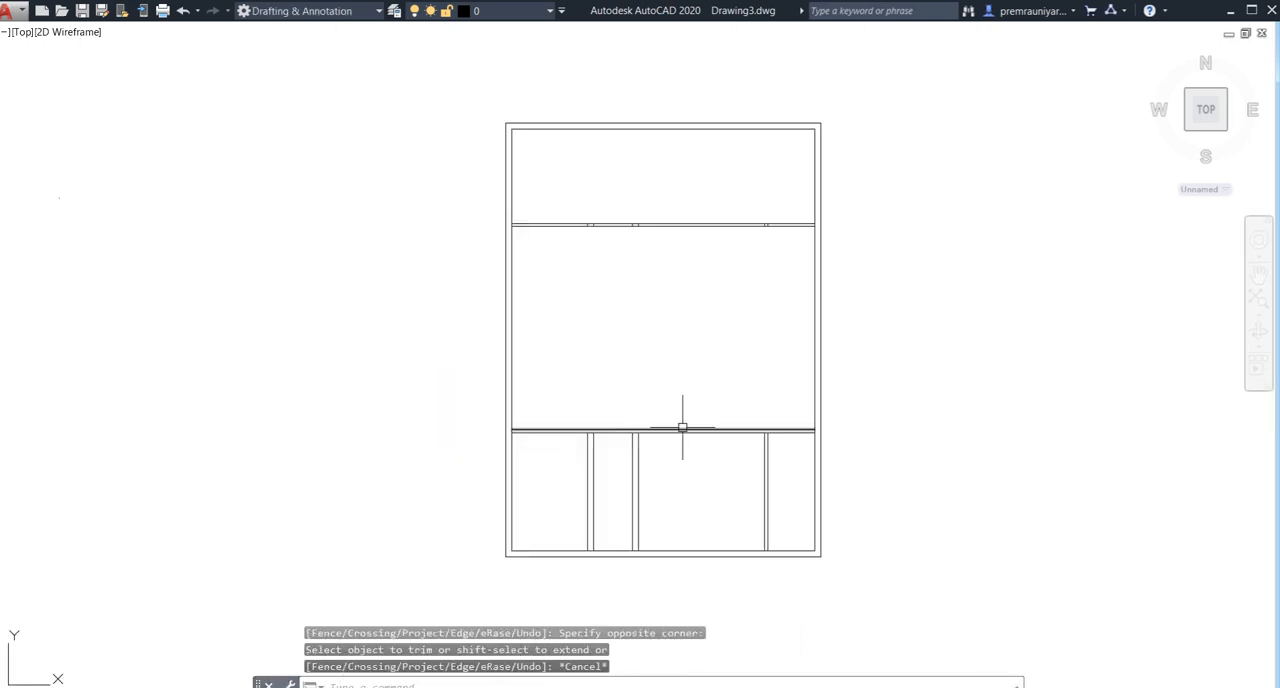
mouse_move(683, 428)
middle_mouse_down()
mouse_move(522, 389)
mouse_move(448, 334)
middle_mouse_up()
mouse_move(563, 434)
middle_mouse_down()
mouse_move(542, 431)
mouse_move(556, 434)
middle_mouse_up()
middle_click_drag(466, 443, 484, 446)
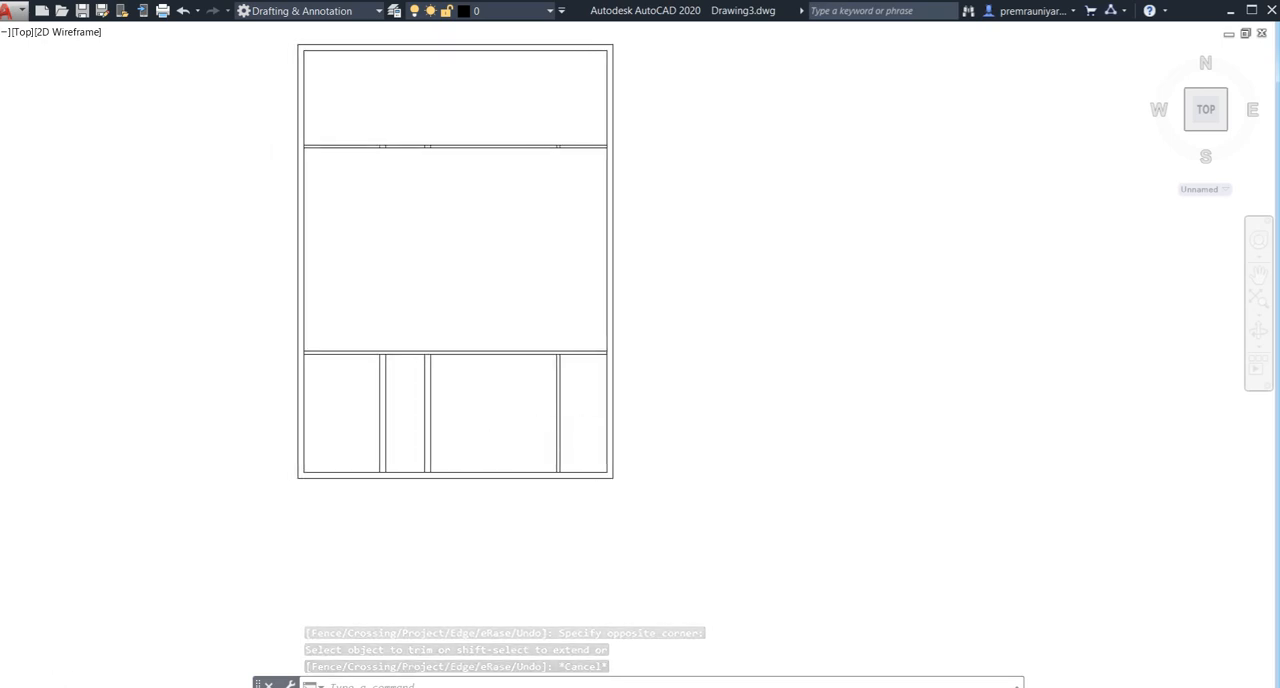
scroll(557, 437, "up", 2)
scroll(569, 423, "up", 2)
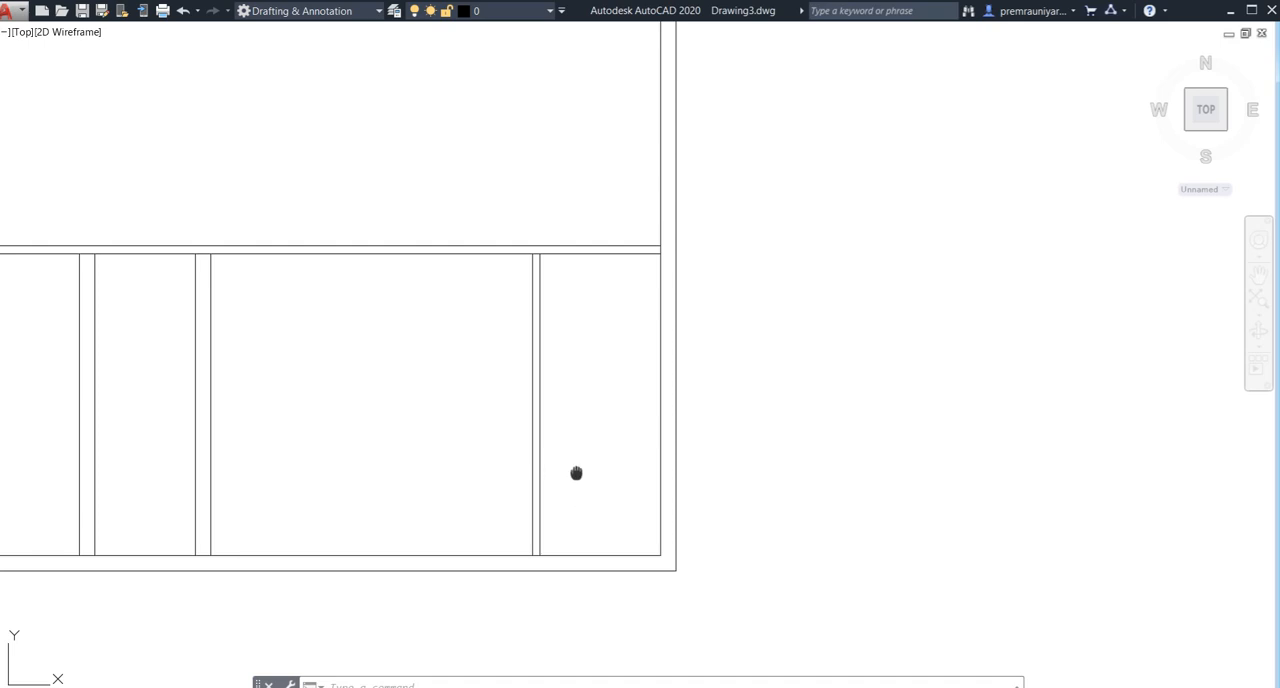
middle_click_drag(576, 473, 565, 458)
type("o")
key("Return")
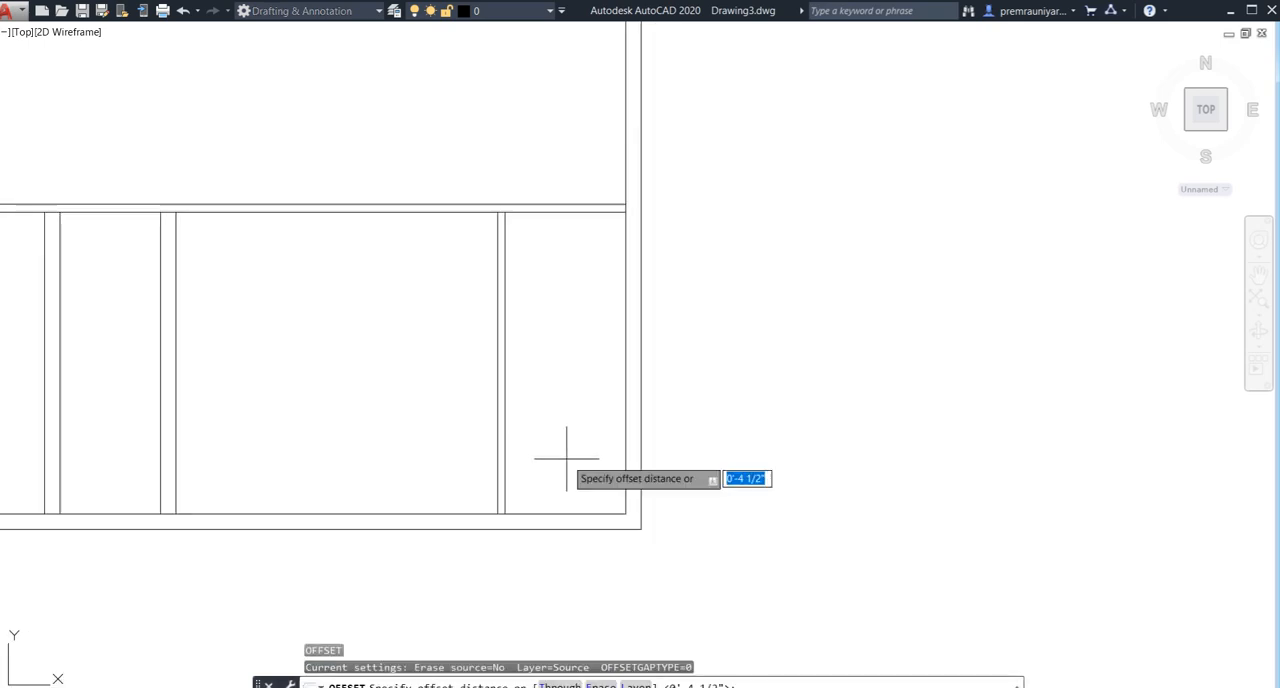
key("Return")
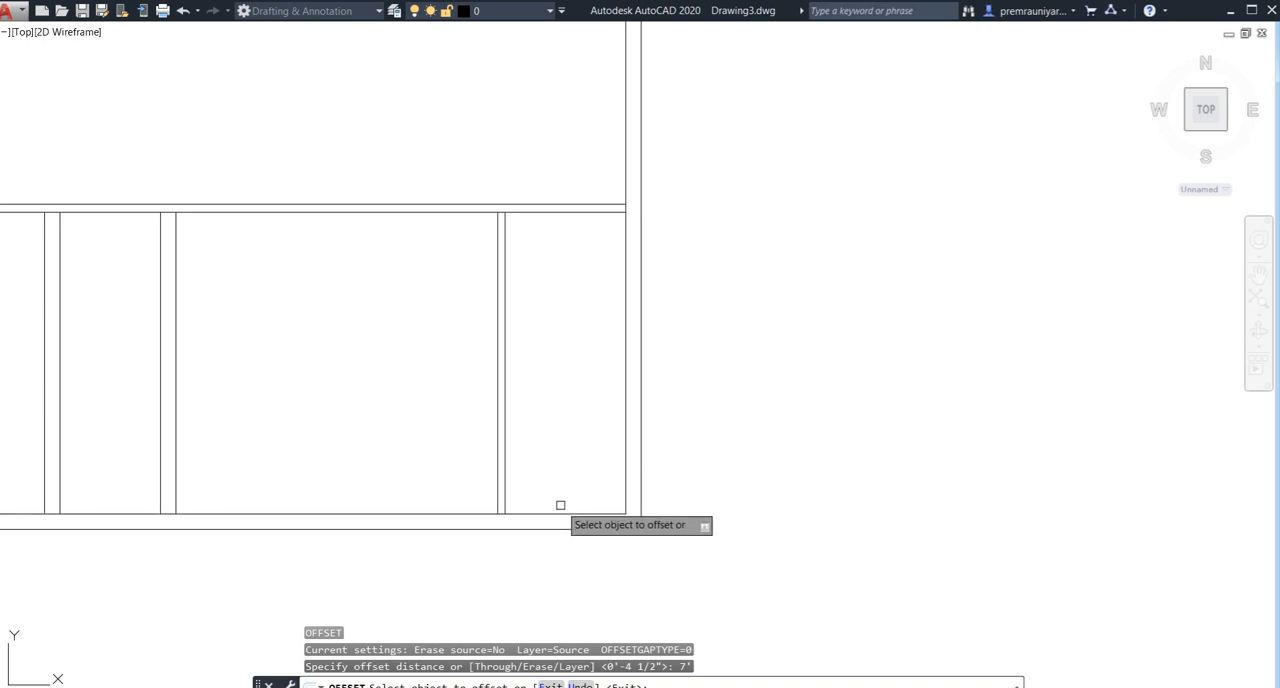
mouse_move(563, 511)
middle_mouse_down()
mouse_move(569, 497)
mouse_move(742, 451)
middle_mouse_up()
key("Escape")
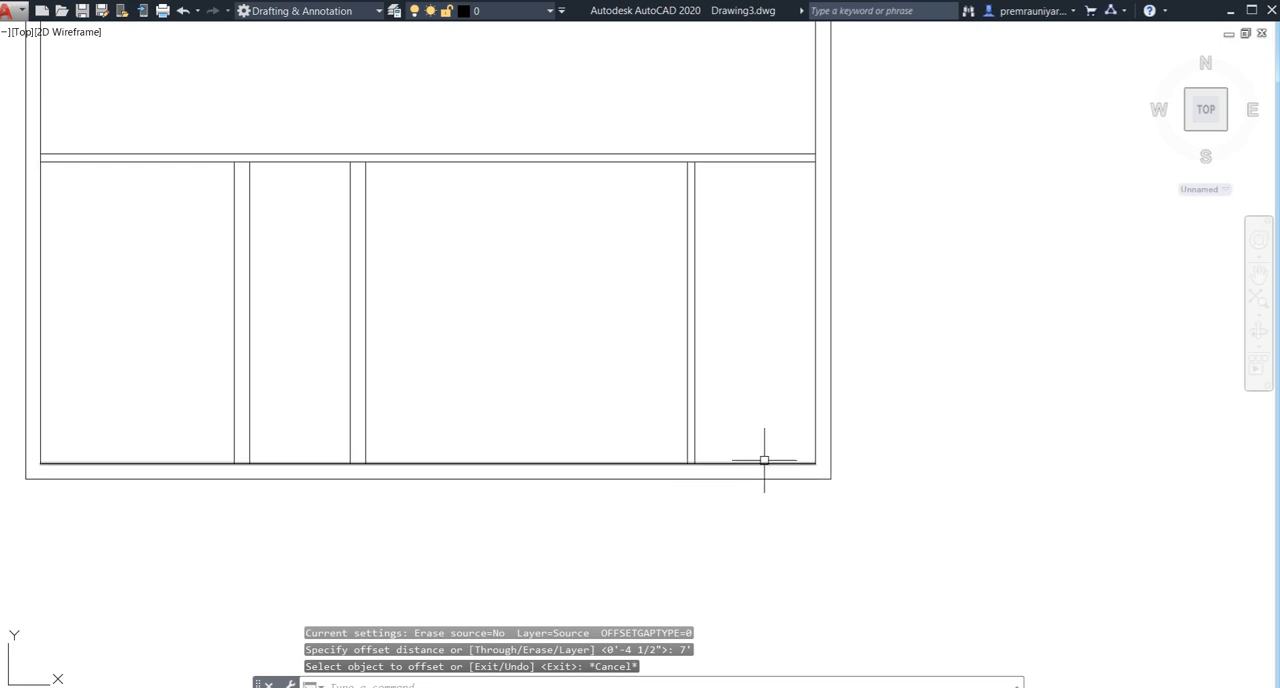
- Draw a line along the bottom inner wall from the lower-right inner corner to the rightmost vertical partition
type("l")
key("Return")
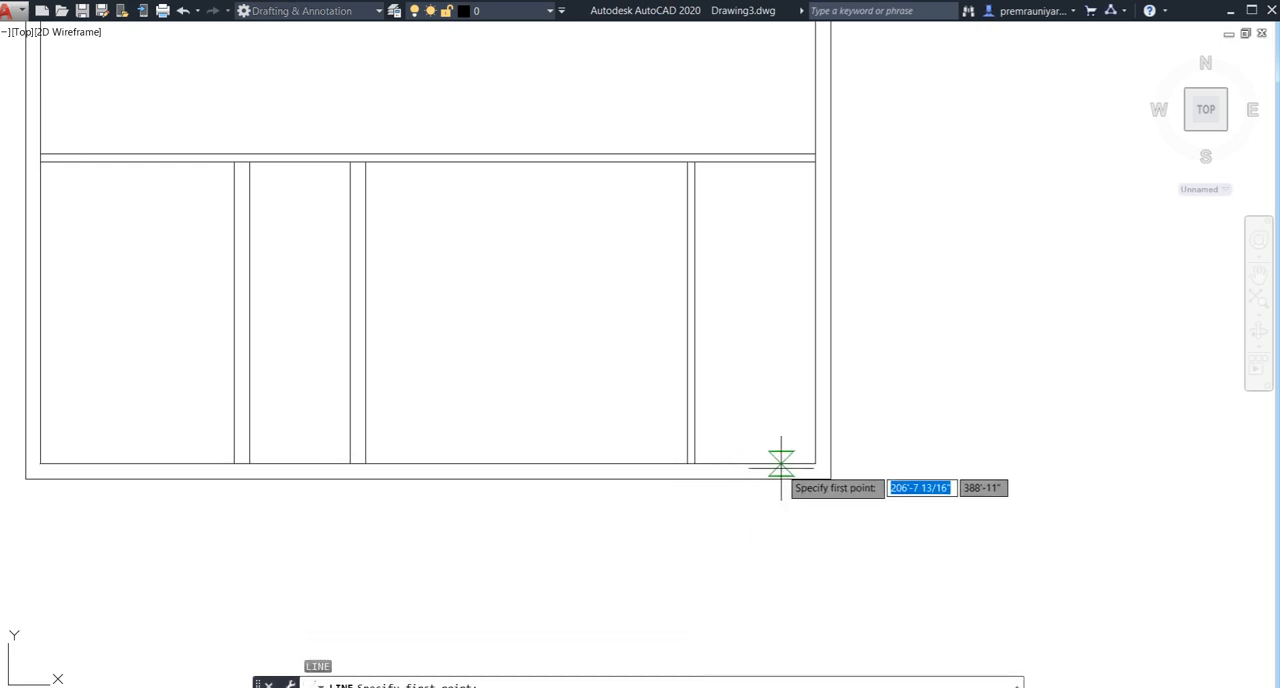
left_click(814, 463)
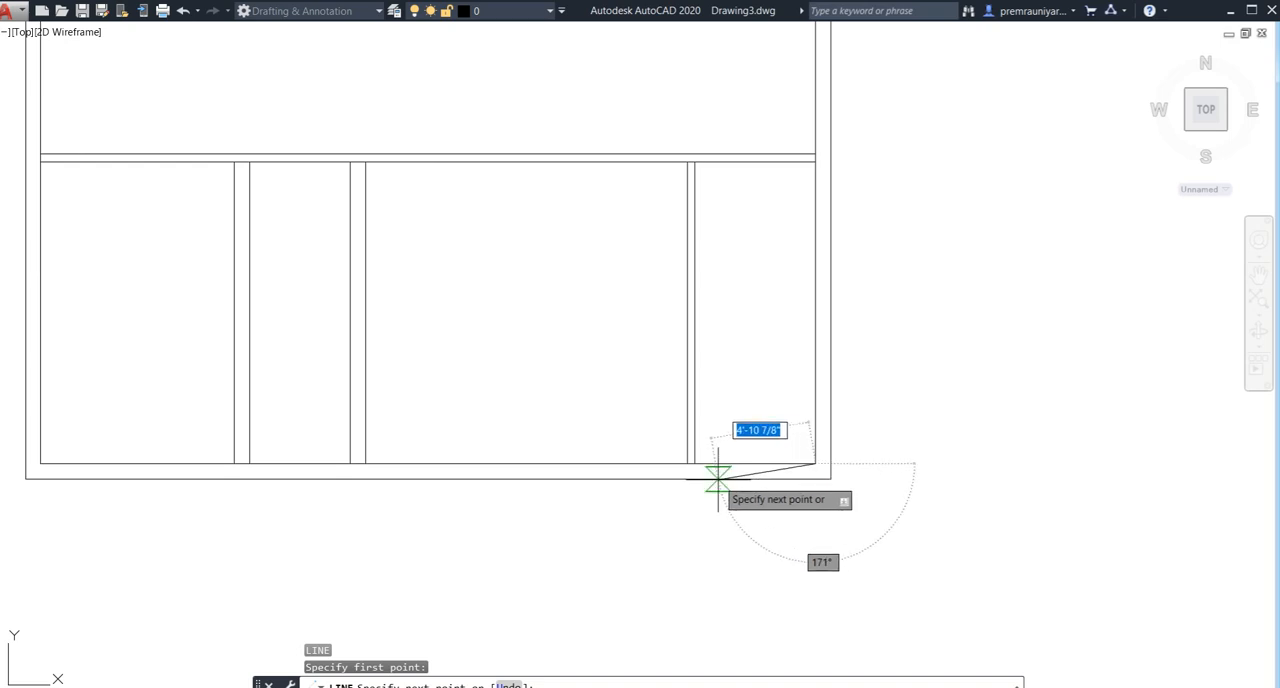
left_click(691, 463)
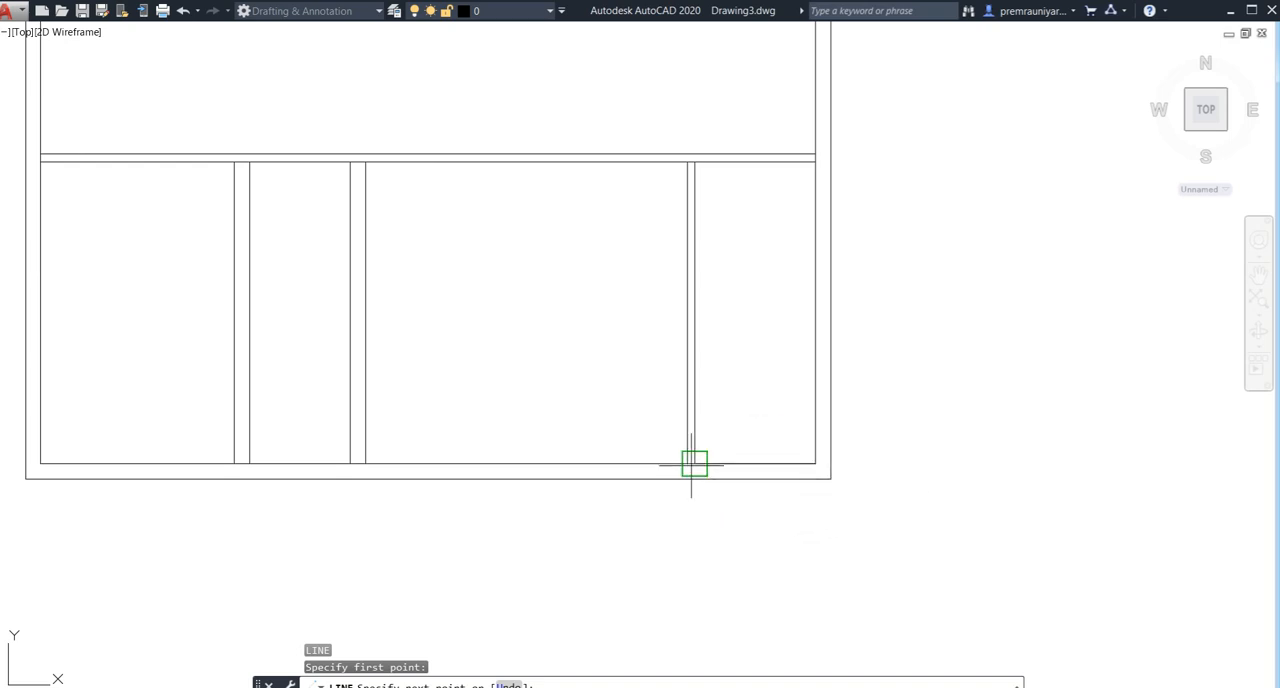
key("Escape")
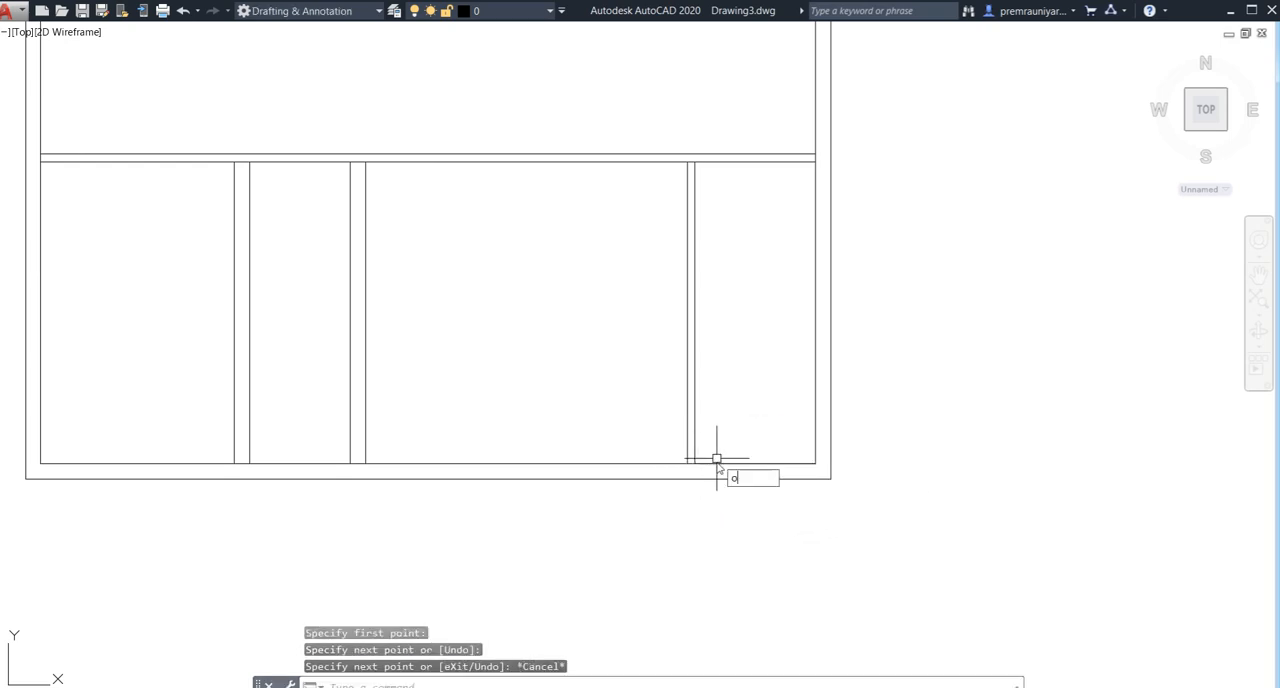
- Offset the short bottom line of the lower-right room 7' upward
key("Return")
key("Return")
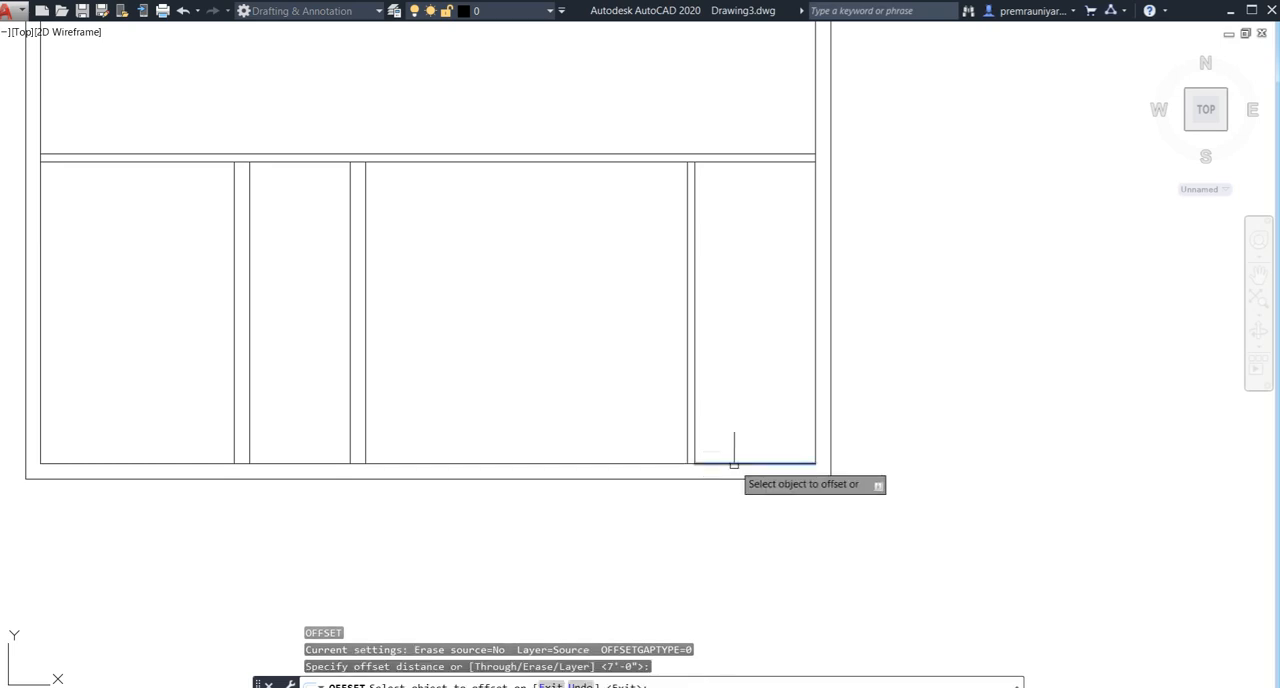
left_click(734, 463)
left_click(733, 368)
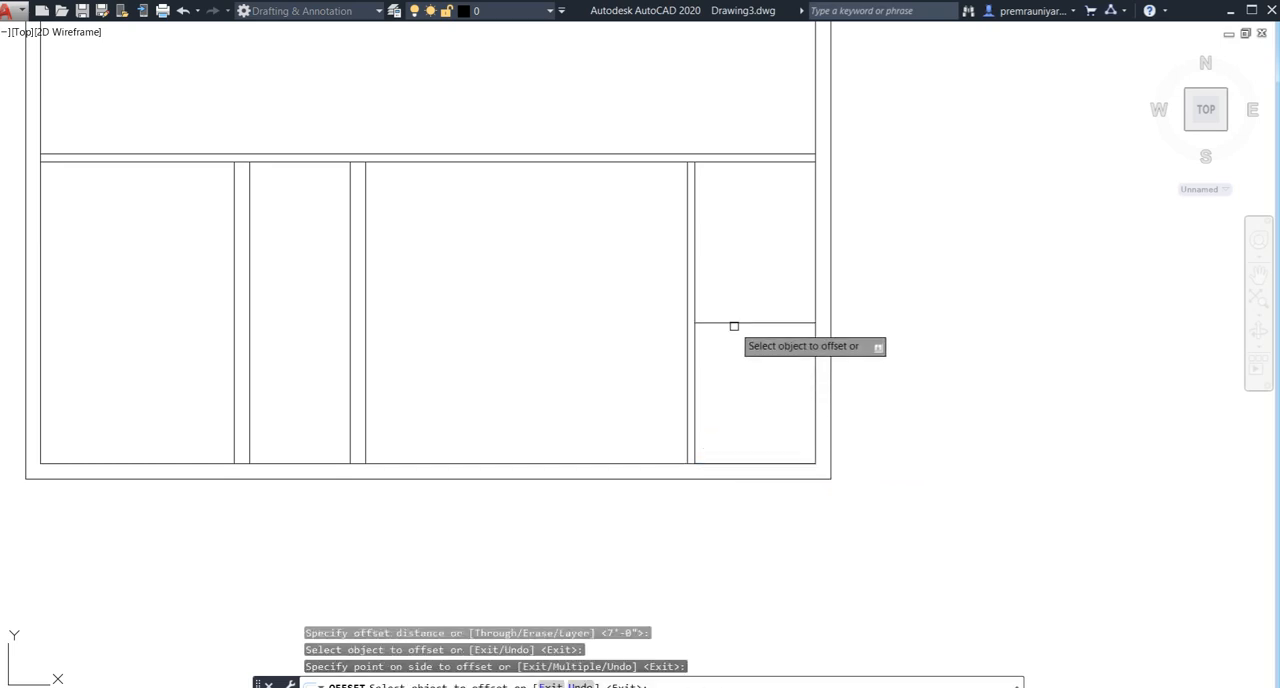
- Offset the horizontal dividing line of the lower-right room 4.5" upward
left_click(734, 324)
type("4.5")
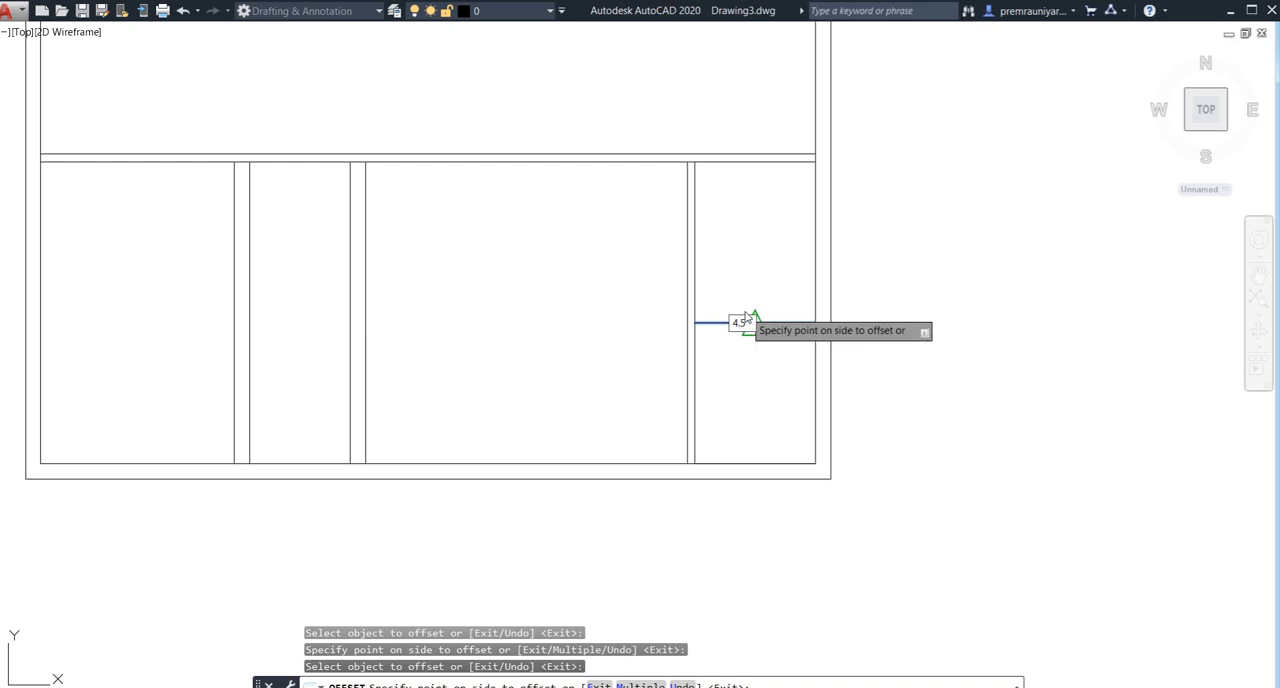
key("Return")
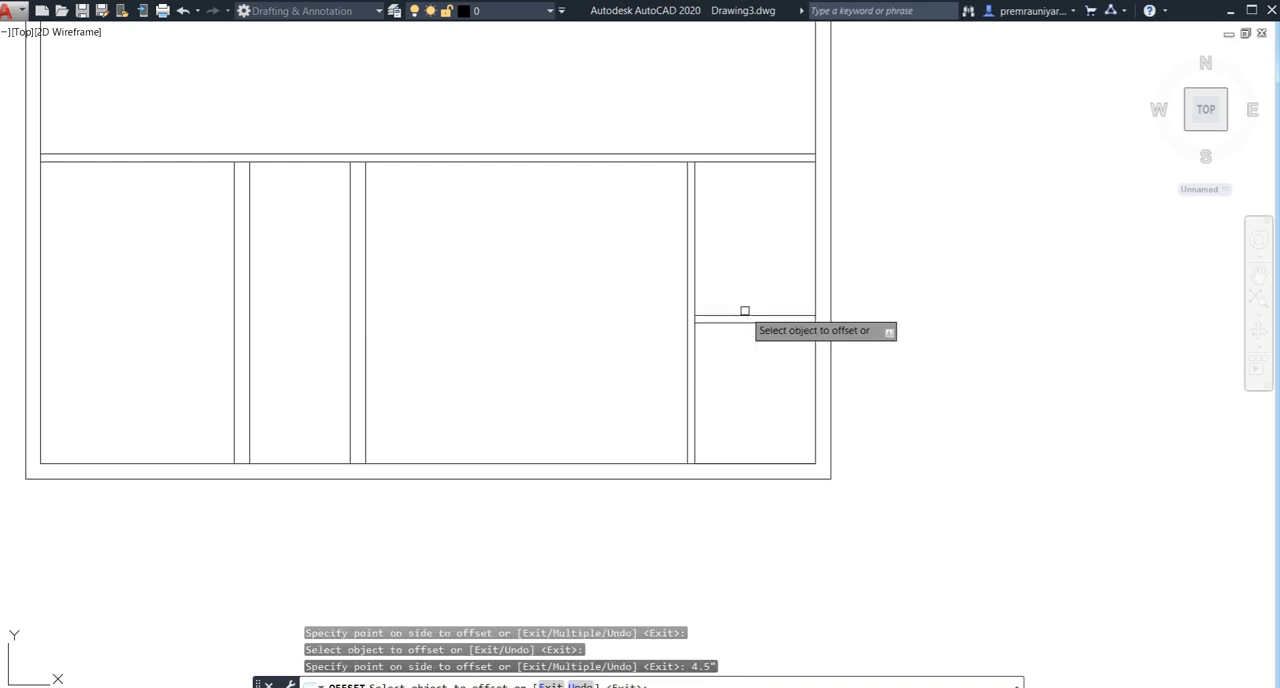
- Offset the upper line of the lower-right room's dividing wall 5' upward
left_click(745, 316)
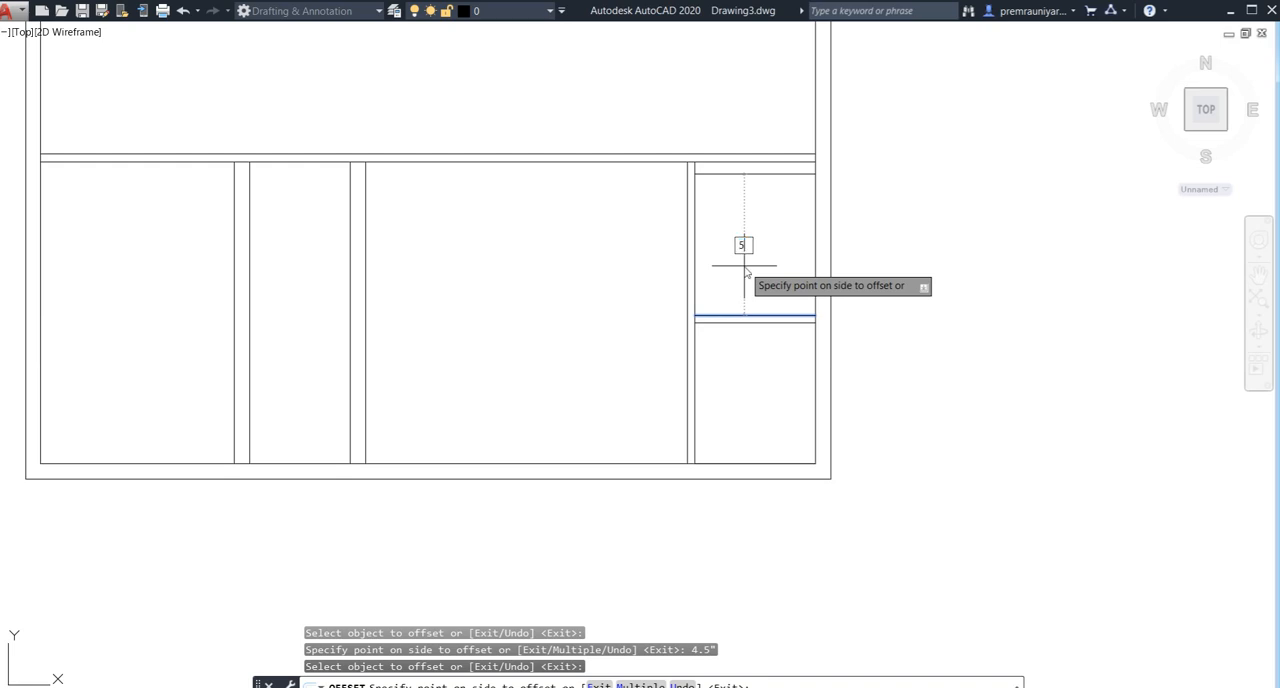
type("5'")
key("Return")
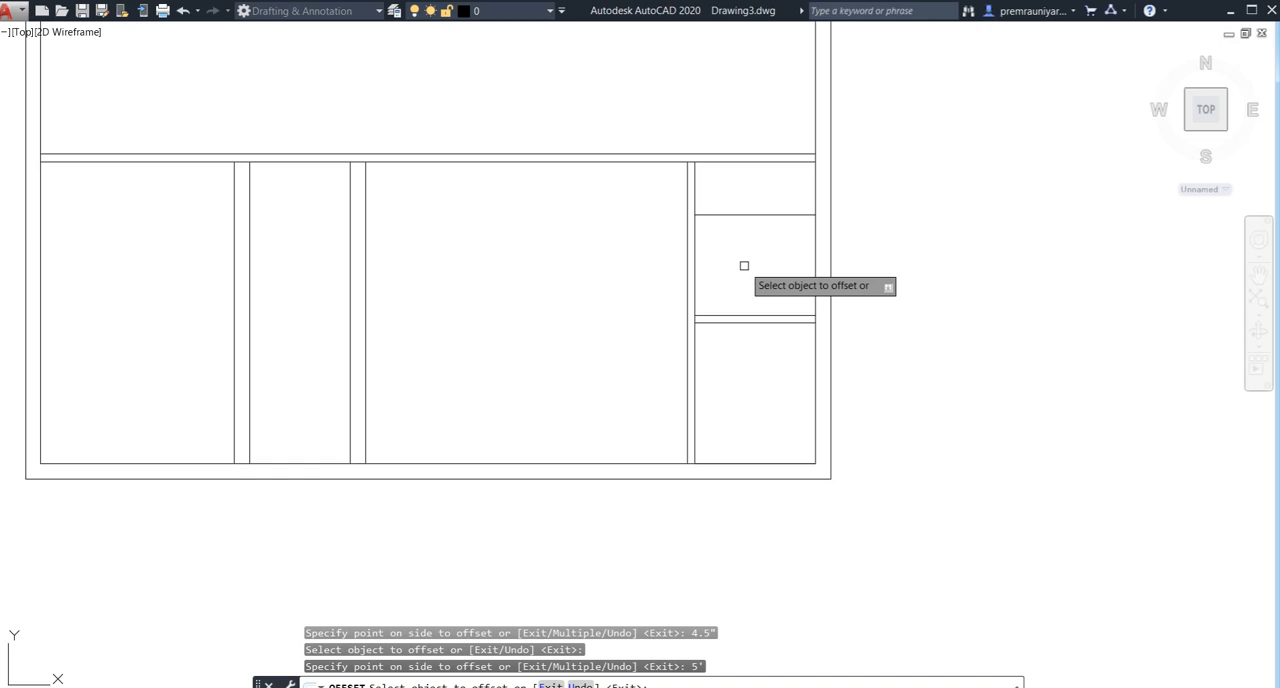
key("Escape")
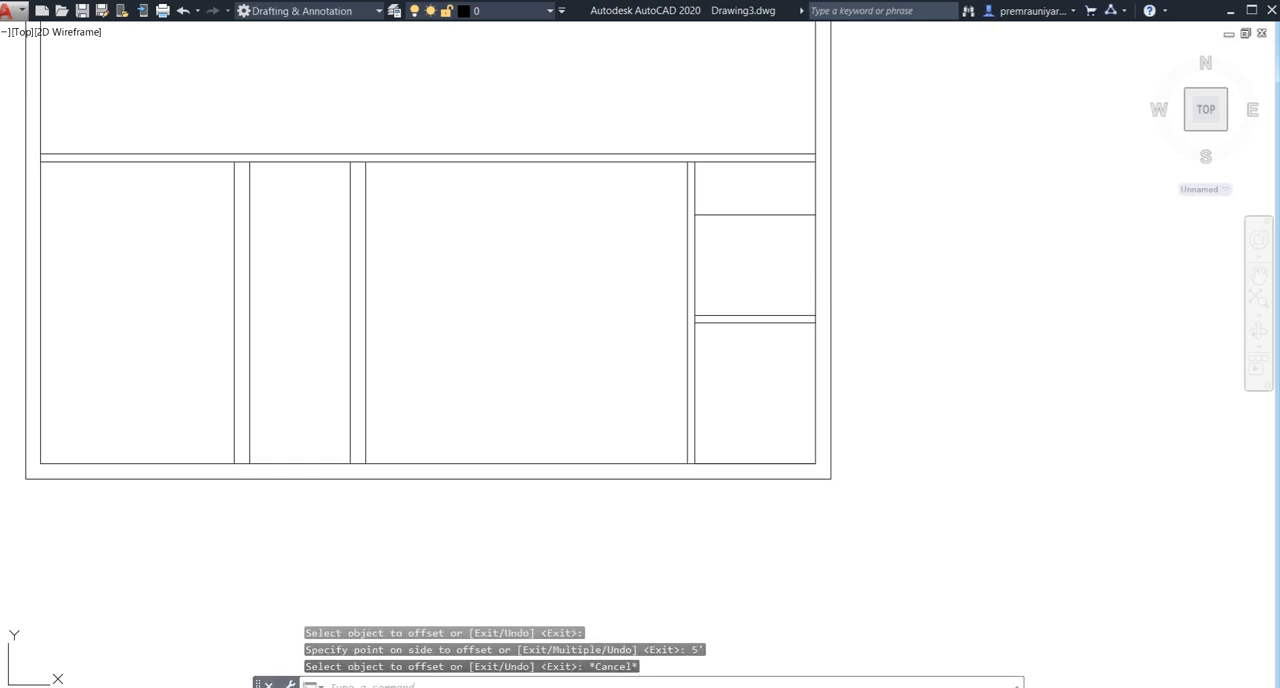
- Offset the topmost horizontal line in the lower-right room 4.5" upward to form a second partition
key("Return")
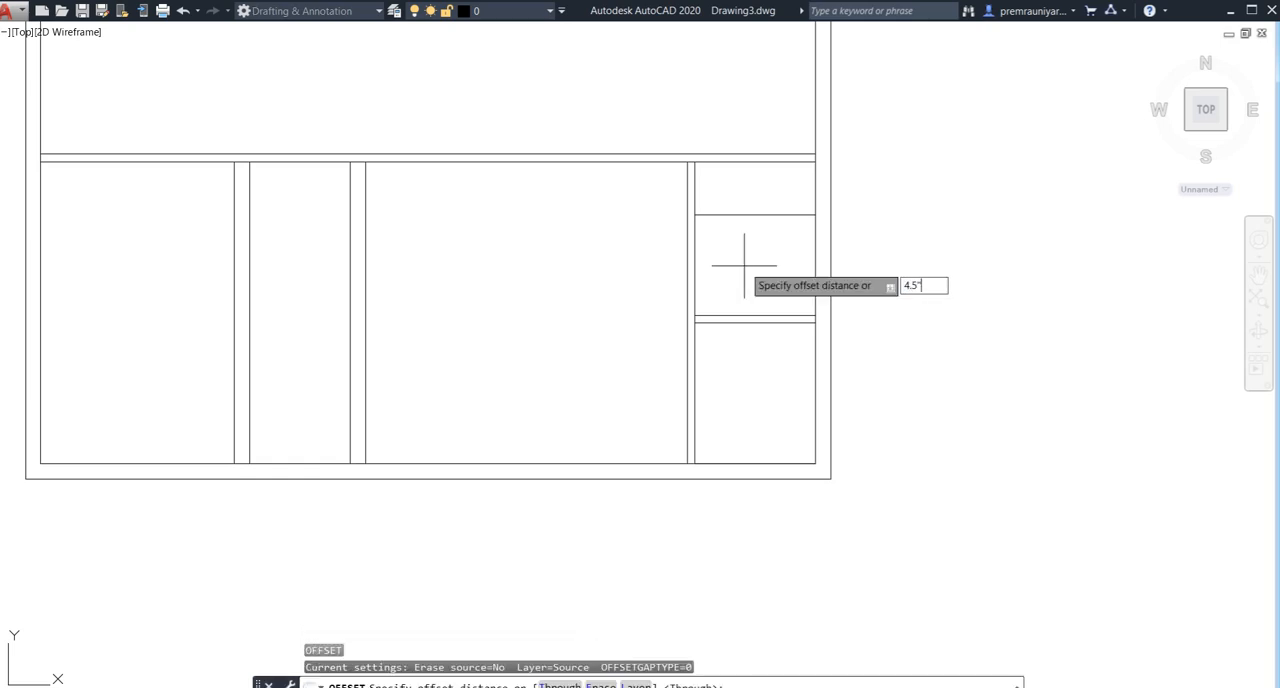
type("4.5\"")
key("Return")
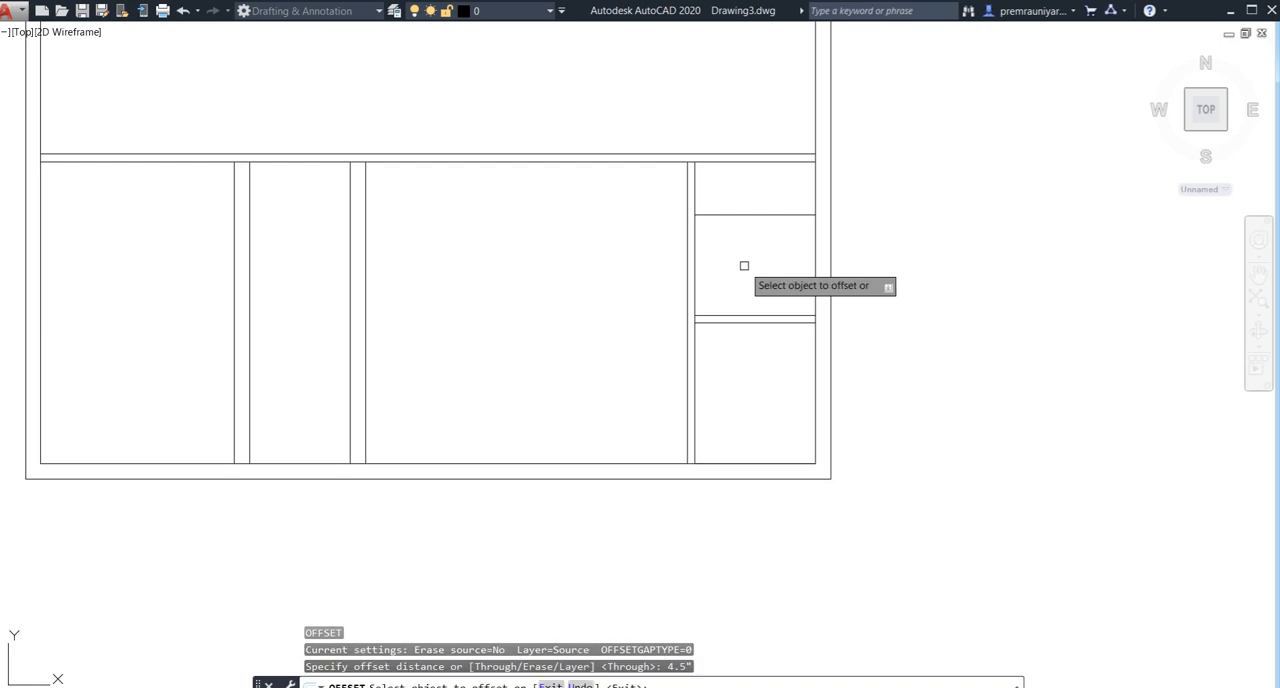
left_click(734, 214)
left_click(734, 160)
key("Escape")
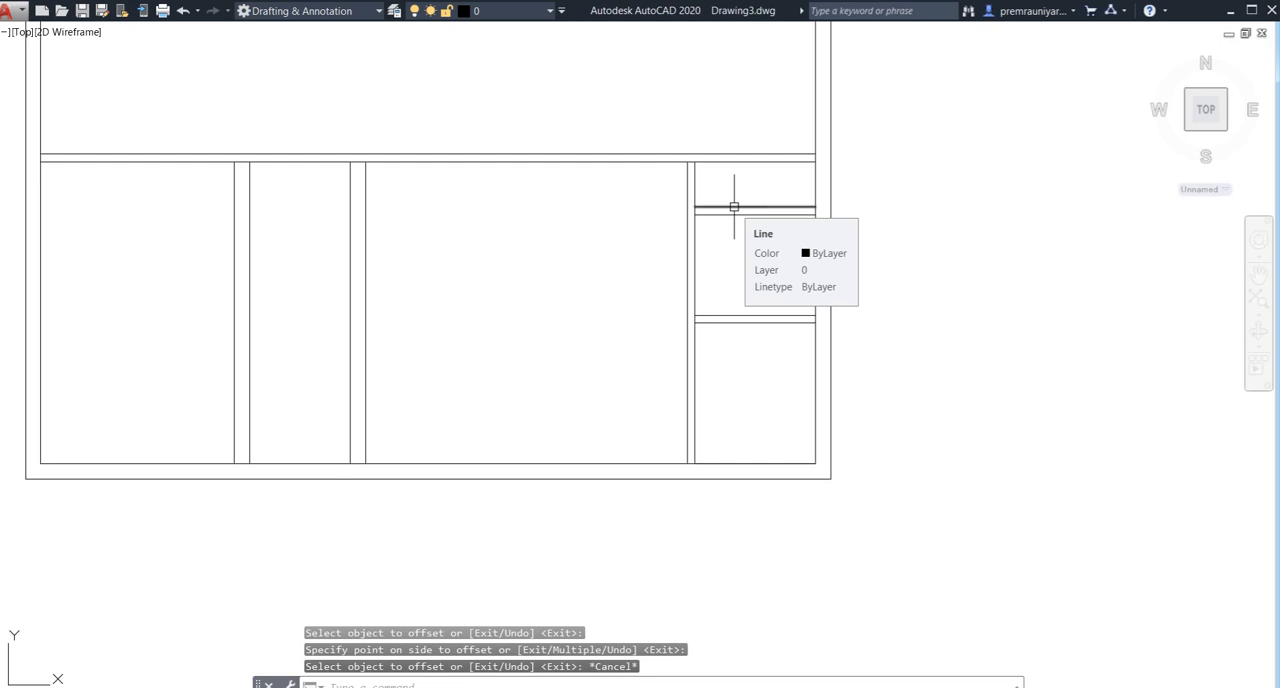
- Extend the new partition's upper line left to the outer line of the rightmost vertical wall
type("ex")
key("Return")
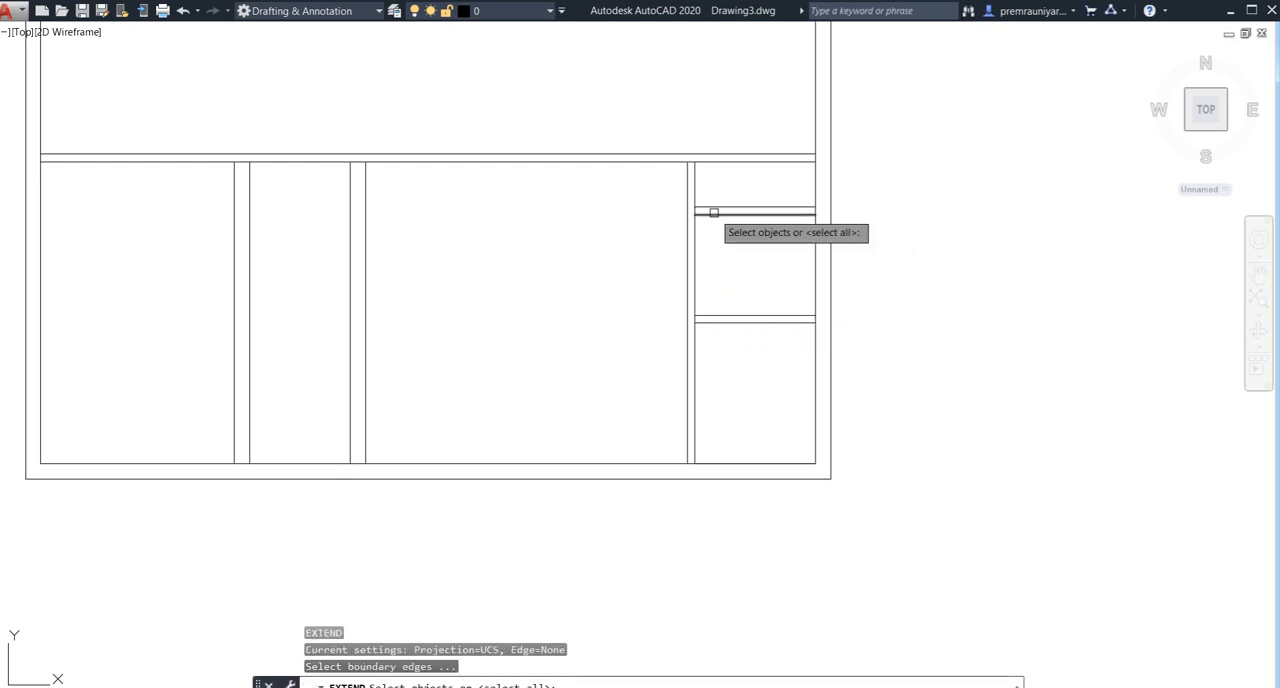
key("Return")
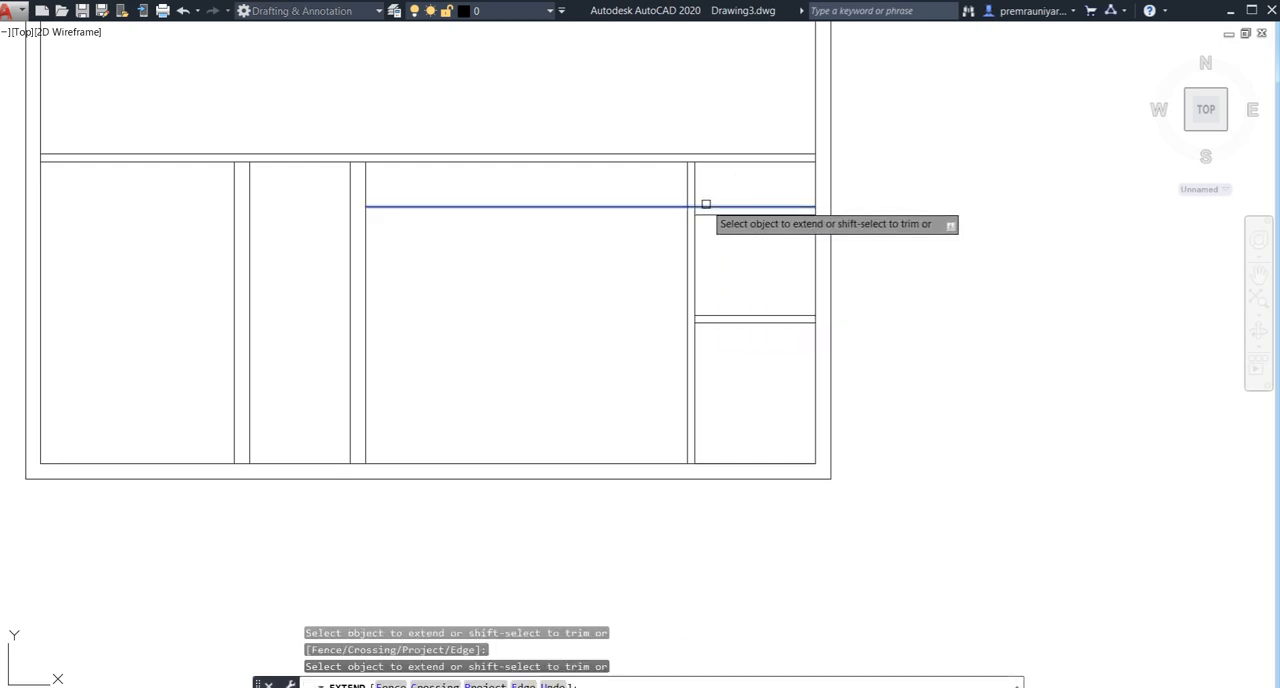
key("Escape")
- Trim the two lines of the rightmost vertical wall above the new upper partition
type("tr")
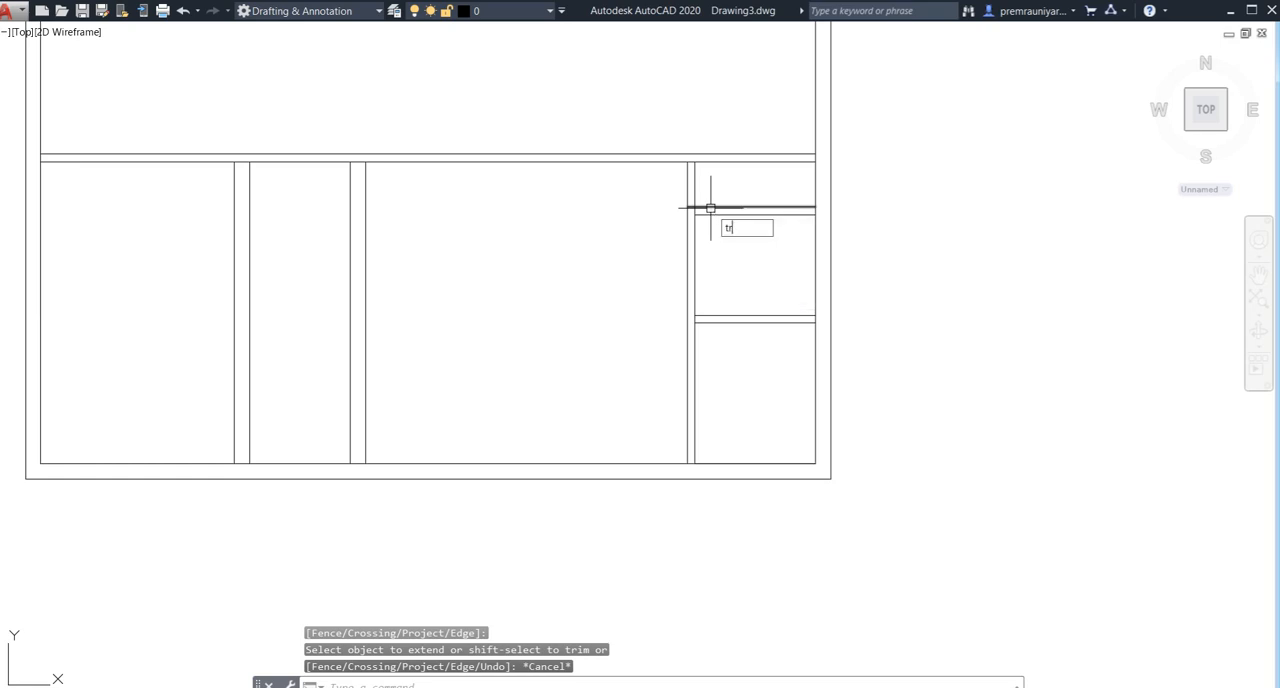
key("Return")
key("Return")
left_click(711, 175)
left_click(614, 186)
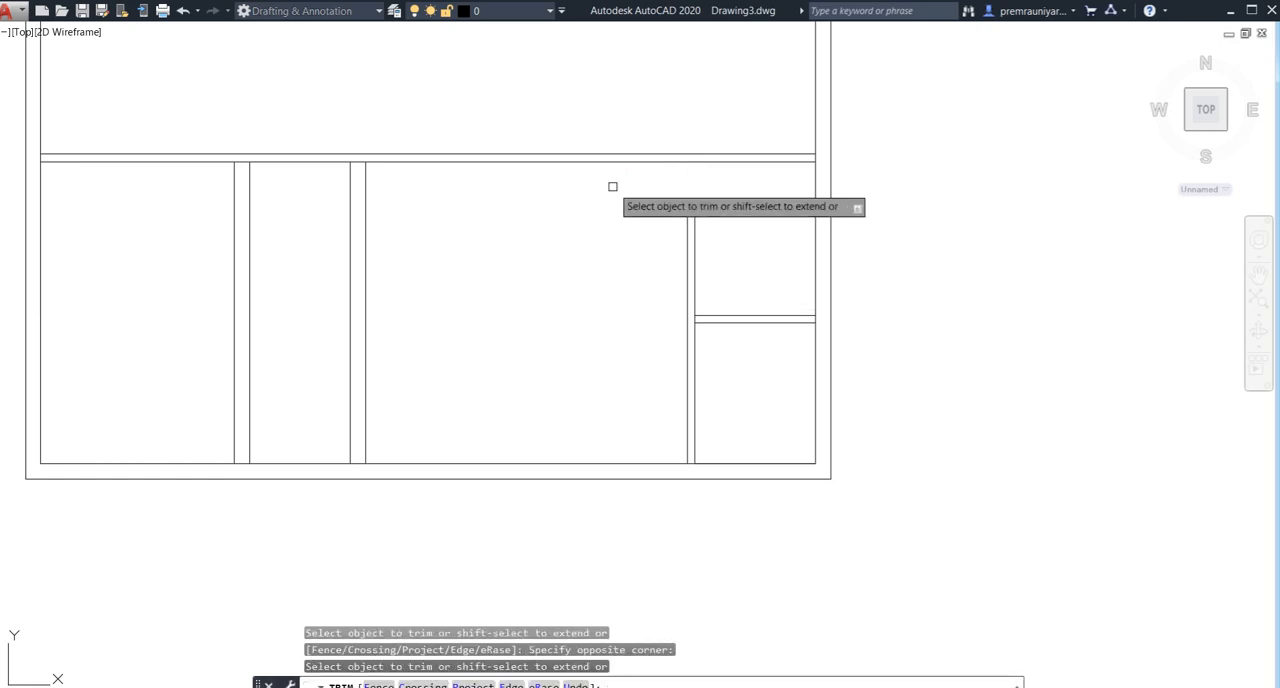
key("Escape")
middle_click_drag(757, 313, 629, 316)
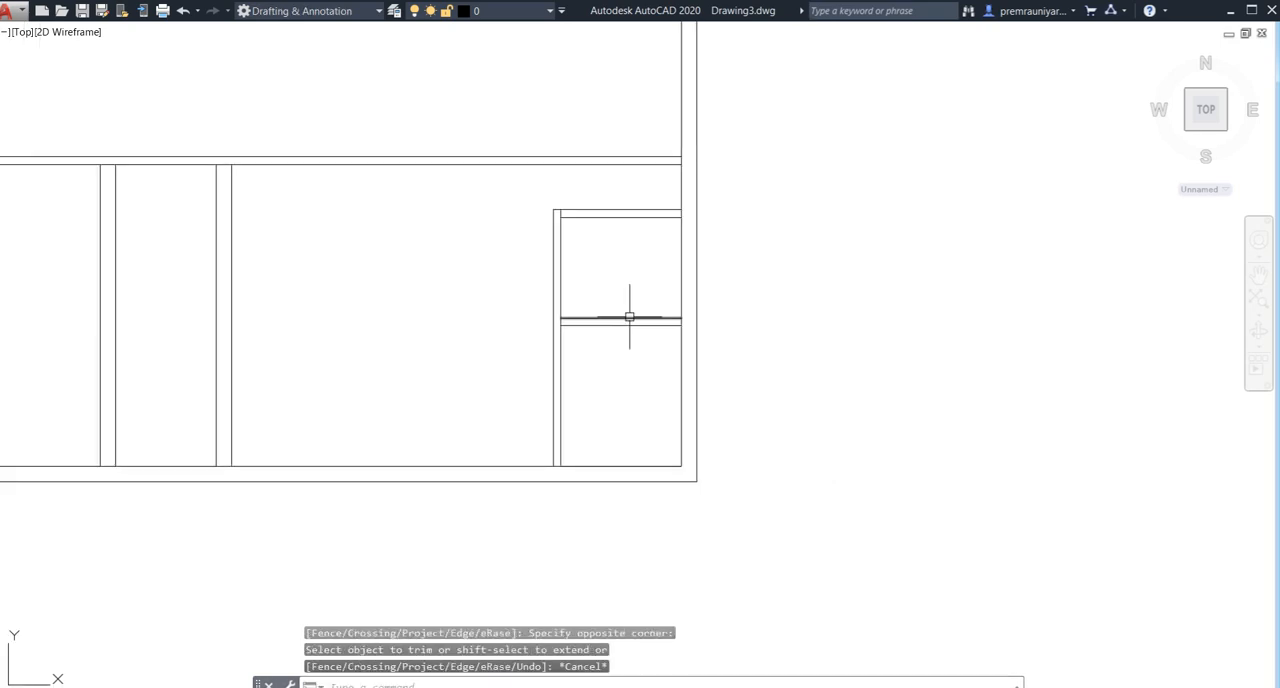
scroll(566, 271, "up", 3)
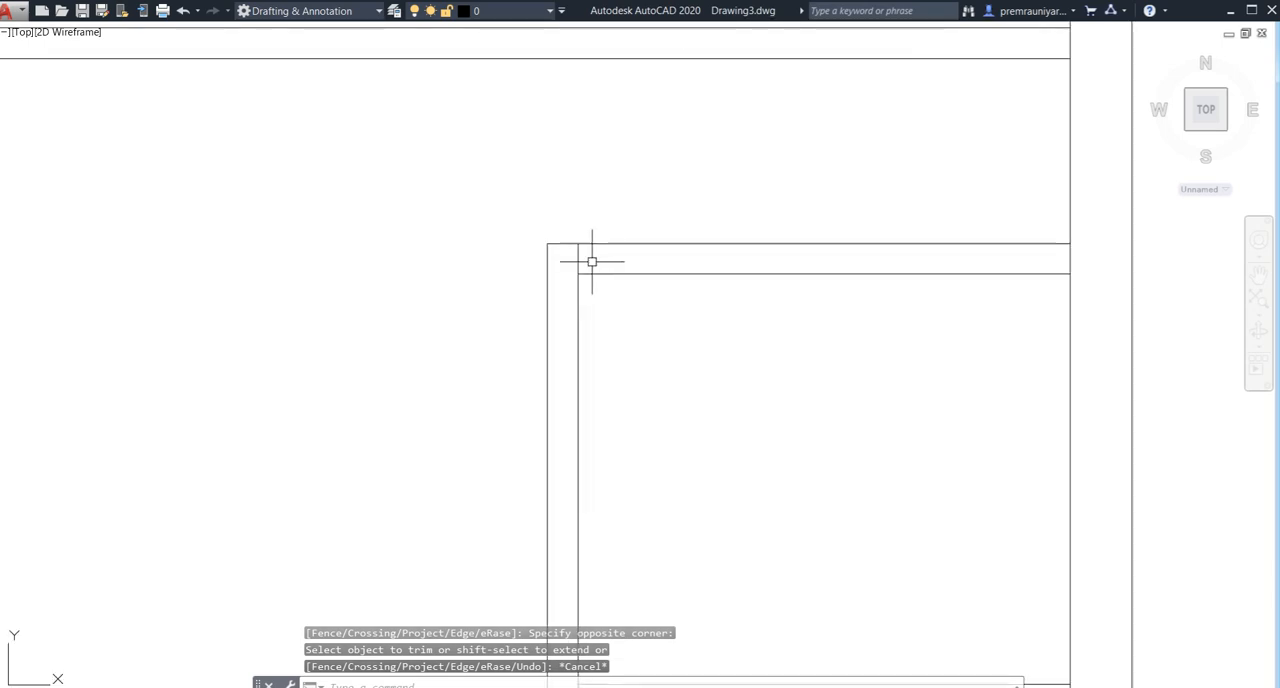
type("tr")
key("Return")
key("Return")
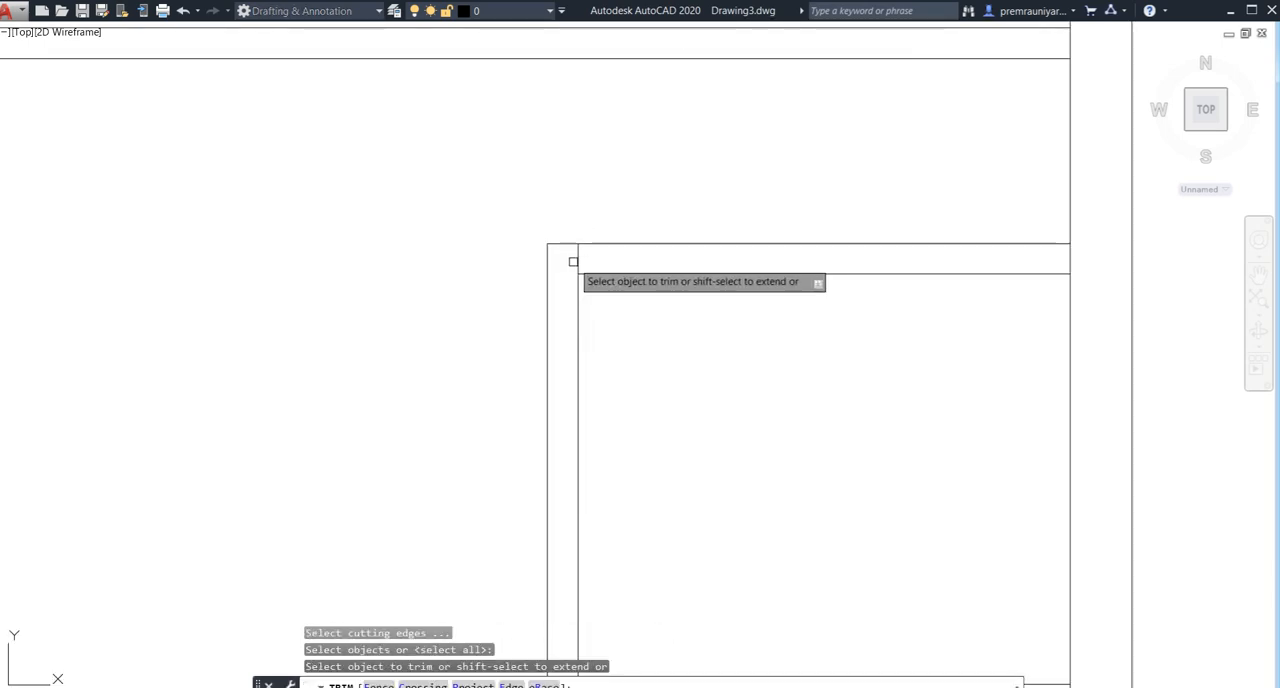
key("Escape")
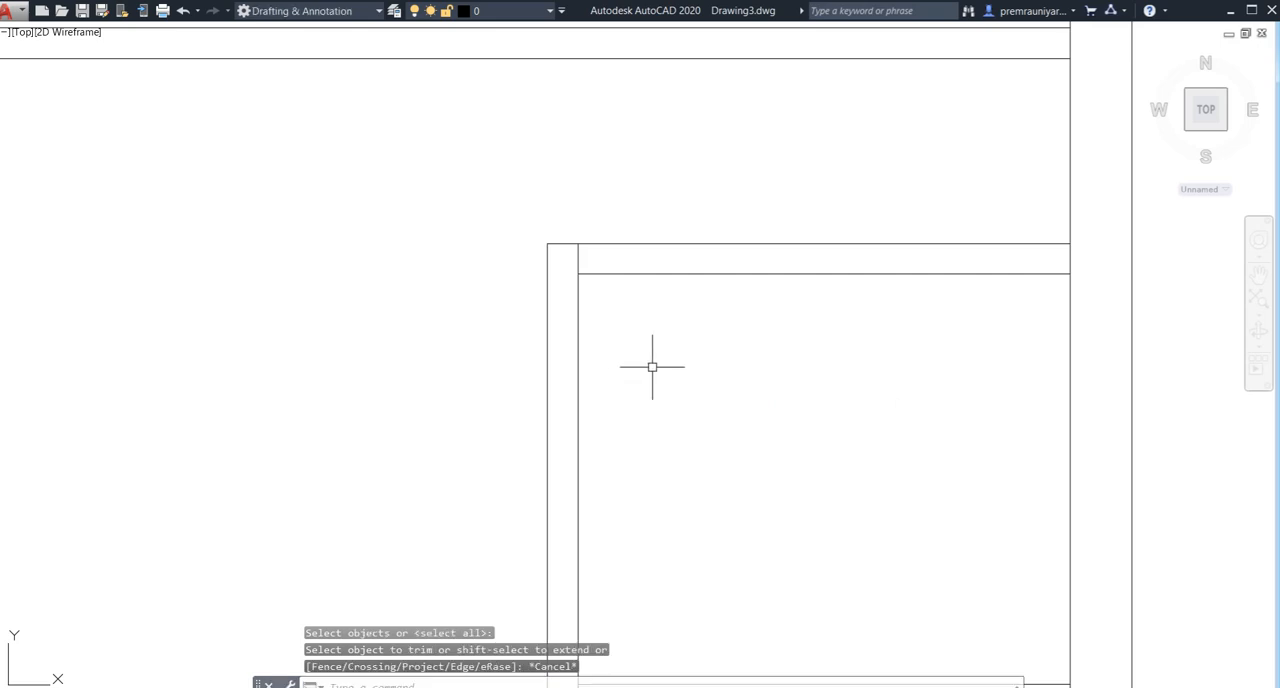
scroll(651, 366, "down", 4)
mouse_move(683, 385)
middle_mouse_down()
mouse_move(555, 298)
mouse_move(606, 362)
middle_mouse_up()
scroll(597, 365, "down", 4)
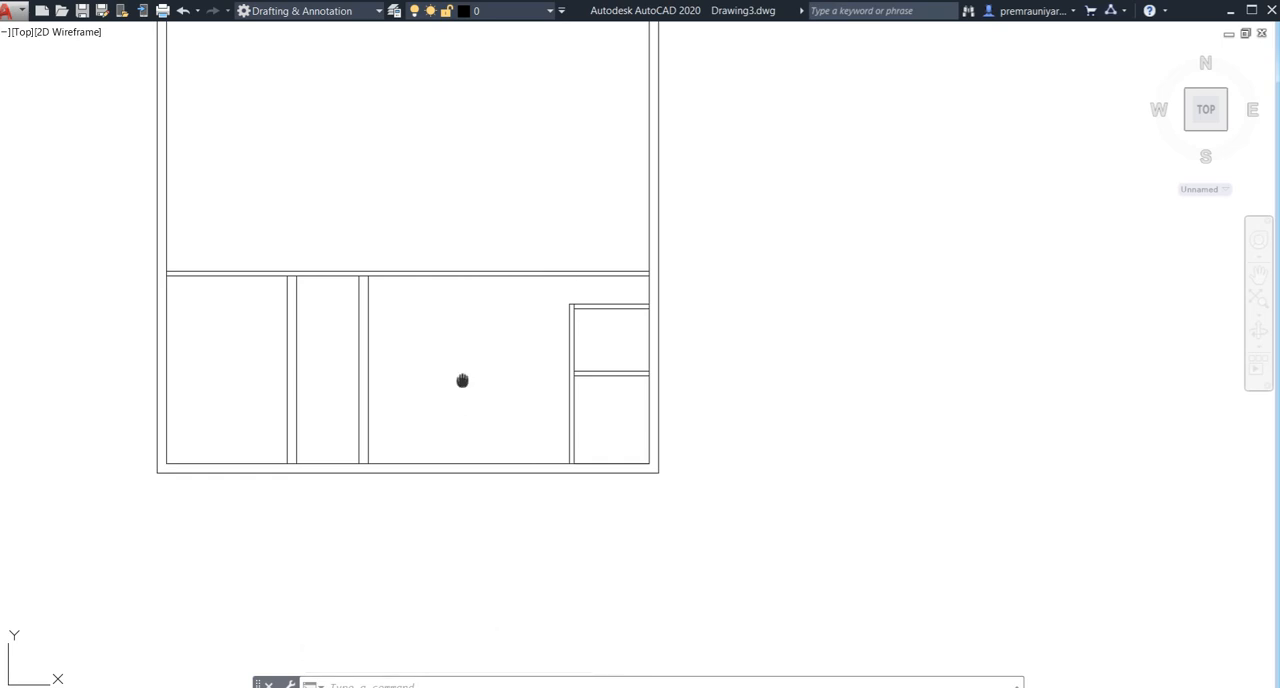
scroll(595, 287, "up", 2)
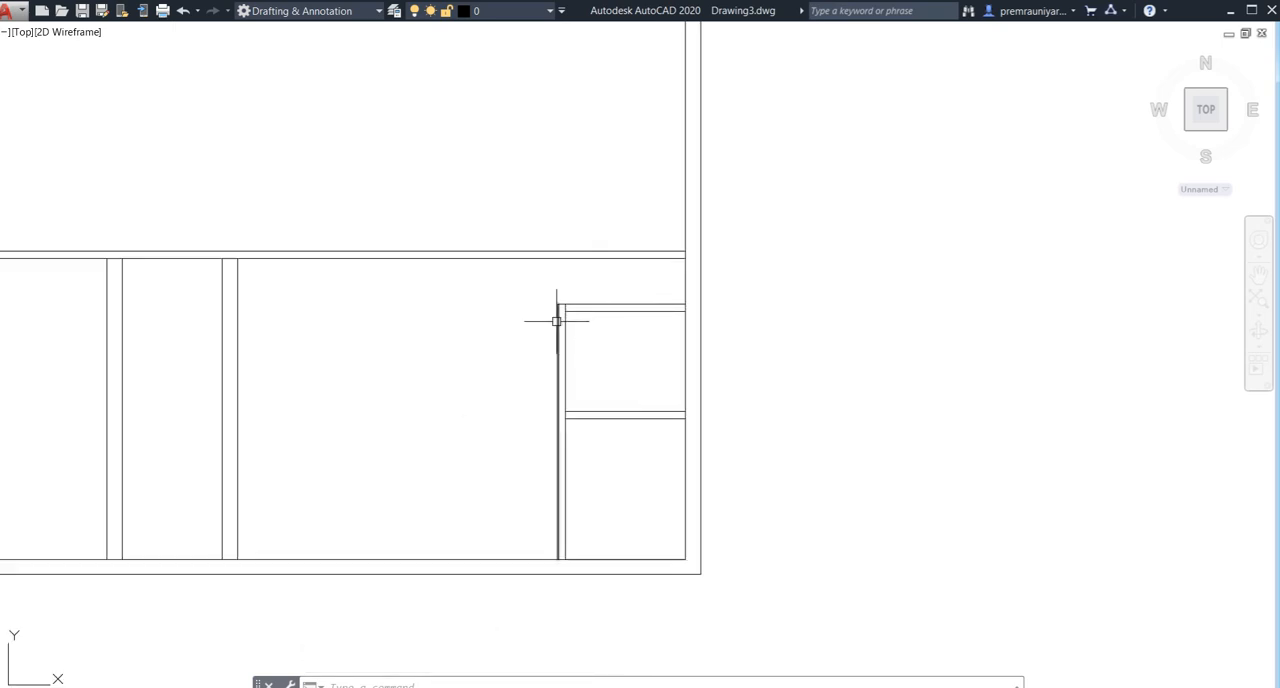
scroll(565, 300, "down", 2)
mouse_move(563, 317)
middle_mouse_down()
mouse_move(577, 345)
mouse_move(568, 374)
middle_mouse_up()
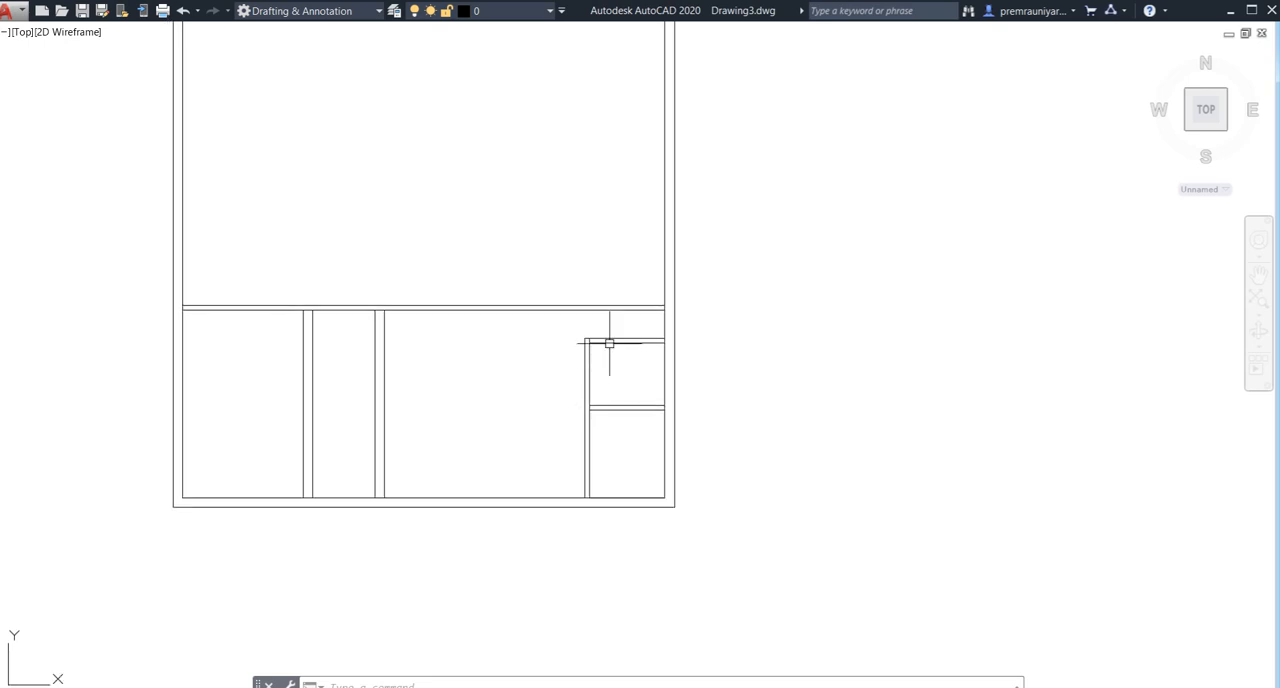
scroll(613, 336, "up", 2)
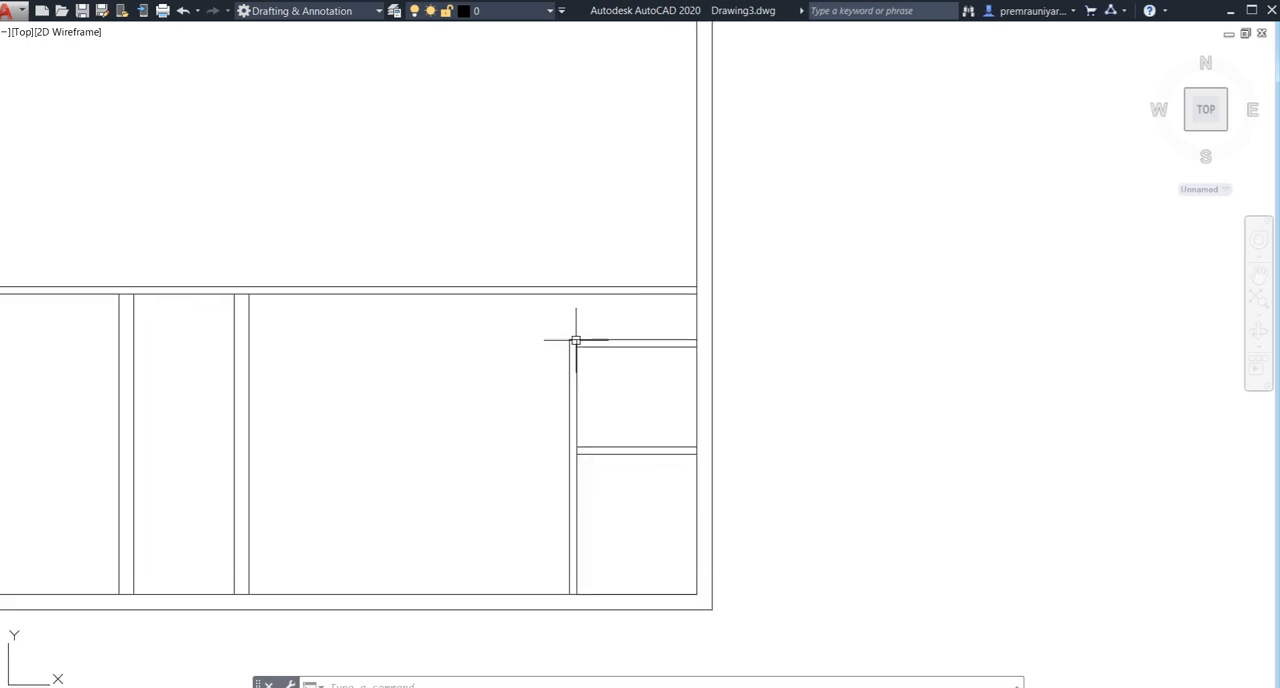
middle_click_drag(601, 313, 620, 320)
scroll(592, 363, "up", 2)
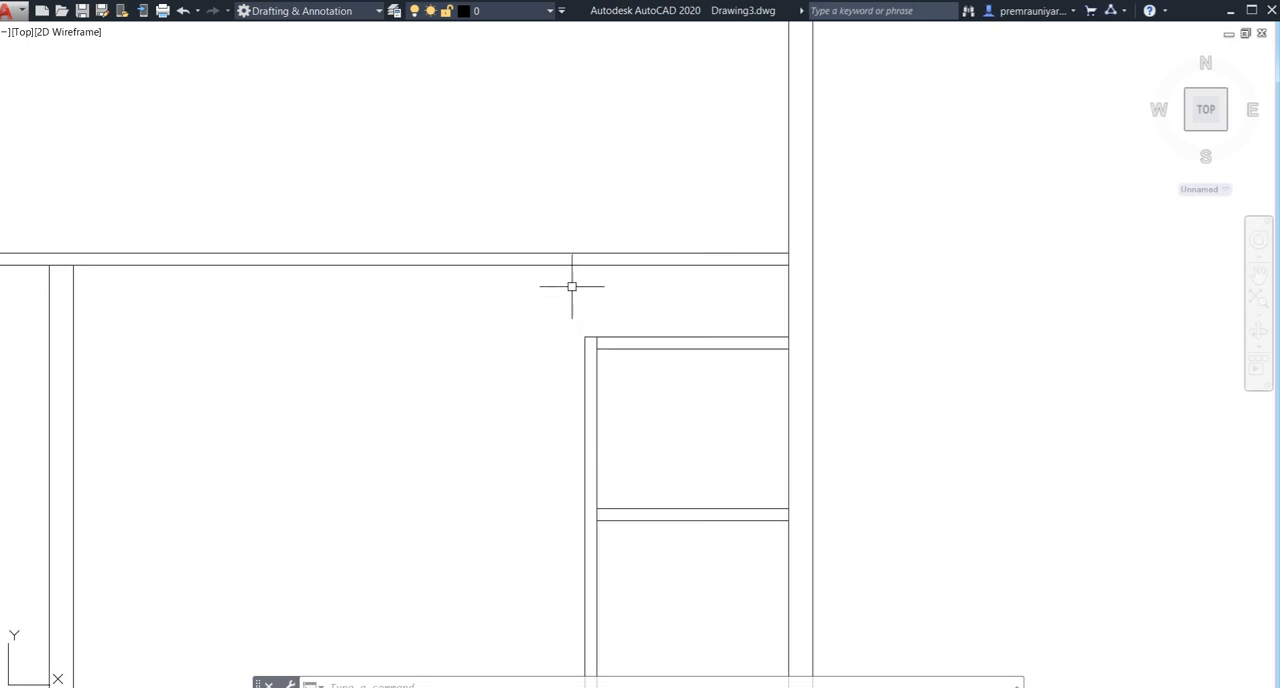
scroll(603, 309, "down", 2)
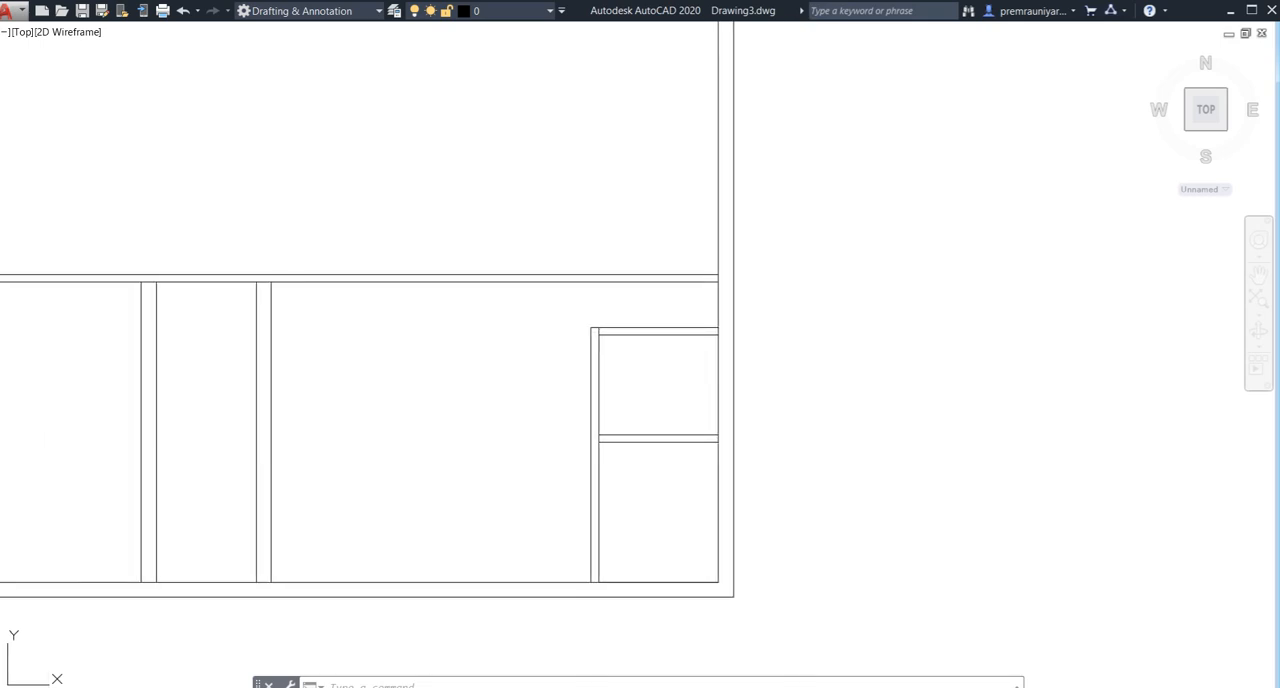
middle_click_drag(573, 351, 573, 342)
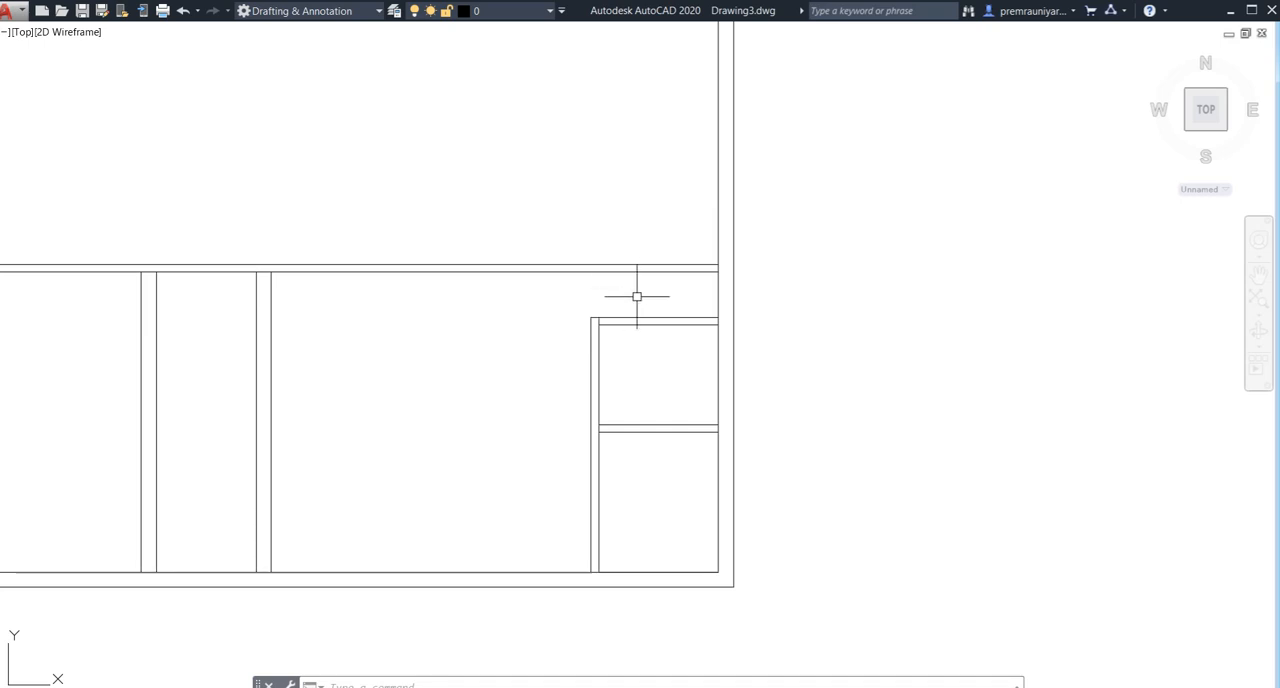
- Draw a short vertical line across the small upper room's top wall at the midpoint of its upper line
scroll(625, 328, "up", 4)
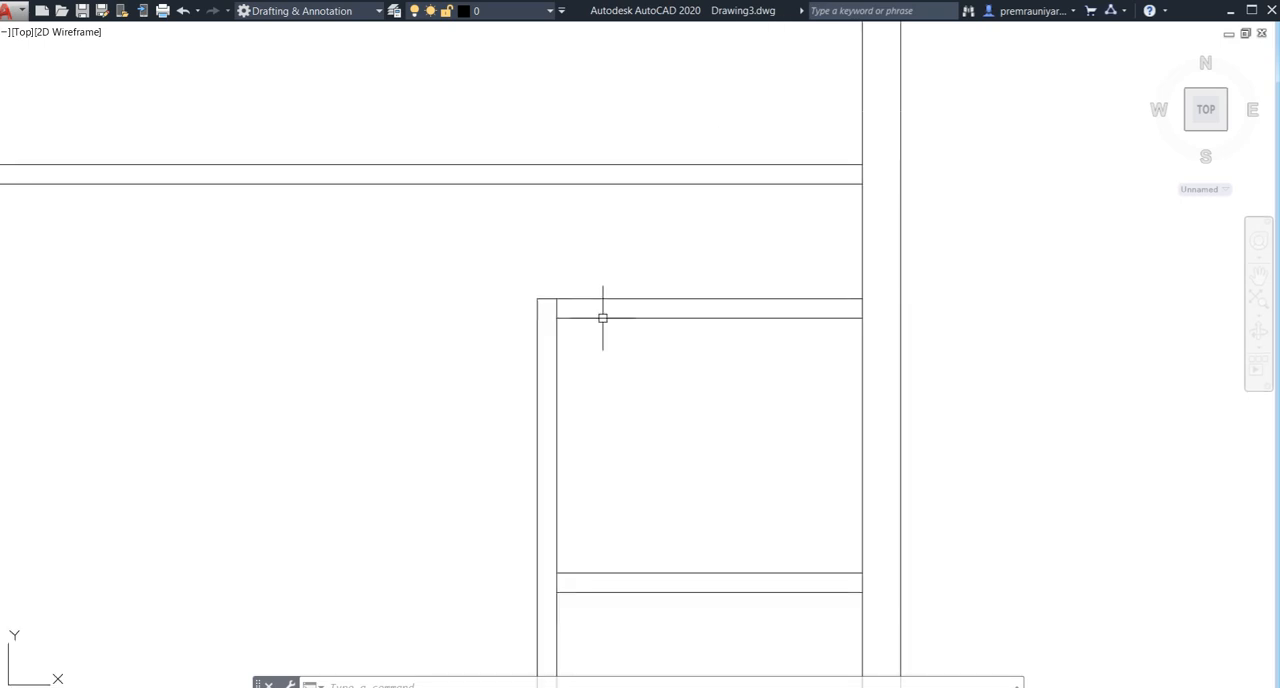
type("l")
key("Return")
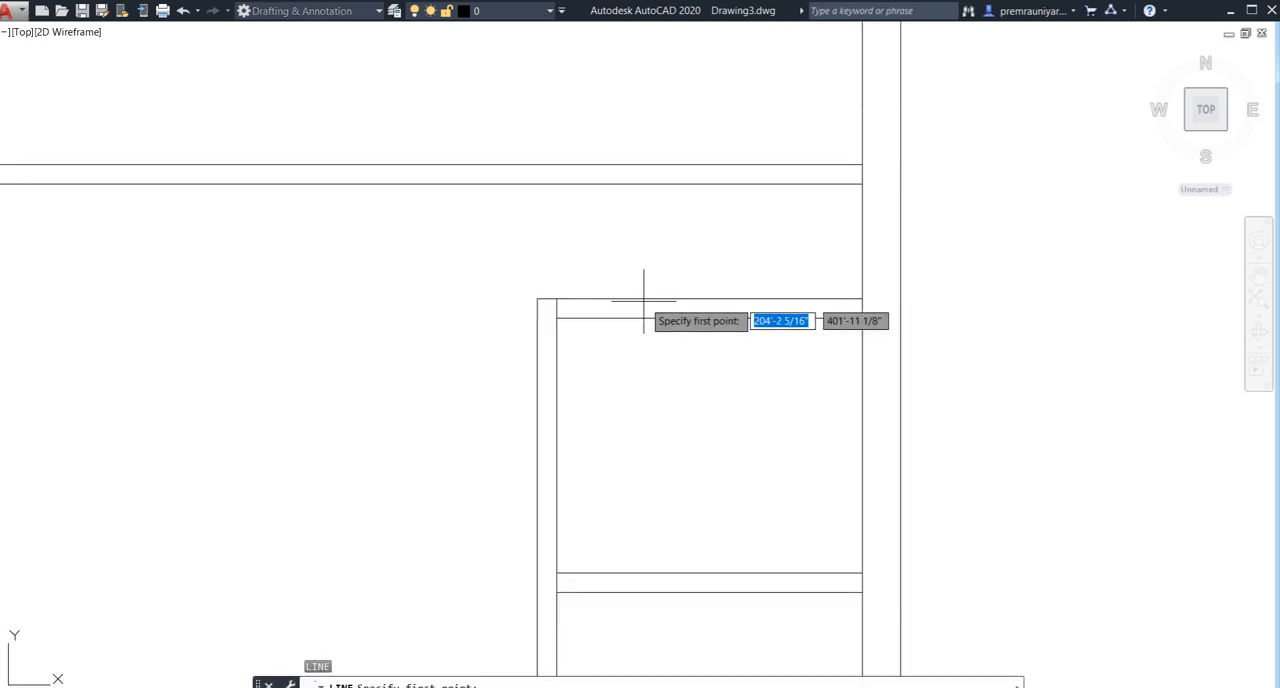
left_click(699, 318)
key("Return")
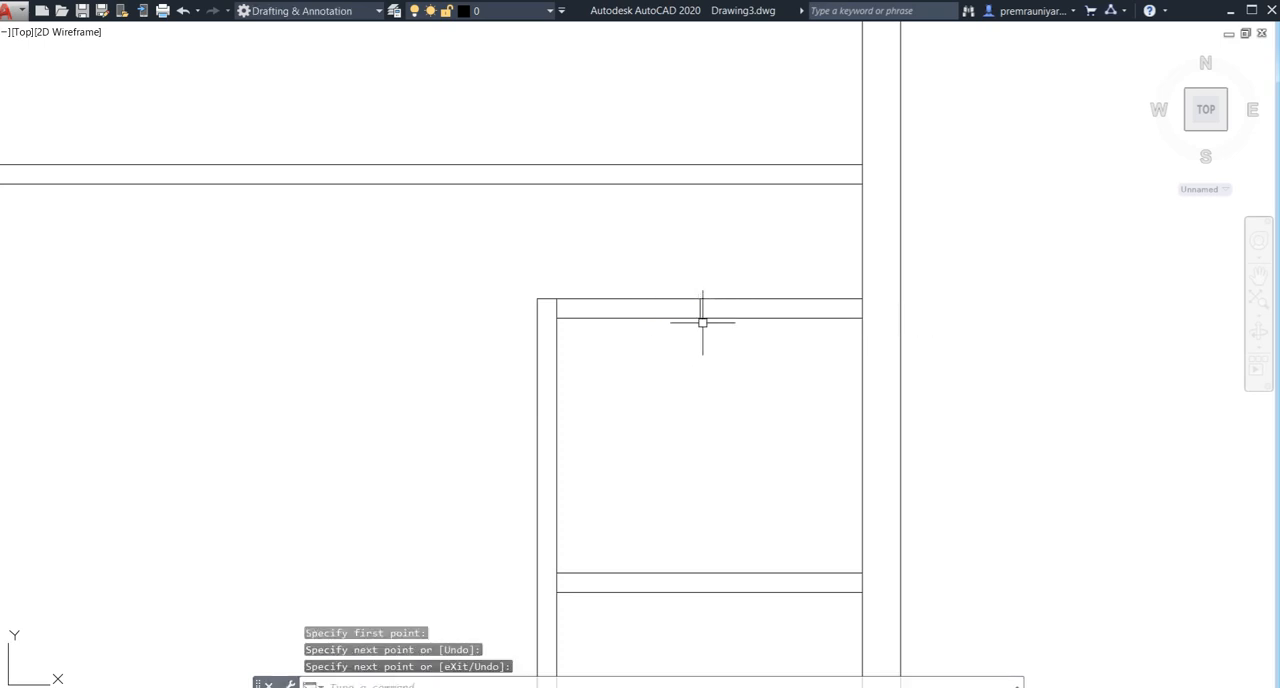
- Offset the short line in the small room's top wall 1.5' to both sides
scroll(697, 337, "up", 2)
type("o")
key("Return")
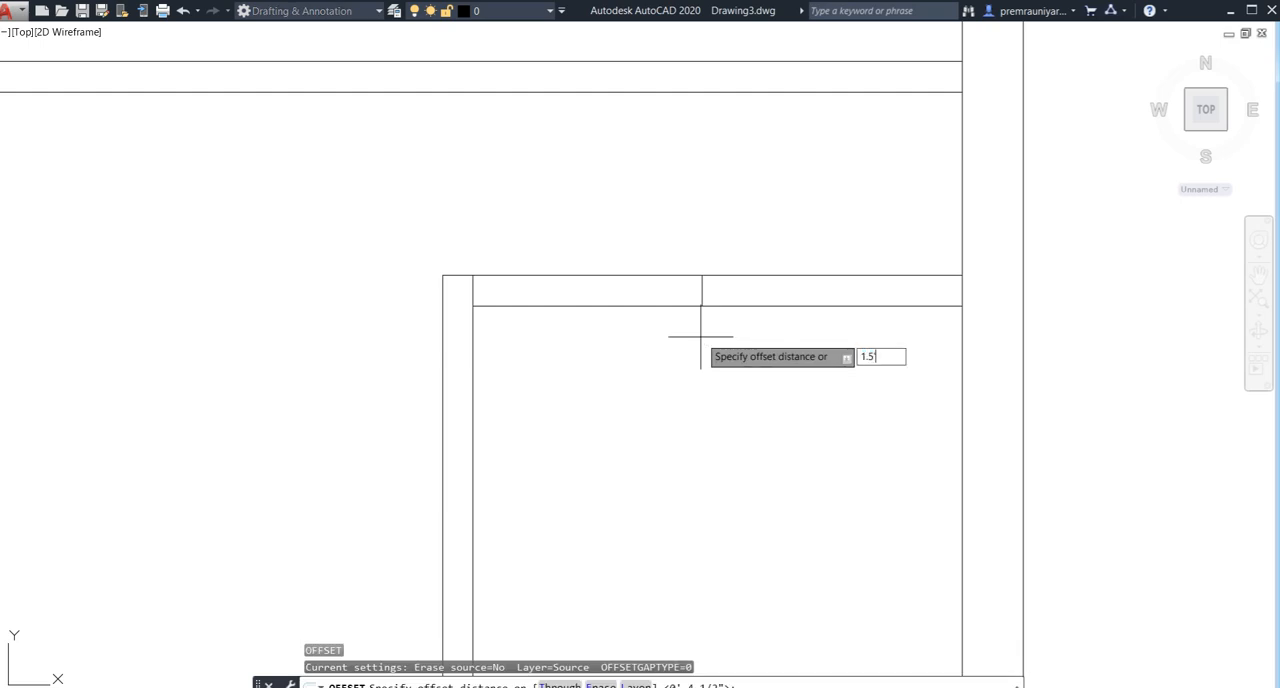
type("1.5")
key("Return")
left_click(701, 289)
left_click(523, 310)
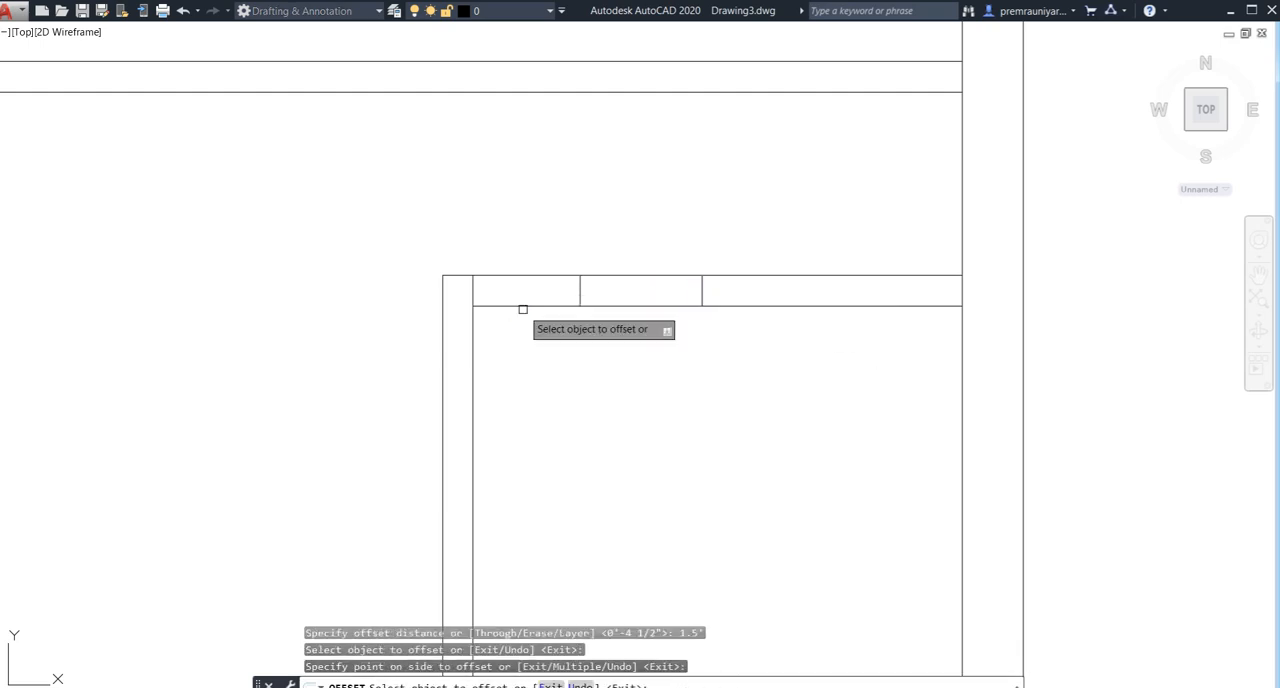
left_click(703, 287)
left_click(875, 289)
scroll(763, 398, "down", 5)
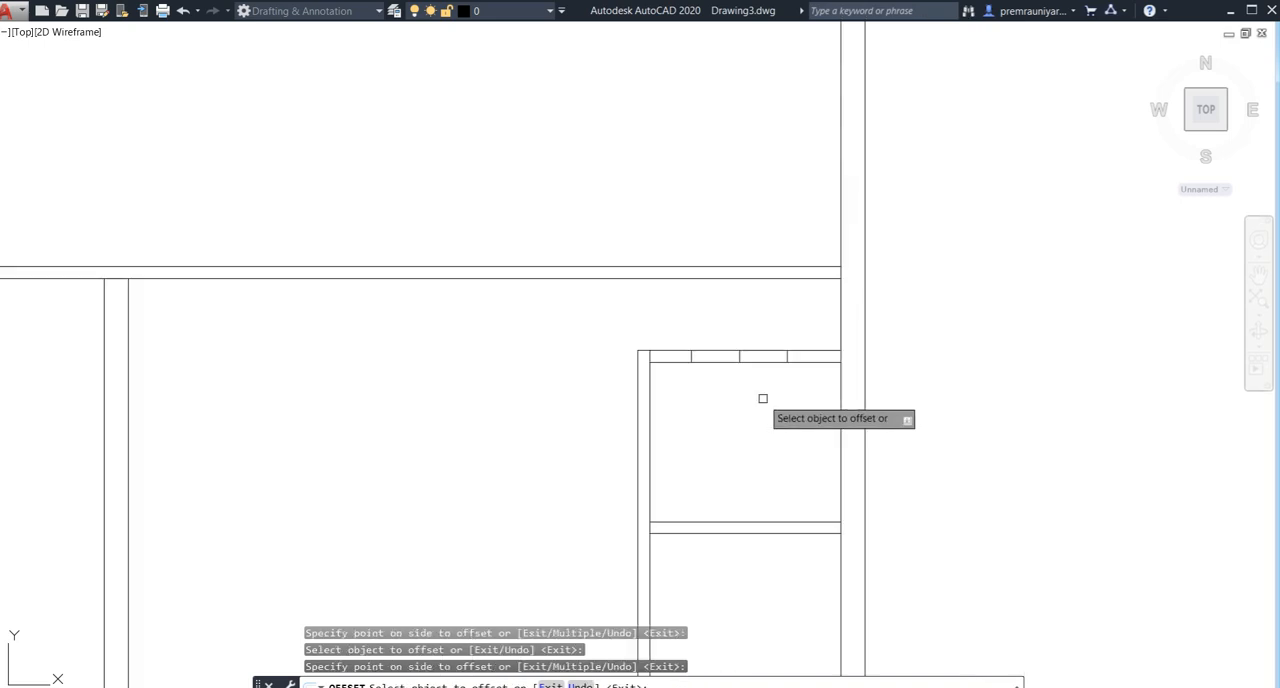
middle_click_drag(760, 389, 751, 323)
key("Escape")
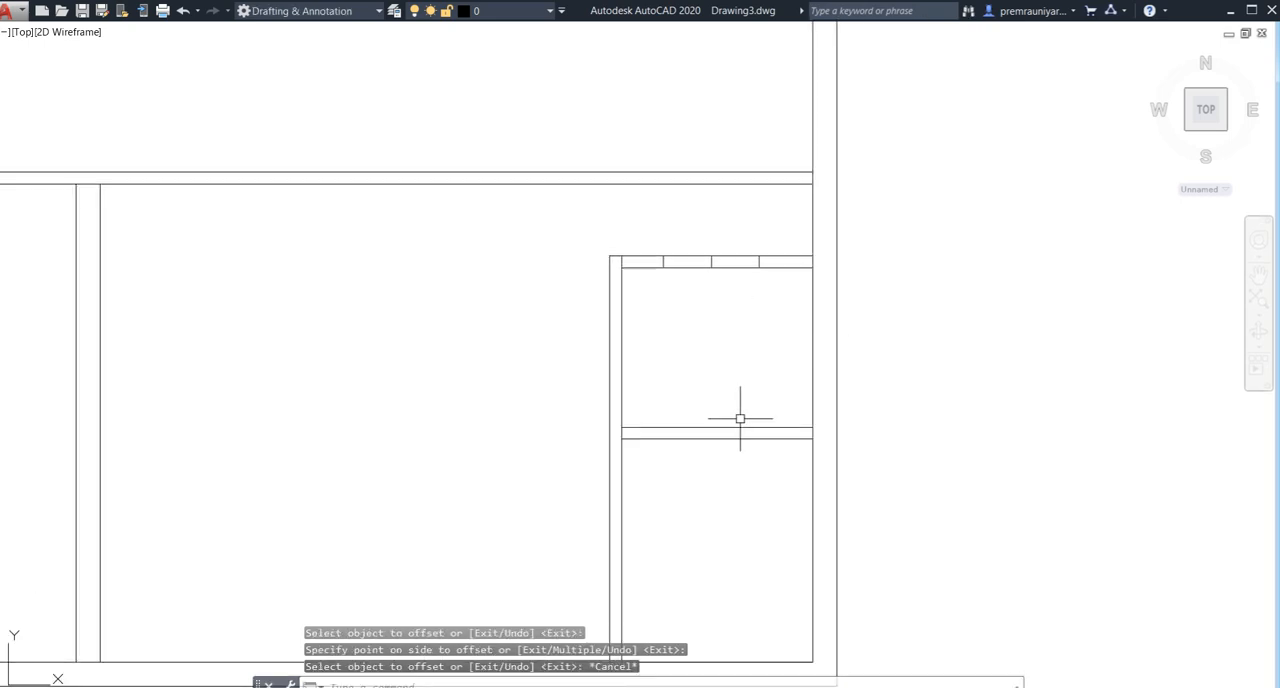
- Draw a short vertical line across the wall between the two small right rooms, at its midpoint
middle_click_drag(740, 418, 727, 369)
type("l")
key("Return")
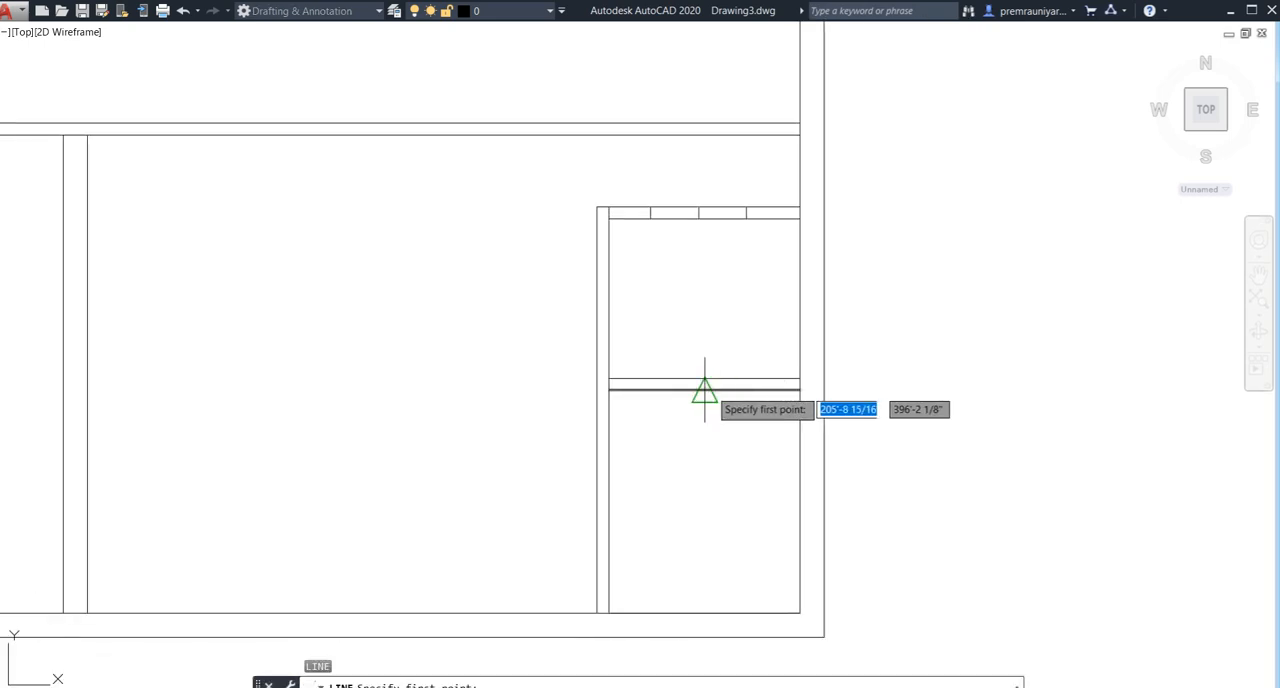
left_click(704, 383)
left_click(706, 378)
key("Return")
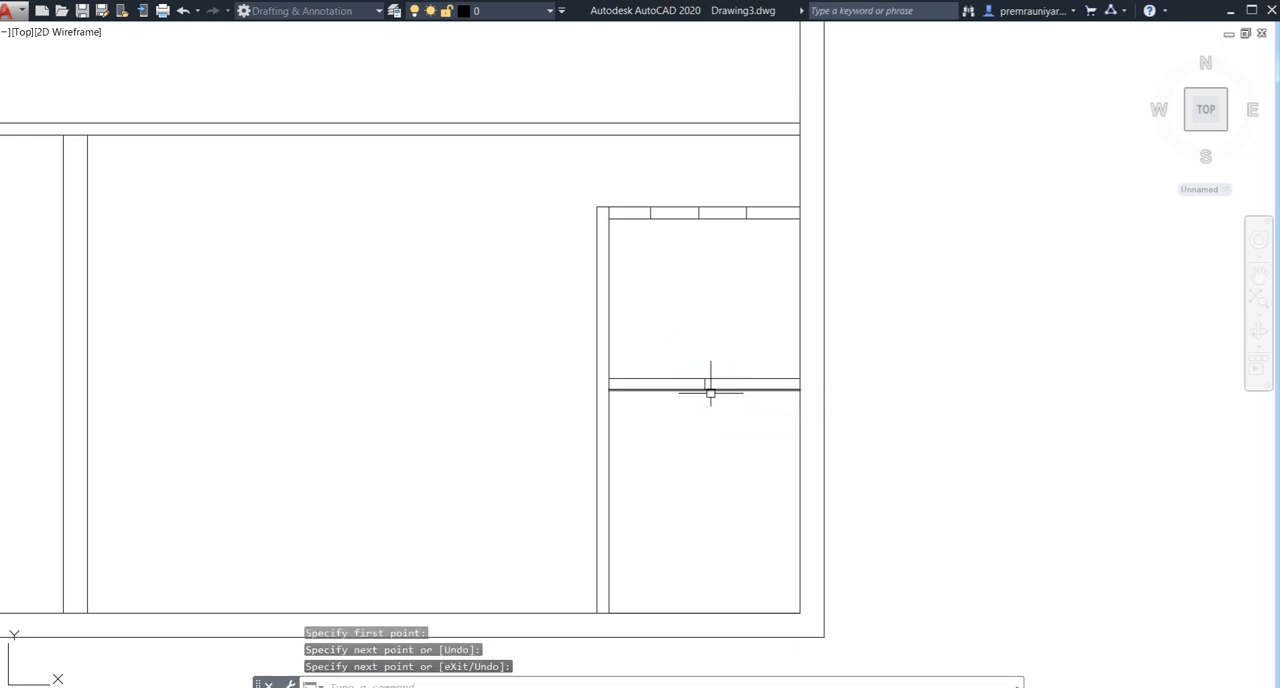
- Offset the short midpoint line in the wall between the two small right rooms 1.25' to both sides
scroll(708, 392, "up", 2)
type("o")
key("Return")
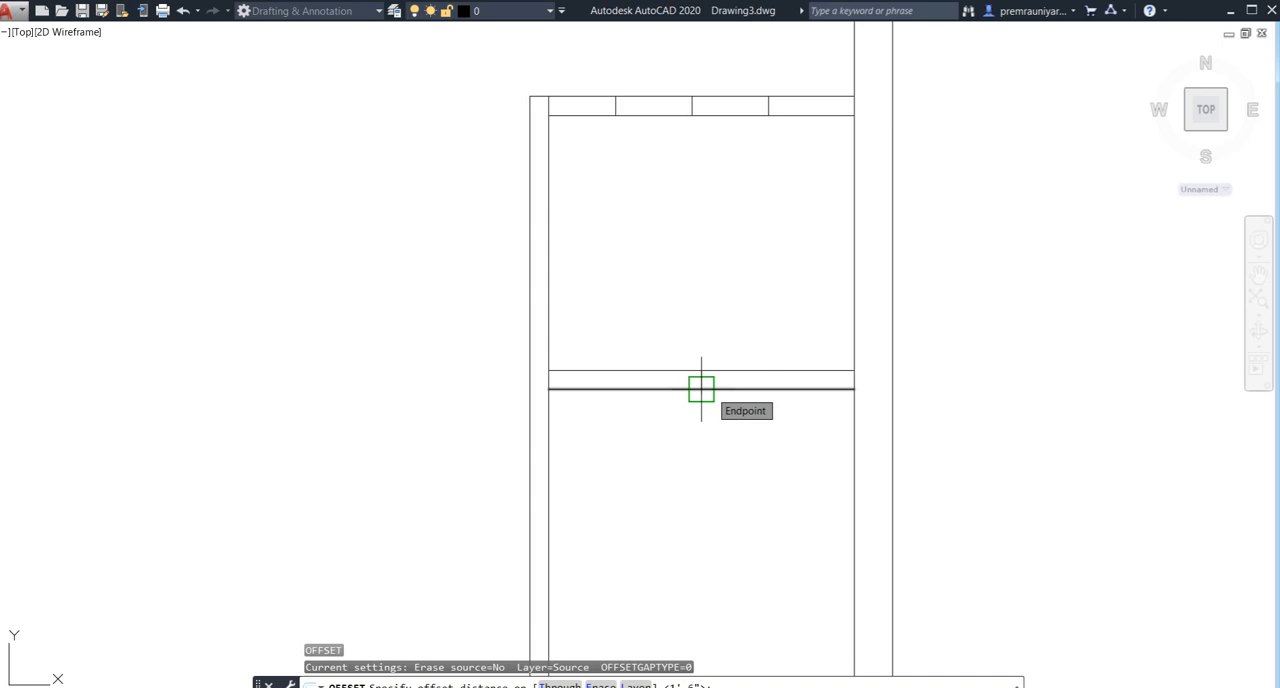
type("1.25")
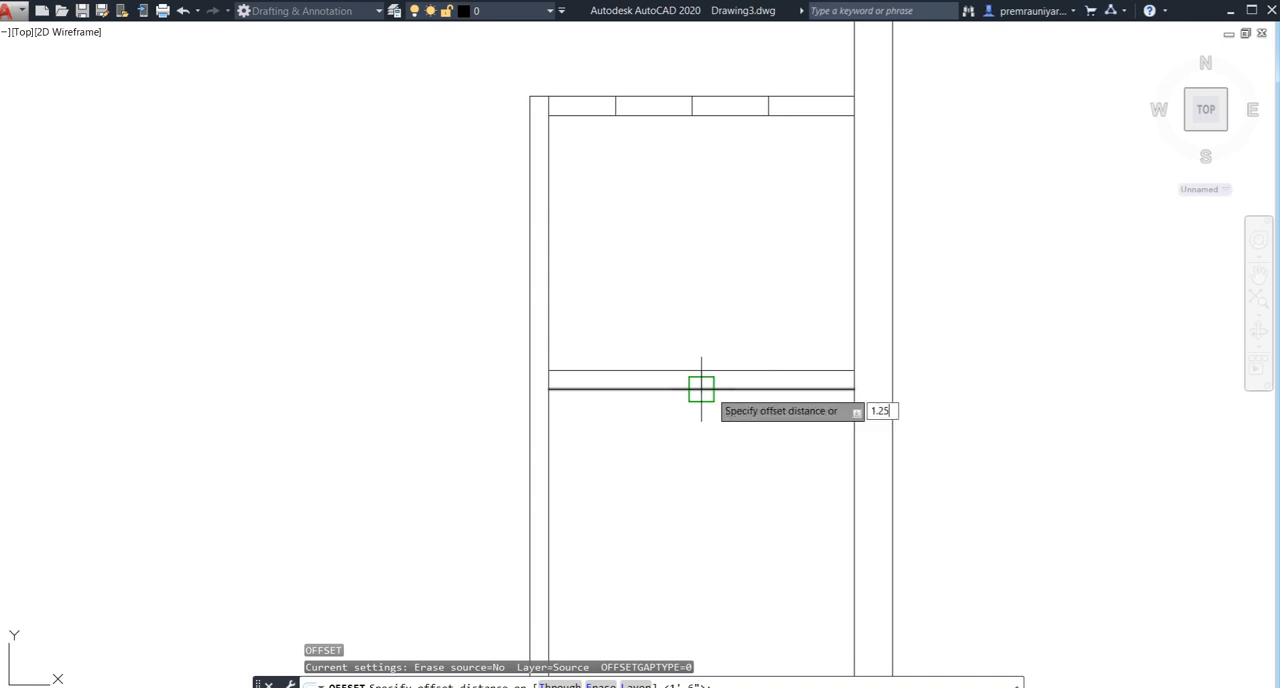
type("'")
key("Return")
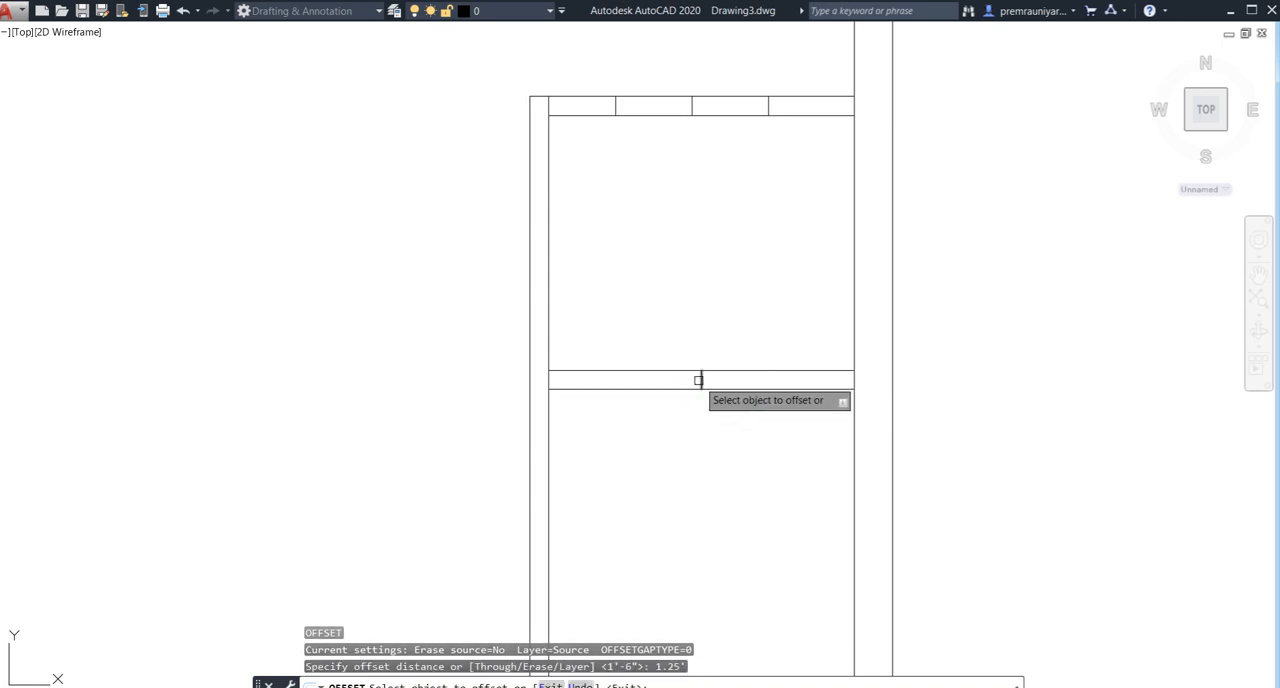
left_click(701, 382)
left_click(675, 384)
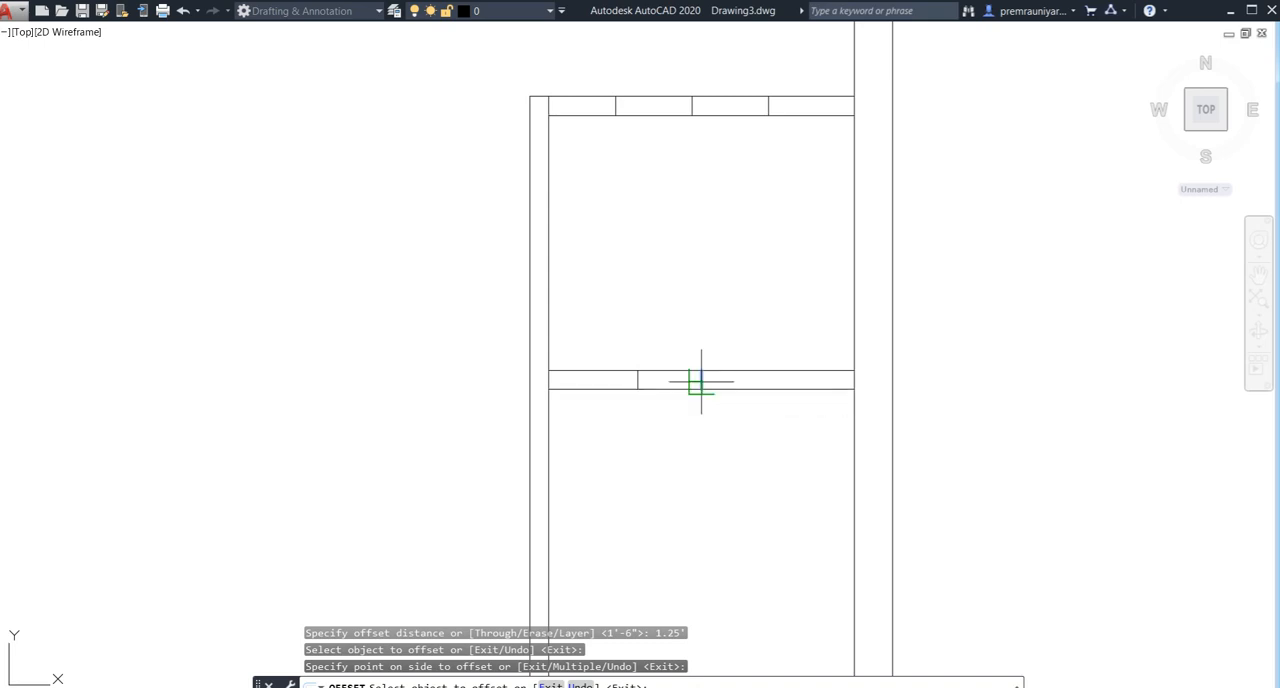
left_click(701, 382)
left_click(794, 381)
key("Escape")
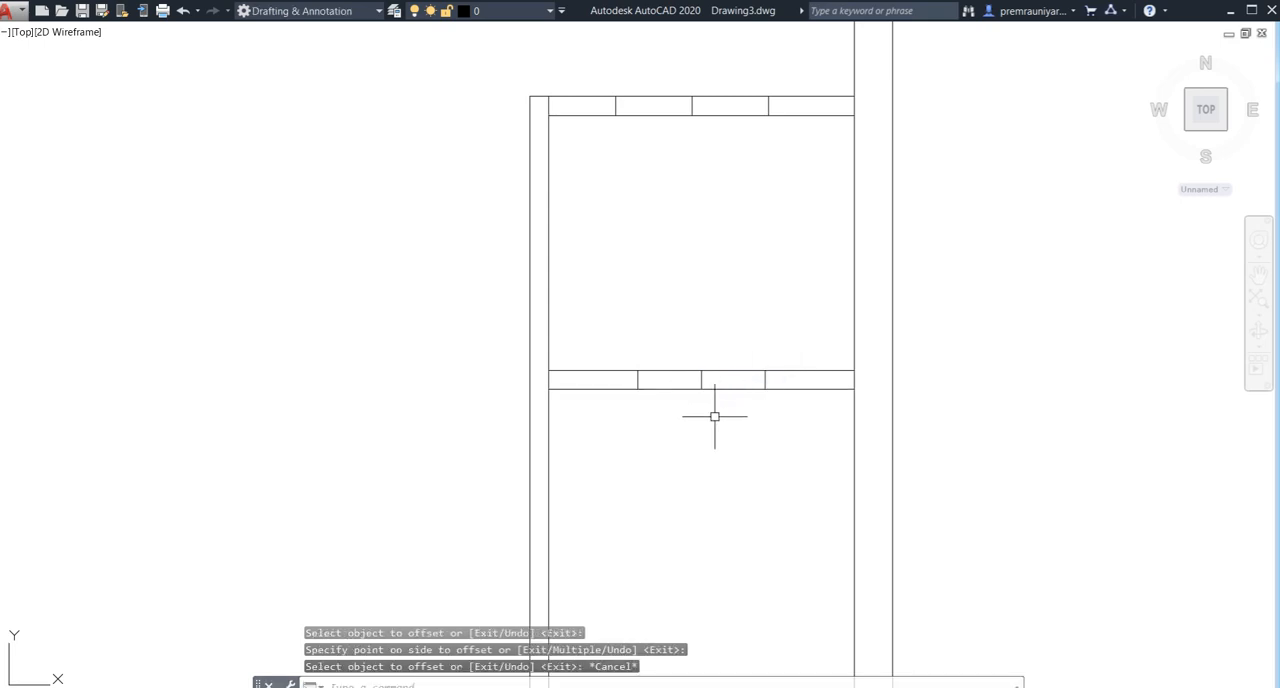
- Trim the wall lines between the offset marks to open doorways in the dividing wall and the upper small room's top wall
type("tr")
key("Return")
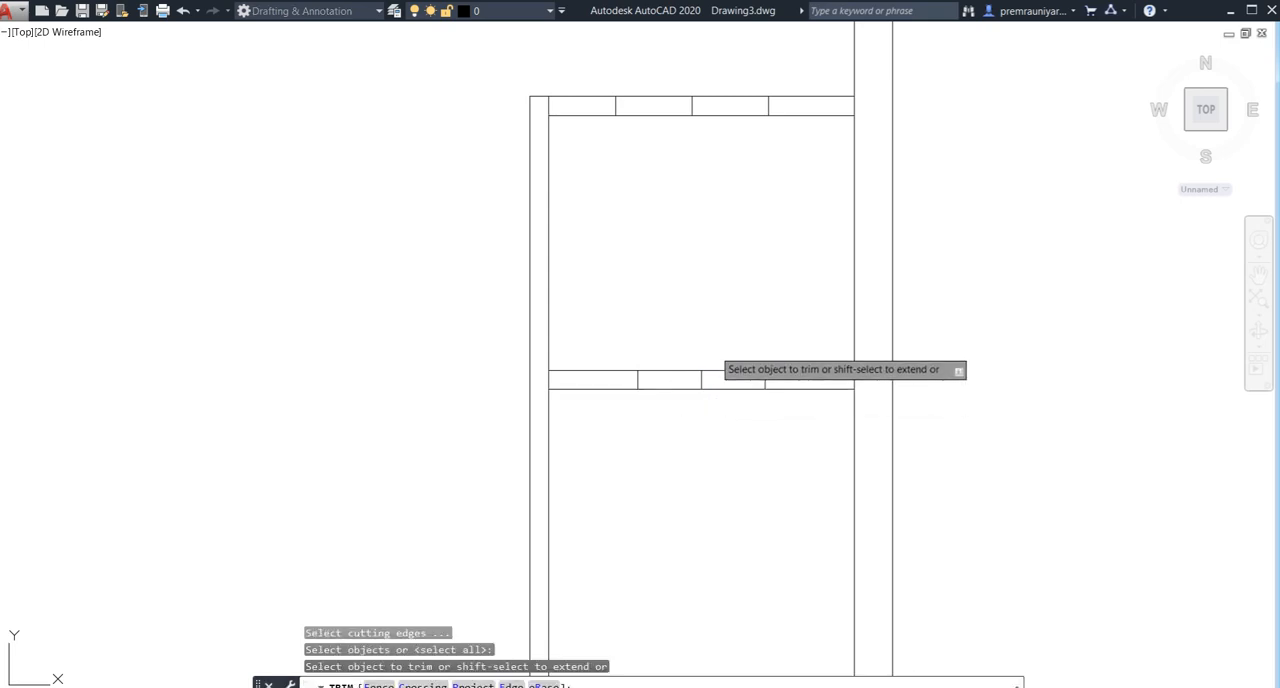
left_click(712, 350)
left_click(698, 395)
middle_click_drag(712, 250, 723, 342)
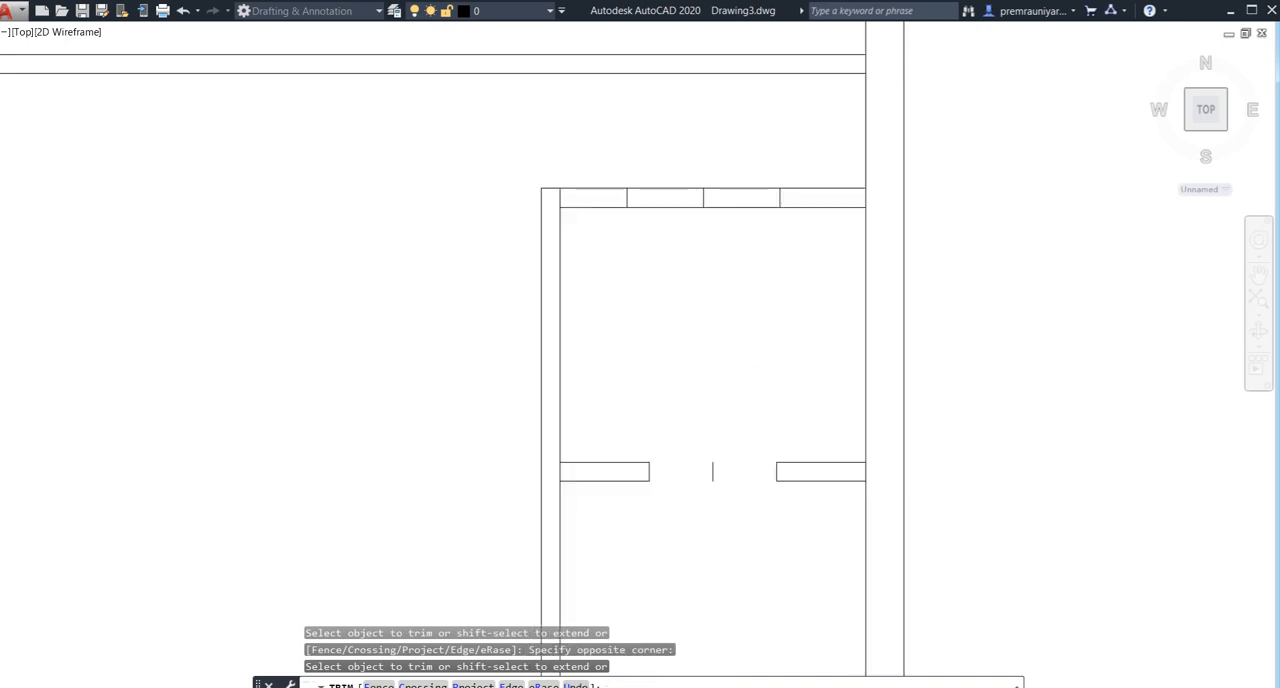
left_click(709, 174)
left_click(674, 286)
key("Escape")
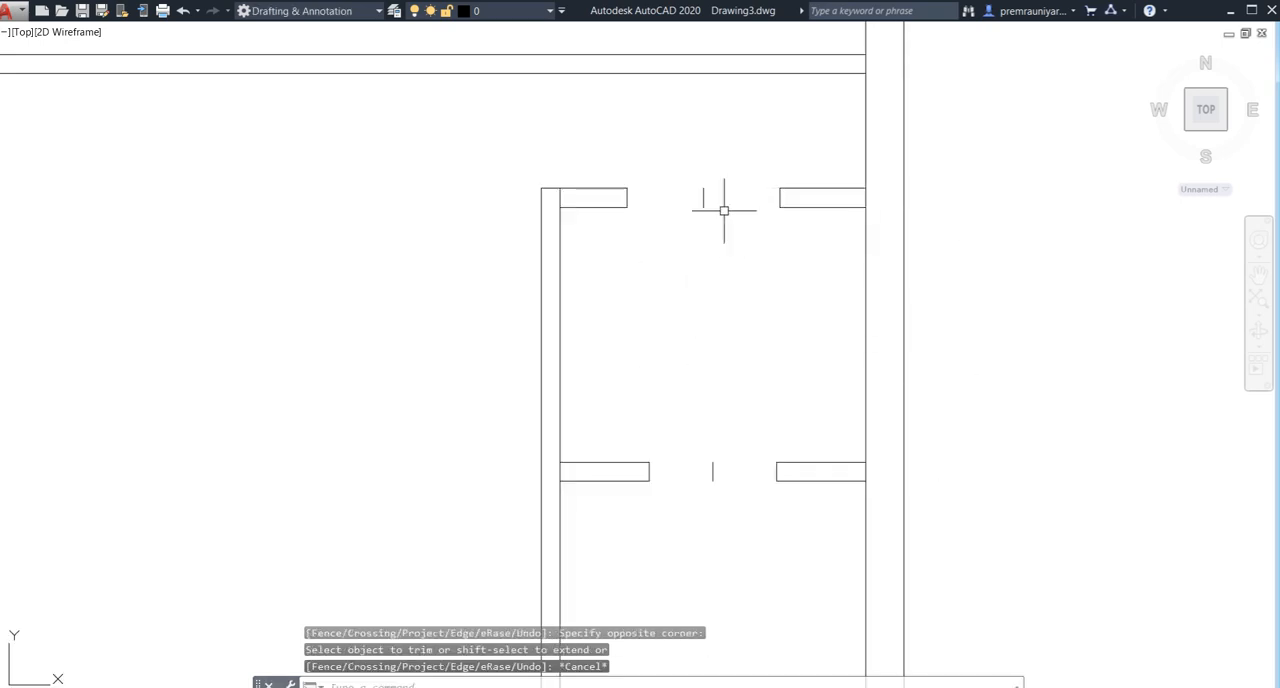
- Delete the two leftover midpoint lines standing in the small rooms' door openings
left_click(723, 180)
left_click(698, 517)
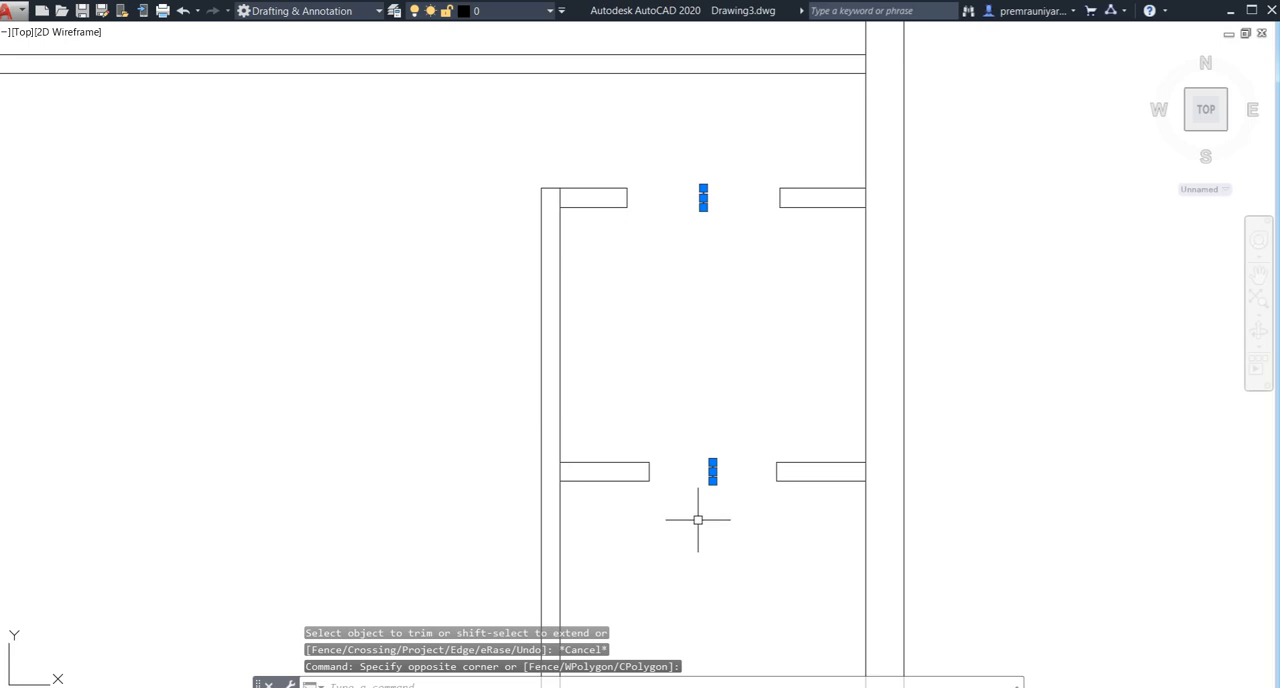
key("Delete")
- Trim the overlapping wall lines at the upper-left corner of the small upper room
scroll(688, 495, "down", 4)
middle_click_drag(584, 435, 597, 418)
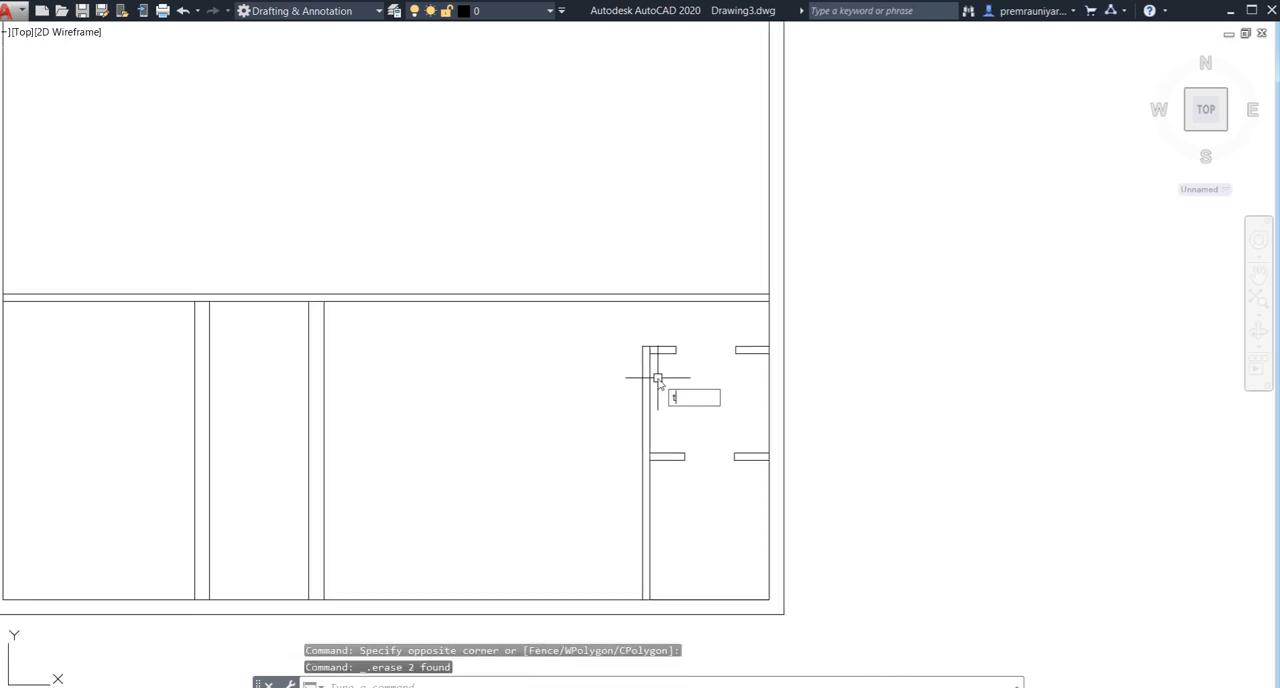
type("r")
key("Return")
scroll(652, 357, "up", 5)
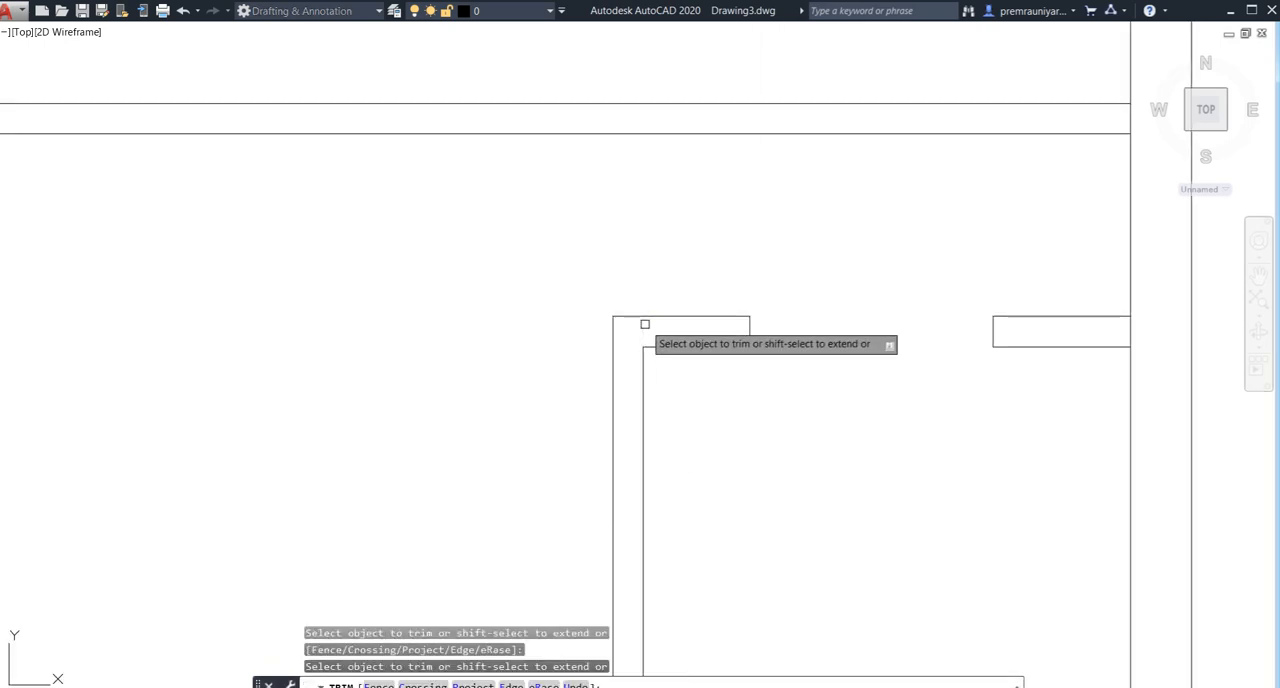
scroll(714, 428, "down", 4)
middle_click_drag(797, 440, 771, 360)
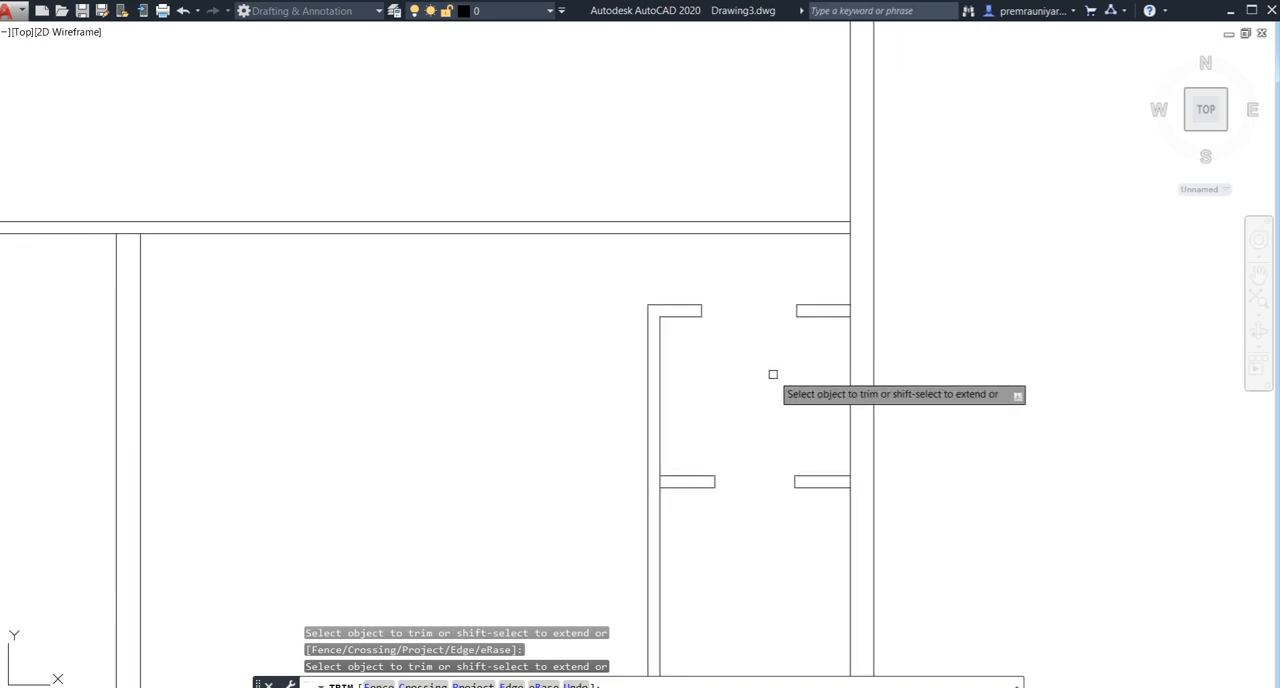
key("Escape")
- Extend the lines of the two vertical corridor walls up to the upper line of the horizontal wall
scroll(574, 403, "down", 5)
middle_click_drag(574, 406, 679, 419)
scroll(569, 426, "up", 2)
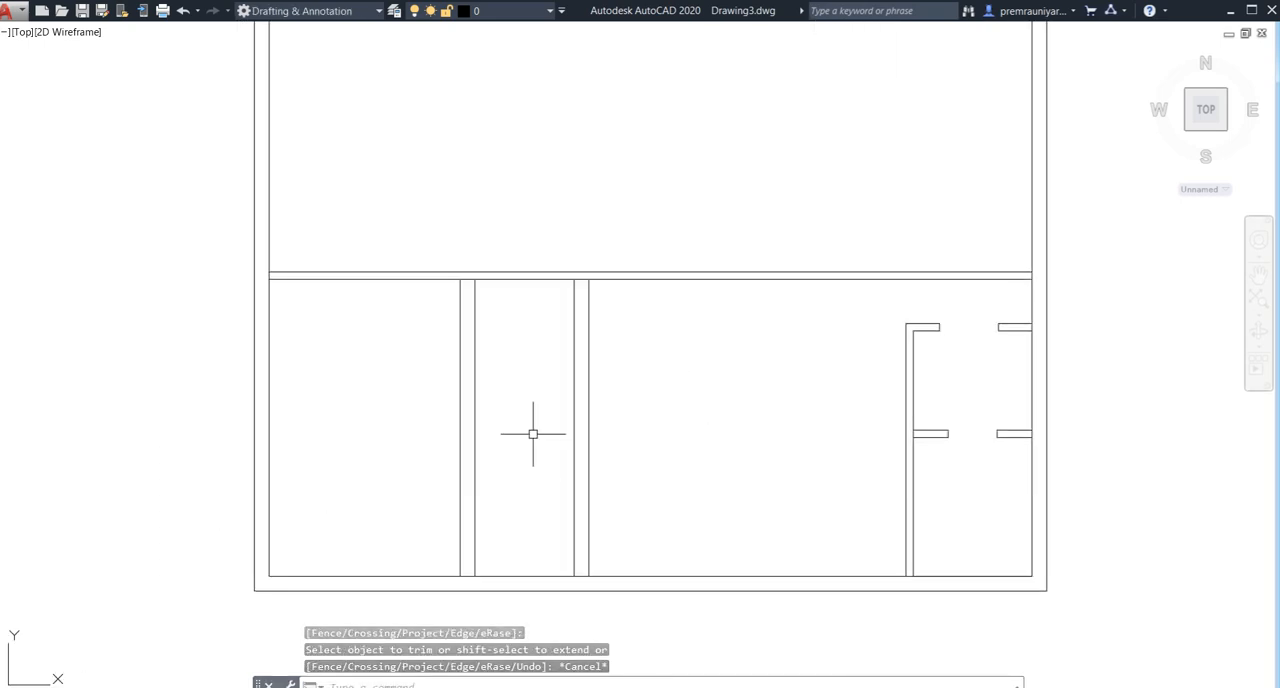
scroll(551, 369, "down", 2)
middle_click_drag(551, 369, 560, 406)
type("e")
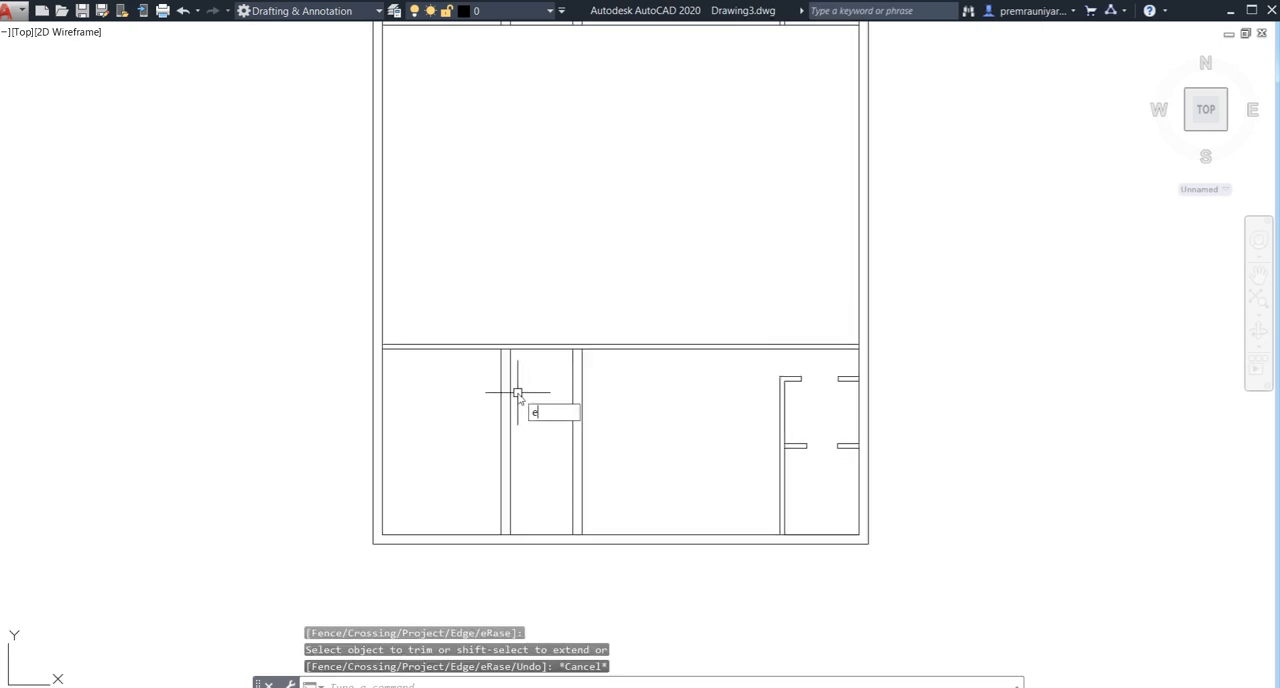
type("x")
key("Return")
key("Return")
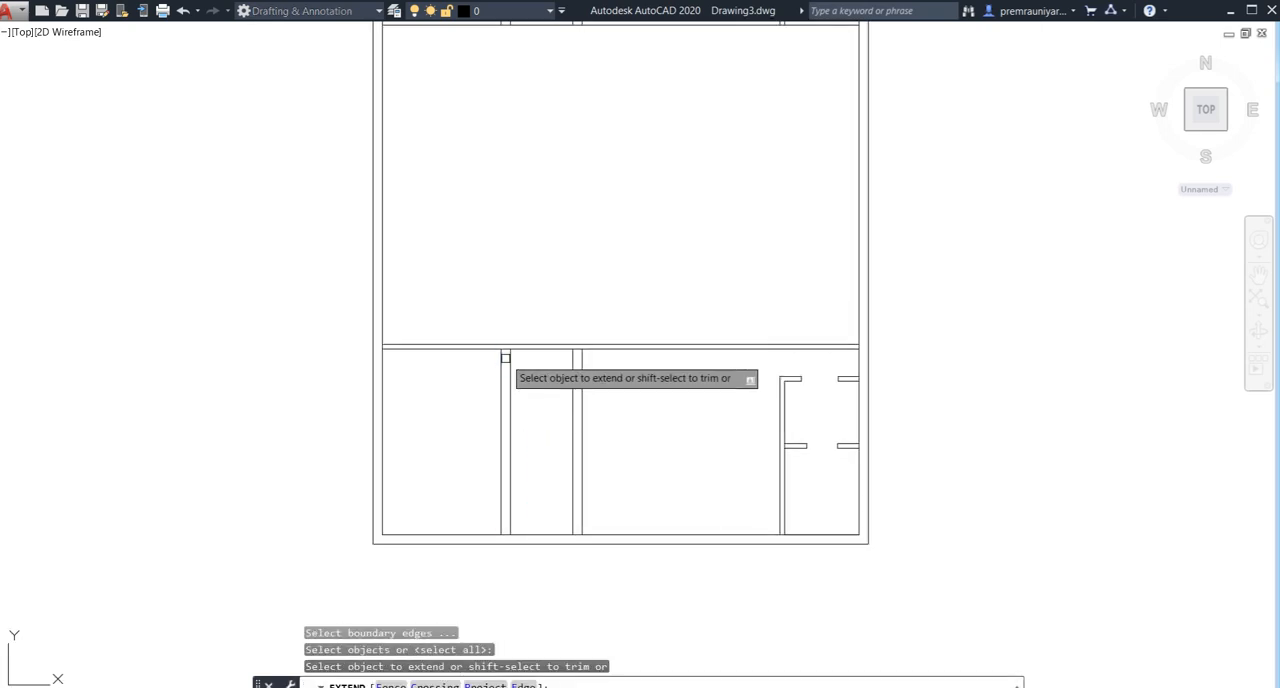
left_click(511, 358)
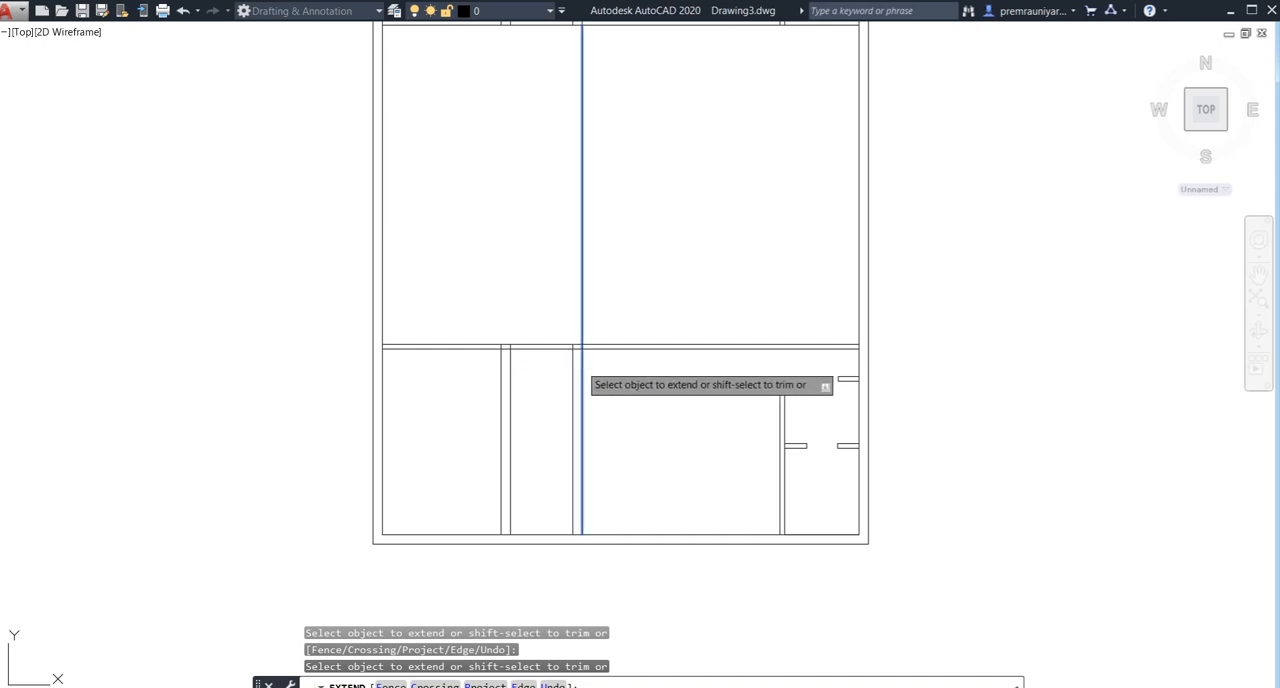
key("Escape")
- Trim the horizontal wall between the two corridor walls to open the corridor's upper end
key("Return")
key("Return")
left_click(541, 323)
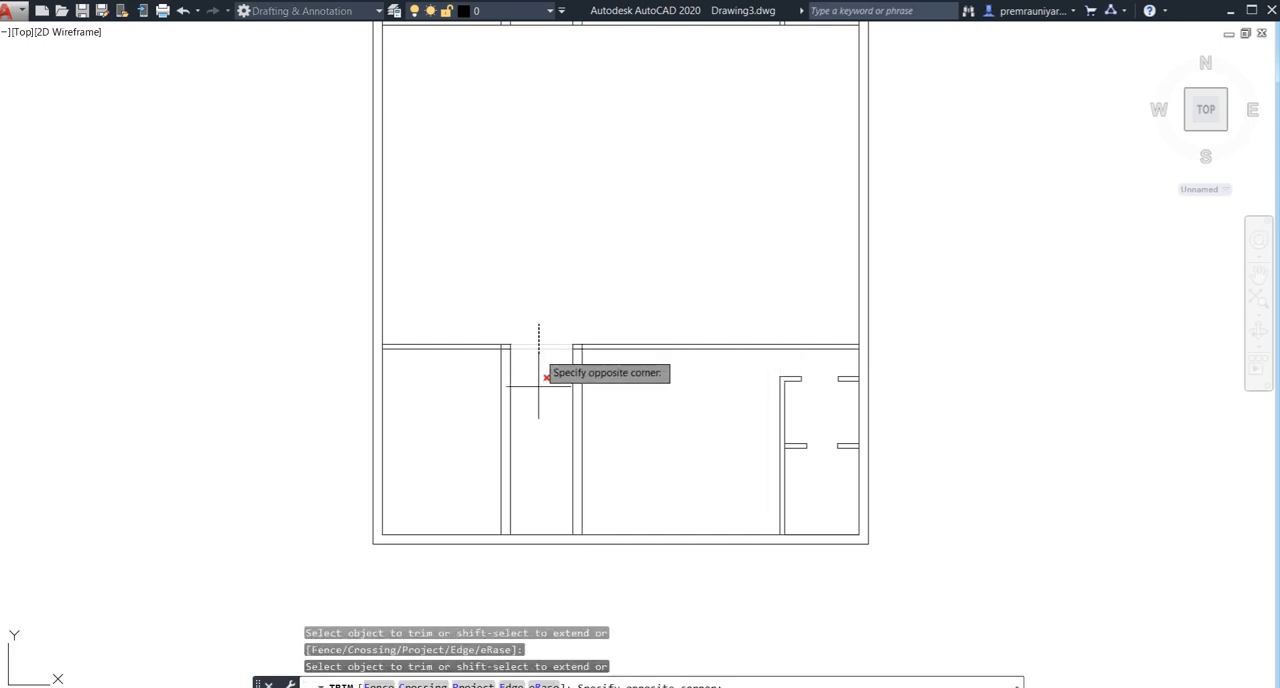
left_click(538, 386)
key("Escape")
- Extend the lines of both corridor walls down to the outer line of the bottom exterior wall
scroll(577, 337, "down", 2)
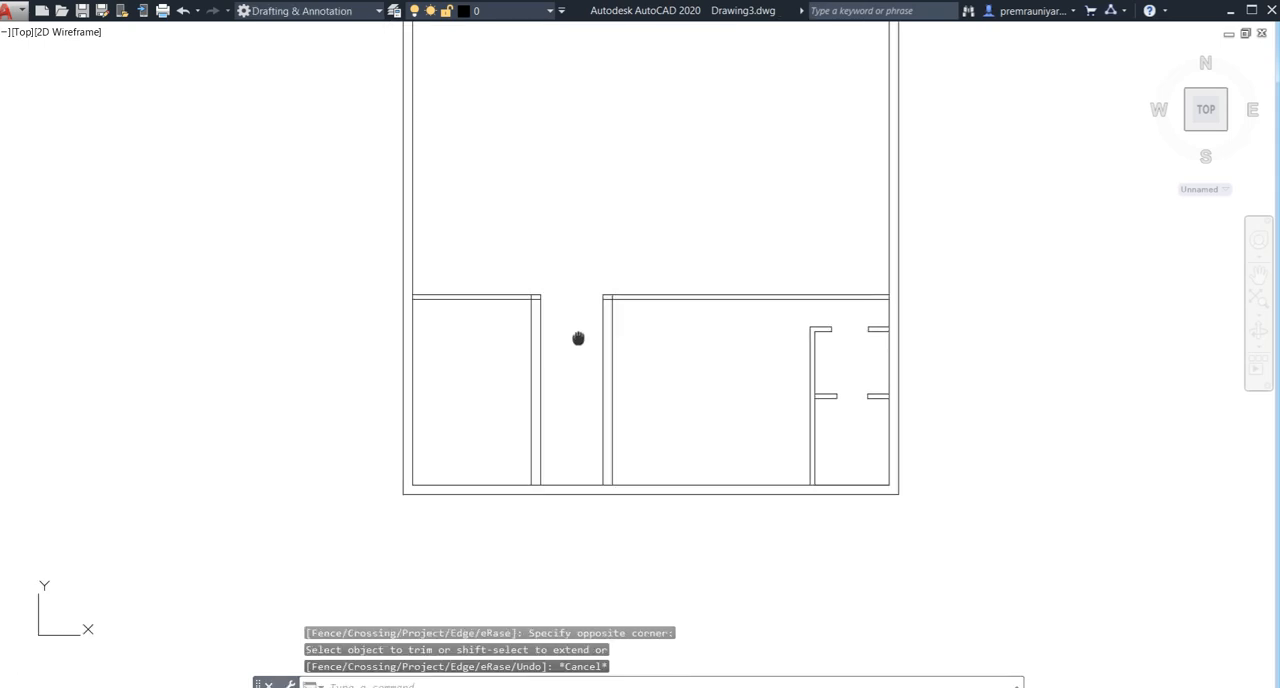
scroll(569, 427, "down", 2)
middle_click_drag(569, 427, 526, 417)
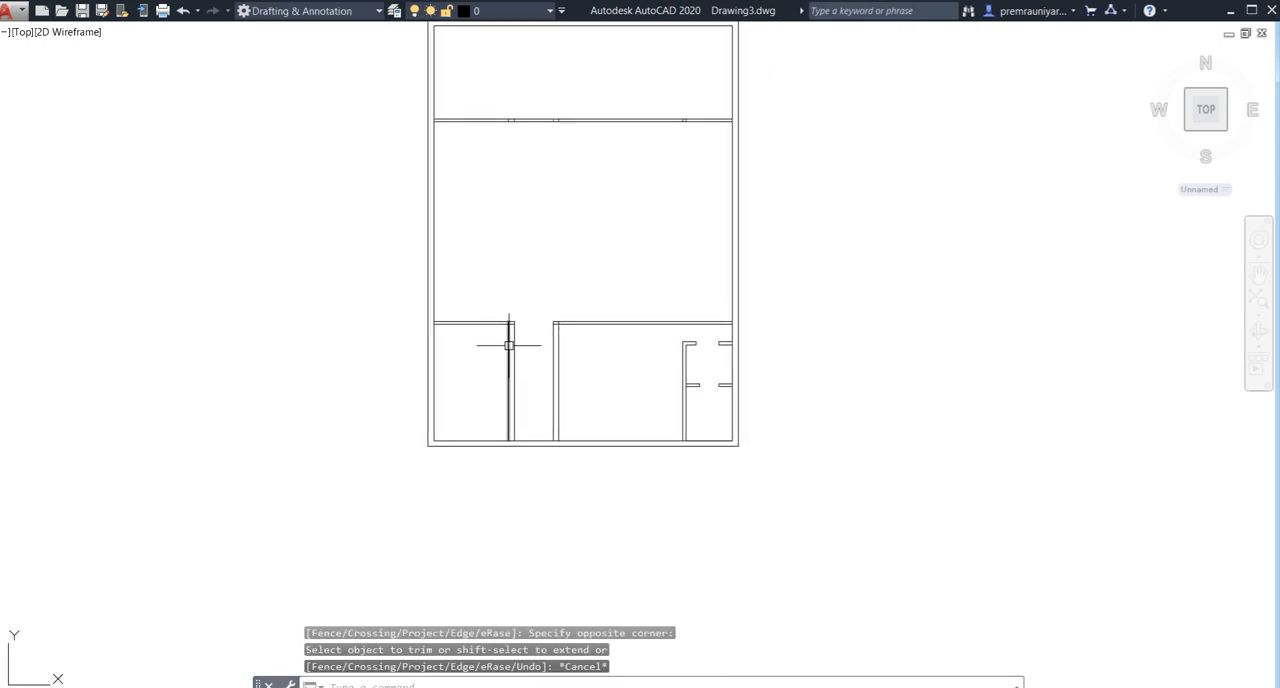
scroll(510, 346, "up", 2)
mouse_move(526, 371)
middle_mouse_down()
mouse_move(531, 381)
mouse_move(536, 368)
middle_mouse_up()
scroll(532, 382, "down", 2)
scroll(536, 427, "up", 2)
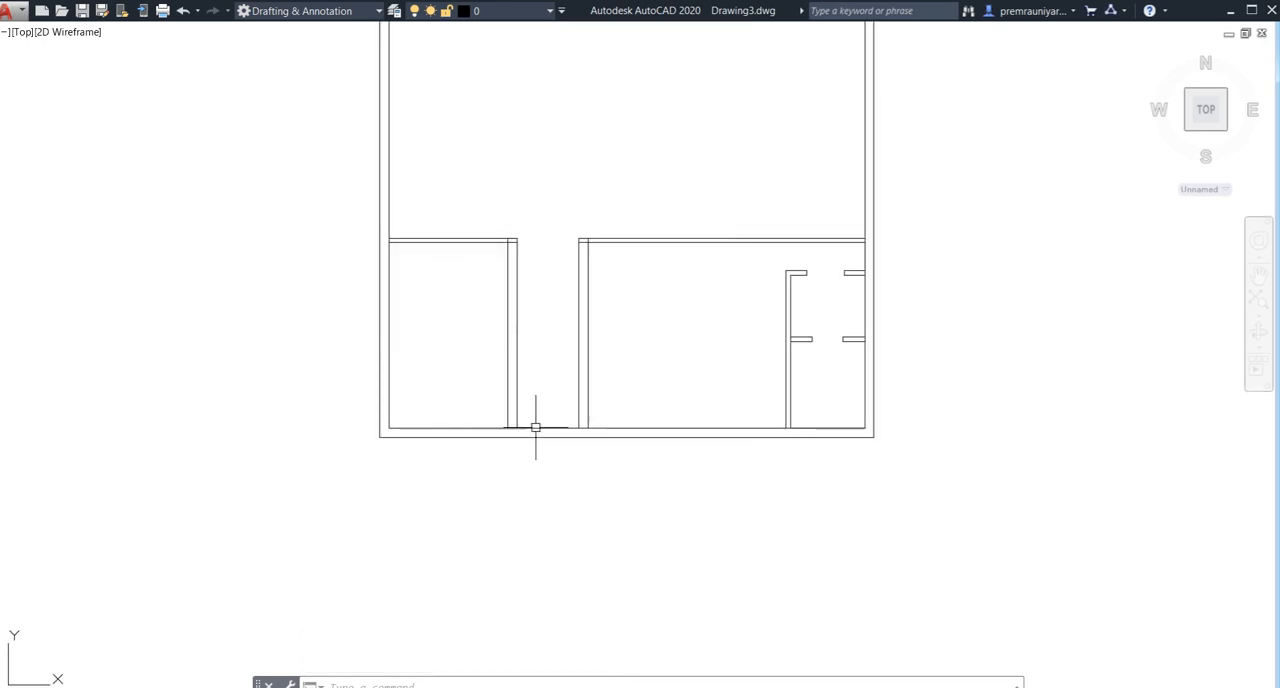
middle_click_drag(541, 432, 540, 397)
scroll(519, 404, "up", 2)
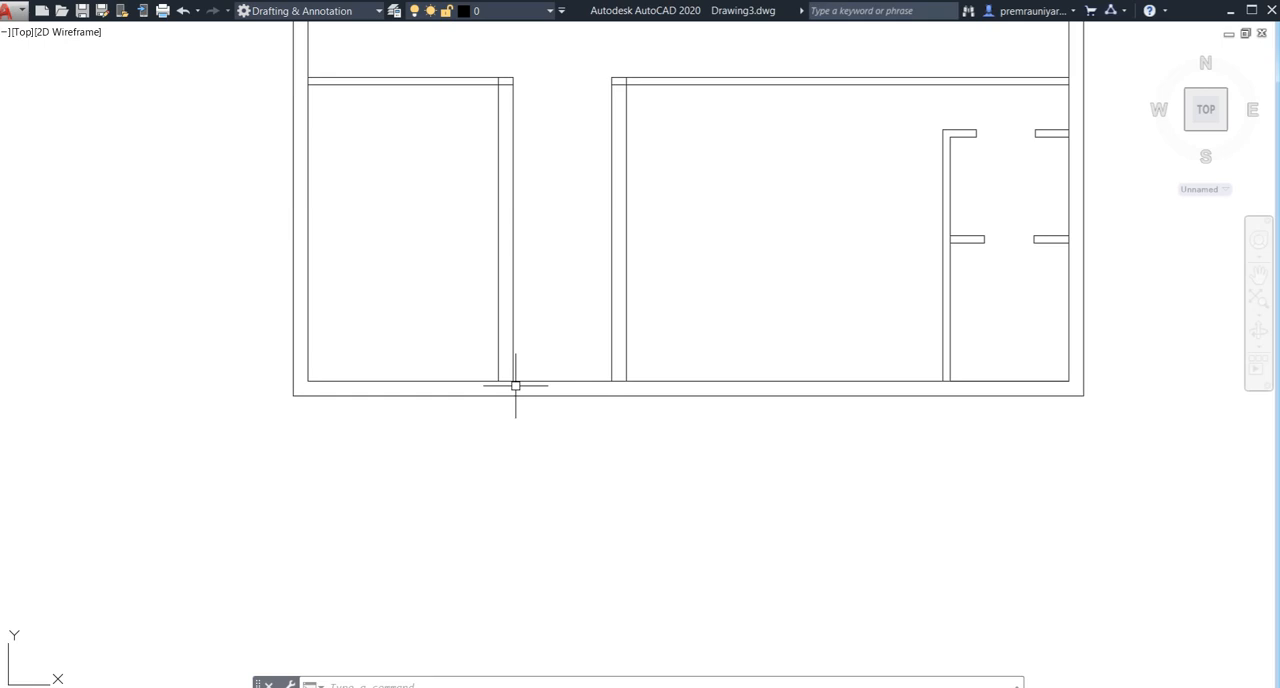
type("x")
key("Return")
left_click(498, 363)
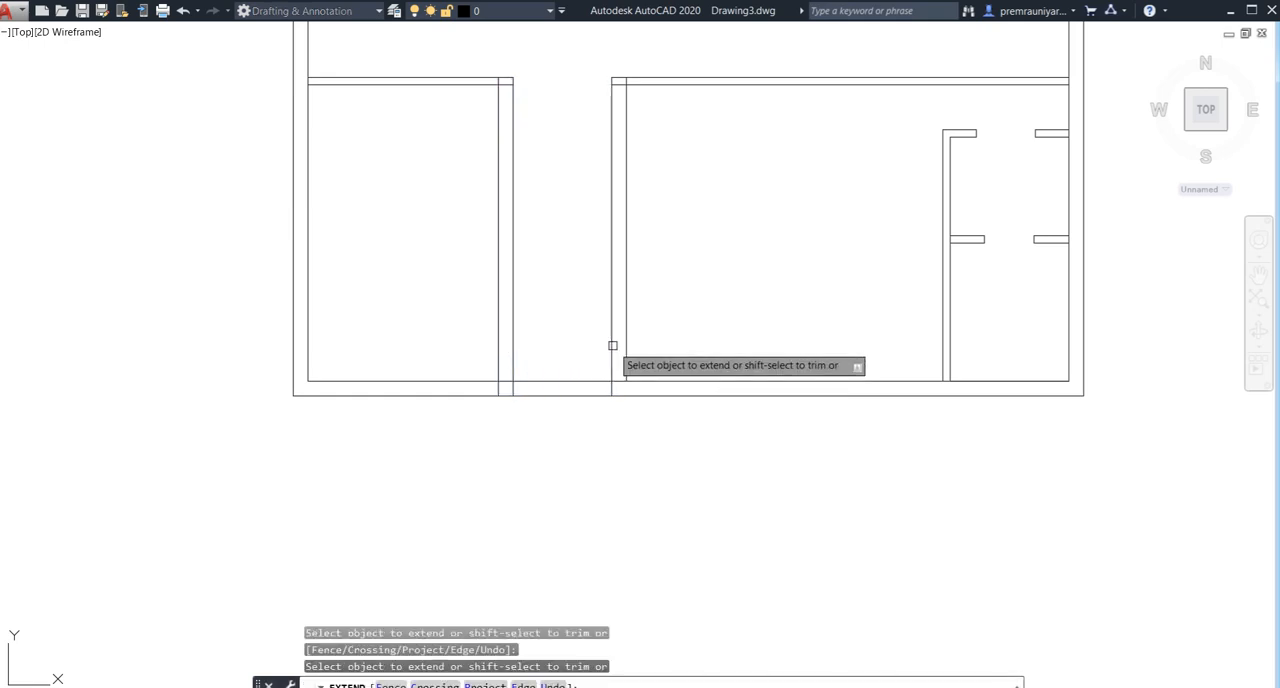
key("Escape")
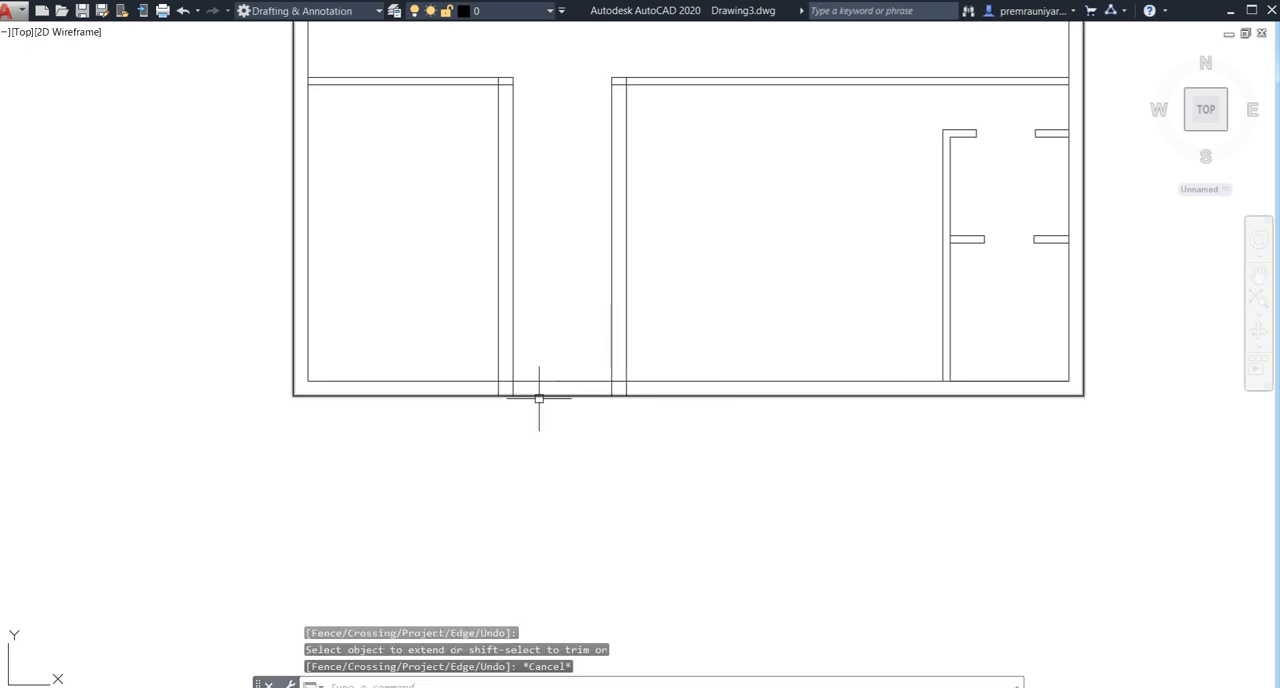
- Draw a line 3.5' up the left corridor wall from the bottom wall's inner line, continuing horizontally across to the right corridor wall
middle_click_drag(540, 397, 540, 443)
type("l")
key("Return")
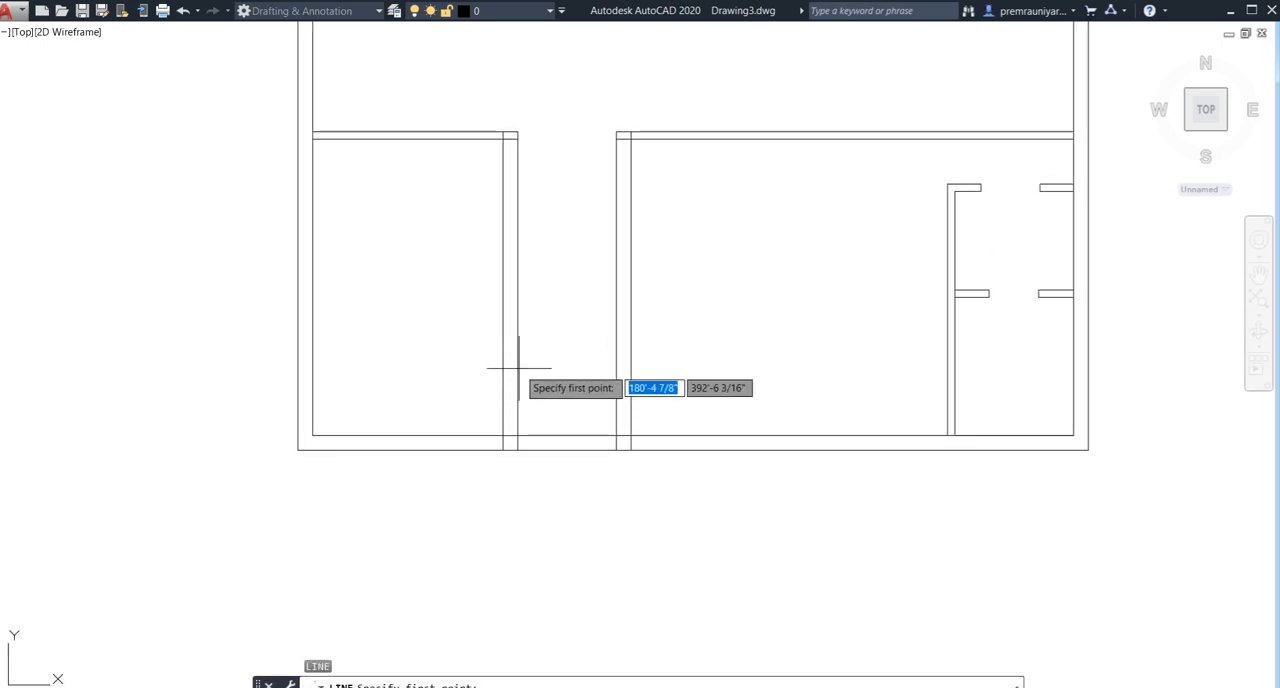
left_click(517, 436)
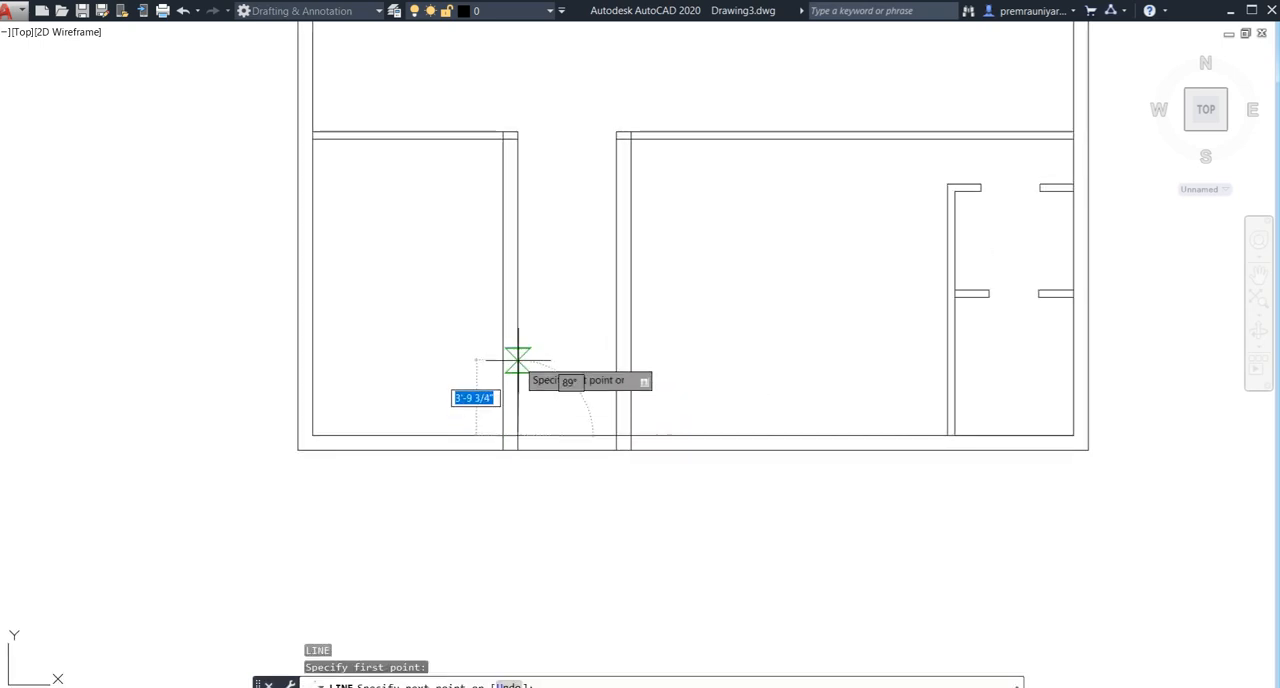
type("3.5")
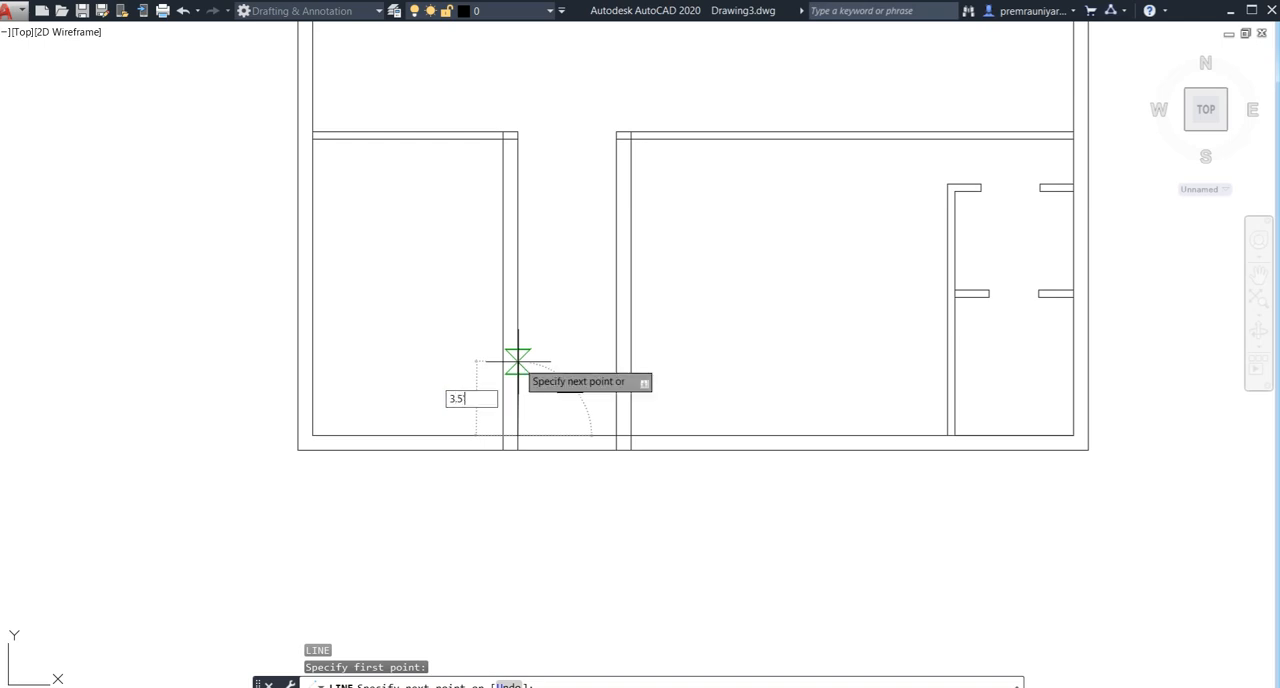
key("Return")
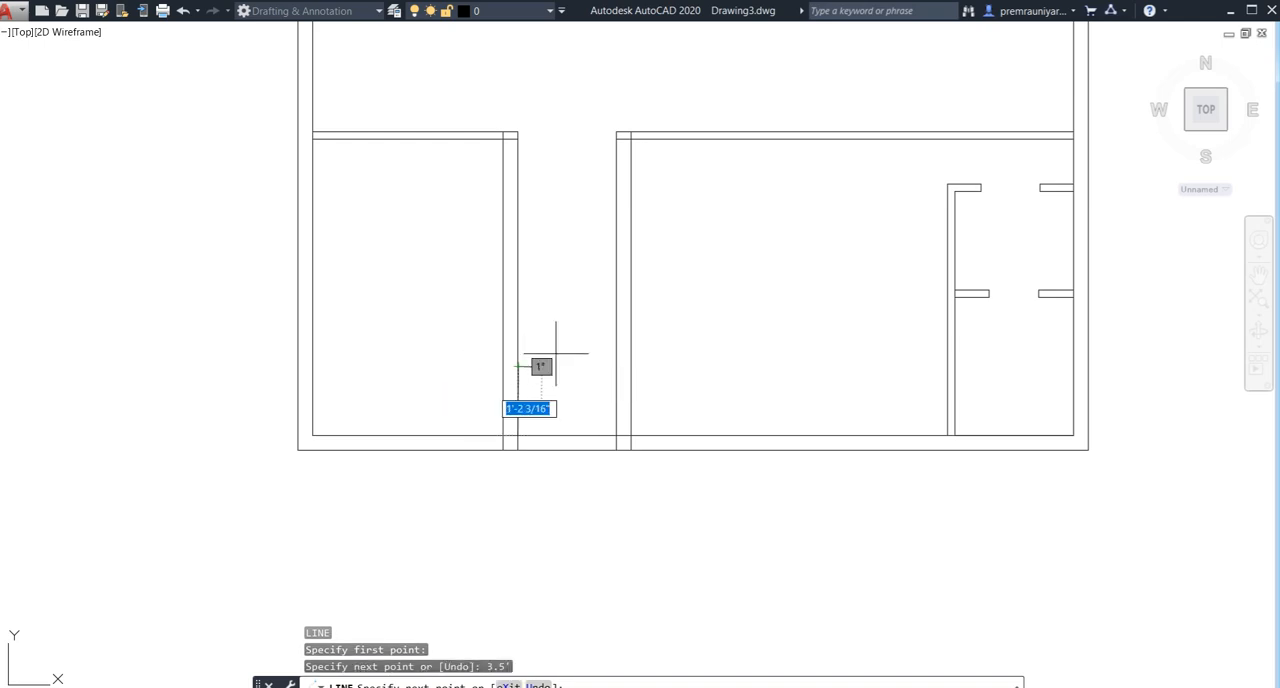
left_click(617, 366)
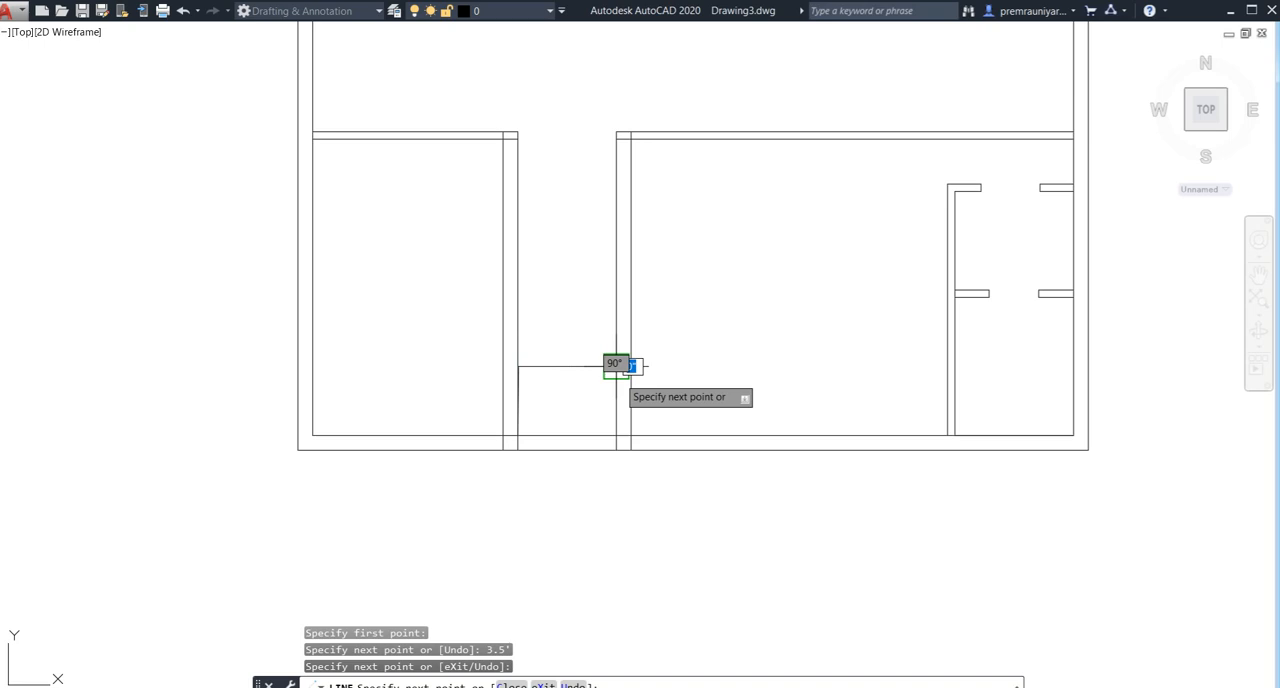
key("Escape")
- Offset the horizontal line across the corridor 9" upward to form a wall
key("Return")
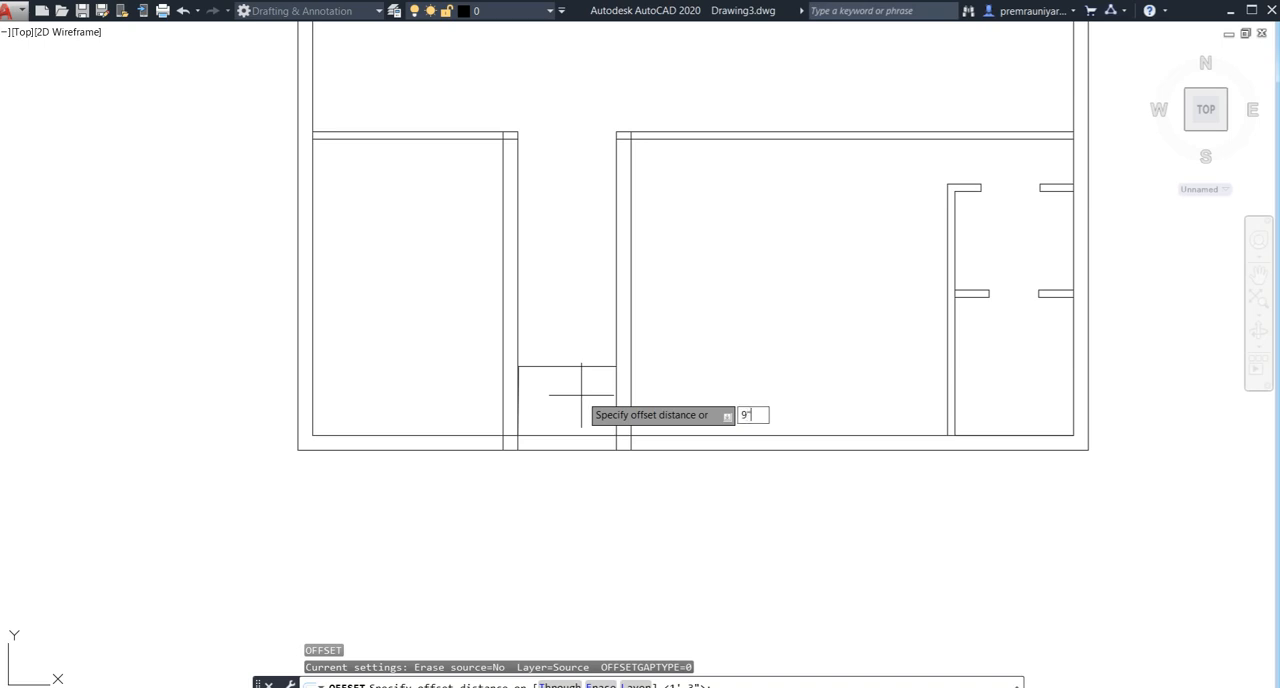
type("9\"")
key("Return")
key("Return")
key("Return")
key("Return")
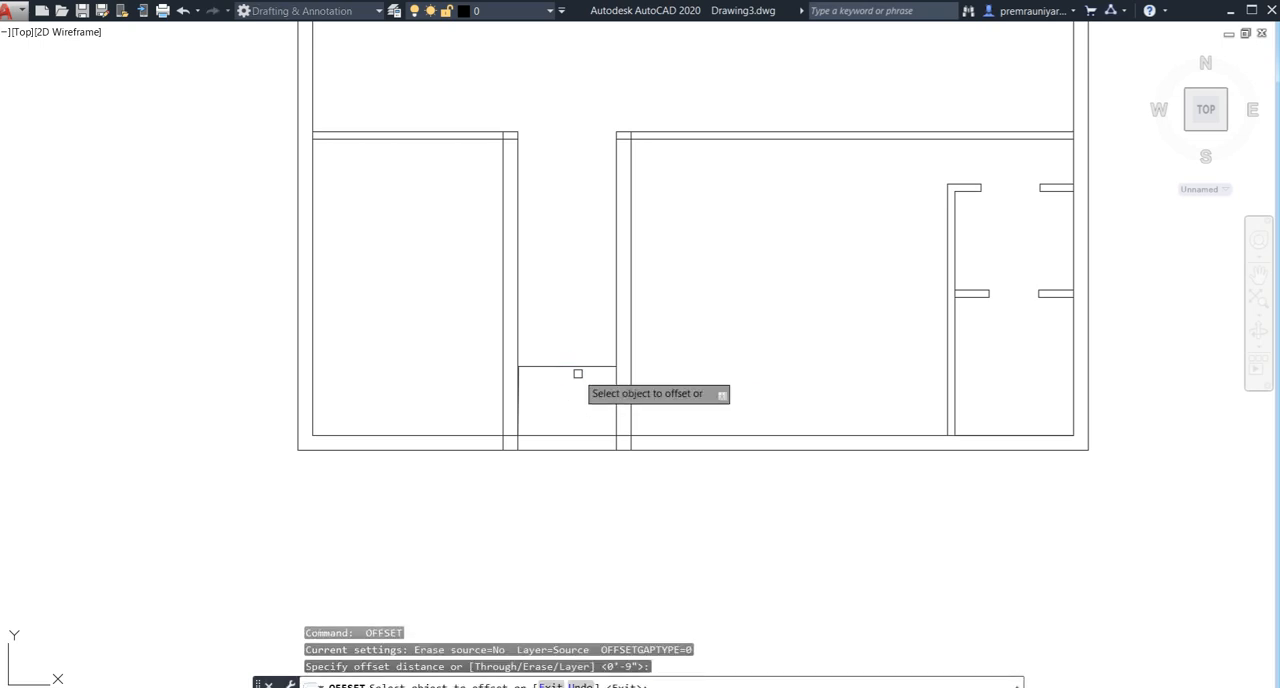
left_click(575, 367)
left_click(578, 358)
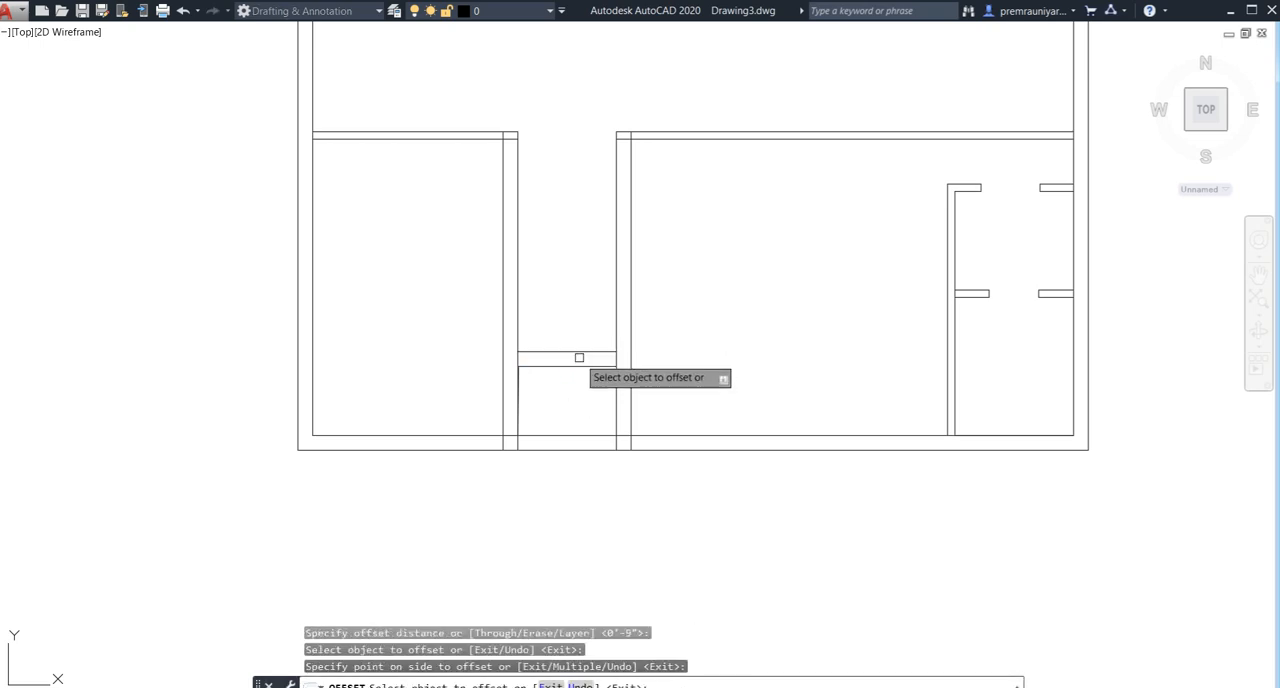
key("Escape")
- Trim both lines of the bottom exterior wall between the two corridor walls
scroll(575, 404, "down", 3)
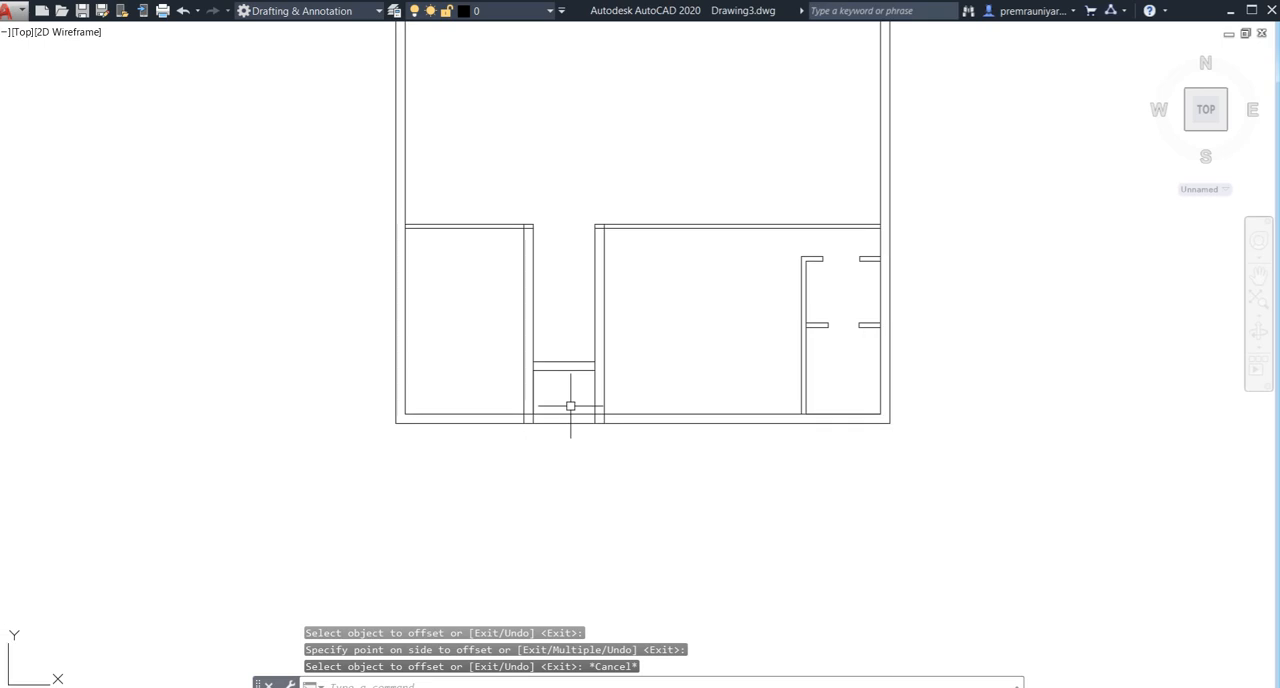
type("tr")
key("Return")
key("Return")
left_click(571, 406)
left_click(559, 505)
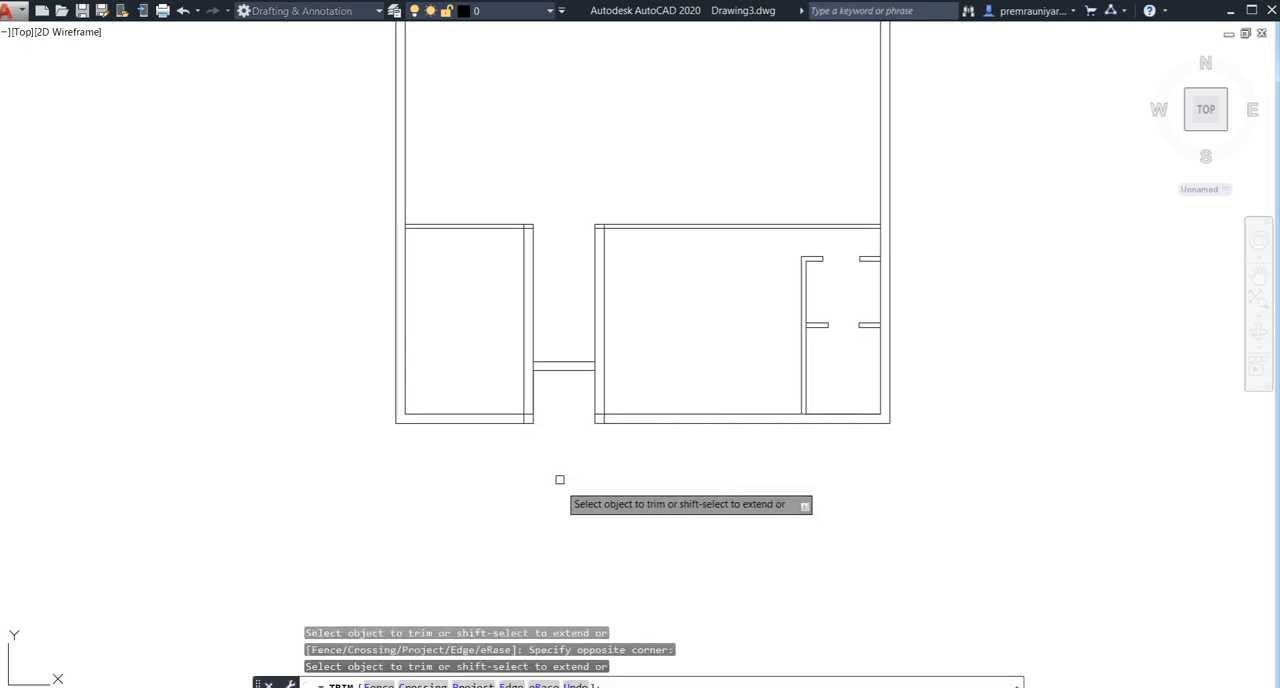
- Trim the overlapping lines where the corridor walls meet the bottom exterior wall, on both sides of the recess
scroll(535, 434, "up", 4)
left_click(514, 403)
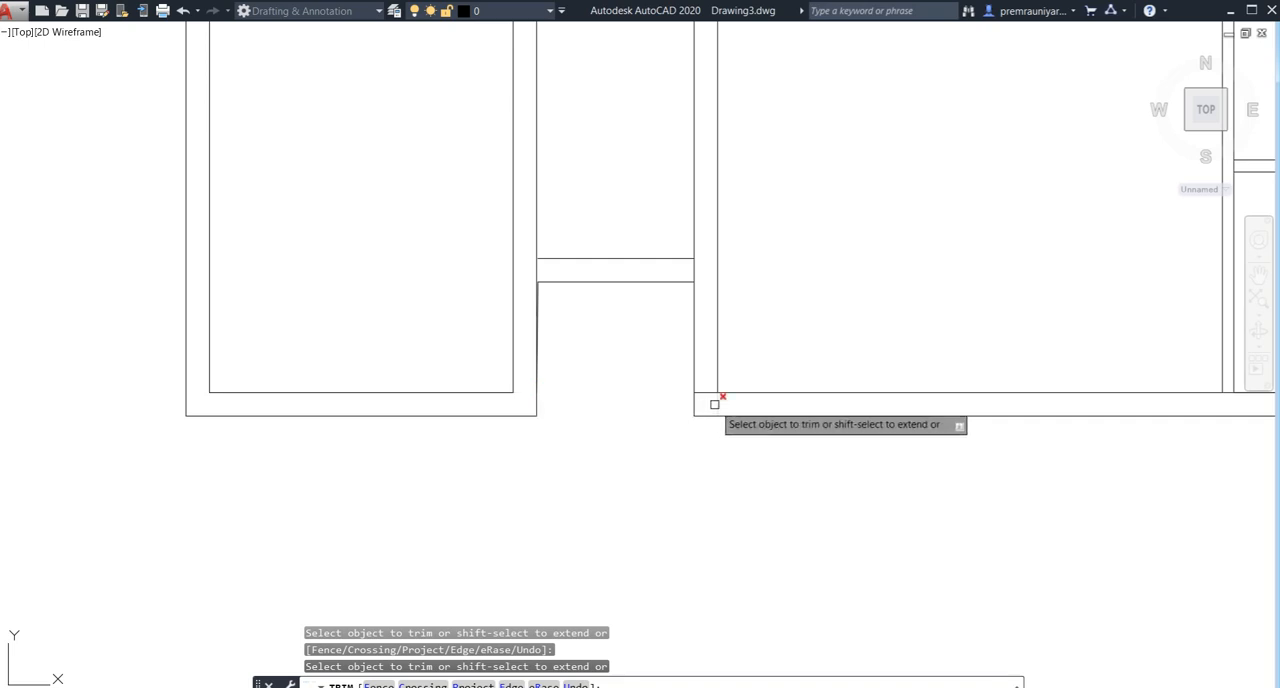
key("Escape")
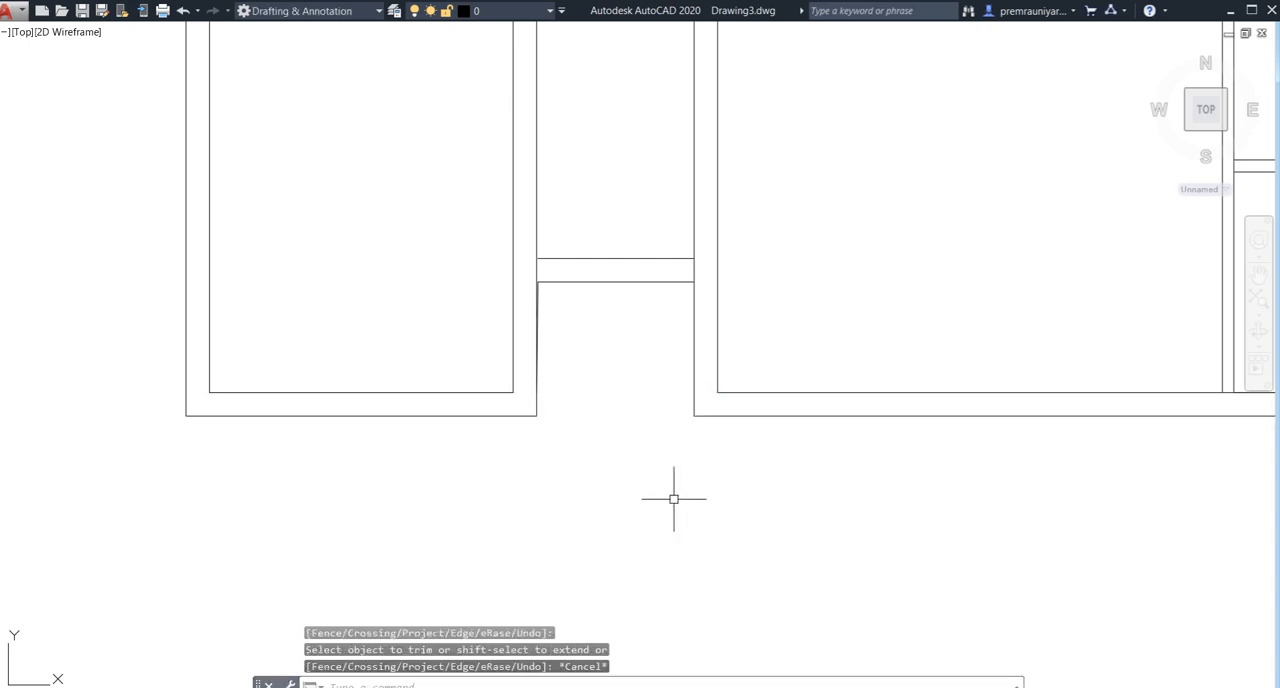
- Draw a short line across the left corridor wall's thickness, level with the lower line of the bottom-left room's top wall
scroll(674, 498, "down", 4)
scroll(531, 489, "down", 5)
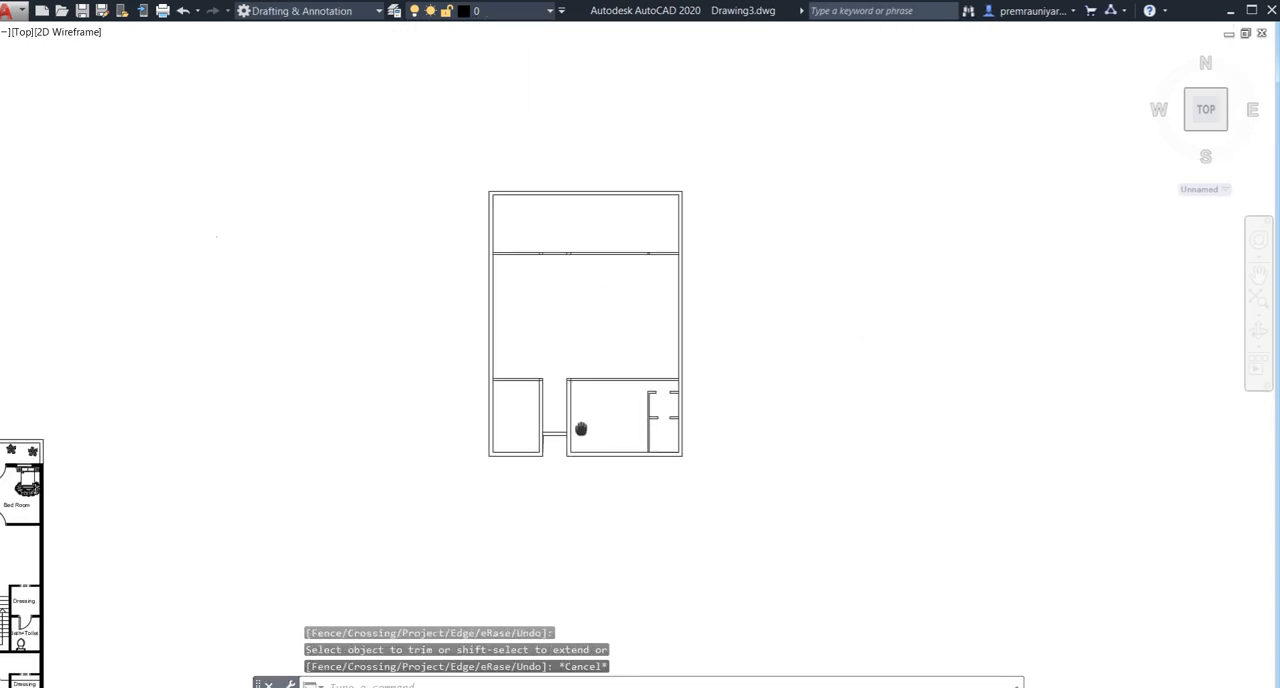
middle_click_drag(580, 429, 476, 427)
scroll(476, 427, "up", 6)
scroll(423, 337, "up", 2)
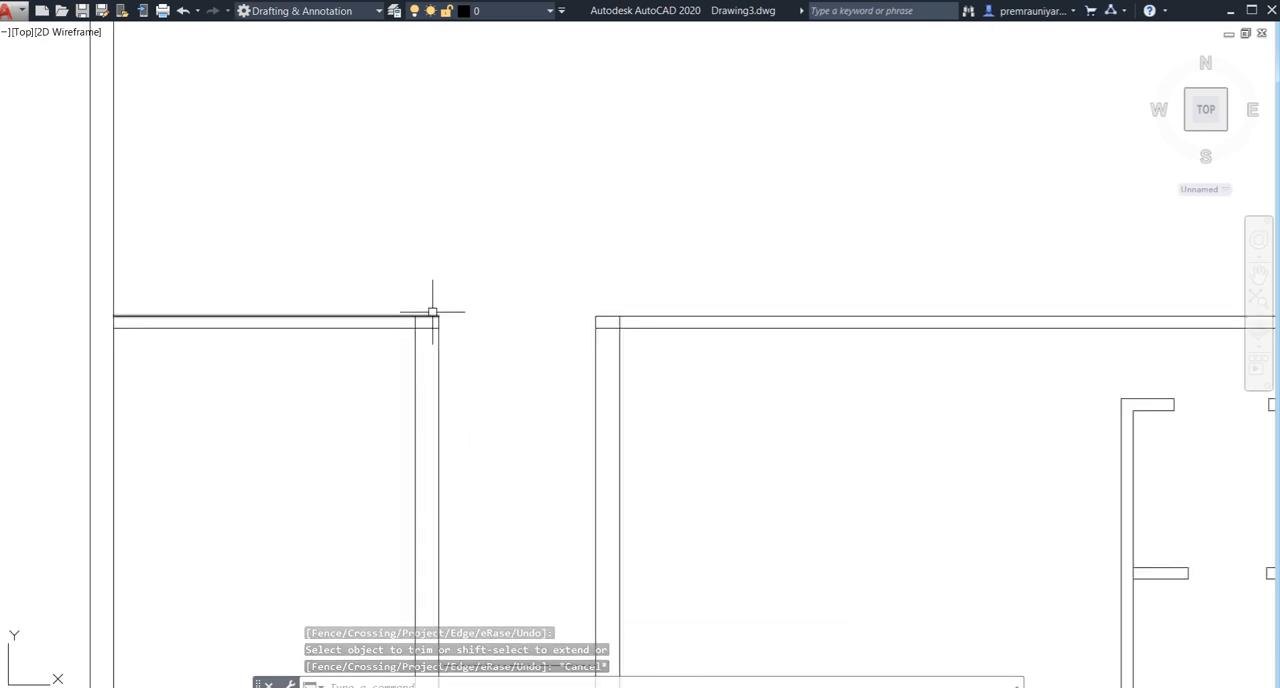
scroll(516, 371, "down", 3)
middle_click_drag(514, 374, 472, 303)
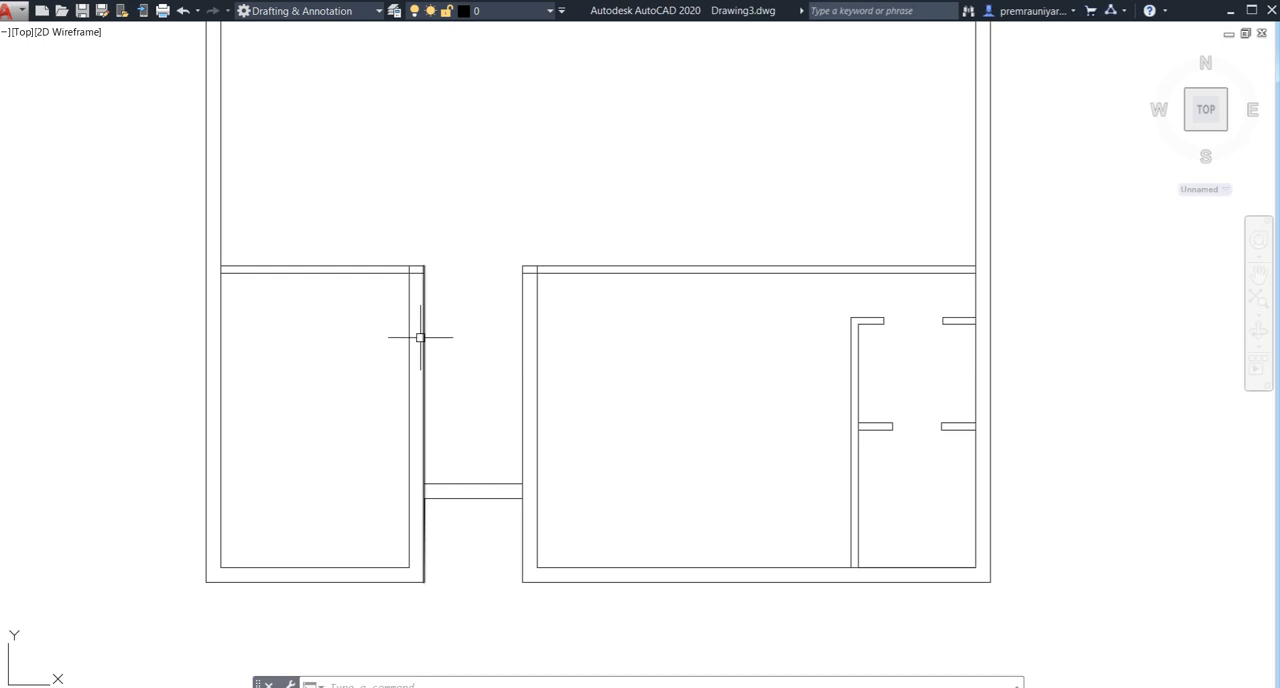
middle_click_drag(420, 337, 423, 353)
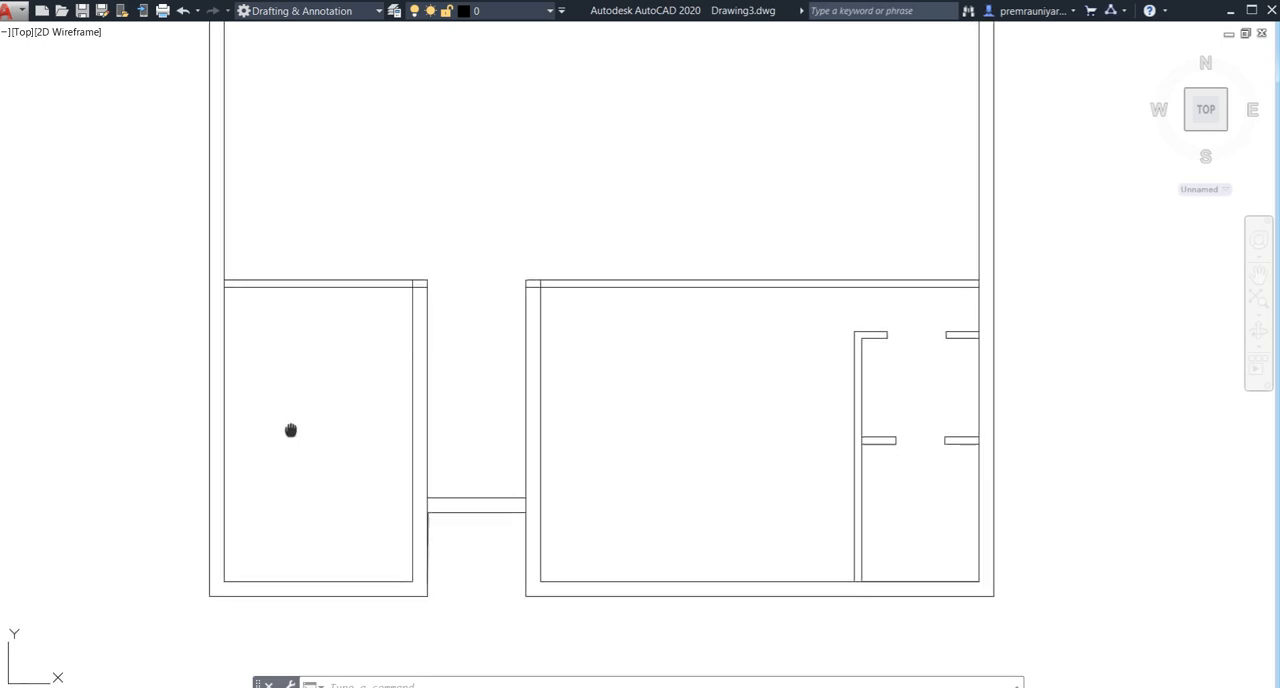
middle_click_drag(288, 431, 285, 396)
middle_click_drag(349, 358, 345, 411)
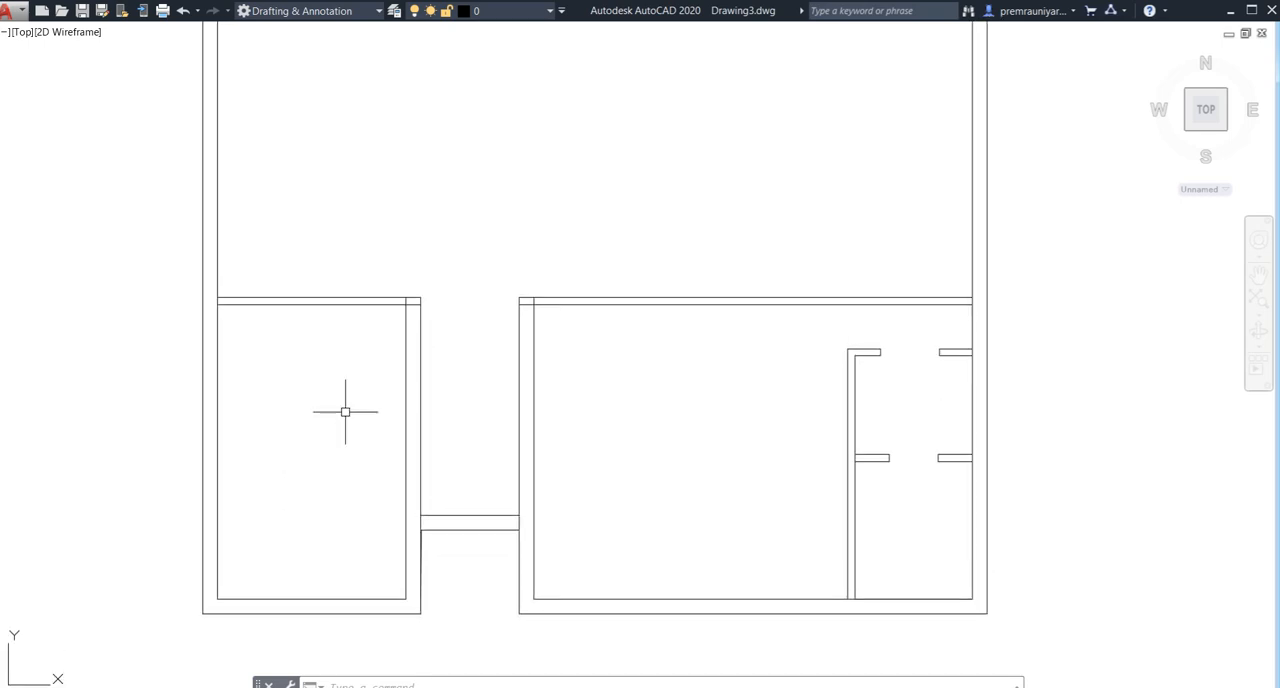
key("Return")
scroll(414, 320, "up", 4)
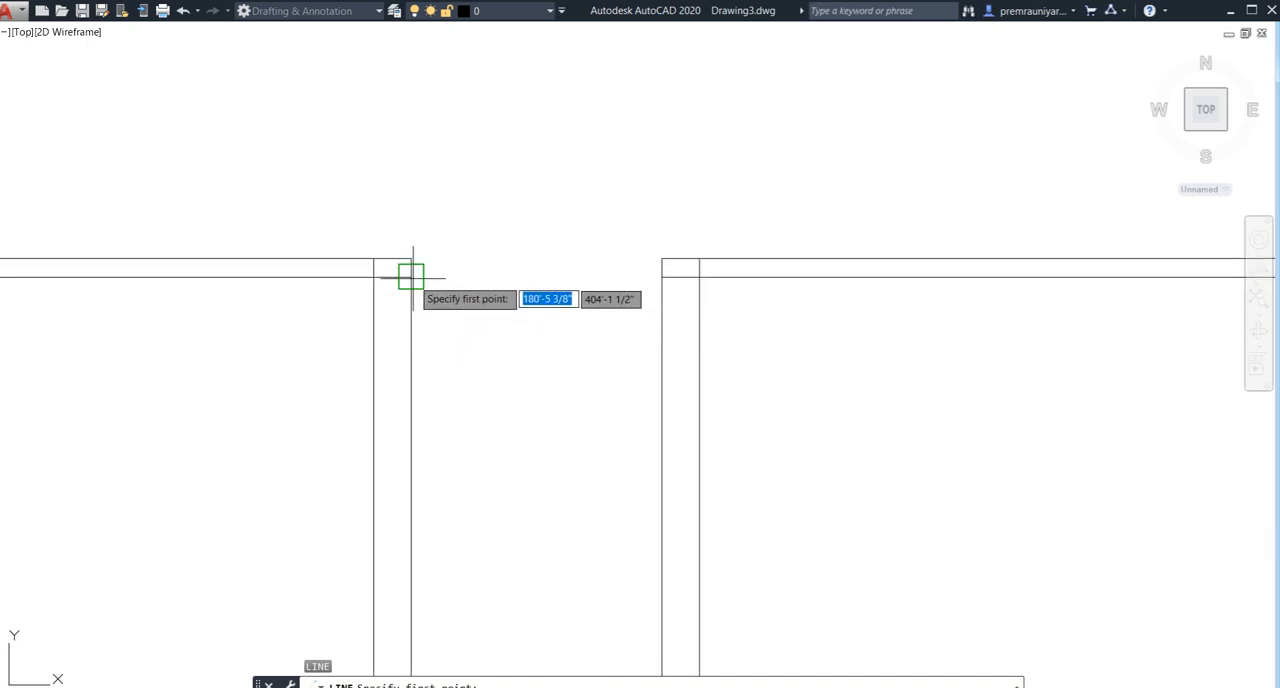
left_click(412, 275)
left_click(371, 277)
key("Return")
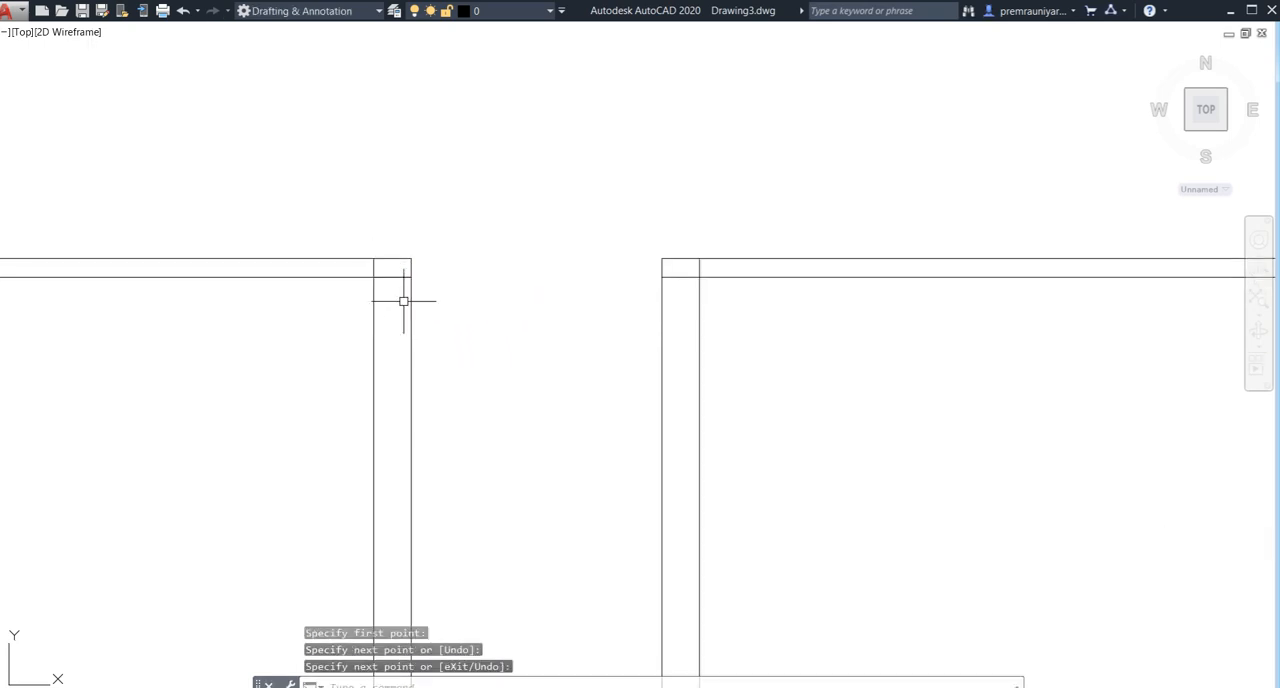
- Offset the short line across the left corridor wall 4' downward to mark a door opening
type("o")
key("Return")
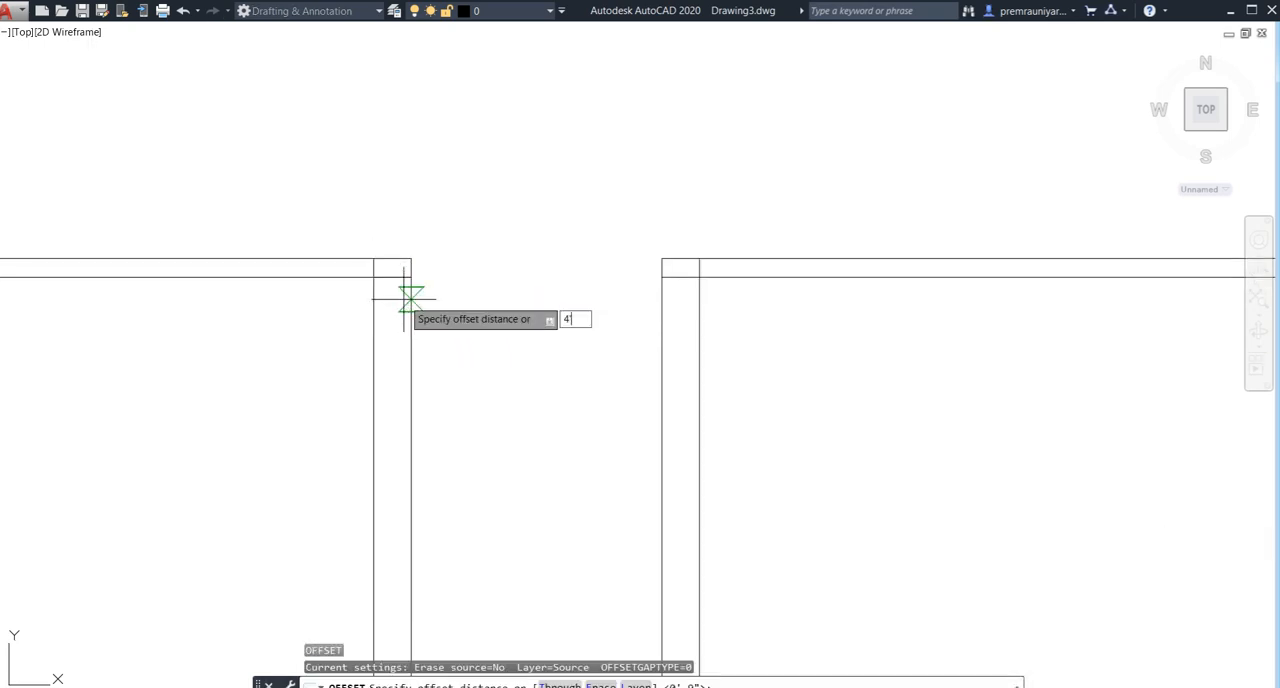
type("4'")
key("Return")
left_click(400, 277)
left_click(414, 490)
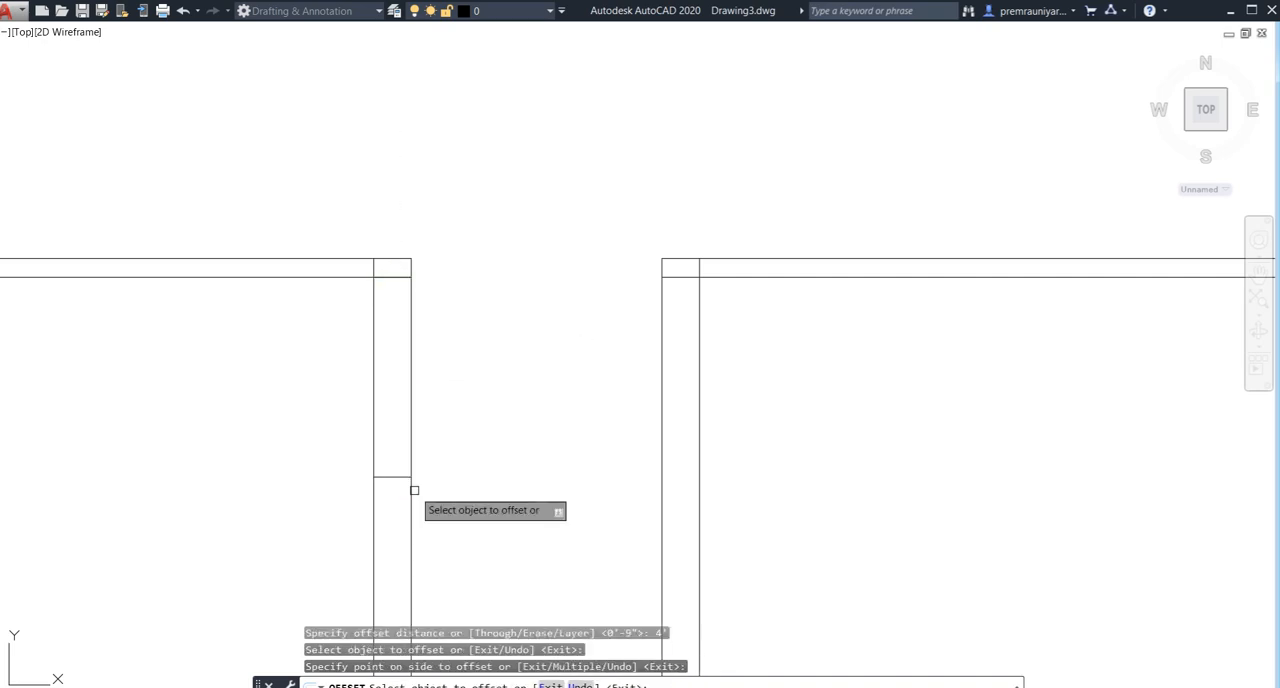
key("Escape")
- Trim both left corridor wall lines within the marked door opening and delete the leftover vertical segment in the top wall
key("Return")
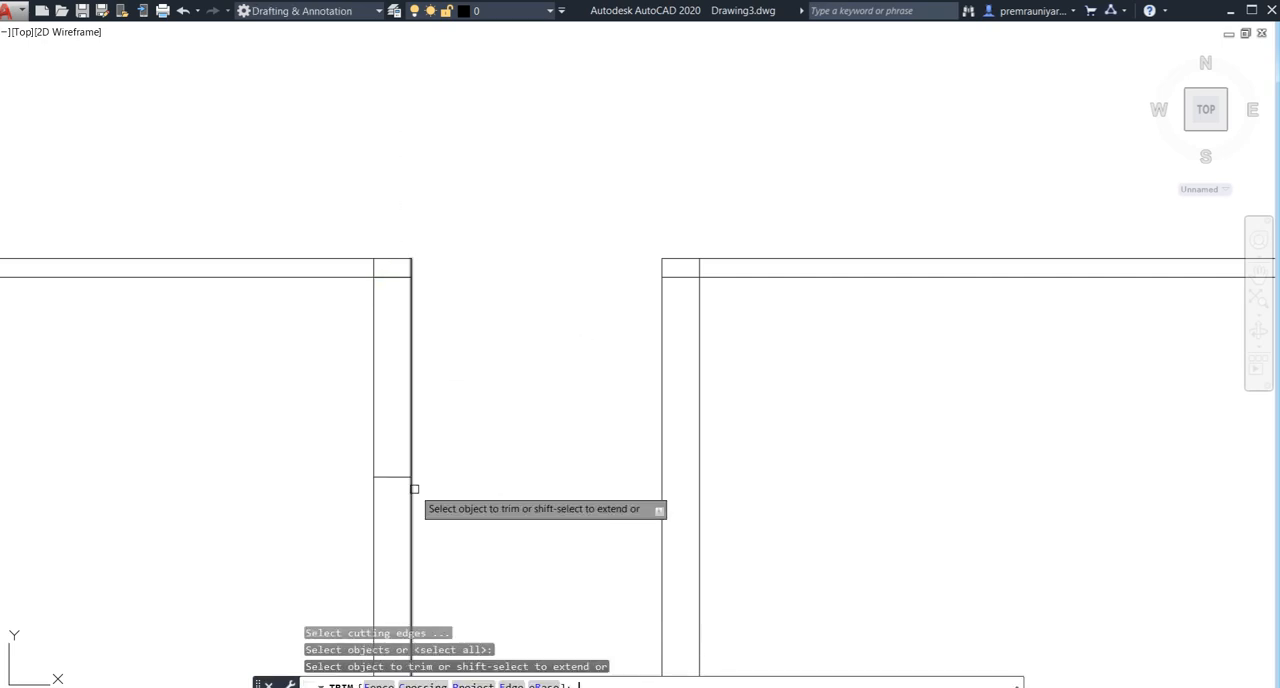
left_click(446, 392)
left_click(246, 417)
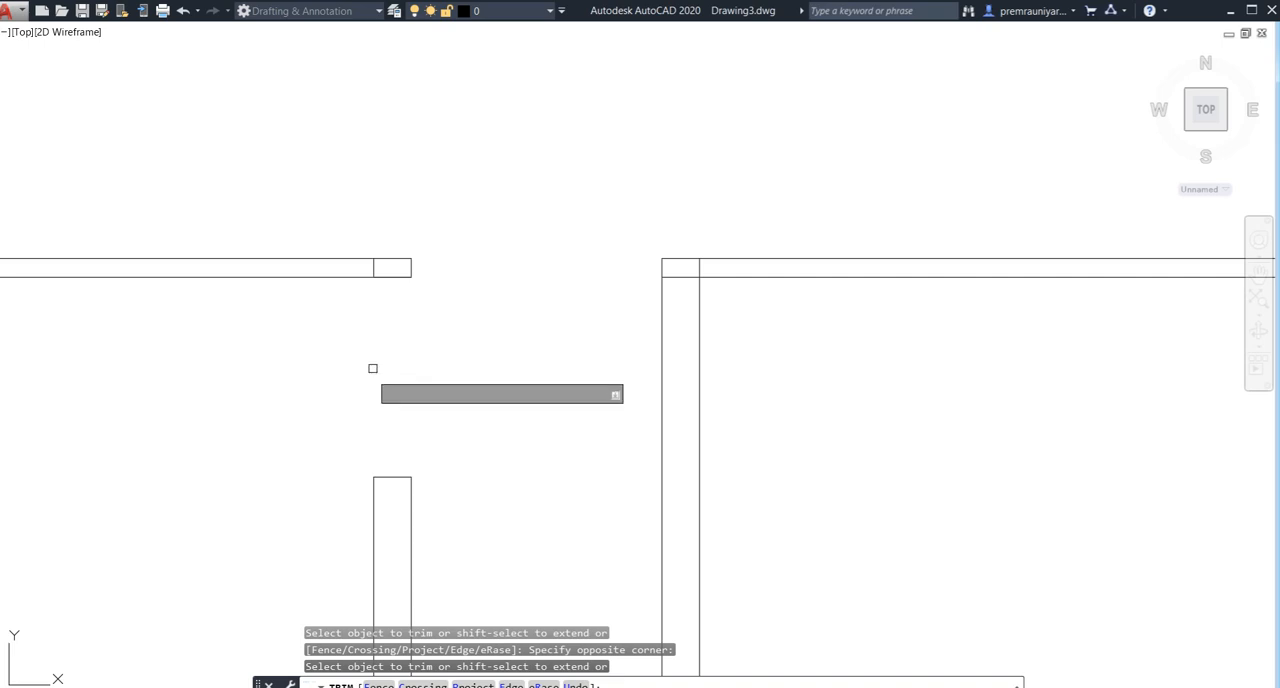
key("Escape")
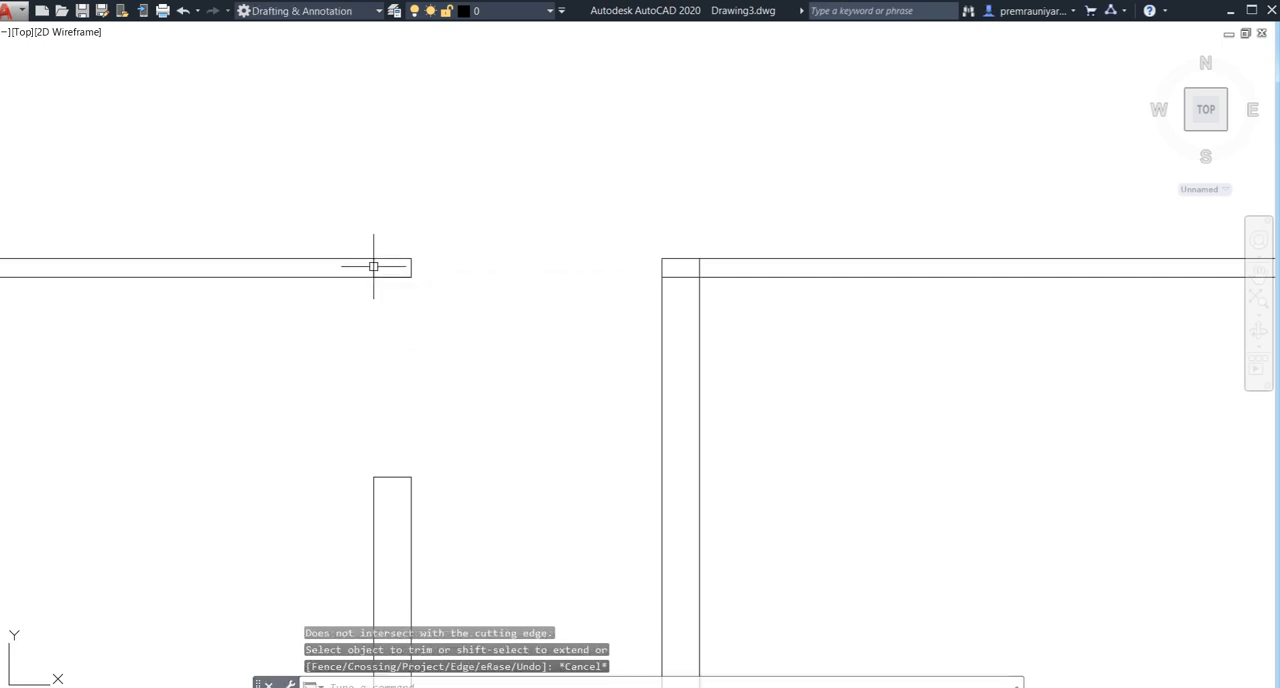
left_click(373, 267)
key("Delete")
- Trim the overlapping lines at the corner where the right corridor wall meets the bottom-right room's top wall
scroll(428, 363, "down", 6)
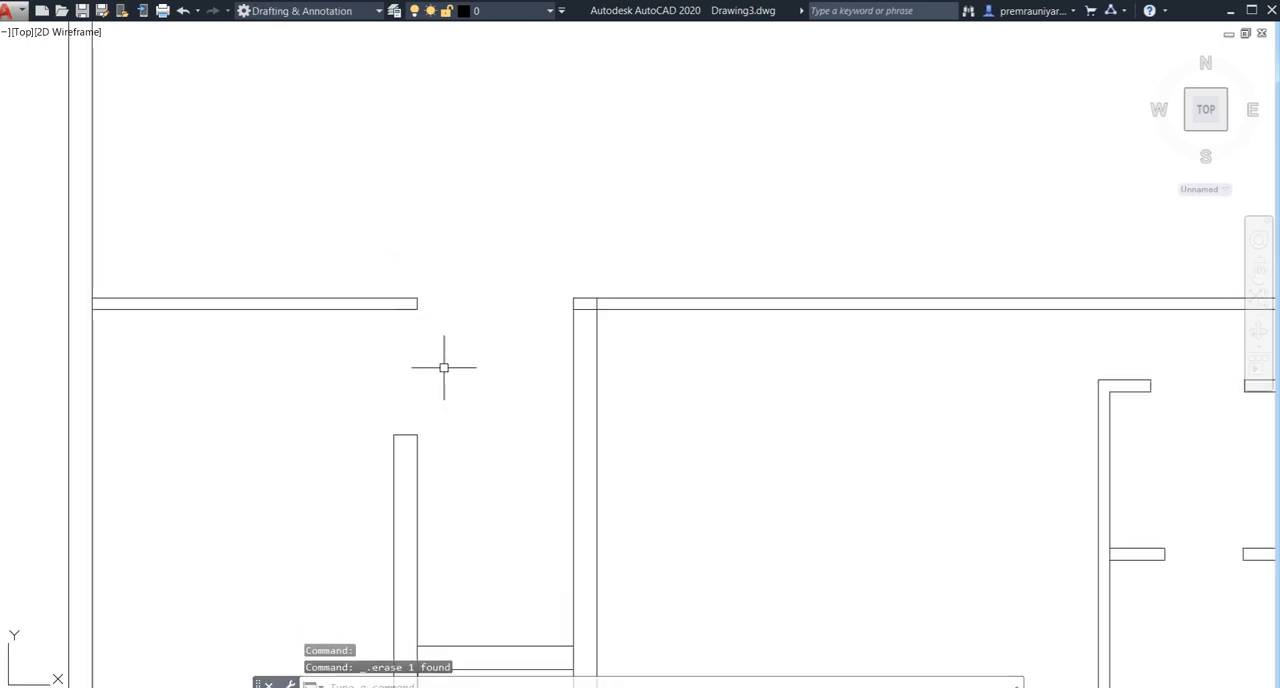
scroll(417, 377, "up", 4)
scroll(410, 375, "down", 2)
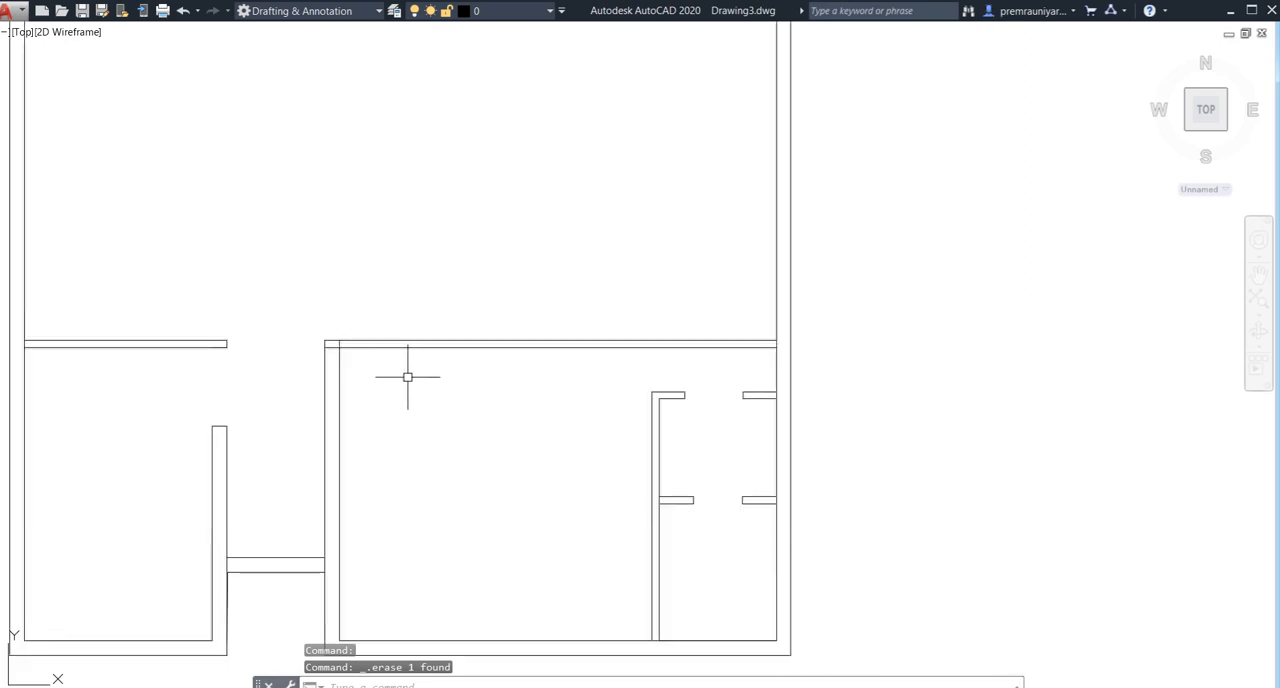
scroll(350, 360, "up", 5)
type("tr")
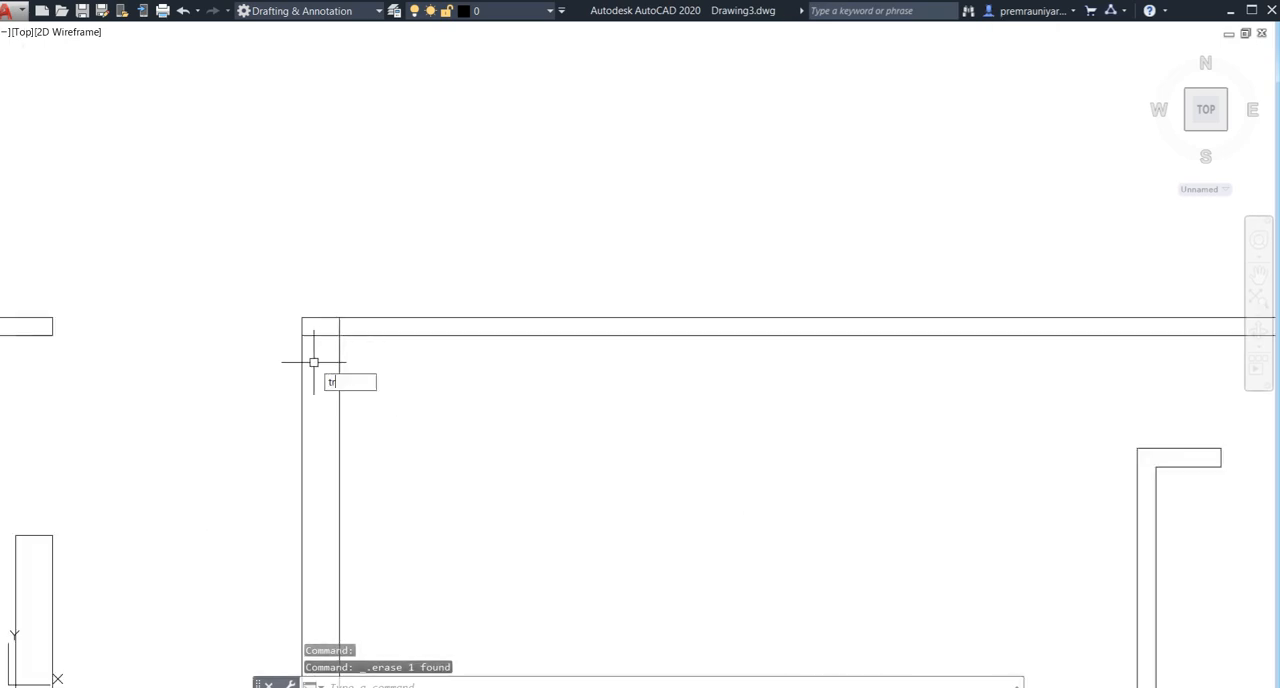
key("Return")
key("Return")
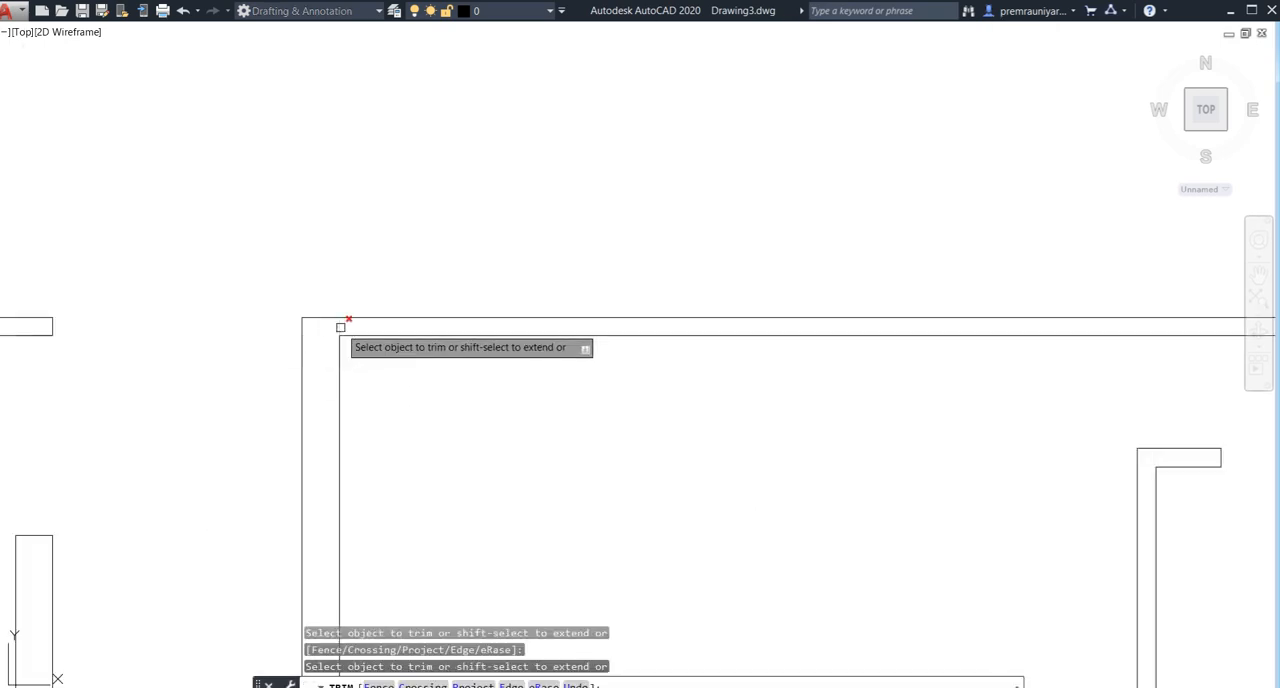
left_click(340, 326)
key("Escape")
- Offset the right exterior wall's inner line 6' inward to lay out a new vertical wall
scroll(410, 375, "down", 5)
scroll(460, 395, "up", 1)
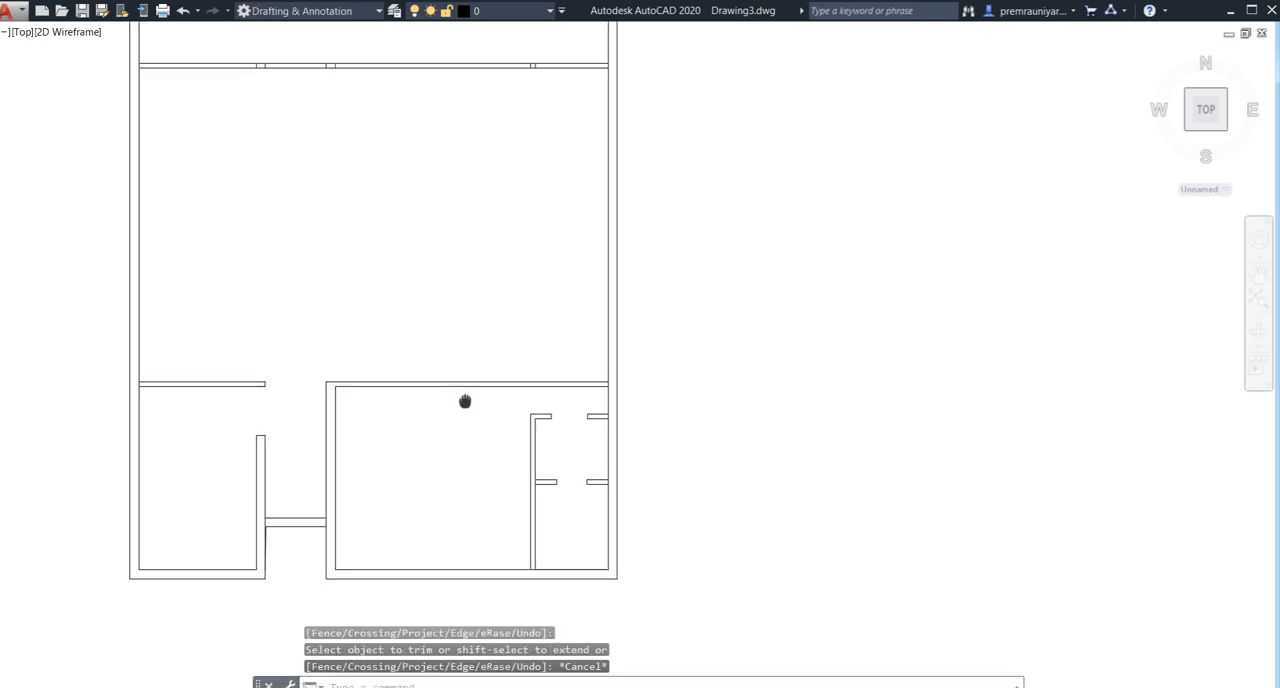
middle_click_drag(491, 343, 493, 379)
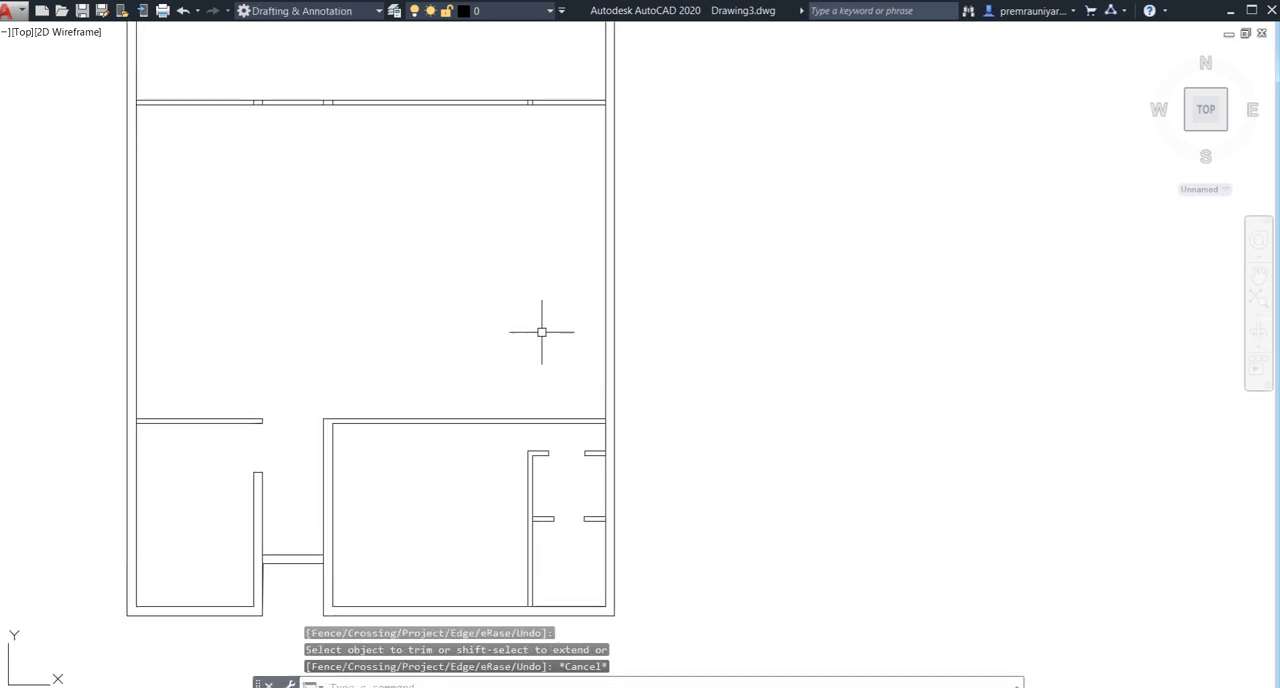
middle_click_drag(541, 332, 555, 372)
type("o")
key("Return")
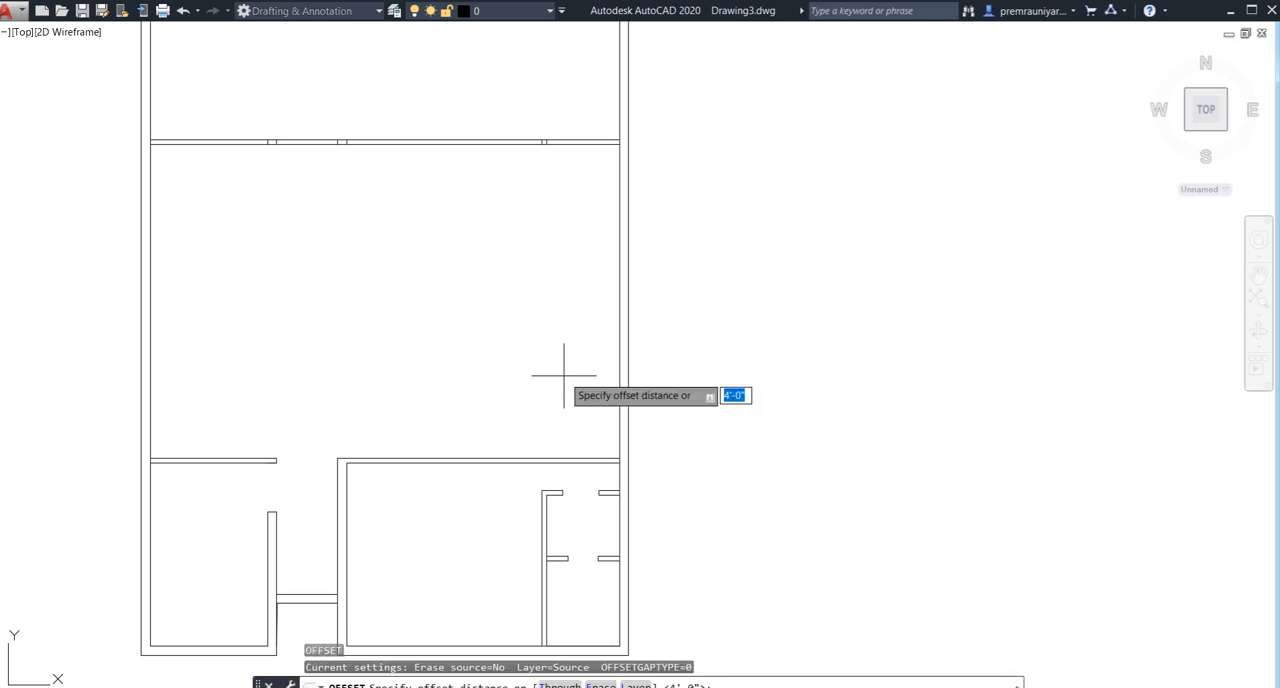
type("6'")
key("Return")
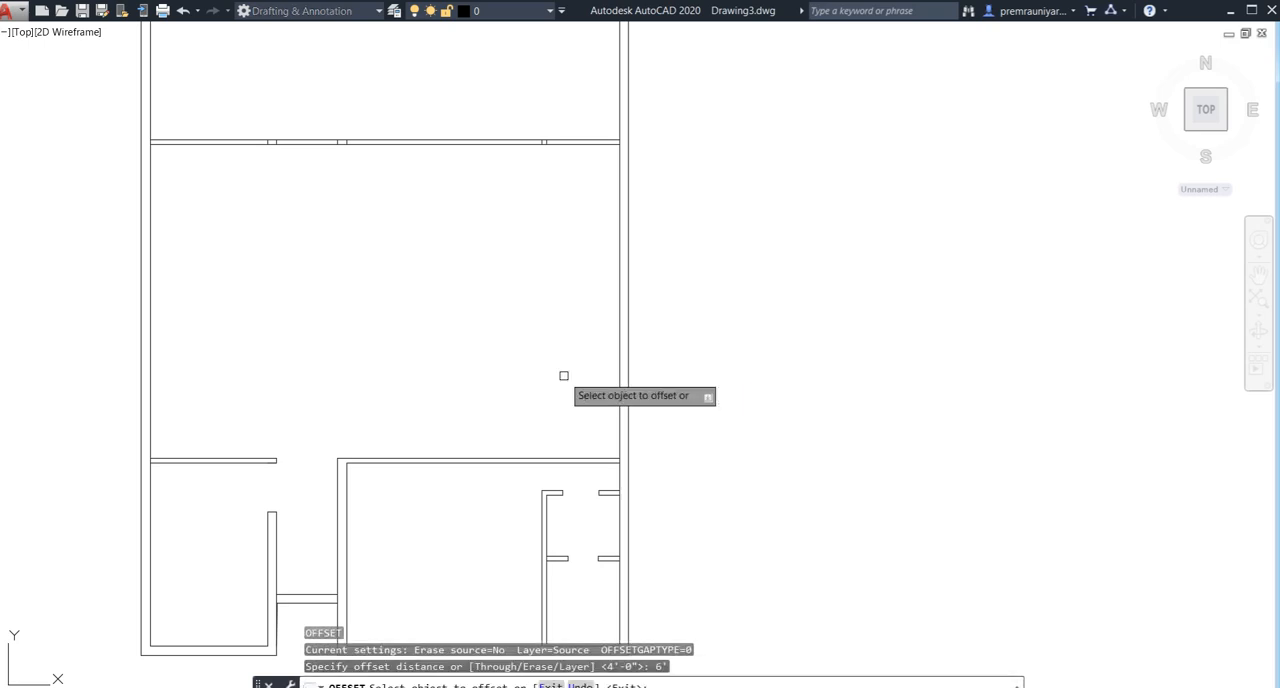
left_click(620, 375)
left_click(543, 395)
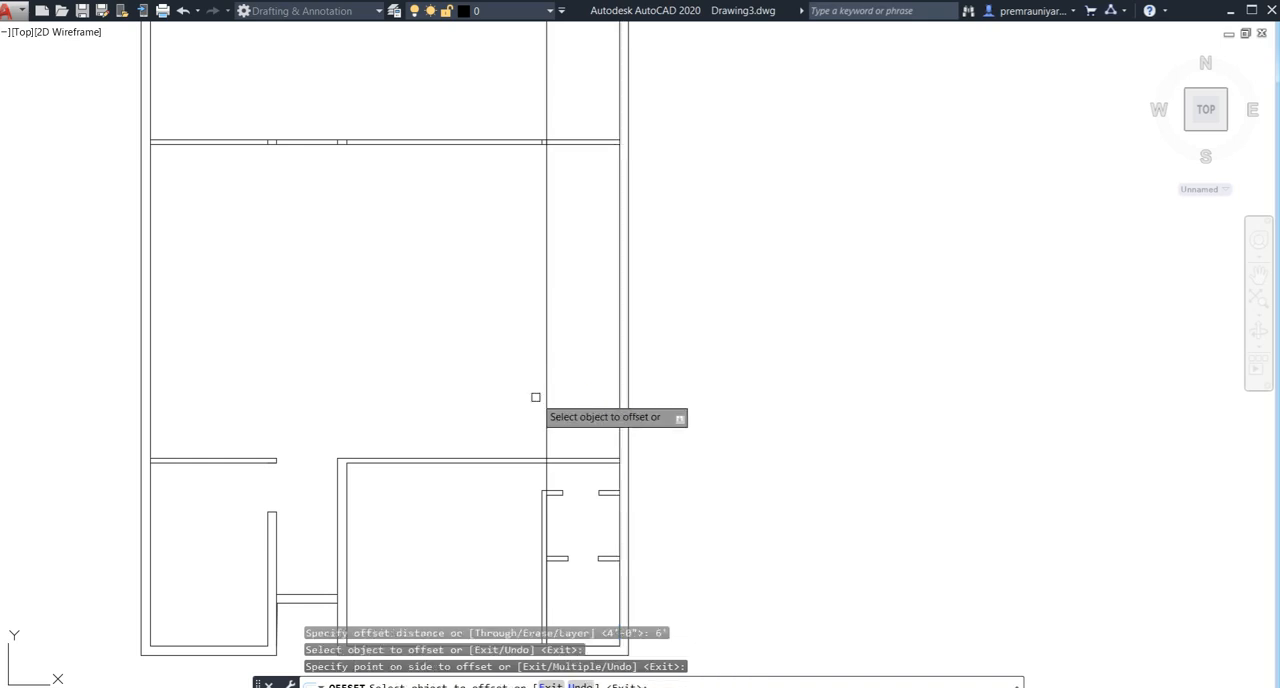
- Offset the new vertical line 4.5" to the left to give the wall its thickness
left_click(546, 397)
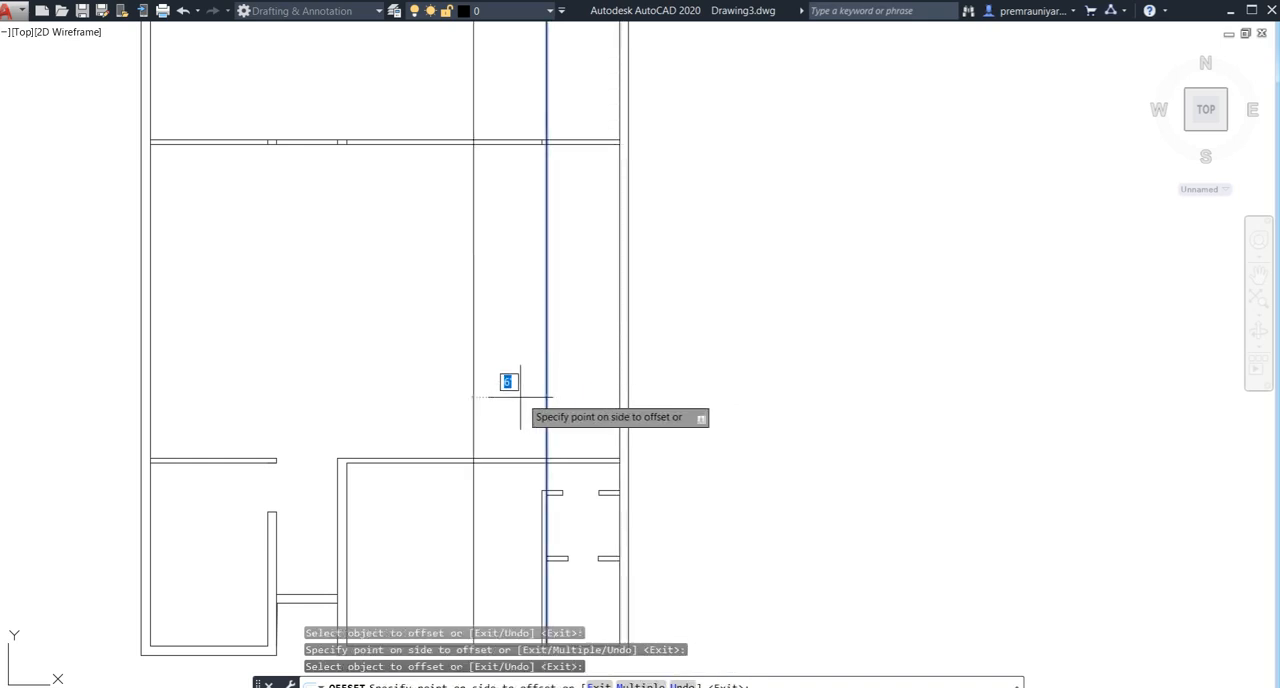
type("4.5")
key("Return")
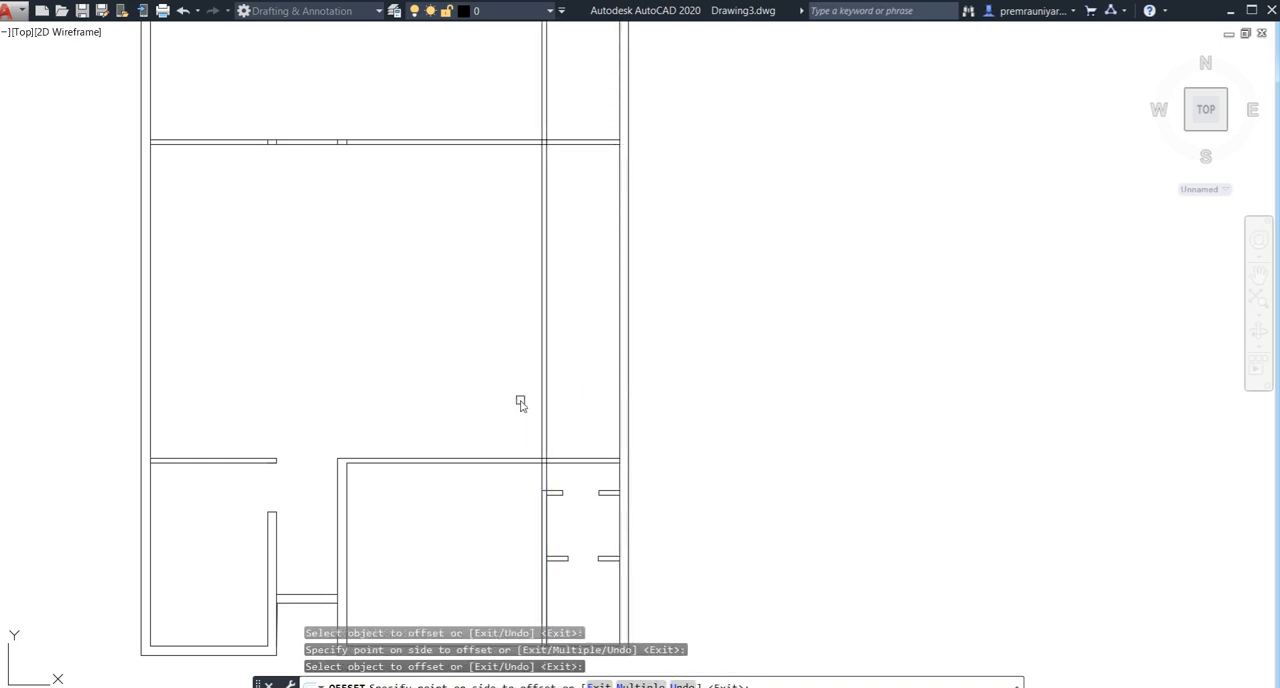
- Offset the upper line of the bottom-right room's top wall
left_click(563, 459)
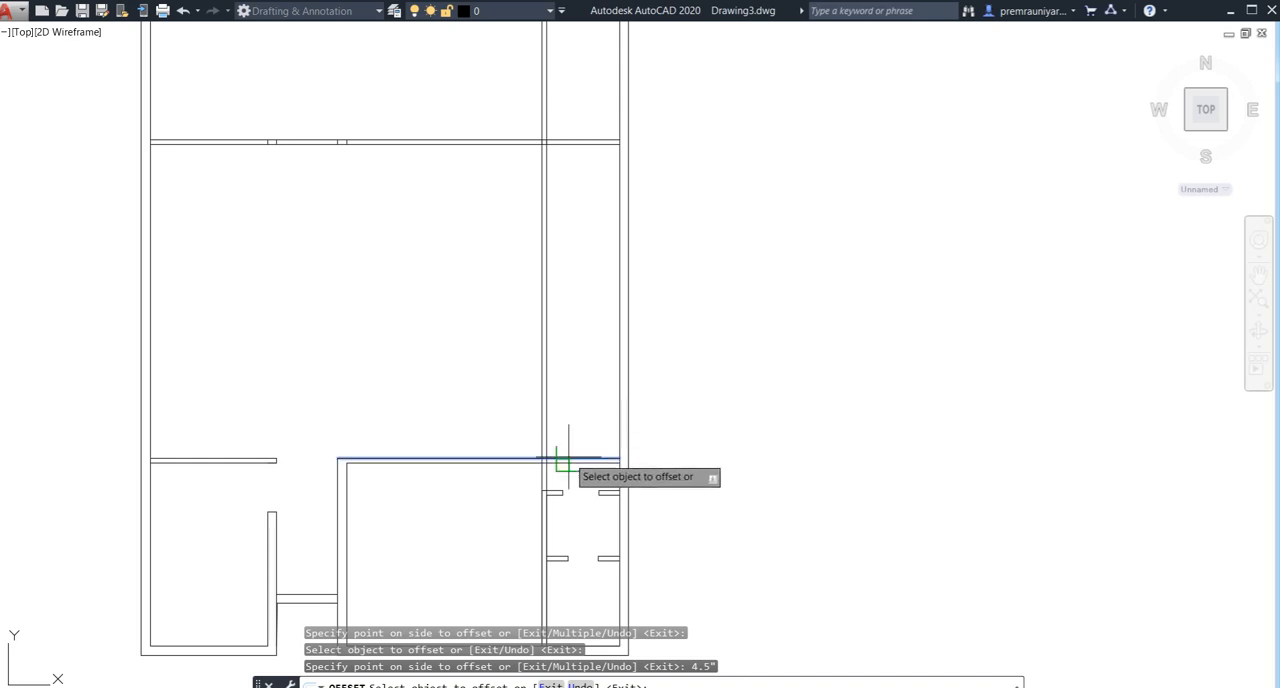
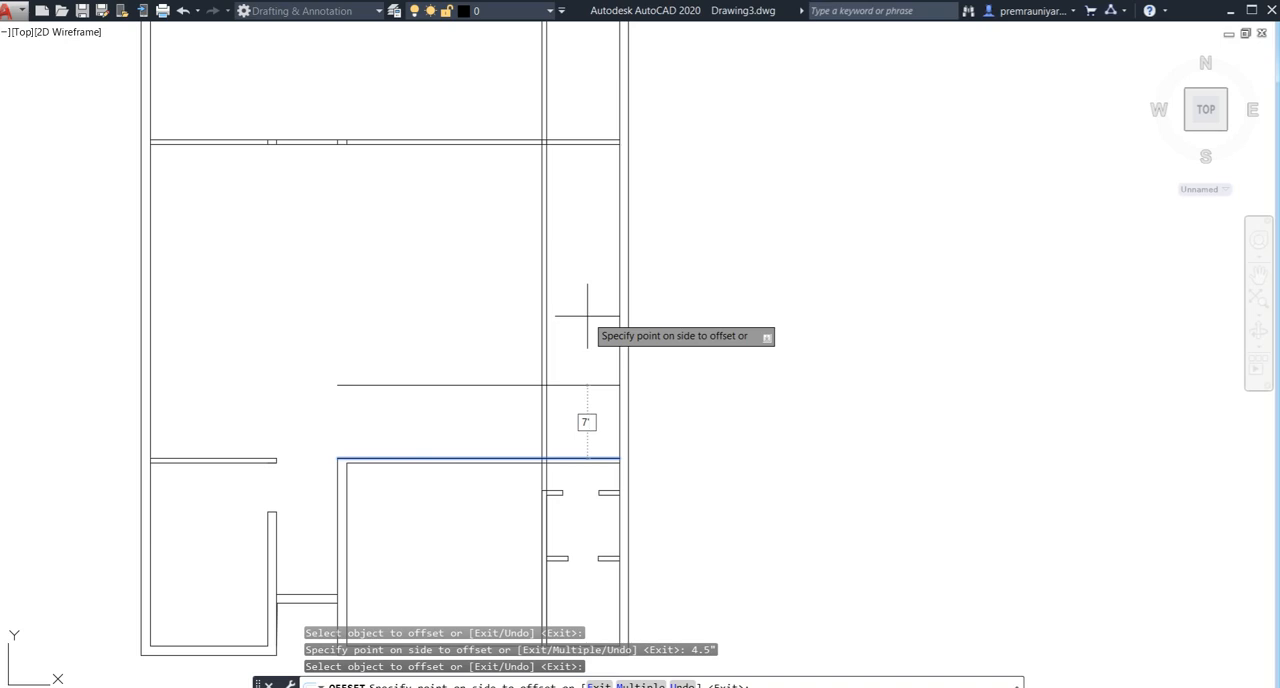
- Offset the upper line of the bottom-right room's top wall 7' upward, and offset the resulting line another 5' upward
type("7'")
key("Return")
left_click(591, 372)
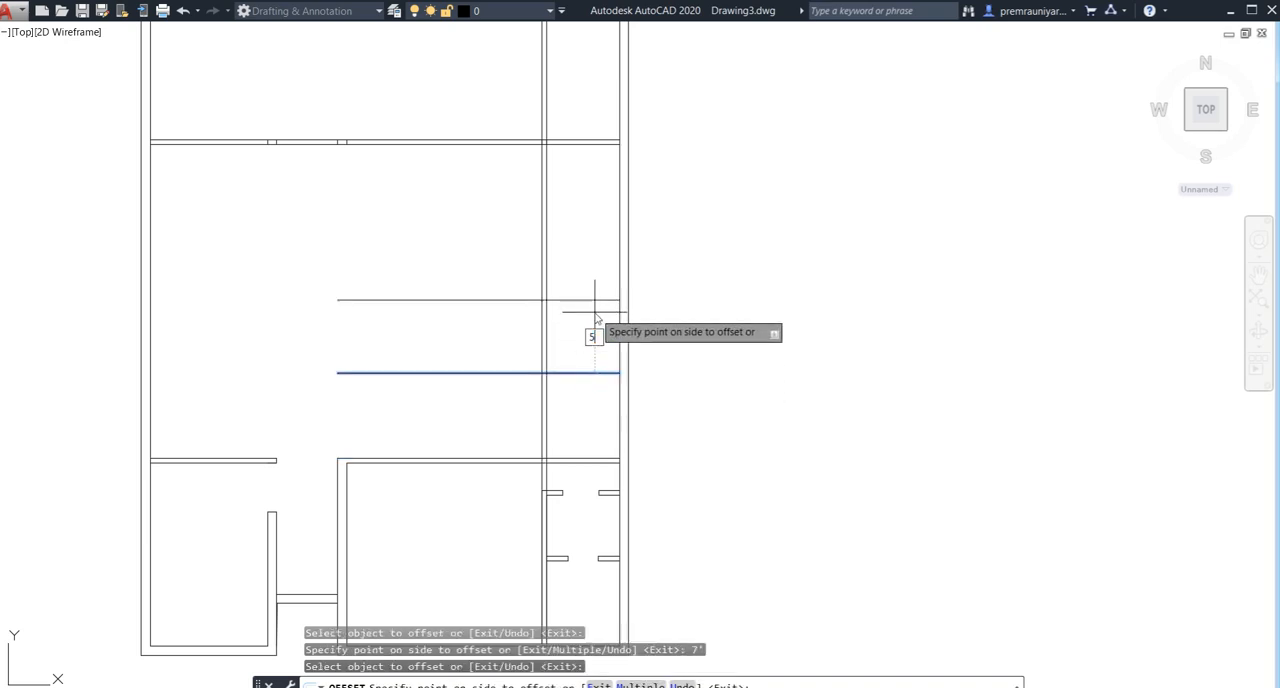
type("5'")
key("Return")
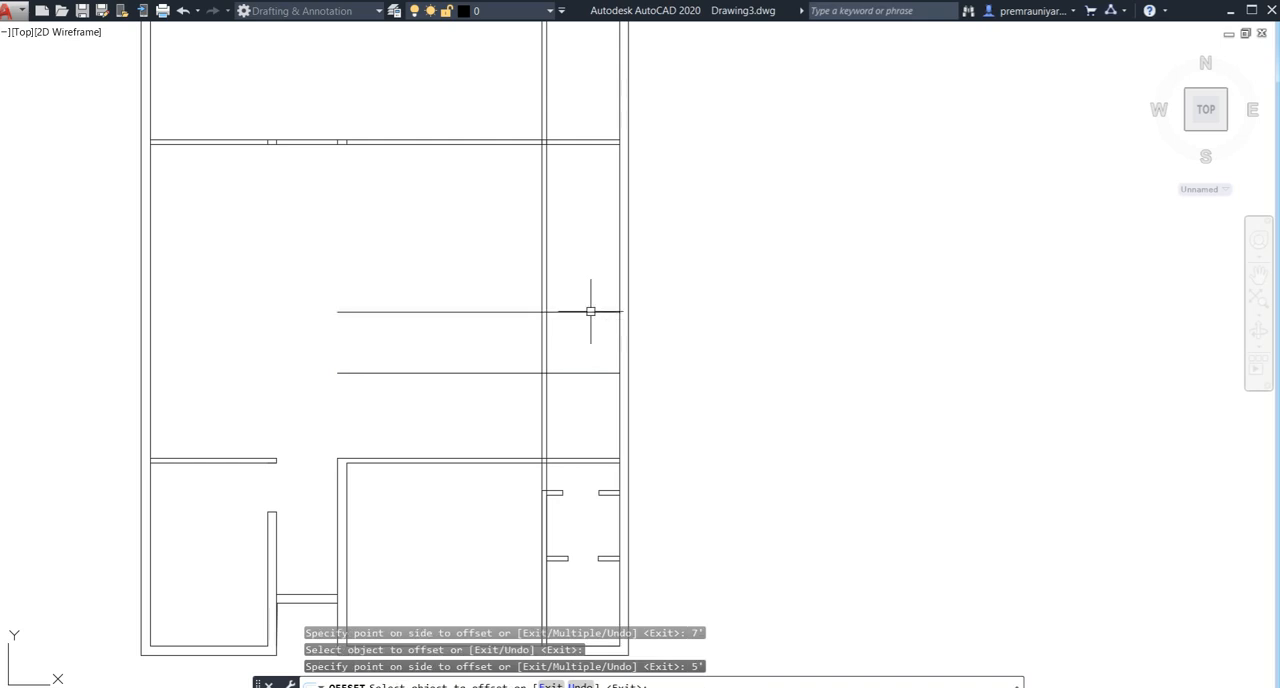
key("Escape")
type("r")
key("Escape")
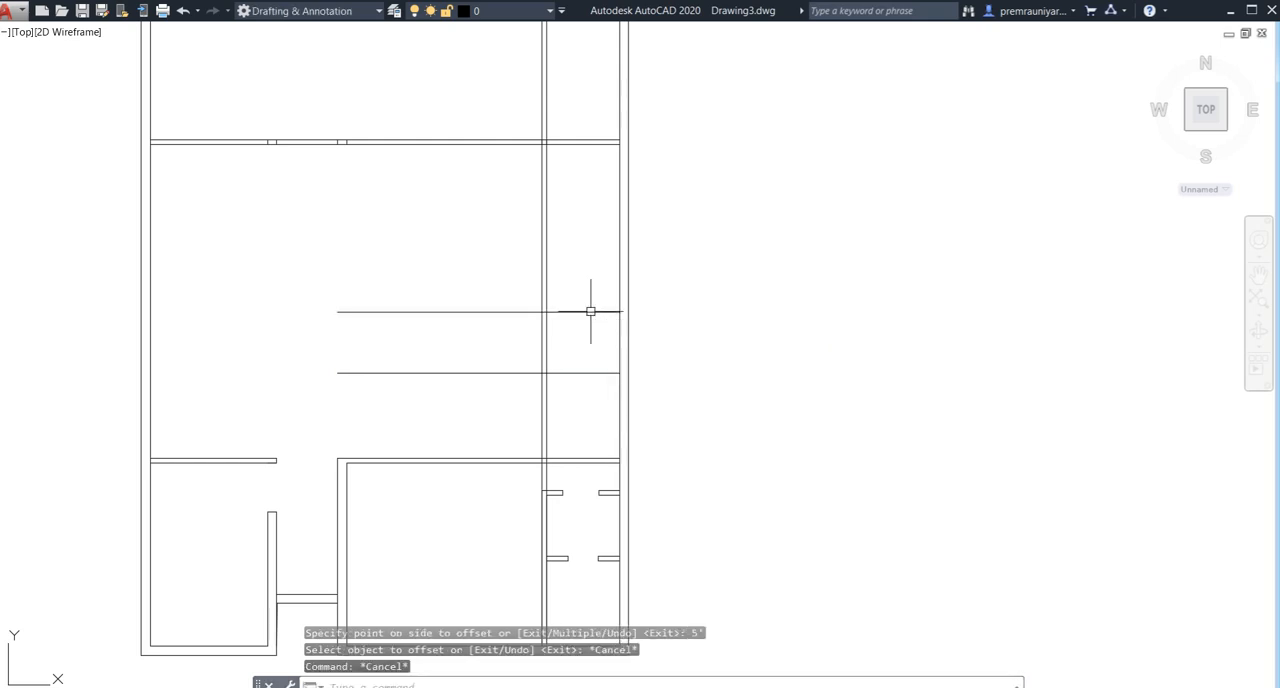
- Trim the parts of the two new horizontal lines that extend left of the right-side vertical wall
type("tr")
key("Return")
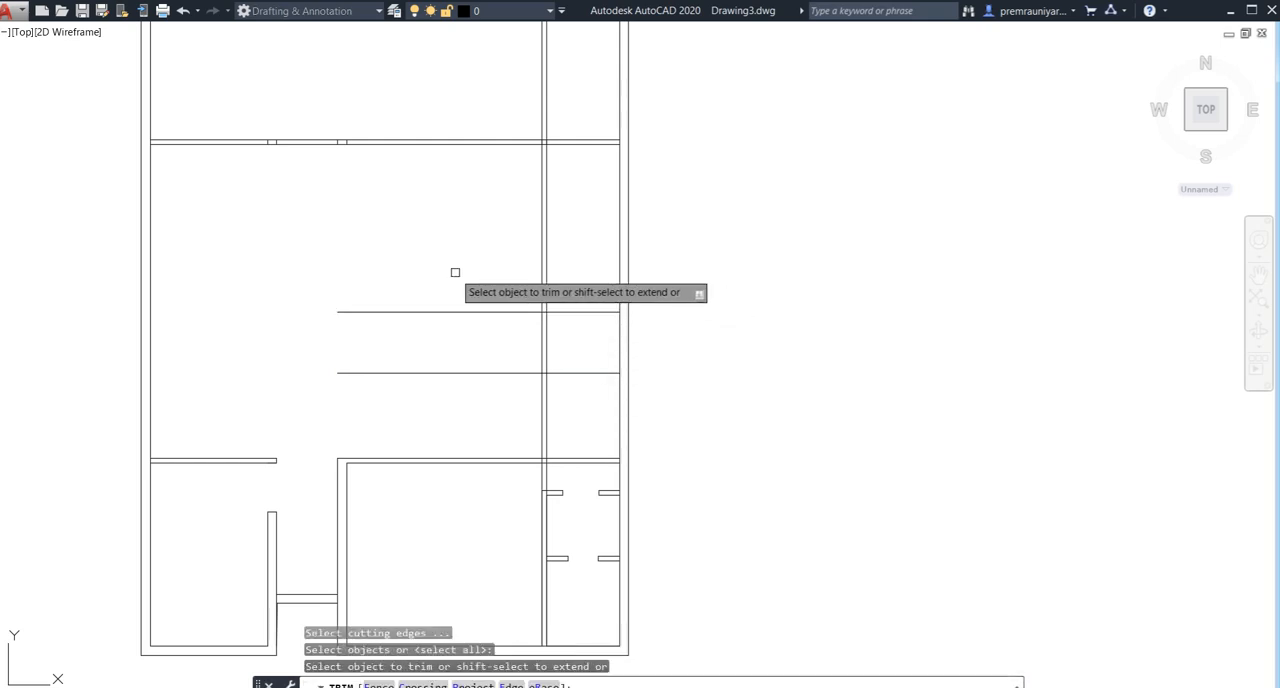
left_click(455, 272)
left_click(431, 400)
key("Escape")
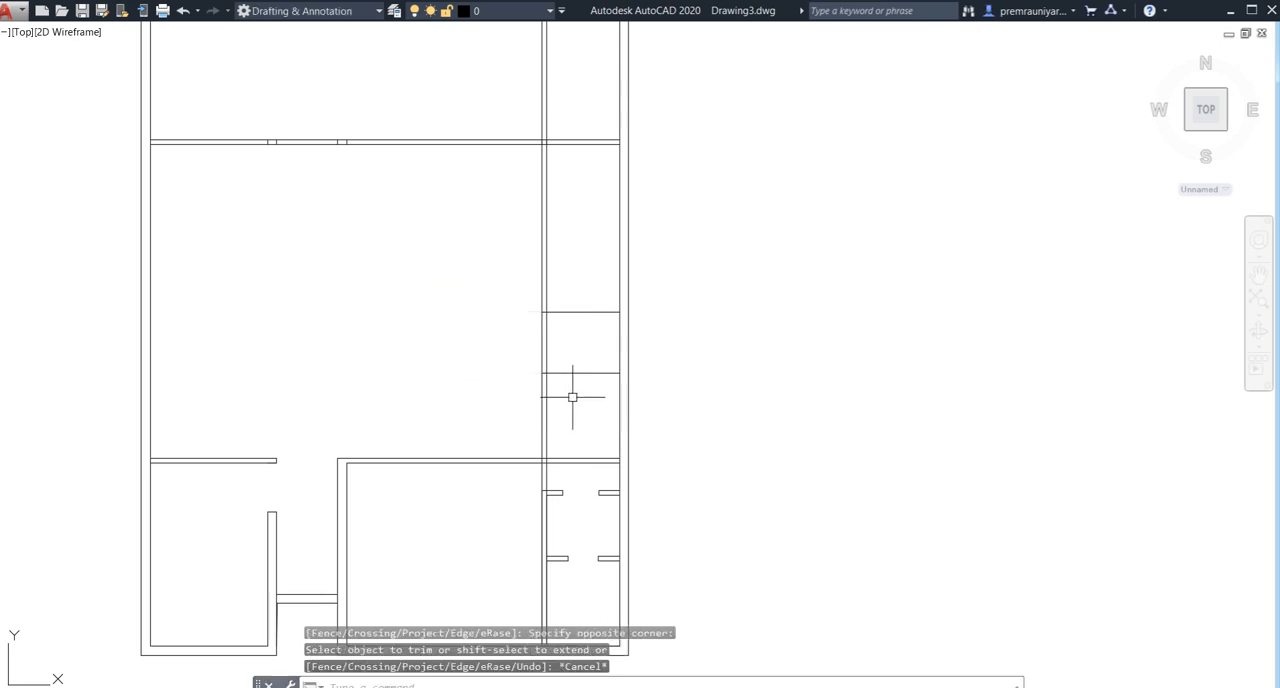
- Offset both new horizontal lines on the right side 4.5" upward to give the walls their thickness
type("o")
key("Return")
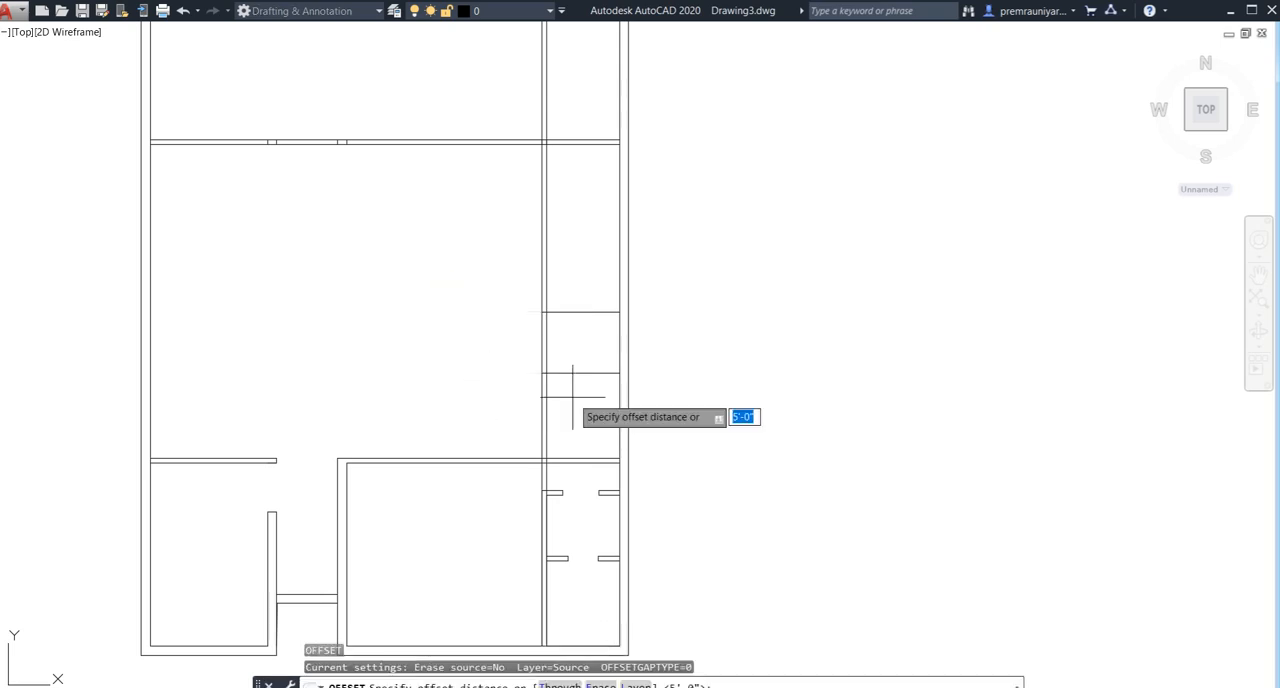
key("Return")
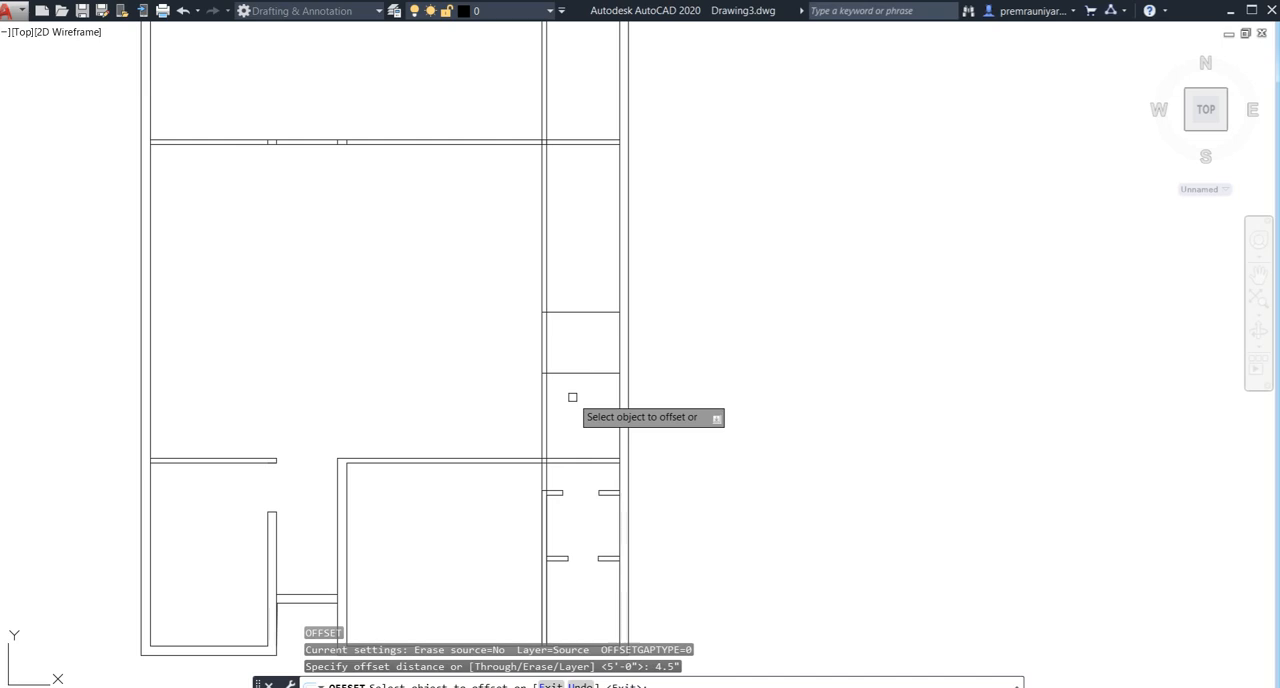
left_click(583, 373)
left_click(583, 347)
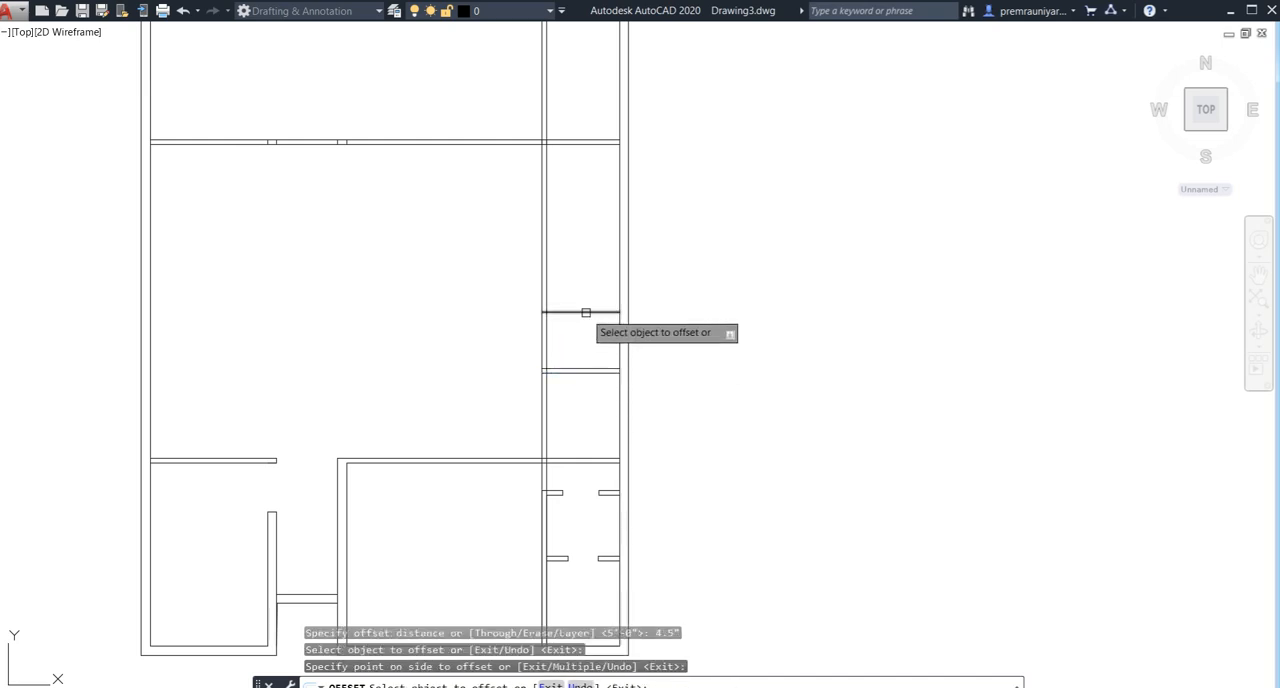
left_click(586, 312)
left_click(586, 280)
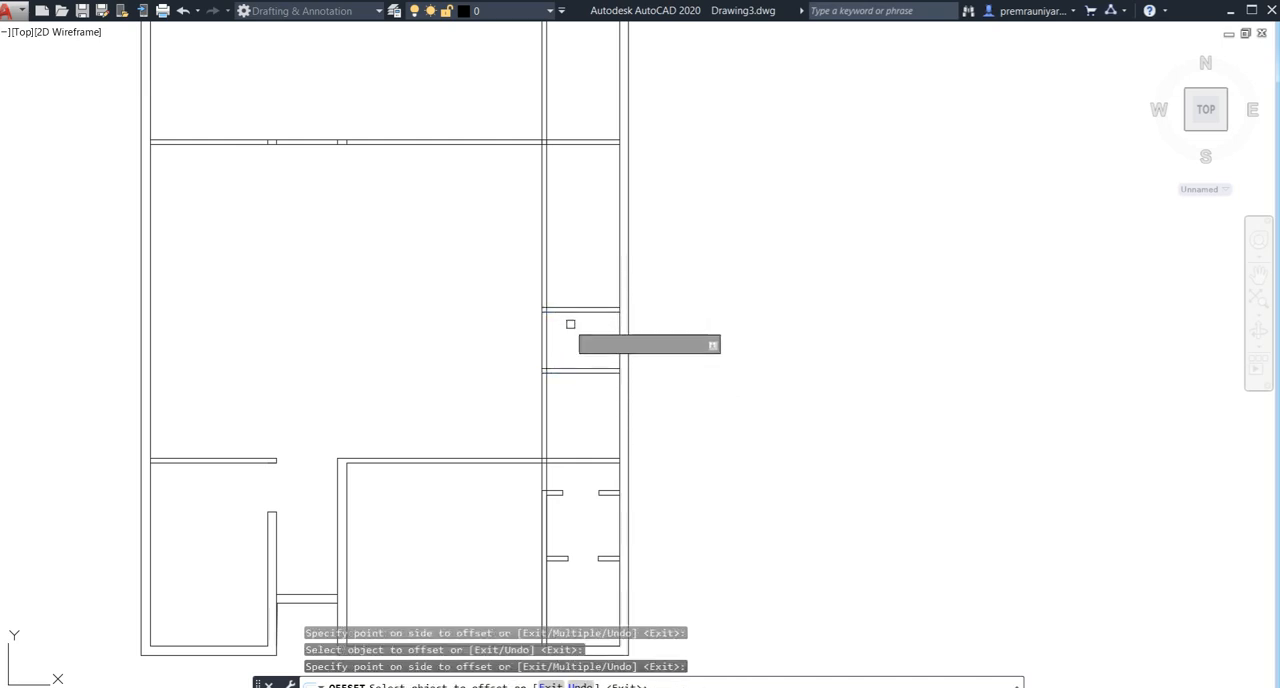
key("Escape")
- Trim the right-side vertical wall lines above the upper new horizontal wall, including the part through the top room
middle_click_drag(566, 326, 577, 312)
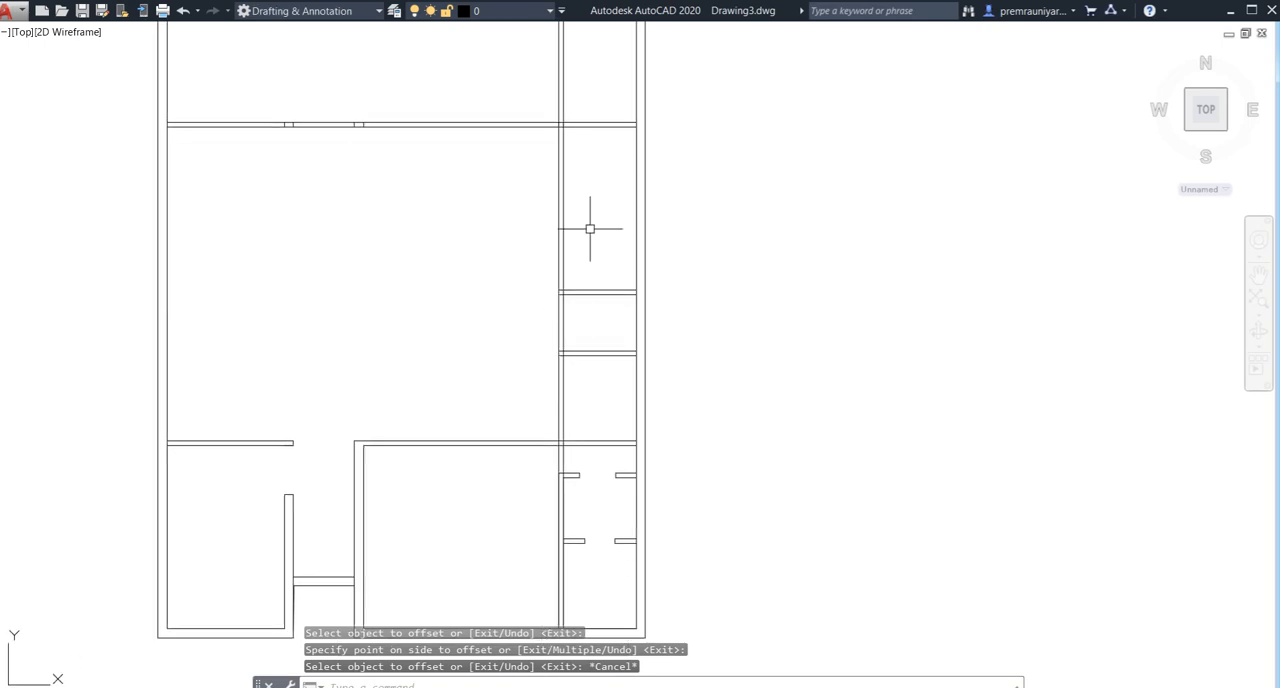
key("Return")
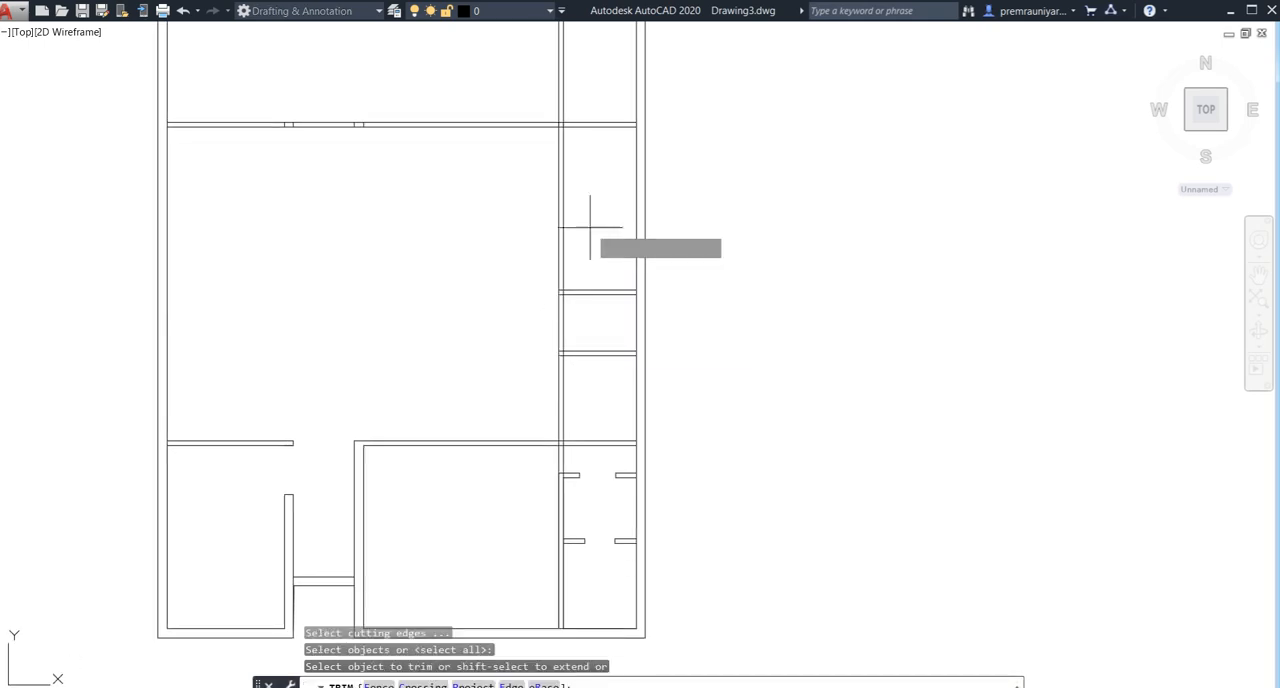
middle_click_drag(443, 274, 530, 293)
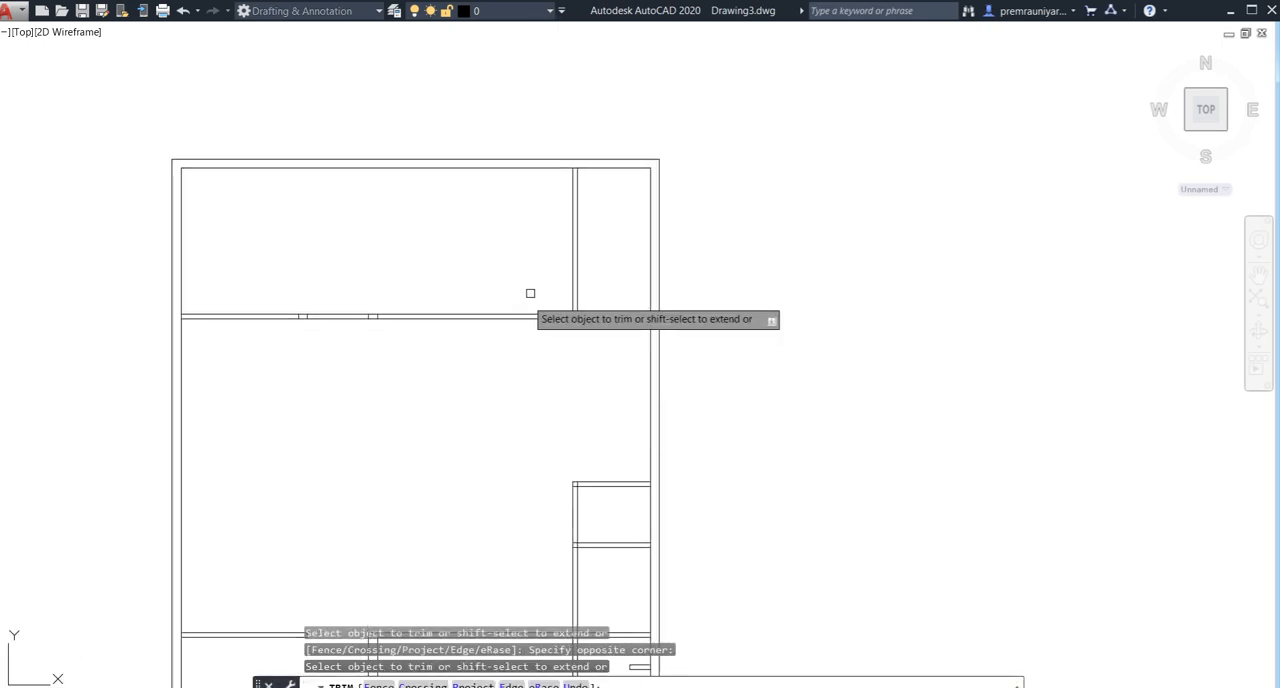
left_click(595, 236)
left_click(477, 279)
key("Escape")
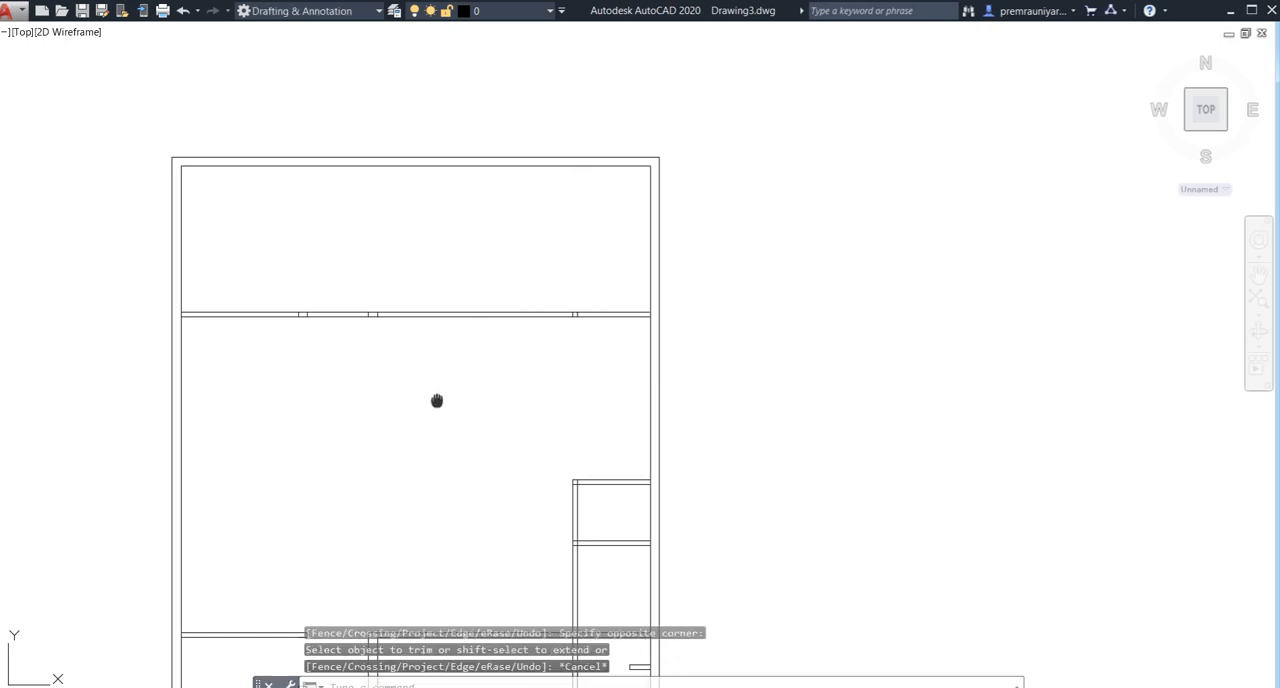
- Offset the left exterior wall's inner line 6' inward, and offset the new line 4.5" to the right as wall thickness
middle_click_drag(434, 402, 491, 256)
middle_click_drag(415, 391, 435, 327)
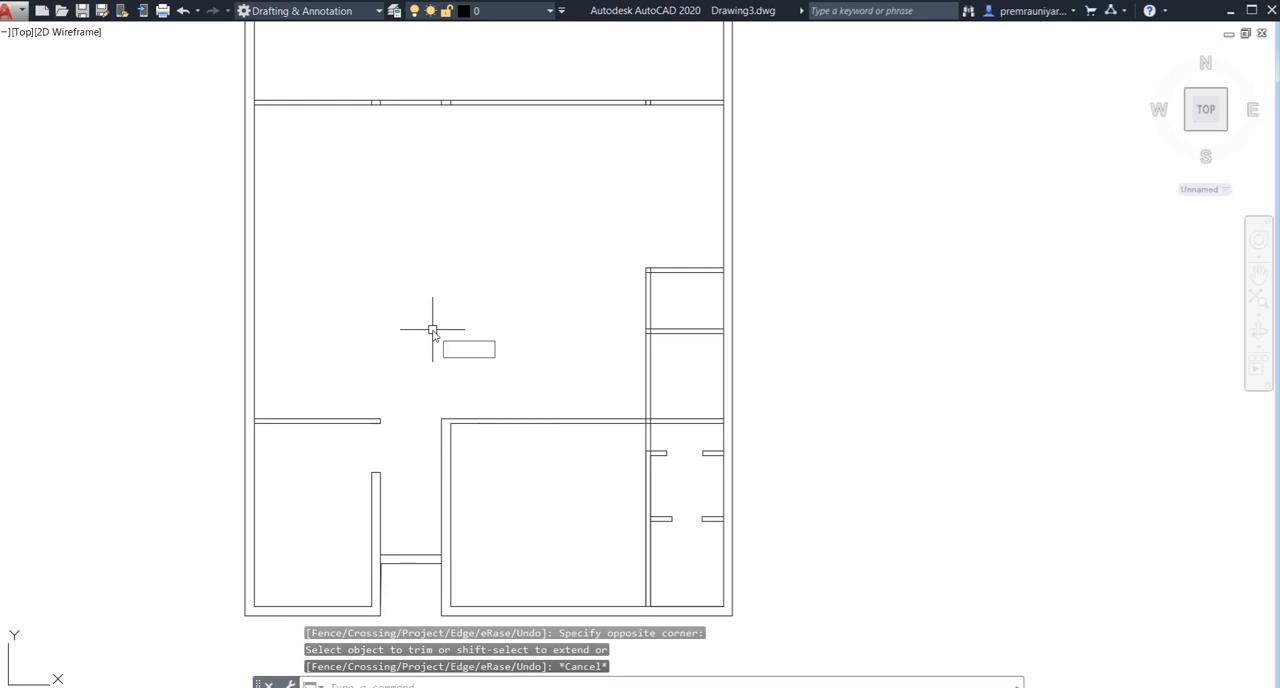
key("Return")
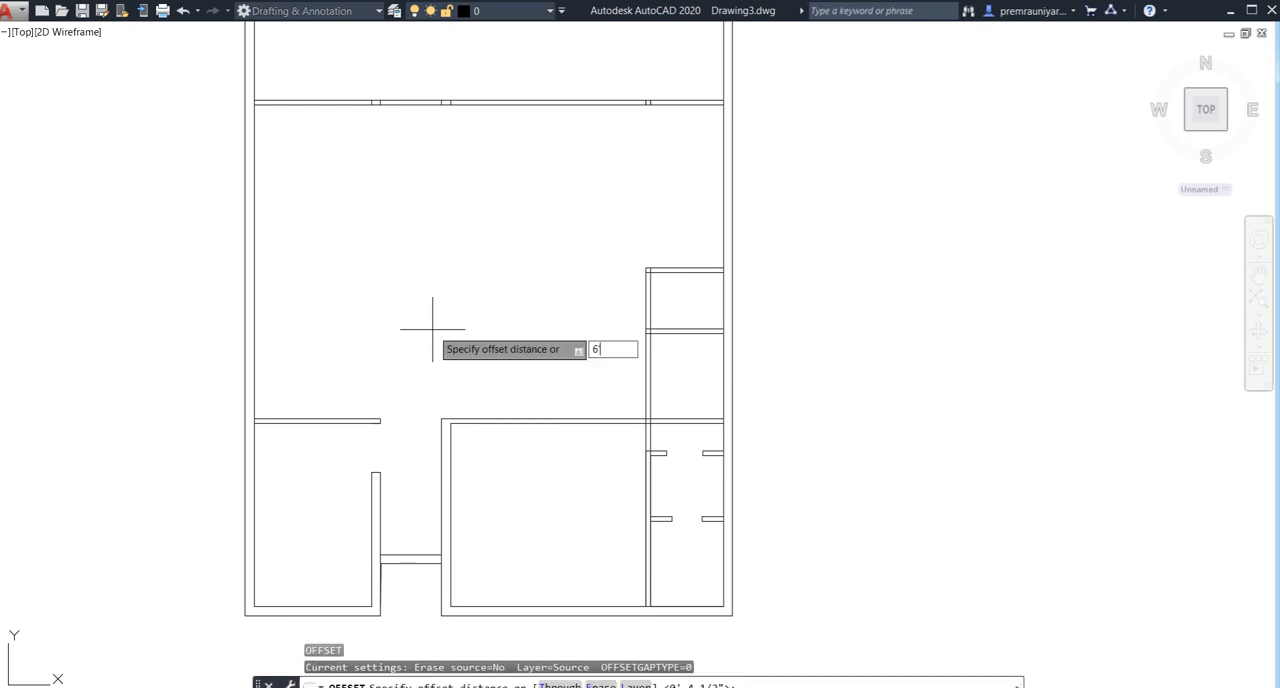
type("6")
key("Return")
left_click(254, 328)
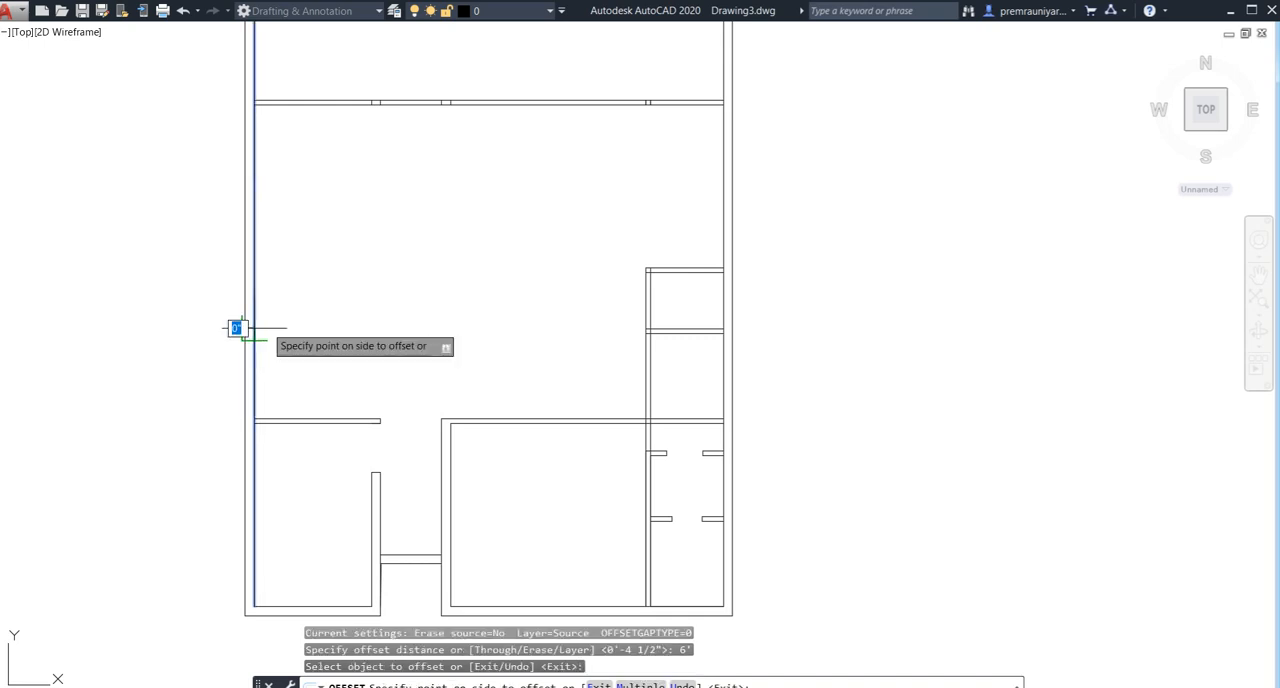
left_click(300, 334)
left_click(327, 338)
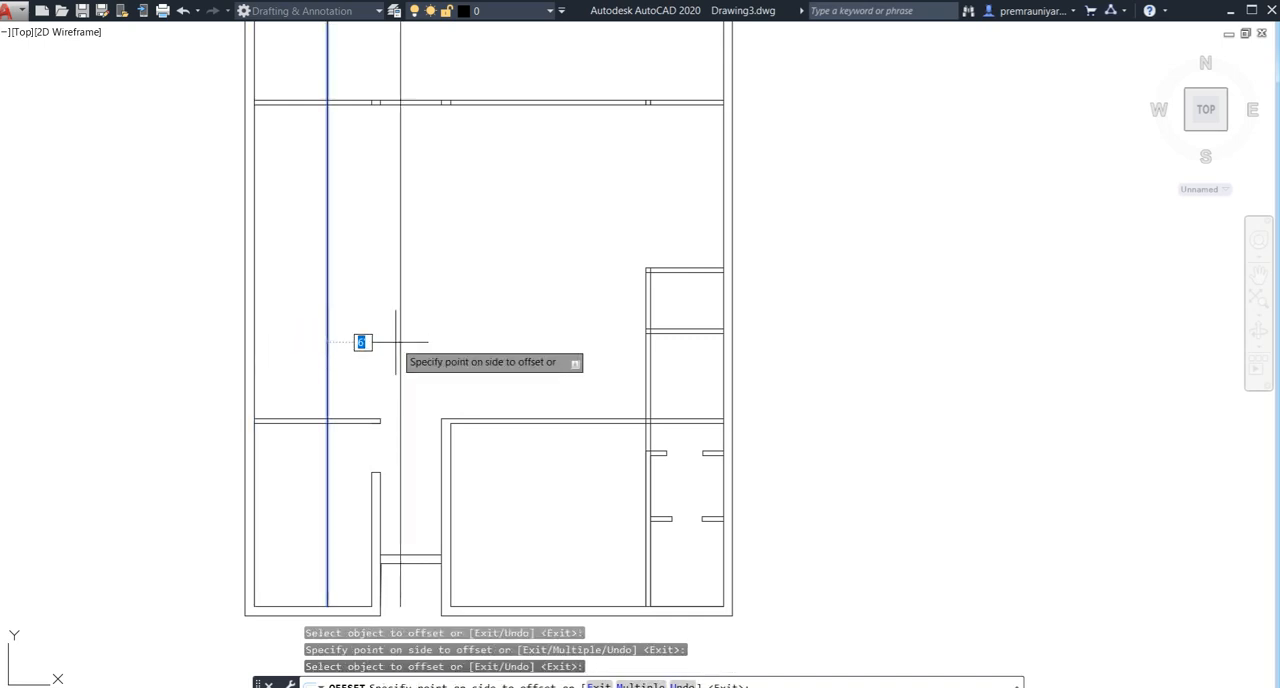
type("4.5")
key("Return")
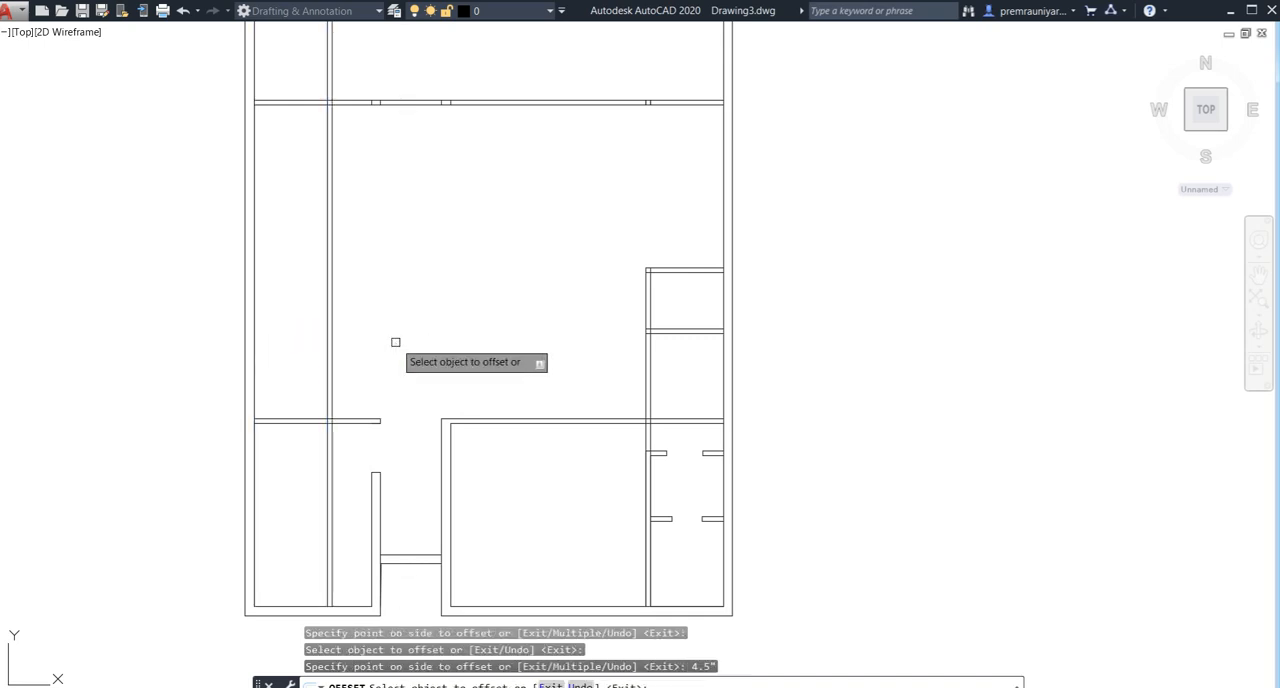
key("Escape")
- Trim the new left vertical wall lines inside the bottom-left room and inside the top room
middle_click_drag(371, 323, 375, 377)
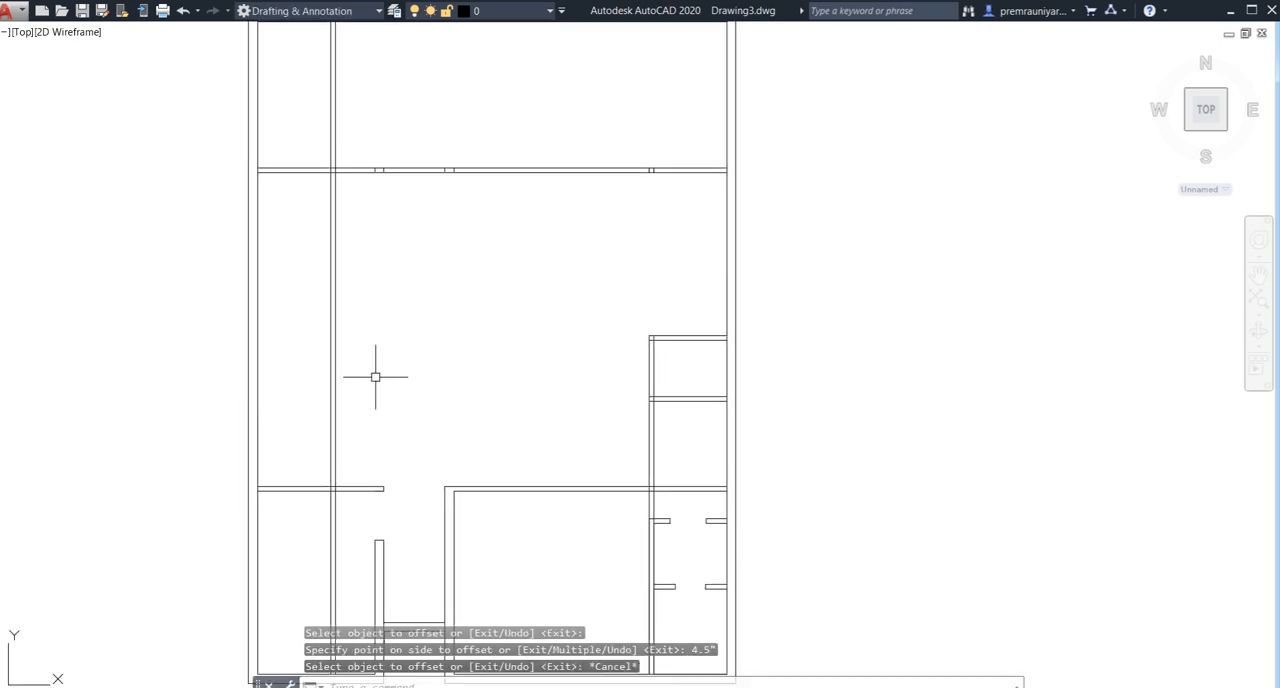
key("Return")
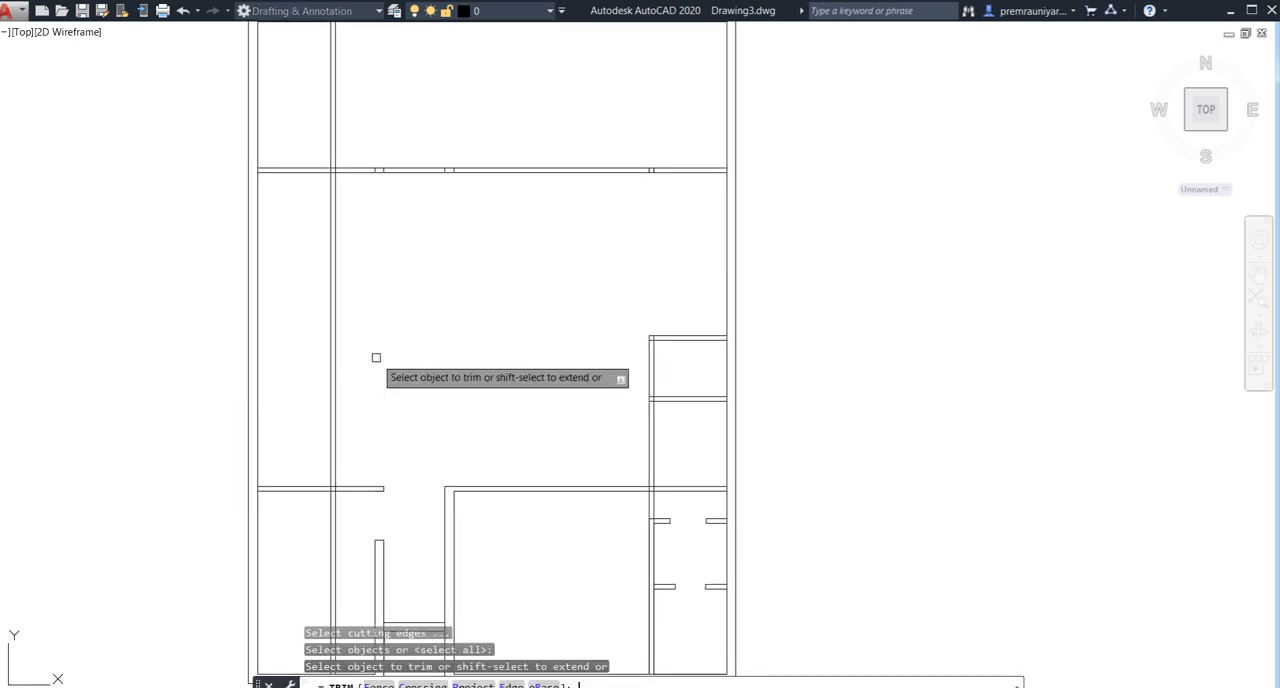
middle_click_drag(383, 379, 401, 224)
left_click(367, 397)
left_click(317, 408)
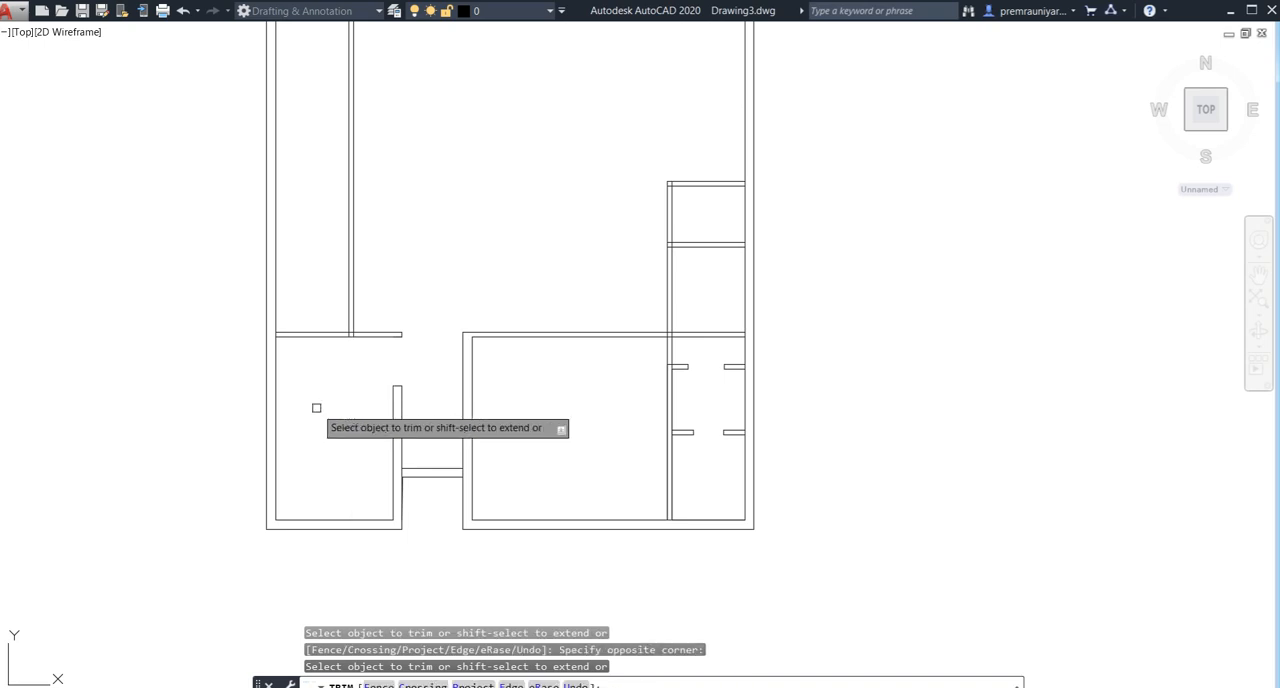
middle_click_drag(440, 278, 425, 522)
left_click(402, 187)
left_click(296, 205)
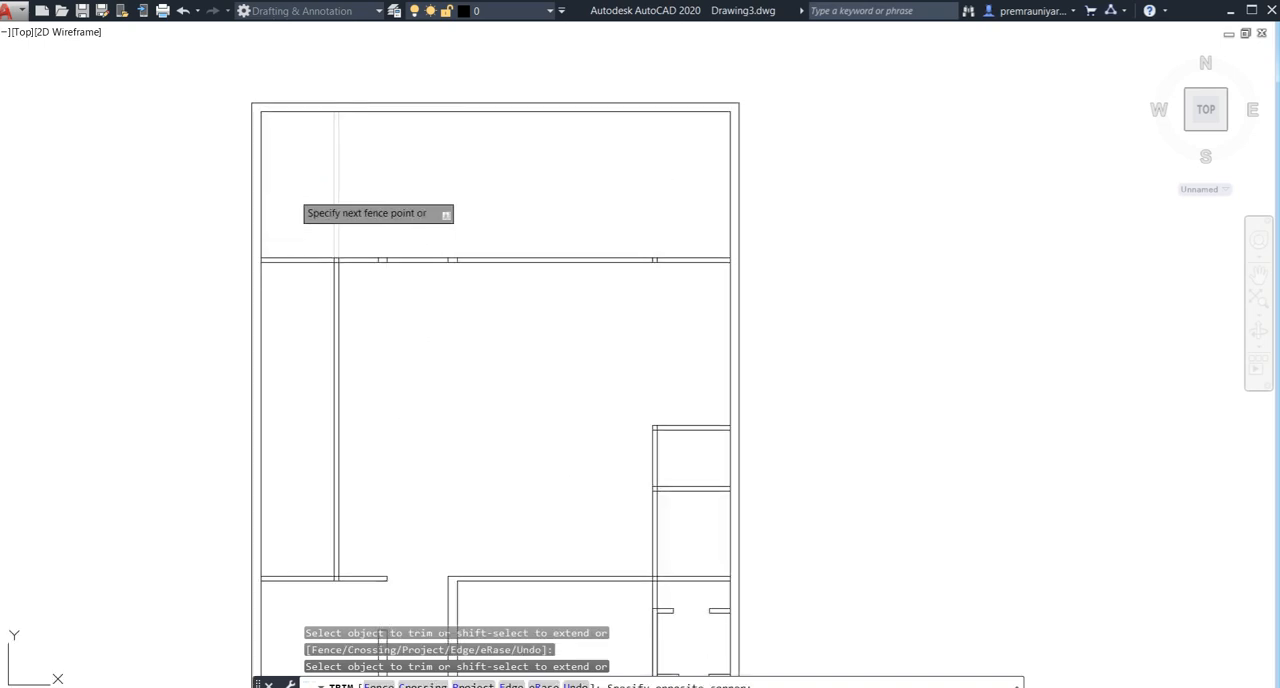
middle_click_drag(394, 391, 437, 246)
key("Escape")
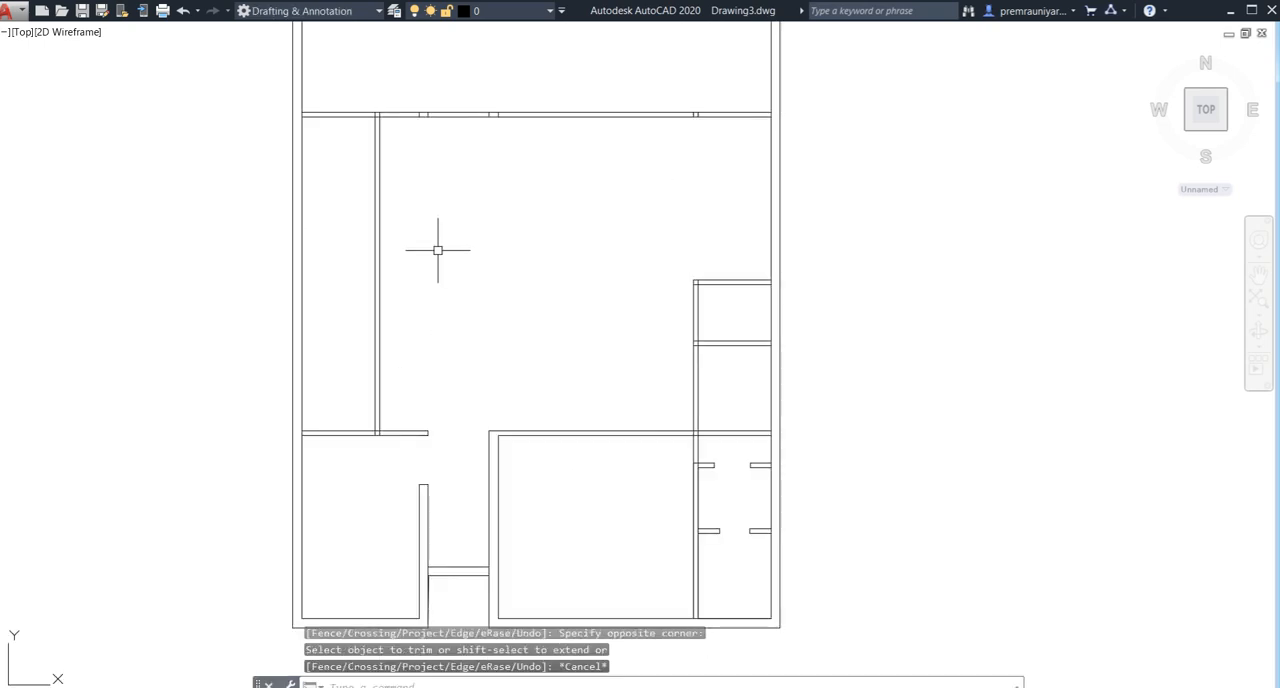
- Offset the bottom-left room's top wall line 7' upward, and offset the new line 4.5" upward as wall thickness
type("o")
key("Return")
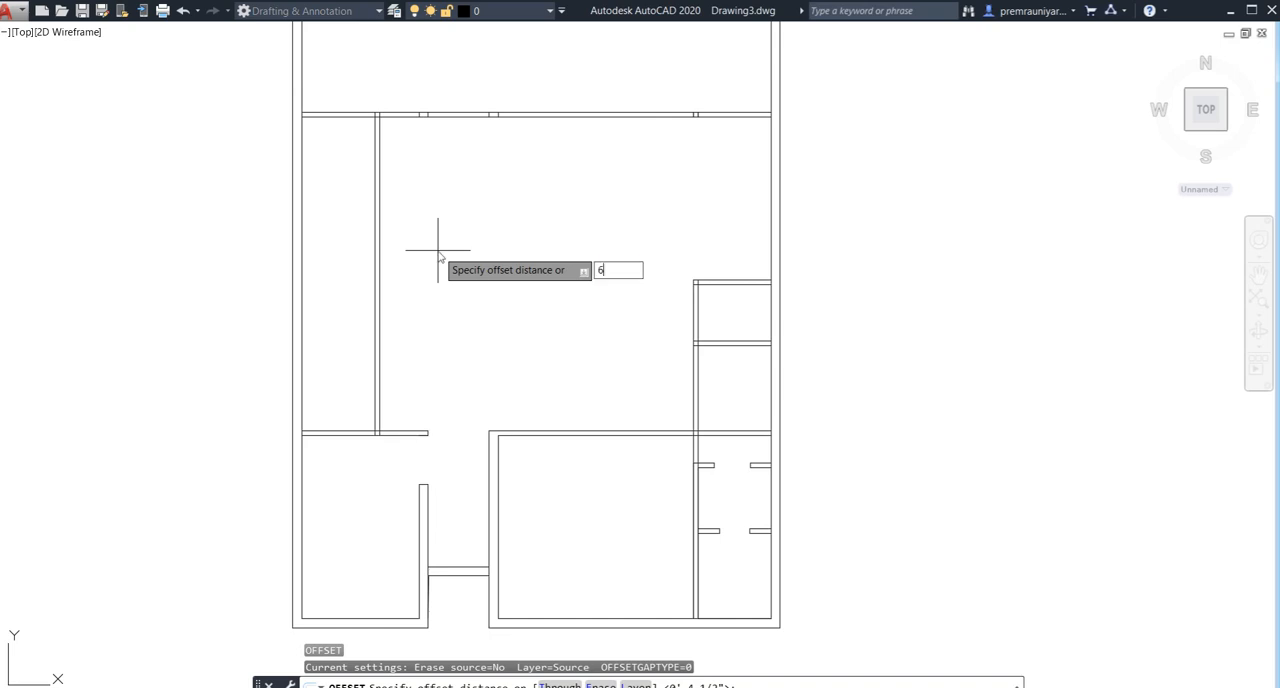
type("6'")
key("Return")
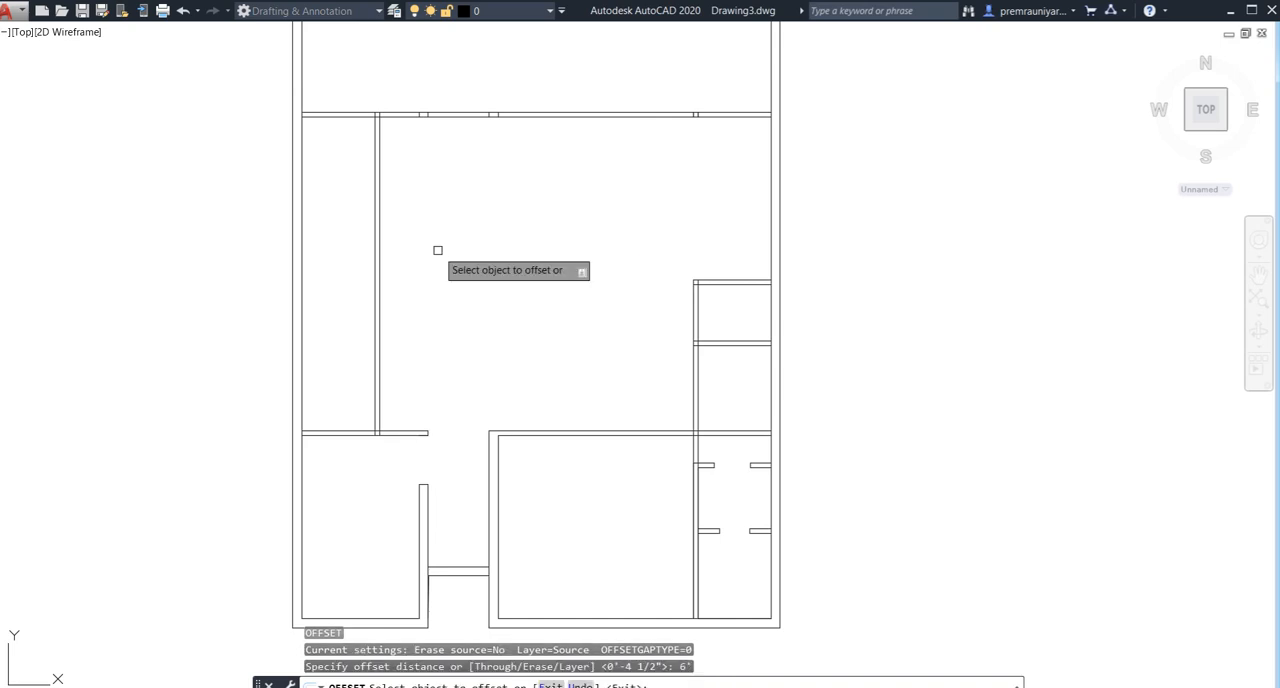
left_click(357, 432)
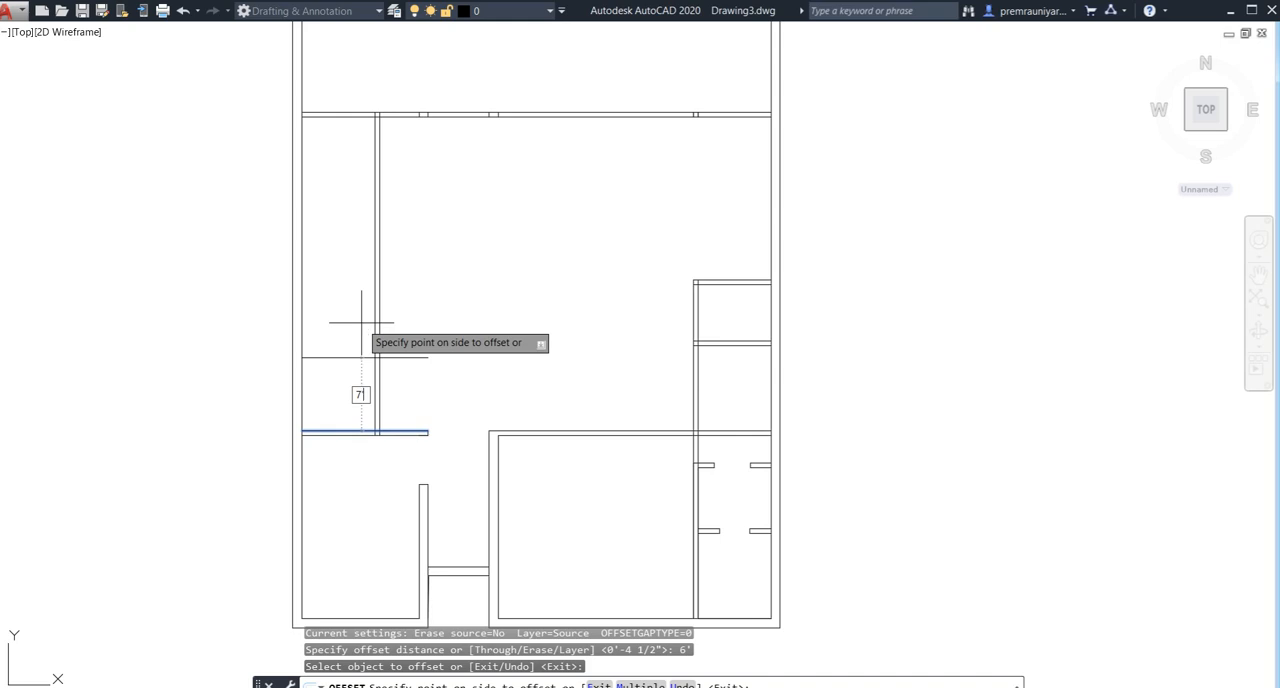
key("Return")
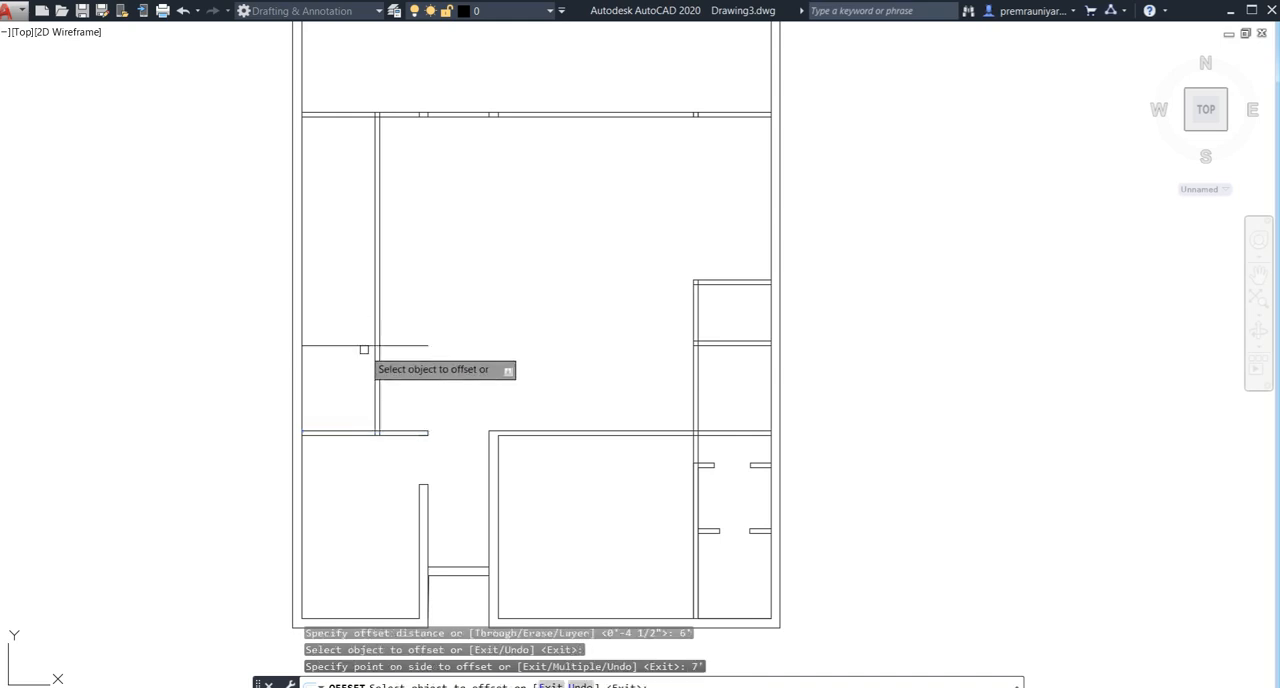
left_click(363, 346)
type("4")
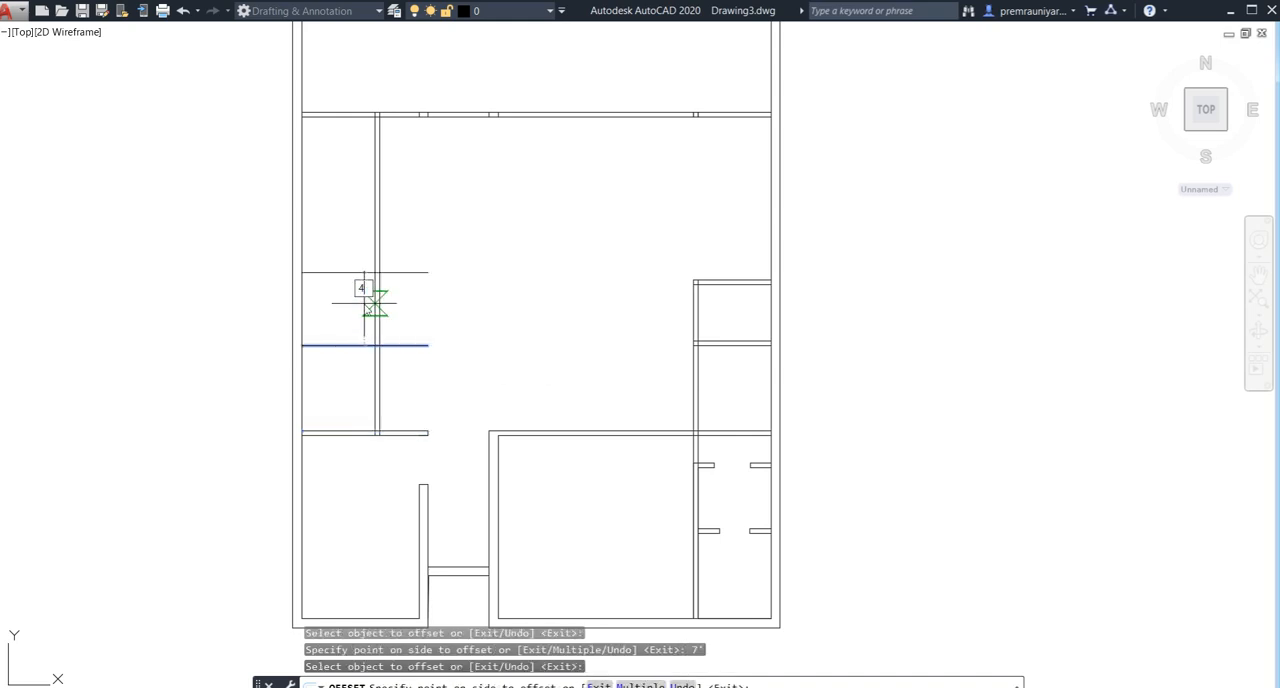
type(".5\"")
key("Return")
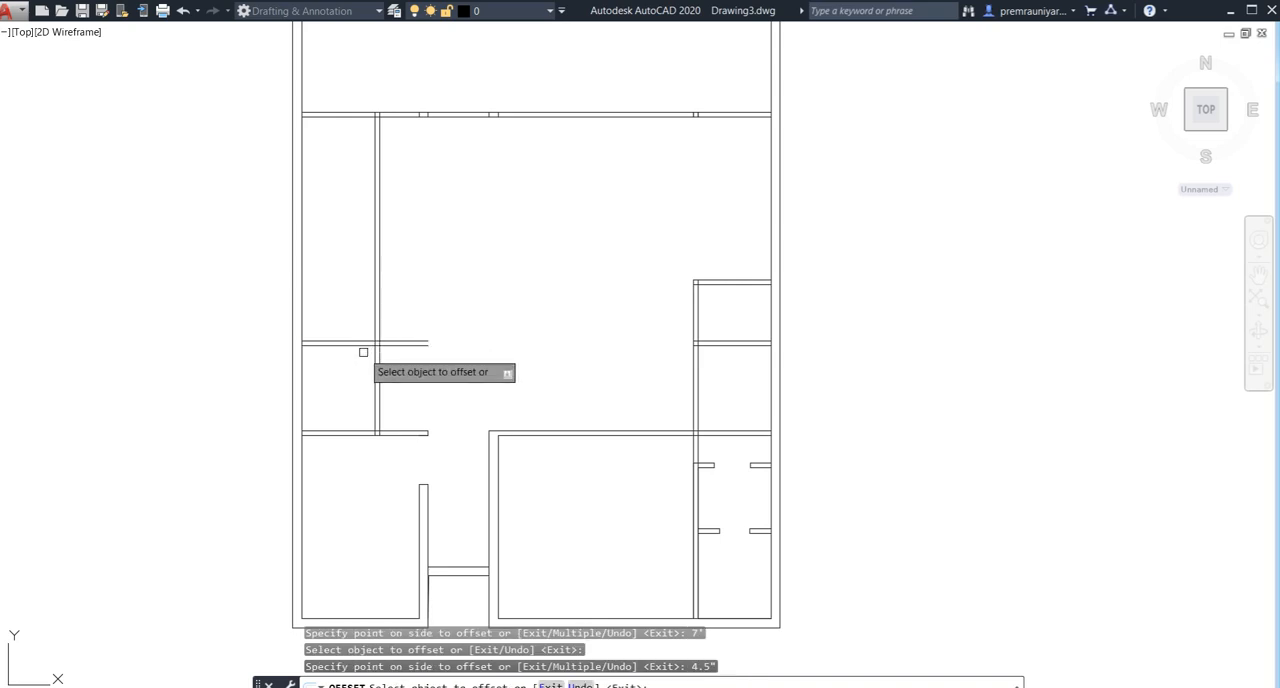
- Offset the new left-side wall's upper line 5' upward, and offset the resulting line 4.5" upward as wall thickness
left_click(363, 342)
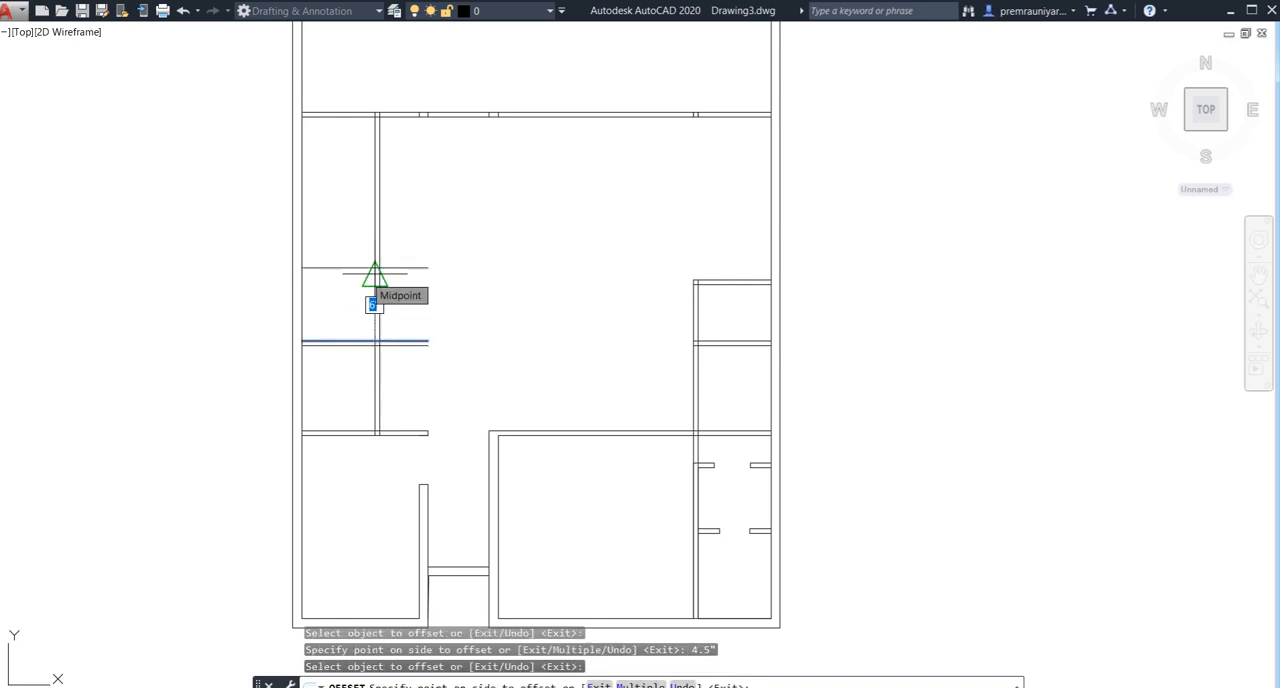
key("Return")
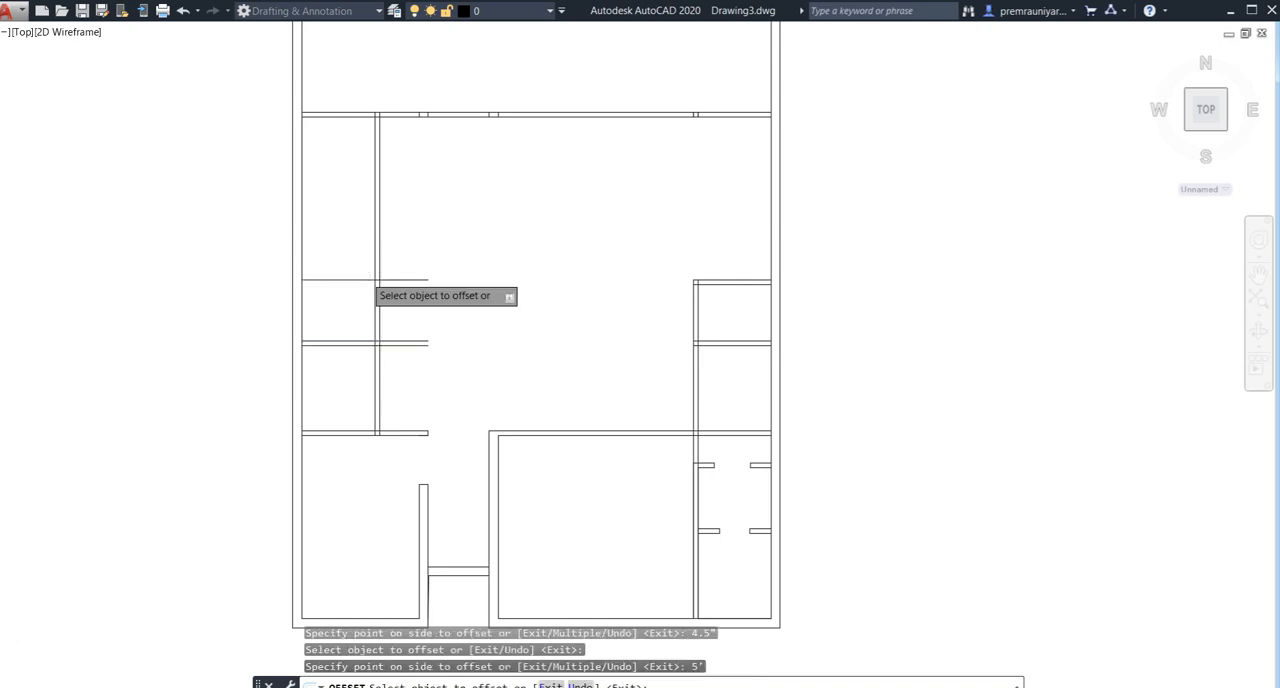
scroll(368, 288, "up", 3)
left_click(366, 283)
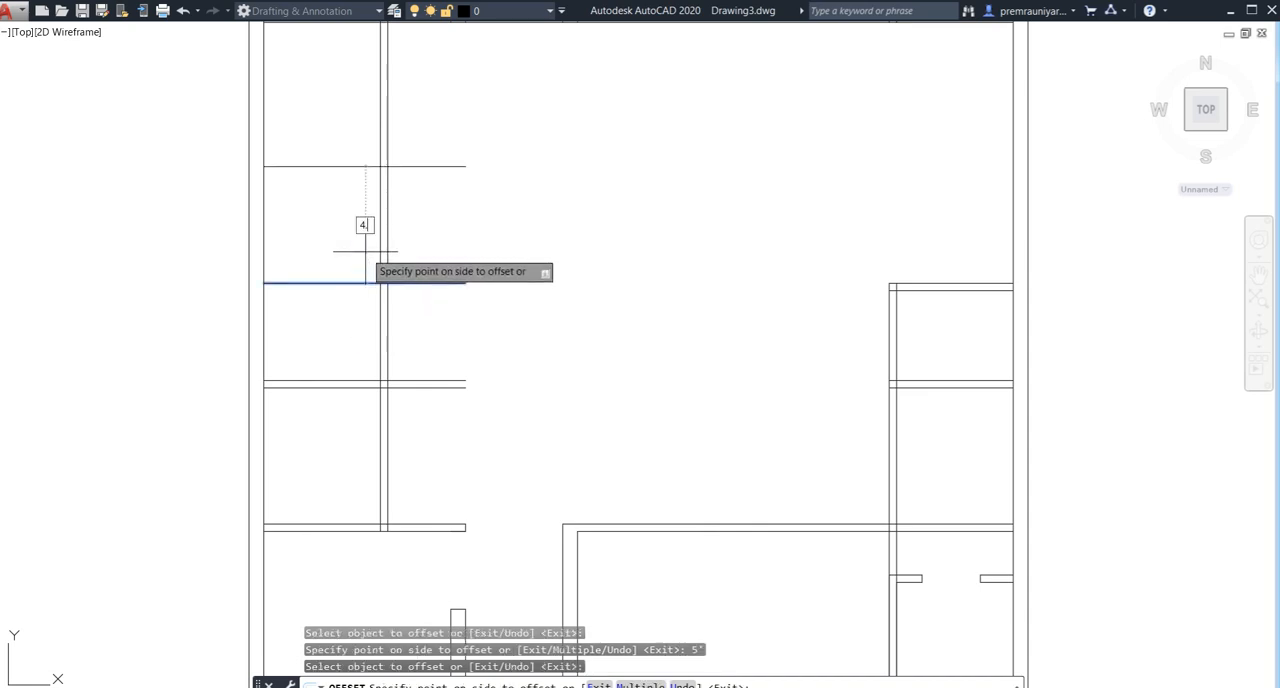
key("Return")
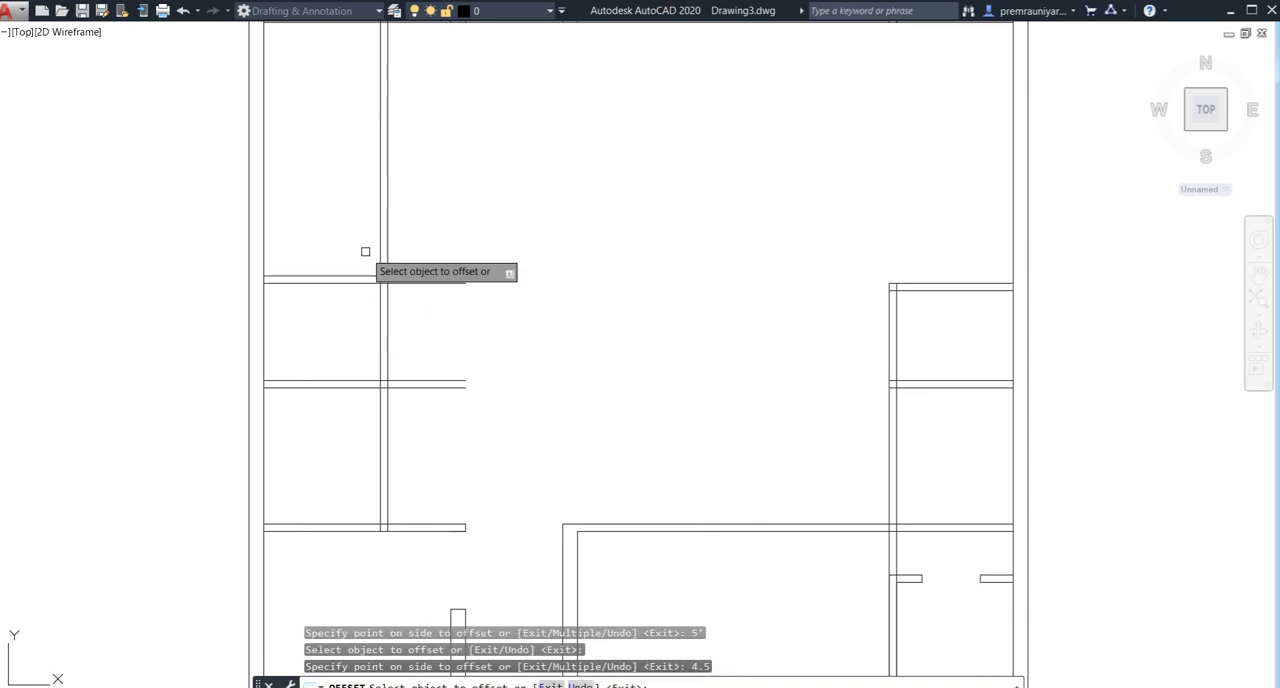
key("Escape")
- Trim the ends of the two new left-side horizontal walls that project right of the left vertical wall
scroll(470, 285, "down", 2)
middle_click_drag(564, 315, 544, 284)
type("tr")
key("Return")
key("Return")
left_click(488, 239)
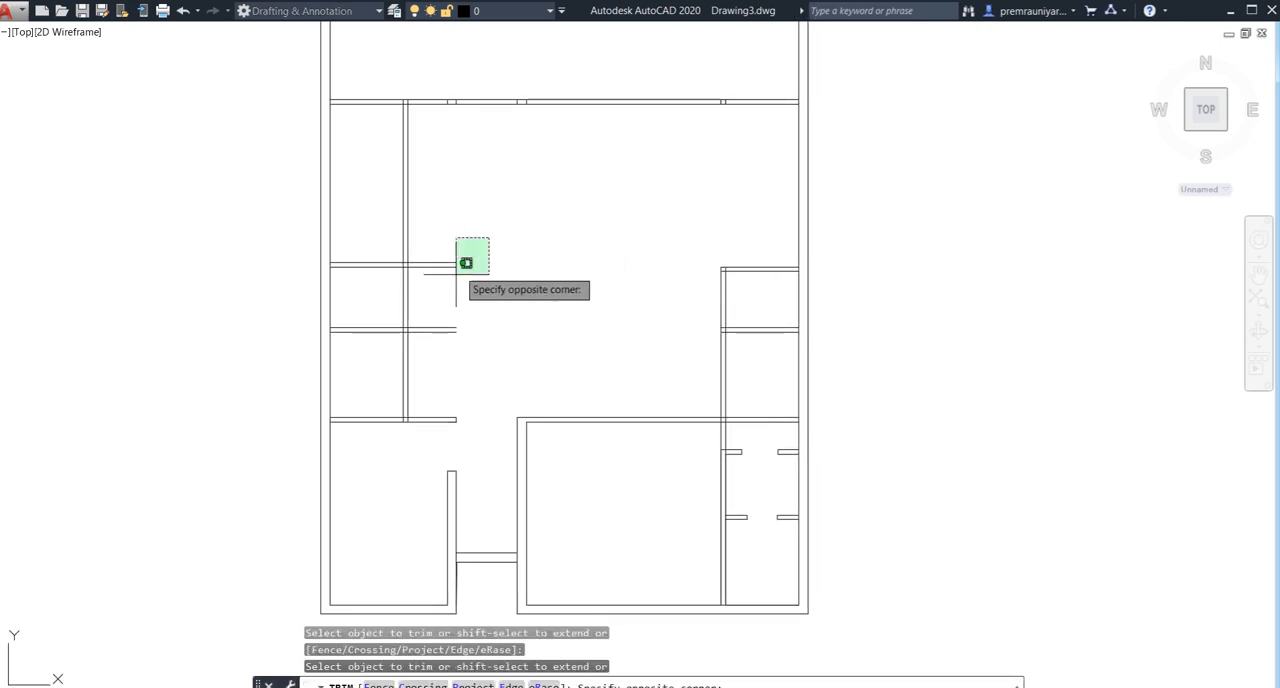
left_click(437, 369)
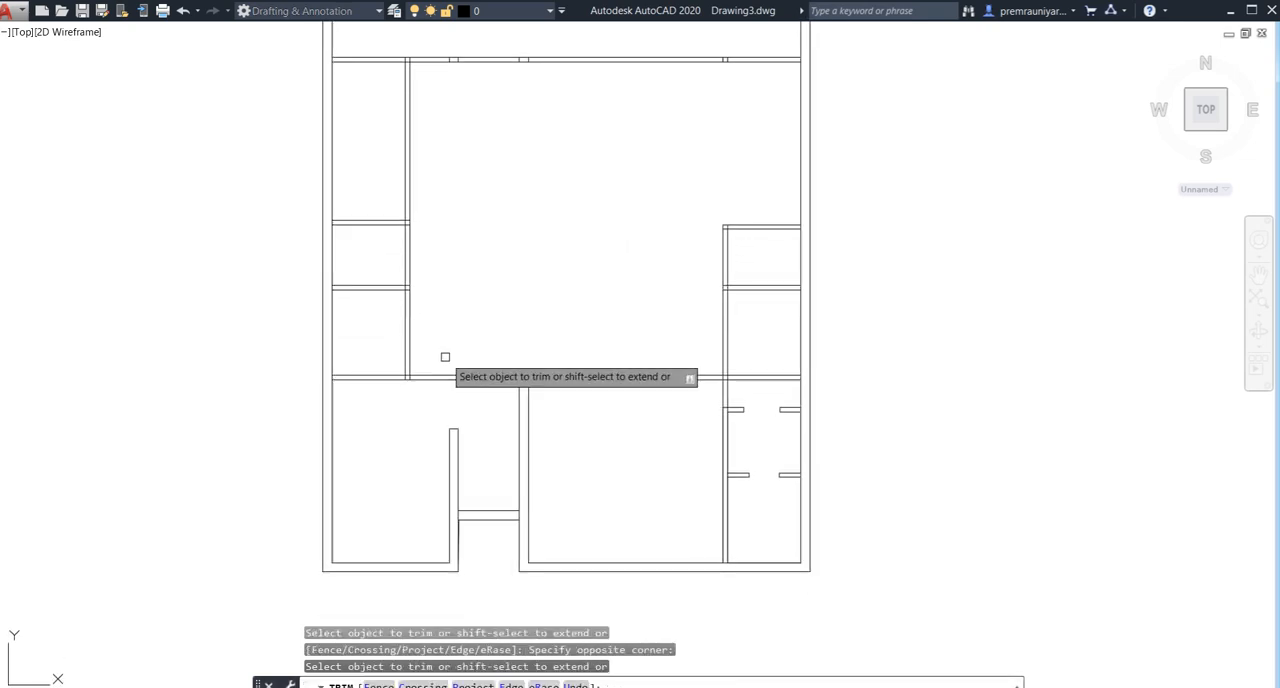
- Trim the leftover line stub where the left-side vertical wall meets the bottom-left room's top wall
scroll(412, 428, "up", 5)
left_click(387, 376)
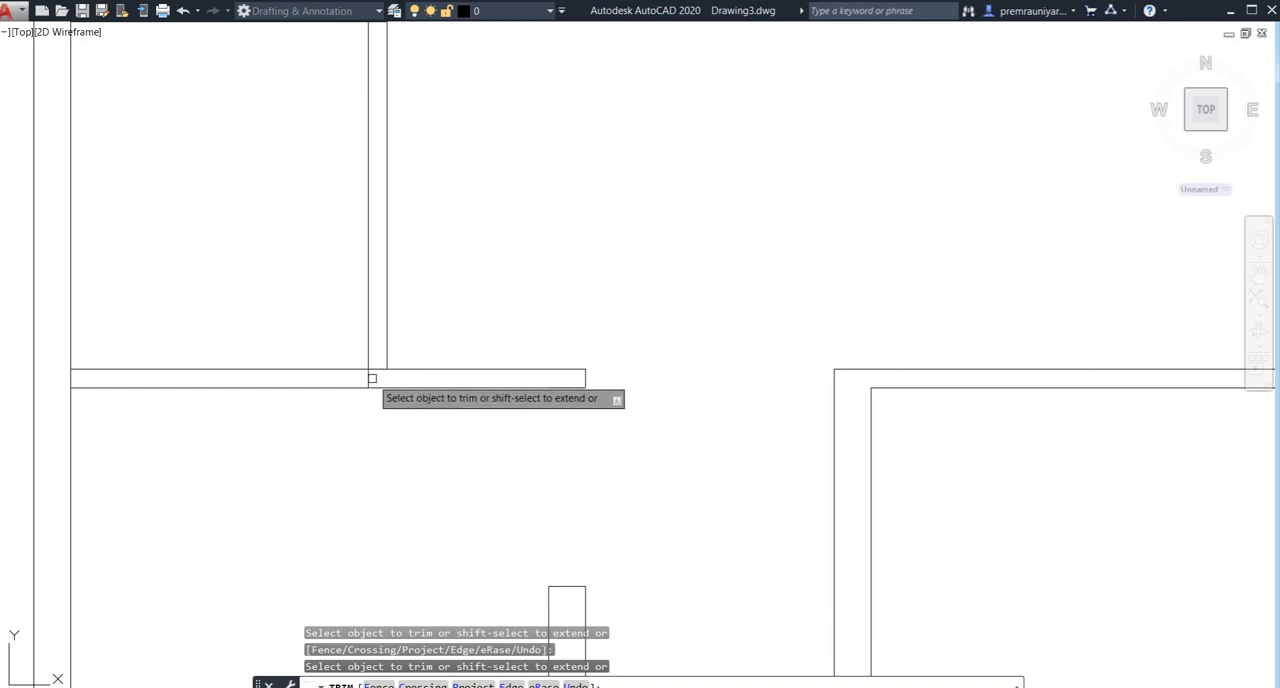
scroll(412, 332, "down", 3)
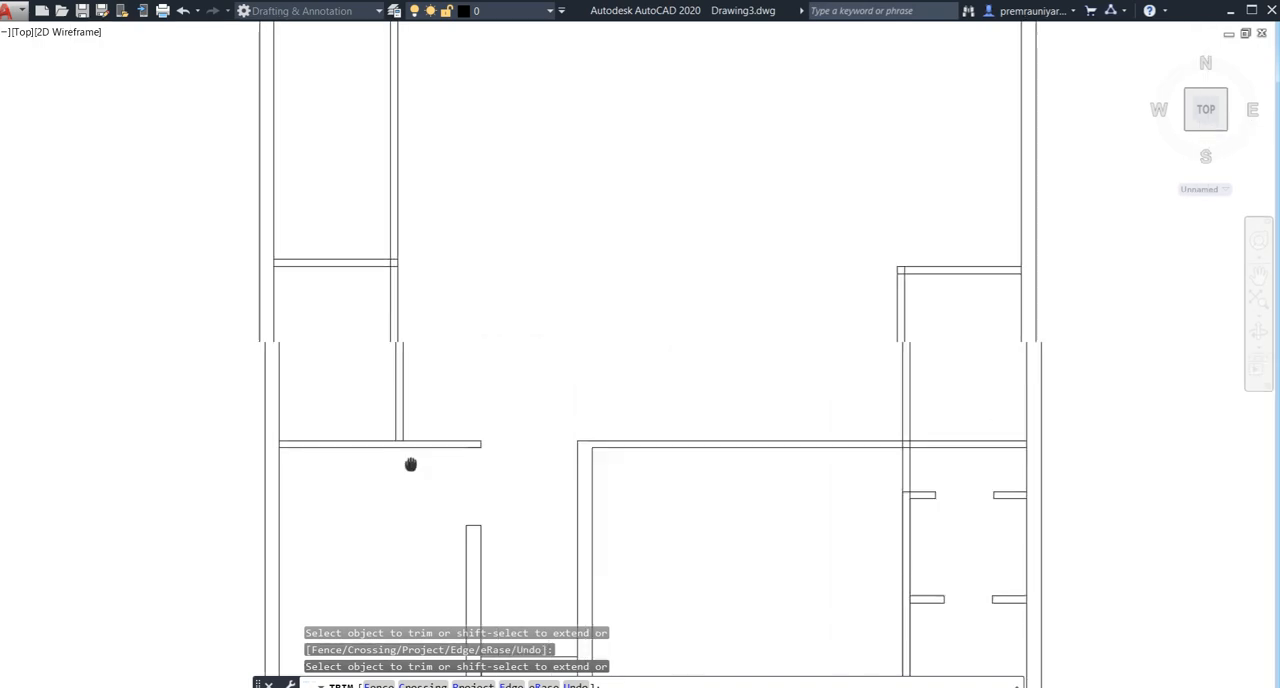
- Trim the ends of the two left-side horizontal walls that cross inside the vertical wall's thickness
scroll(387, 364, "up", 3)
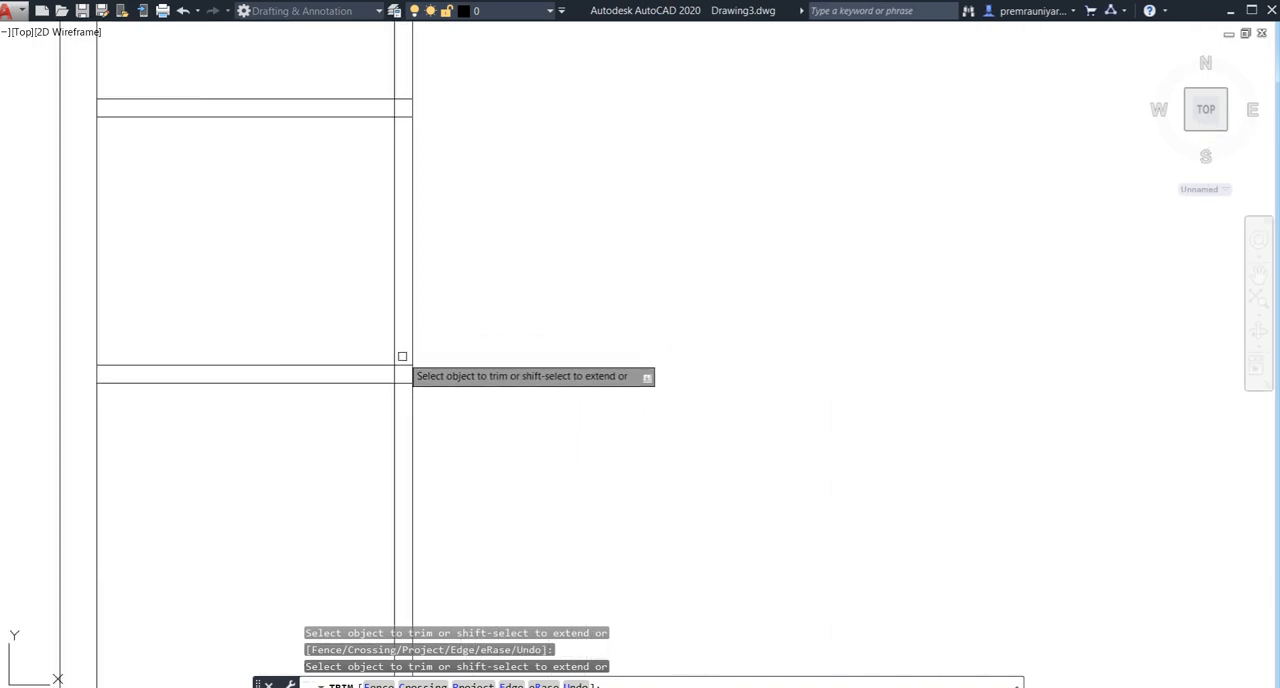
middle_click_drag(398, 141, 406, 333)
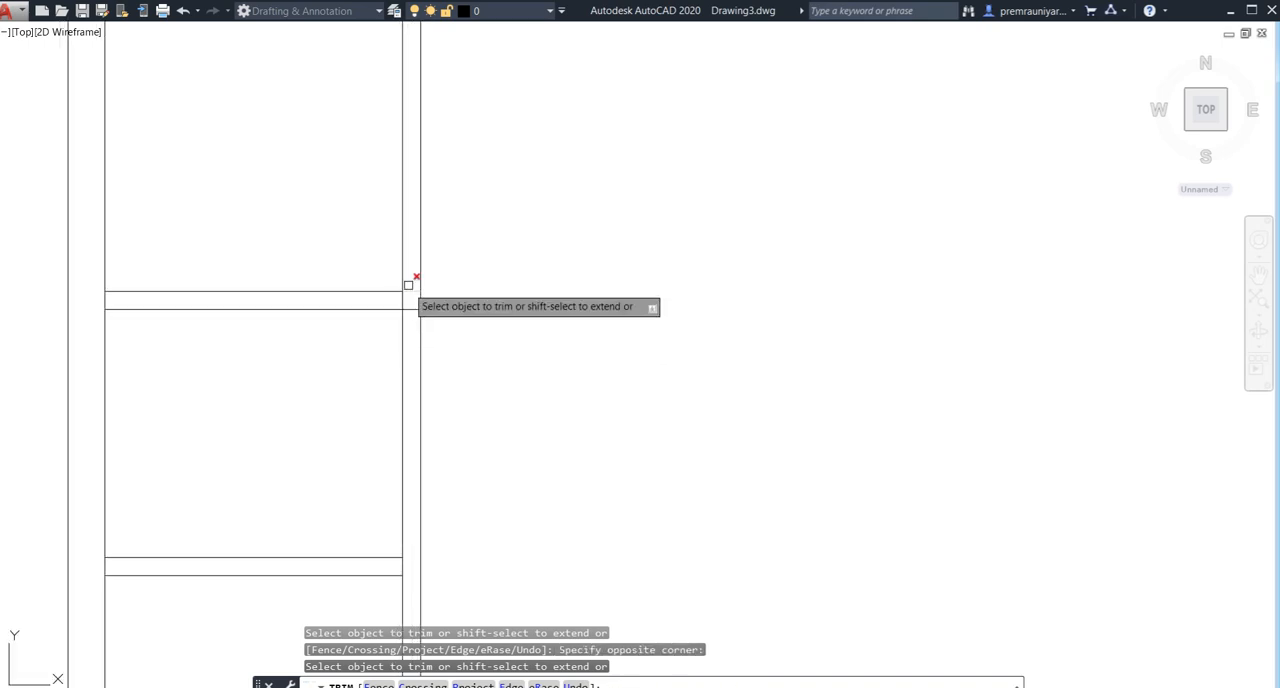
left_click(421, 280)
left_click(414, 352)
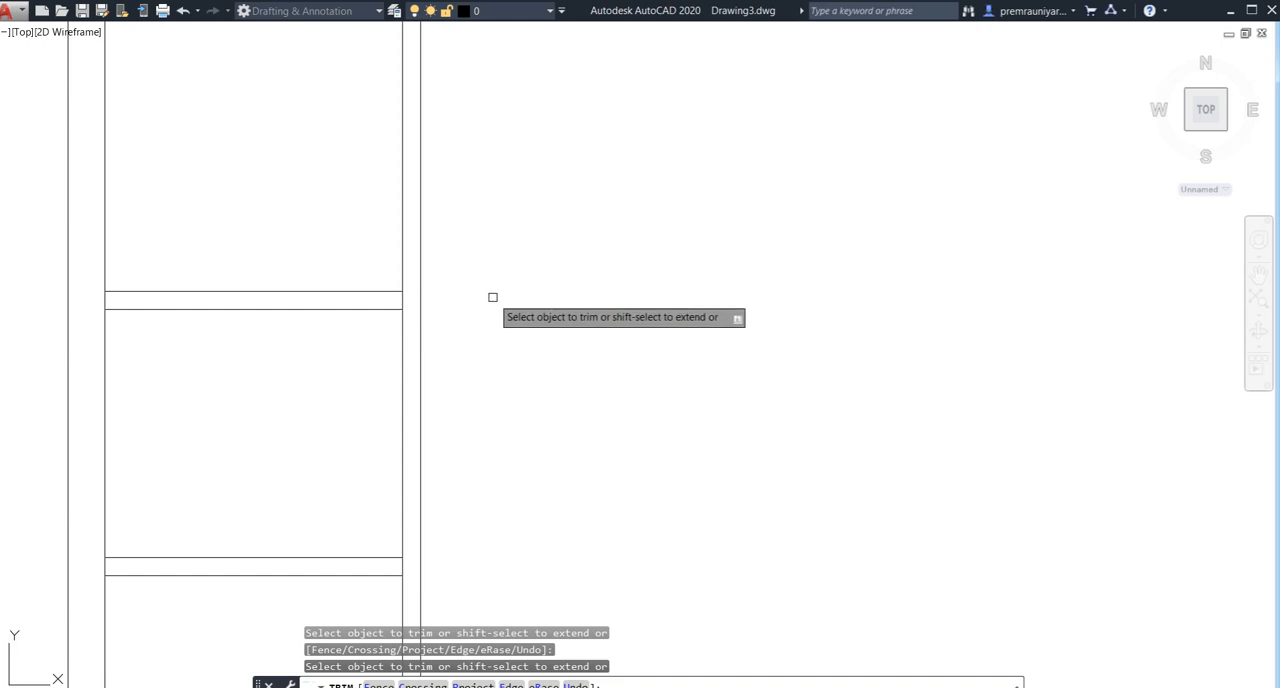
key("Escape")
scroll(492, 296, "down", 4)
middle_click_drag(530, 326, 527, 372)
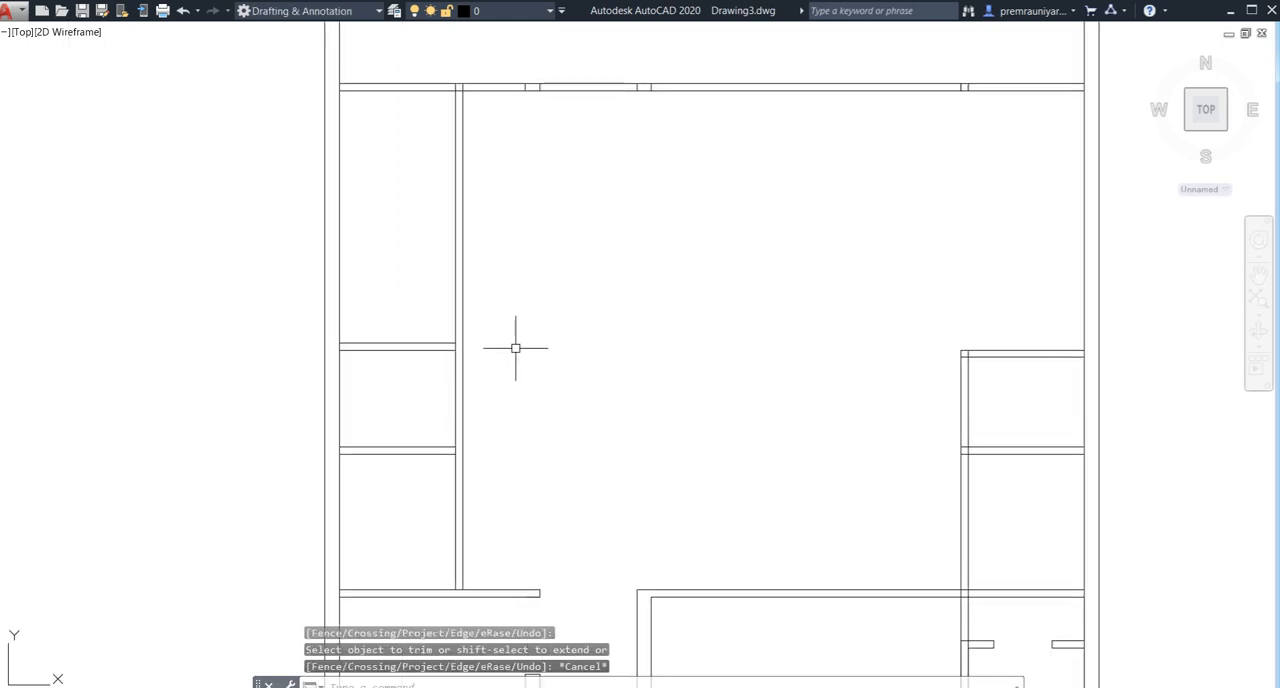
- Extend the upper line of the topmost left-side wall to the outer line of the left-side vertical wall
type("ex")
key("Return")
- Trim both lines of the left-side vertical wall above the topmost small room
key("Return")
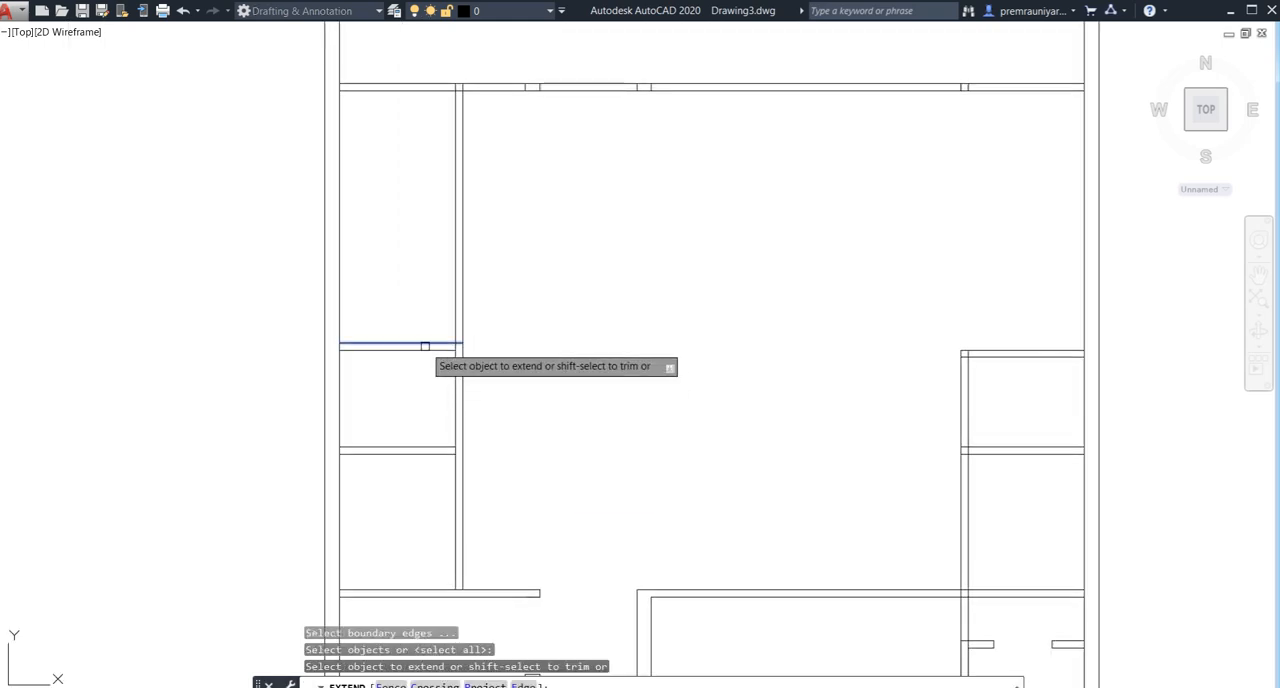
key("Escape")
type("tr")
key("Return")
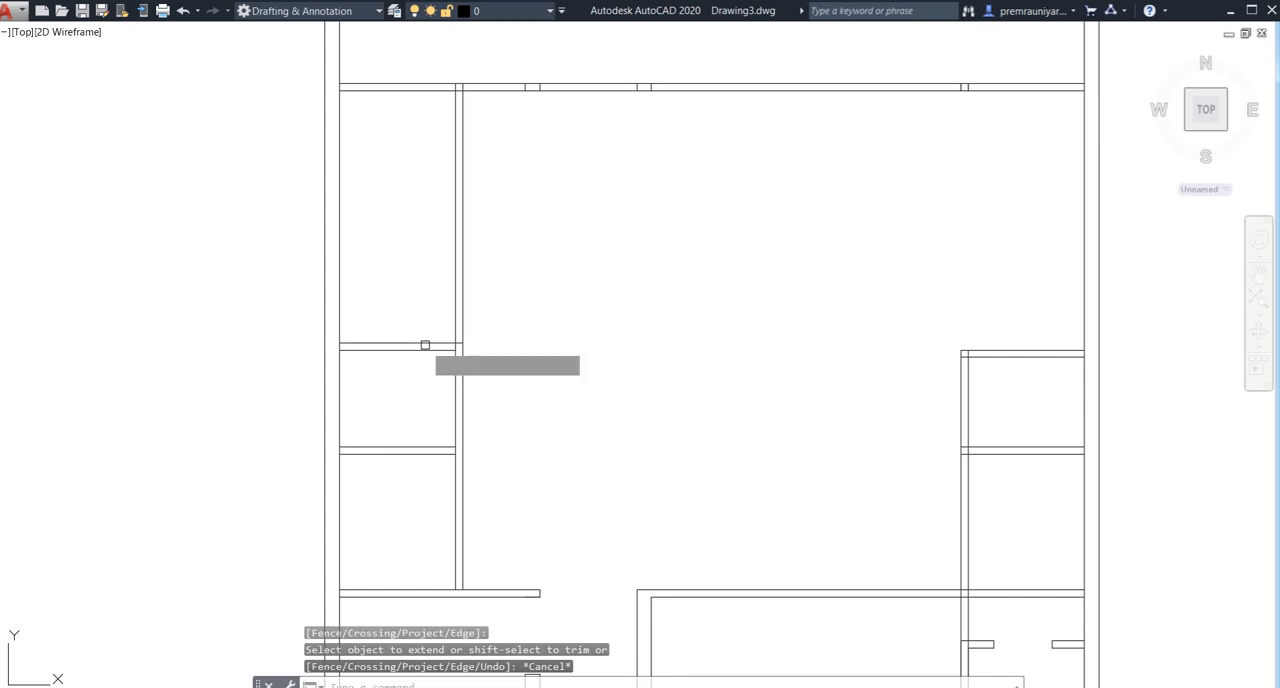
key("Return")
left_click(518, 288)
left_click(437, 286)
key("Escape")
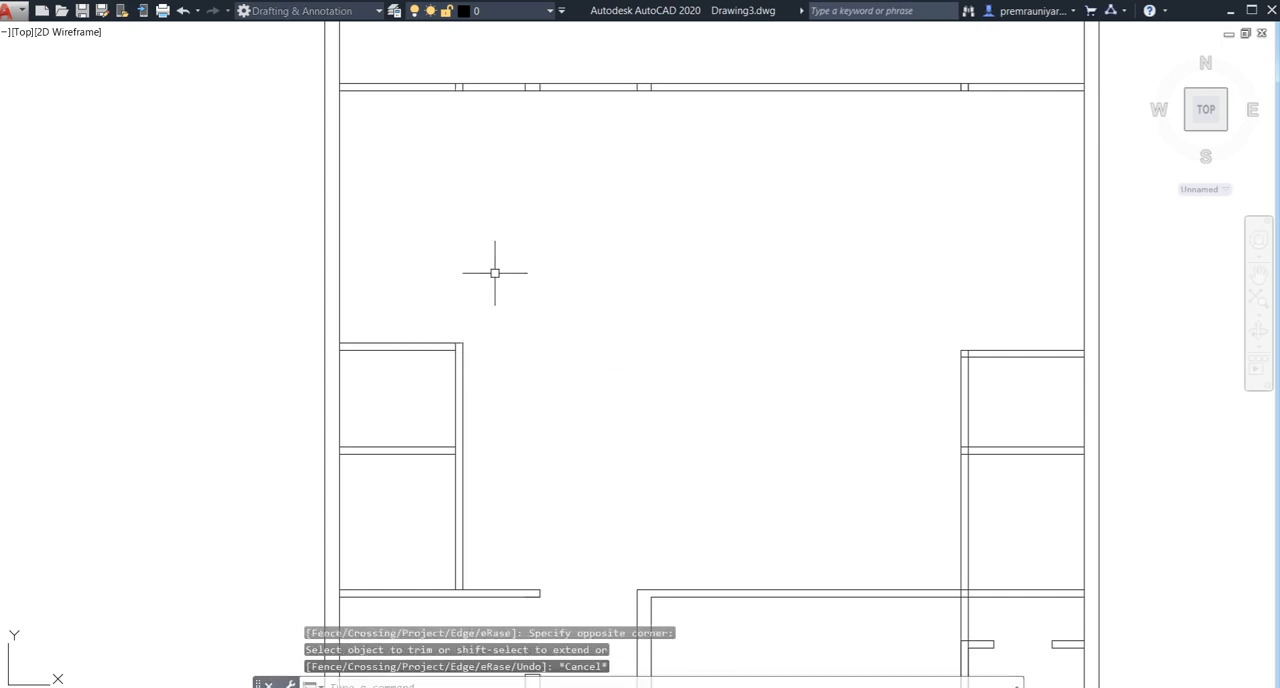
- Trim the overlapping inner line stub at the top-right corner of the upper left-side room
scroll(466, 351, "up", 5)
key("Return")
key("Return")
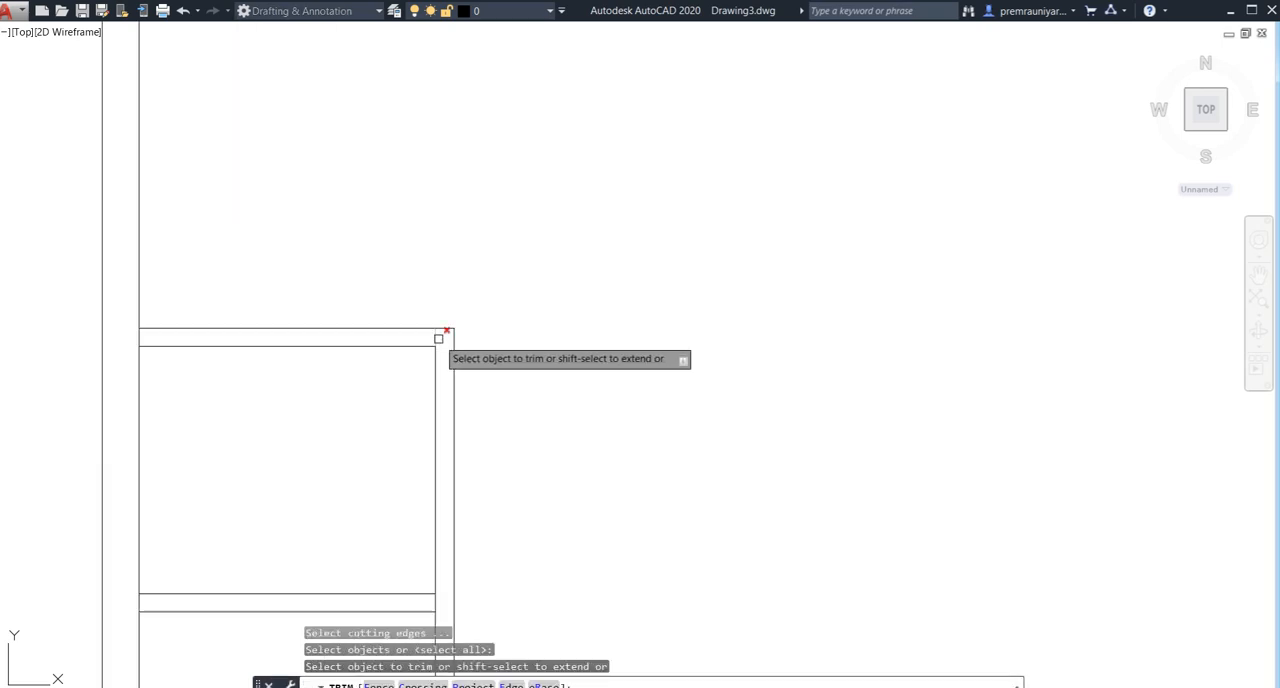
left_click(442, 336)
key("Escape")
scroll(550, 322, "down", 4)
middle_click_drag(563, 317, 553, 341)
scroll(523, 320, "down", 4)
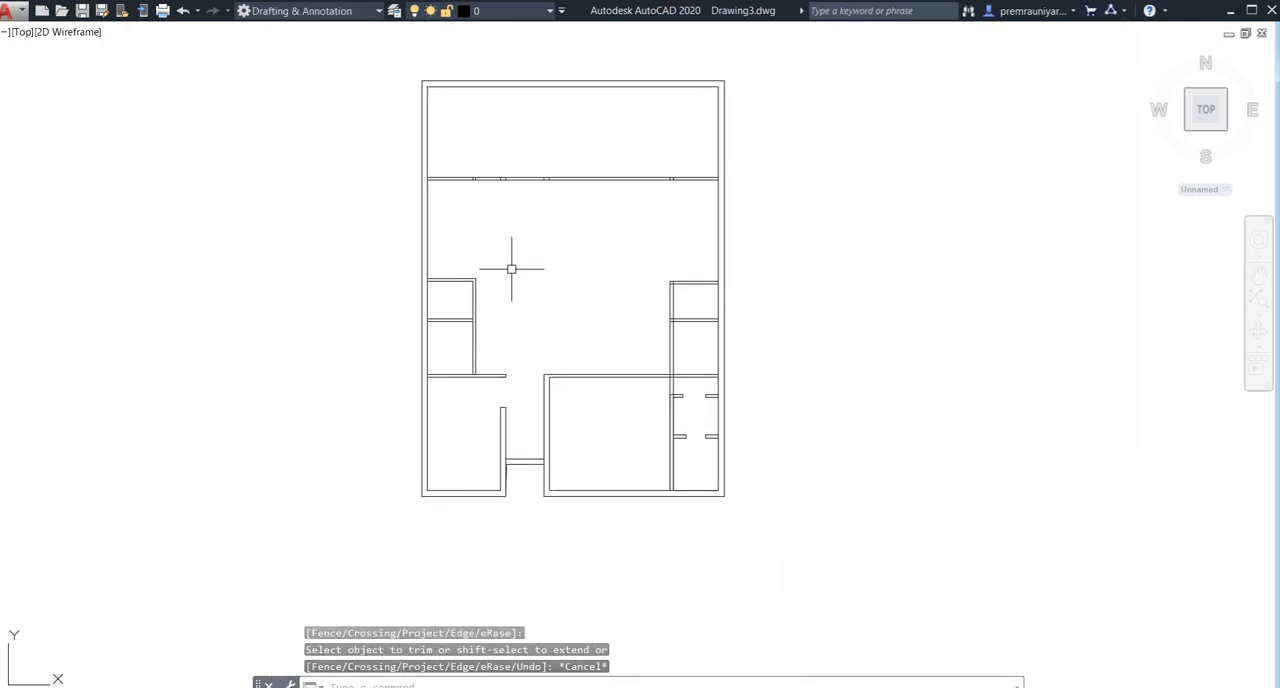
- Offset the right exterior wall's inner line 12' toward the inside of the house
mouse_move(511, 269)
middle_mouse_down()
mouse_move(497, 323)
mouse_move(463, 359)
middle_mouse_up()
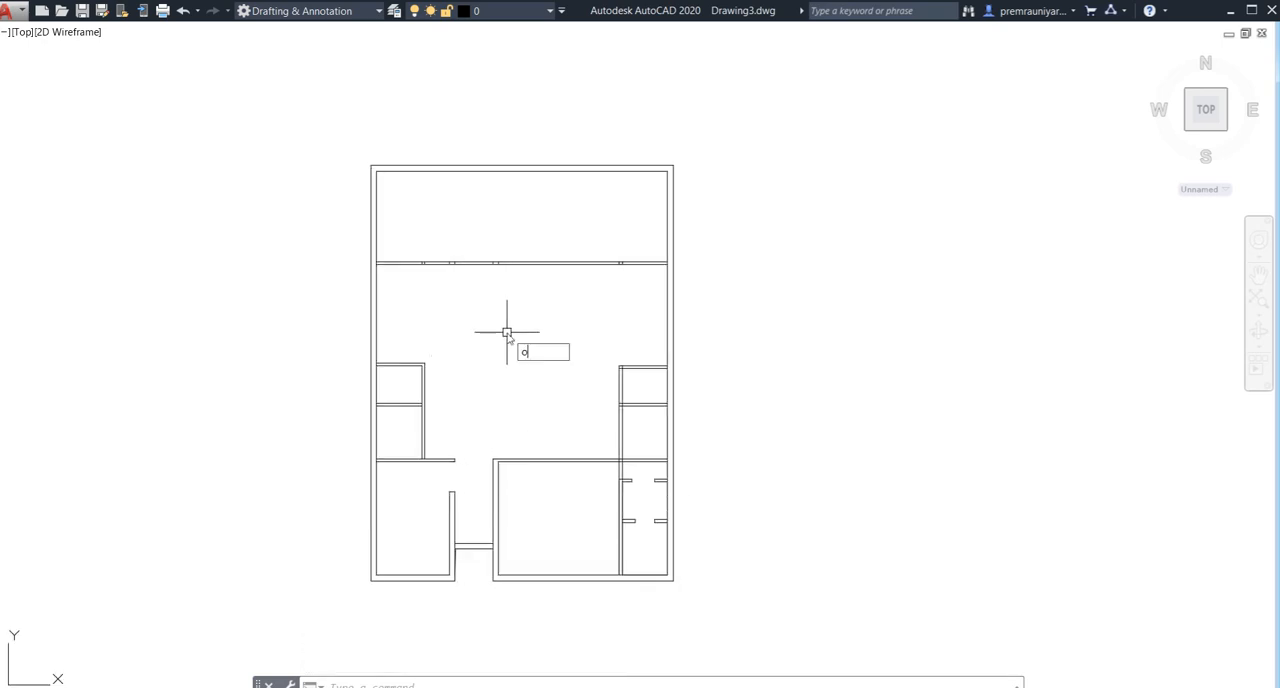
key("Return")
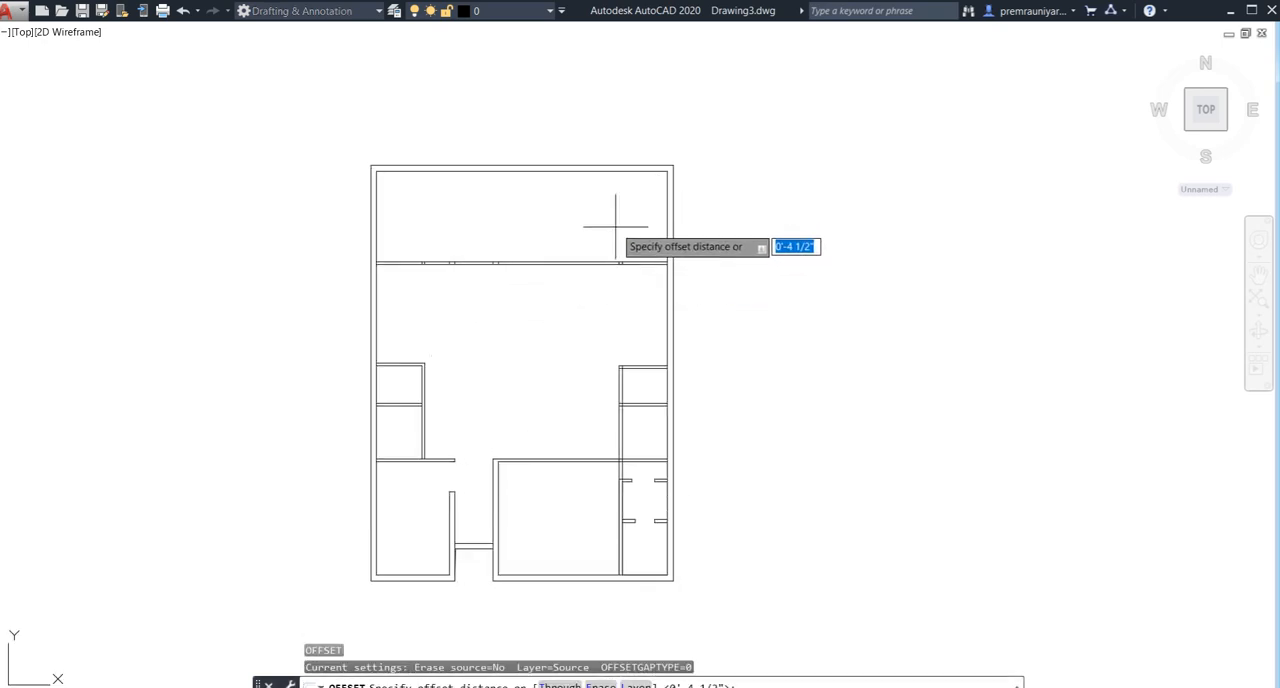
key("Return")
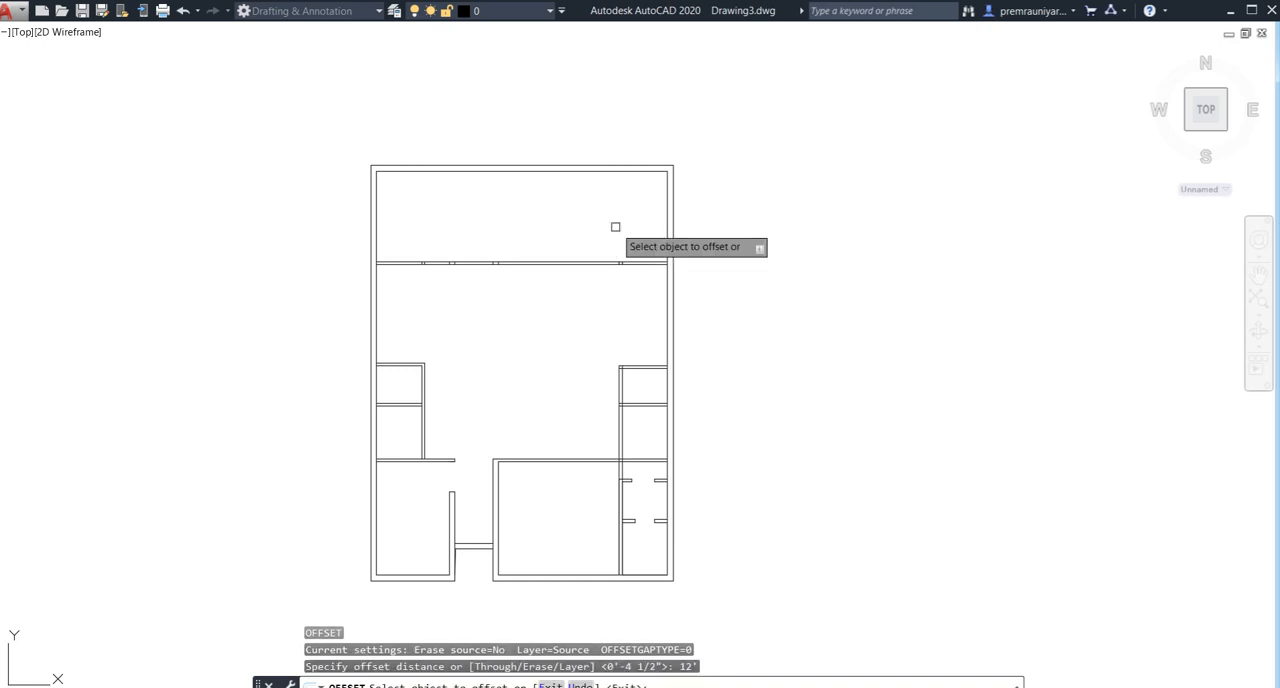
left_click(662, 228)
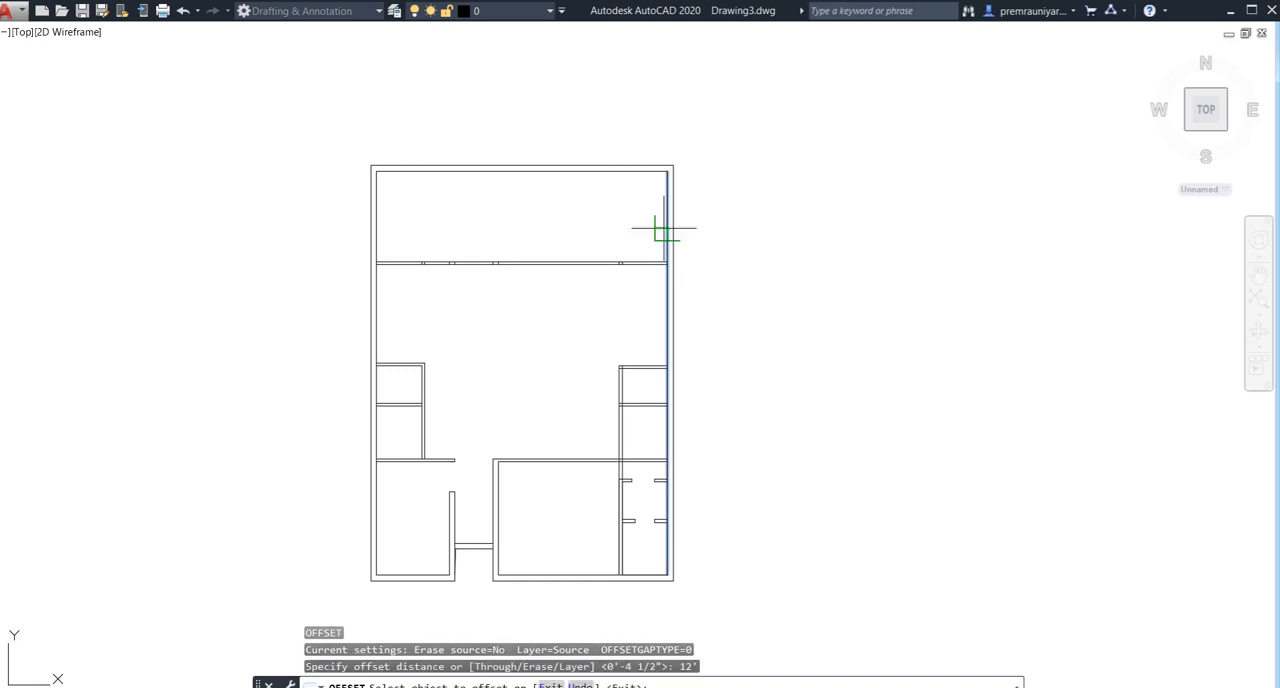
left_click(575, 232)
- Offset the left exterior wall's inner line 10' inward, and offset the new line 4.5" to the right as wall thickness
left_click(374, 240)
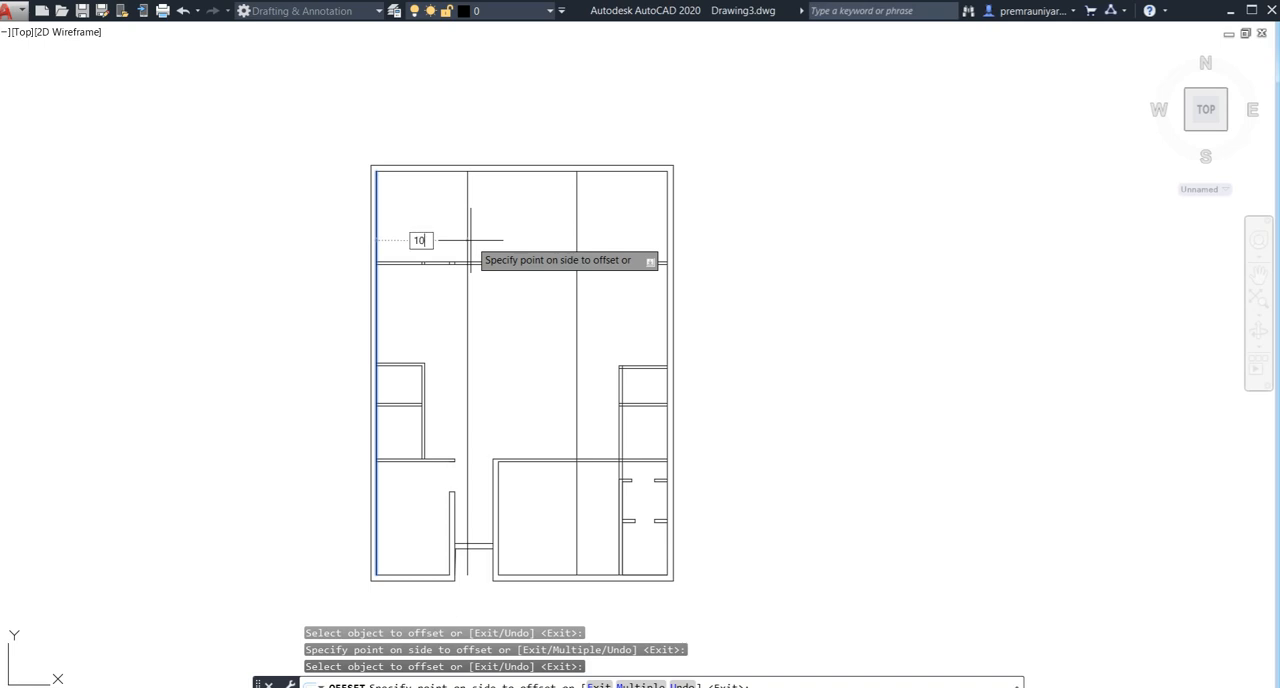
type("10'")
key("Return")
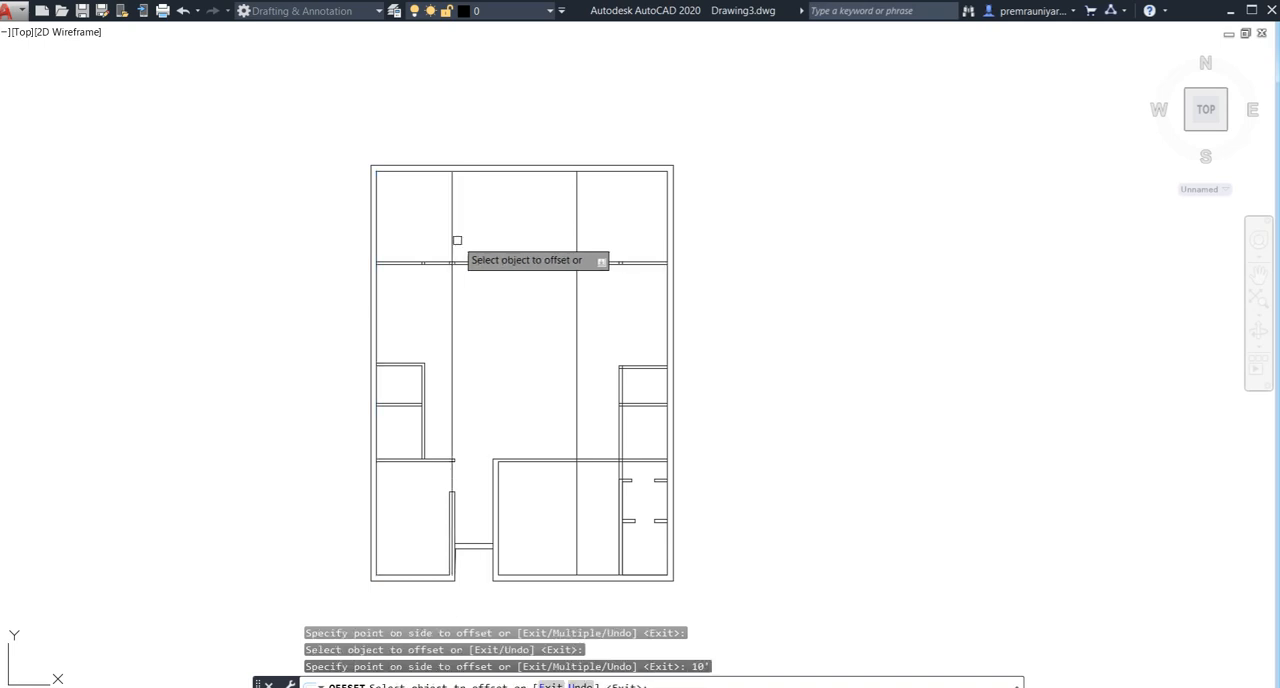
left_click(452, 241)
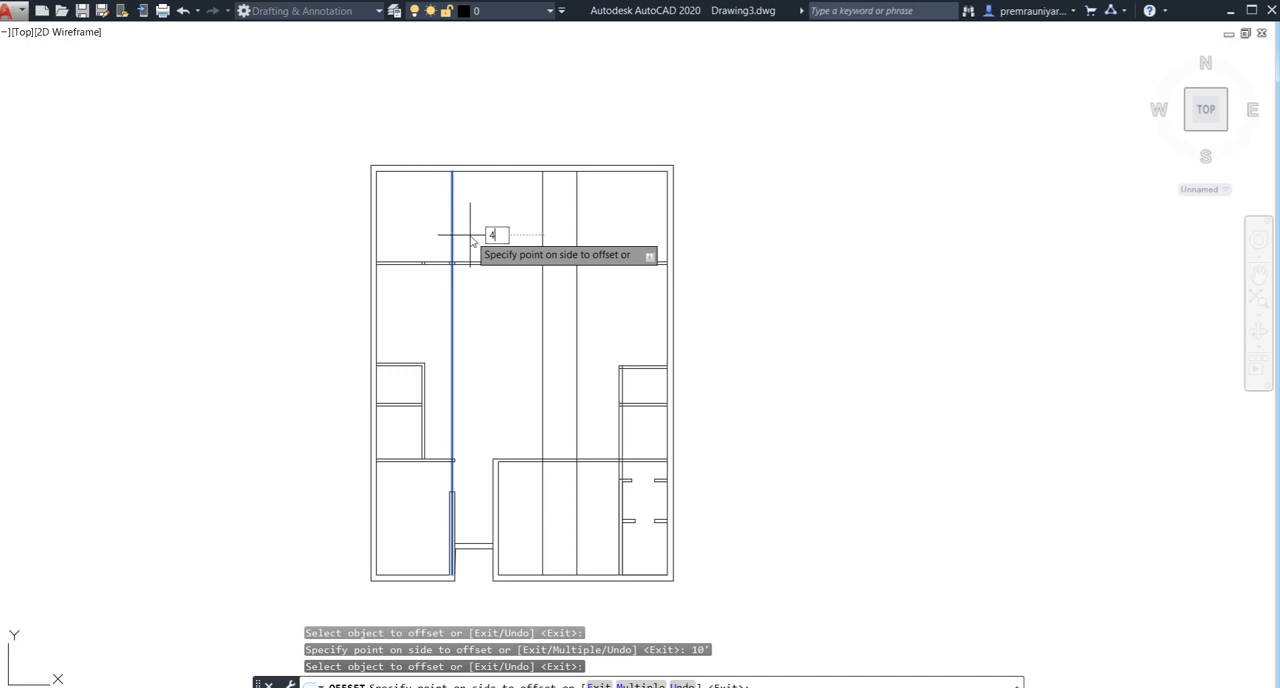
type("4.5\"")
key("Return")
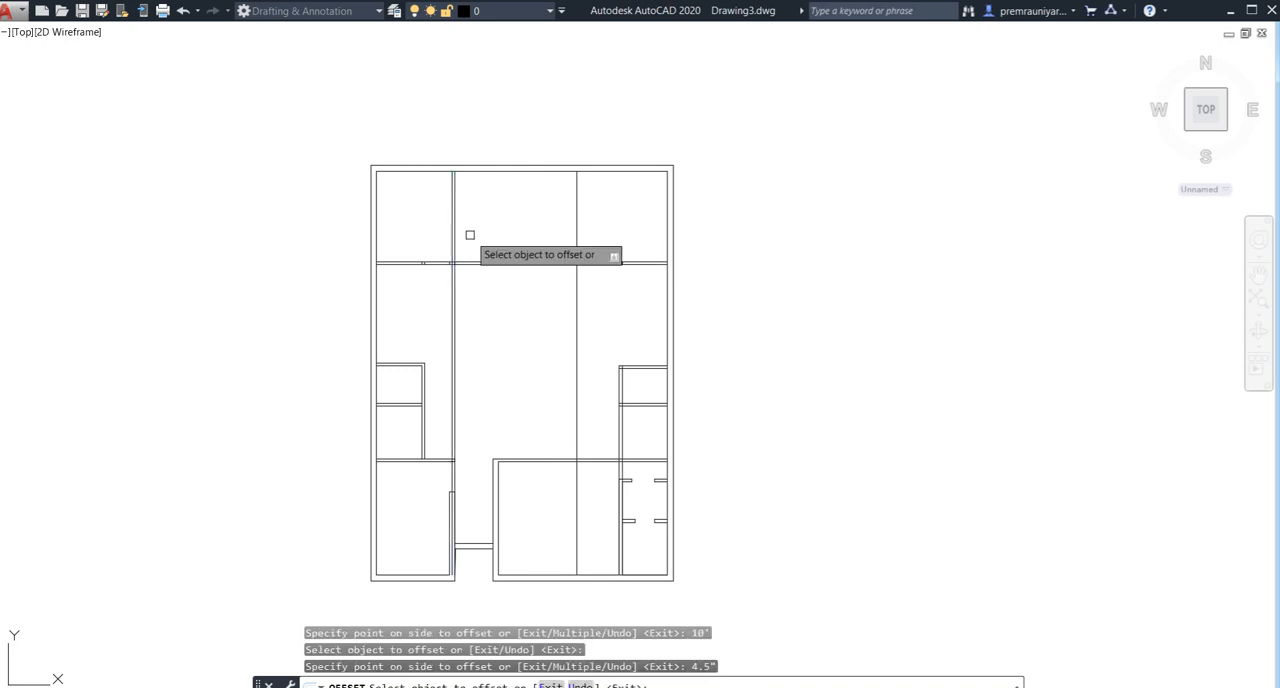
- Offset the vertical line 12' from the right exterior wall by 4.5" to the right as wall thickness
left_click(577, 216)
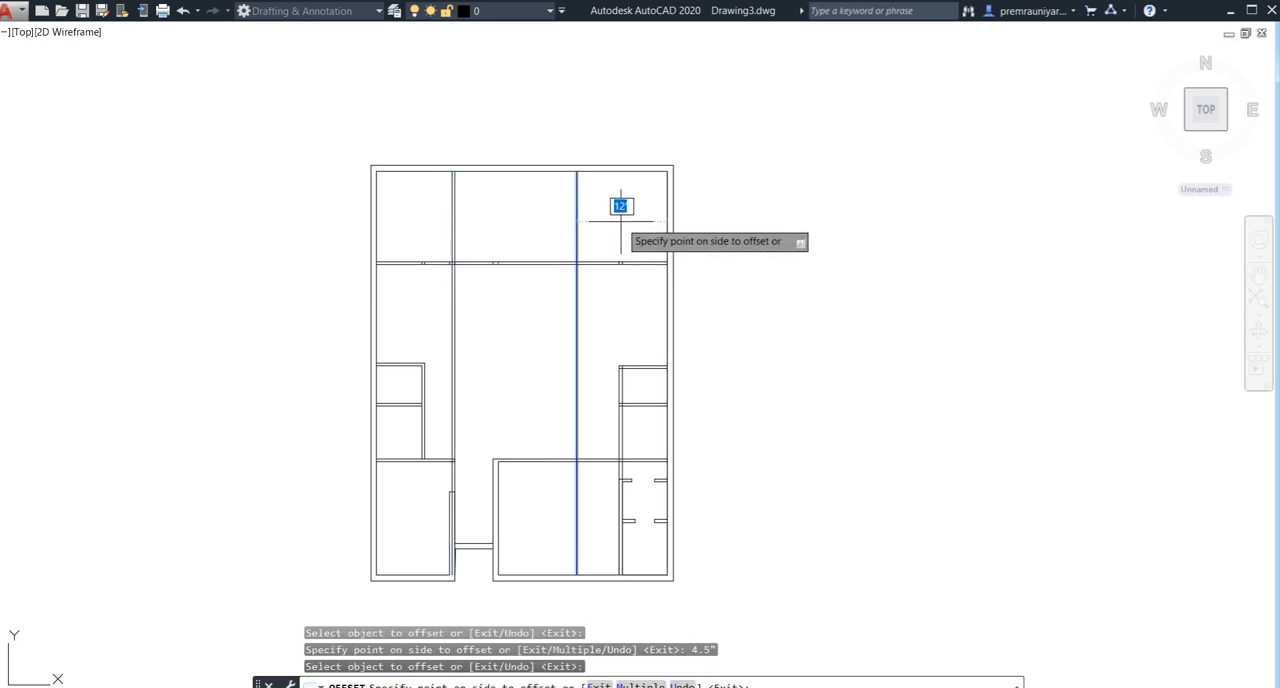
type("4.5\"")
key("Return")
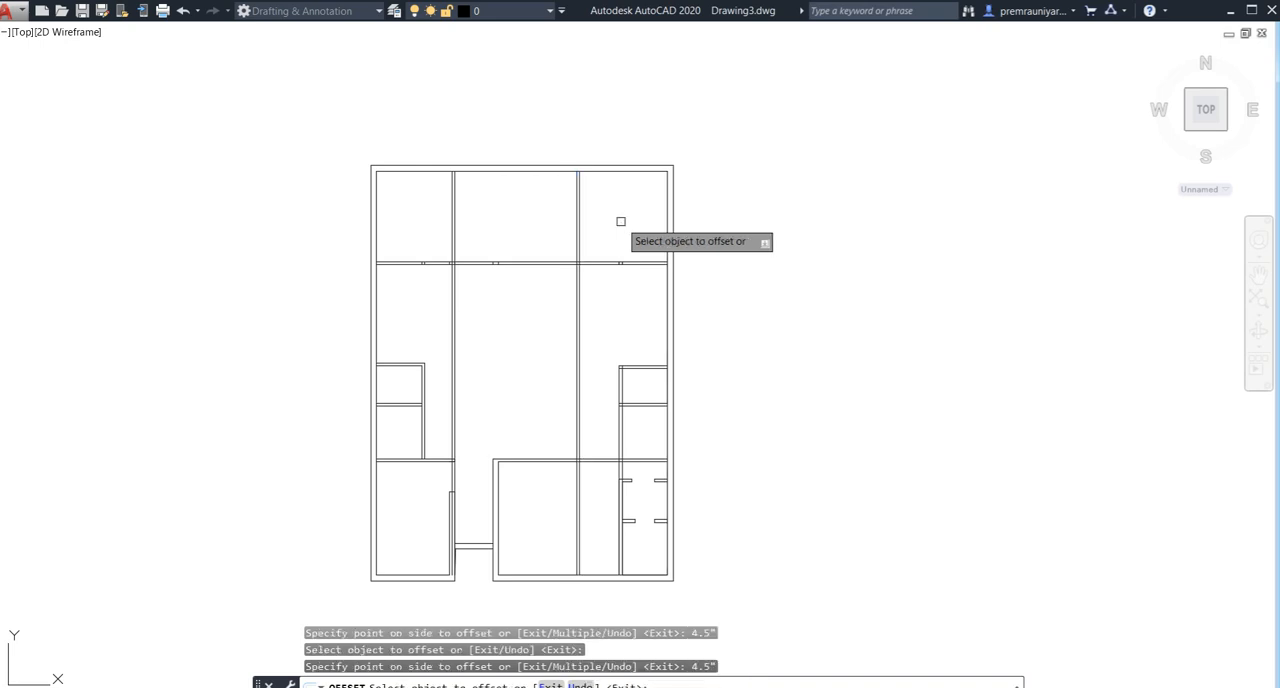
key("Escape")
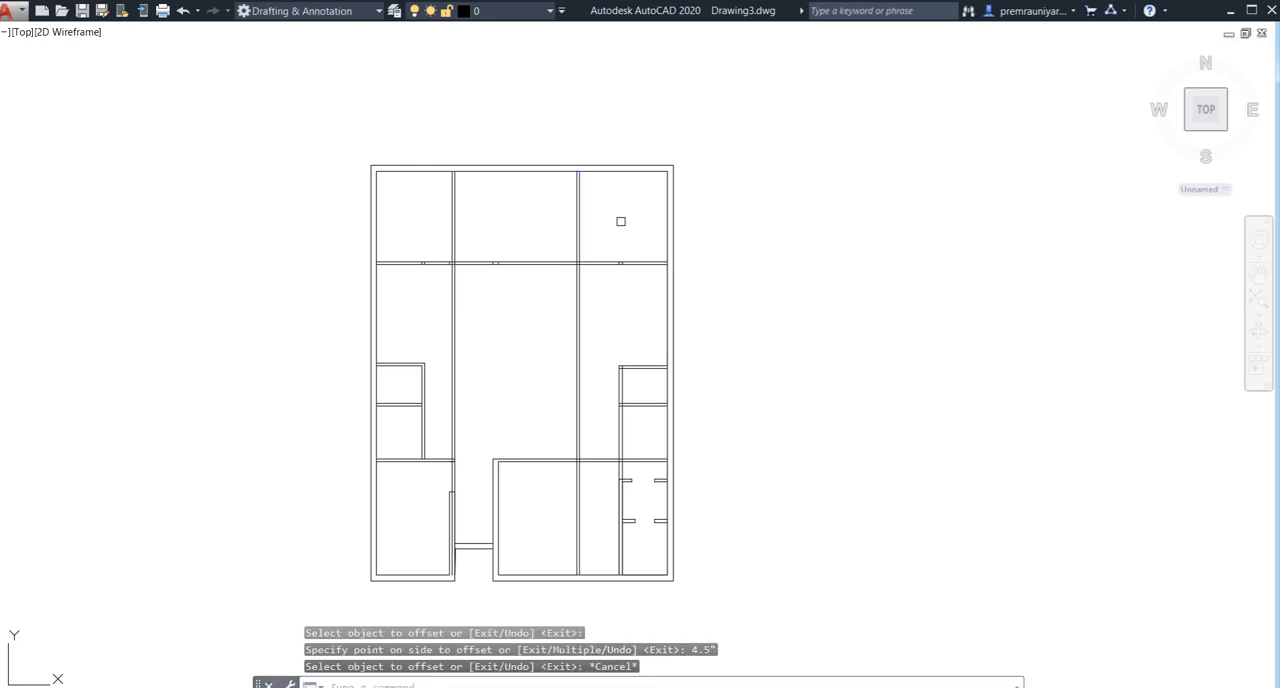
- Trim the new vertical wall lines across the central hall and inside the bottom-right room
key("Return")
left_click_drag(614, 295, 389, 314)
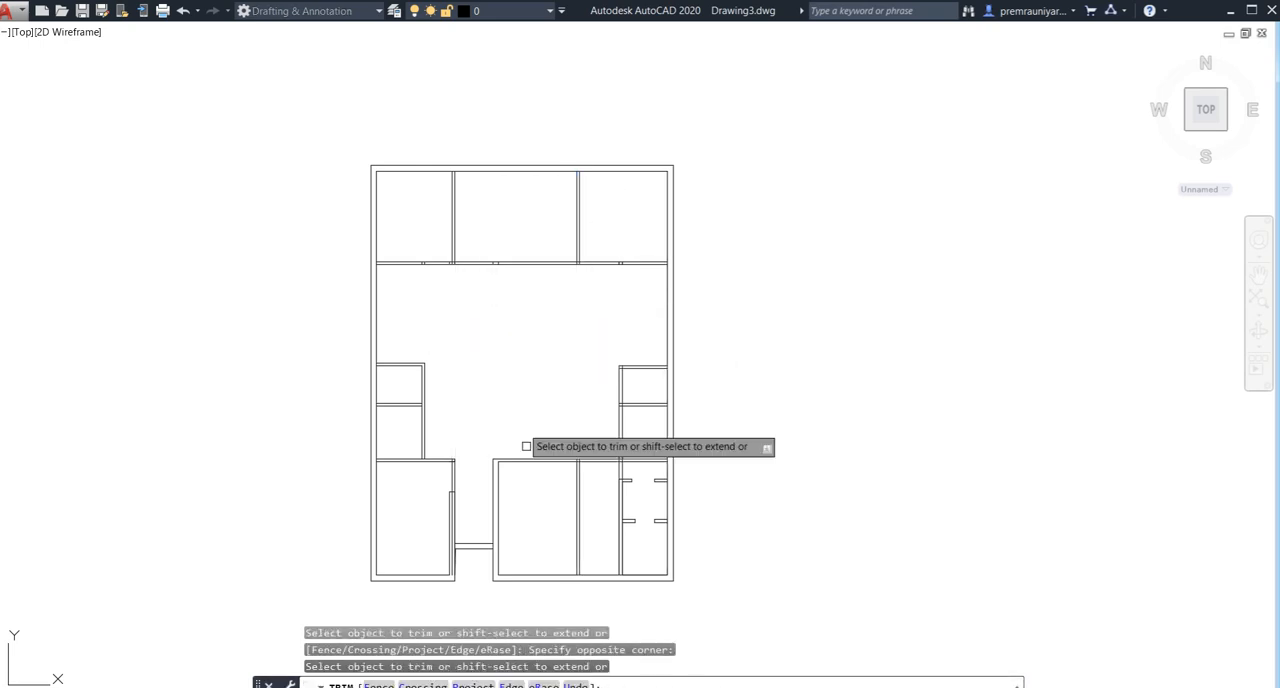
scroll(583, 503, "up", 2)
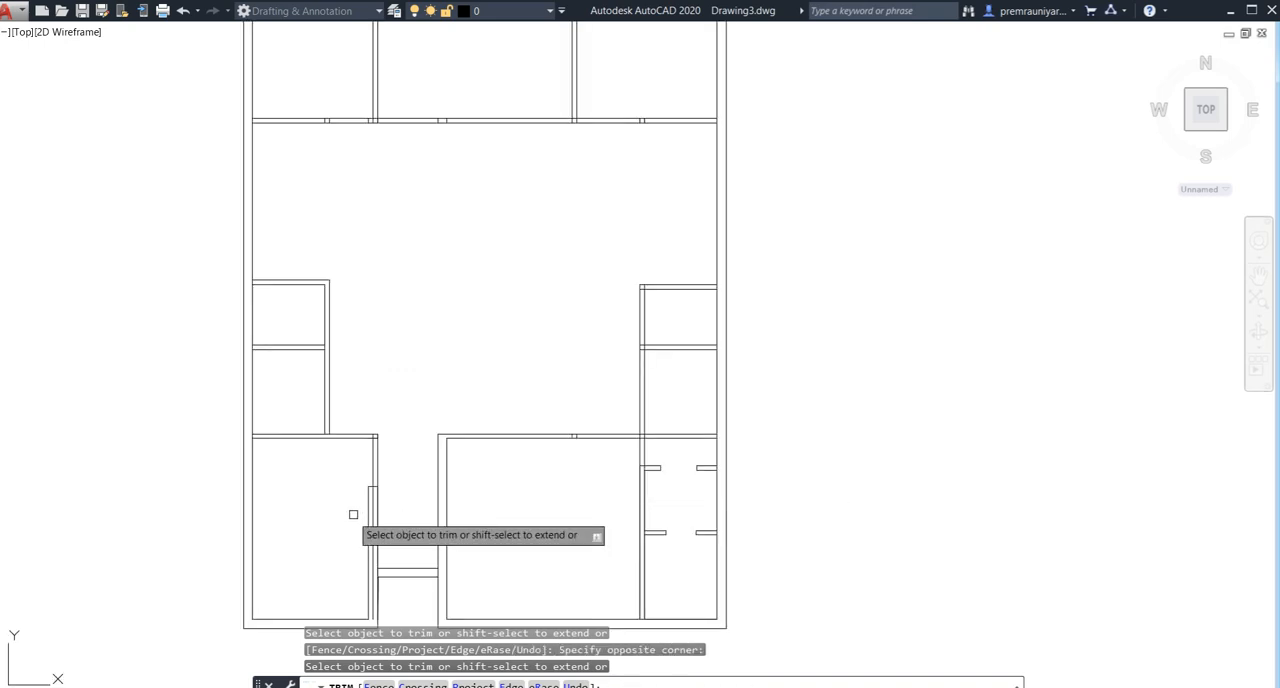
- Trim the leftover vertical lines inside the bottom-left room's right wall and across its door opening
scroll(372, 504, "up", 4)
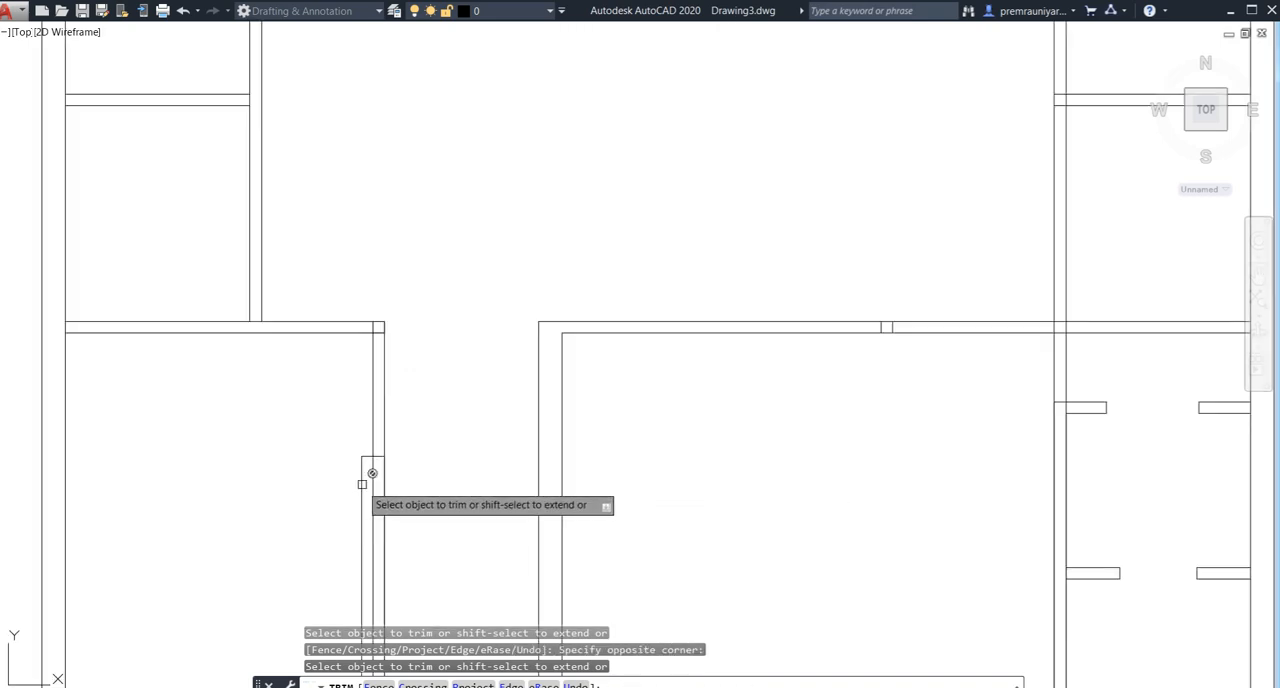
scroll(478, 400, "down", 3)
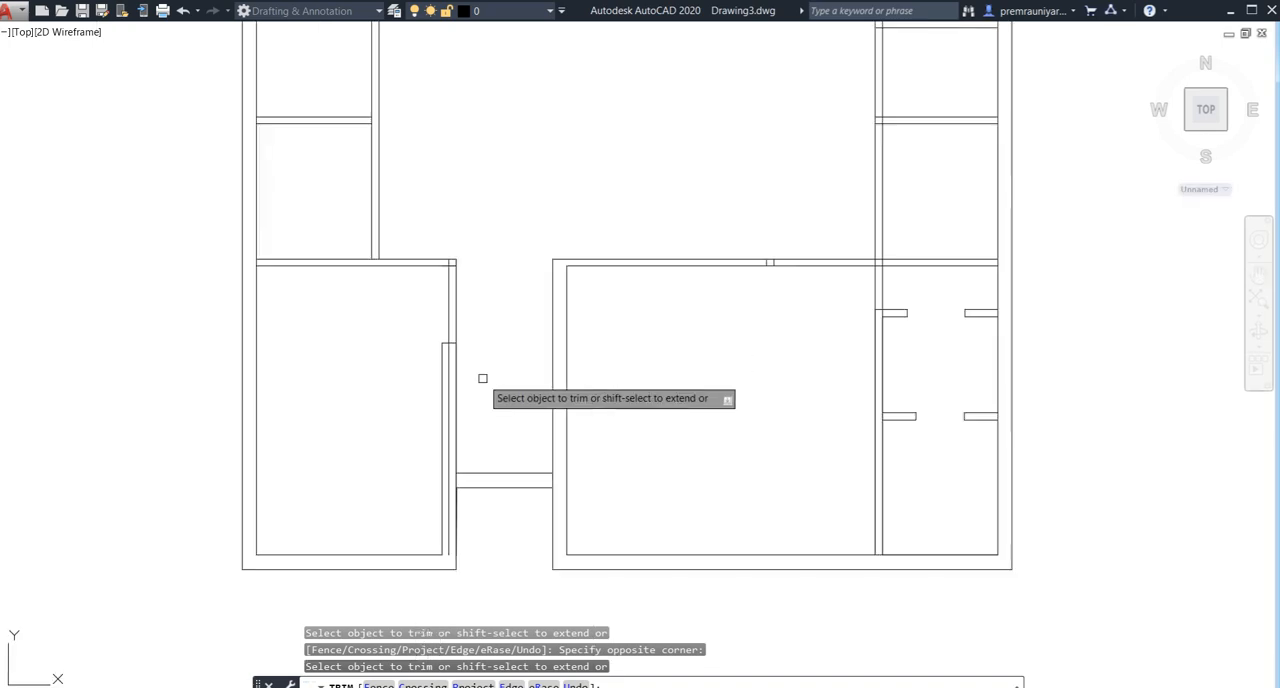
middle_click_drag(485, 379, 501, 331)
left_click(461, 334)
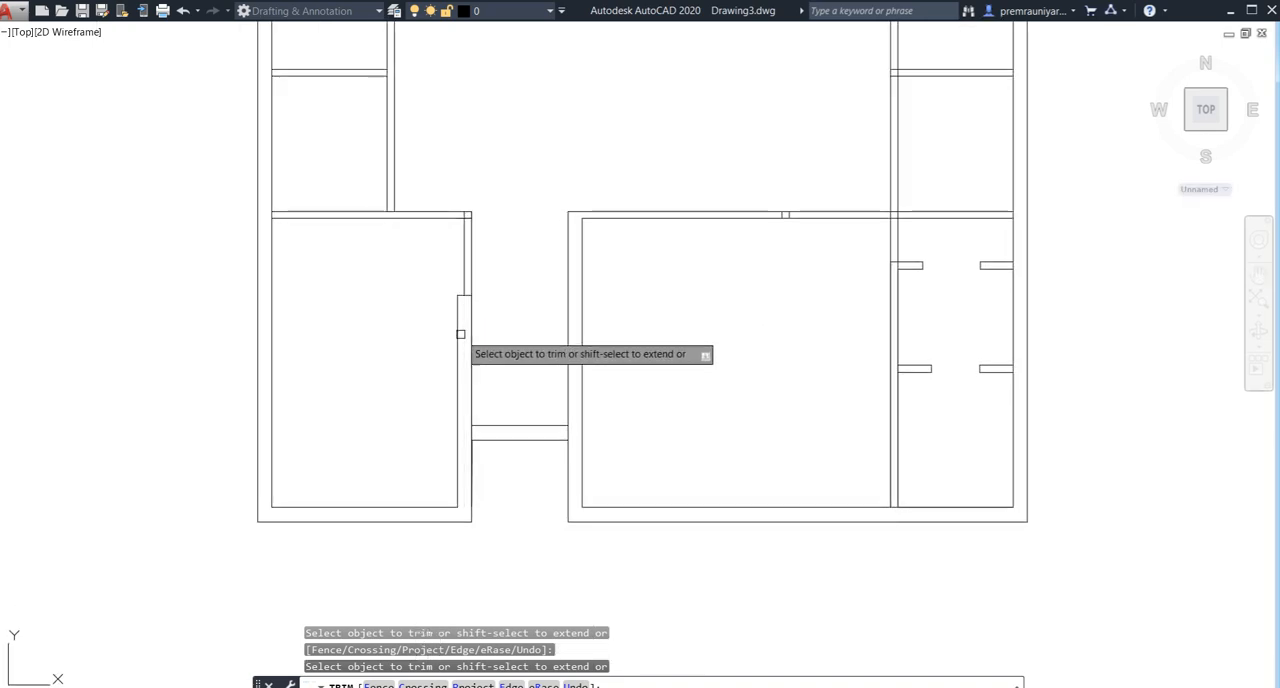
left_click(465, 265)
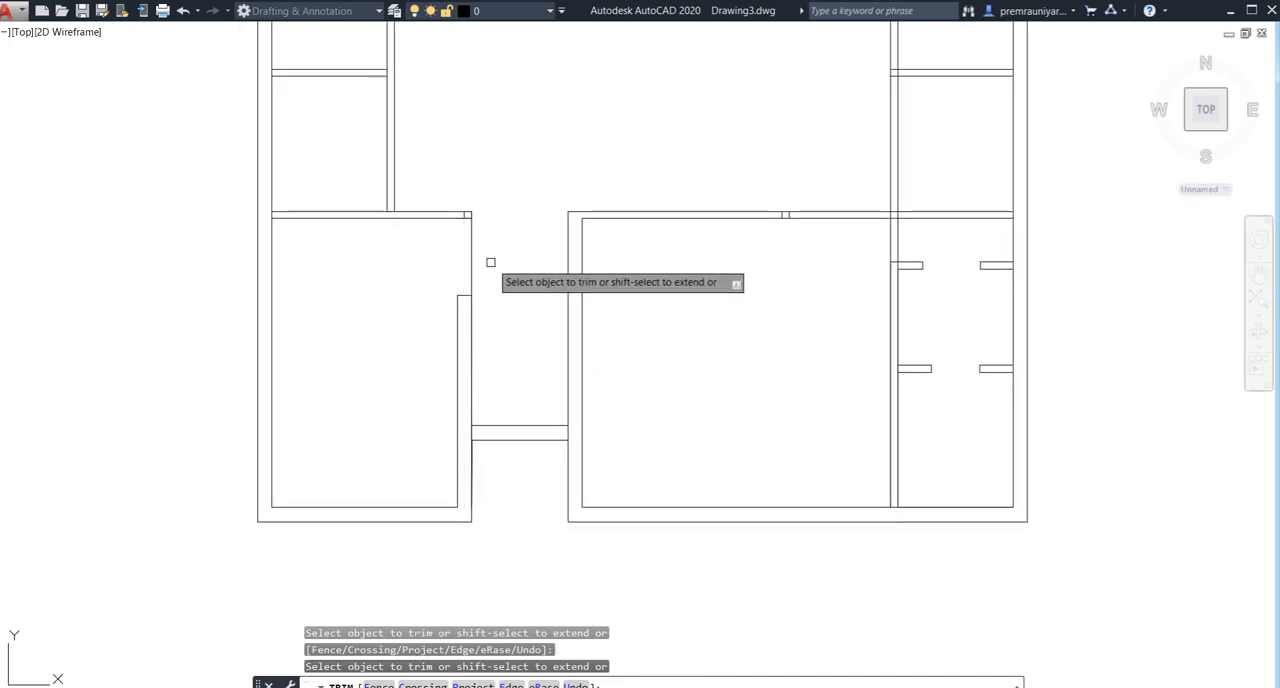
left_click(474, 258)
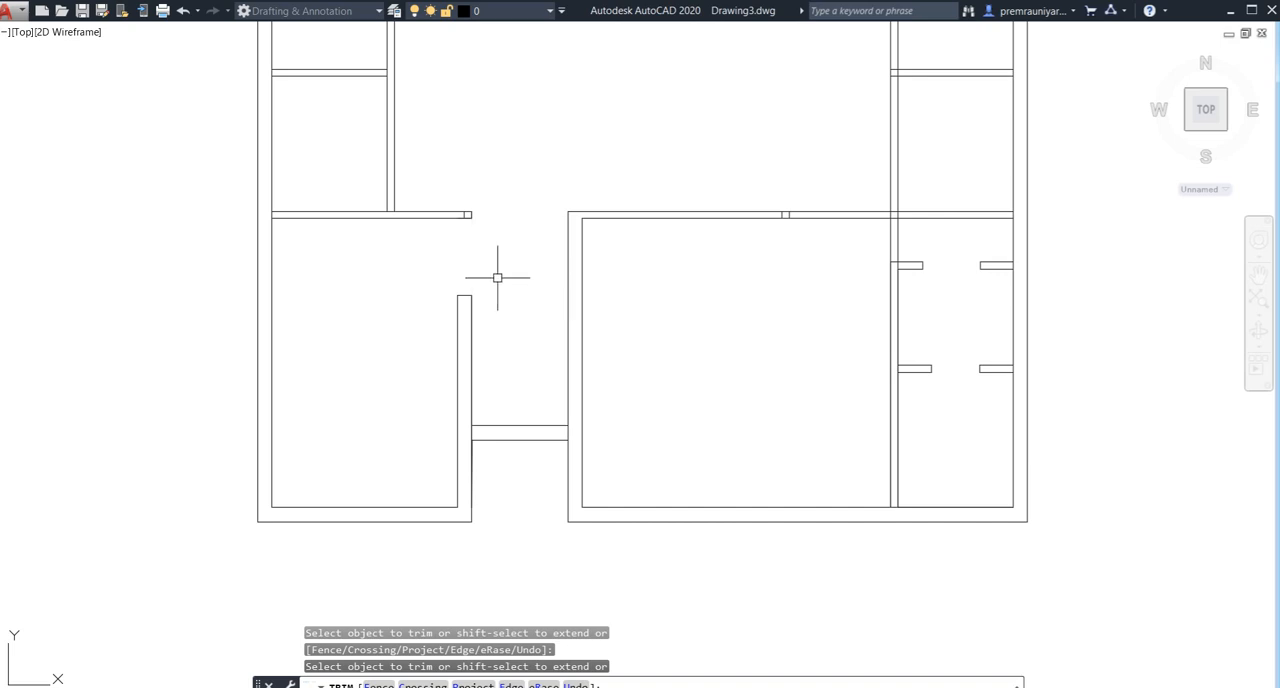
key("Escape")
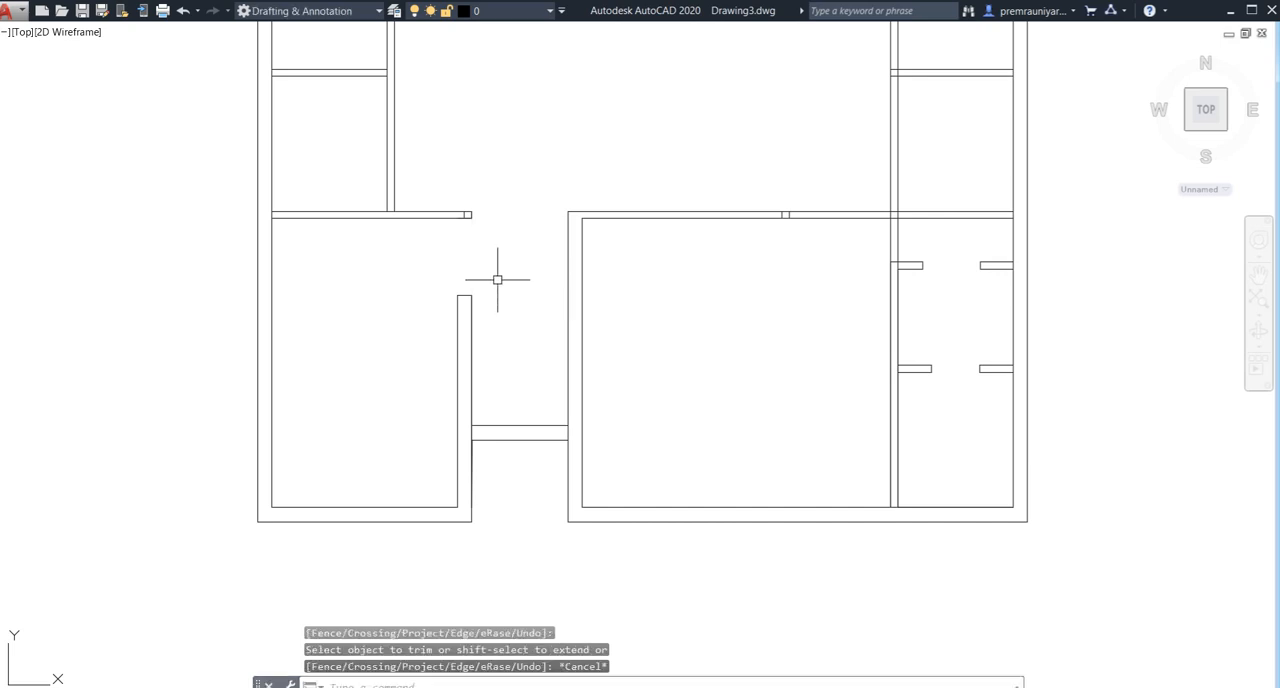
scroll(497, 279, "down", 3)
middle_click_drag(497, 279, 498, 529)
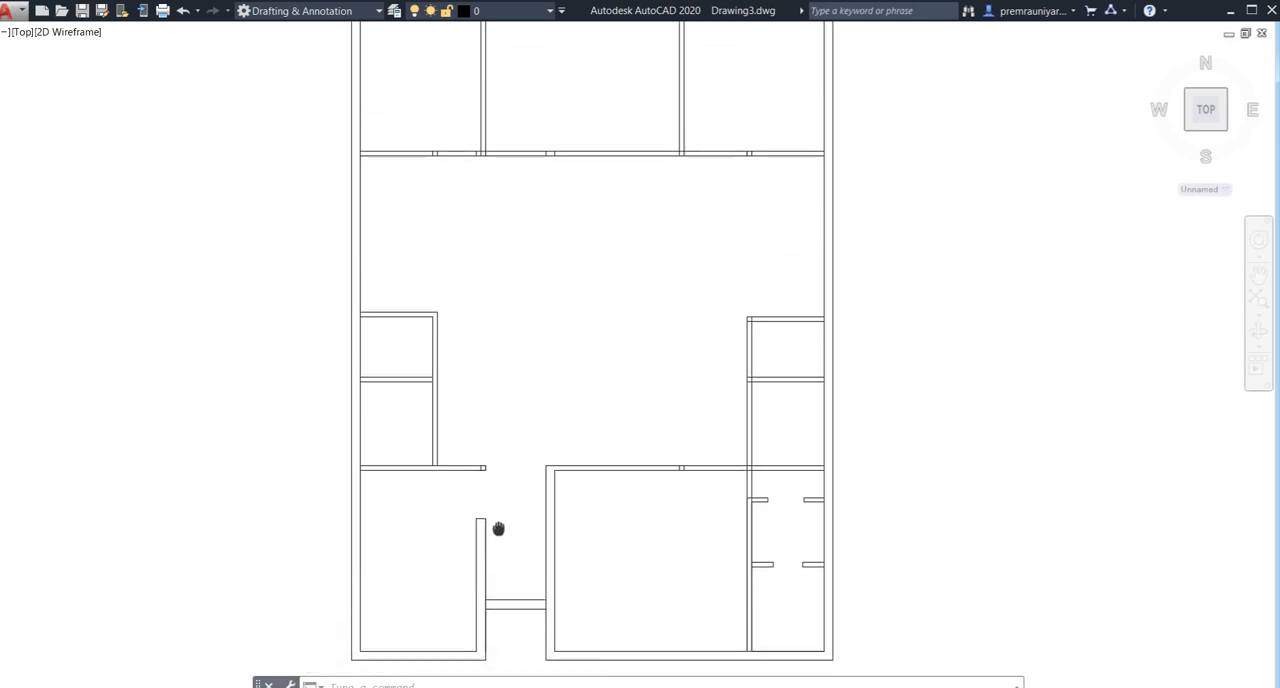
scroll(513, 322, "down", 2)
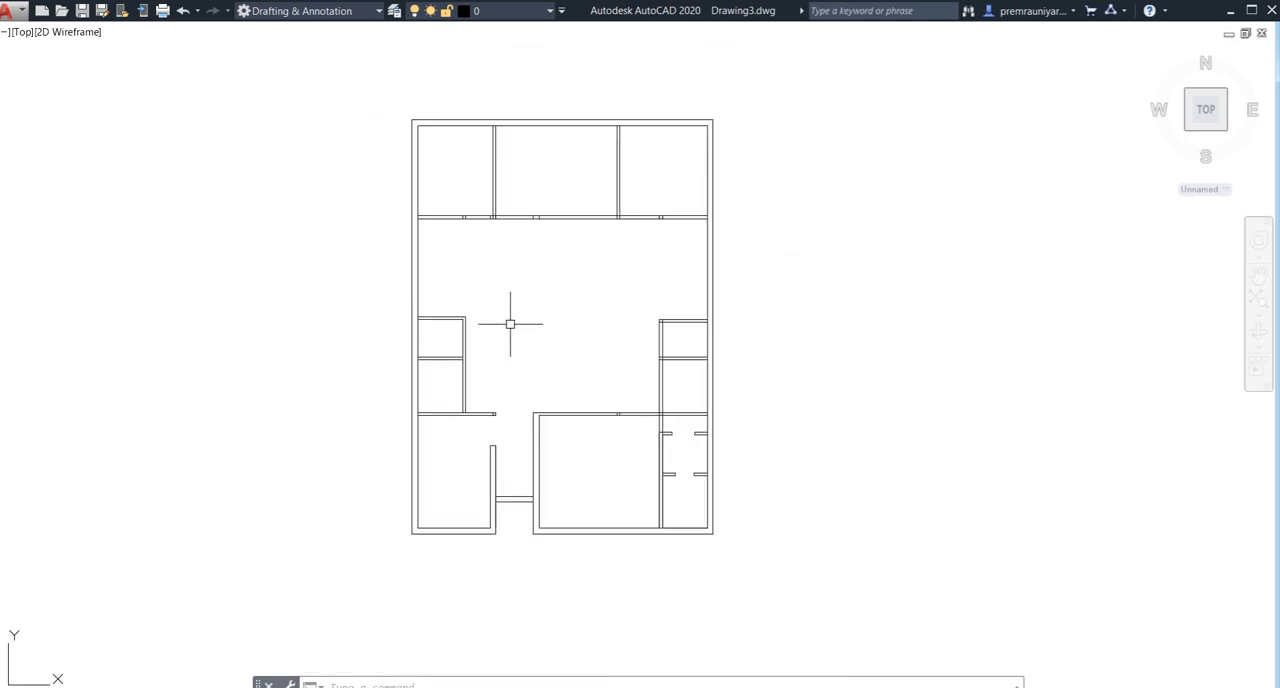
middle_click_drag(509, 325, 490, 336)
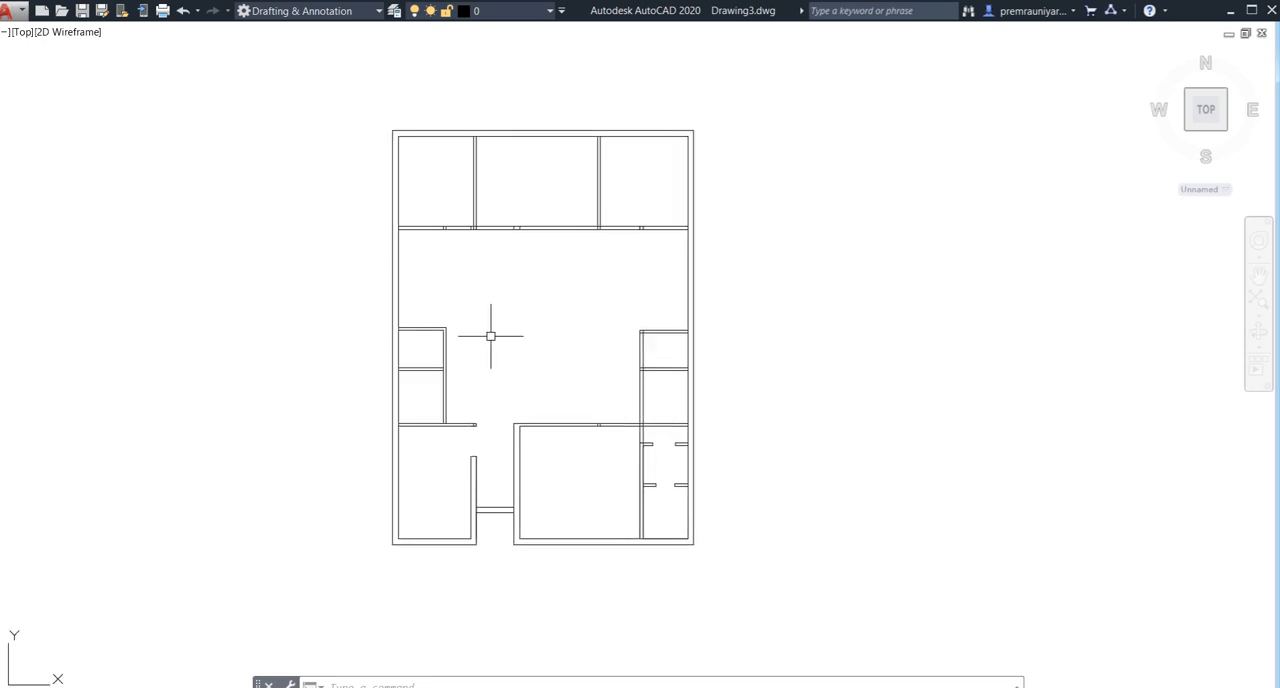
middle_click_drag(525, 288, 493, 338)
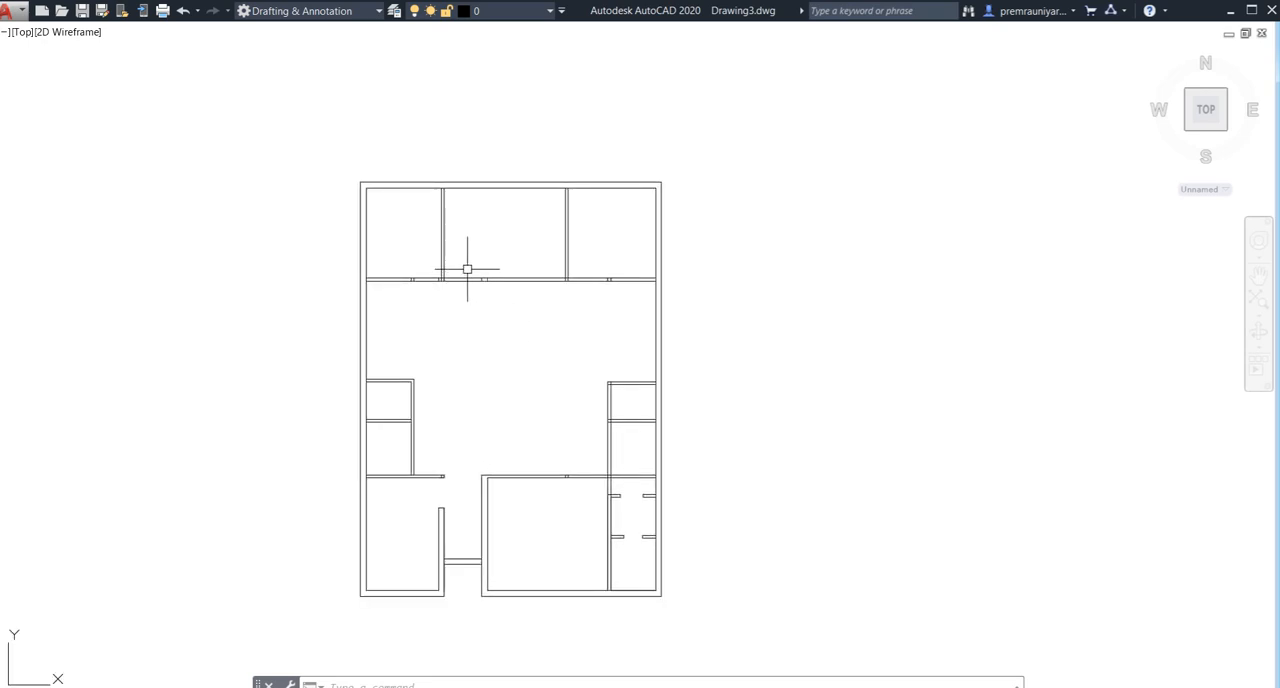
scroll(517, 242, "up", 2)
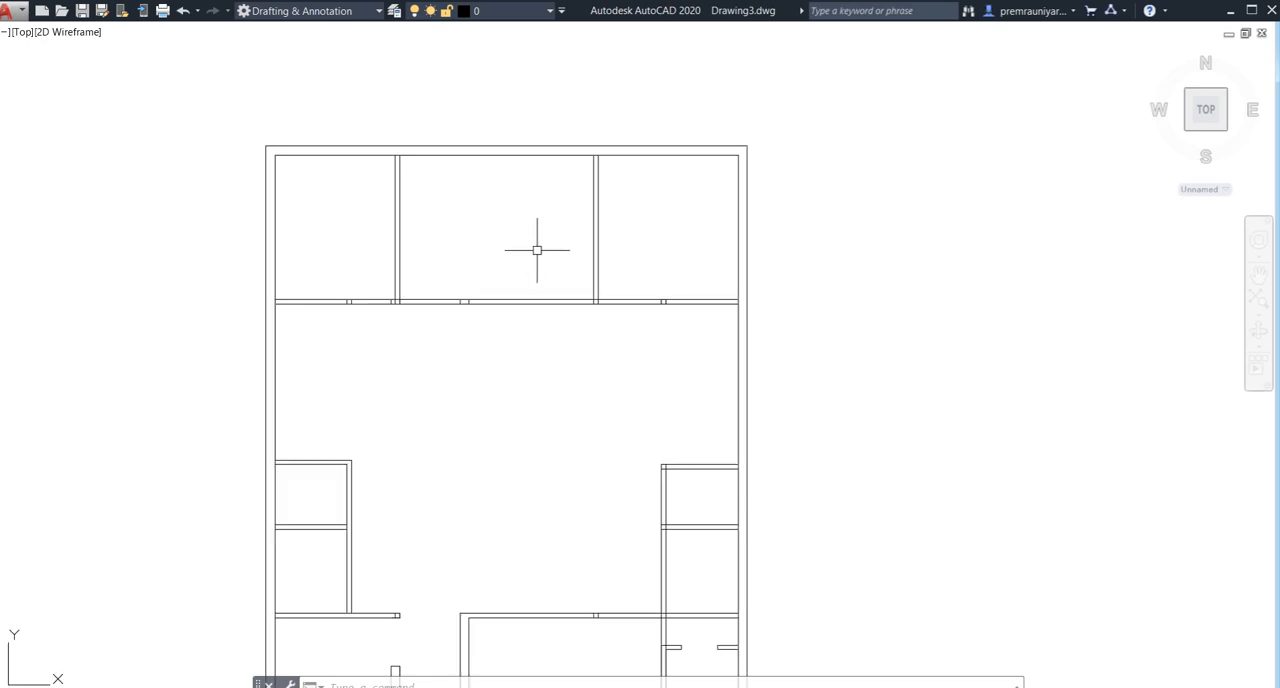
- Offset the left line of the top area's right partition 8' to the left, and offset the new line 4.5" to the right as wall thickness
type("o")
key("Return")
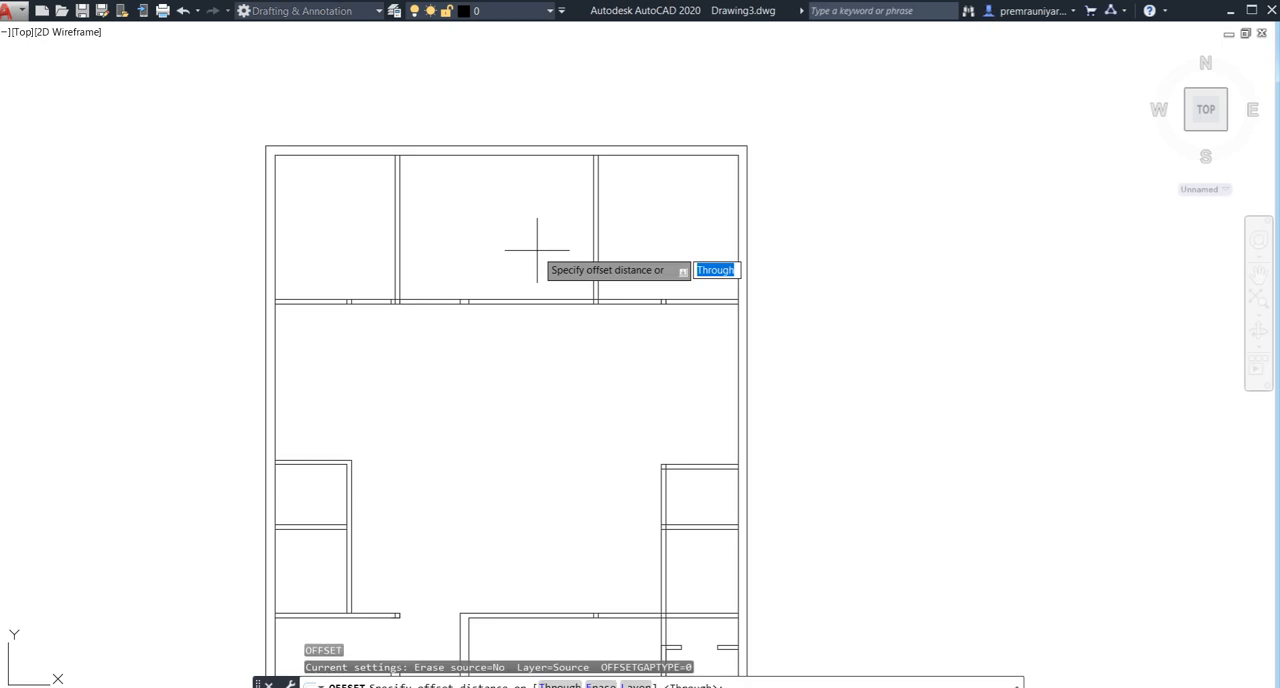
key("Return")
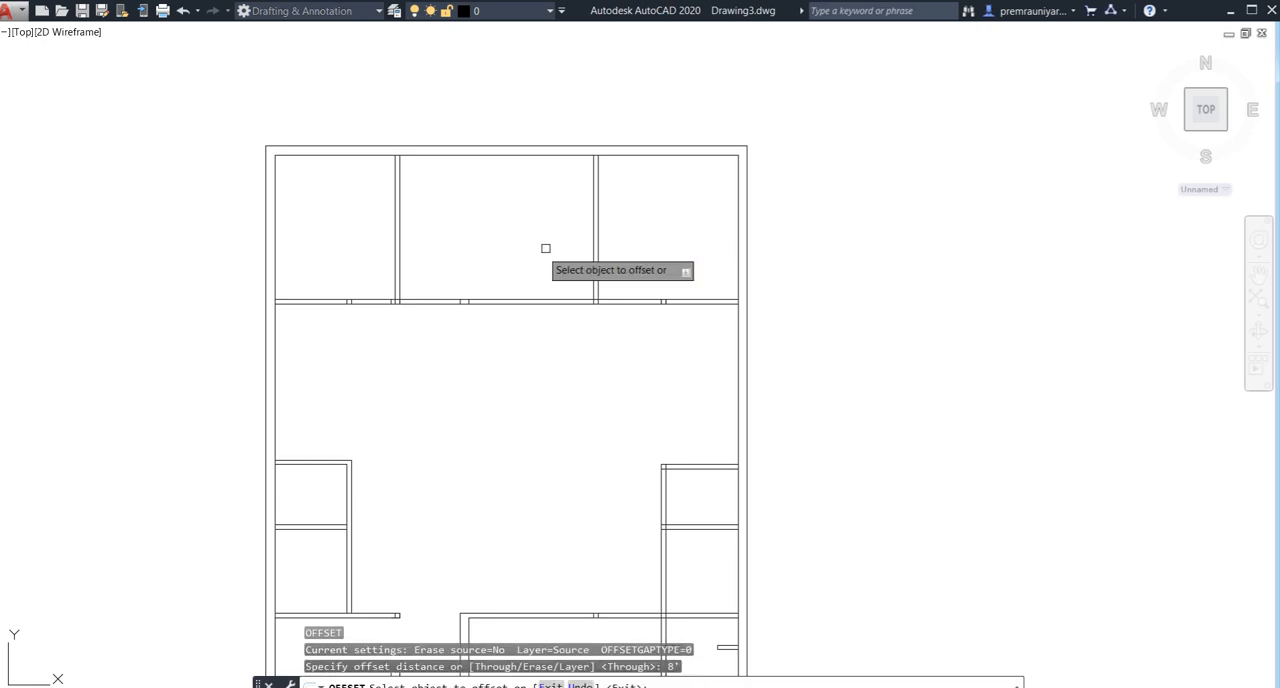
left_click(590, 240)
left_click(495, 257)
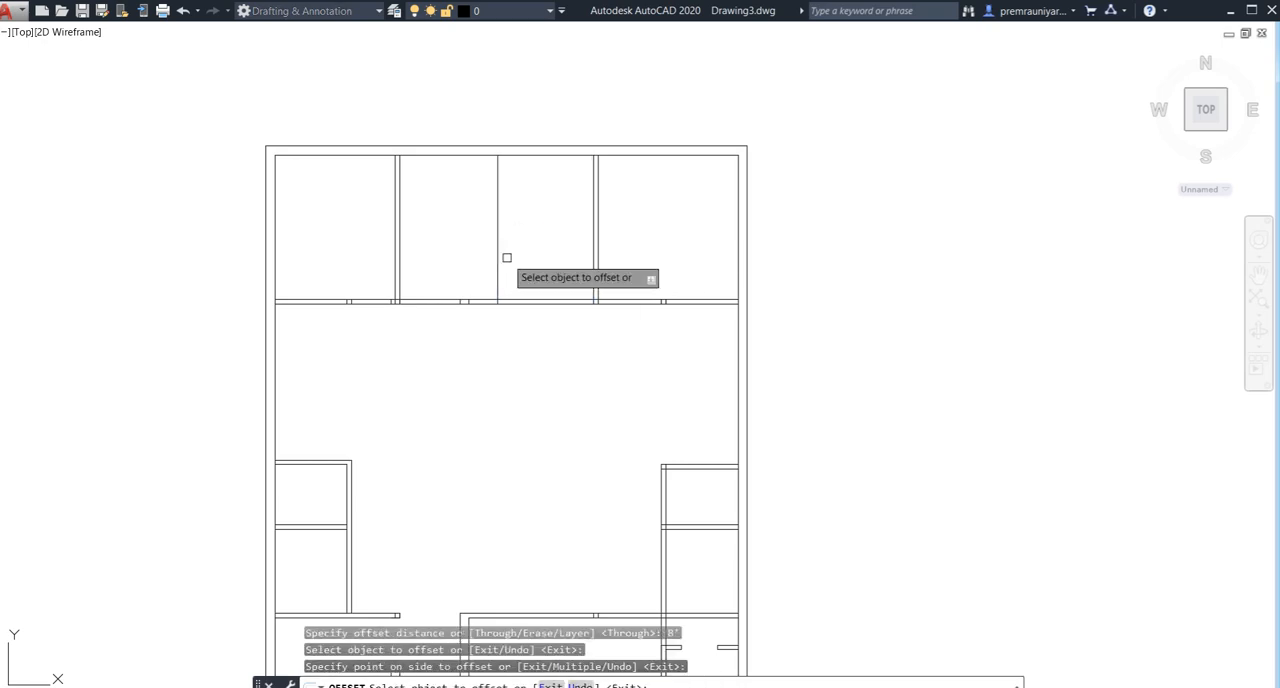
left_click(497, 257)
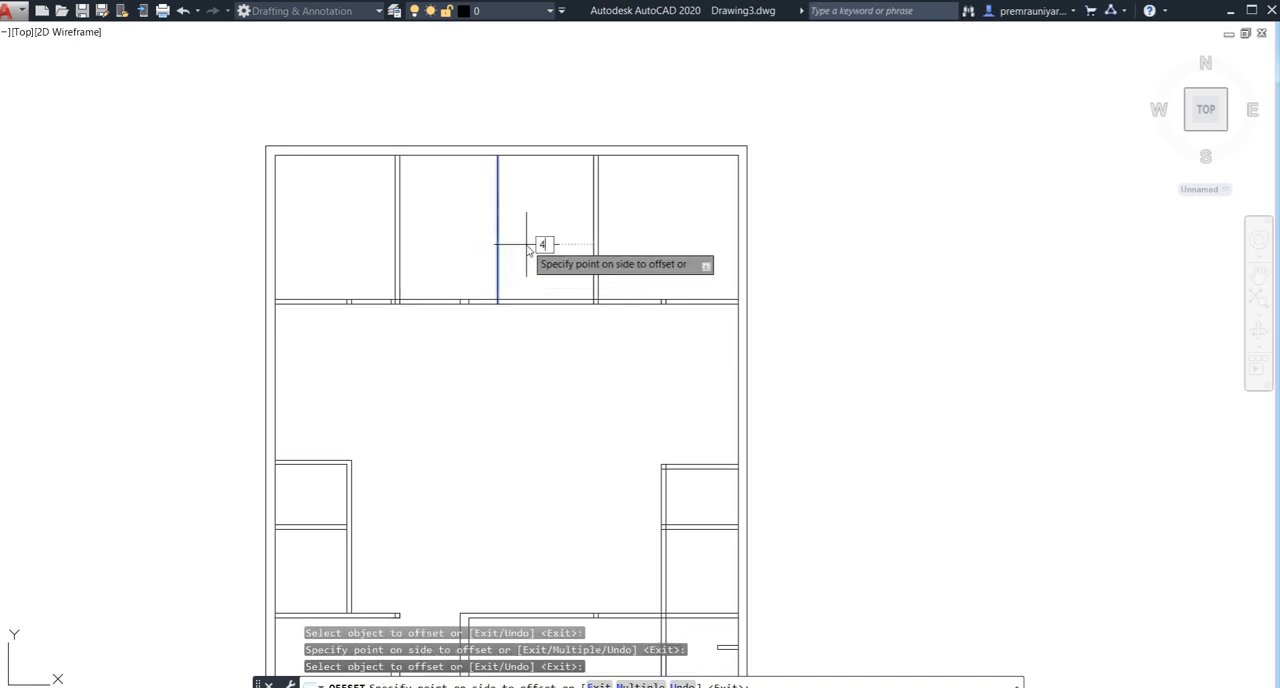
type("4.5\"")
key("Return")
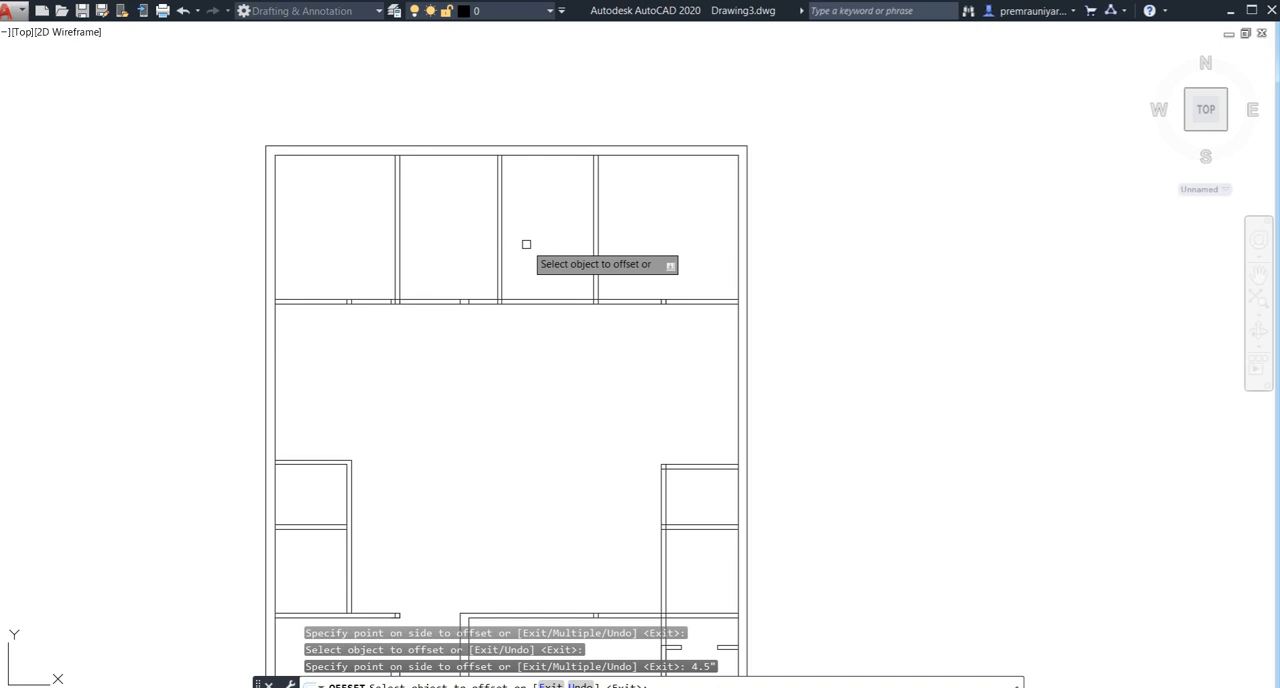
key("Escape")
- Draw a short horizontal line across the new middle partition's thickness, at about half its height
middle_click_drag(491, 249, 475, 247)
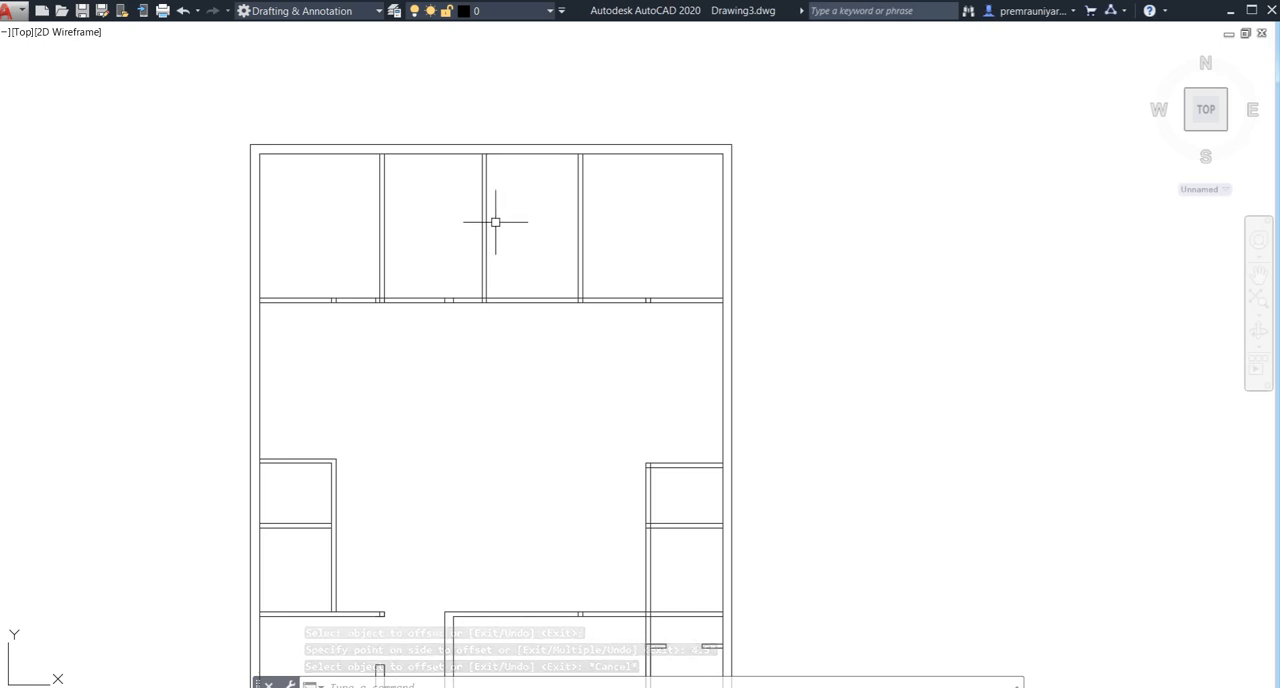
scroll(494, 247, "up", 4)
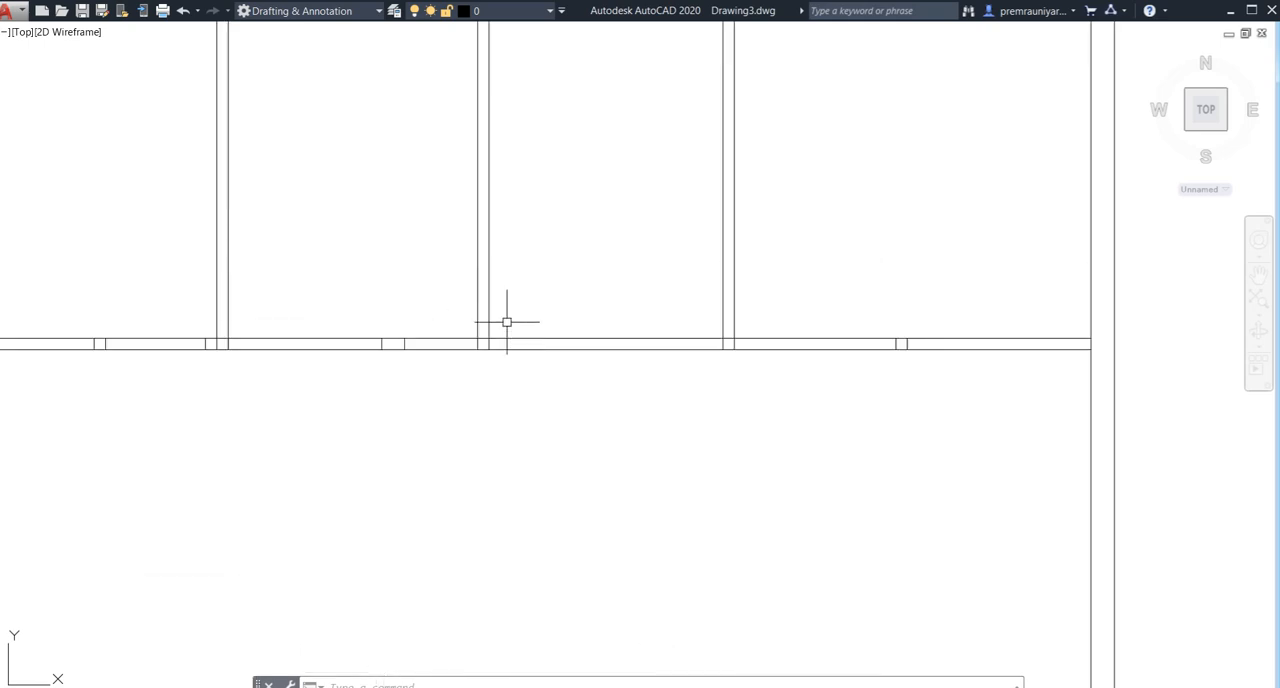
key("Return")
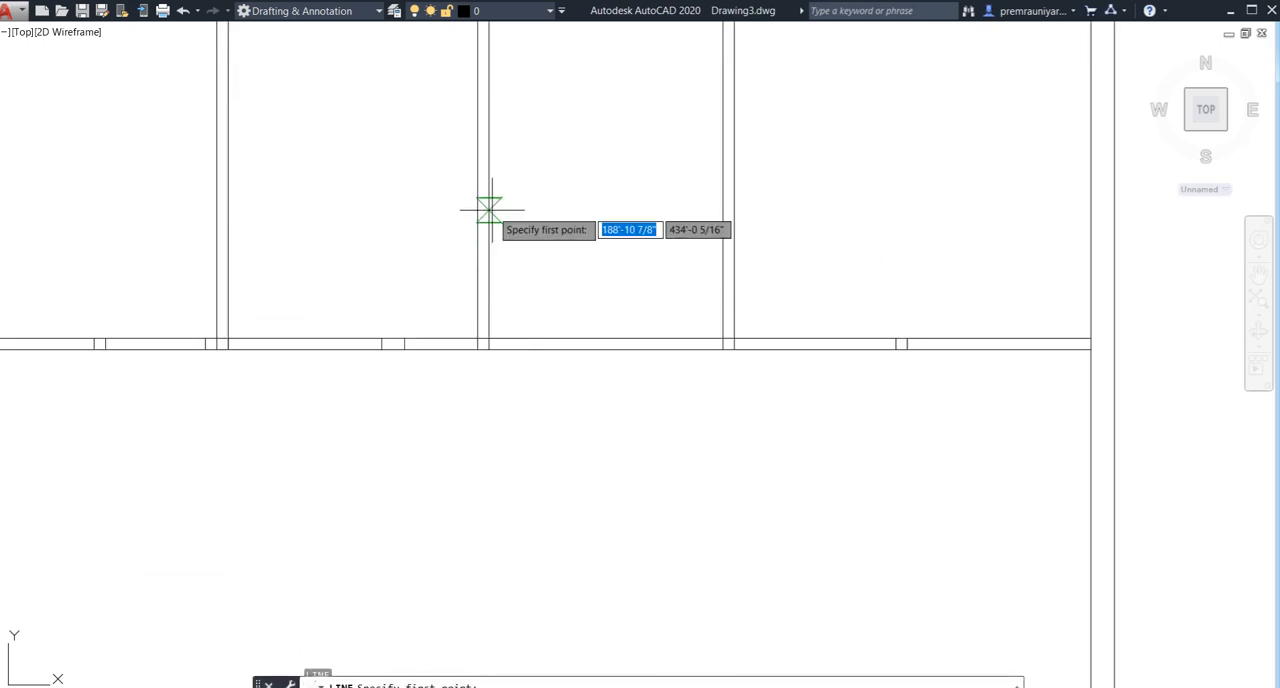
middle_click_drag(486, 189, 487, 257)
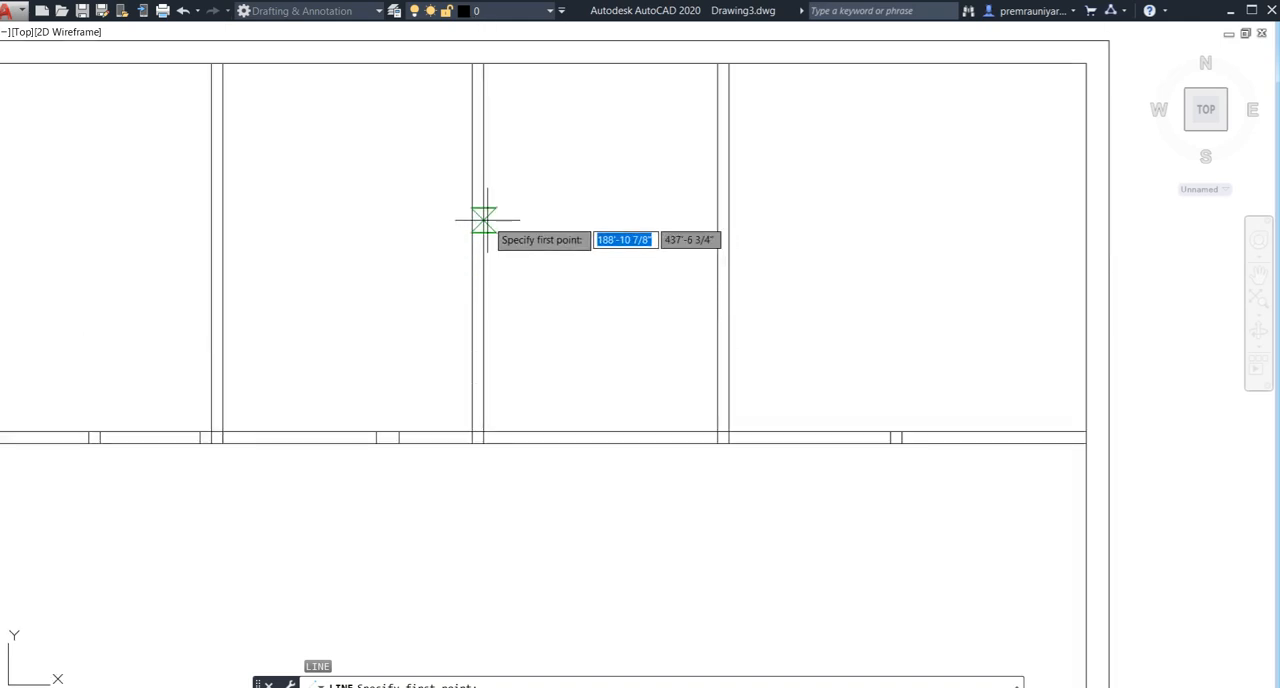
left_click(483, 249)
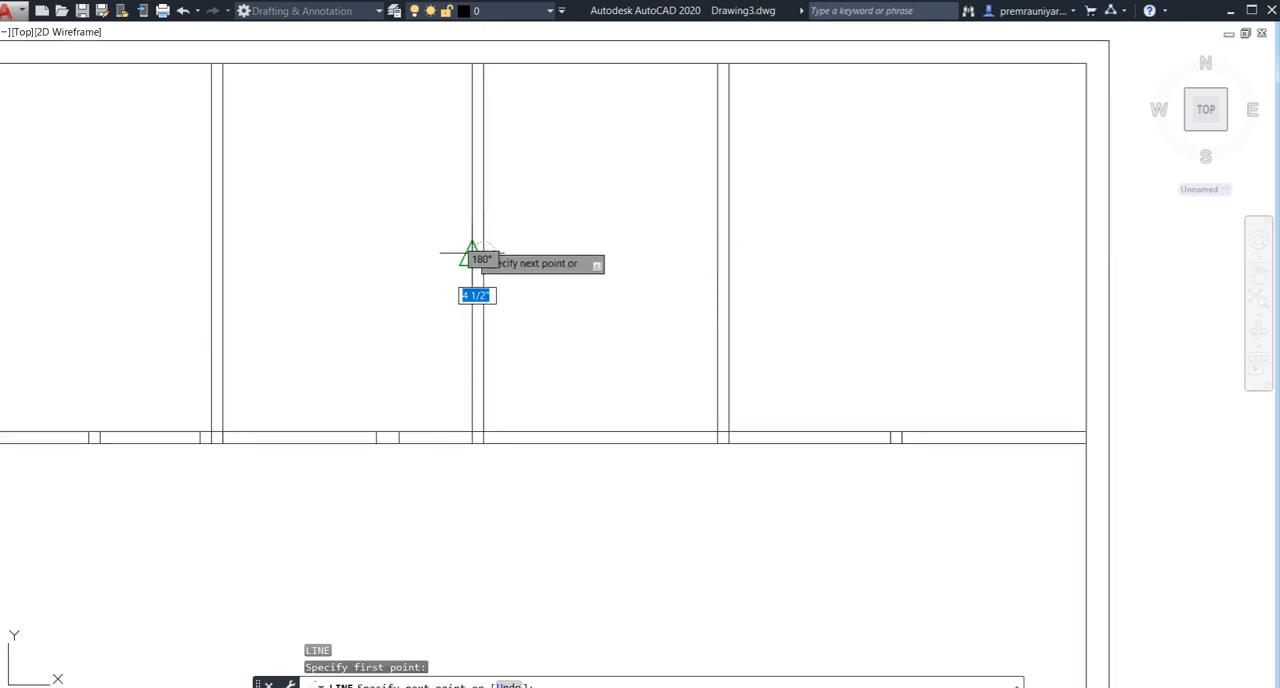
left_click(472, 252)
key("Return")
scroll(475, 245, "up", 4)
scroll(478, 261, "up", 2)
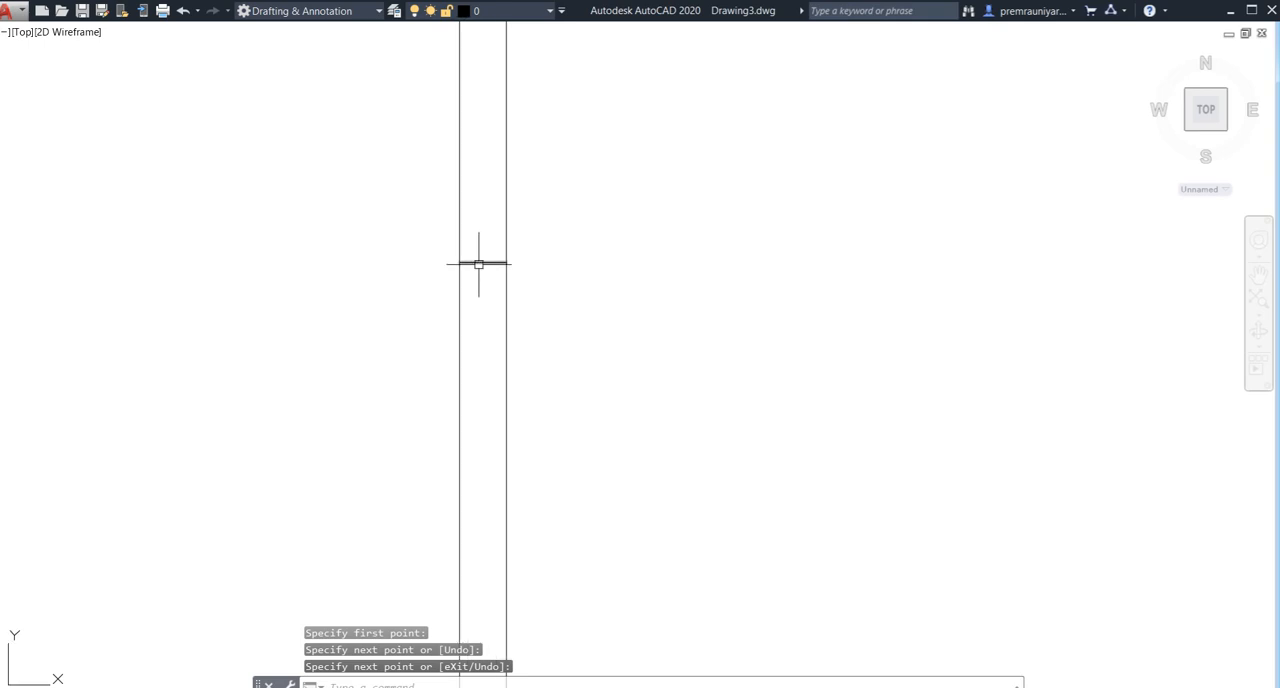
- Offset the short cross line in the middle partition by 2' both upward and downward to mark the opening's edges
type("o")
key("Return")
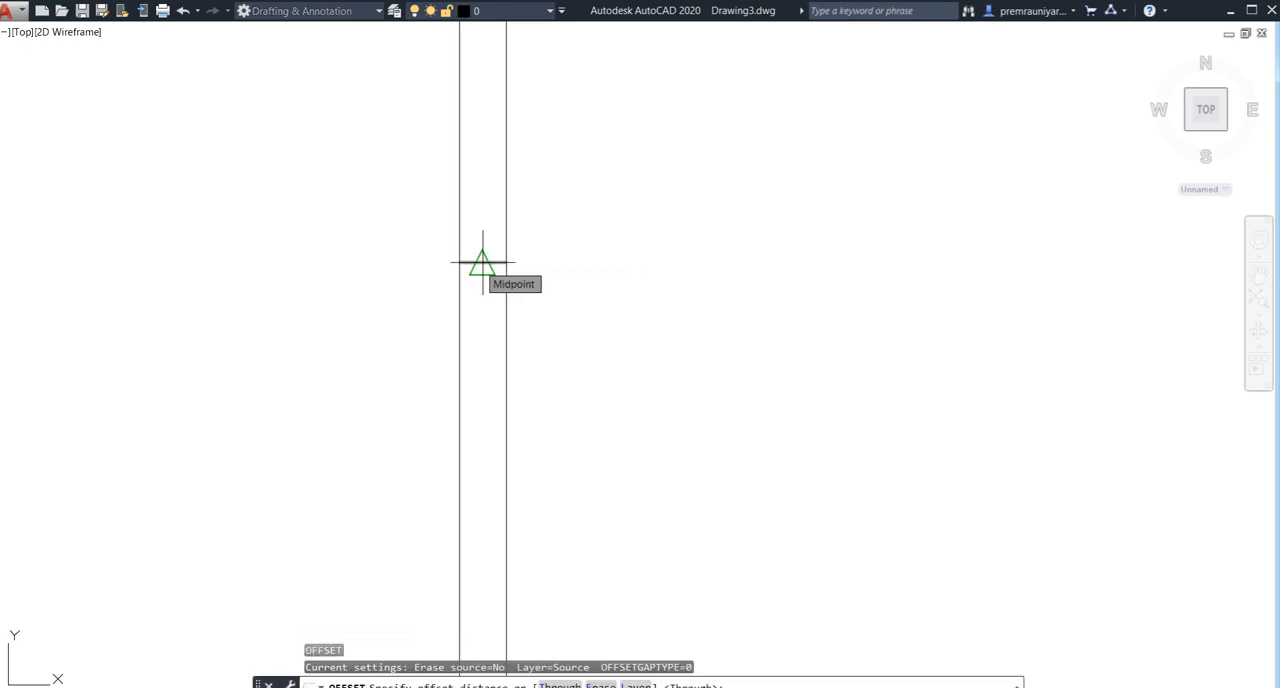
type("2'")
key("Return")
left_click(478, 263)
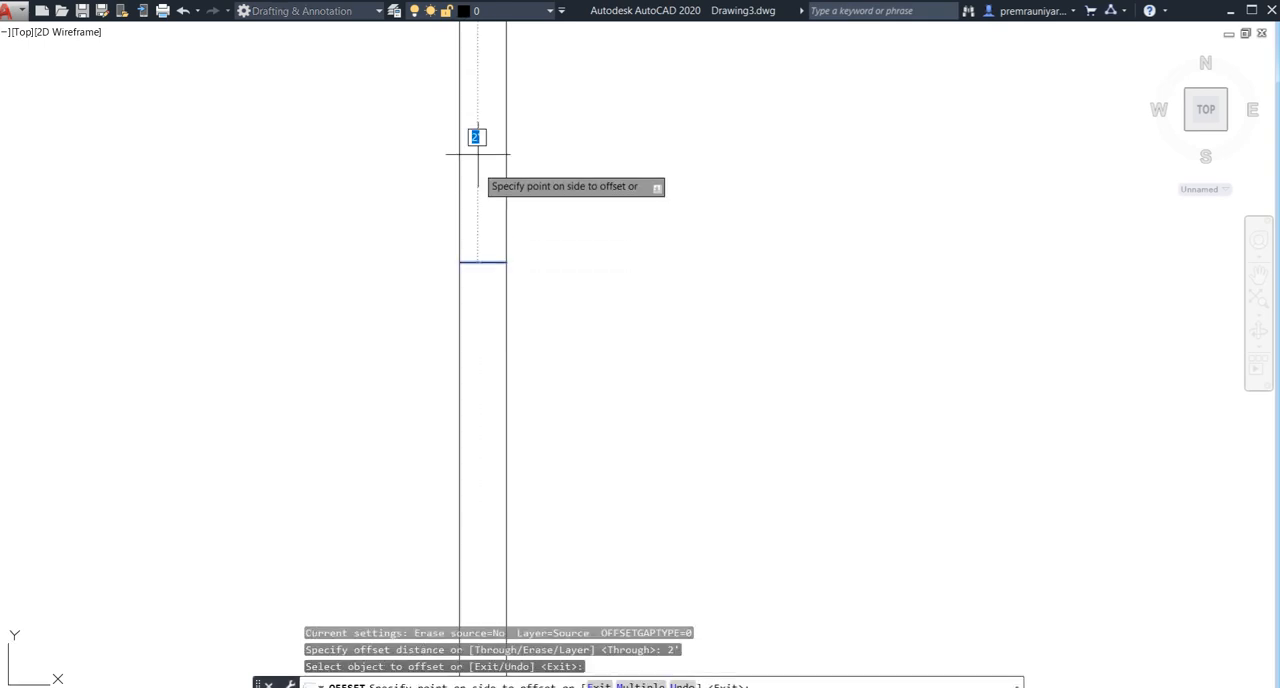
left_click(474, 130)
left_click(487, 262)
left_click(508, 477)
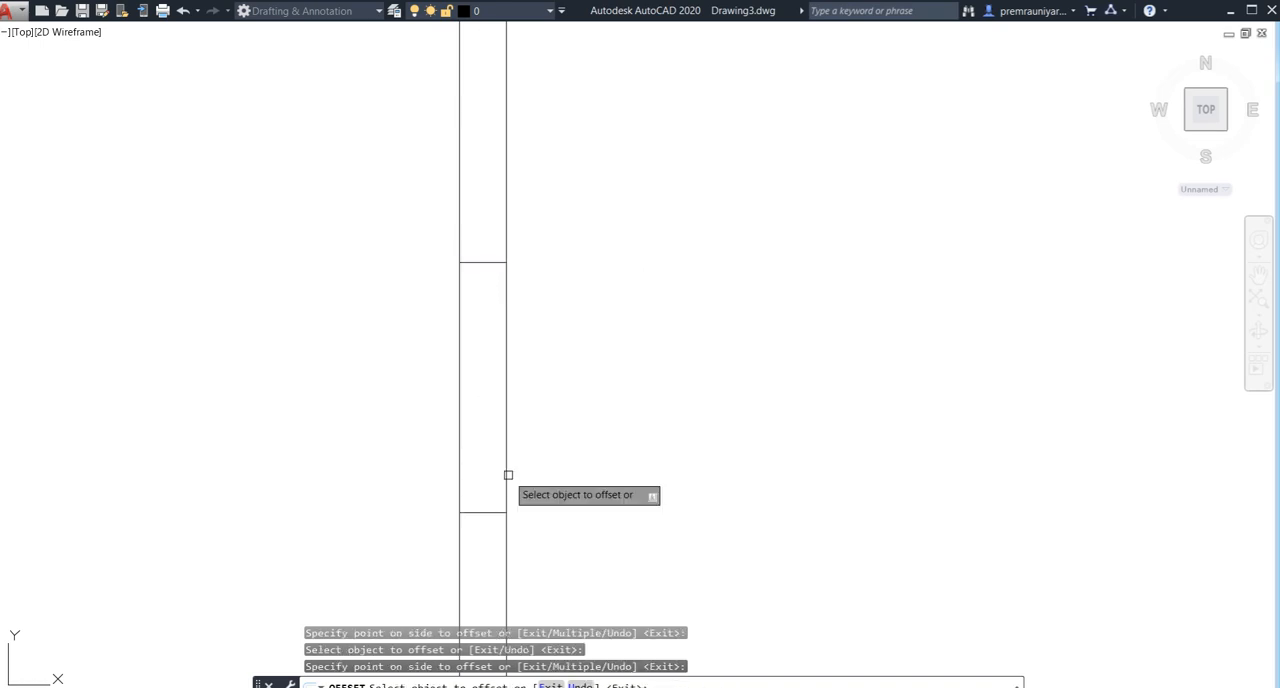
scroll(607, 323, "down", 2)
key("Escape")
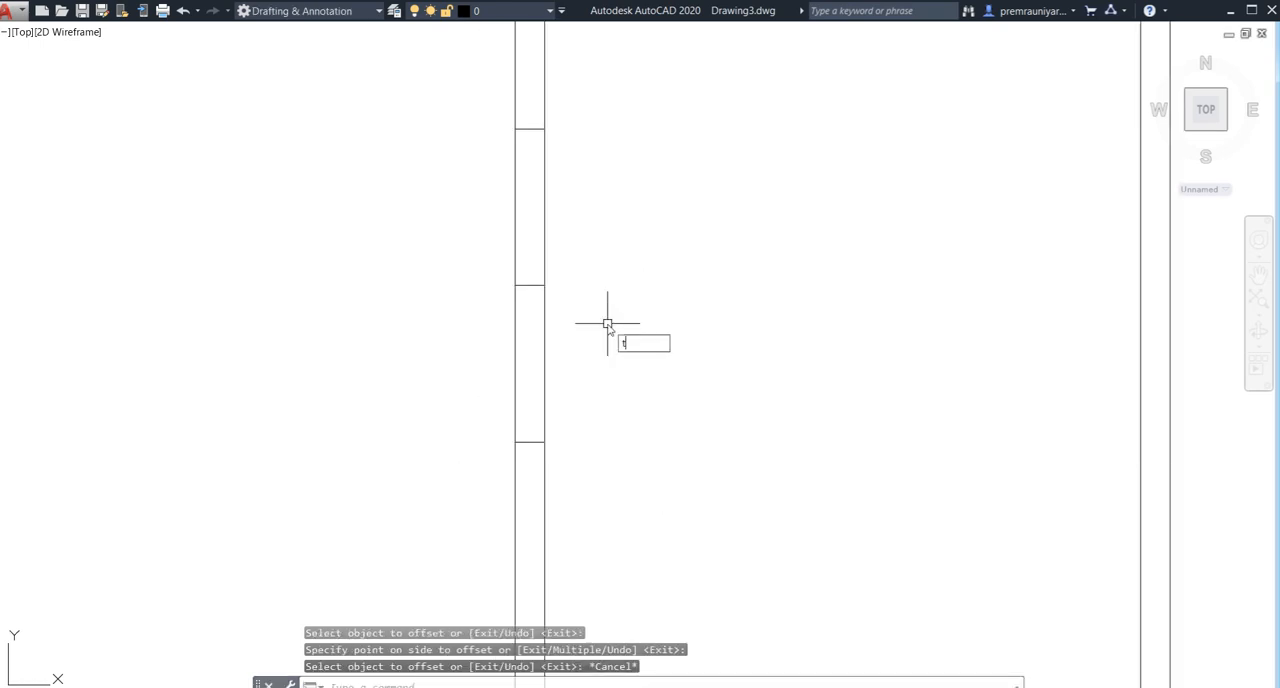
- Trim the middle partition's wall lines between the two outer cross lines and erase the centre cross line to form the opening
type("tr")
key("Return")
left_click(629, 249)
left_click(505, 310)
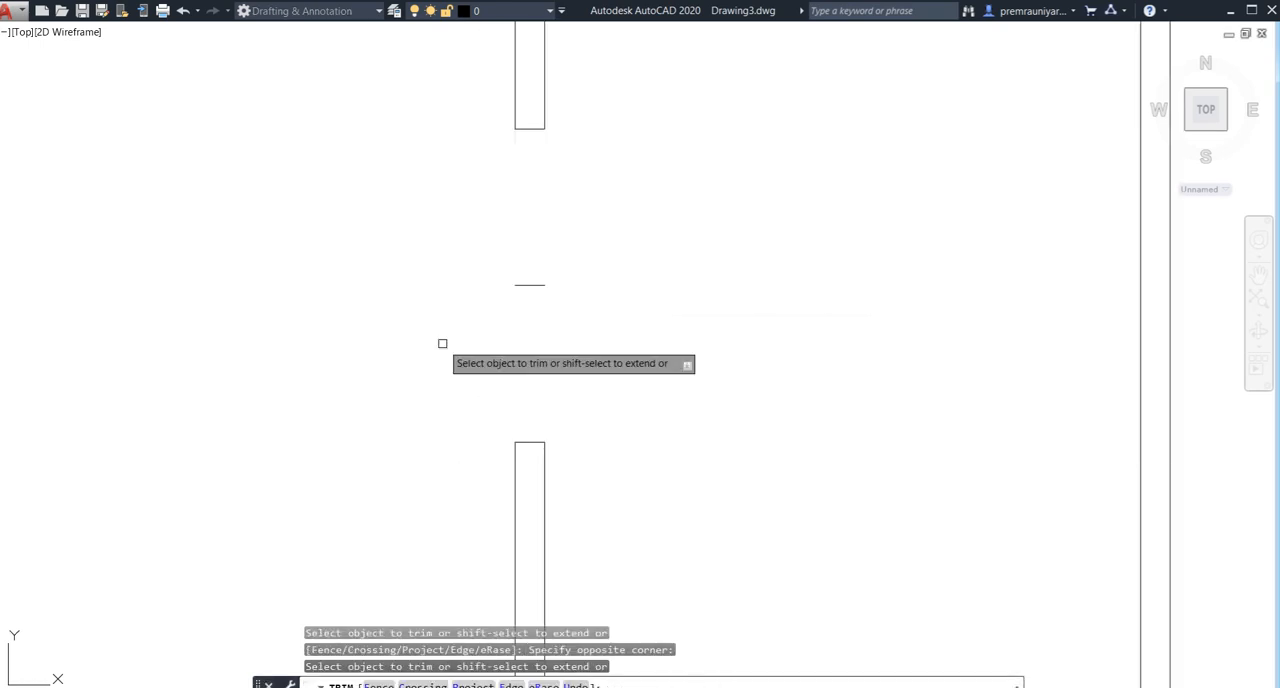
key("Escape")
left_click(536, 285)
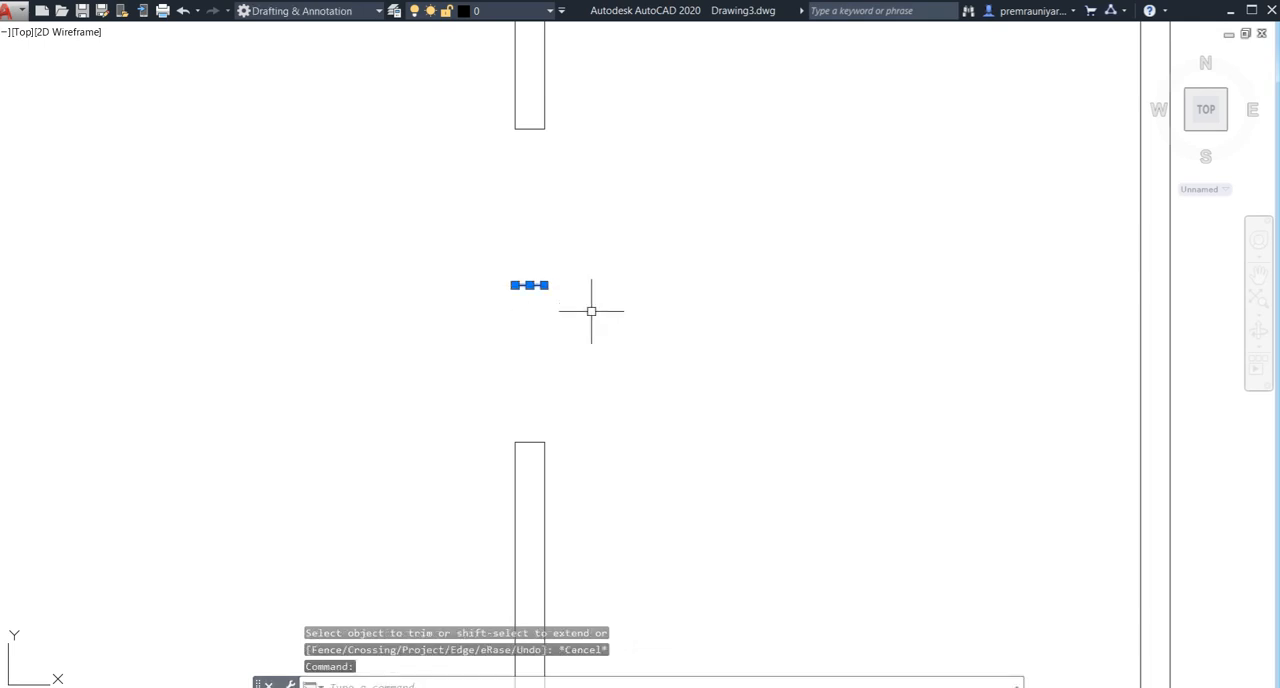
scroll(591, 311, "down", 4)
mouse_move(588, 315)
middle_mouse_down()
mouse_move(588, 337)
mouse_move(688, 291)
middle_mouse_up()
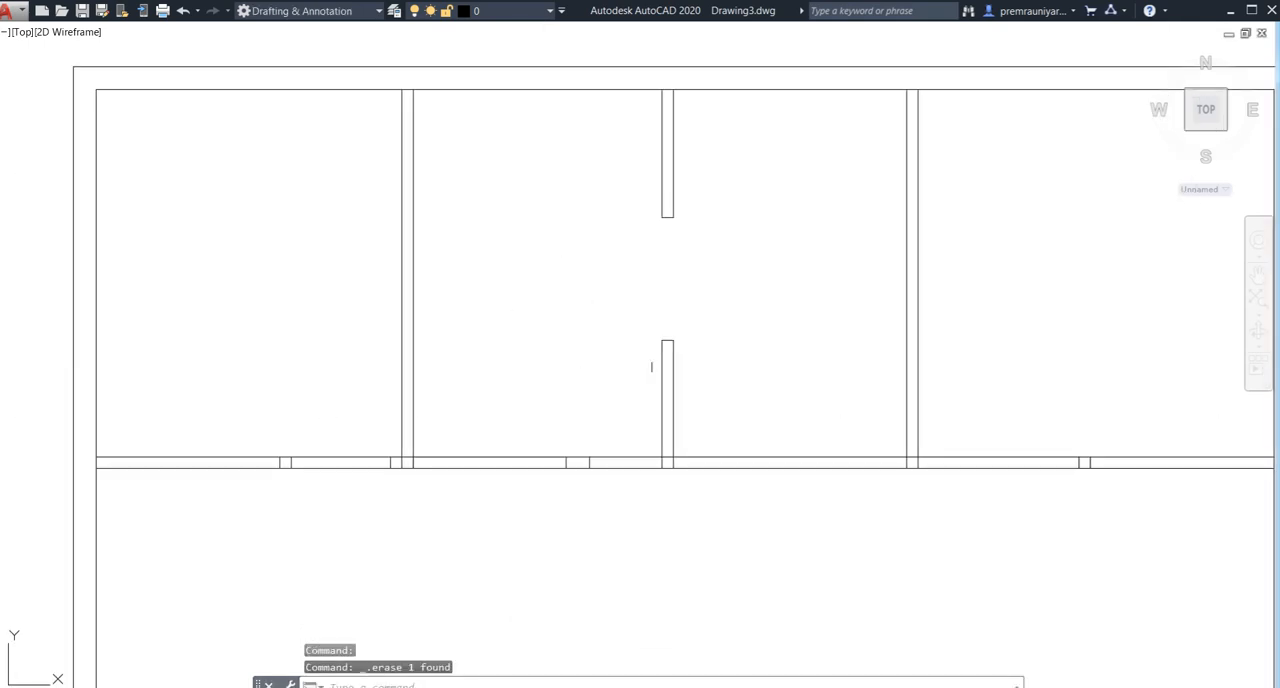
- Erase the short cross lines inside the horizontal wall below the top rooms together with the left and middle partition lines crossing it
middle_click_drag(581, 416, 557, 371)
scroll(580, 369, "up", 2)
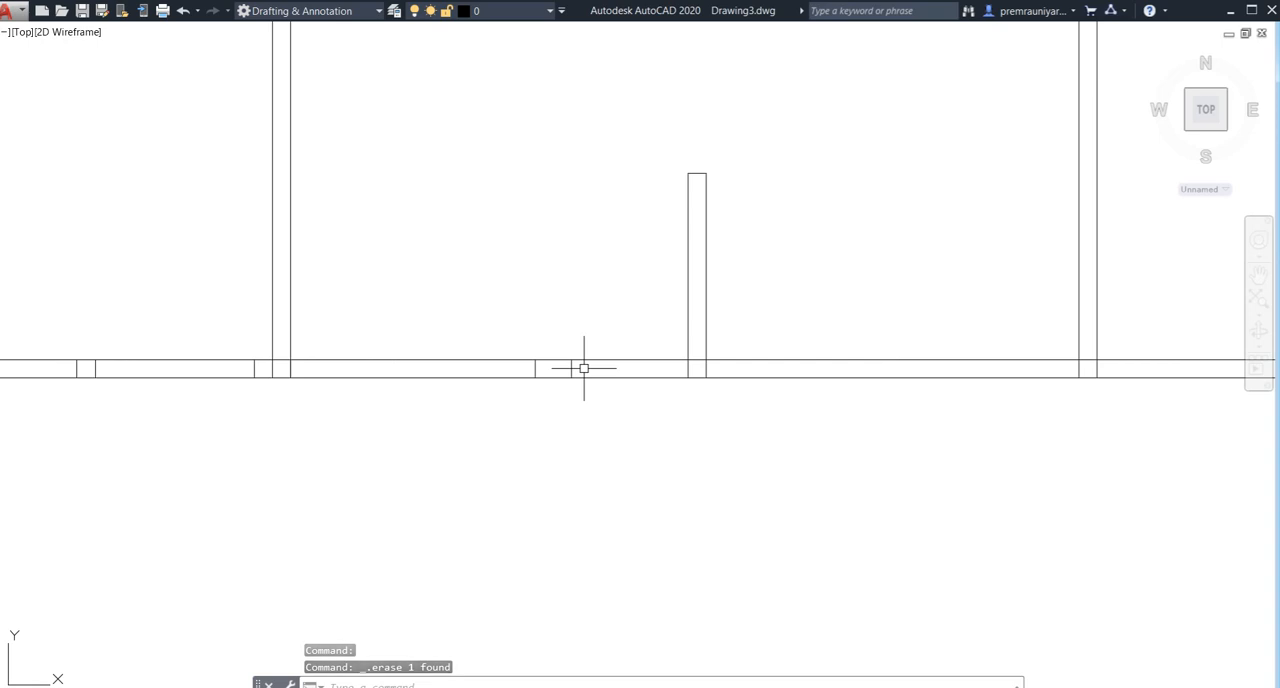
scroll(780, 397, "down", 2)
middle_click_drag(780, 397, 517, 389)
scroll(888, 367, "up", 2)
left_click(923, 362)
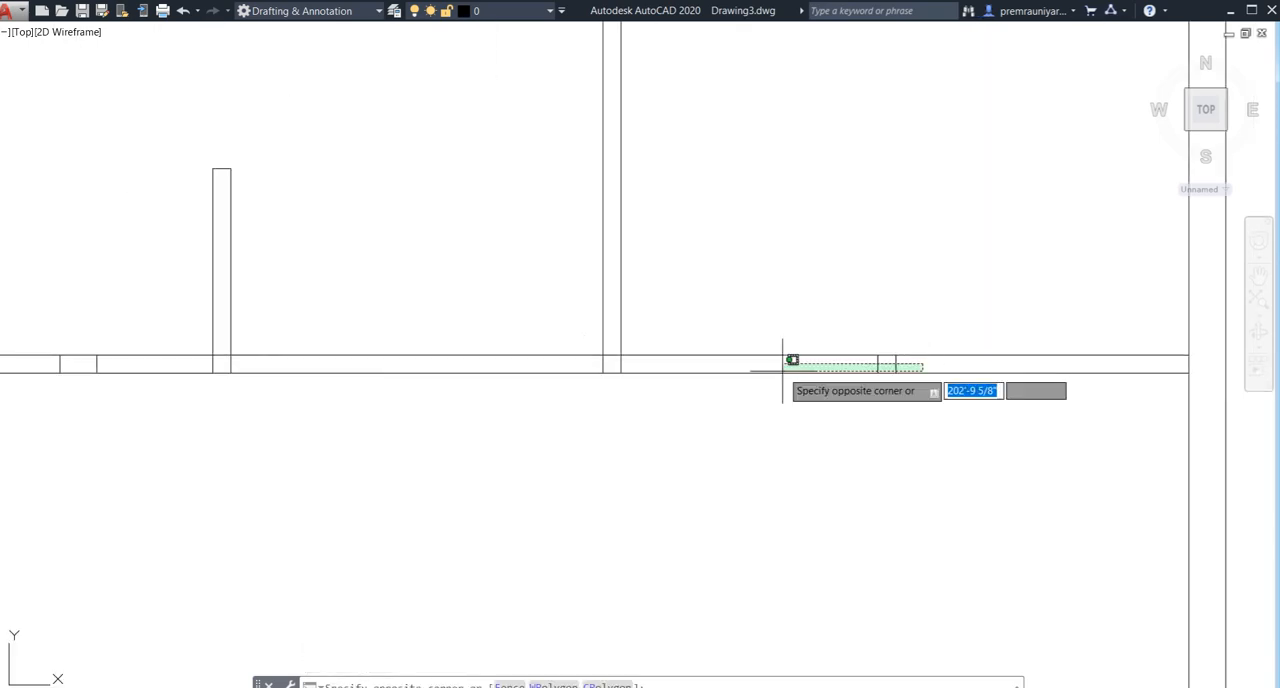
scroll(571, 357, "down", 3)
middle_click_drag(571, 357, 860, 368)
scroll(369, 366, "up", 3)
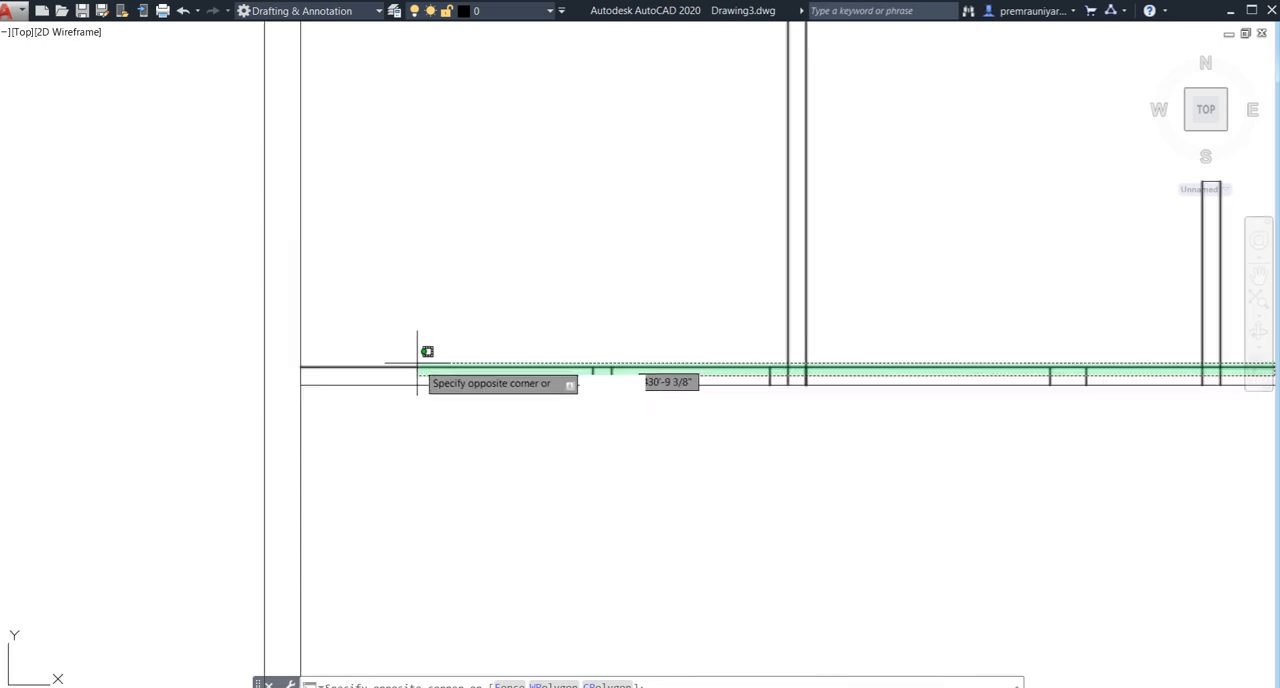
left_click(468, 368)
key("Delete")
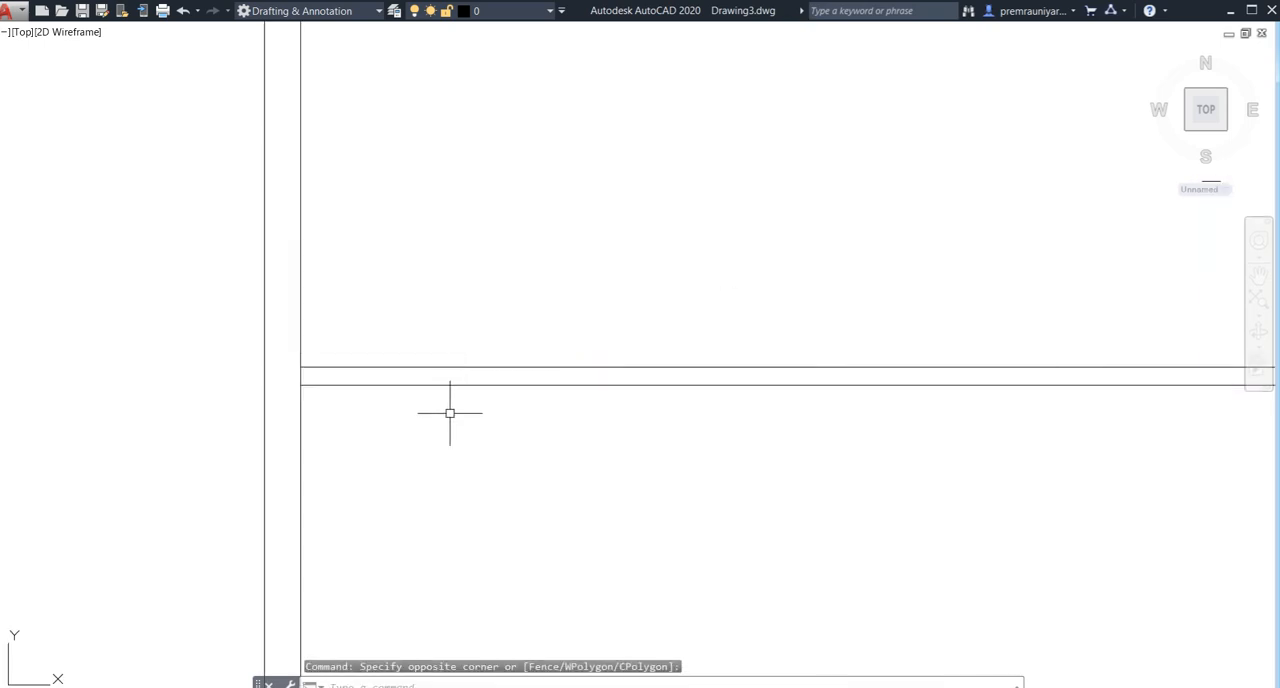
- Redraw the left line of the middle partition's lower stub from its cap line down to the horizontal wall's upper line
scroll(450, 413, "down", 2)
scroll(709, 363, "down", 3)
middle_click_drag(709, 363, 563, 346)
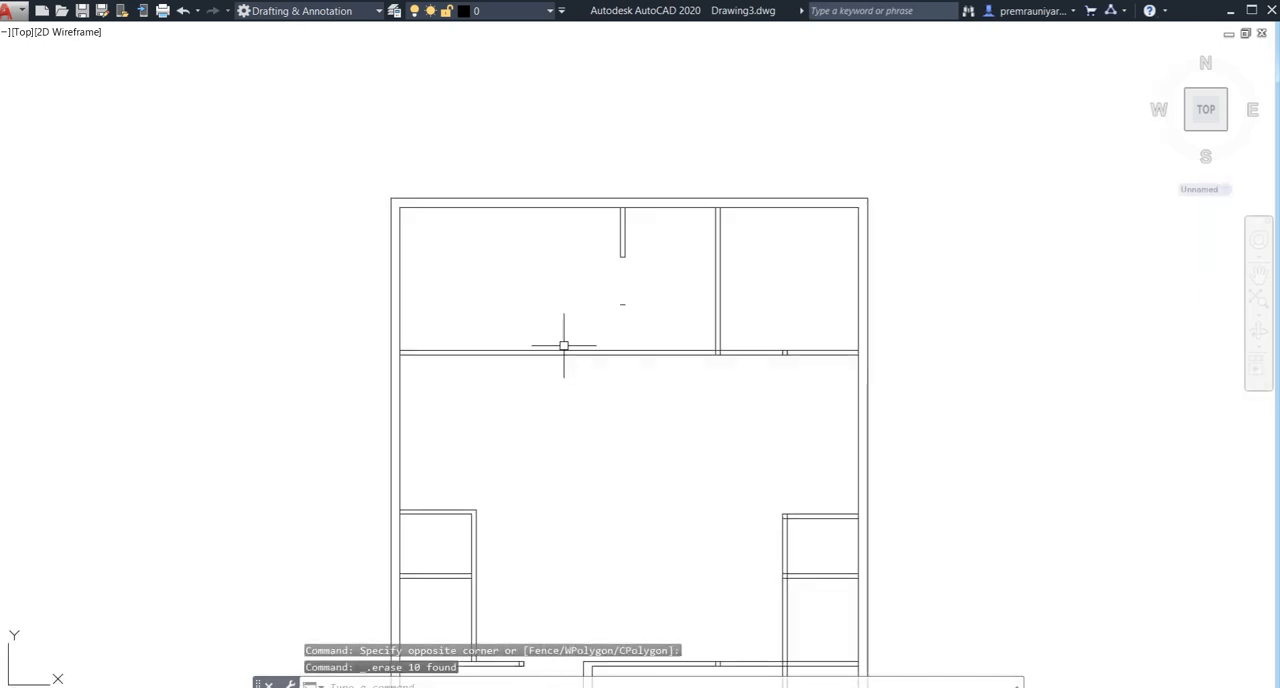
scroll(623, 326, "up", 5)
type("l")
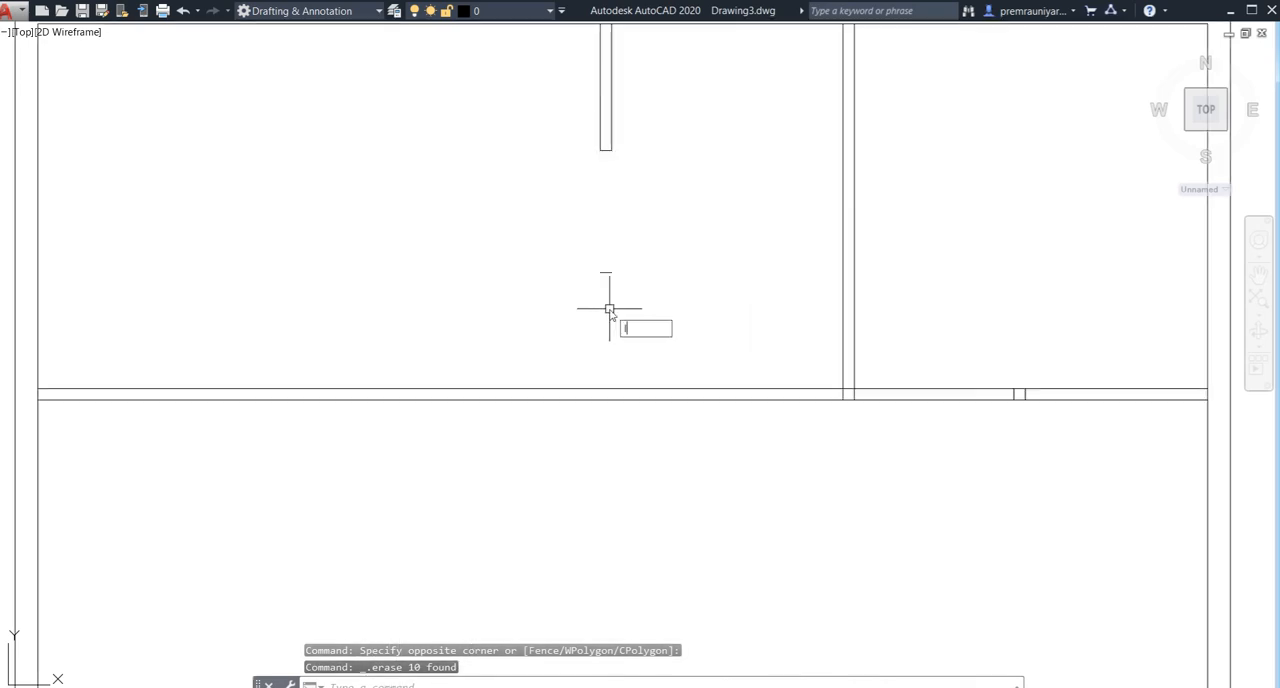
key("Return")
scroll(595, 271, "up", 4)
left_click(596, 250)
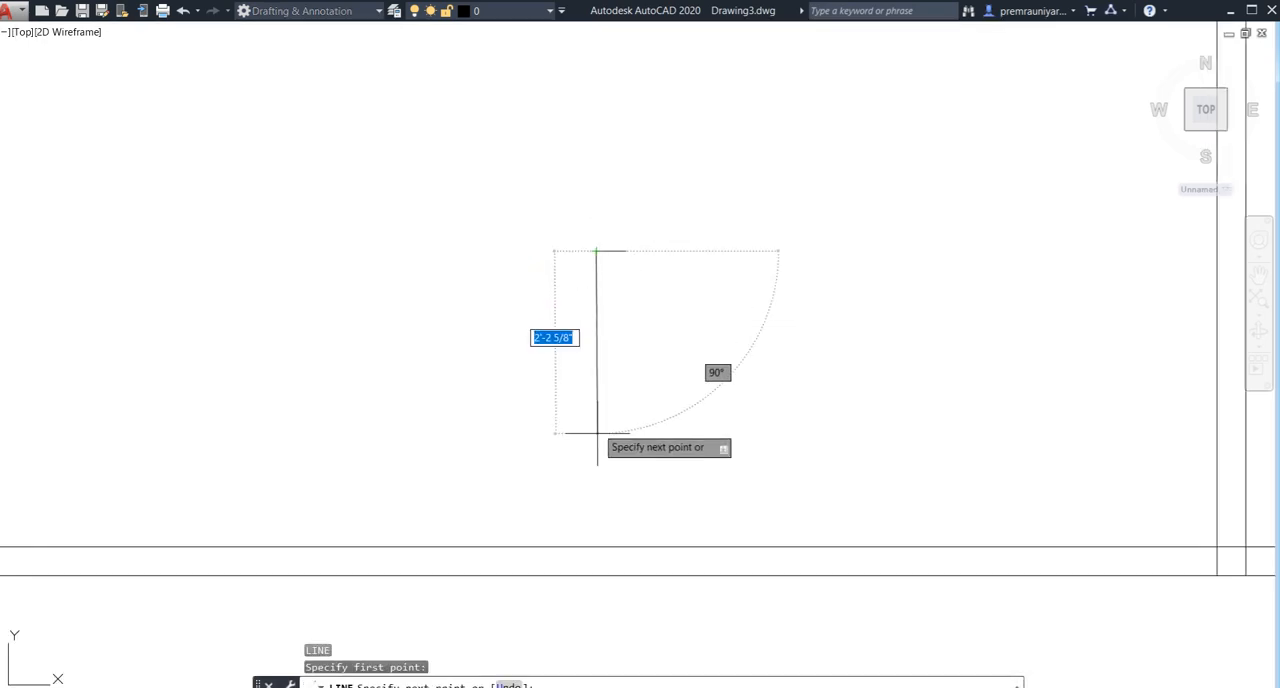
left_click(595, 545)
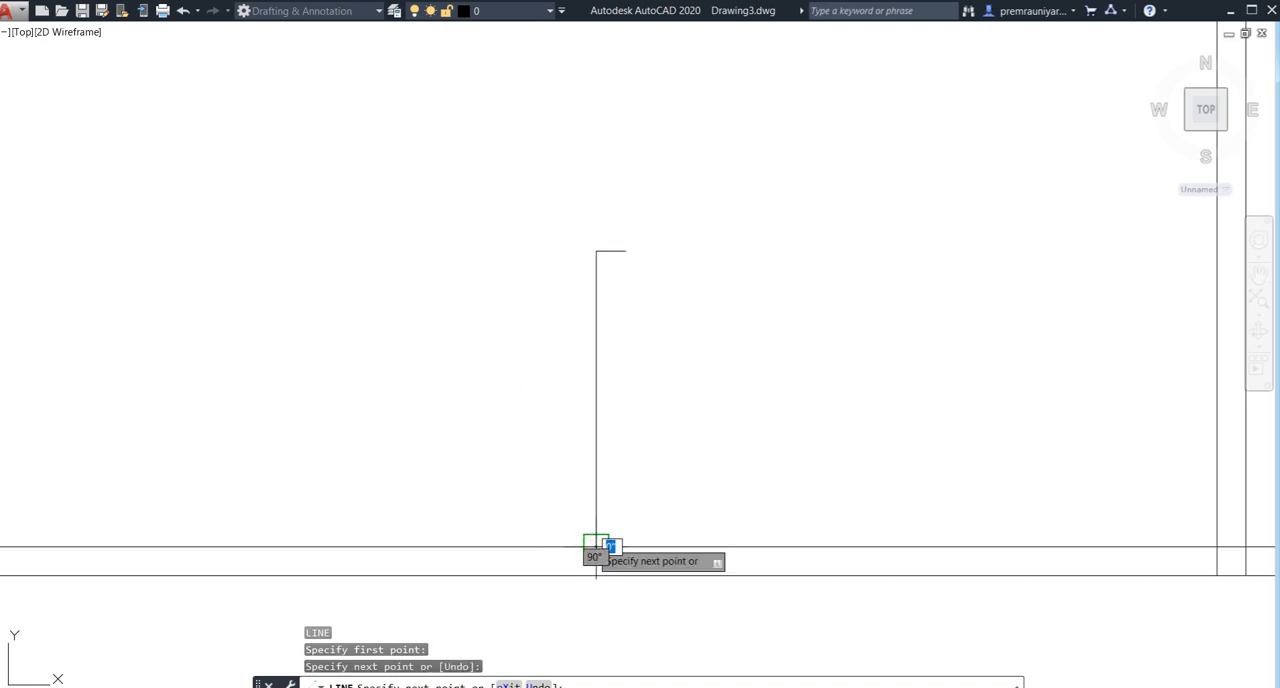
key("Return")
key("Return")
- Draw the right line of the middle partition's lower stub straight down to the horizontal wall with ortho mode on
left_click(627, 257)
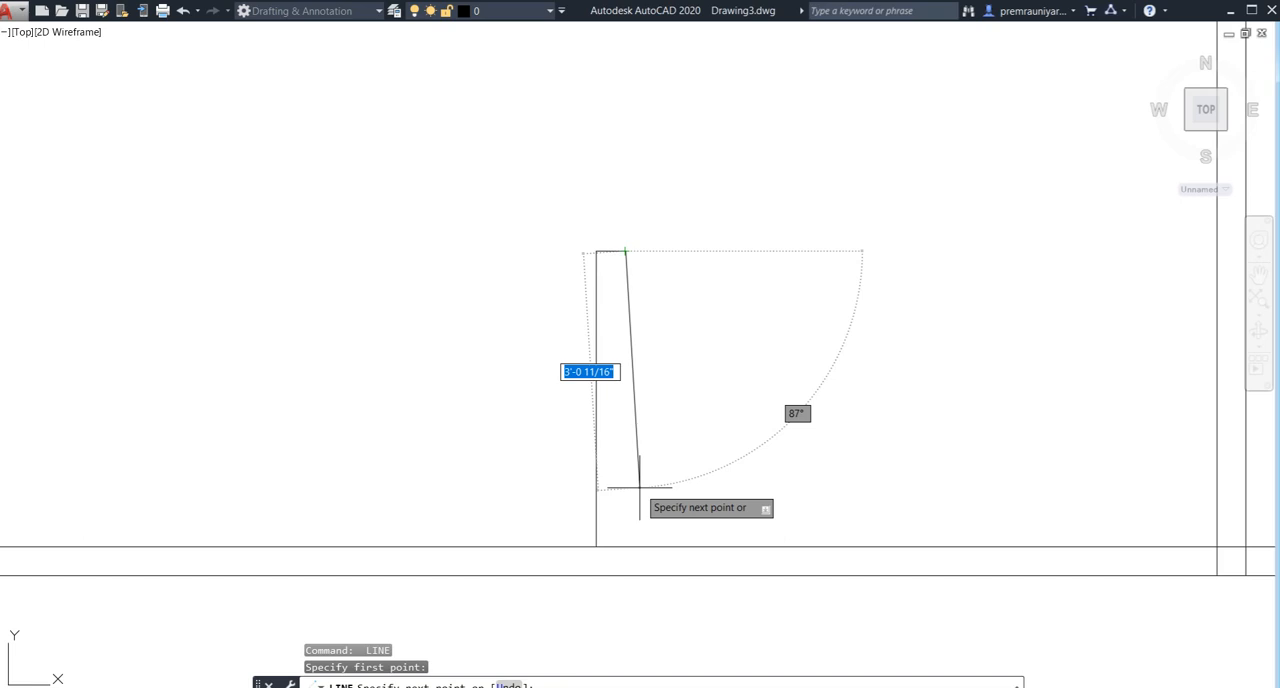
key("F8")
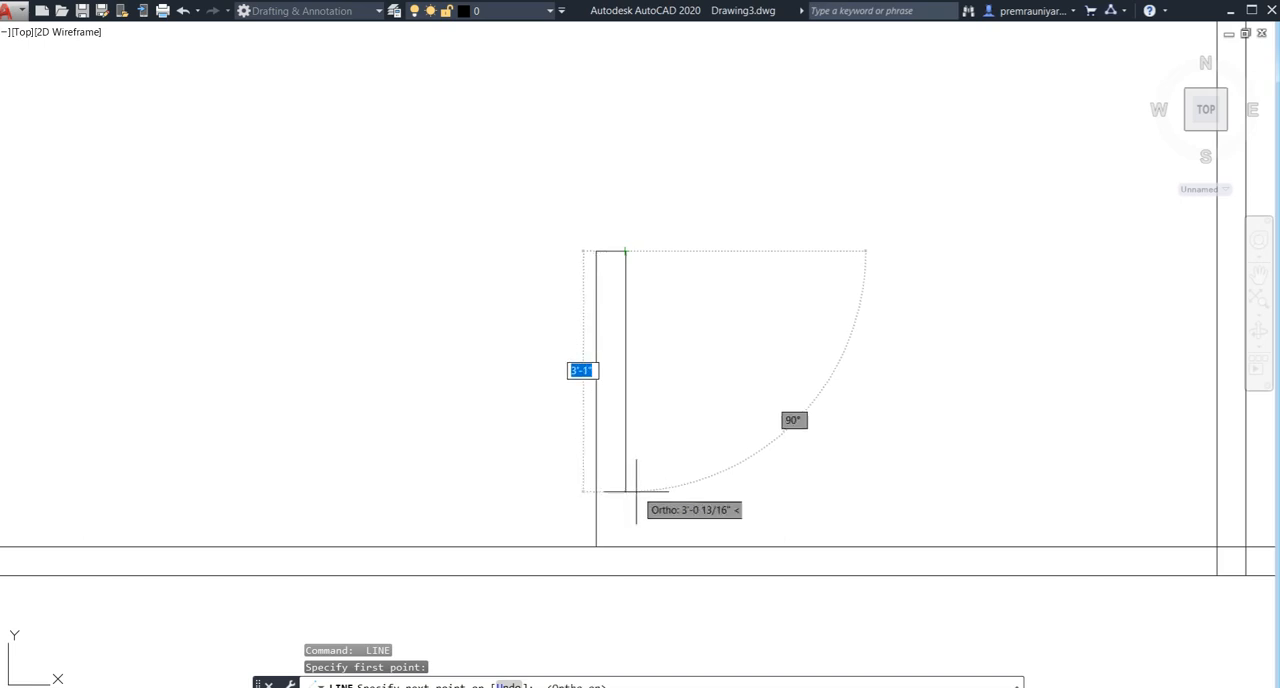
left_click(626, 546)
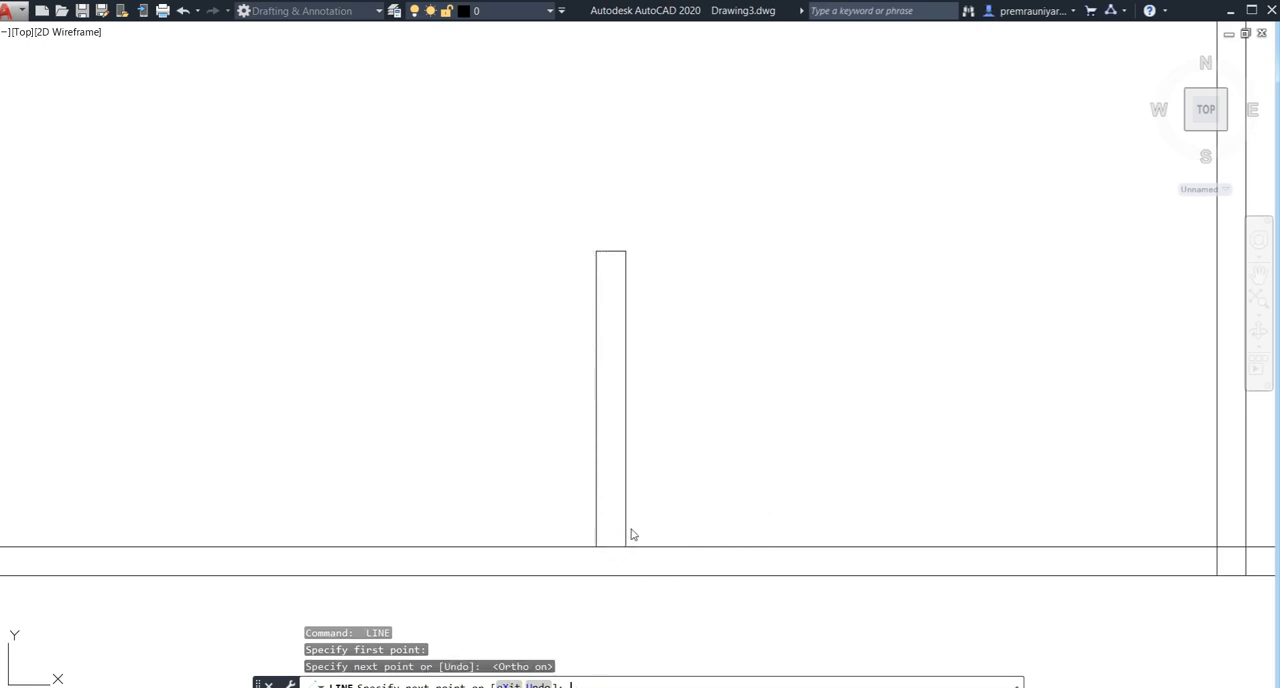
key("Return")
scroll(663, 356, "down", 2)
scroll(663, 357, "down", 4)
mouse_move(660, 374)
middle_mouse_down()
mouse_move(593, 323)
mouse_move(546, 323)
middle_mouse_up()
scroll(623, 328, "down", 2)
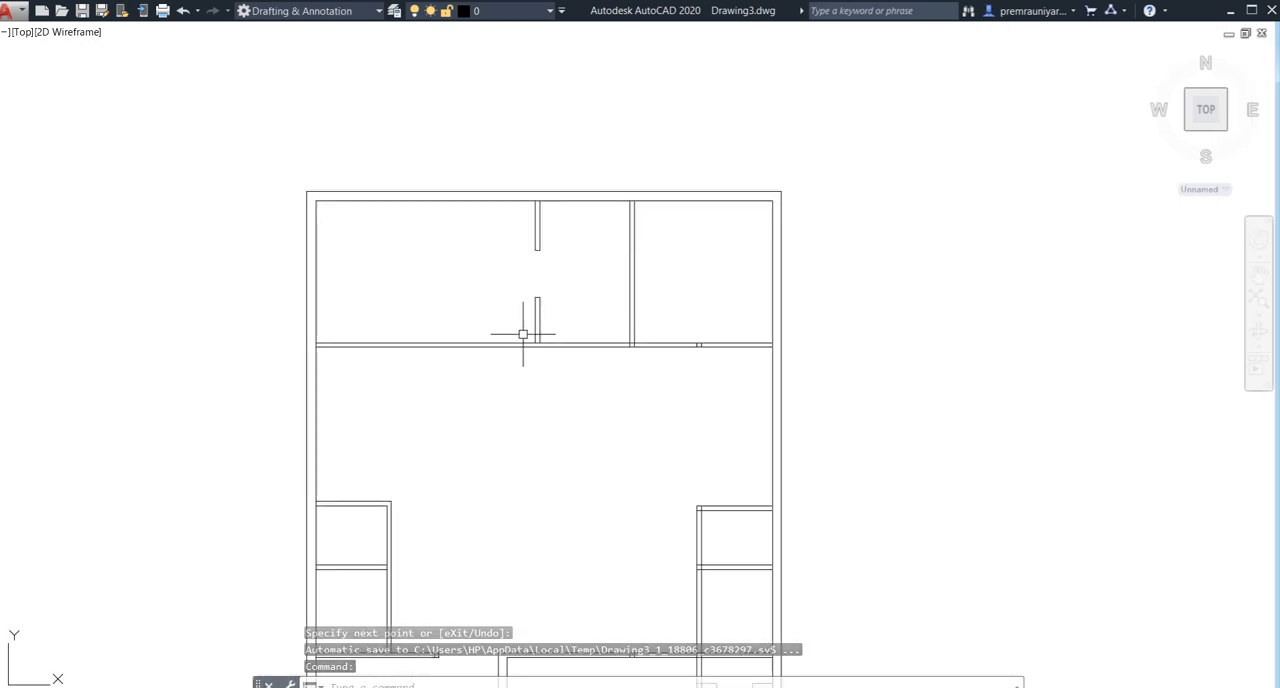
- Try to offset the left outer wall's inner line 10' into the house and offset that copy by a further 4.5'
middle_click_drag(394, 333, 413, 329)
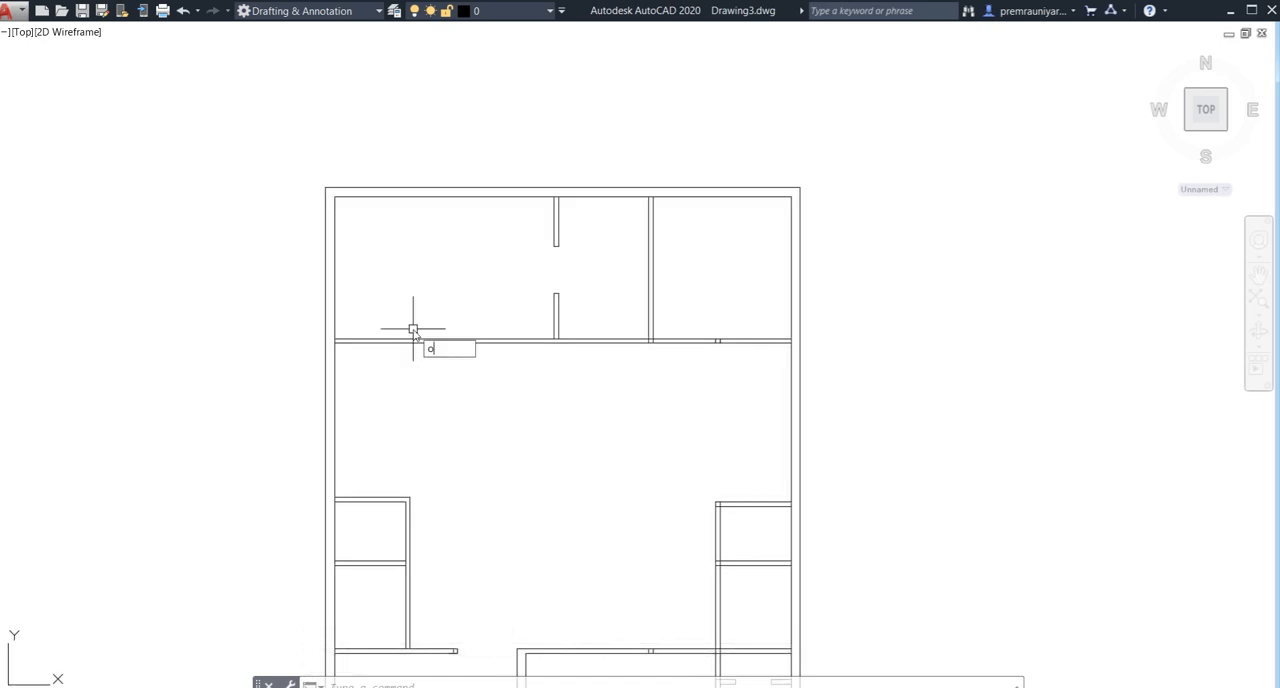
key("Return")
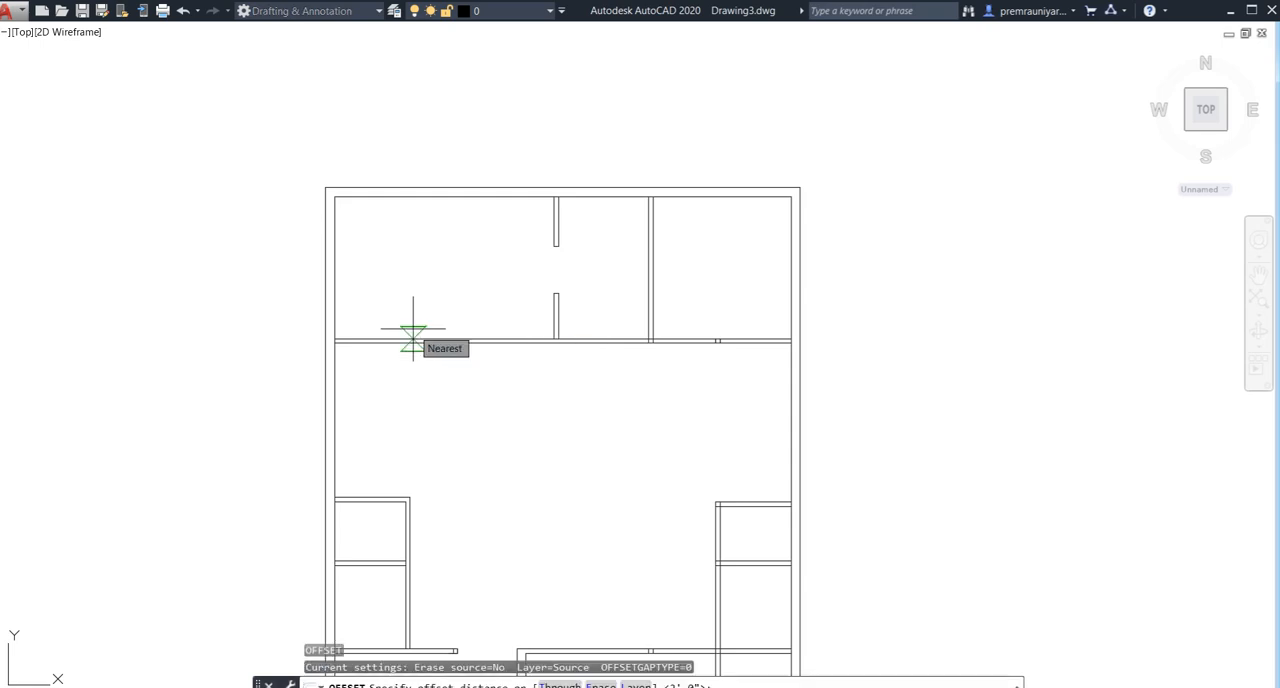
type("10")
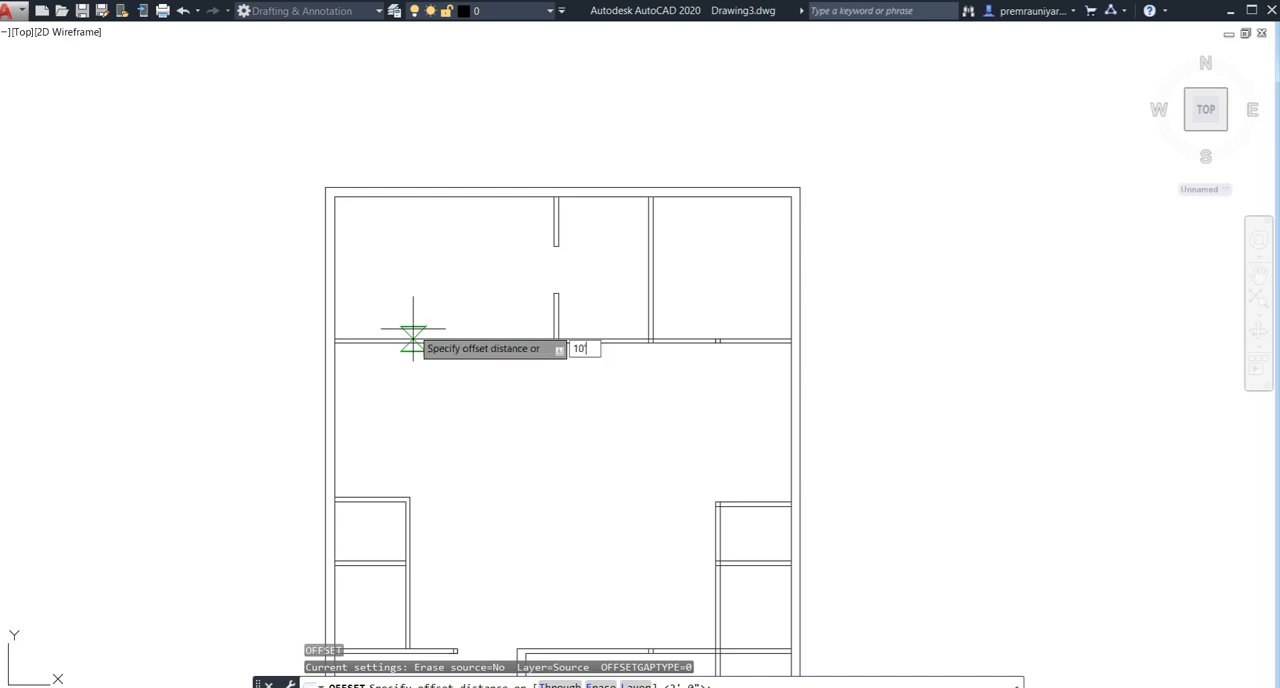
key("Return")
left_click(333, 286)
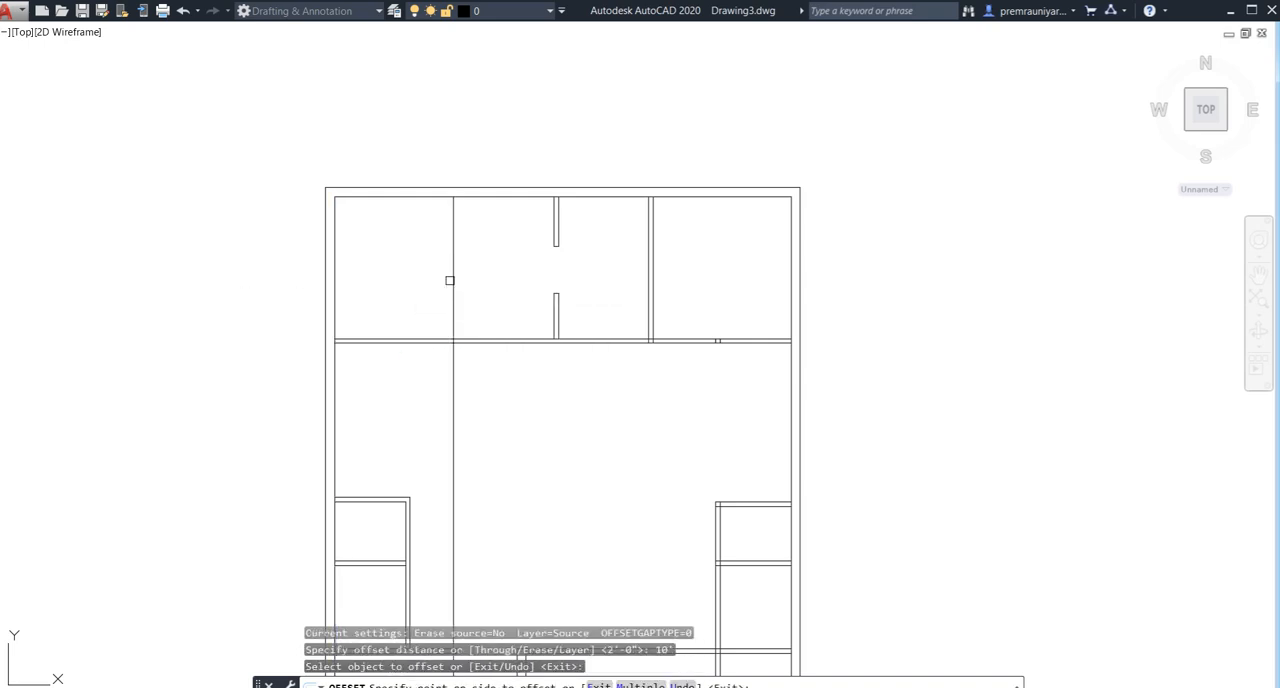
left_click(452, 282)
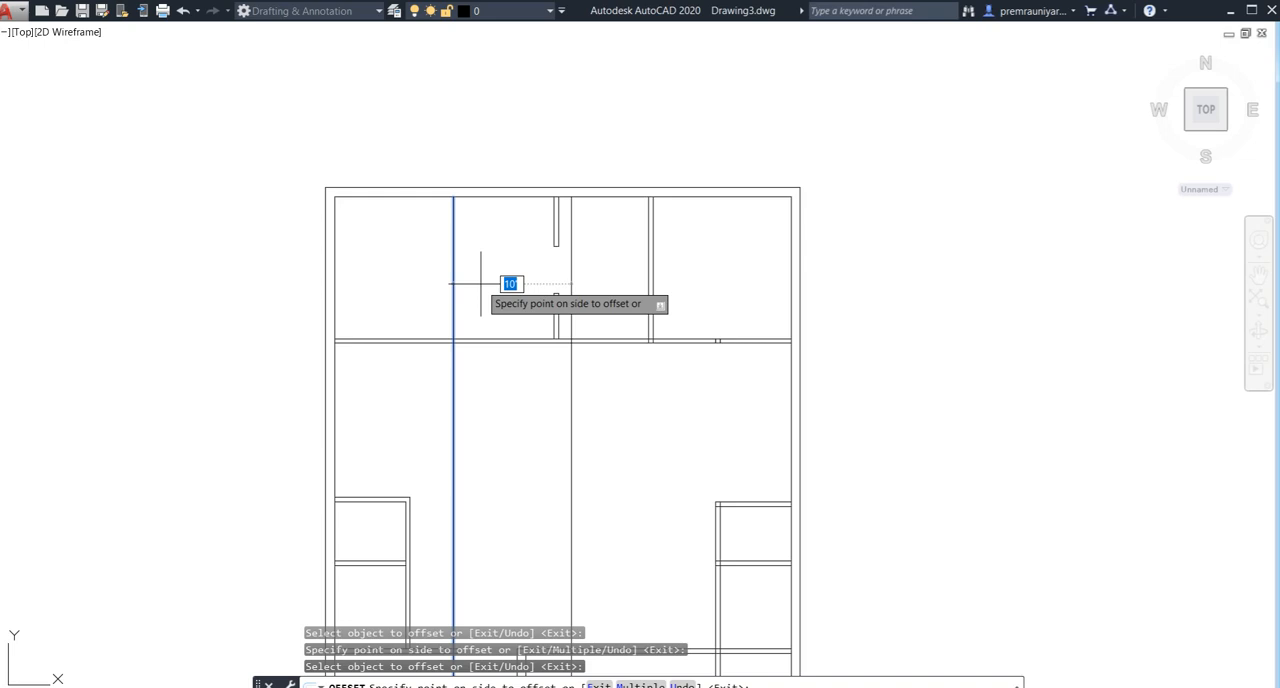
type("4.5")
key("Return")
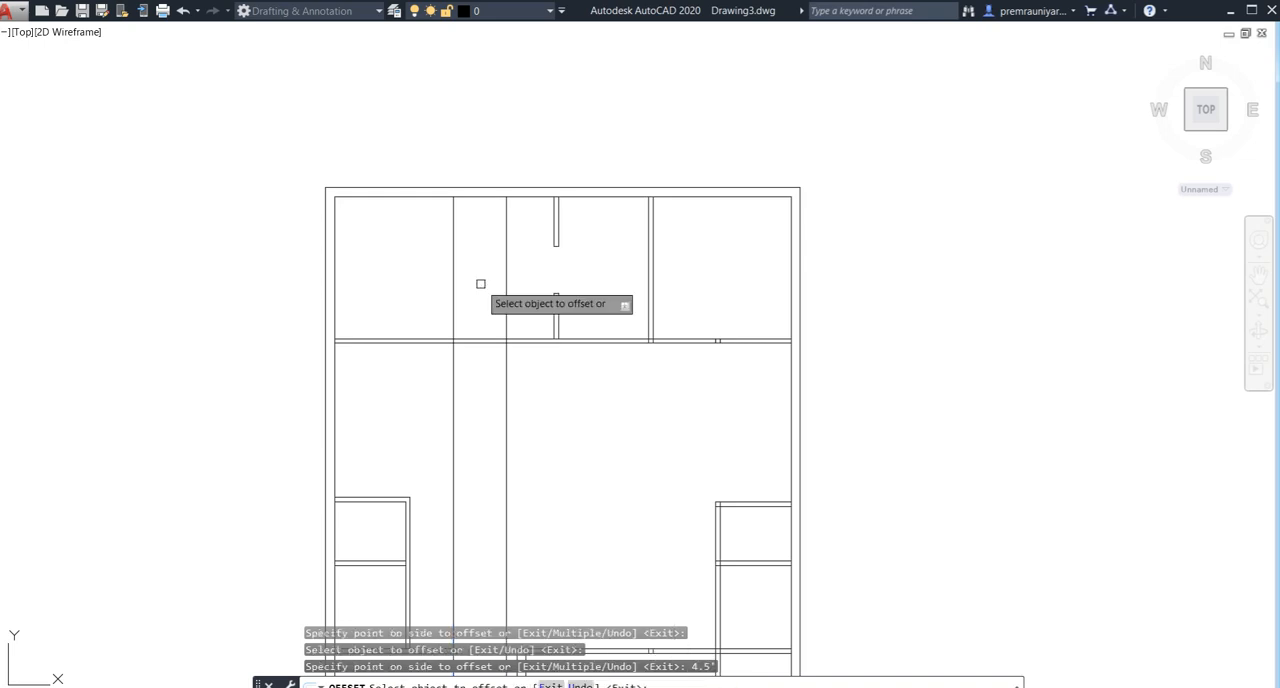
- Try again to offset the new vertical line by 4.5" for the wall thickness and undo the offsets made from the left outer wall
left_click(452, 283)
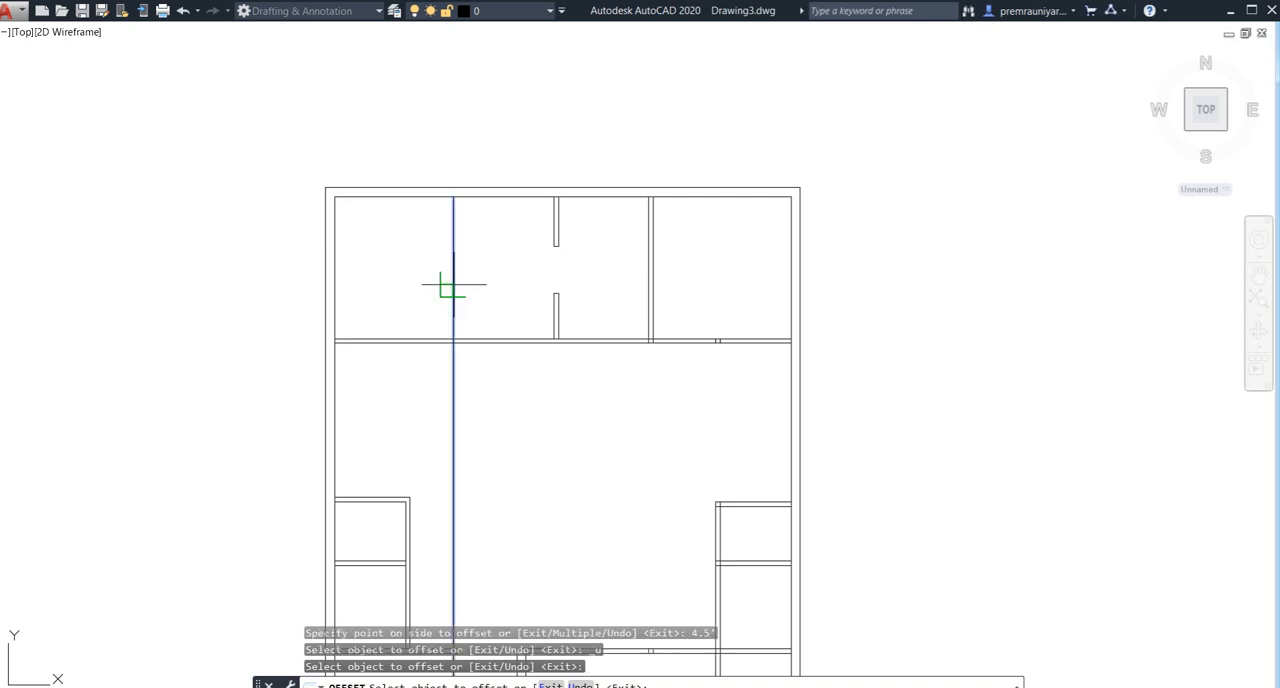
left_click(493, 284)
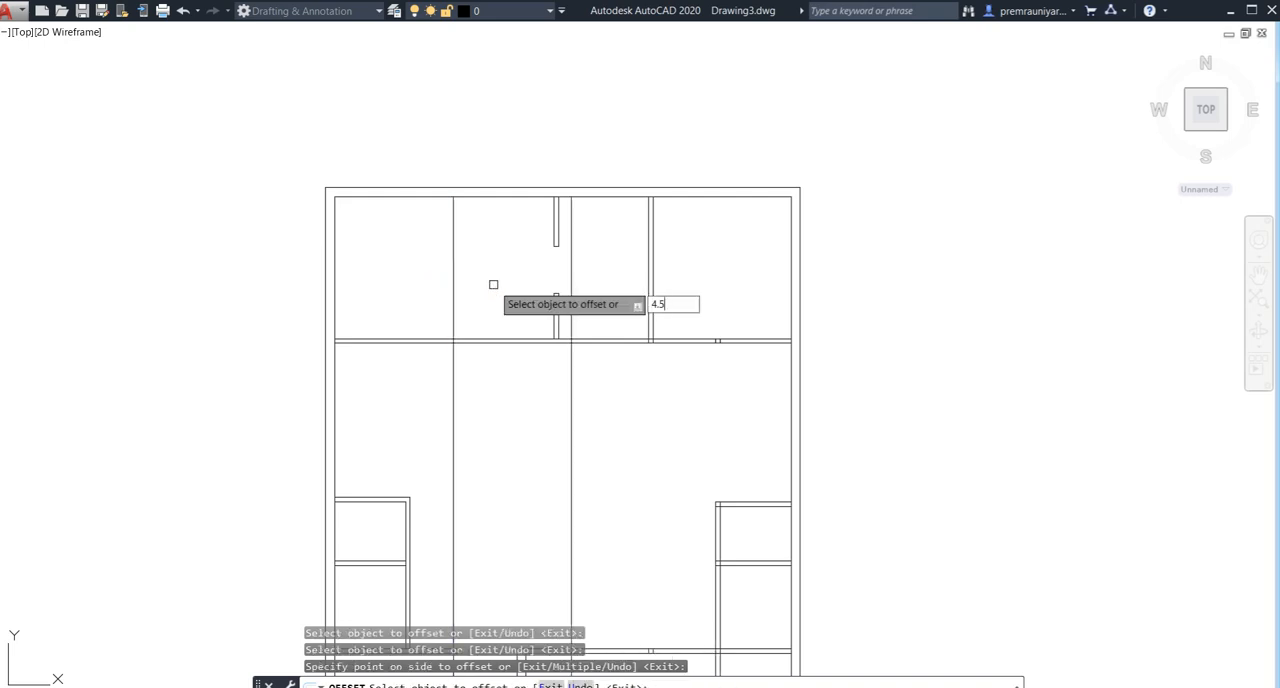
key("Return")
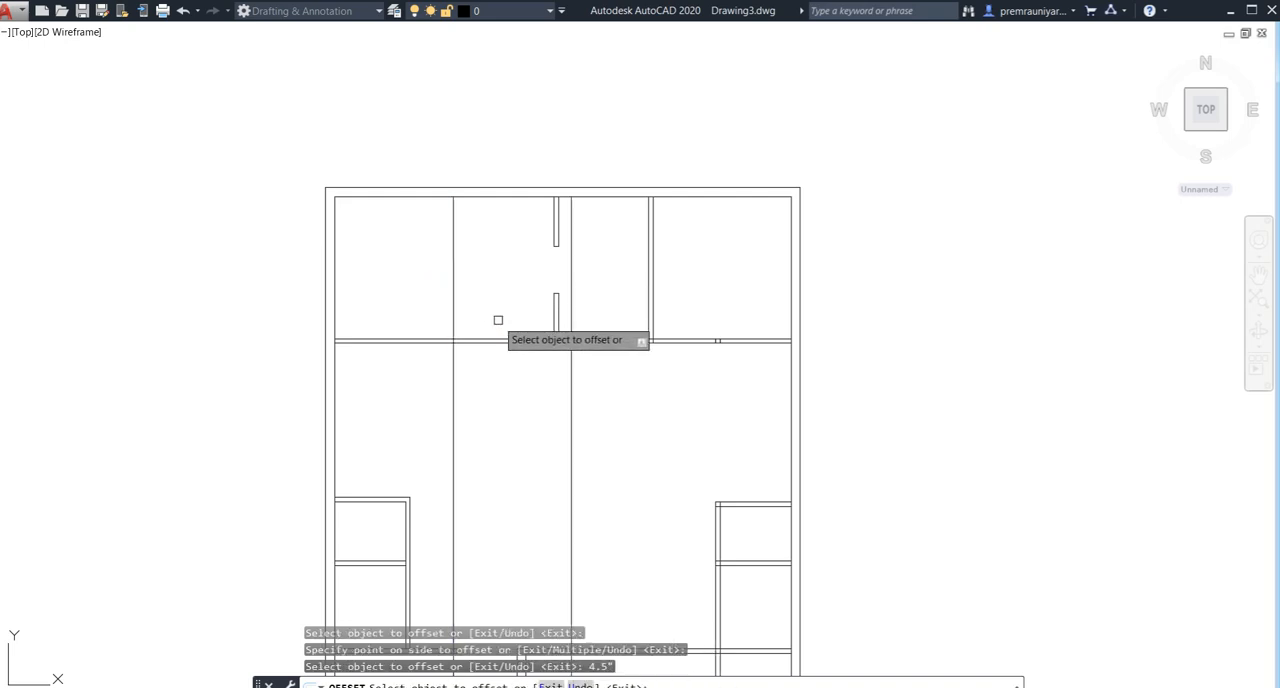
key("Escape")
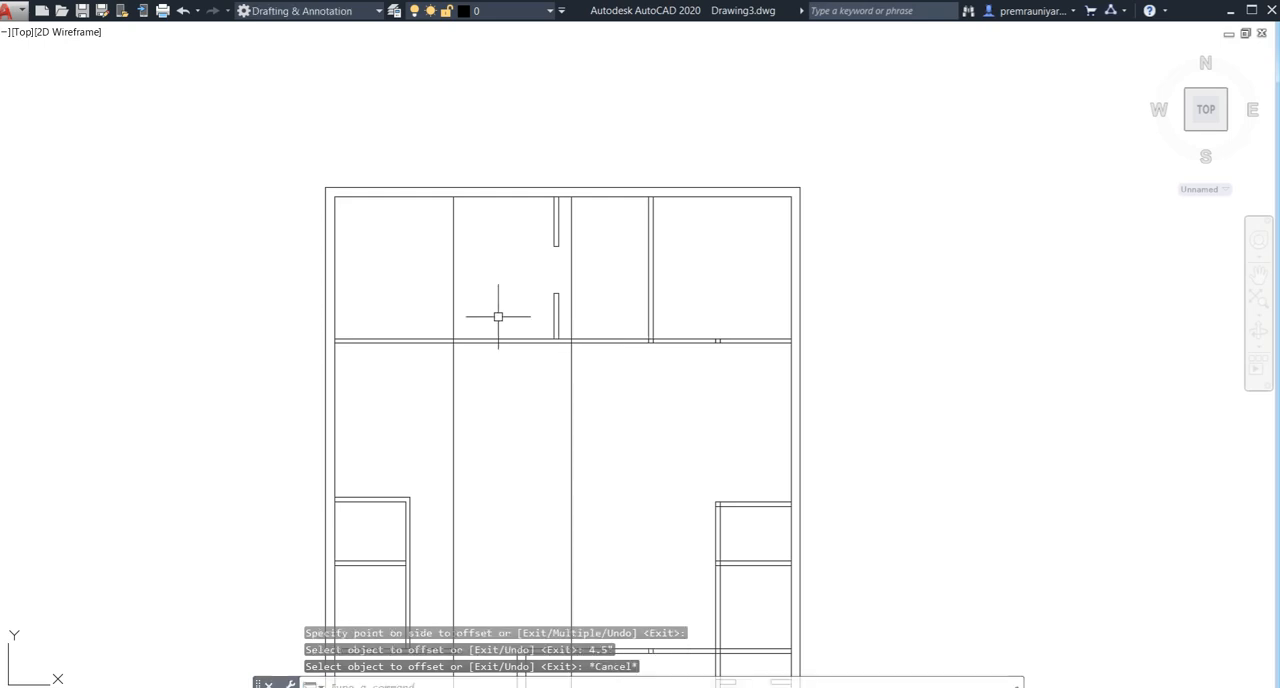
key("ctrl+z")
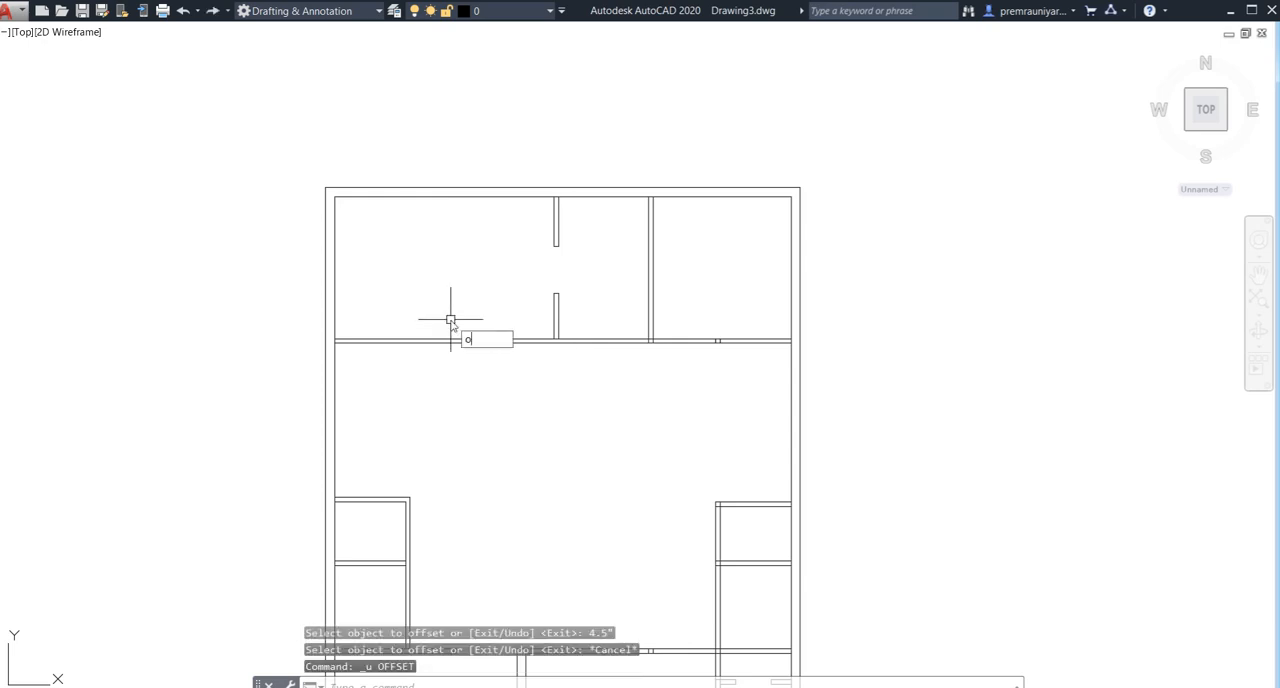
key("Escape")
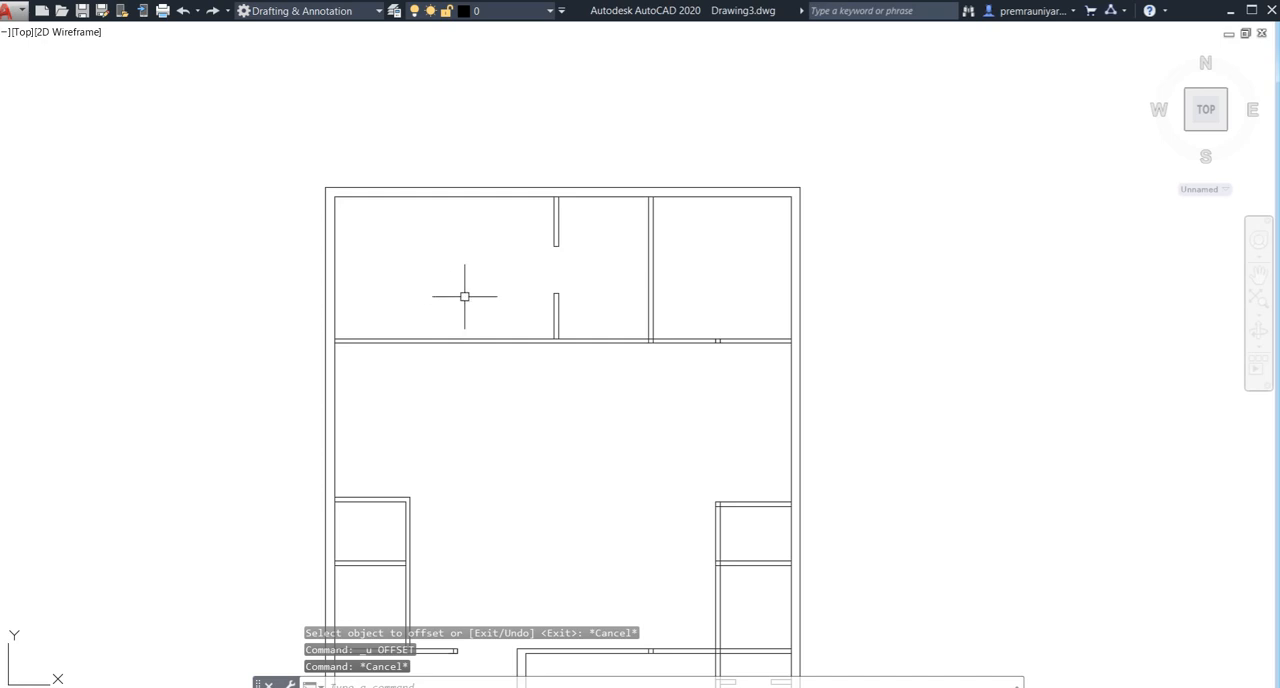
- Draw a line along the left outer wall's inner face from the horizontal wall's upper line to the top wall's inner corner
key("Return")
left_click(334, 340)
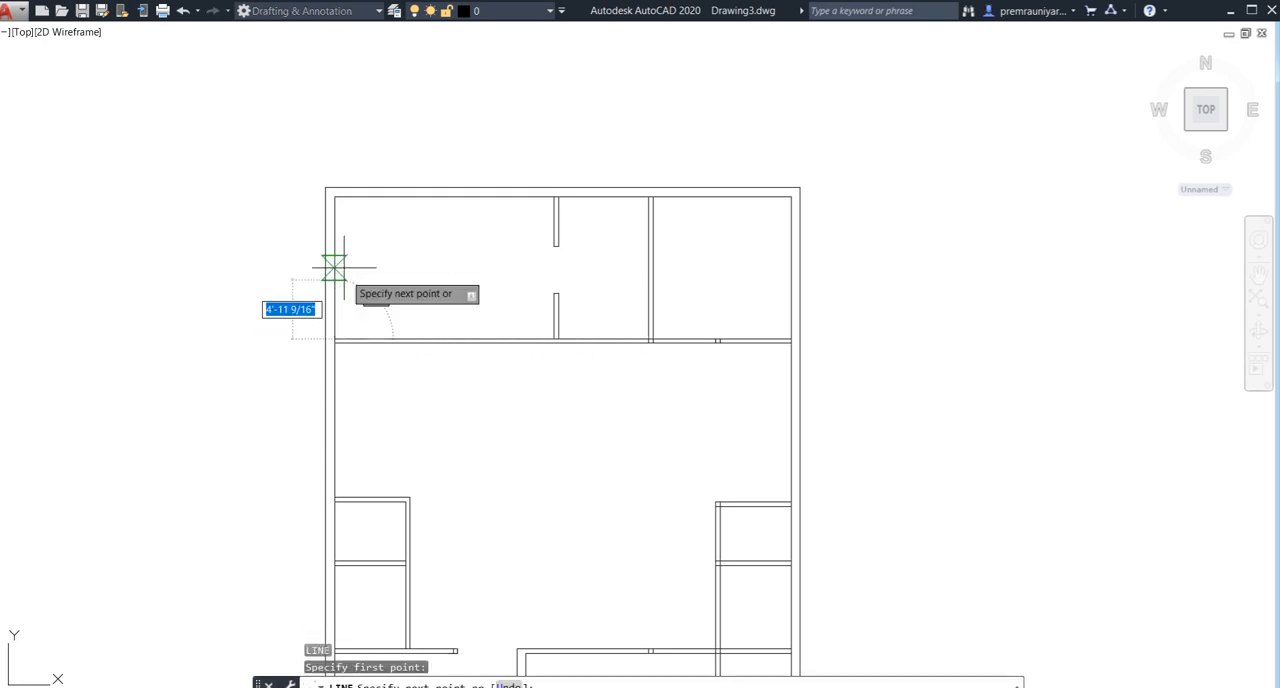
left_click(334, 196)
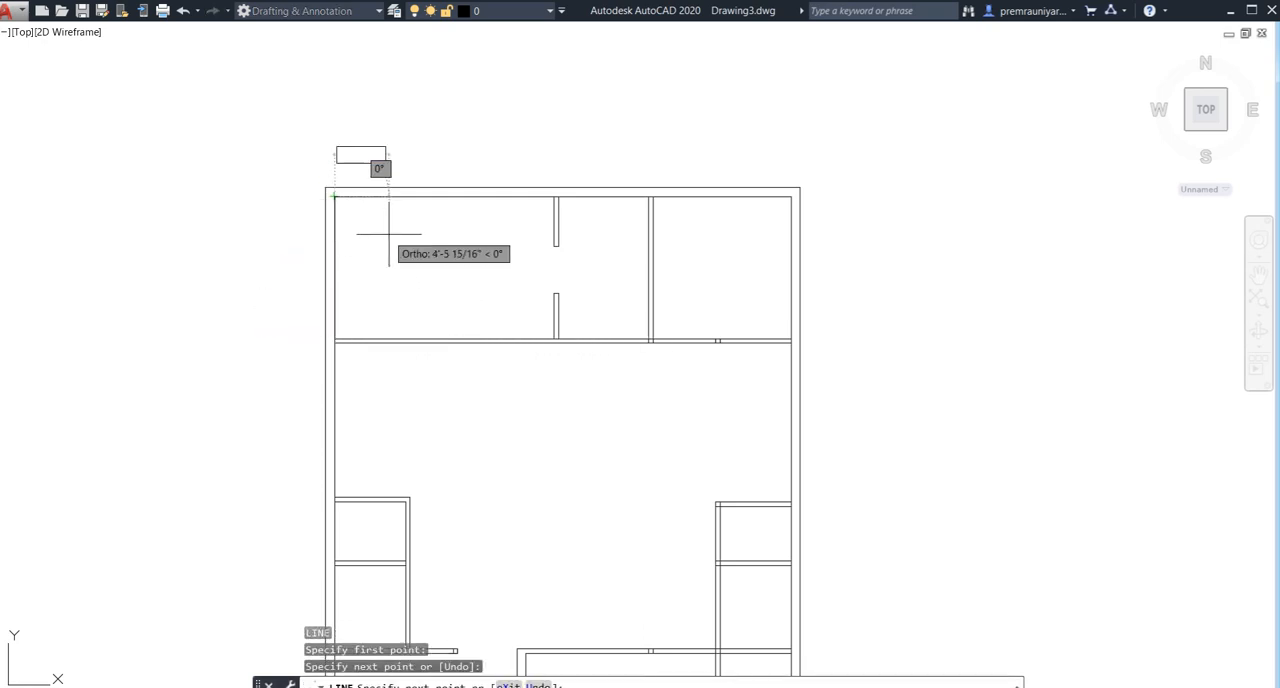
key("Escape")
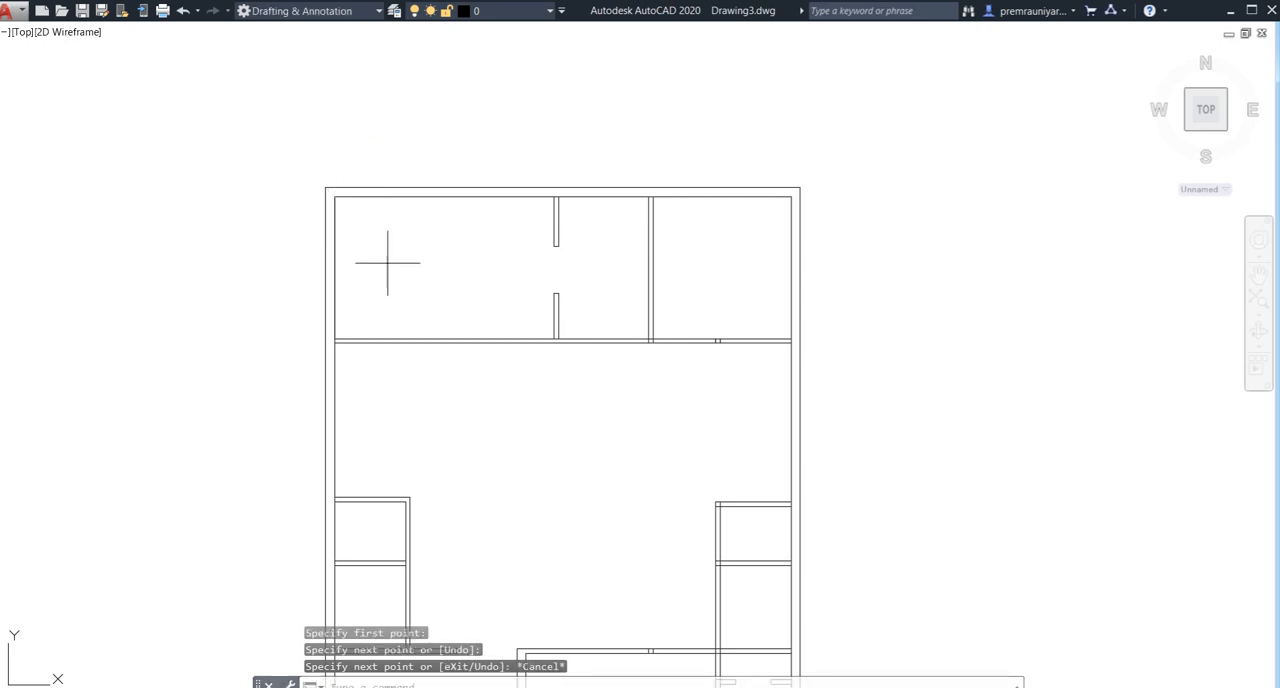
- Offset the line on the left wall's inner face 10' to the right and offset that copy 4.5" to form a new partition
type("o")
key("Return")
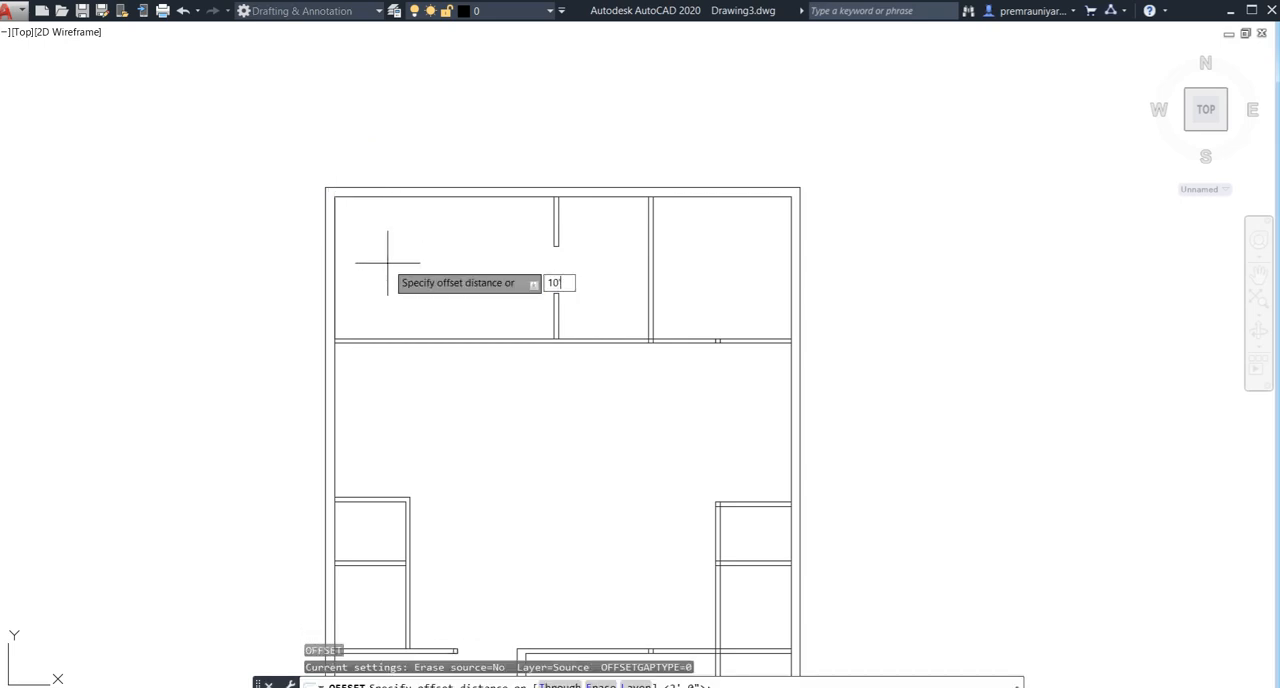
key("Return")
left_click(330, 267)
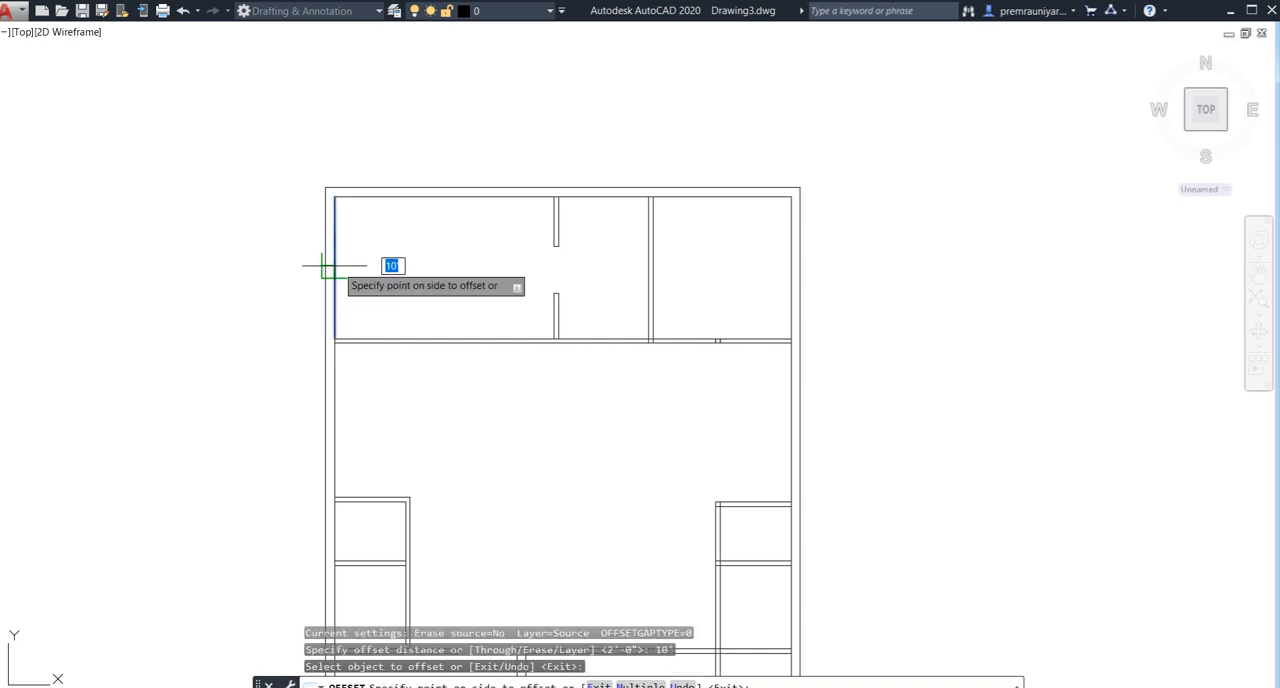
left_click(441, 264)
left_click(452, 264)
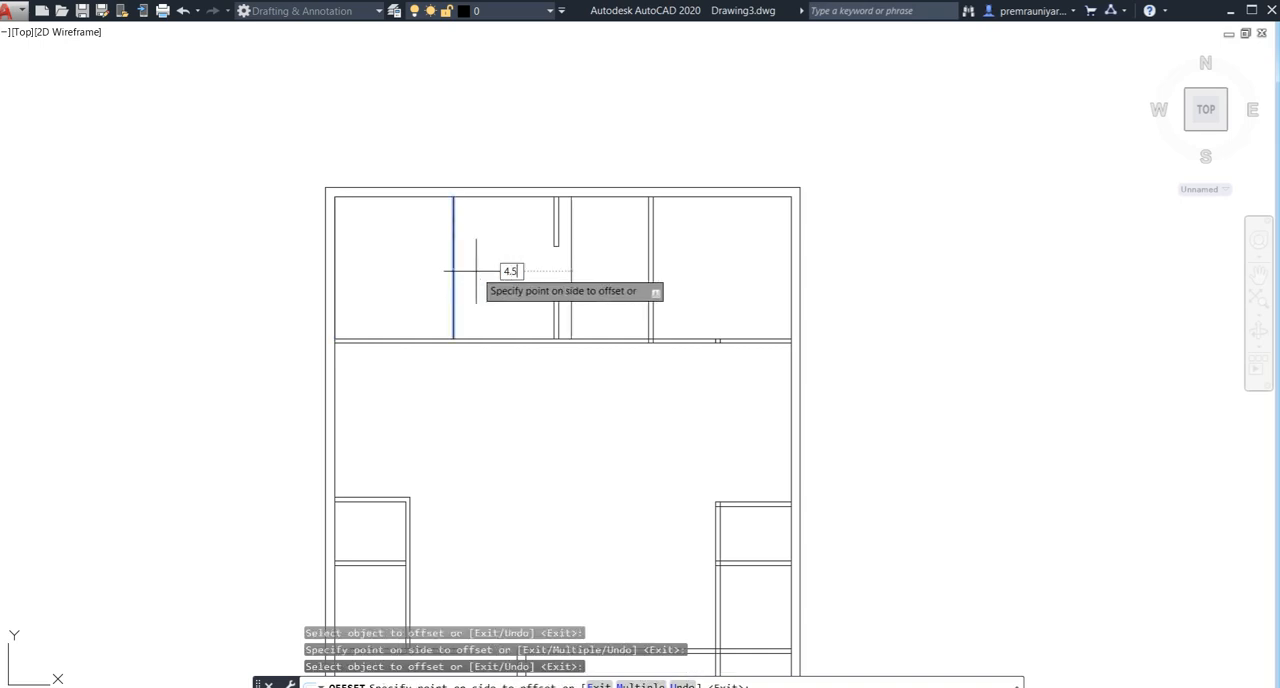
type("4.5\"")
key("Return")
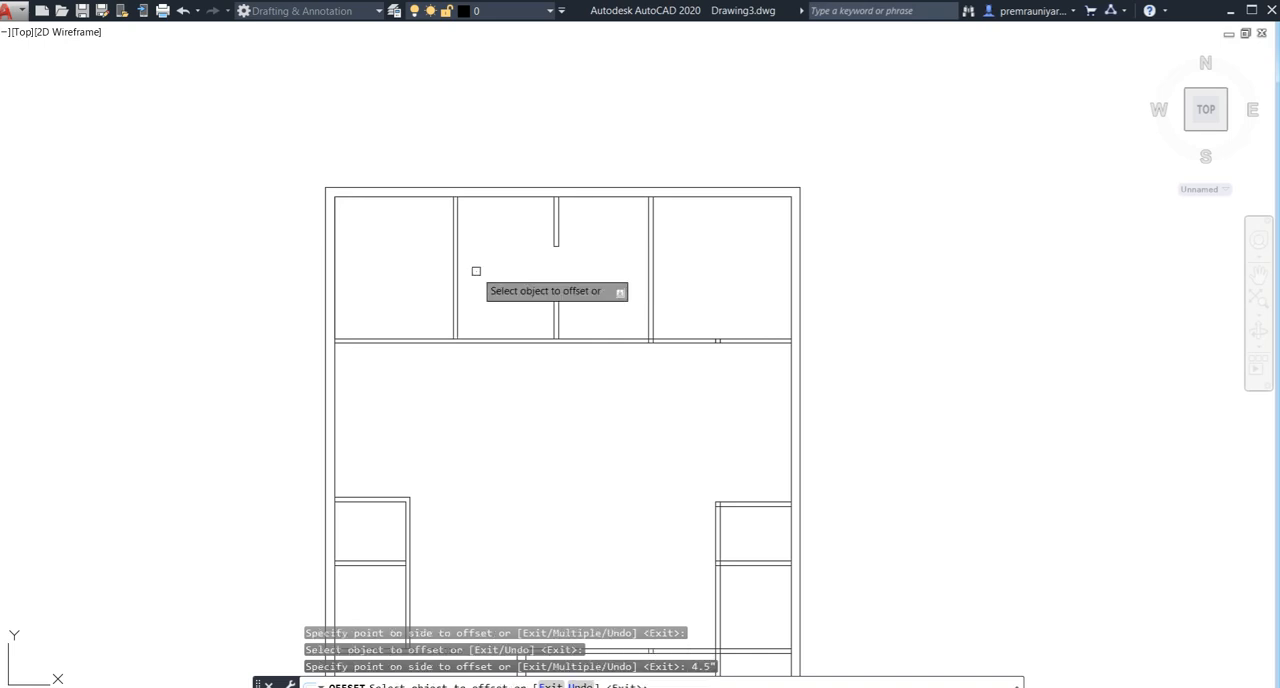
key("Escape")
- Draw a line along the horizontal wall's upper edge from the middle partition's lower stub to the new left partition
middle_click_drag(518, 267, 481, 255)
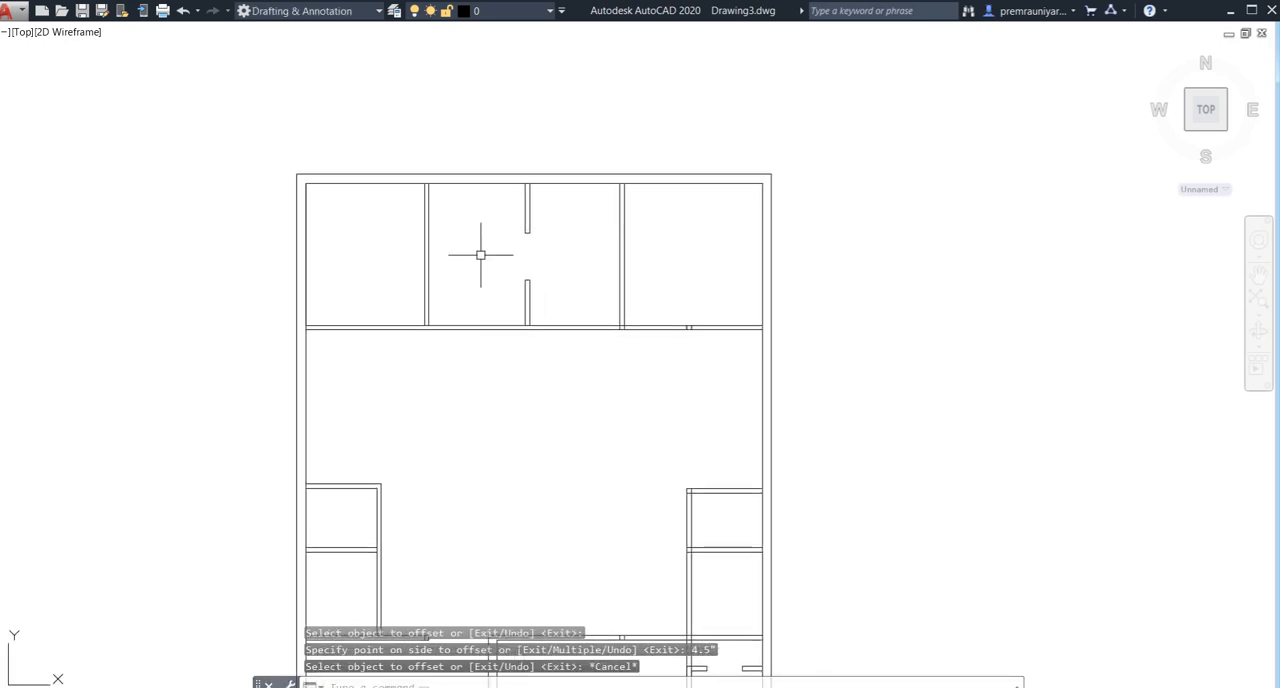
scroll(511, 266, "up", 5)
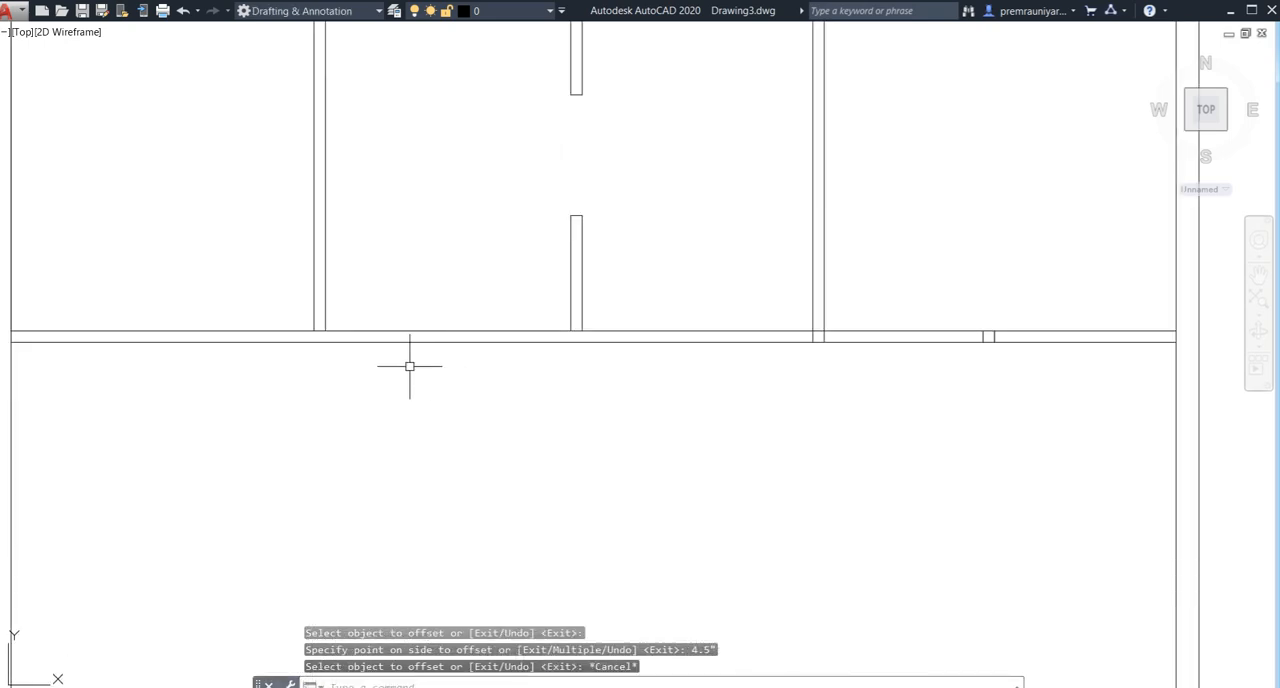
type("E")
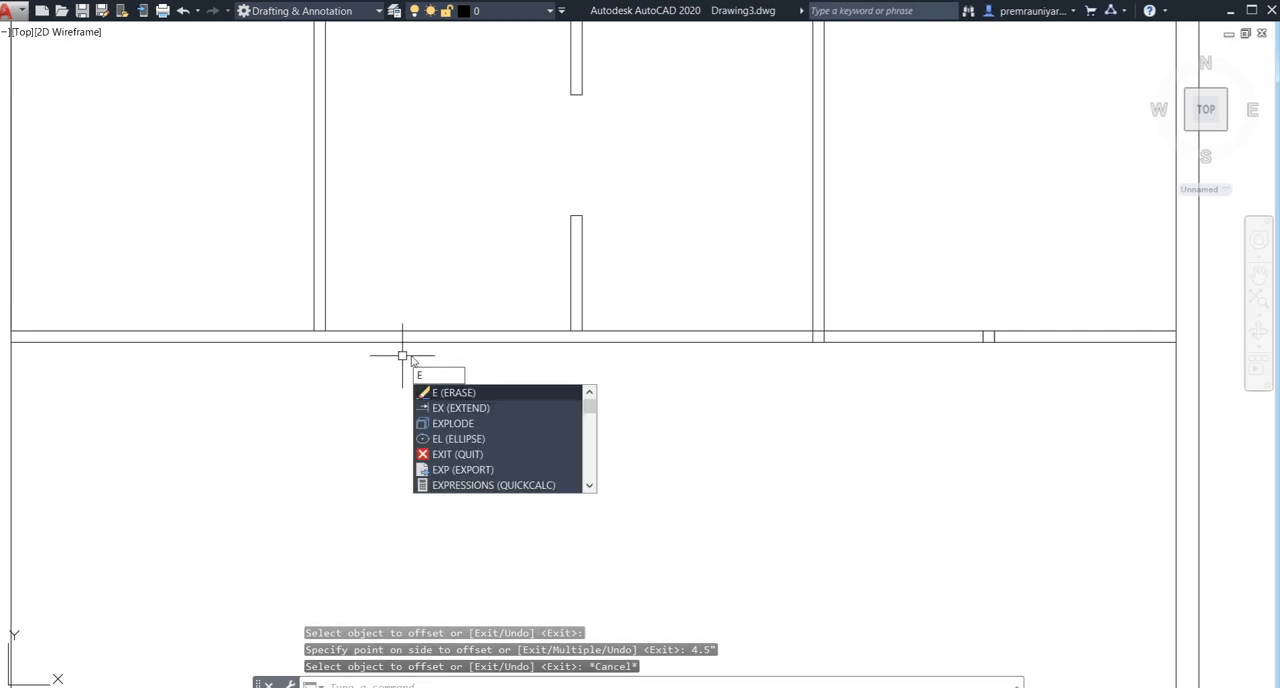
key("Escape")
type("l")
key("Return")
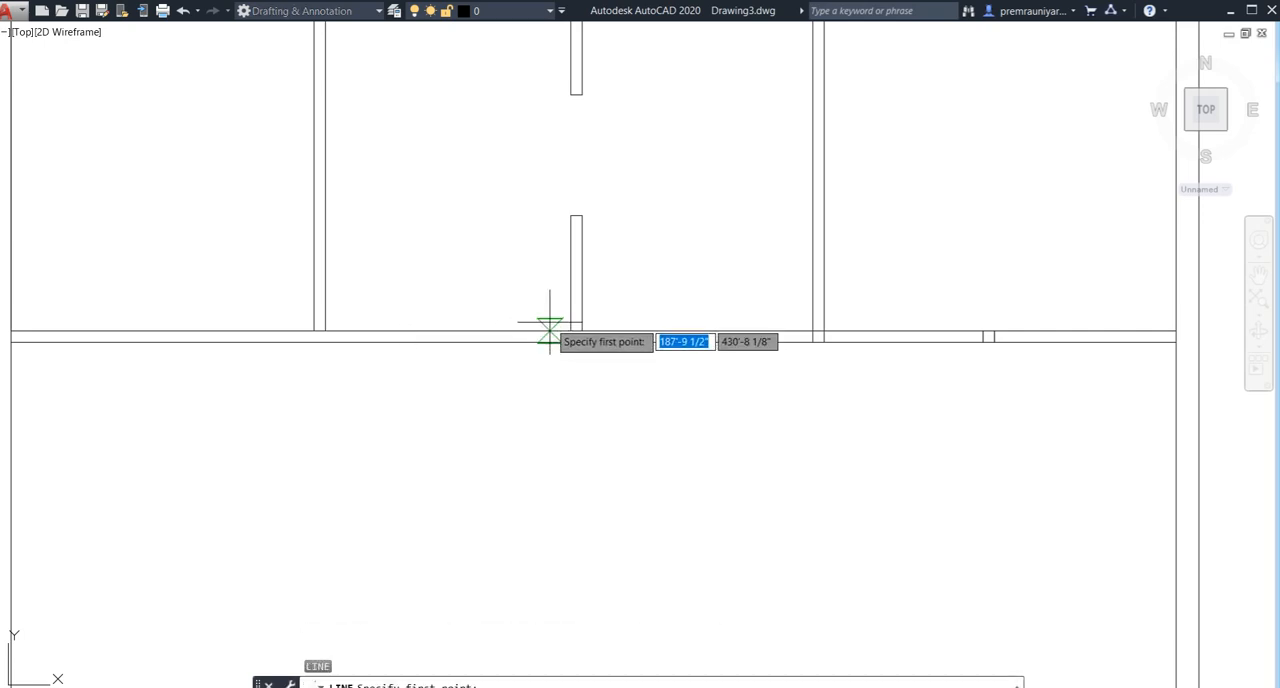
left_click(566, 330)
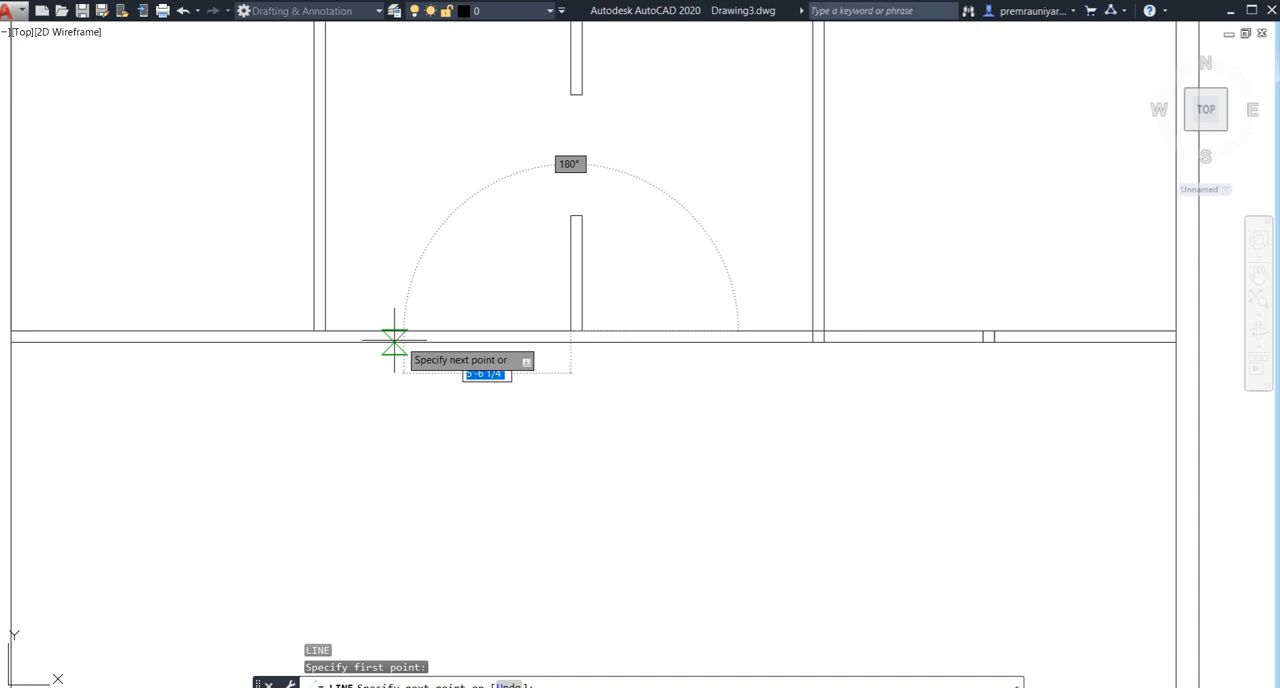
left_click(324, 331)
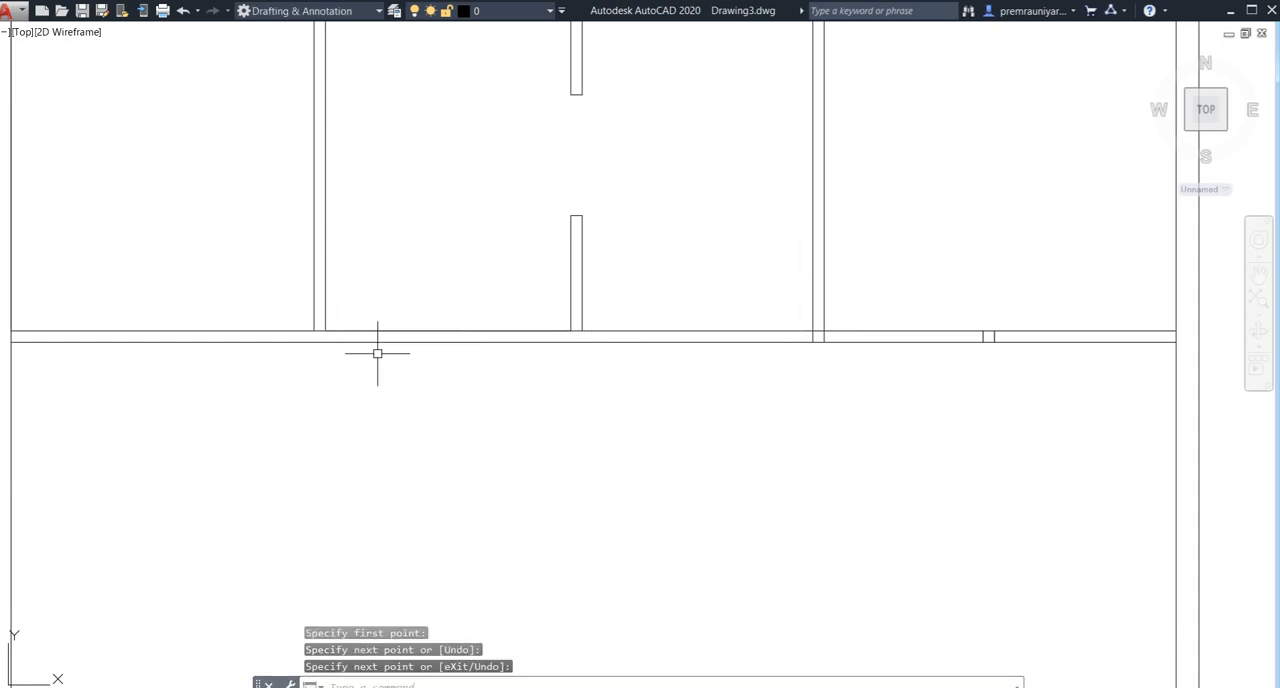
- Draw a short vertical cross line through the horizontal wall at the midpoint between the left and middle partitions
key("Return")
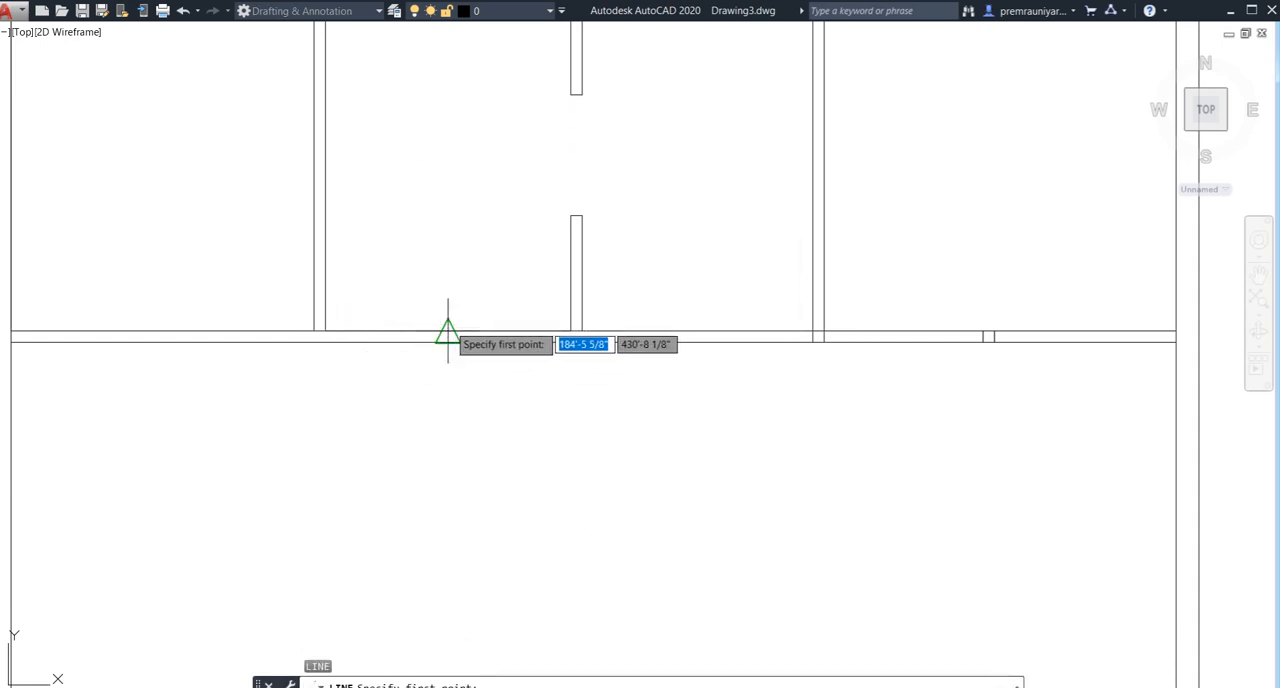
left_click(448, 331)
left_click(448, 331)
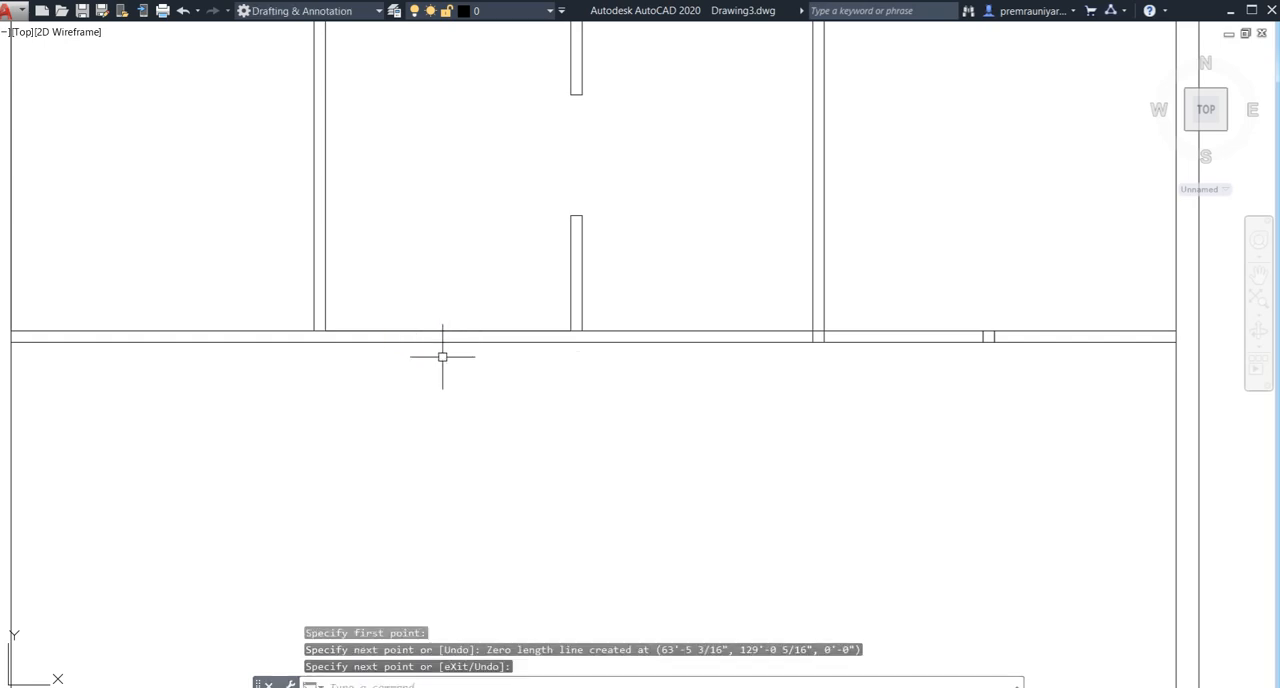
key("Return")
key("Return")
left_click(449, 331)
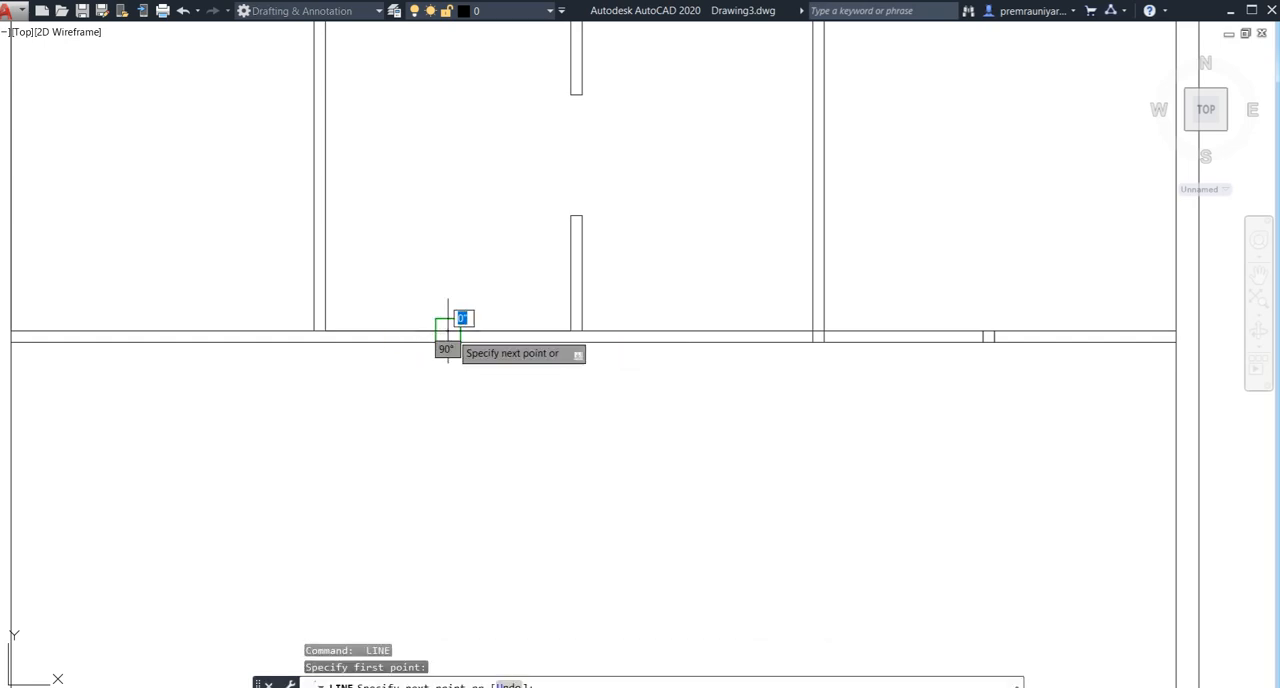
left_click(451, 341)
key("Return")
- Offset the short cross line in the horizontal wall 1.5' to each side to mark the opening's edges
scroll(447, 350, "up", 4)
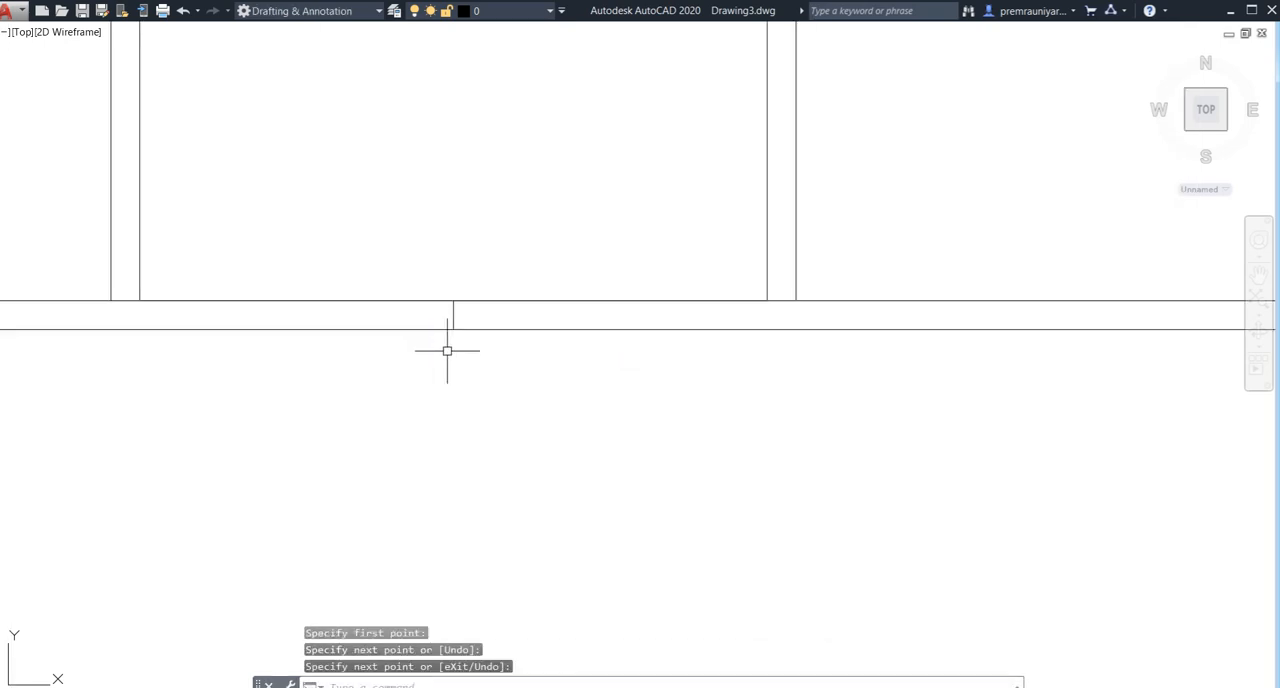
type("o")
key("Return")
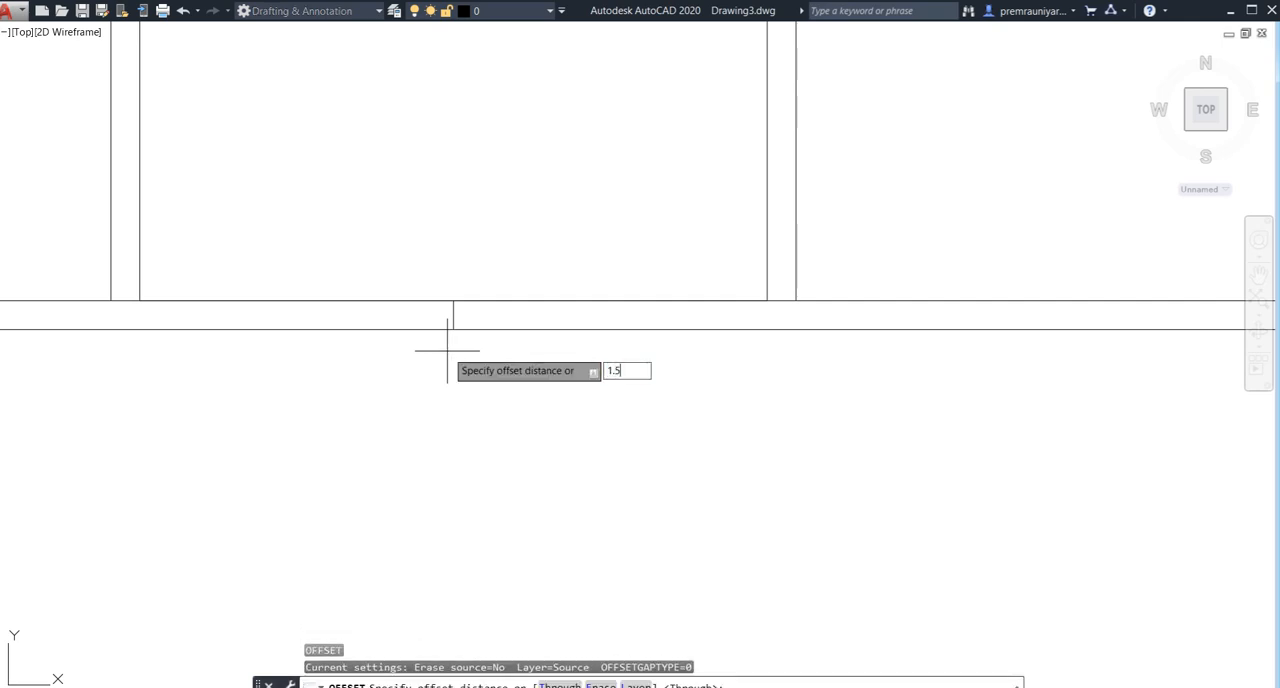
type("1.5'")
key("Return")
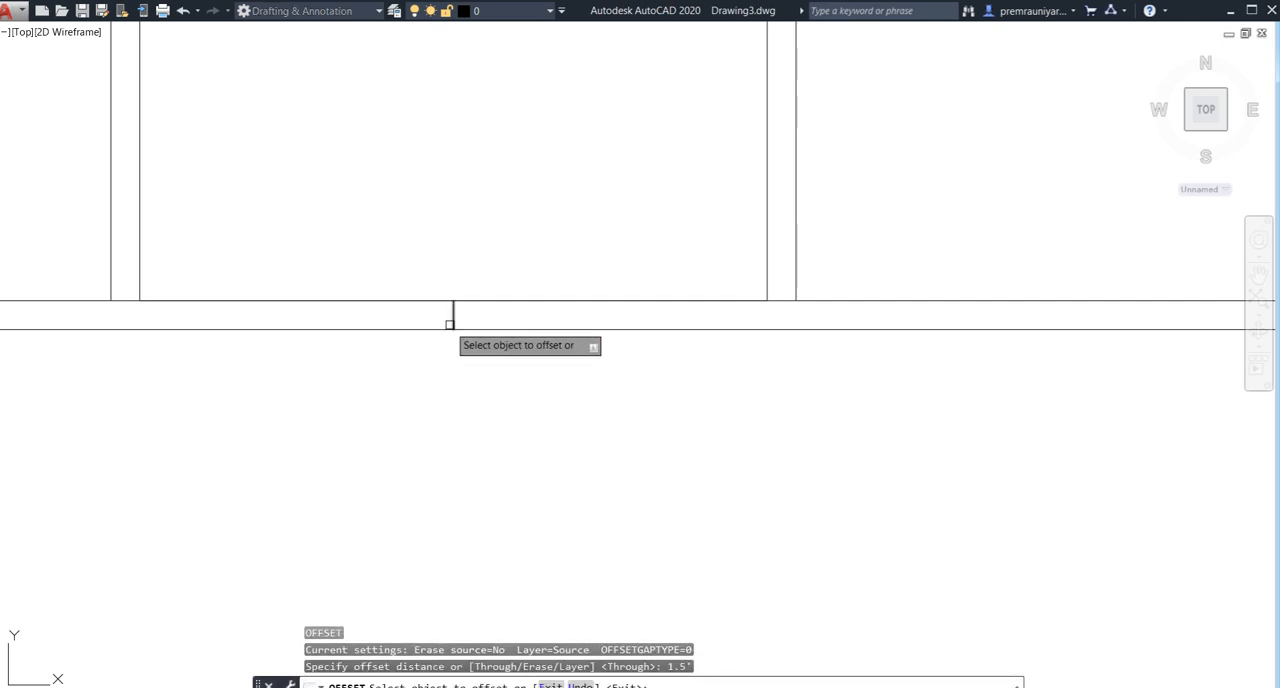
left_click(452, 320)
left_click(452, 319)
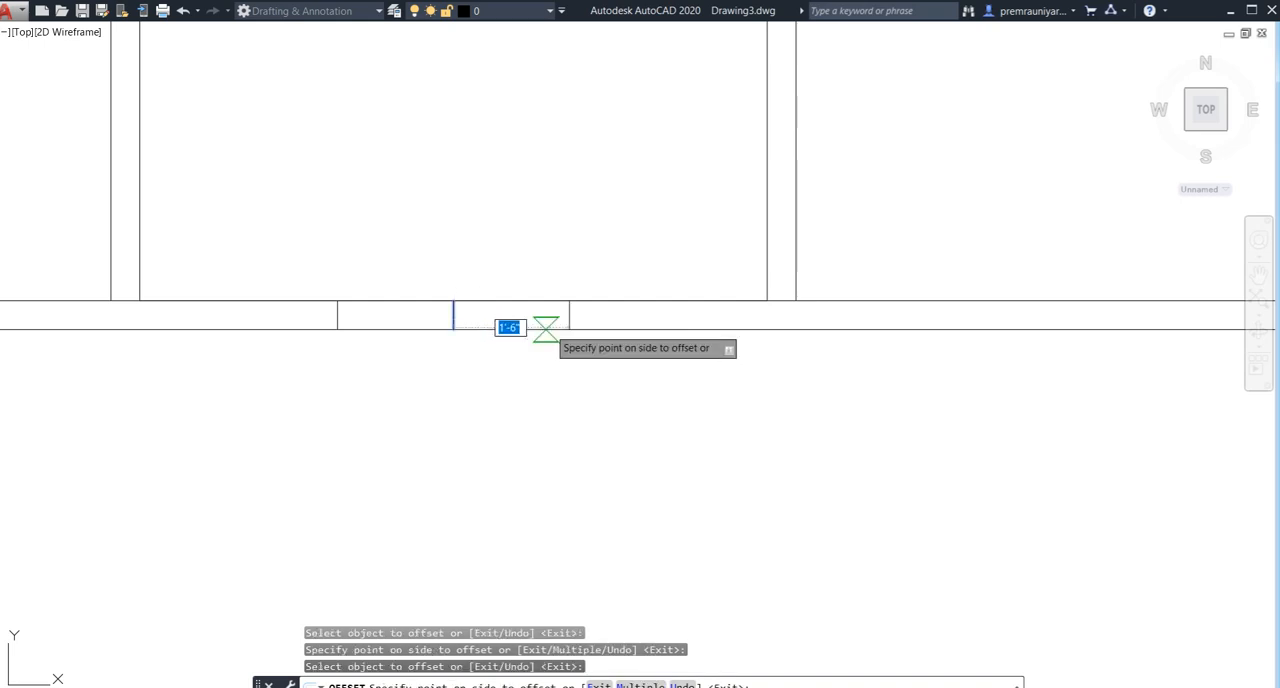
left_click(550, 327)
key("Escape")
- Trim the horizontal wall's lines between the two outer cross lines and erase the centre cross line to form the opening
type("tr")
key("Return")
key("Return")
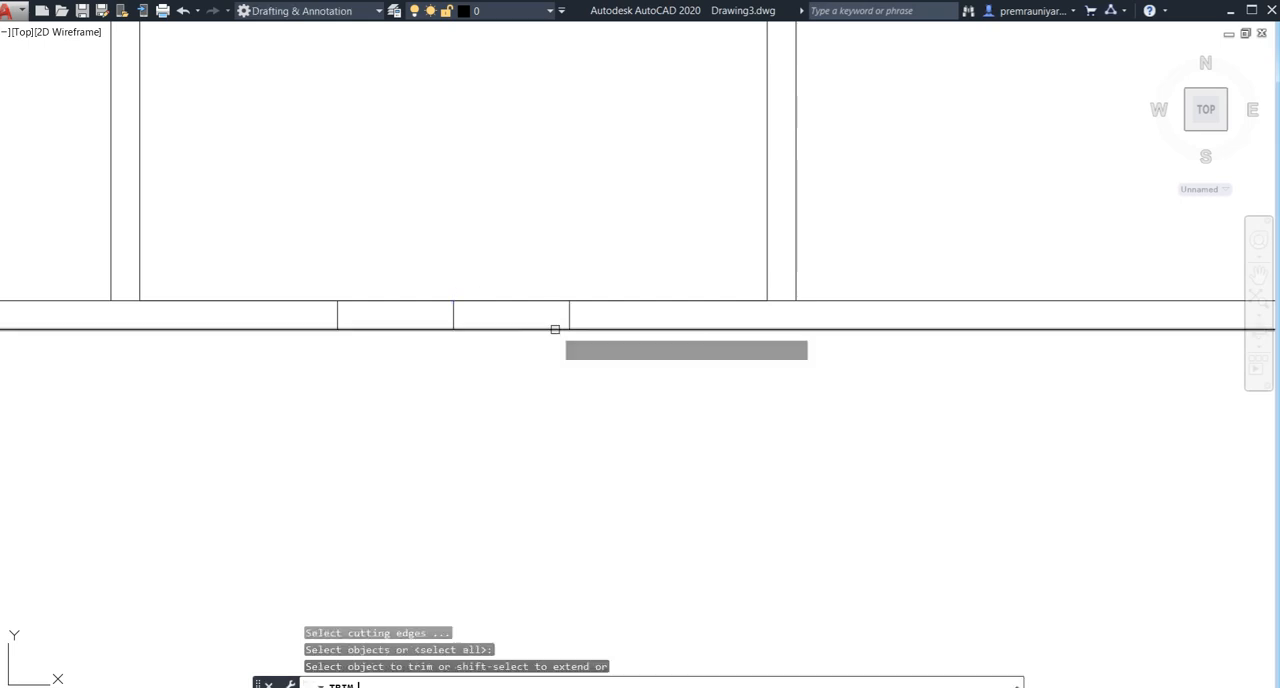
left_click(566, 232)
left_click(362, 432)
key("Escape")
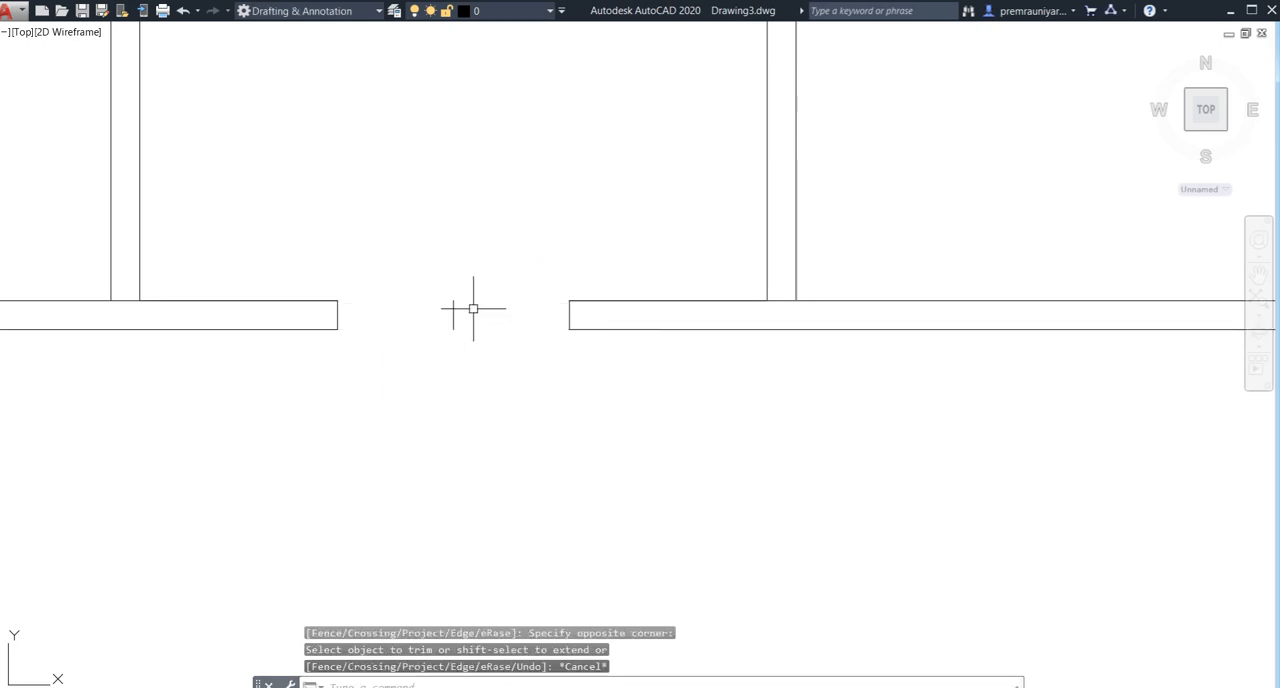
left_click(379, 387)
key("Delete")
scroll(391, 371, "down", 3)
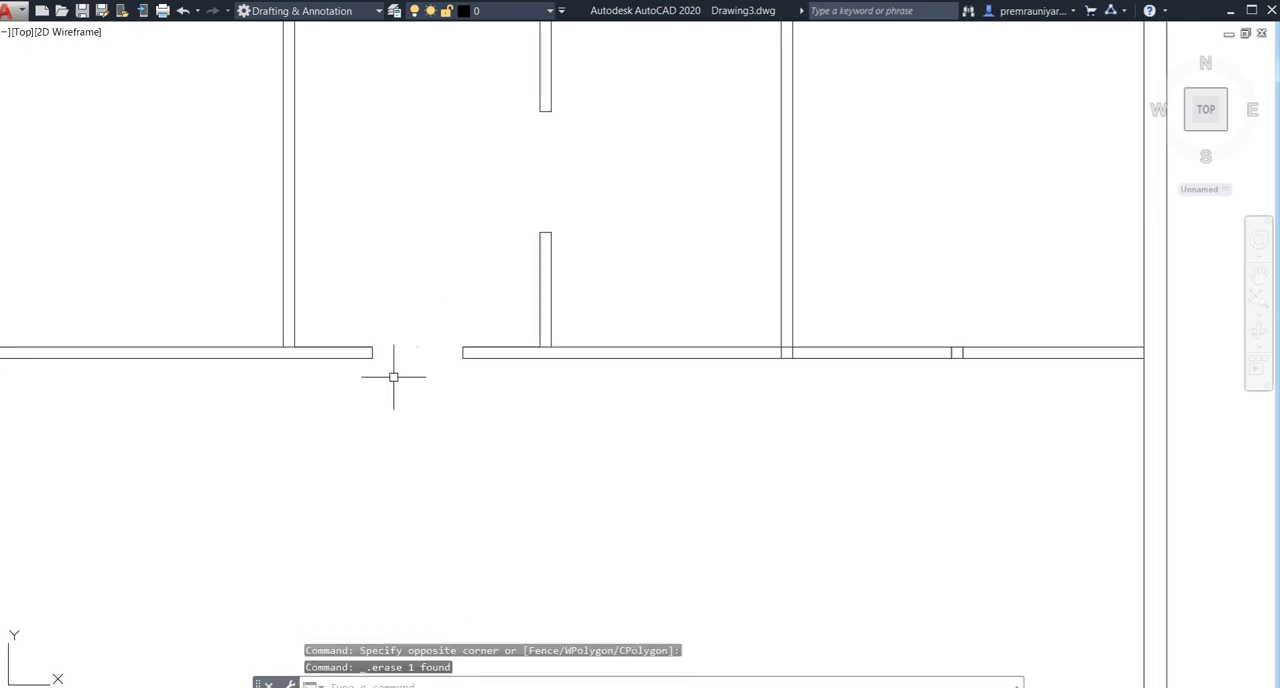
- Trim the middle horizontal wall's two lines where they cross the vertical wall of the small rooms on the house's right side
scroll(434, 376, "down", 3)
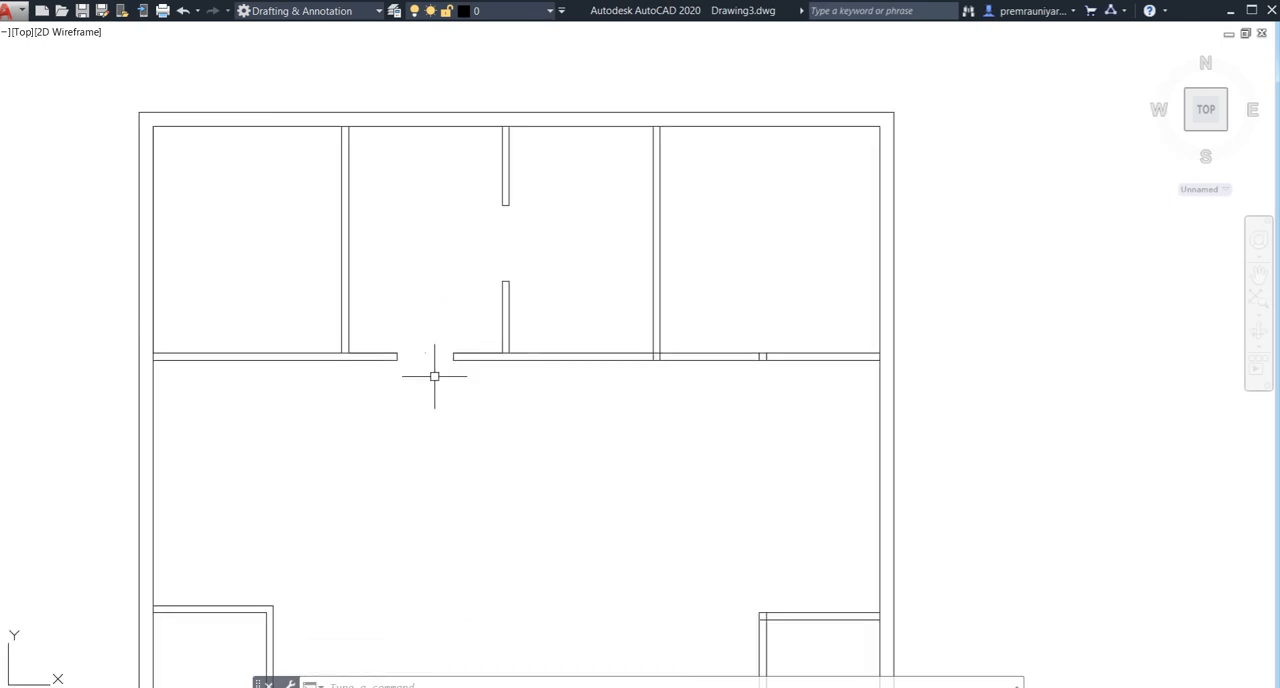
scroll(434, 376, "down", 4)
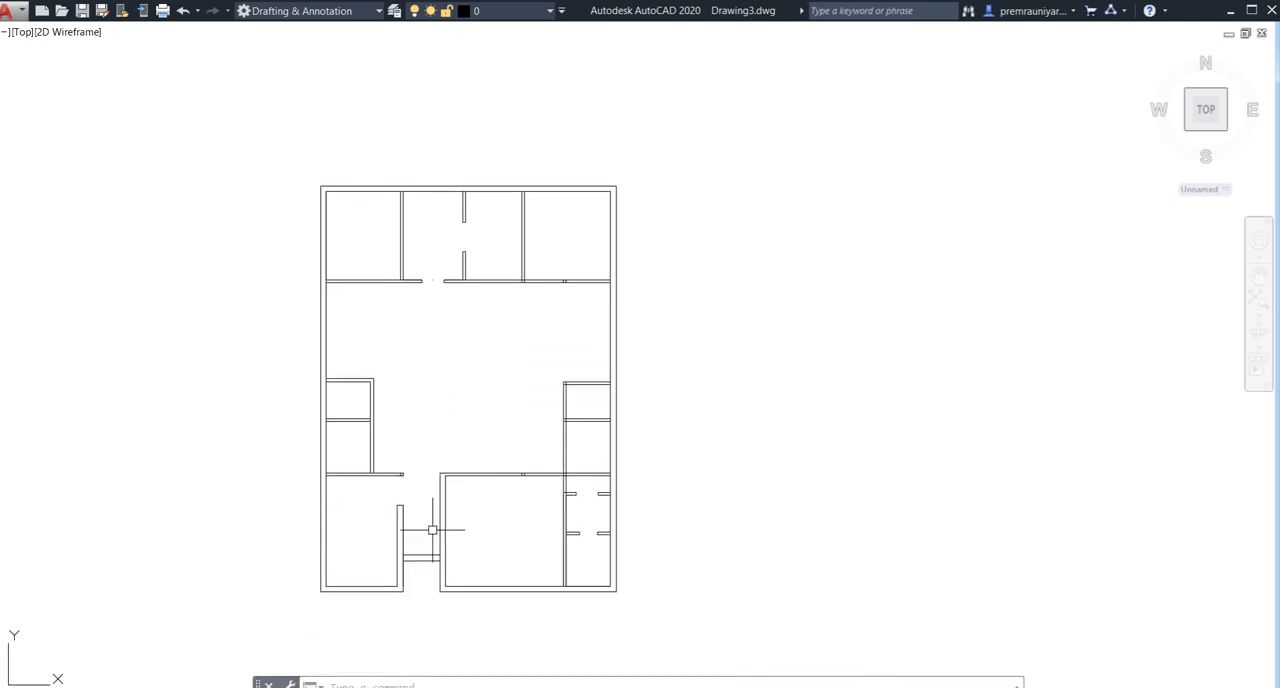
middle_click_drag(432, 530, 421, 465)
scroll(540, 452, "up", 2)
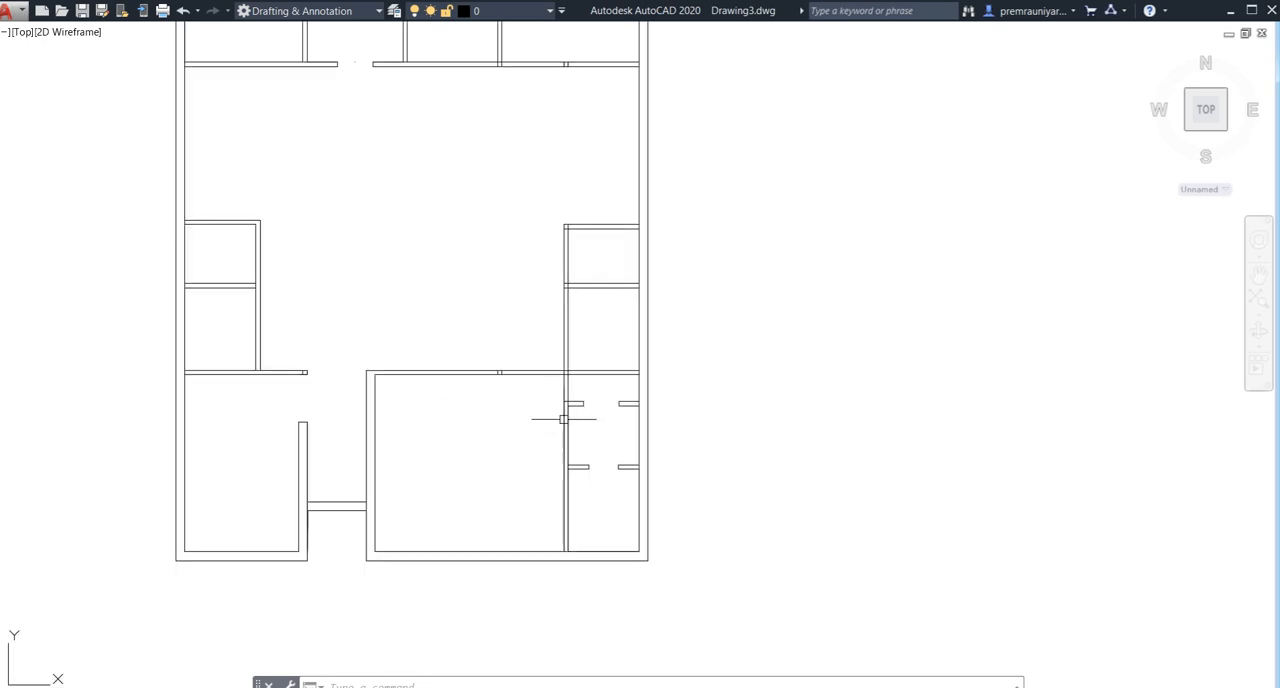
middle_click_drag(547, 424, 463, 443)
scroll(498, 369, "up", 2)
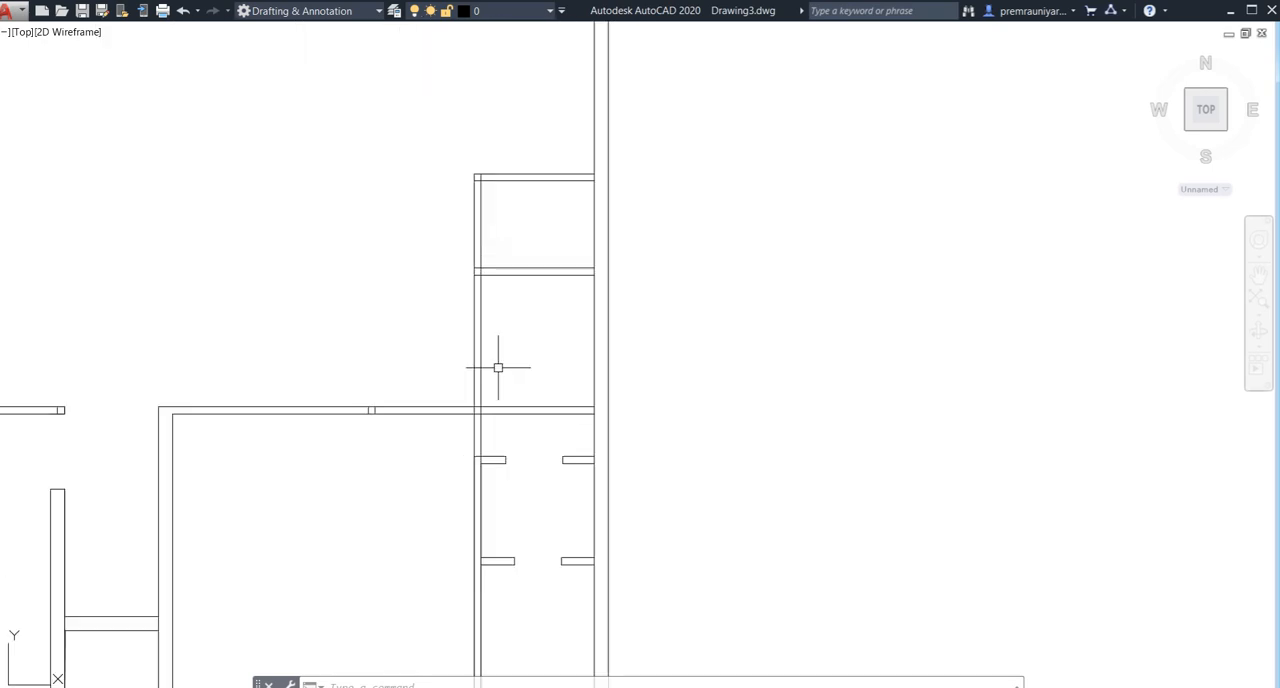
scroll(477, 294, "up", 2)
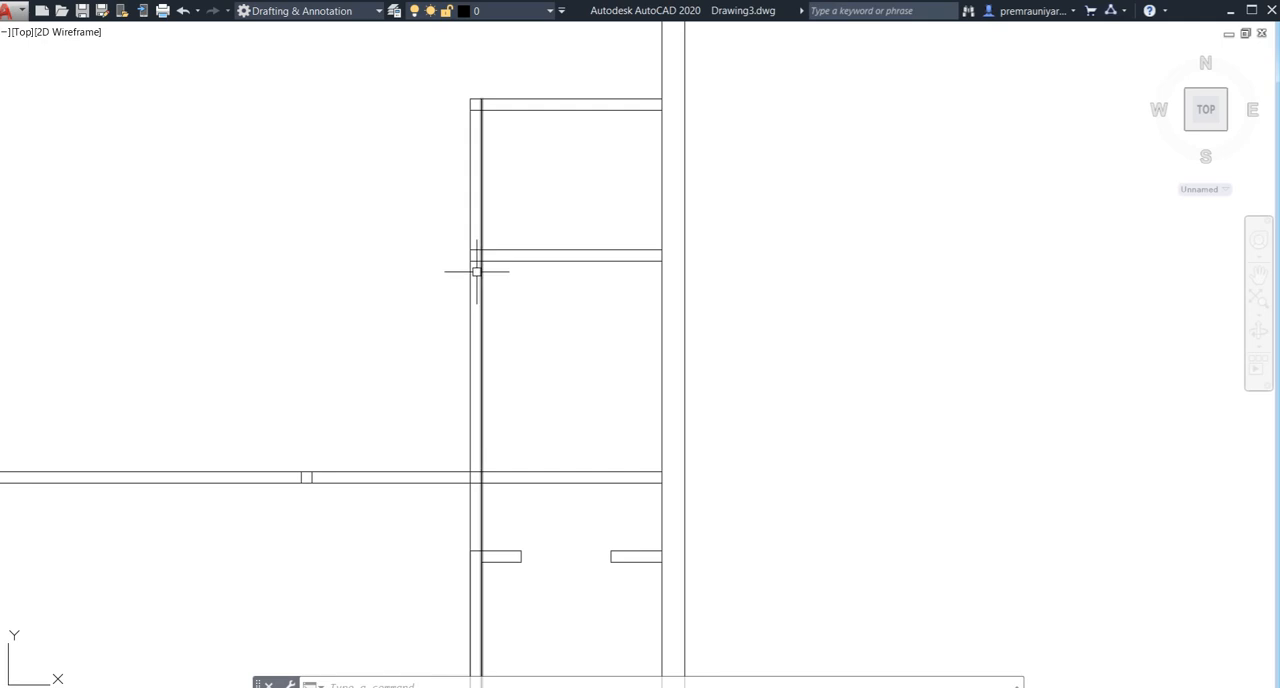
scroll(477, 277, "up", 2)
scroll(478, 249, "up", 2)
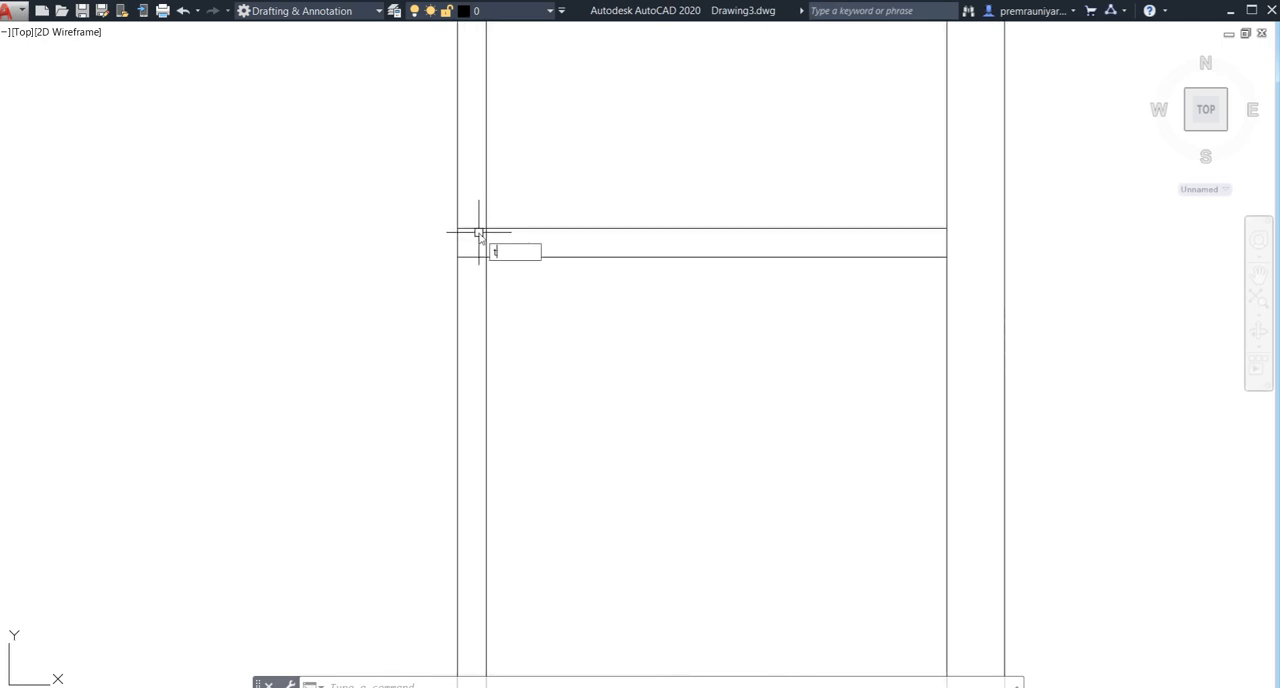
key("Return")
key("Return")
left_click(477, 223)
left_click(474, 300)
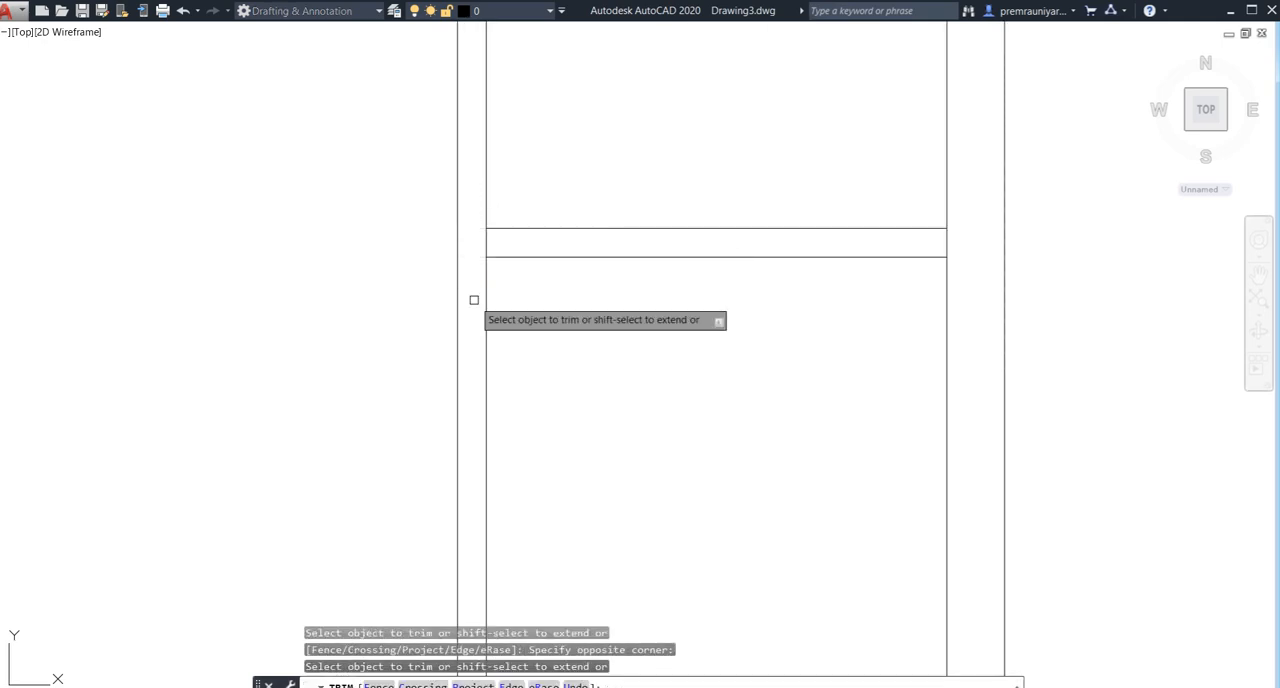
- Trim the overlapping wall lines at the upper-left corner of the right-side small rooms
scroll(474, 300, "down", 4)
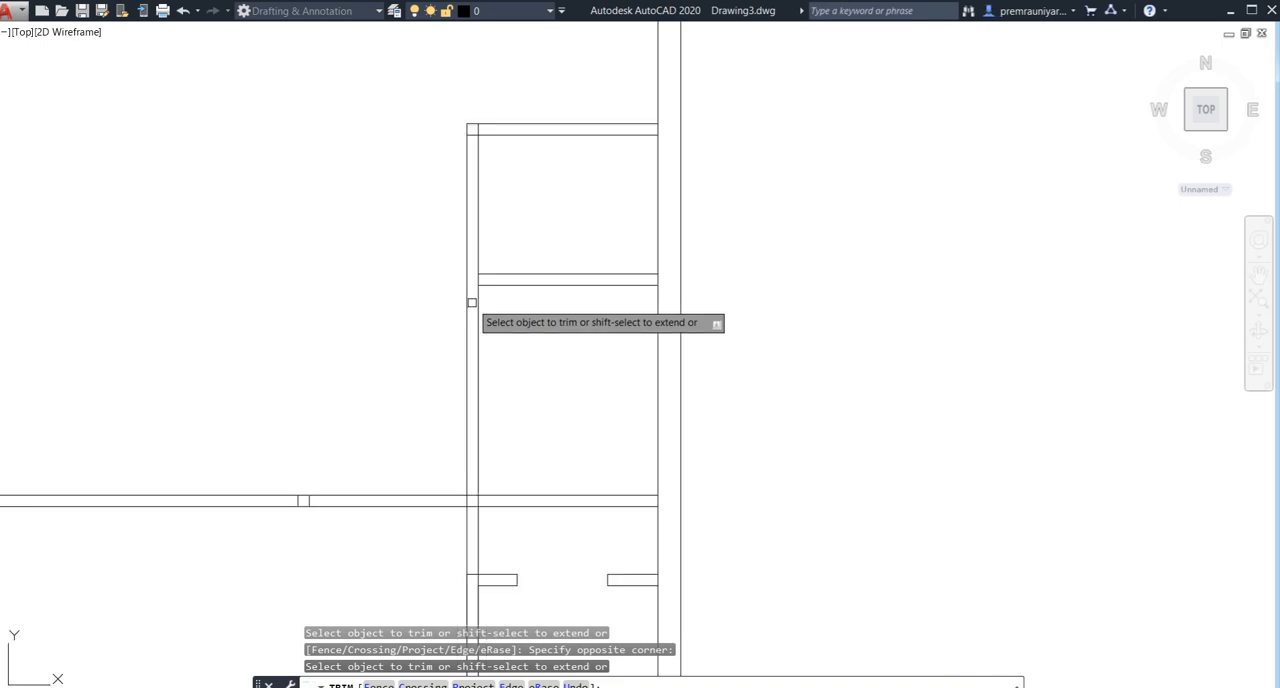
middle_click_drag(473, 312, 480, 388)
scroll(484, 247, "up", 2)
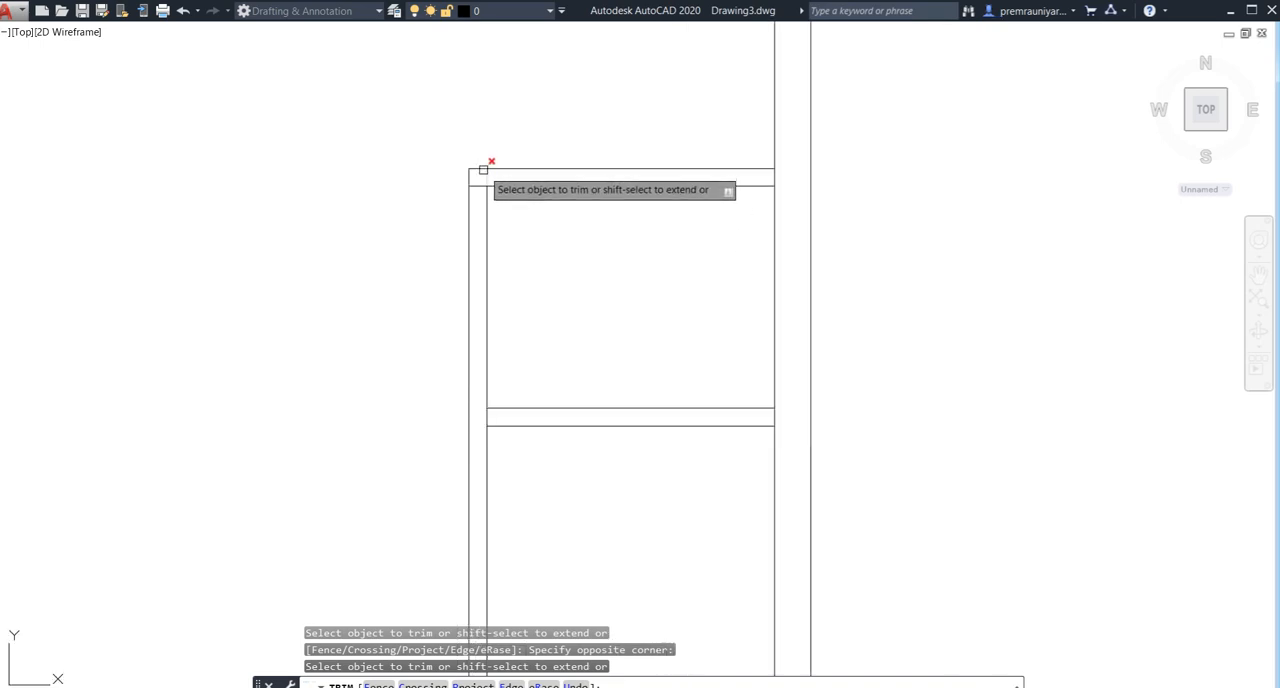
left_click(476, 186)
scroll(523, 262, "down", 2)
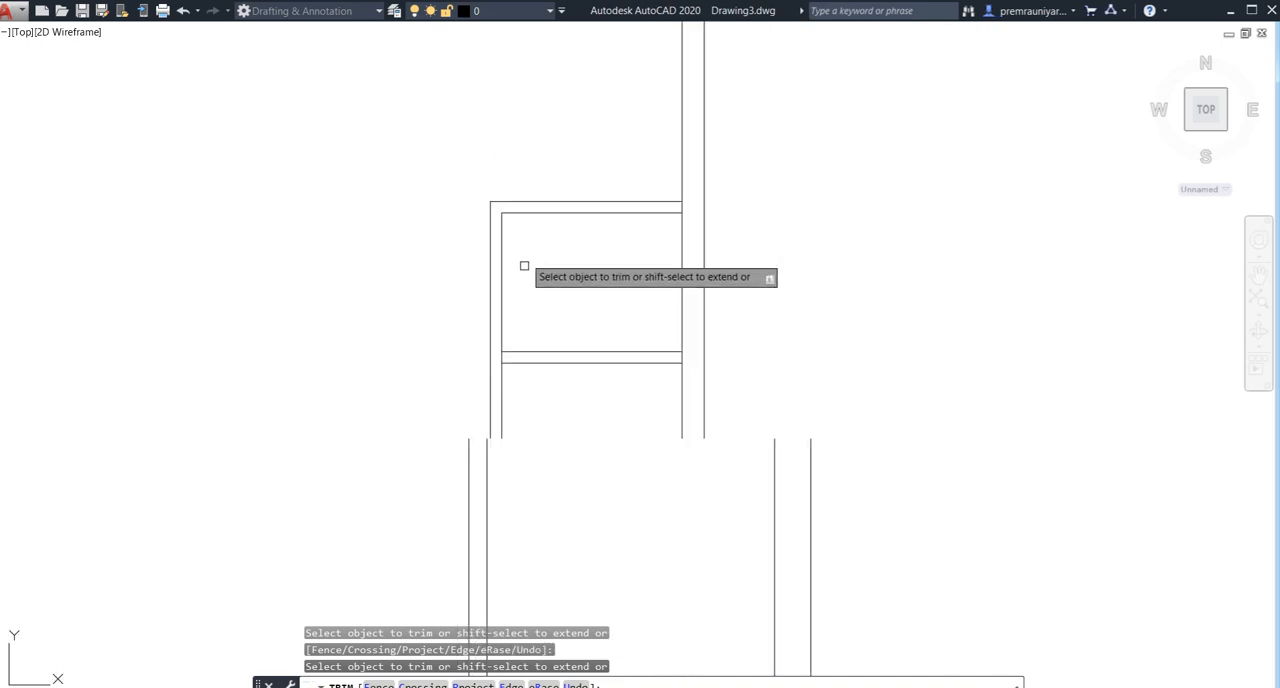
middle_click_drag(526, 340, 529, 297)
key("Escape")
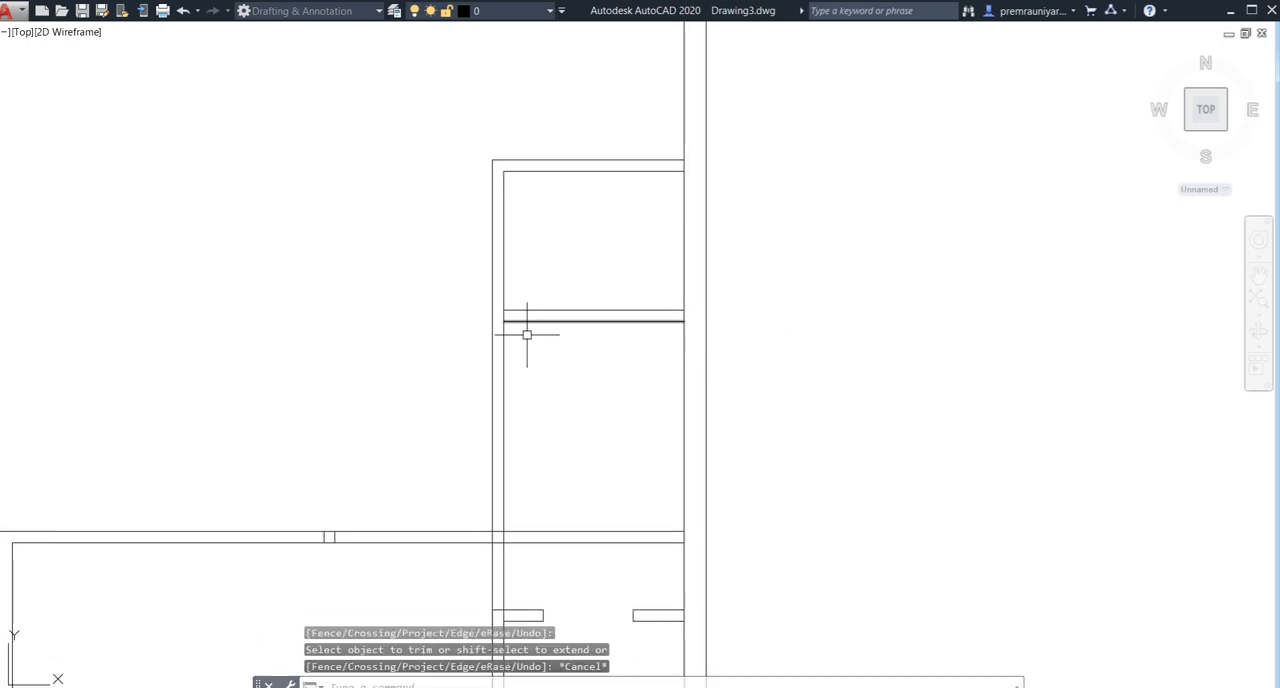
- Trim the vertical wall between the lower-right room's upper wall and the first stub wall, and clear the lines crossing that junction
scroll(542, 374, "down", 2)
middle_click_drag(540, 391, 547, 306)
middle_click_drag(543, 350, 553, 314)
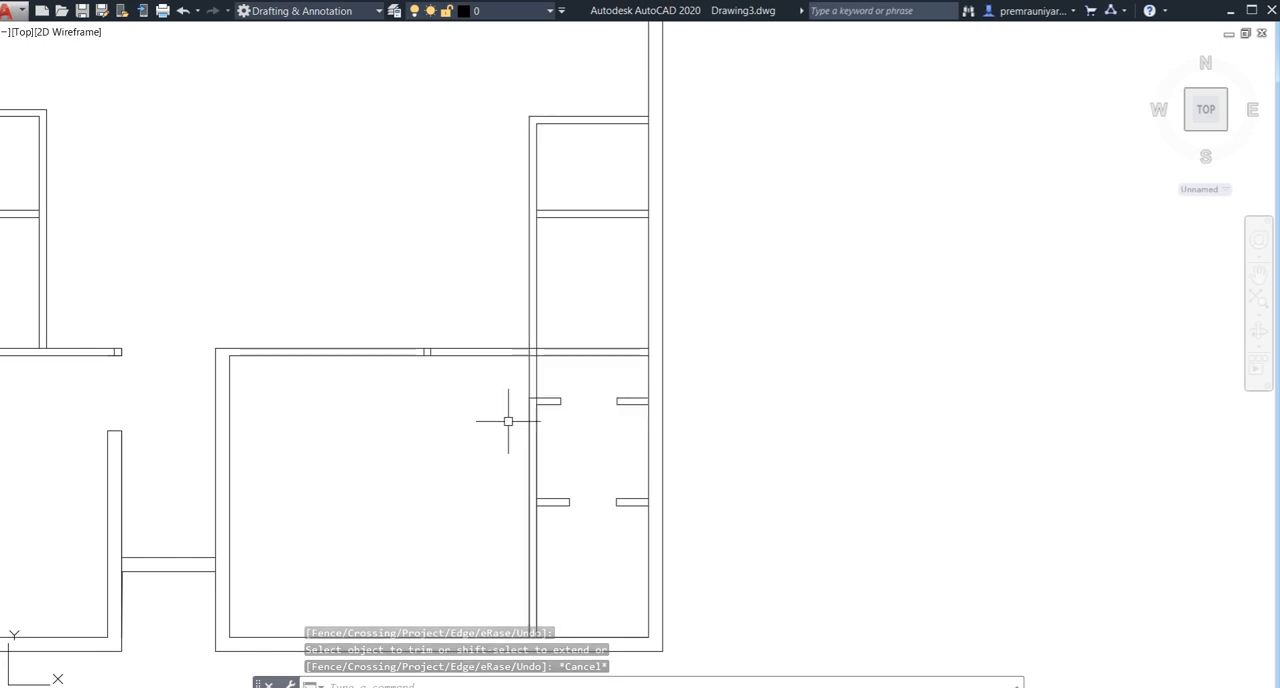
middle_click_drag(575, 388, 571, 363)
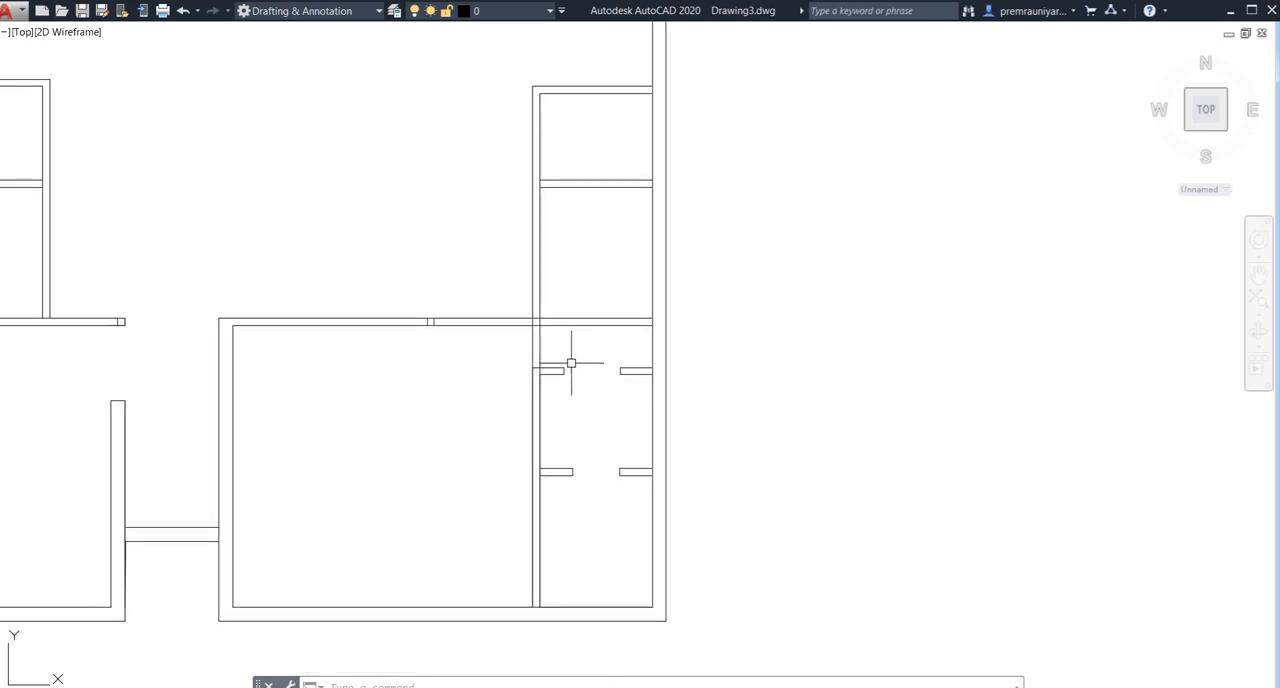
key("Return")
key("Return")
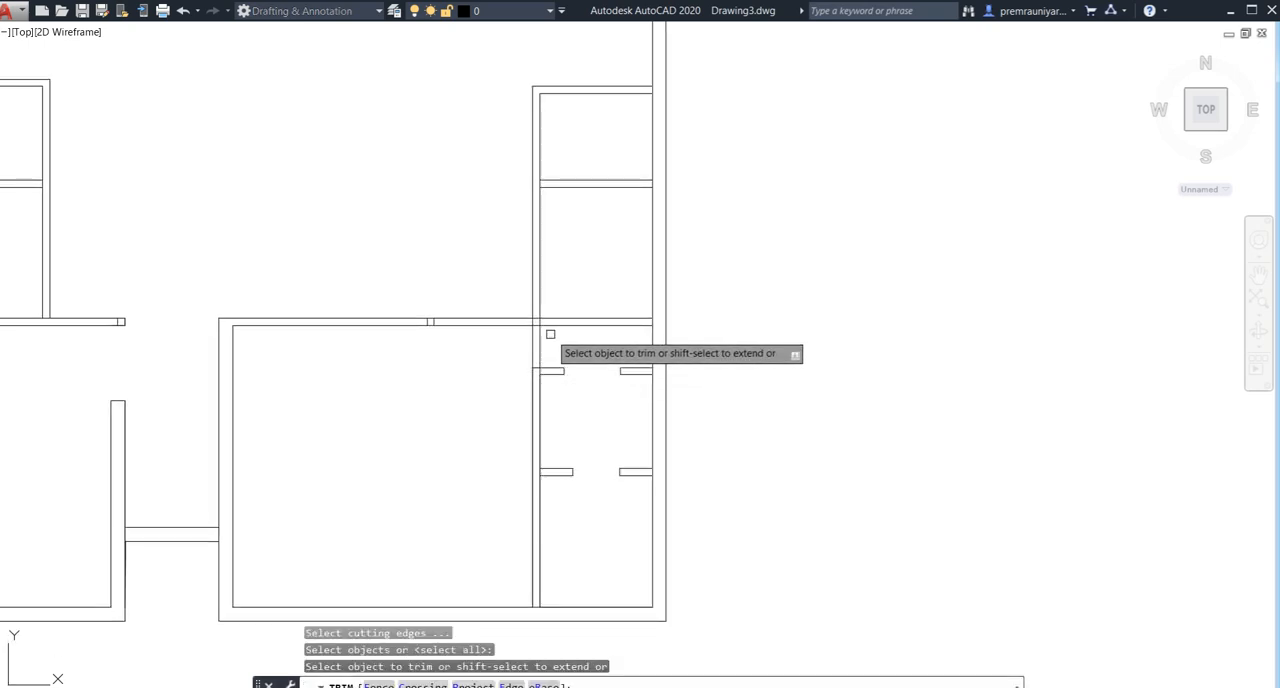
left_click(551, 352)
left_click(493, 356)
scroll(549, 313, "up", 6)
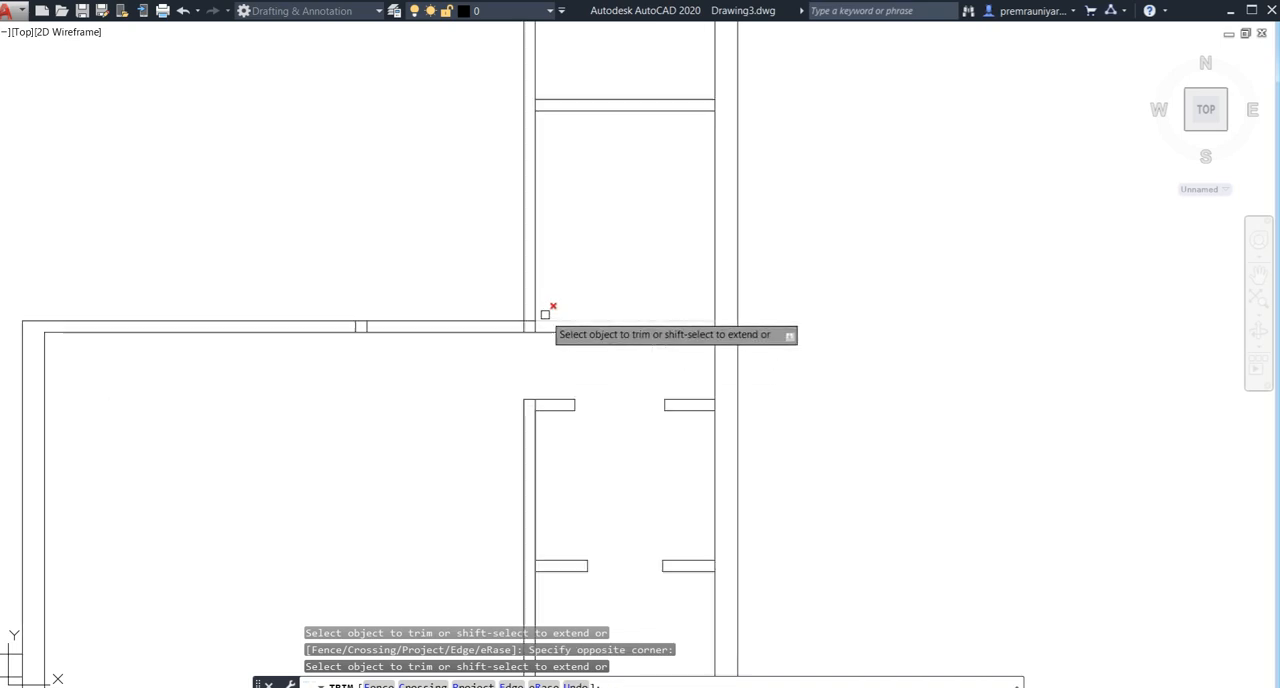
left_click(549, 342)
- Erase the two short cross lines inside the lower-right room's upper wall
scroll(352, 351, "down", 5)
middle_click_drag(355, 352, 491, 349)
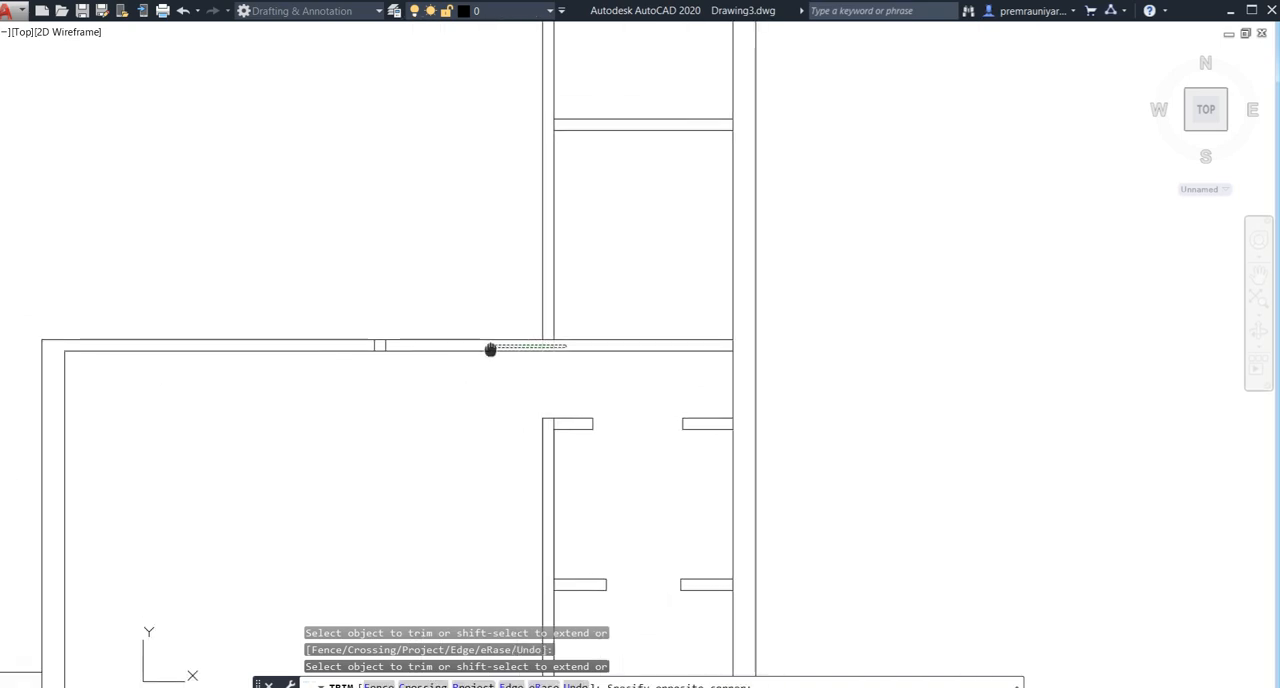
key("Return")
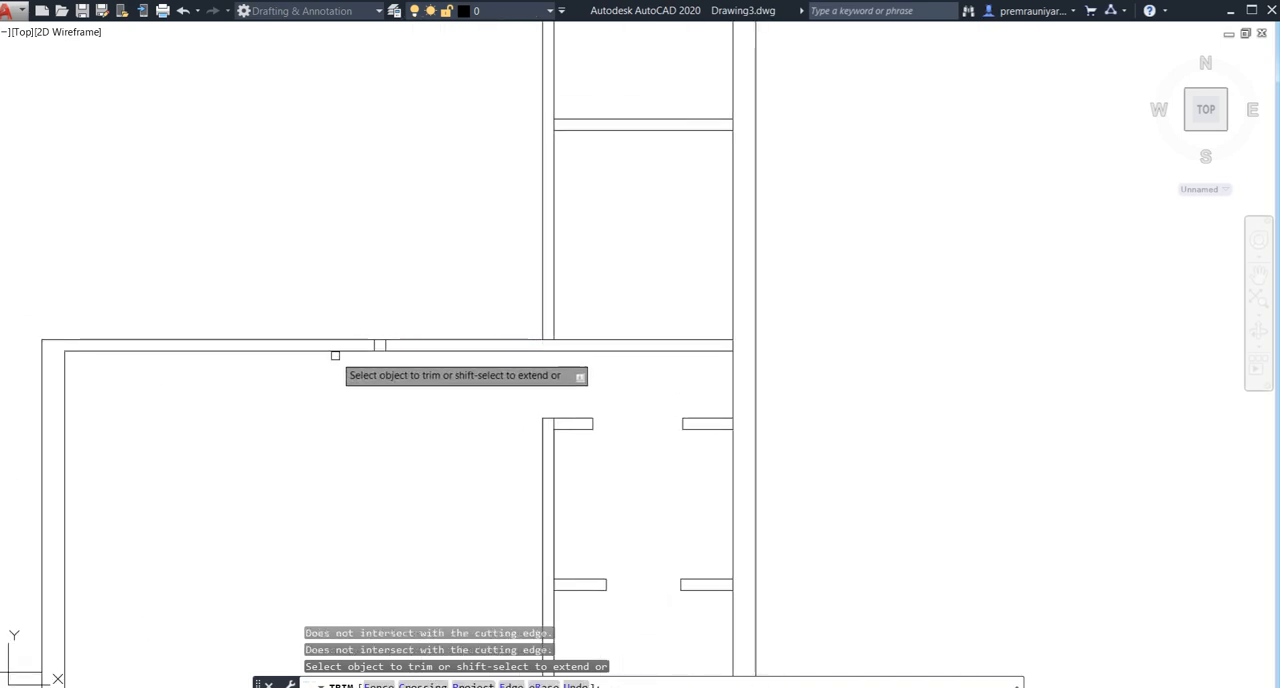
key("Escape")
scroll(385, 348, "up", 4)
left_click(386, 343)
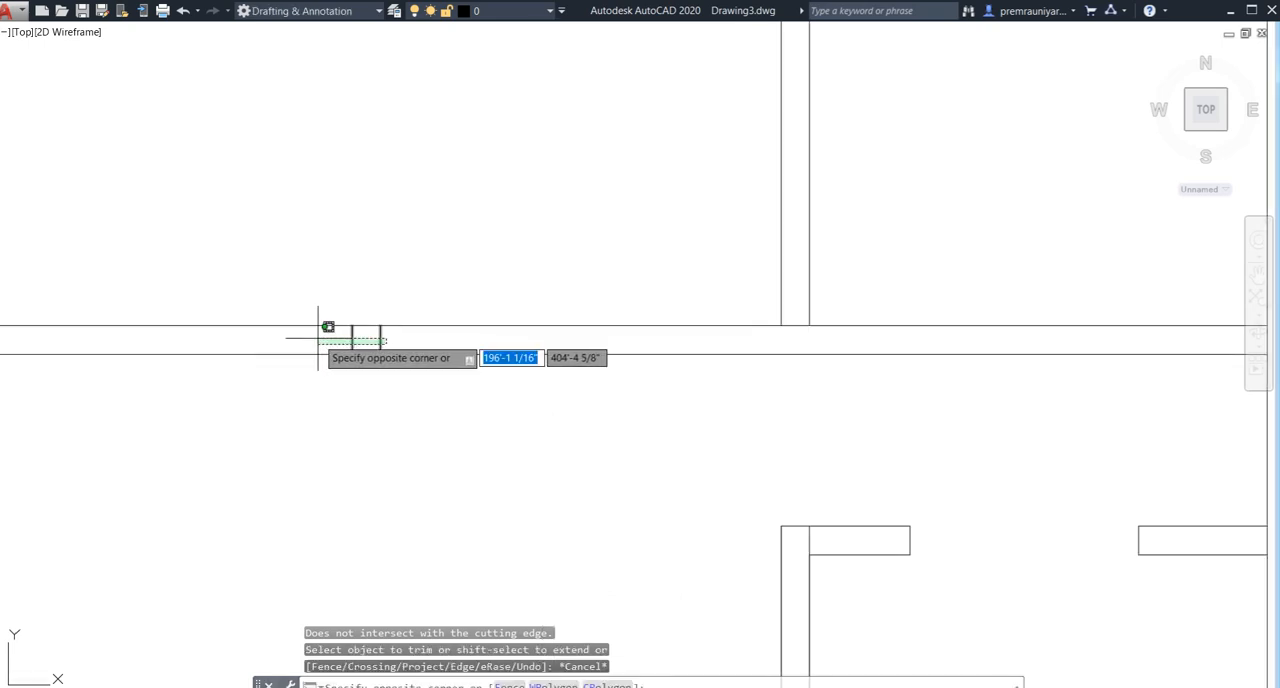
left_click(321, 348)
key("Delete")
scroll(321, 348, "down", 3)
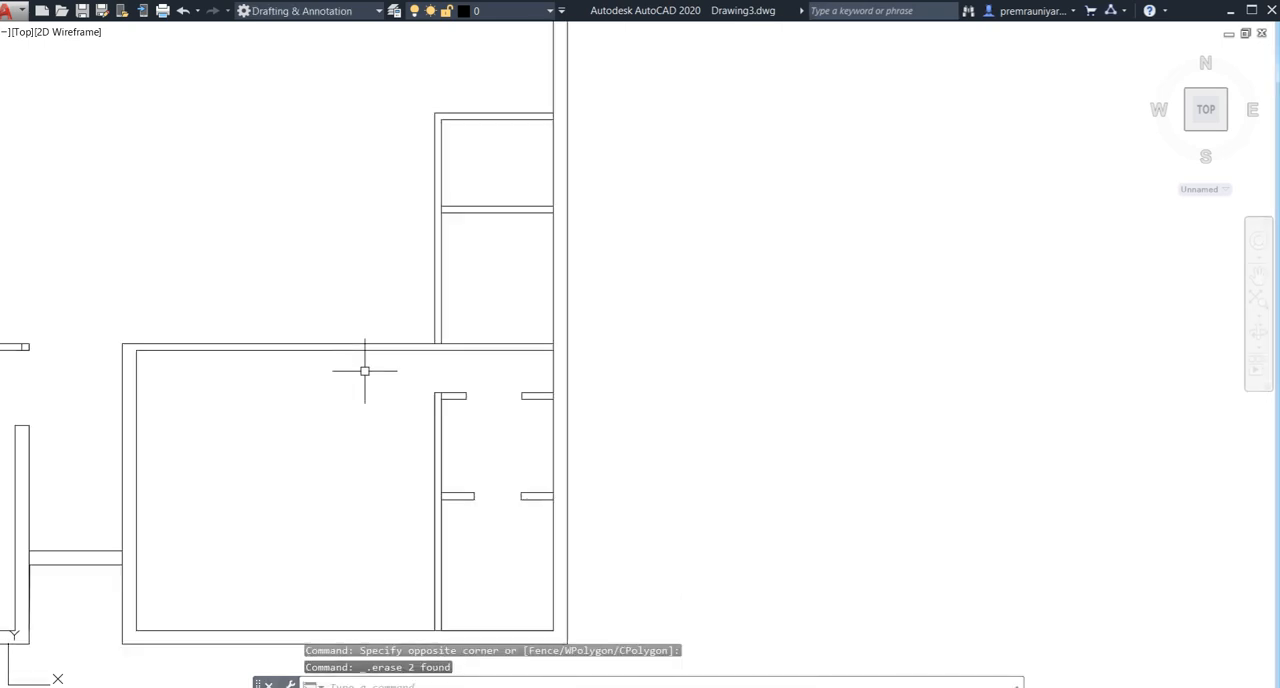
- Trim the overlapping line at the corner where the lower-right vertical partition meets the upper stub wall
mouse_move(363, 368)
middle_mouse_down()
mouse_move(474, 374)
mouse_move(533, 338)
mouse_move(537, 369)
middle_mouse_up()
scroll(403, 391, "down", 2)
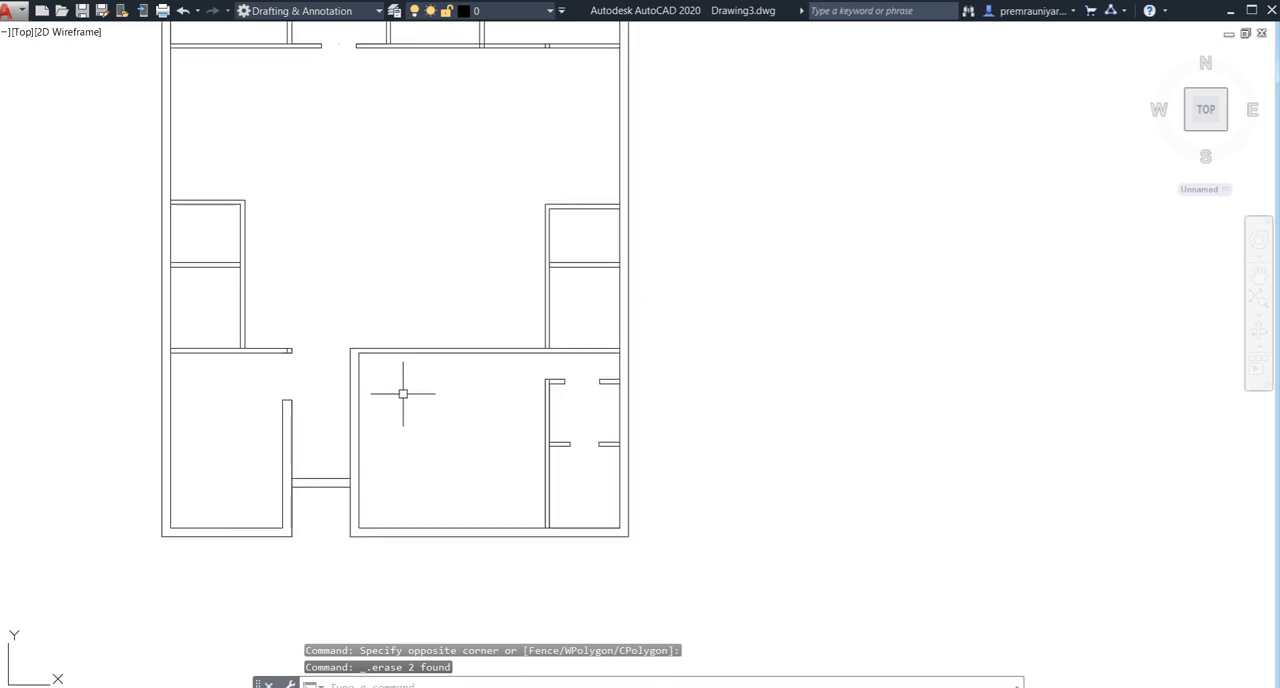
middle_click_drag(445, 410, 412, 361)
scroll(600, 380, "up", 2)
scroll(574, 371, "up", 2)
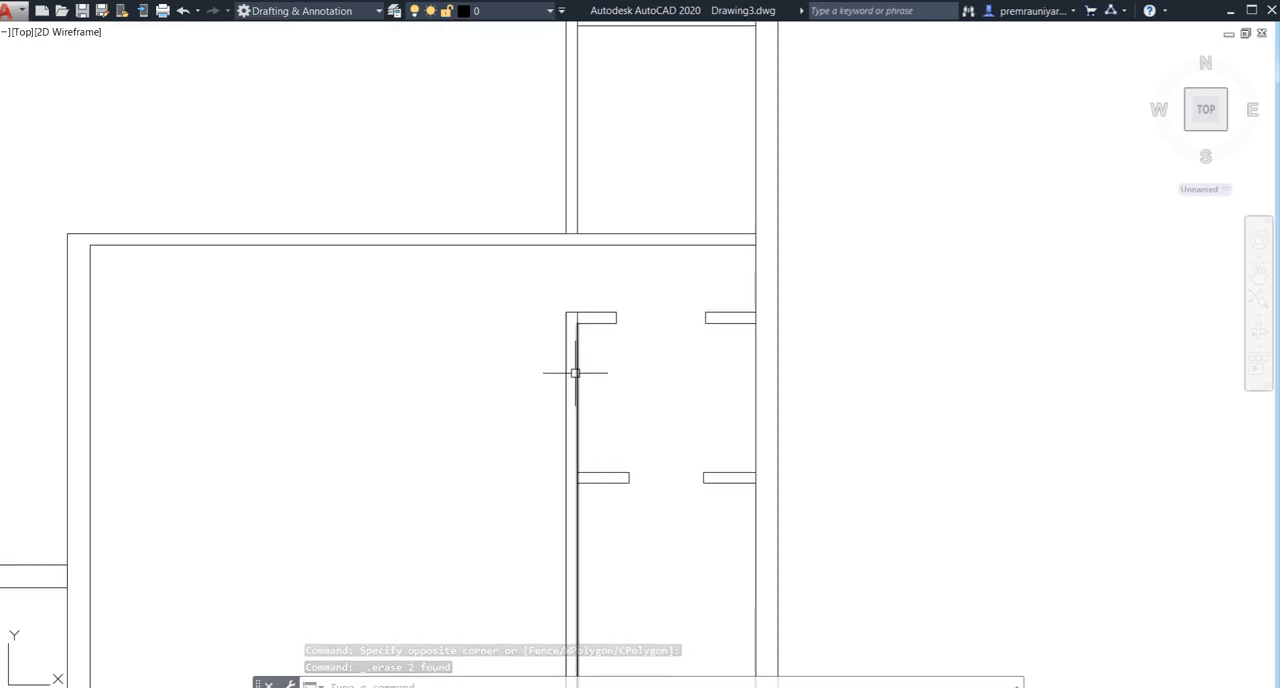
type("tr")
key("Return")
key("Return")
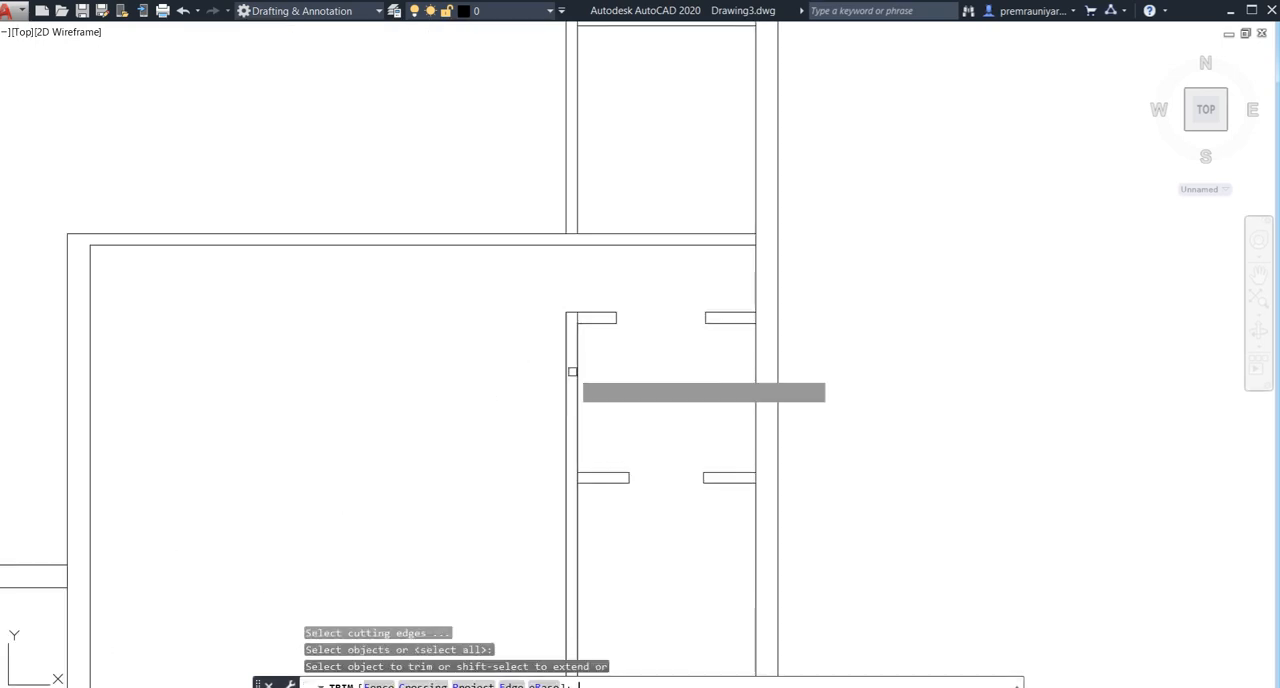
scroll(578, 326, "up", 2)
left_click(578, 316)
scroll(575, 340, "down", 5)
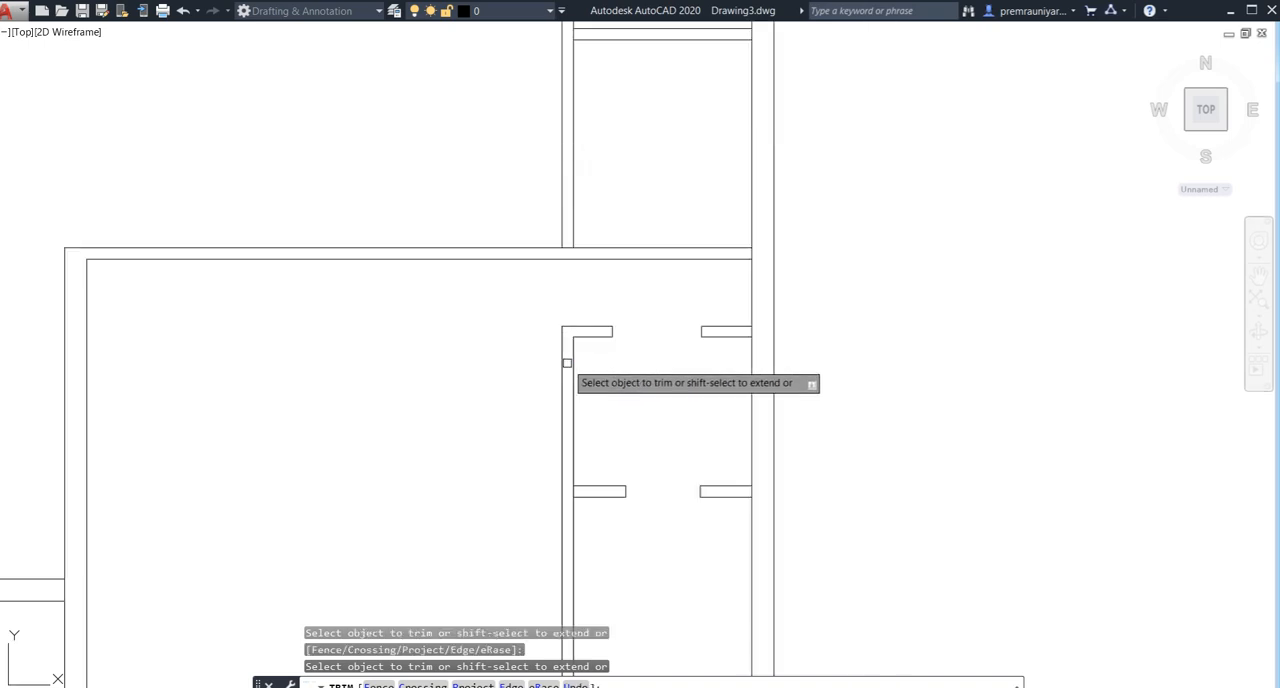
scroll(577, 375, "up", 1)
key("Escape")
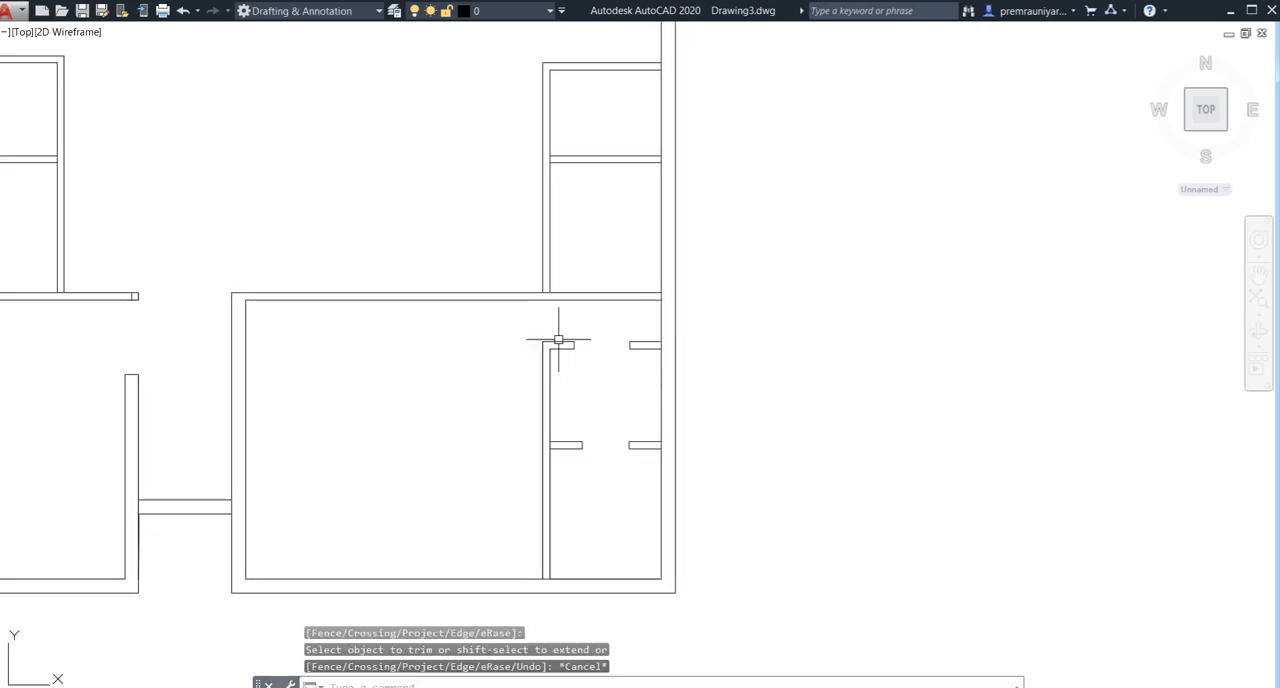
- Erase the extra short cross line near the free end of the lower-left room's upper wall
scroll(557, 342, "down", 2)
middle_click_drag(557, 340, 543, 380)
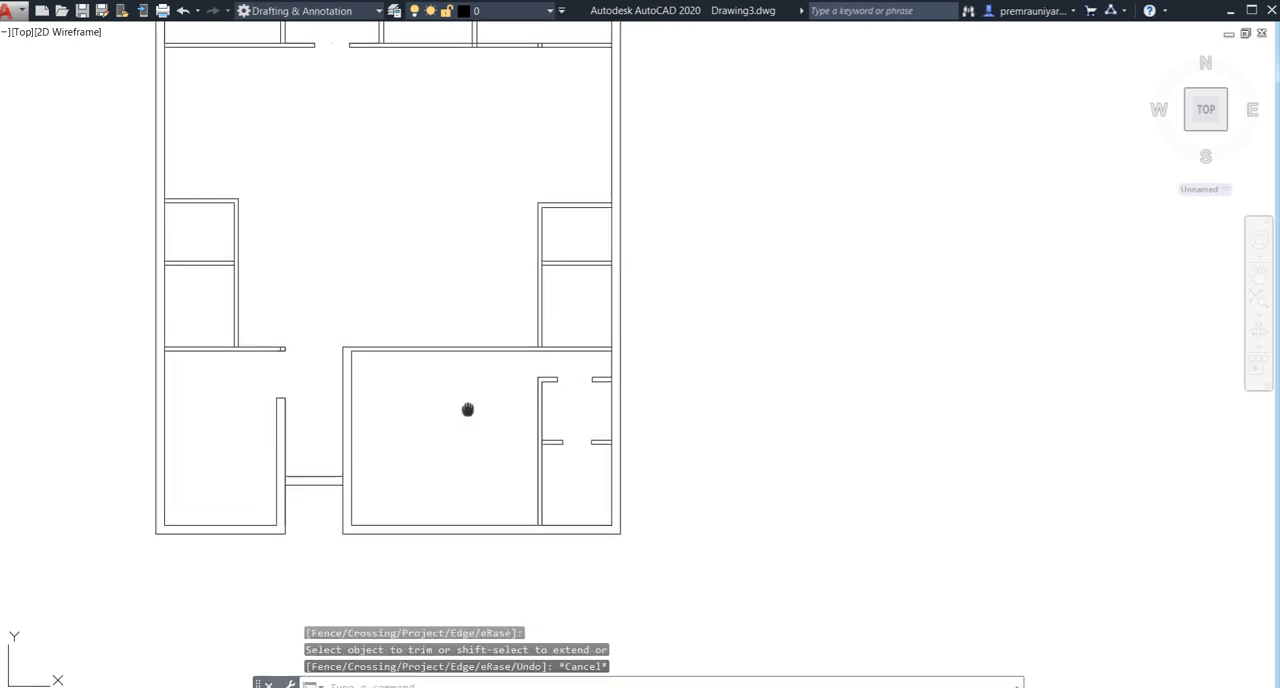
scroll(305, 335, "up", 4)
left_click(299, 323)
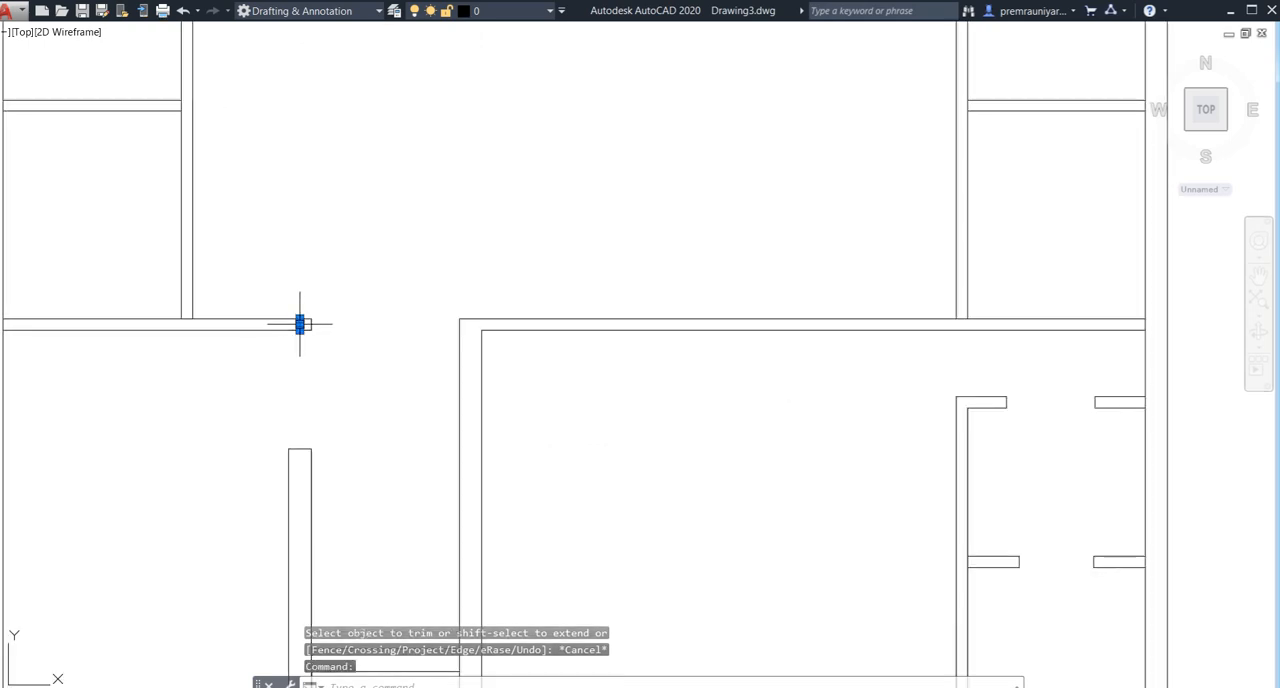
key("Delete")
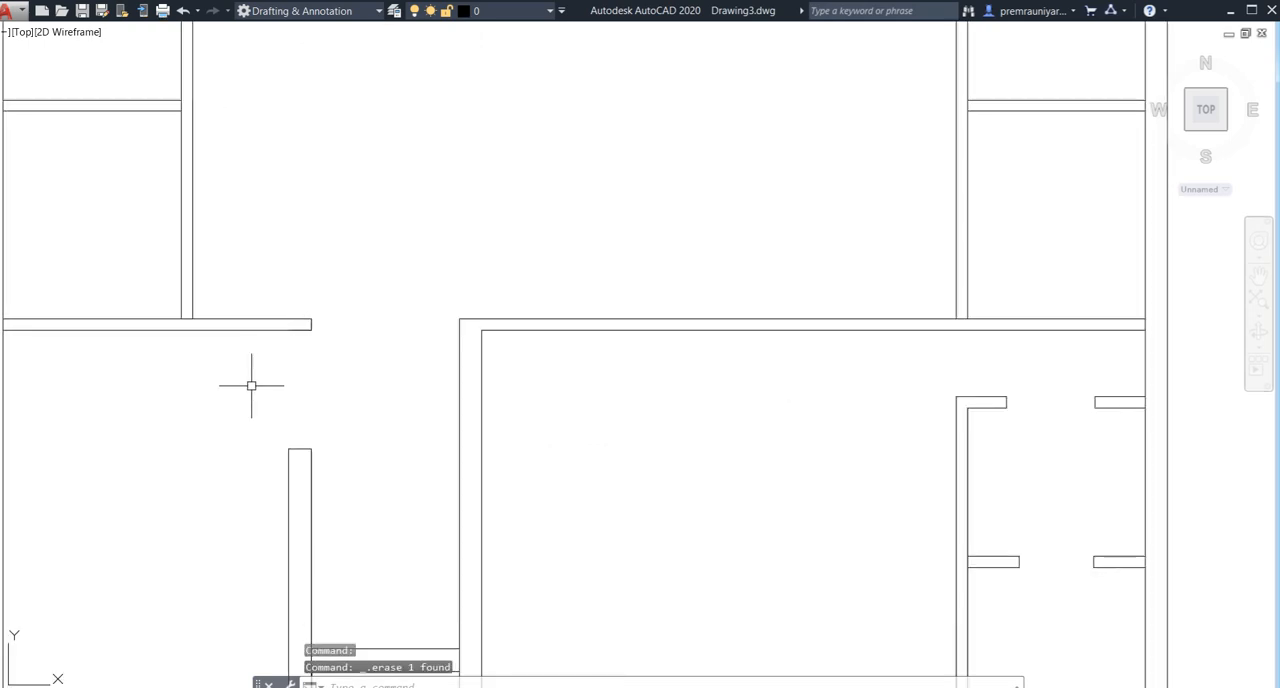
- Offset the outer left wall line of the right-side small rooms 7' to the left
scroll(251, 385, "down", 4)
middle_click_drag(383, 389, 438, 400)
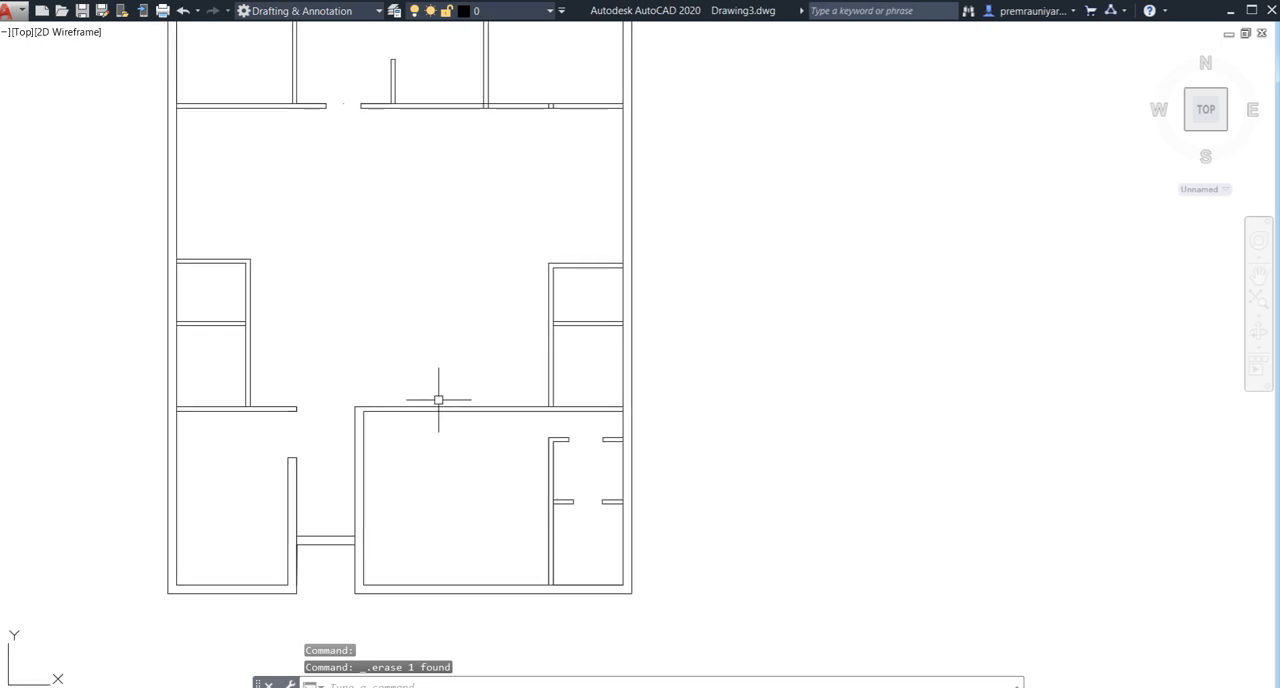
type("o")
key("Return")
type("7'")
key("Return")
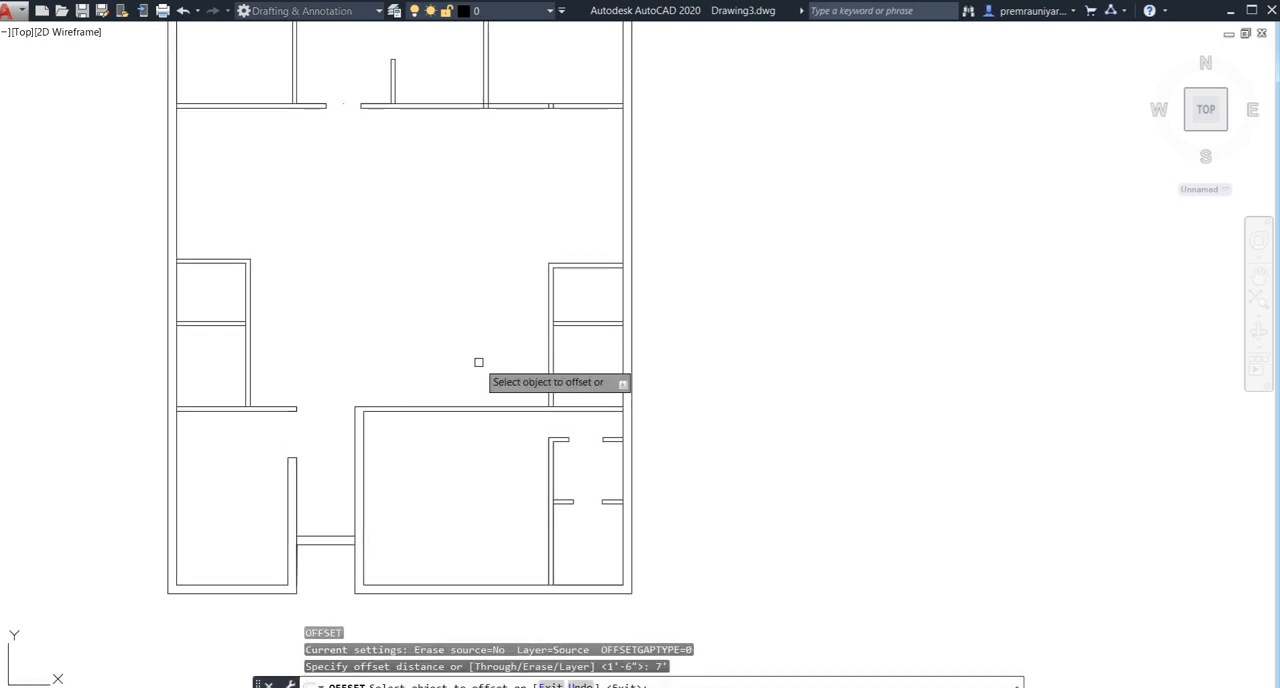
left_click(437, 394)
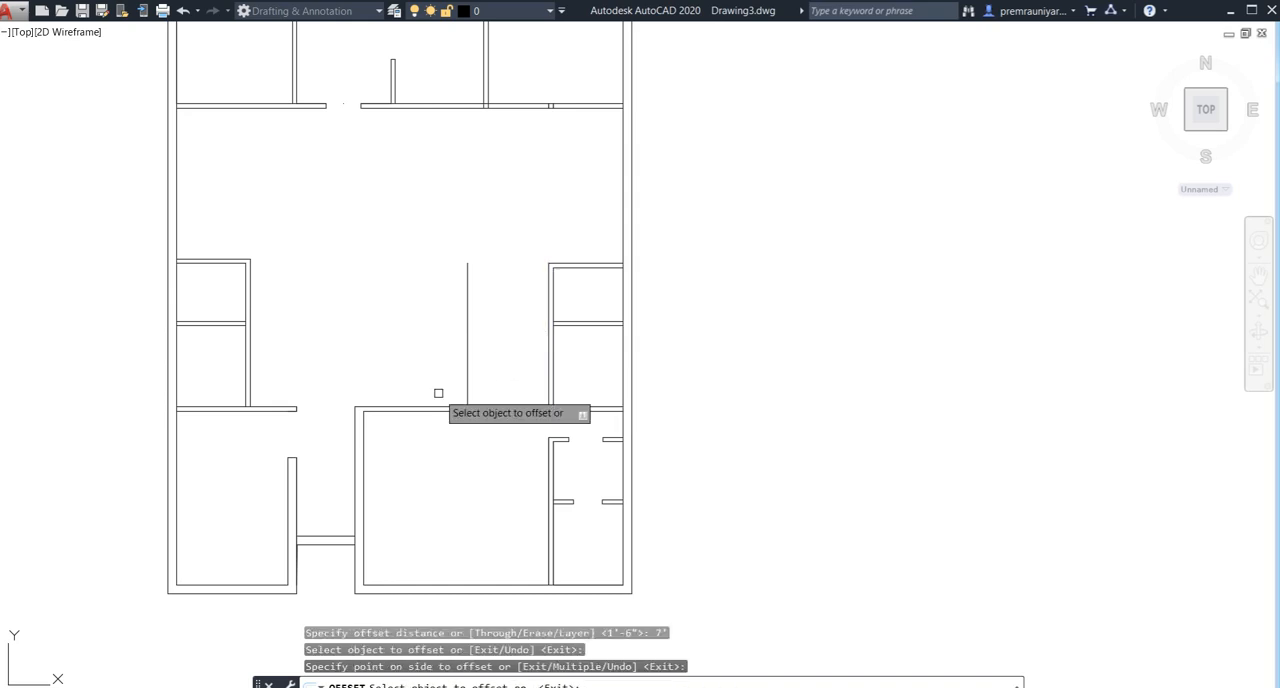
- Offset the new vertical line 4.5" to the left to form the partition's thickness
left_click(465, 385)
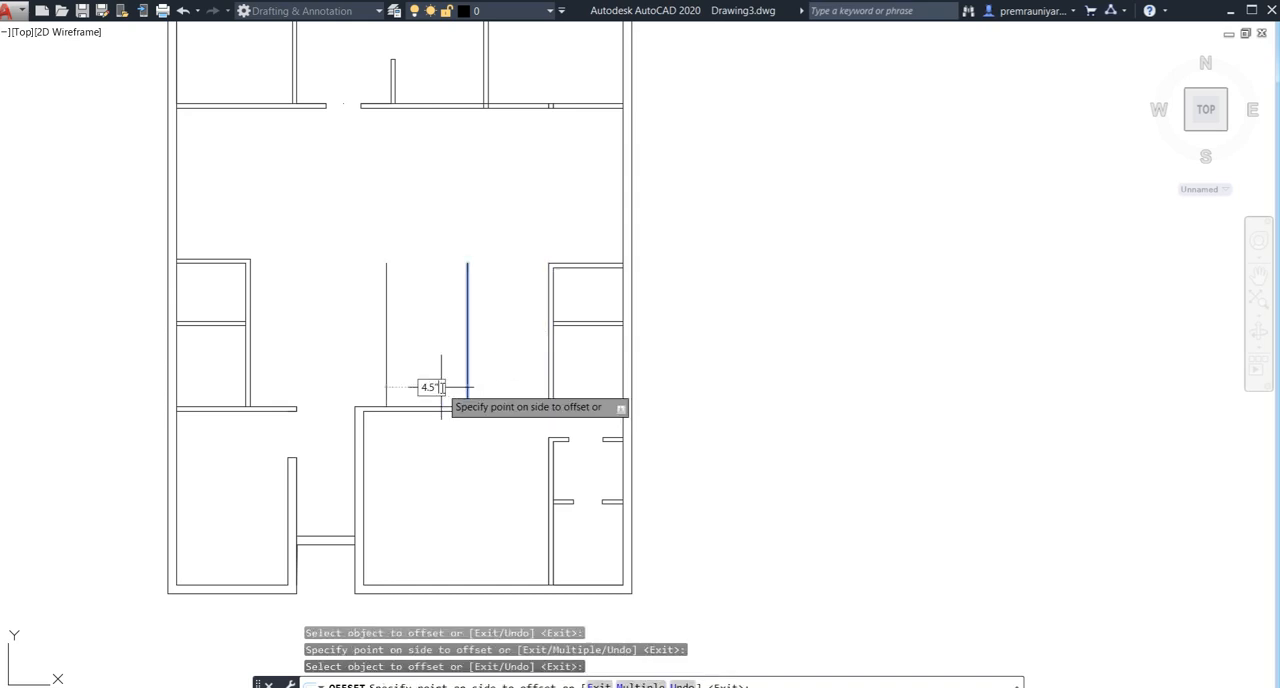
key("Return")
key("Escape")
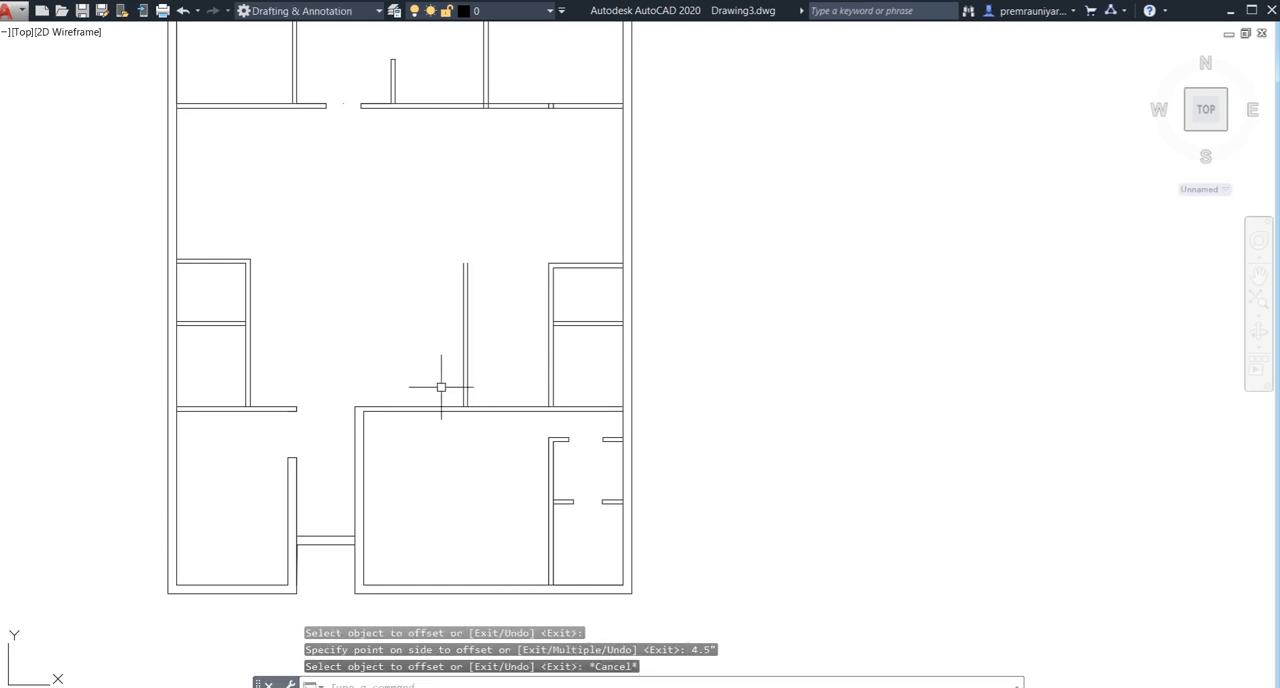
- Offset the upper line of the lower-right room's upper wall 3' upward
key("Return")
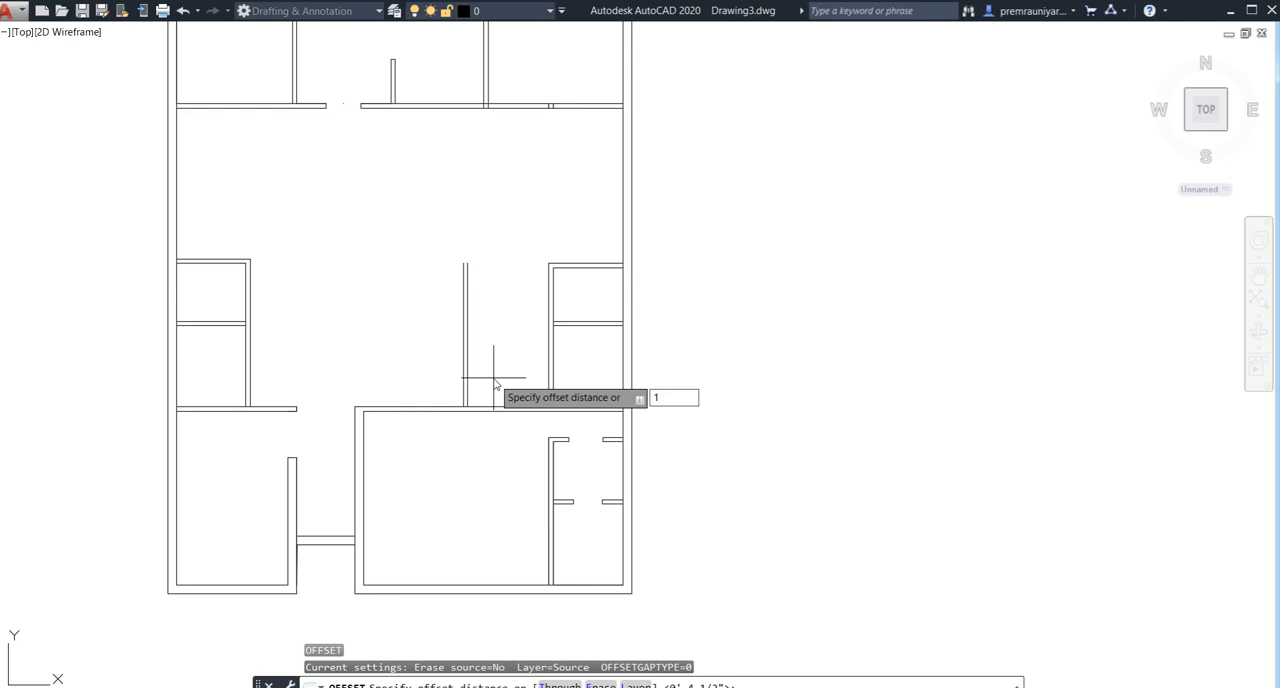
type("3'")
key("Return")
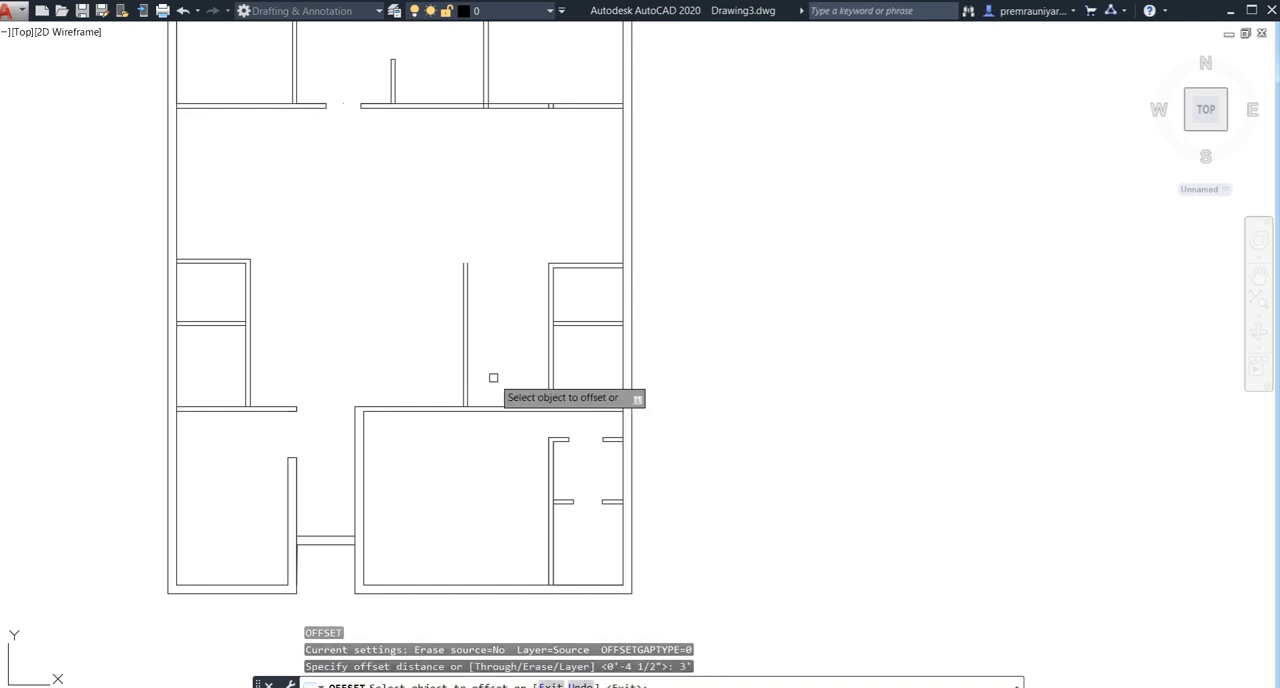
left_click(494, 407)
left_click(503, 360)
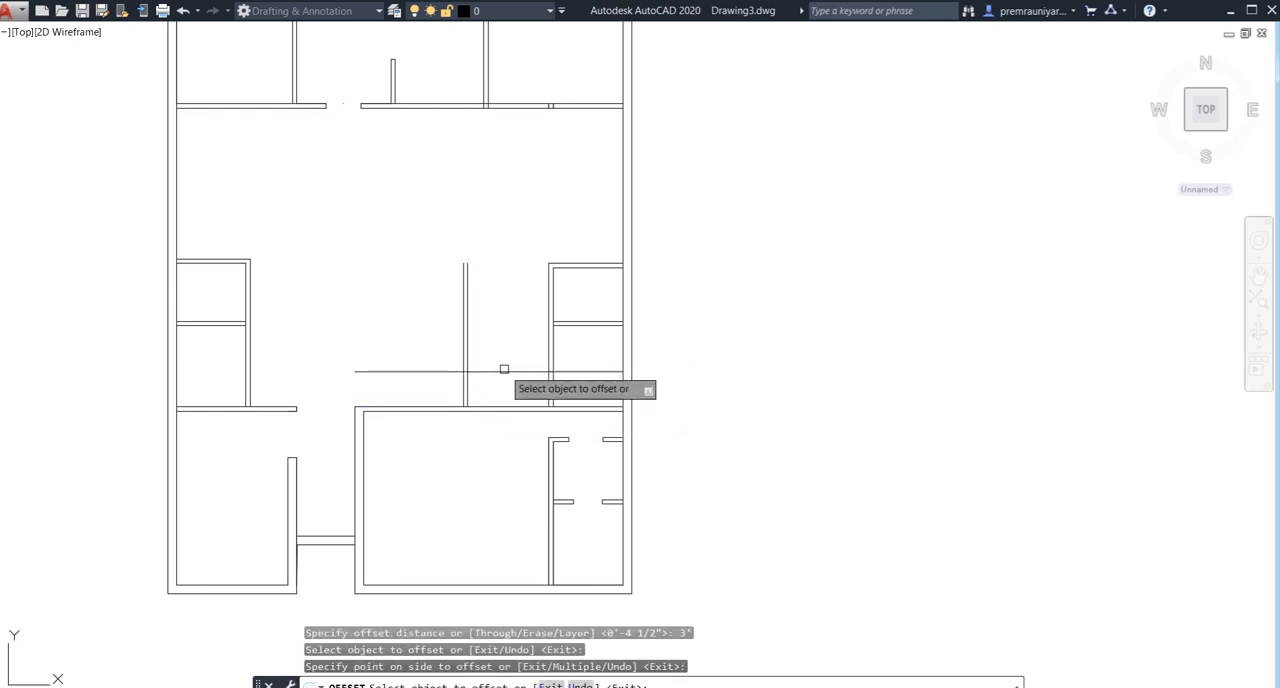
- Offset the new horizontal line above the lower-right room 10" upward to set the first stair tread
left_click(504, 371)
type("10")
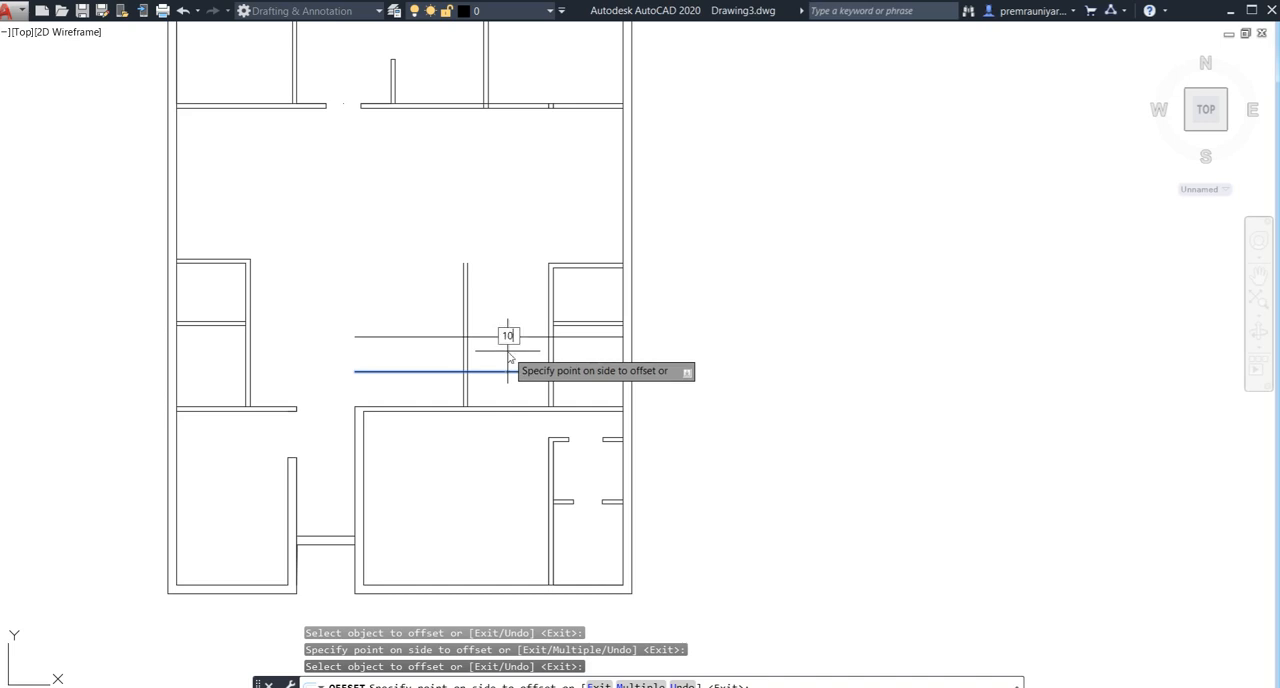
type("\"")
key("Return")
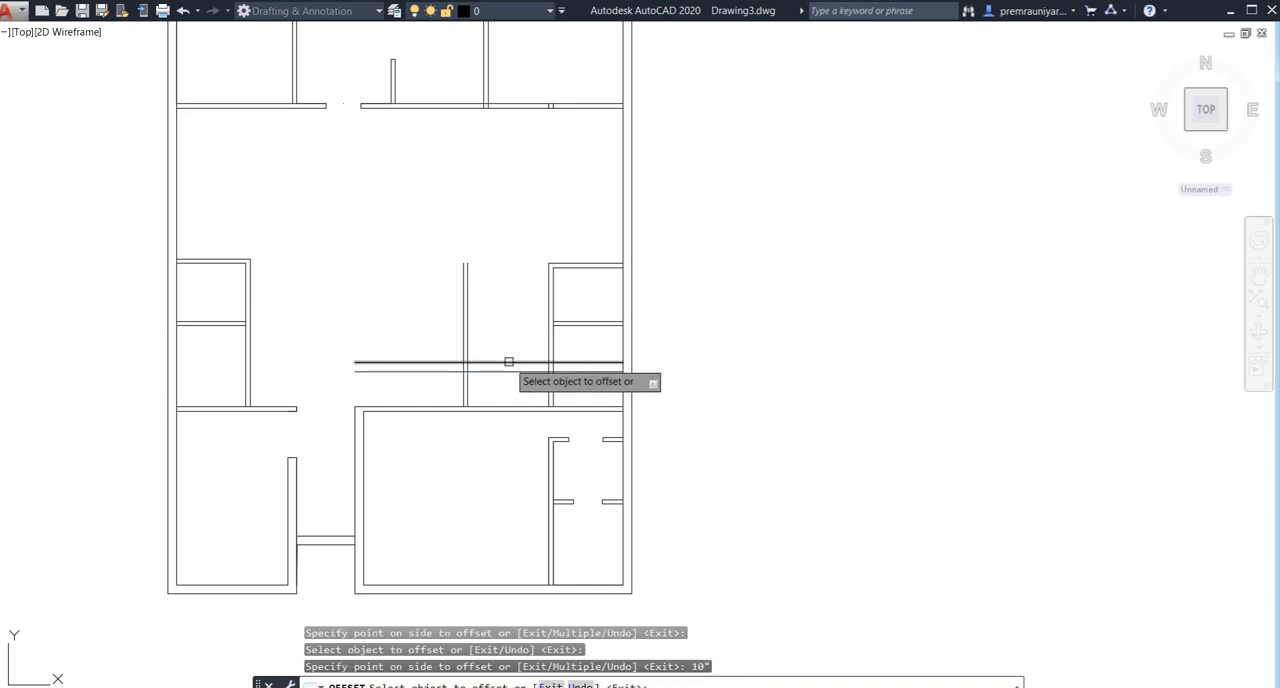
key("Escape")
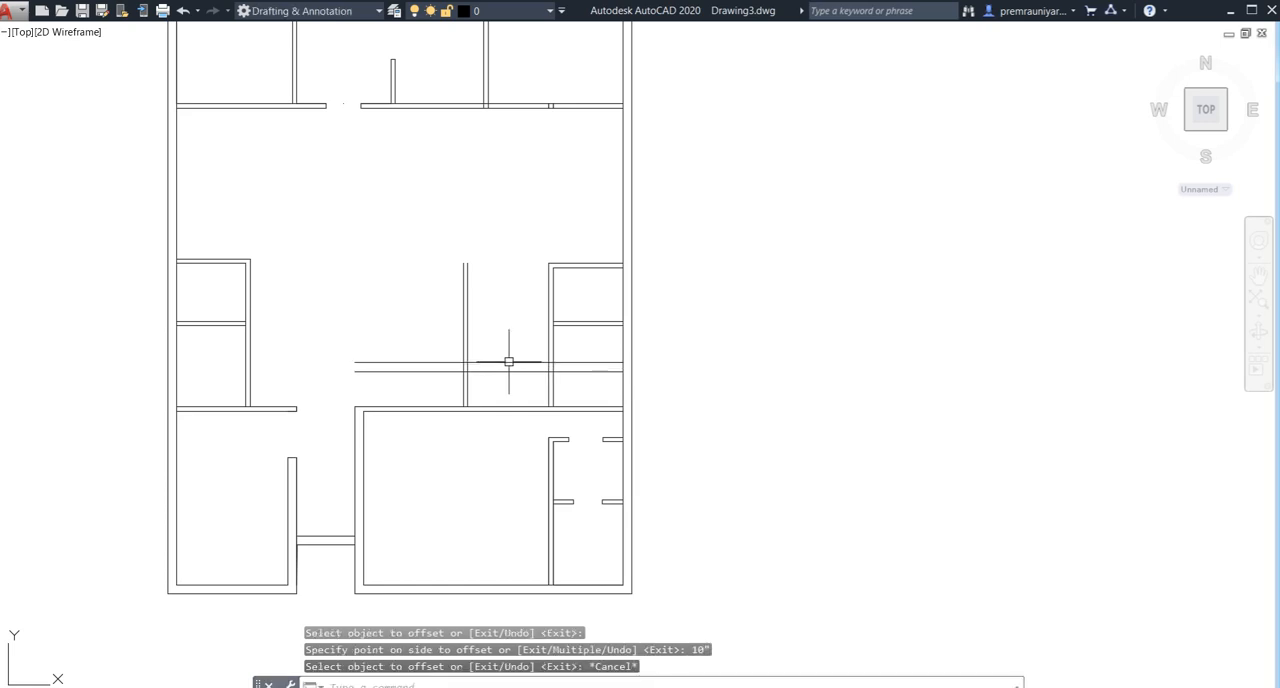
- Draw a line along the upper tread line from the small rooms' outer left wall to the near face of the 4.5" partition
scroll(553, 364, "up", 2)
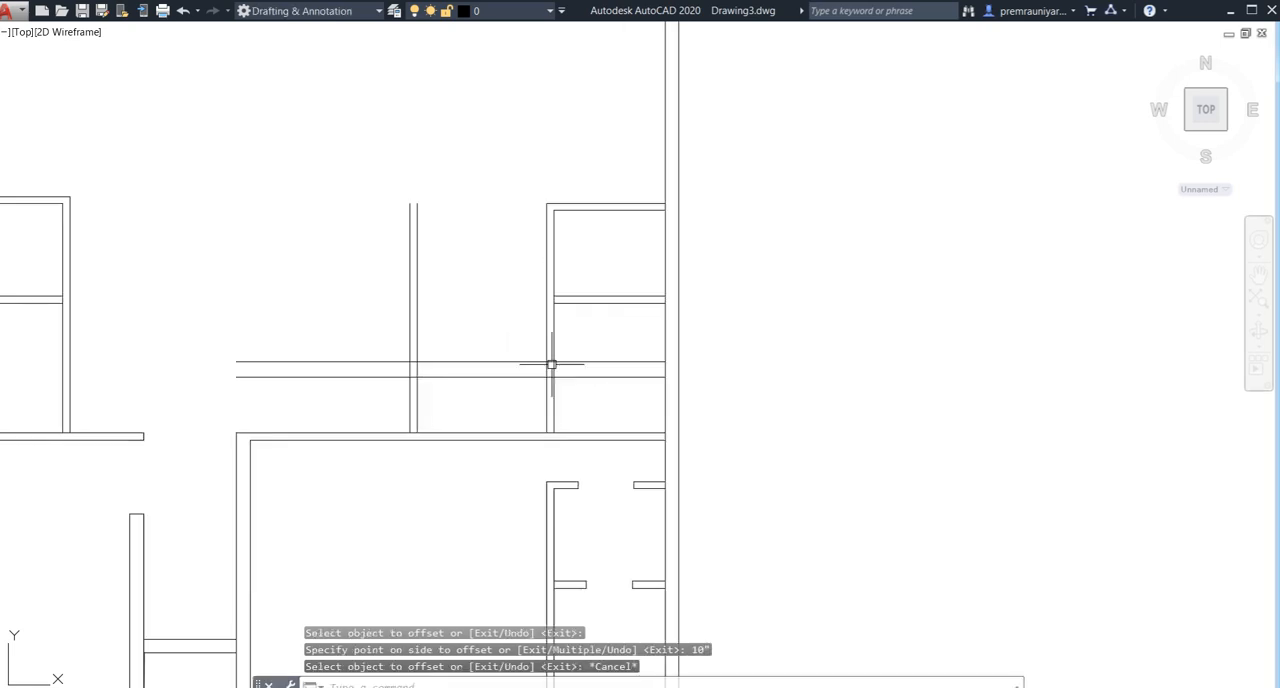
type("l")
key("Return")
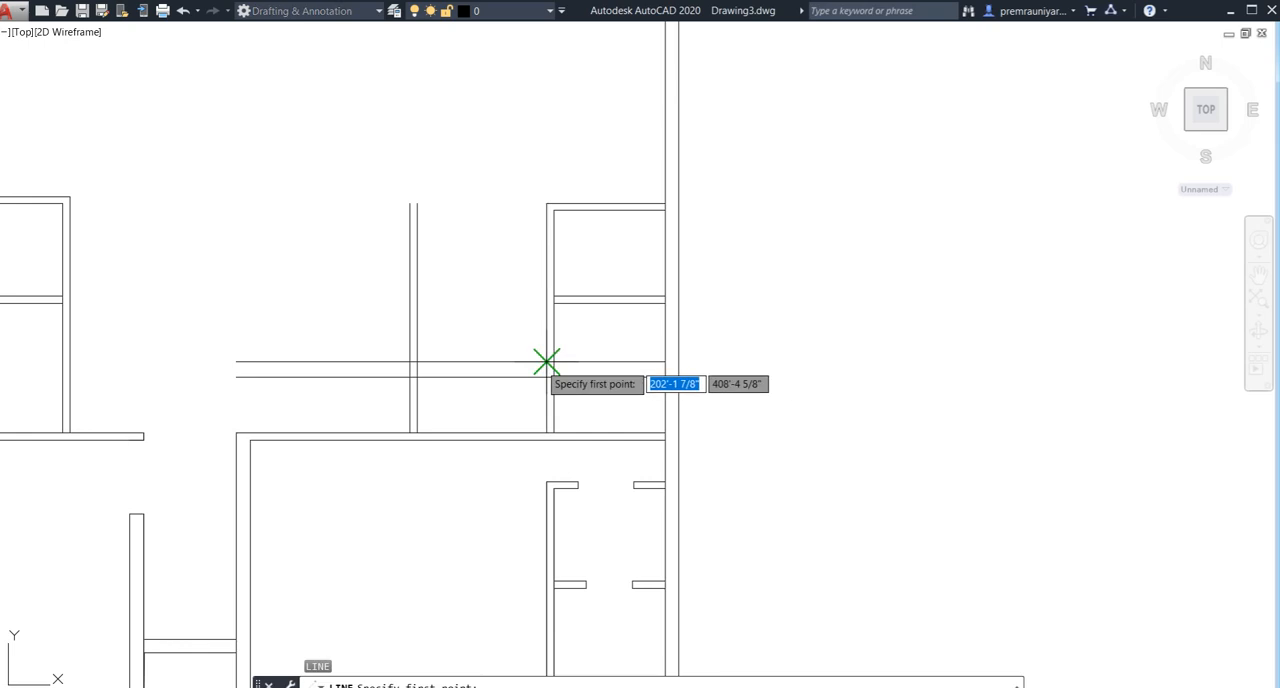
left_click(546, 363)
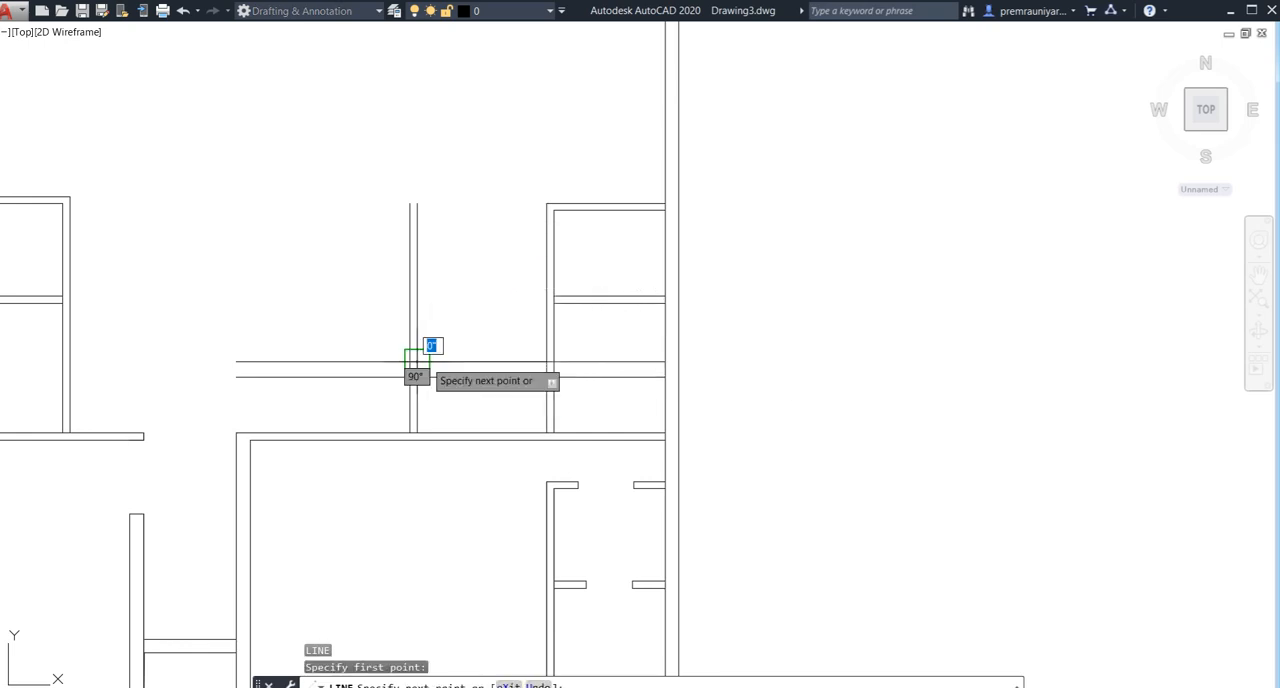
left_click(425, 364)
key("Escape")
- Offset the short tread line upward nine times in succession at 10" spacing to form the stair treads
type("o")
key("Return")
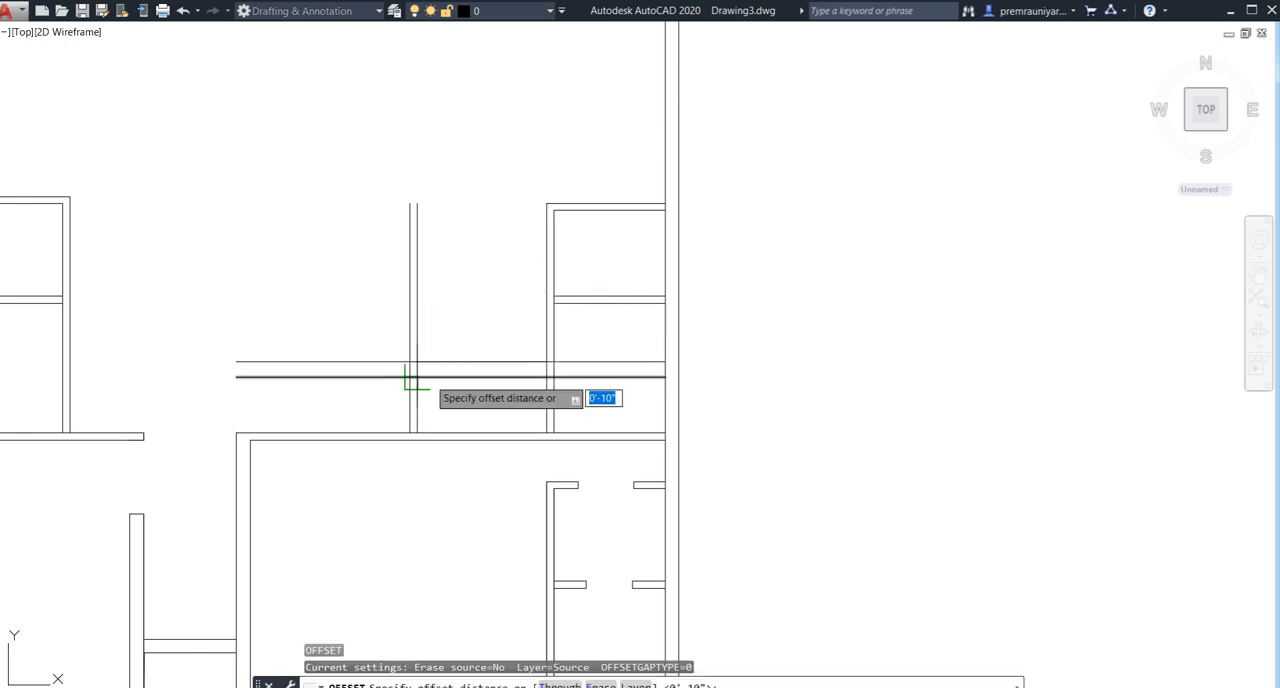
key("Return")
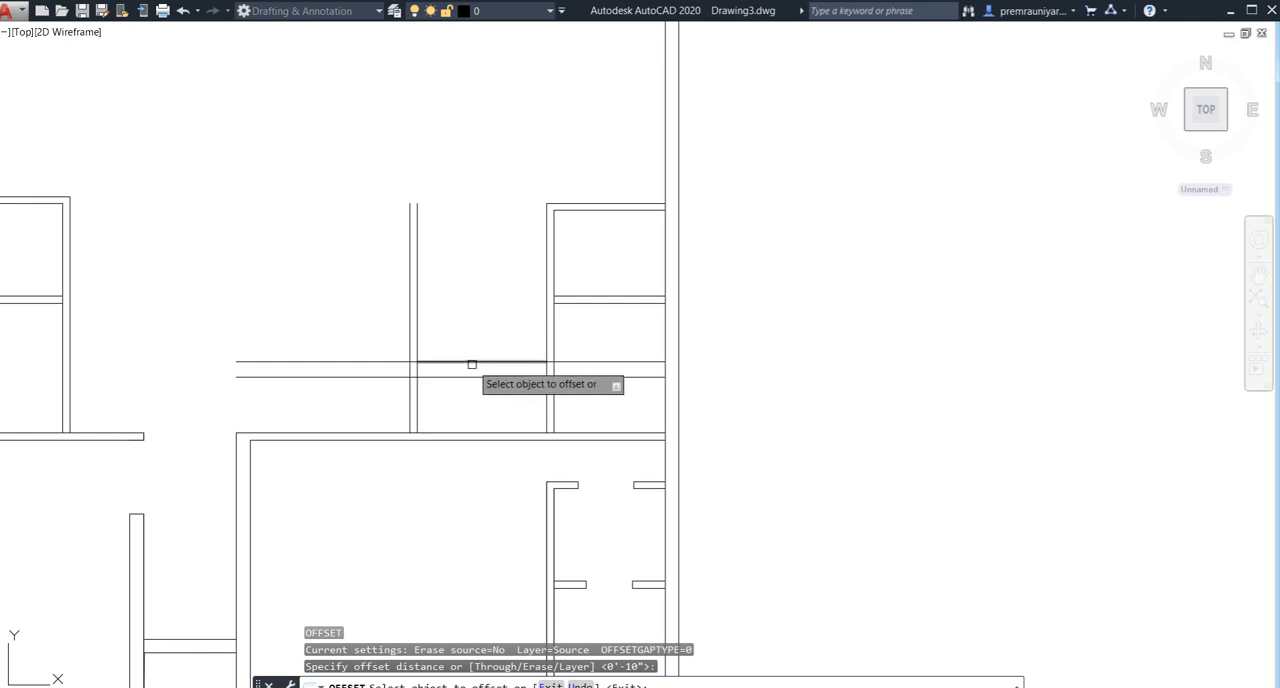
left_click(472, 364)
left_click(474, 333)
left_click(471, 346)
left_click(479, 313)
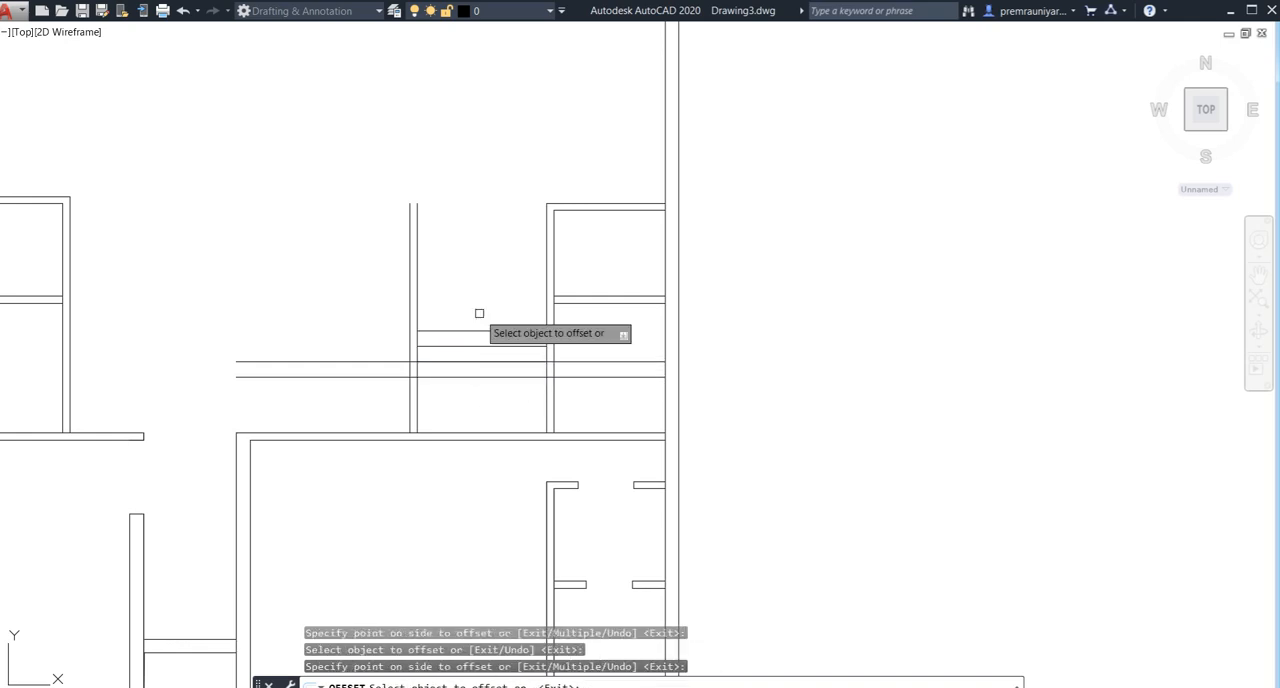
left_click(480, 331)
left_click(488, 296)
left_click(484, 315)
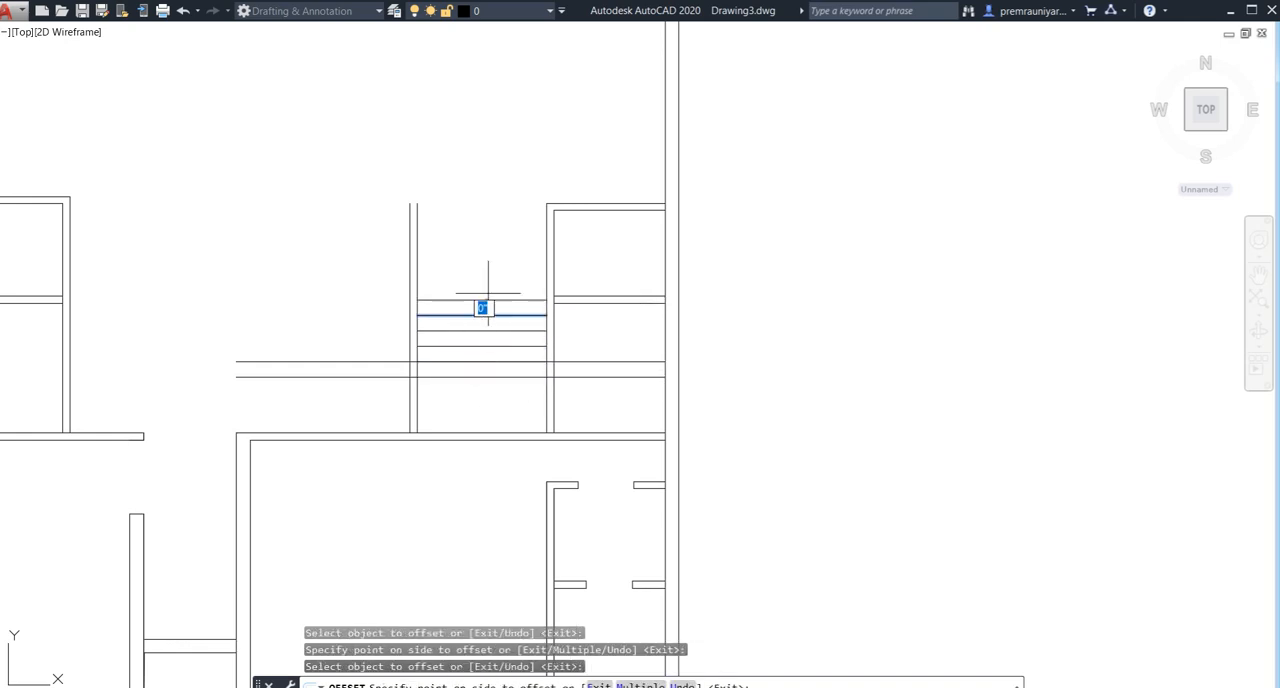
left_click(488, 296)
left_click(486, 301)
left_click(497, 266)
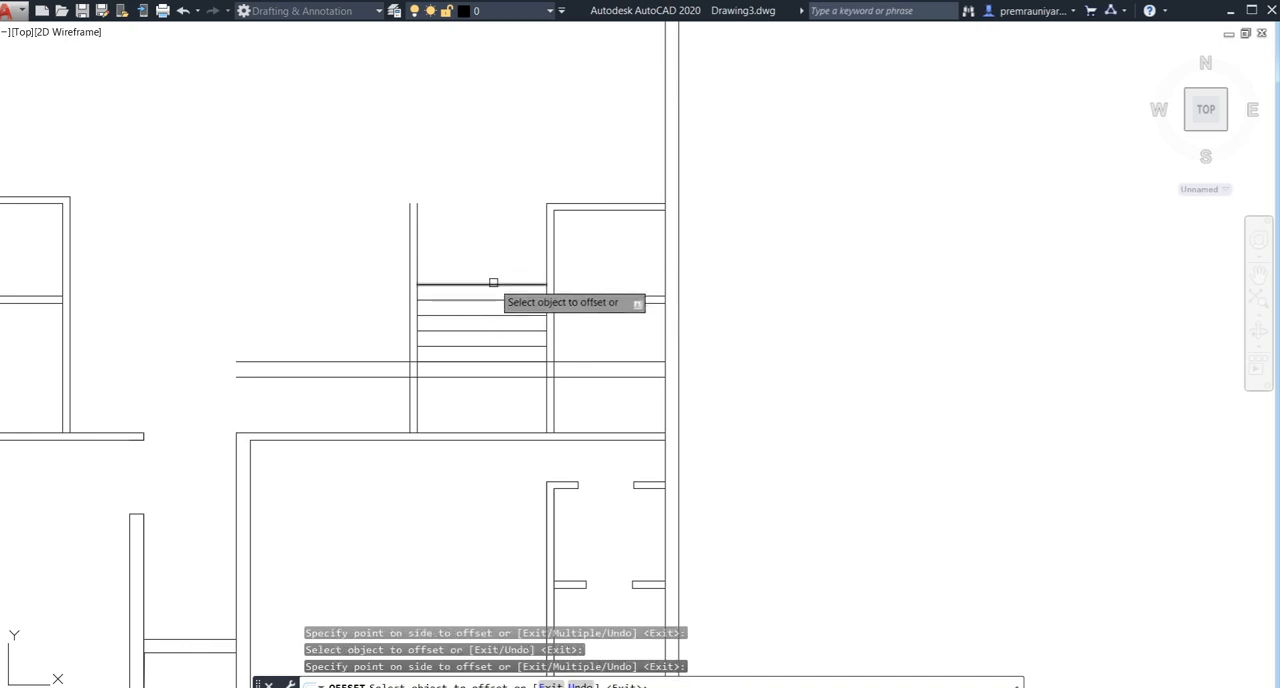
left_click(493, 284)
left_click(496, 256)
left_click(492, 269)
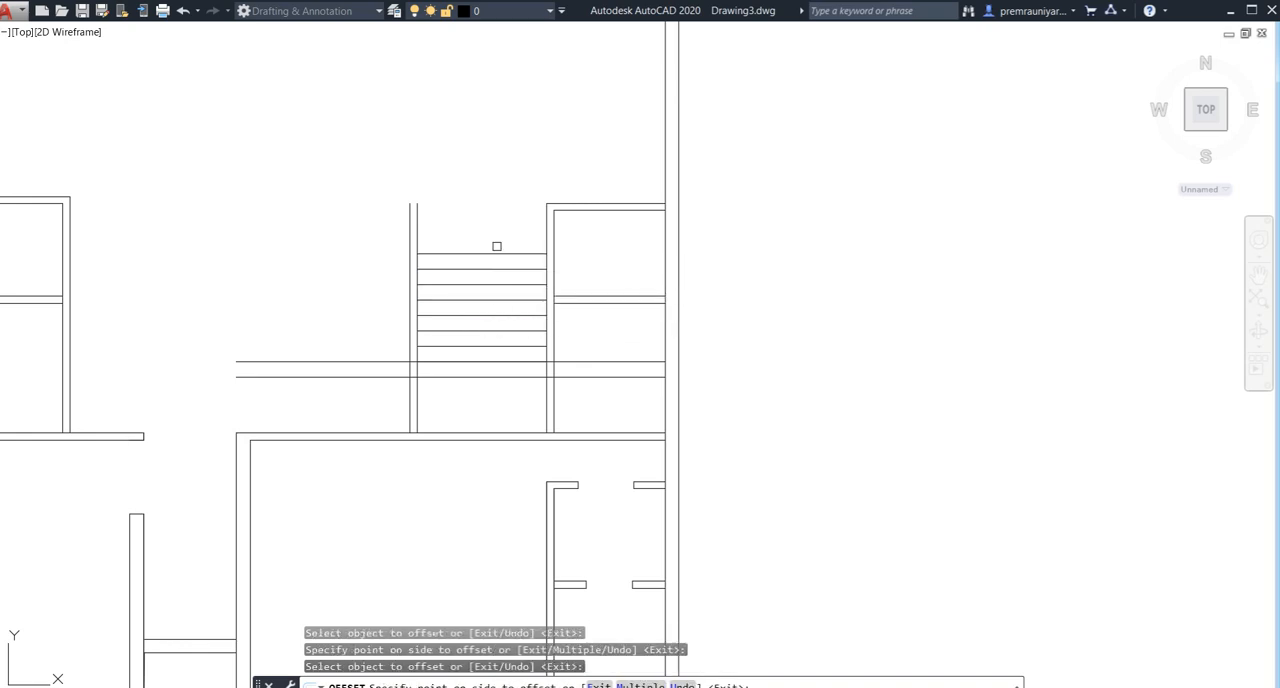
left_click(496, 246)
left_click(497, 255)
left_click(500, 228)
left_click(497, 238)
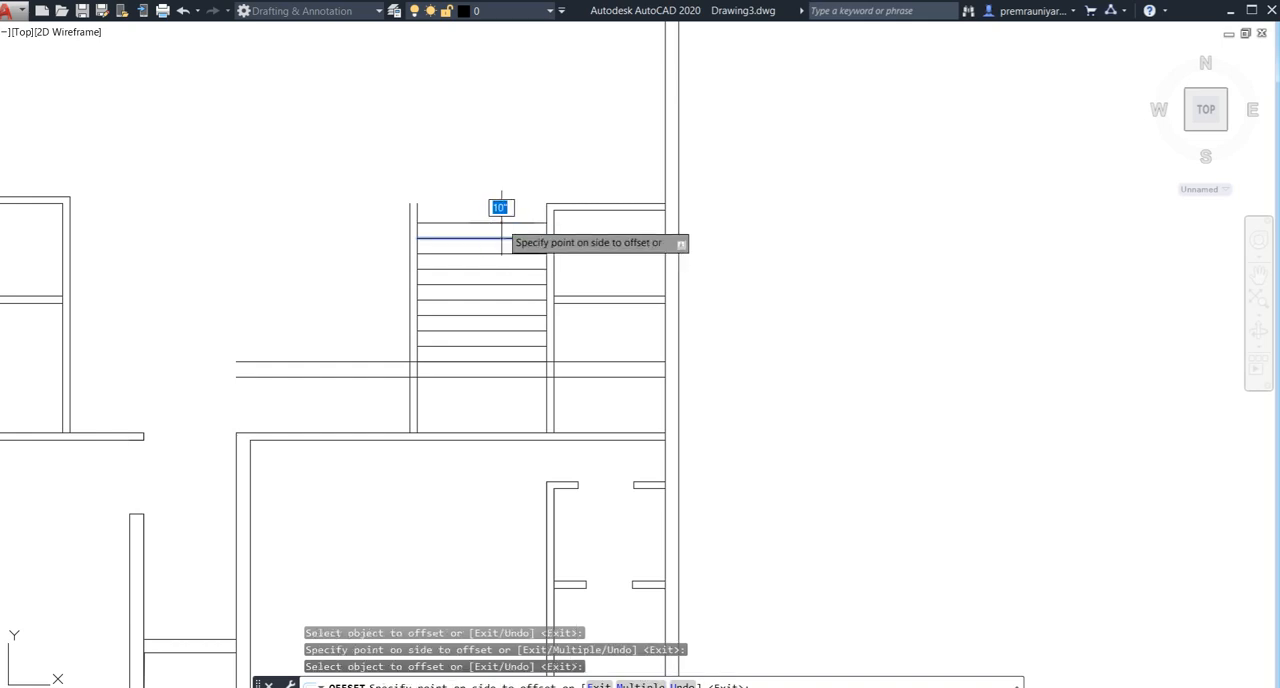
left_click(501, 222)
key("Escape")
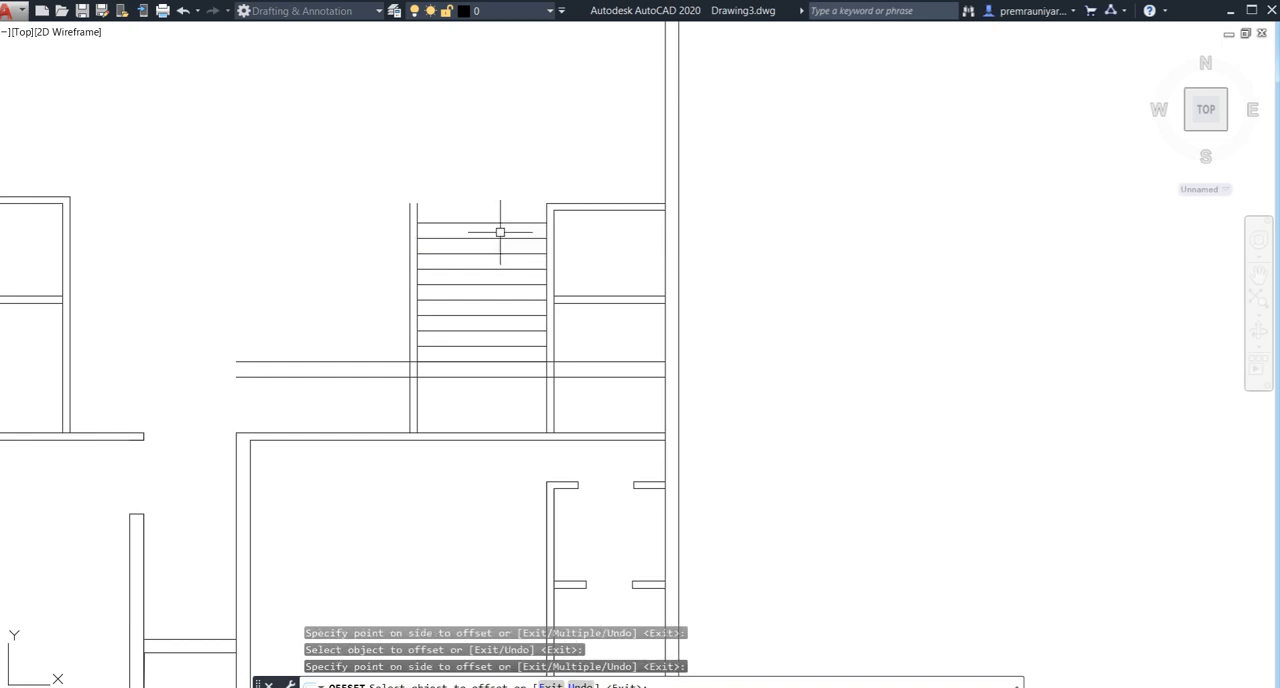
- Extend the topmost tread line to the outer face of the stair partition
scroll(436, 220, "up", 4)
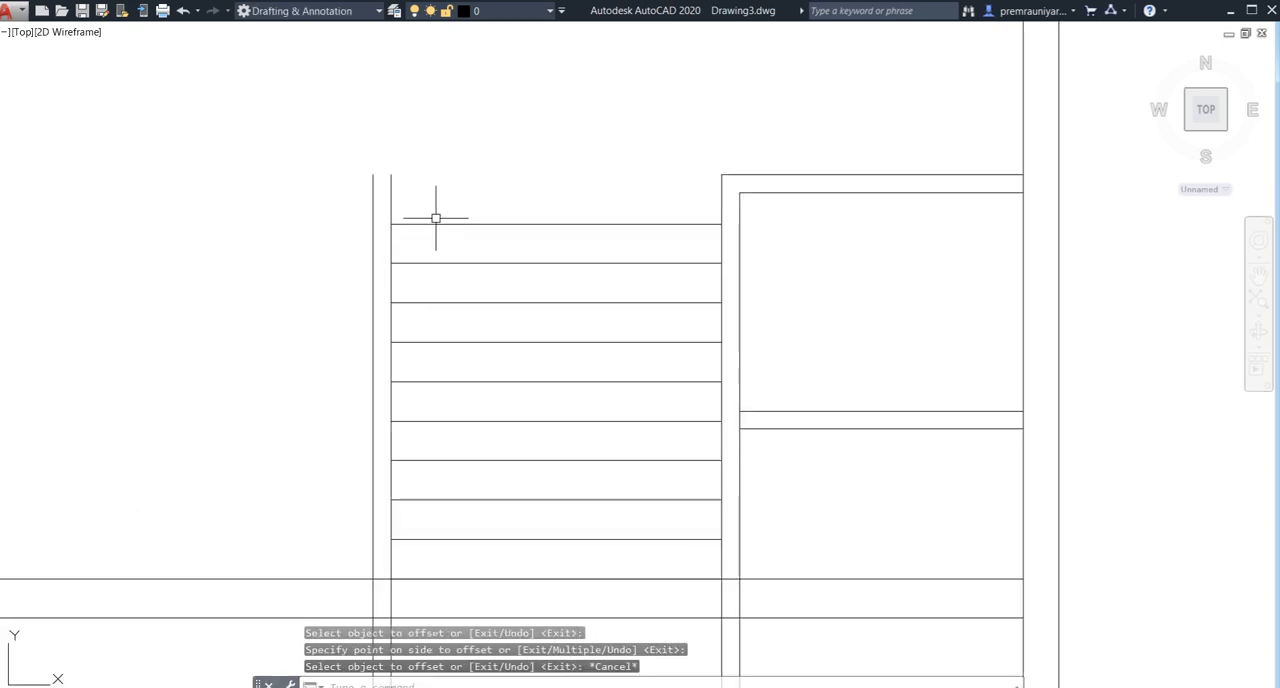
type("x")
key("Return")
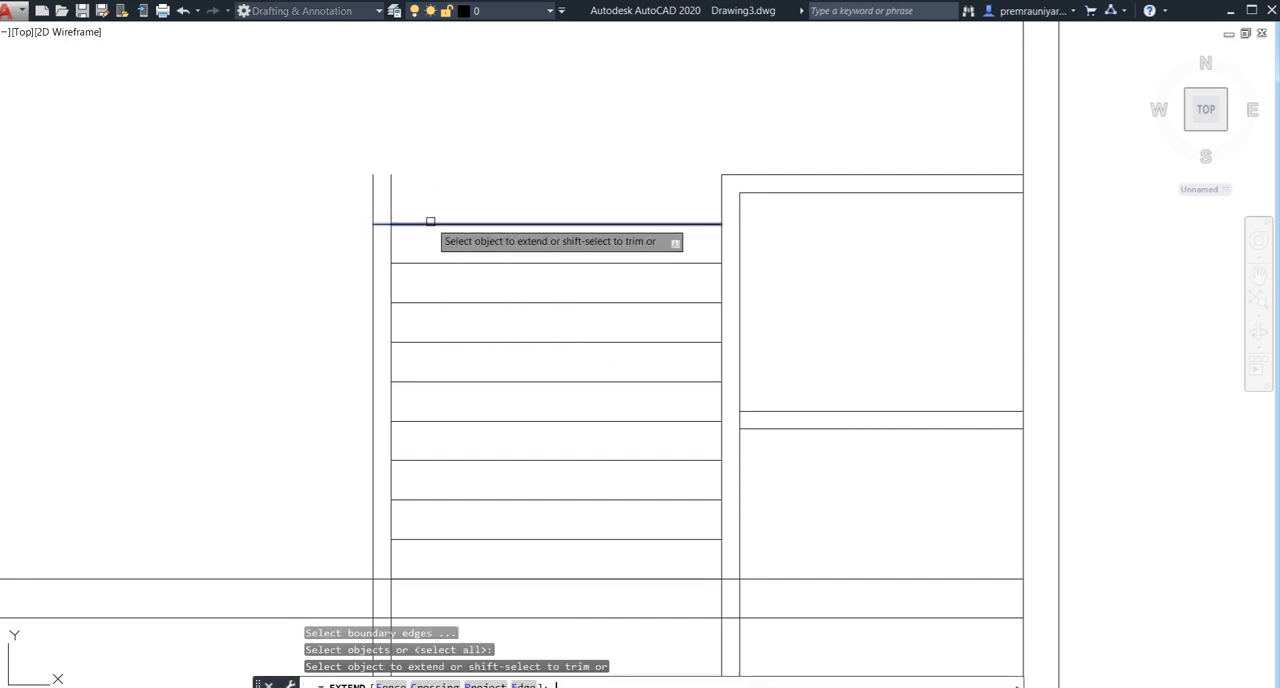
key("Escape")
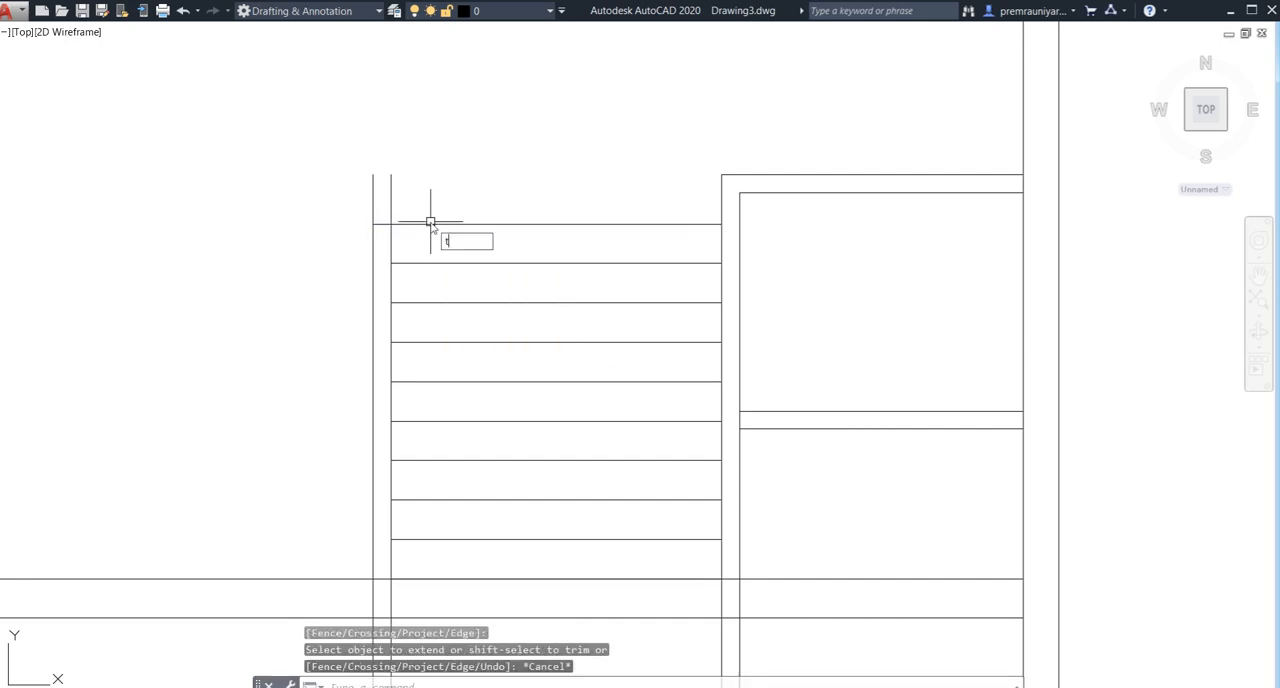
- Trim both partition lines where they project above the topmost tread
type("tr")
key("Return")
left_click(434, 166)
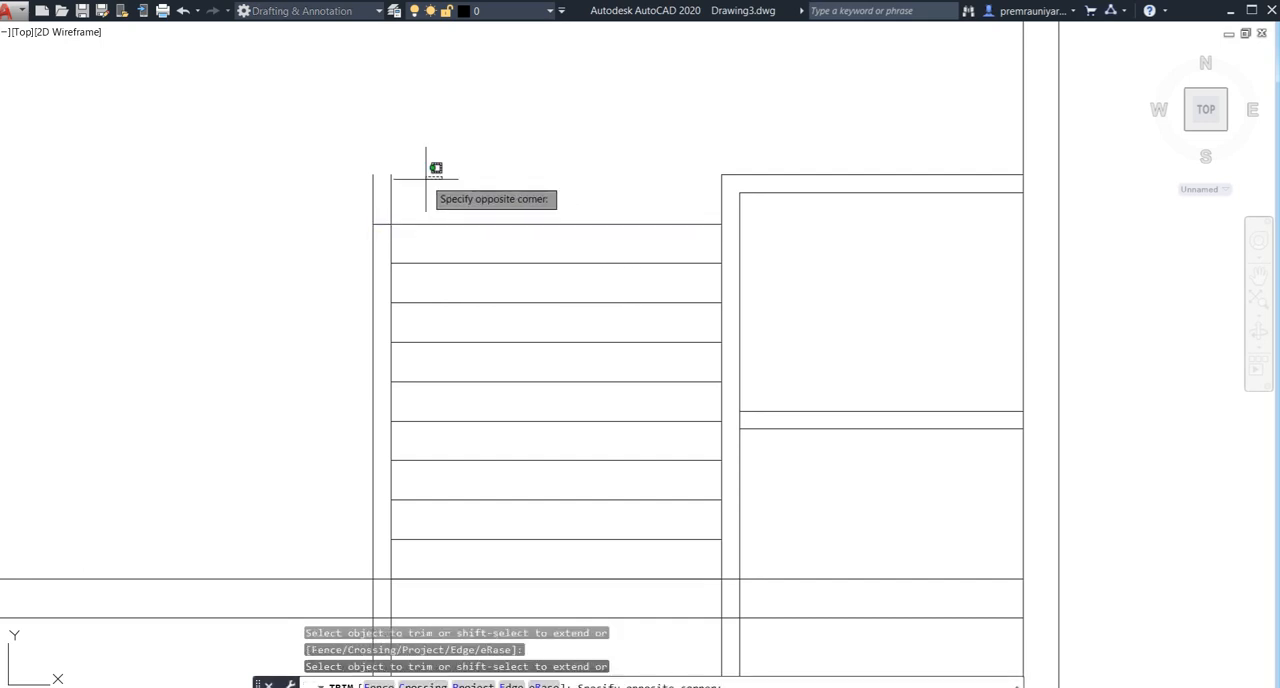
left_click(342, 192)
key("Escape")
scroll(529, 209, "down", 1)
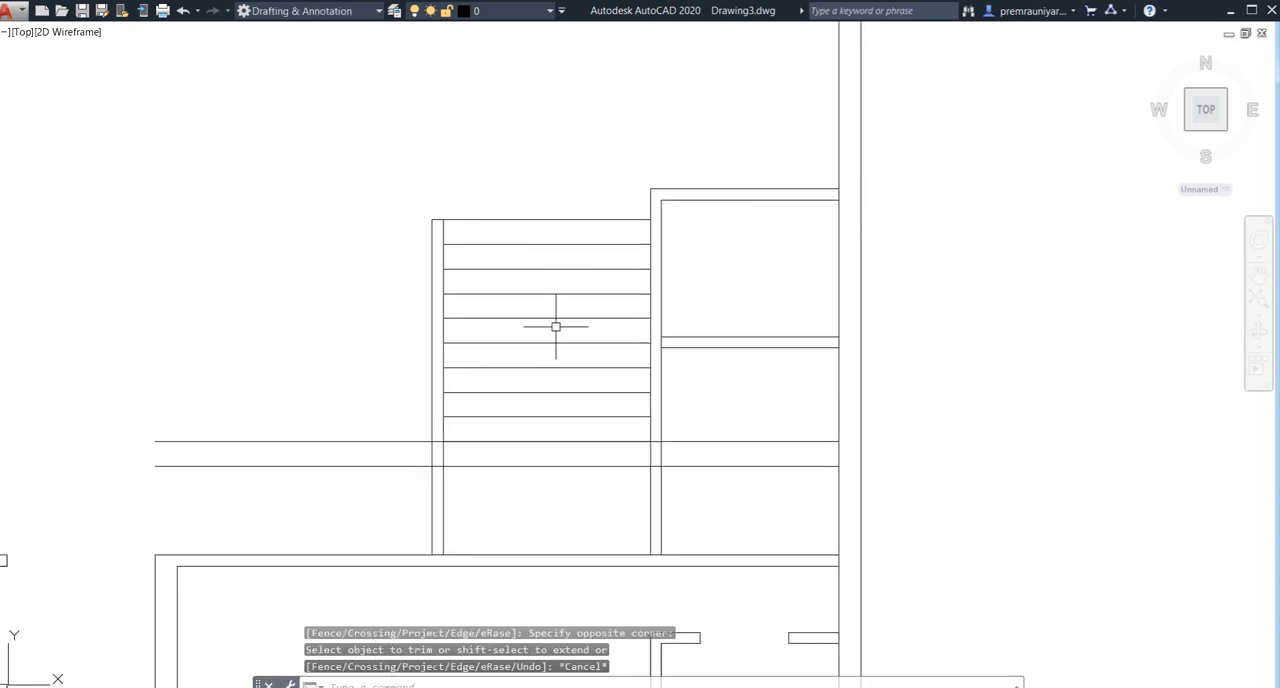
- Trim the two long horizontal lines on both sides of the staircase, outside its side walls
middle_click_drag(557, 323, 513, 294)
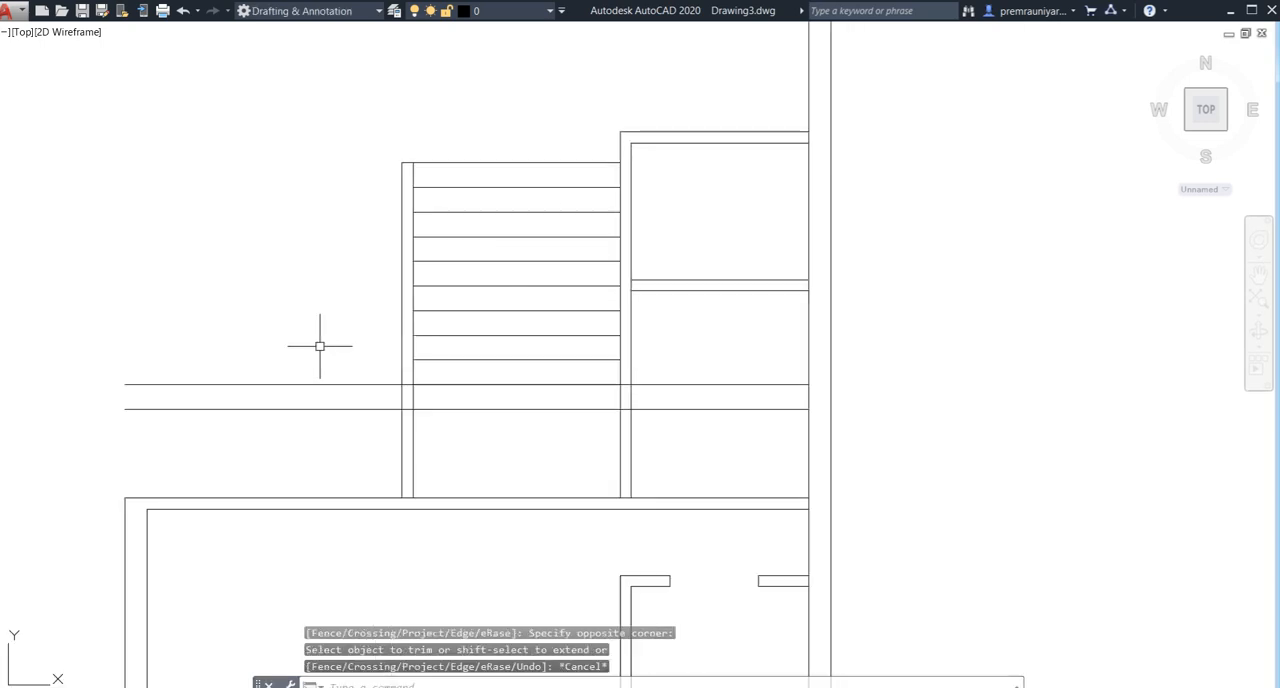
type("tr")
key("Return")
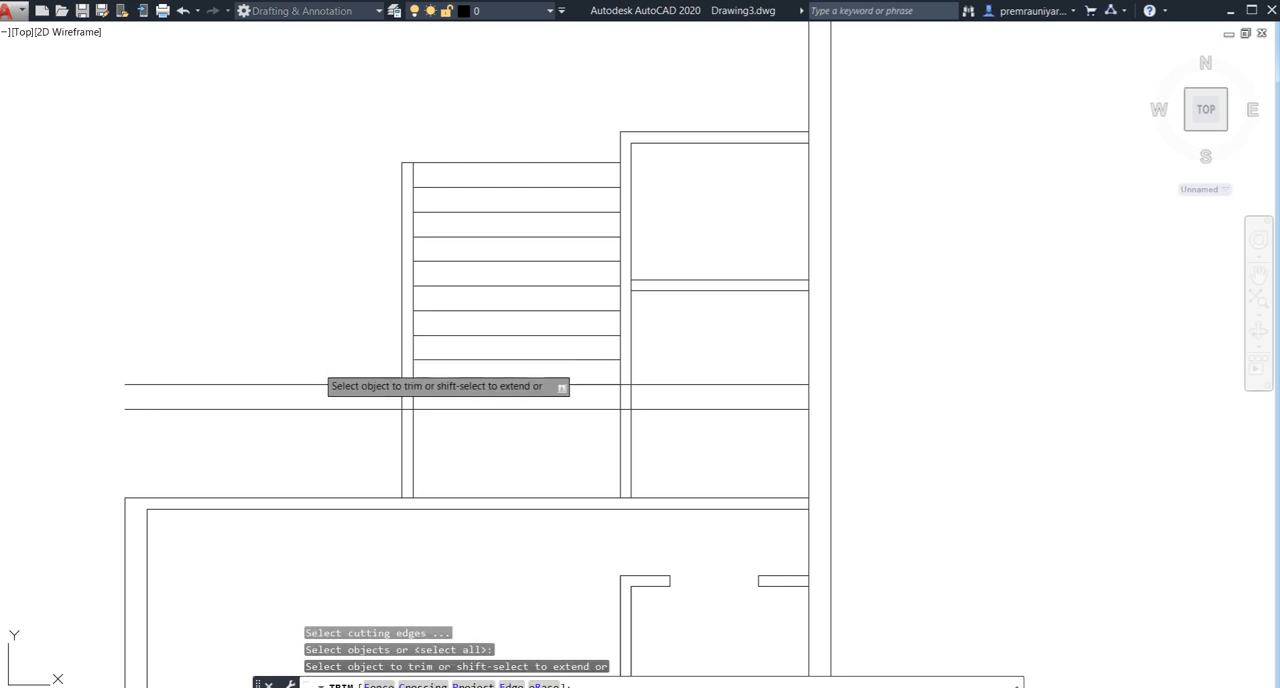
left_click(317, 366)
left_click(294, 429)
left_click(689, 360)
left_click(680, 454)
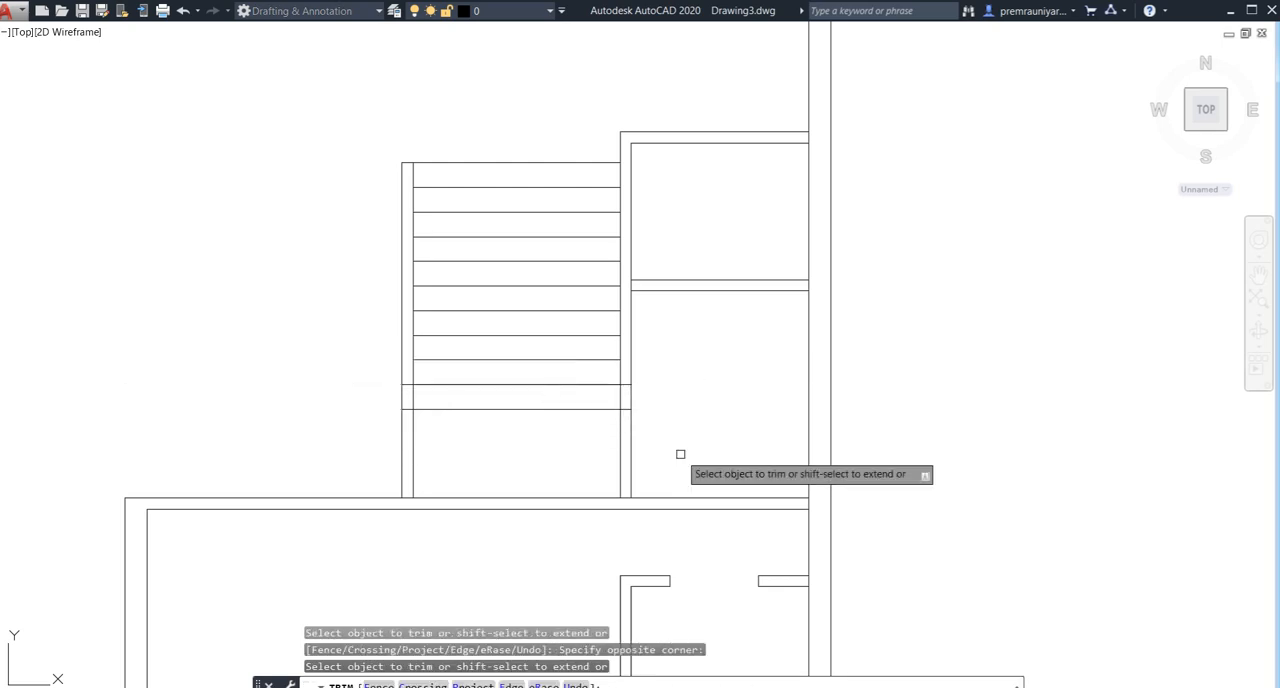
- Trim the leftover tread line pieces inside the thickness of both stair side walls
scroll(631, 402, "up", 5)
left_click(611, 308)
left_click(597, 472)
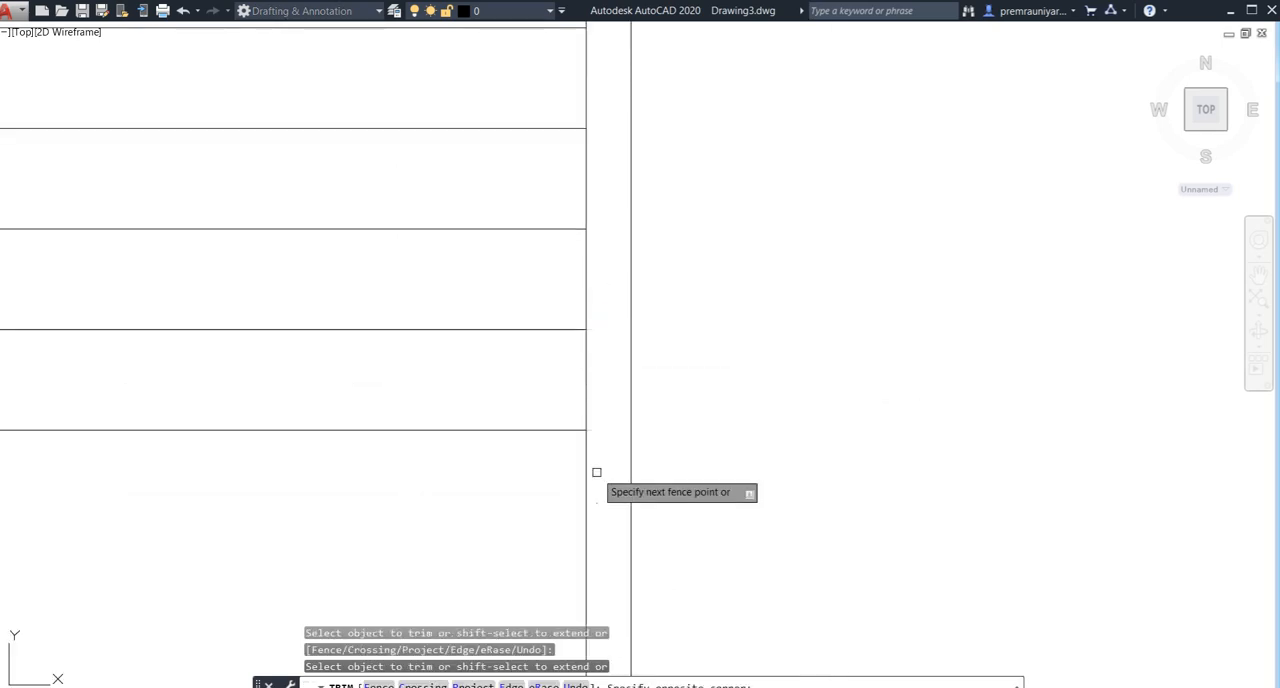
scroll(486, 443, "down", 4)
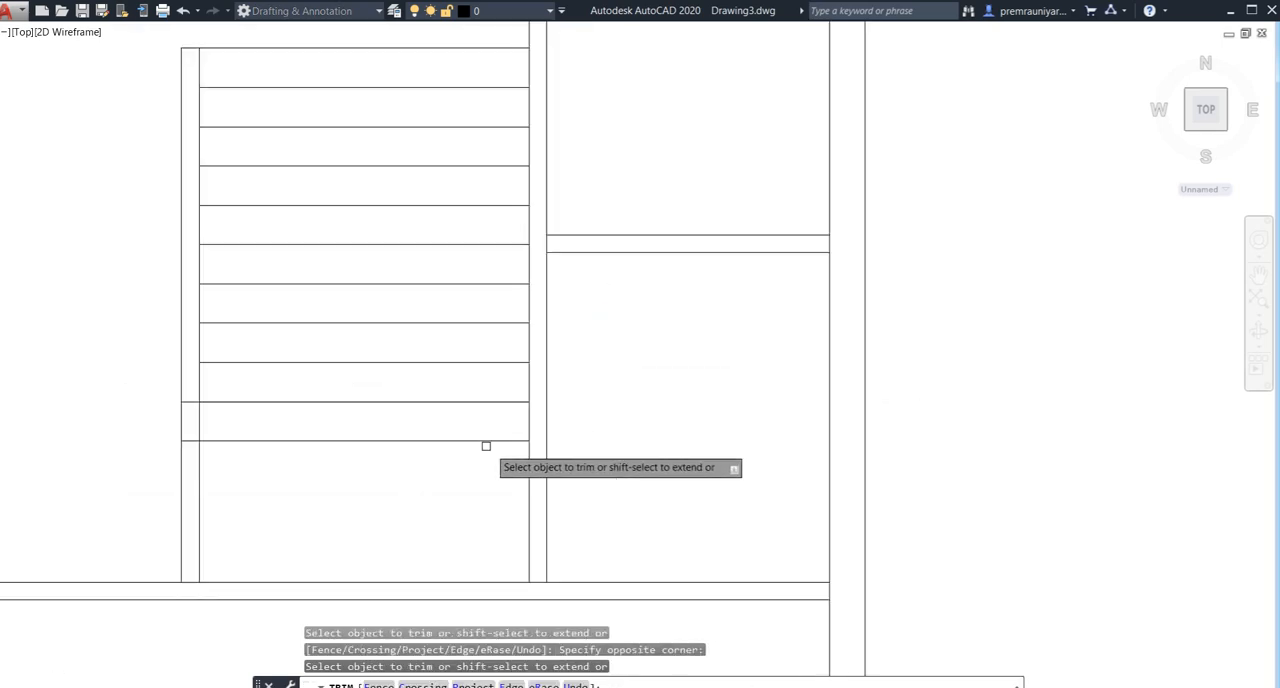
scroll(191, 392, "up", 2)
left_click(190, 397)
left_click(177, 491)
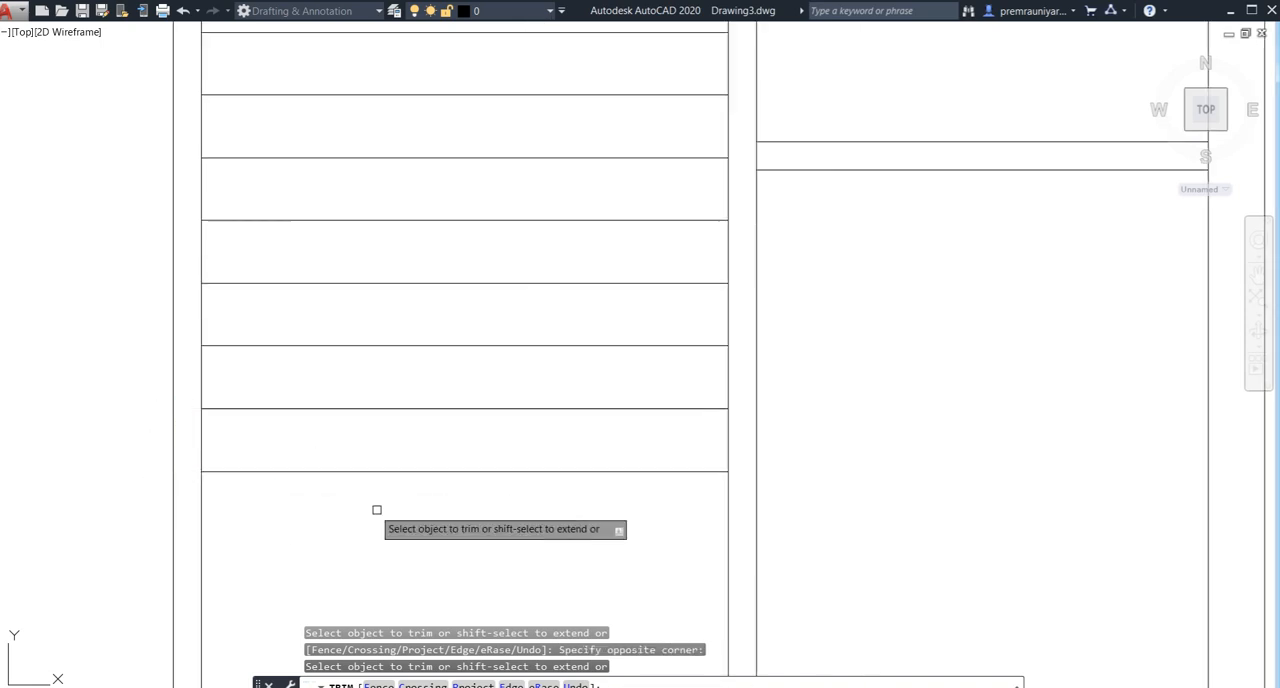
scroll(377, 510, "down", 3)
key("Escape")
middle_click_drag(454, 603, 446, 418)
scroll(446, 423, "down", 2)
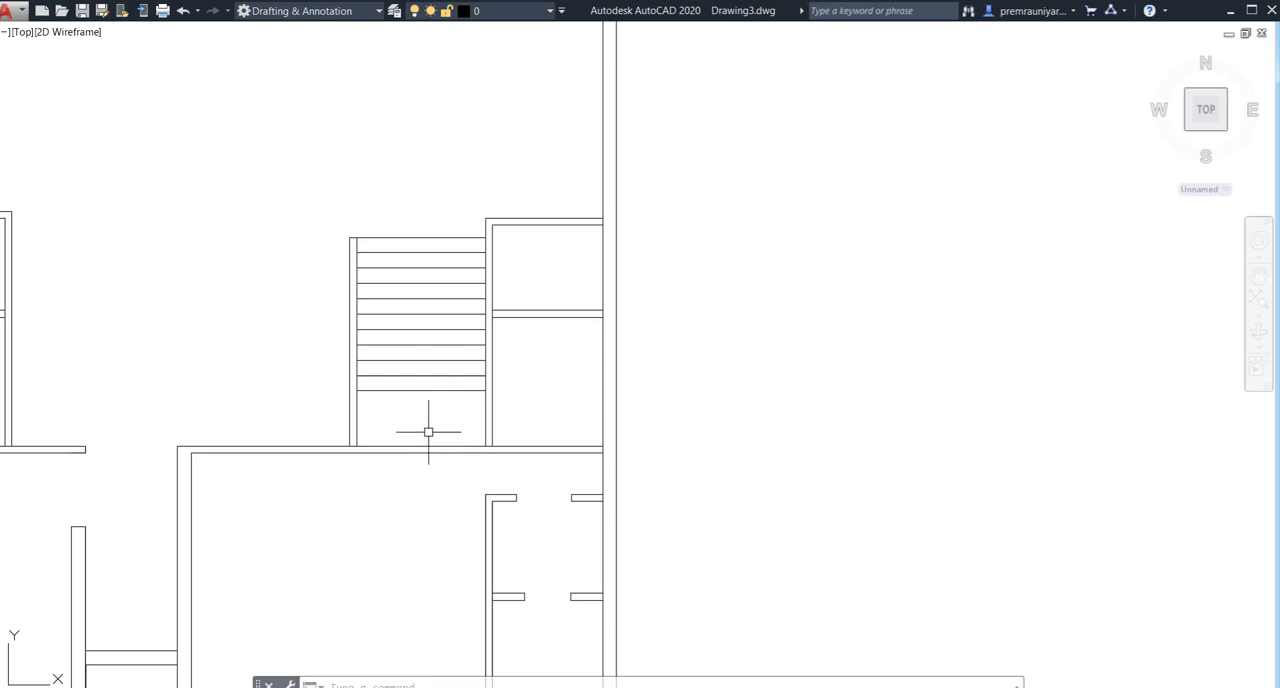
- Draw a vertical line through the staircase from the topmost tread's midpoint down to the lowest tread
type("l")
key("Return")
left_click(418, 237)
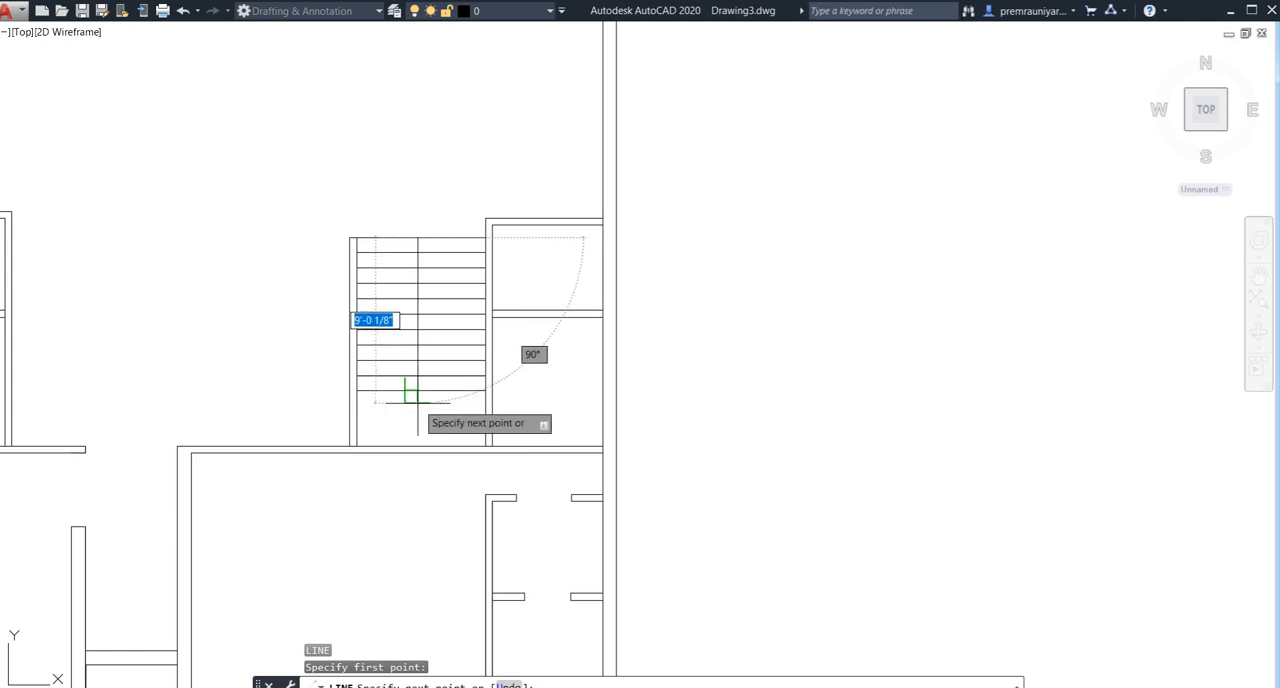
left_click(418, 390)
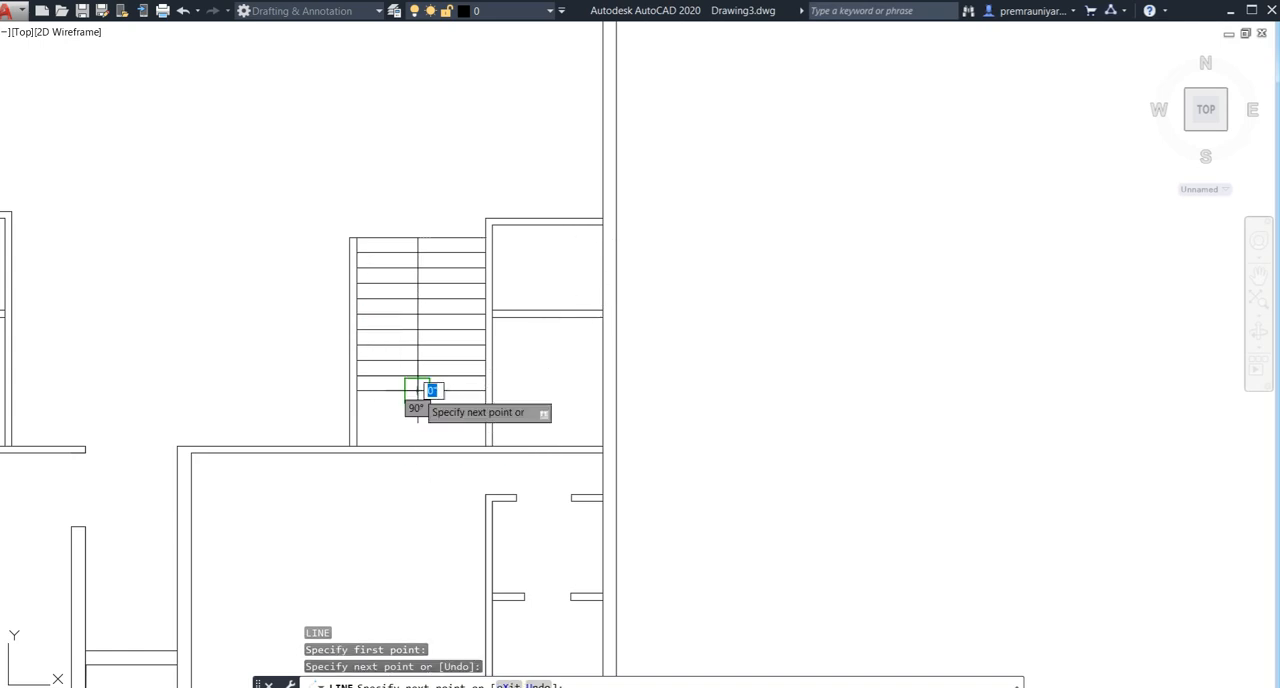
key("Escape")
- Offset the staircase's vertical centre line 6" to both sides
scroll(420, 403, "up", 4)
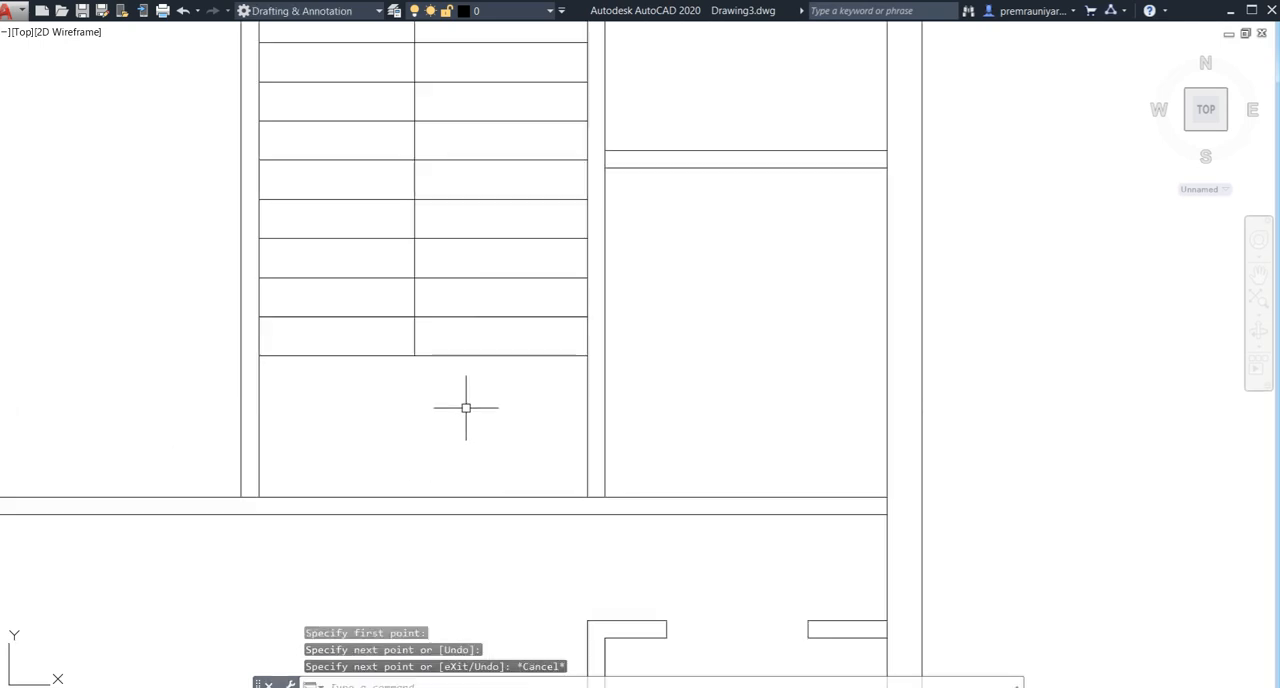
scroll(424, 419, "down", 2)
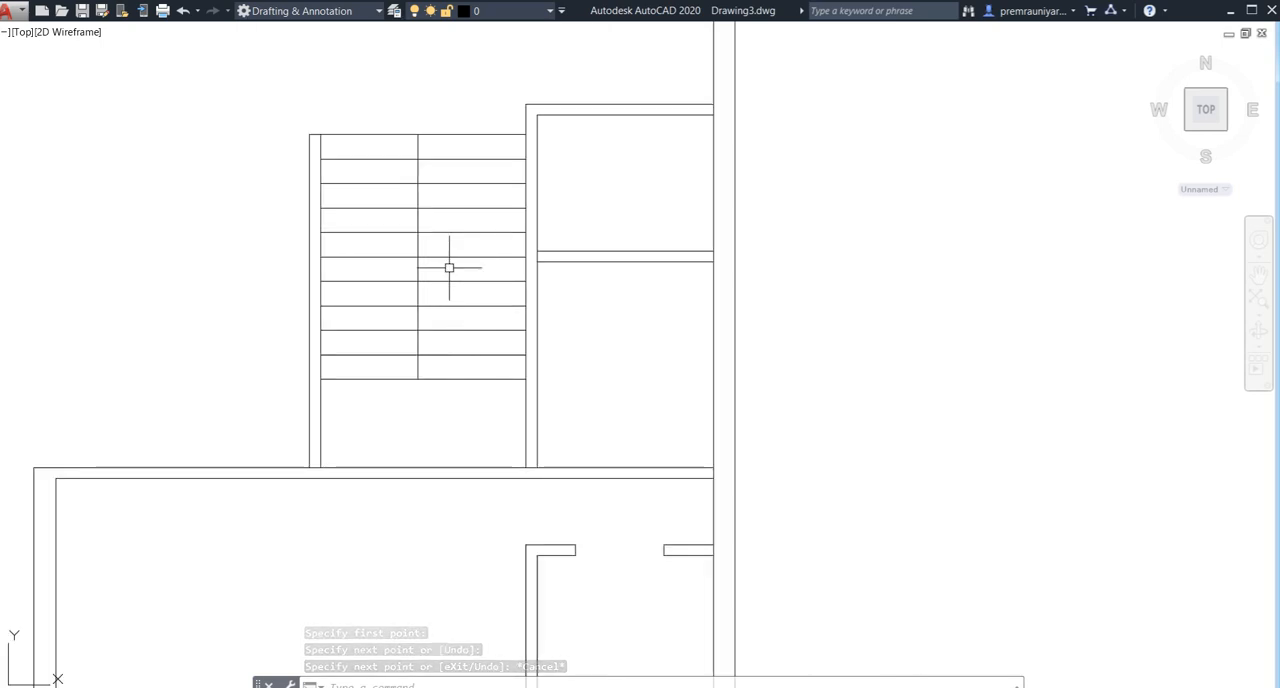
middle_click_drag(446, 309, 445, 386)
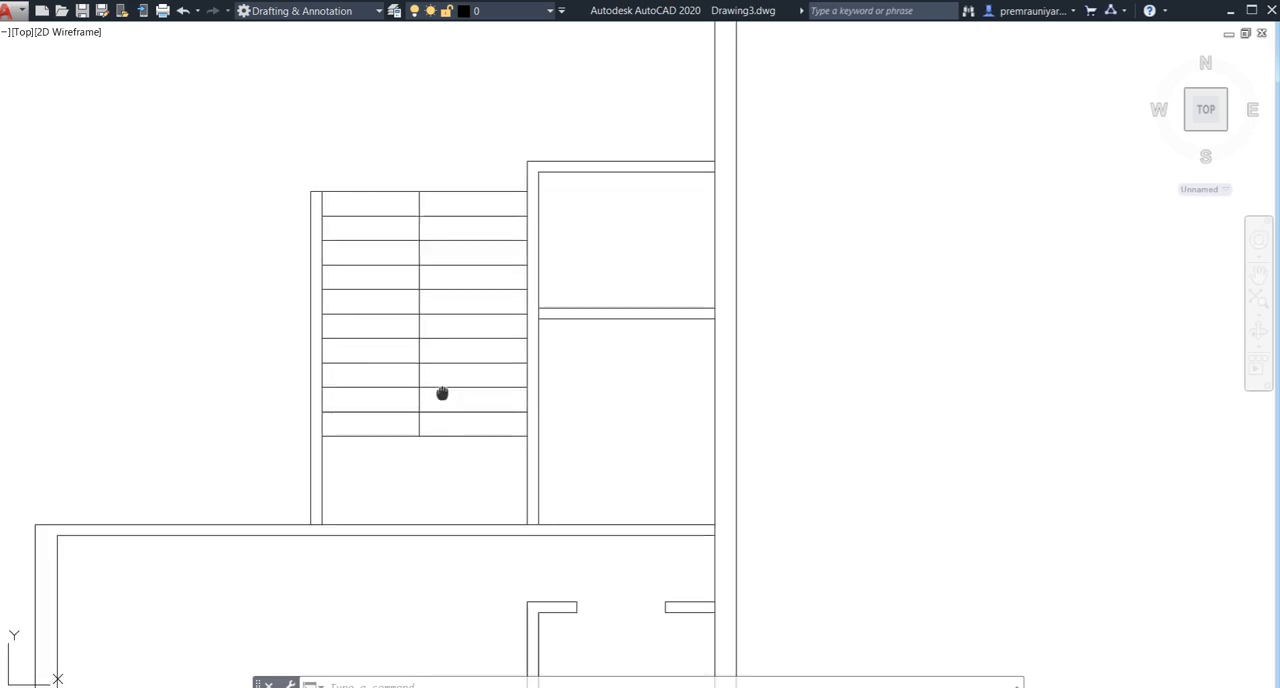
middle_click_drag(444, 391, 445, 406)
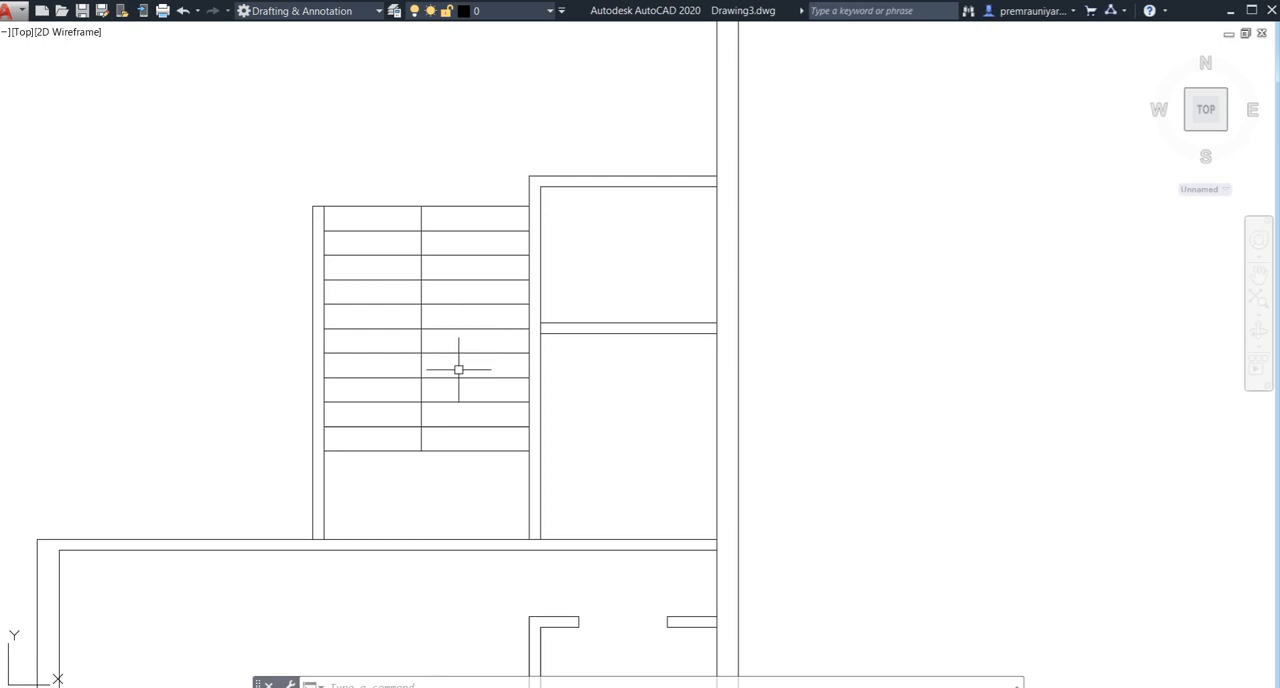
middle_click_drag(441, 397, 432, 370)
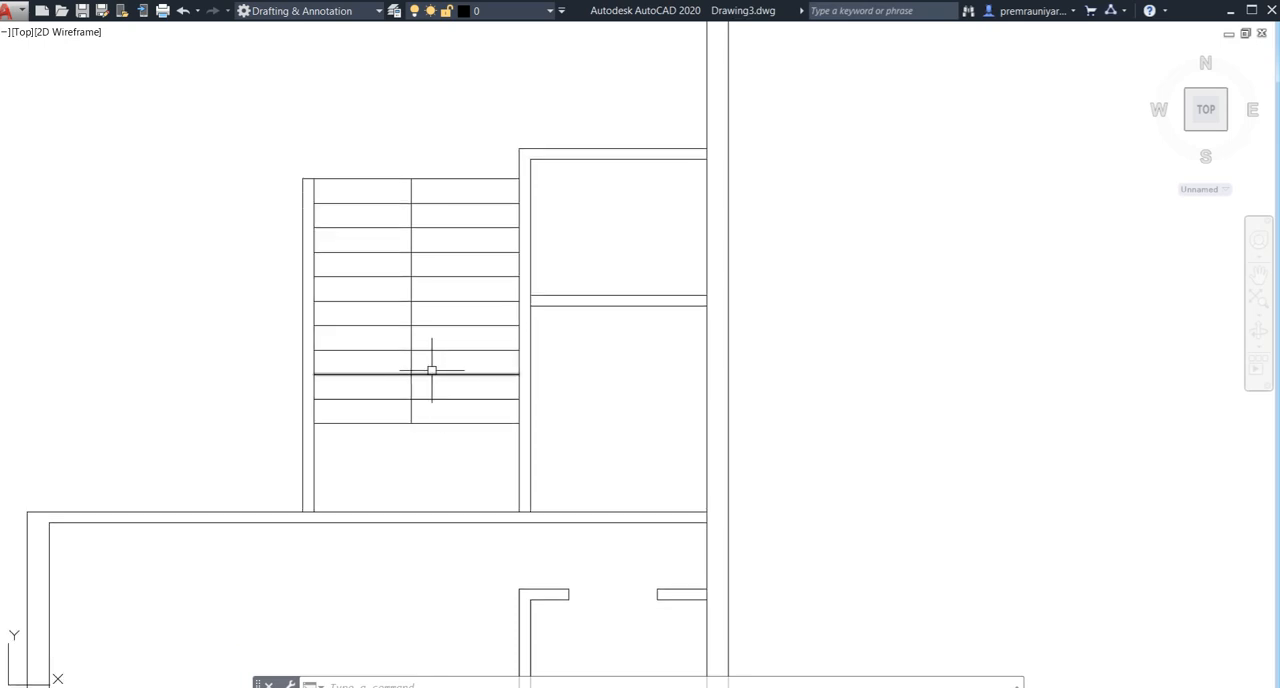
type("o")
key("Return")
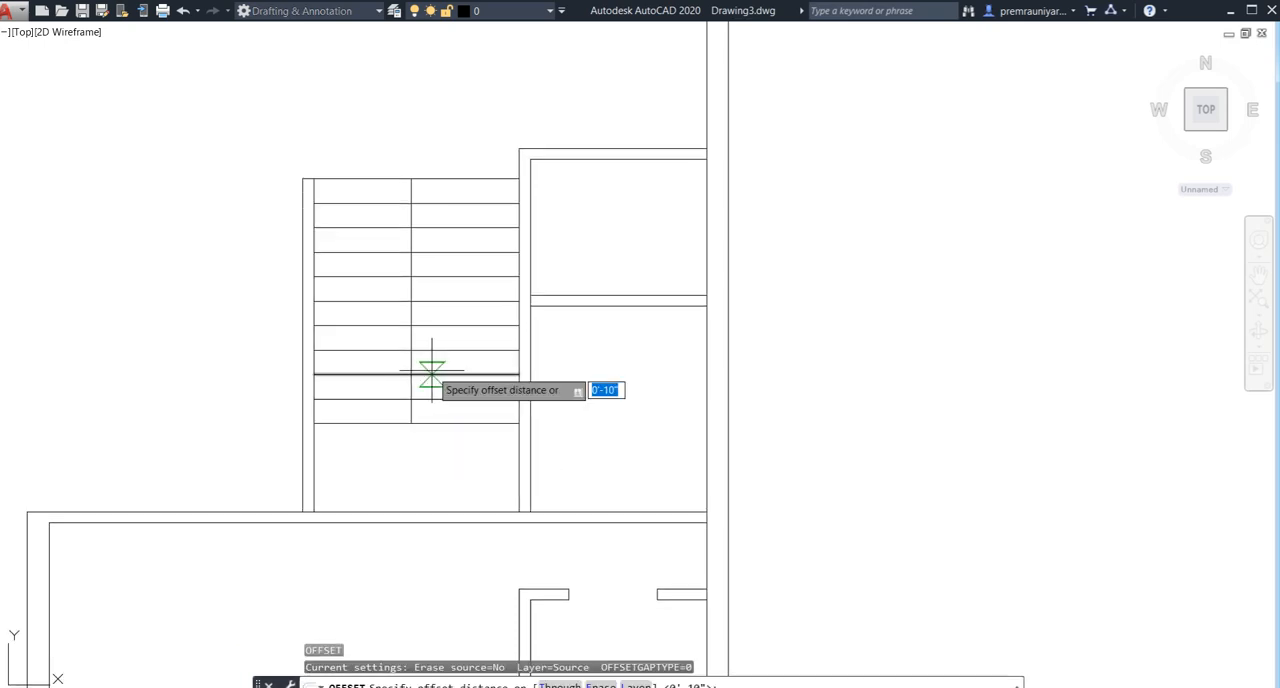
type("6\"")
key("Return")
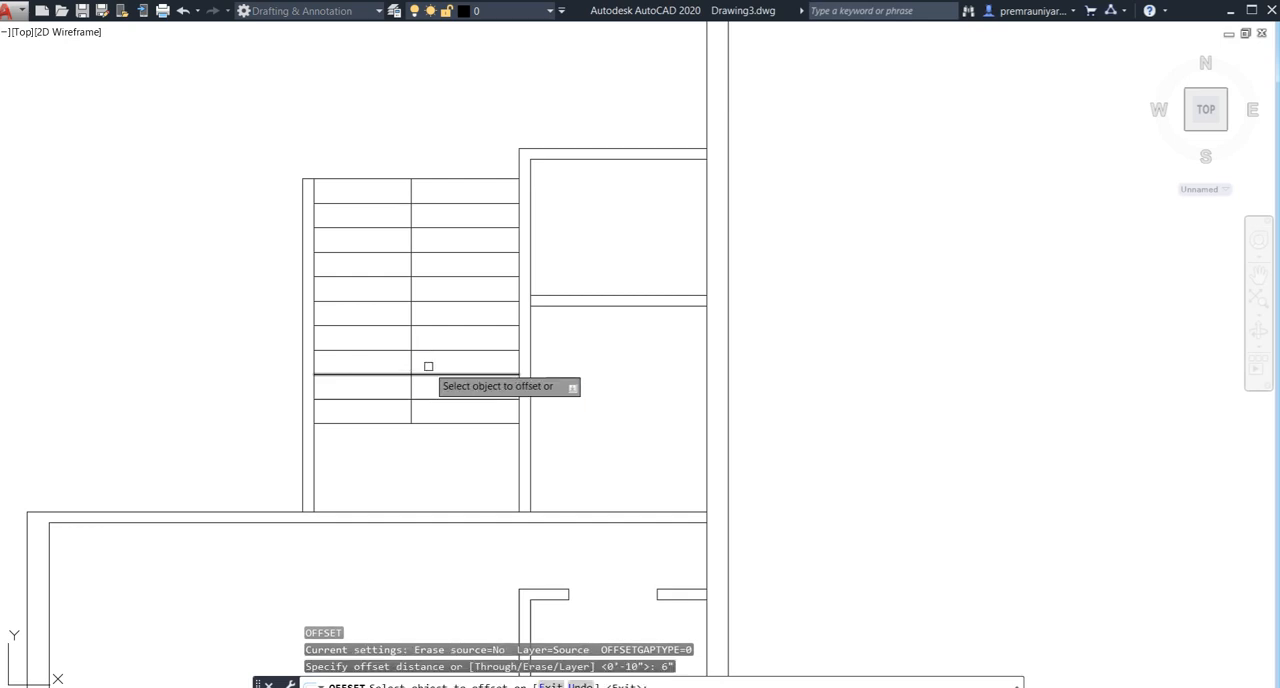
left_click(411, 364)
left_click(345, 362)
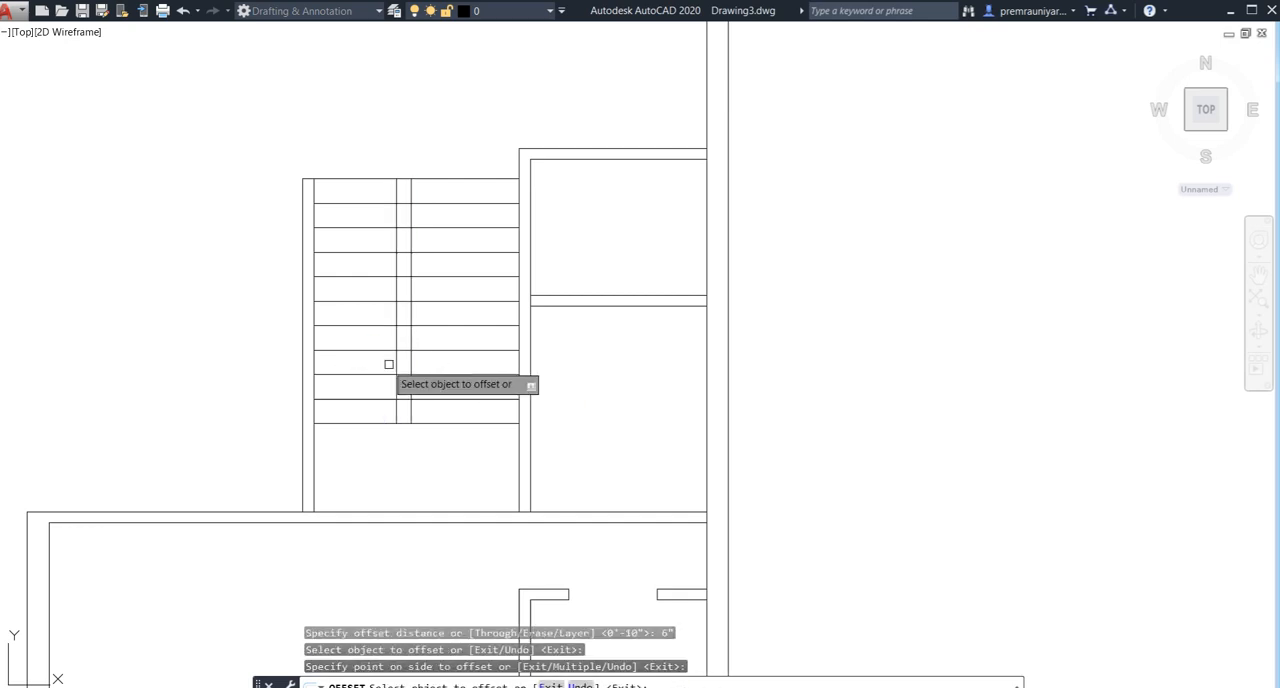
left_click(409, 363)
left_click(501, 375)
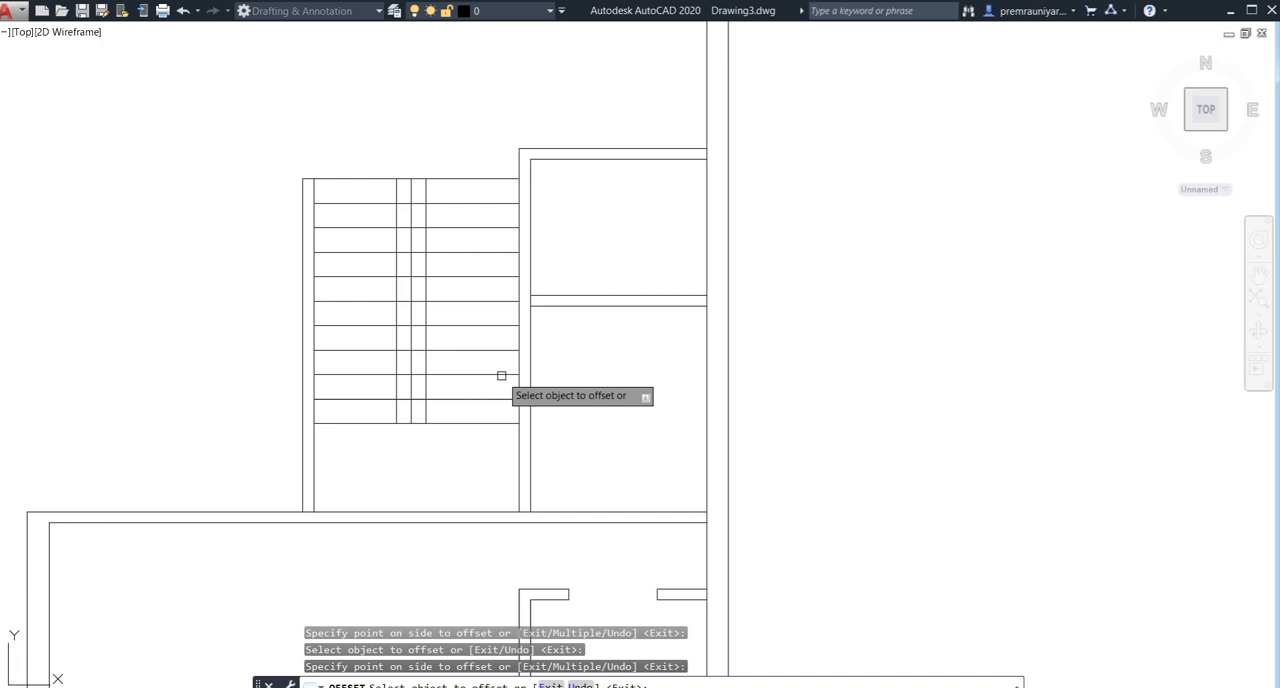
key("Escape")
- Trim all tread pieces between the two offset lines and erase the original centre line between the flights
key("Return")
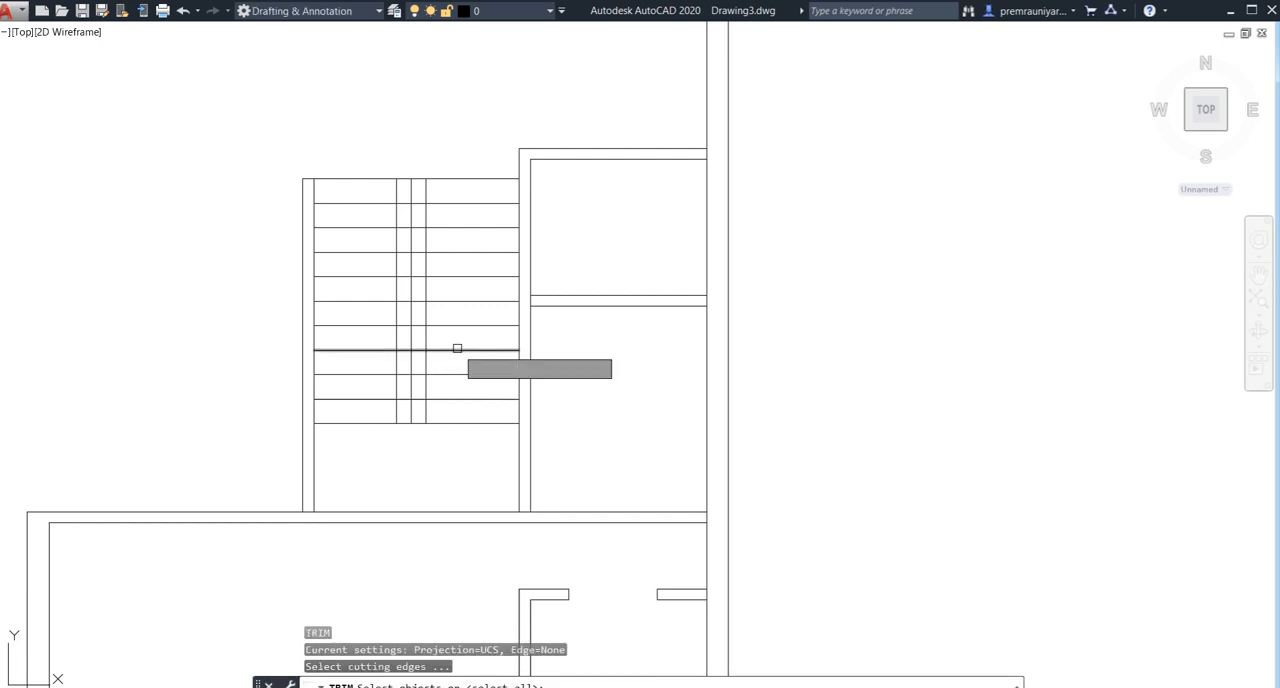
key("Return")
scroll(406, 228, "up", 4)
left_click(425, 83)
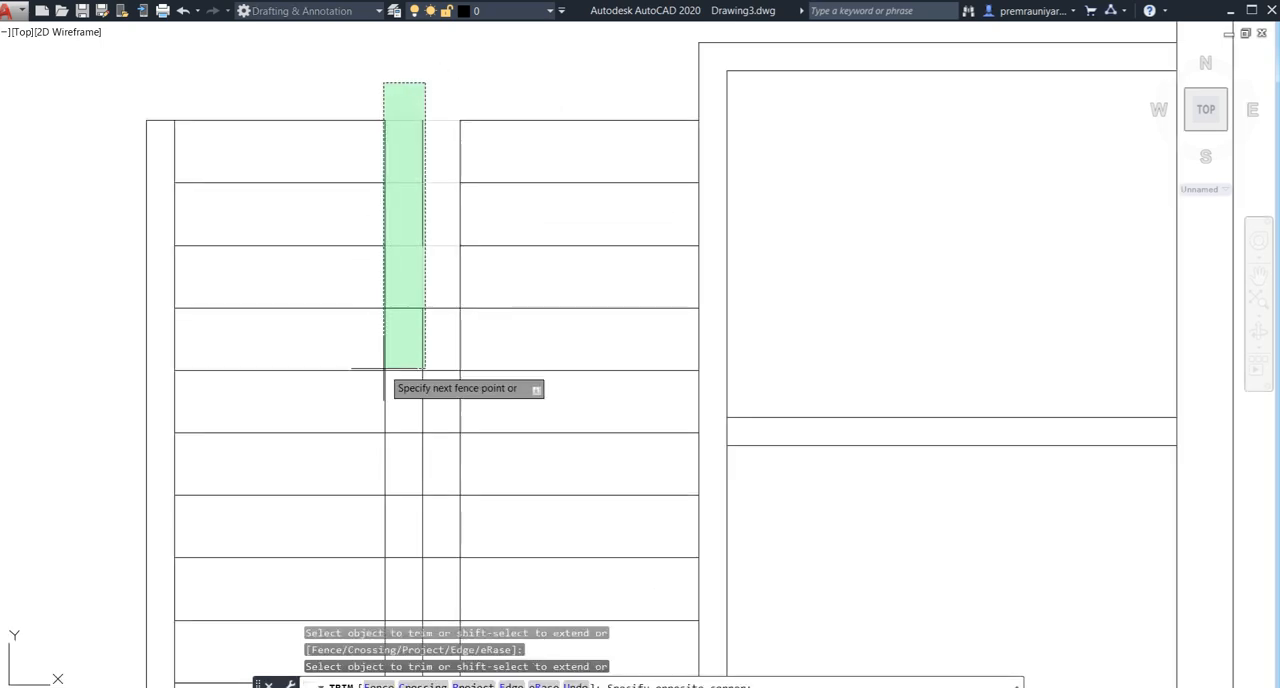
middle_click_drag(406, 555, 410, 361)
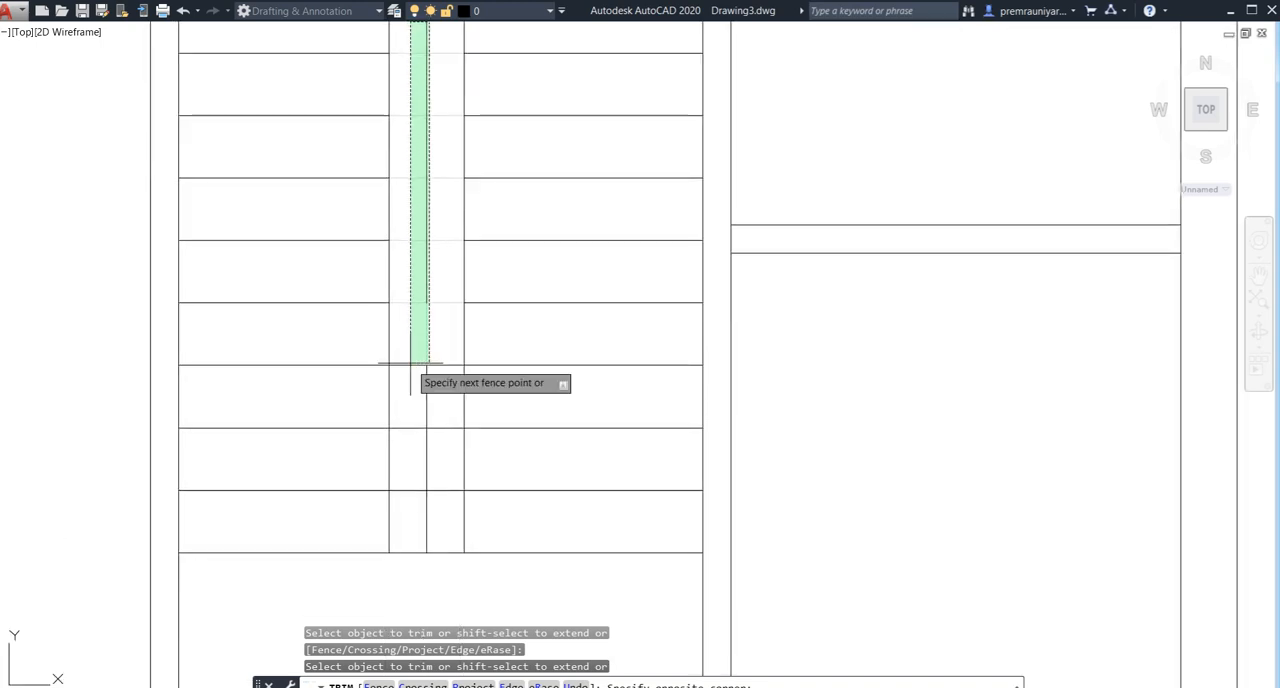
left_click(419, 510)
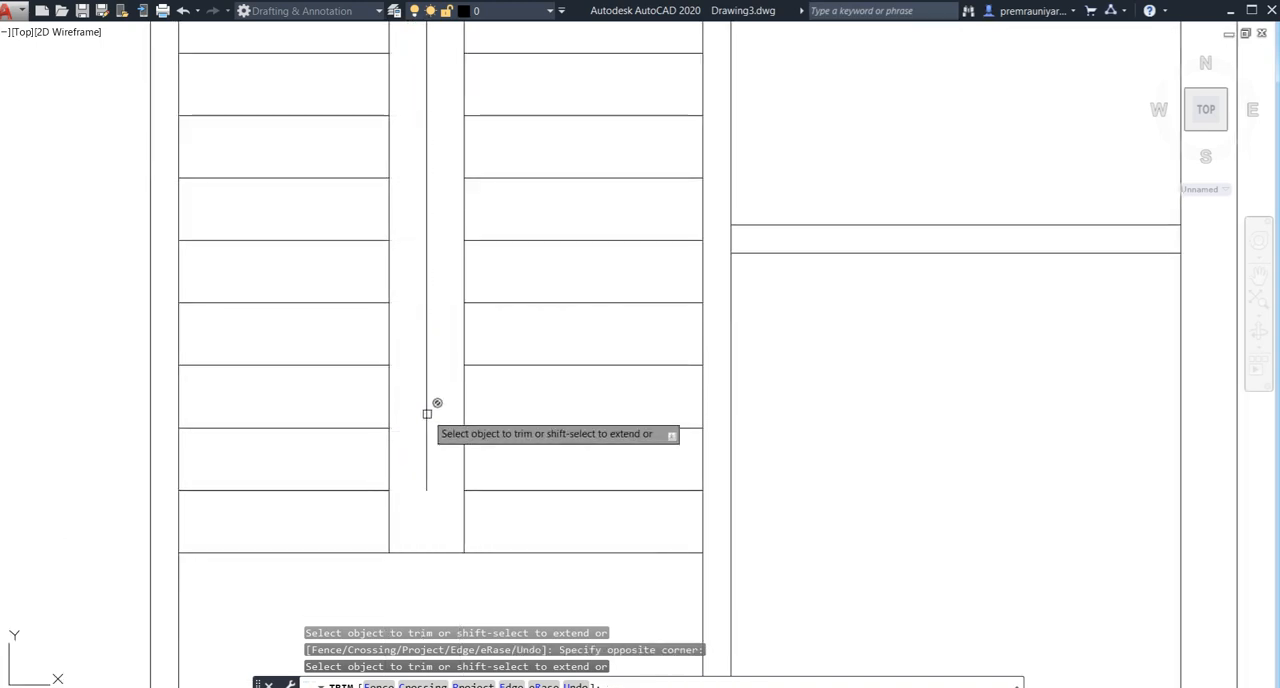
key("Escape")
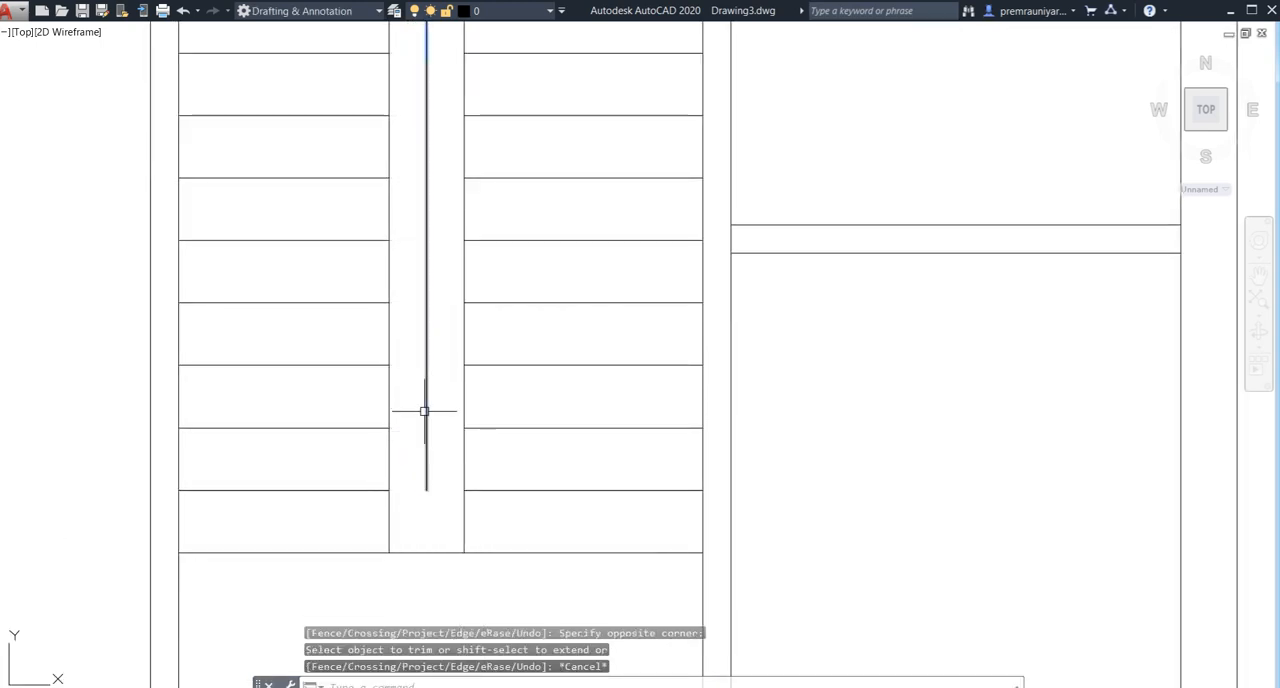
left_click(425, 411)
key("Delete")
- Draw the stair direction line down the left flight, across the landing and up the right flight, ending with one slanted arrowhead stroke
scroll(409, 413, "down", 5)
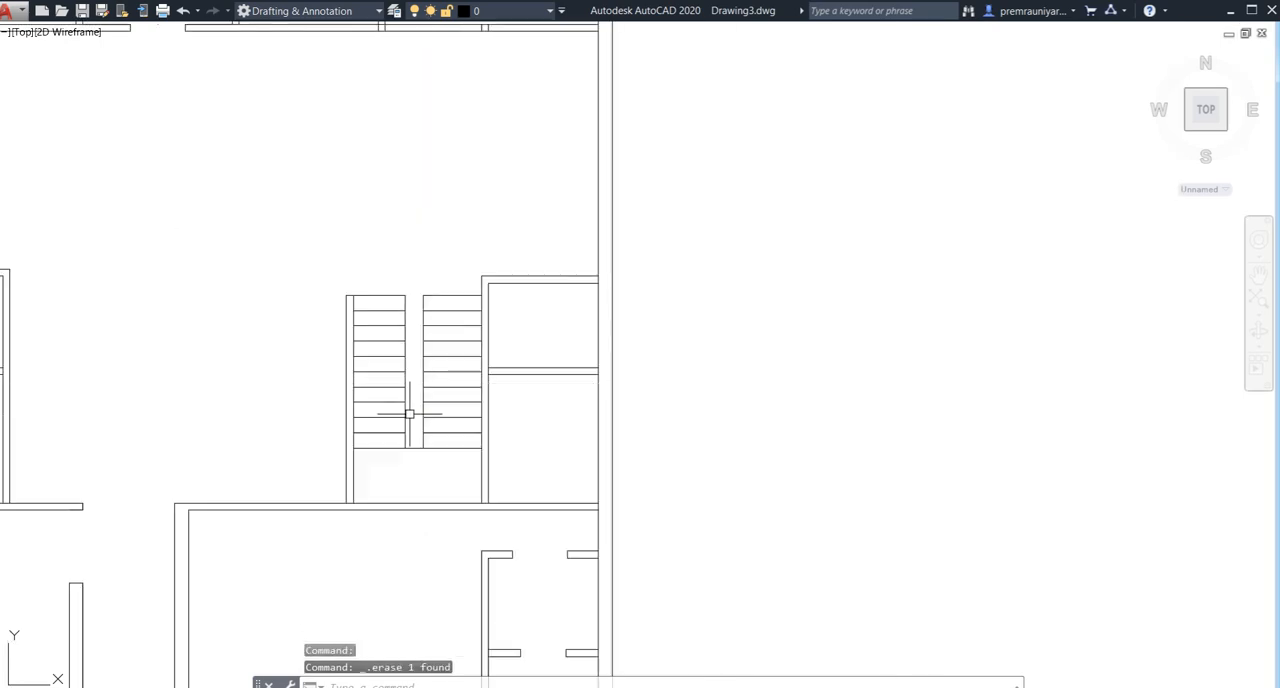
middle_click_drag(413, 421, 418, 348)
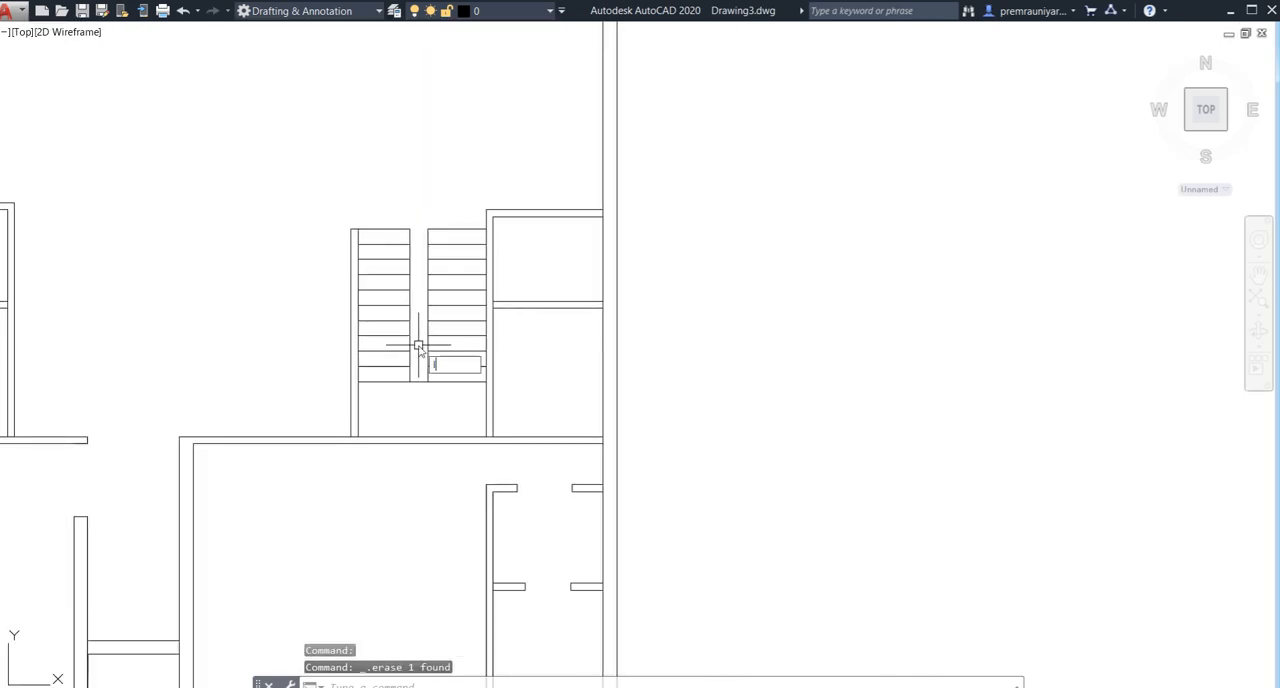
key("Return")
left_click(383, 229)
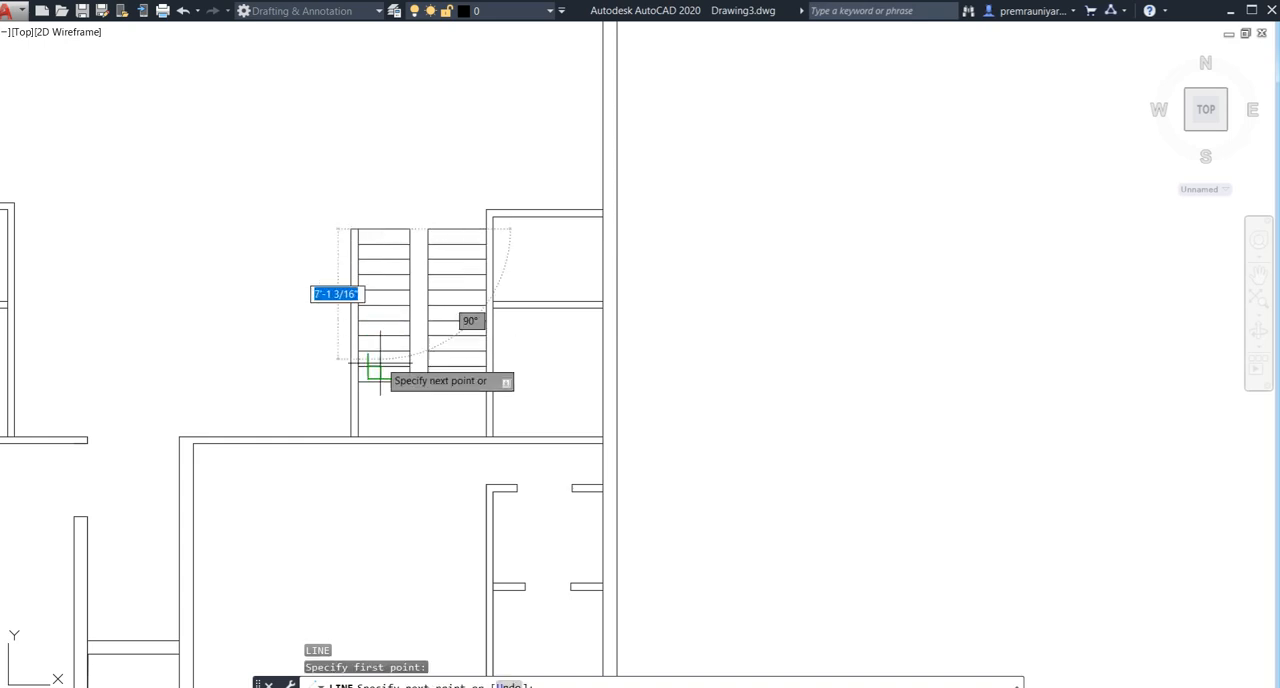
left_click(380, 412)
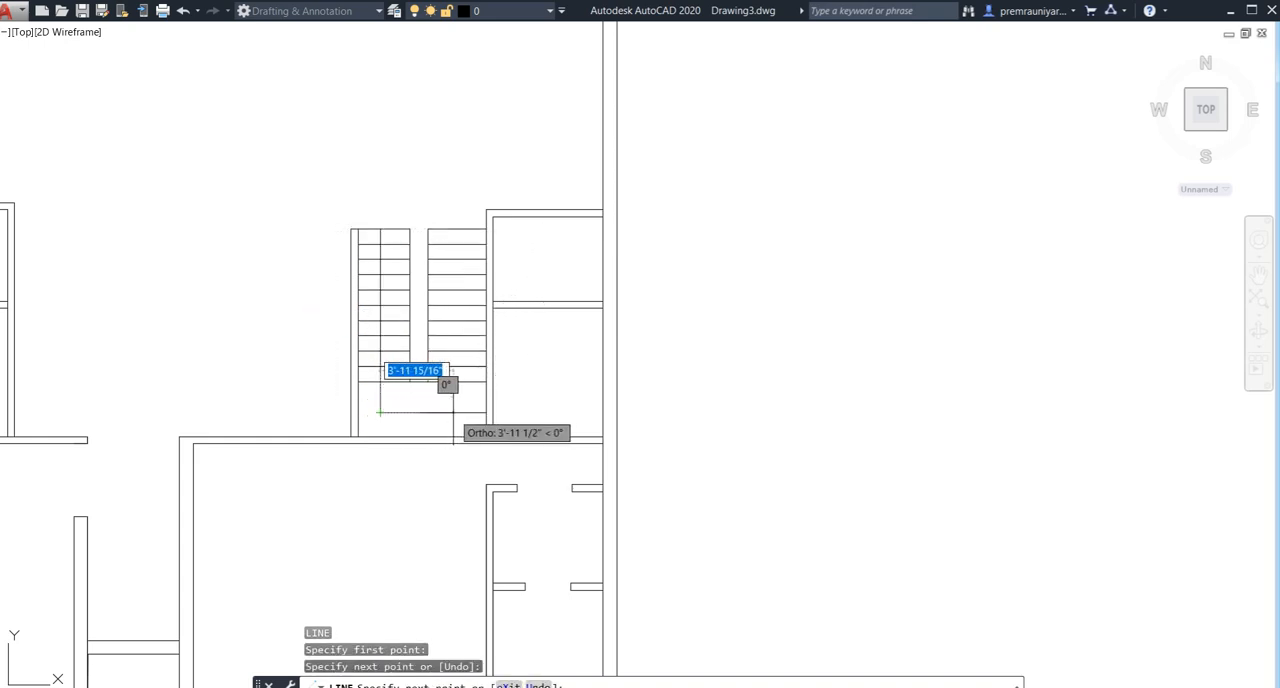
left_click(453, 412)
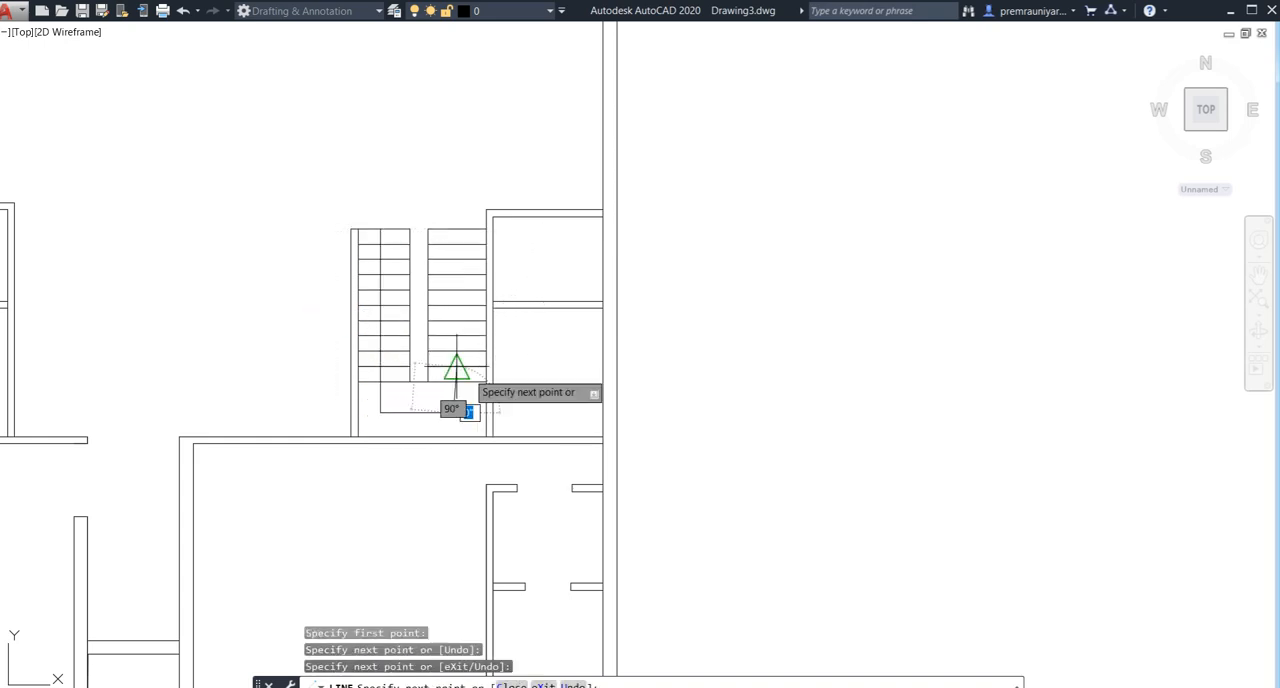
left_click(457, 285)
key("ctrl+z")
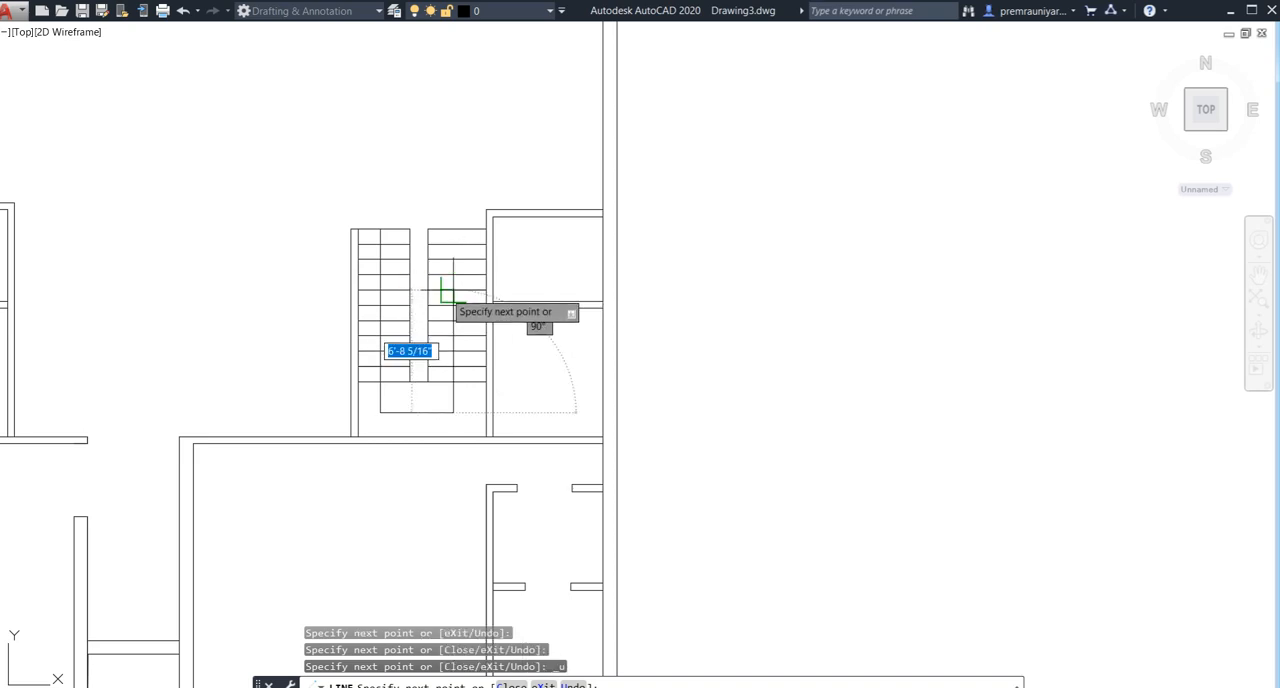
left_click(453, 291)
scroll(441, 306, "up", 4)
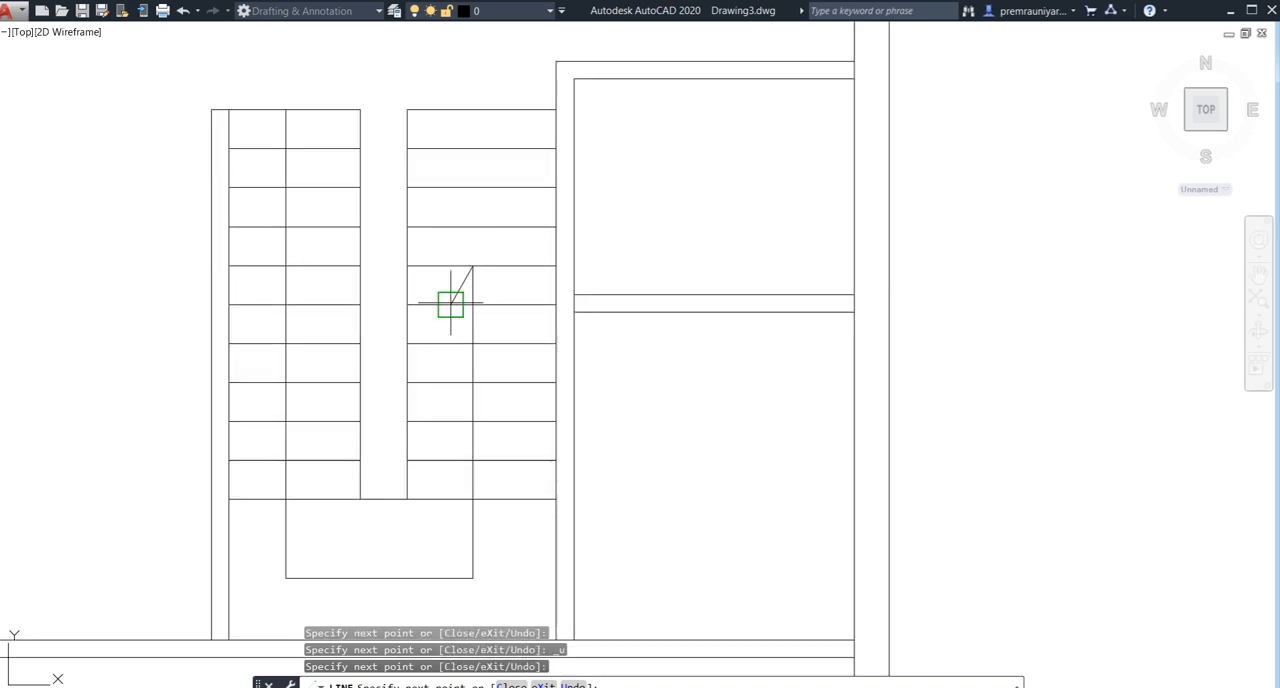
key("Escape")
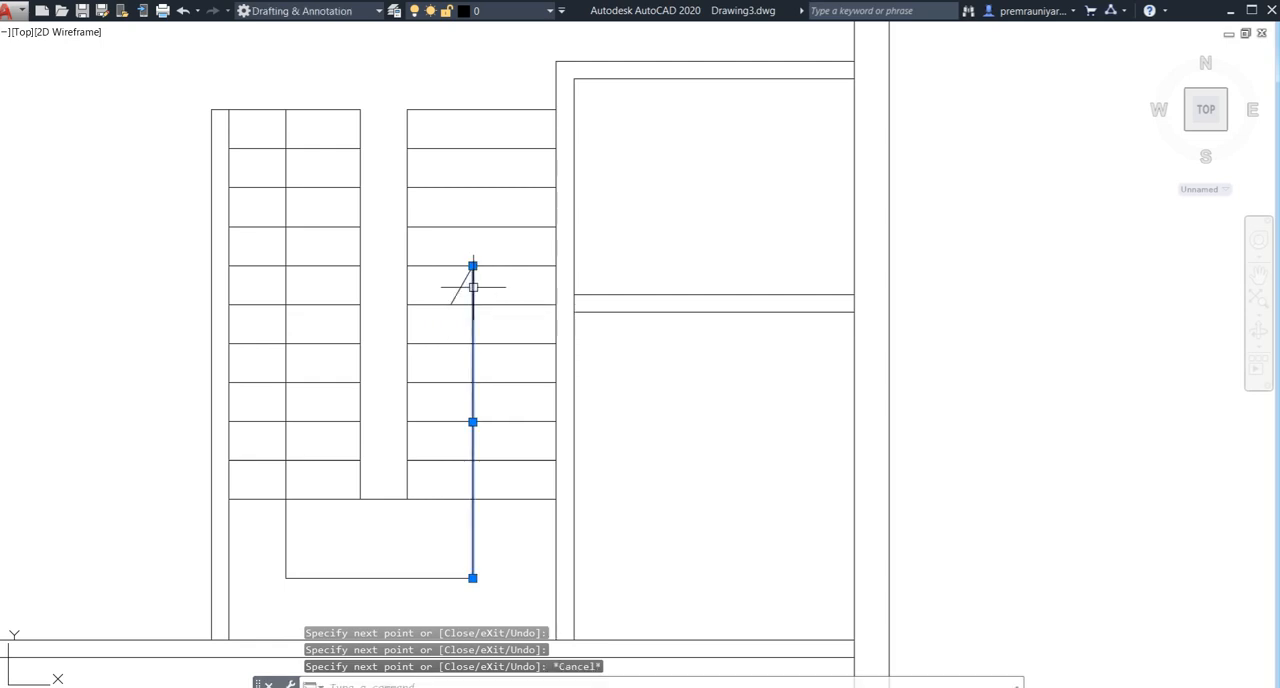
- Mirror the slanted arrowhead stroke about the vertical direction line in the right flight, keeping the original stroke
left_click(465, 287)
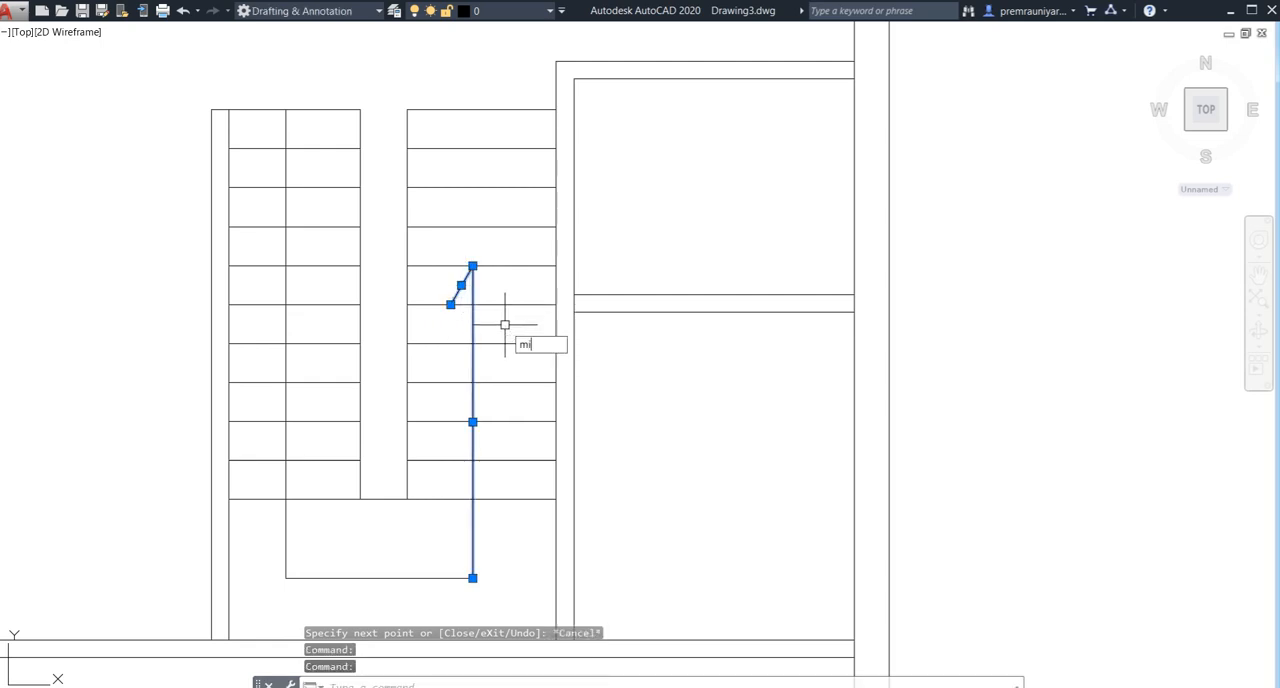
type("mi")
key("Return")
left_click(461, 286)
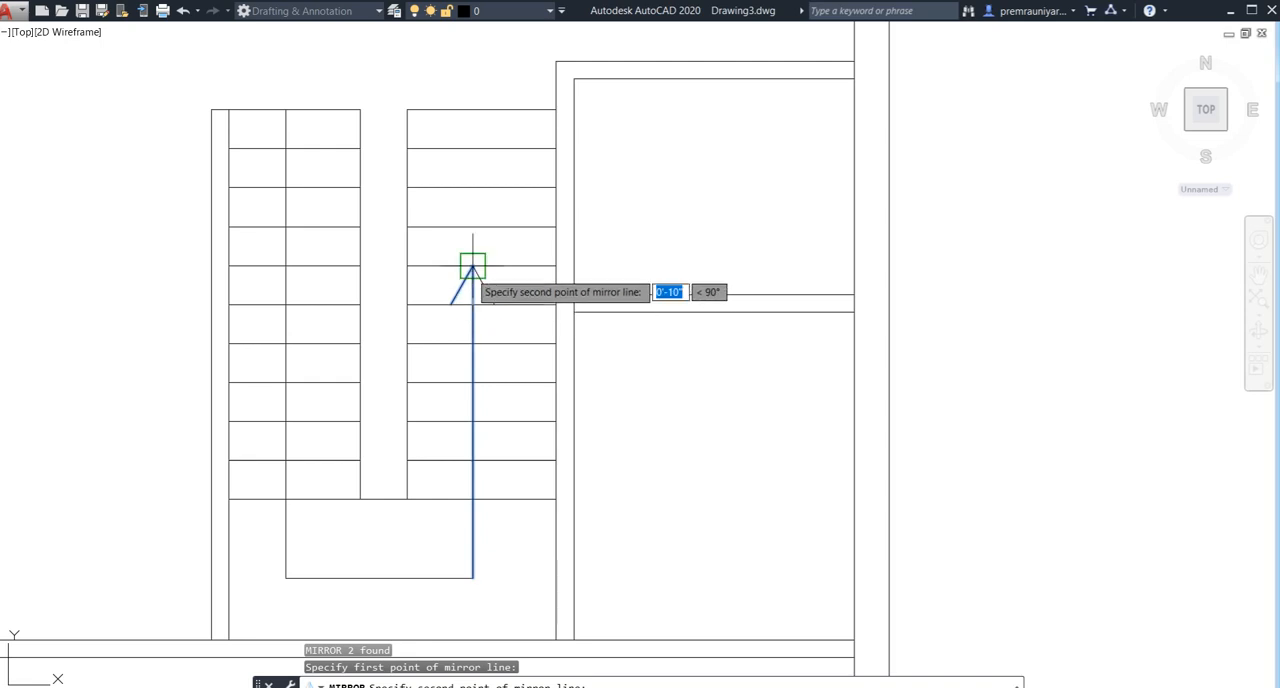
left_click(473, 266)
left_click(490, 331)
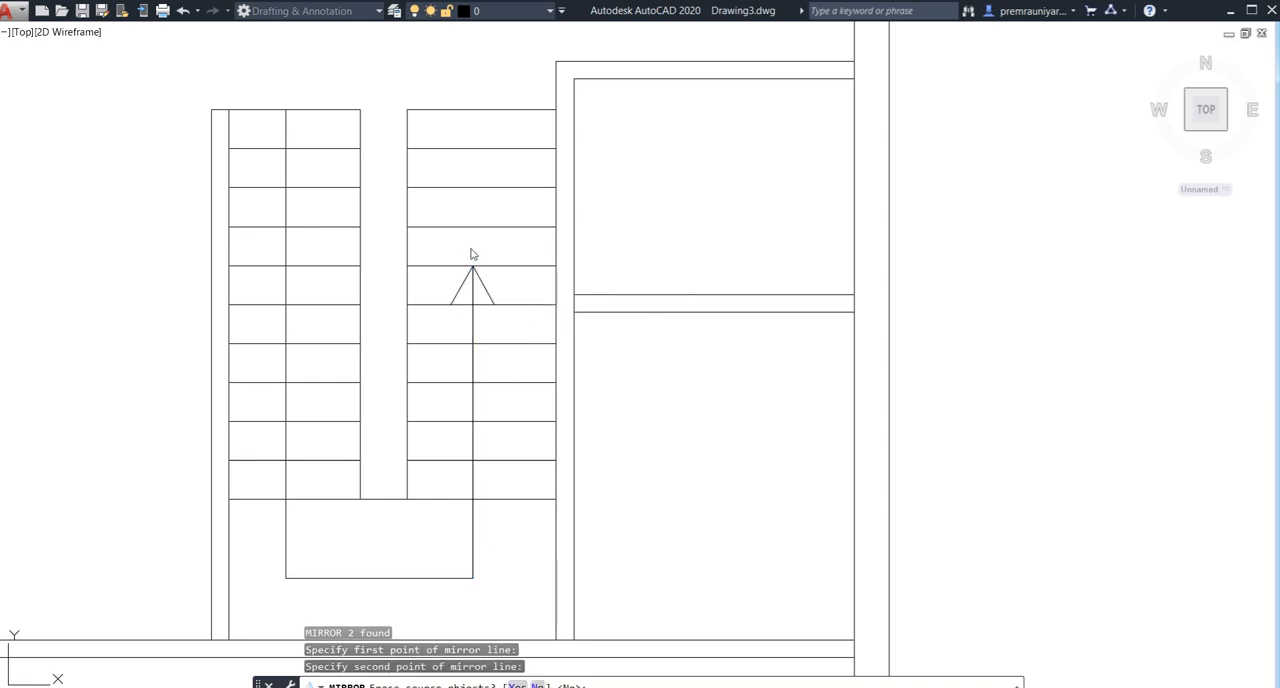
key("Escape")
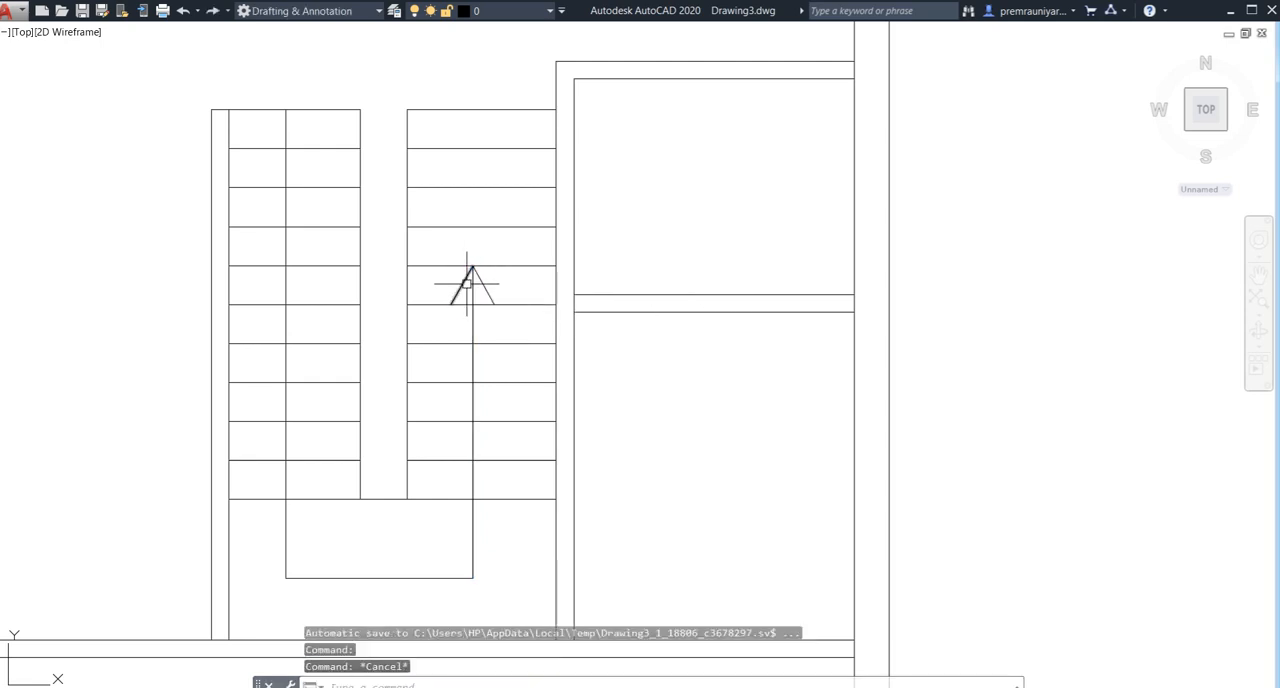
- Trim the portion of the vertical direction line inside the arrowhead
type("tr")
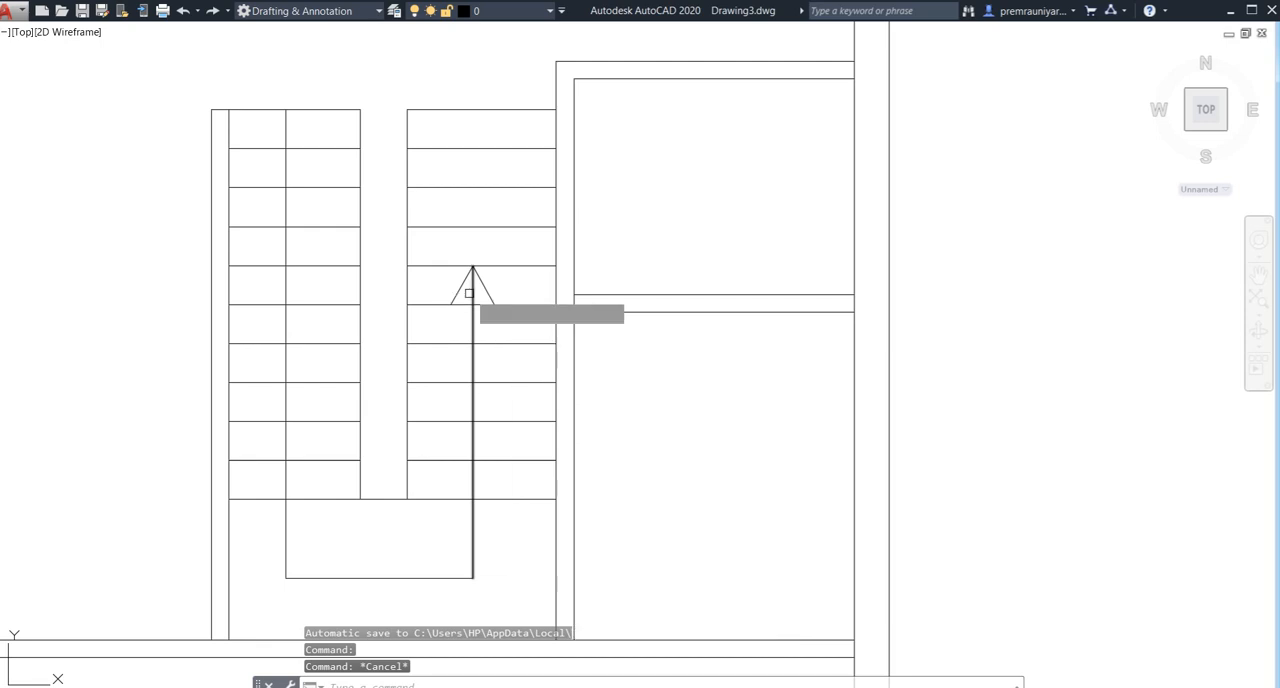
key("Return")
key("Return")
left_click(472, 290)
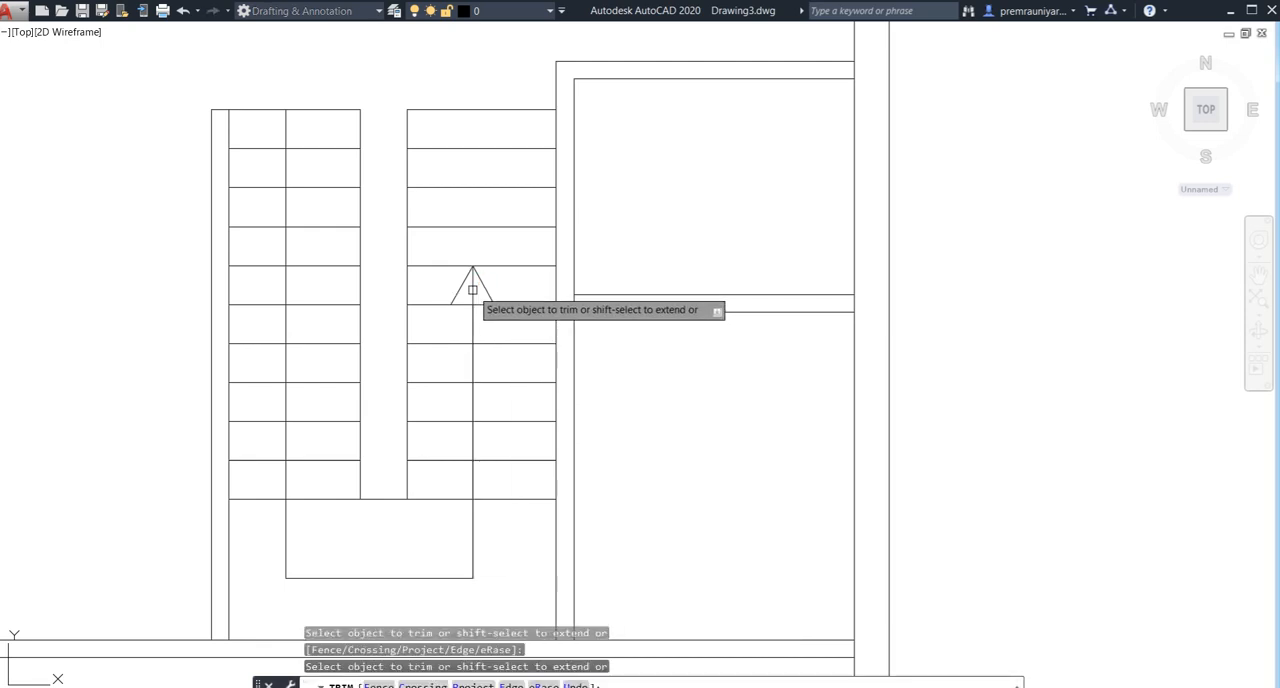
left_click(472, 290)
key("Escape")
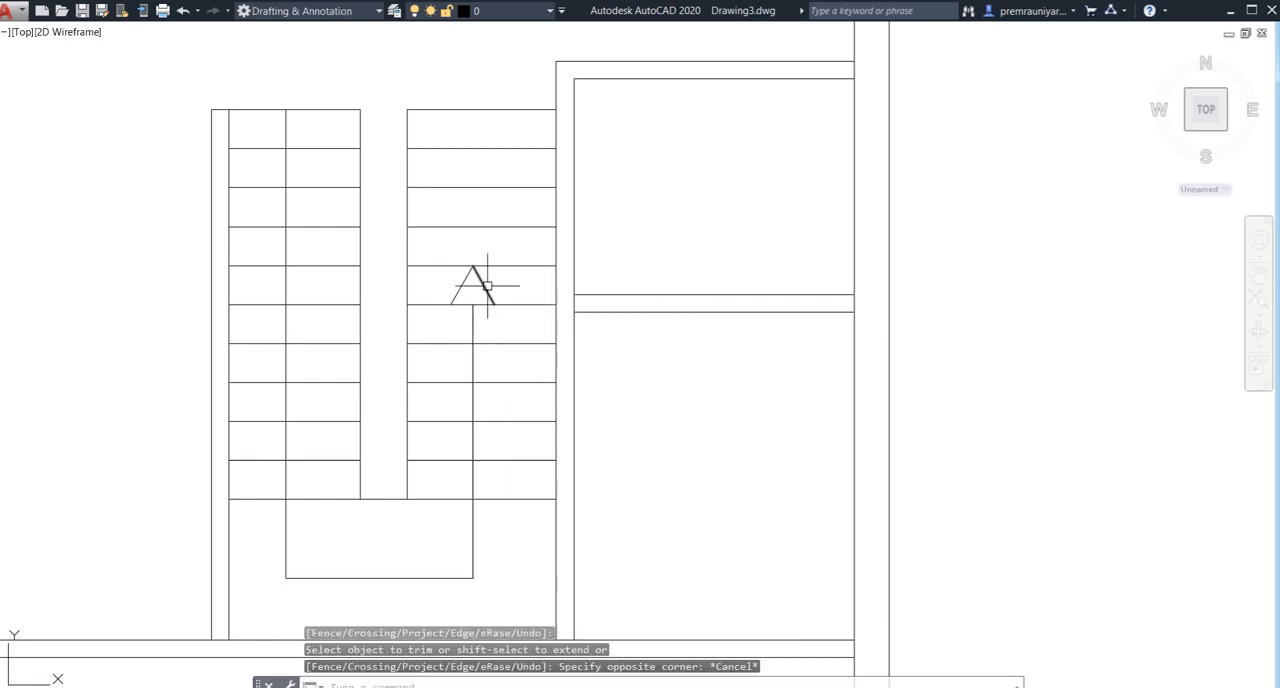
- Draw a short vertical line across the thickness of the top wall of the small room beside the stairs, at the wall's midpoint
scroll(487, 286, "down", 4)
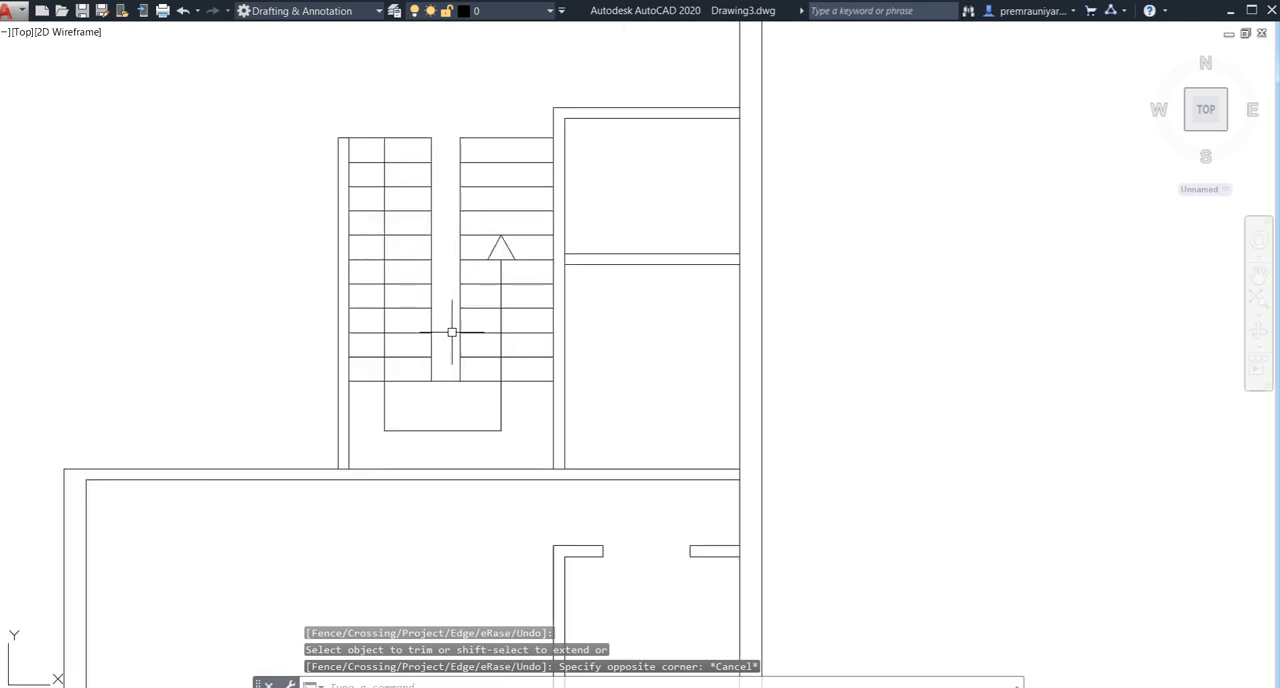
scroll(452, 332, "down", 3)
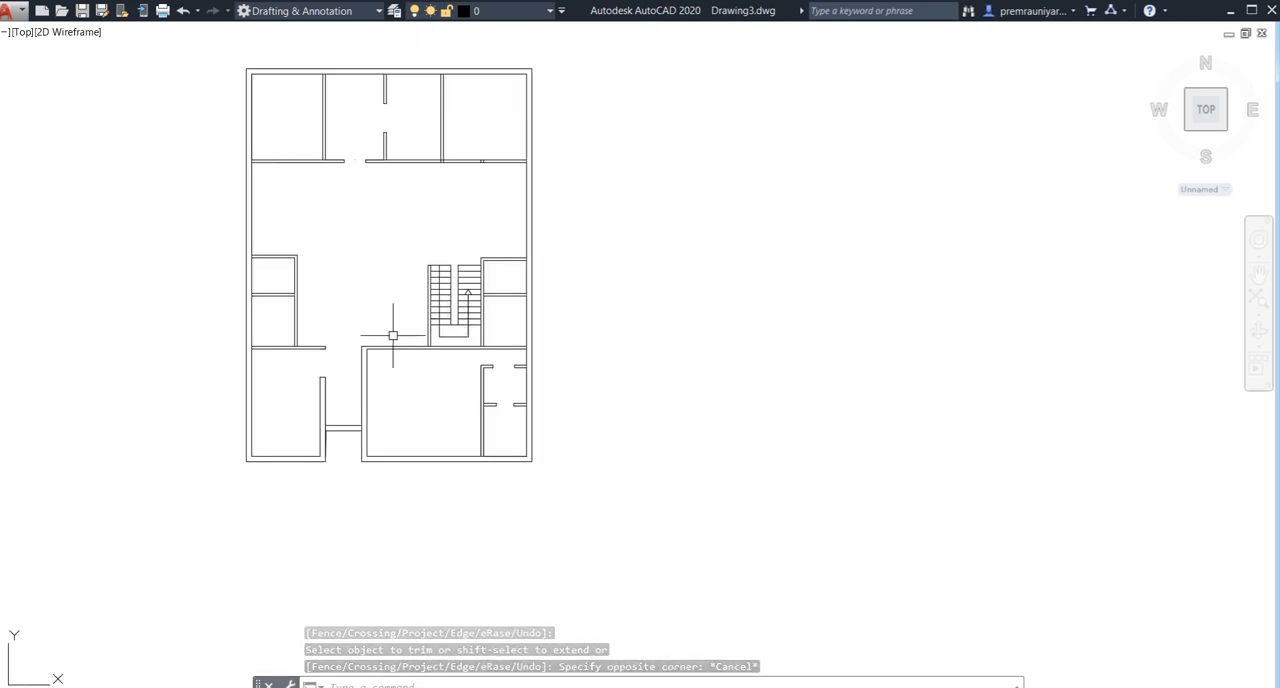
middle_click_drag(392, 341, 399, 381)
mouse_move(404, 319)
middle_mouse_down()
mouse_move(406, 280)
mouse_move(408, 326)
middle_mouse_up()
scroll(526, 291, "up", 4)
middle_click_drag(526, 291, 464, 331)
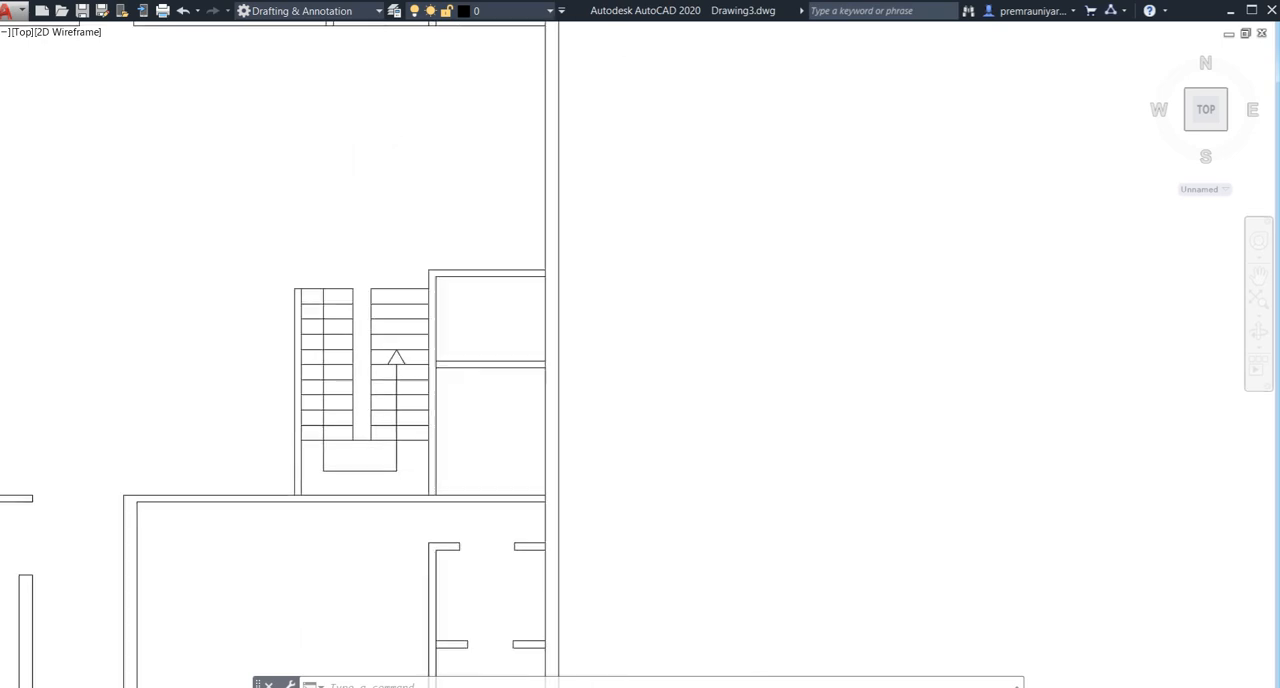
type("l")
key("Return")
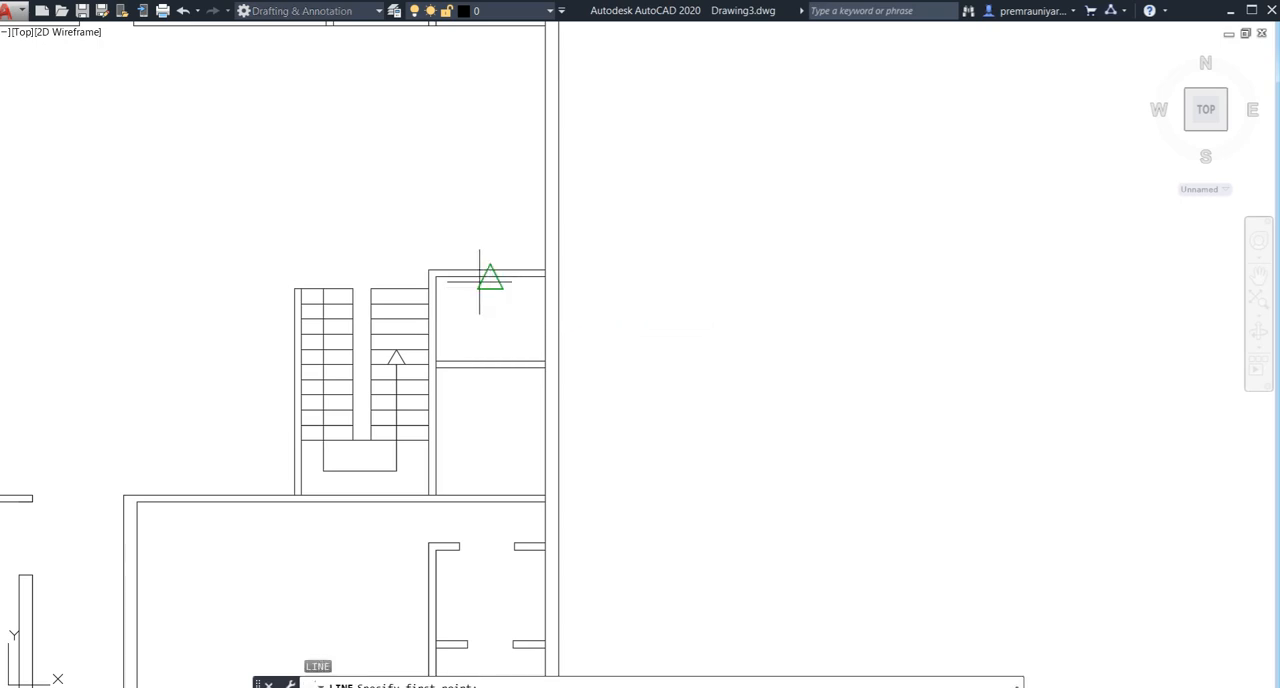
left_click(489, 271)
scroll(490, 272, "up", 2)
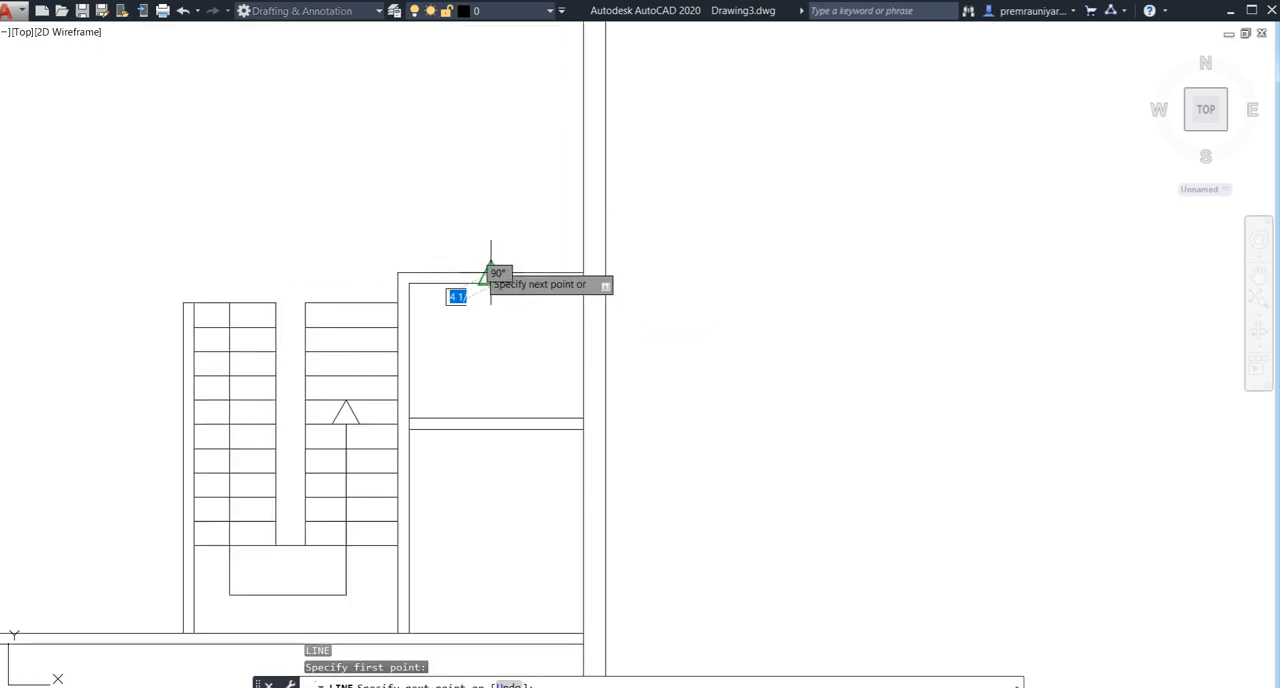
left_click(490, 271)
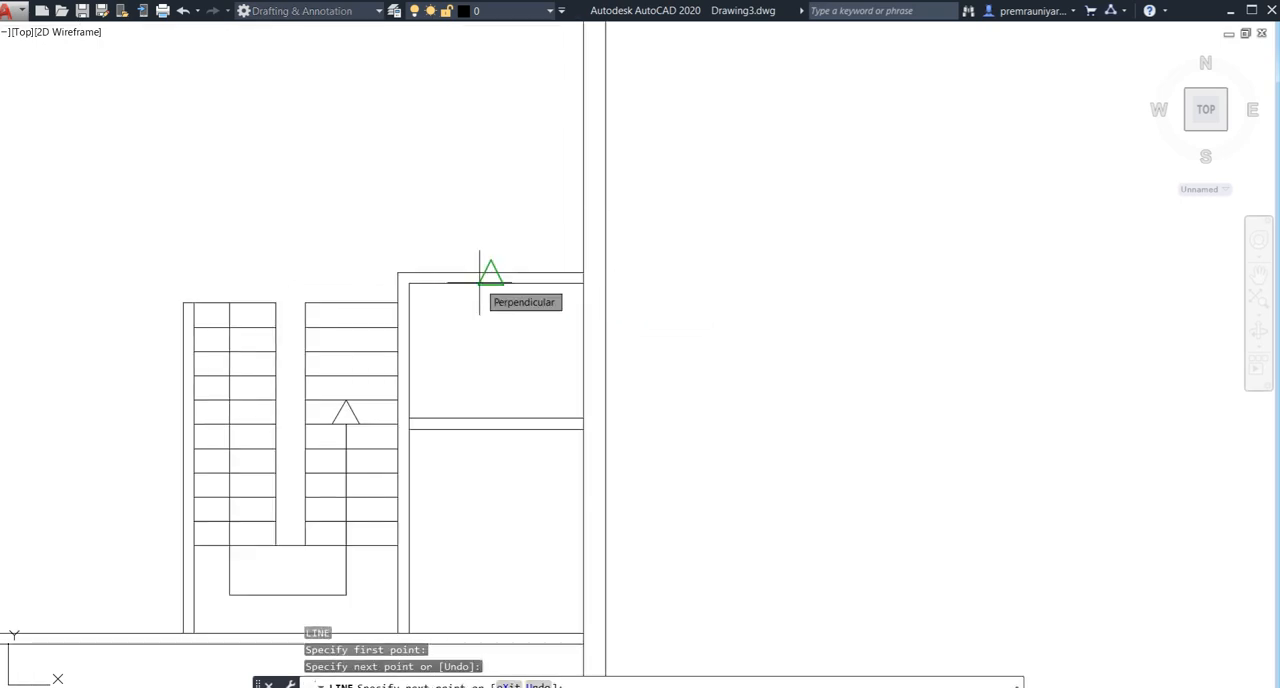
- Undo the misplaced endpoint and complete the short vertical line across the top wall of the small room beside the stairs
key("ctrl+z")
scroll(491, 280, "up", 4)
left_click(503, 261)
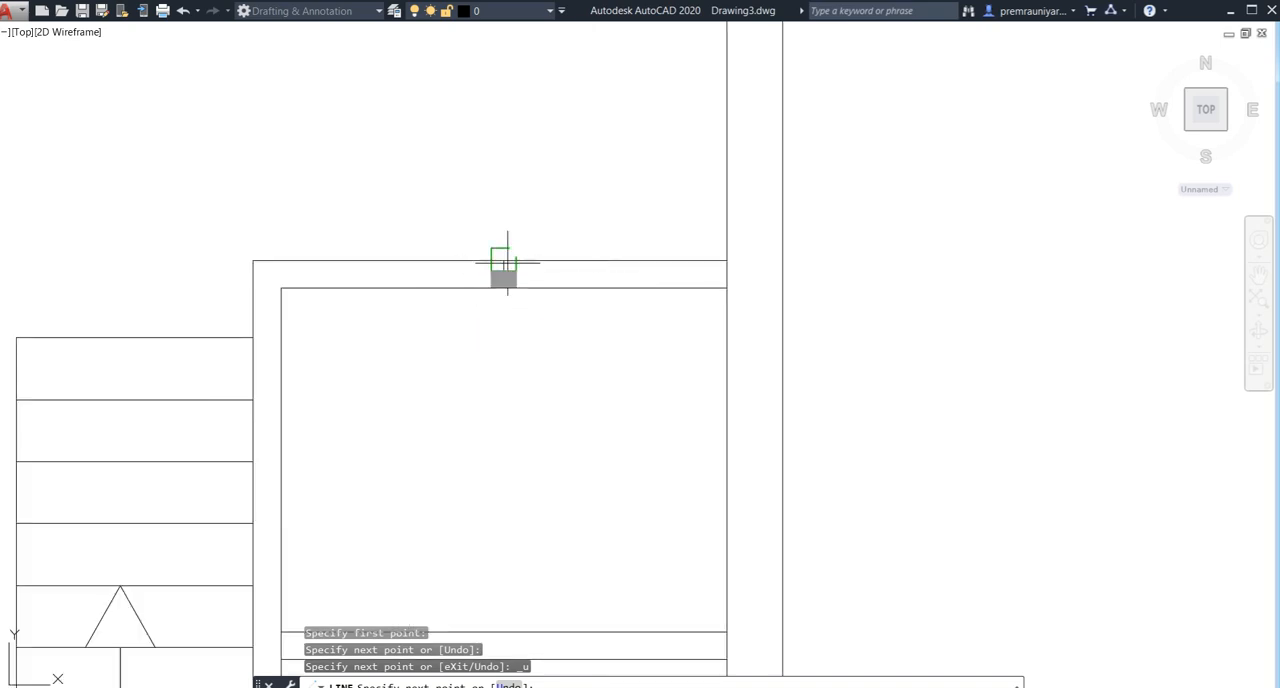
key("Return")
- Draw a short vertical line at the midpoint of the wall dividing the two small rooms beside the stairs, across its thickness
scroll(503, 300, "down", 2)
middle_click_drag(503, 320, 503, 250)
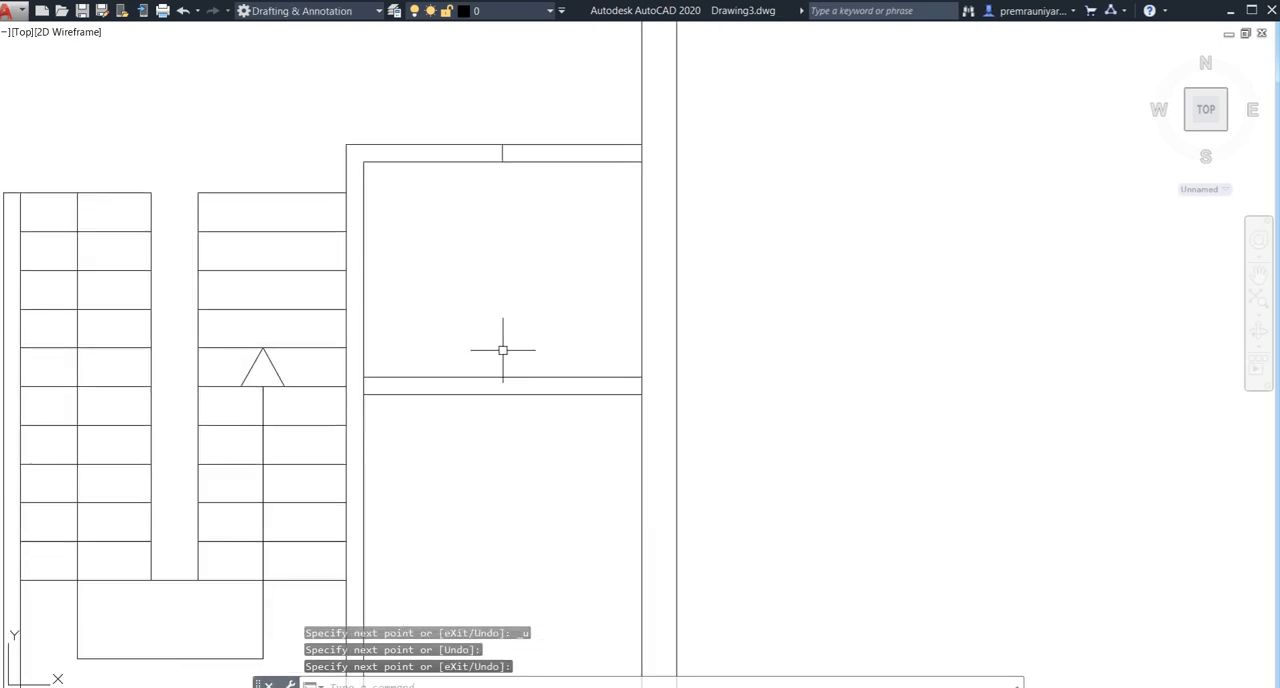
key("Return")
left_click(502, 394)
left_click(502, 378)
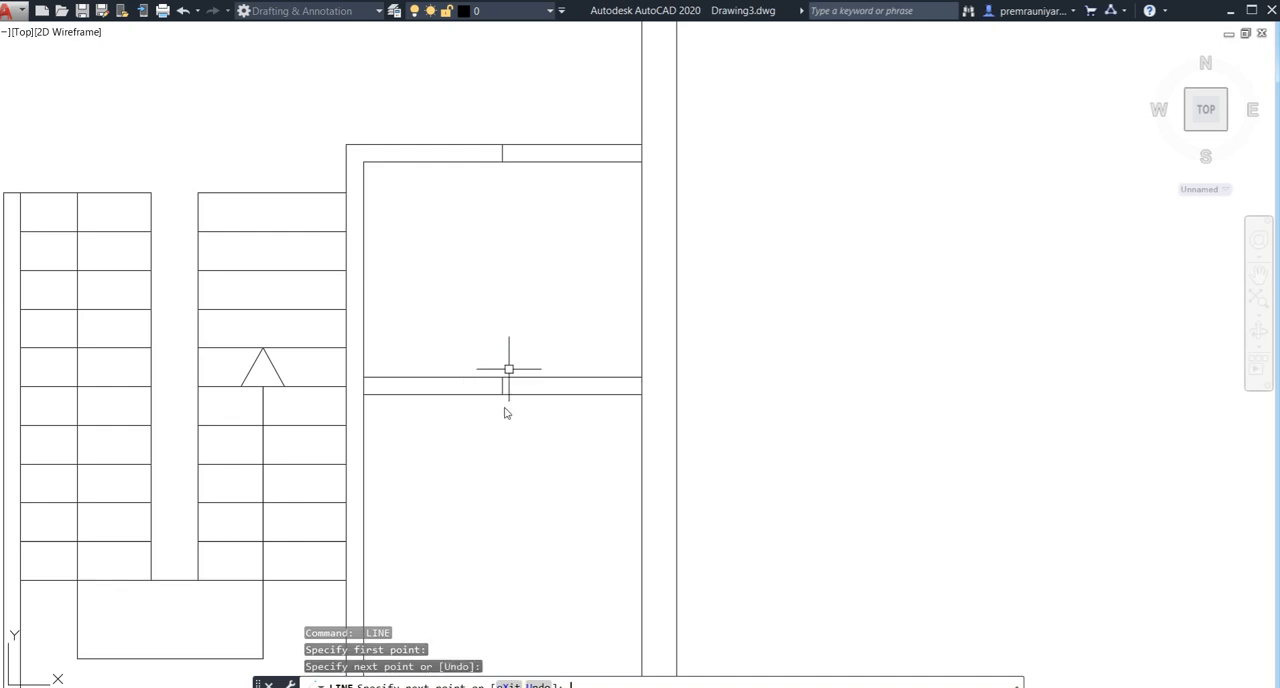
key("Return")
- Draw a short vertical line across the top wall of the large room below the stairs, from its inner left corner to the outer edge
scroll(508, 365, "down", 2)
middle_click_drag(508, 365, 508, 417)
scroll(445, 327, "up", 3)
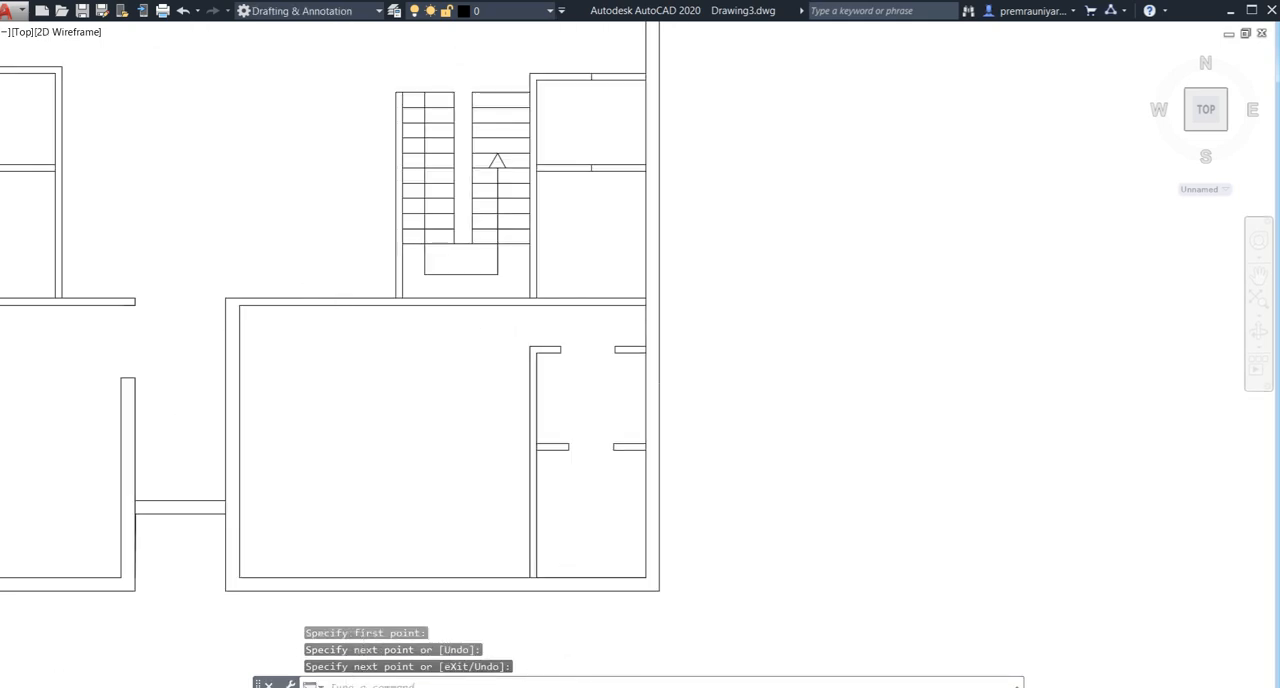
scroll(280, 308, "up", 2)
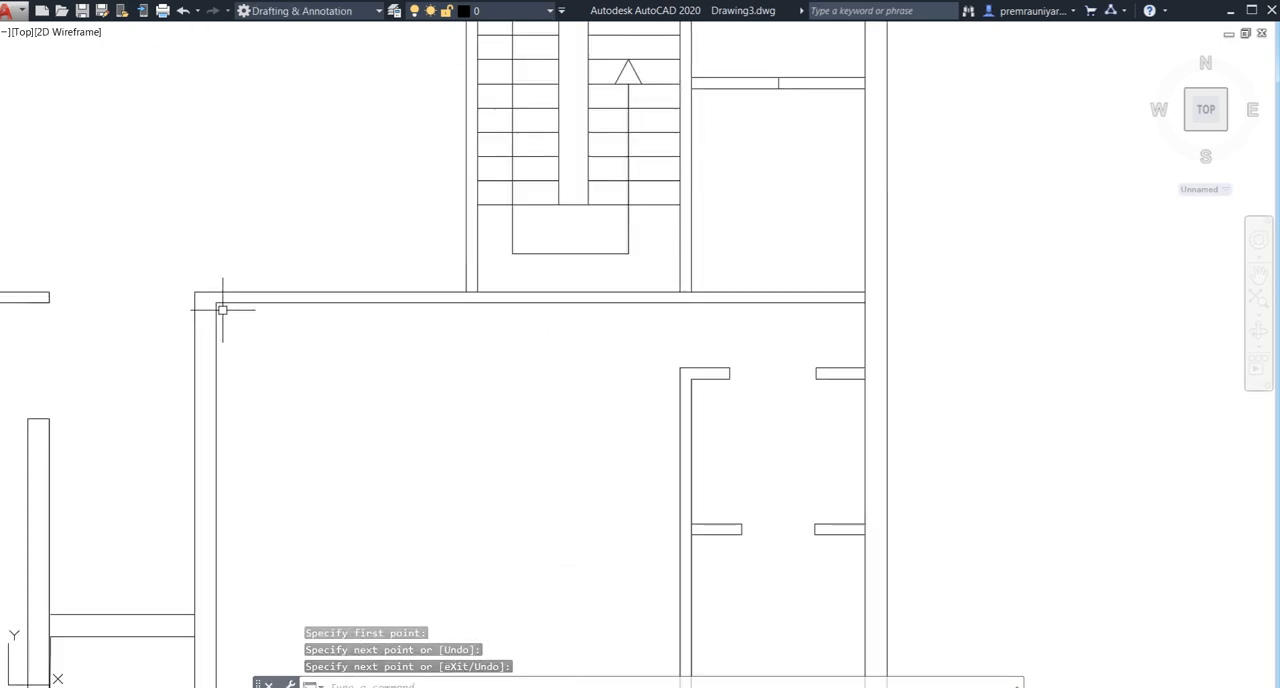
type("l")
key("Return")
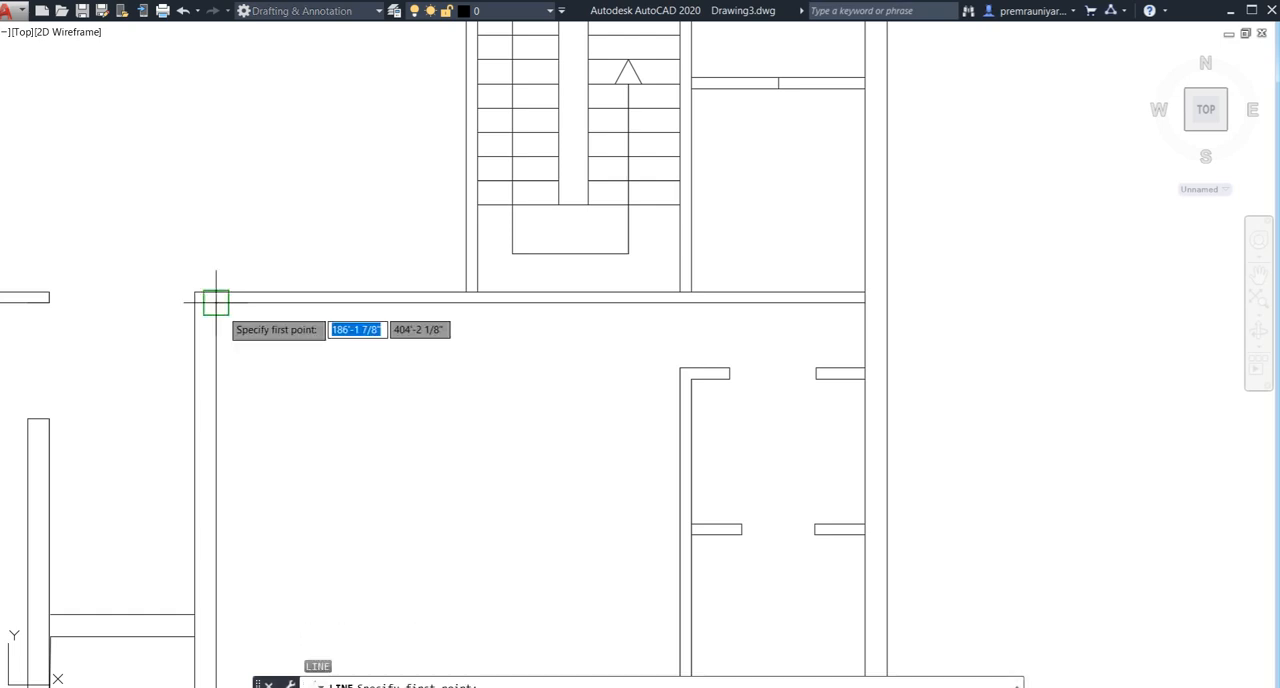
left_click(215, 301)
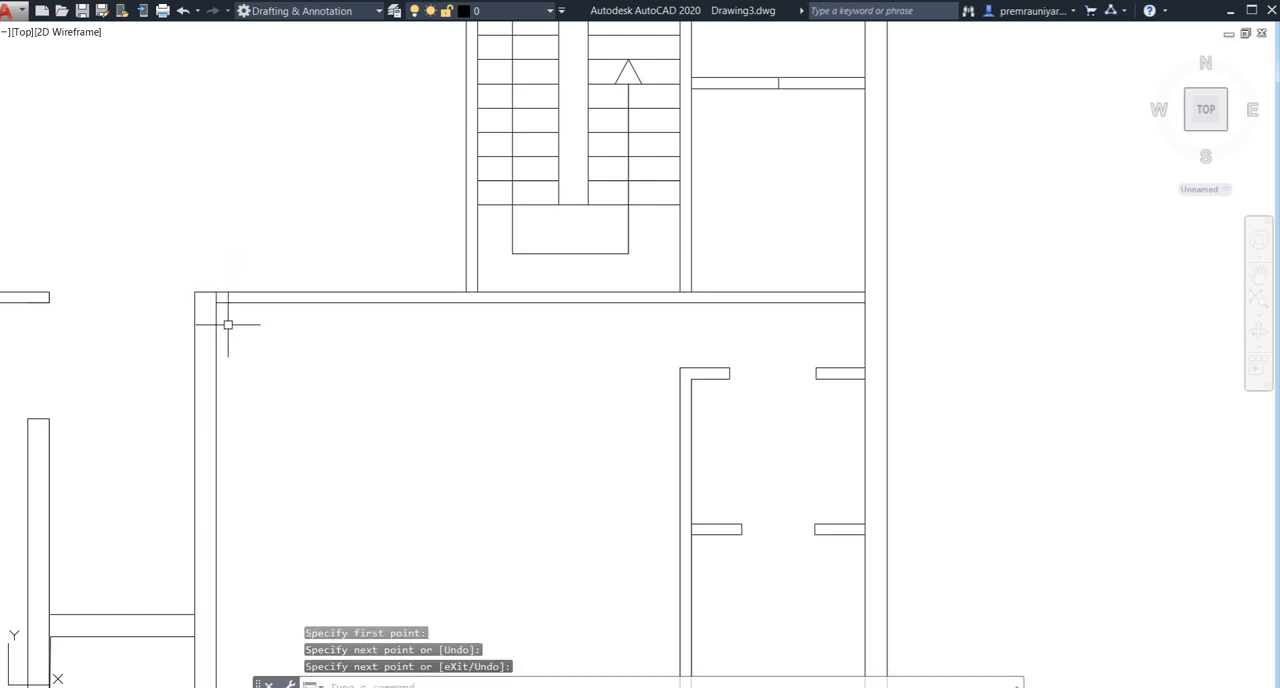
key("Escape")
- Offset the short line at the large room's upper left corner 3' to the right along the top wall
type("o")
key("Return")
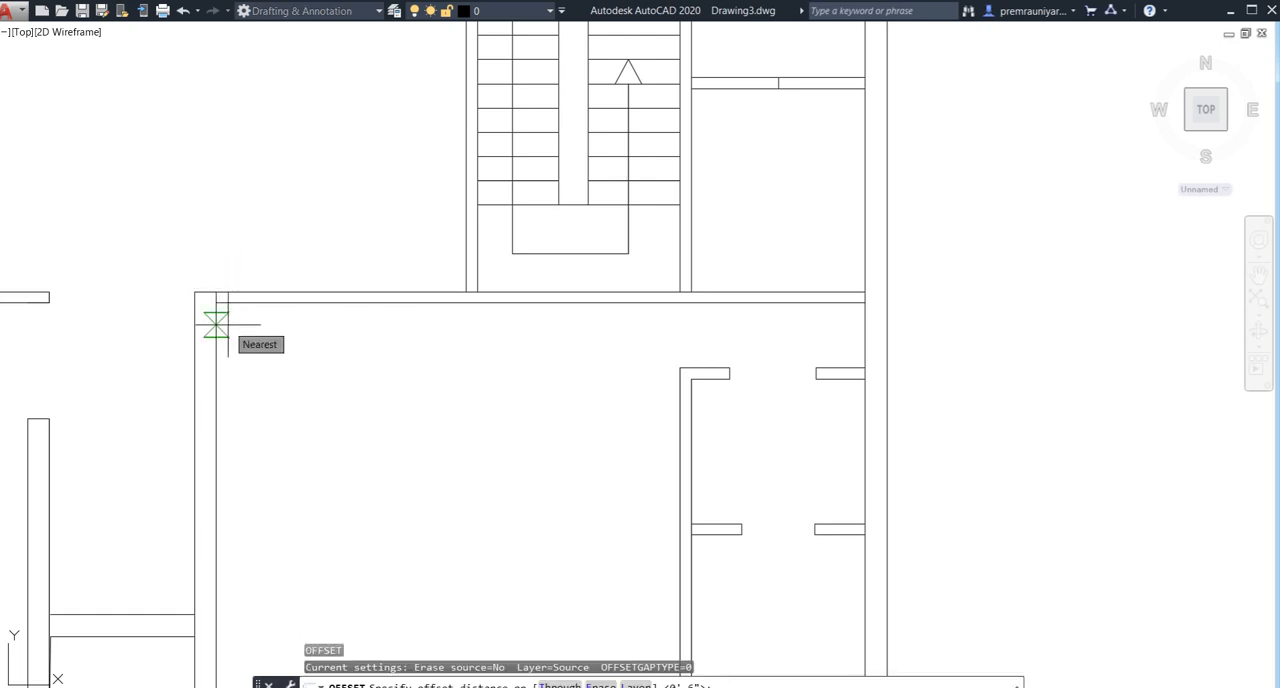
type("3'")
key("Return")
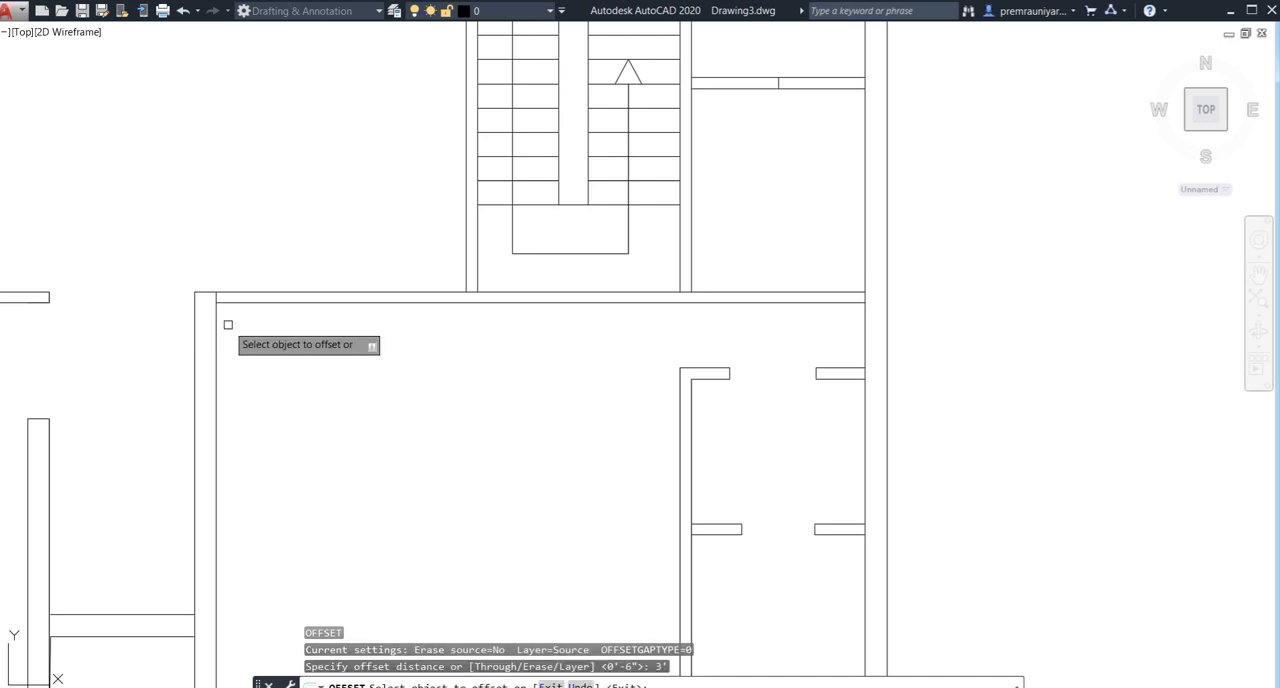
scroll(228, 324, "up", 4)
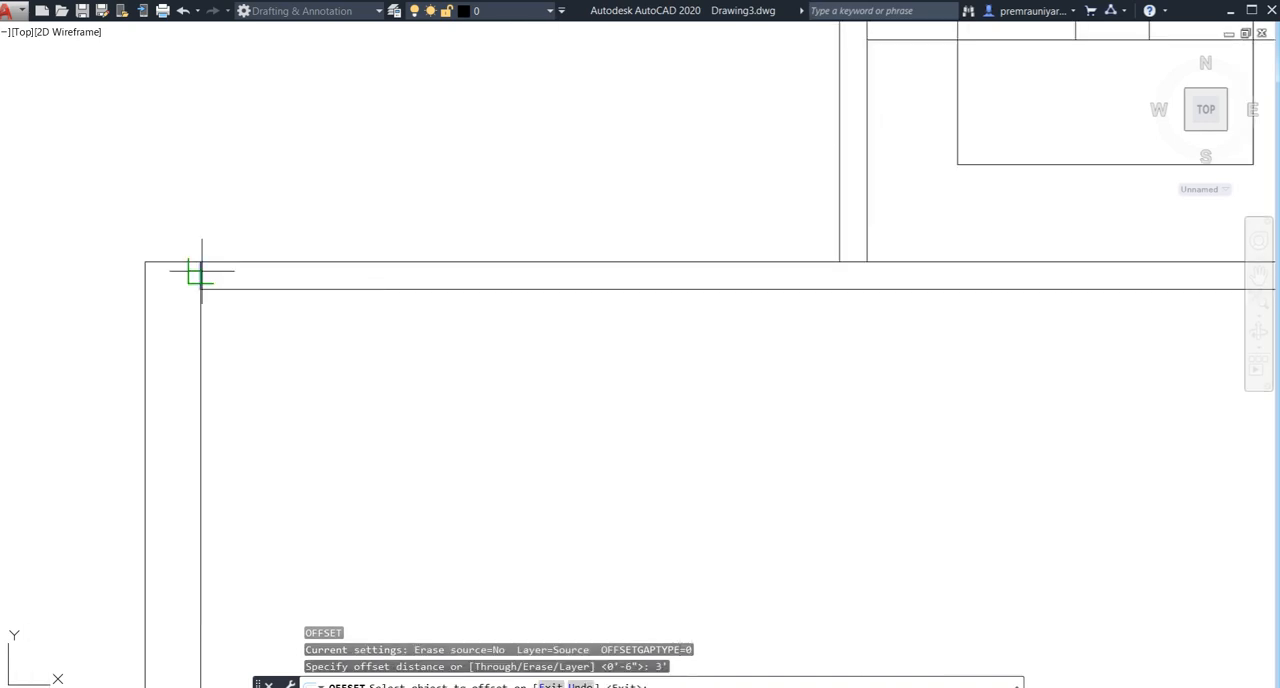
left_click(197, 275)
key("Escape")
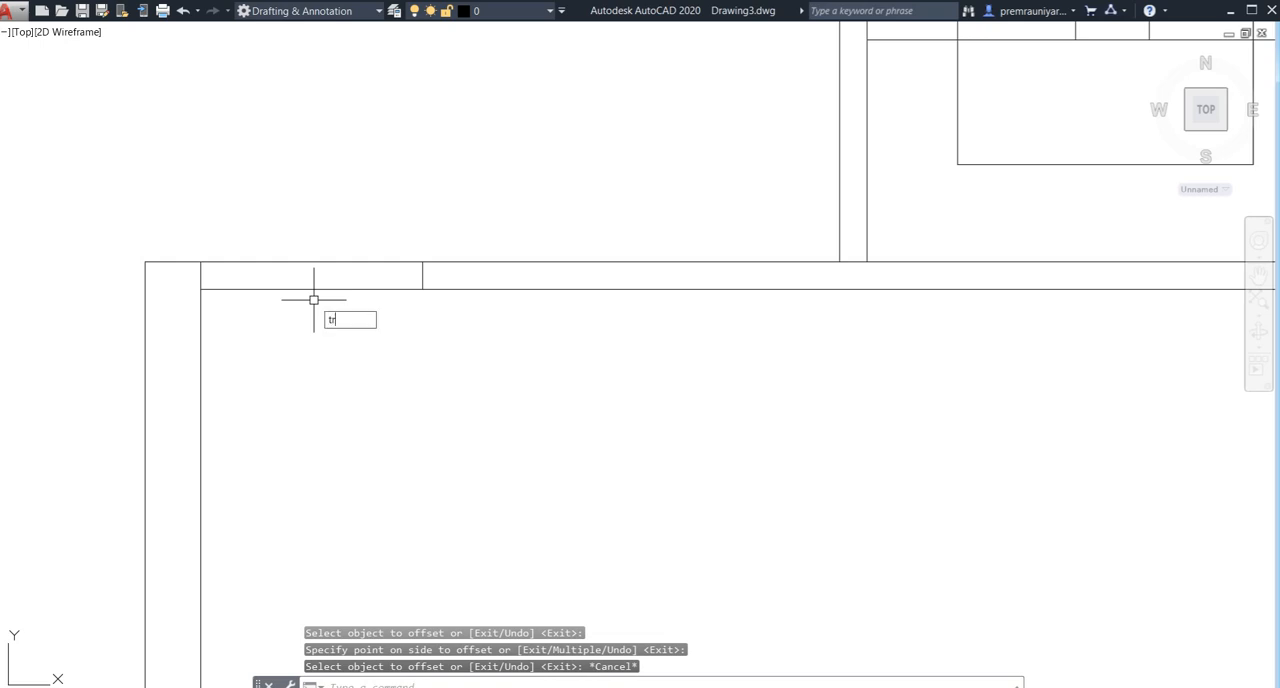
- Trim both wall lines between the two short lines to open a doorway in the large room's top wall
type("tr")
key("Return")
key("Return")
left_click_drag(349, 214, 309, 394)
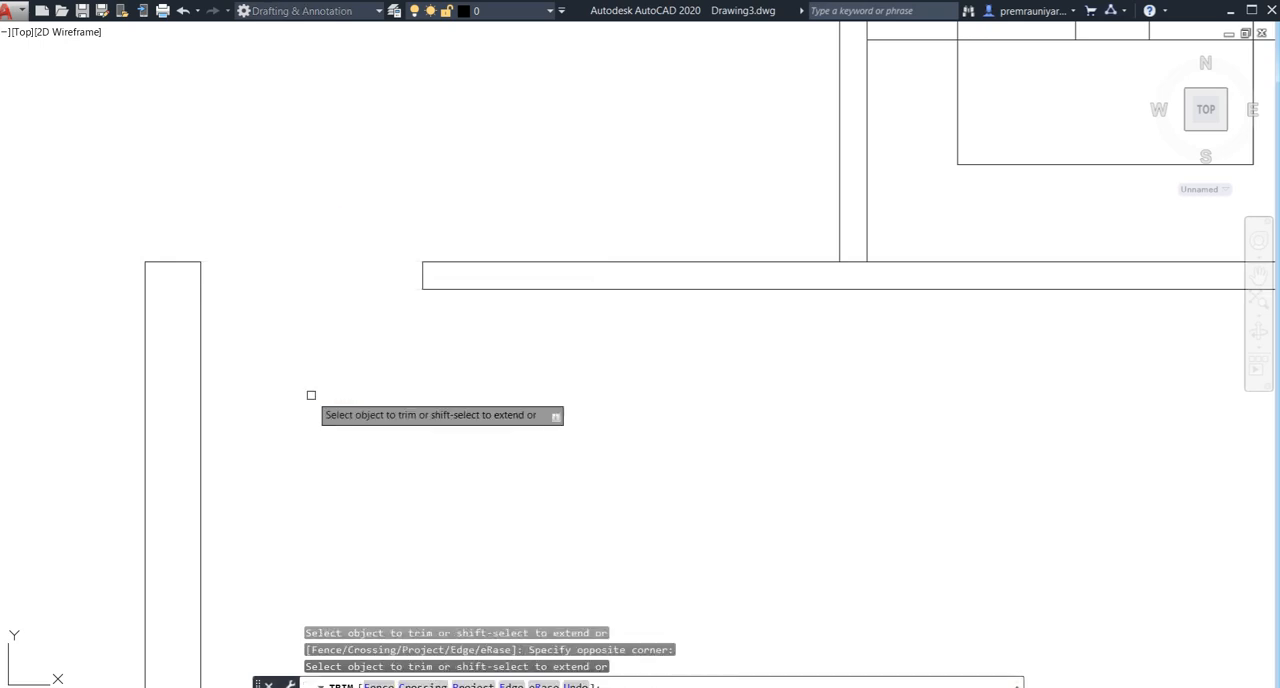
key("Escape")
- Draw a short vertical line across the thickness of the top wall of the small rooms on the plan's left side, at its midpoint
scroll(434, 400, "down", 5)
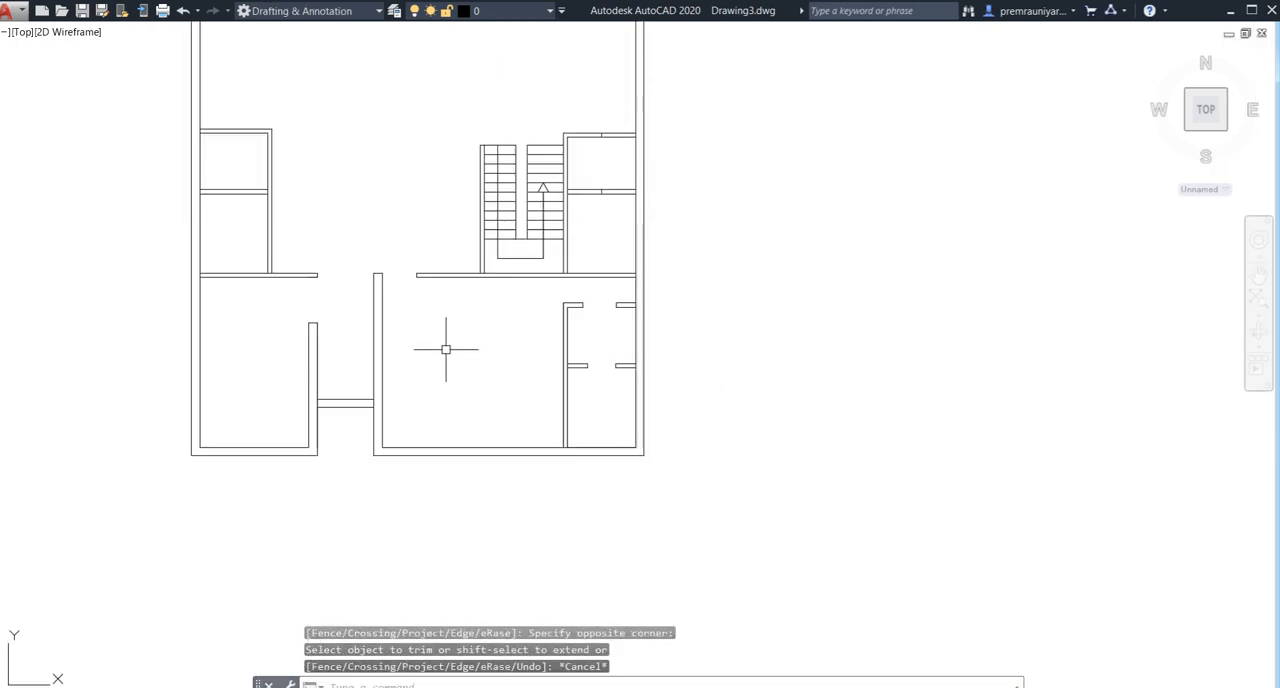
middle_click_drag(464, 359, 450, 411)
scroll(527, 359, "up", 2)
scroll(517, 353, "down", 2)
scroll(441, 357, "down", 2)
middle_click_drag(314, 286, 415, 309)
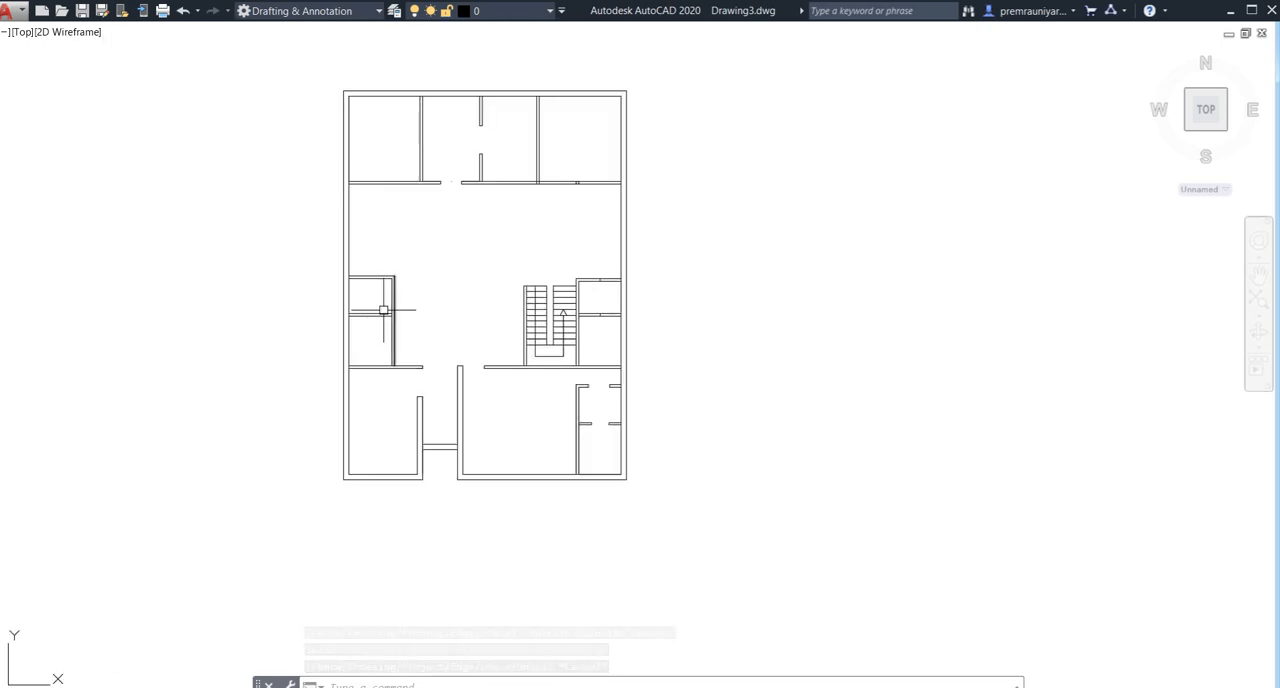
scroll(383, 310, "up", 6)
key("Return")
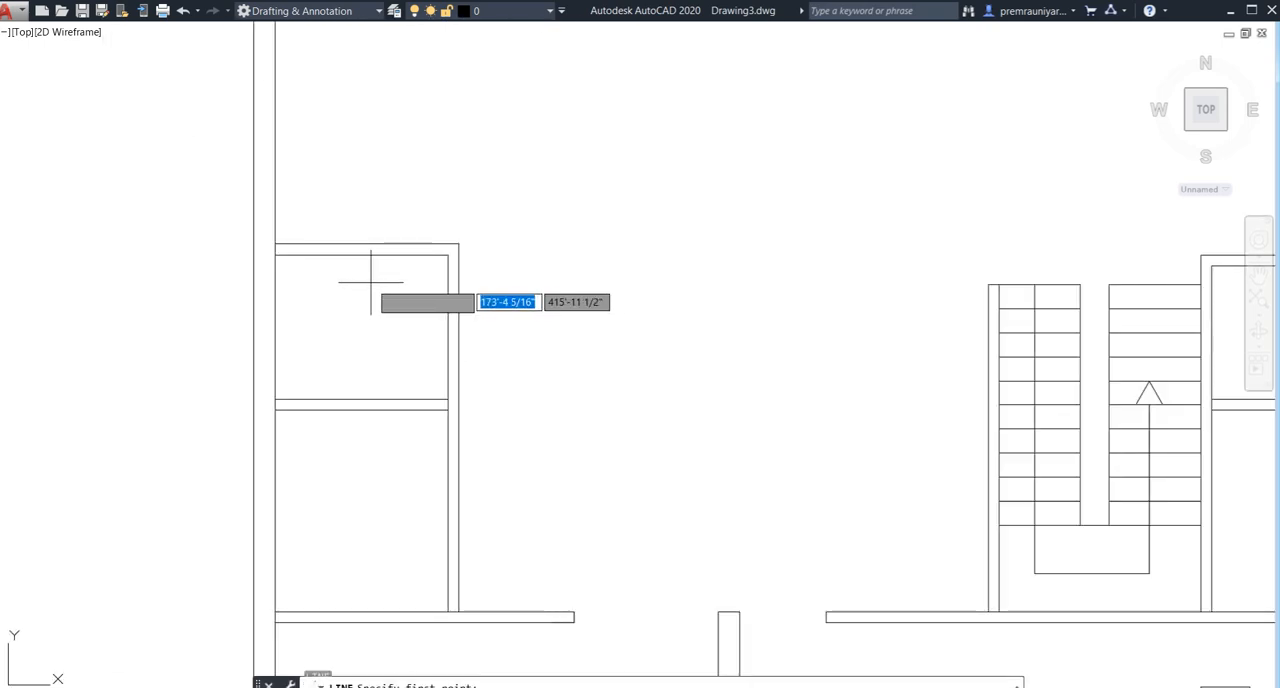
left_click(364, 244)
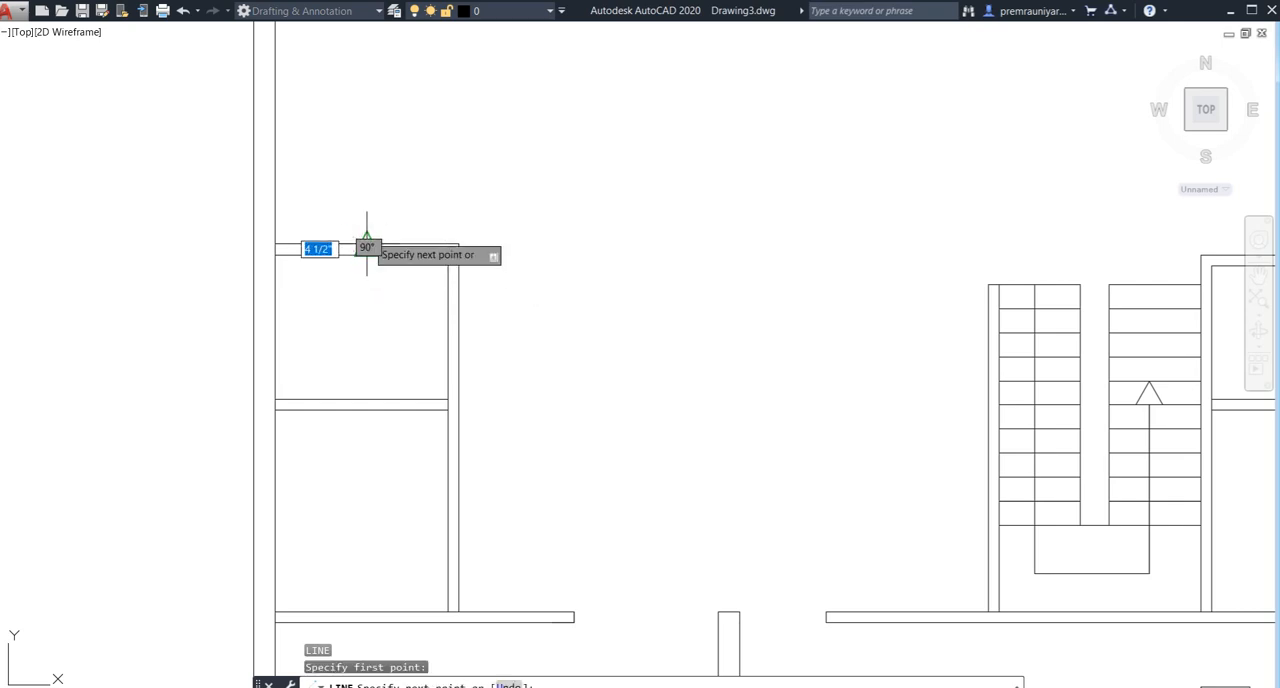
key("ctrl+z")
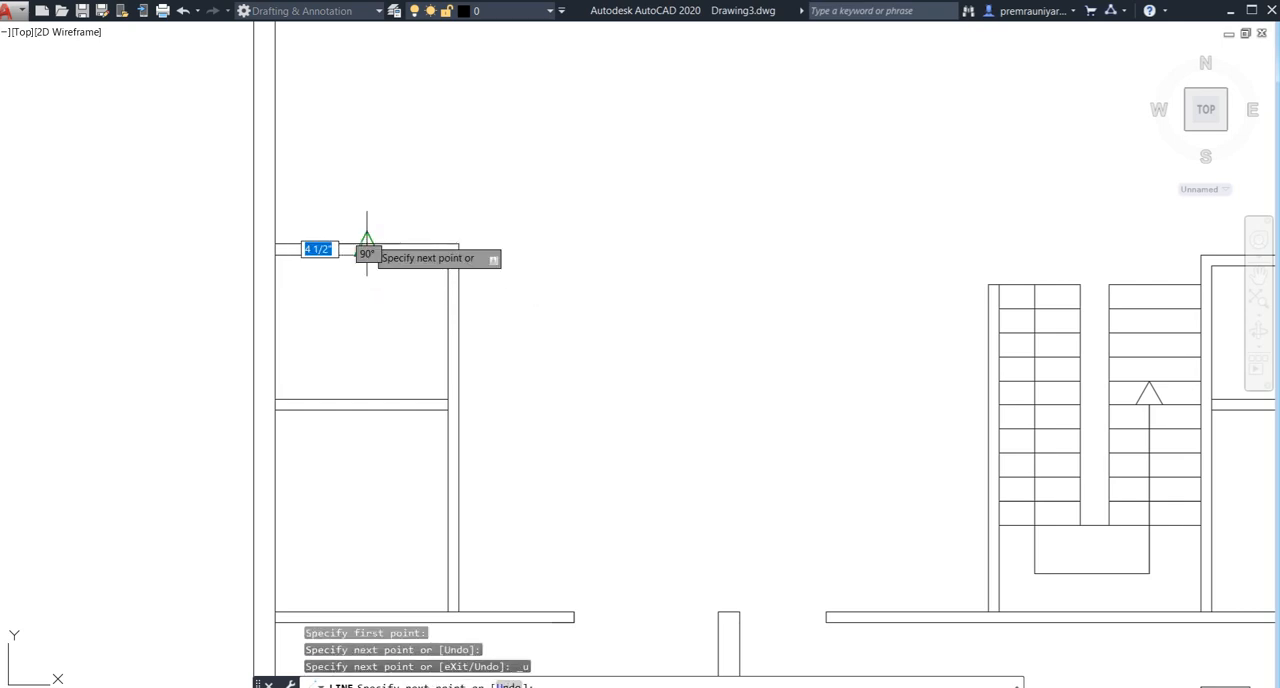
left_click(366, 244)
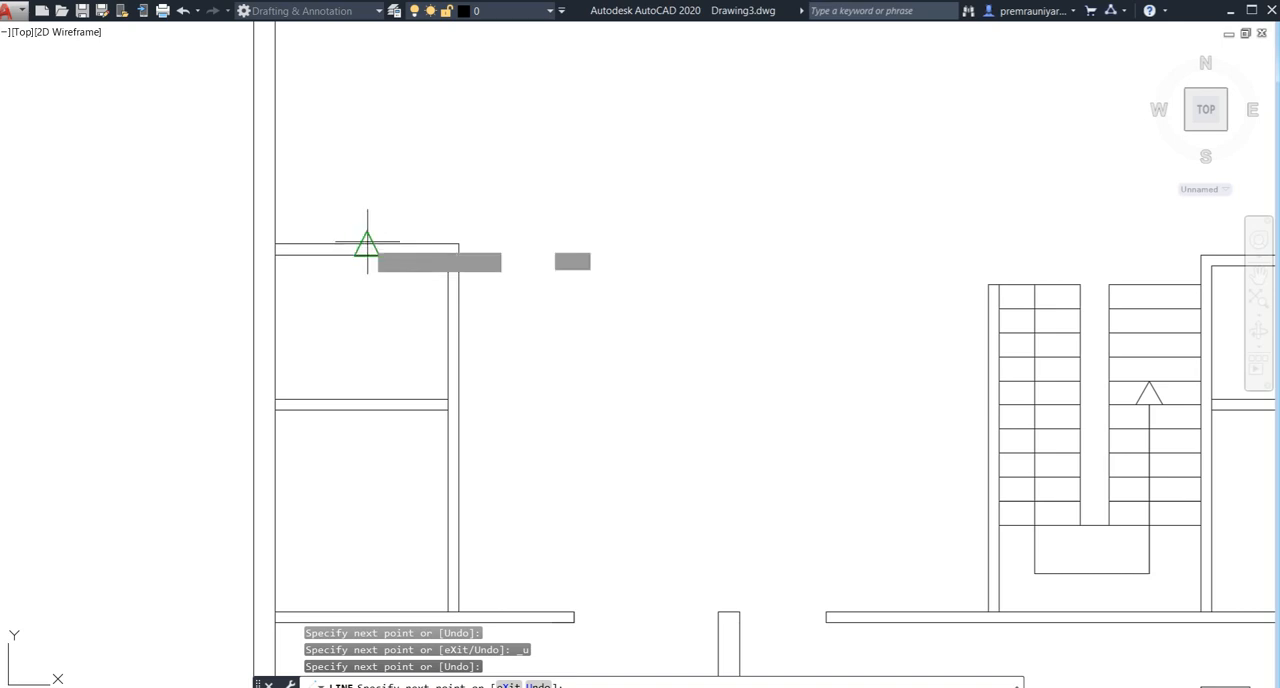
key("ctrl+z")
scroll(366, 248, "up", 4)
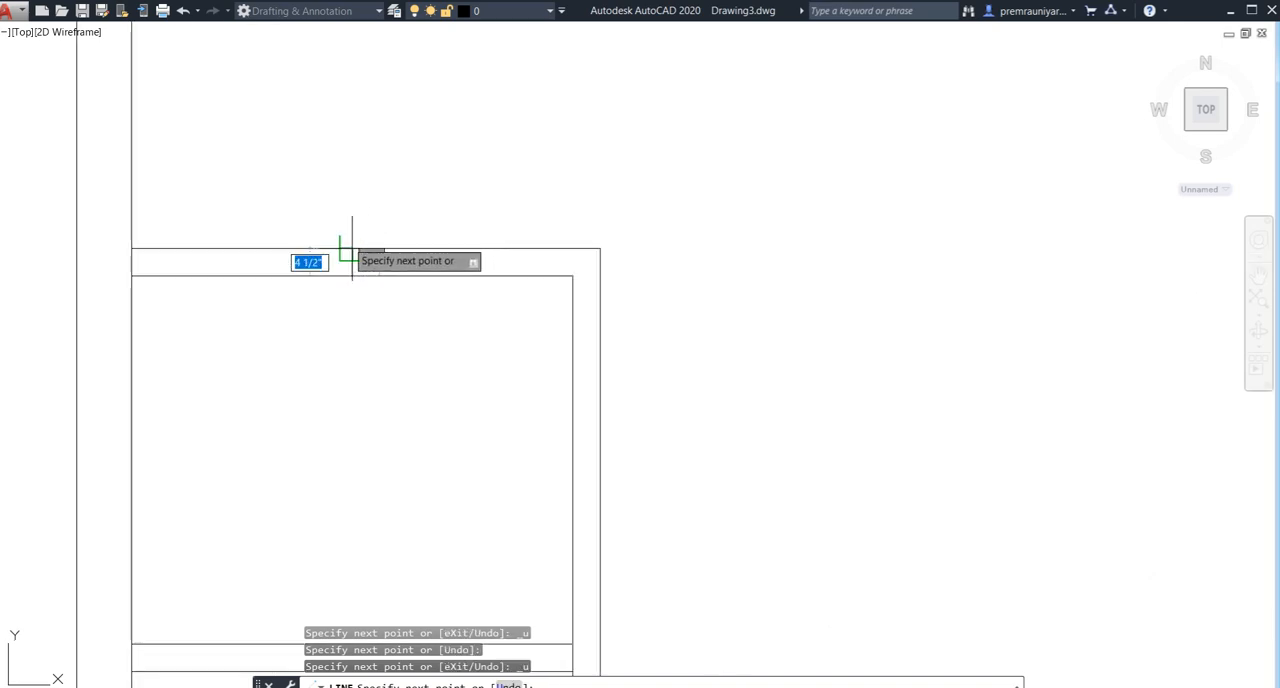
key("Return")
- Draw a short vertical line at the midpoint of the wall dividing the two left-hand small rooms, across its thickness
scroll(366, 320, "down", 4)
middle_click_drag(367, 327, 381, 198)
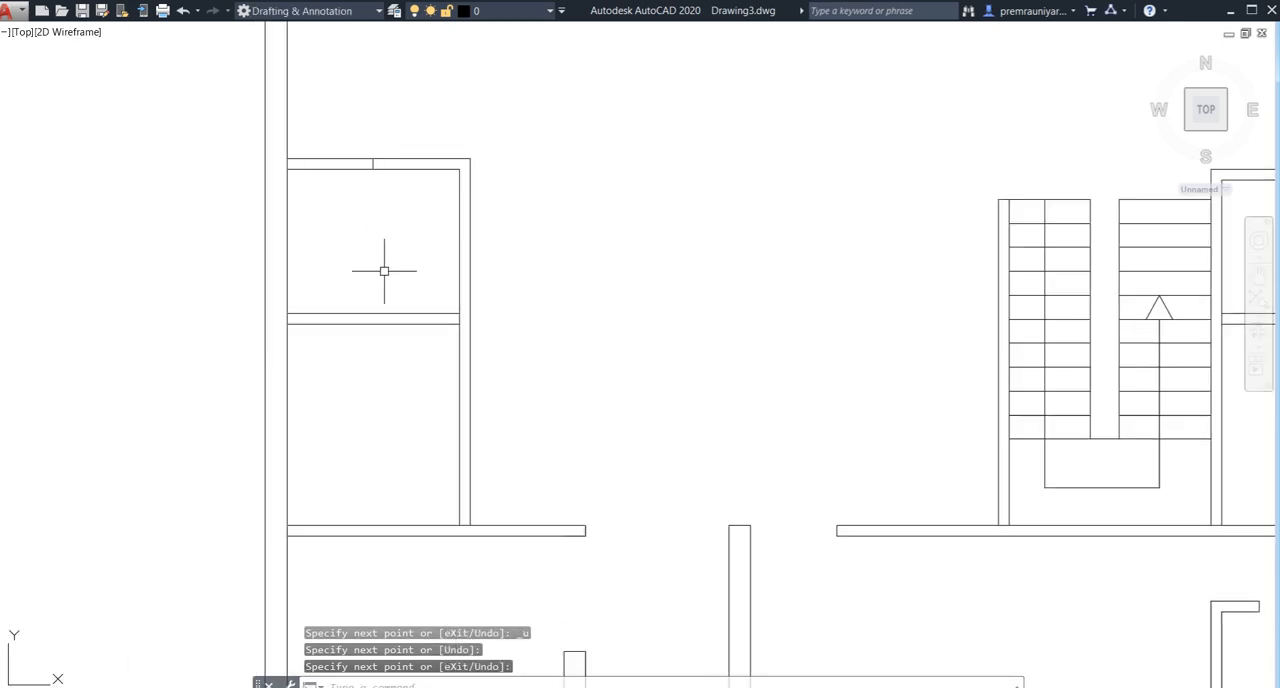
type("l")
key("Return")
left_click(373, 324)
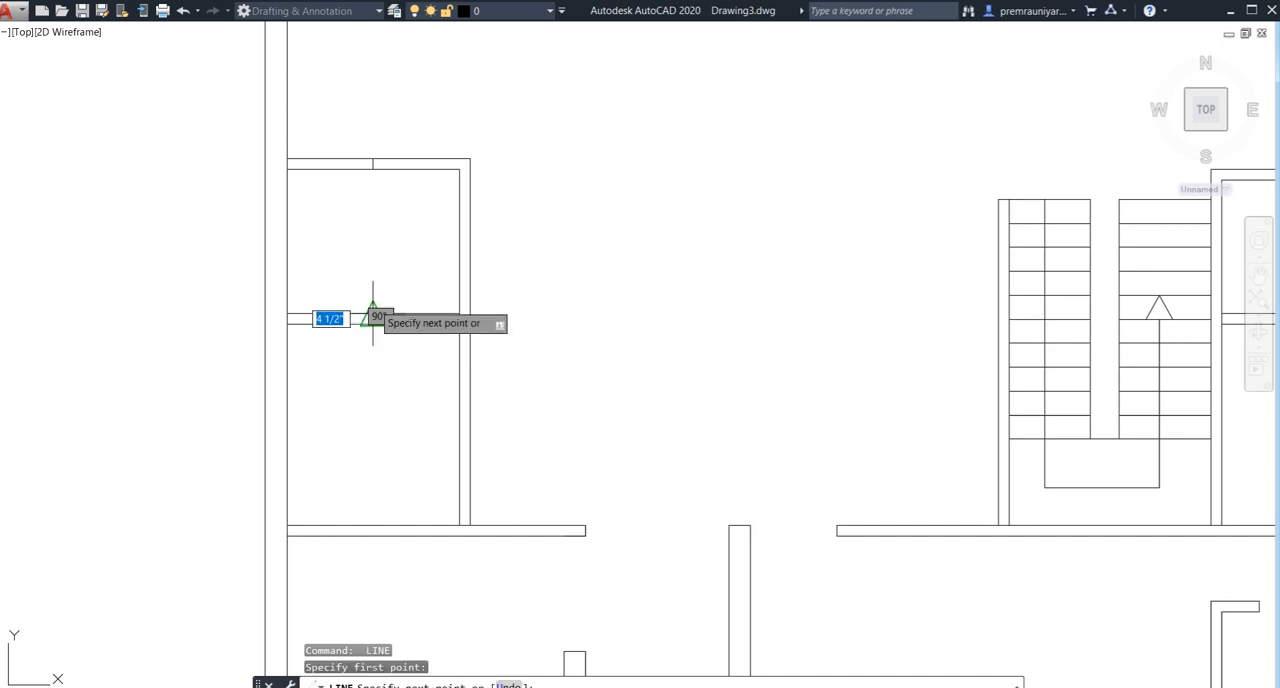
left_click(373, 308)
key("Return")
- Draw a short line across the upper rooms' bottom wall, continuing the left face of the first partition down to the wall's lower edge
scroll(388, 346, "down", 4)
middle_click_drag(478, 341, 443, 437)
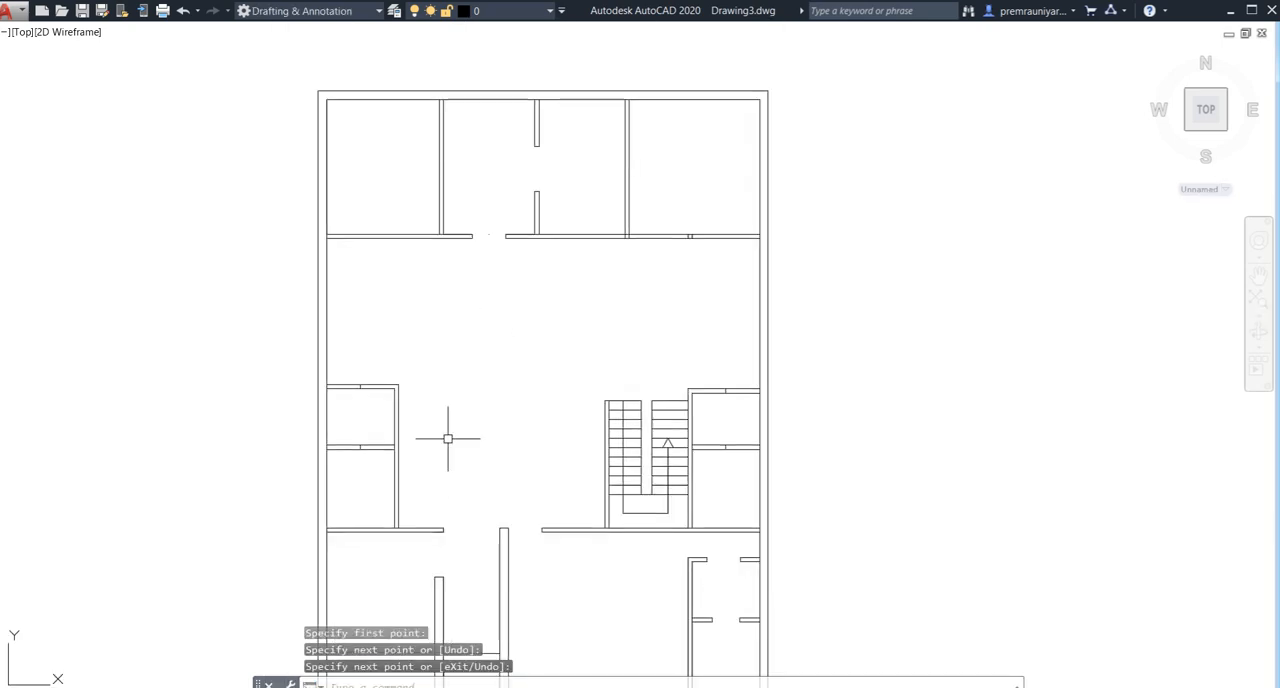
middle_click_drag(443, 323, 334, 283)
scroll(340, 240, "up", 2)
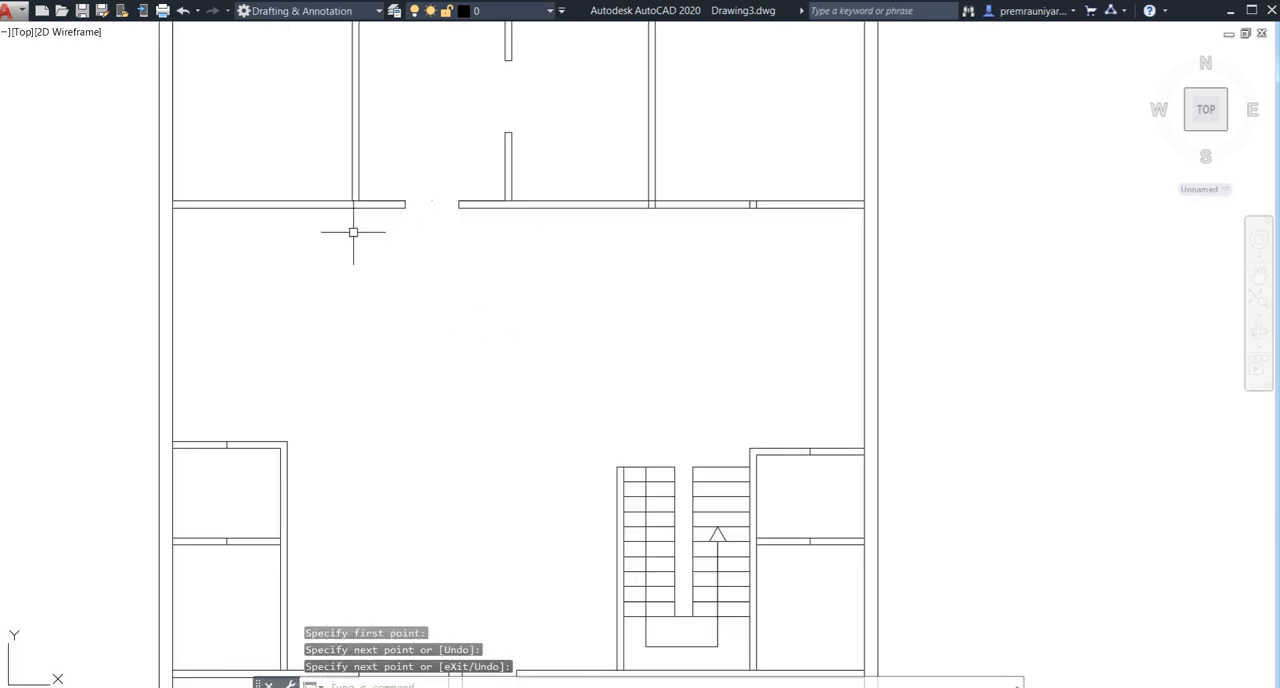
scroll(356, 197, "up", 4)
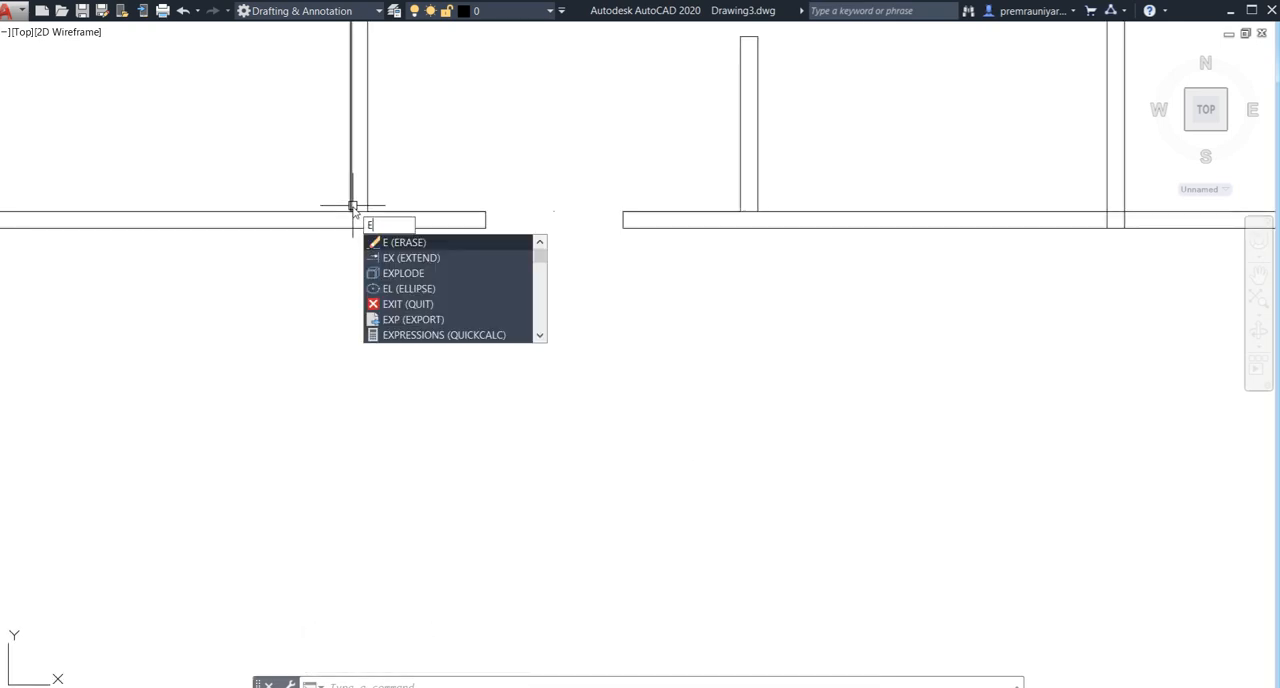
key("Escape")
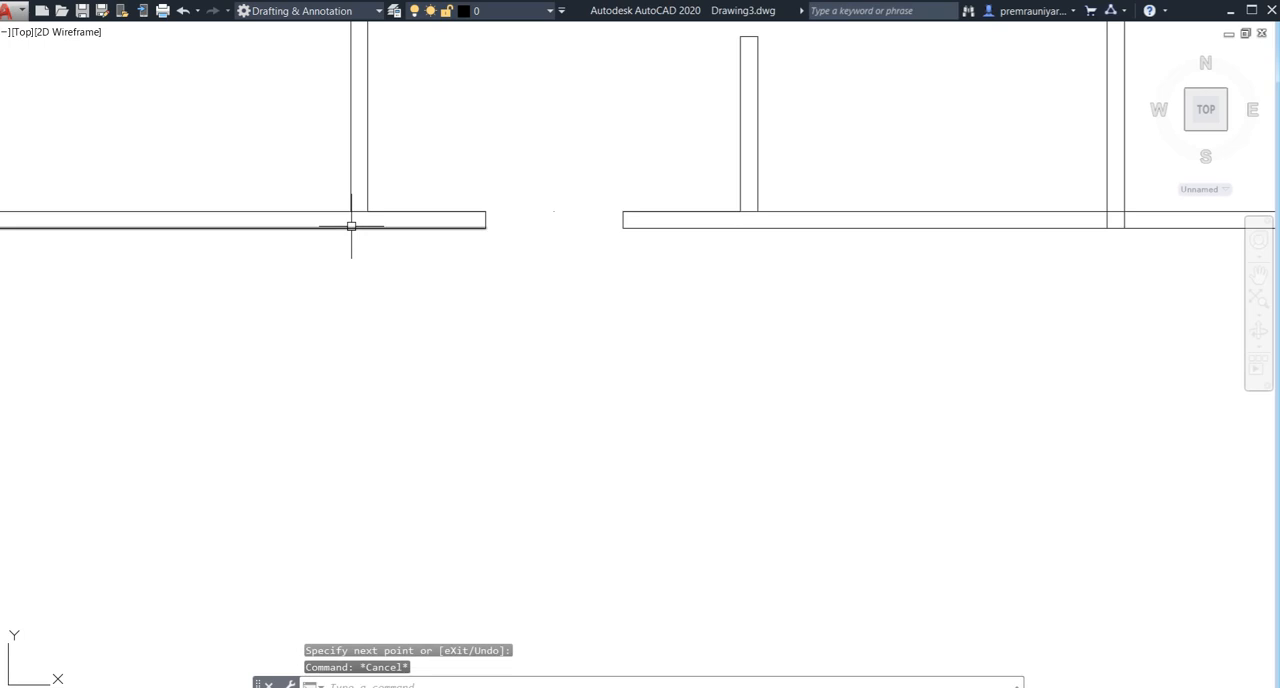
type("l")
key("Return")
left_click(351, 211)
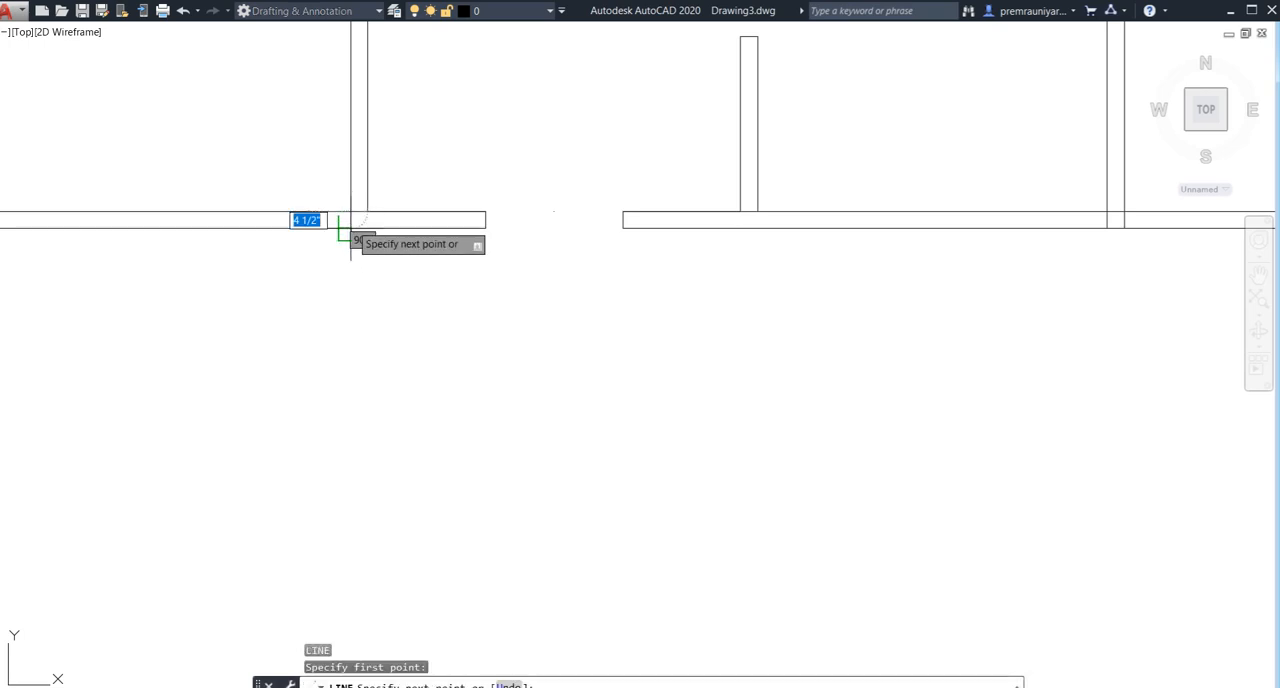
key("Escape")
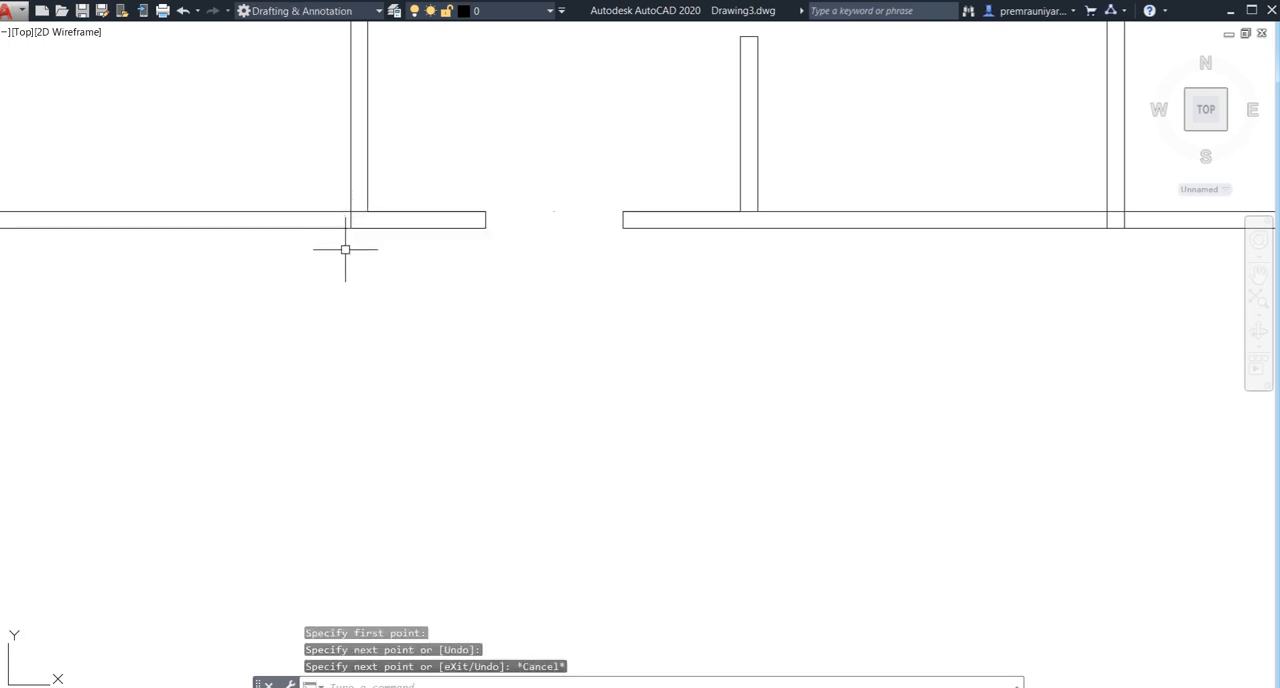
- Offset the short line below the first partition 3' to the left along the upper rooms' bottom wall
type("o")
key("Return")
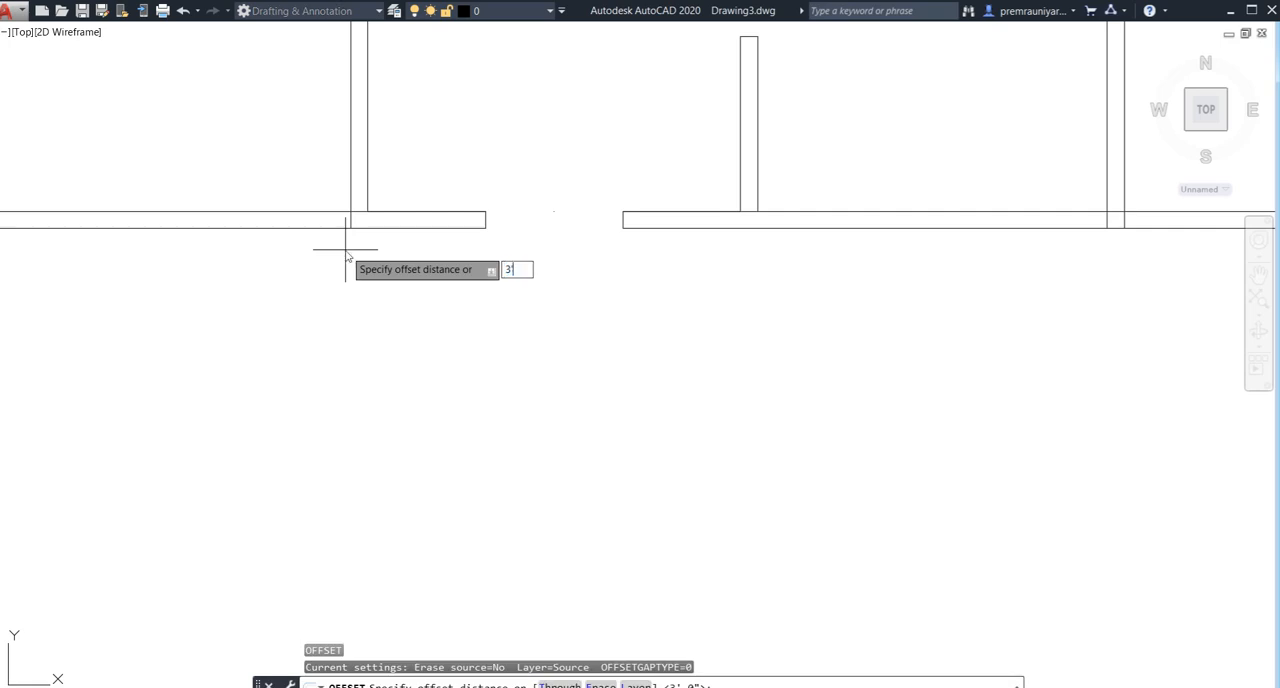
key("Return")
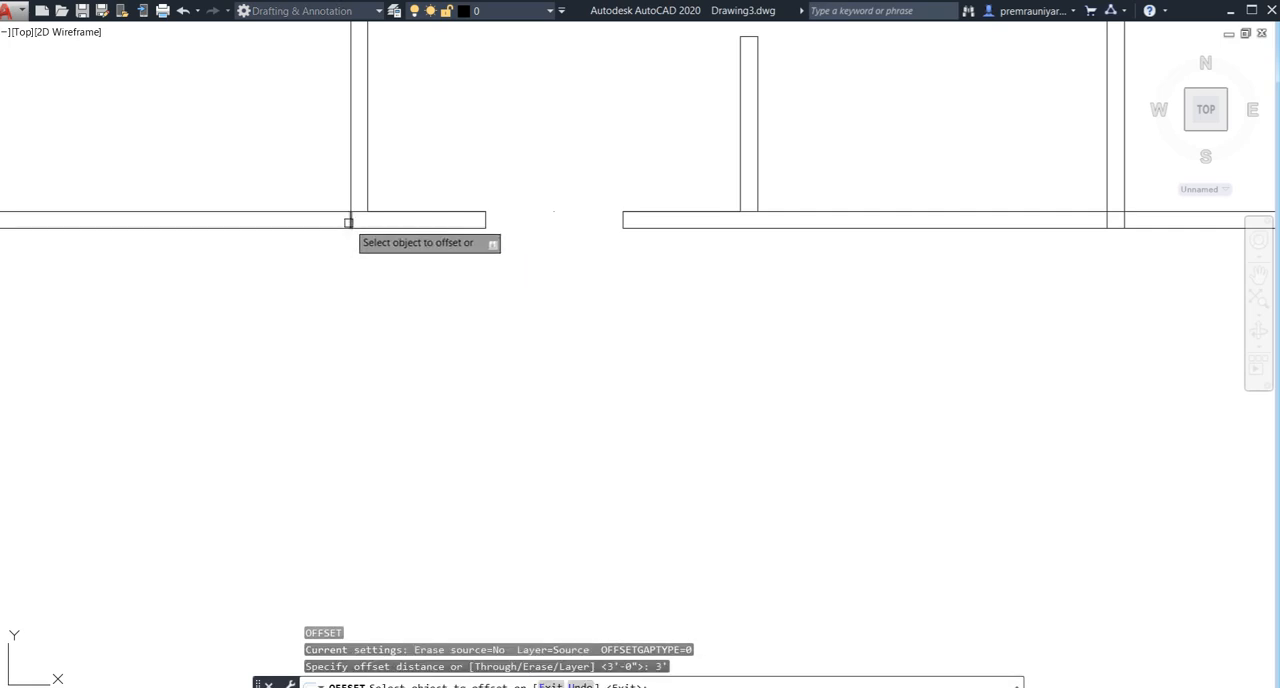
left_click(349, 220)
left_click(235, 255)
key("Escape")
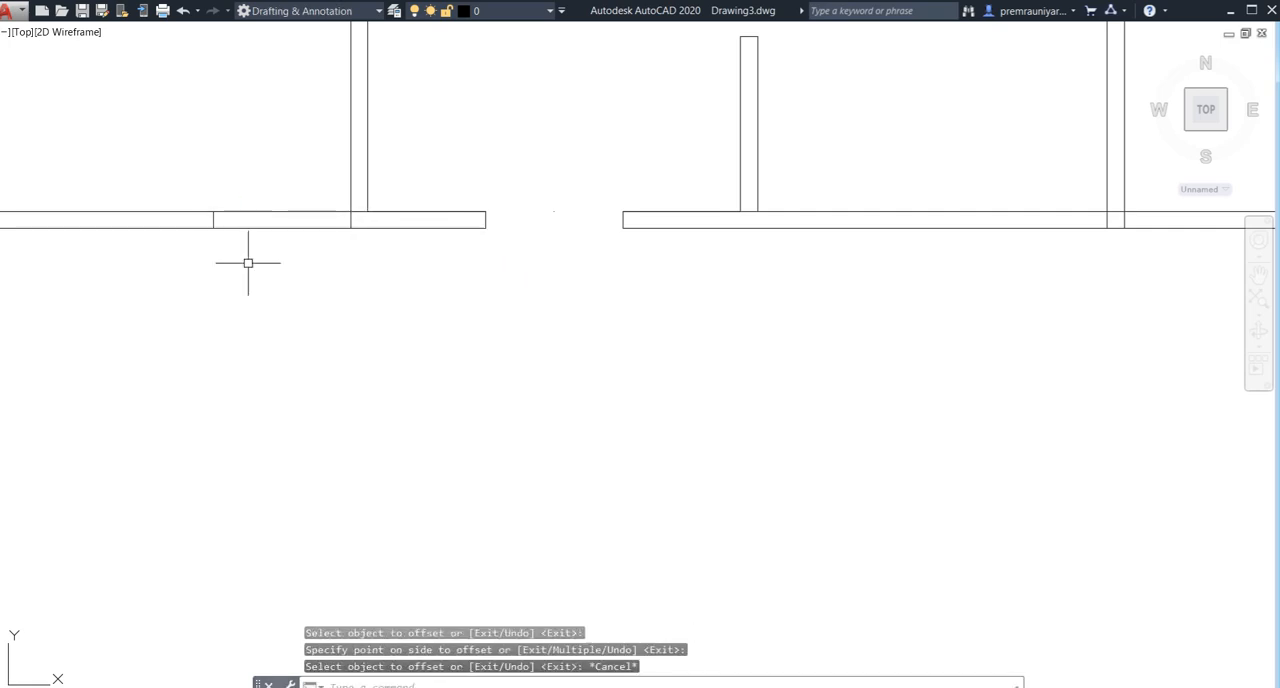
- Trim both wall lines between the two short lines to open a doorway in the upper left room's bottom wall
type("tr")
key("Return")
left_click(297, 180)
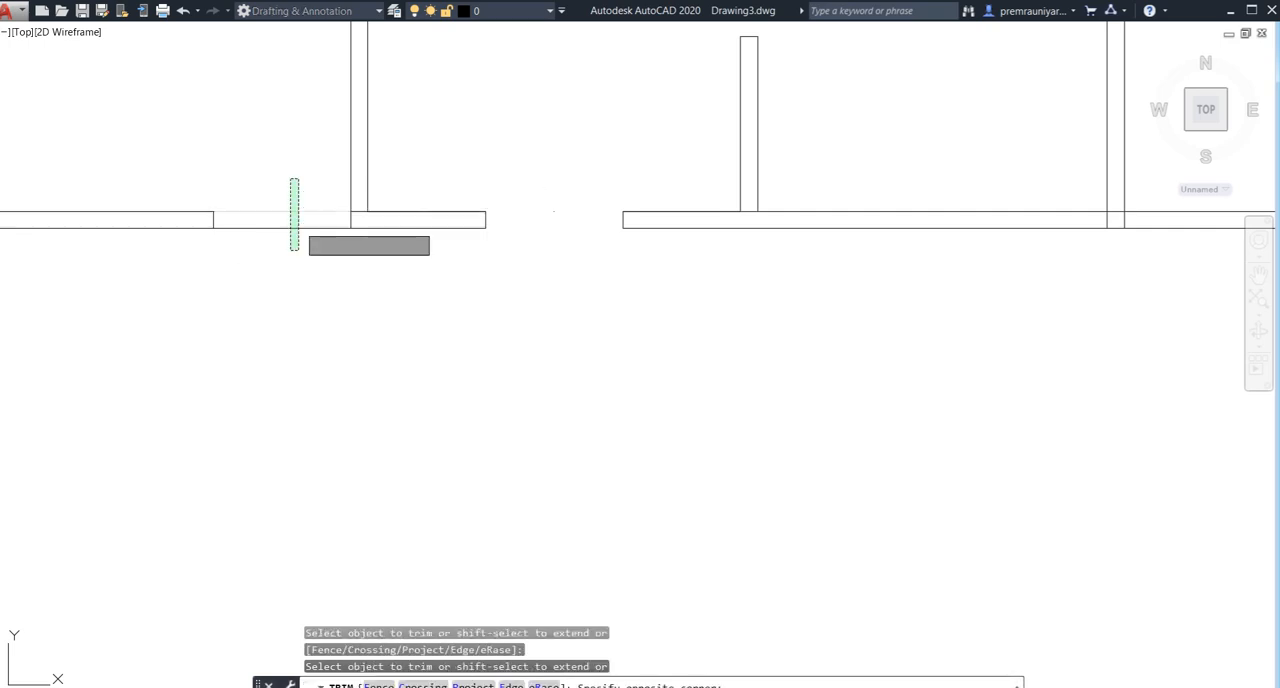
left_click(289, 251)
key("Escape")
- Trim the wall line between the first partition's two faces where it joins the upper rooms' bottom wall
scroll(337, 308, "down", 4)
scroll(323, 300, "up", 7)
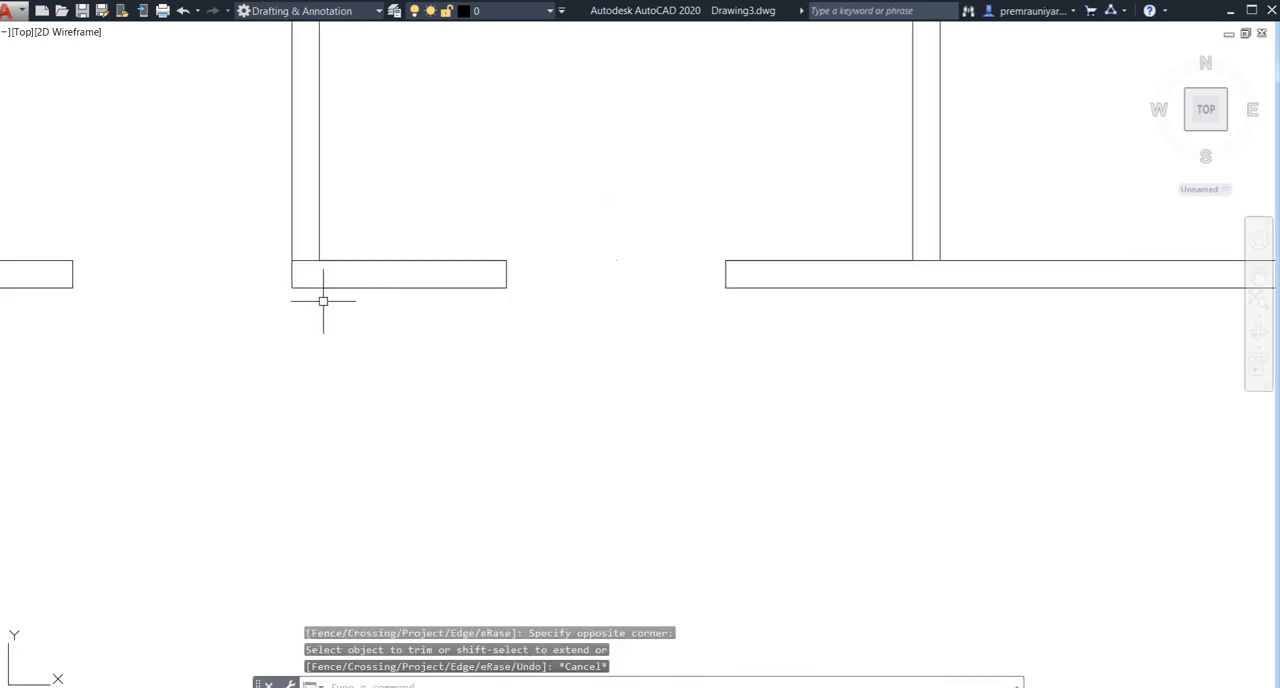
key("Return")
key("Return")
left_click(309, 261)
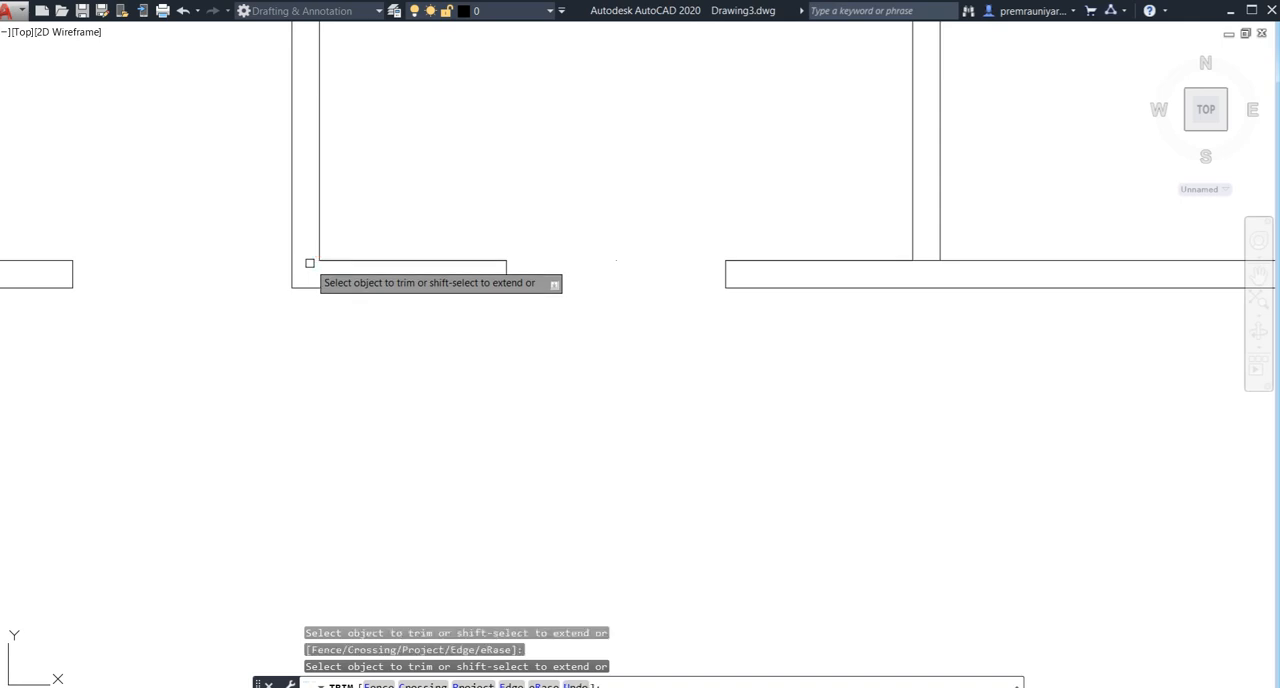
key("Escape")
scroll(494, 351, "down", 4)
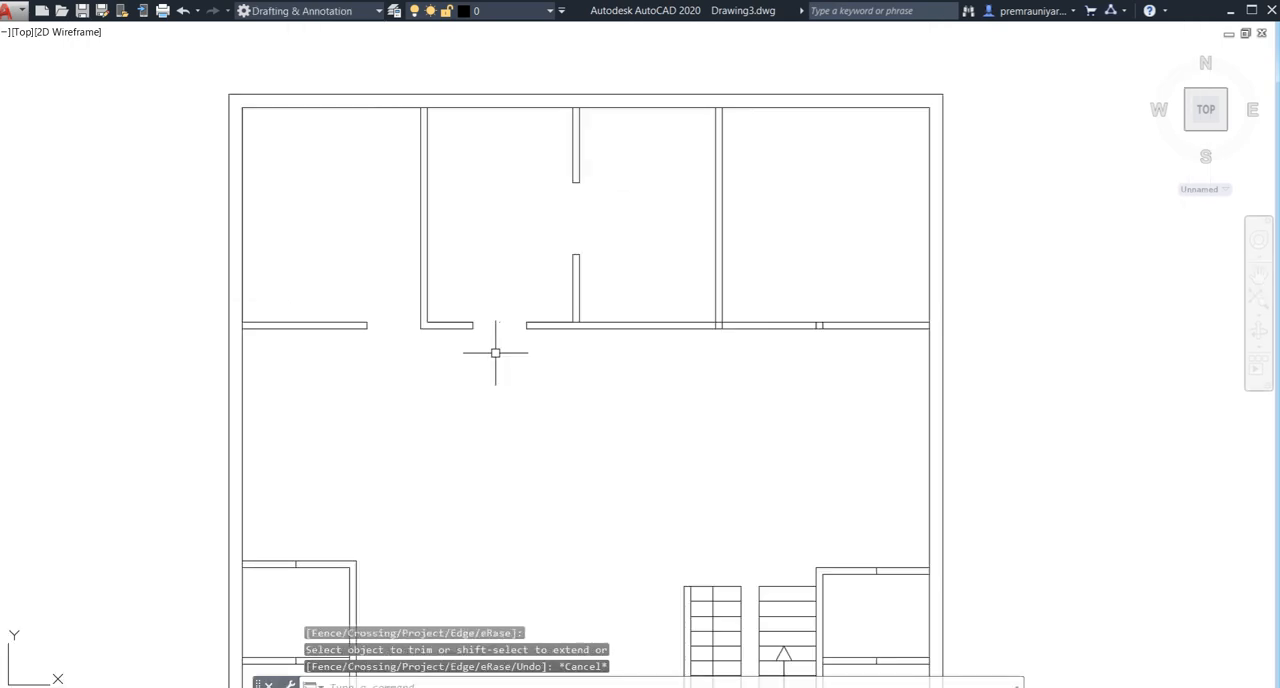
middle_click_drag(494, 351, 394, 299)
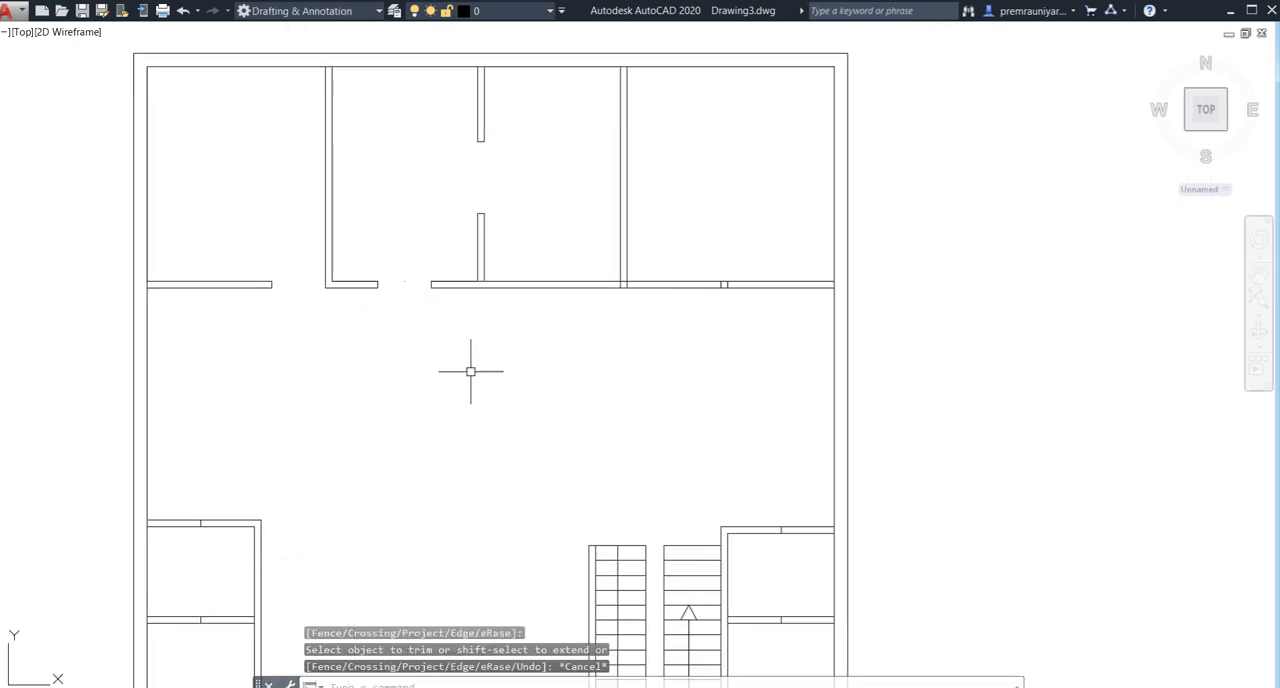
- Erase the short marker lines across the middle of the upper right room's bottom wall
middle_click_drag(371, 420, 371, 428)
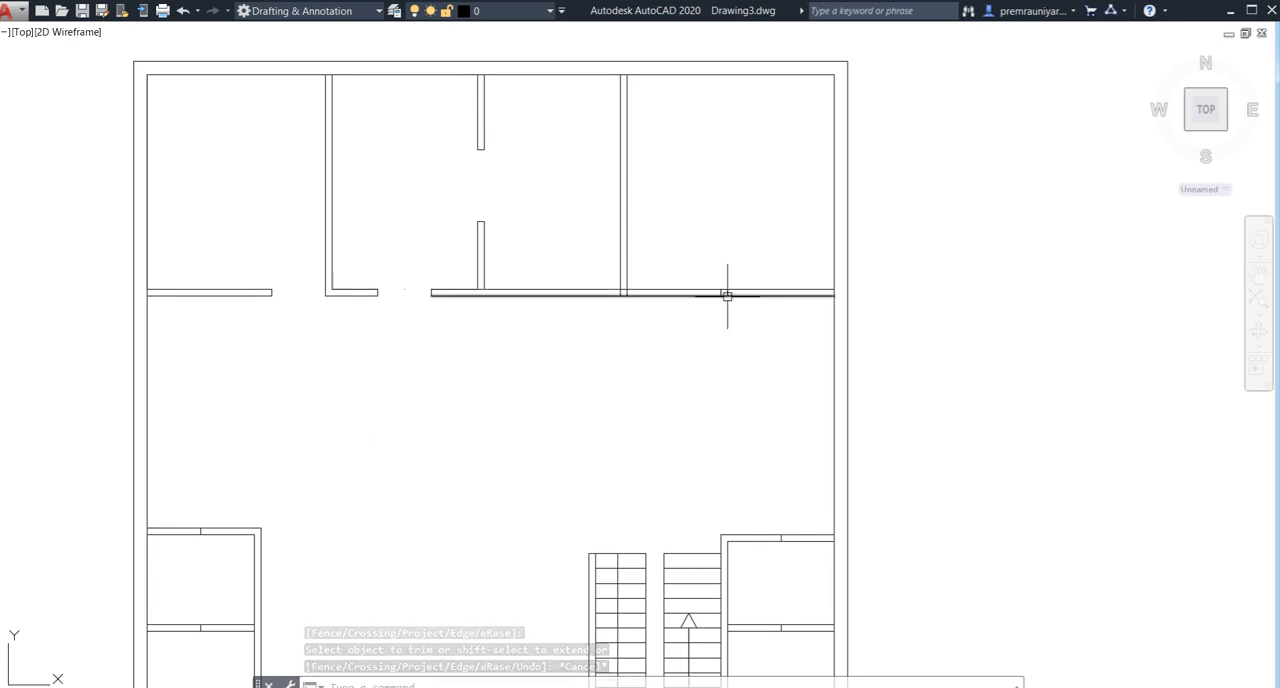
scroll(727, 296, "up", 7)
left_click(695, 274)
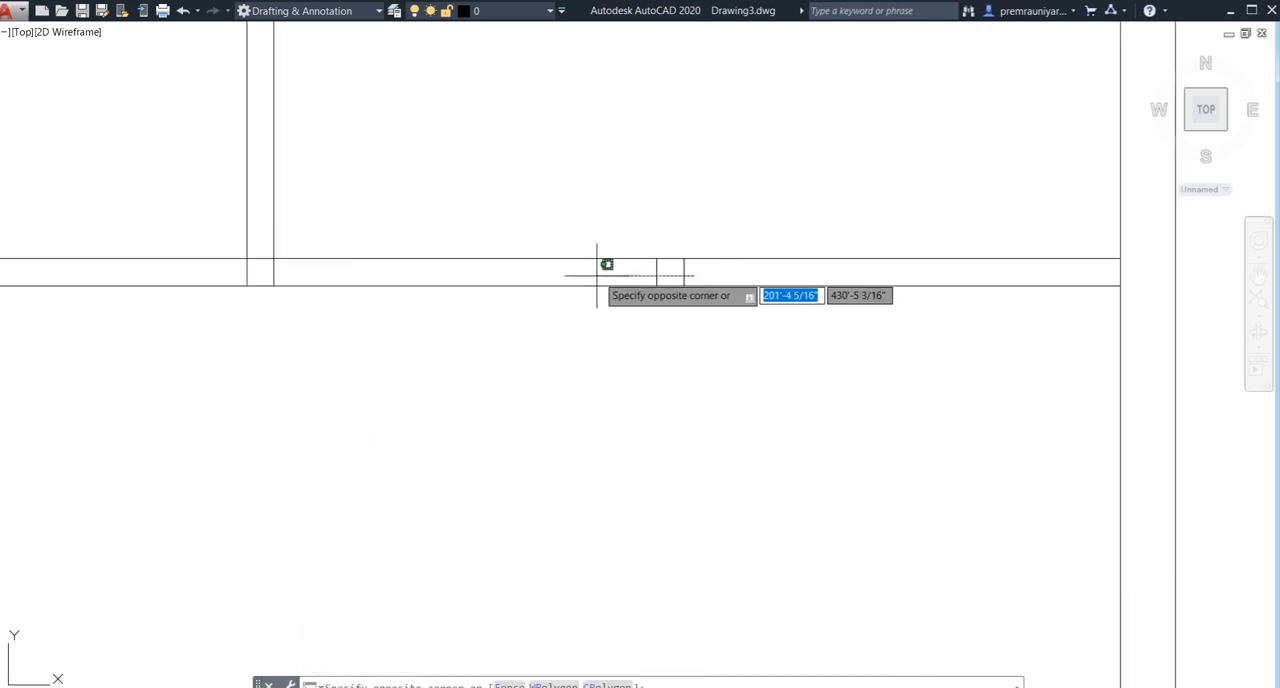
left_click(597, 275)
key("Delete")
scroll(390, 358, "down", 2)
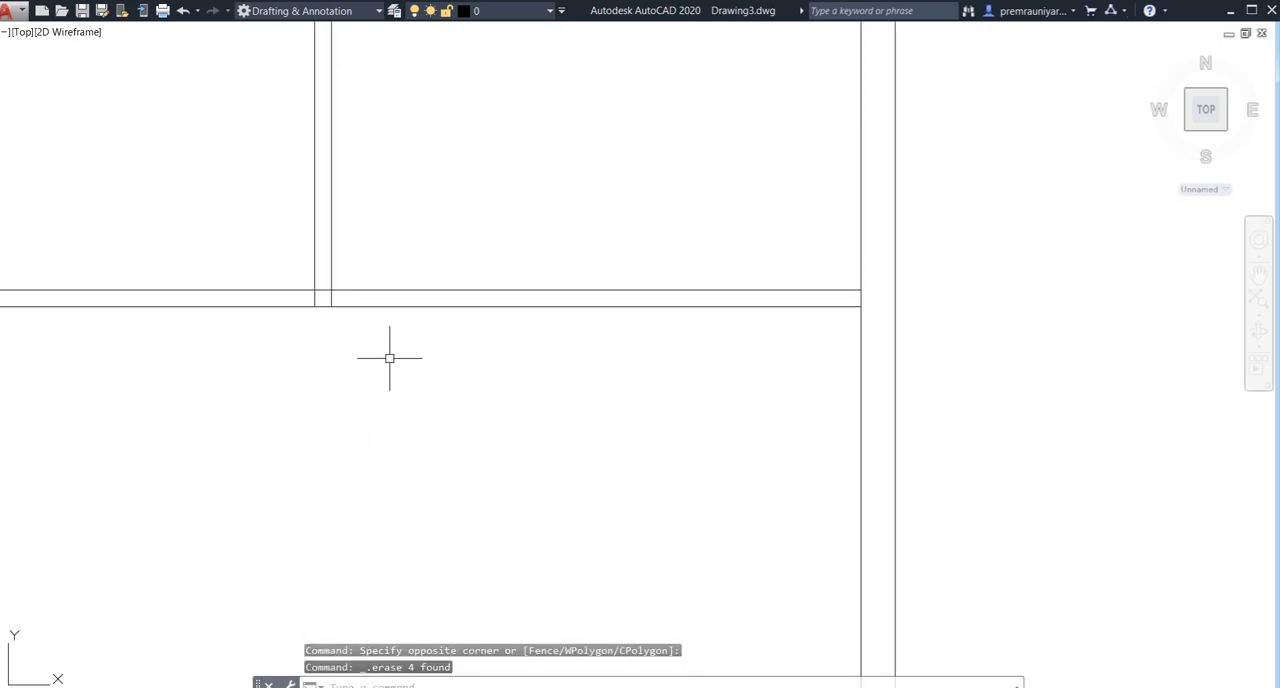
- Draw a short line across the upper rooms' bottom wall, continuing the right face of the third partition to the wall's lower edge
middle_click_drag(373, 368, 384, 424)
key("Return")
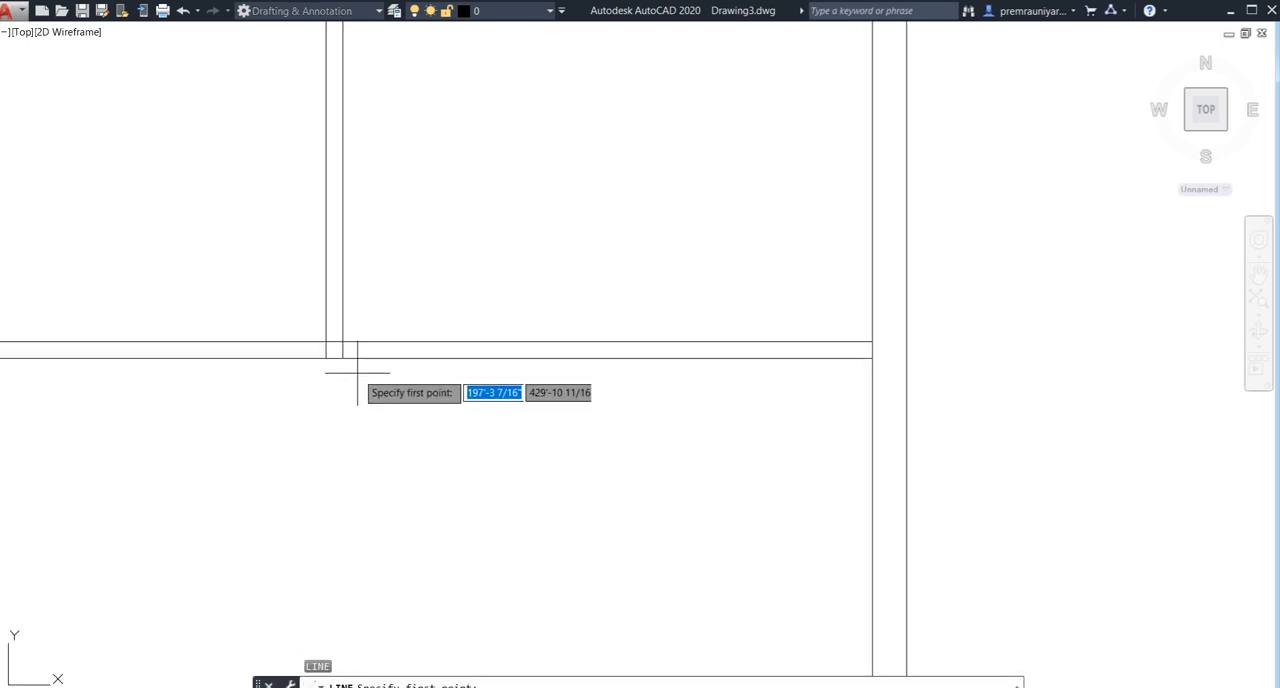
left_click(341, 357)
key("Return")
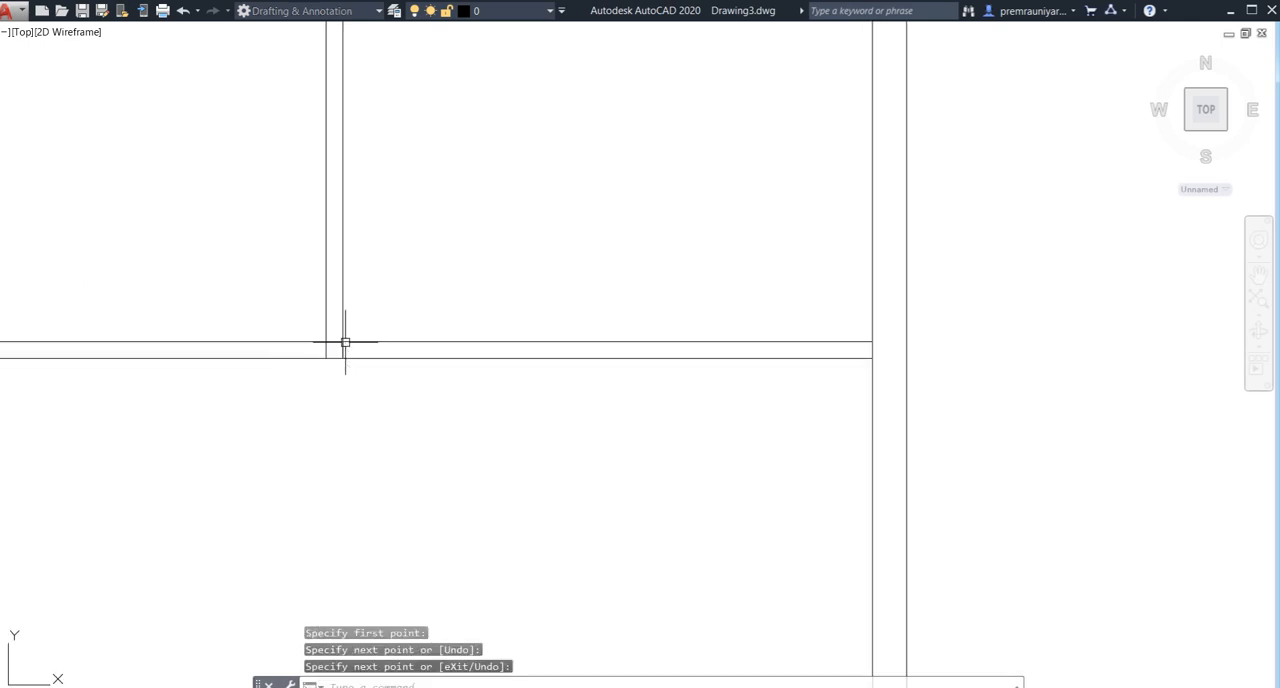
- Offset the short line below the third partition 3' to the right along the upper rooms' bottom wall
type("o")
key("Return")
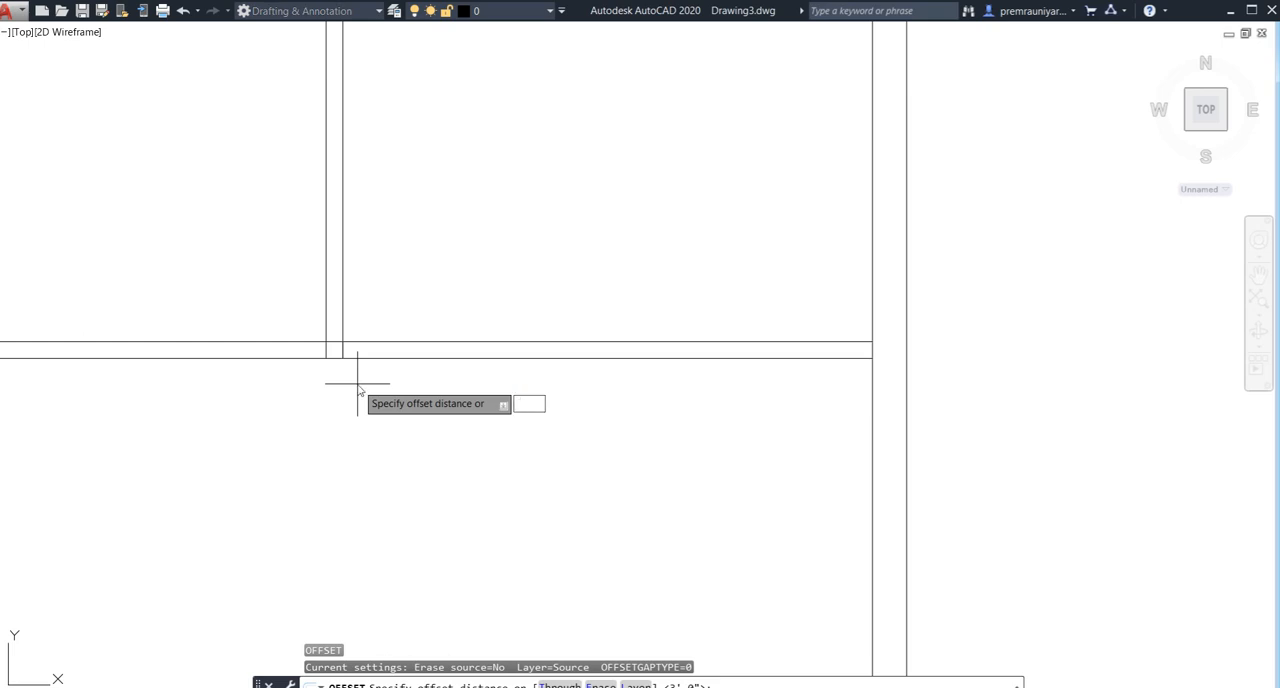
type("3'")
key("Return")
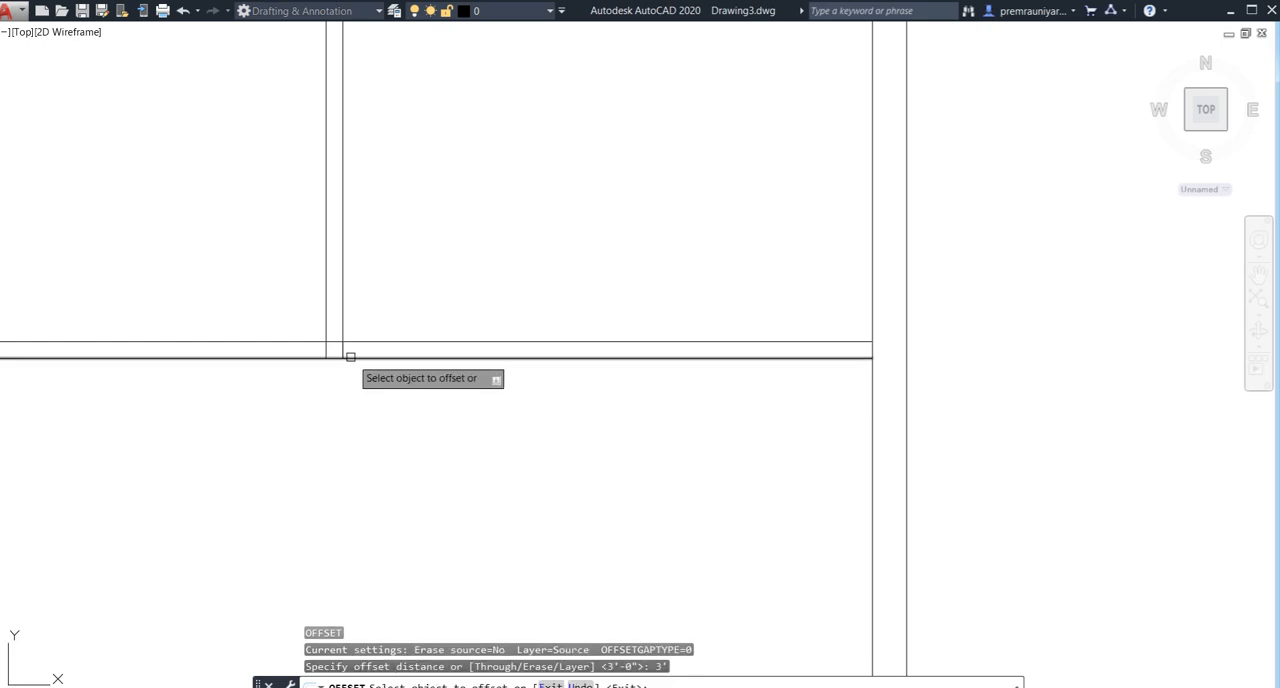
left_click(530, 356)
key("Escape")
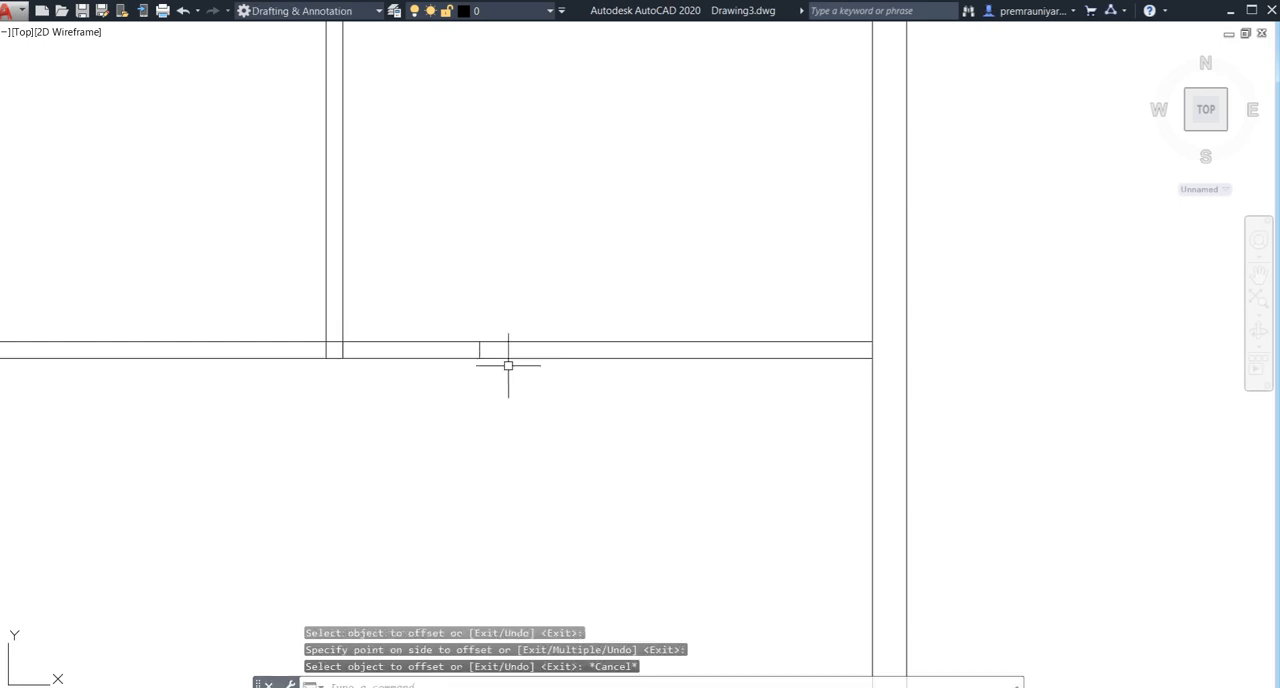
- Trim both wall lines between the two short lines to open a doorway in the upper right room's bottom wall
type("tr")
key("Return")
left_click(457, 318)
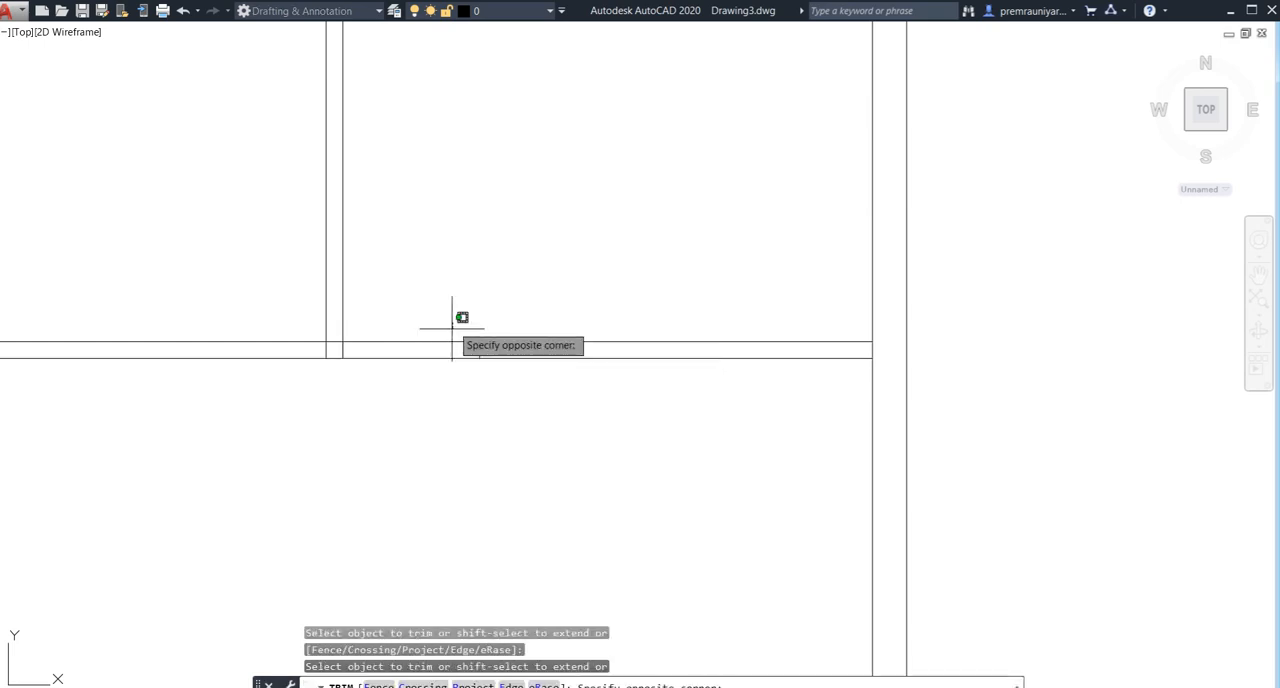
left_click(417, 446)
key("Escape")
- Trim the part of the third partition's left face that crosses the upper rooms' bottom wall
scroll(436, 448, "down", 2)
scroll(436, 448, "down", 4)
scroll(410, 430, "up", 4)
type("tr")
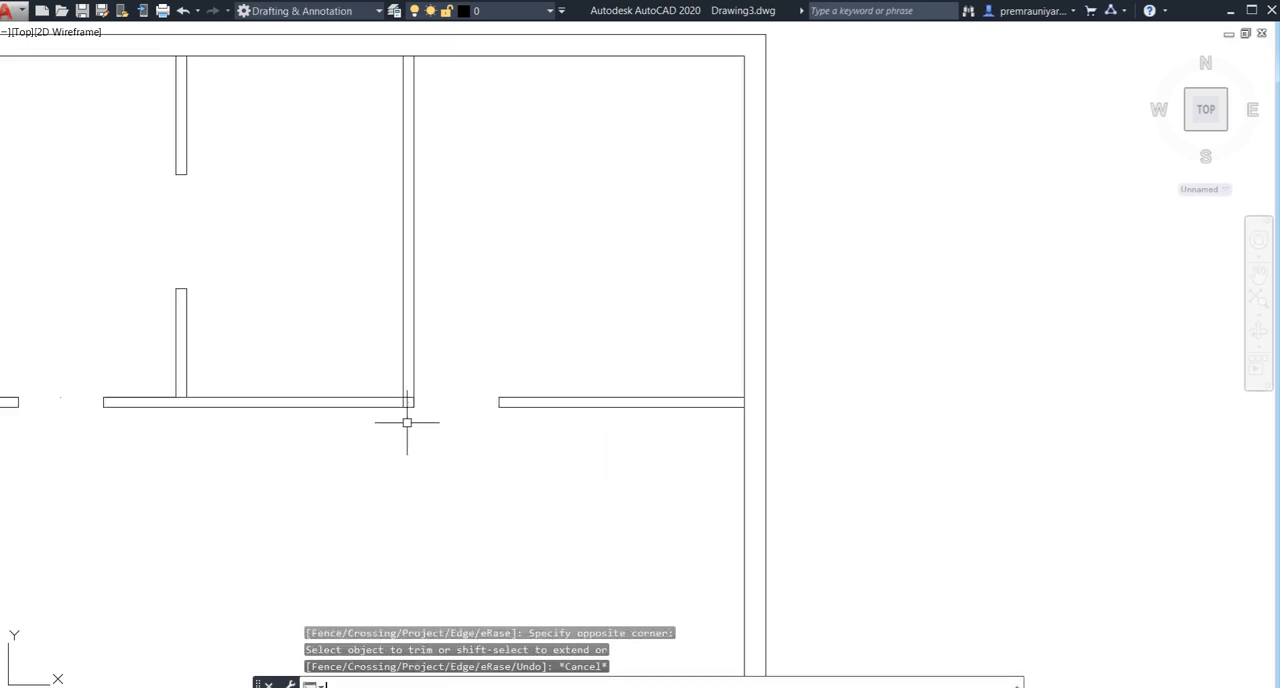
key("Return")
key("Return")
scroll(408, 396, "up", 1)
left_click(406, 397)
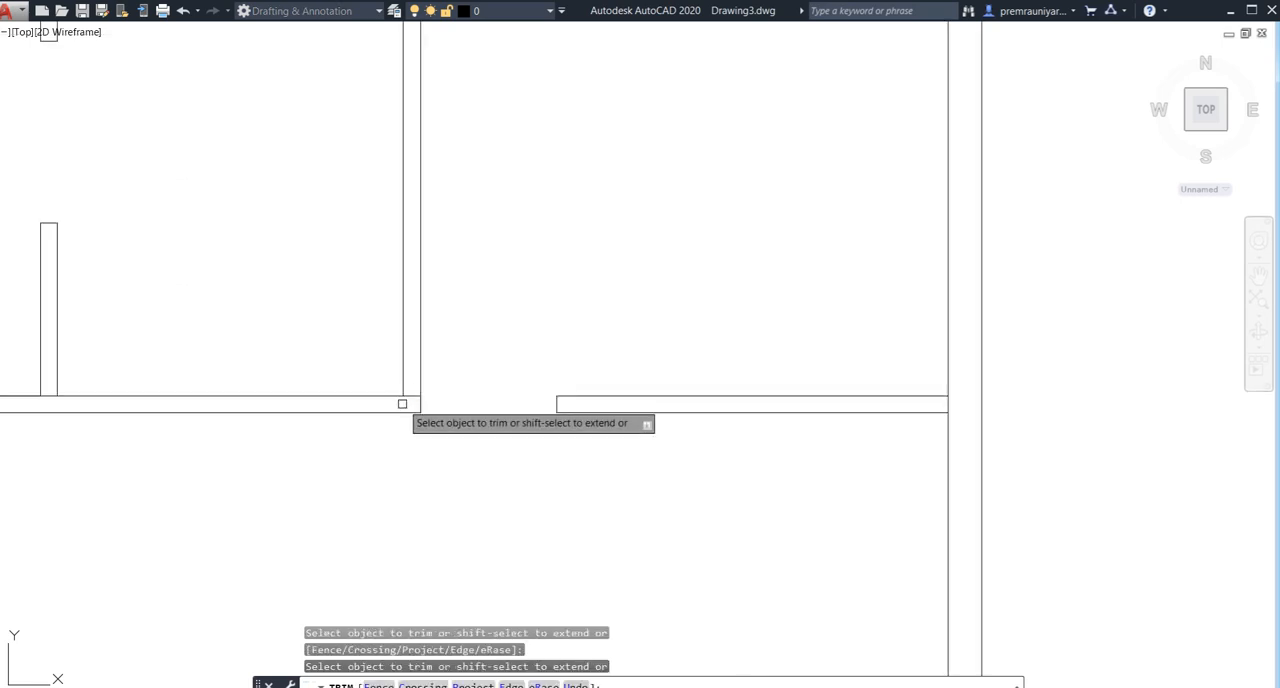
key("Escape")
- Trim the wall line between the third partition's two faces where it joins the upper rooms' bottom wall
scroll(395, 415, "down", 3)
scroll(430, 405, "up", 4)
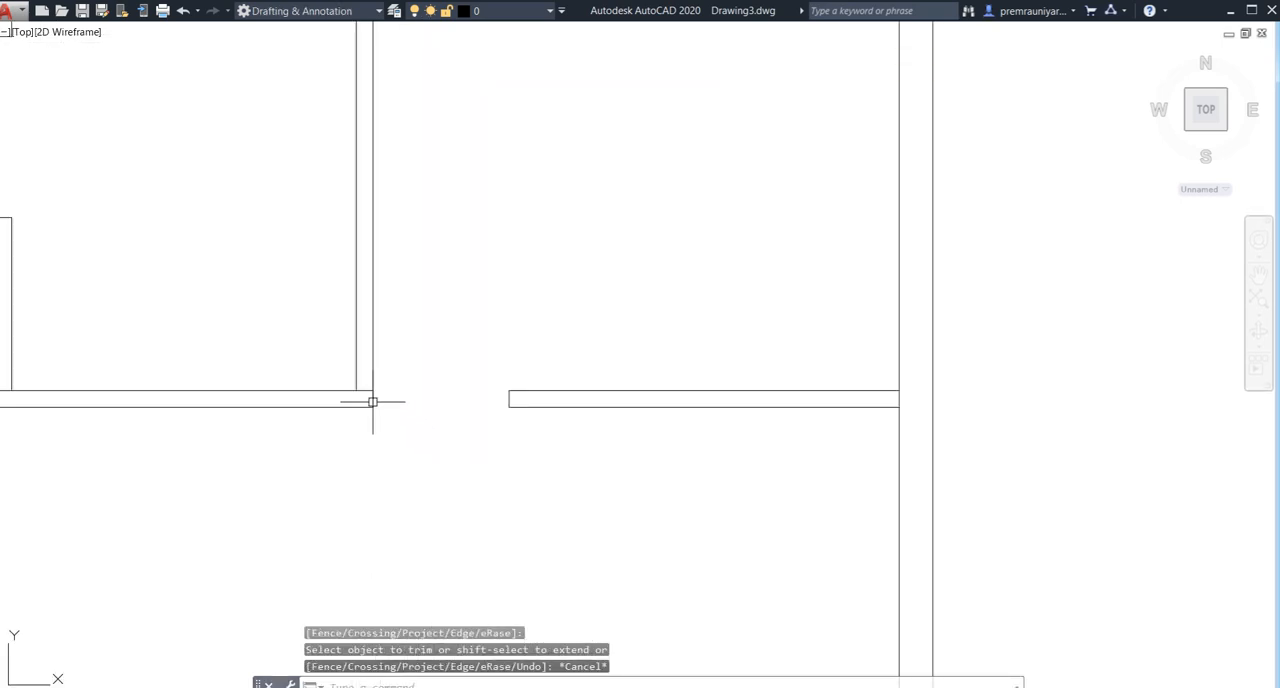
type("tr")
key("Return")
key("Return")
left_click(363, 387)
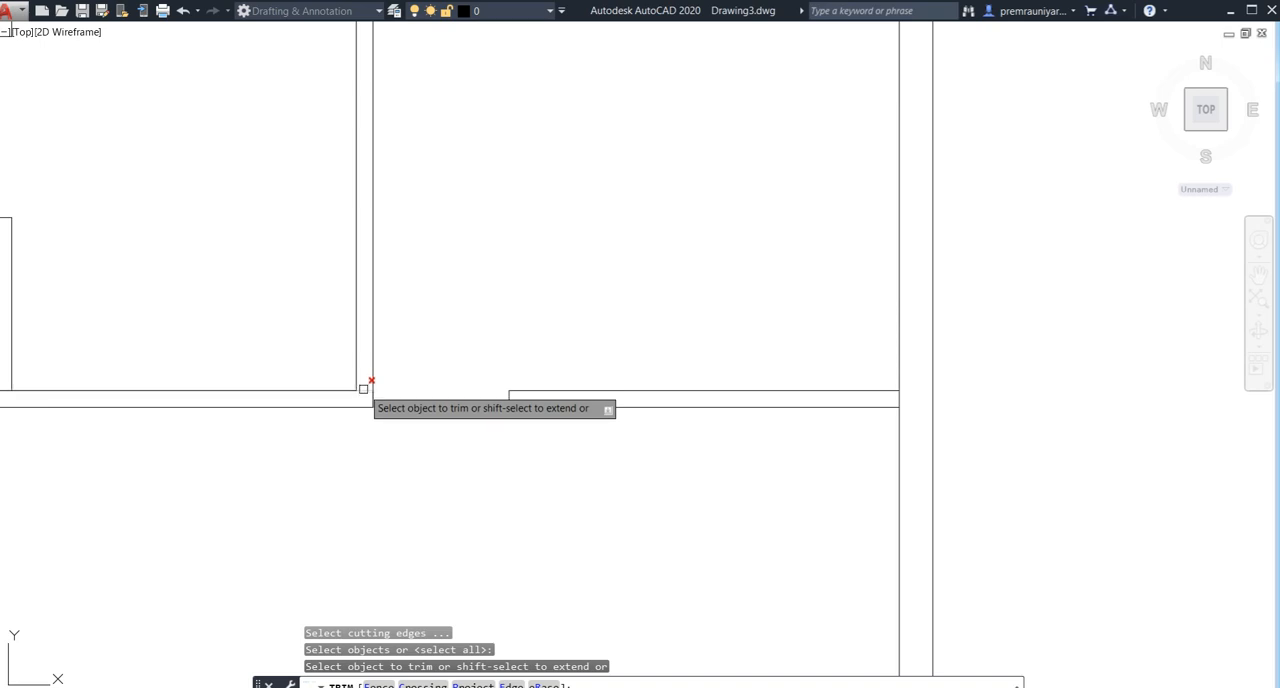
key("Escape")
- Examine the two small rooms along the left outer wall and the short marker lines in their walls
scroll(484, 410, "down", 3)
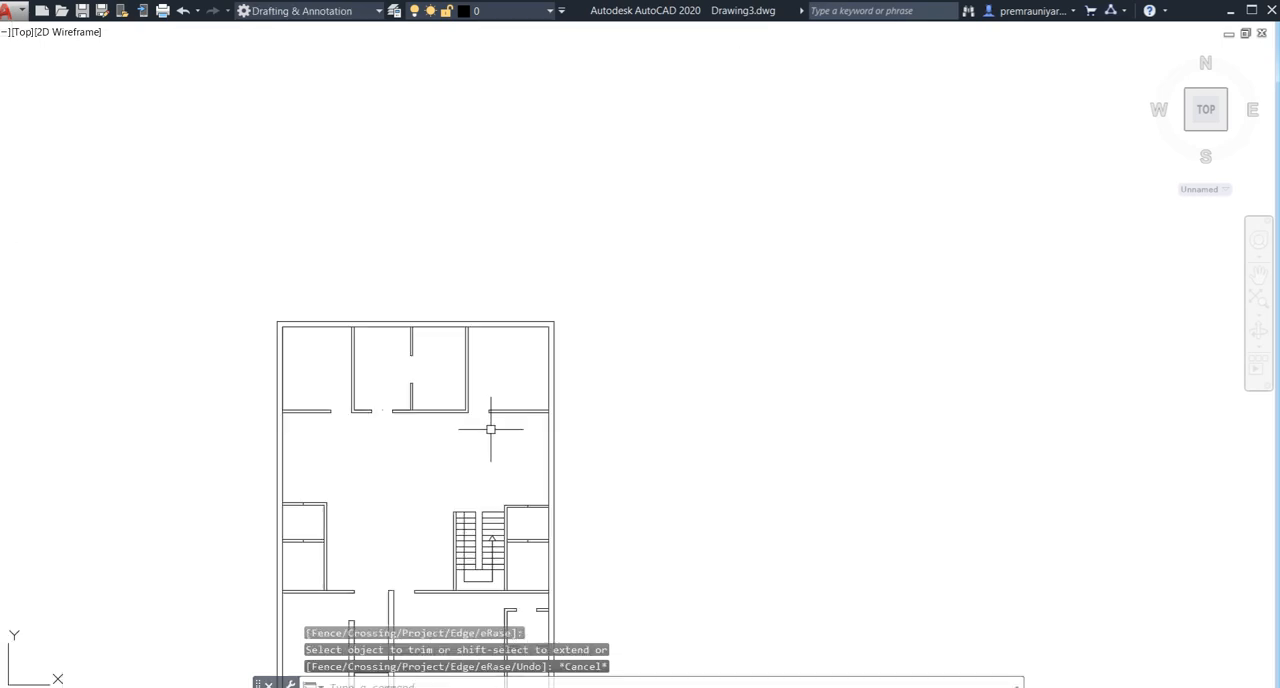
middle_click_drag(491, 428, 531, 347)
scroll(545, 400, "up", 2)
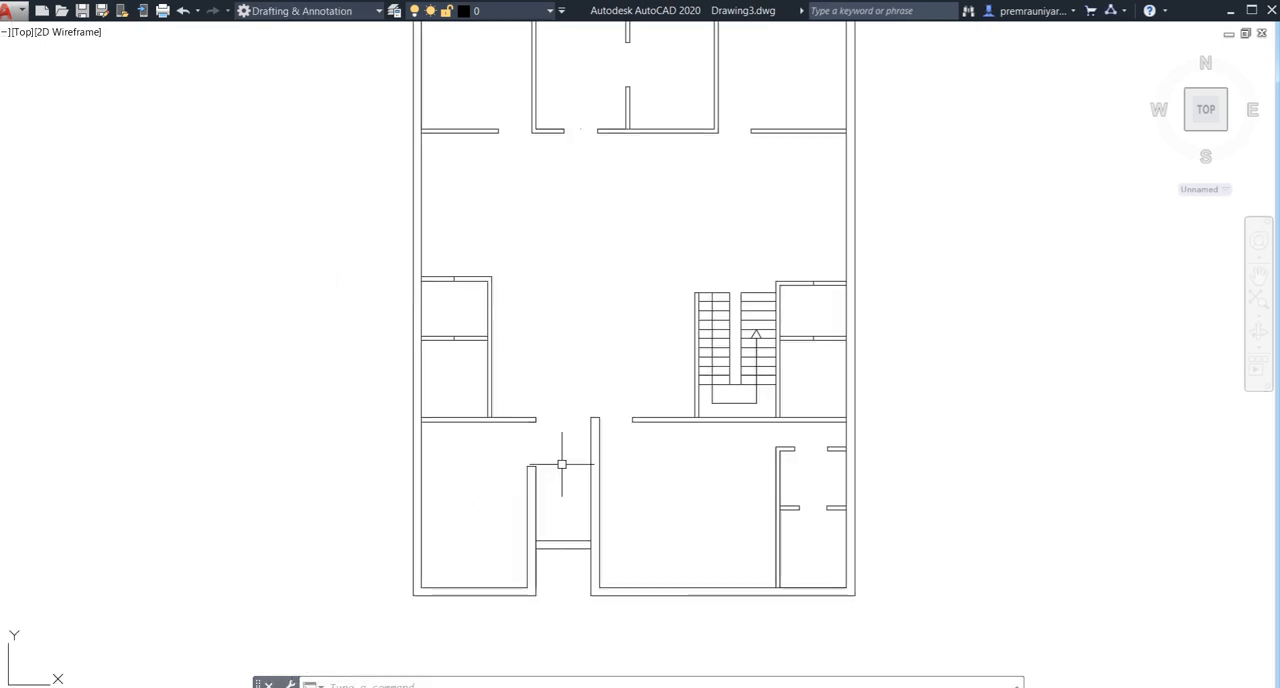
scroll(470, 420, "up", 4)
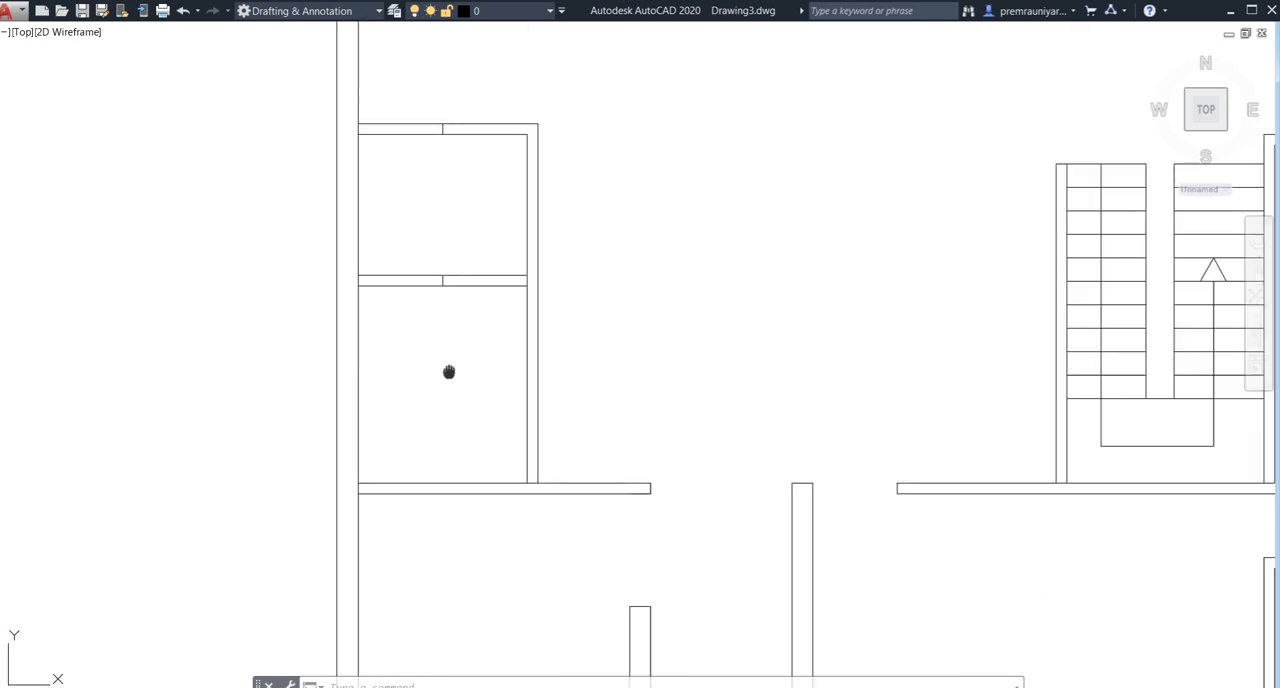
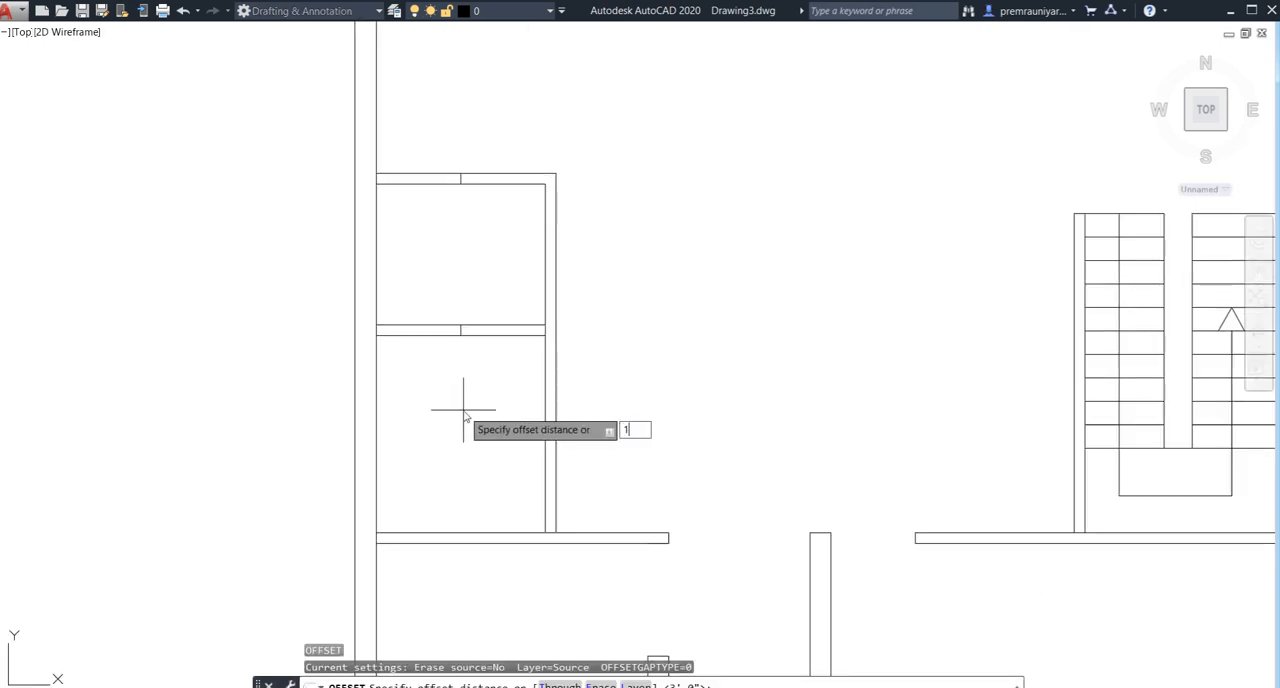
- Offset the centre marker line in the wall between the two left-hand small rooms 1.25' to each side
type("'")
key("Return")
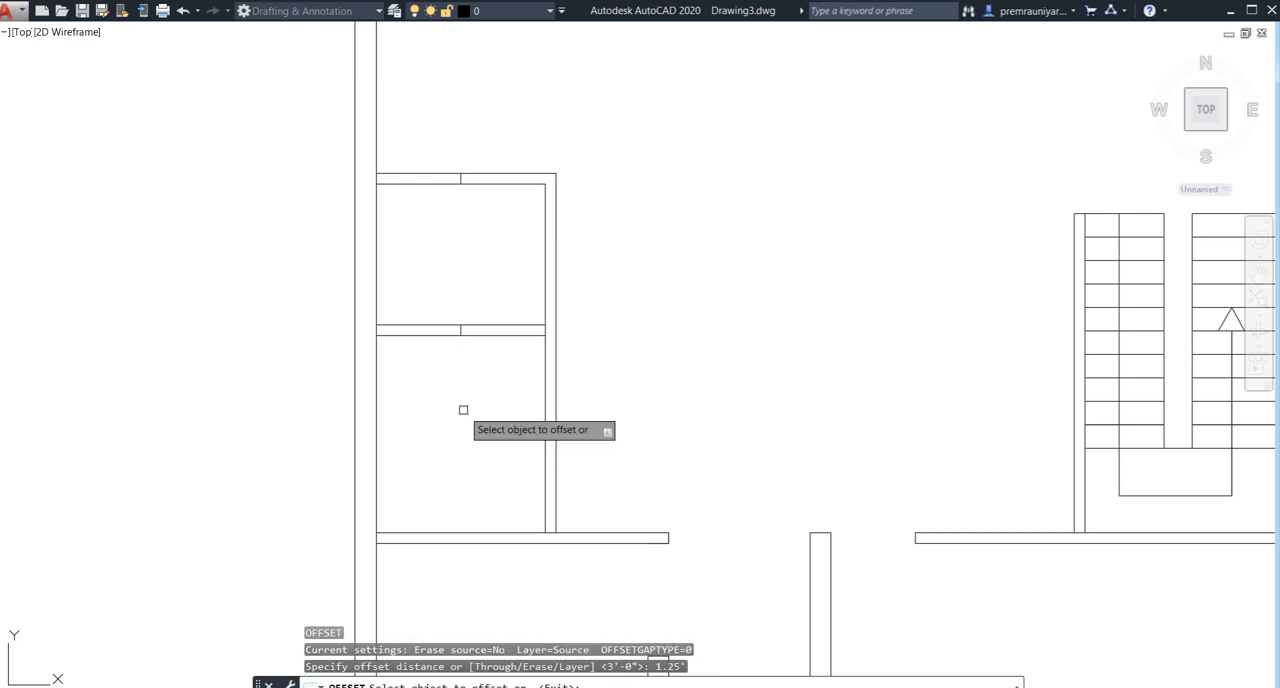
scroll(463, 410, "up", 2)
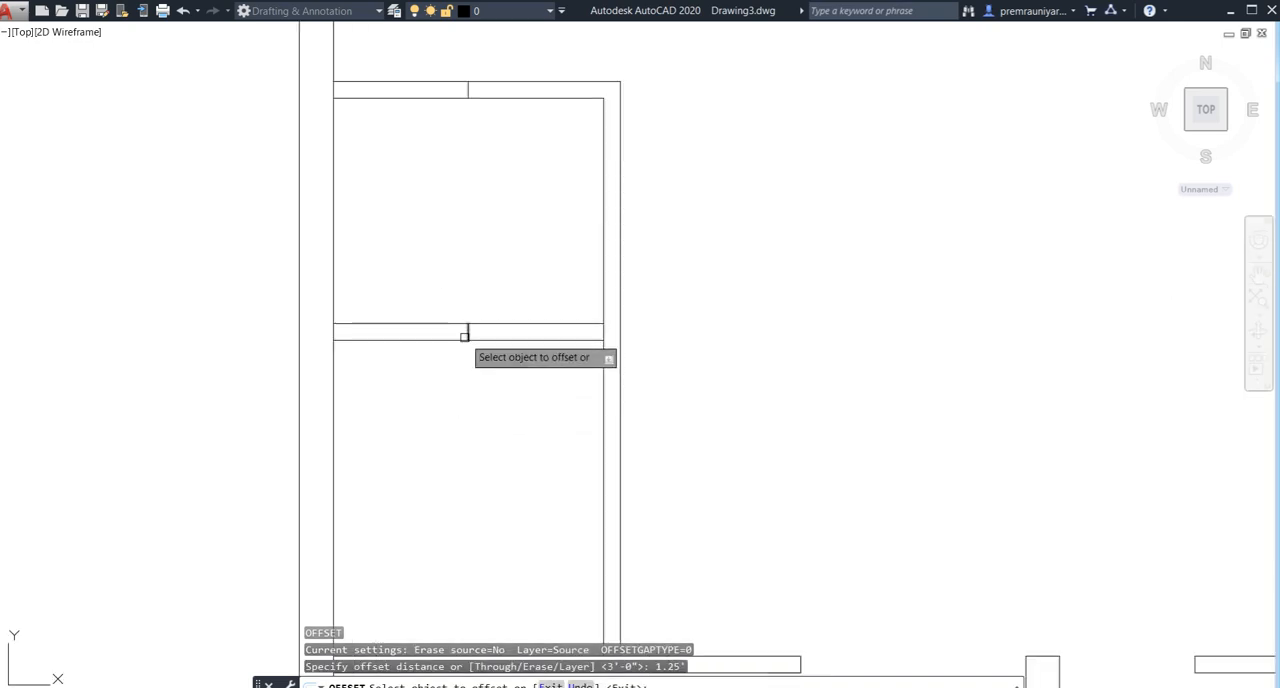
left_click(465, 330)
left_click(429, 328)
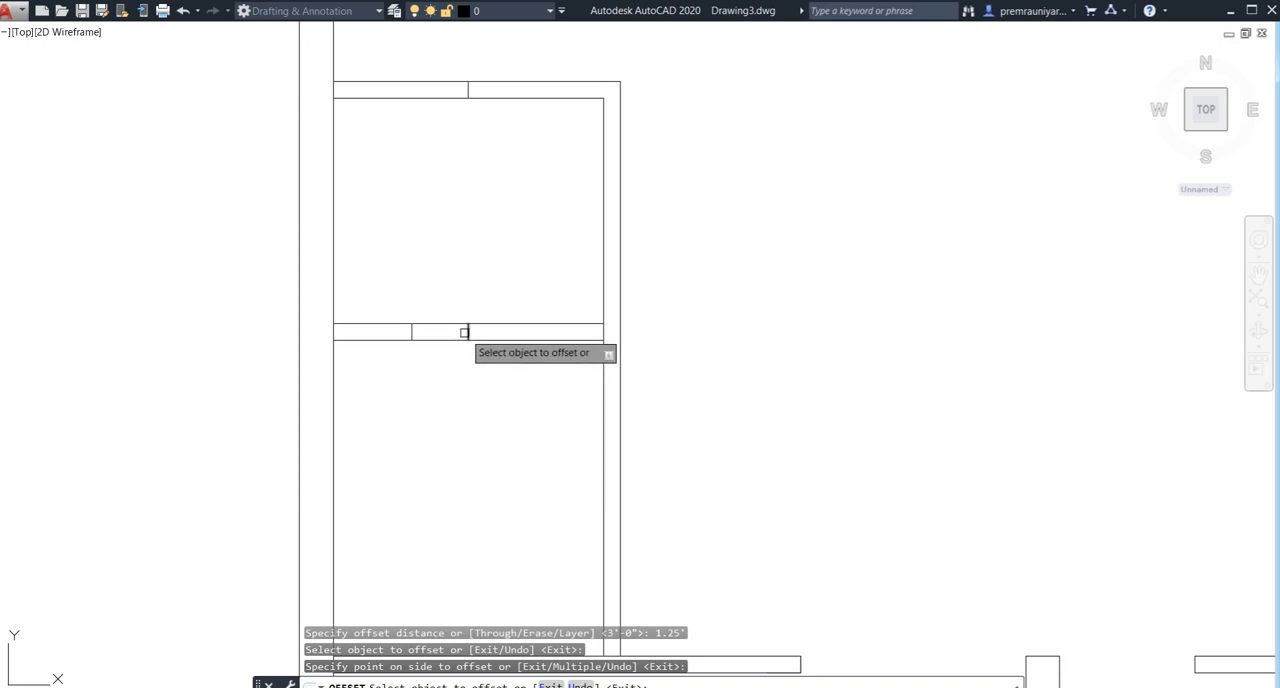
left_click(466, 332)
left_click(519, 345)
- Offset the centre marker in the left small rooms' upper wall 1.5' toward the outer wall and 1.25' the other way
middle_click_drag(519, 345, 531, 462)
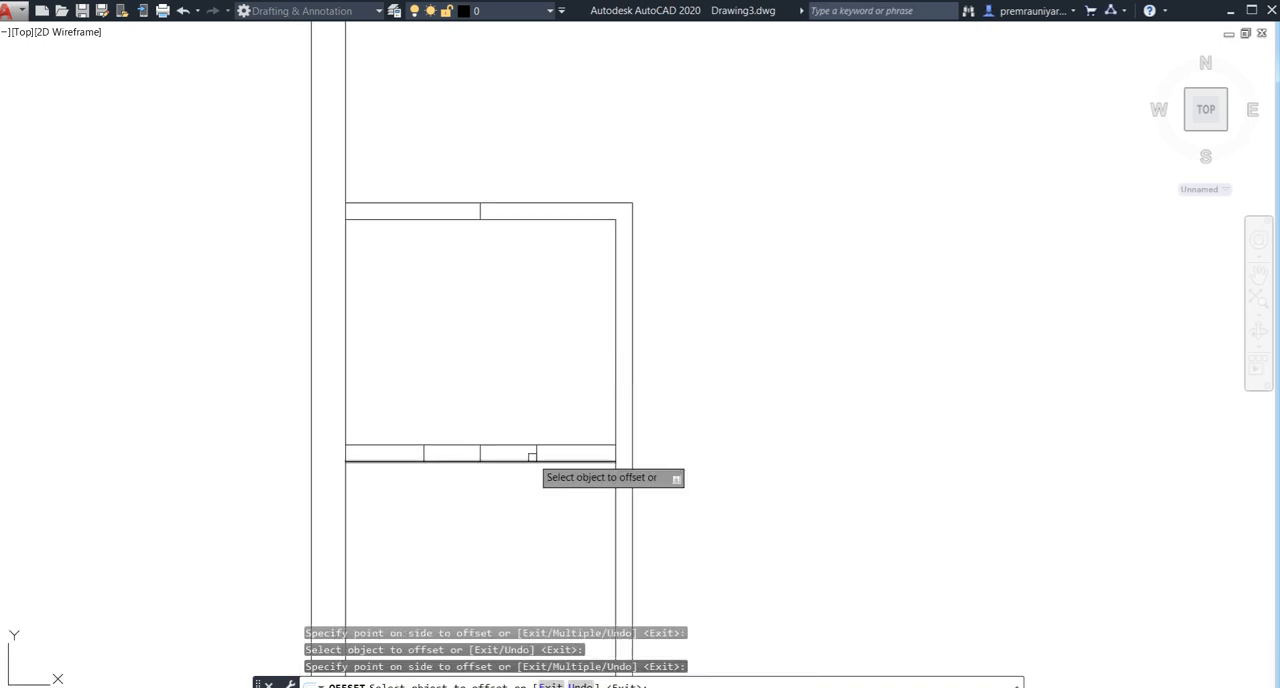
left_click(481, 214)
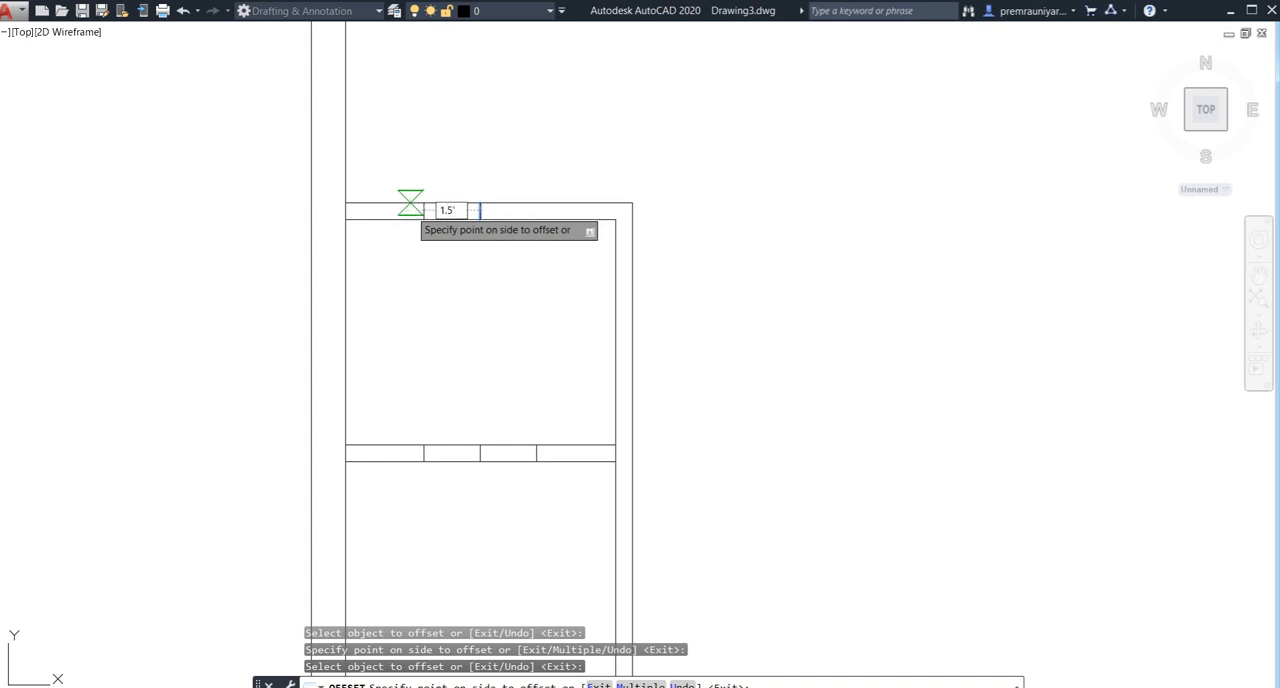
left_click(410, 203)
left_click(480, 207)
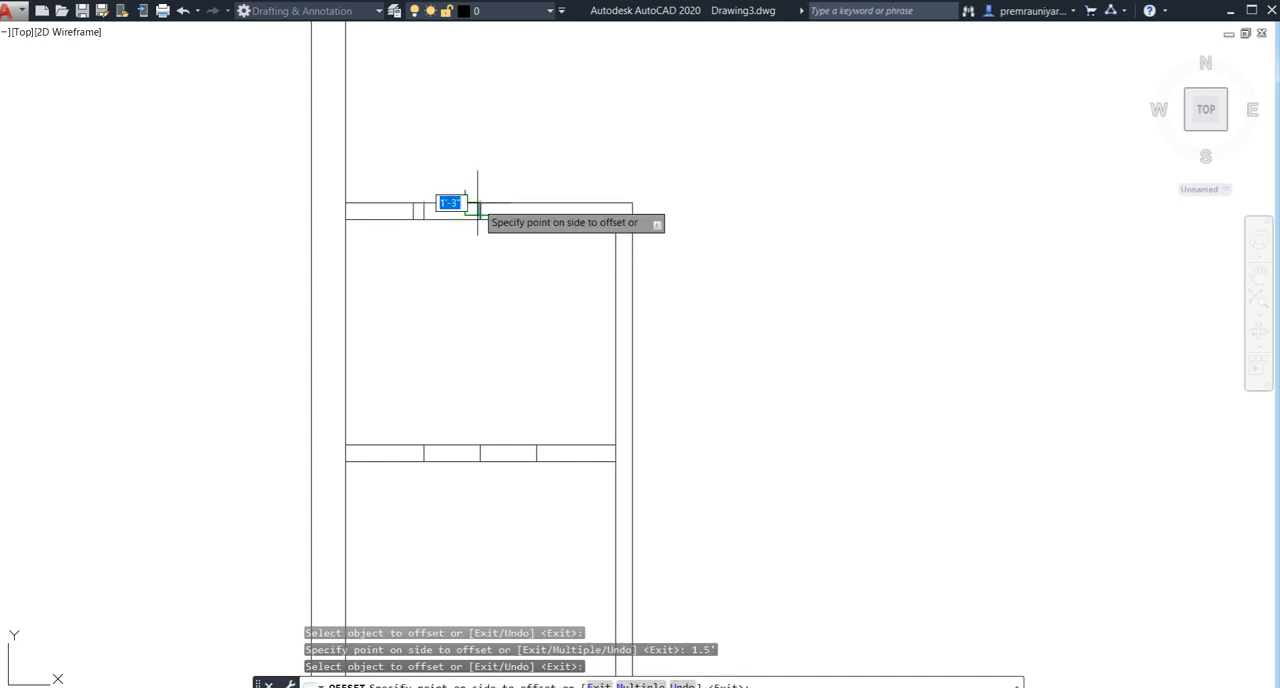
left_click(510, 240)
key("Escape")
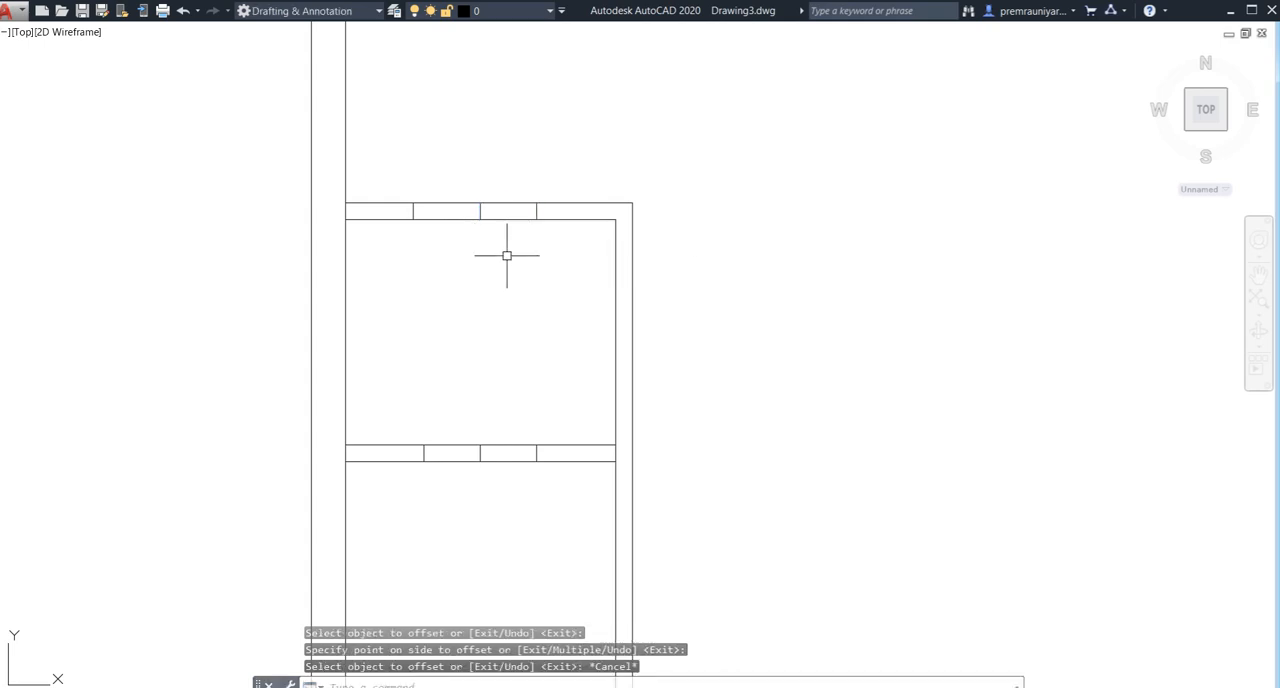
- Trim both faces of the left small rooms' two horizontal walls between the outer marker lines to open doorways
key("Return")
left_click(497, 183)
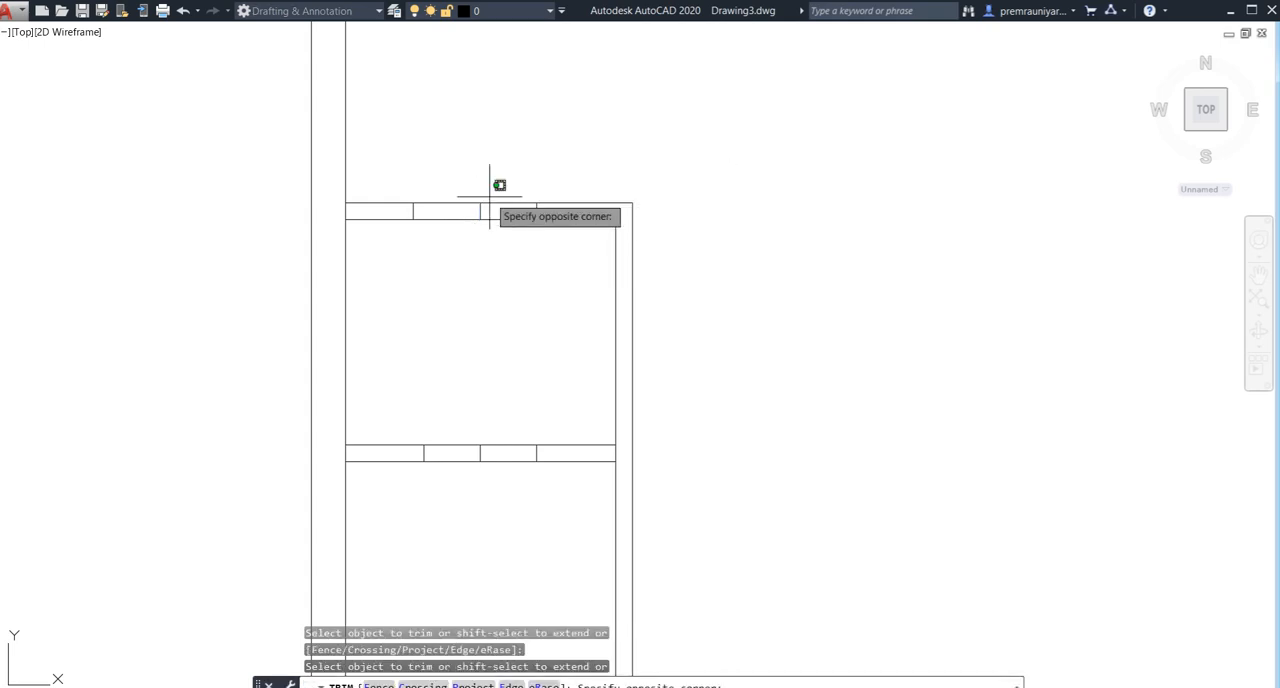
left_click(455, 298)
middle_click_drag(471, 397, 466, 311)
left_click(473, 327)
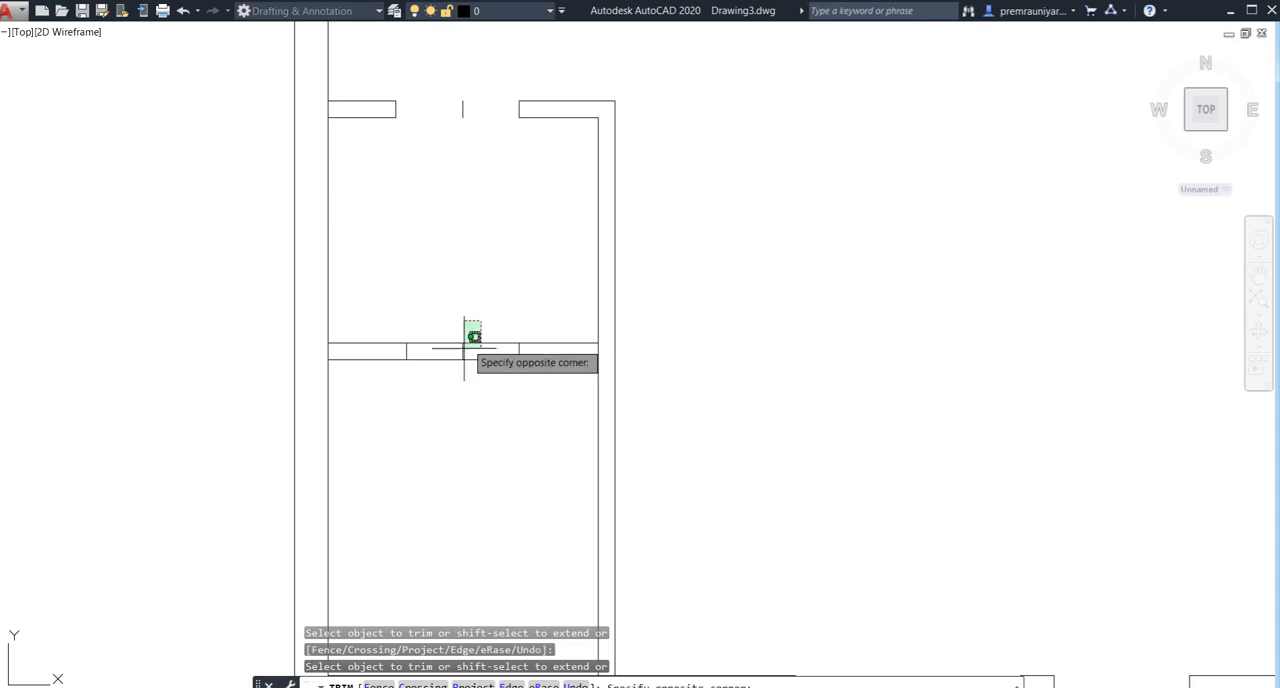
left_click(450, 385)
key("Escape")
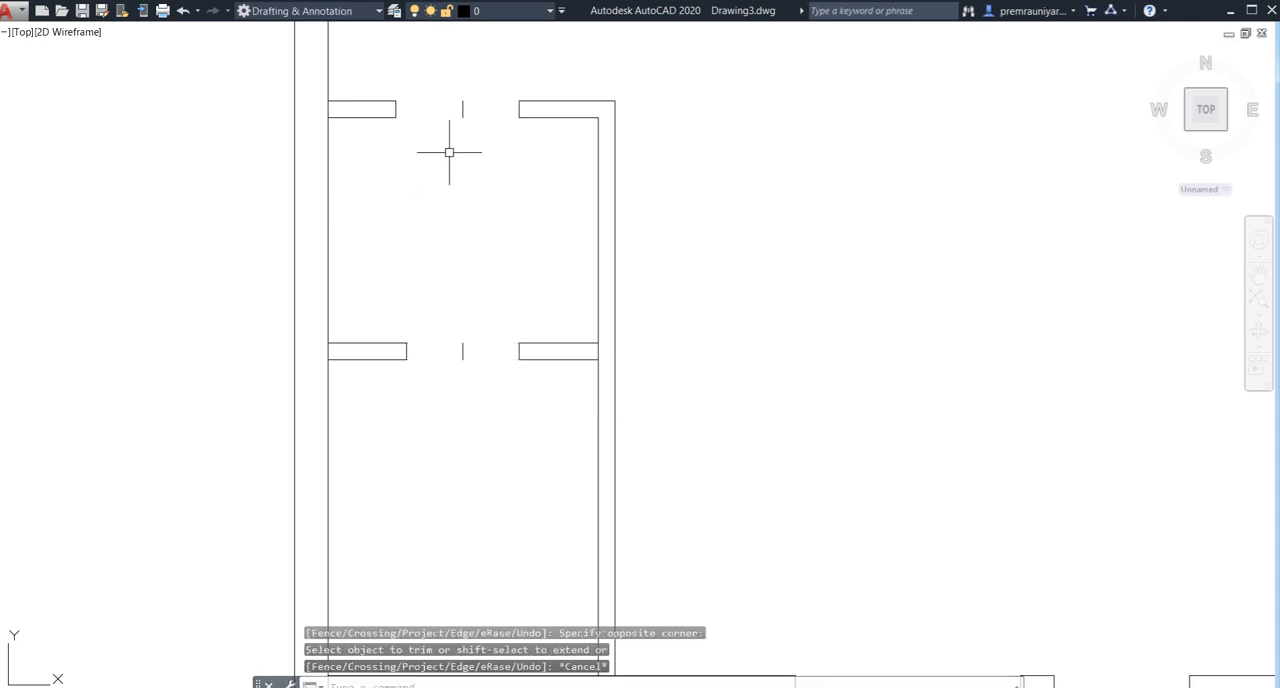
- Erase the two leftover centre marker lines in the left small rooms' door openings
left_click(474, 86)
left_click(455, 368)
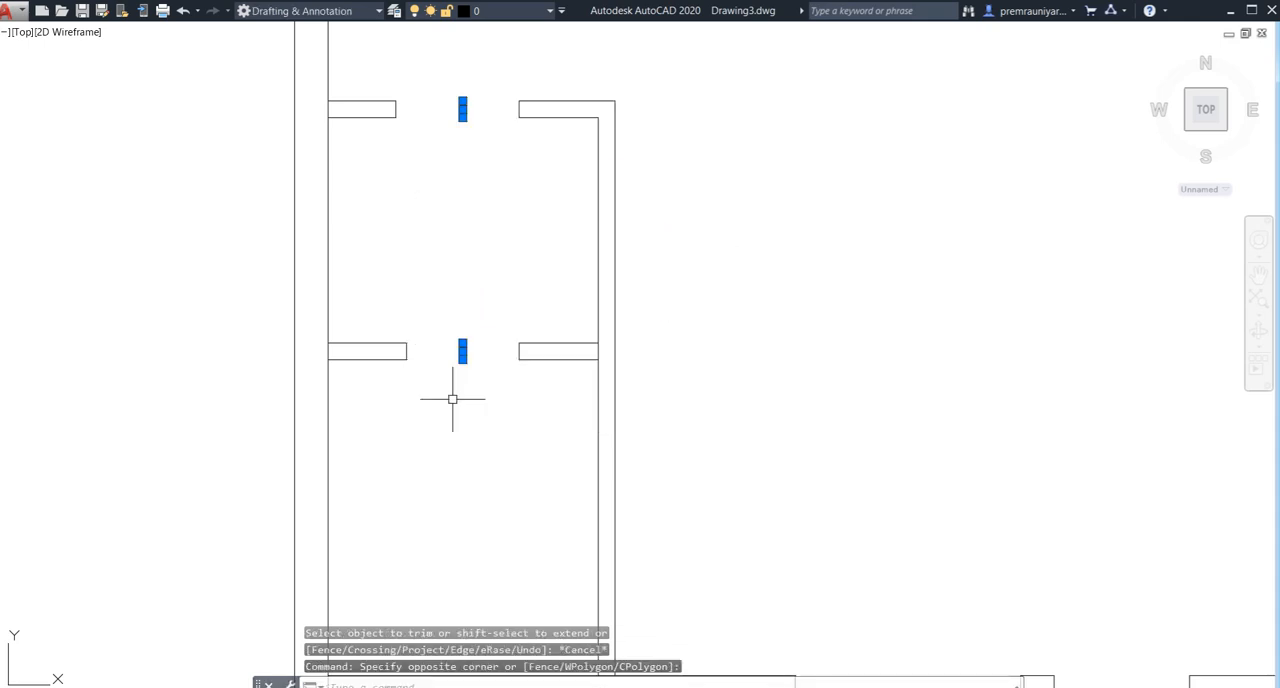
key("Delete")
- Offset the centre marker in the upper wall of the small rooms beside the staircase 1'-6" to each side
scroll(455, 398, "down", 4)
mouse_move(469, 394)
middle_mouse_down()
mouse_move(339, 354)
mouse_move(150, 327)
middle_mouse_up()
middle_click_drag(507, 381, 338, 367)
mouse_move(457, 486)
middle_mouse_down()
mouse_move(426, 469)
mouse_move(395, 499)
middle_mouse_up()
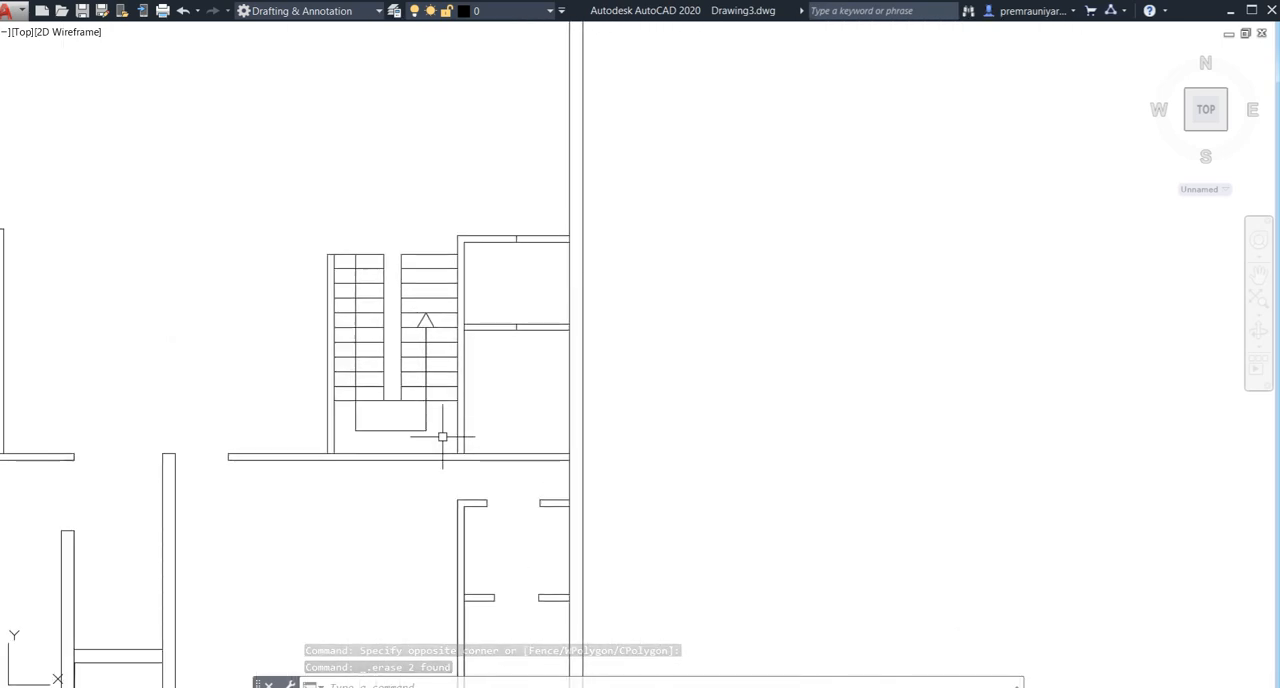
scroll(494, 354, "up", 4)
middle_click_drag(494, 354, 499, 421)
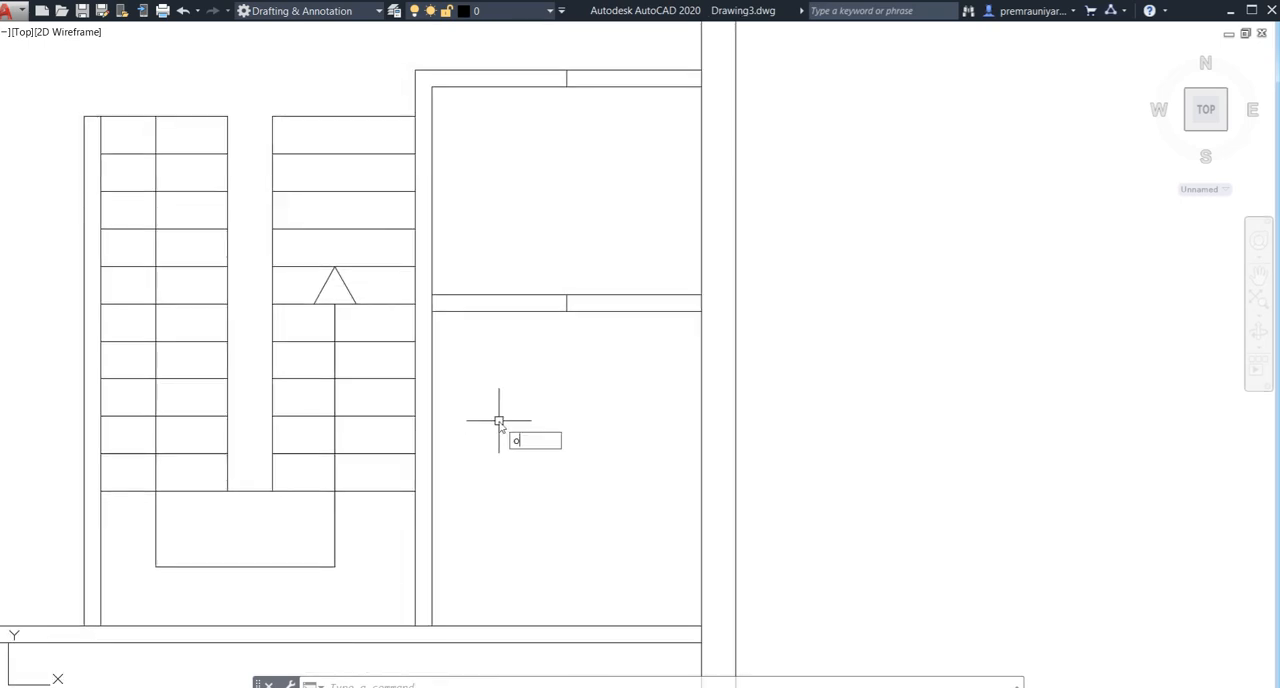
key("Return")
key("Return")
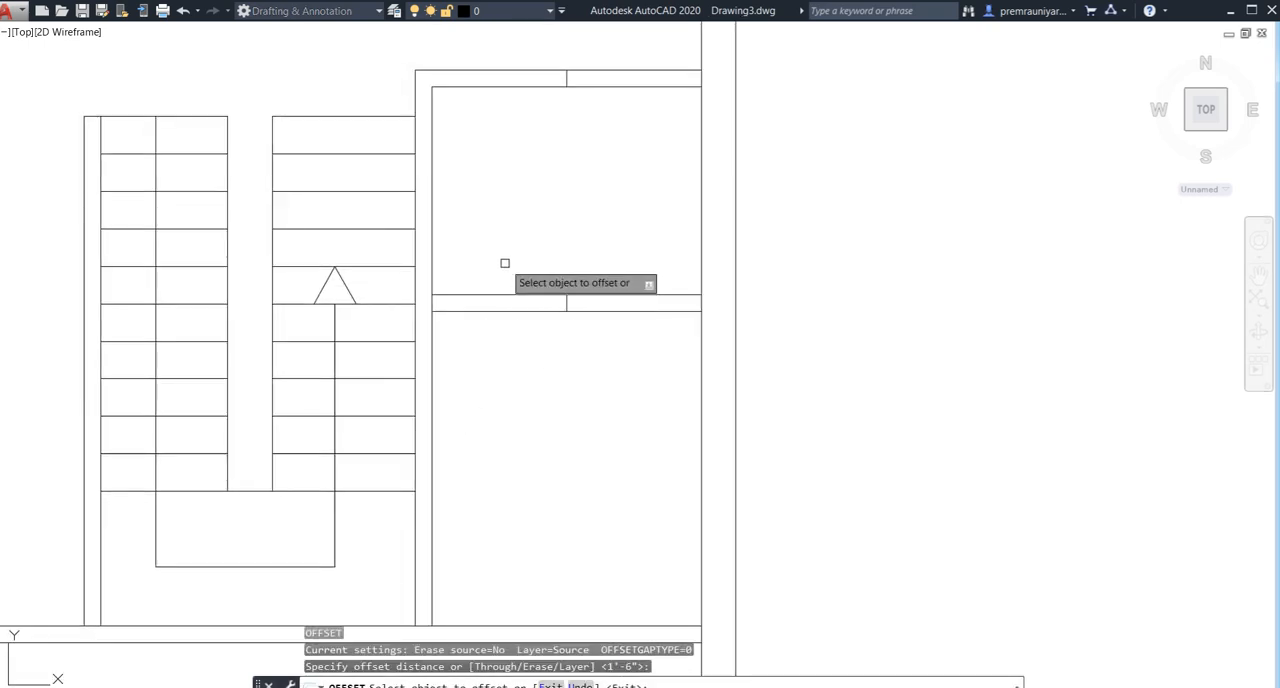
middle_click_drag(503, 263, 517, 360)
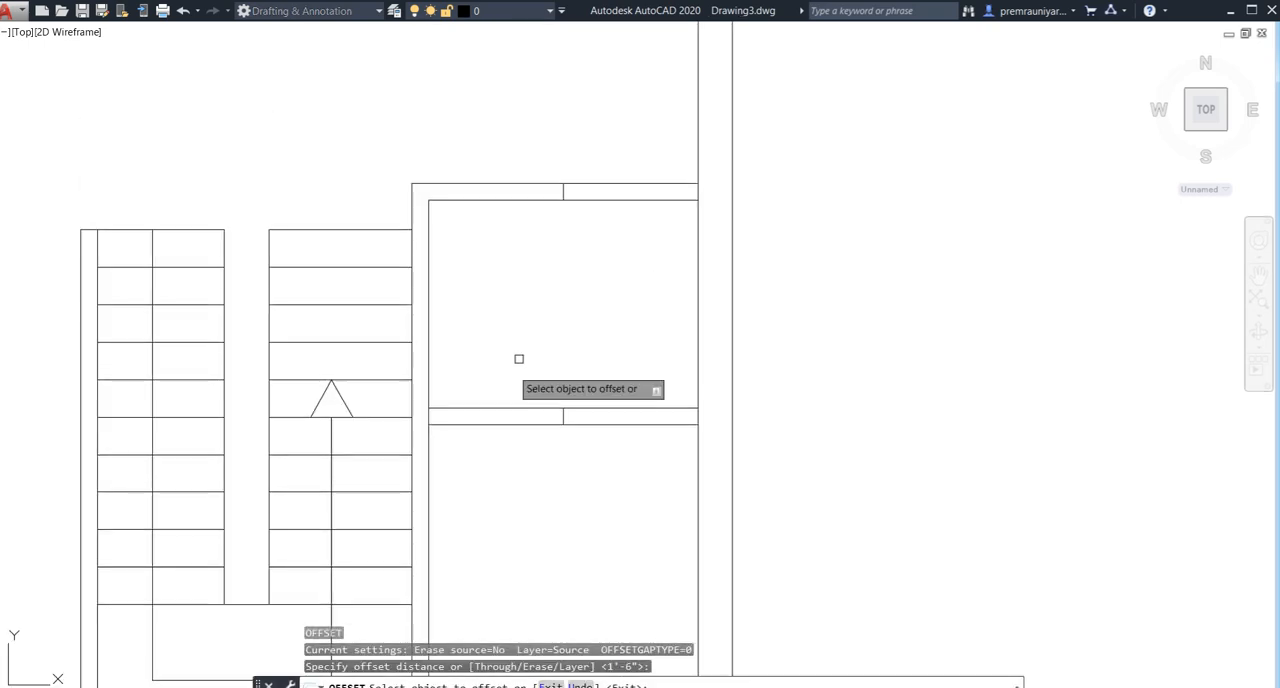
left_click(561, 192)
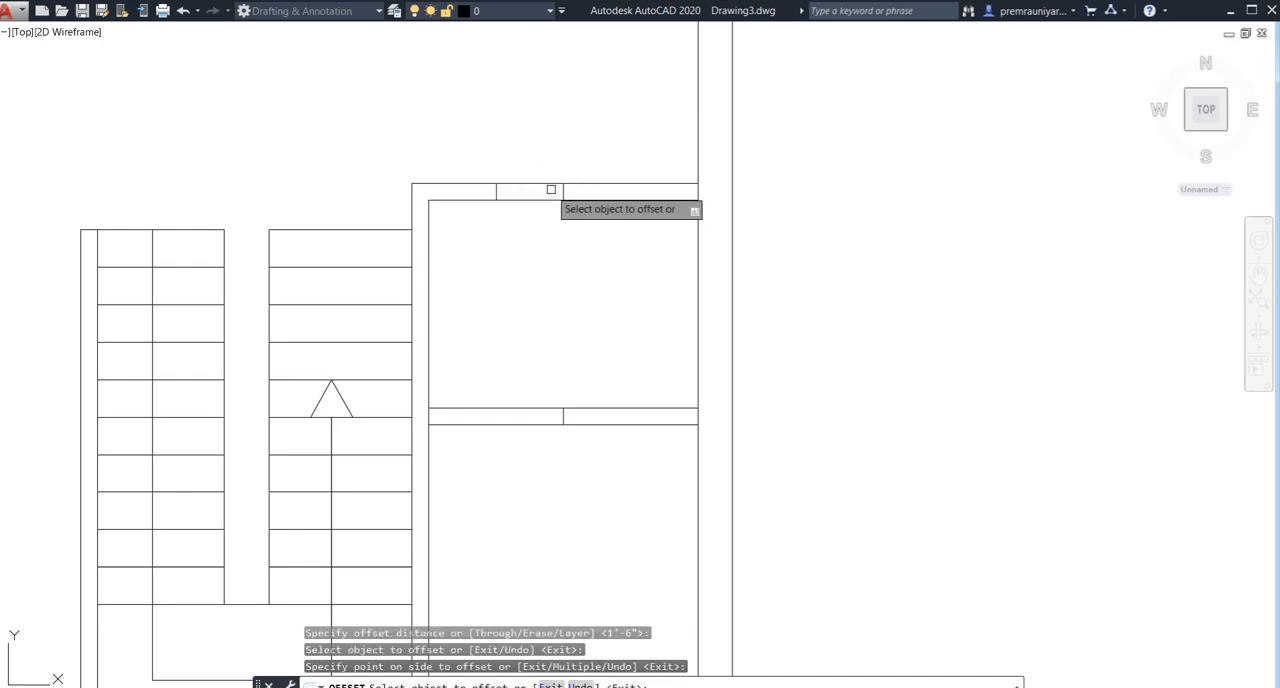
left_click(563, 188)
left_click(620, 195)
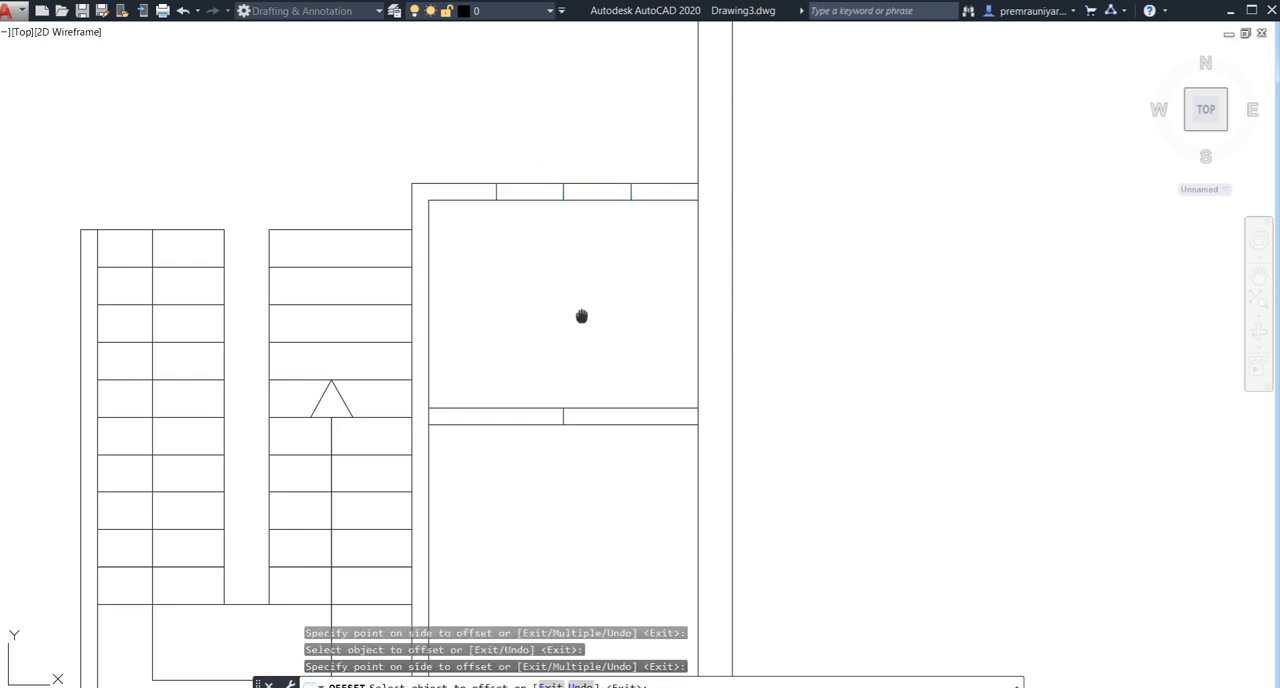
- Offset the centre marker in the wall between the two small rooms beside the staircase 1.25' to each side
middle_click_drag(580, 344, 588, 252)
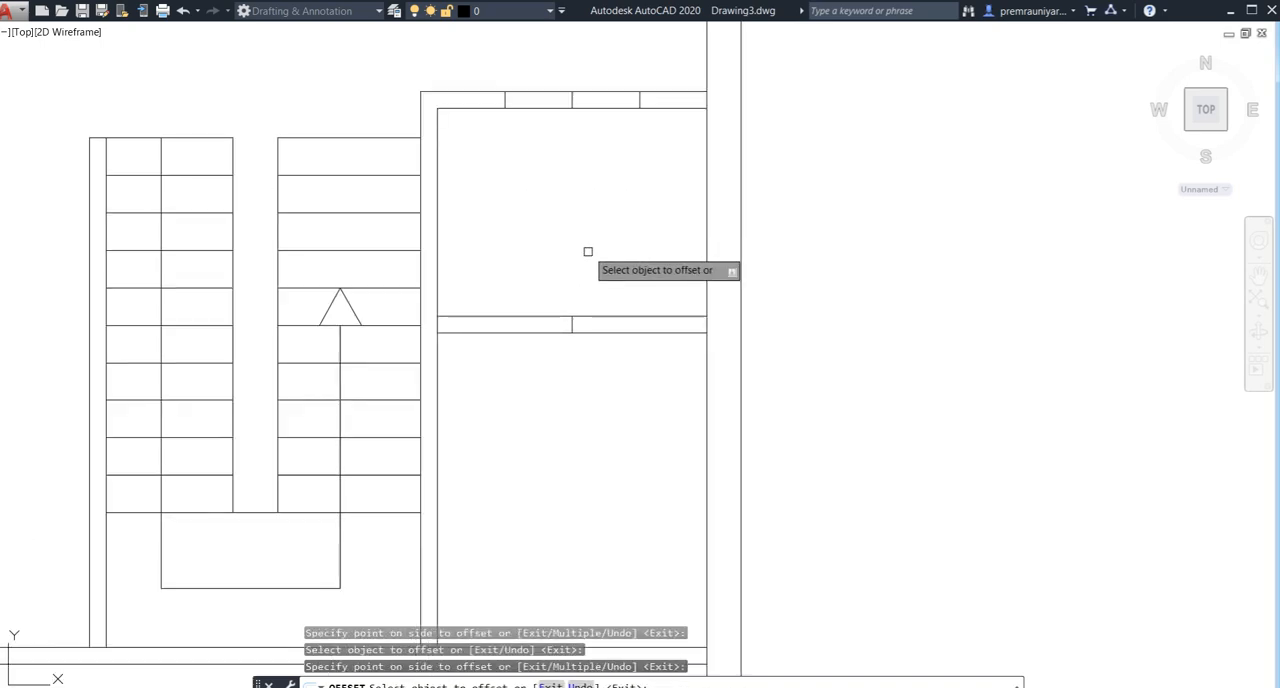
left_click(569, 320)
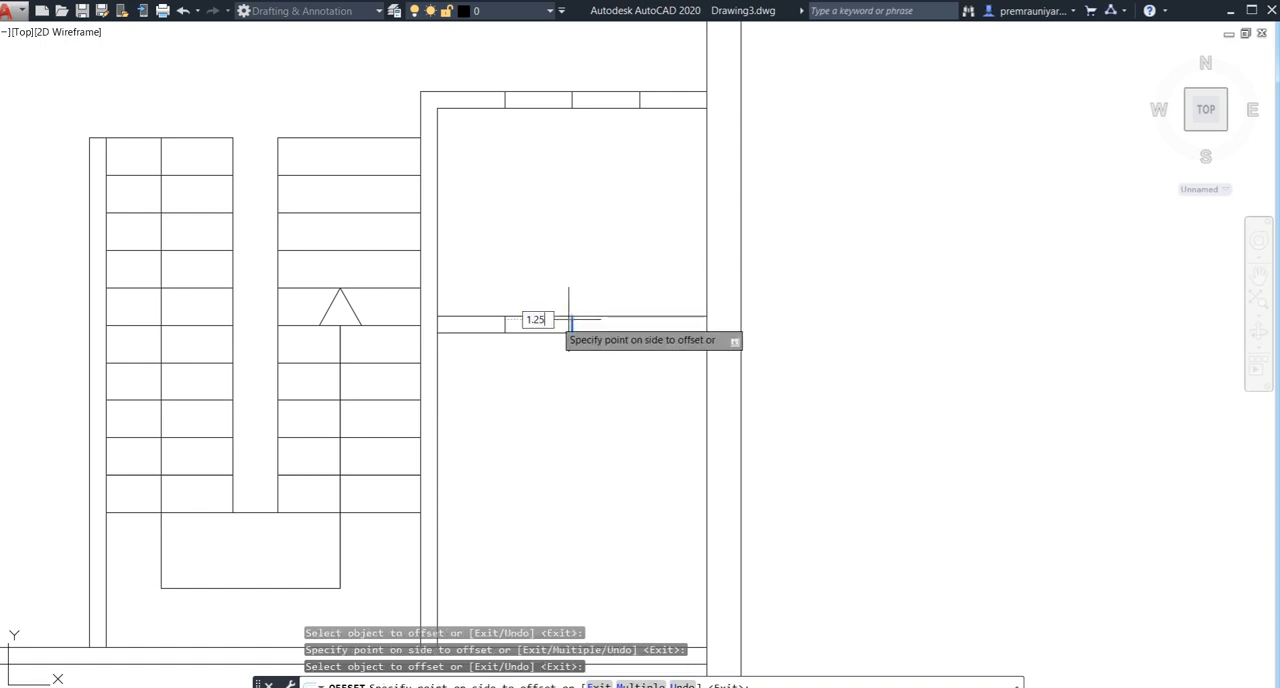
key("Return")
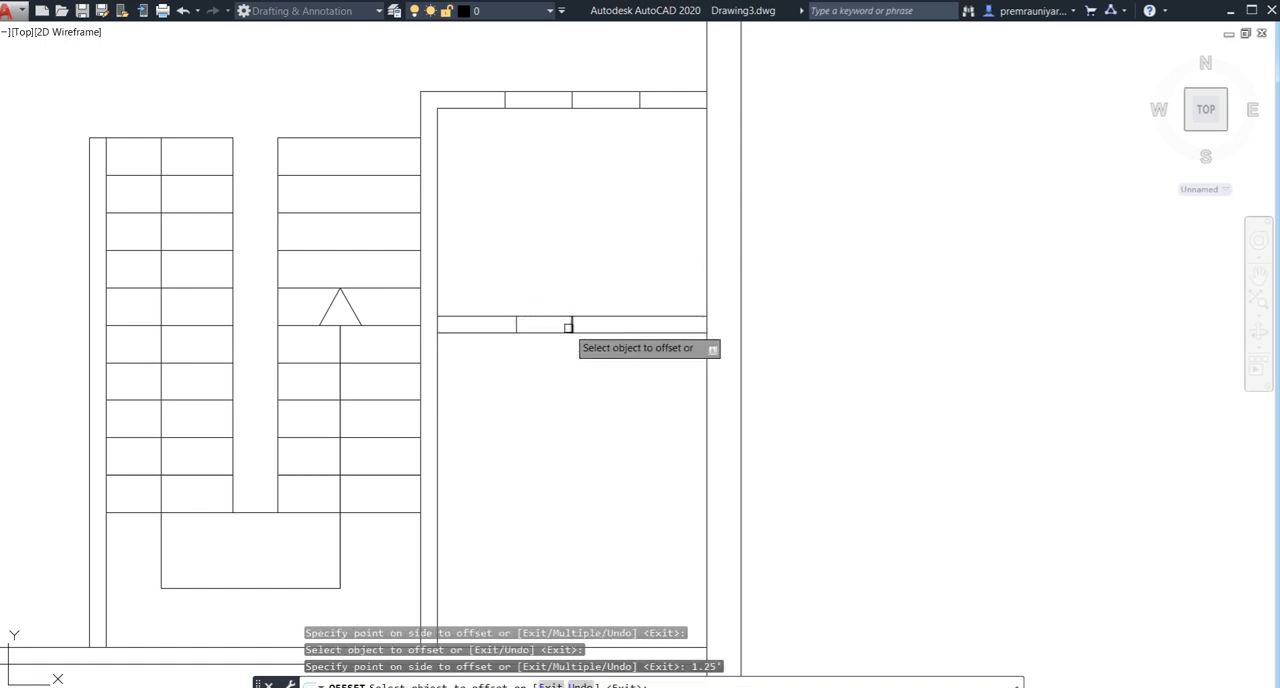
left_click(570, 327)
type("1.25")
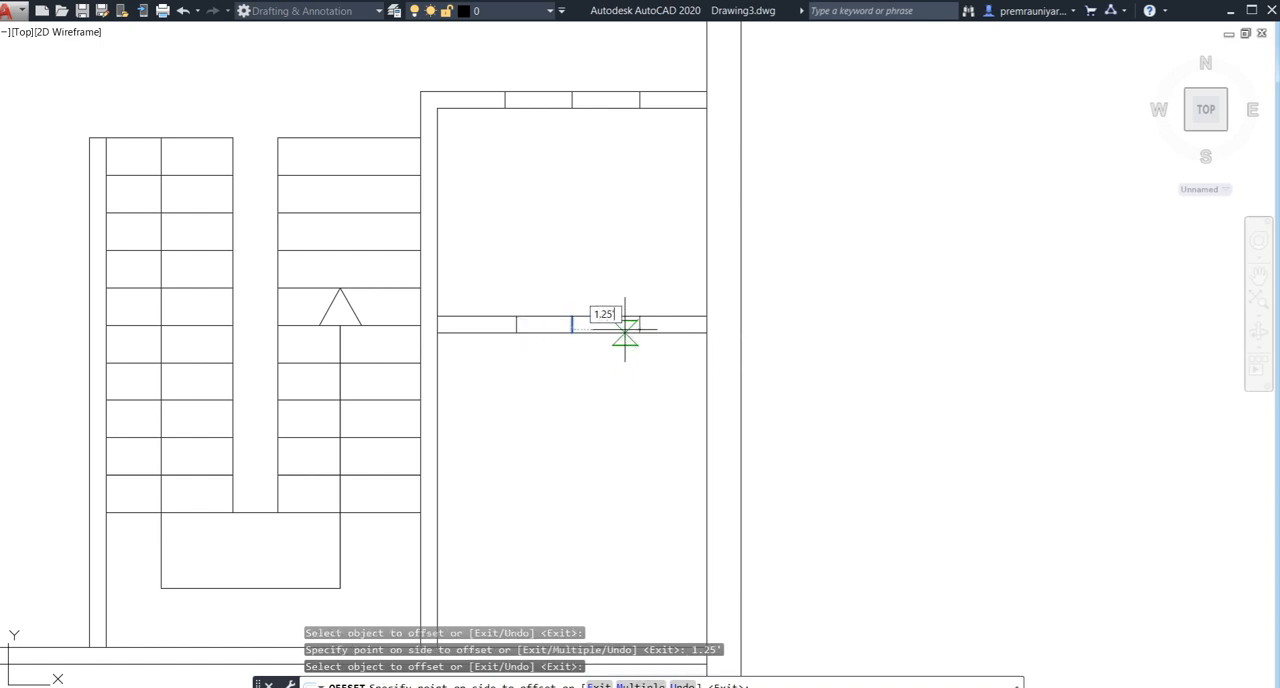
left_click(625, 327)
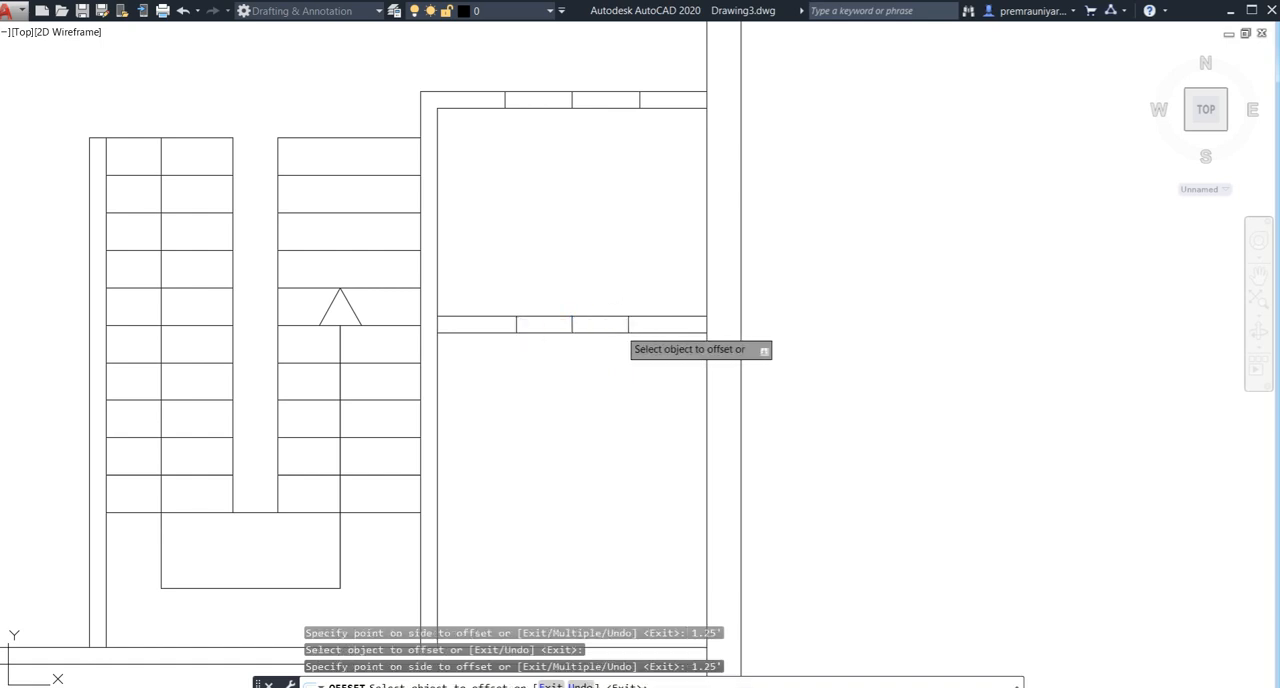
key("Escape")
- Trim the two horizontal walls of the small rooms beside the staircase between their outer marker lines to open doorways
key("Return")
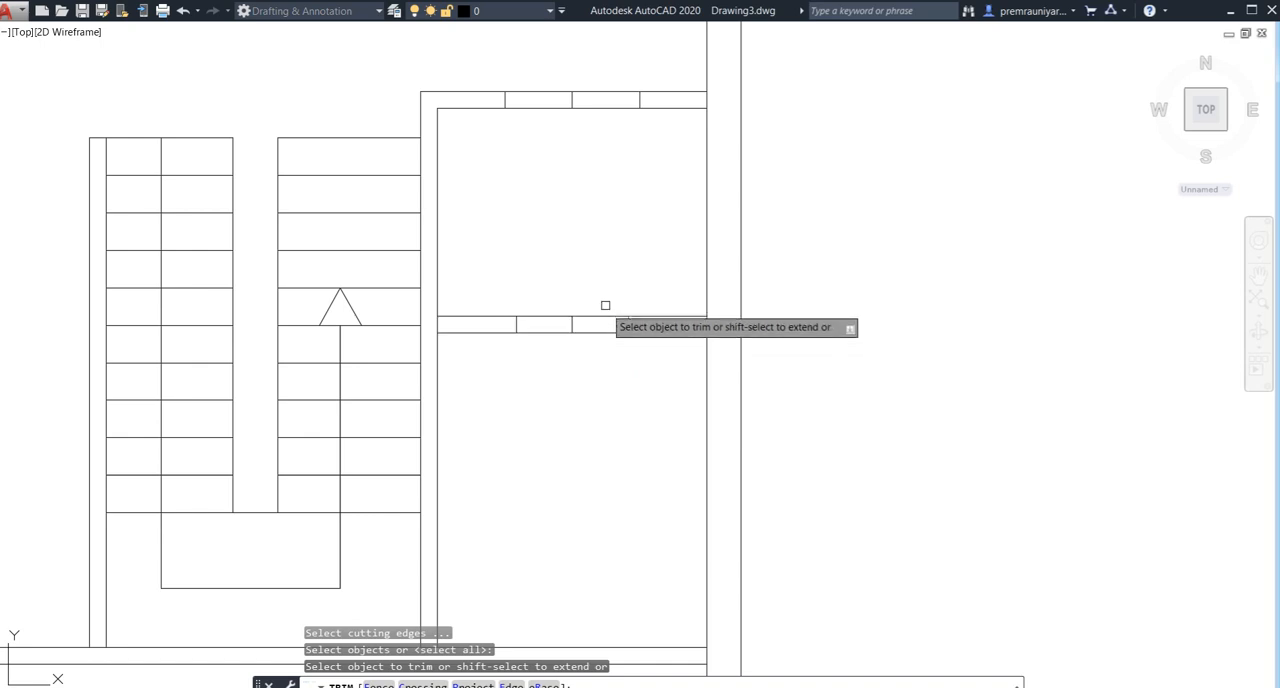
left_click(604, 305)
left_click(570, 346)
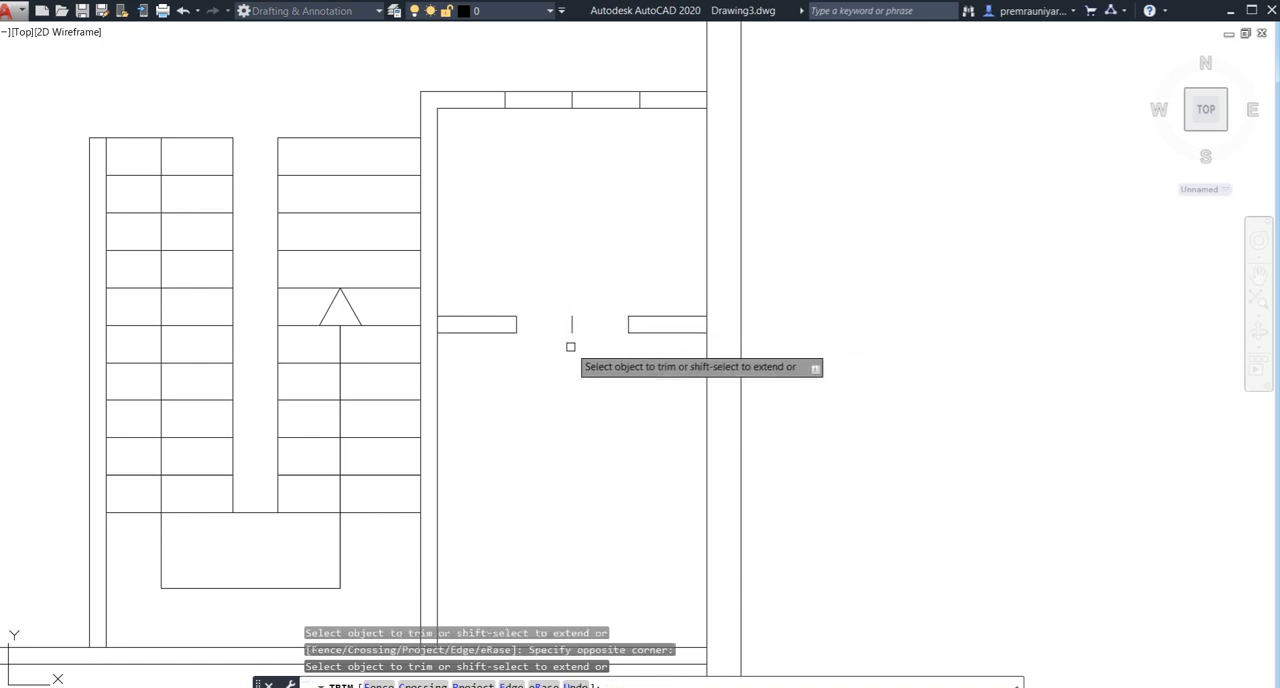
left_click(579, 84)
left_click(568, 138)
key("Escape")
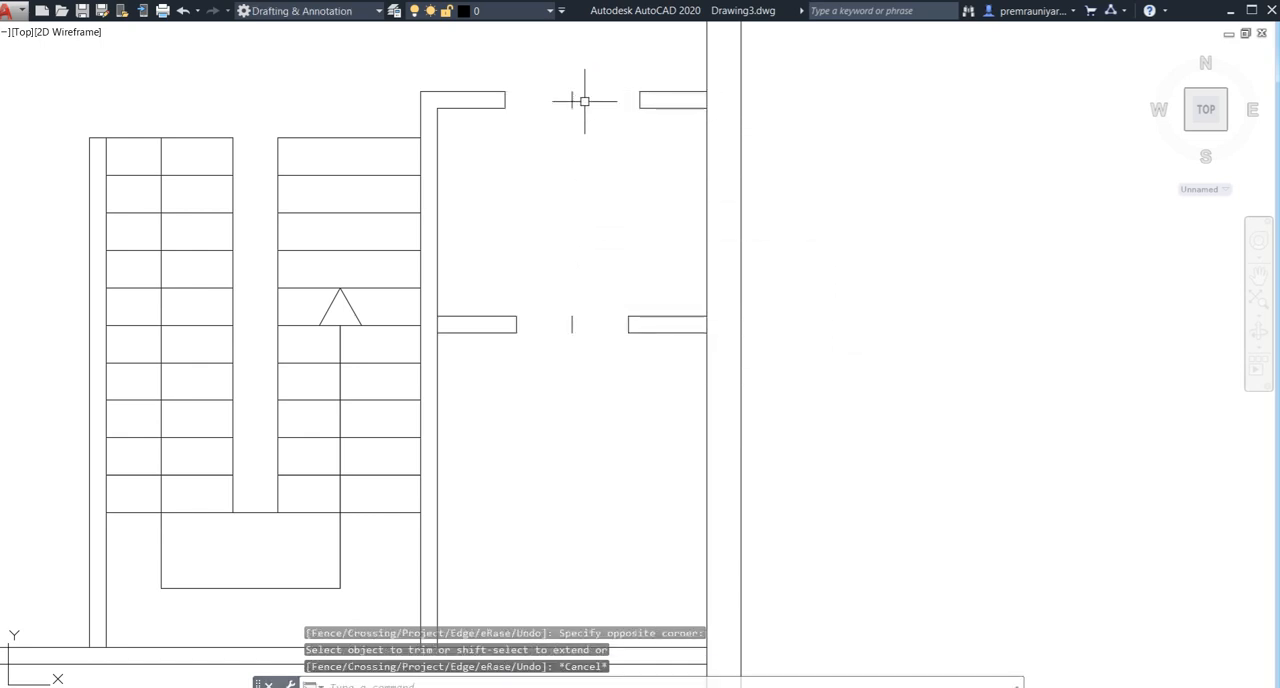
- Erase the two leftover centre marker lines in the door openings beside the staircase
left_click(581, 84)
left_click(556, 350)
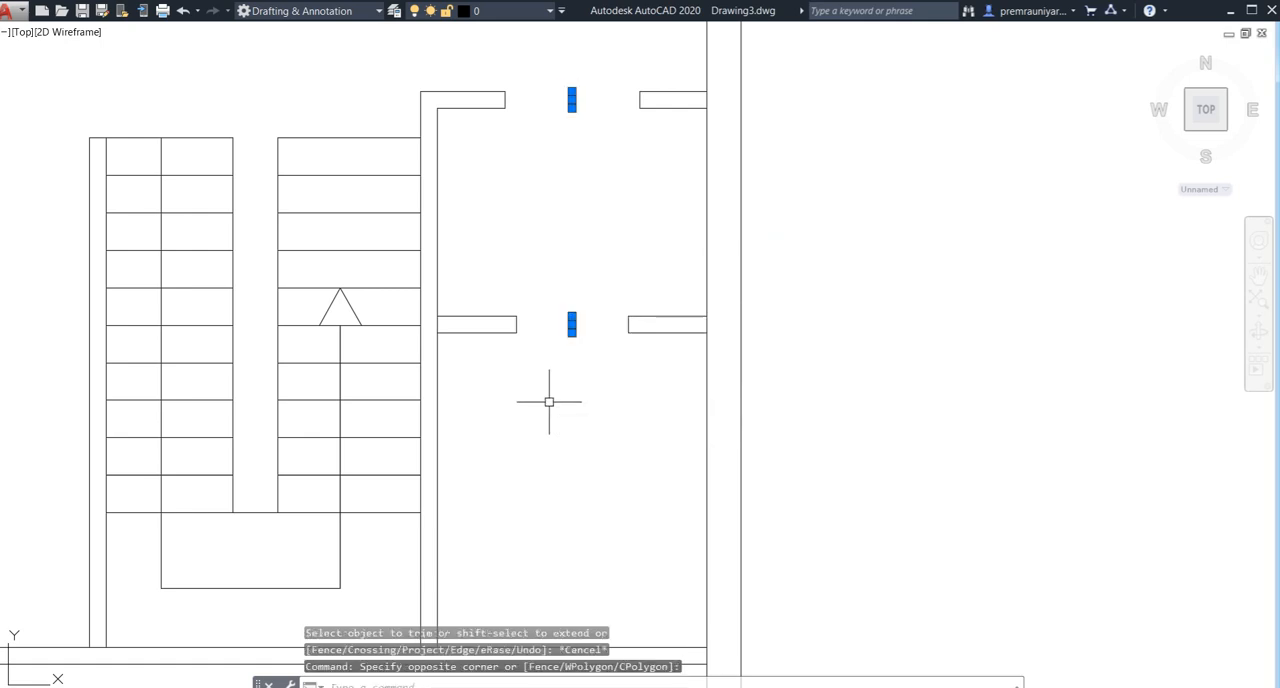
key("Delete")
- Draw a short line across the short entrance passage wall, joining the midpoints of its two faces
scroll(549, 342, "down", 4)
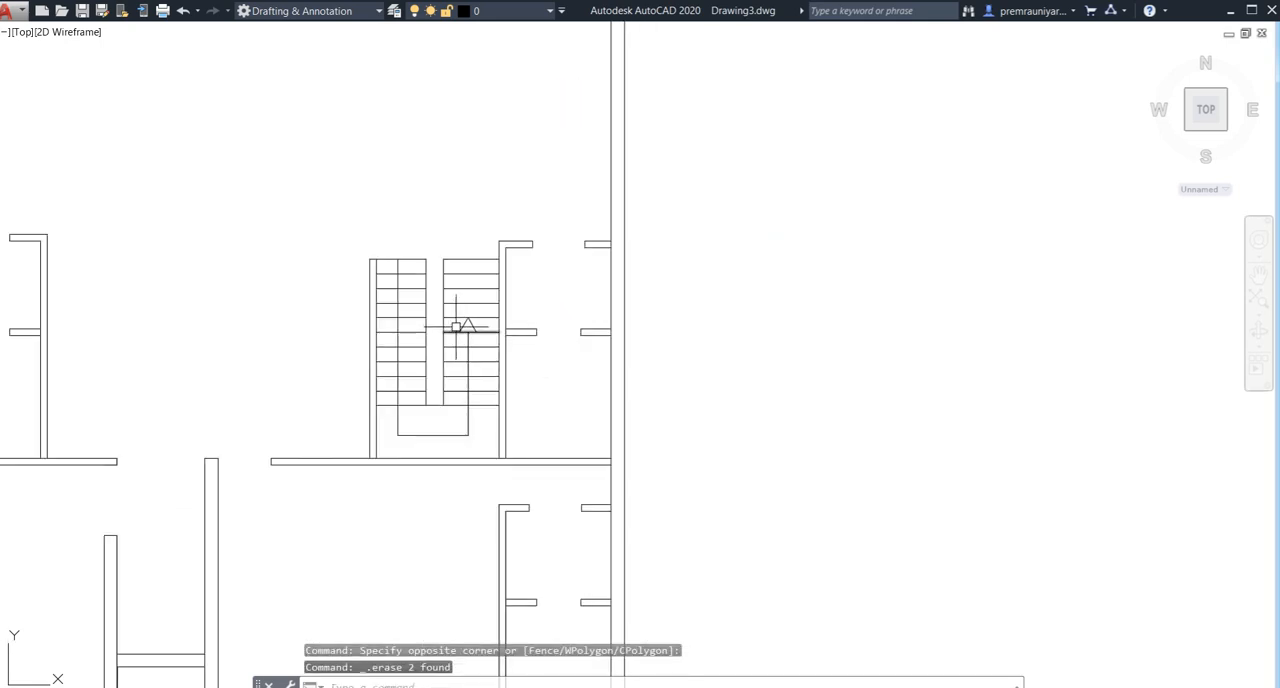
middle_click_drag(456, 327, 523, 284)
middle_click_drag(417, 415, 528, 351)
scroll(528, 351, "down", 2)
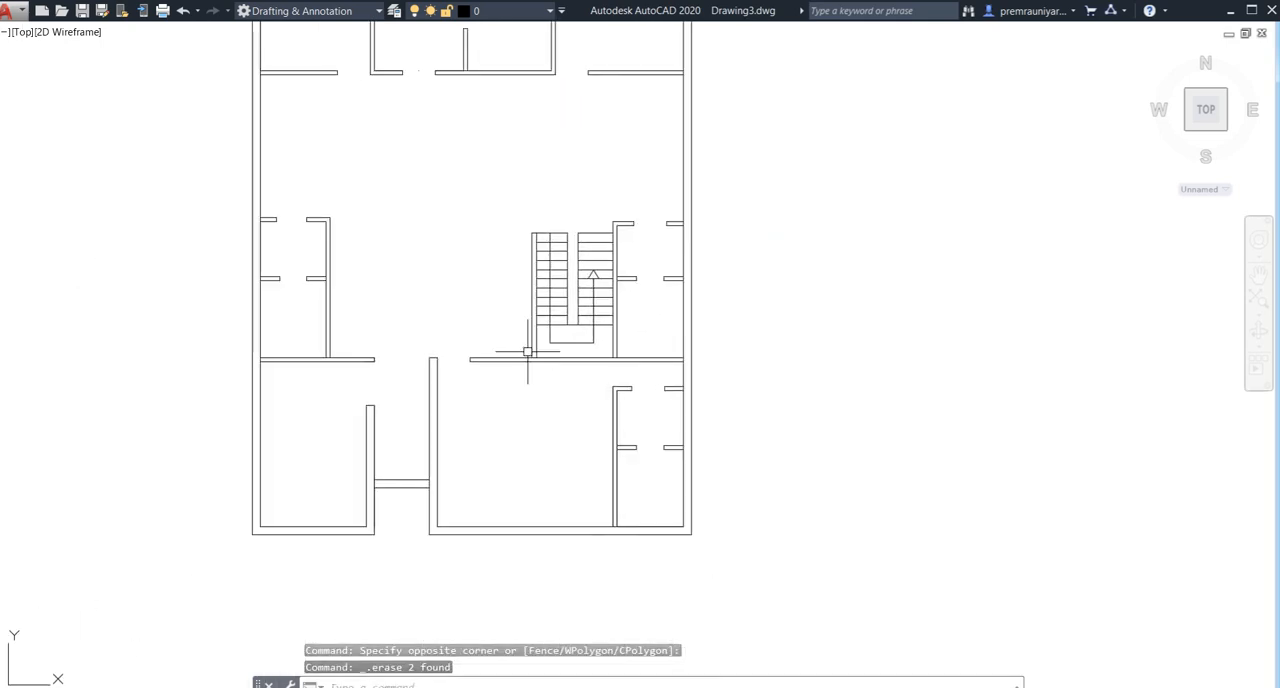
middle_click_drag(477, 409, 489, 356)
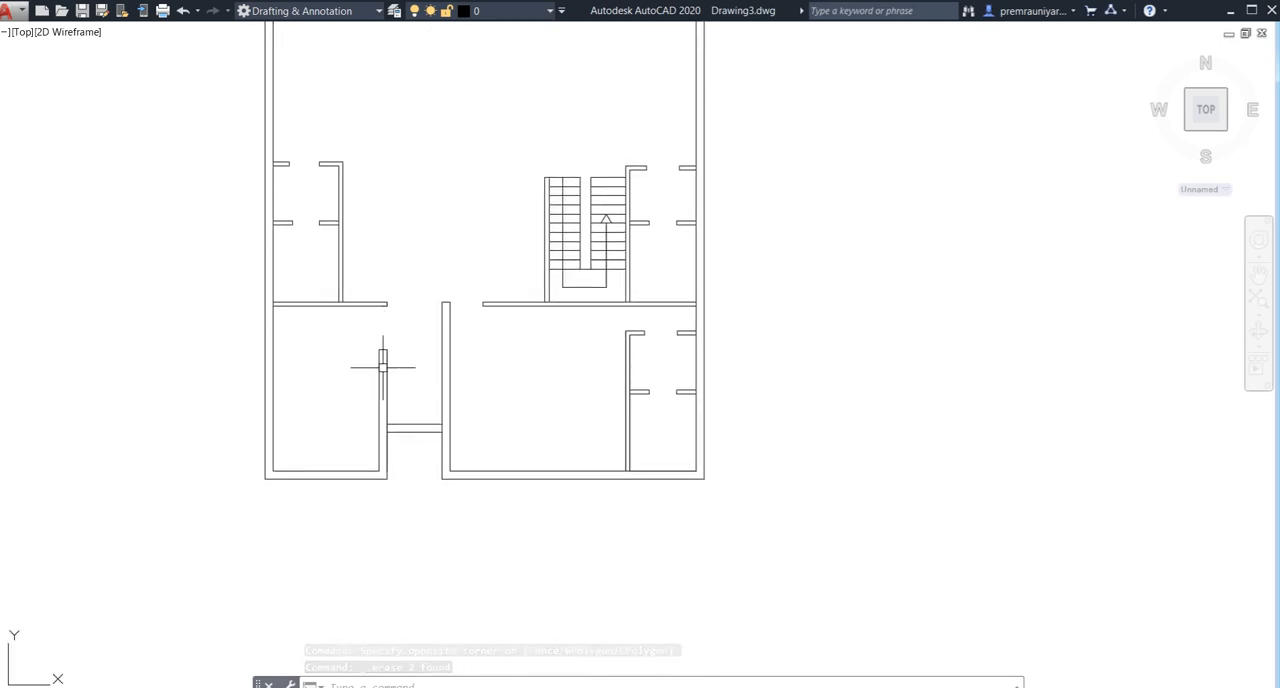
middle_click_drag(419, 391, 426, 294)
scroll(422, 330, "up", 6)
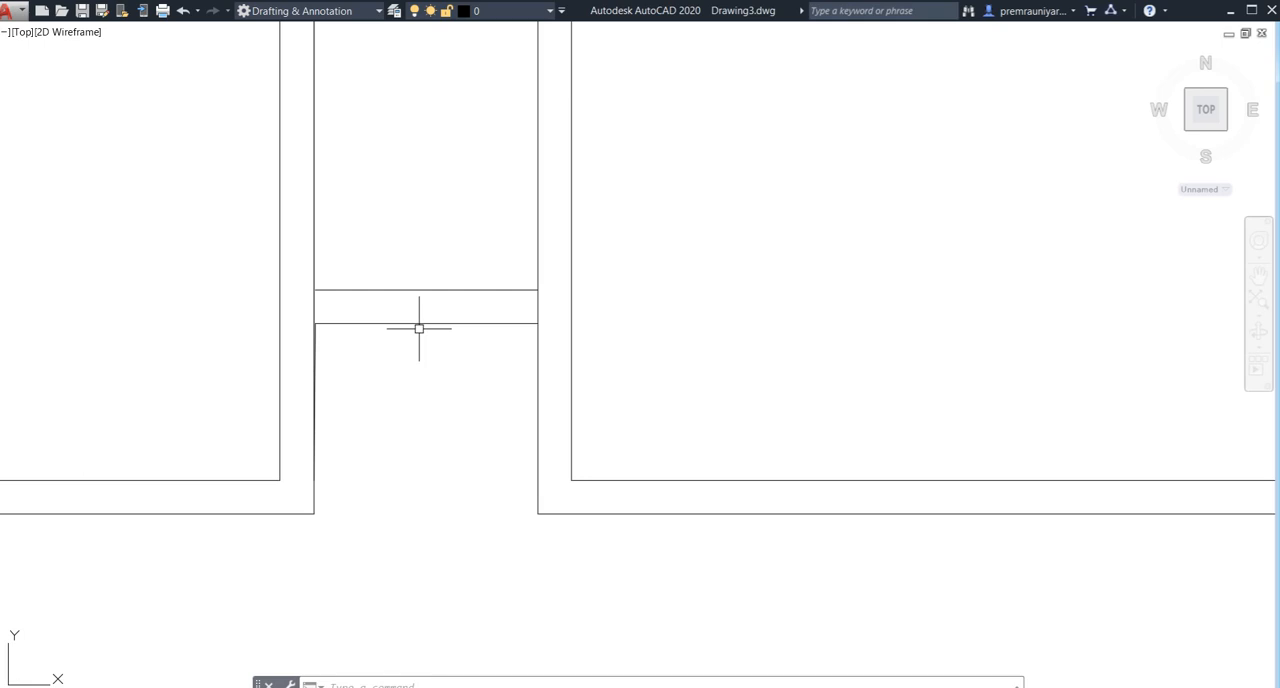
type("l")
key("Return")
left_click(426, 323)
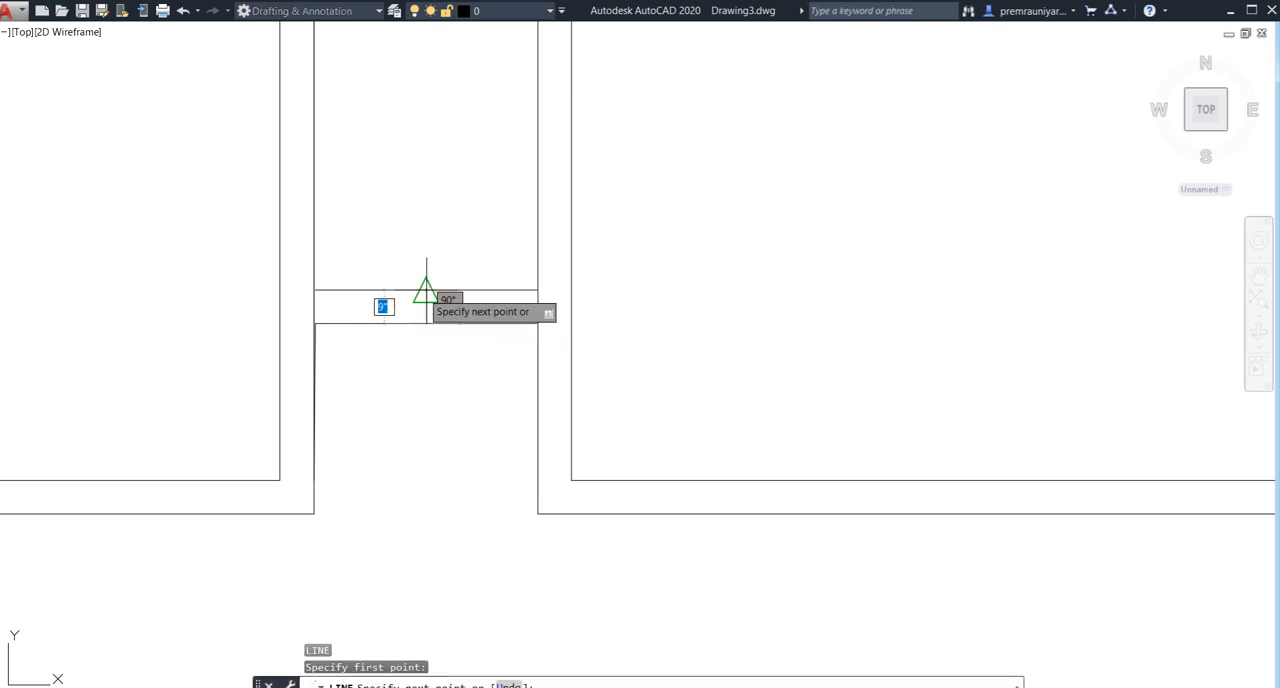
left_click(426, 290)
key("Return")
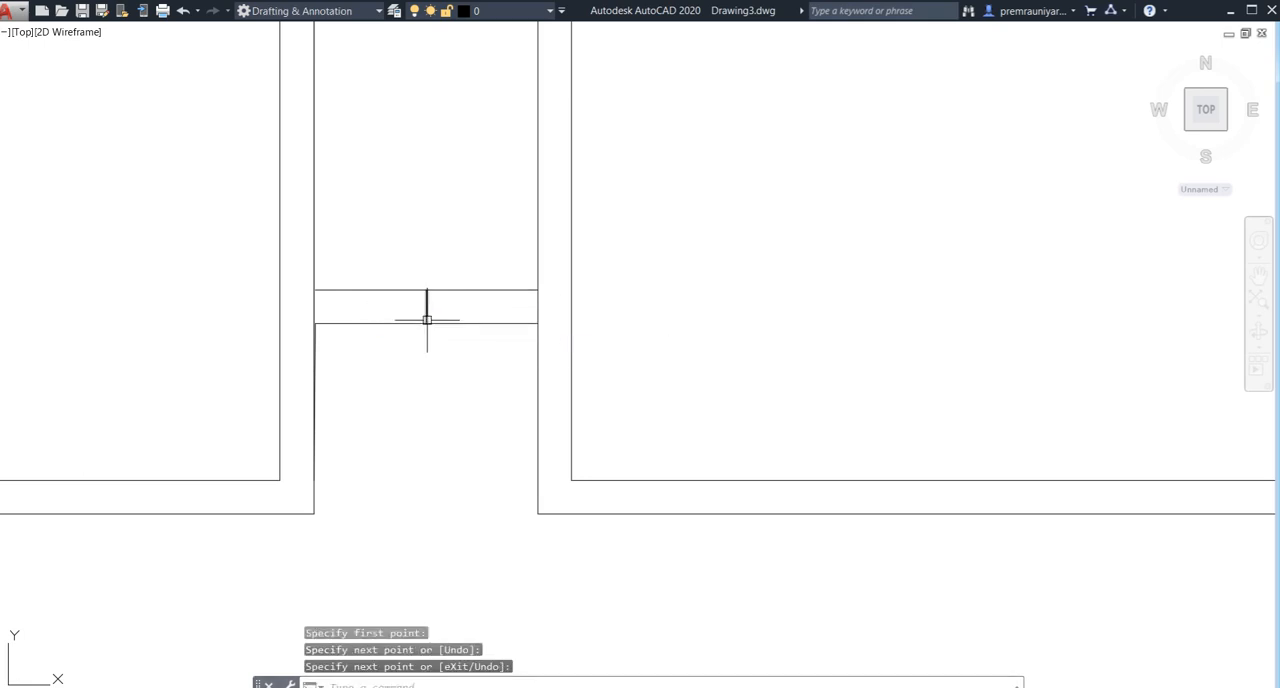
- Offset the short centre line in the entrance passage wall 2' to each side
type("o")
key("Return")
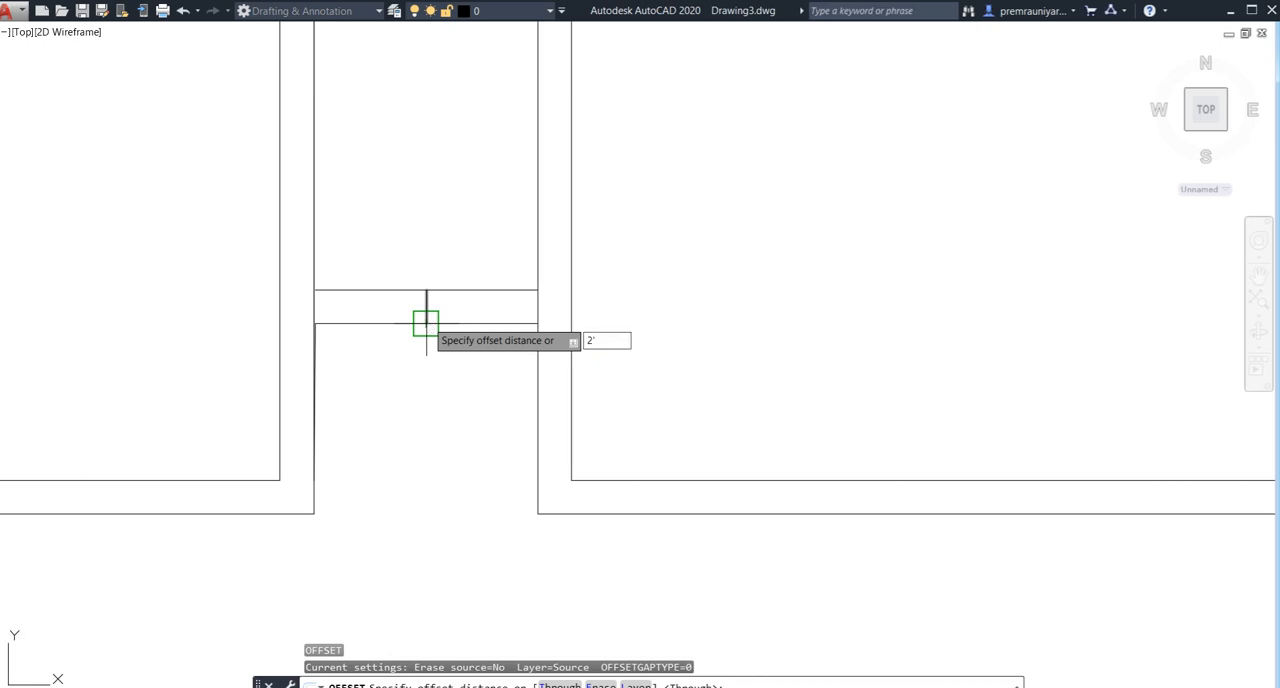
key("Return")
left_click(426, 308)
left_click(371, 314)
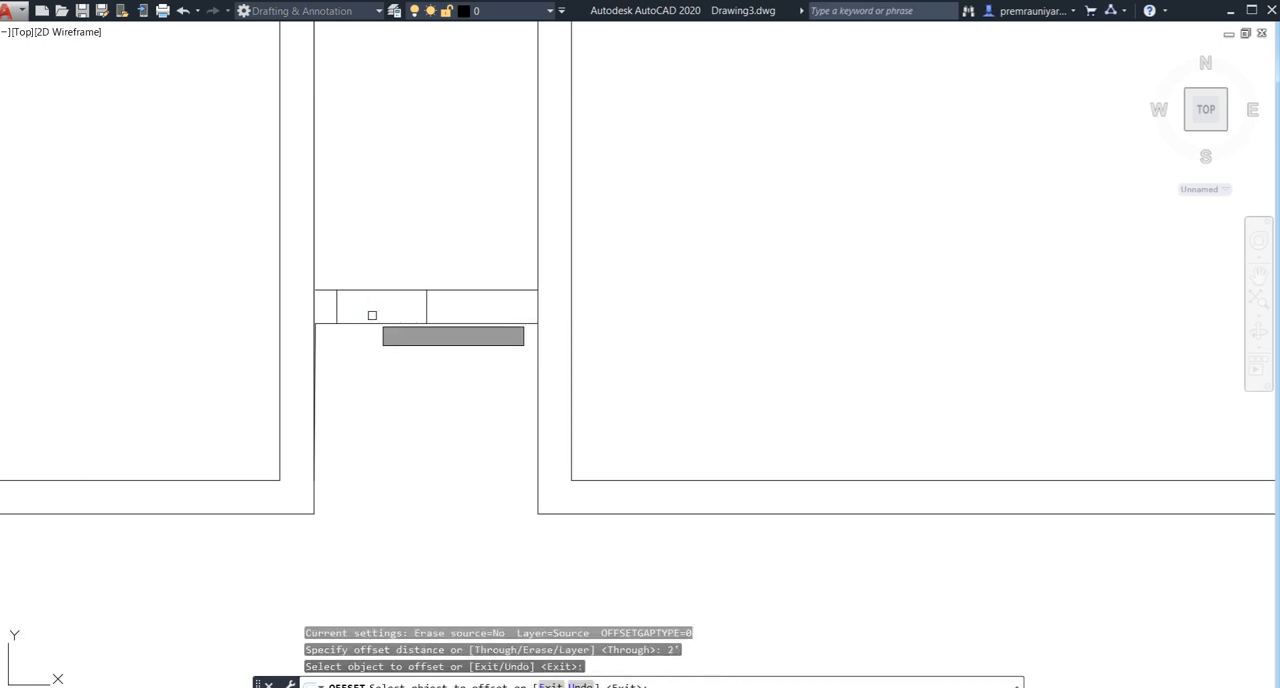
left_click(425, 312)
left_click(468, 322)
key("Escape")
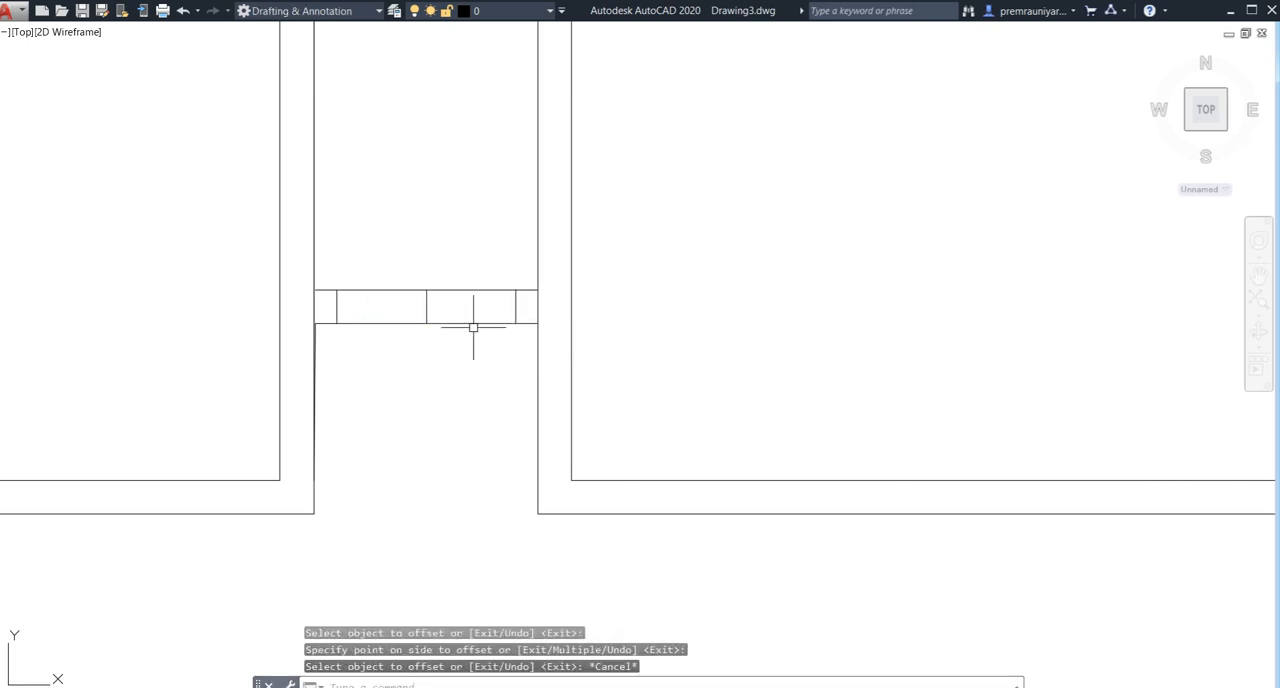
- Trim the short entrance passage wall between its outer marker lines and erase the leftover centre line
type("tr")
key("Return")
left_click(466, 257)
left_click(394, 403)
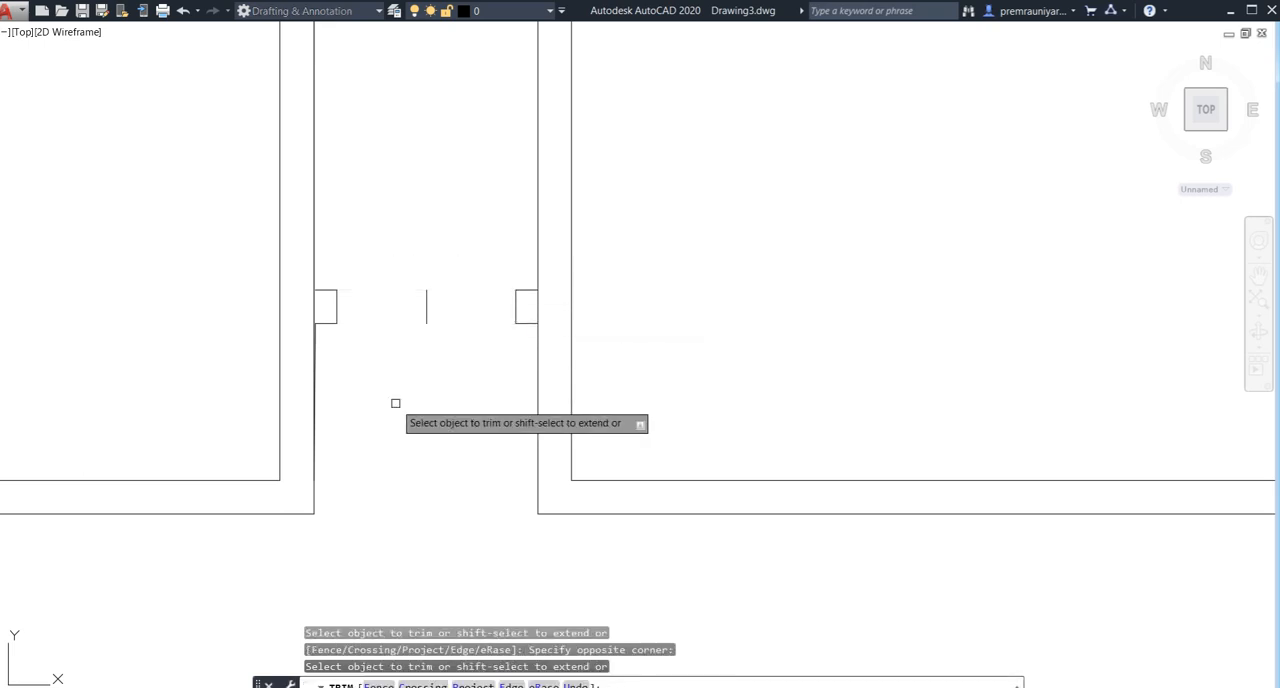
key("Escape")
left_click(426, 306)
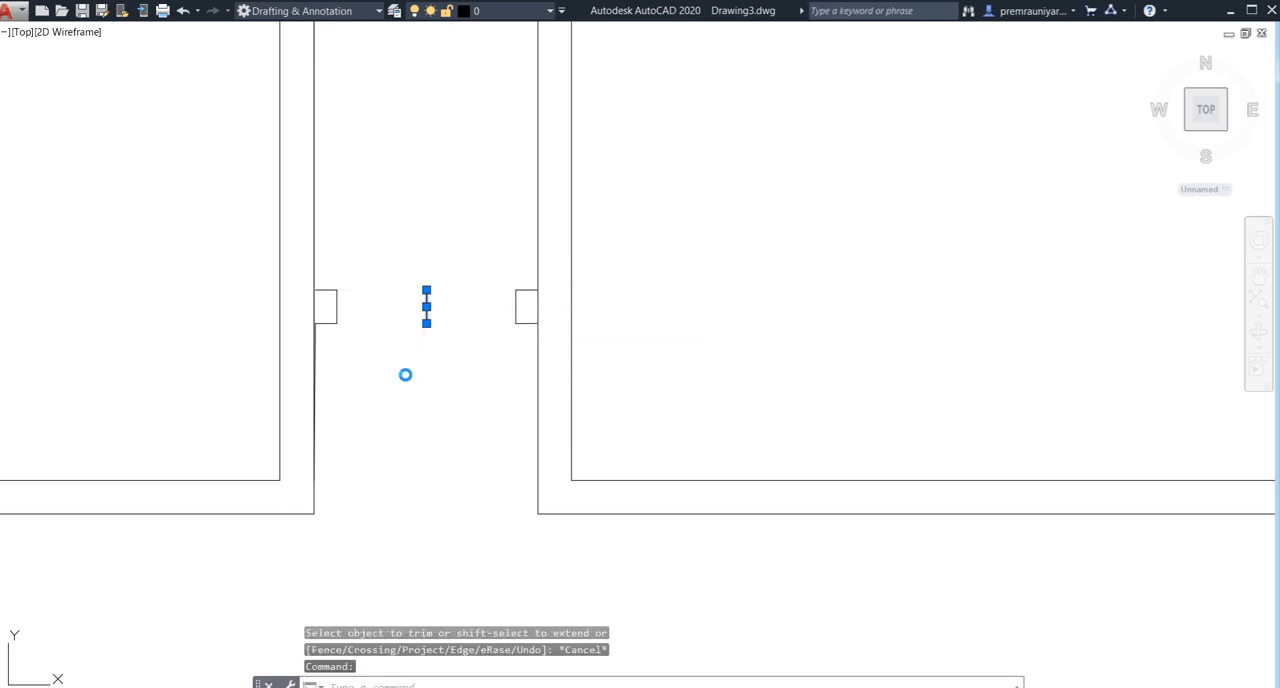
key("Delete")
- Draw a 9" line across the front wall of the smaller front room, joining the midpoints of its two faces
scroll(405, 374, "down", 5)
middle_click_drag(403, 371, 397, 517)
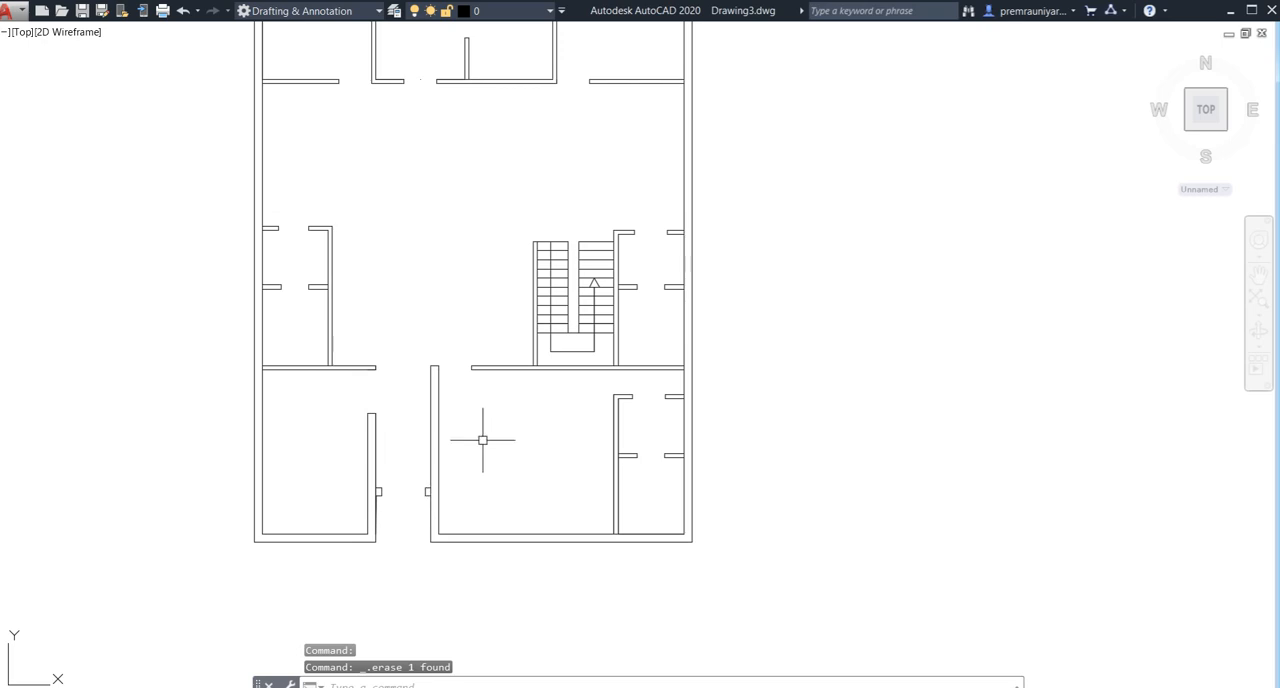
middle_click_drag(462, 456, 414, 528)
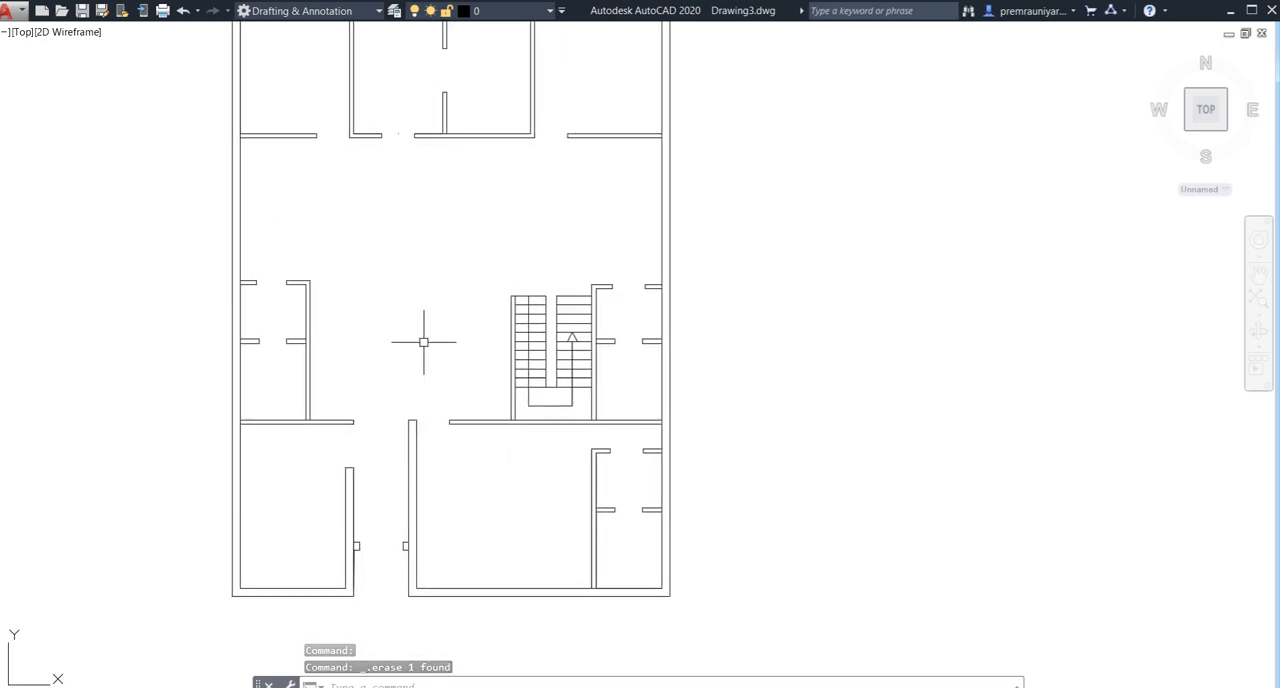
scroll(391, 350, "down", 3)
middle_click_drag(391, 351, 431, 361)
middle_click_drag(443, 451, 443, 334)
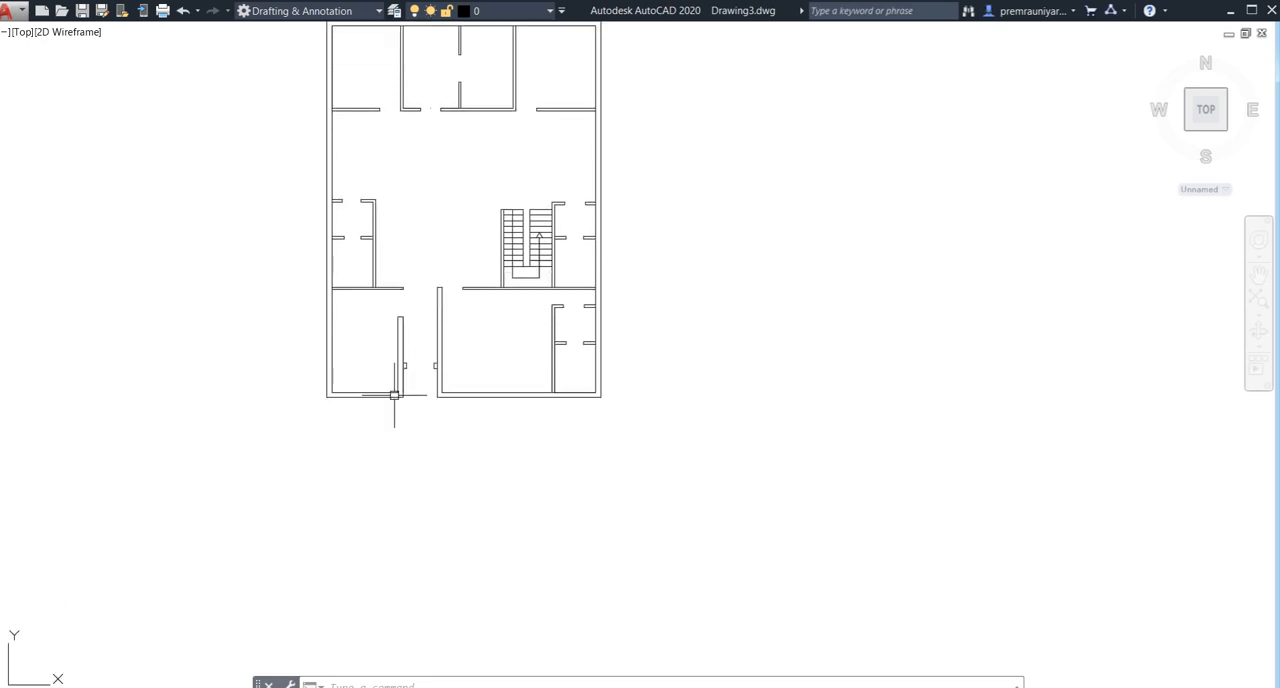
scroll(391, 404, "up", 4)
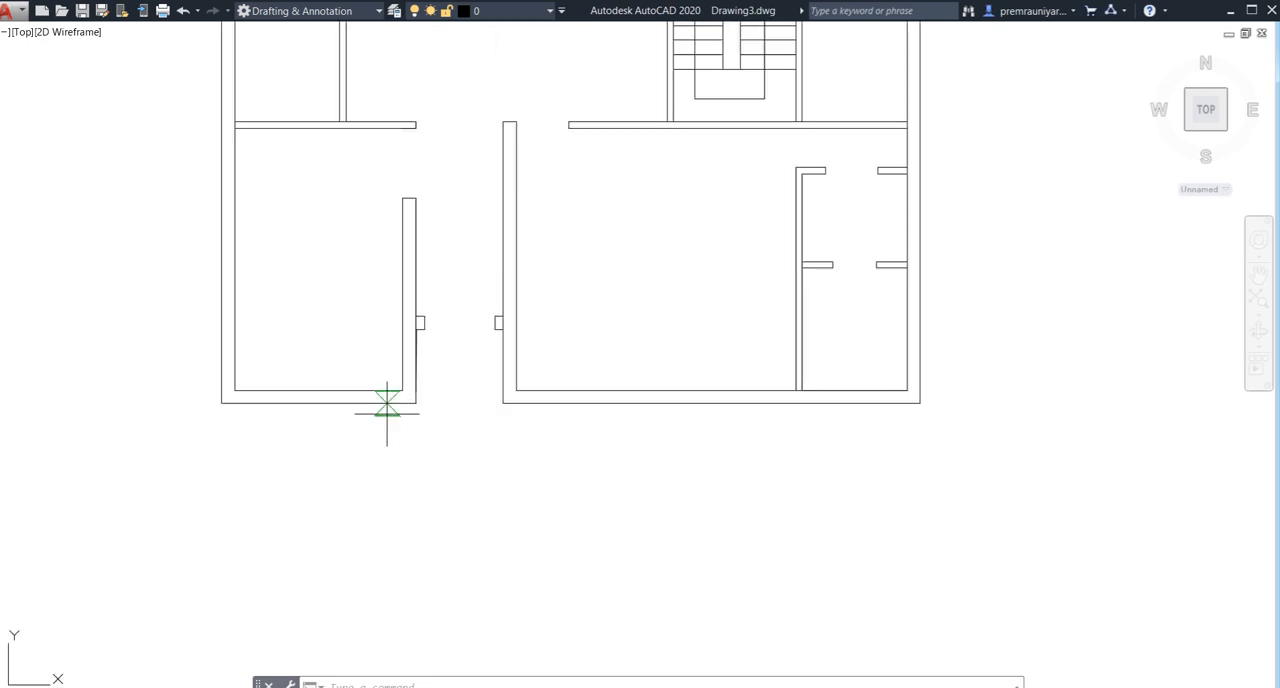
type("l")
key("Return")
left_click(318, 403)
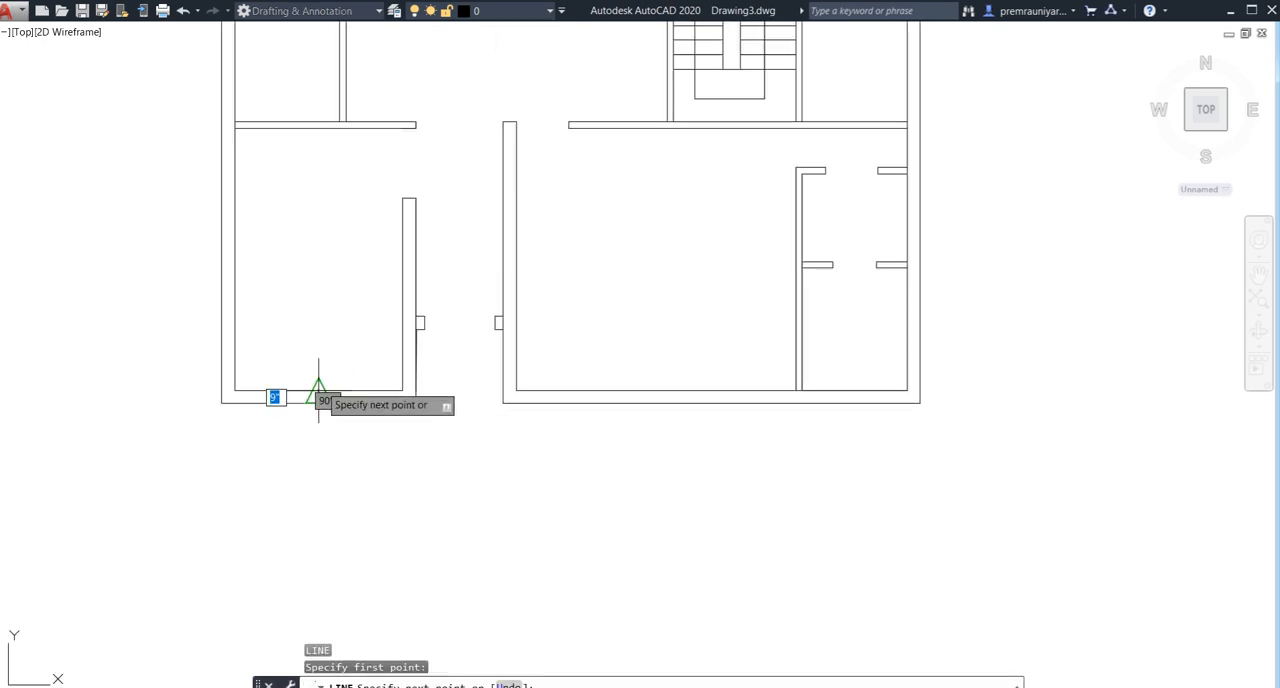
left_click(318, 390)
key("Return")
- Draw a line along the front wall's inner face in the larger front room, from the small-room partition to the passage wall
middle_click_drag(541, 423, 471, 444)
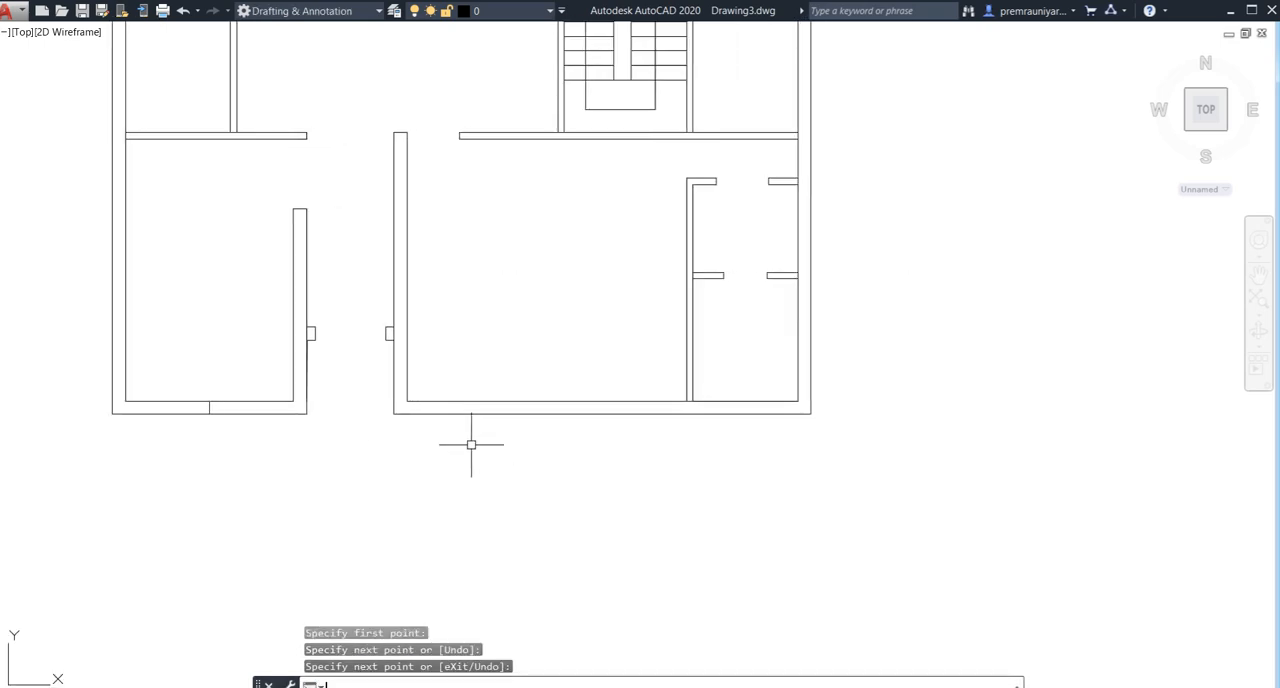
key("Return")
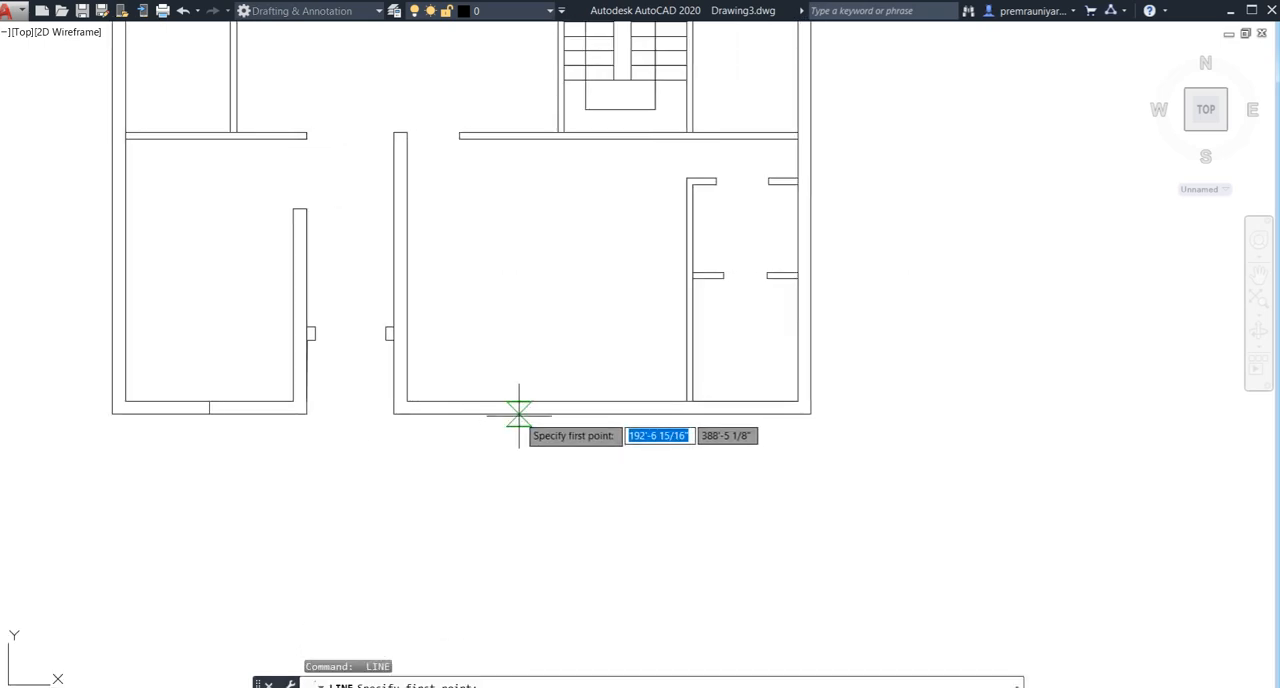
left_click(686, 401)
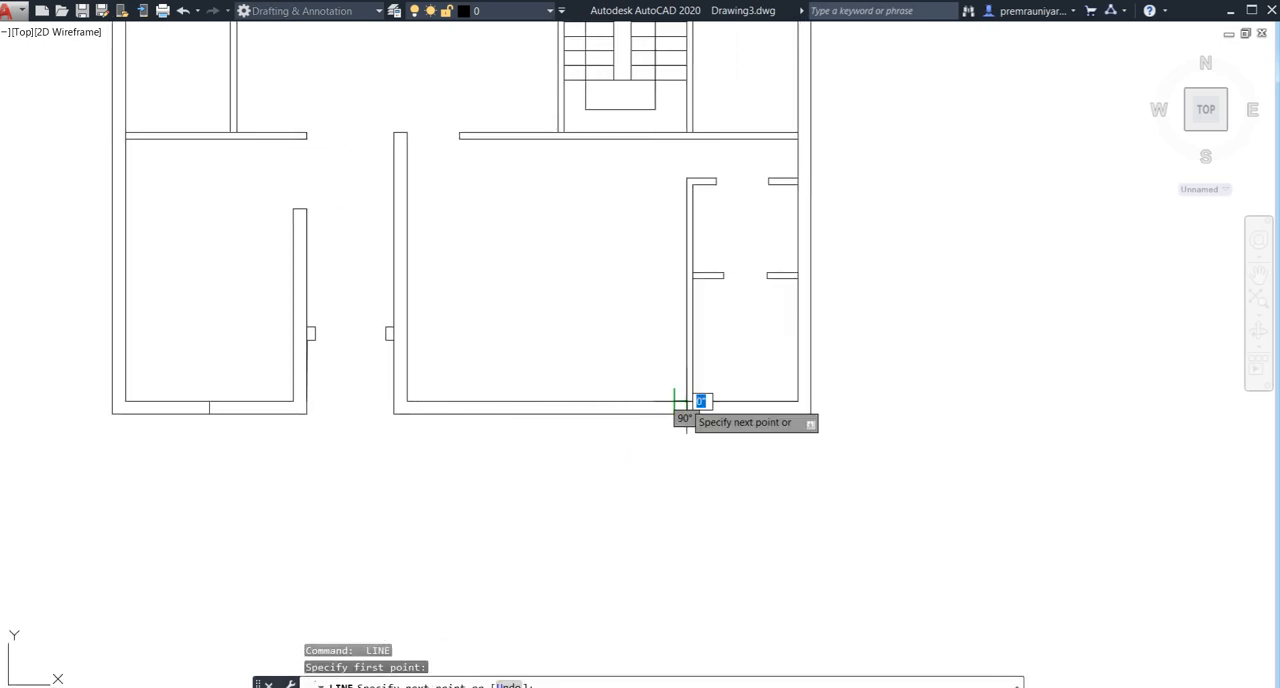
left_click(408, 401)
key("Return")
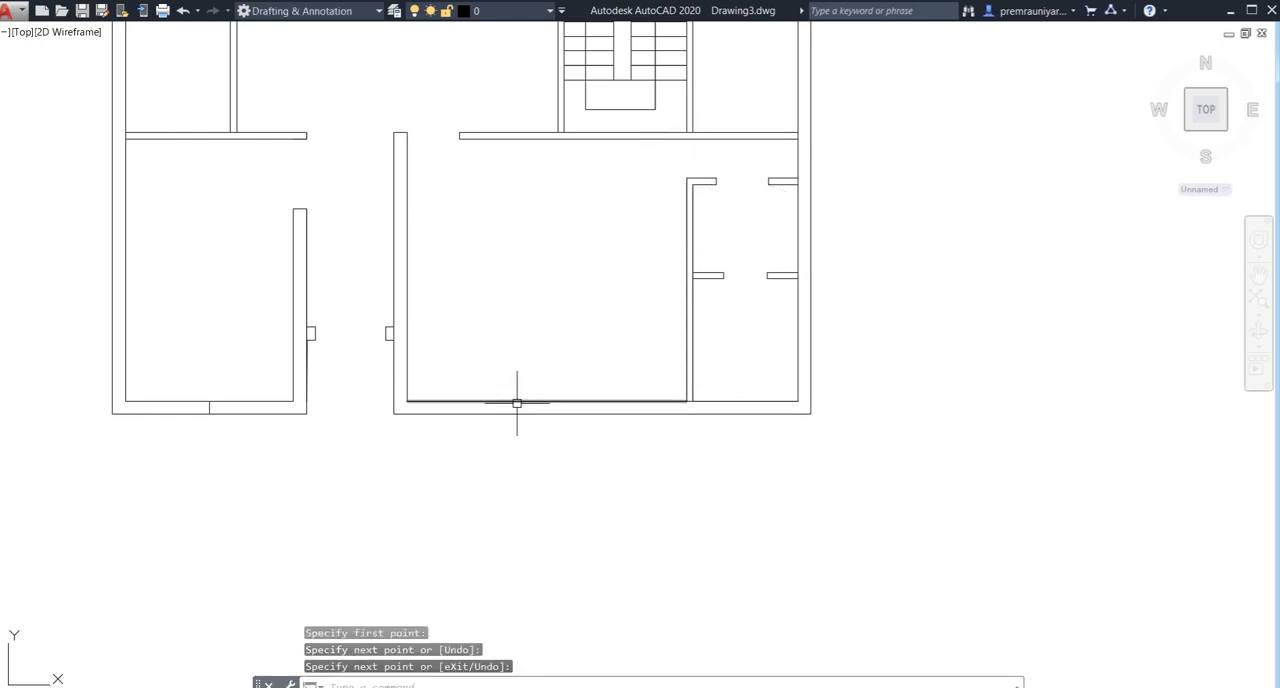
- Draw a 9" line across the larger front room's front wall from the midpoint of its inner face
key("Return")
left_click(535, 401)
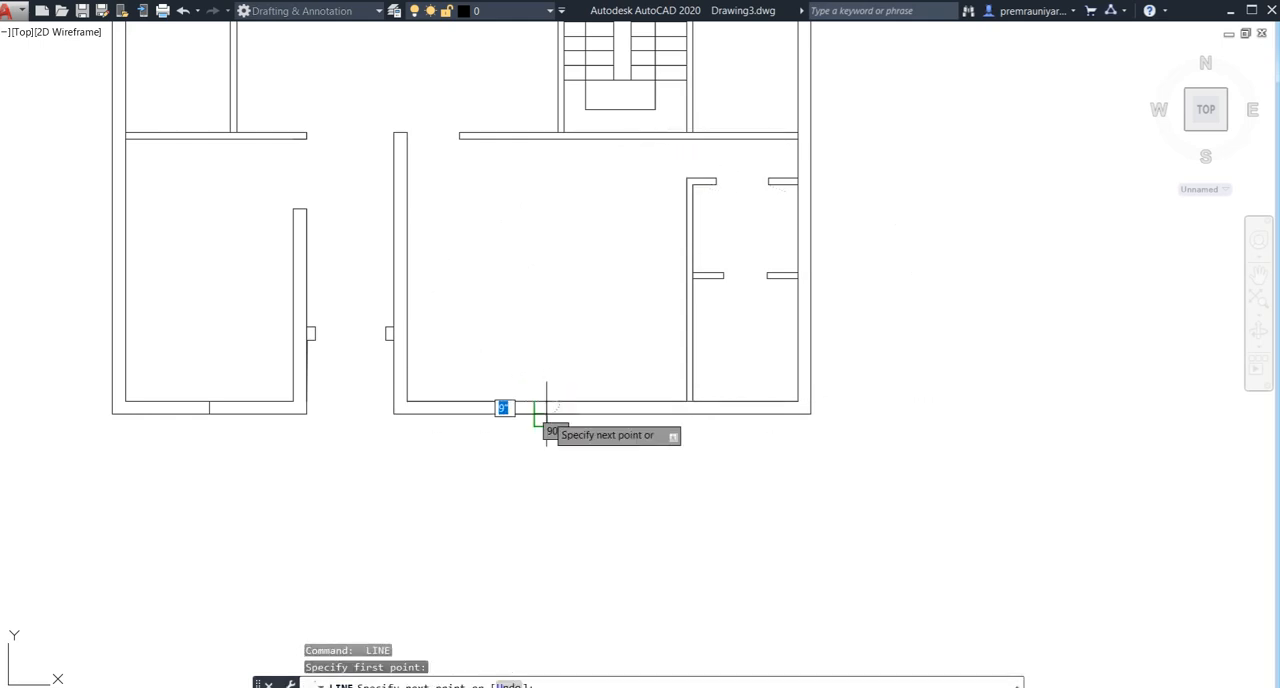
left_click(545, 413)
key("Return")
- Draw a line along the front wall's inner face in the small corner room, from the side wall to the partition
middle_click_drag(694, 380, 548, 395)
key("Return")
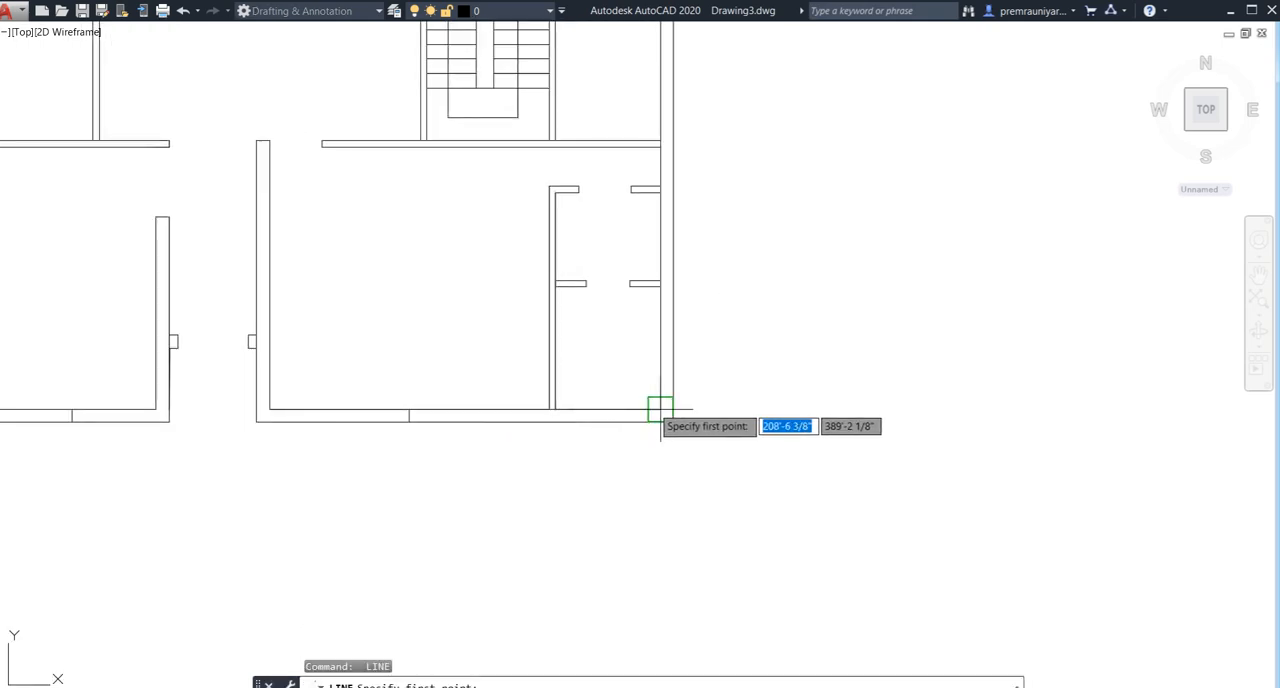
left_click(661, 408)
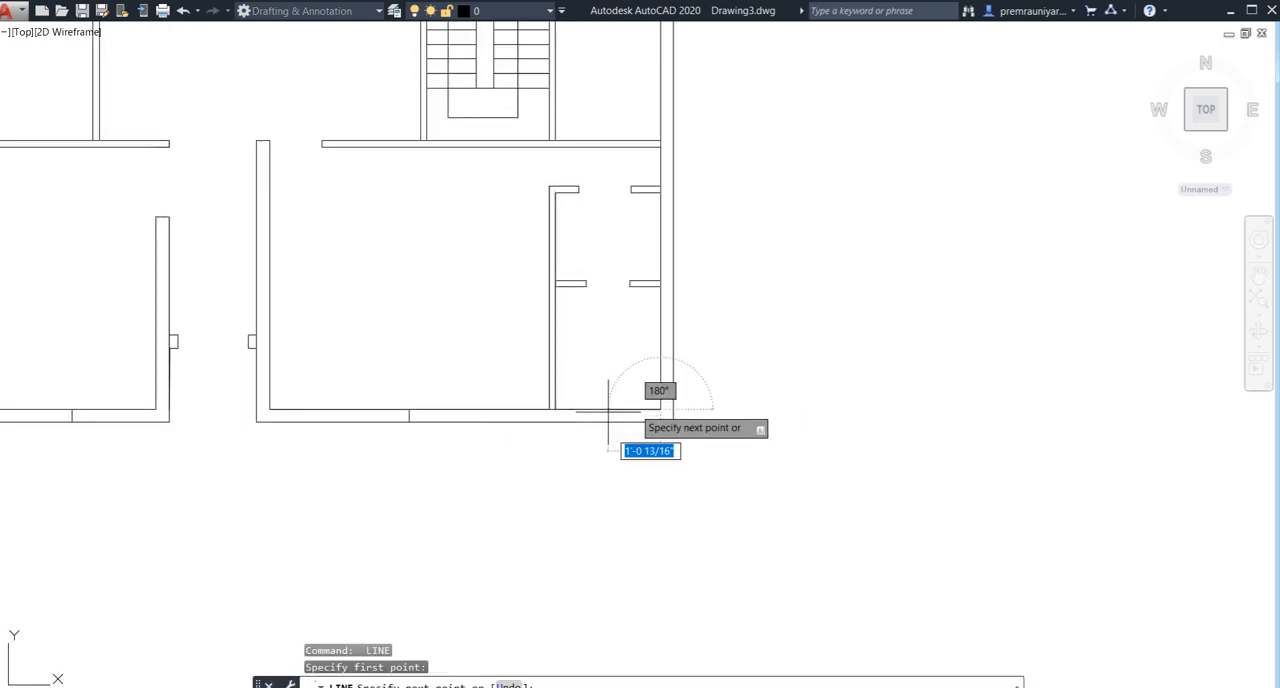
left_click(555, 408)
key("Return")
key("Return")
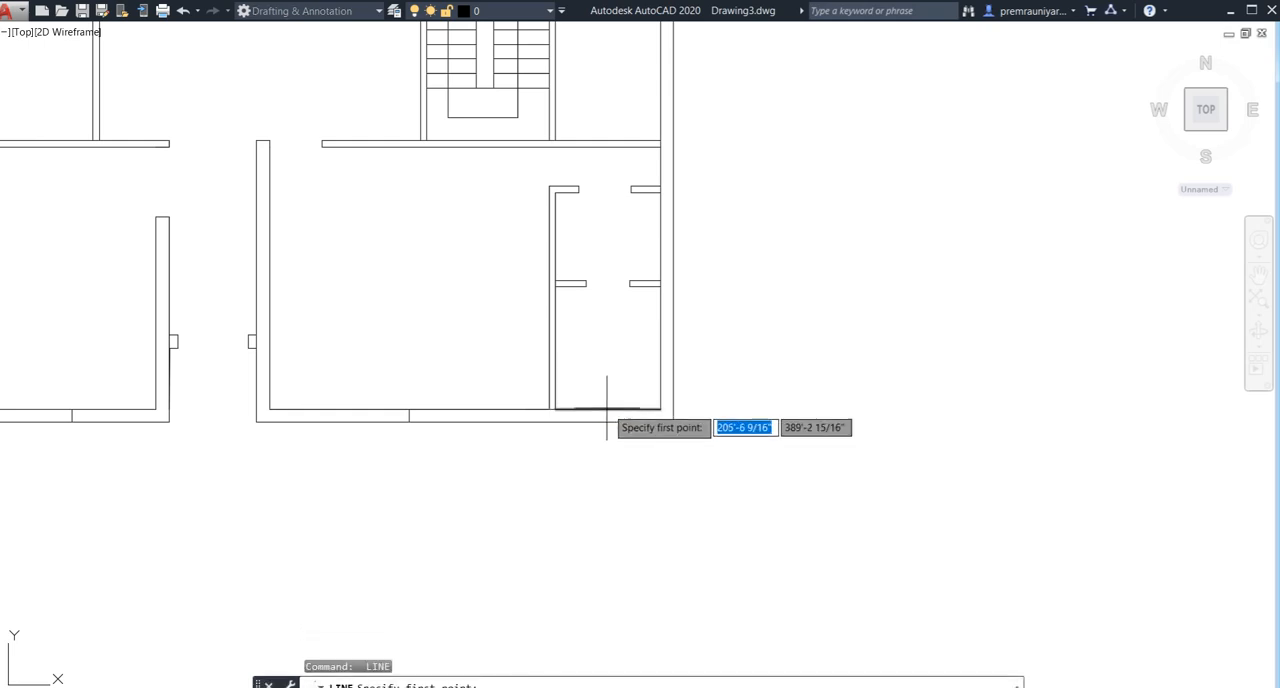
- Draw a short line across the small corner room's front wall from the midpoint of its inner face
left_click(608, 408)
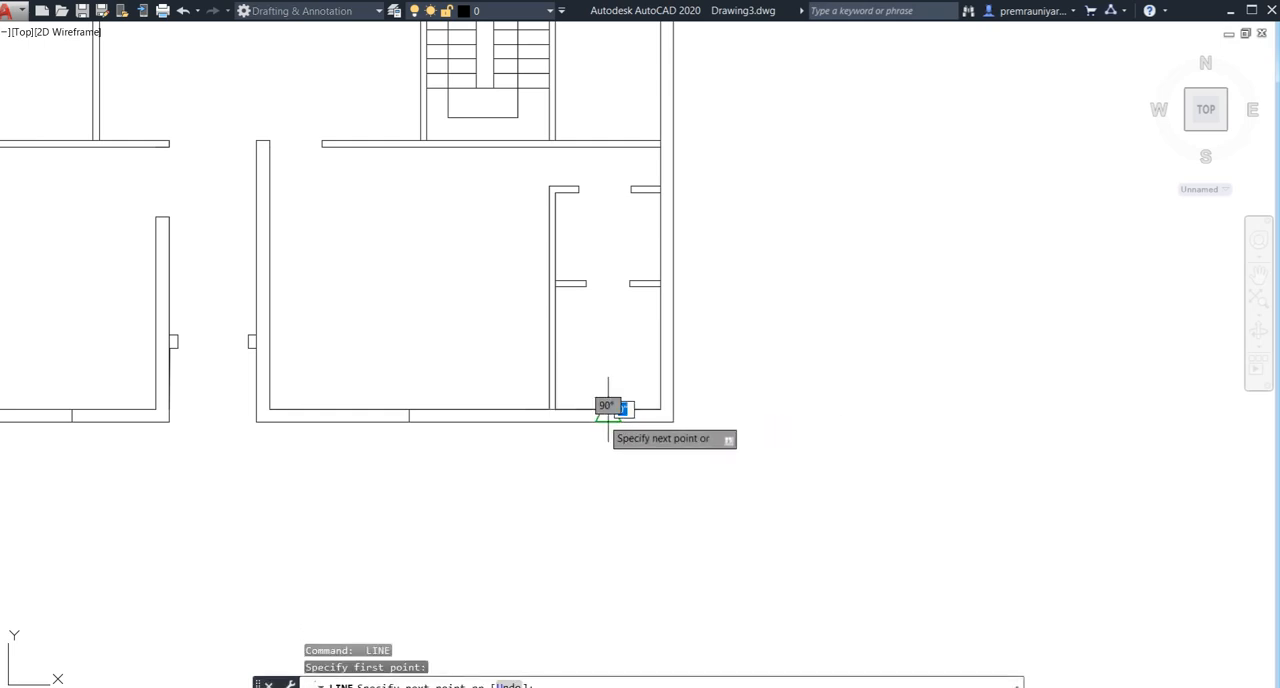
left_click(608, 421)
key("Return")
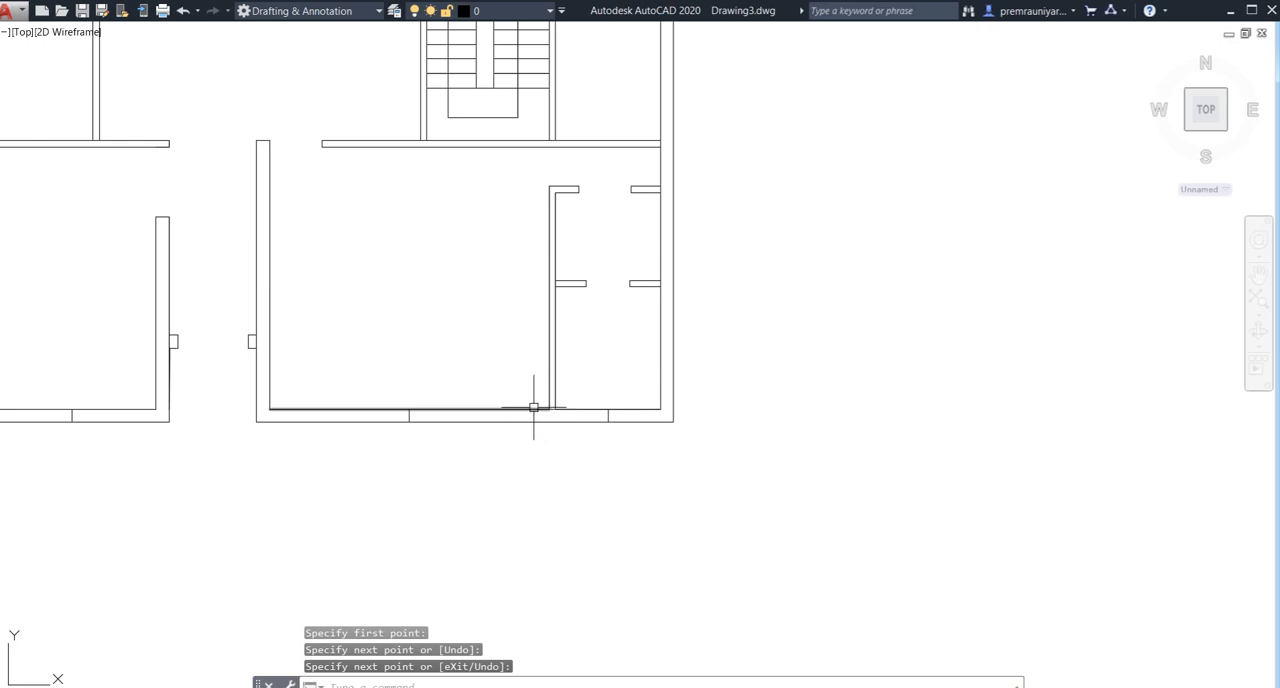
- Draw a line along the rear wall's inner face in the left corner room, from the side wall to the first partition
middle_click_drag(540, 407, 734, 501)
scroll(602, 420, "down", 2)
middle_click_drag(602, 235, 605, 603)
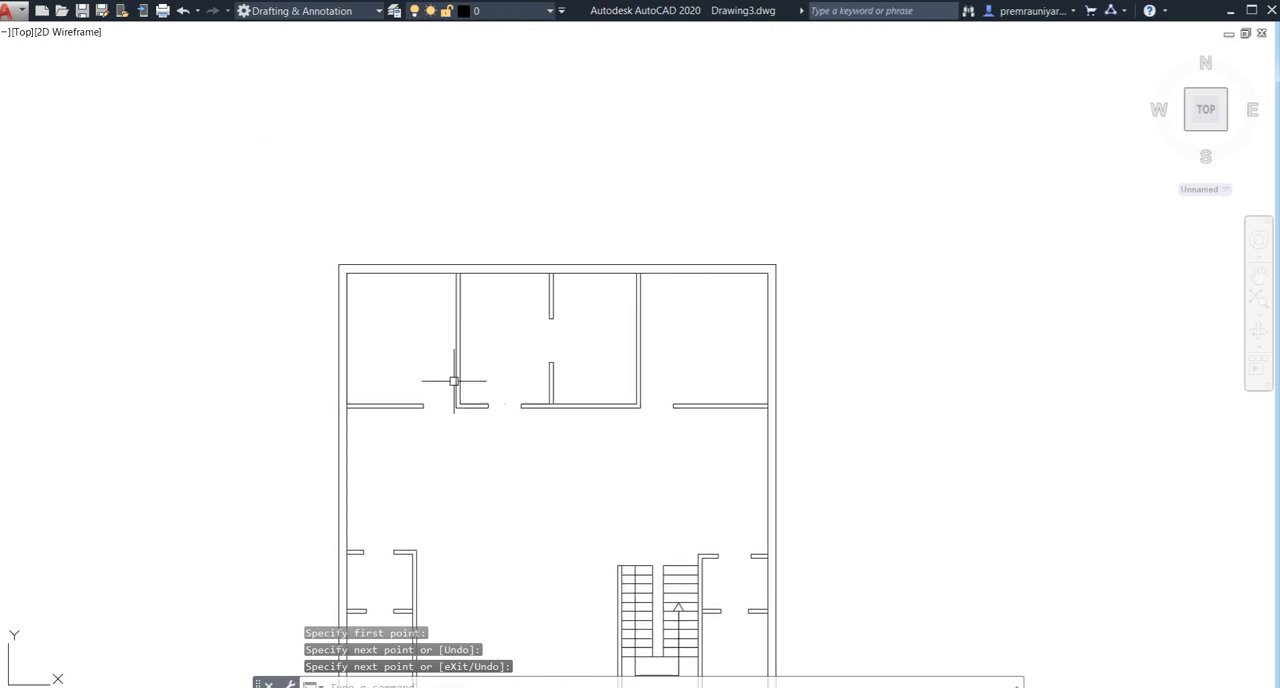
scroll(350, 266, "up", 5)
type("l")
key("Return")
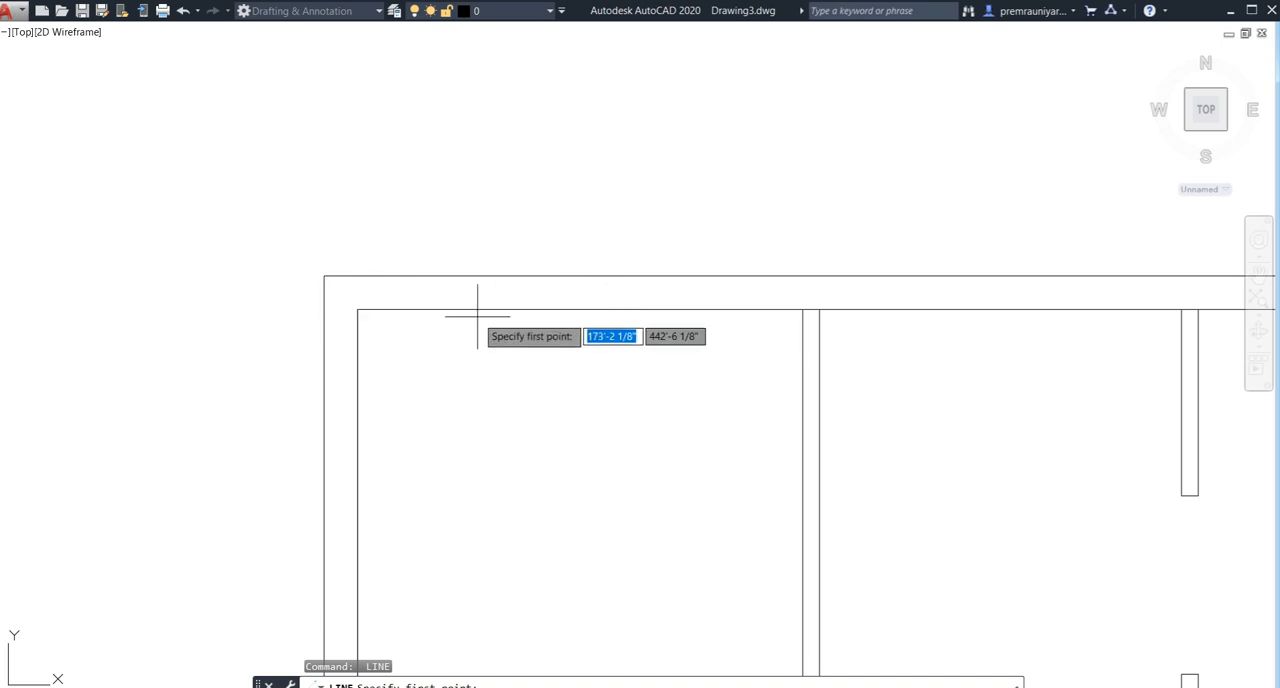
left_click(356, 309)
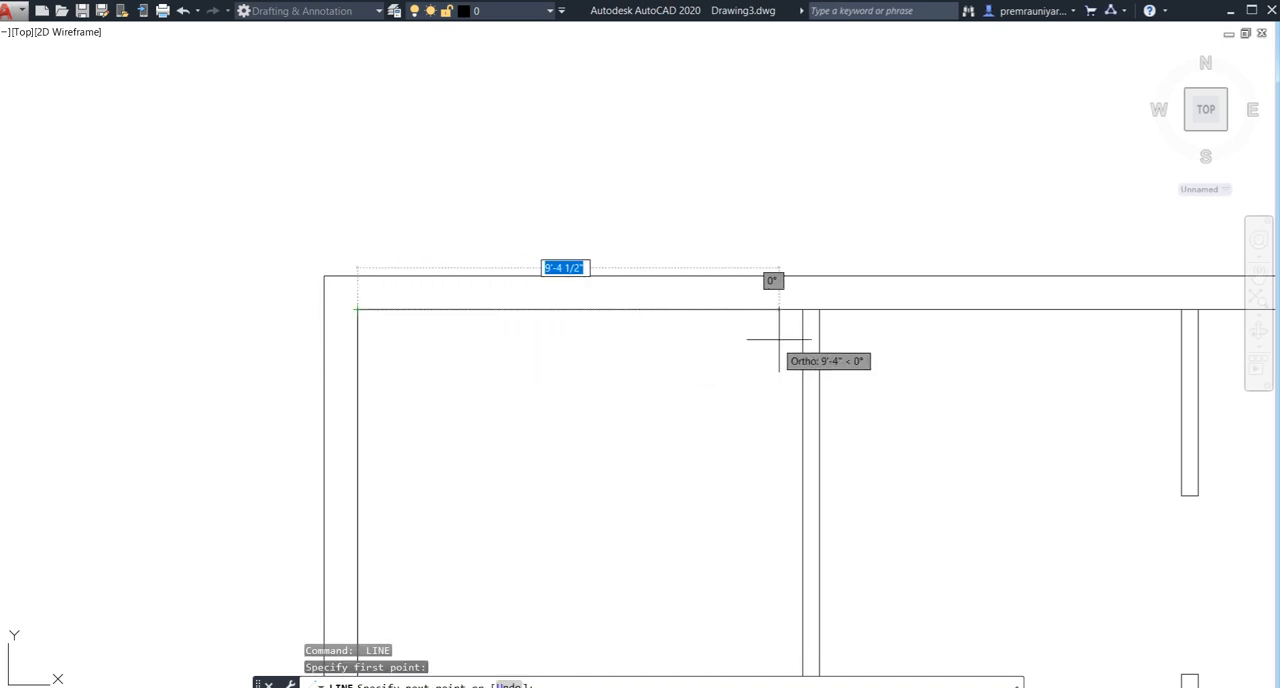
left_click(802, 309)
key("Return")
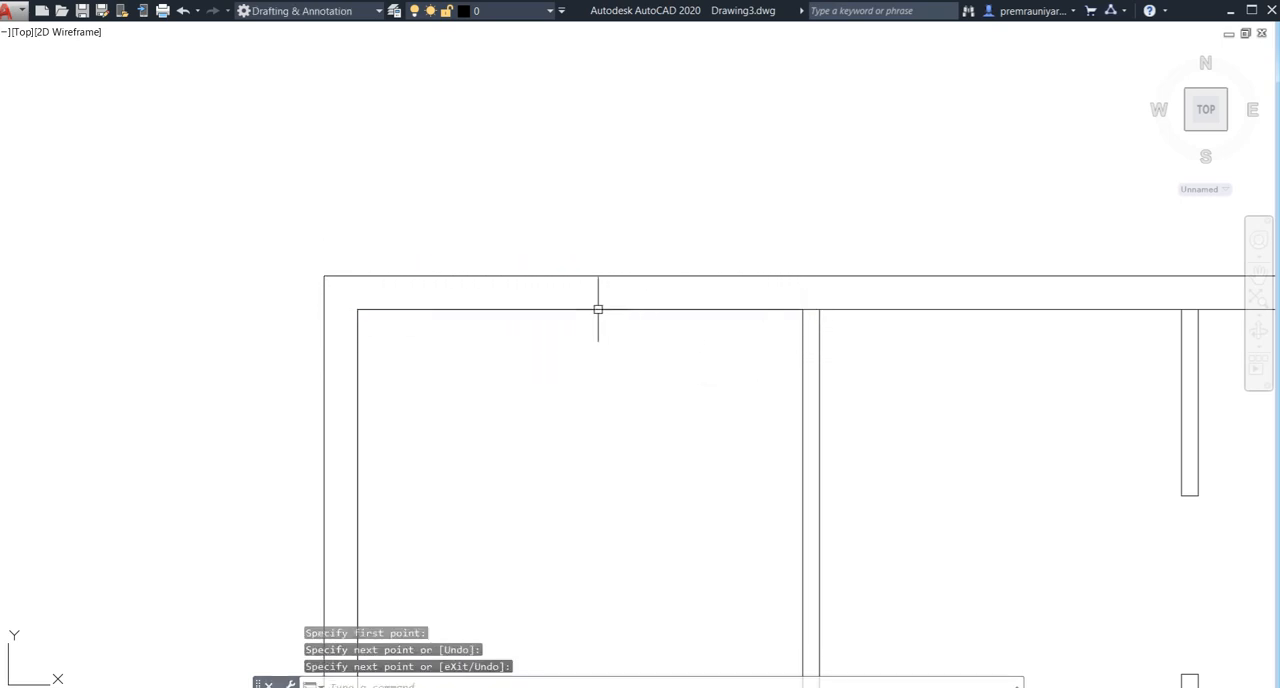
- Draw a 9" line across the rear wall of the left corner room from the midpoint of its inner face
key("Return")
left_click(579, 309)
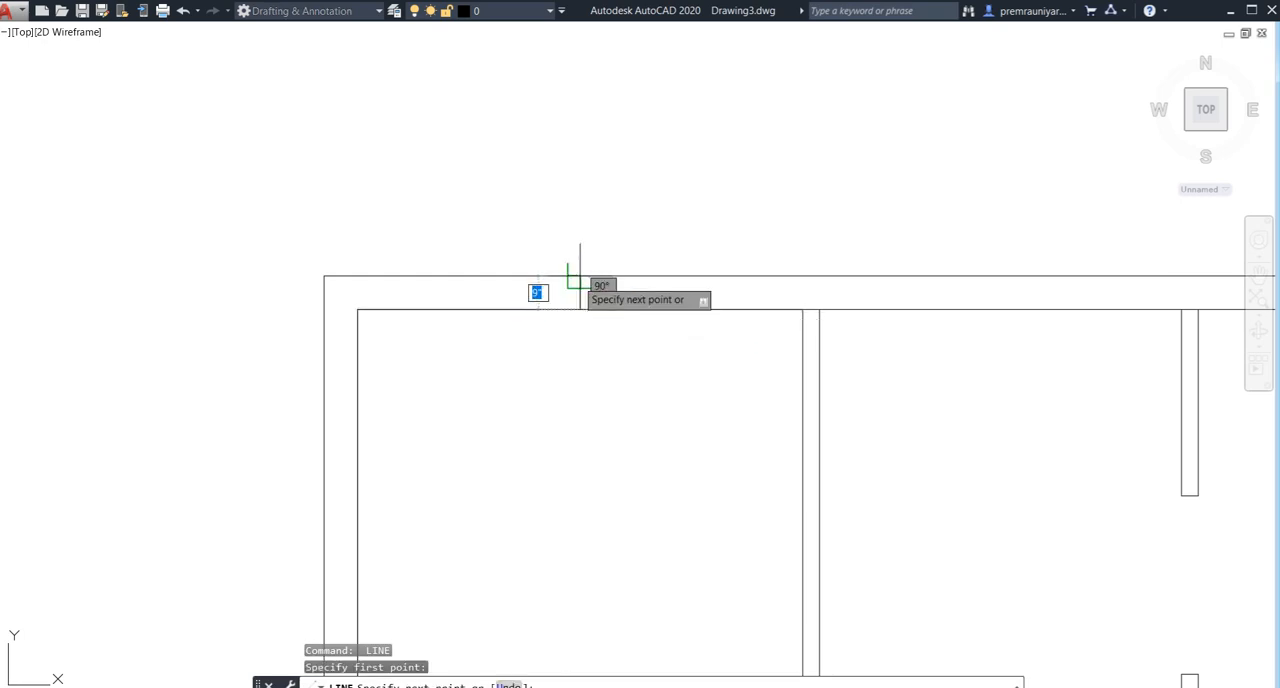
left_click(579, 276)
key("Return")
- Draw a line along the rear wall's inner face between the left corner room's partition and the middle partition
scroll(629, 357, "down", 4)
middle_click_drag(606, 360, 377, 303)
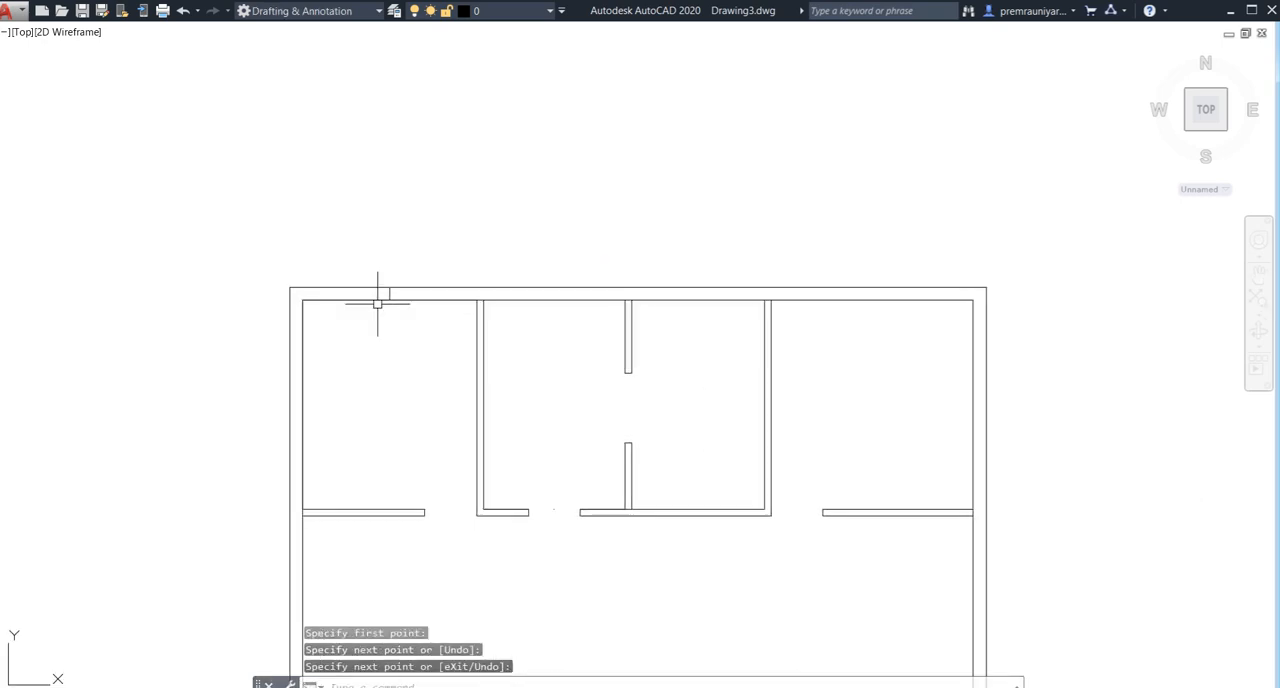
middle_click_drag(561, 328, 449, 303)
scroll(431, 303, "up", 3)
key("Return")
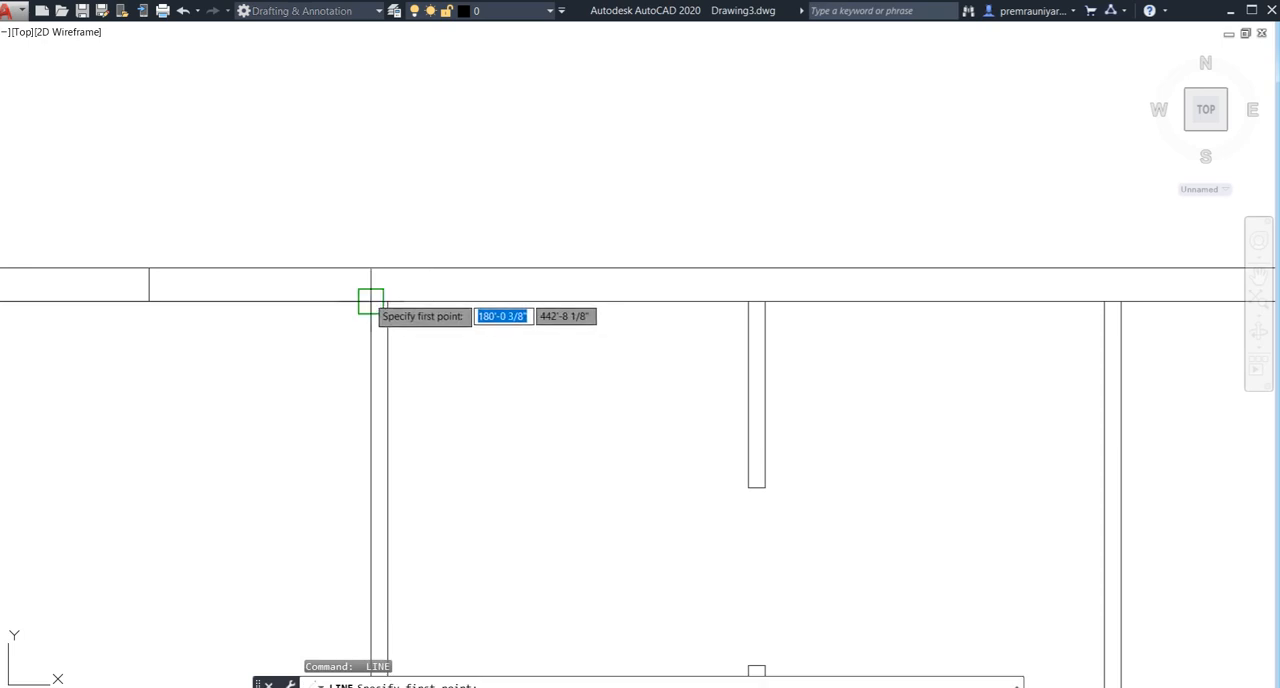
left_click(387, 301)
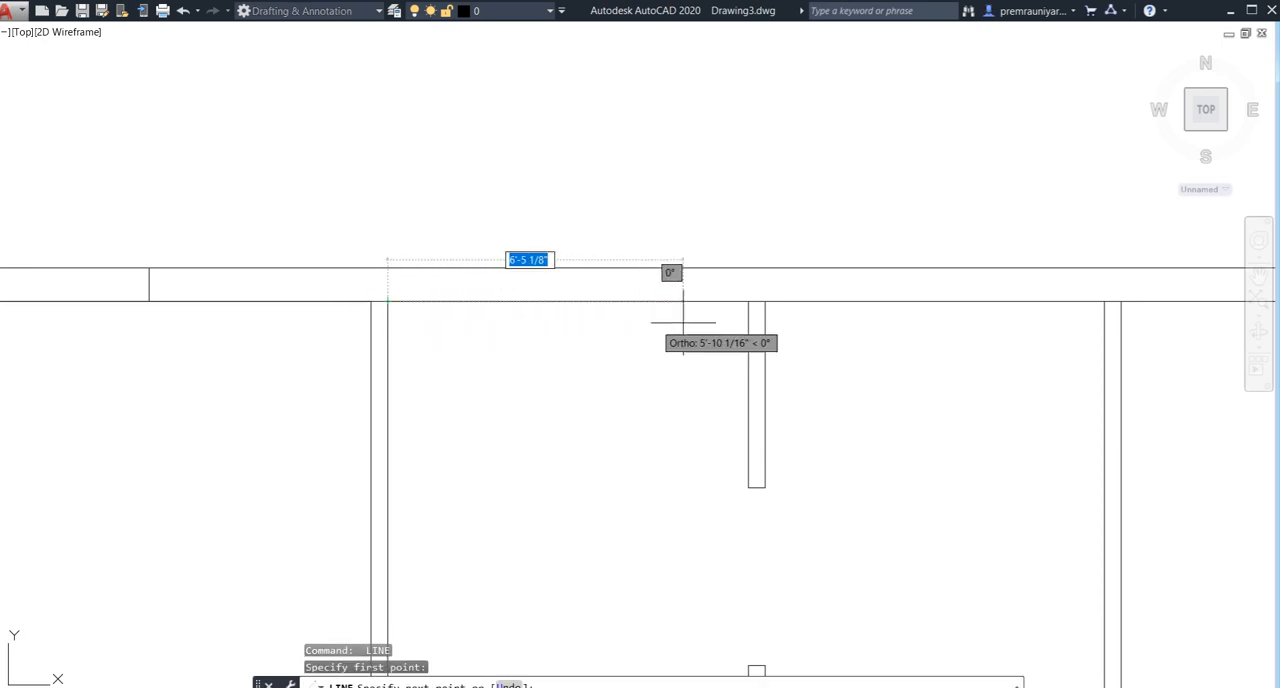
left_click(747, 301)
key("Return")
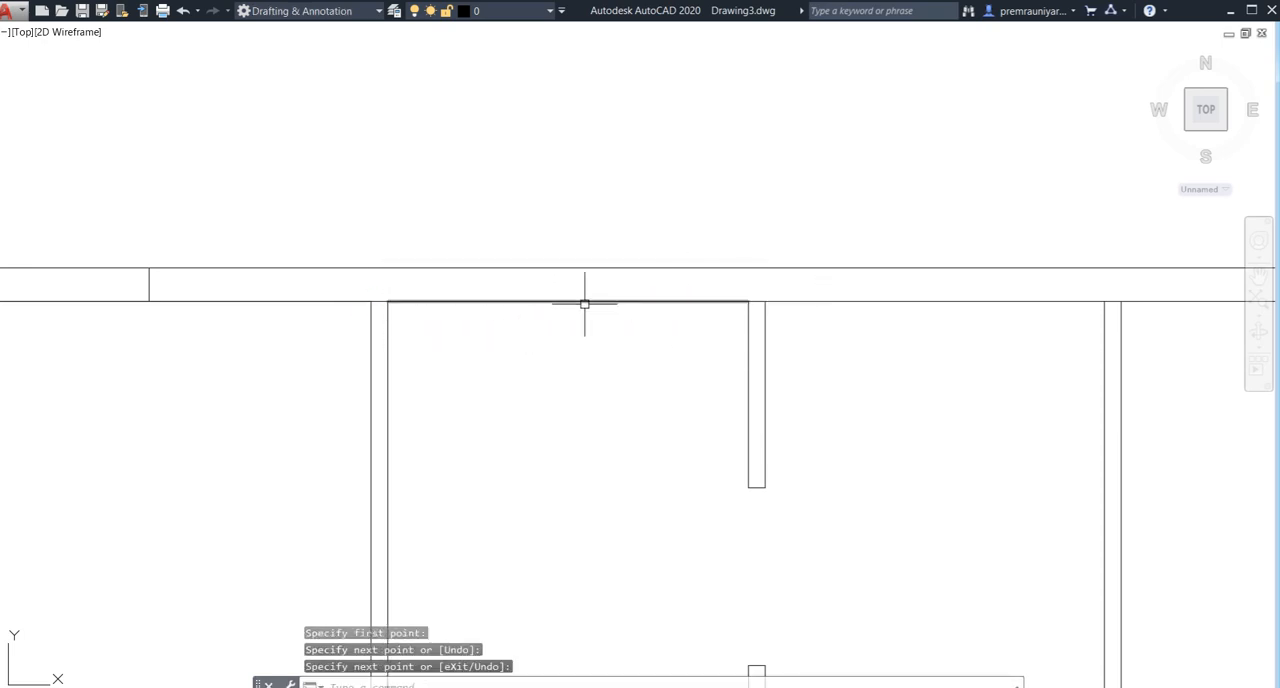
- Draw a 9" line across the rear wall of the left middle room from the midpoint of its inner face
key("Return")
left_click(567, 301)
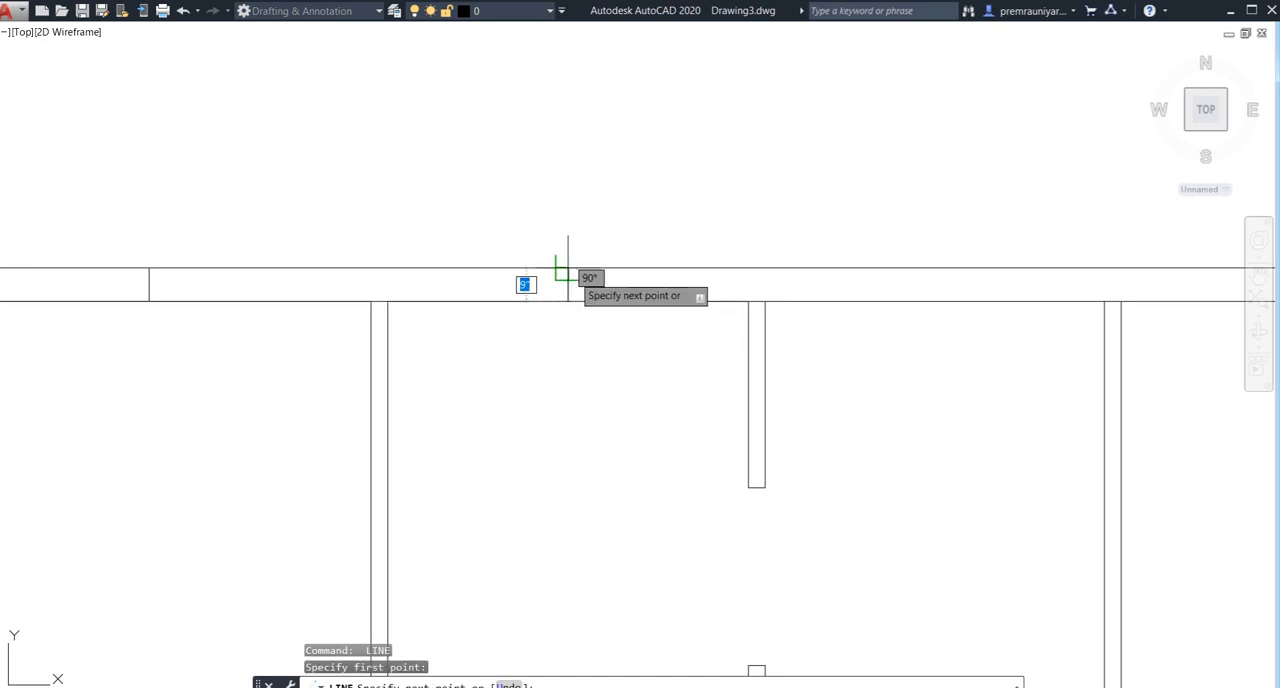
left_click(568, 268)
key("Return")
- Draw a 7'-7 1/2" line along the rear wall's inner face from the middle partition to the next partition
middle_click_drag(609, 363, 447, 384)
middle_click_drag(669, 368, 472, 373)
key("Return")
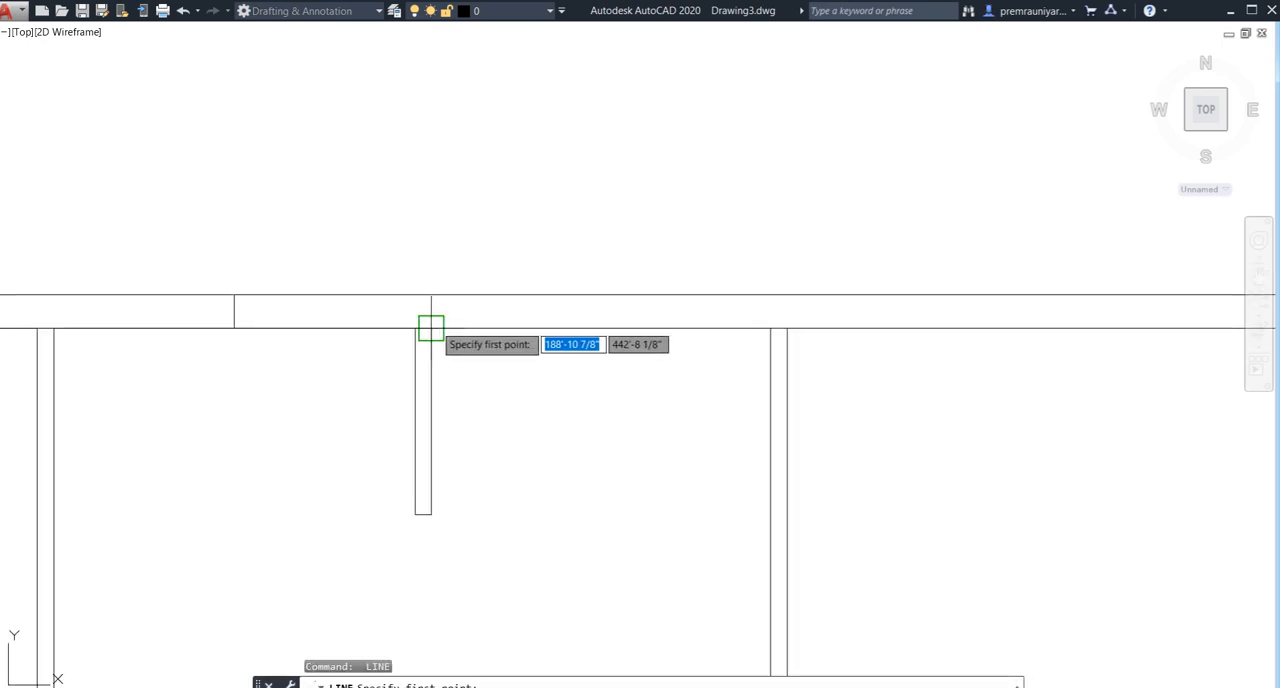
left_click(430, 328)
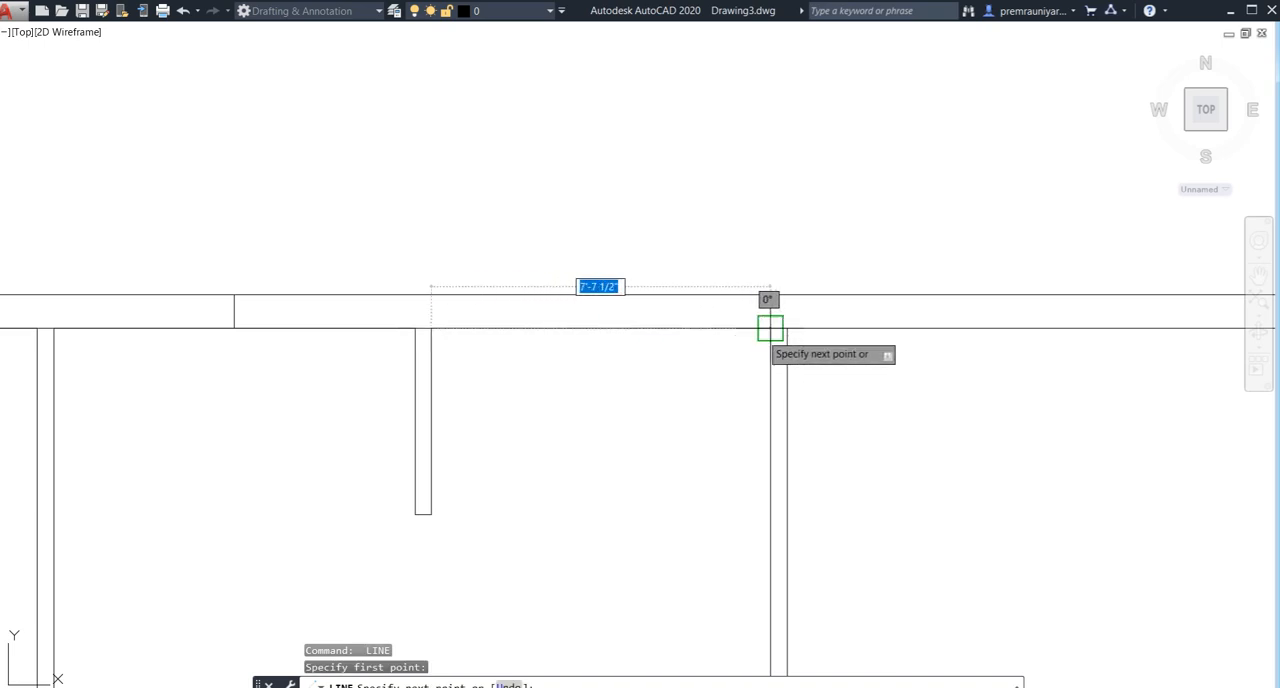
left_click(770, 328)
key("Return")
key("Return")
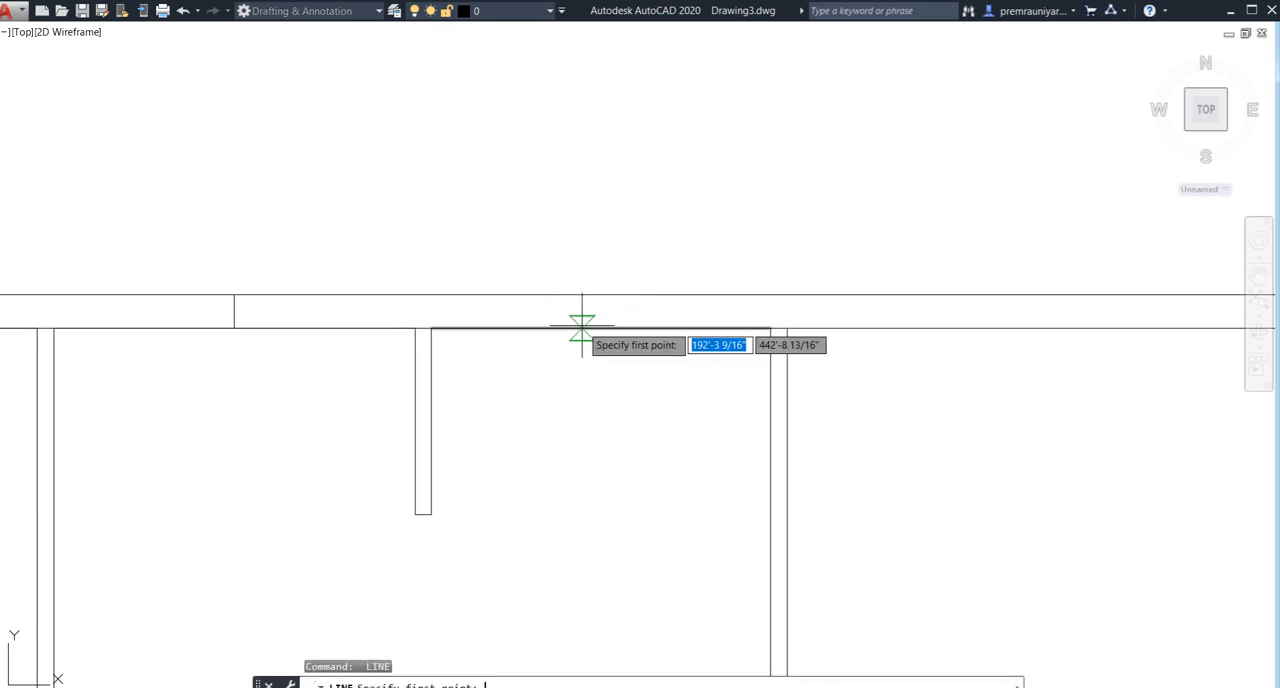
- Draw a short line across the rear wall of the right middle room from the midpoint of its inner face
left_click(600, 328)
left_click(600, 294)
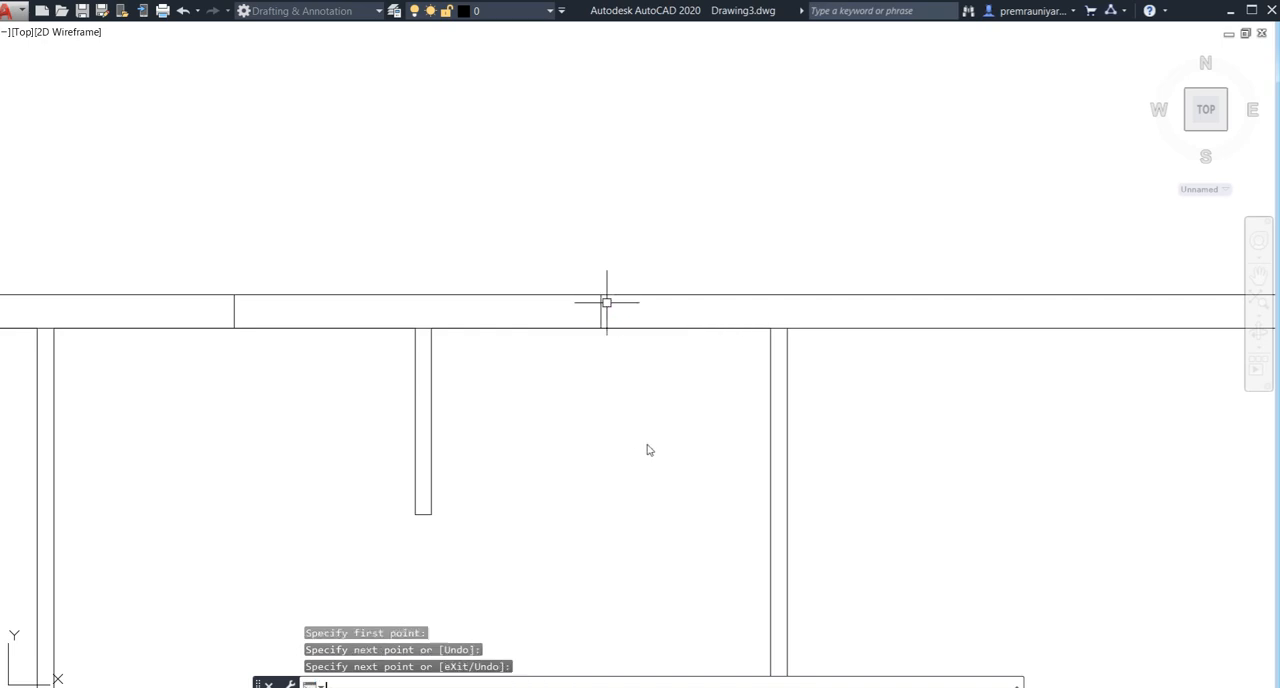
key("Return")
- Draw a line along the rear wall's inner face in the right corner room, from the partition to the outer side wall
scroll(606, 300, "down", 5)
scroll(524, 346, "up", 2)
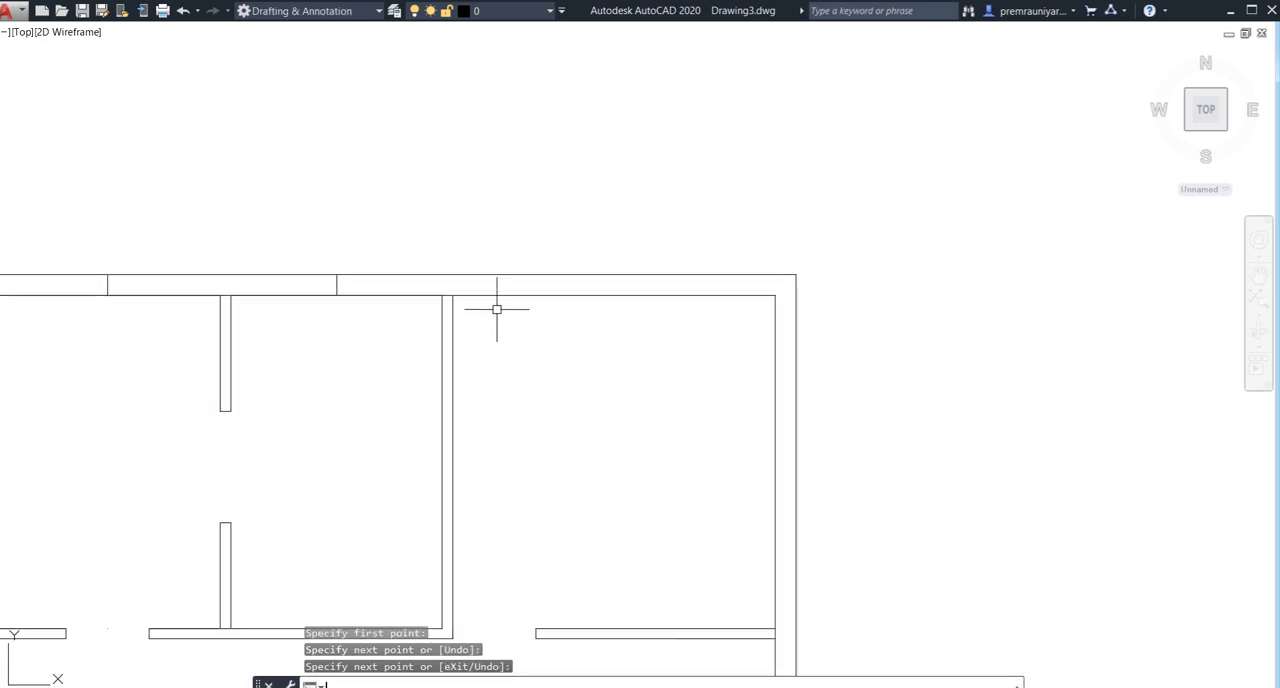
key("Return")
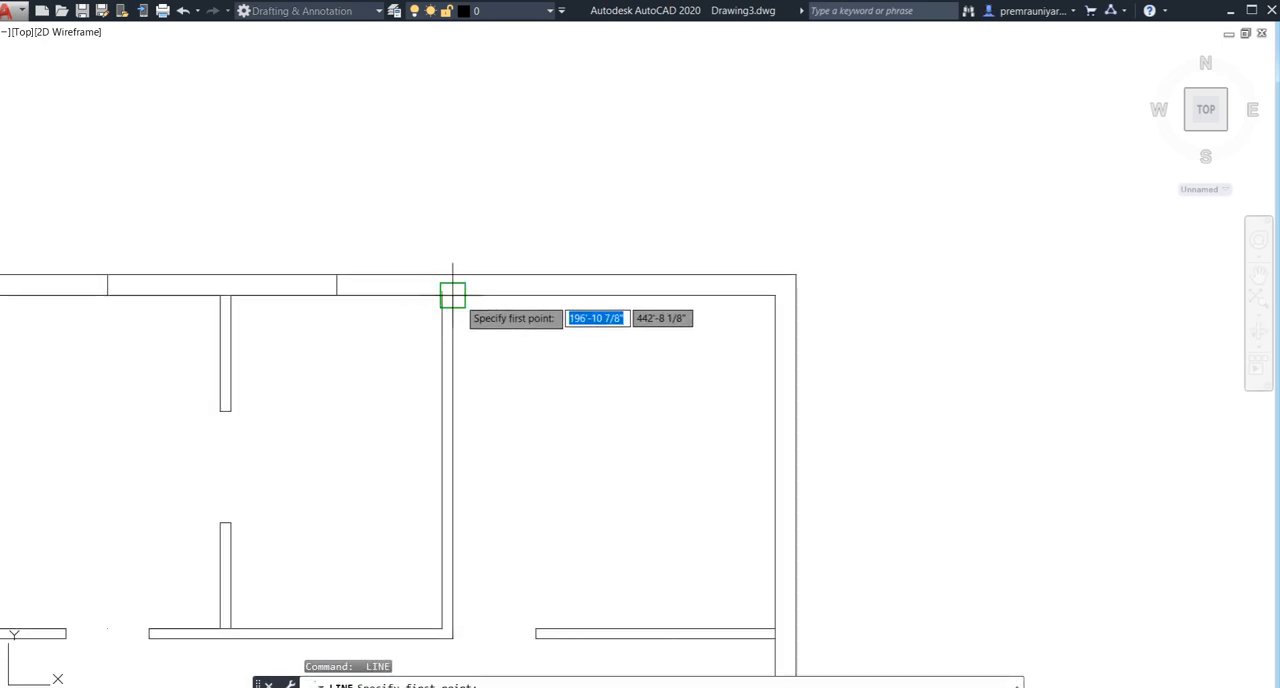
left_click(455, 297)
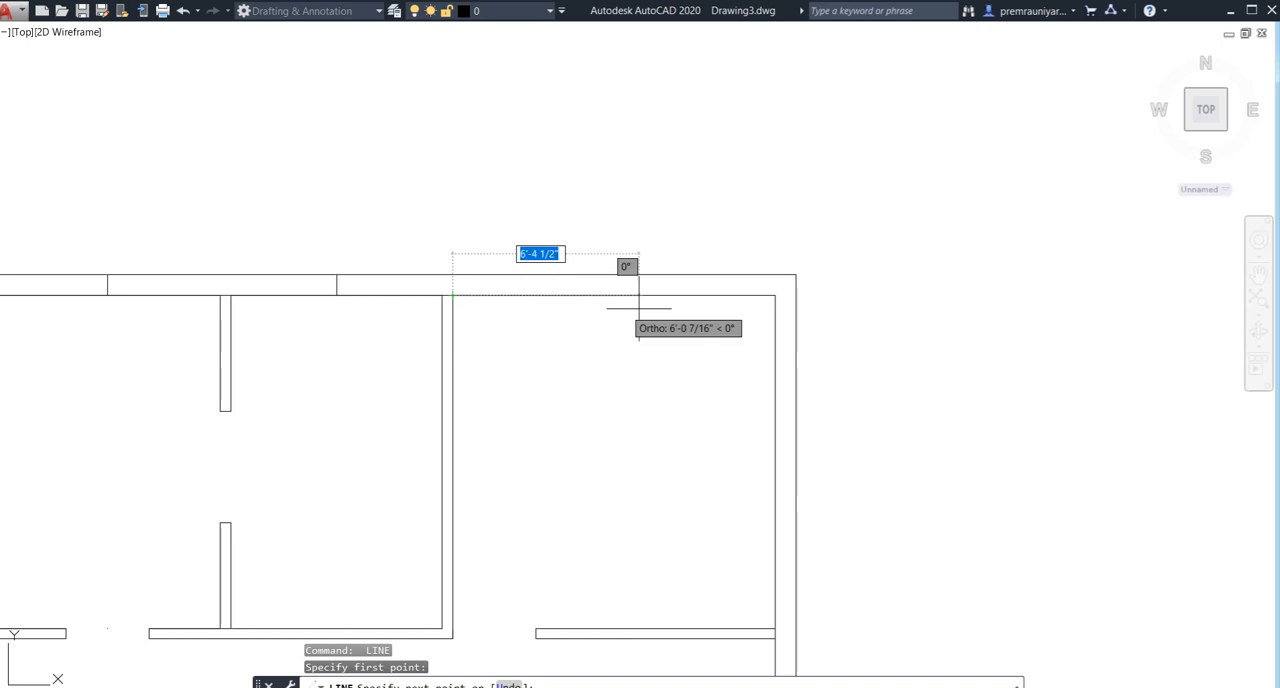
left_click(775, 296)
key("Return")
key("Return")
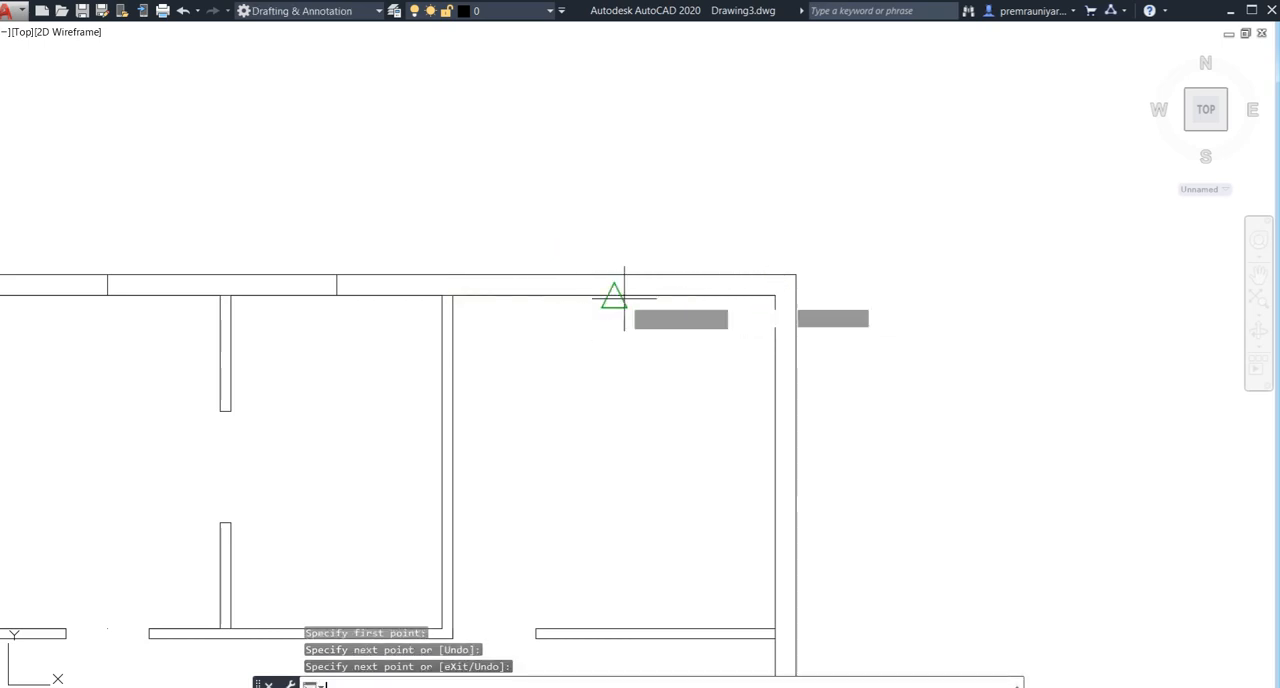
- Draw a short line across the rear wall of the right corner room from the midpoint of its inner face
left_click(614, 296)
left_click(613, 279)
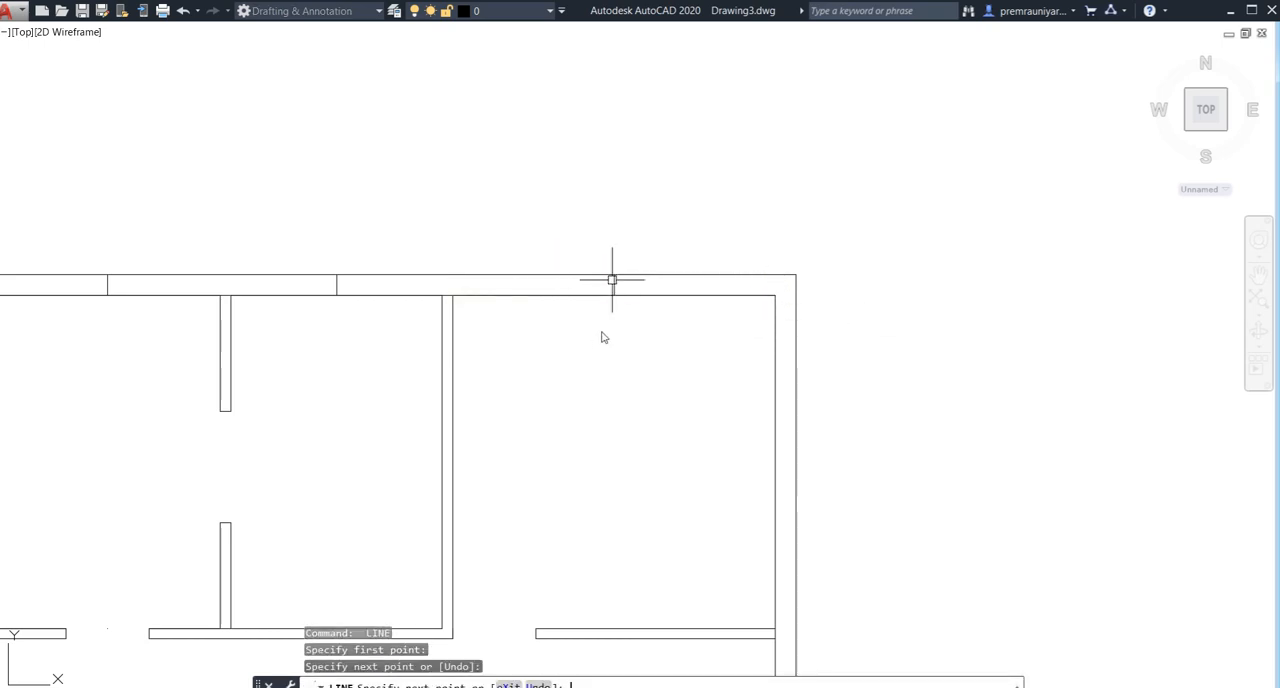
key("Return")
- Offset the centre line in the right corner room's rear wall 2'-0" to both sides
type("o")
key("Return")
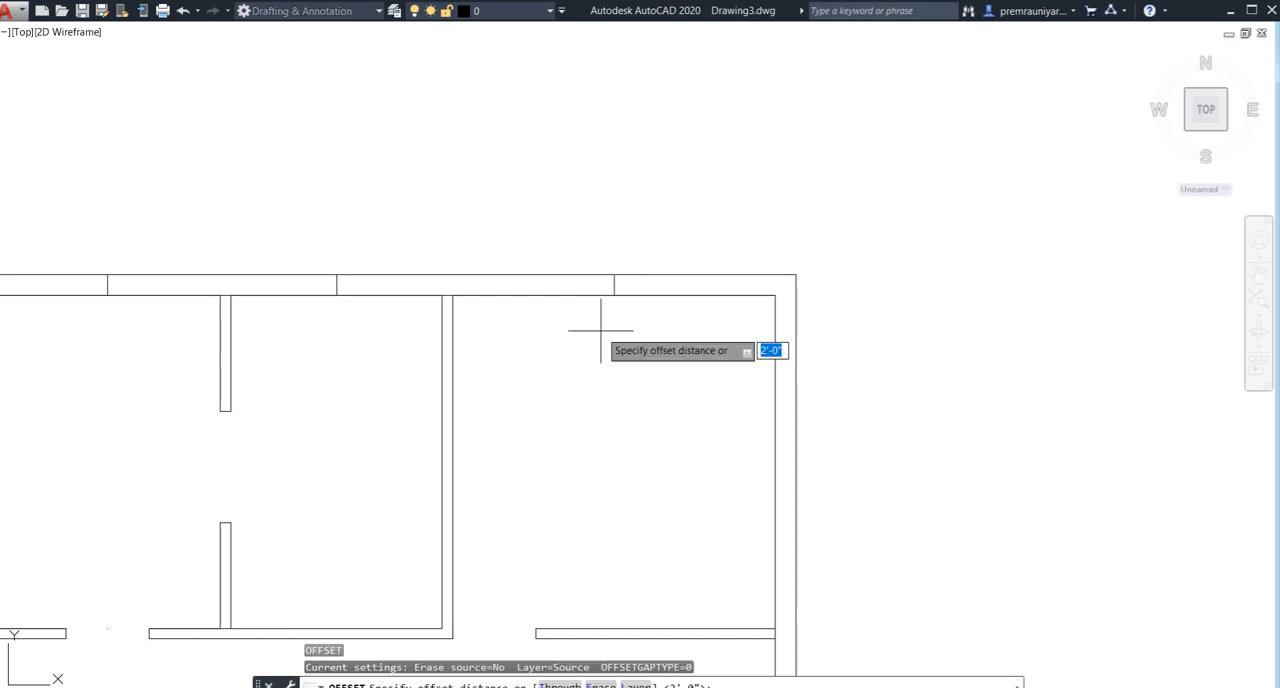
key("Return")
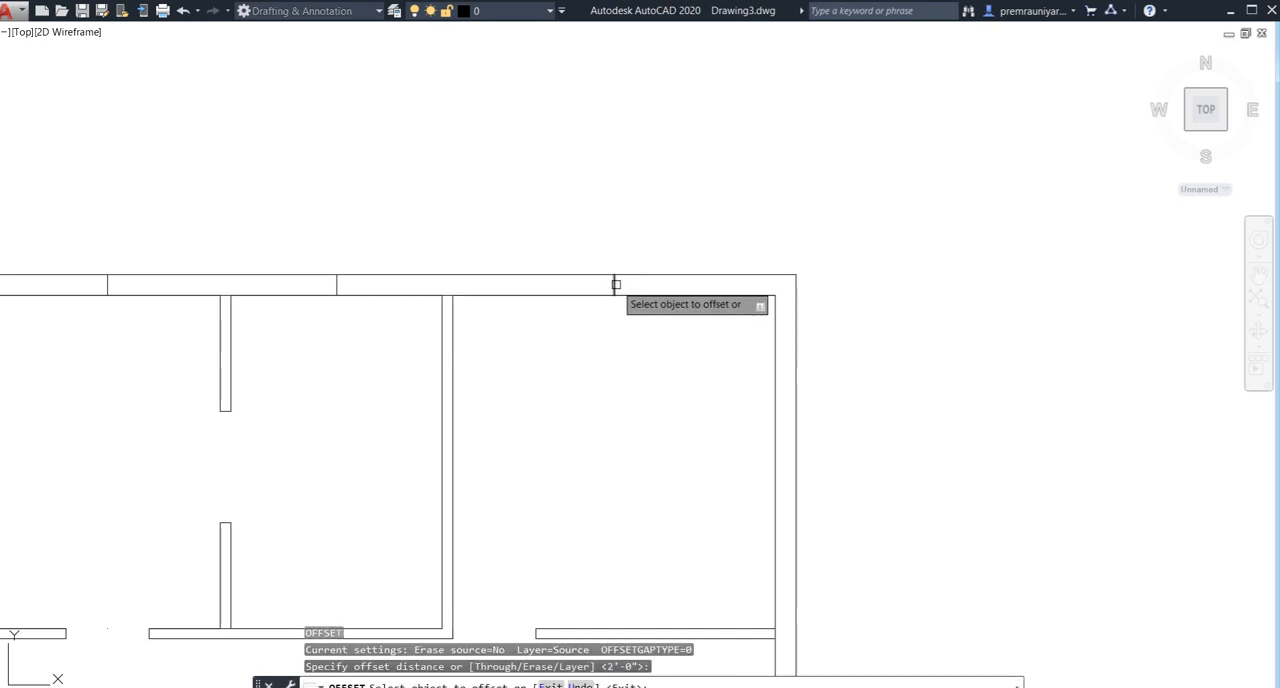
left_click(616, 284)
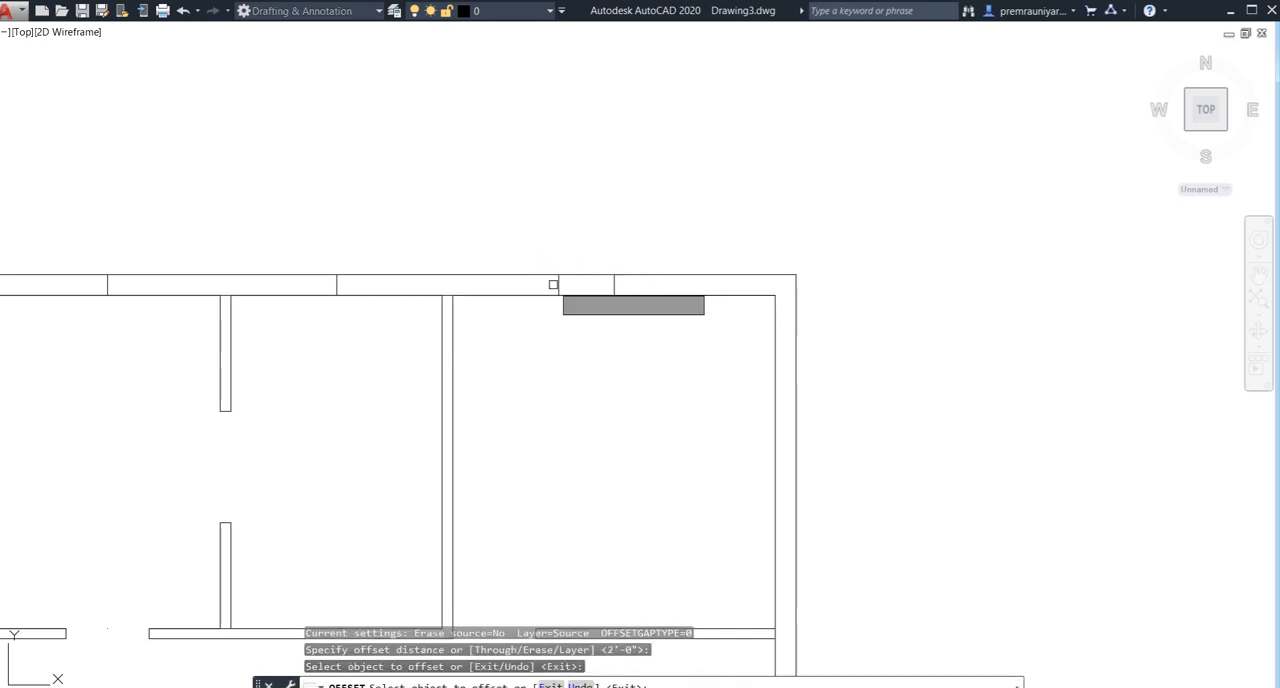
left_click(614, 284)
left_click(655, 308)
- Offset the centre line in the left corner room's rear wall 2'-0" to both sides
scroll(623, 350, "down", 2)
middle_click_drag(638, 349, 878, 329)
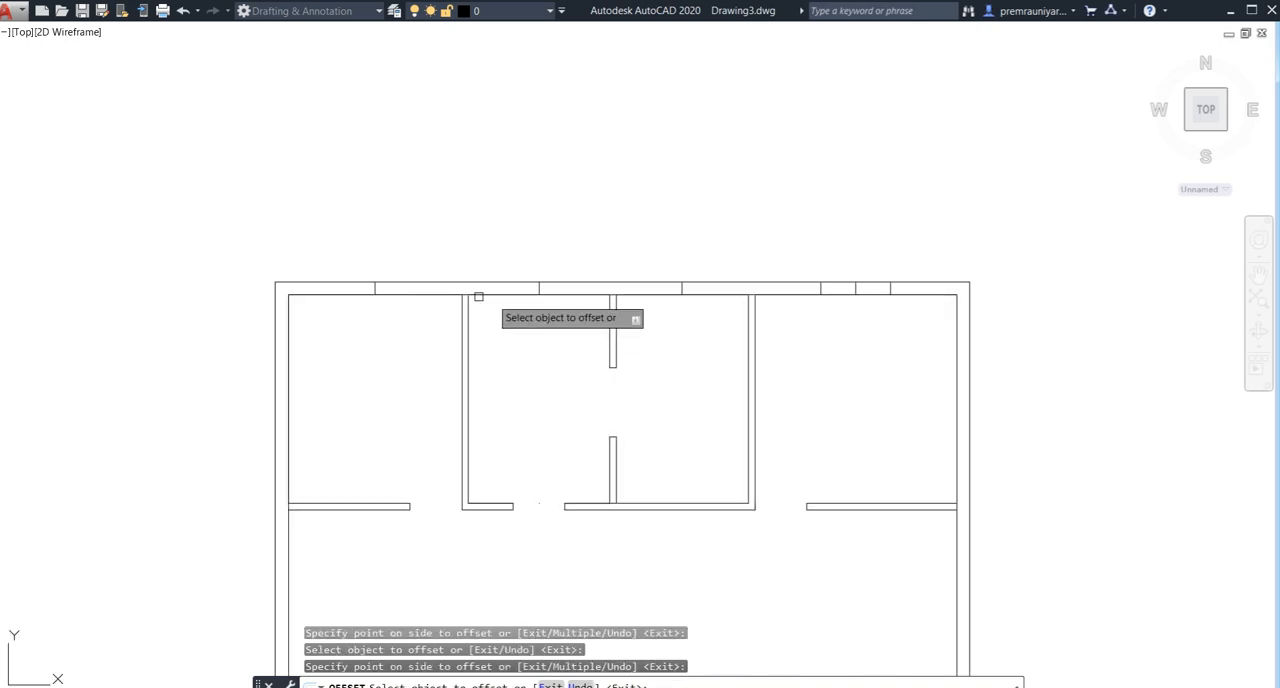
scroll(372, 284, "up", 3)
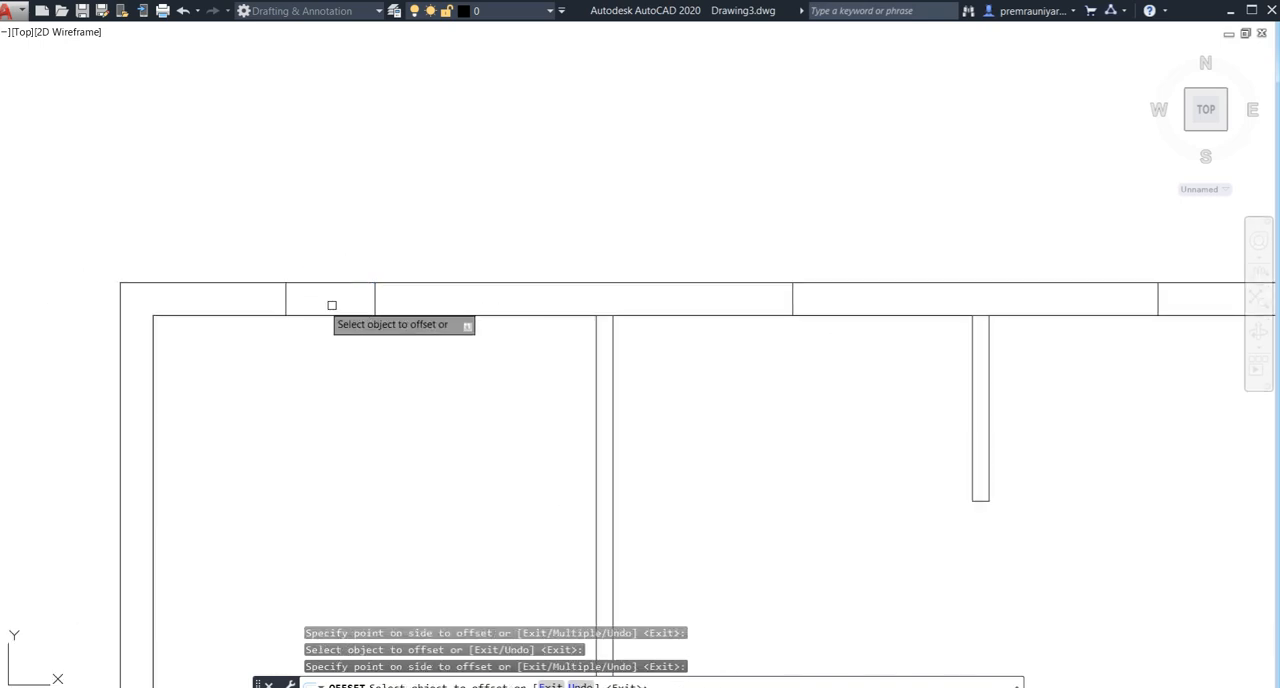
left_click(375, 302)
left_click(480, 320)
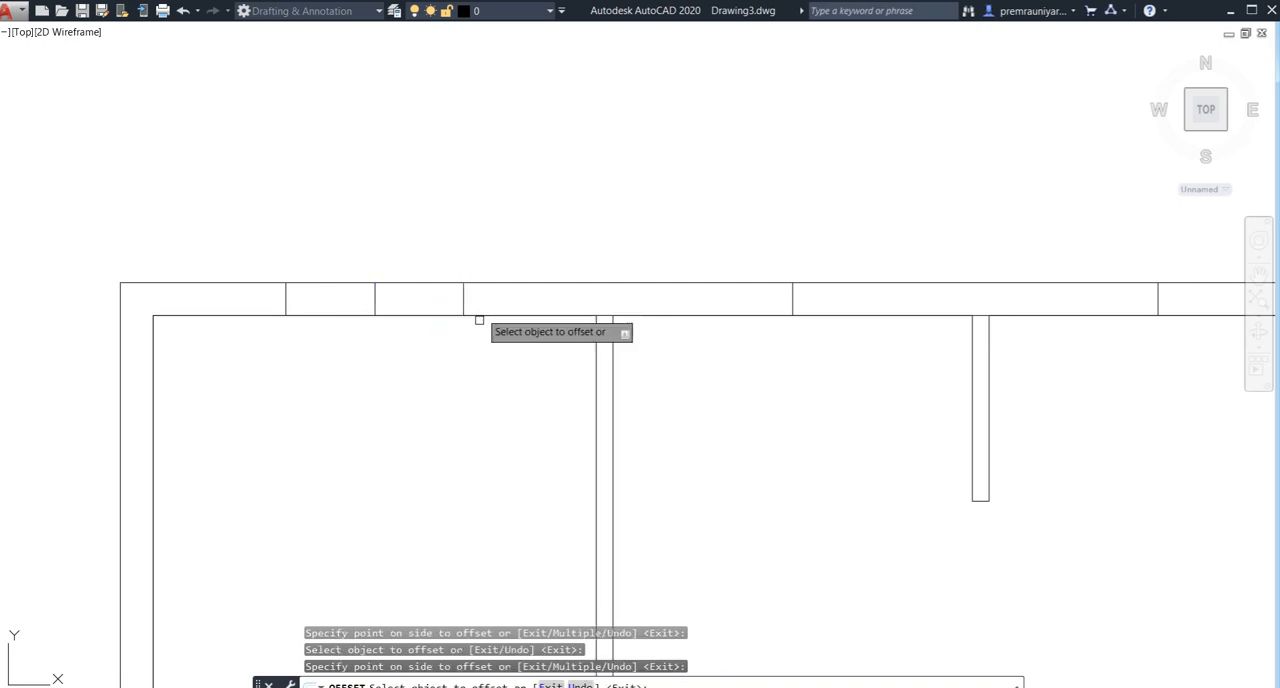
- Offset the centre line in the left middle room's rear wall 2'-0" to both sides
middle_click_drag(723, 414, 436, 394)
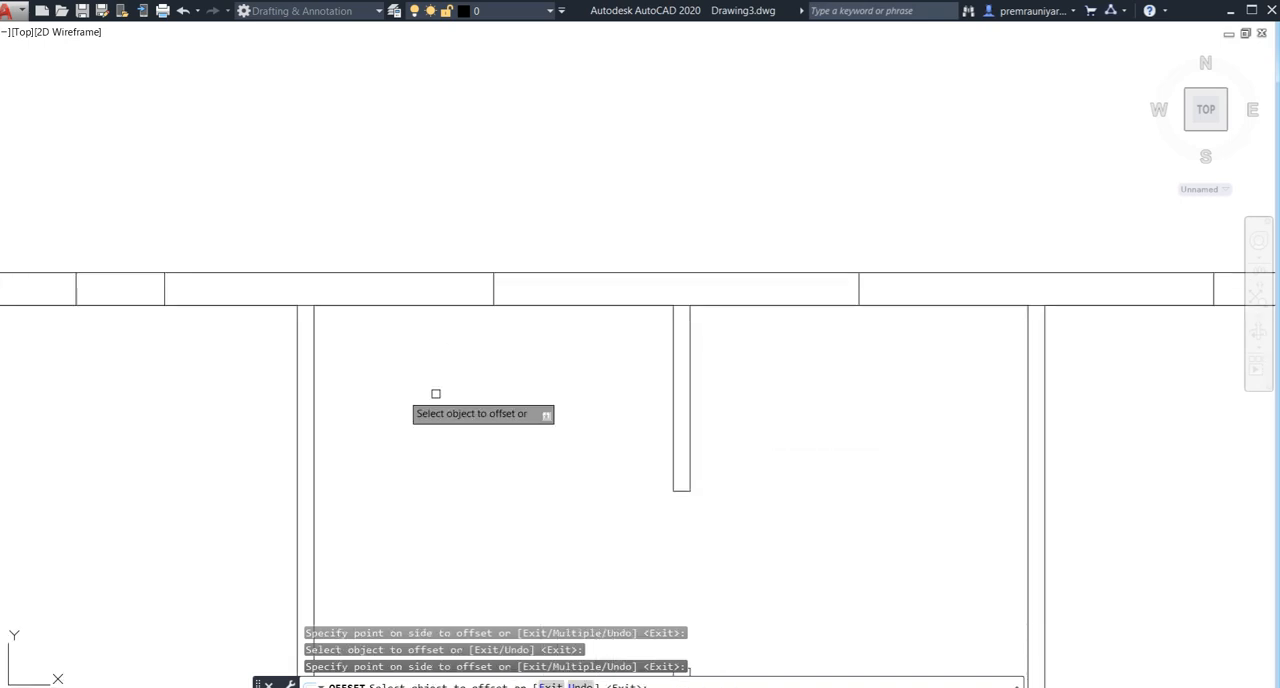
left_click(493, 289)
left_click(409, 288)
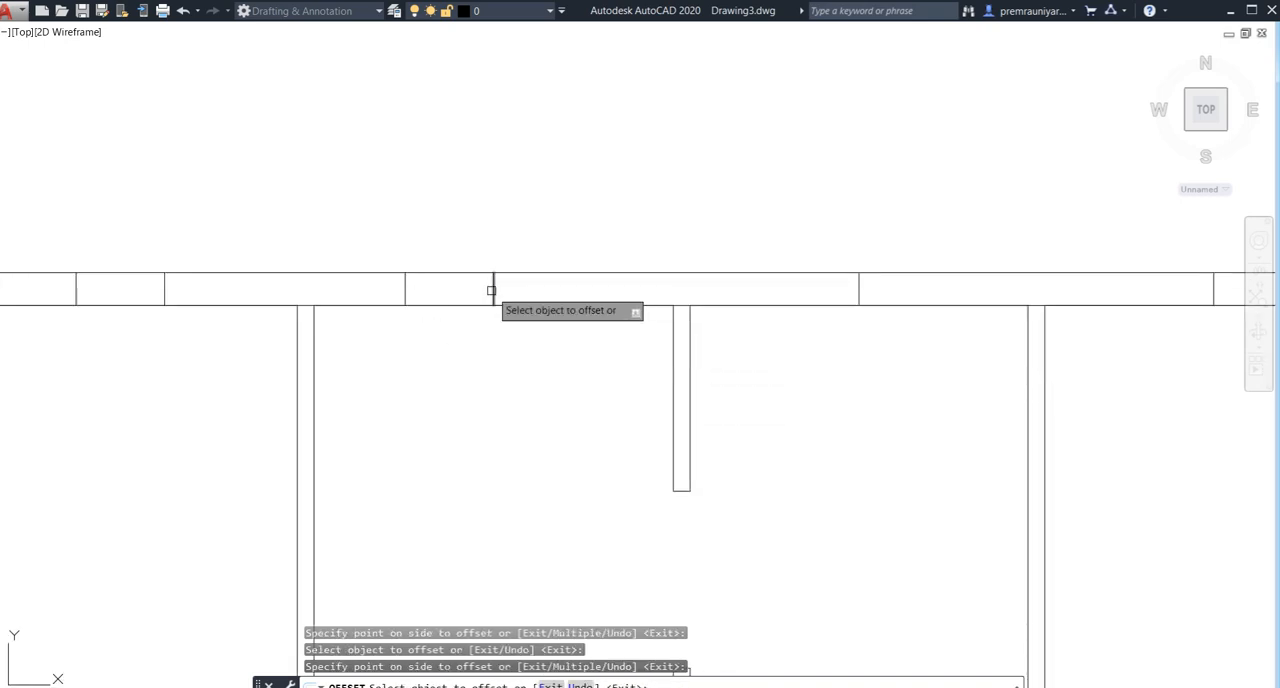
left_click(491, 290)
left_click(540, 292)
- Offset the centre line in the right middle room's rear wall 1.5' to both sides
scroll(700, 390, "down", 2)
middle_click_drag(780, 406, 473, 388)
scroll(690, 400, "down", 2)
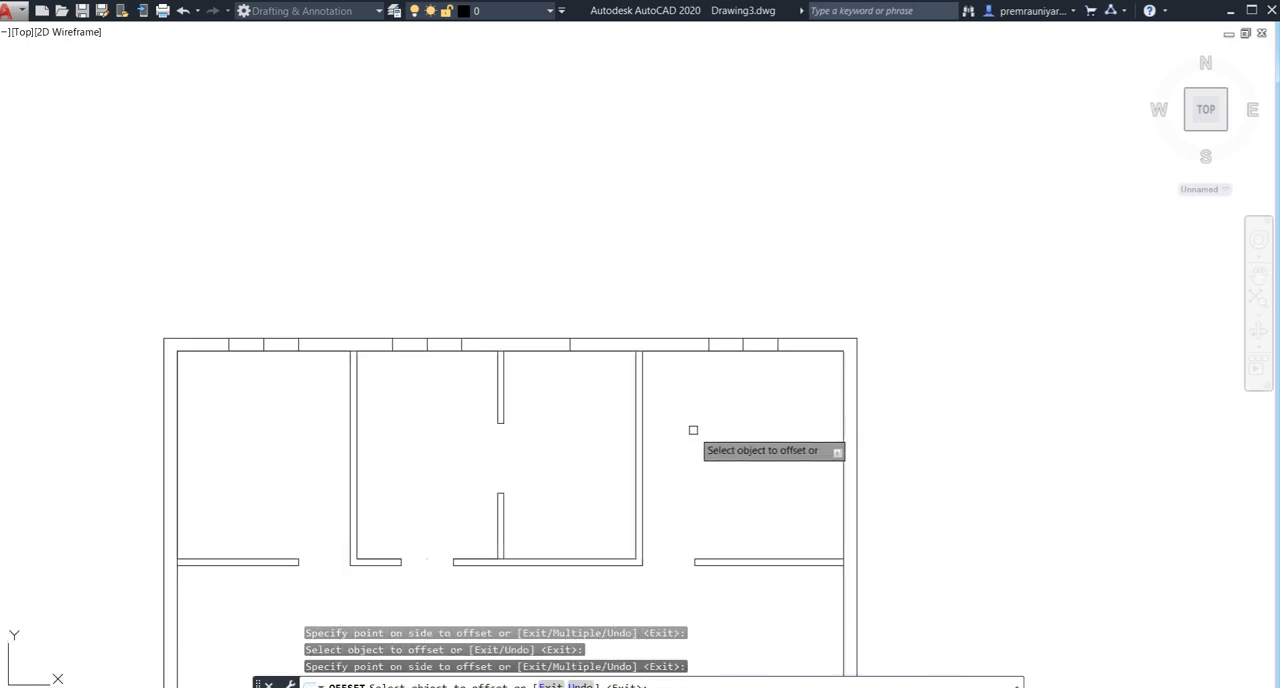
middle_click_drag(693, 430, 700, 331)
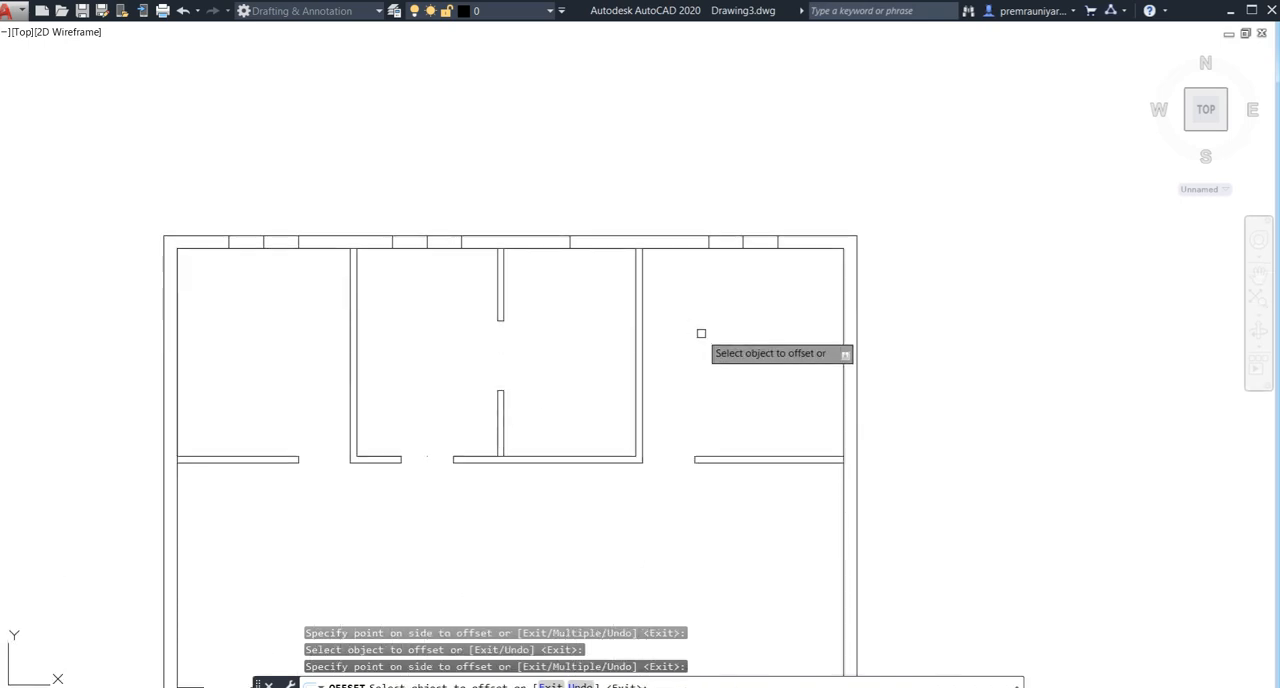
scroll(557, 236, "up", 4)
left_click(570, 233)
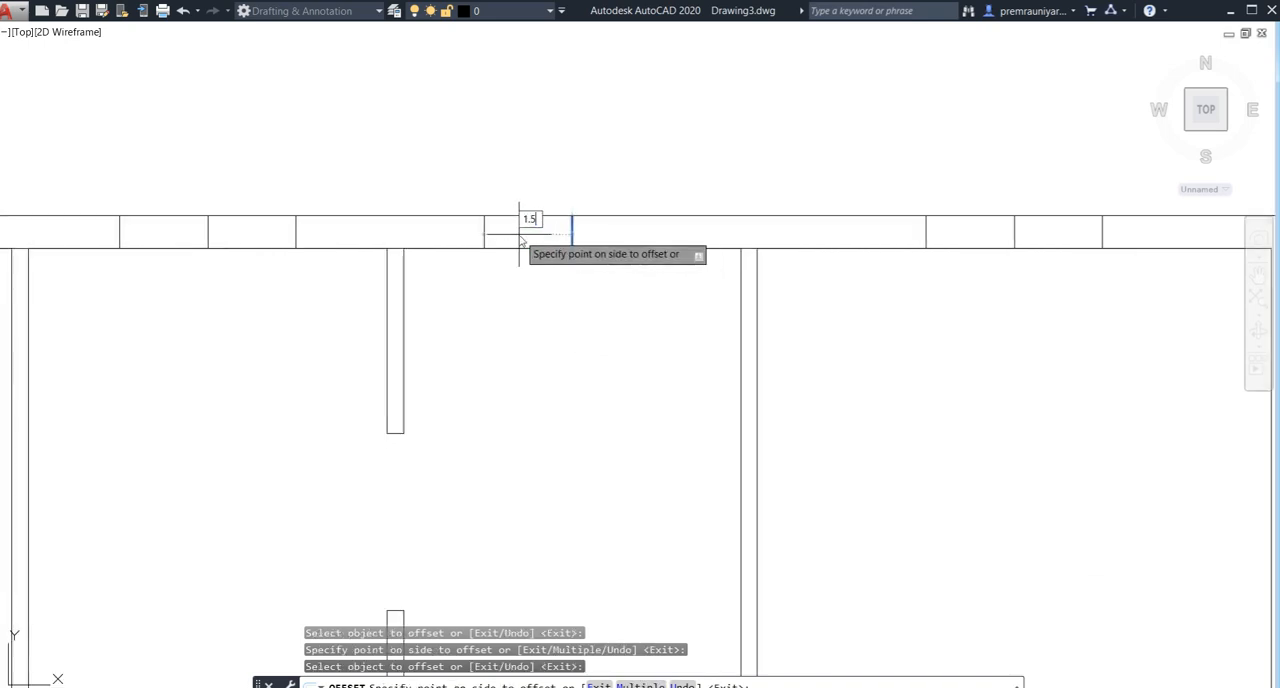
key("Return")
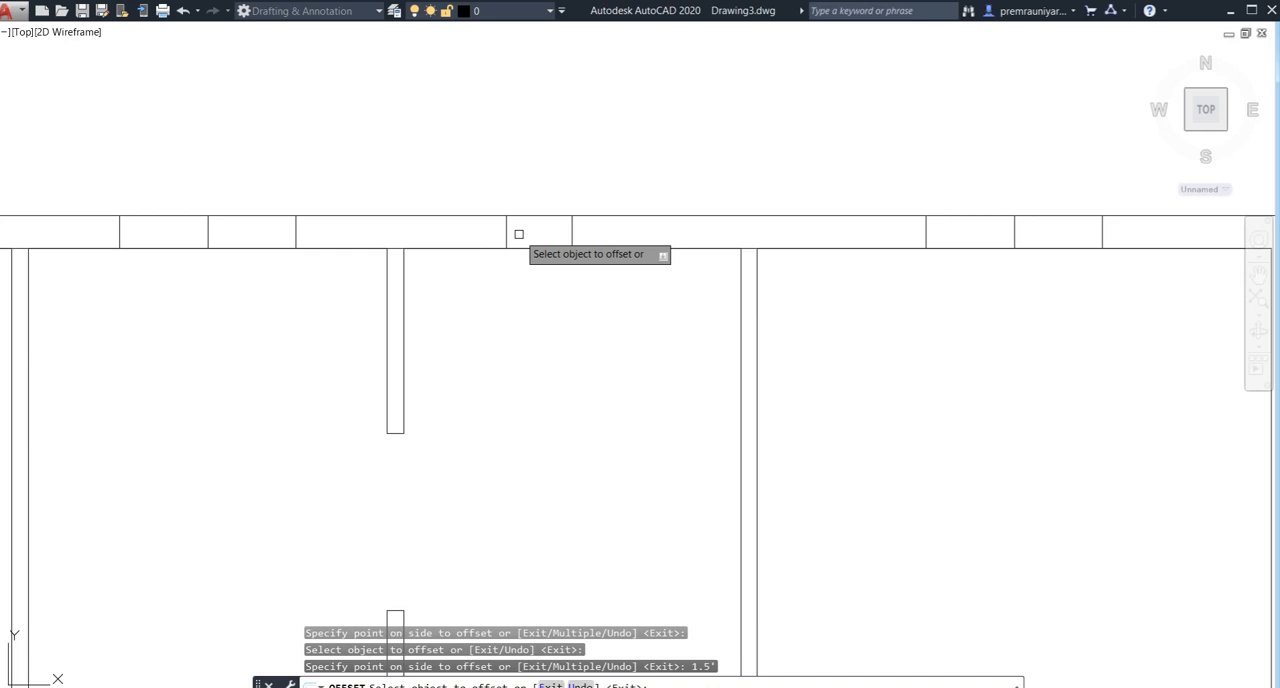
left_click(575, 233)
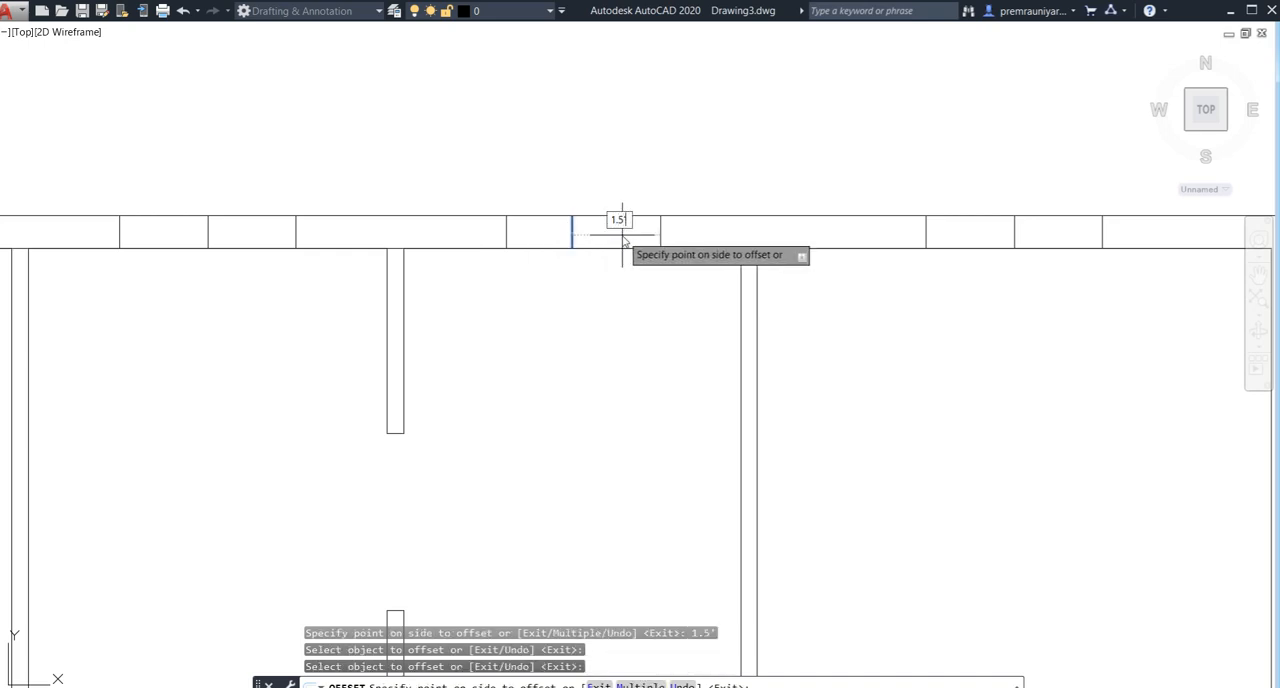
left_click(622, 236)
key("Escape")
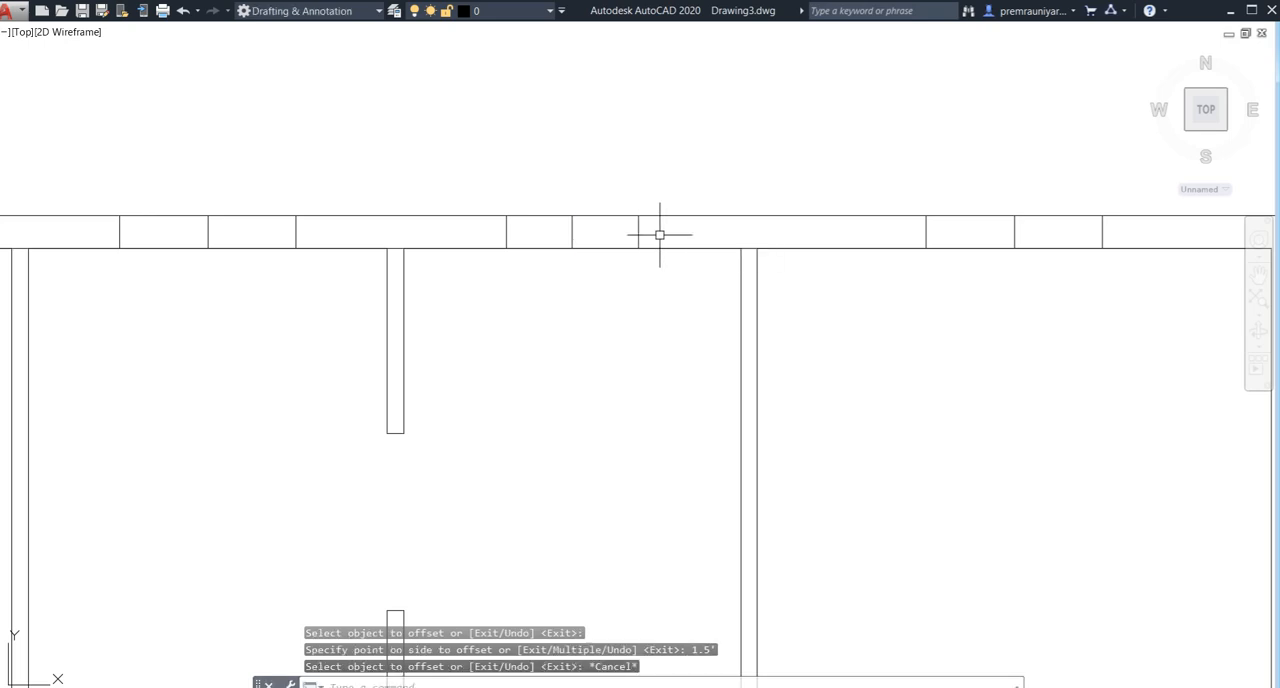
- Draw the right middle room's window line along the rear wall's middle, joining the midpoints of the two offset lines
type("l")
key("Return")
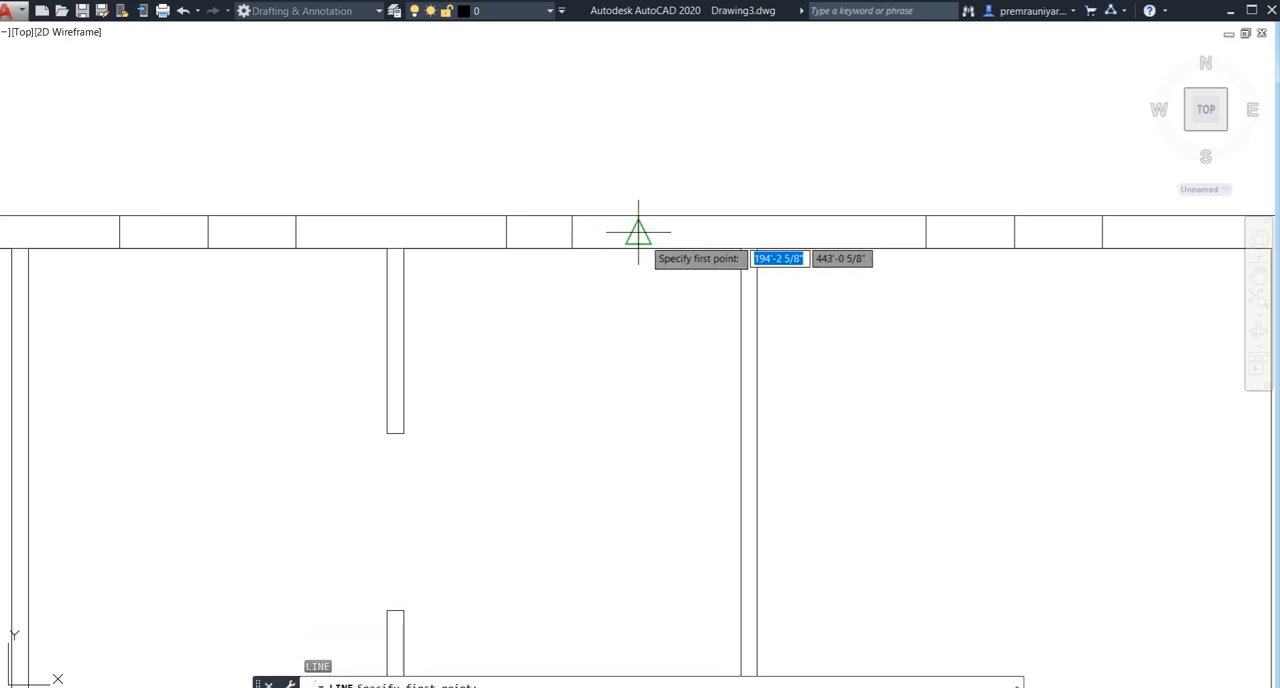
left_click(638, 232)
key("Return")
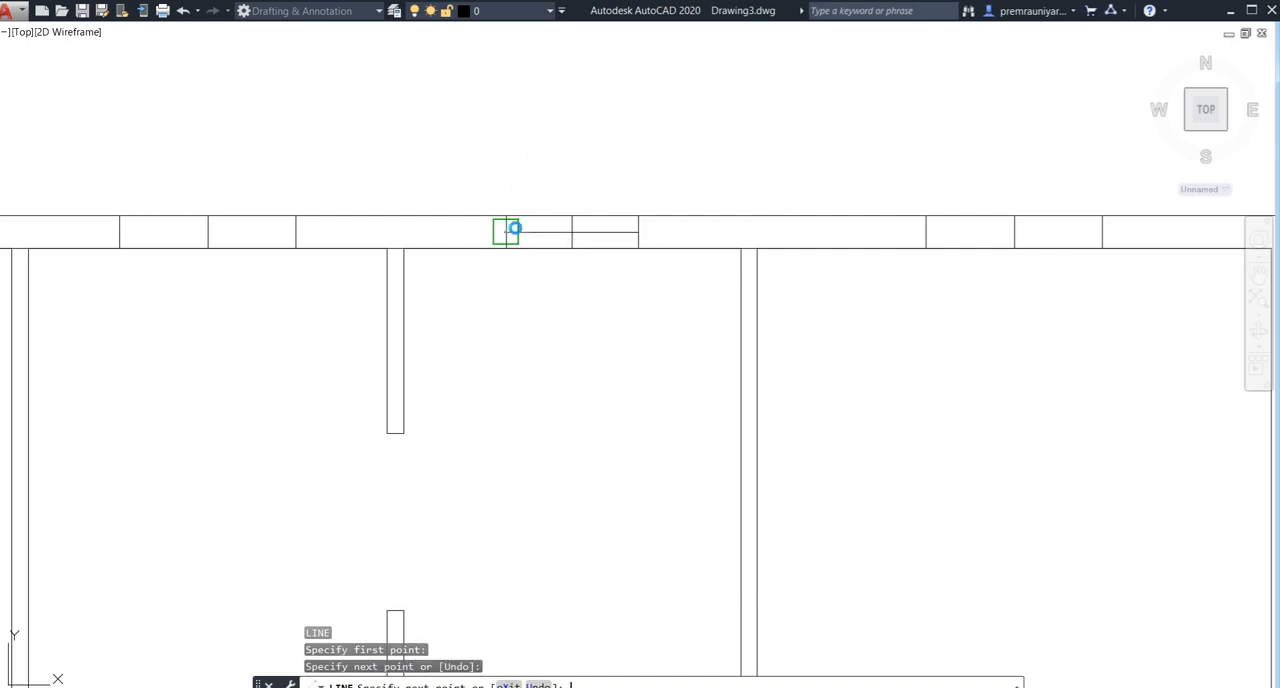
key("Return")
- Draw the right corner room's window line along the rear wall's middle, between the midpoints of its two offset lines
middle_click_drag(760, 249, 473, 273)
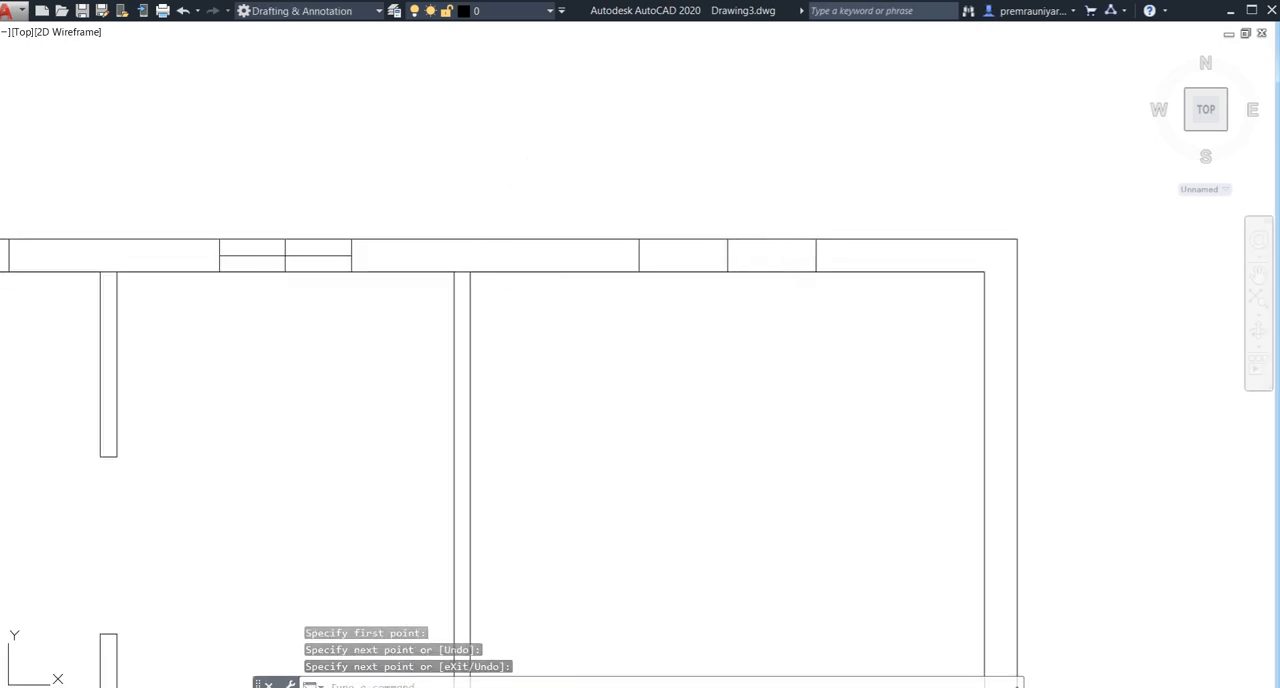
key("Return")
left_click(816, 240)
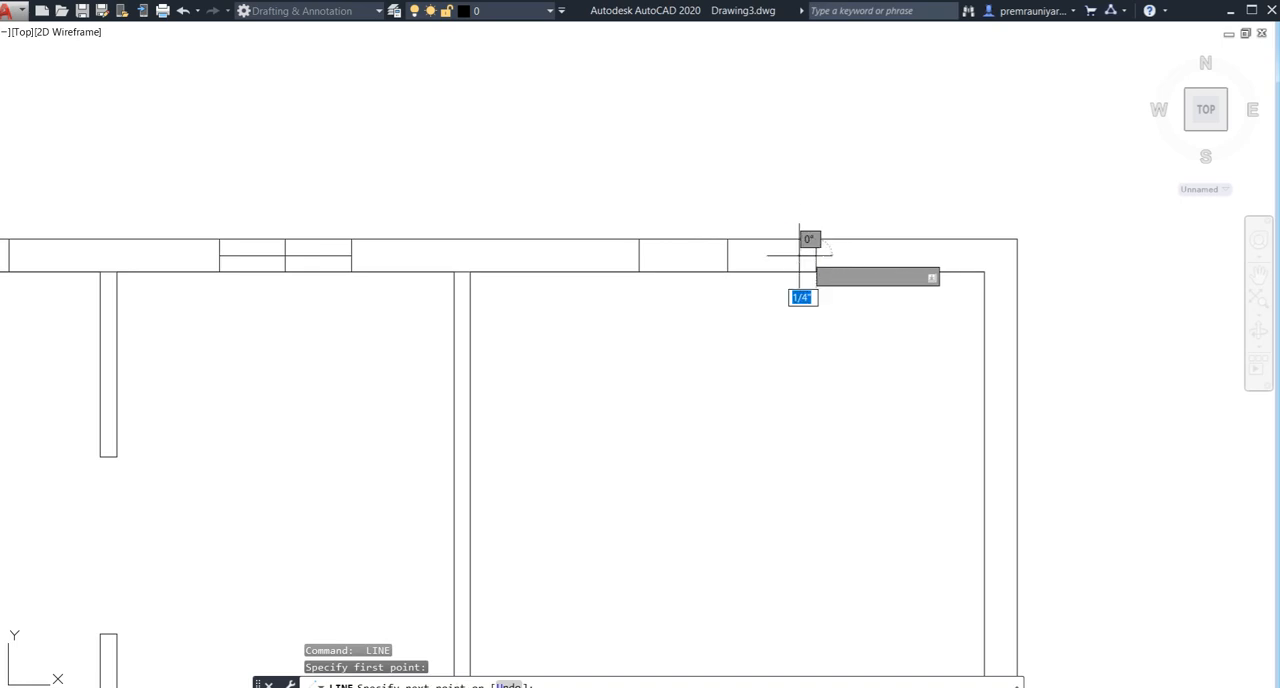
left_click(641, 252)
key("Return")
- Draw the left middle room's window line along the rear wall's middle, between the midpoints of its two offset lines
scroll(594, 275, "down", 4)
middle_click_drag(591, 274, 851, 298)
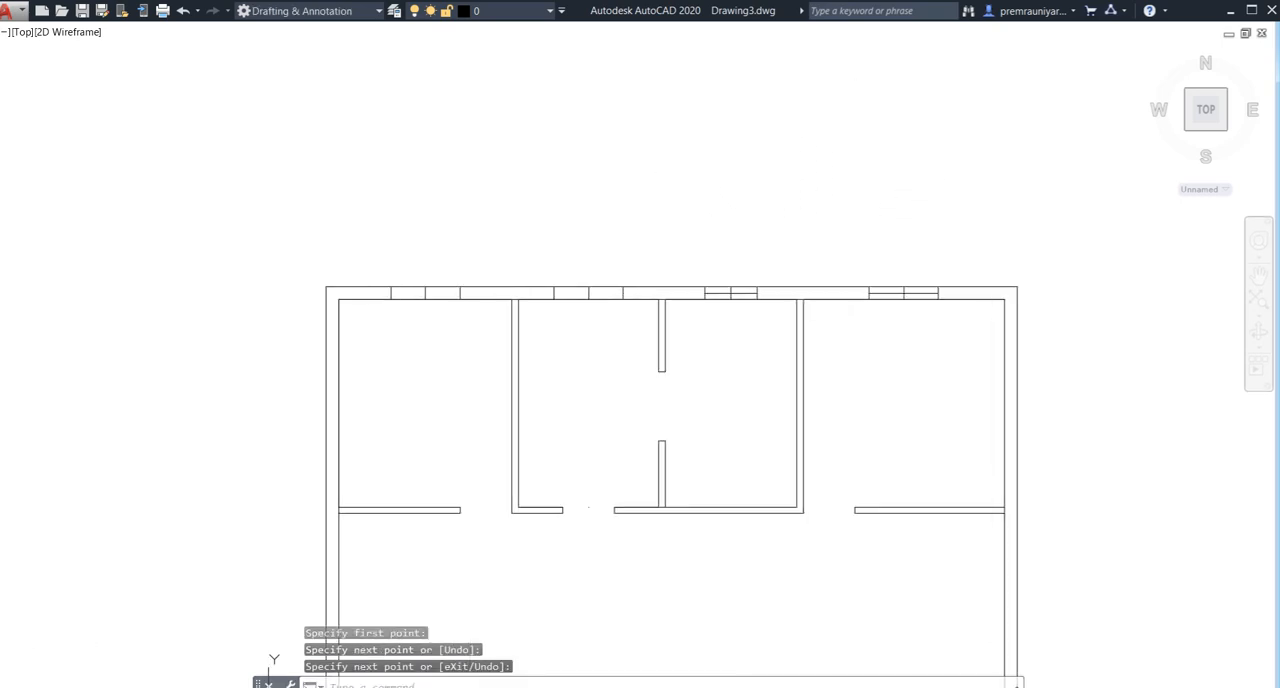
scroll(547, 297, "up", 5)
key("Return")
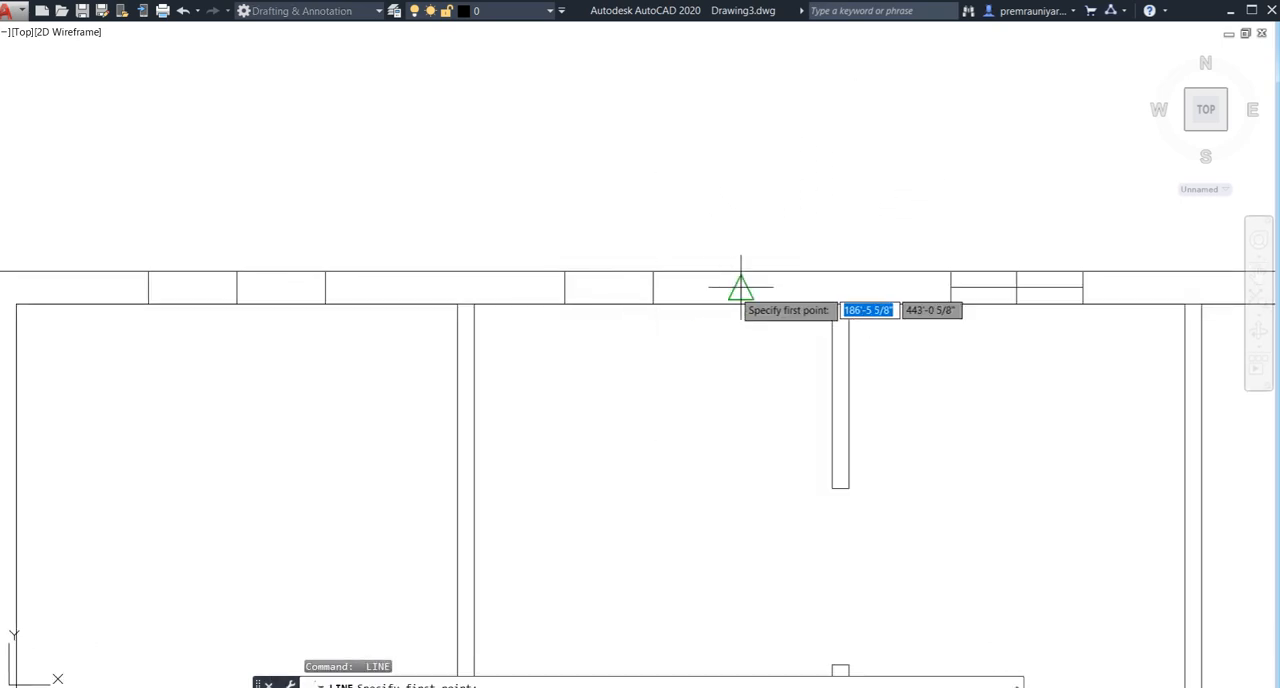
left_click(740, 287)
left_click(563, 287)
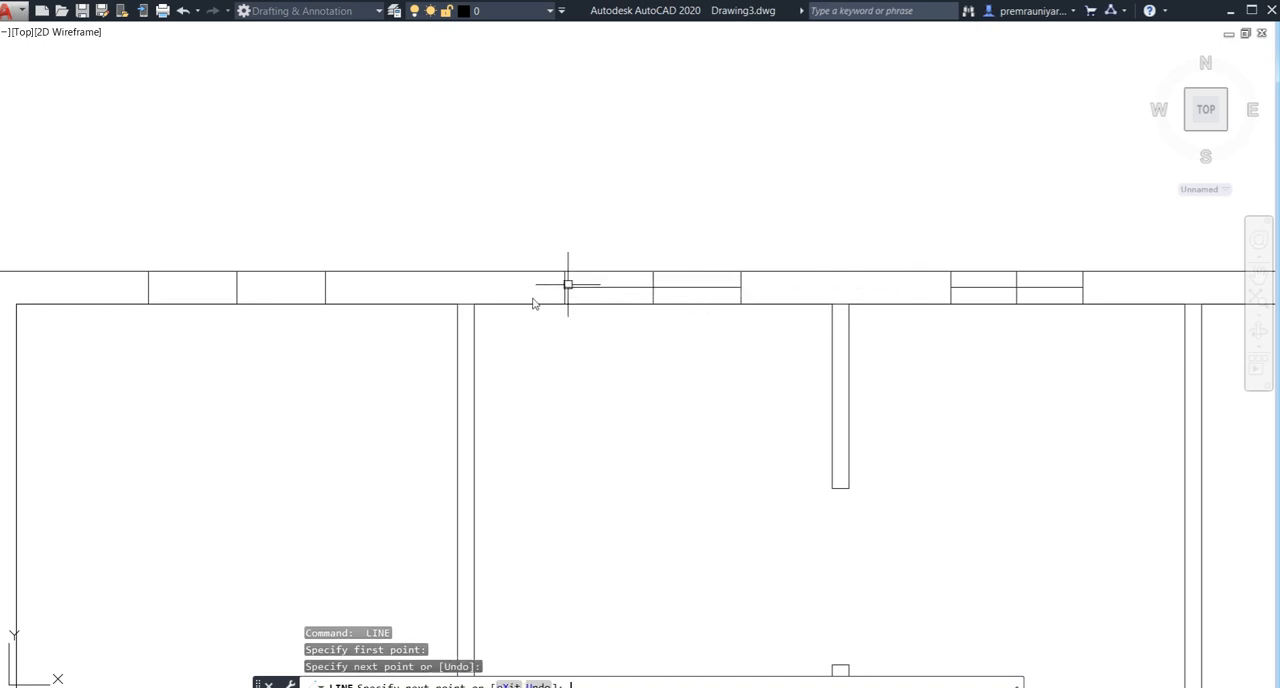
key("Return")
- Draw the left corner room's window line along the rear wall's middle, between the midpoints of its two offset lines
scroll(487, 310, "down", 2)
middle_click_drag(487, 310, 649, 351)
scroll(540, 328, "up", 3)
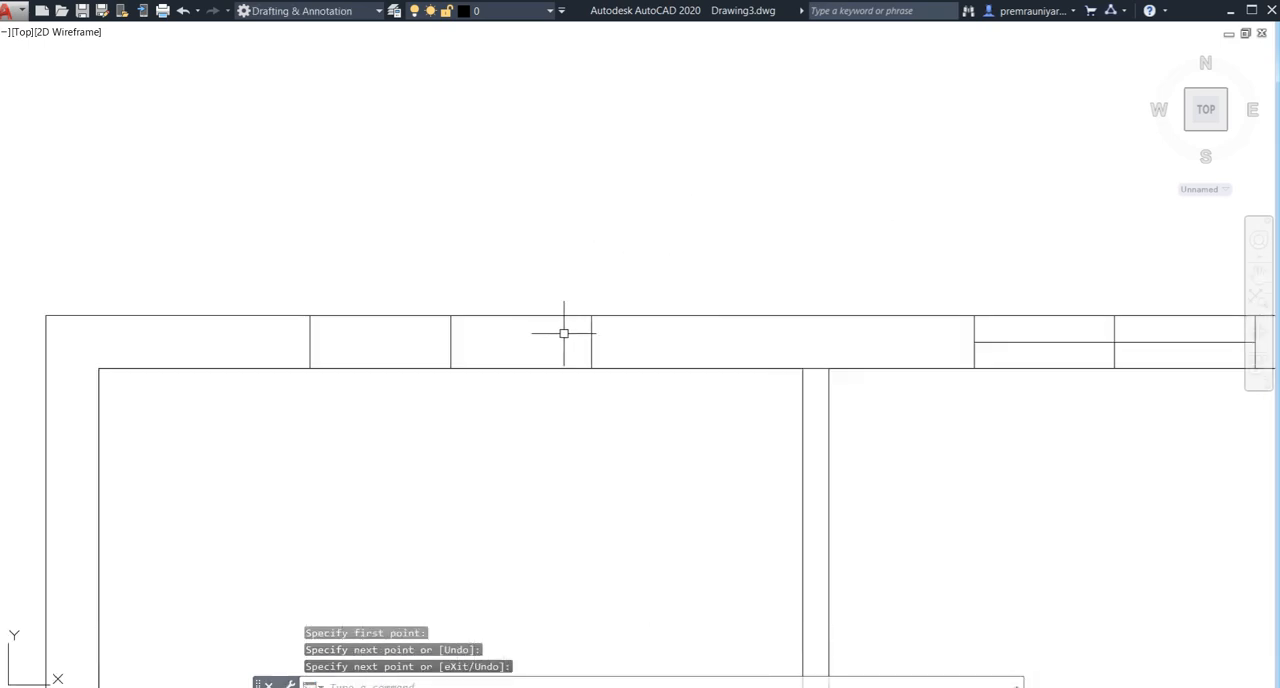
key("Return")
left_click(591, 342)
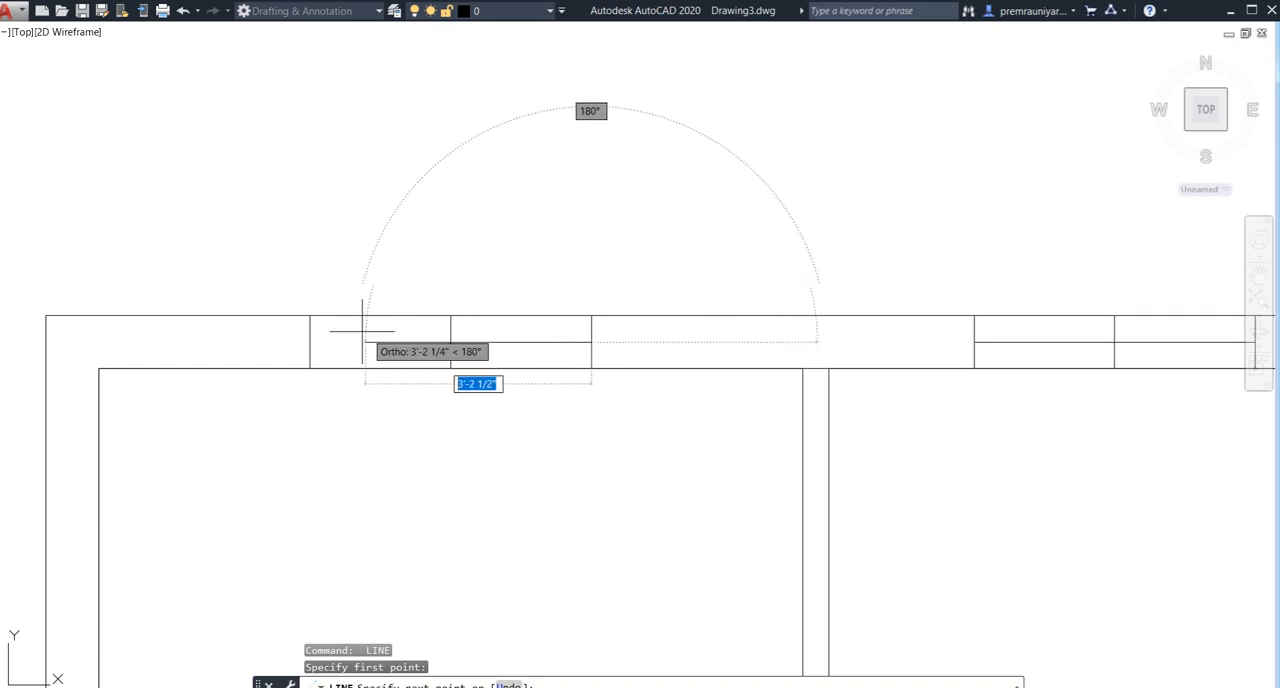
left_click(309, 342)
key("Return")
scroll(450, 451, "down", 3)
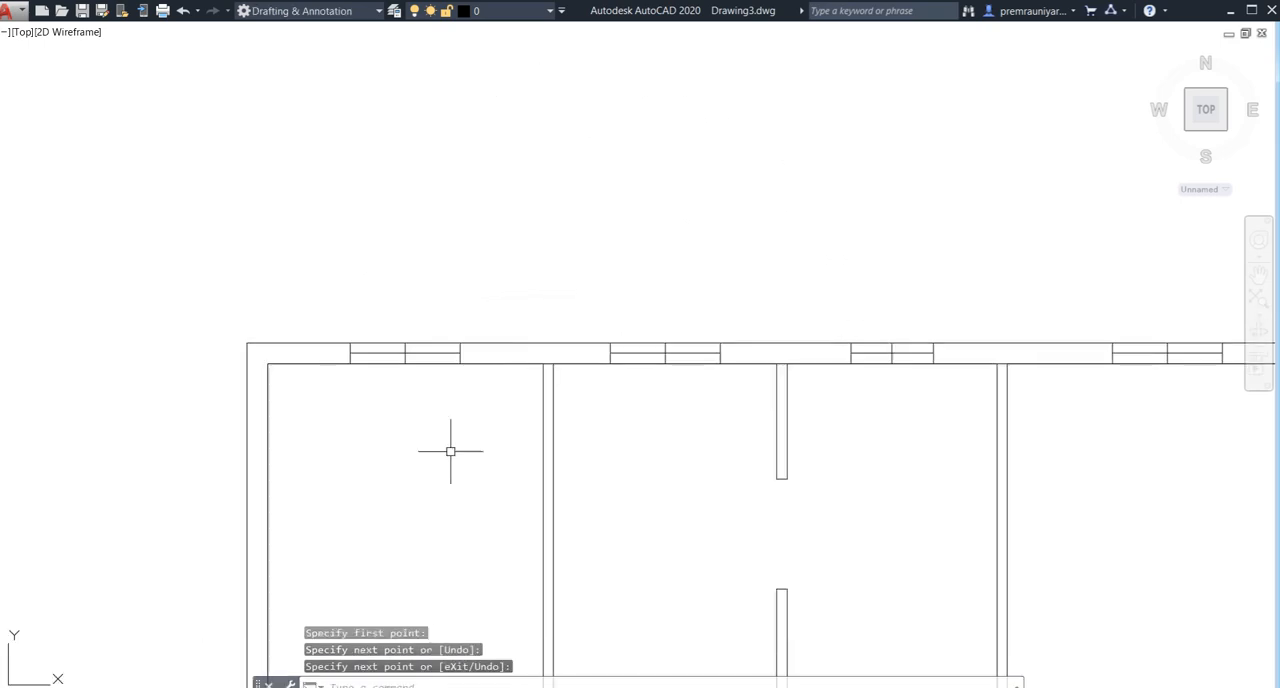
middle_click_drag(451, 451, 456, 261)
scroll(446, 385, "down", 2)
middle_click_drag(488, 469, 479, 288)
scroll(479, 300, "down", 4)
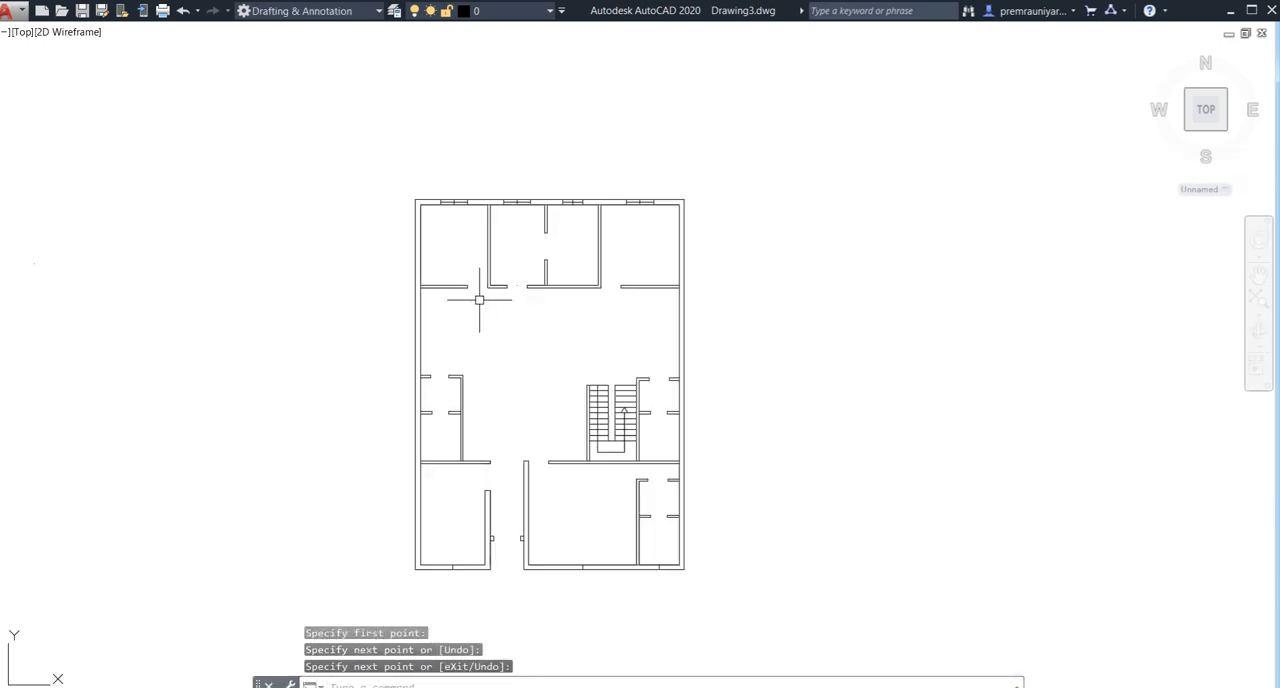
middle_click_drag(504, 414, 519, 300)
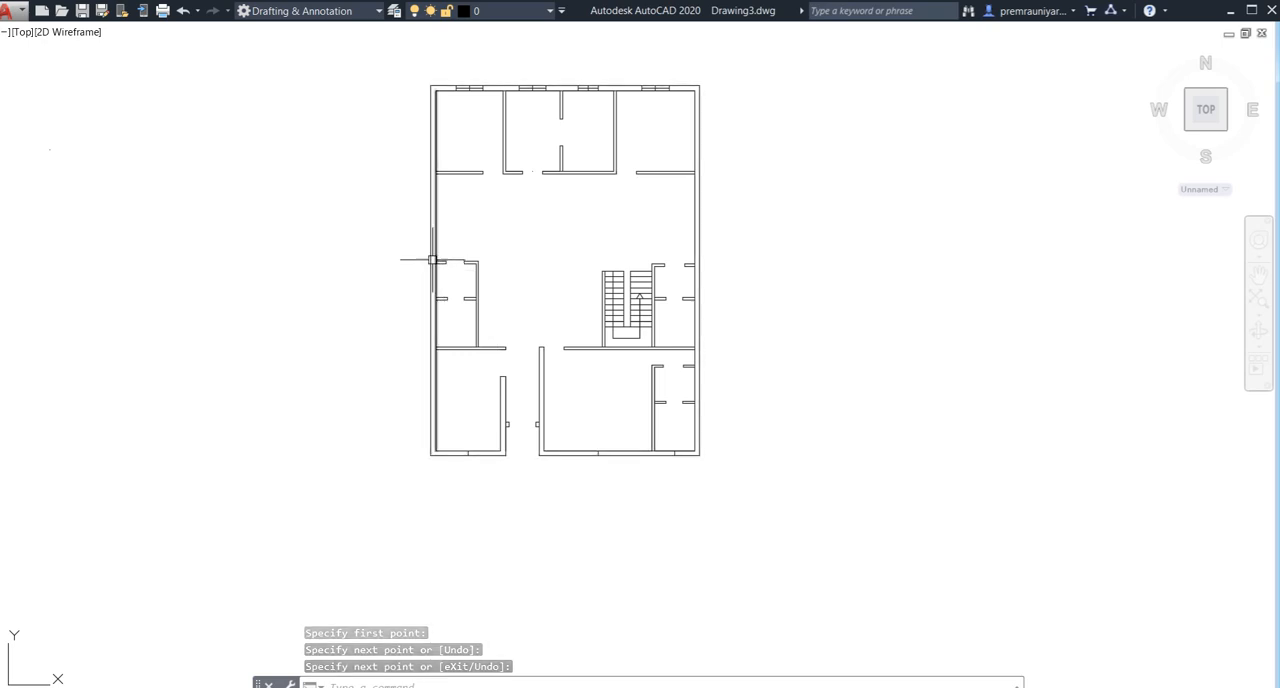
scroll(432, 260, "up", 2)
middle_click_drag(500, 600, 487, 392)
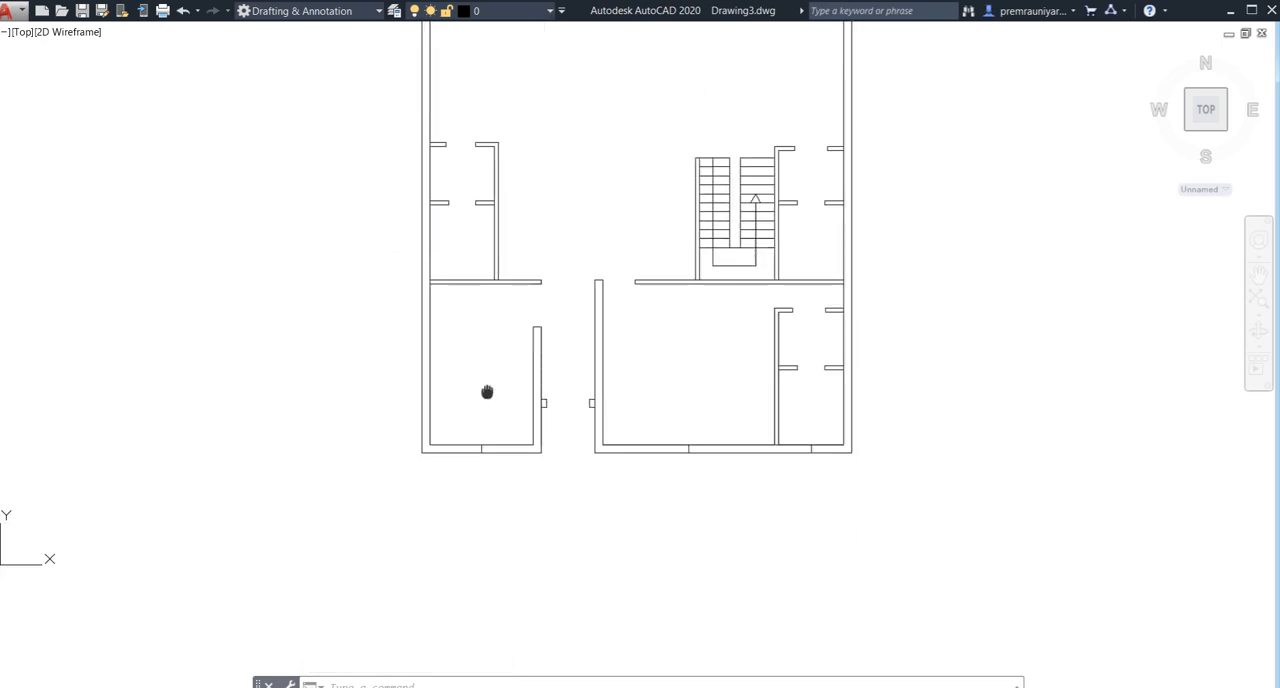
scroll(488, 430, "up", 4)
type("l")
key("Return")
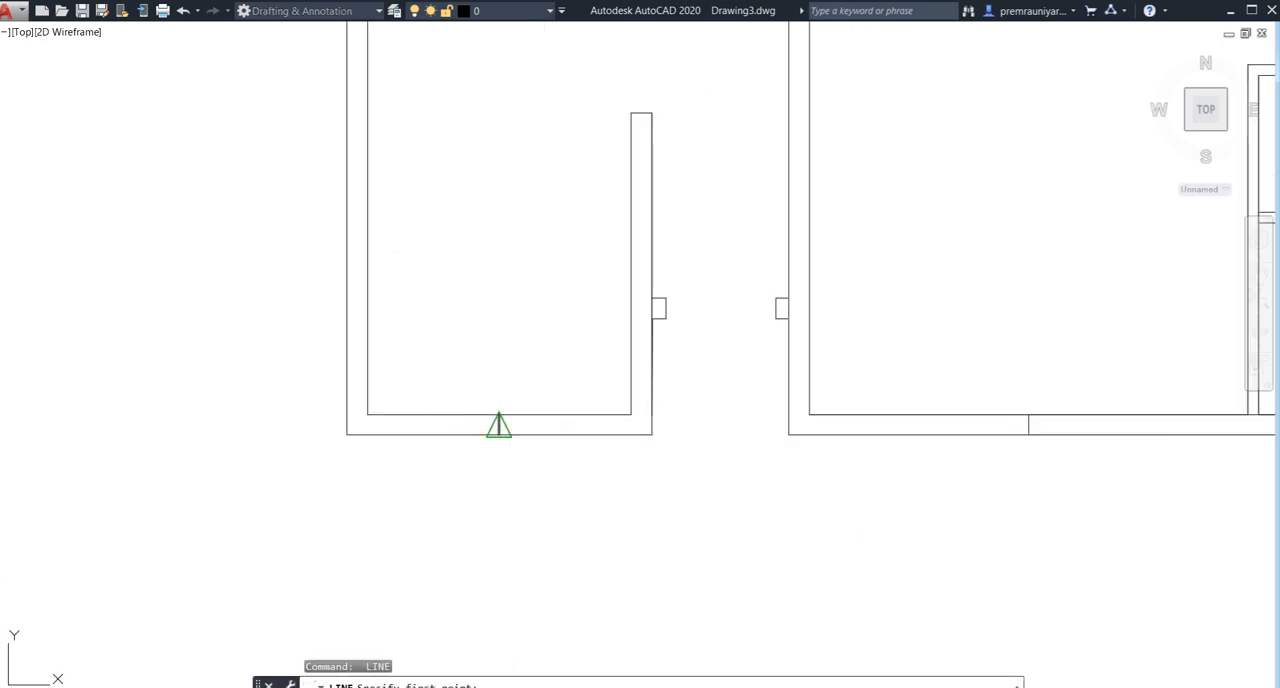
left_click(499, 425)
key("Escape")
scroll(497, 426, "up", 2)
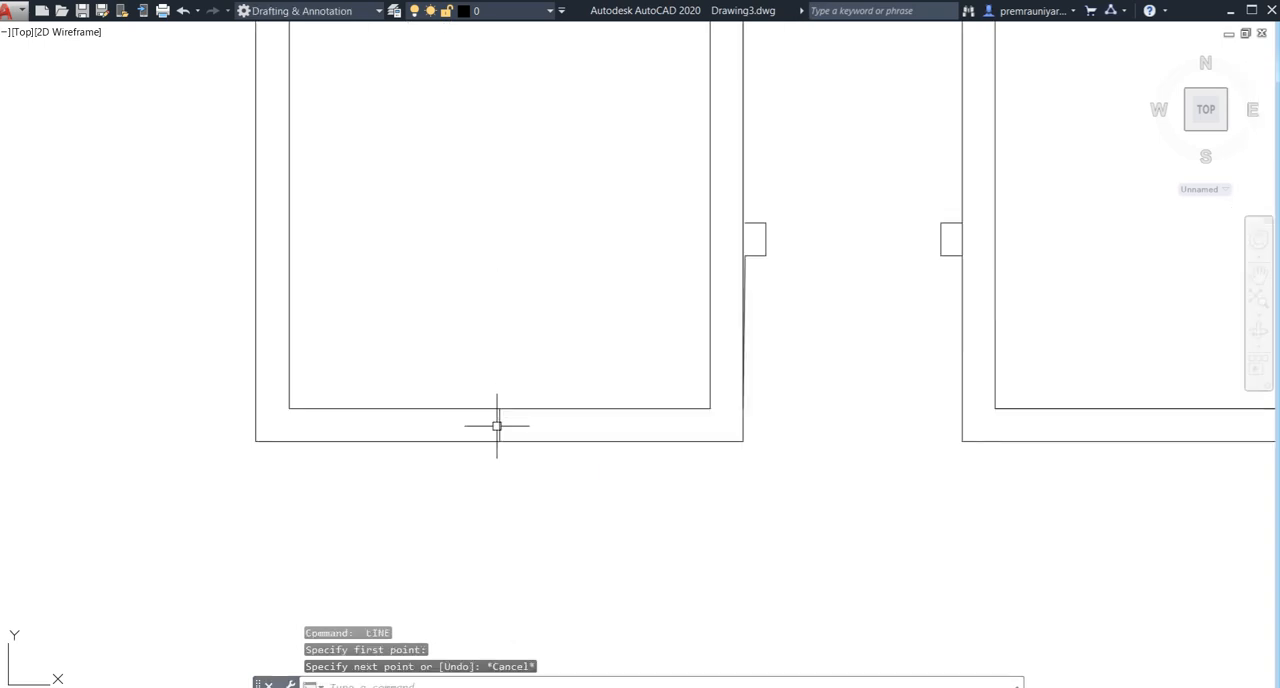
key("Return")
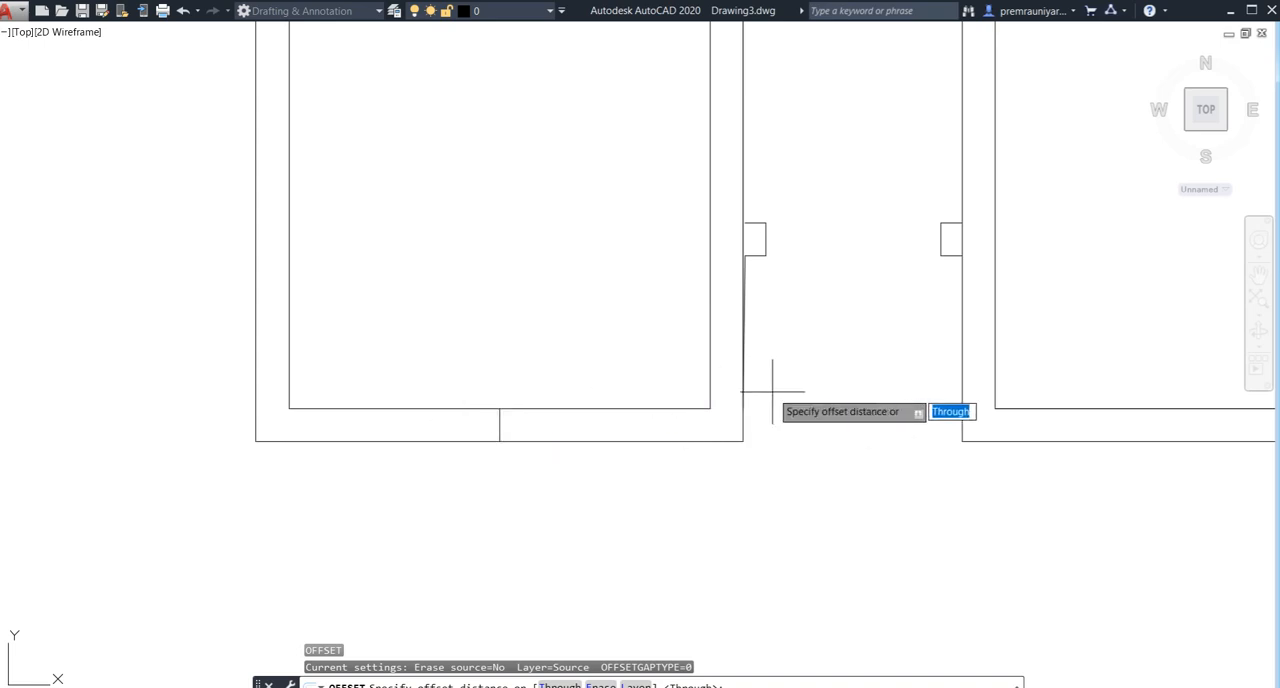
scroll(766, 376, "up", 2)
scroll(750, 385, "down", 3)
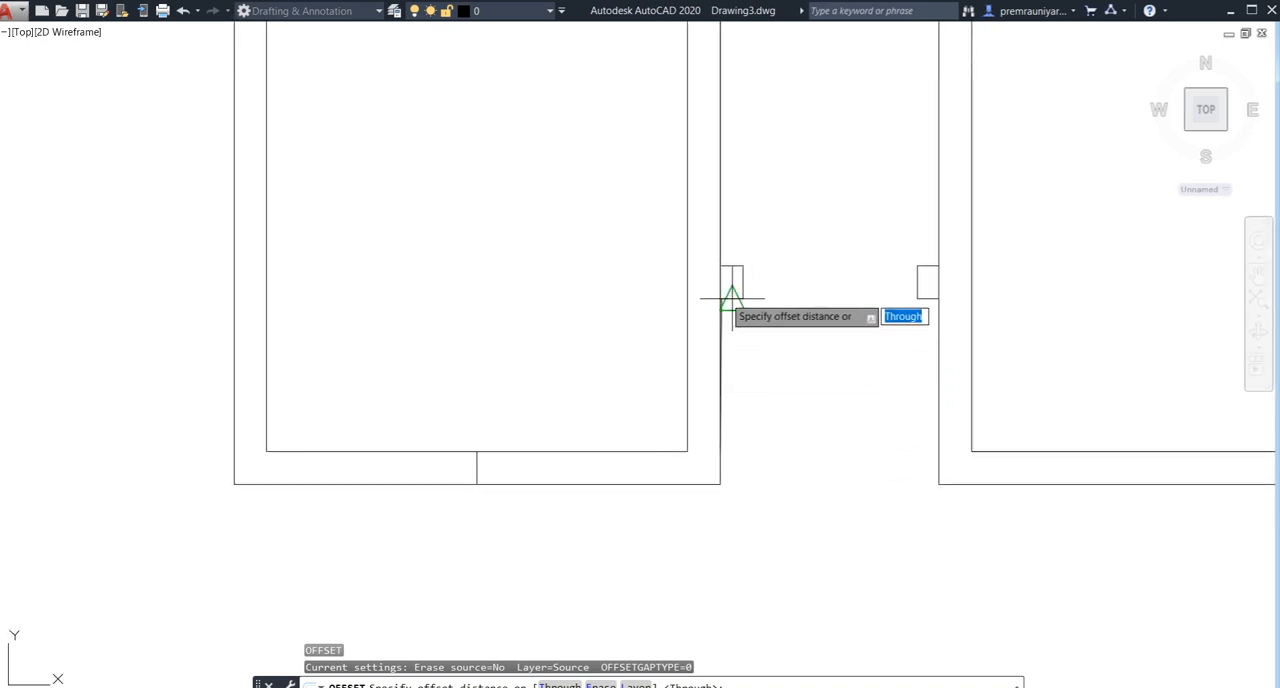
scroll(729, 300, "up", 3)
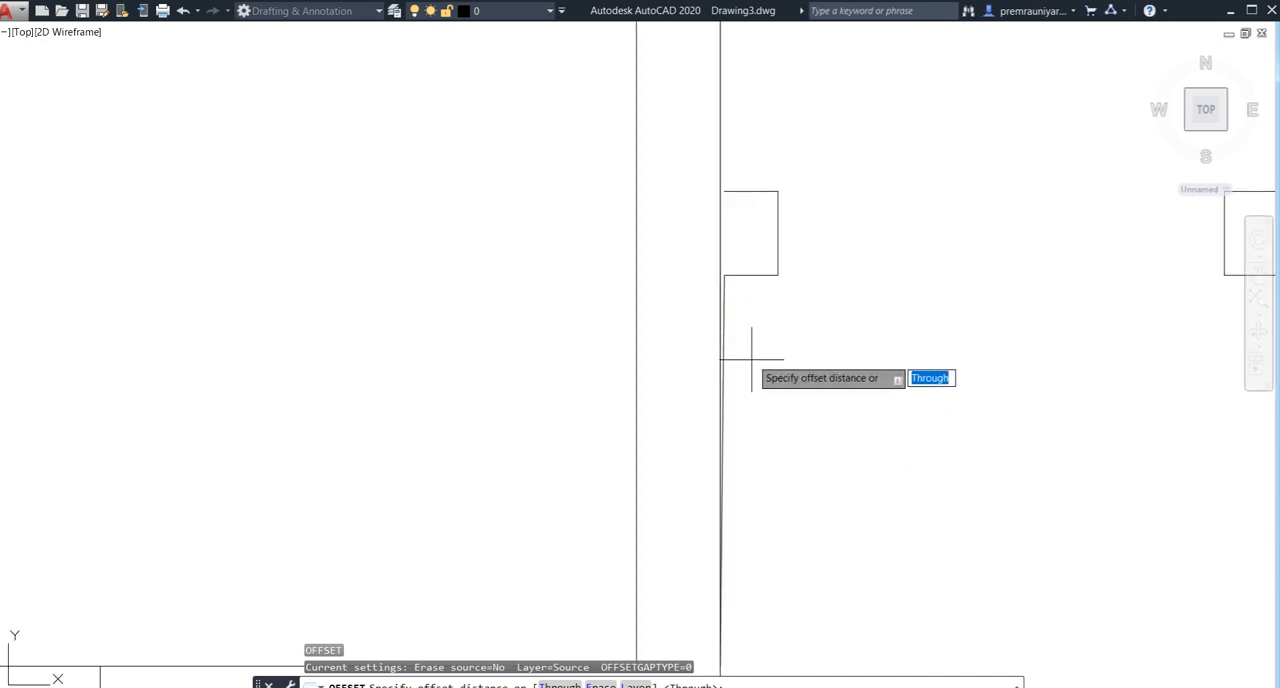
scroll(751, 363, "down", 2)
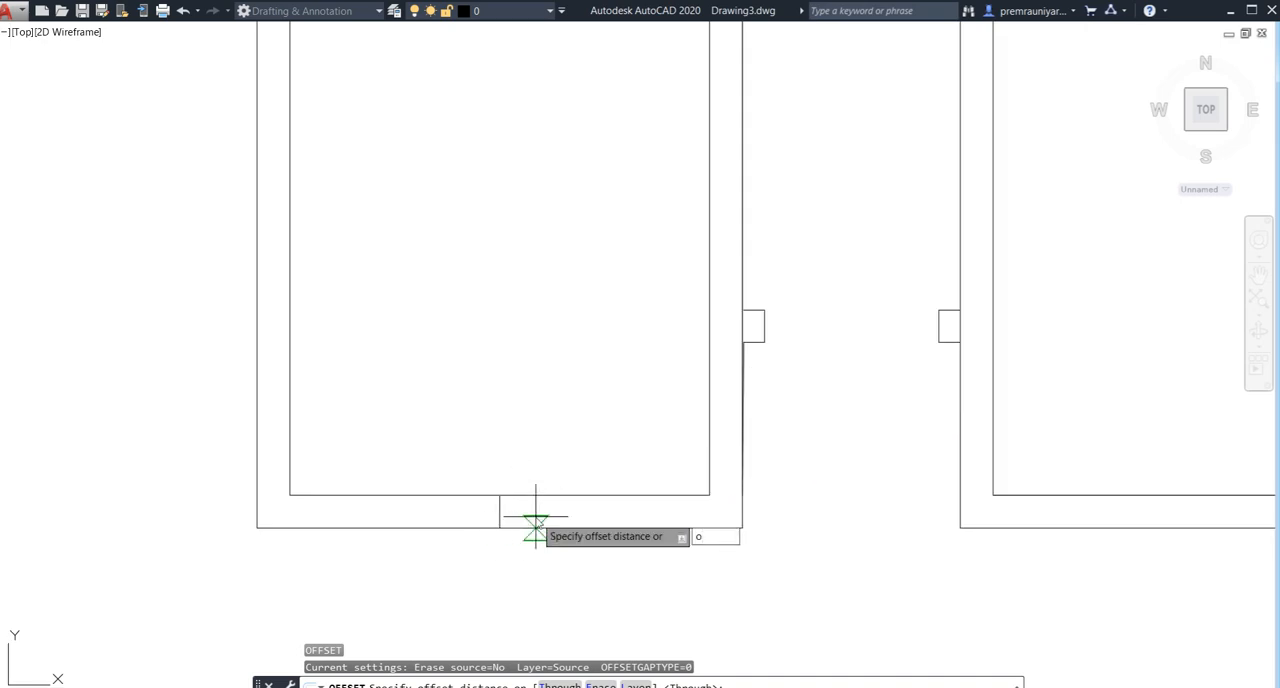
key("Return")
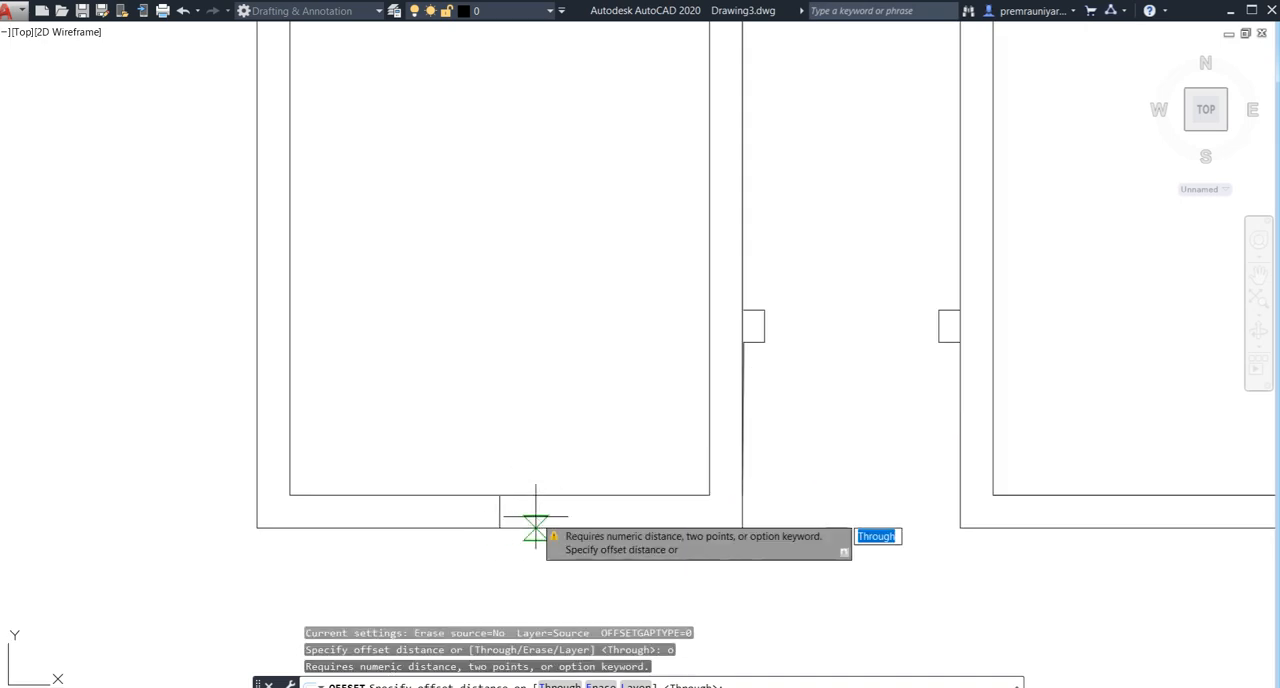
key("Escape")
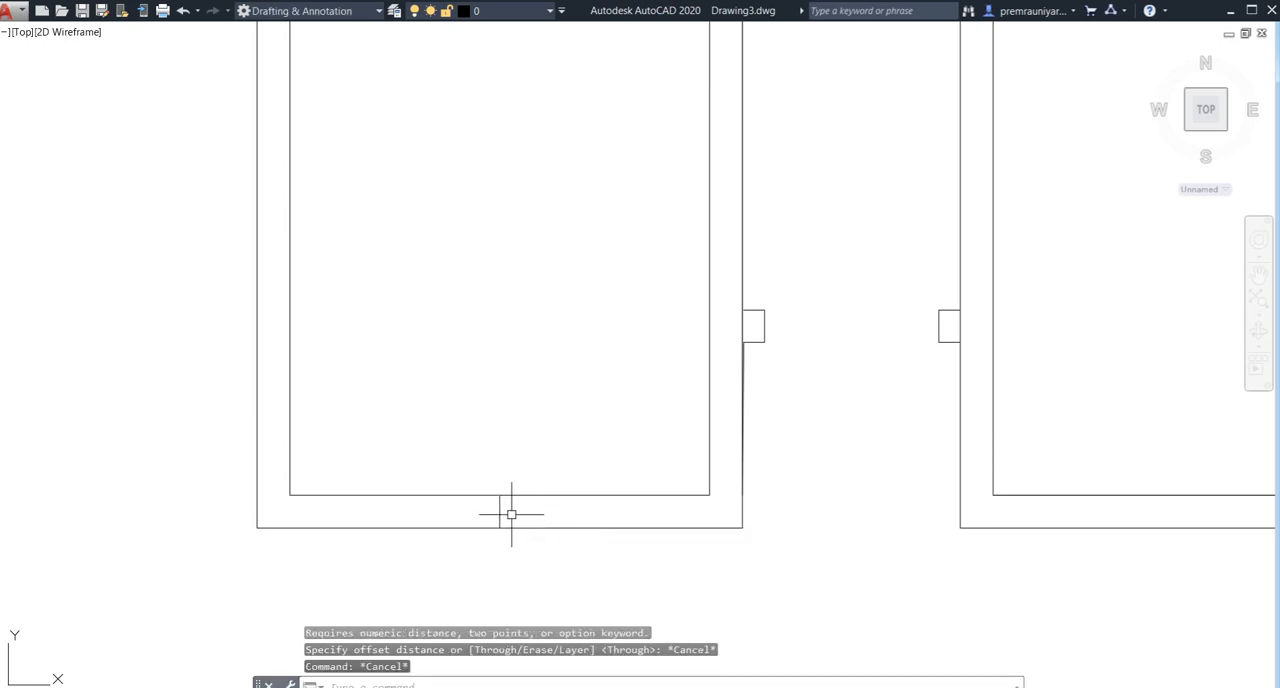
- Offset the centre line in the left front room's front wall 2' to both sides as window edges
key("Return")
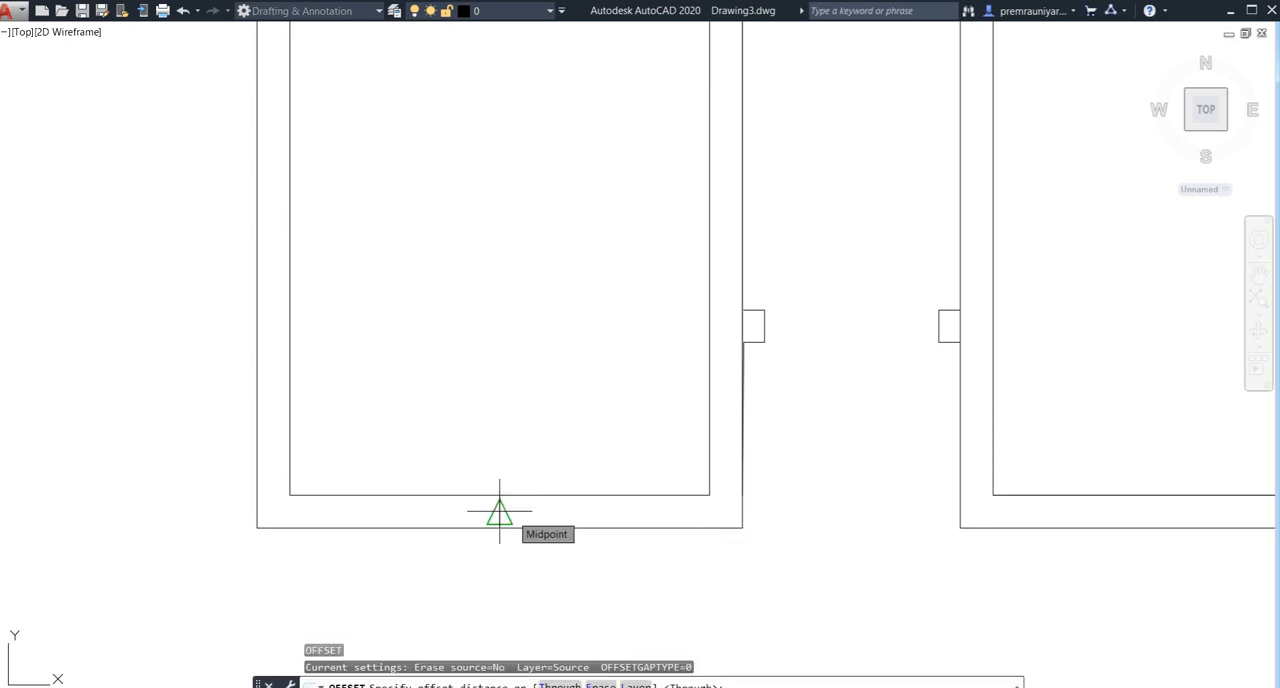
key("Return")
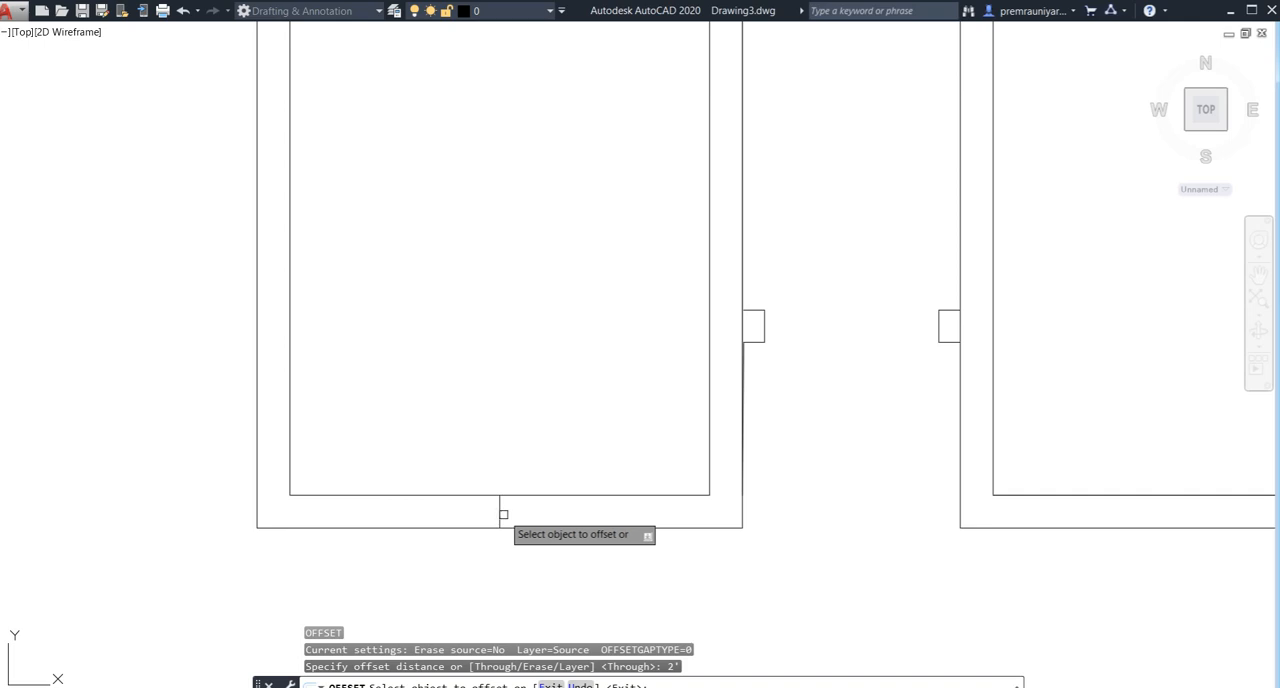
left_click(501, 514)
left_click(450, 505)
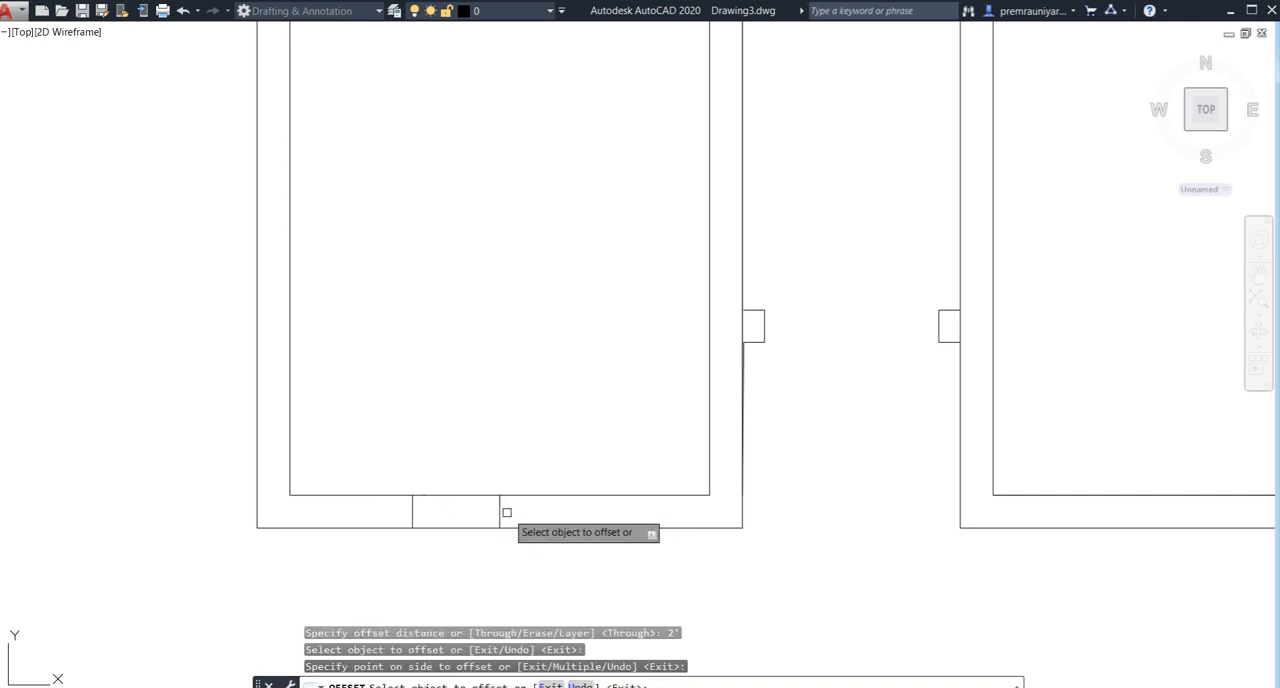
left_click(501, 512)
left_click(640, 522)
- Offset the centre line in the large right front room's front wall 2' to both sides as window edges
scroll(708, 519, "down", 2)
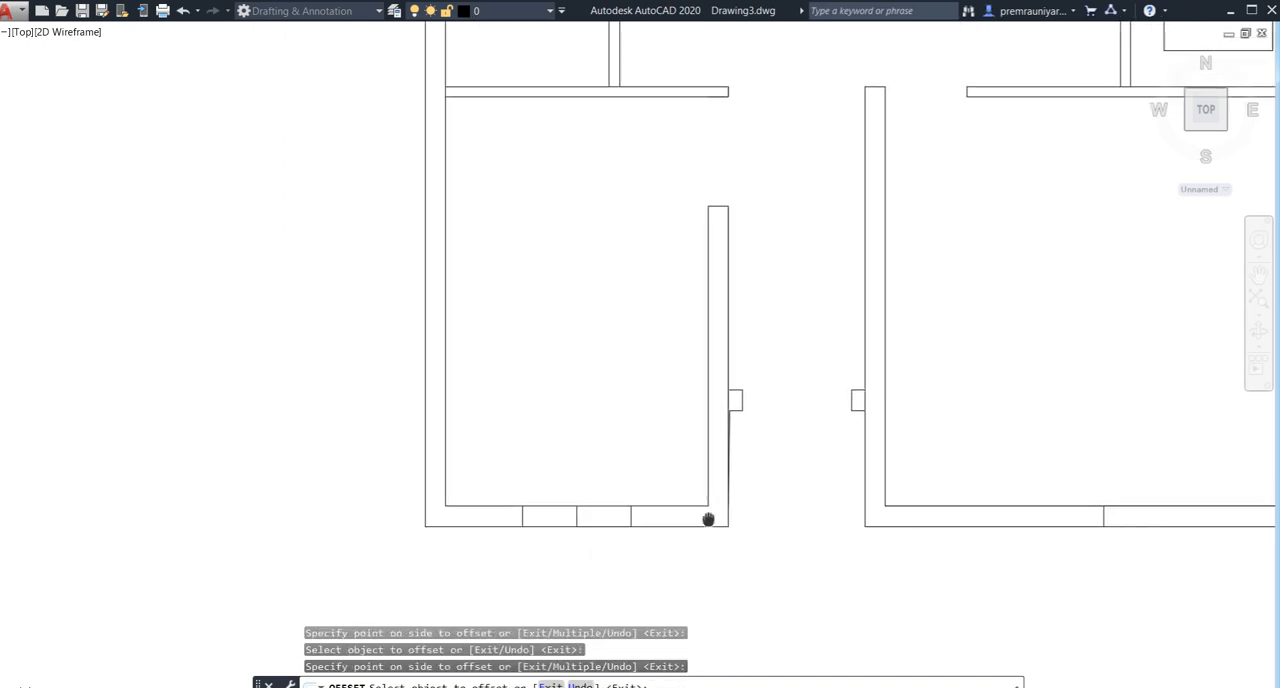
middle_click_drag(708, 519, 414, 500)
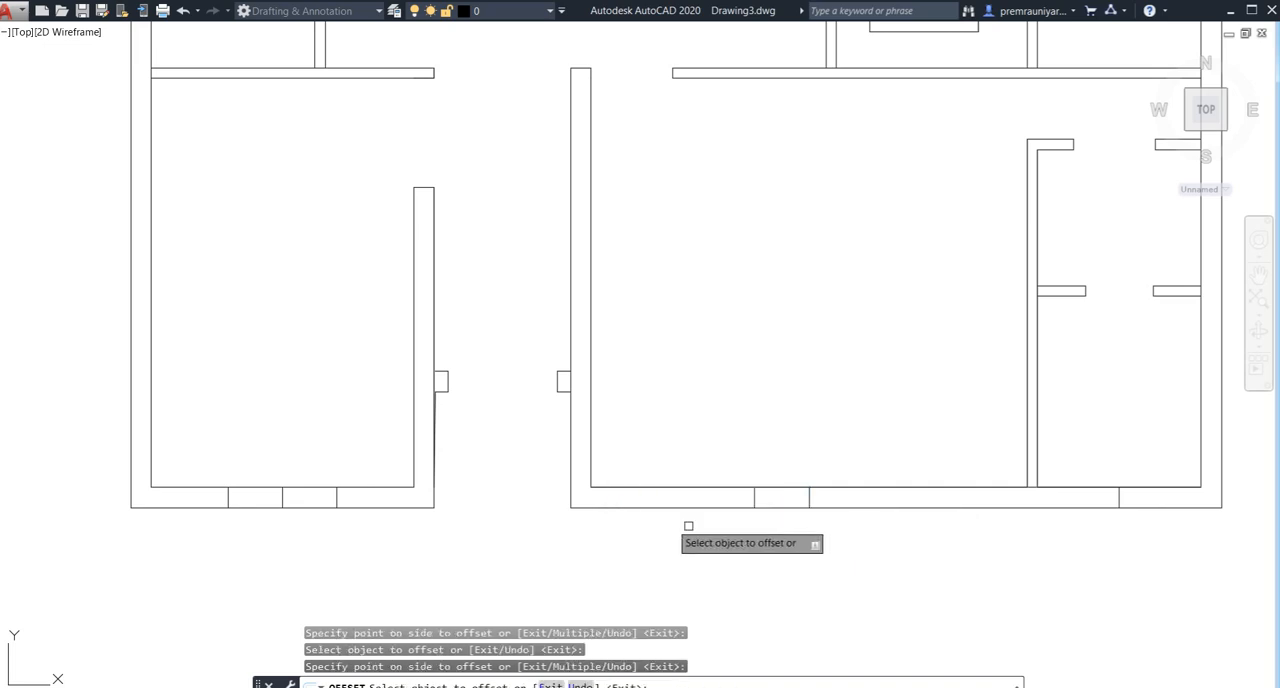
left_click(809, 494)
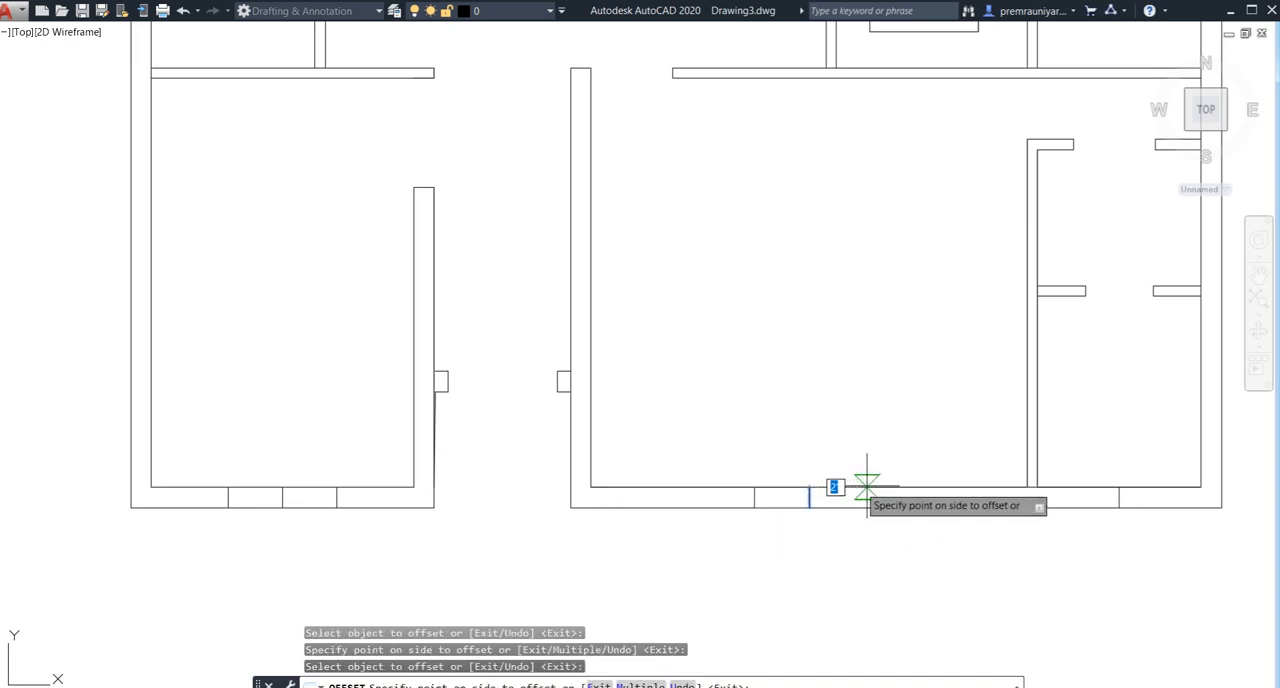
left_click(866, 487)
- Offset the centre line in the narrow right corner room's front wall 1.5' to both sides as window edges
middle_click_drag(940, 517, 535, 542)
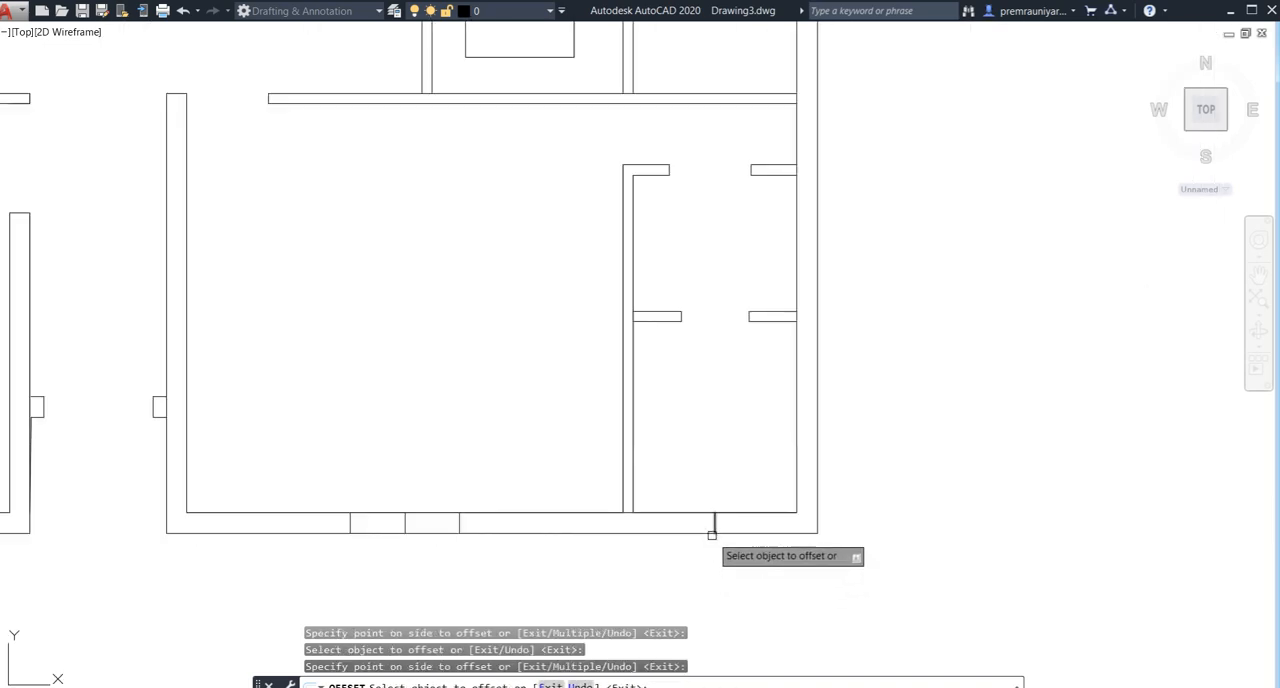
left_click(712, 532)
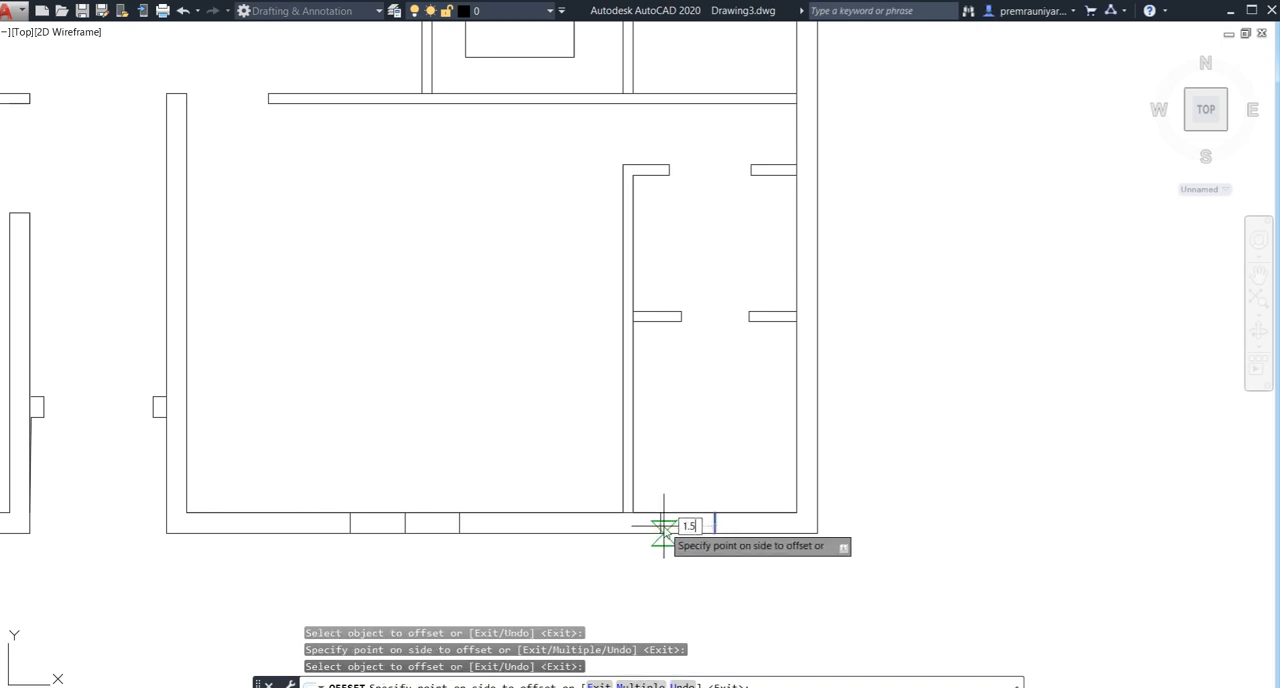
left_click(663, 525)
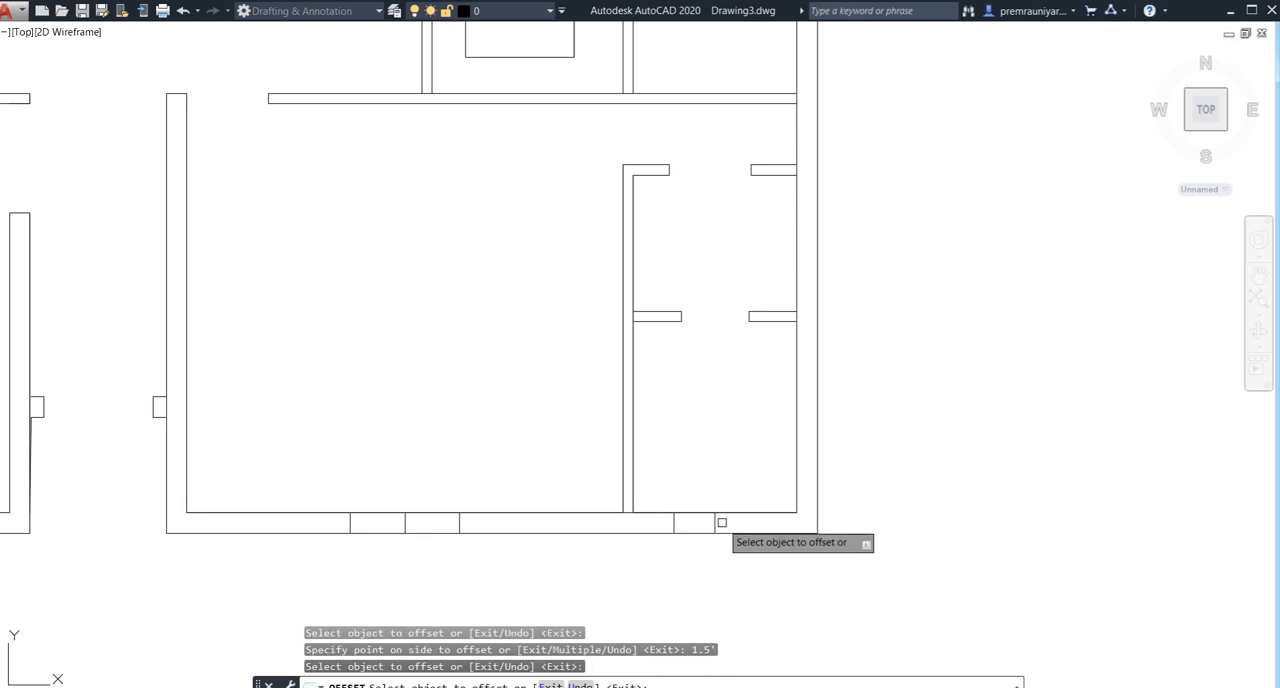
left_click(716, 523)
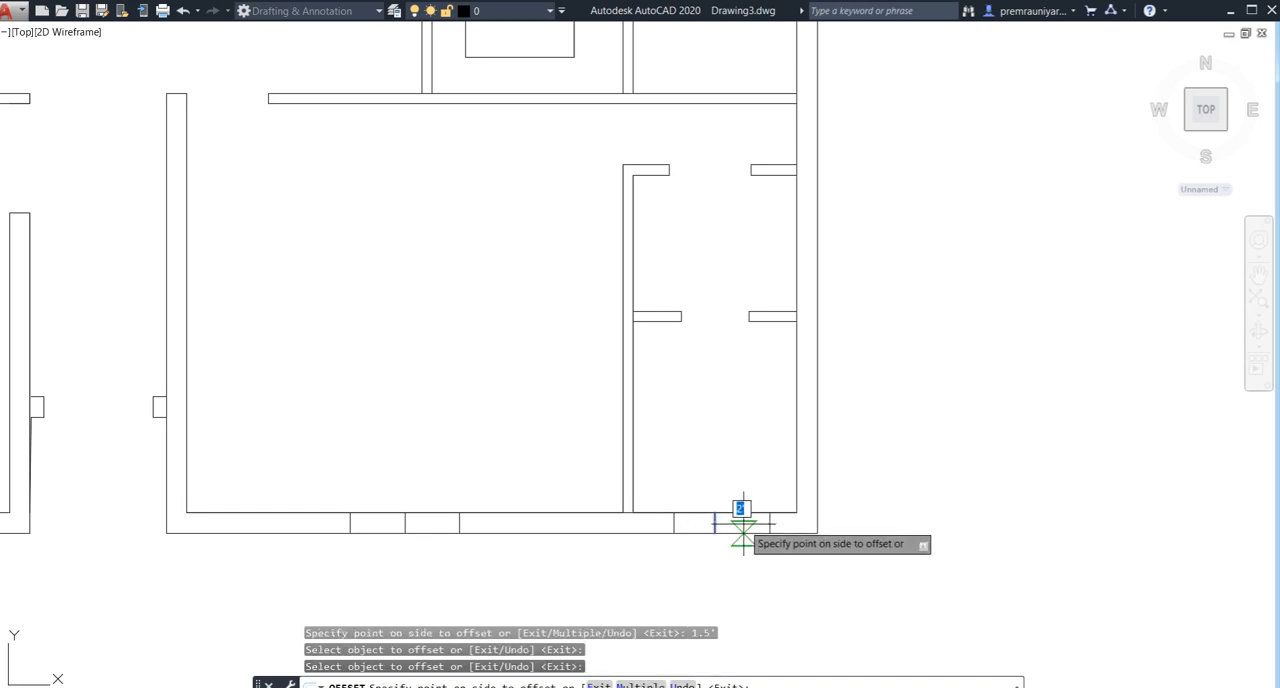
left_click(743, 523)
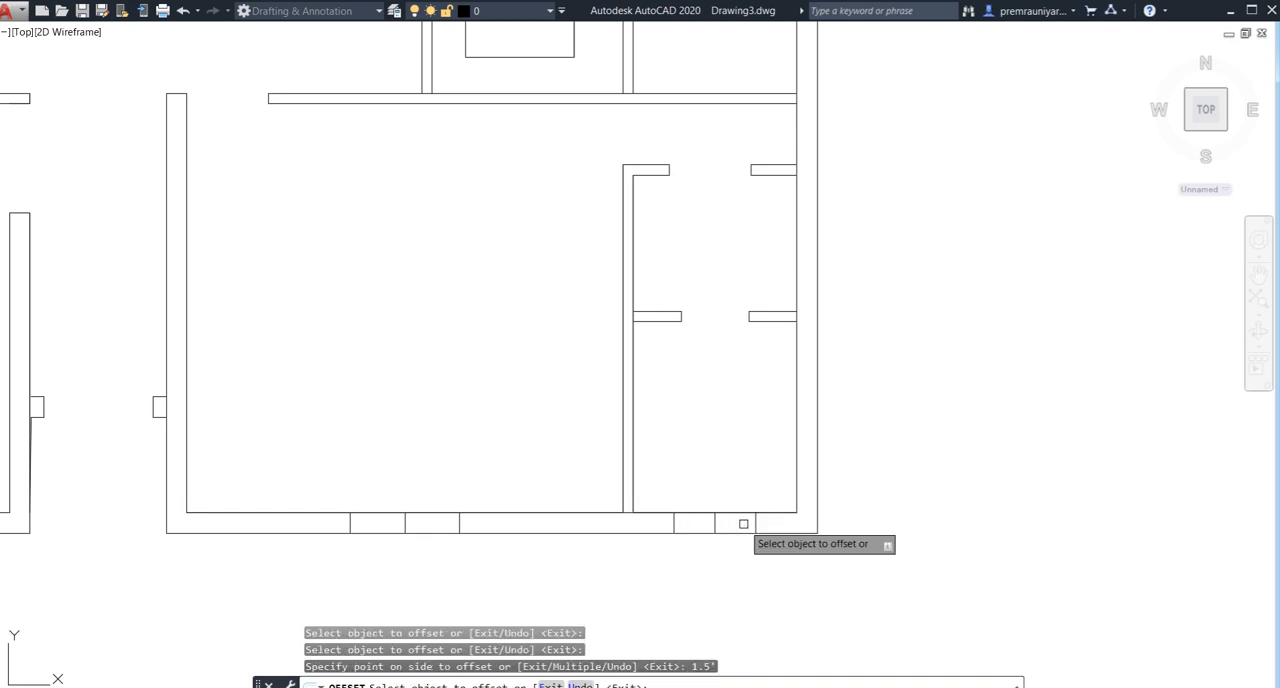
key("Escape")
- Draw the right corner room's window line along the front wall's middle, joining the midpoints of its two offset lines
type("l")
key("Return")
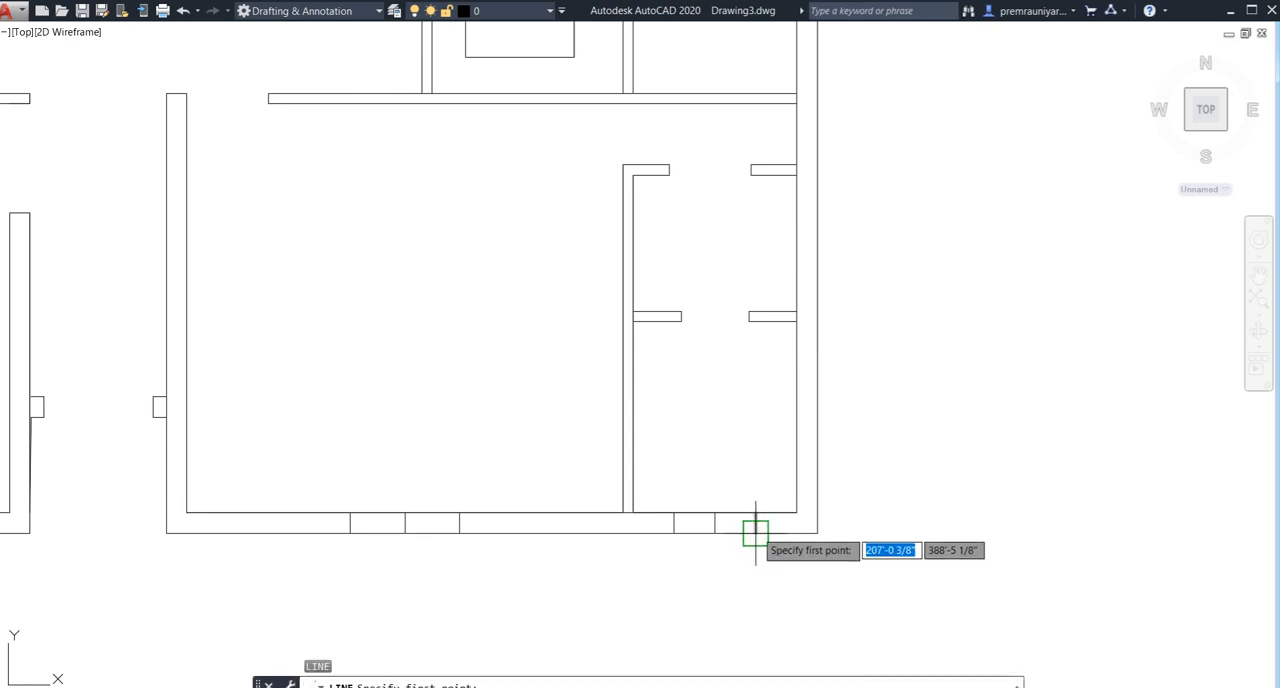
scroll(753, 537, "up", 4)
left_click(754, 510)
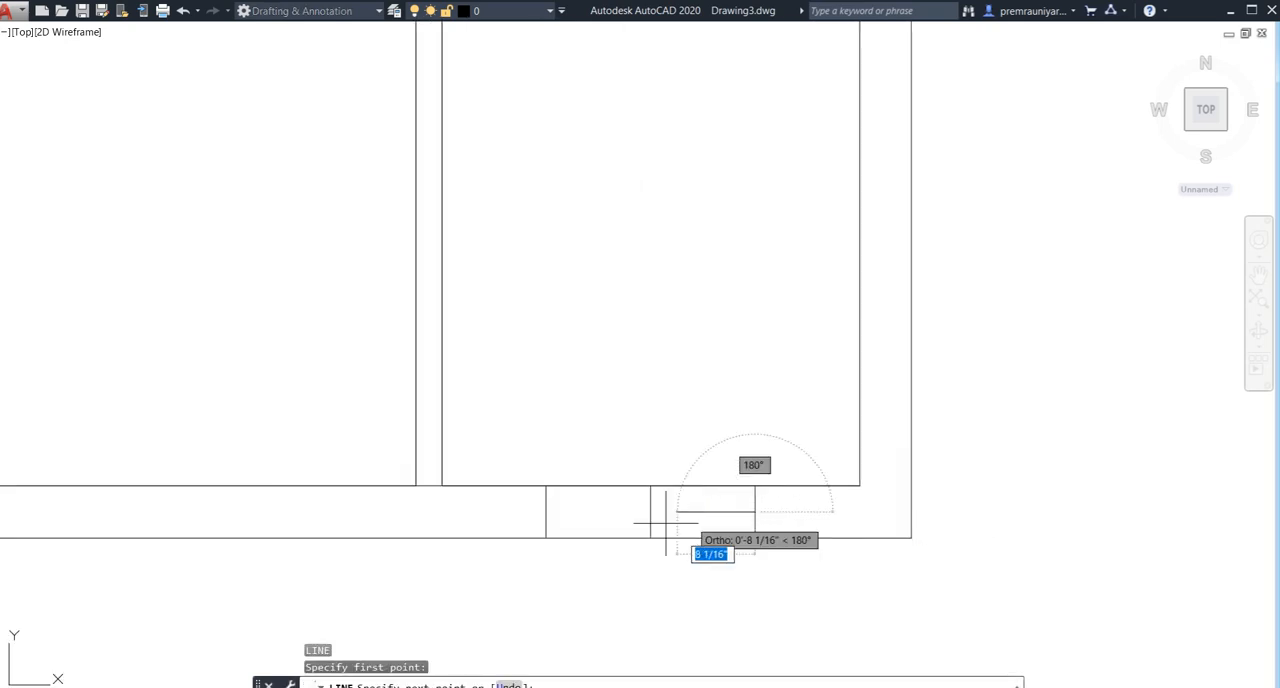
left_click(545, 512)
key("Return")
- Draw the large right front room's window line along the front wall's middle, between the midpoints of its two offset lines
scroll(545, 512, "down", 3)
middle_click_drag(509, 523, 850, 511)
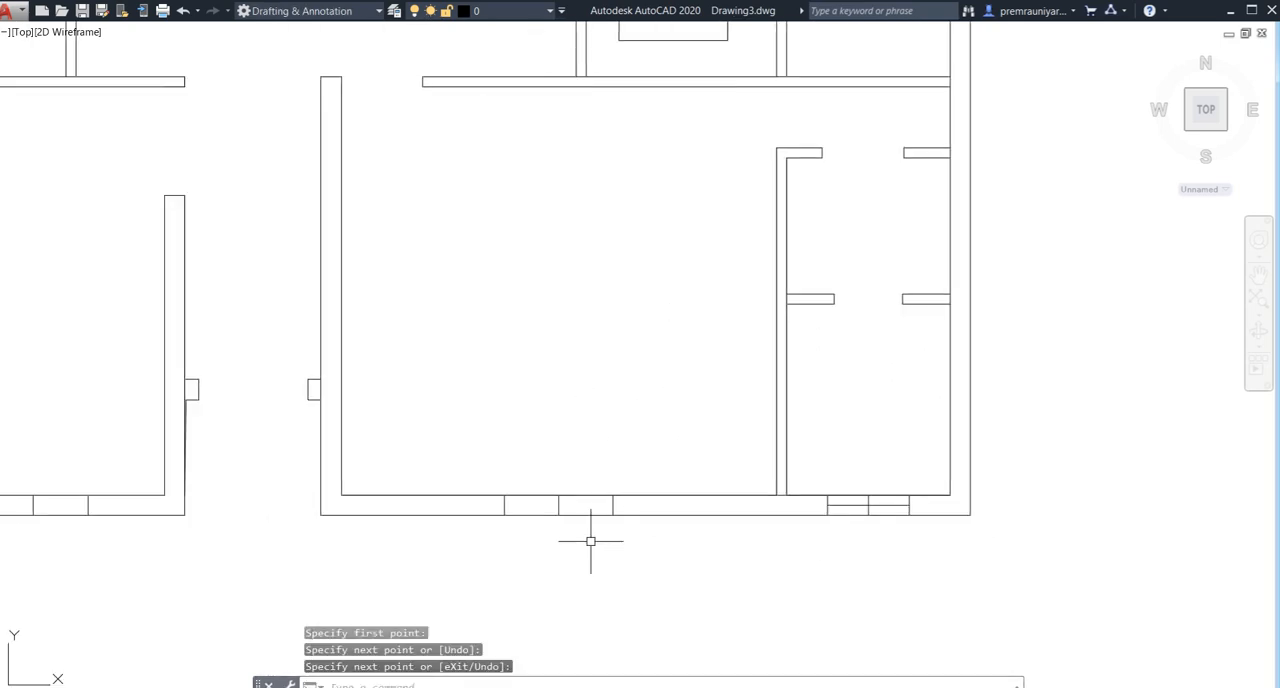
scroll(600, 550, "up", 4)
type("l")
key("Return")
left_click(643, 462)
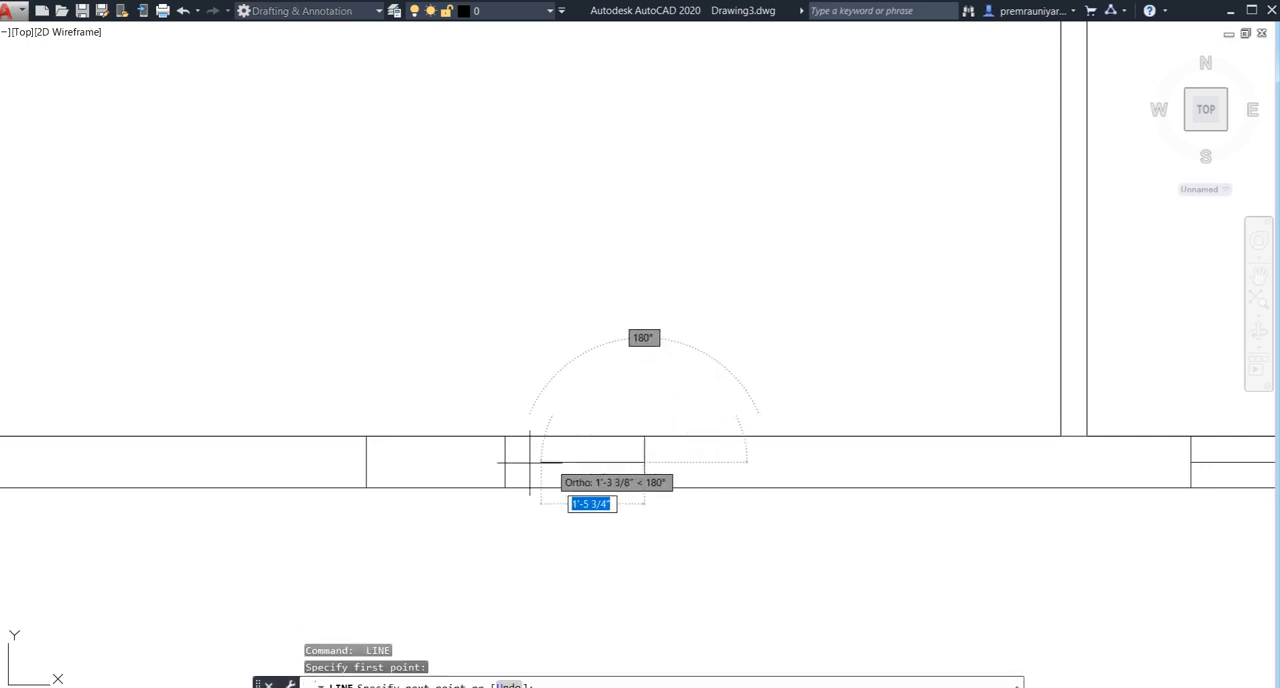
left_click(366, 462)
key("Return")
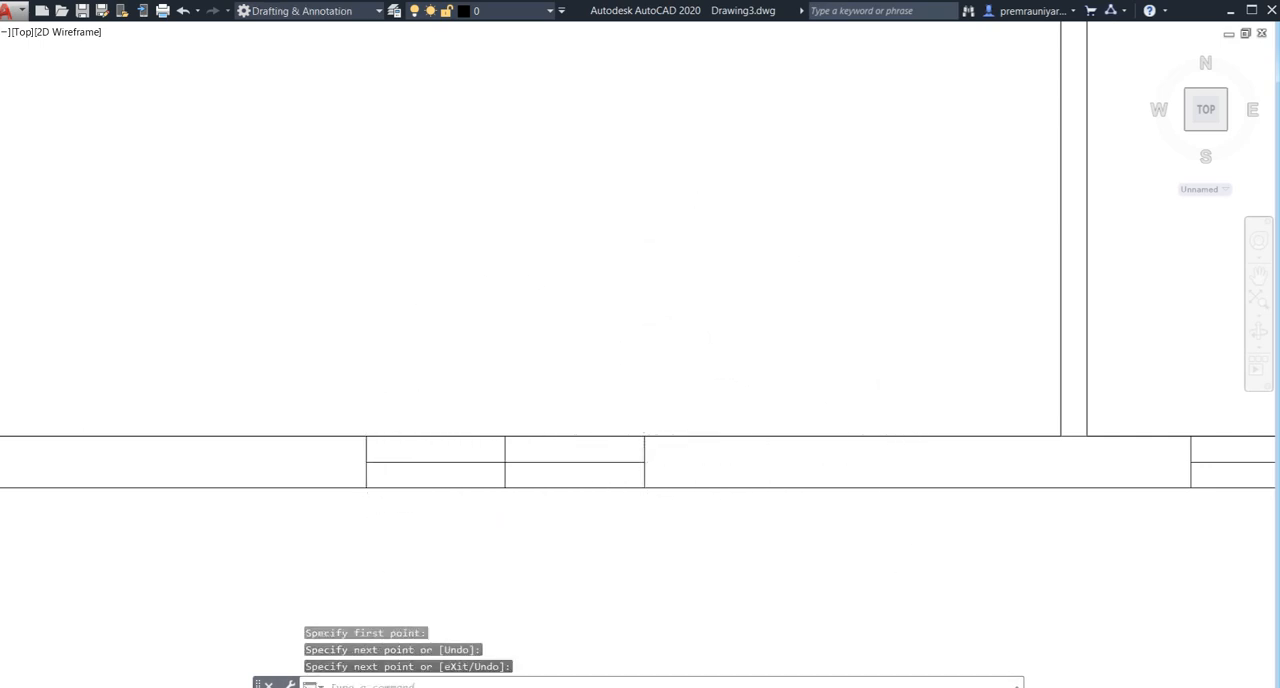
- Draw the left front room's window line along the front wall's middle, between the midpoints of its two offset lines
scroll(371, 463, "down", 3)
scroll(631, 493, "up", 2)
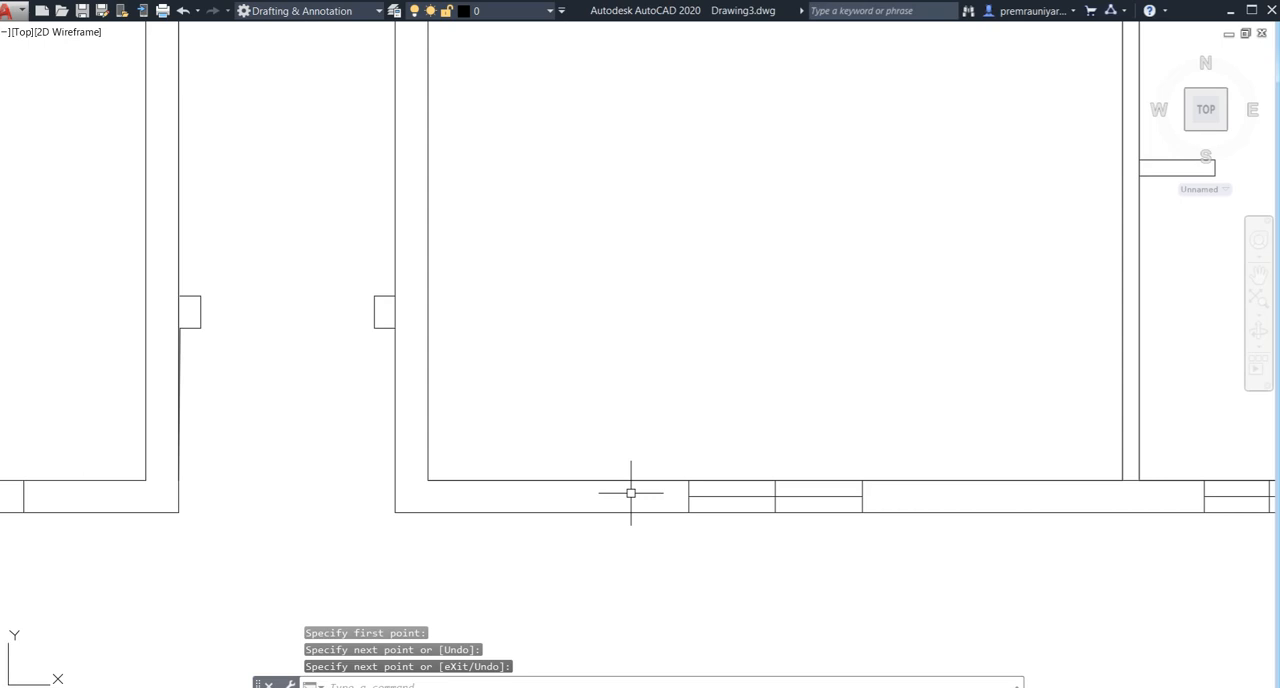
scroll(484, 416, "down", 2)
scroll(360, 474, "up", 2)
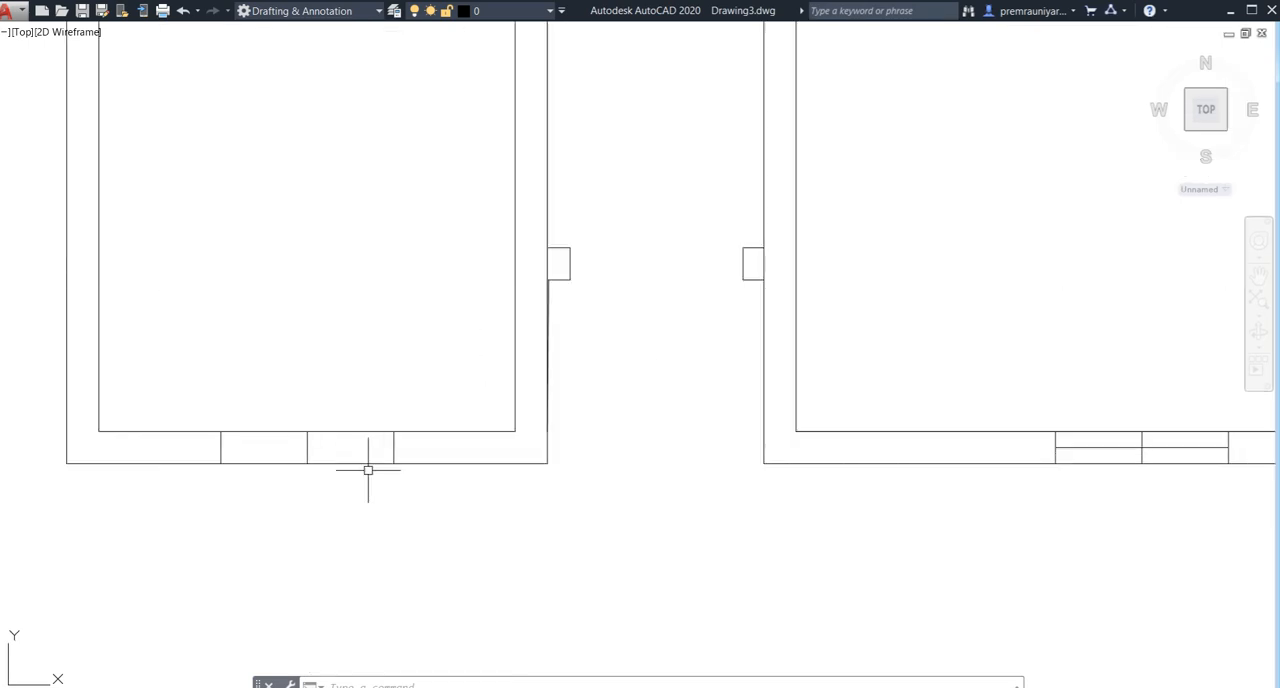
type("l")
key("Return")
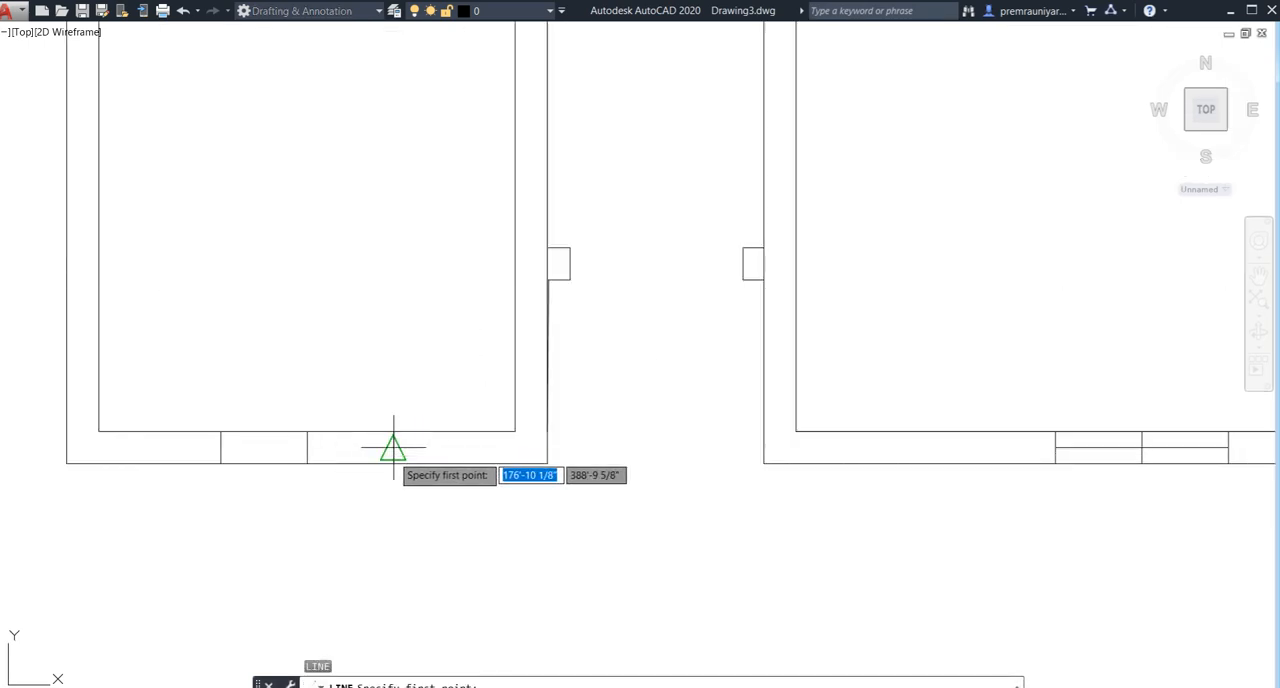
left_click(392, 447)
left_click(221, 447)
key("Return")
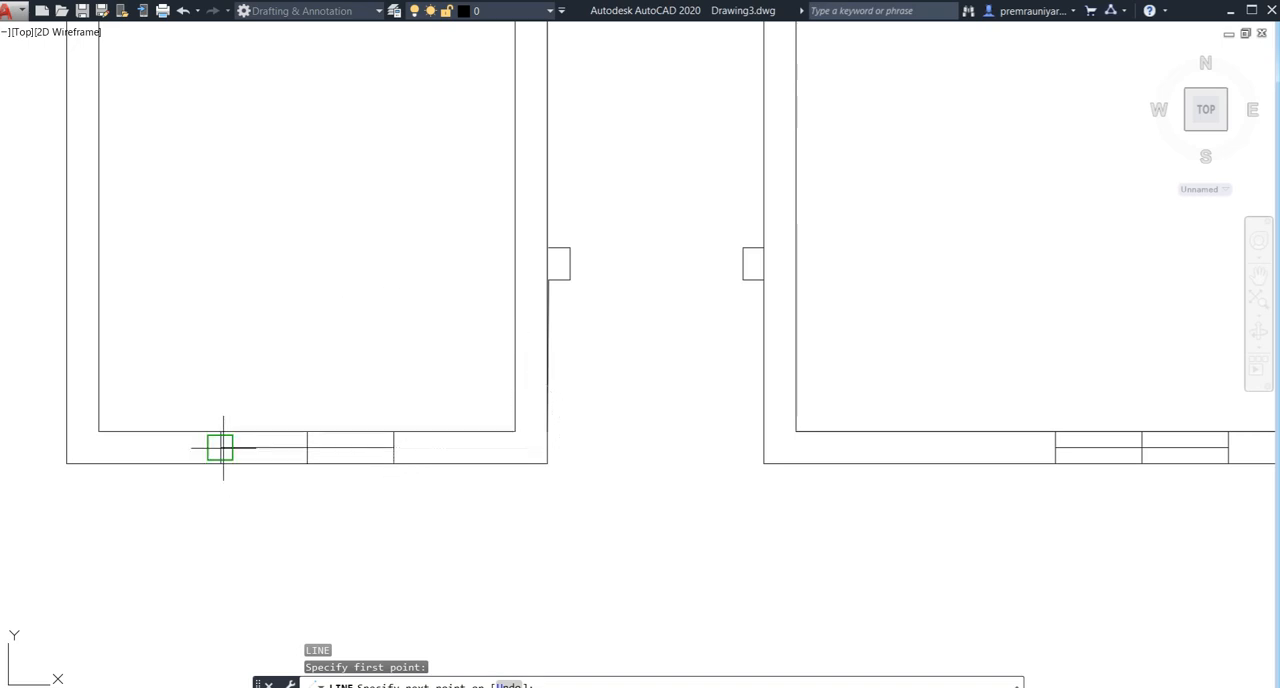
- Offset the left front room's horizontal window line 2" to both sides
scroll(304, 481, "down", 2)
middle_click_drag(354, 588, 497, 571)
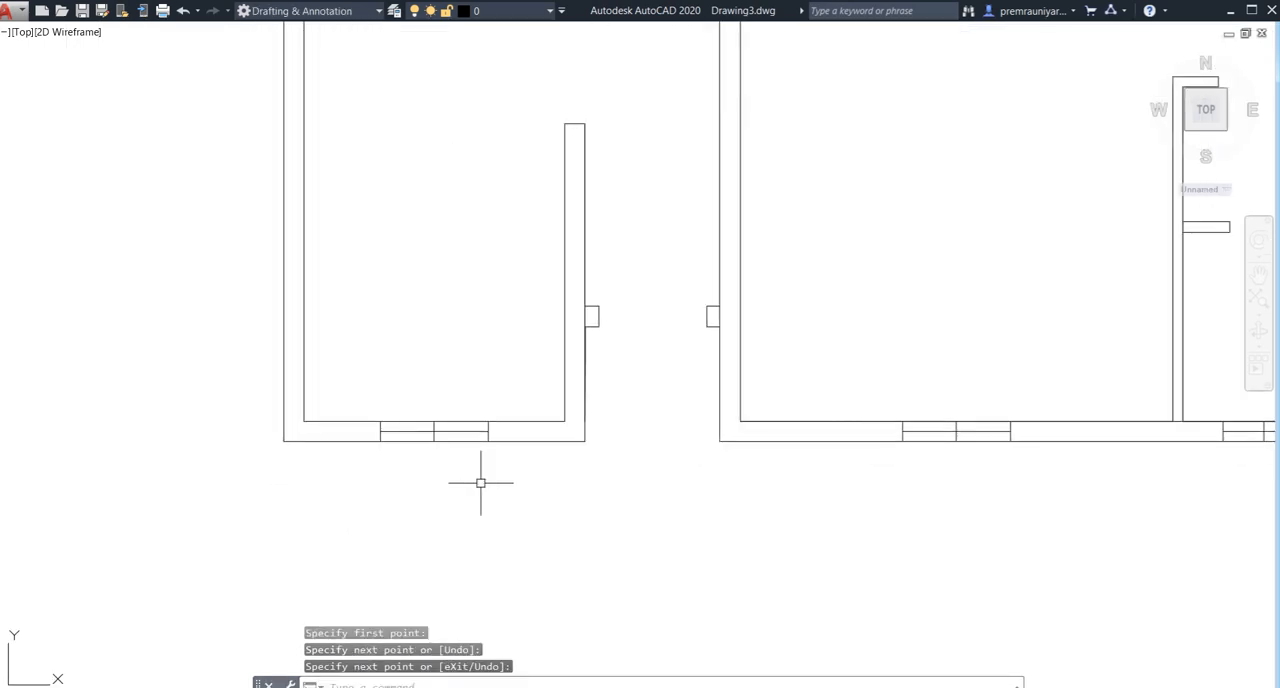
middle_click_drag(434, 485, 401, 509)
key("Return")
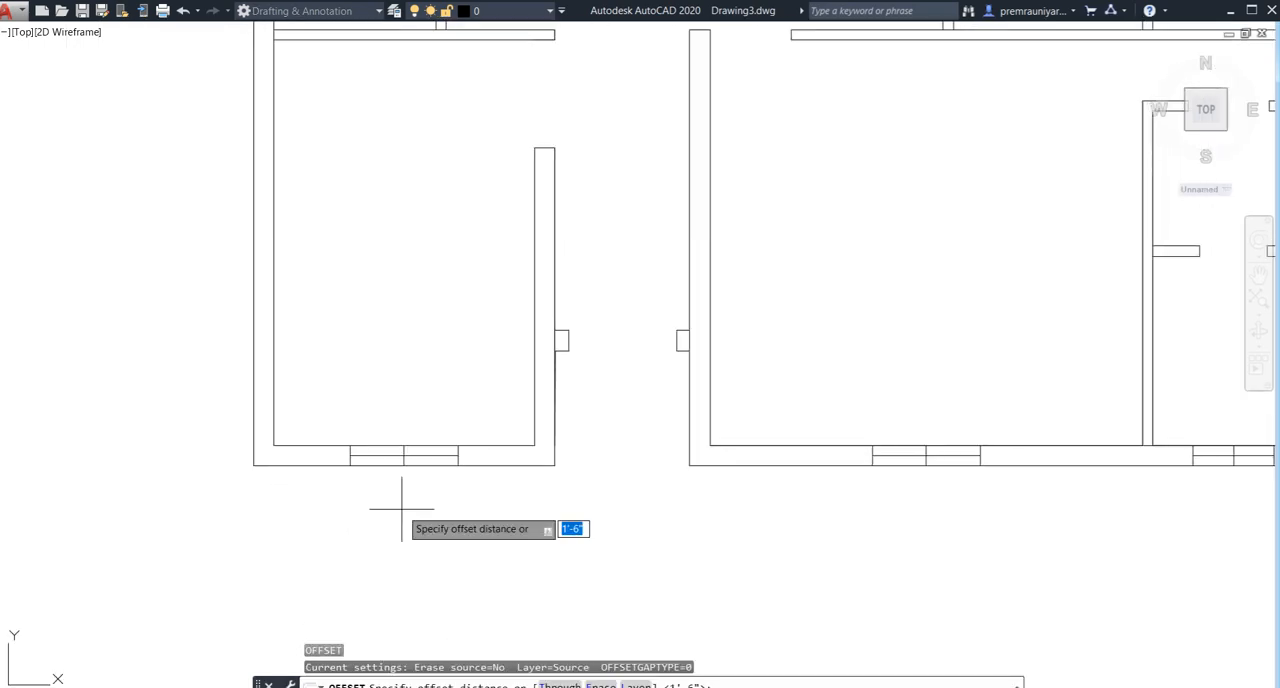
type("2\"")
key("Return")
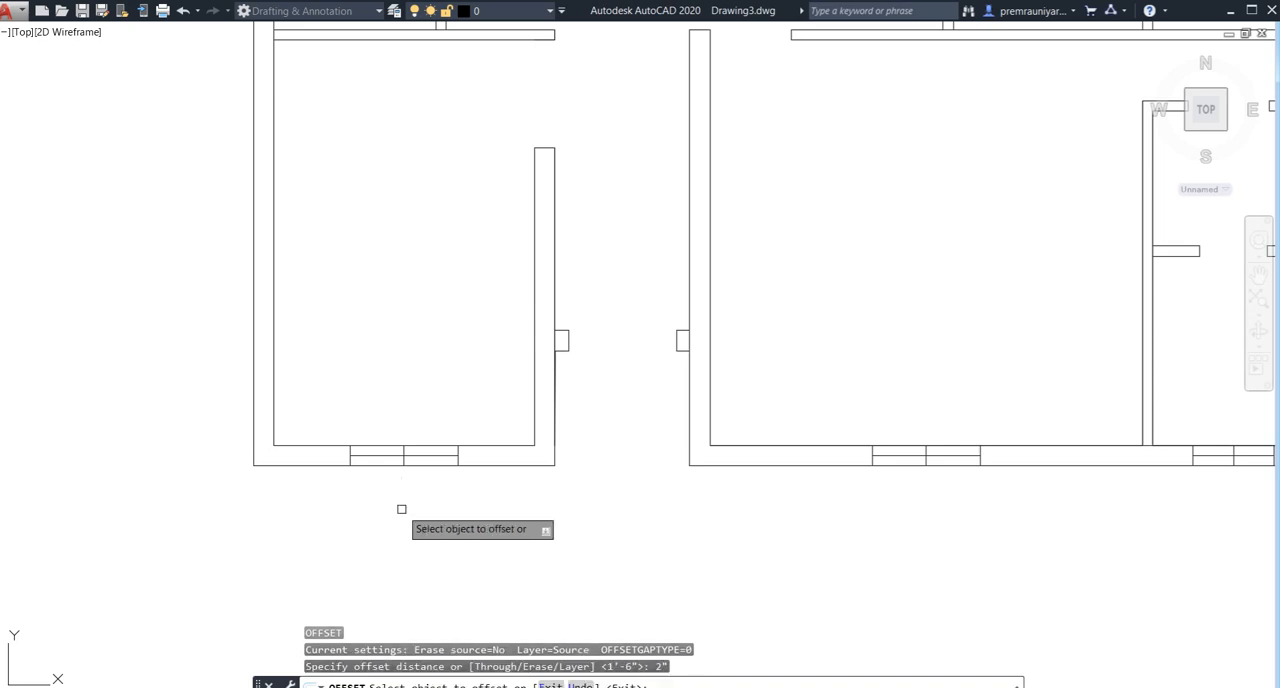
scroll(392, 463, "up", 2)
left_click(384, 443)
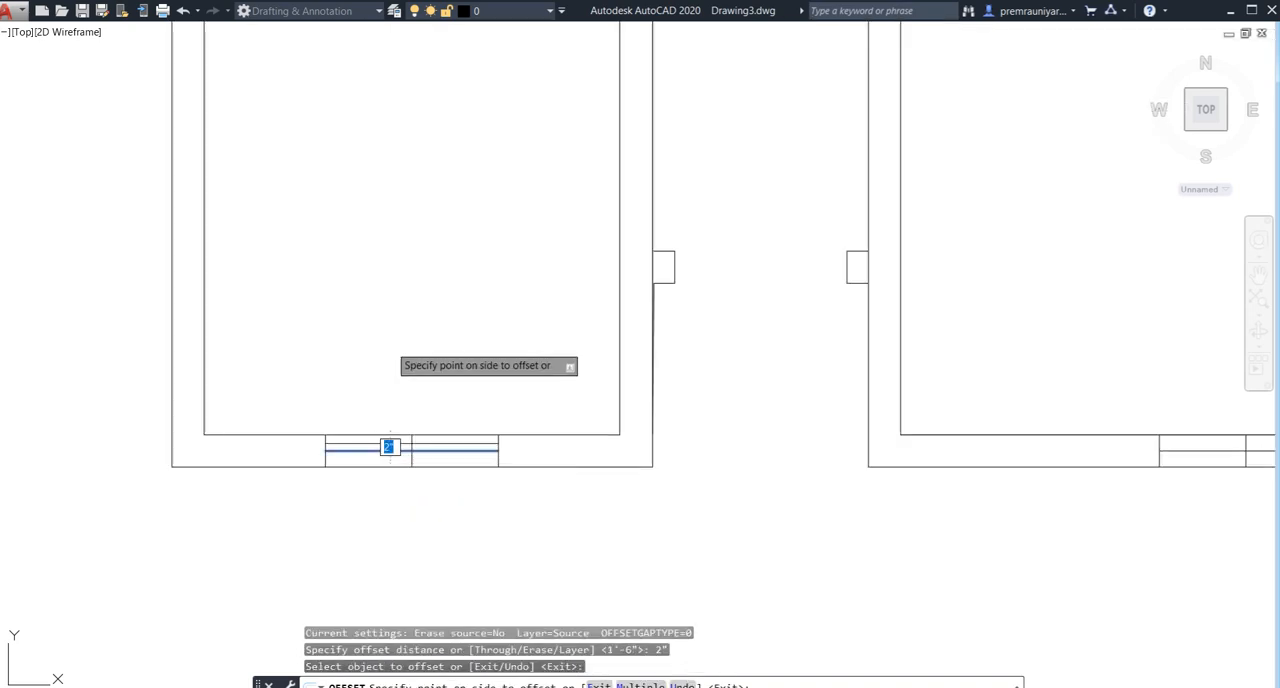
left_click(376, 449)
left_click(391, 534)
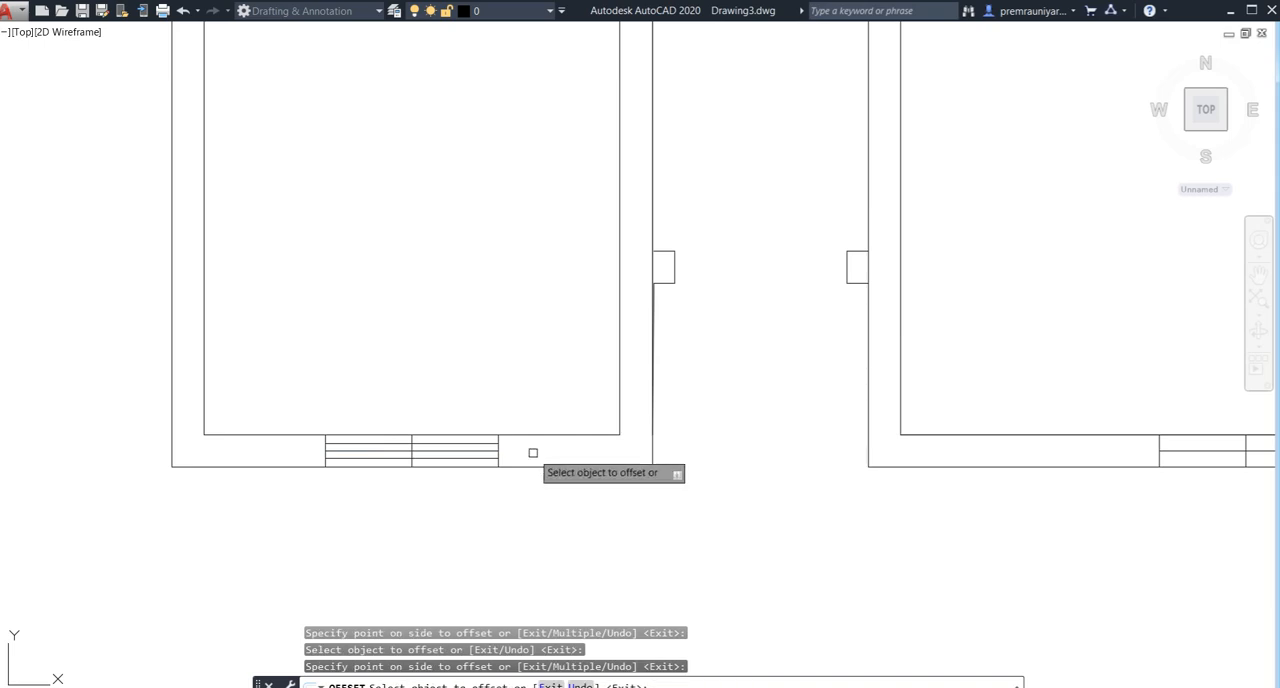
- Offset the large right front room's horizontal window line 2" to both sides
mouse_move(514, 452)
middle_mouse_down()
mouse_move(327, 476)
mouse_move(128, 418)
middle_mouse_up()
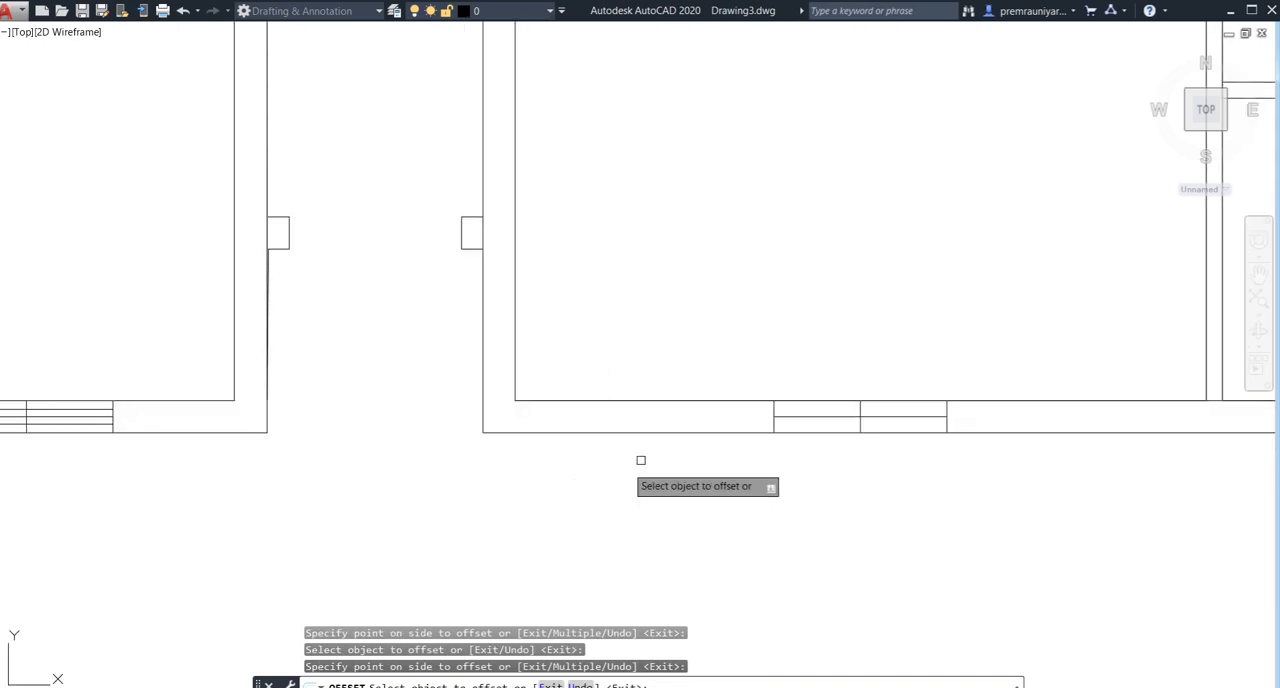
left_click(787, 420)
left_click(811, 371)
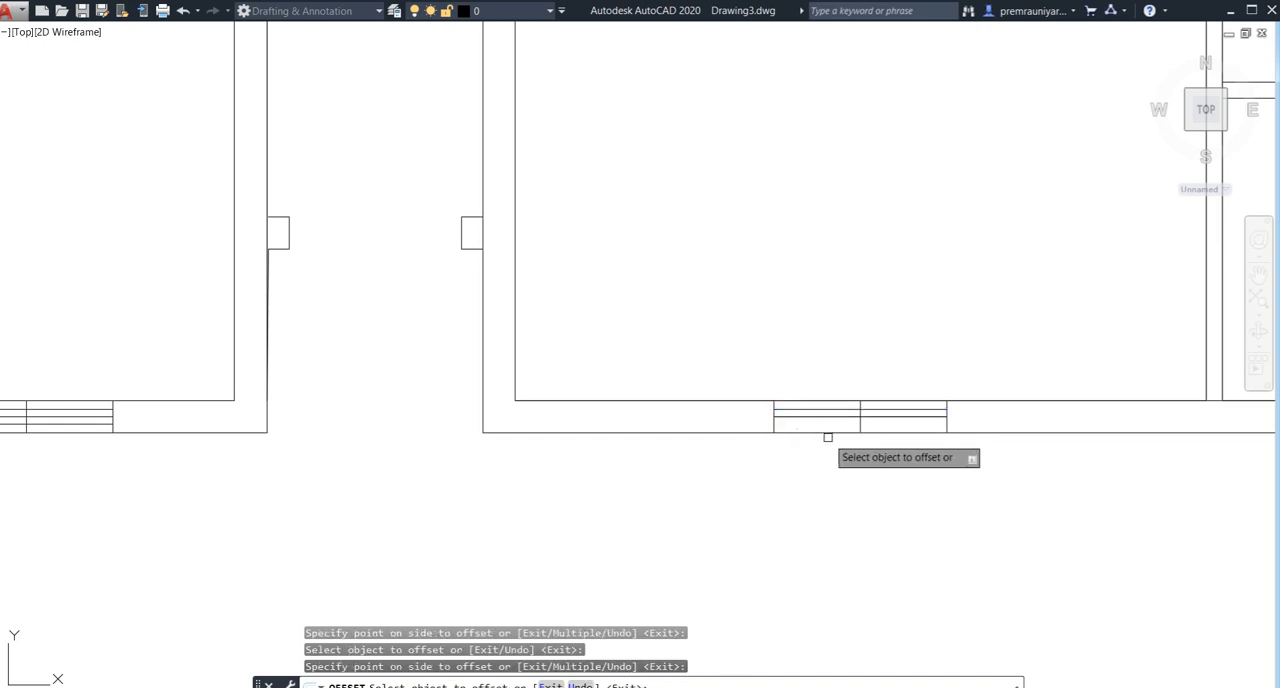
left_click(811, 417)
left_click(826, 463)
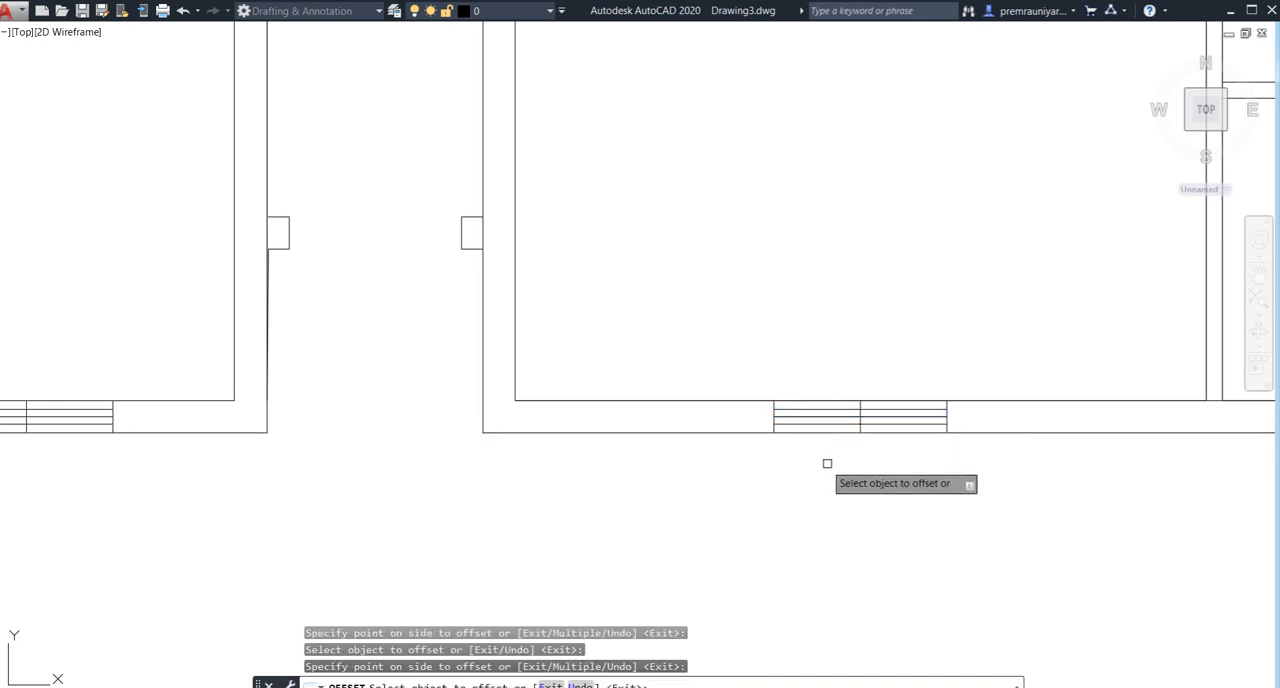
- Offset the narrow right front room's horizontal window line 2" to both sides
mouse_move(748, 498)
middle_mouse_down()
mouse_move(696, 525)
mouse_move(423, 523)
middle_mouse_up()
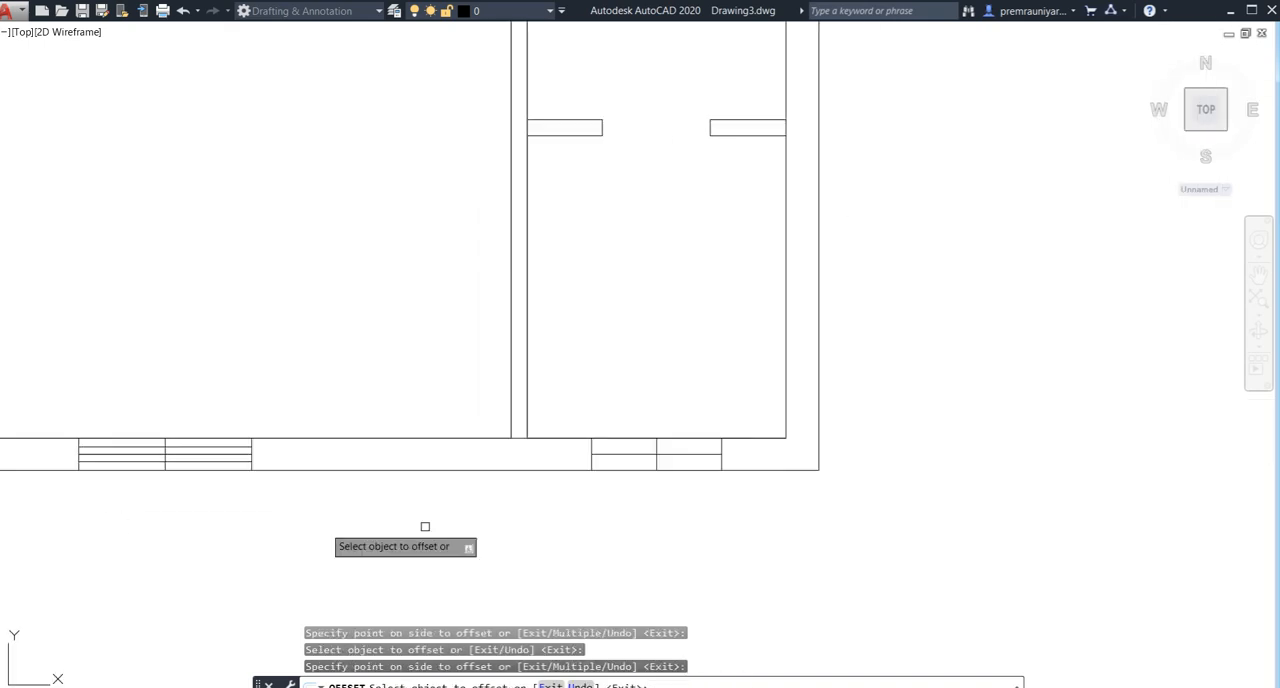
left_click(629, 452)
left_click(639, 451)
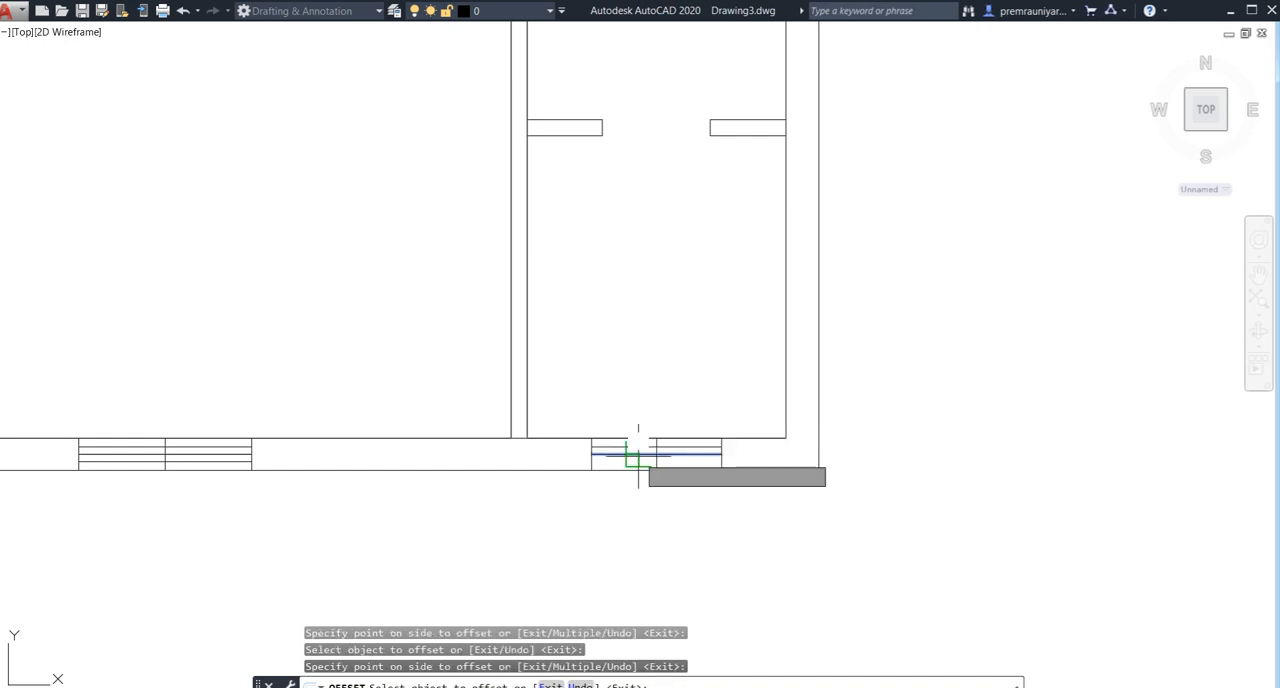
scroll(377, 203, "down", 4)
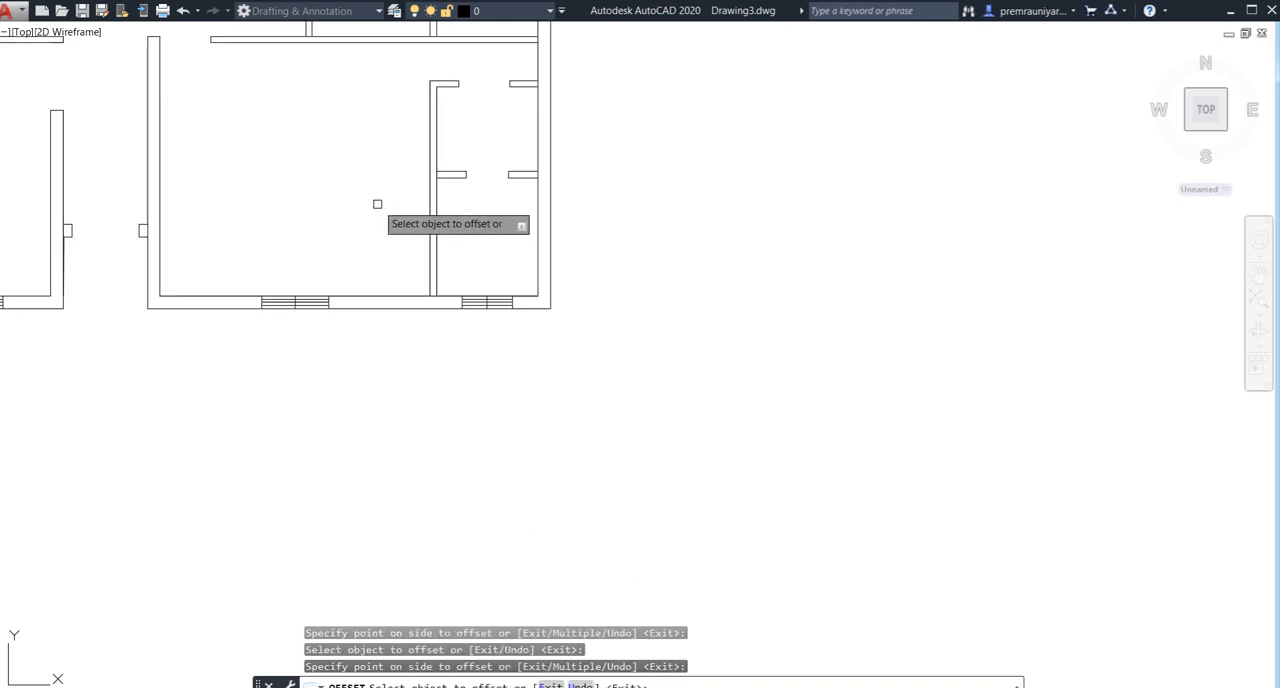
mouse_move(434, 223)
middle_mouse_down()
mouse_move(664, 300)
mouse_move(796, 300)
middle_mouse_up()
key("Escape")
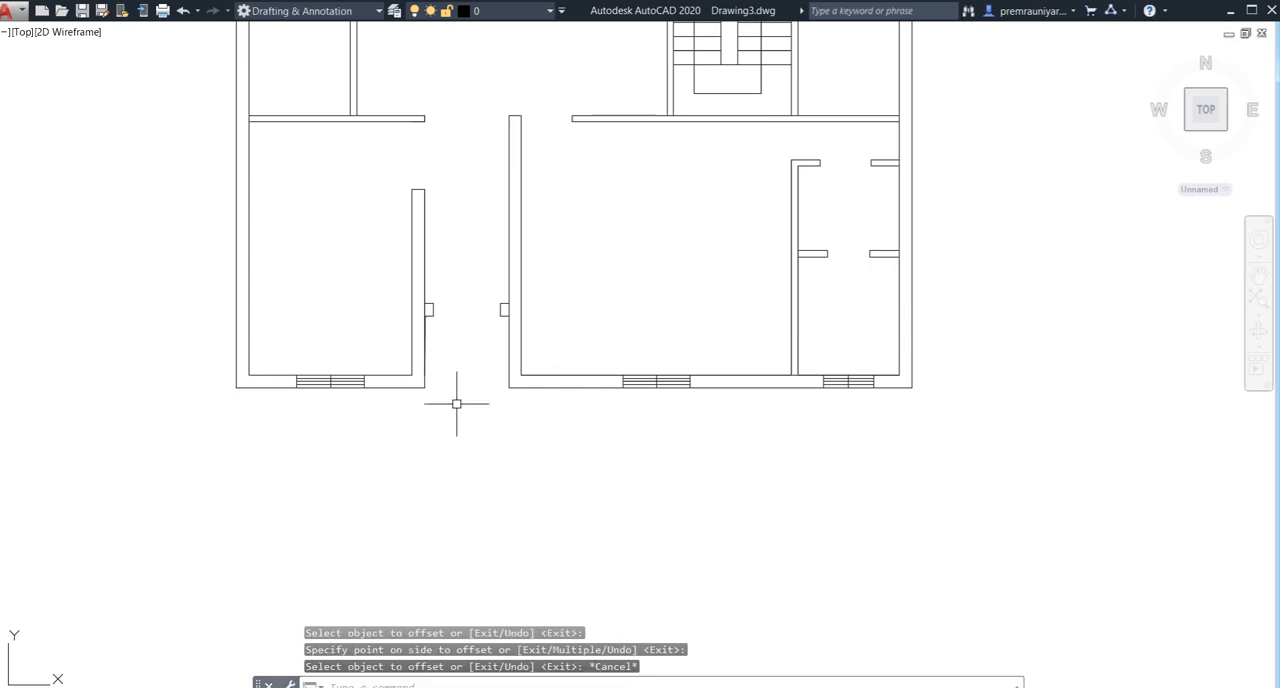
- Offset the horizontal line of the rear wall's leftmost window 2" to both sides
scroll(329, 380, "up", 5)
scroll(348, 314, "down", 4)
scroll(403, 240, "down", 2)
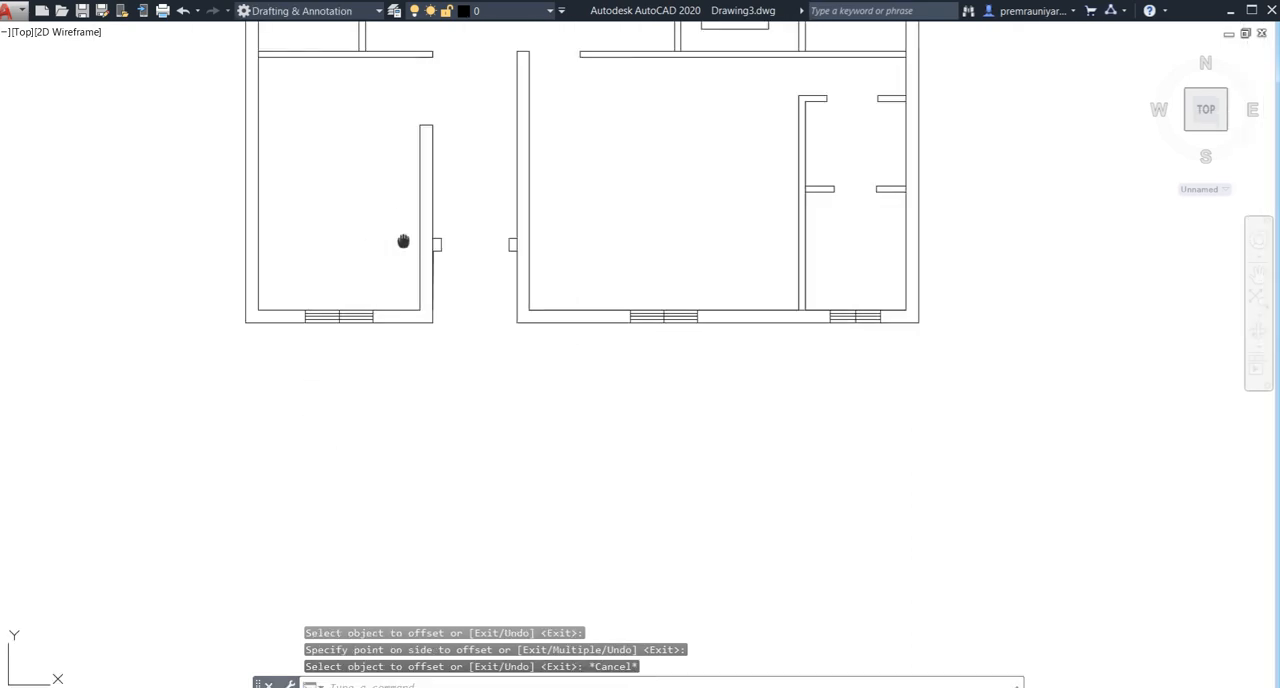
scroll(449, 337, "up", 4)
scroll(354, 276, "down", 4)
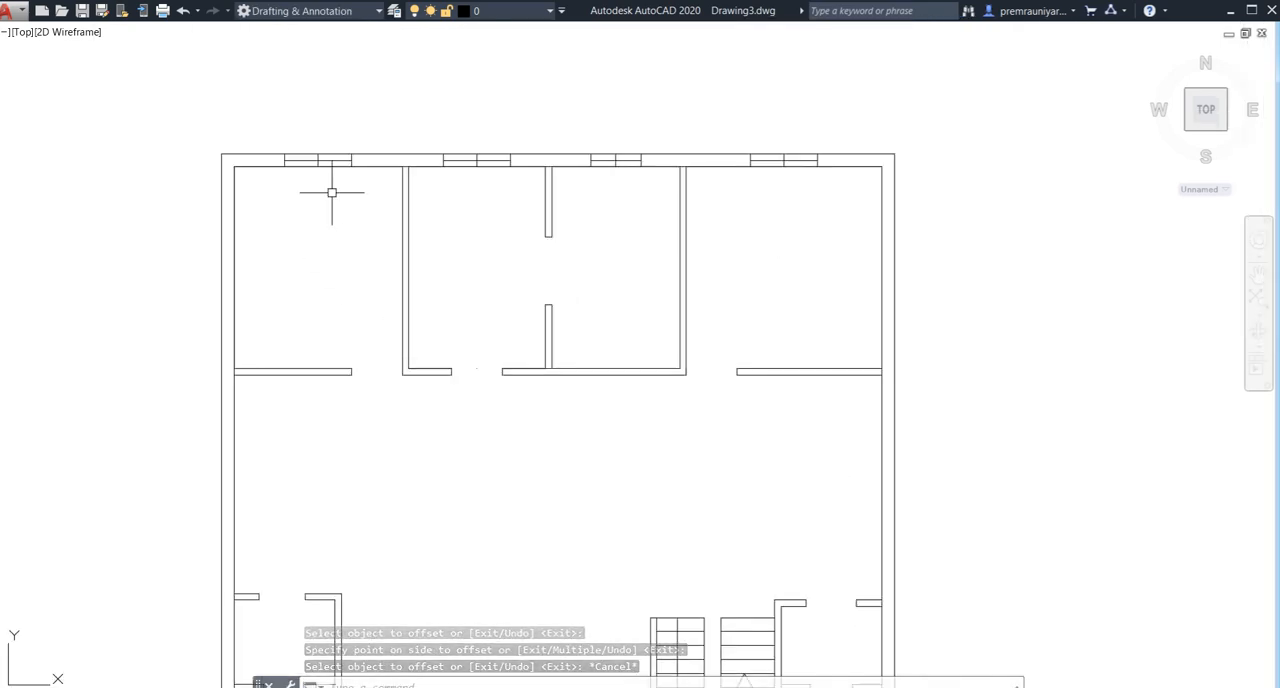
scroll(337, 194, "up", 2)
middle_click_drag(337, 194, 366, 329)
key("Return")
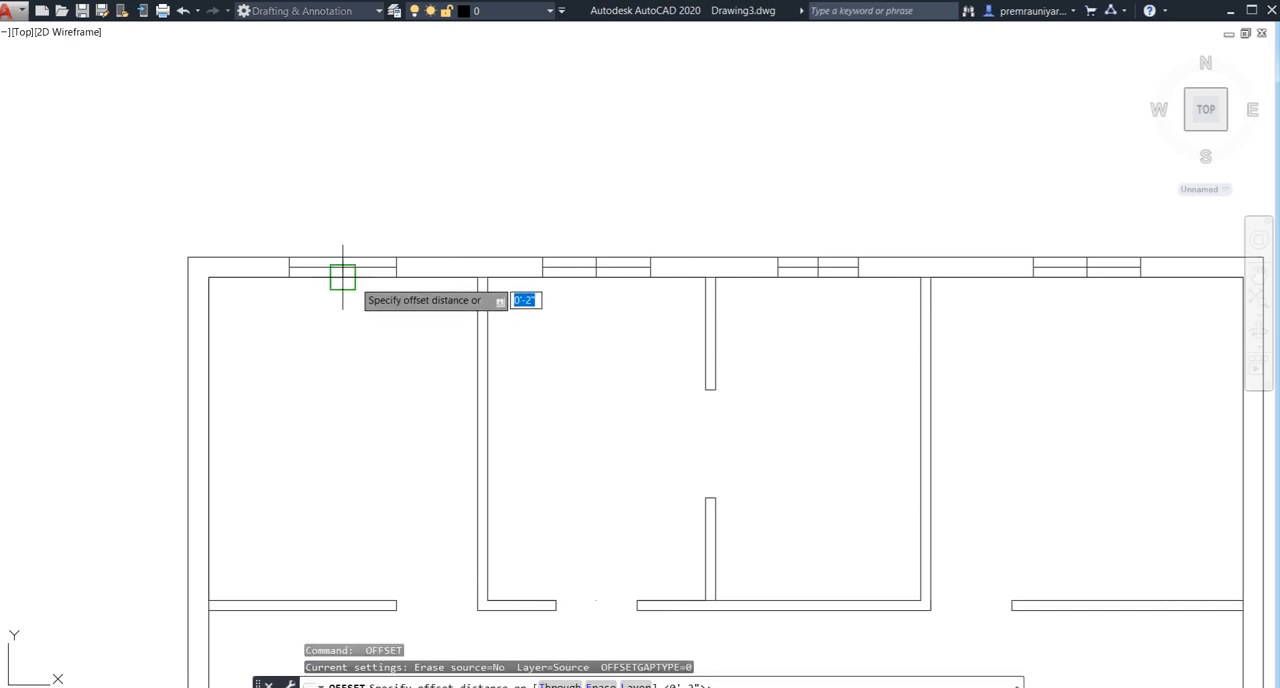
key("Return")
left_click(349, 266)
left_click(350, 226)
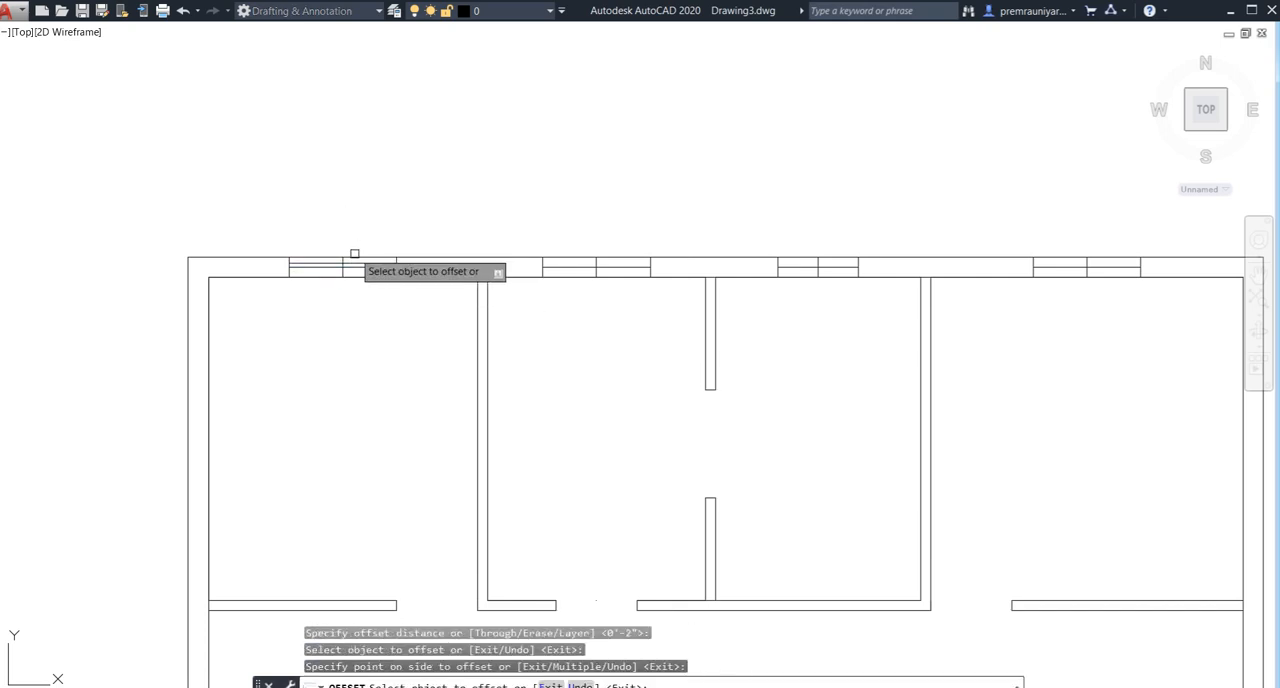
left_click(355, 265)
left_click(363, 303)
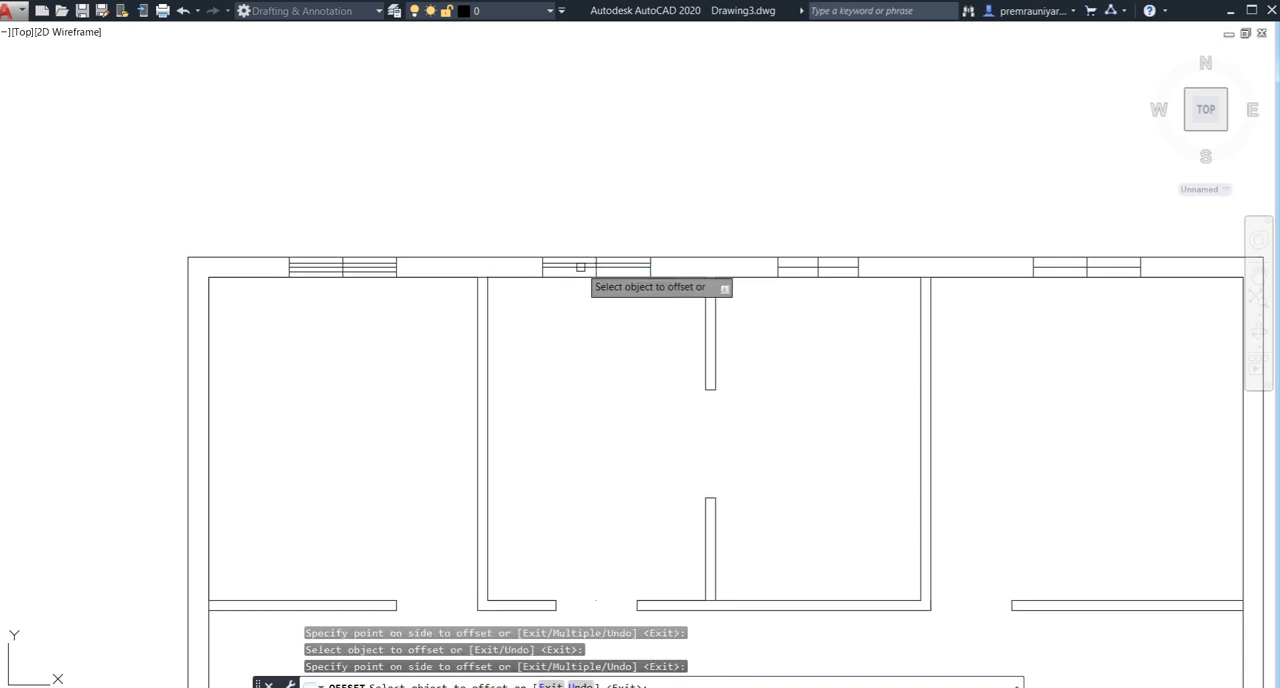
- Offset the horizontal lines of the rear wall's second and third windows from the left 2" to both sides
left_click(800, 269)
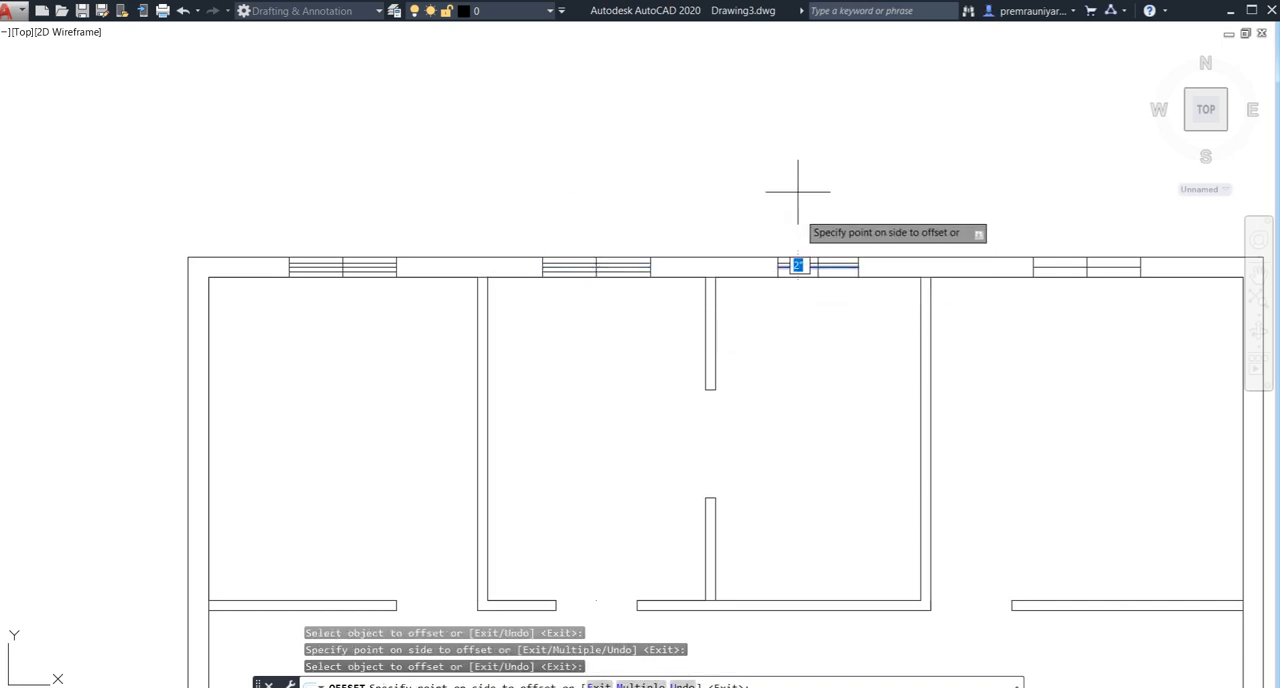
left_click(797, 194)
left_click(813, 267)
left_click(813, 266)
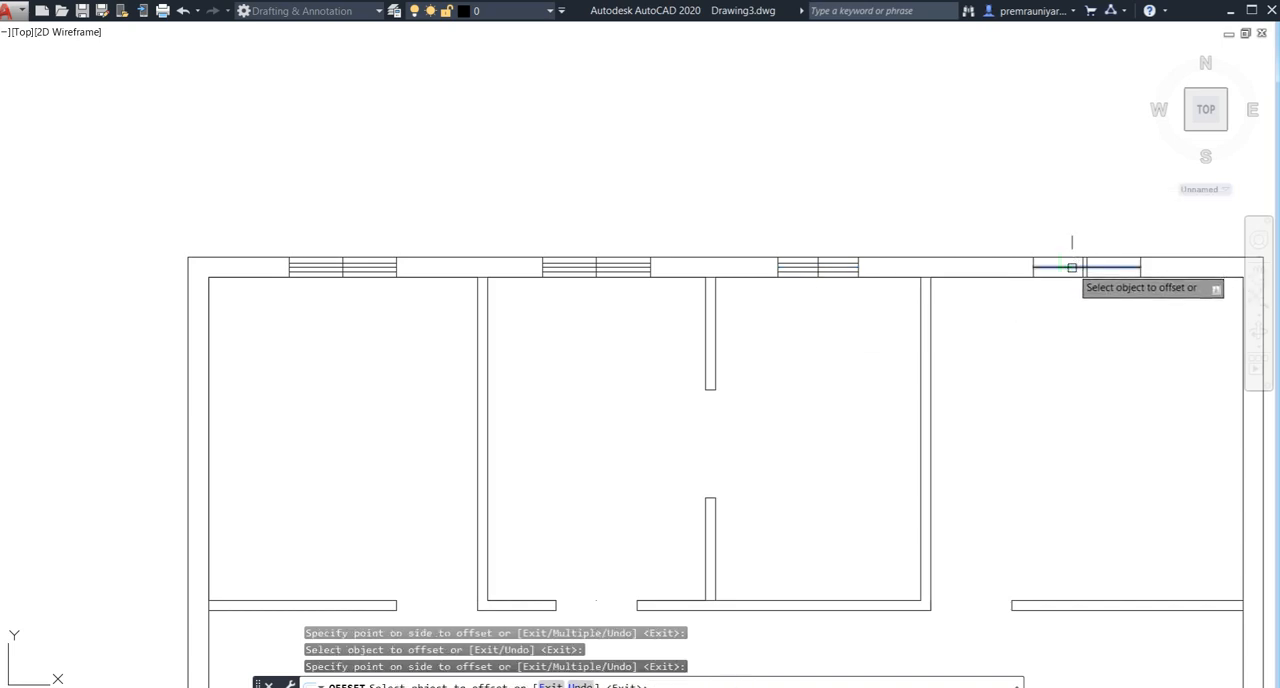
- Offset the horizontal line of the rear wall's rightmost window 2" to both sides
left_click(1067, 268)
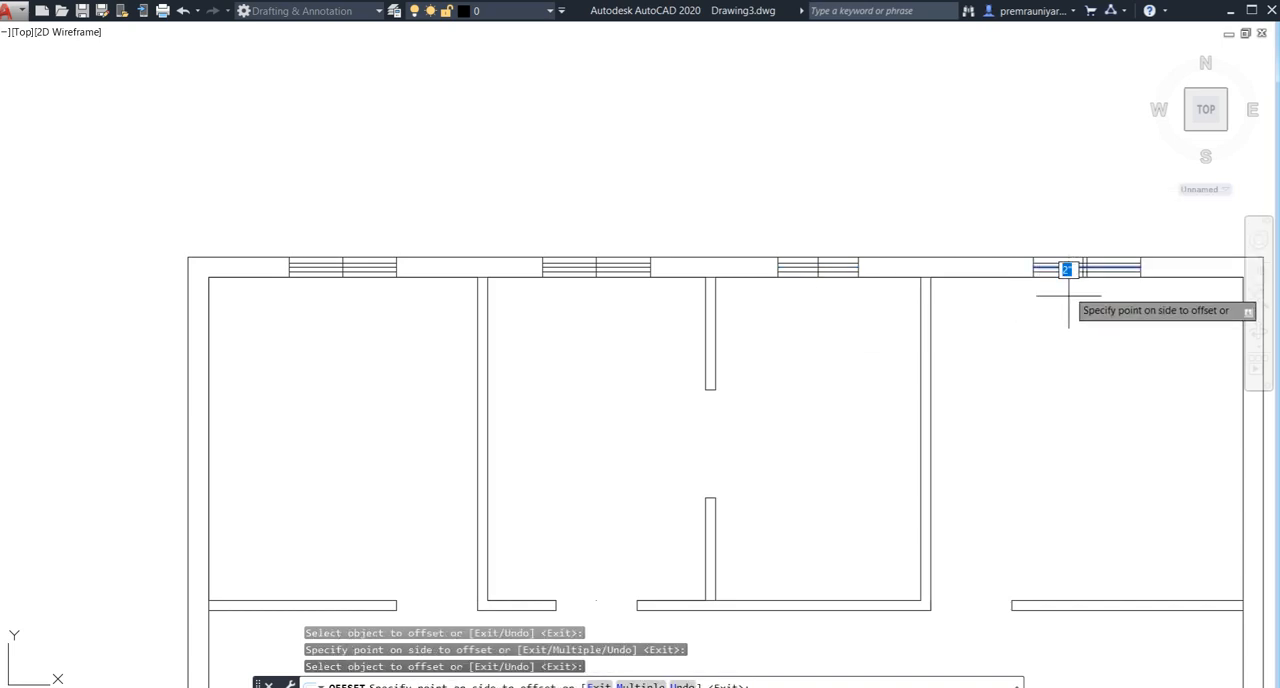
left_click(1071, 317)
middle_click_drag(1071, 317, 732, 355)
scroll(742, 318, "up", 6)
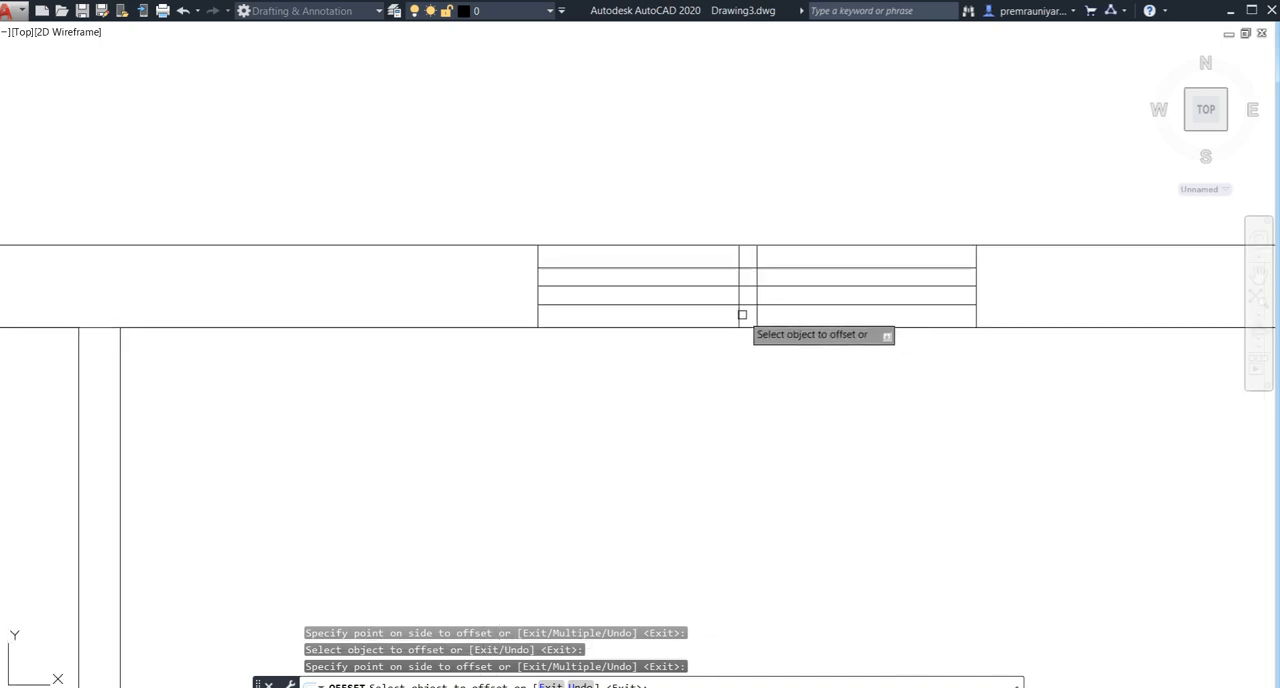
key("Escape")
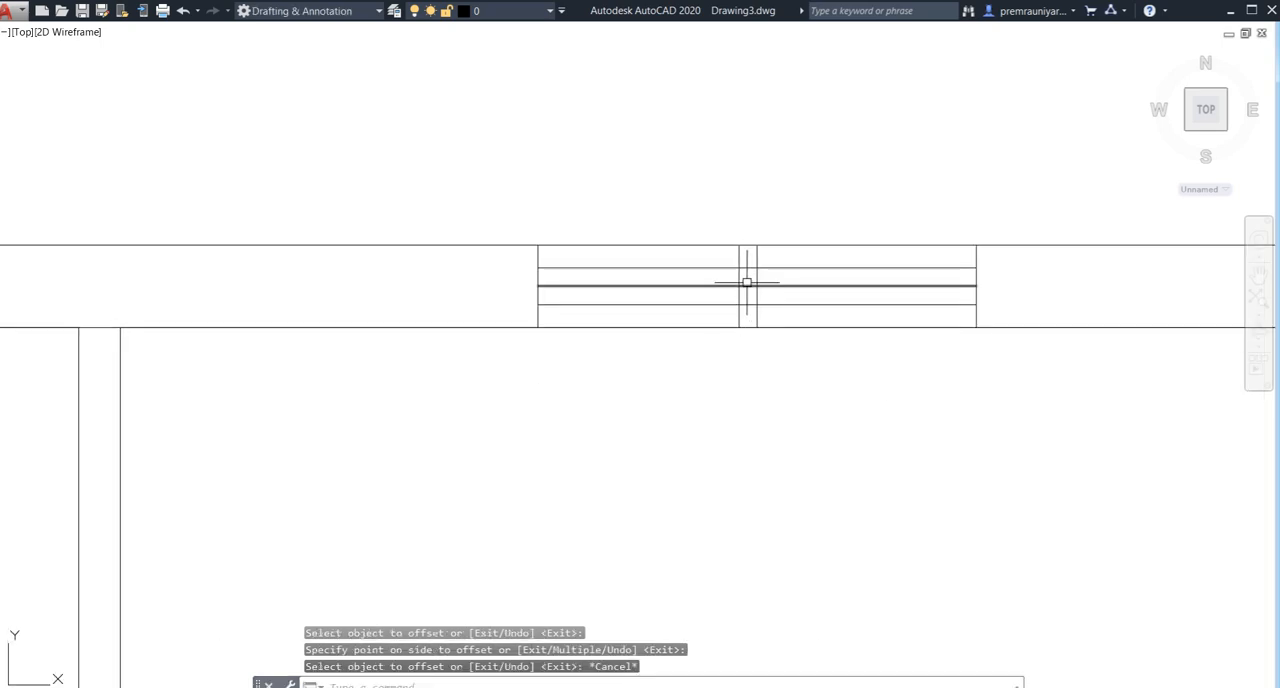
- Erase the middle horizontal line and the two central vertical lines from the rear wall's rightmost window
left_click(749, 286)
left_click(758, 257)
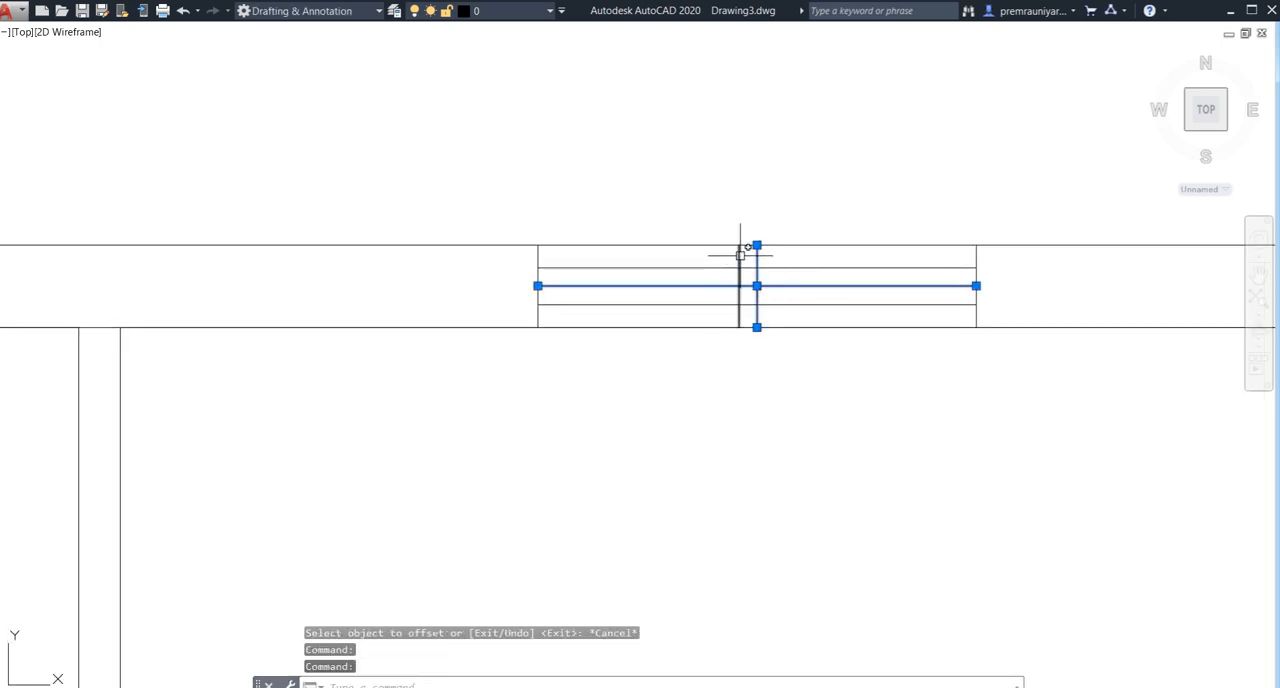
left_click(740, 255)
key("Delete")
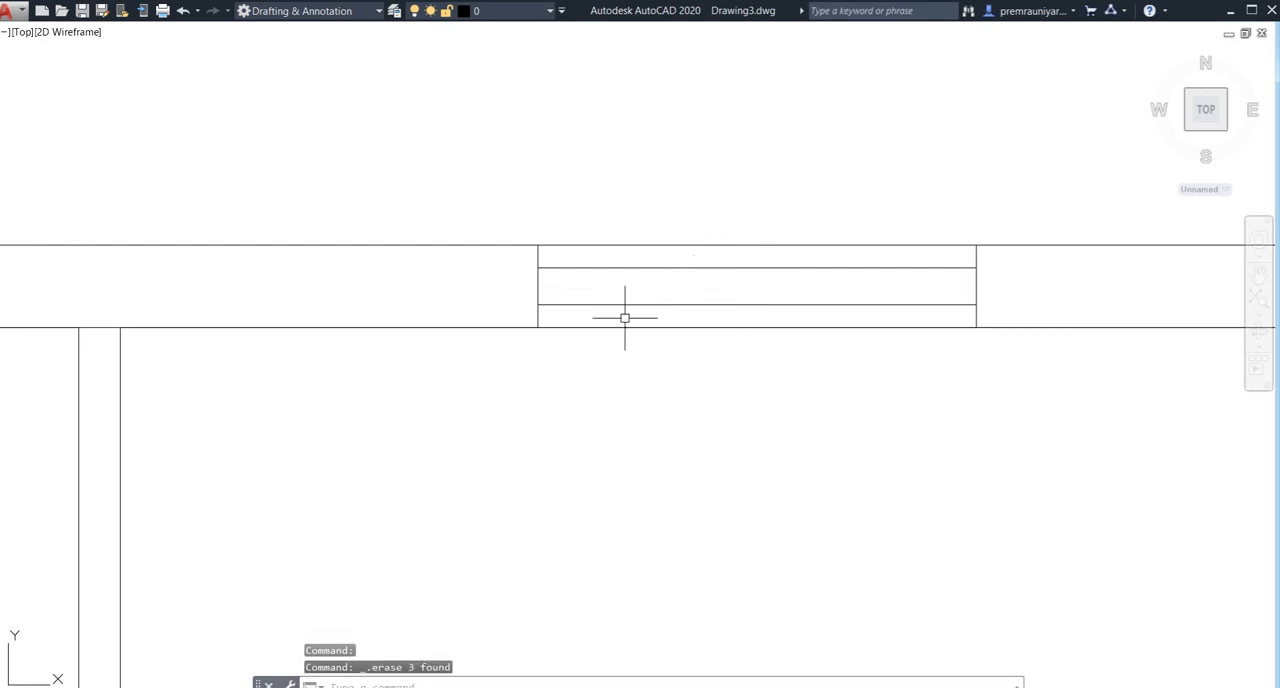
scroll(625, 318, "down", 3)
scroll(449, 309, "up", 3)
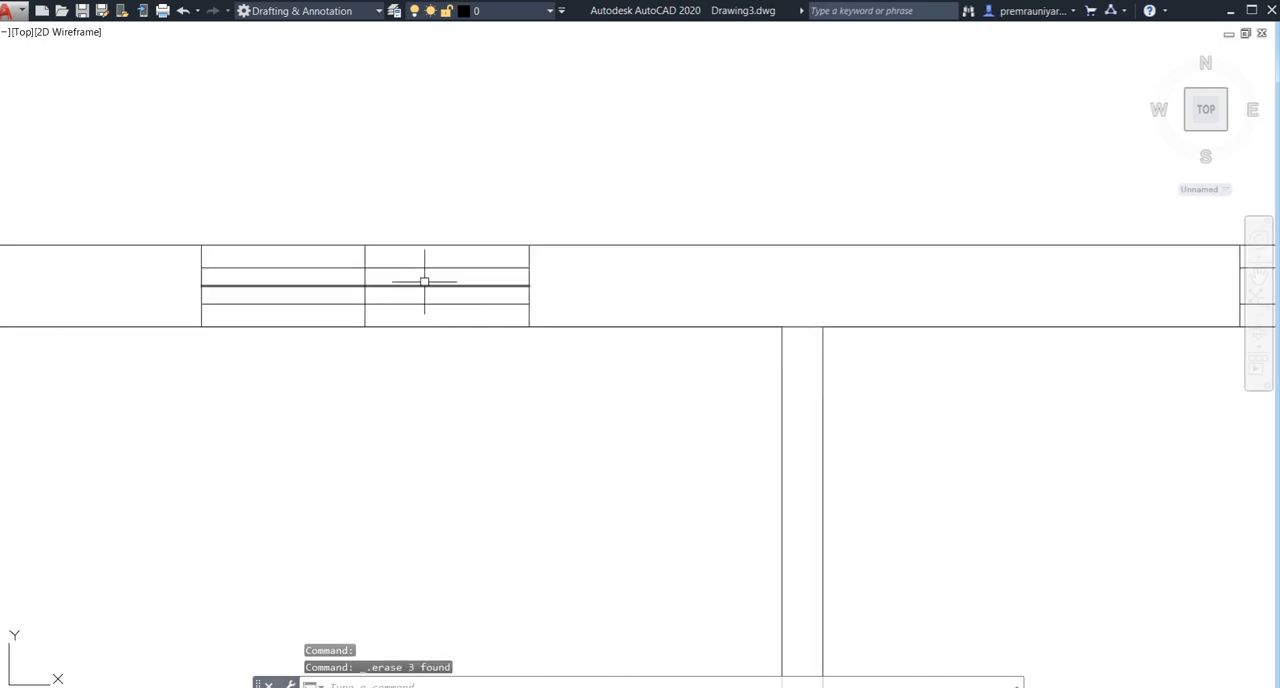
left_click(421, 285)
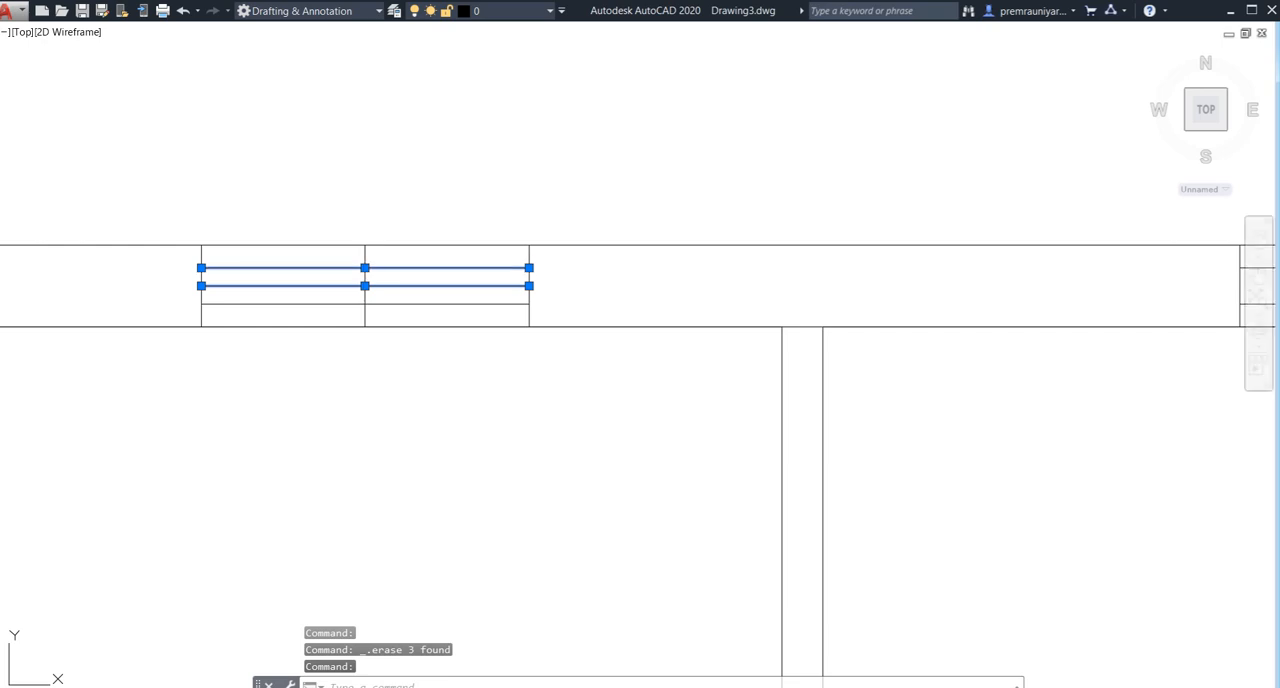
key("Escape")
left_click(364, 269)
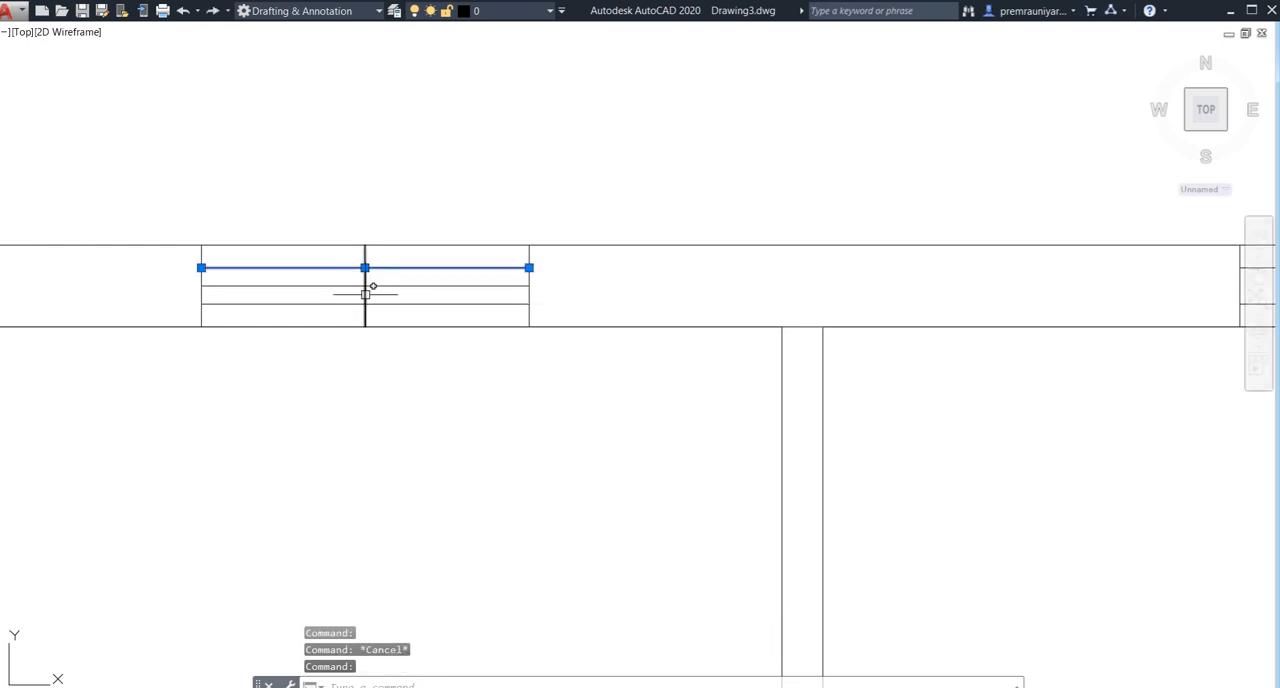
key("Escape")
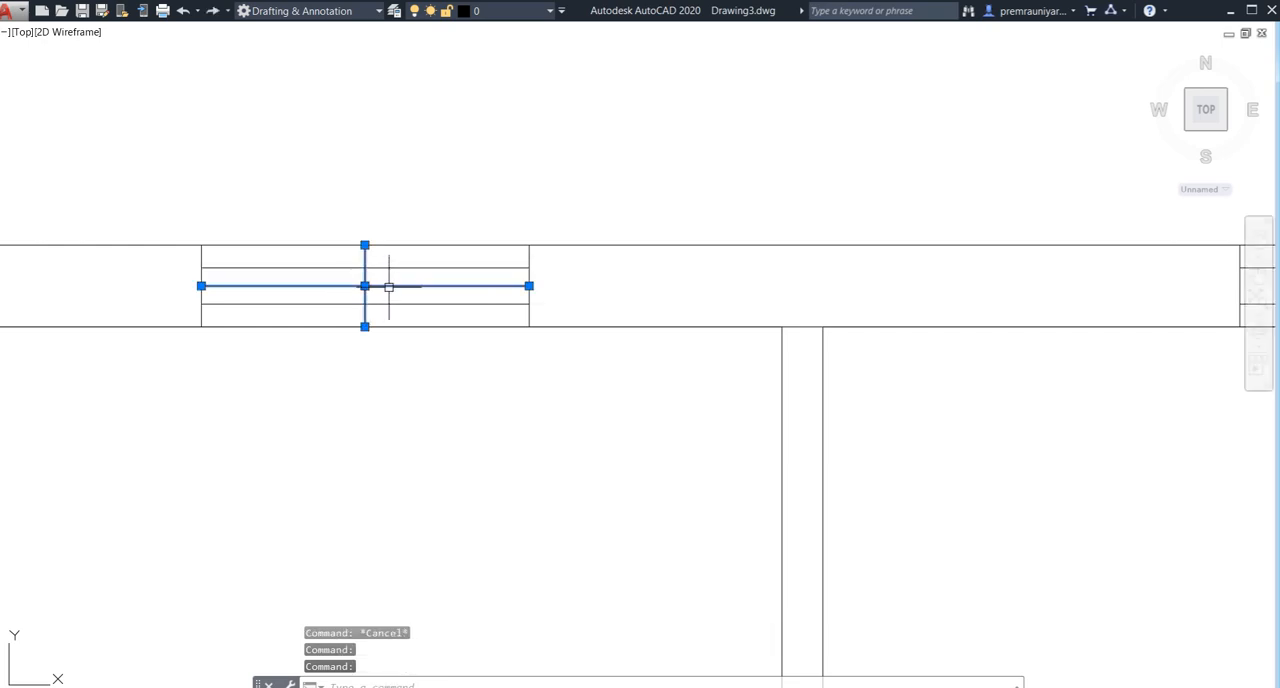
- Erase the middle horizontal line and the central vertical line from the rear wall's second window from the left
scroll(389, 287, "down", 4)
mouse_move(100, 290)
middle_mouse_down()
mouse_move(457, 320)
mouse_move(523, 294)
middle_mouse_up()
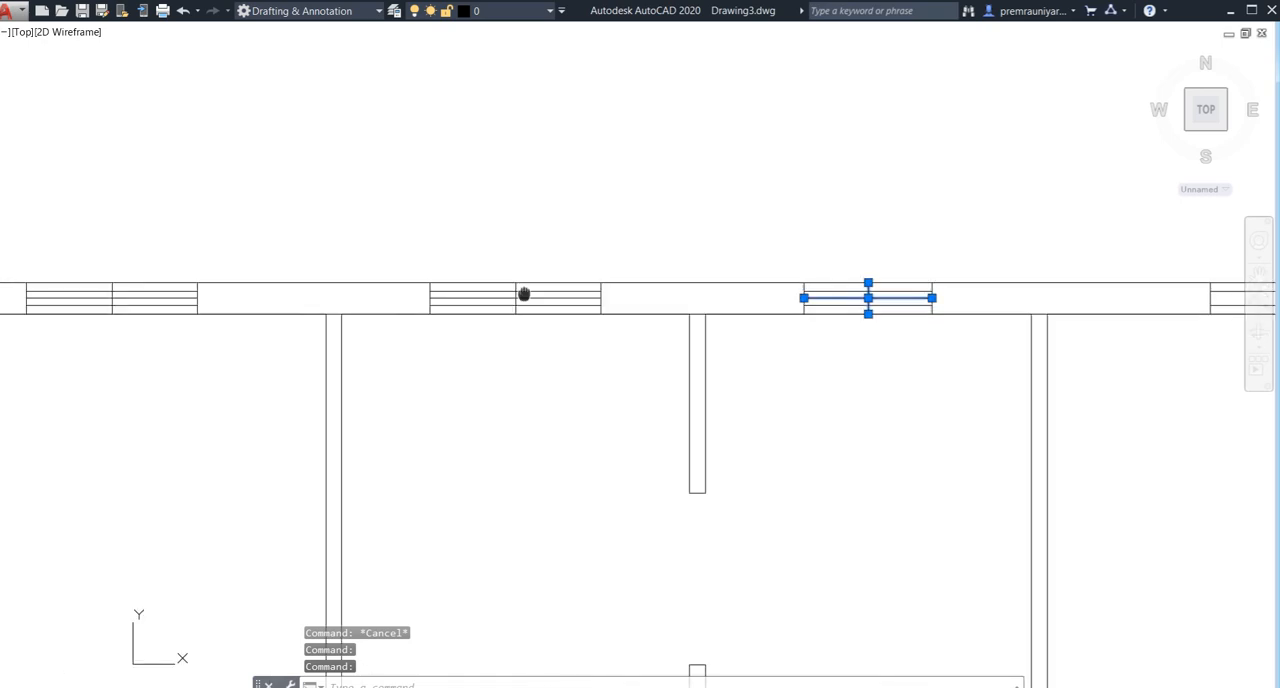
scroll(520, 288, "up", 5)
left_click(593, 293)
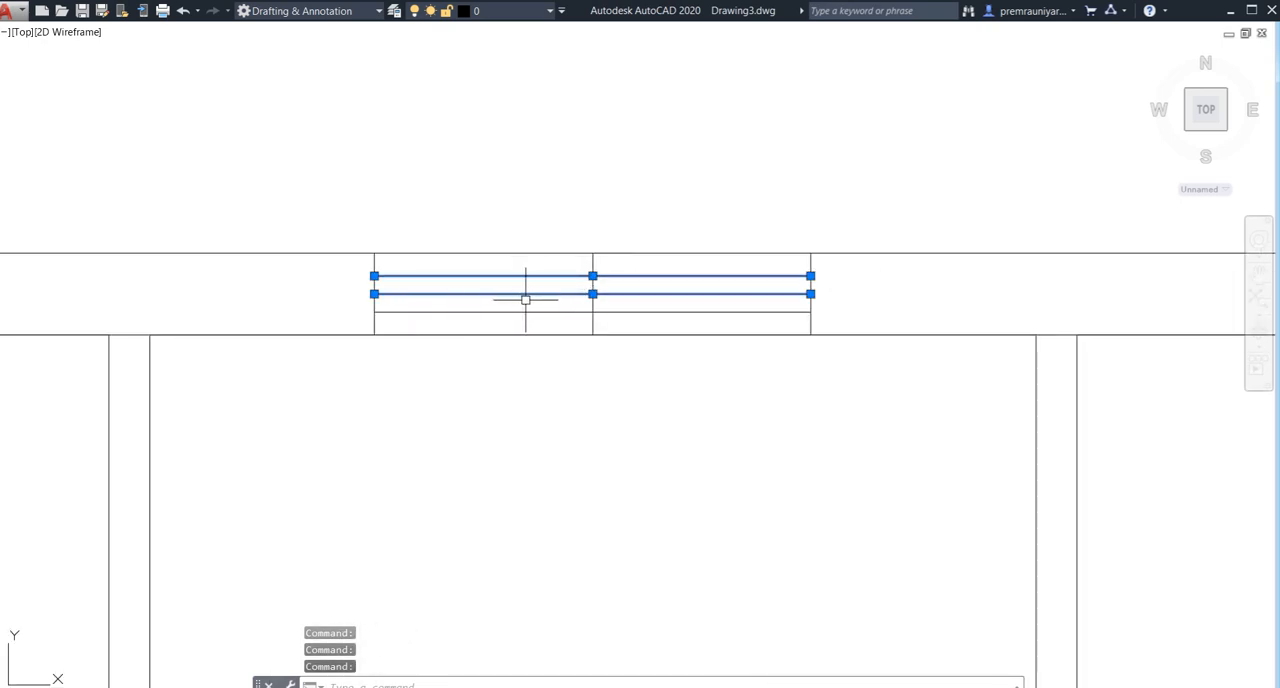
key("Escape")
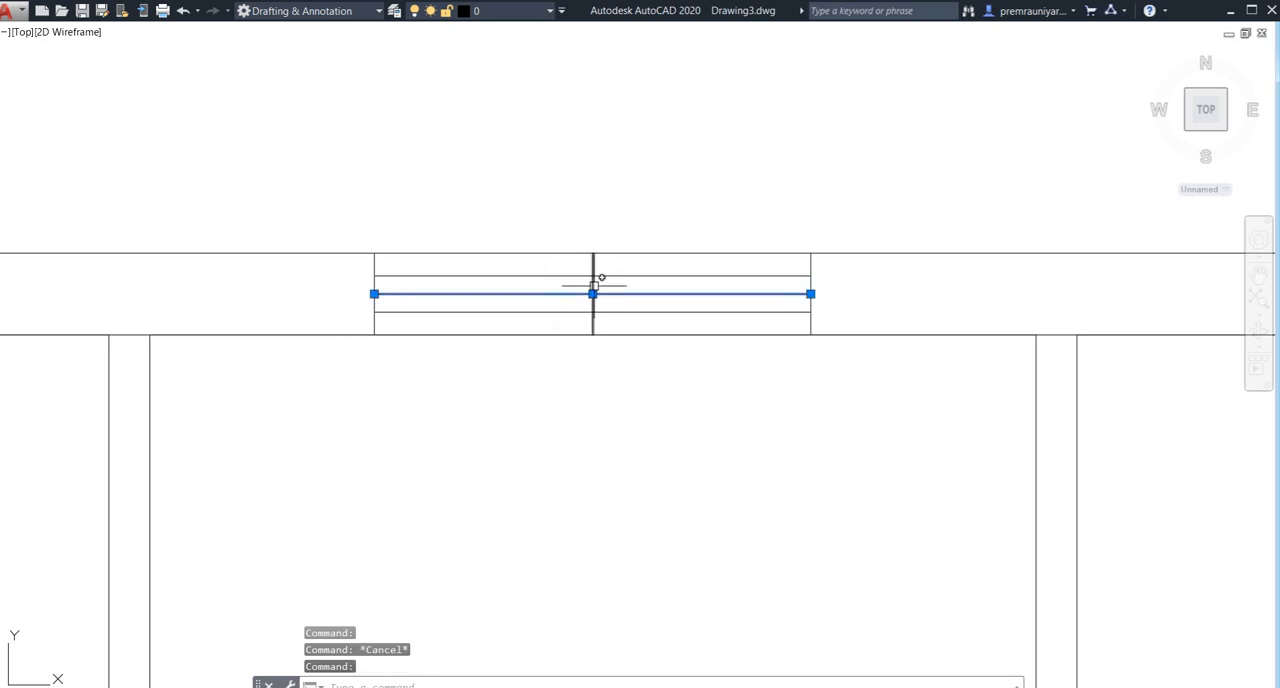
key("Delete")
- Erase the middle horizontal line and the central vertical line from the rear wall's small third window from the left
scroll(649, 298, "down", 4)
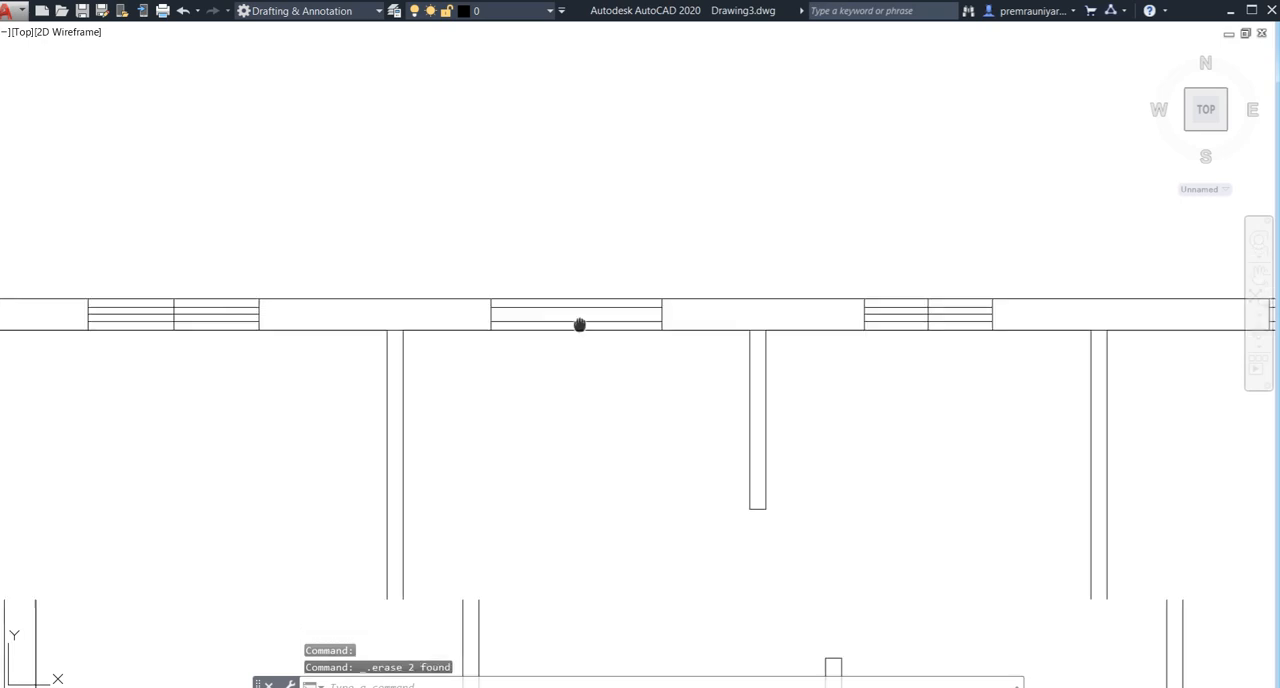
scroll(812, 322, "up", 4)
left_click(806, 283)
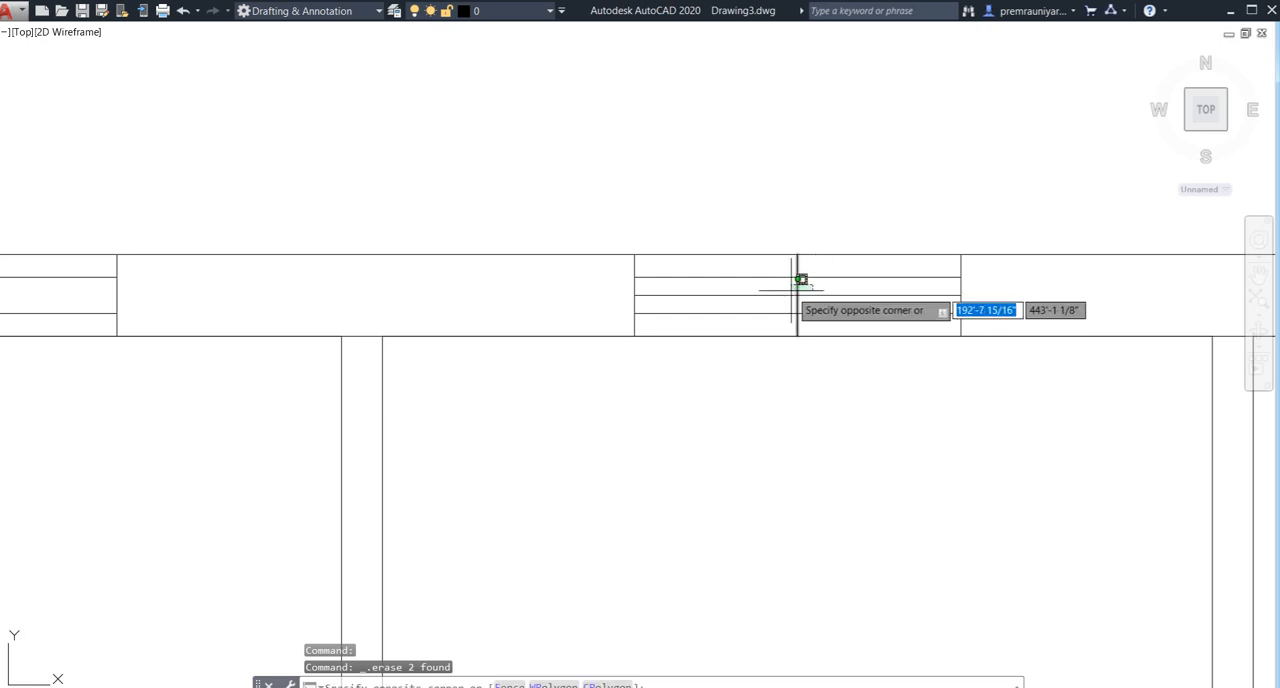
left_click(782, 296)
key("Delete")
- Erase the middle horizontal line and the central vertical line from the rear wall's leftmost window
scroll(606, 334, "down", 6)
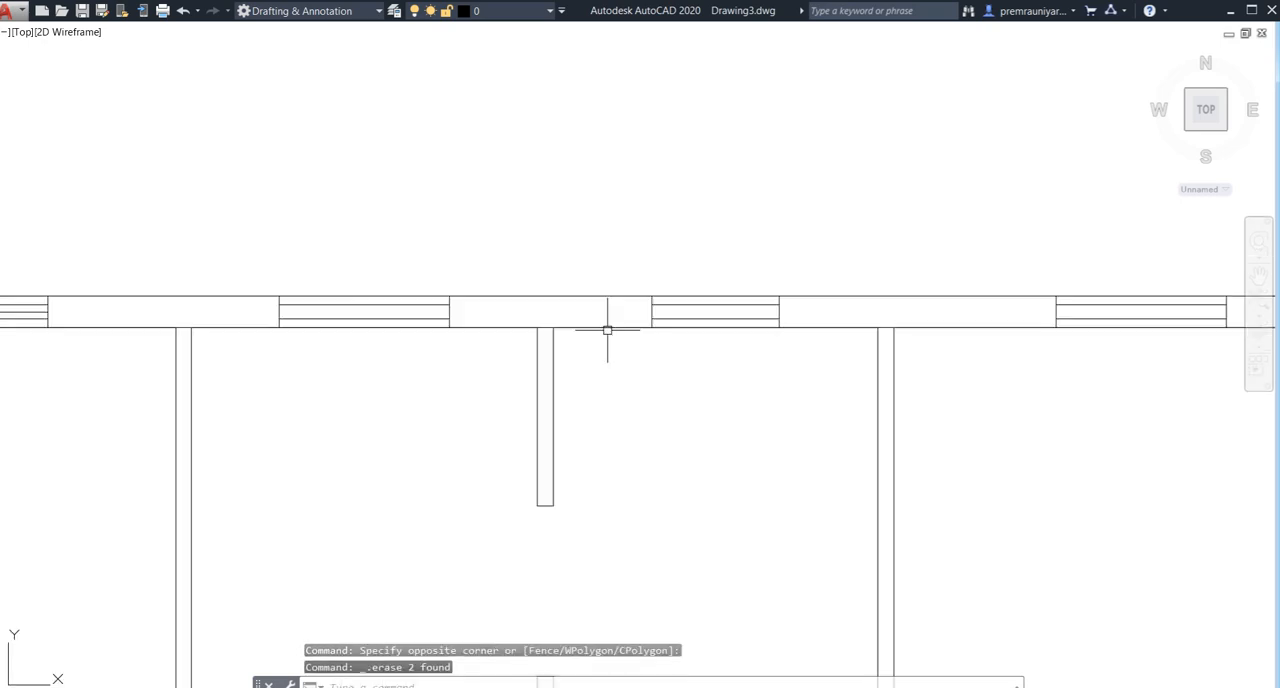
scroll(429, 314, "up", 4)
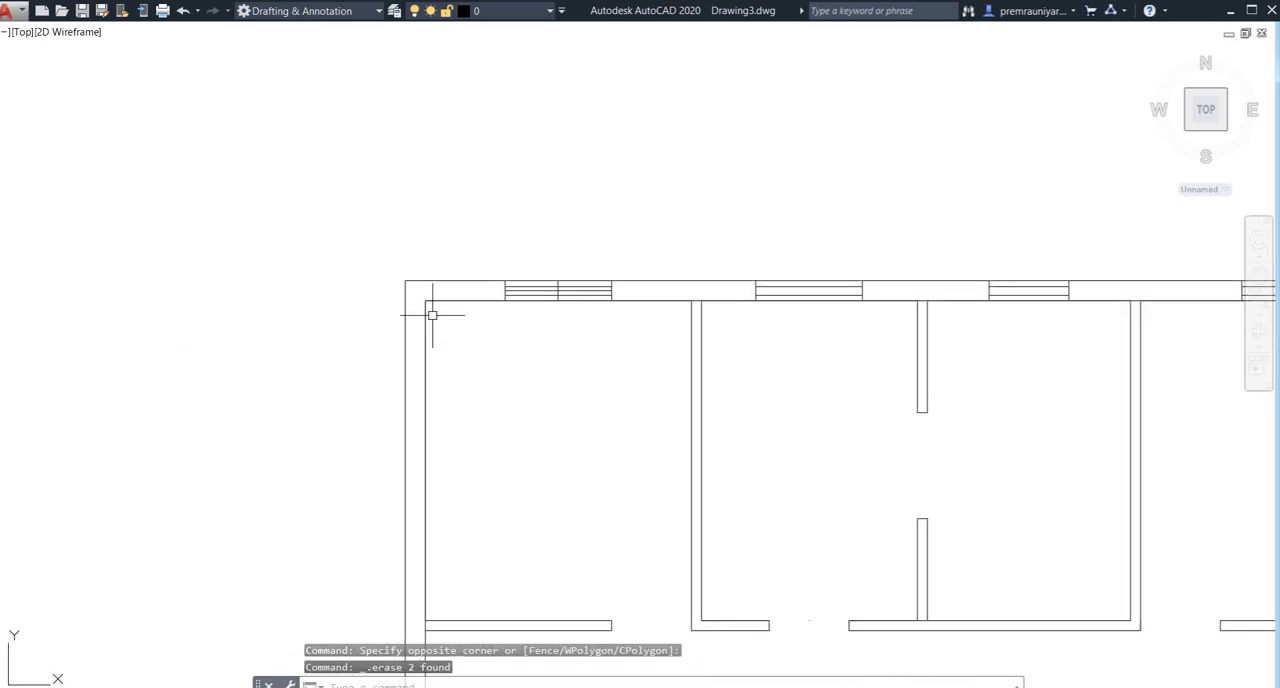
scroll(715, 268, "up", 5)
left_click(726, 262)
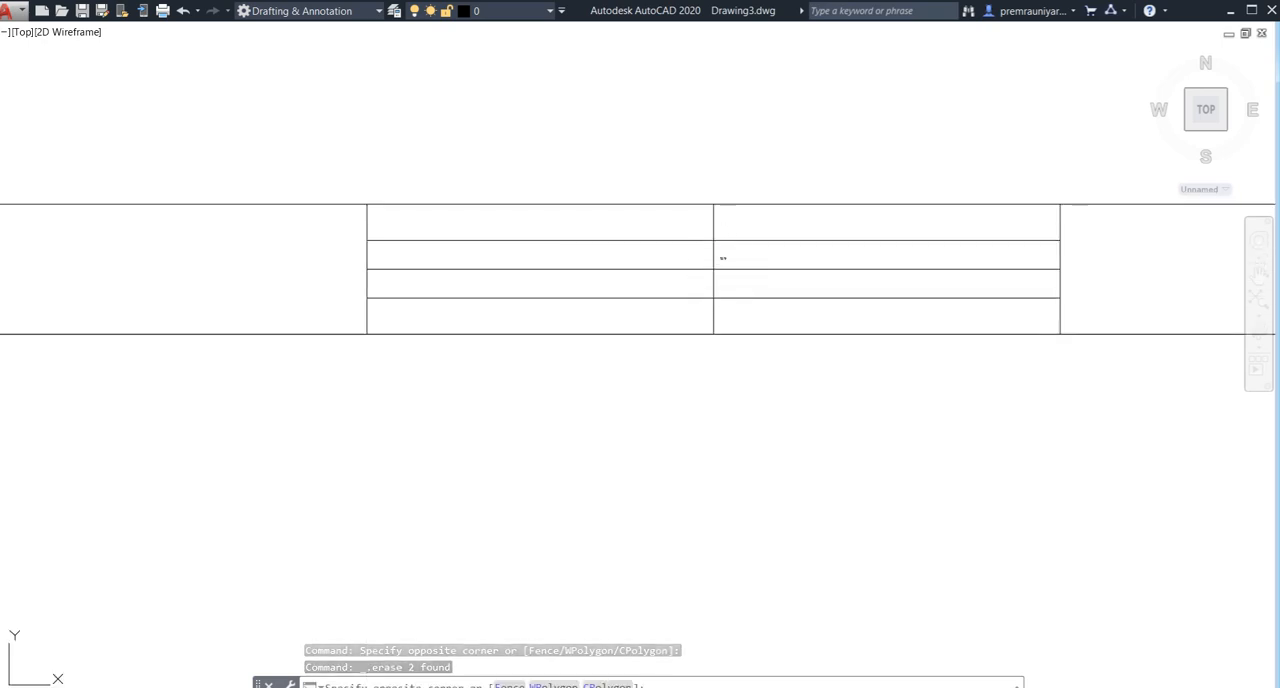
left_click(690, 279)
key("Delete")
- Erase the middle horizontal line and the central vertical line from the left front room's front window
scroll(677, 305, "down", 8)
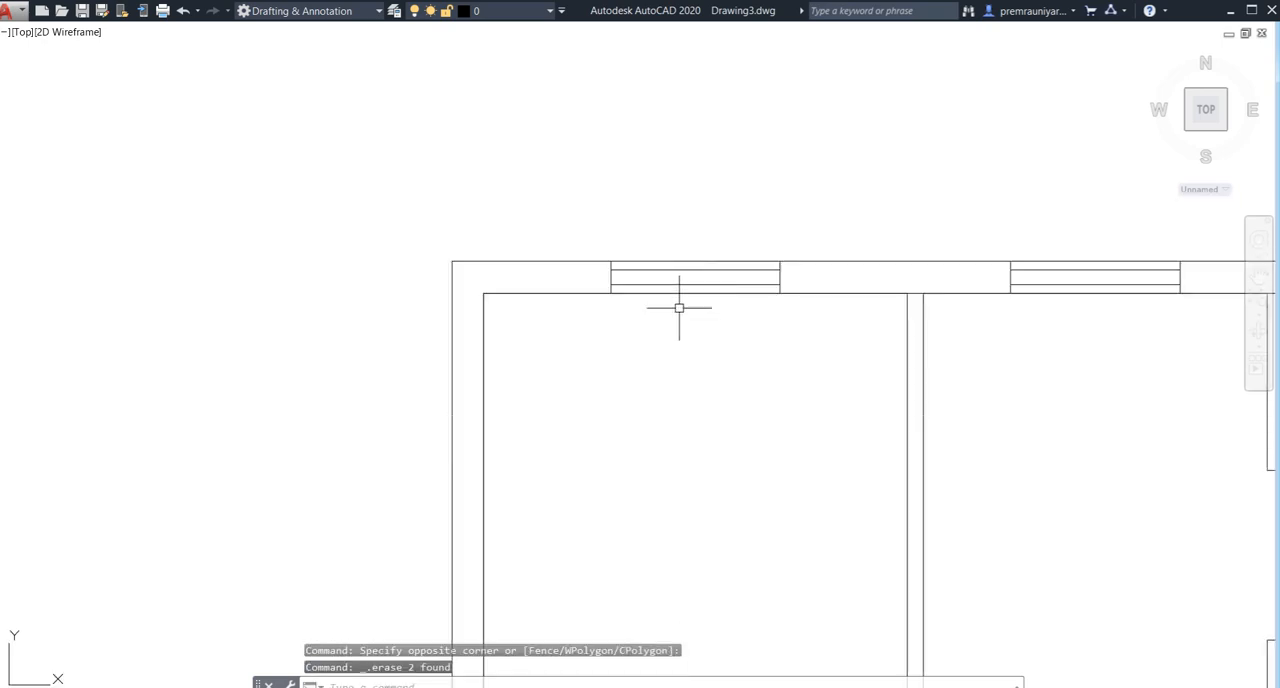
scroll(580, 380, "down", 2)
middle_click_drag(620, 431, 551, 240)
scroll(530, 447, "up", 6)
middle_click_drag(392, 462, 414, 351)
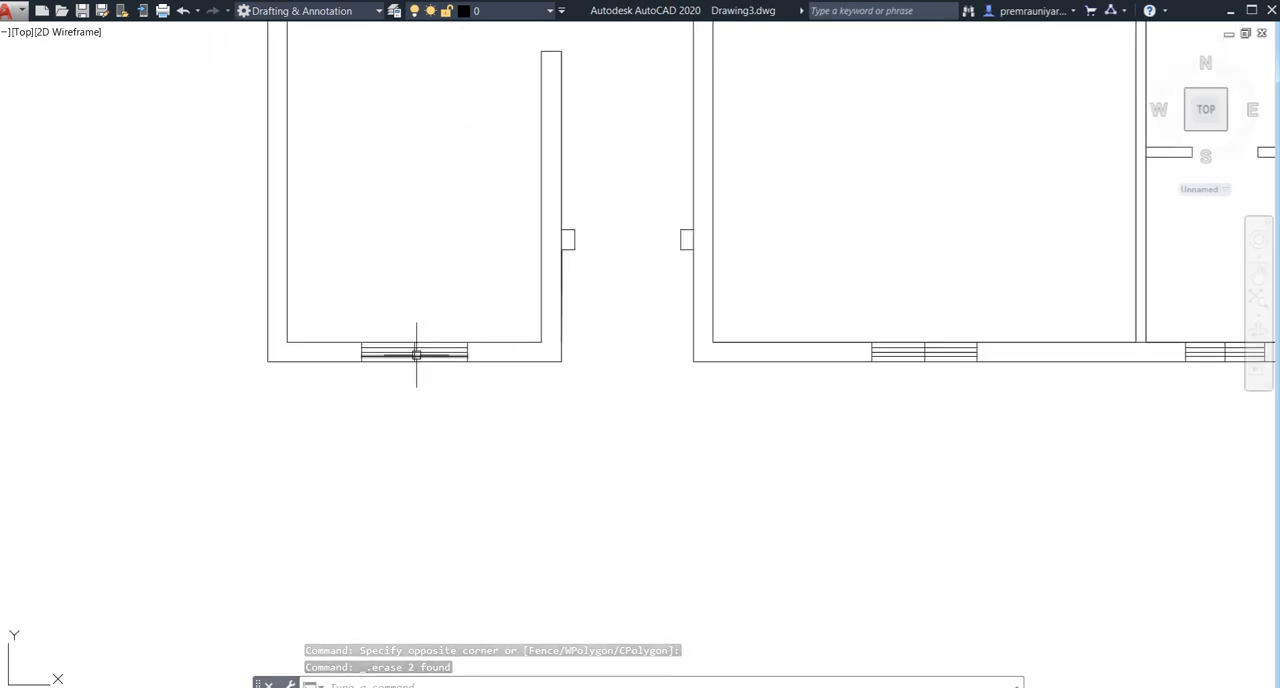
scroll(414, 351, "up", 8)
left_click(420, 314)
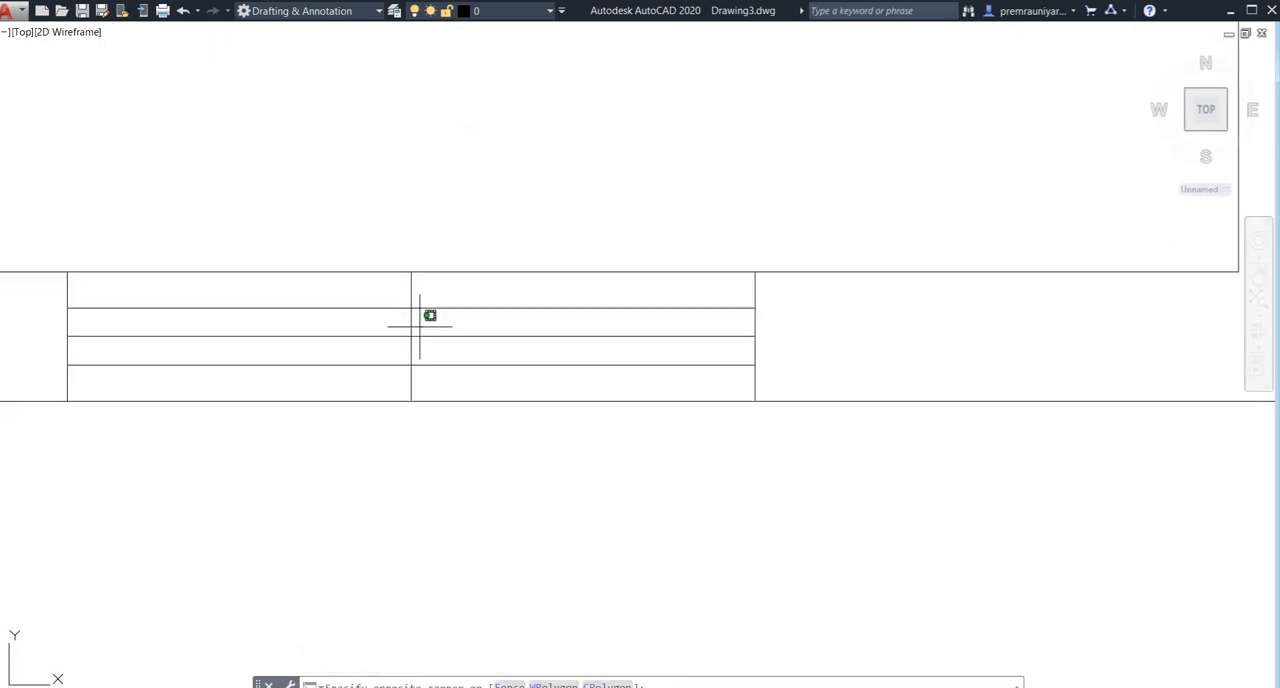
left_click(397, 341)
key("Delete")
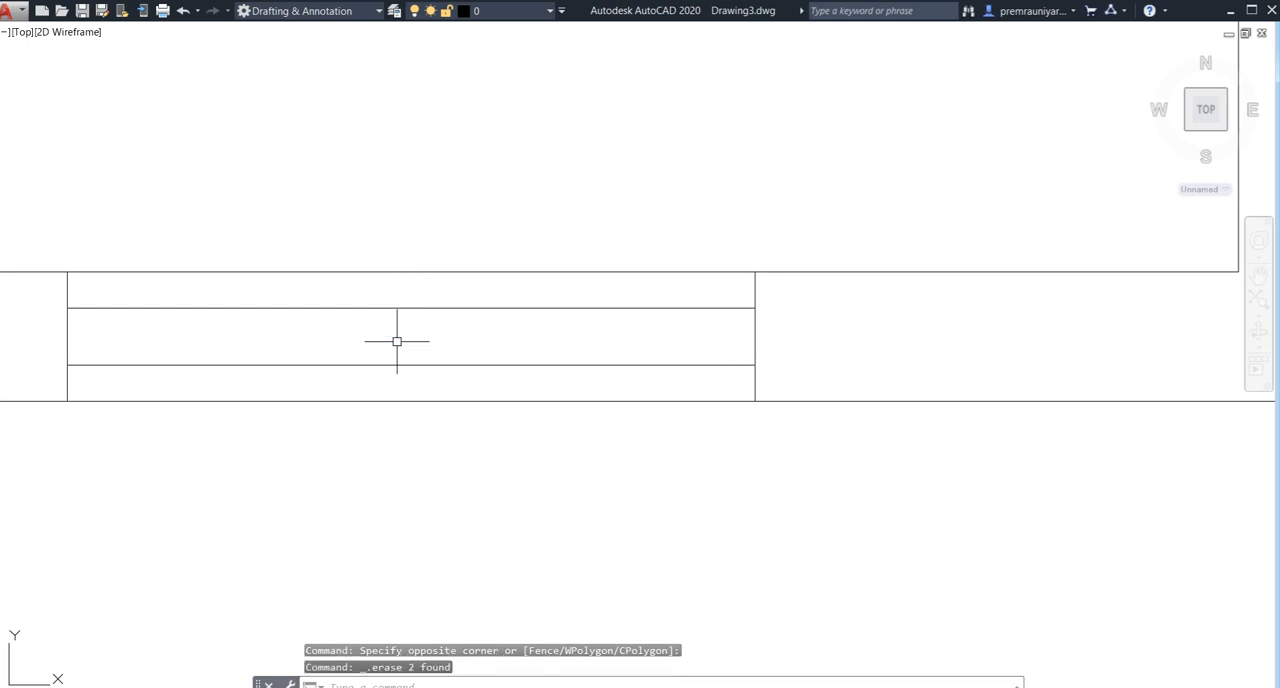
- Erase the middle horizontal line and the central vertical line from the large right front room's front window
scroll(397, 340, "down", 3)
middle_click_drag(597, 366, 320, 394)
mouse_move(832, 389)
middle_mouse_down()
mouse_move(735, 385)
mouse_move(550, 460)
middle_mouse_up()
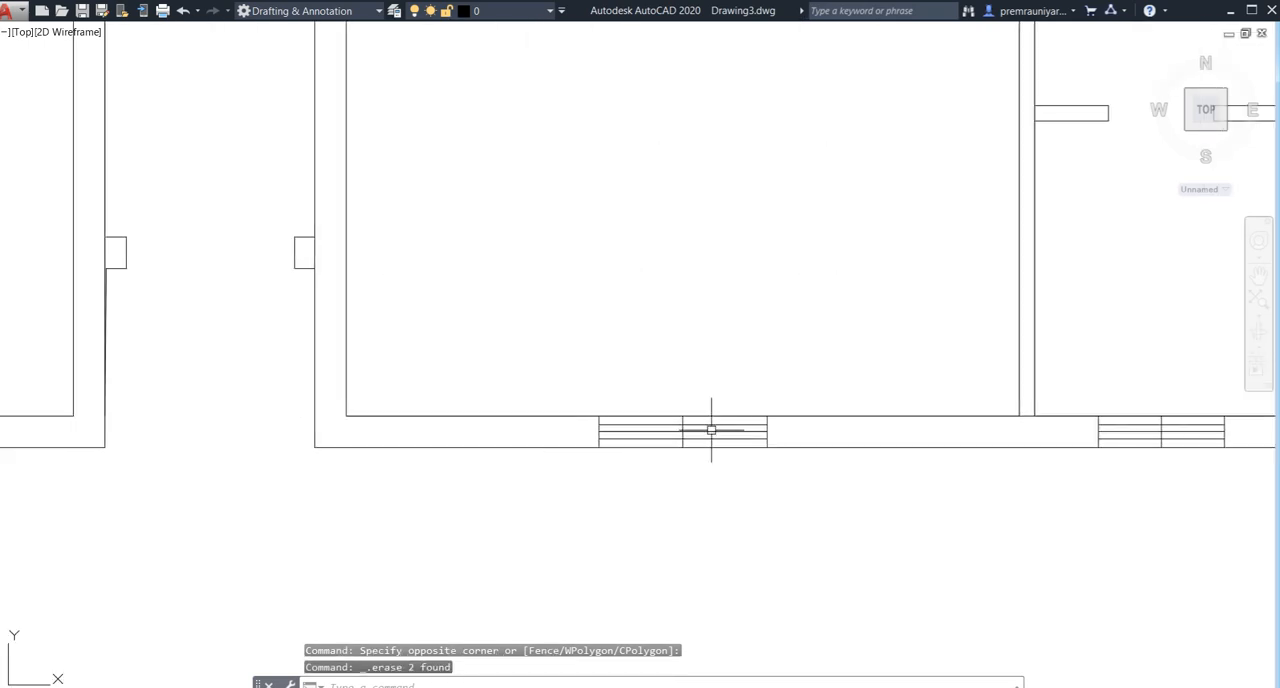
scroll(704, 429, "up", 5)
left_click(610, 425)
left_click(571, 446)
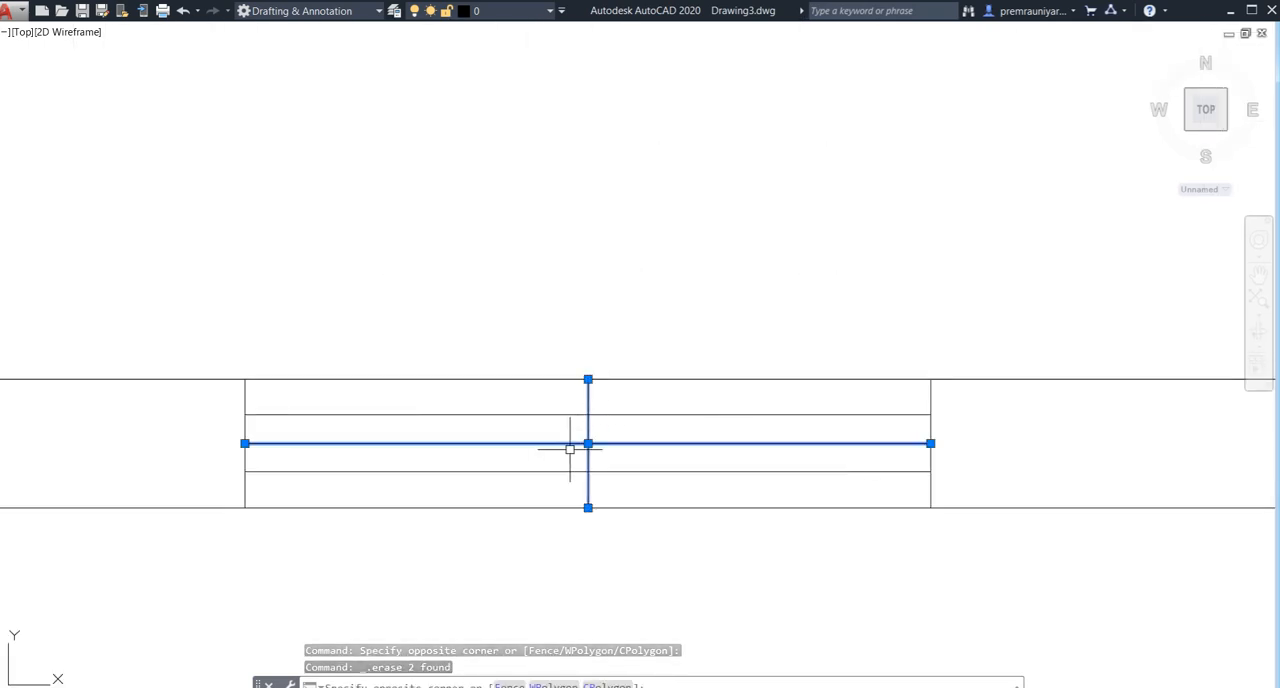
key("Delete")
scroll(657, 460, "down", 3)
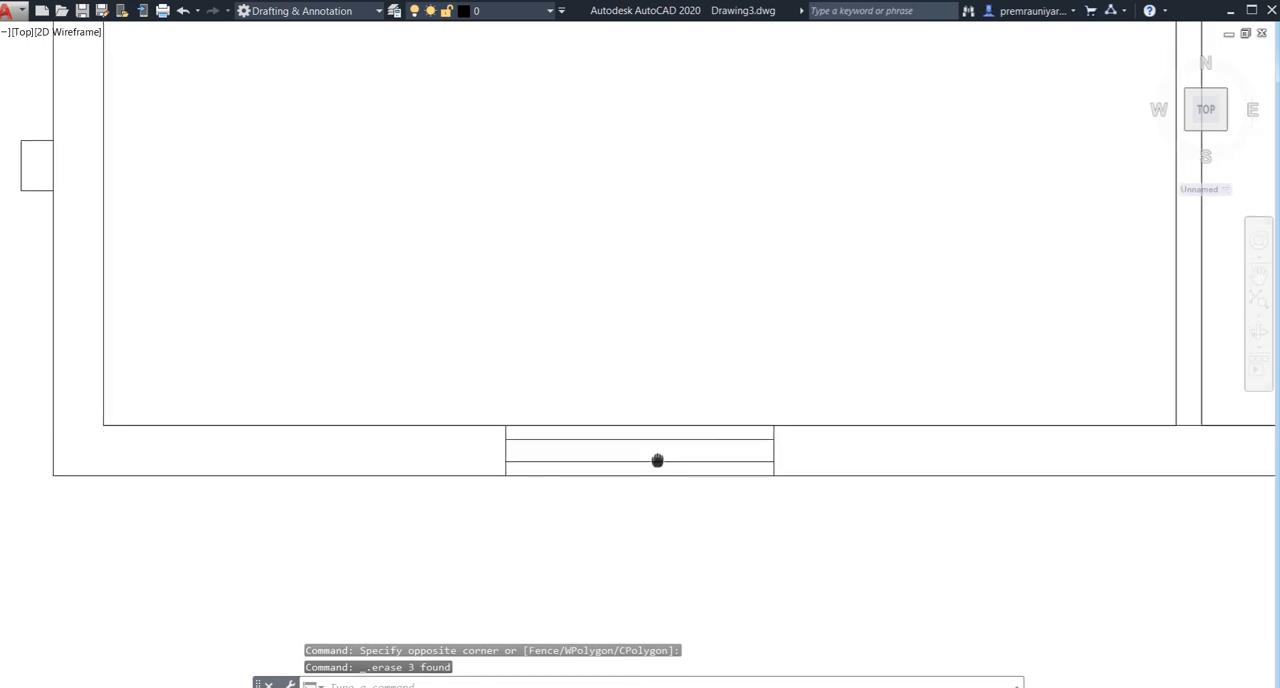
- Erase the middle horizontal line and the central vertical line from the small right front room's front window
scroll(963, 451, "up", 3)
middle_click_drag(963, 451, 686, 464)
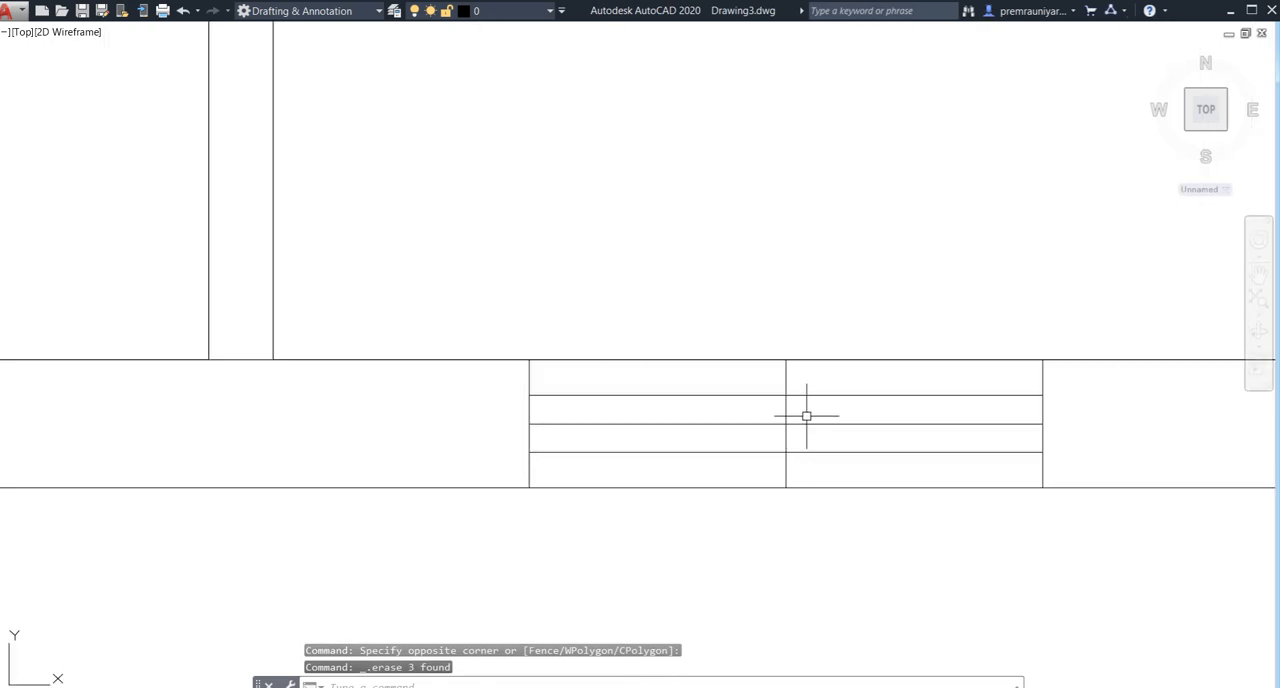
left_click(806, 417)
left_click(757, 434)
key("Delete")
scroll(675, 433, "down", 3)
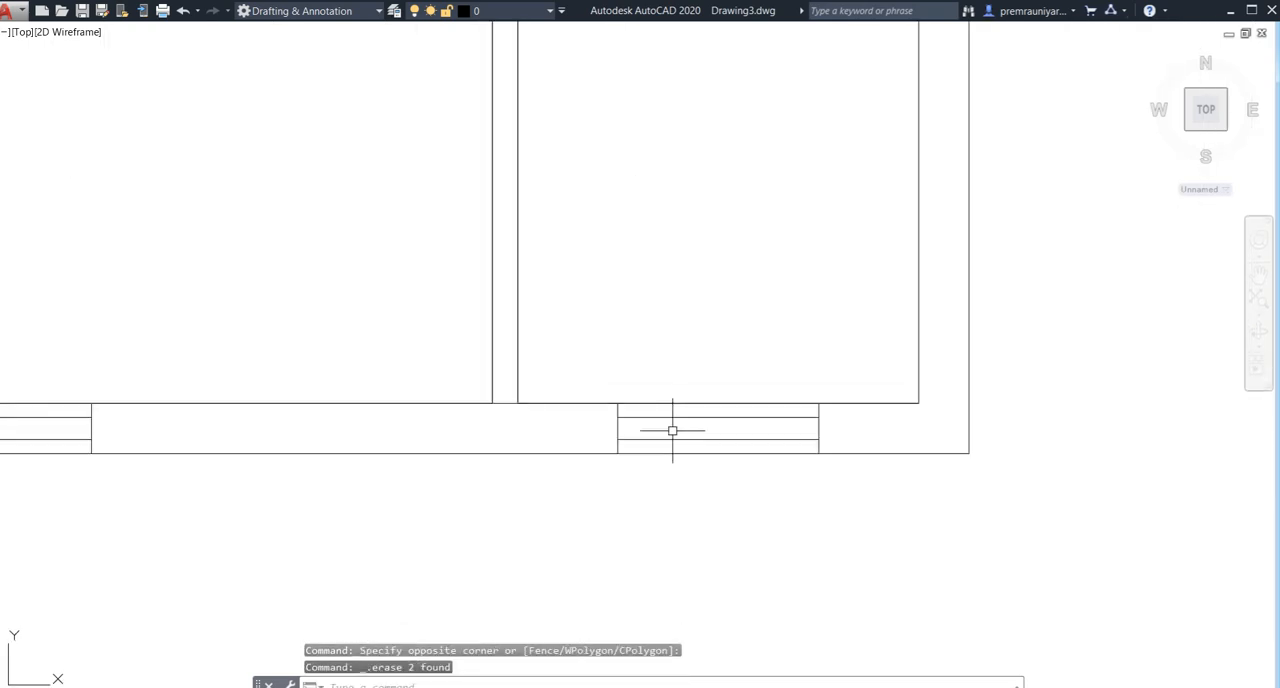
- Erase the stray slanted line running down from the left entrance pier along the passage wall
middle_click_drag(703, 429, 1080, 394)
middle_click_drag(629, 370, 1098, 452)
middle_click_drag(497, 352, 594, 506)
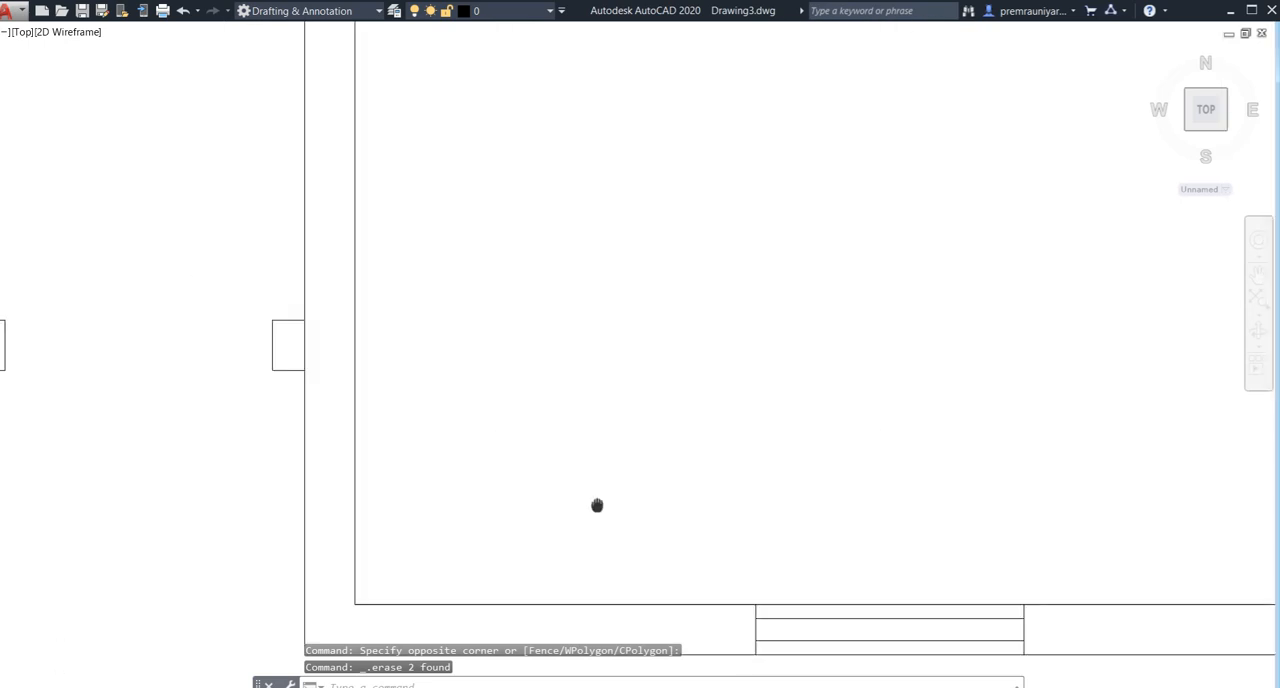
scroll(480, 526, "down", 3)
scroll(600, 394, "up", 2)
scroll(532, 394, "up", 2)
scroll(532, 394, "up", 2)
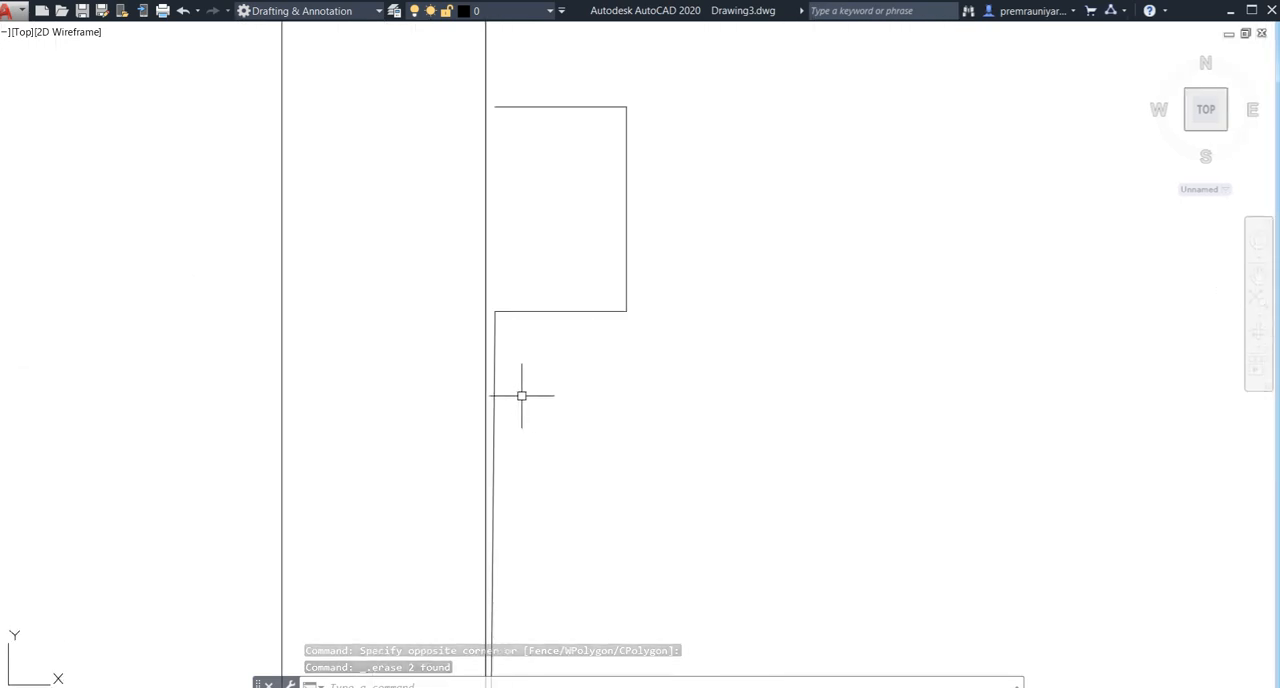
left_click(494, 388)
scroll(619, 410, "down", 3)
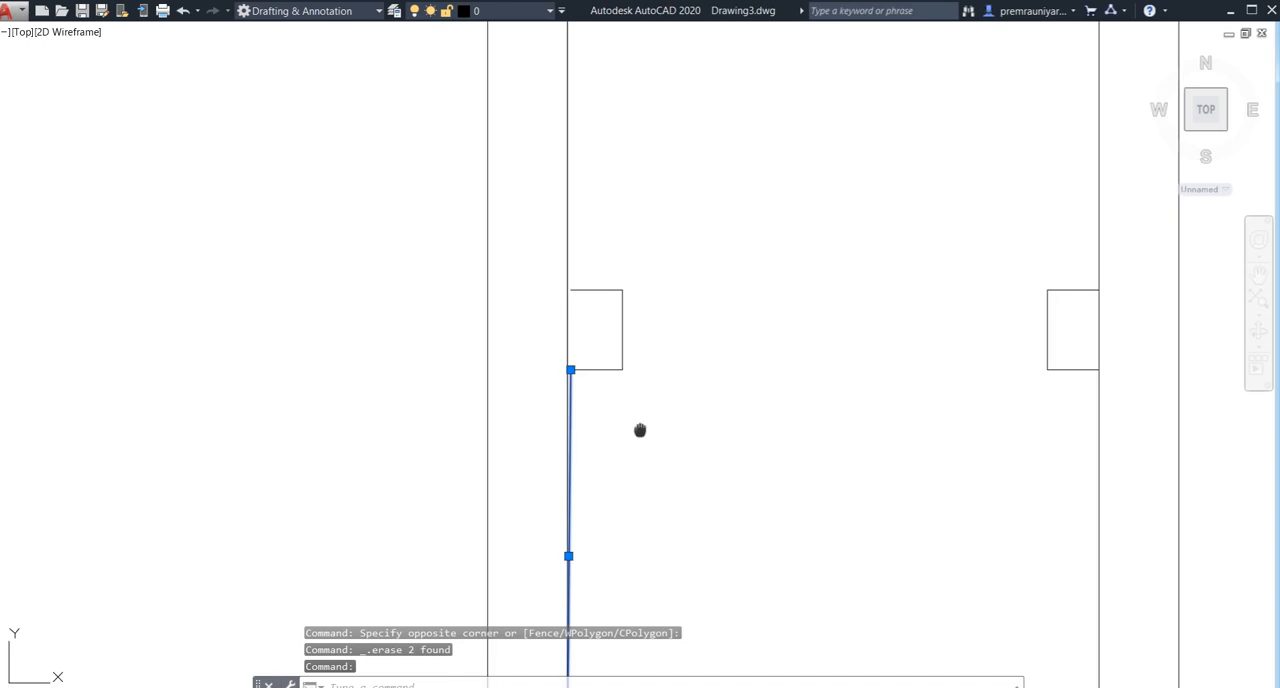
mouse_move(640, 431)
middle_mouse_down()
mouse_move(611, 311)
mouse_move(649, 263)
mouse_move(673, 406)
middle_mouse_up()
key("Delete")
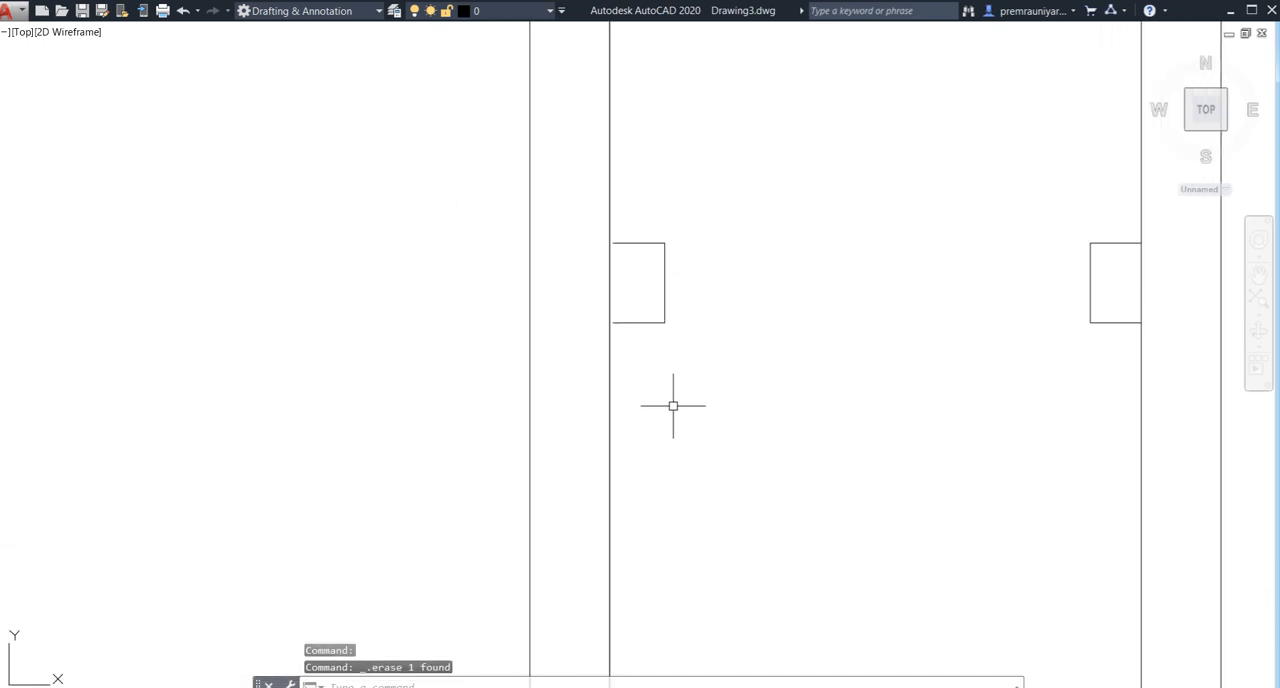
- Extend the left entrance pier's upper and lower horizontal lines to meet the passage wall
type("ex")
key("Return")
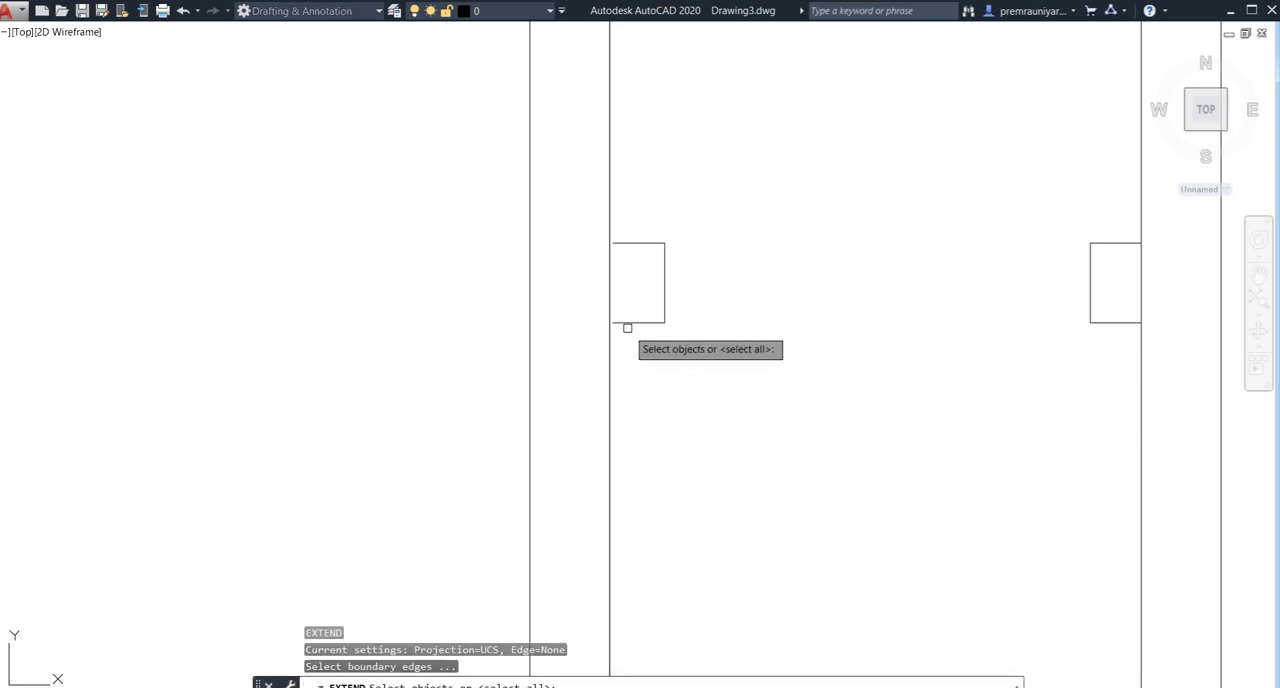
key("Return")
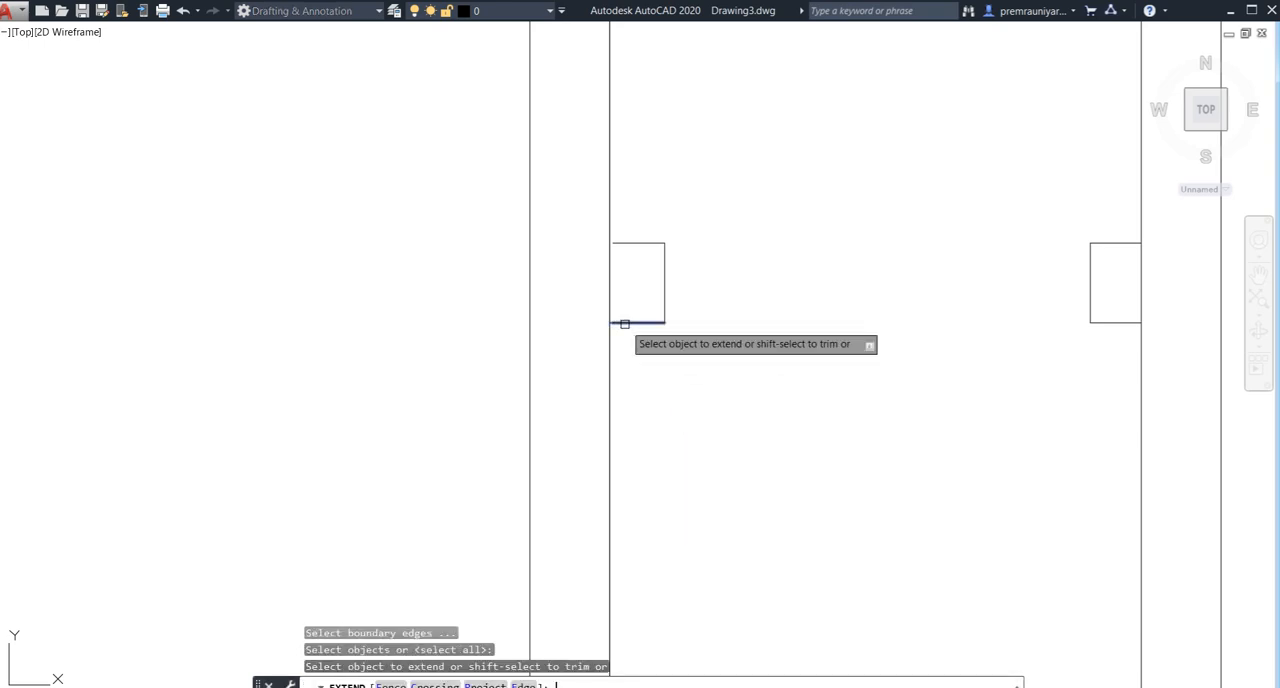
left_click(620, 244)
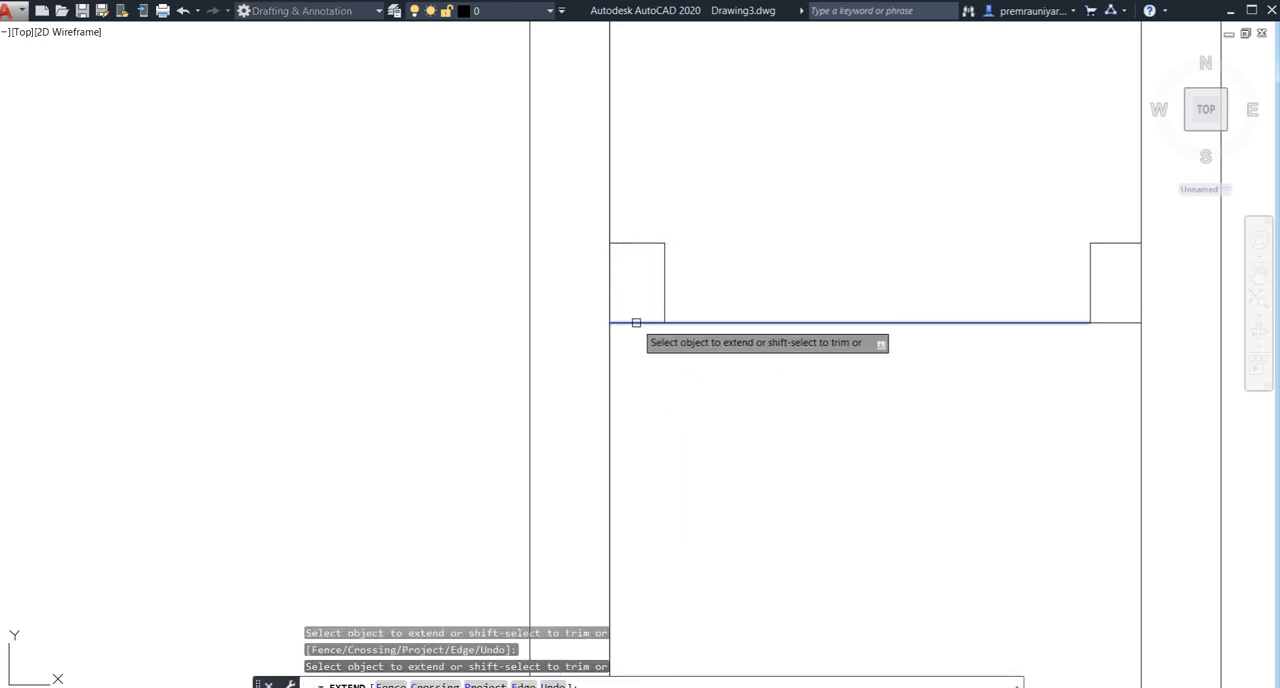
left_click(636, 320)
key("Escape")
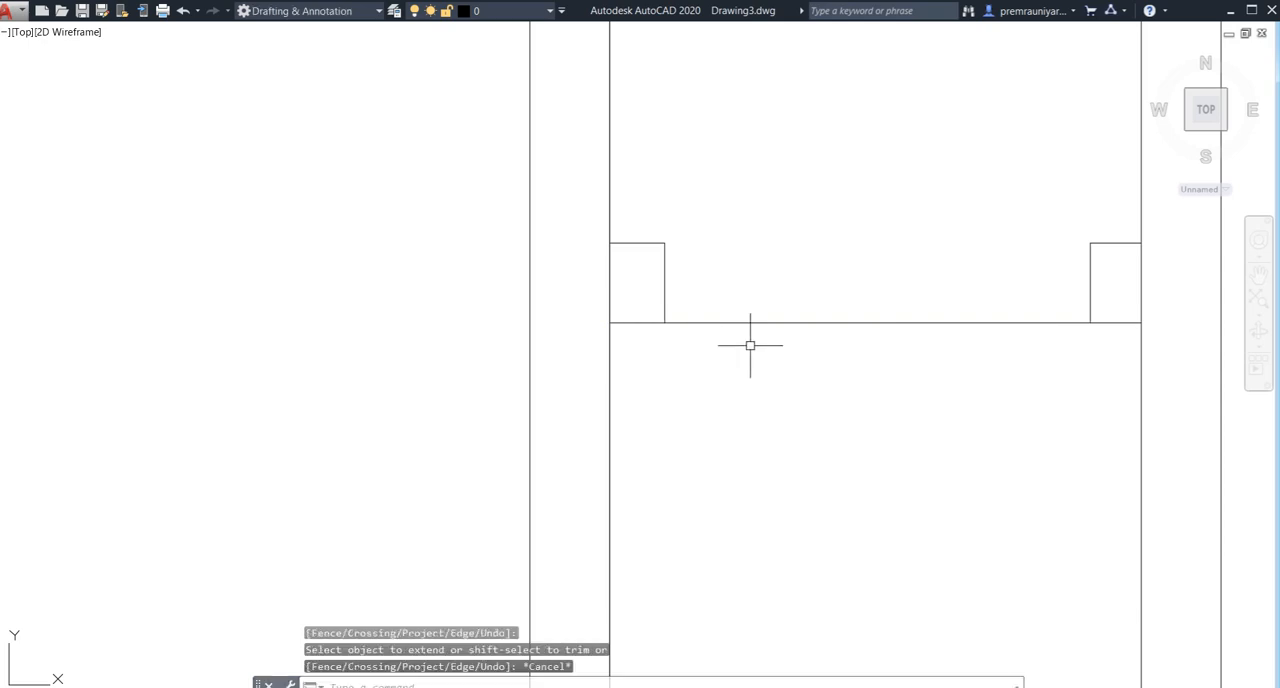
- Trim away the horizontal line crossing the entrance passage between the two piers
key("Return")
key("Return")
left_click(820, 271)
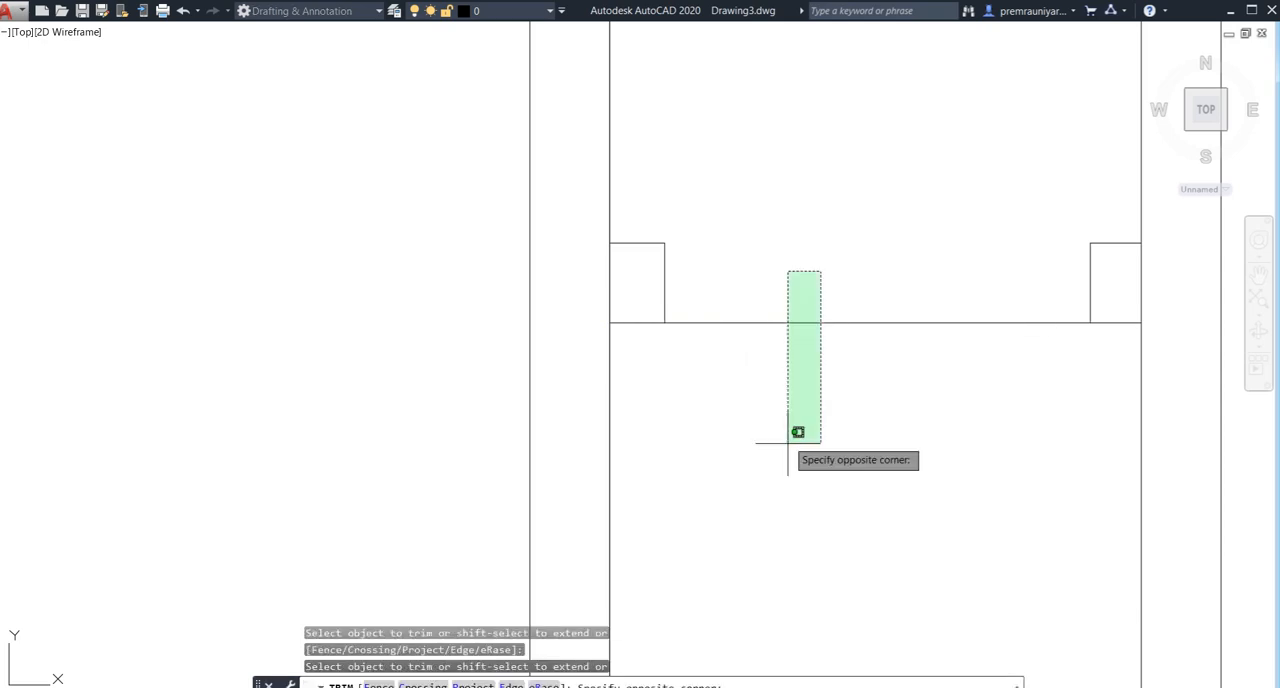
left_click(788, 444)
key("Escape")
scroll(785, 437, "down", 6)
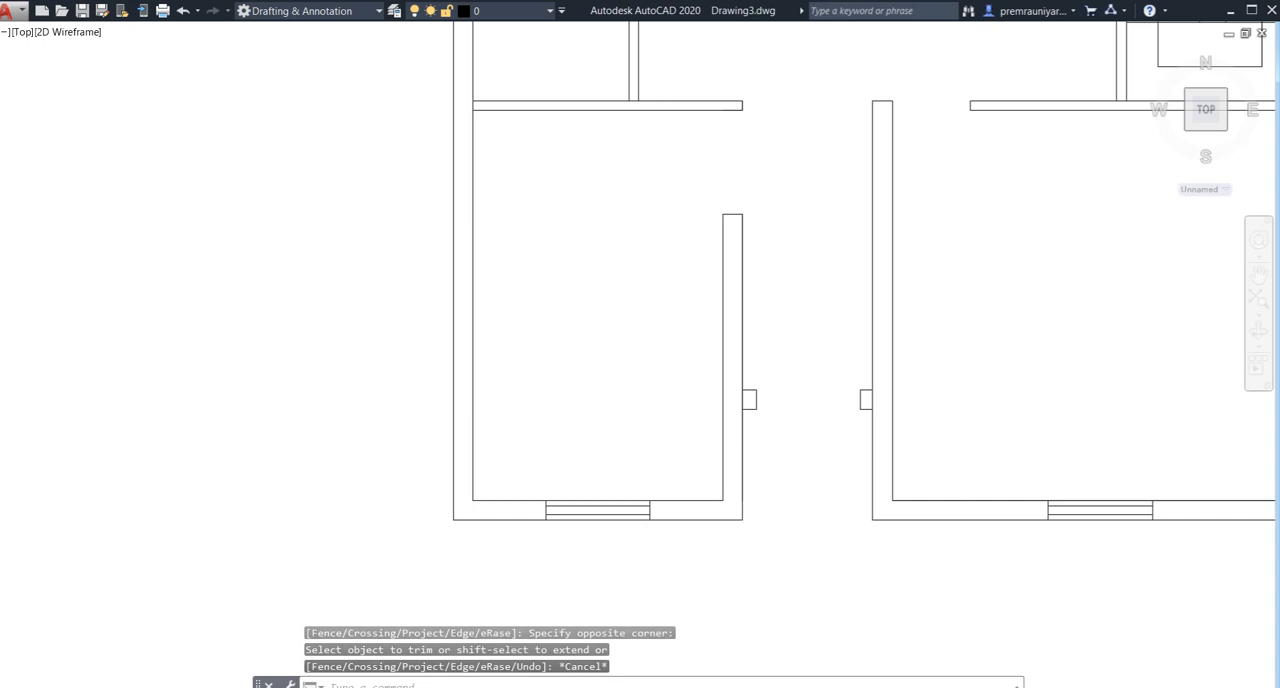
- Review the whole floor plan and its front entrance area
scroll(786, 420, "down", 4)
middle_click_drag(775, 420, 571, 506)
scroll(629, 409, "down", 2)
middle_click_drag(623, 409, 527, 419)
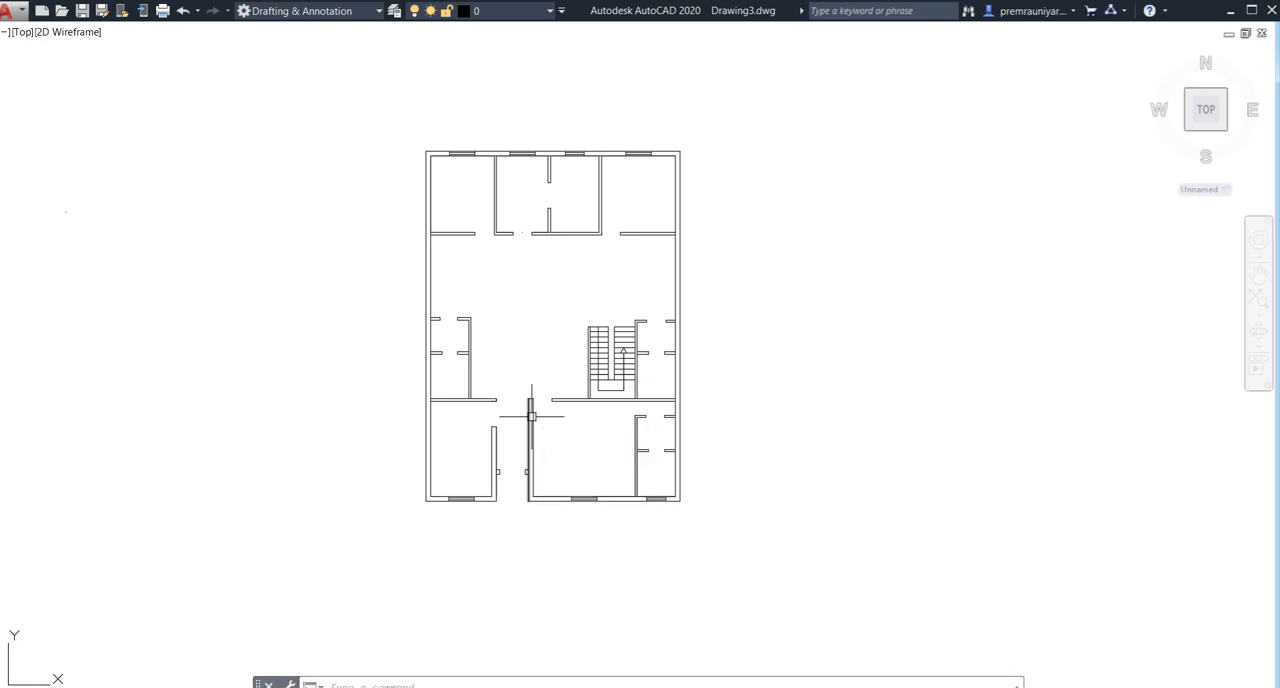
key("XF86MonBrightnessUp")
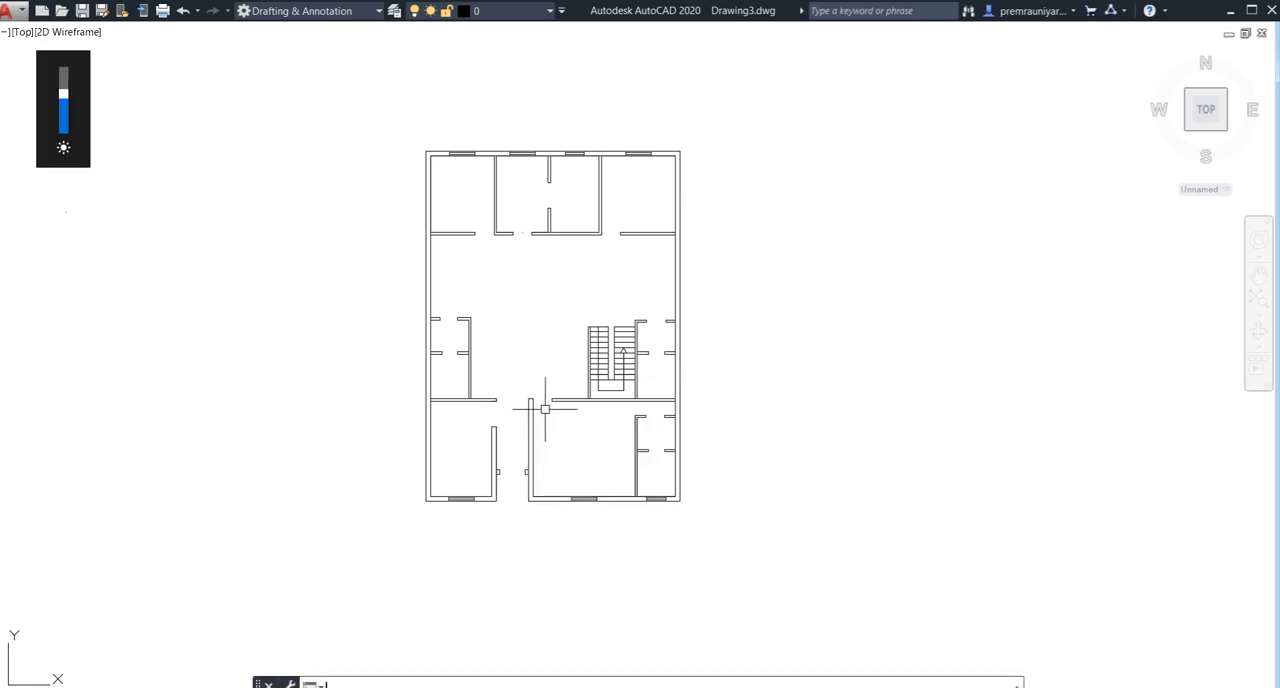
scroll(611, 380, "up", 2)
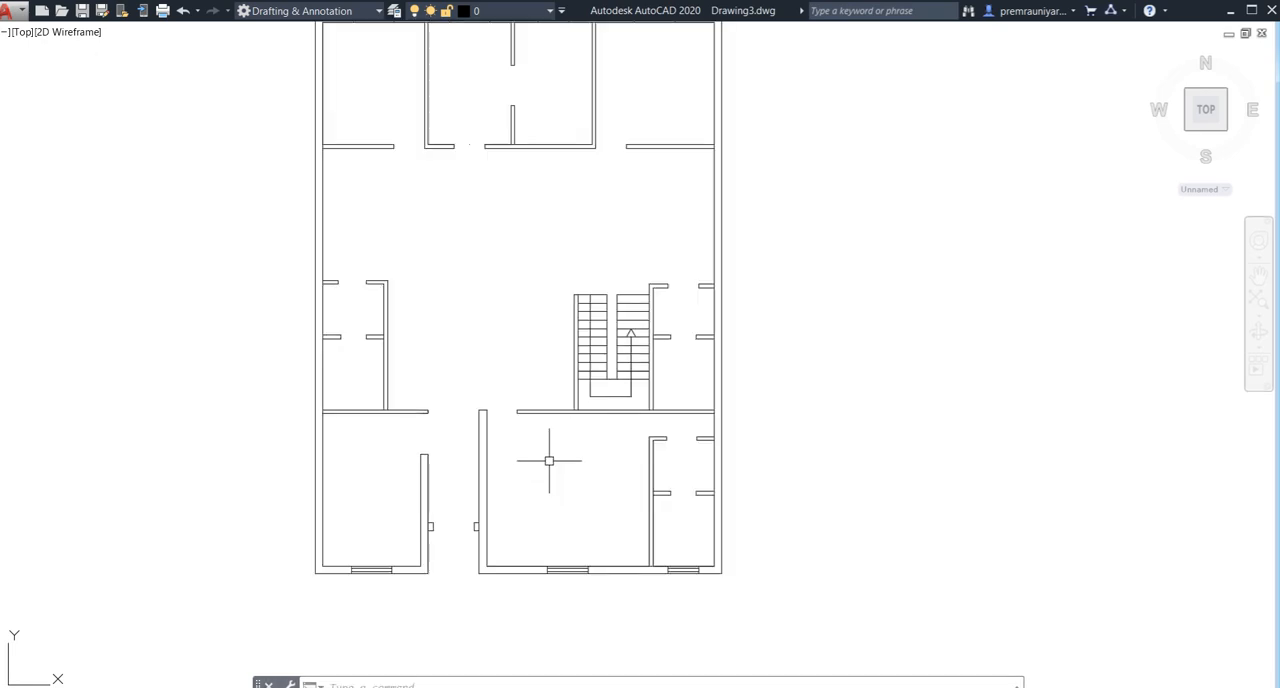
scroll(549, 461, "down", 2)
scroll(460, 495, "up", 2)
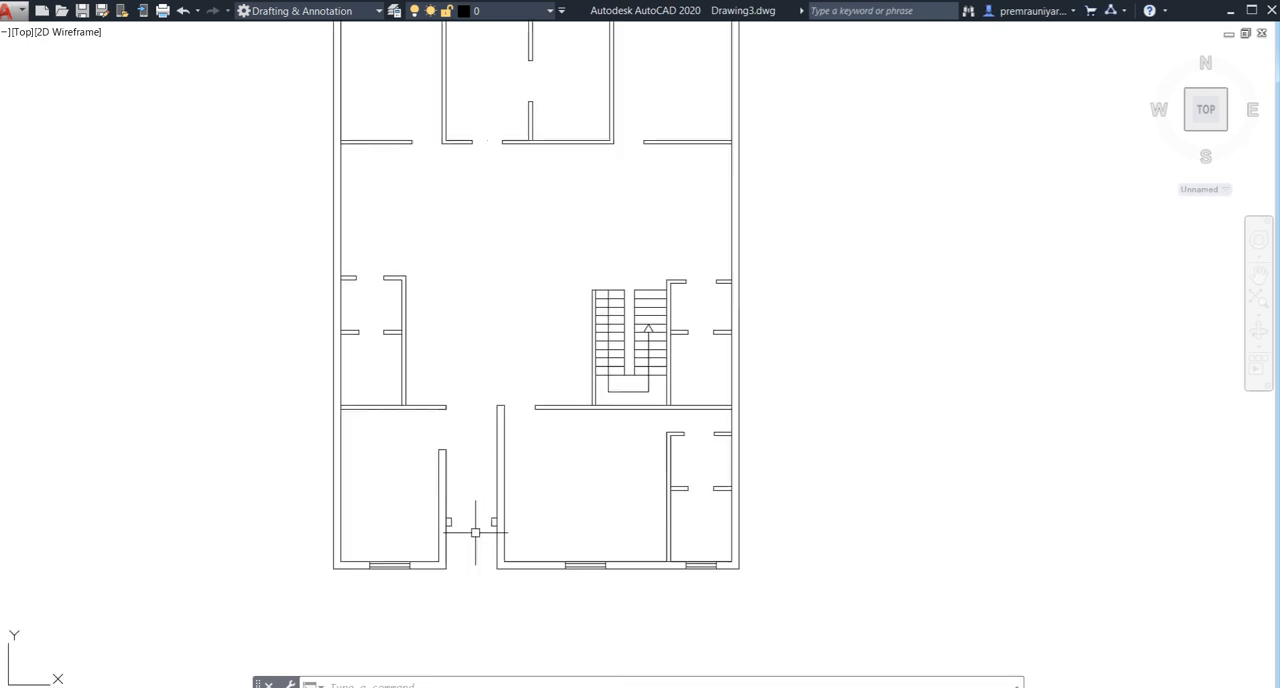
middle_click_drag(399, 567, 438, 494)
scroll(406, 520, "up", 2)
scroll(413, 517, "down", 2)
scroll(427, 517, "up", 2)
scroll(415, 517, "down", 2)
scroll(402, 528, "down", 2)
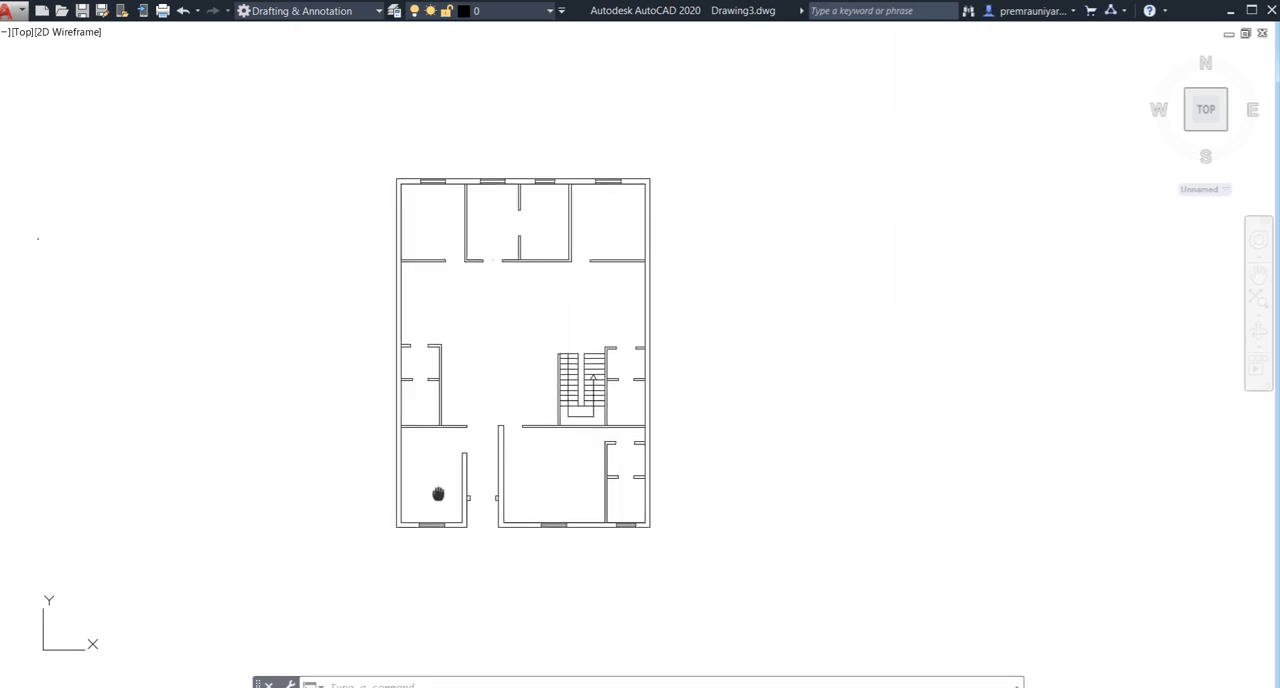
- Draw the front yard outline from the left front outer corner: 10' outward, 40' across, and back to the right front corner
scroll(406, 509, "up", 2)
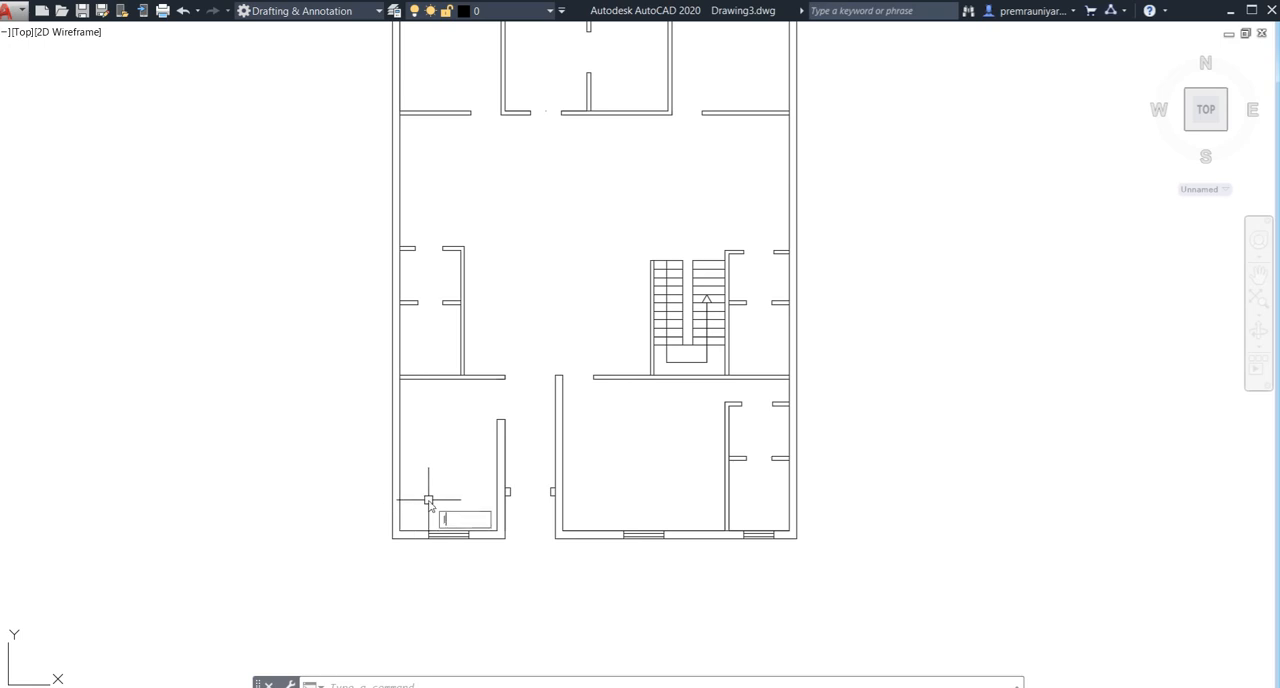
type("l")
key("Return")
middle_click_drag(391, 449, 400, 323)
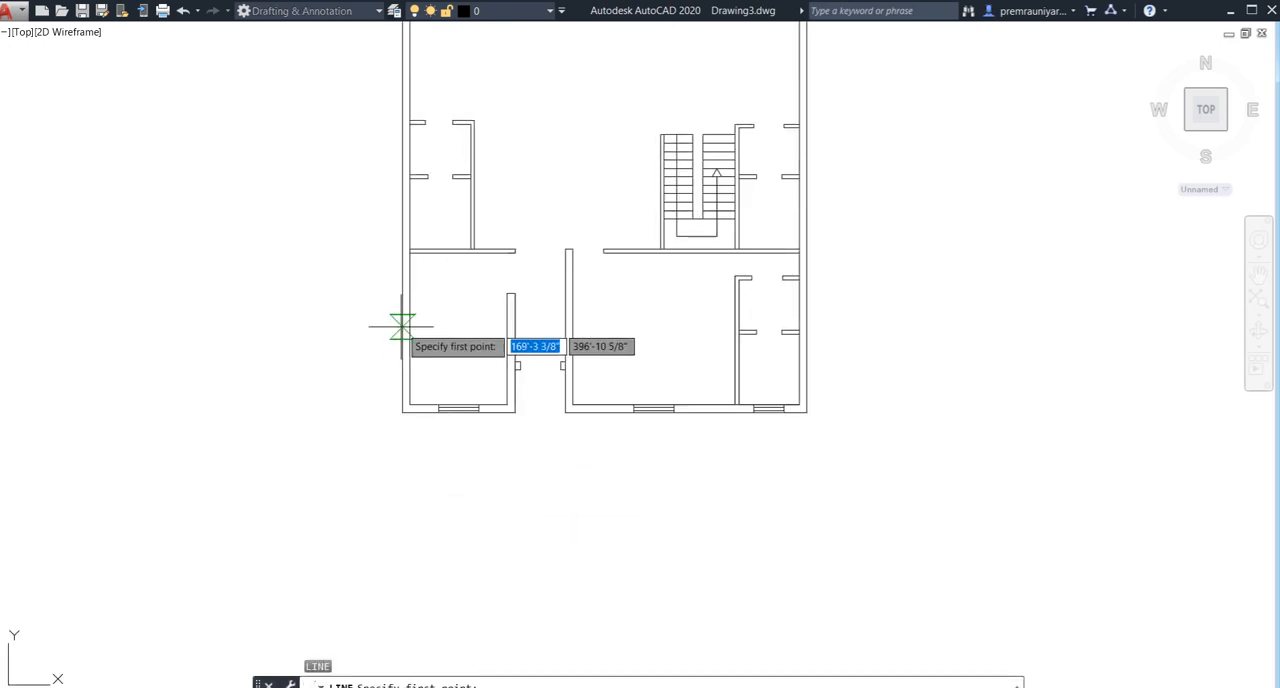
left_click(403, 412)
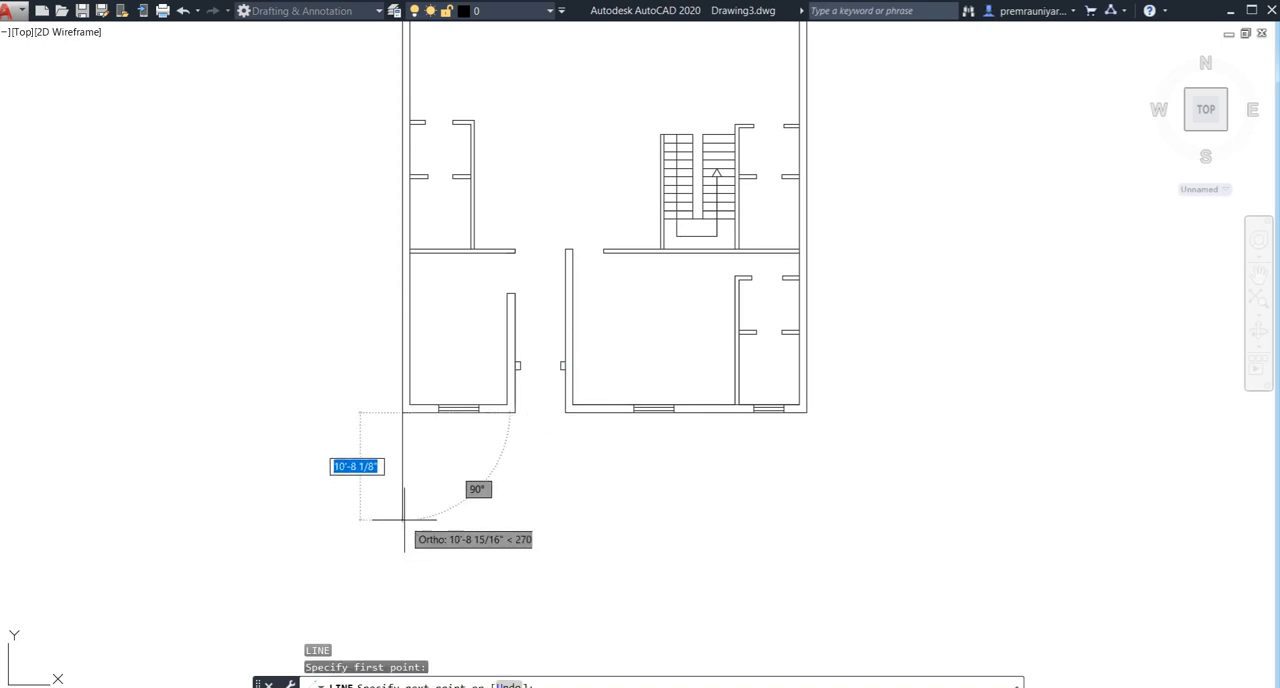
middle_click_drag(403, 520, 401, 467)
type("10")
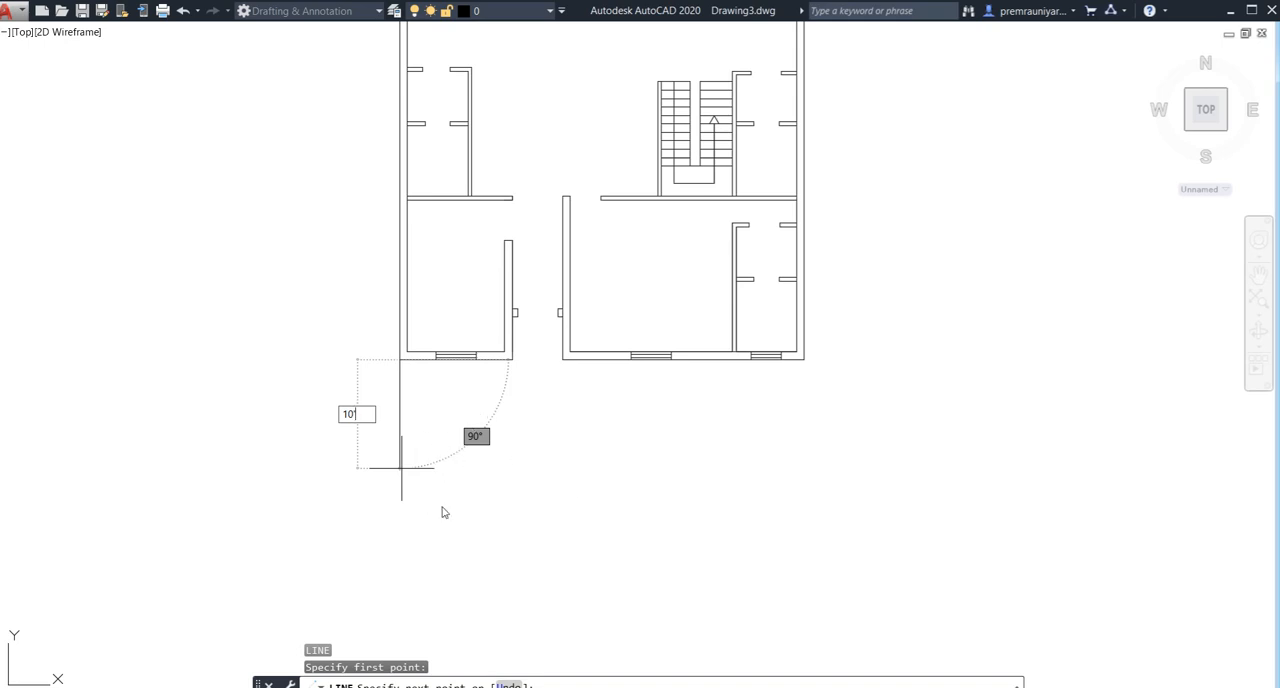
key("Return")
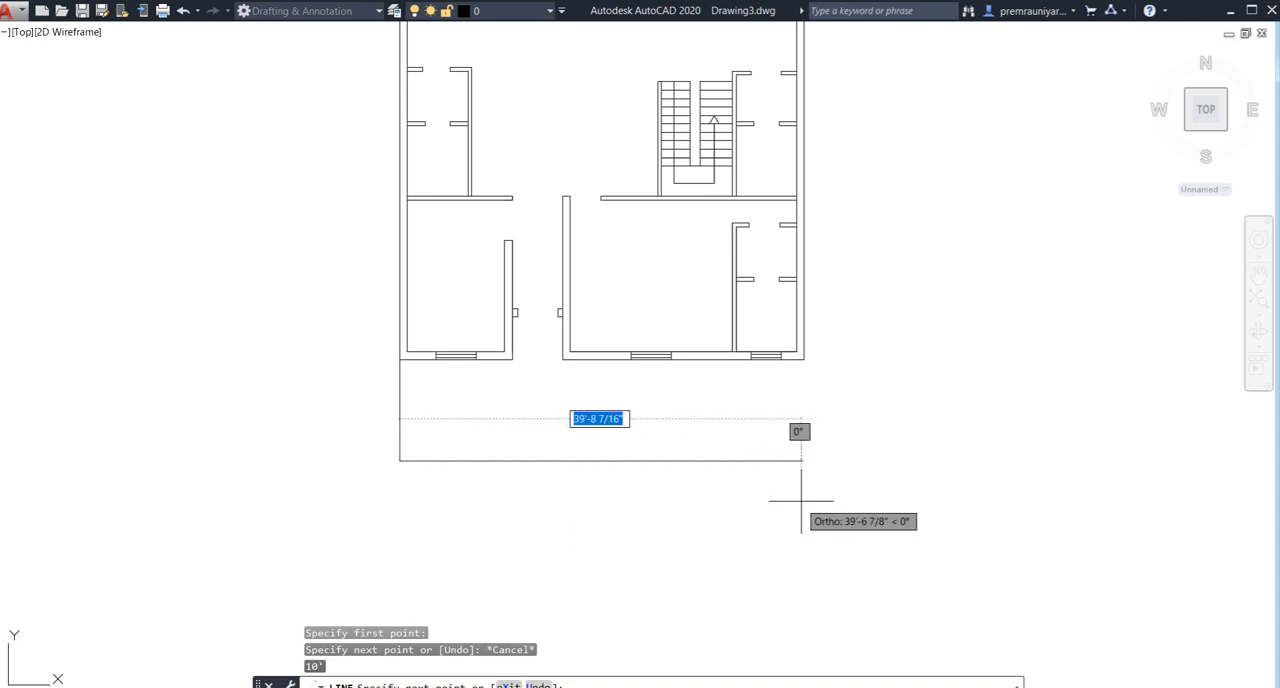
type("40")
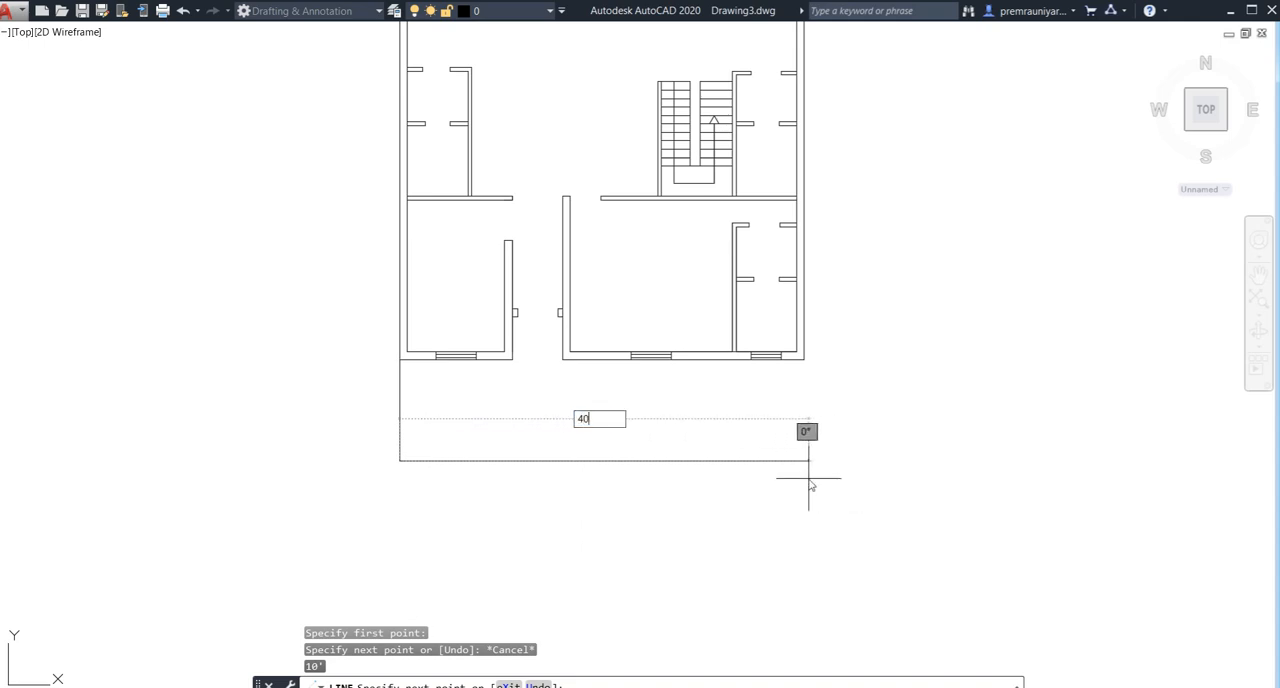
key("Return")
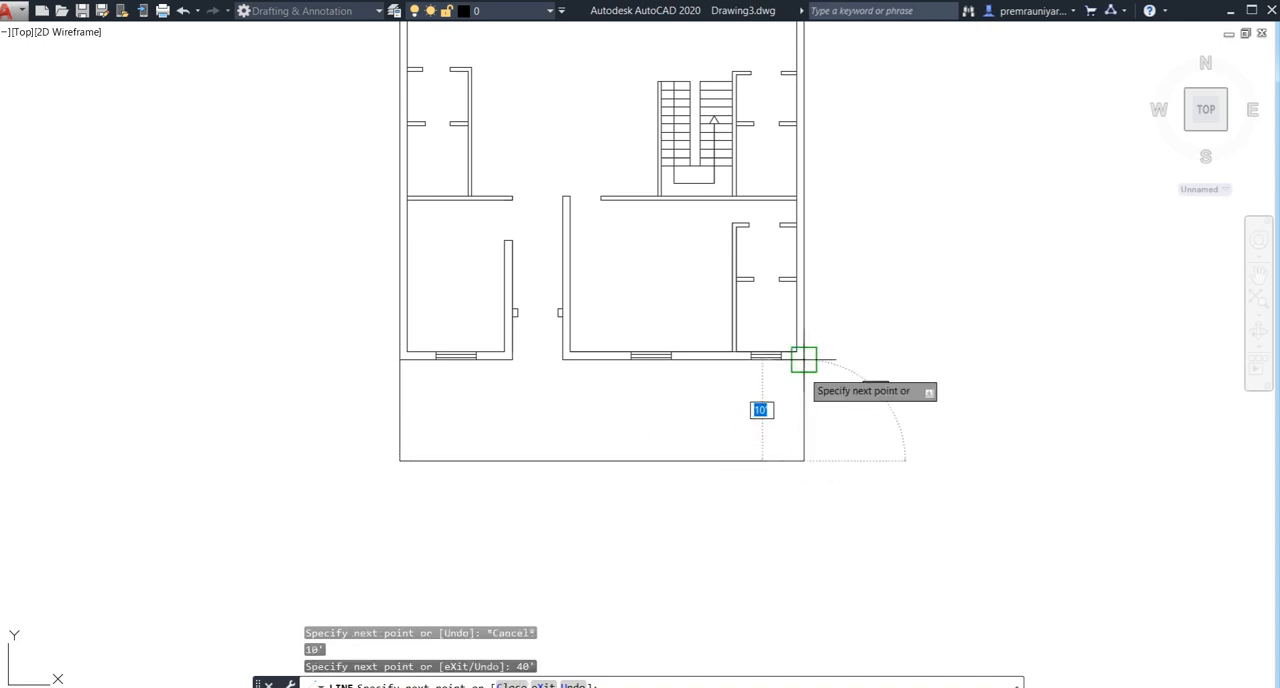
key("Return")
- Draw the rear yard outline from the left rear outer corner: 6' outward, 40' across, and back to the right rear corner
middle_click_drag(695, 392, 714, 506)
middle_click_drag(625, 260, 639, 402)
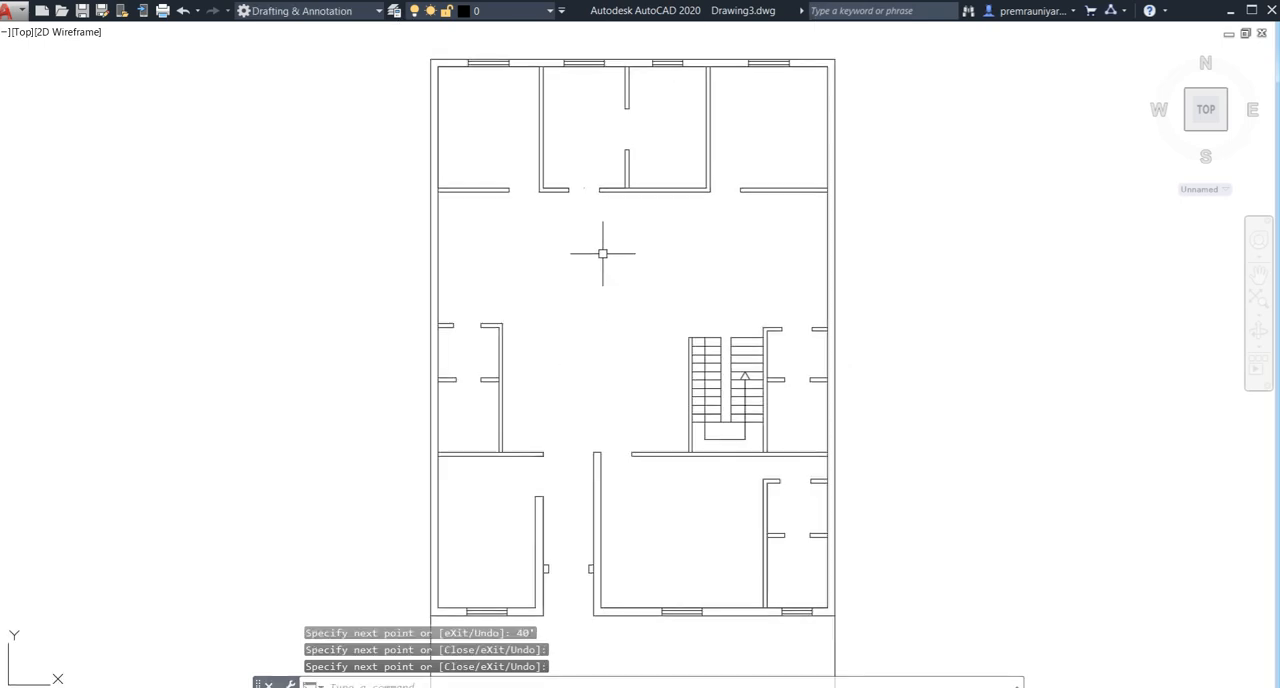
middle_click_drag(588, 245, 600, 420)
scroll(449, 237, "up", 3)
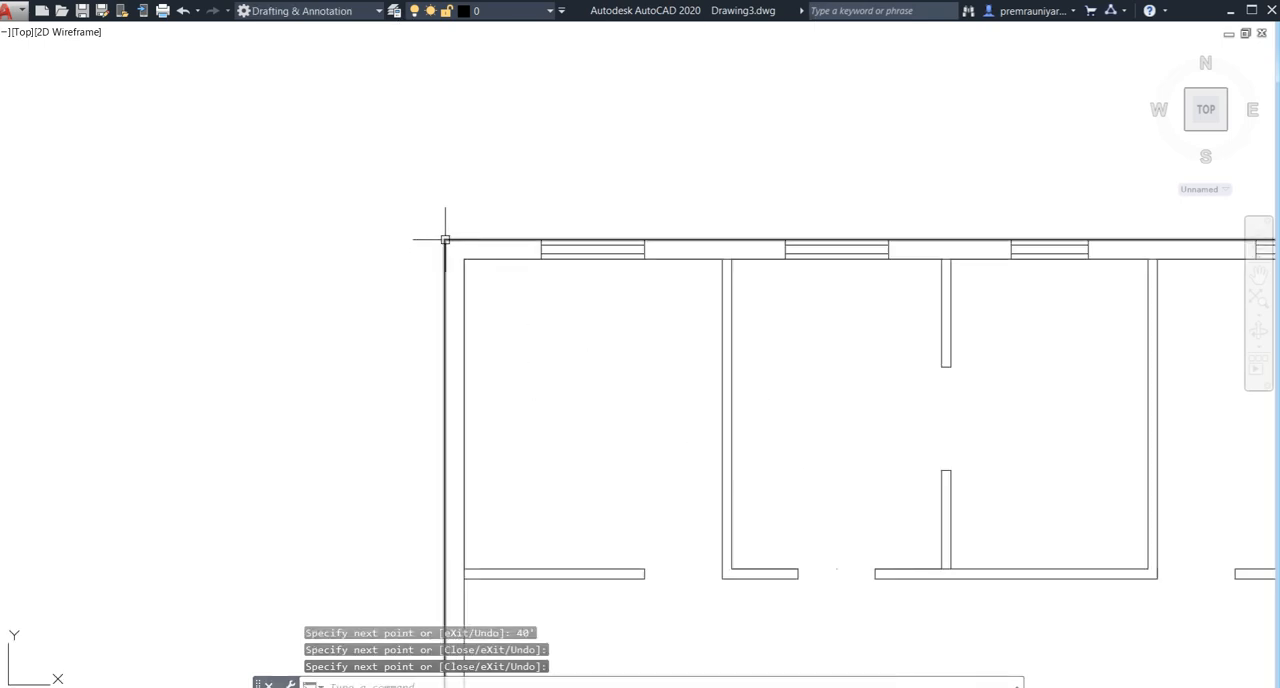
type("l")
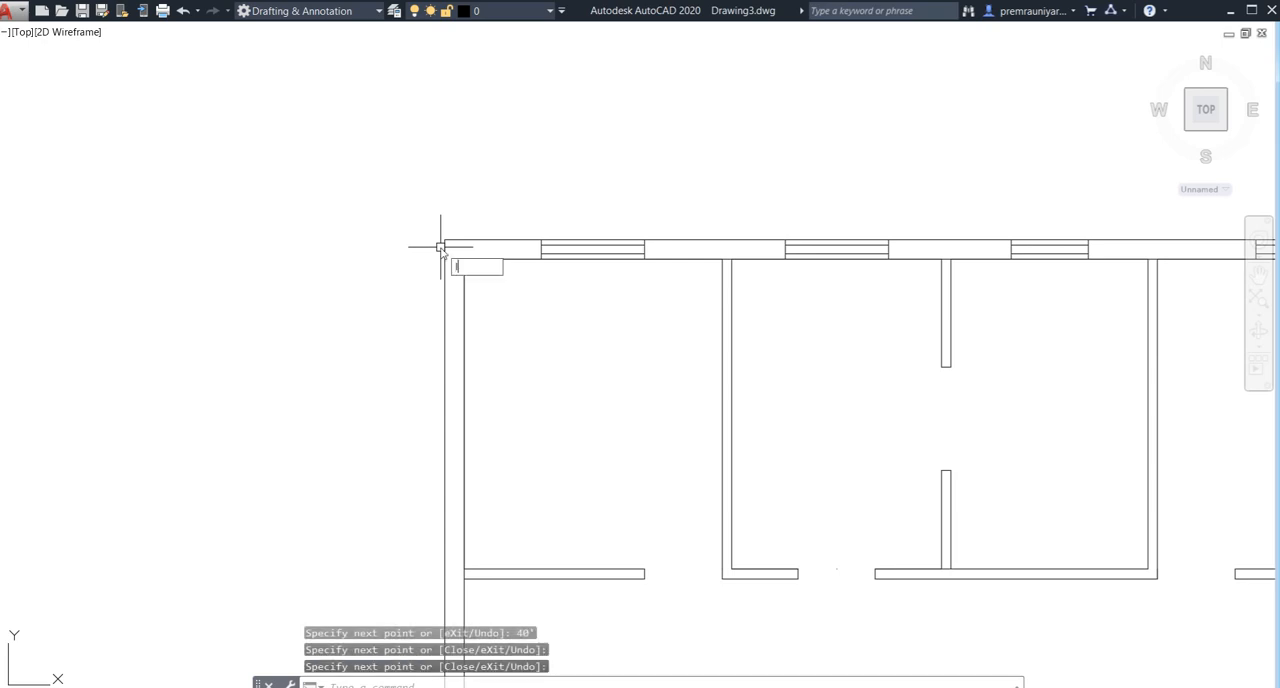
key("Return")
left_click(444, 240)
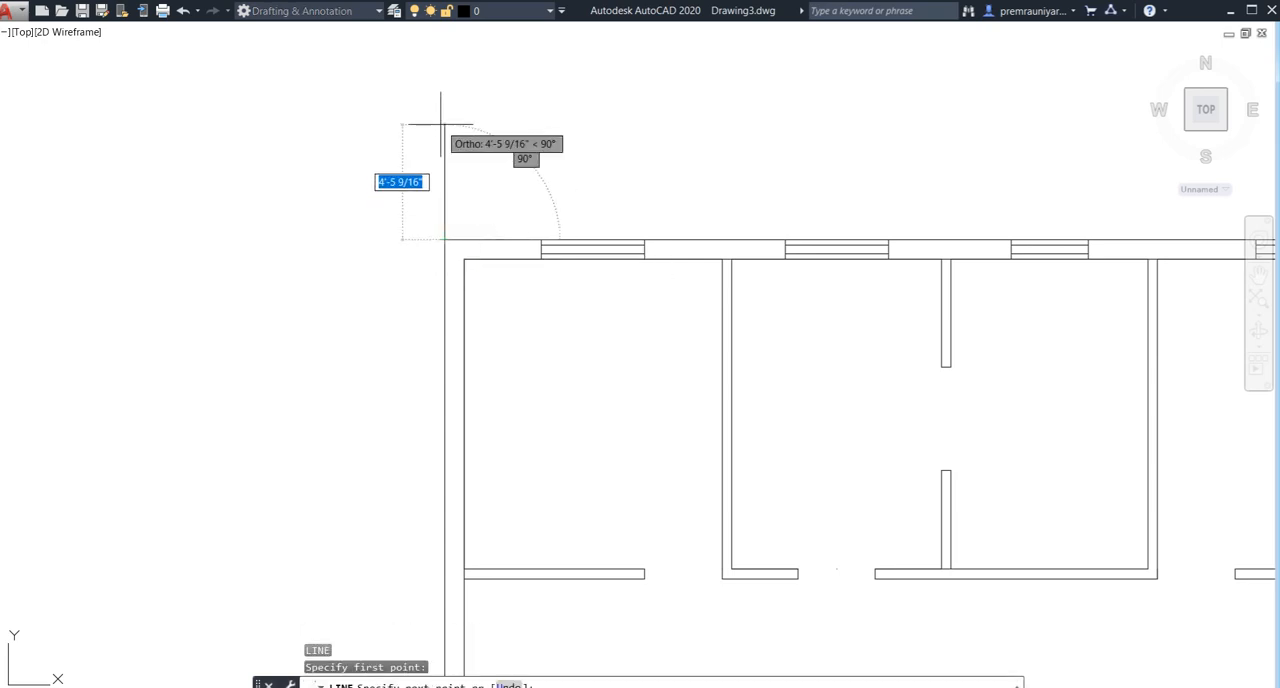
middle_click_drag(435, 152, 411, 345)
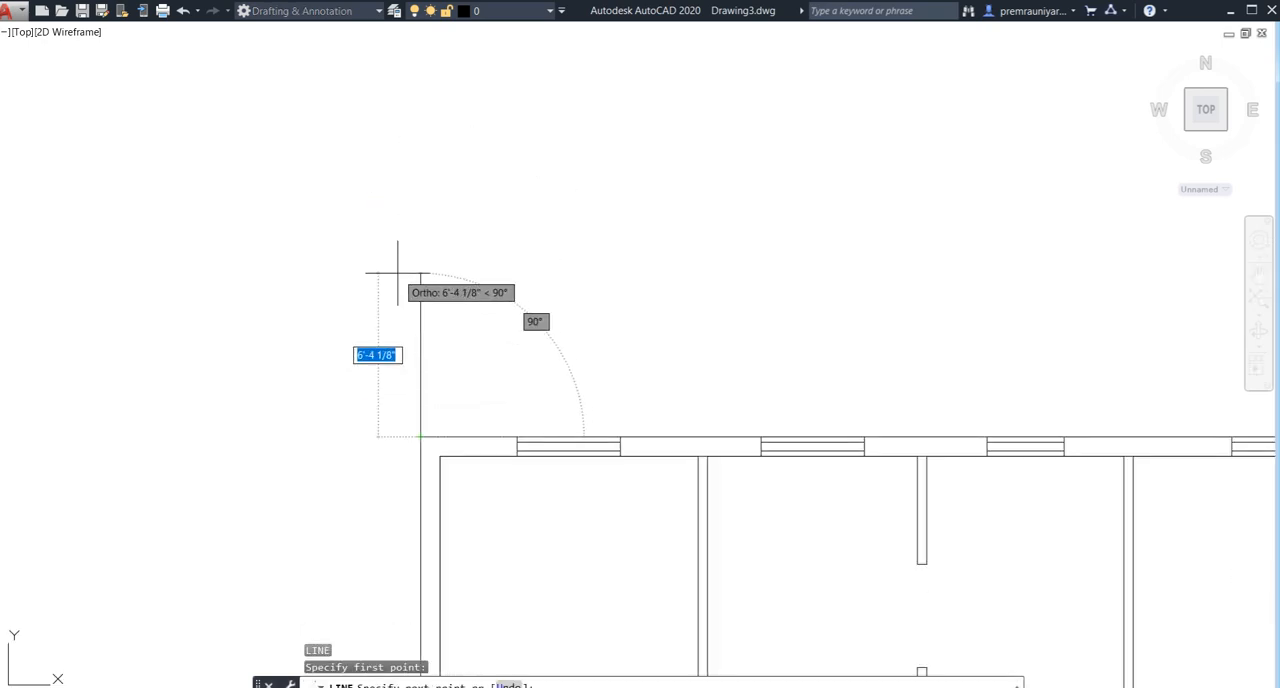
type("6")
key("Return")
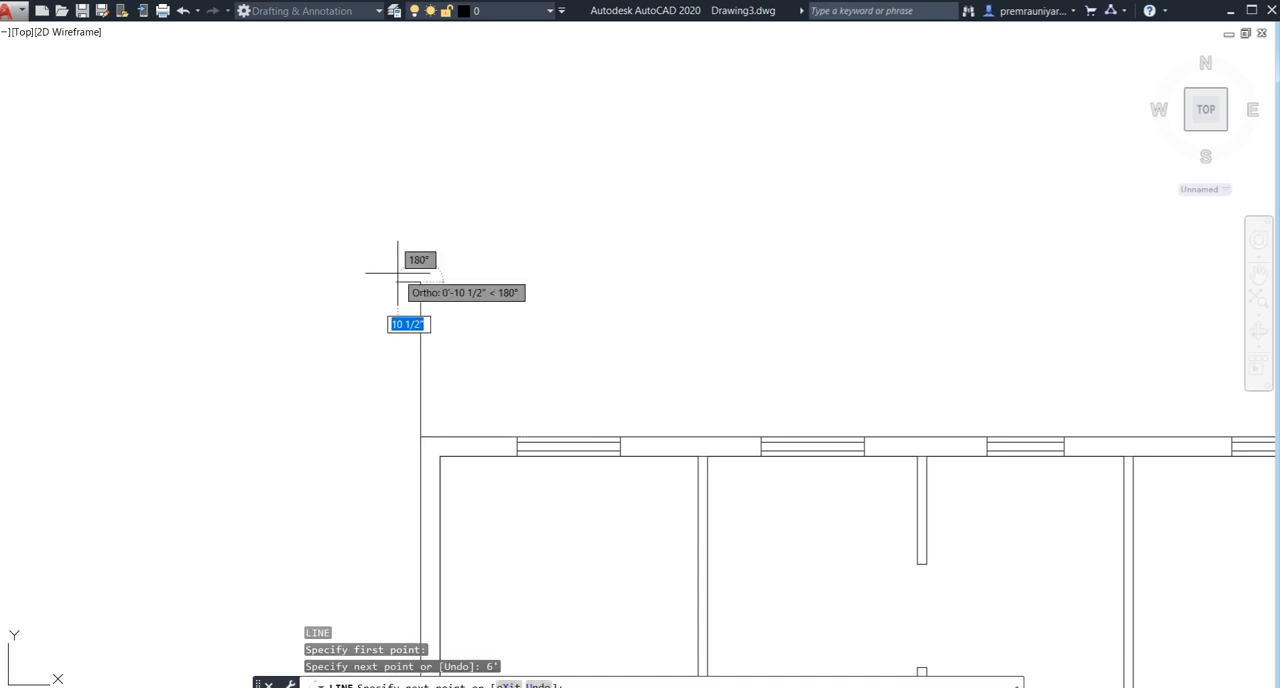
middle_click_drag(771, 300, 375, 337)
type("40")
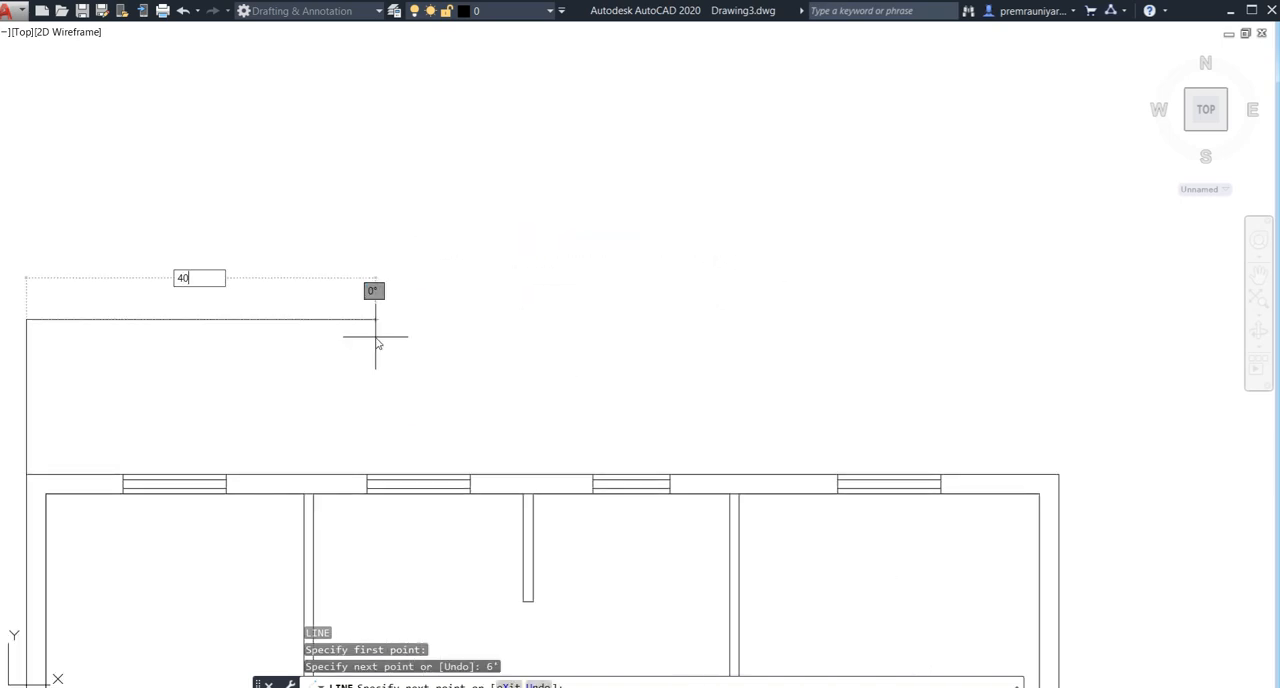
key("Return")
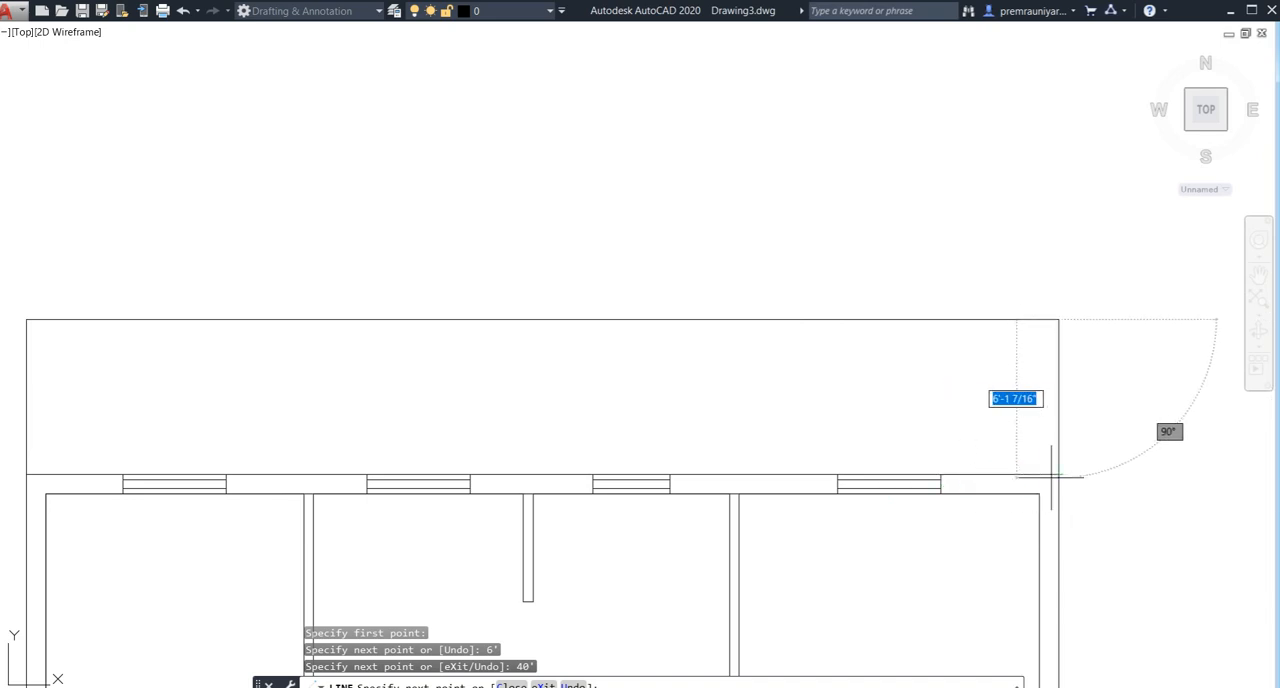
key("Escape")
- Join the three front yard outline lines into one polyline
scroll(970, 440, "down", 5)
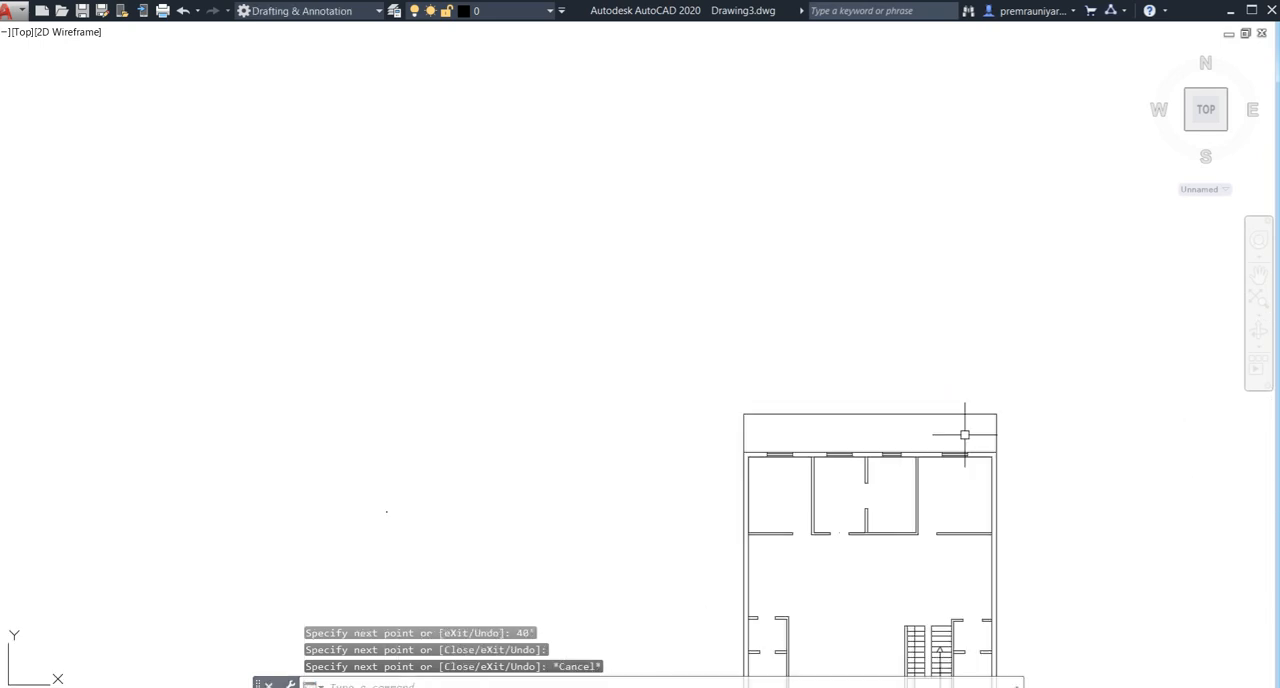
middle_click_drag(880, 496, 690, 223)
middle_click_drag(620, 480, 631, 383)
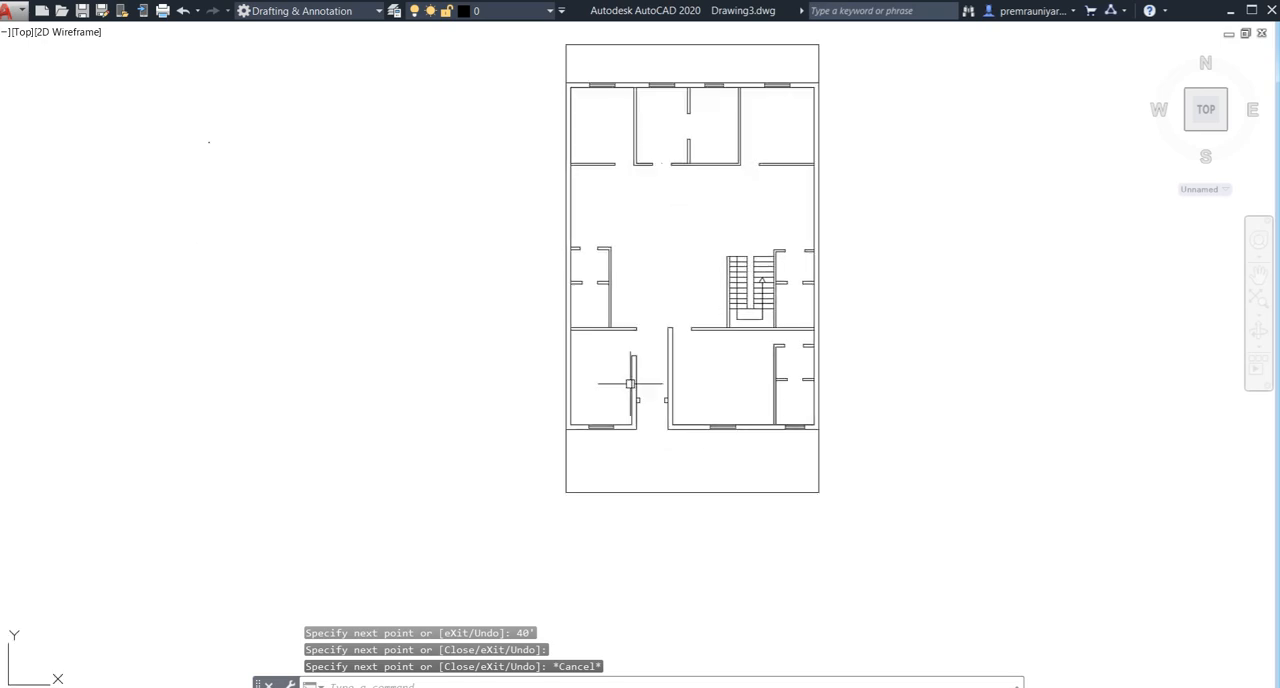
scroll(603, 469, "up", 4)
left_click(1180, 441)
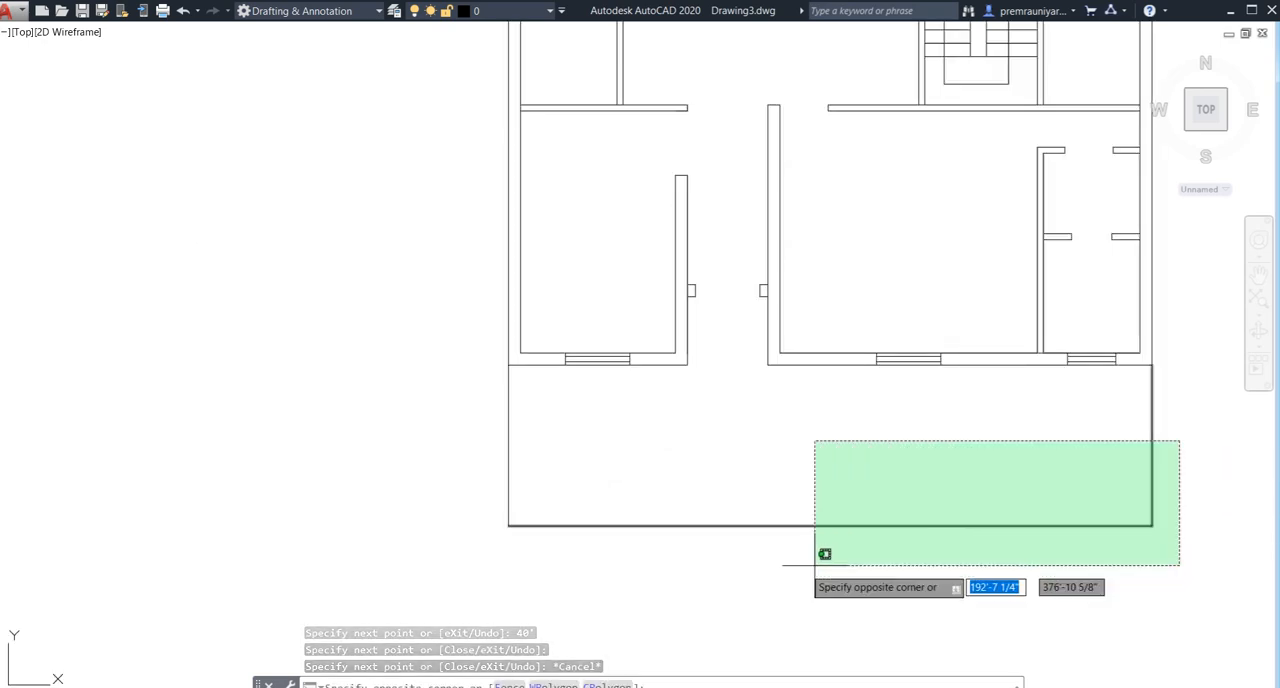
left_click(422, 562)
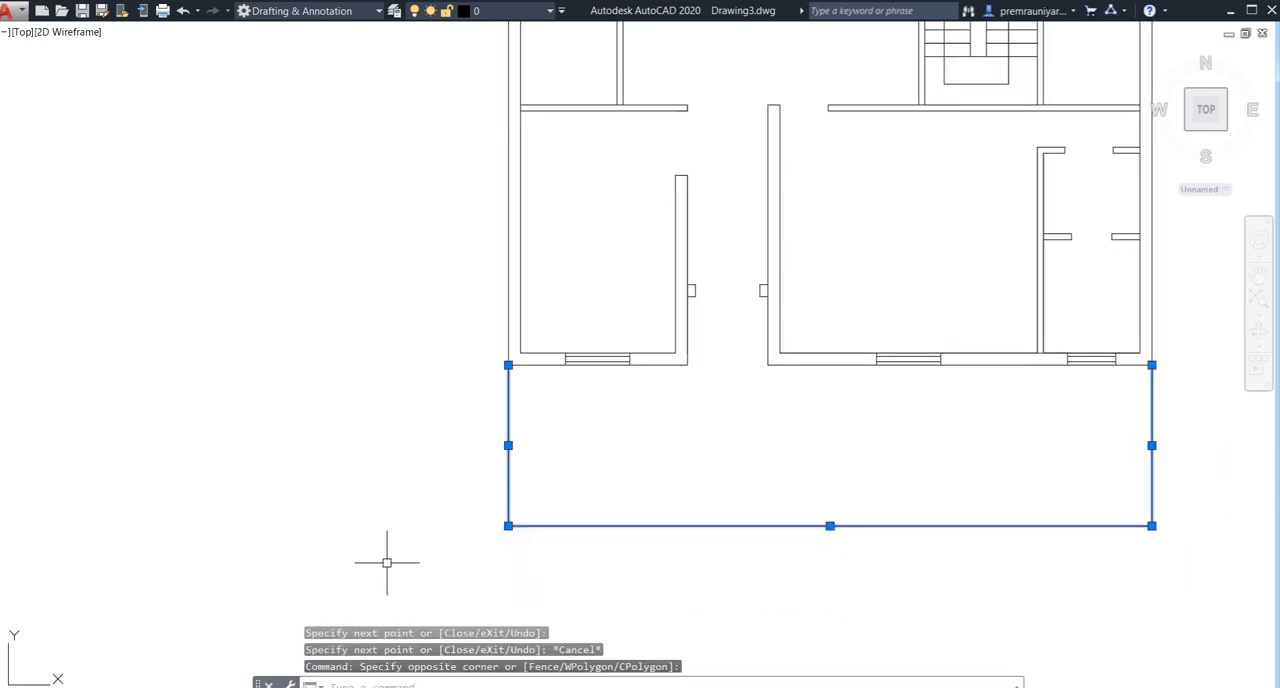
key("Return")
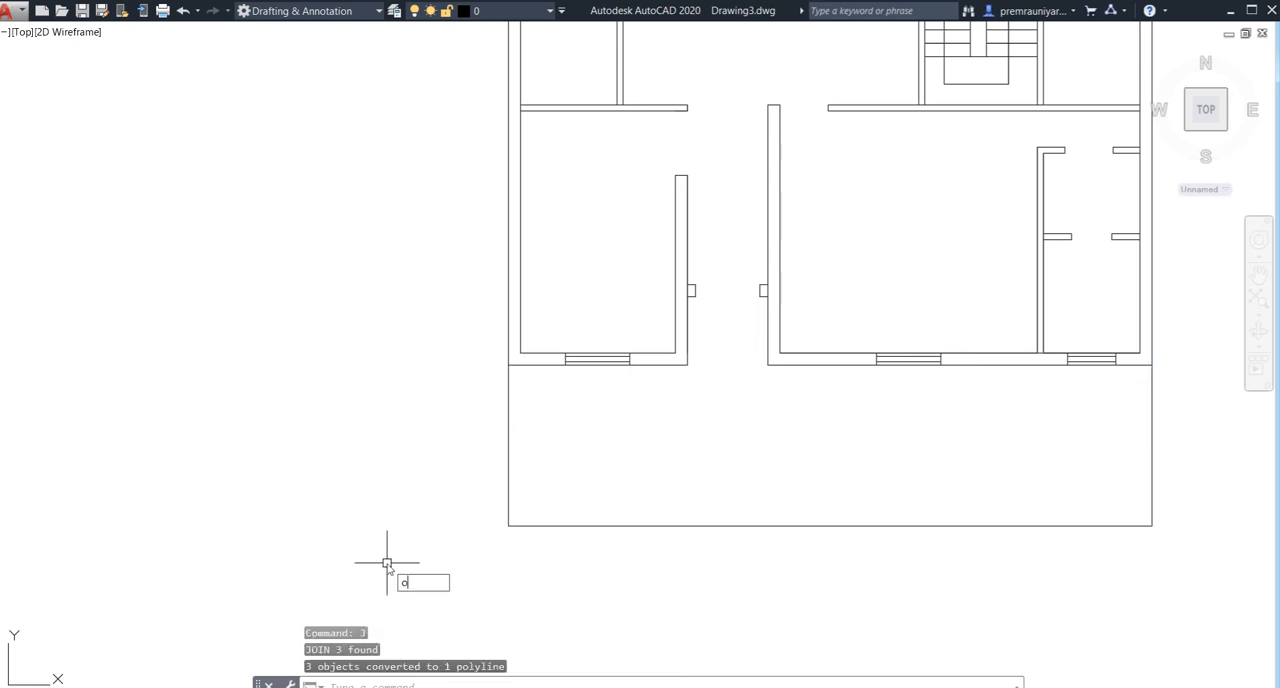
- Offset the front yard polyline 9" inward to form the yard wall
type("o")
key("Return")
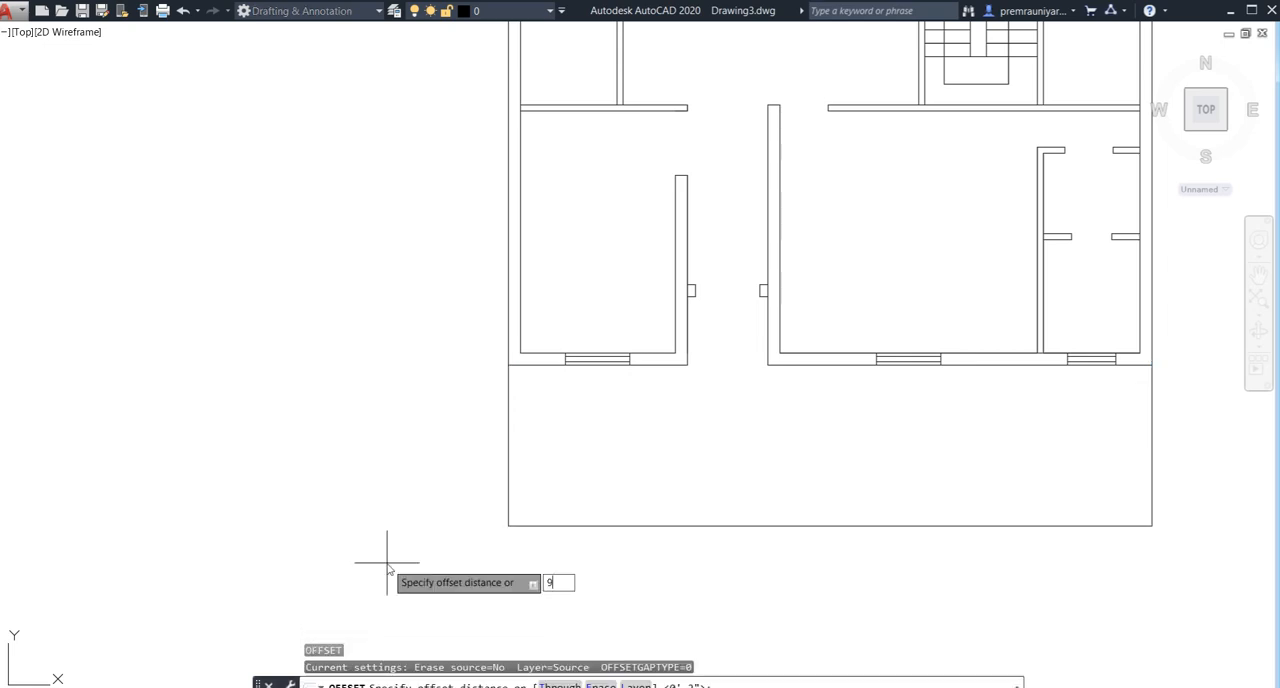
type("9\"")
key("Return")
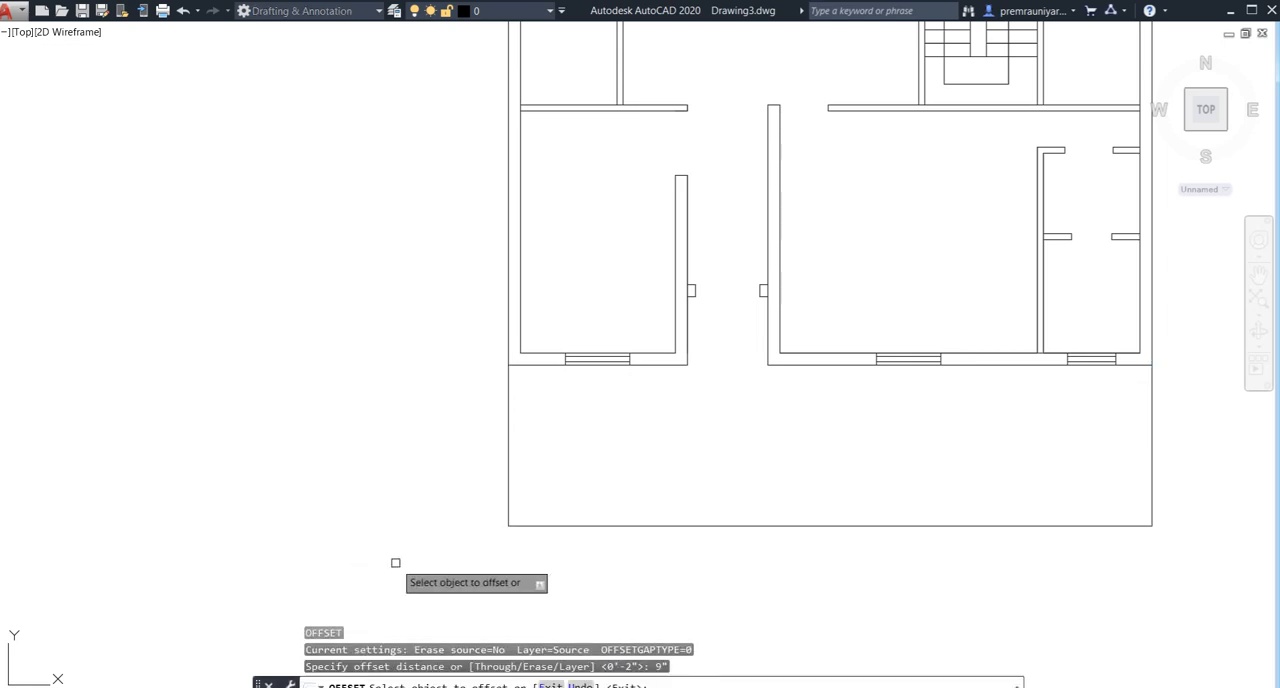
left_click(541, 524)
left_click(566, 465)
scroll(594, 457, "down", 5)
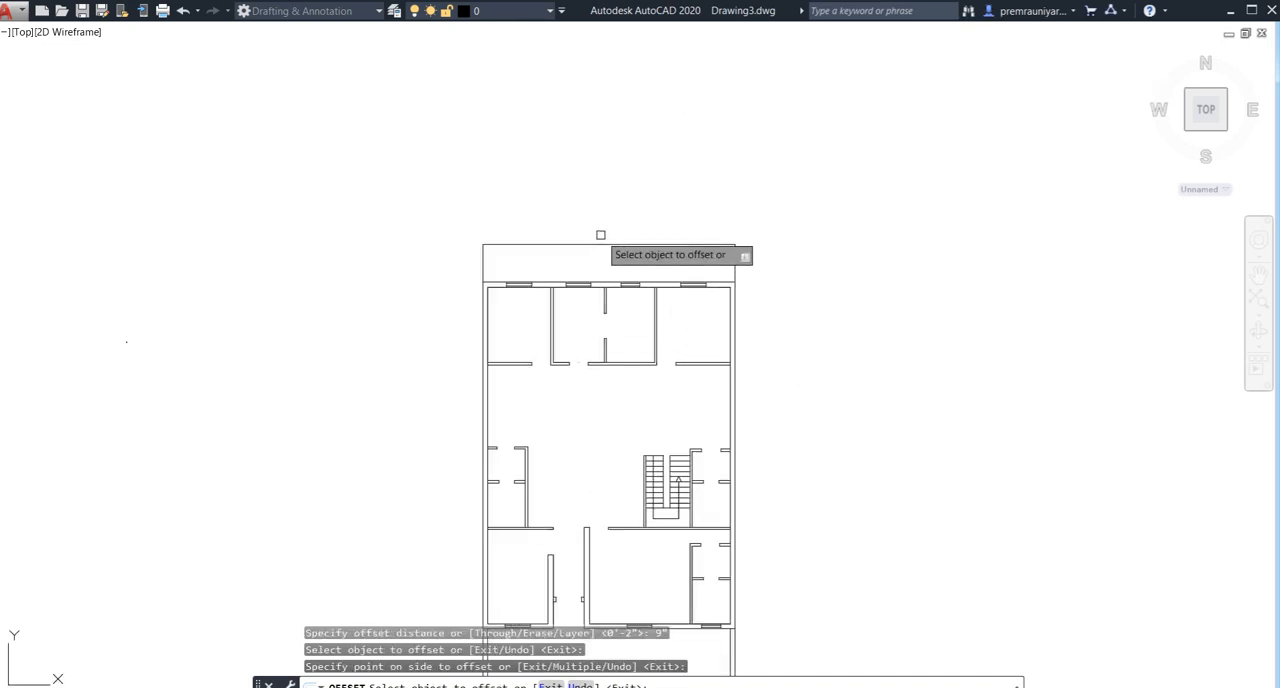
key("Escape")
- Join the three rear yard outline lines into one polyline
left_click(758, 230)
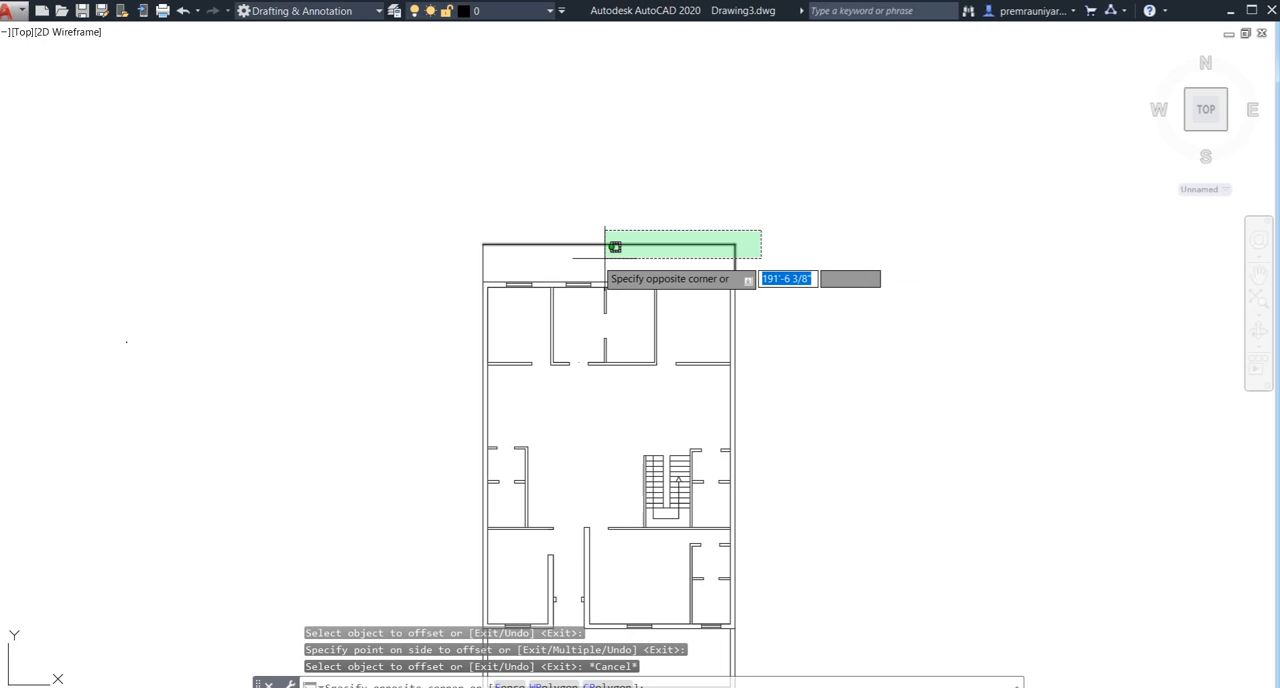
left_click(440, 252)
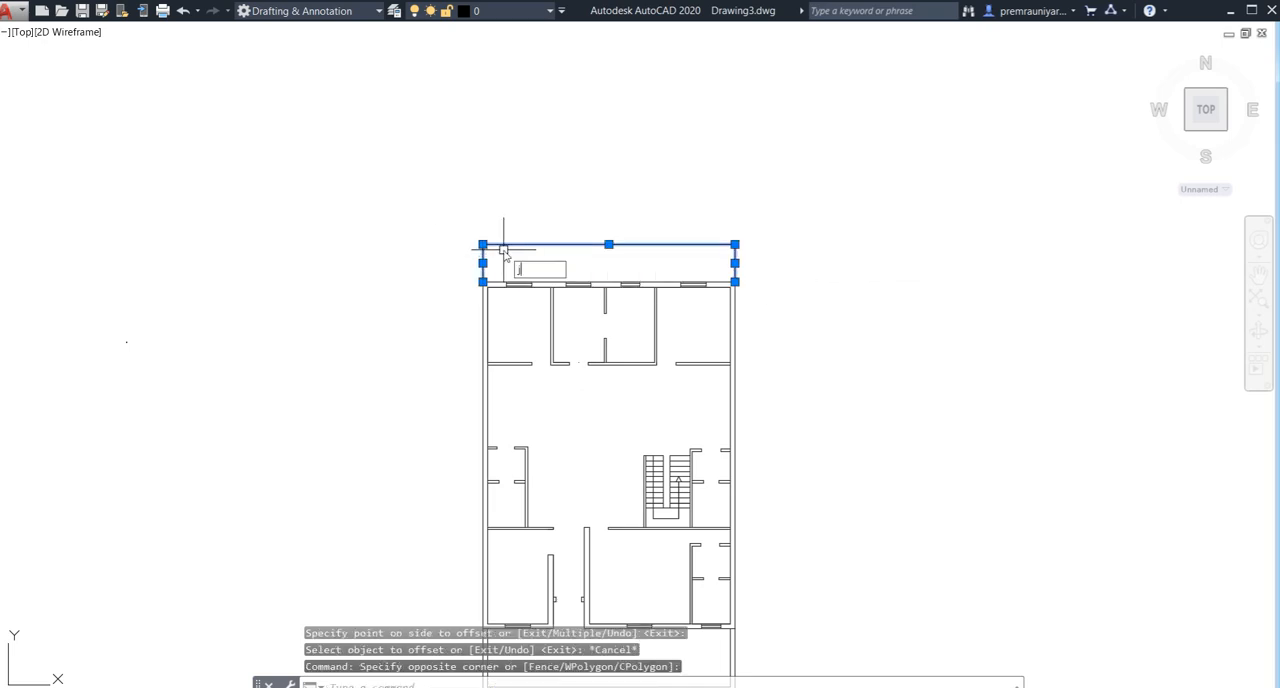
key("Return")
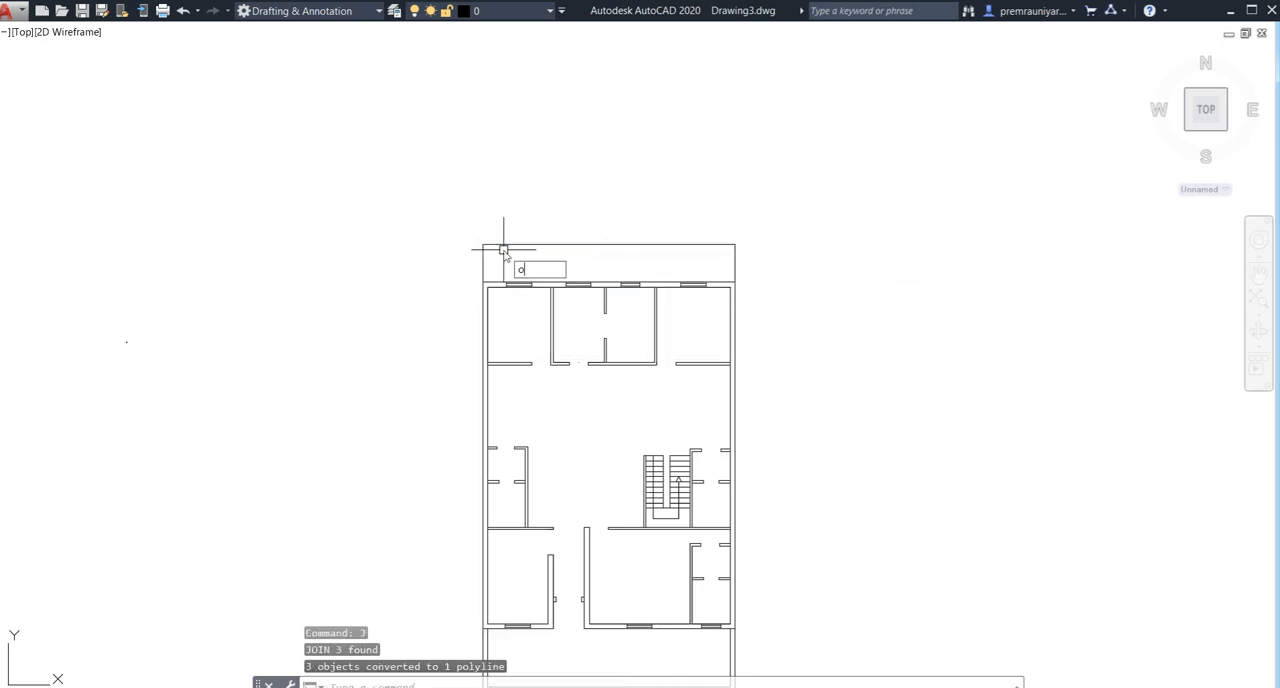
- Offset the rear yard polyline 9" inward to form the yard wall
key("Return")
key("Return")
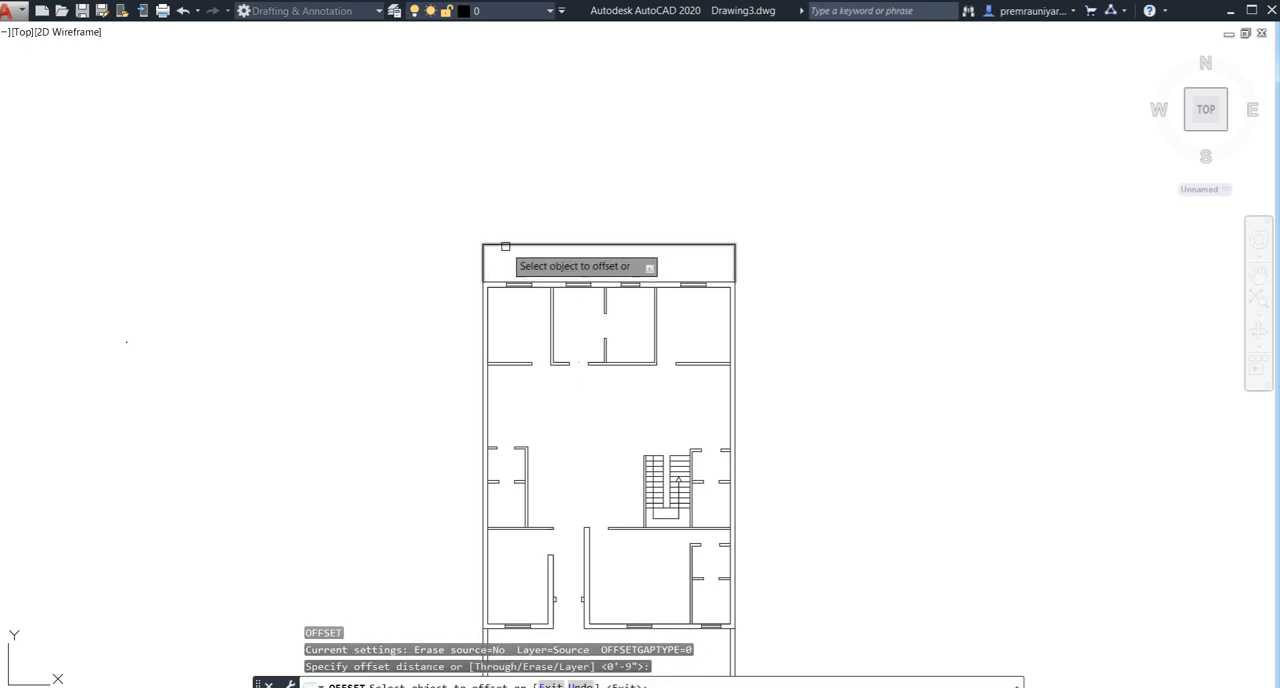
left_click(517, 244)
left_click(515, 265)
key("Escape")
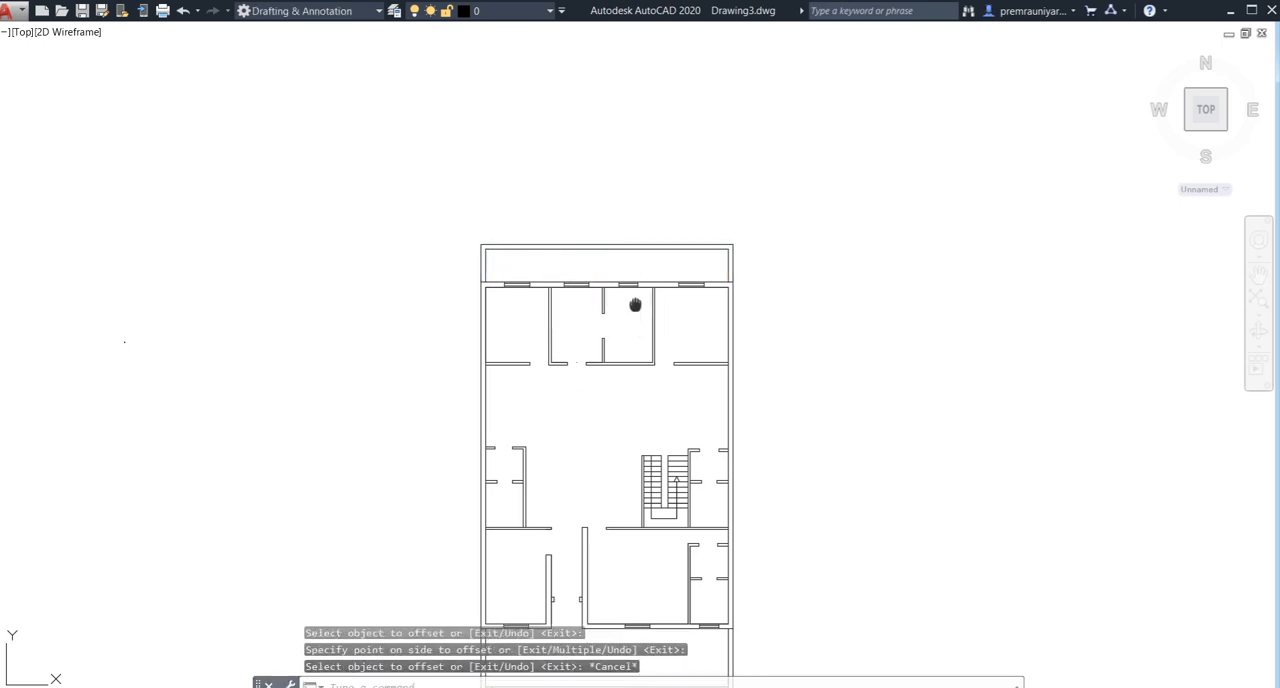
- Examine the whole floor plan with its yard walls, the entrance, the staircase and the small rooms beside it
middle_click_drag(630, 333, 604, 280)
middle_click_drag(564, 373, 400, 324)
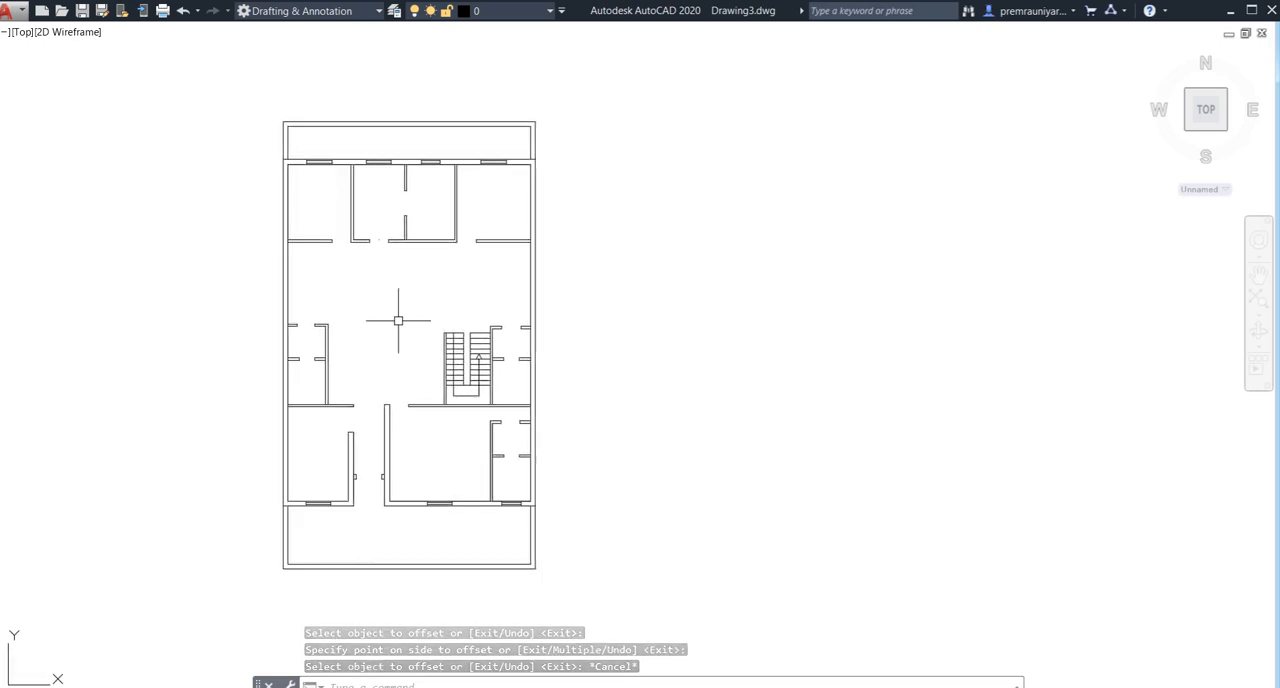
middle_click_drag(606, 323, 505, 324)
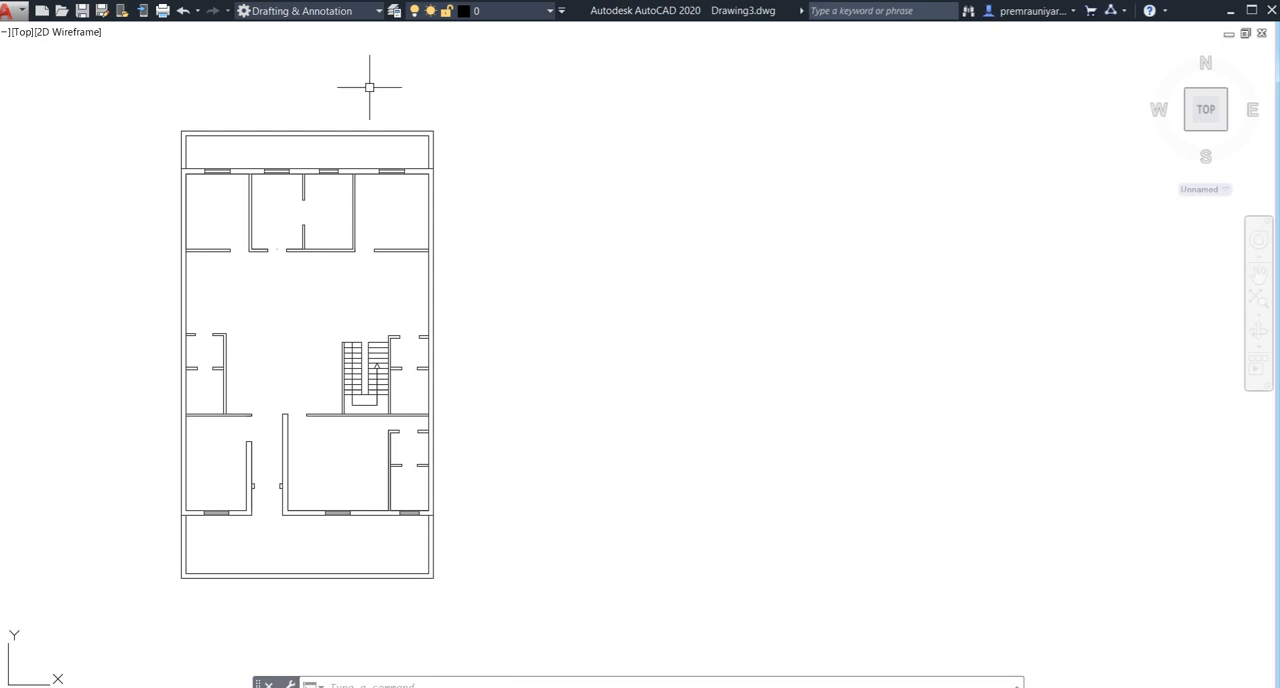
middle_click_drag(484, 199, 521, 176)
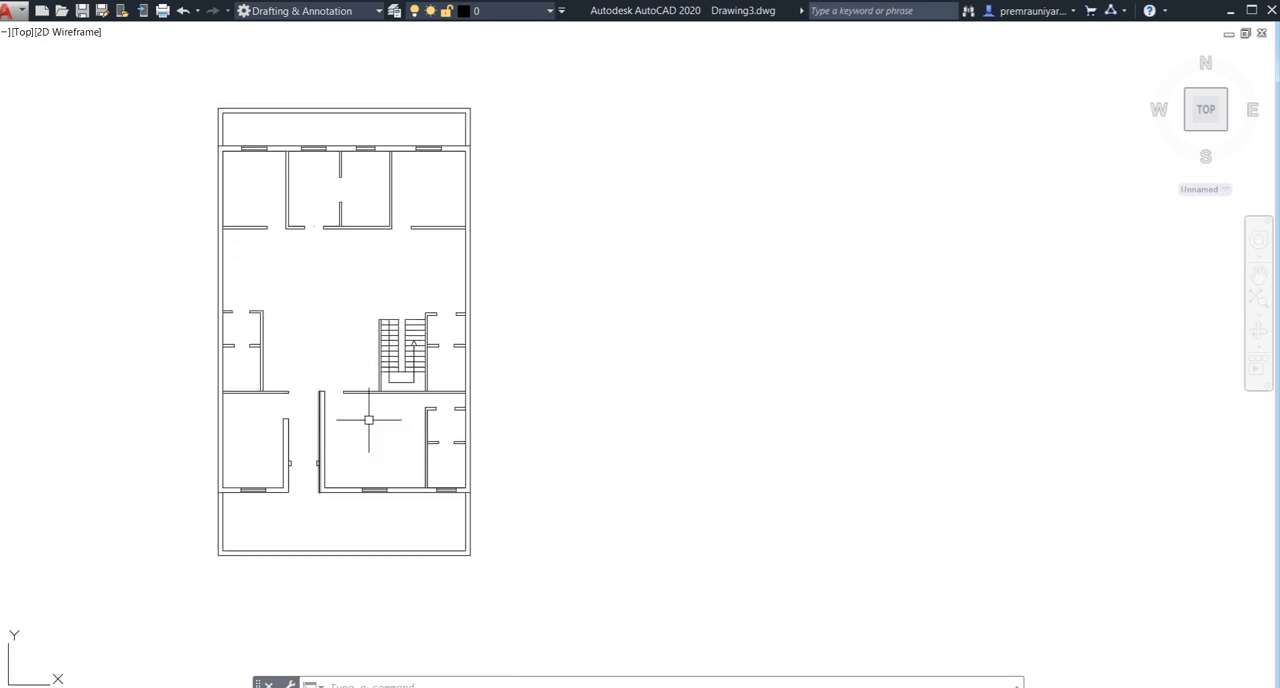
scroll(369, 420, "up", 2)
scroll(318, 500, "up", 2)
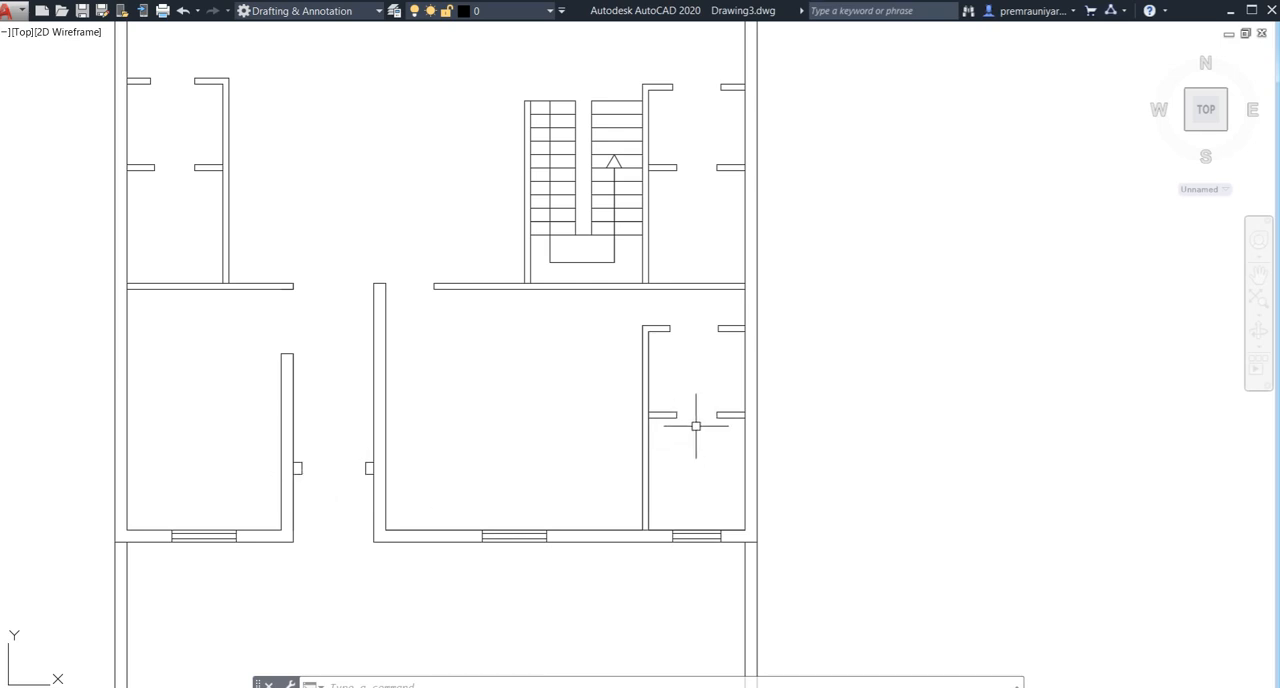
middle_click_drag(649, 355, 306, 388)
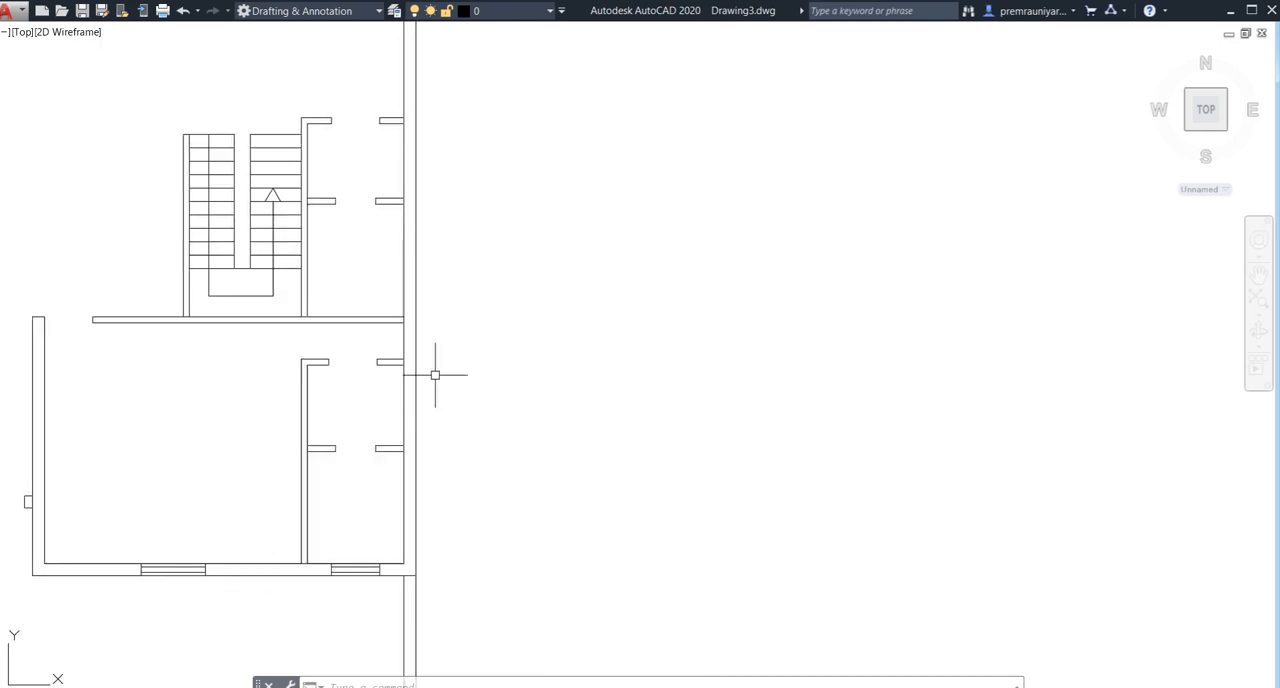
scroll(472, 376, "down", 2)
middle_click_drag(472, 371, 322, 375)
middle_click_drag(527, 346, 795, 271)
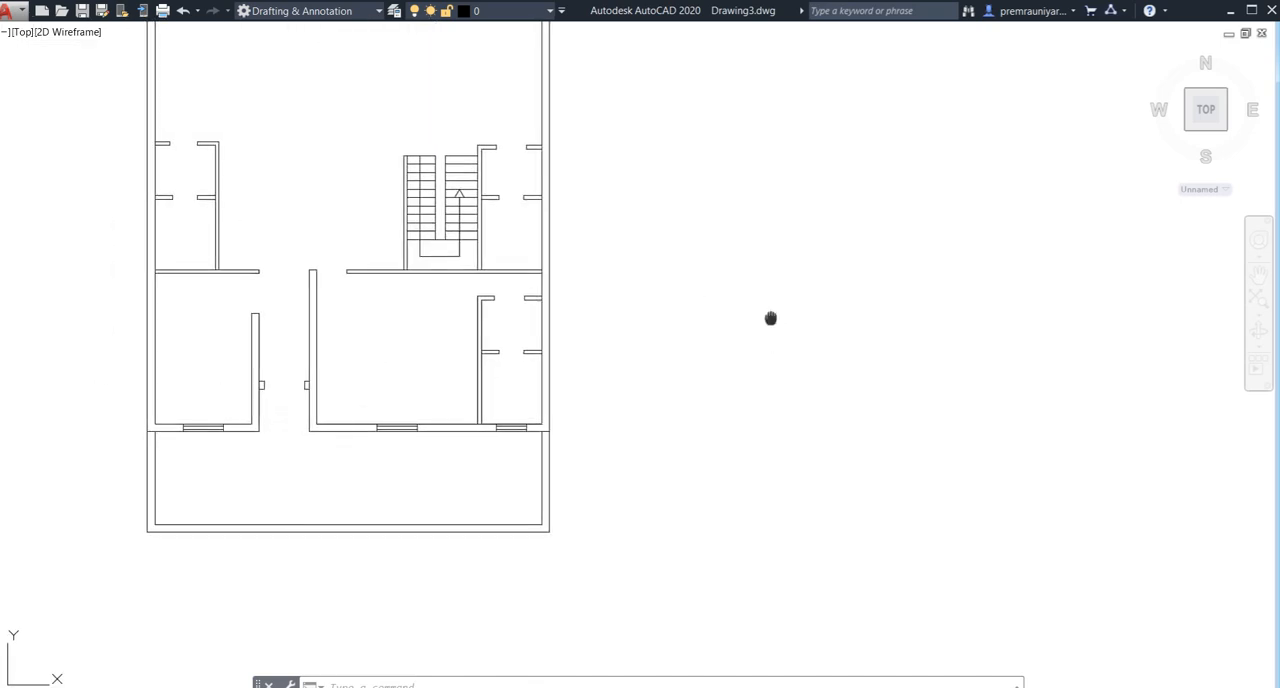
- Draw a 2' horizontal line in the empty area beside the floor plan
middle_click_drag(769, 314, 431, 388)
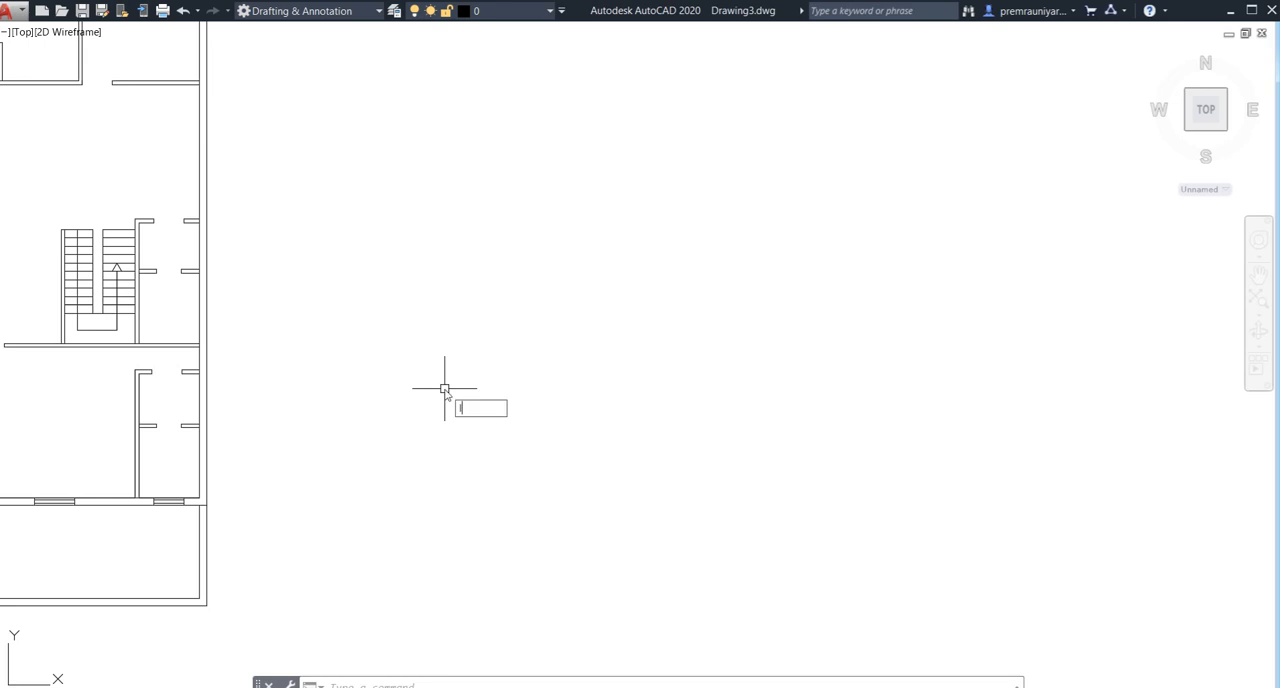
key("Return")
left_click(445, 388)
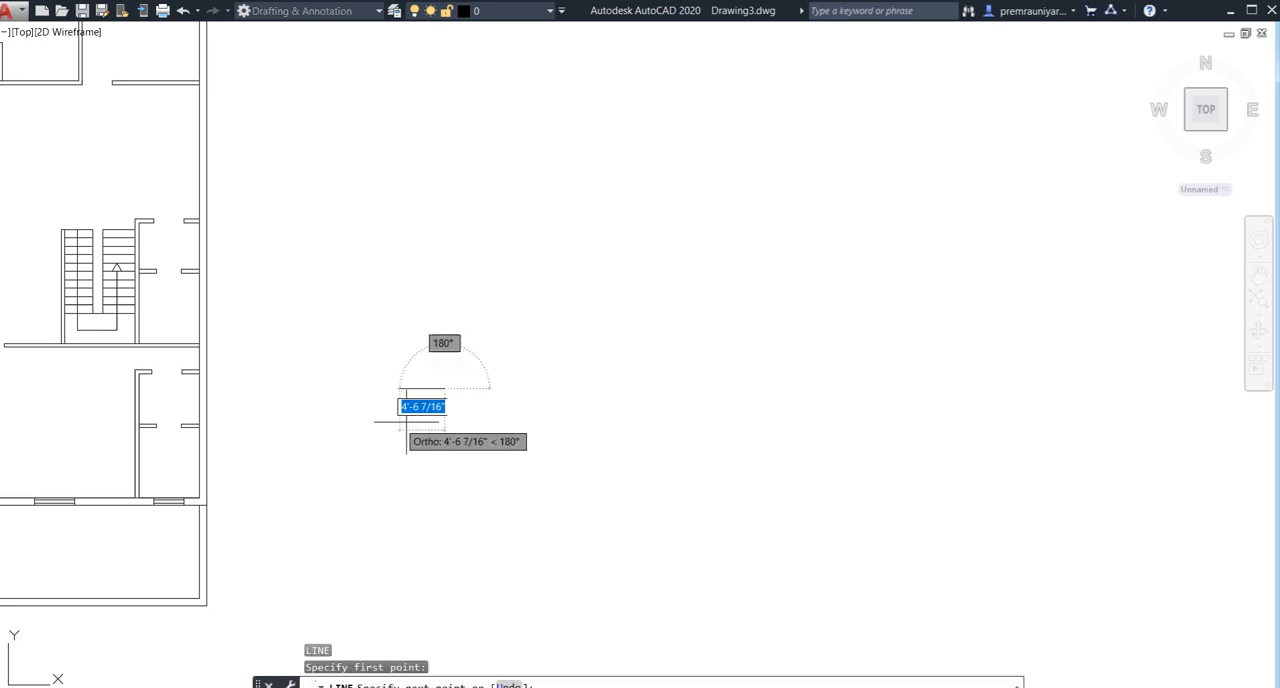
type("2")
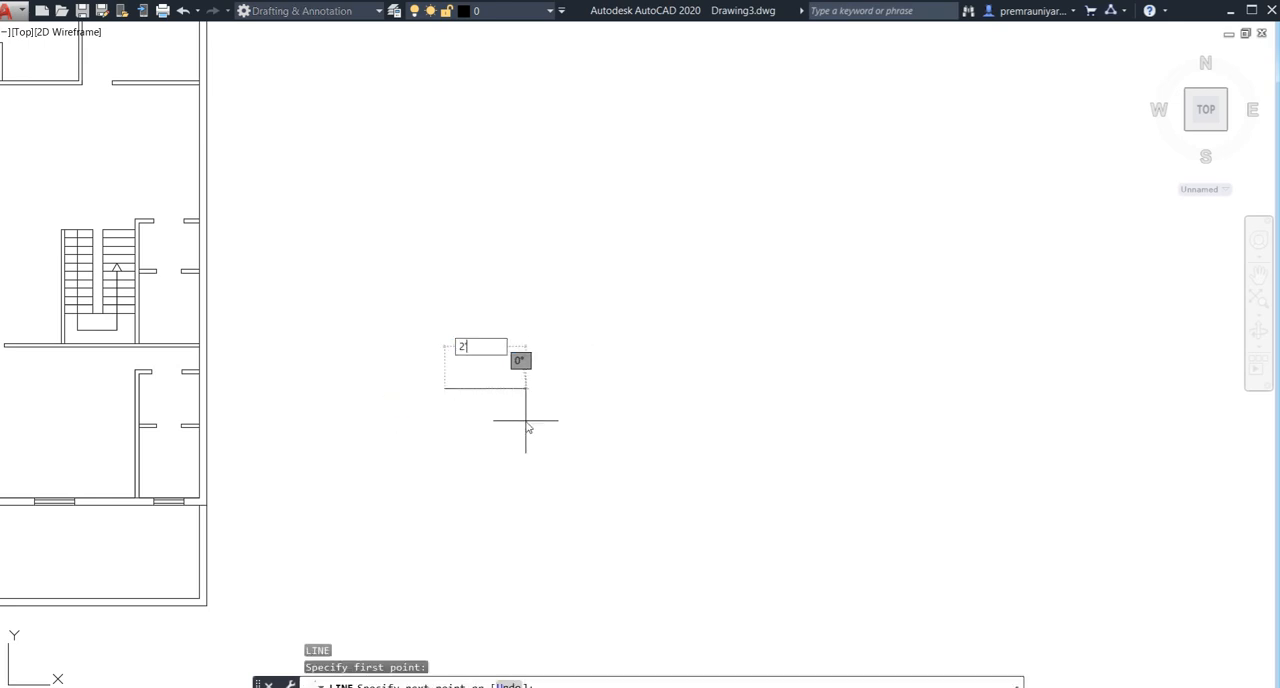
type("'")
key("Return")
key("Escape")
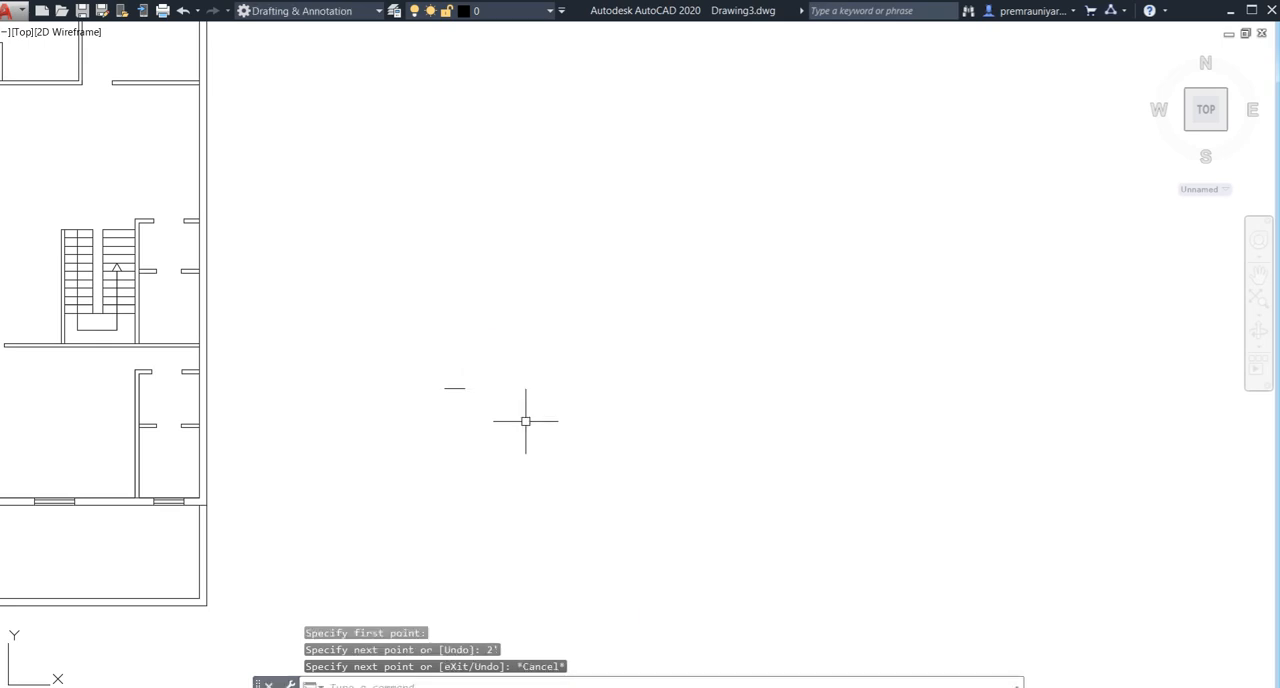
- Draw a 2' line vertically upward from the left end of the horizontal line
scroll(432, 408, "up", 2)
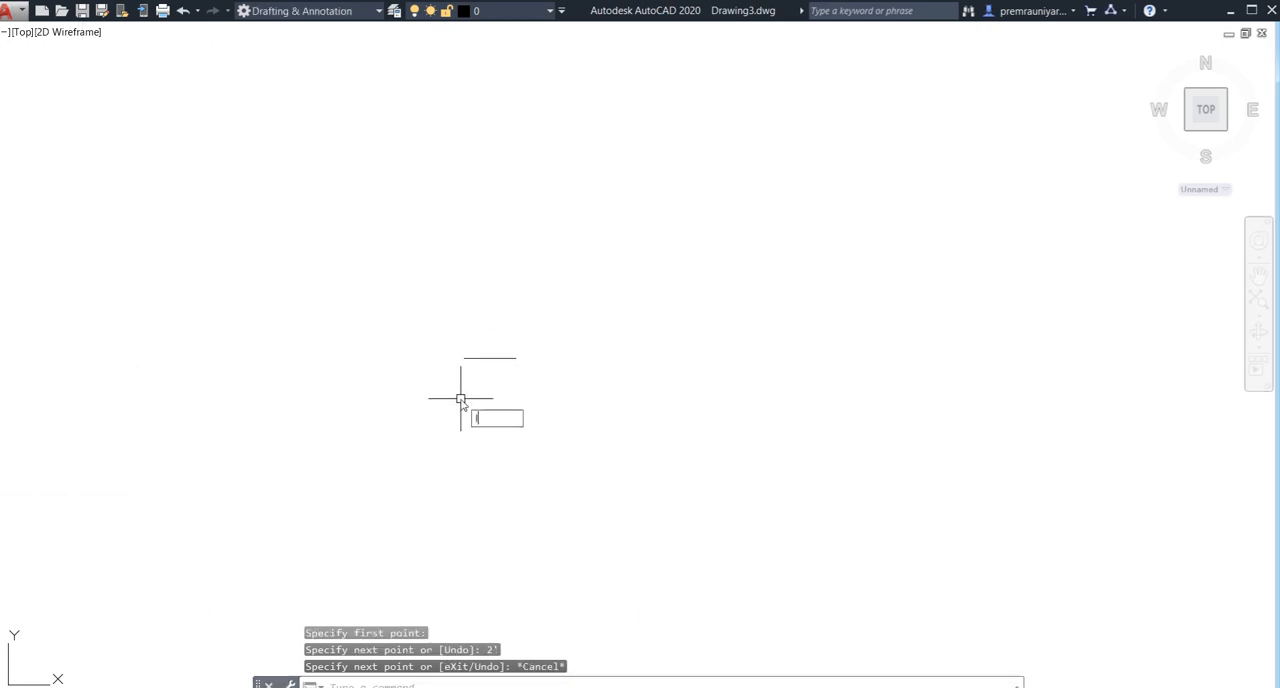
key("space")
left_click(464, 358)
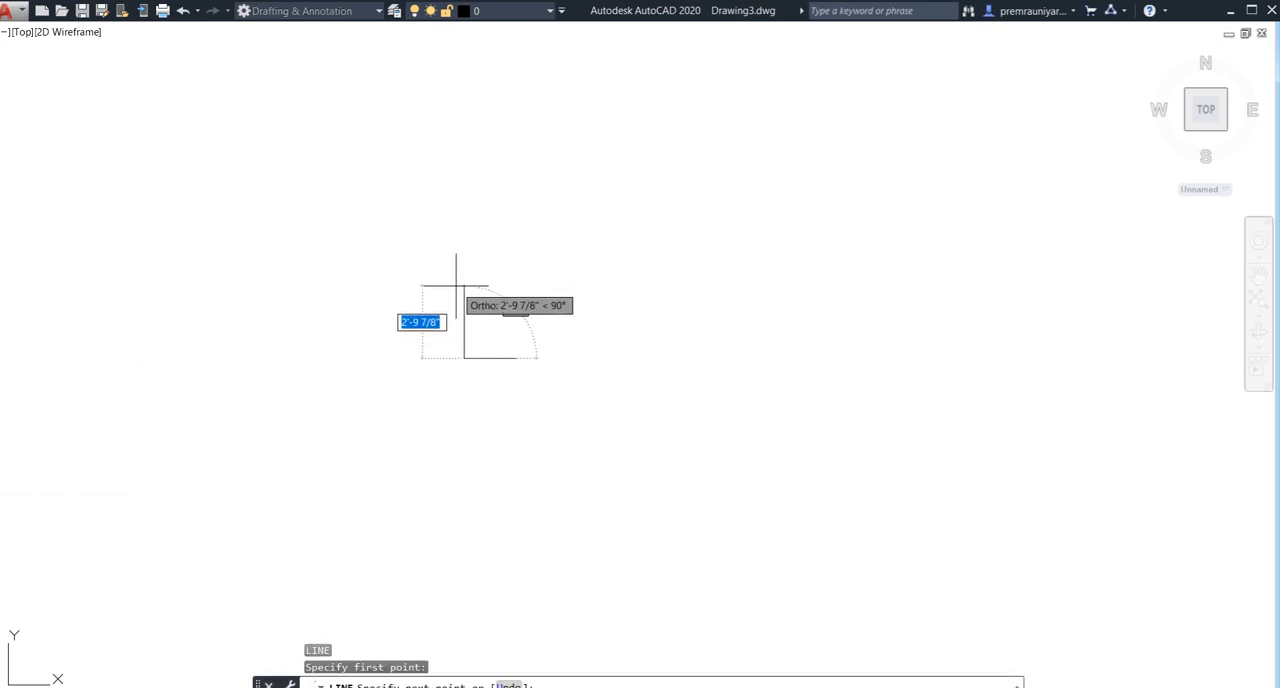
type("2'")
key("Return")
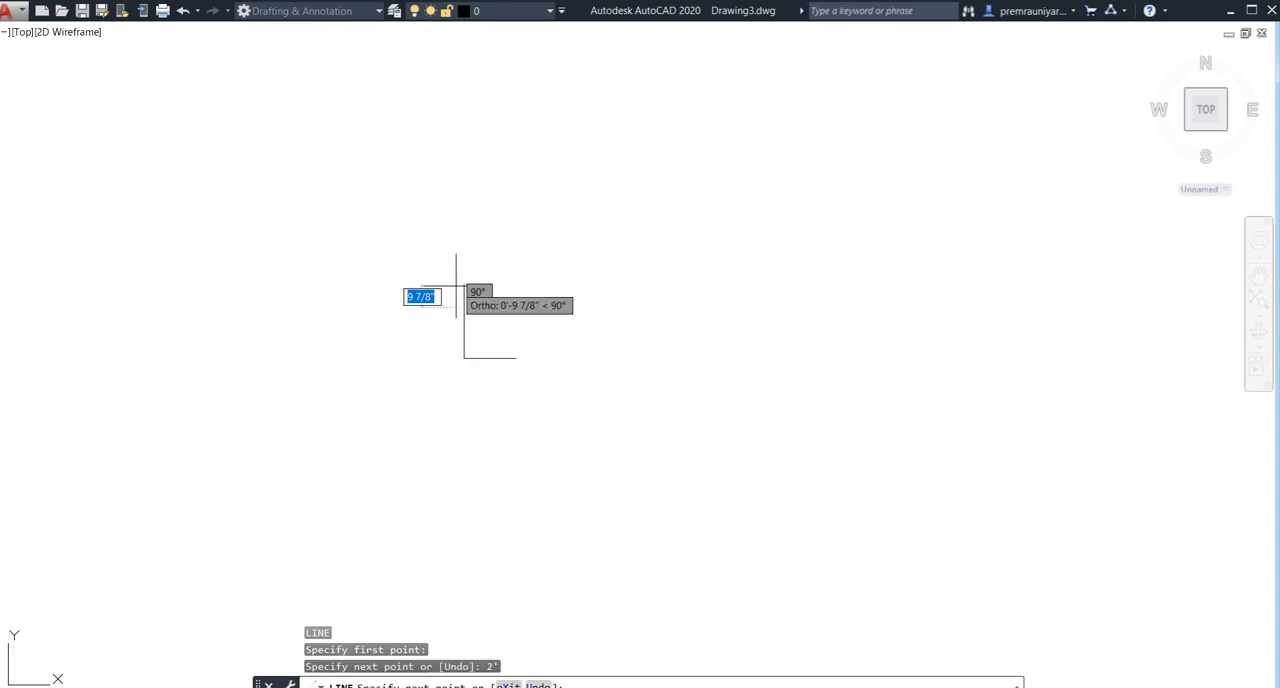
key("Escape")
- Draw a three-point arc from the vertical line's upper end, bulging outward, to the horizontal line's right end, with Ortho off
type("a")
key("Return")
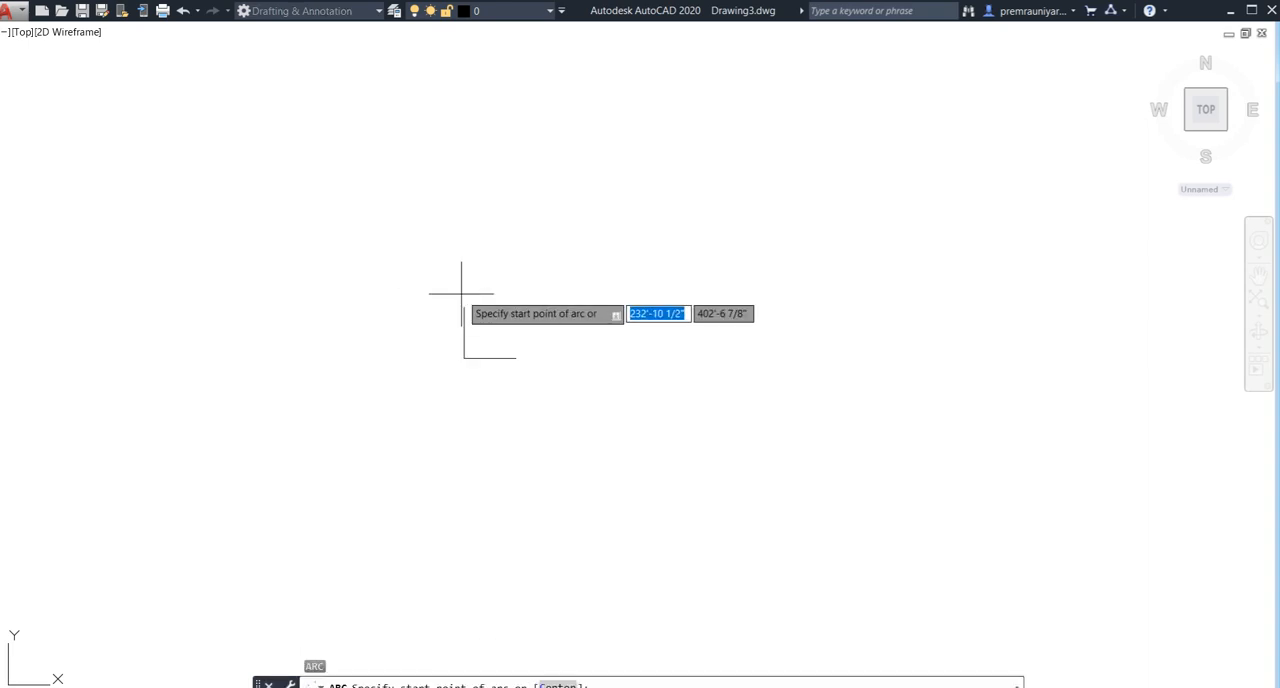
left_click(463, 307)
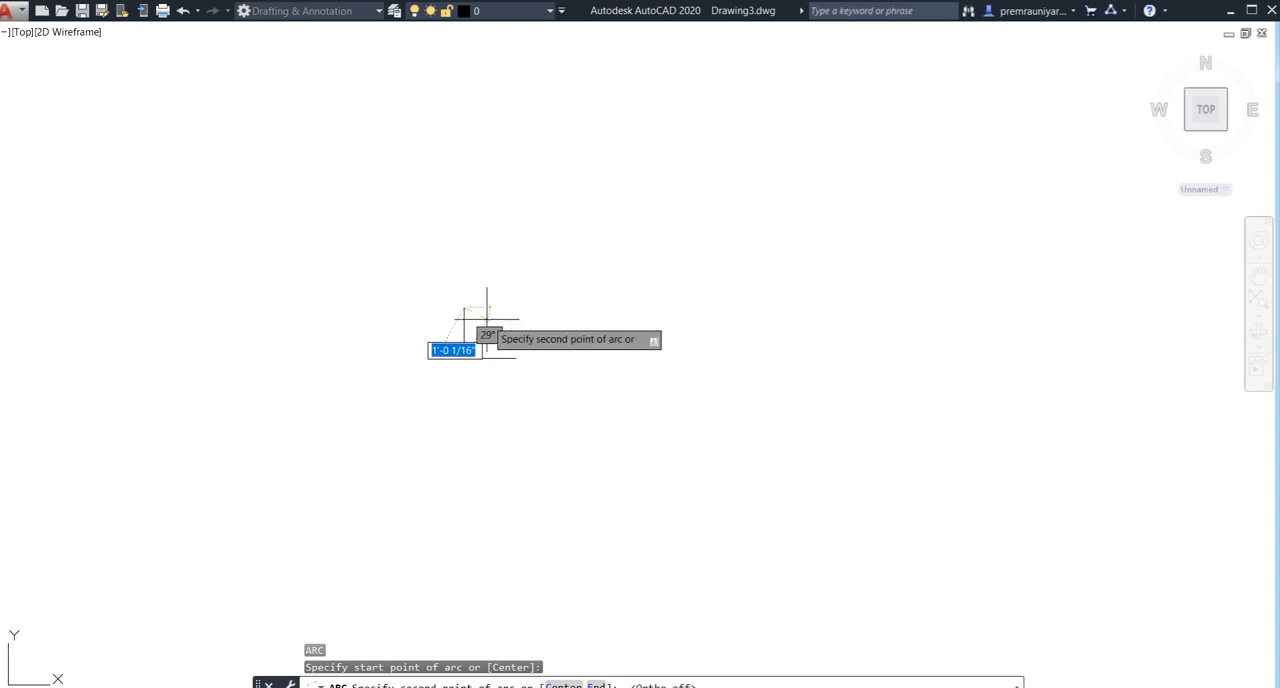
scroll(485, 316, "up", 8)
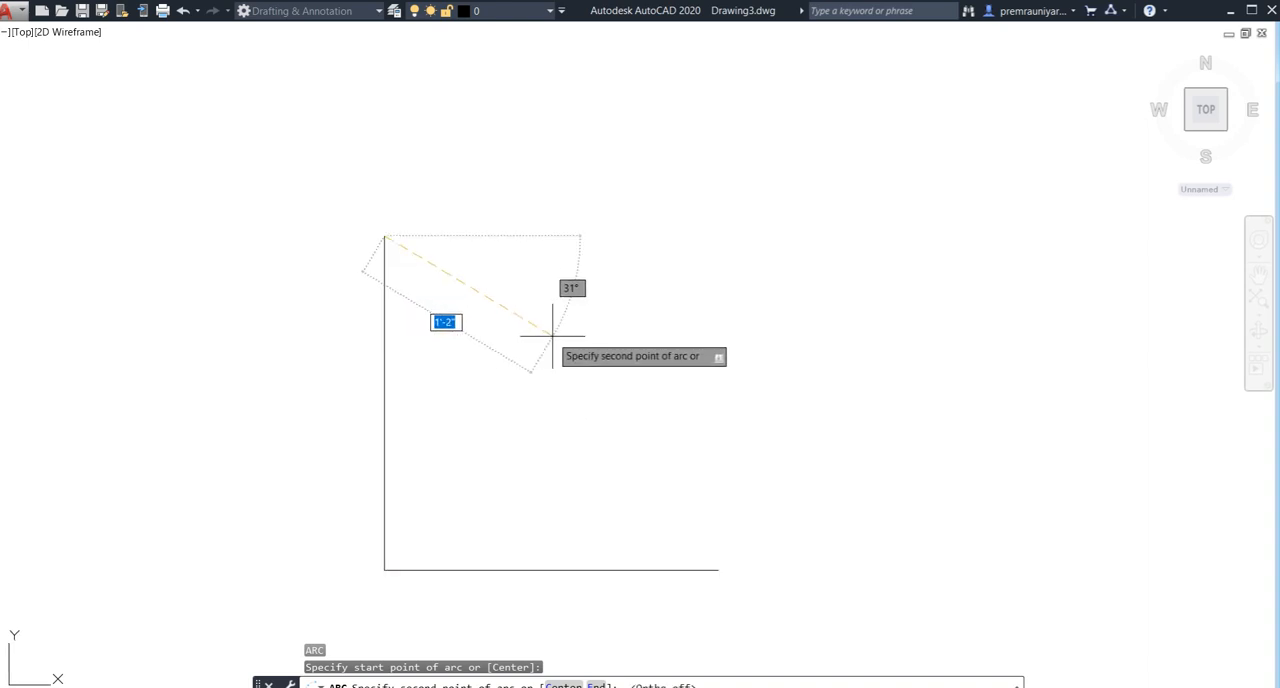
left_click(591, 337)
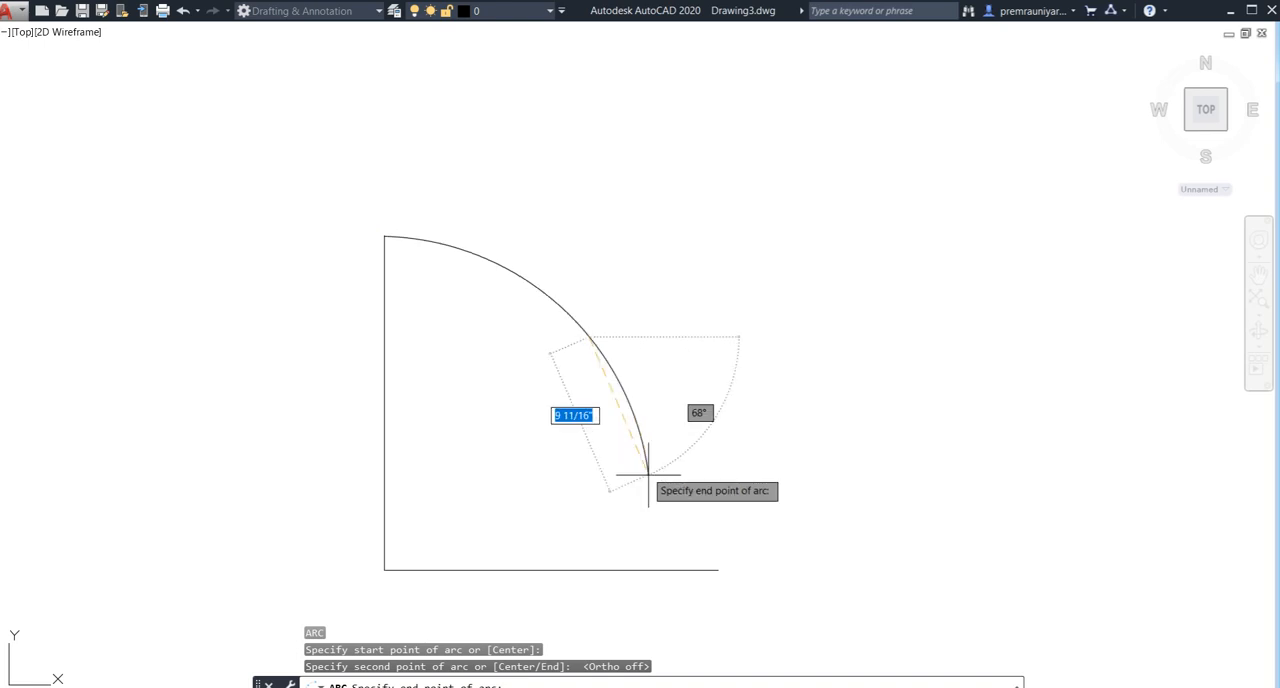
left_click(718, 570)
key("Return")
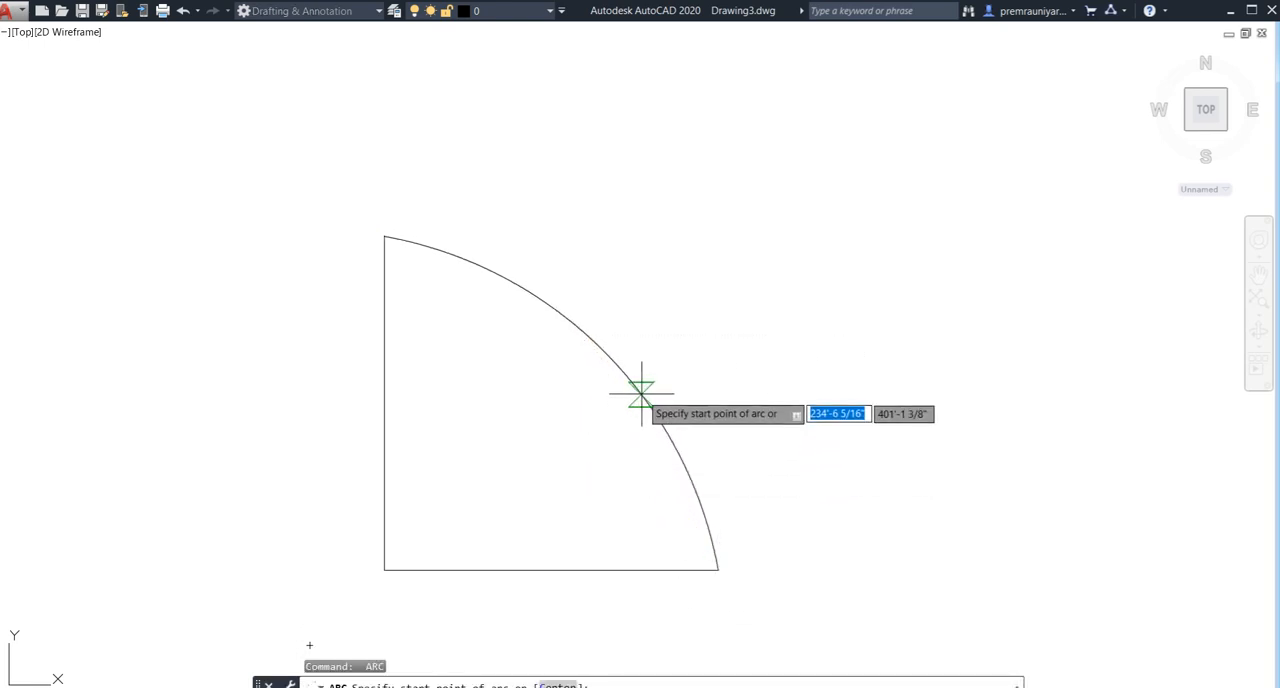
left_click(641, 392)
key("Escape")
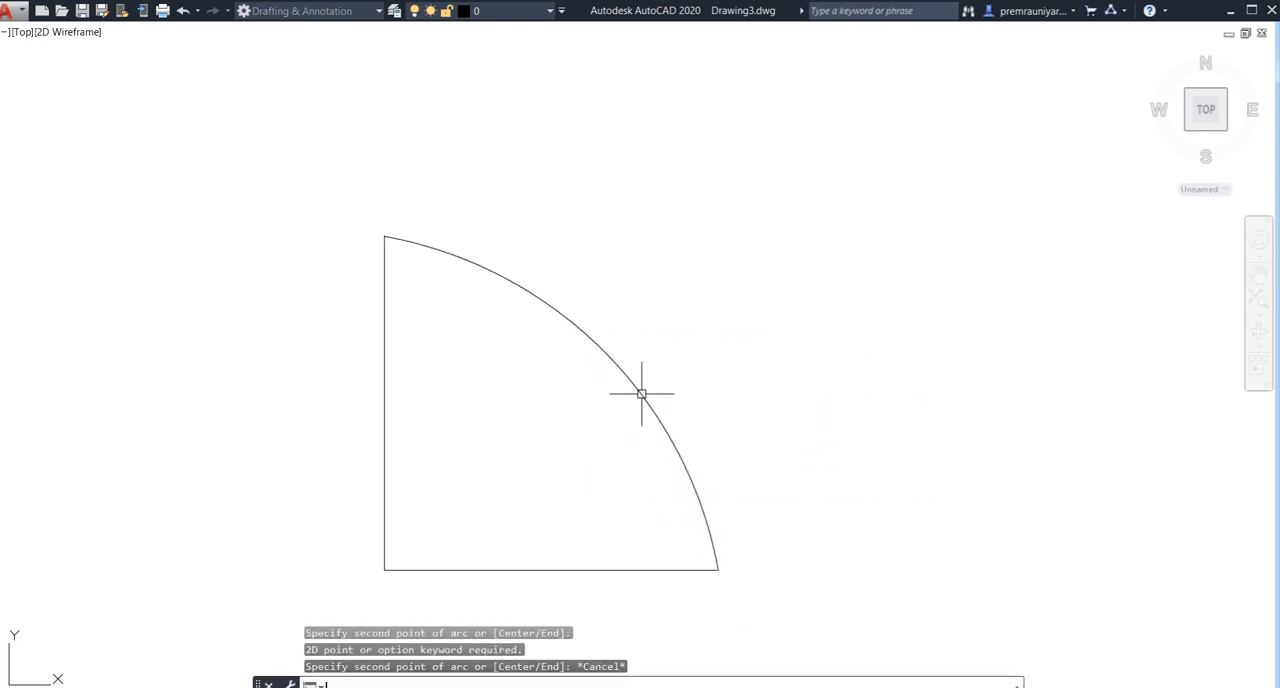
- Stretch the arc's midpoint slightly outward so the door swing approximates a quarter circle
left_click(617, 366)
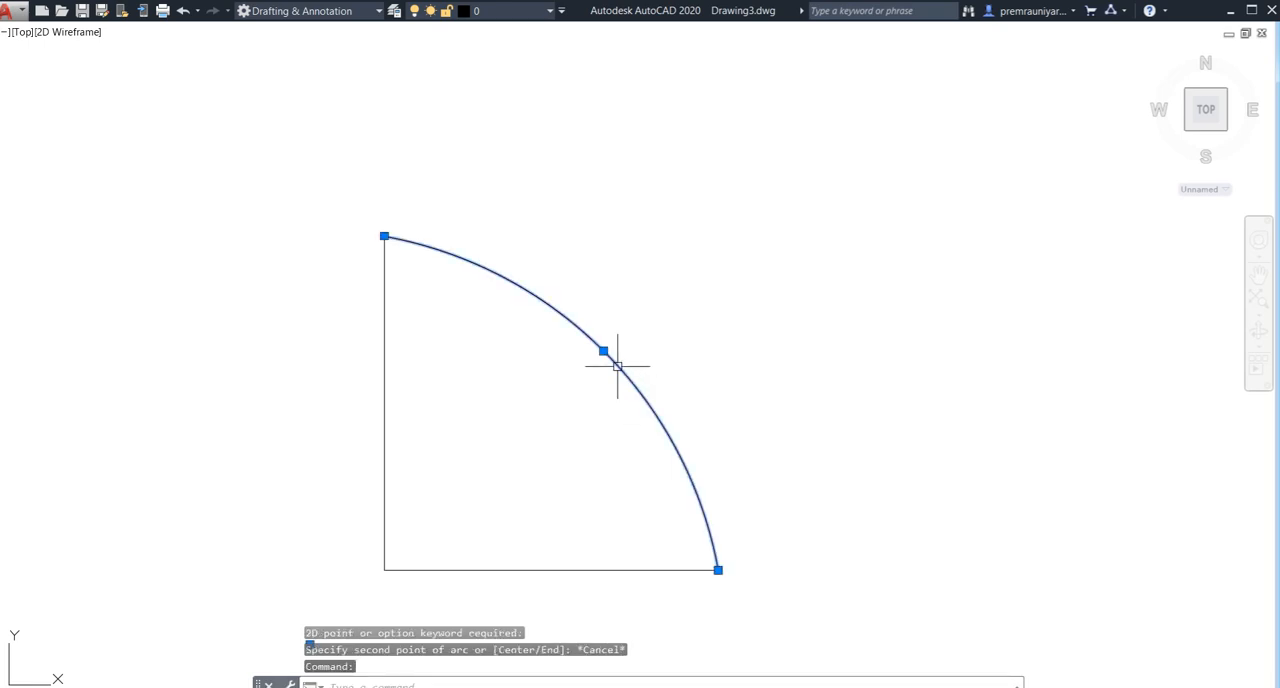
left_click(603, 351)
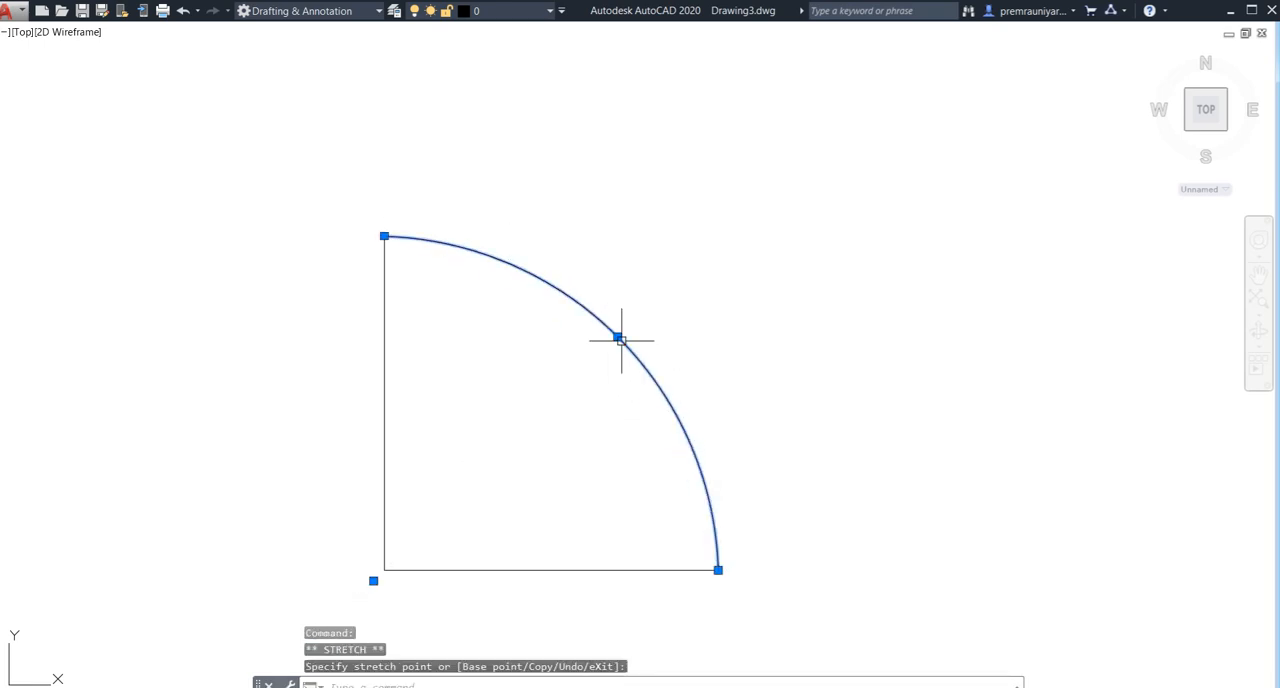
key("Escape")
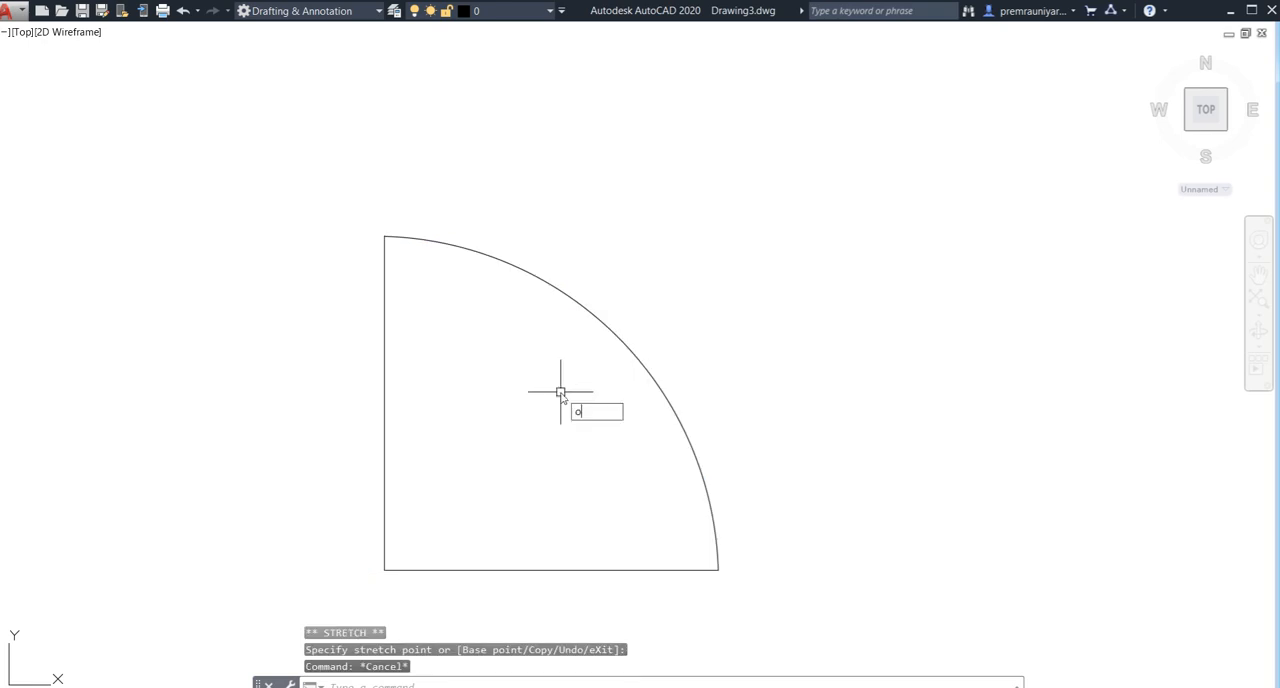
- Offset the door symbol's vertical line 3" inward, toward the arc
key("Return")
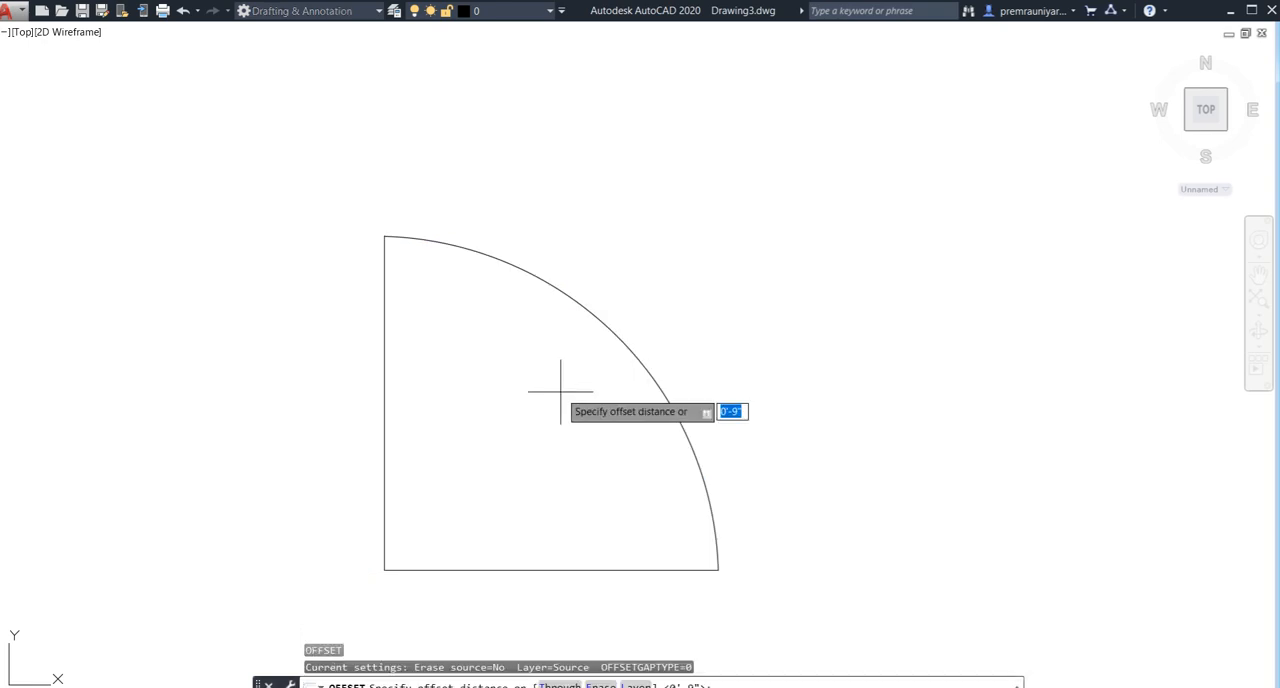
type("3")
key("Return")
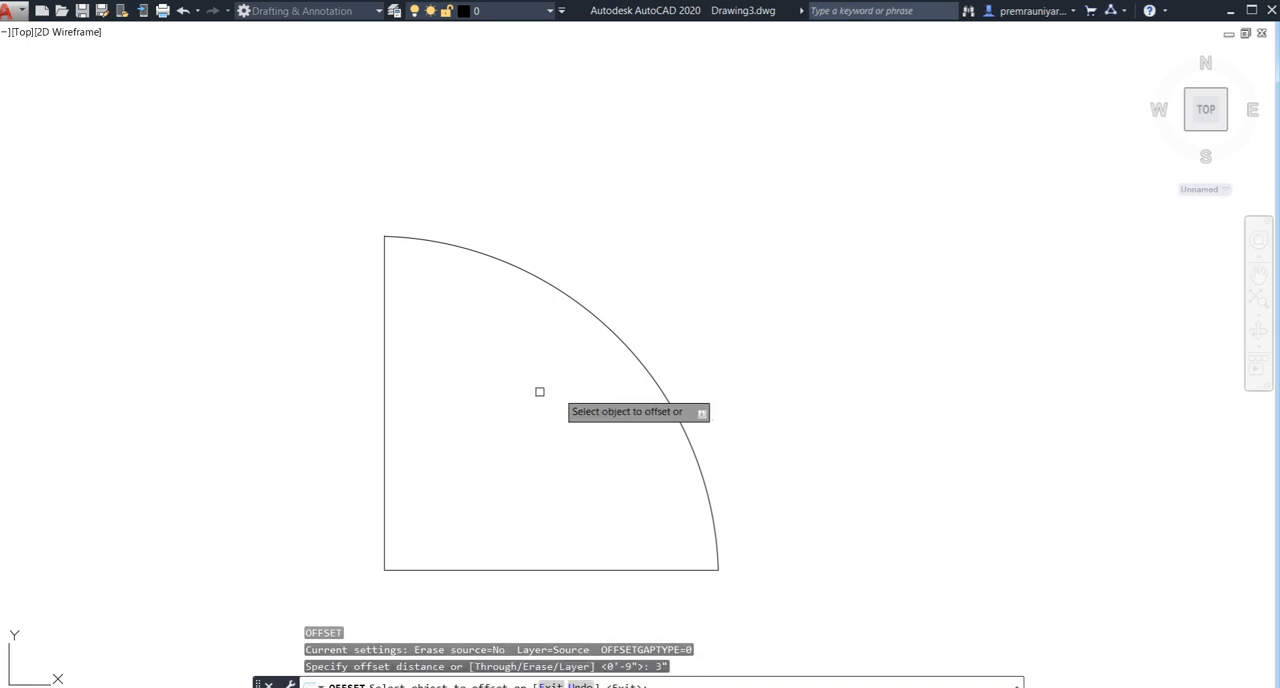
left_click(385, 391)
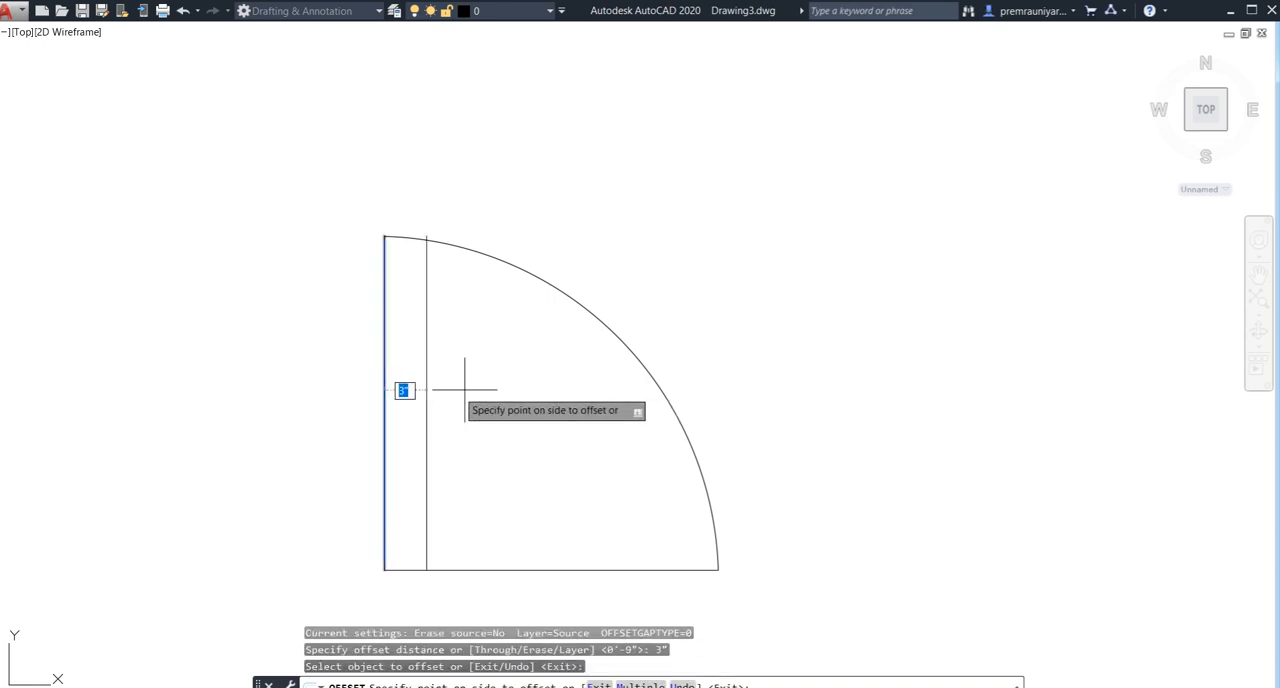
left_click(466, 390)
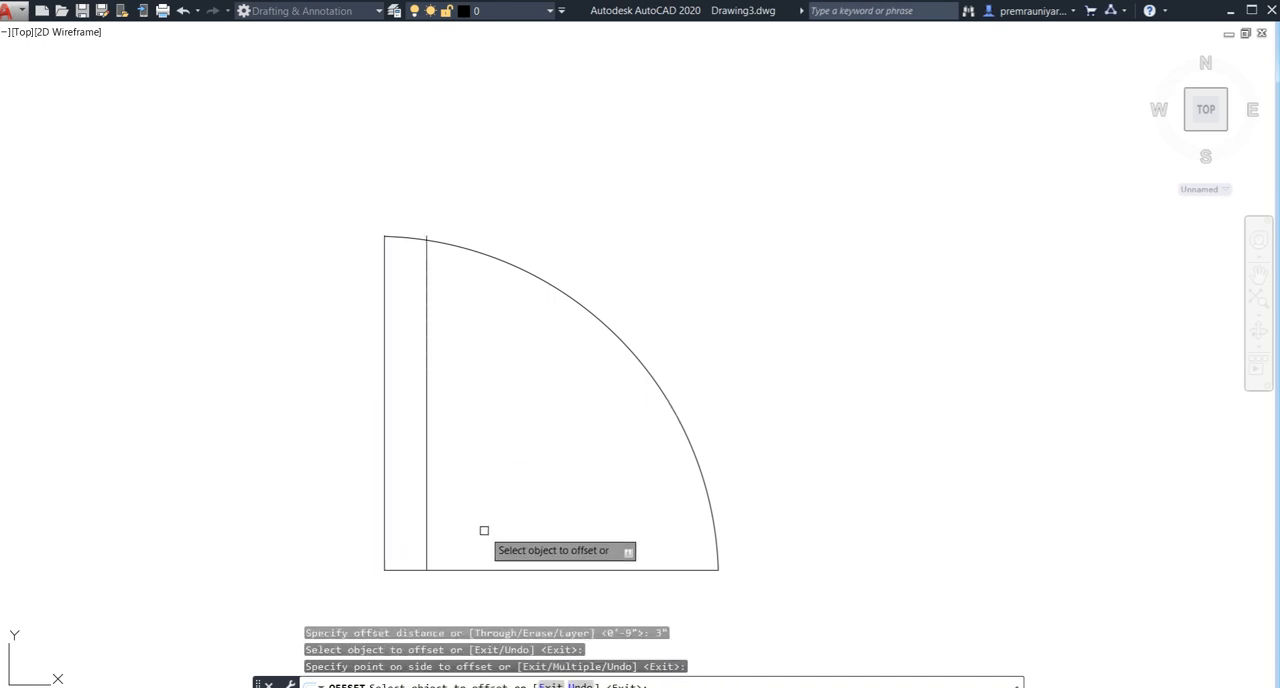
key("Escape")
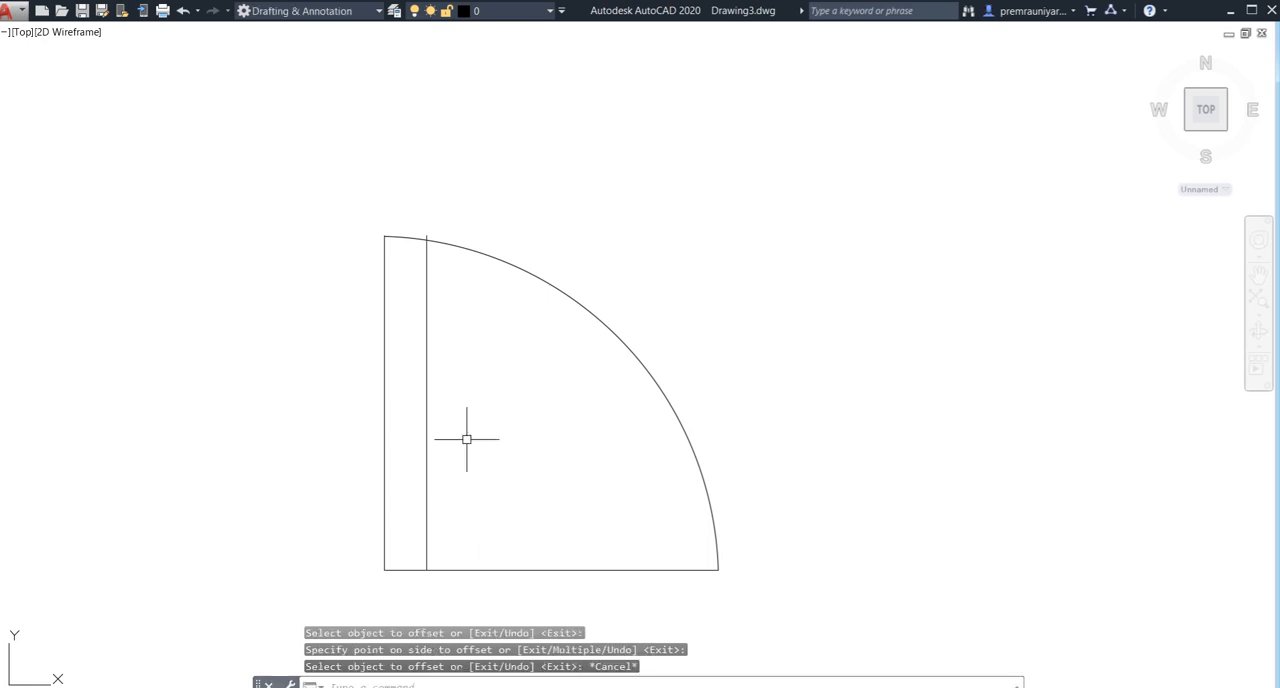
- Draw a rectangle 3" wide and 6" high in the empty space between the floor plan and the door symbol
type("re")
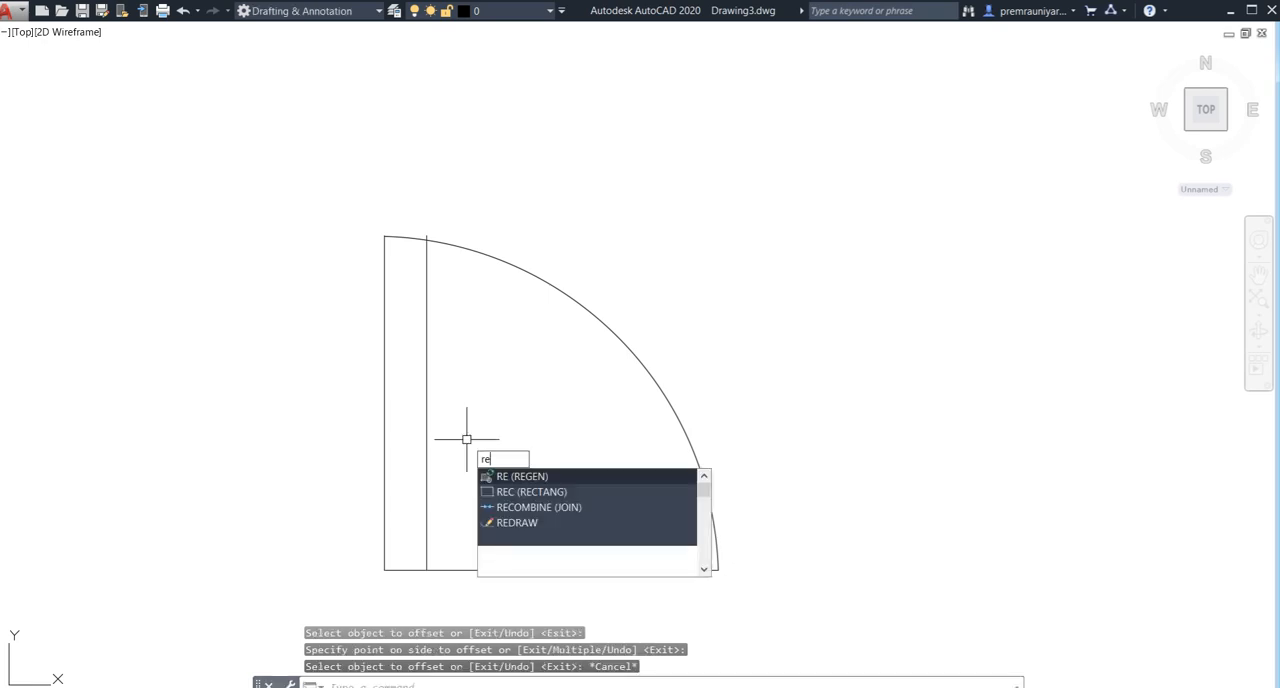
type("c")
key("Return")
left_click(209, 344)
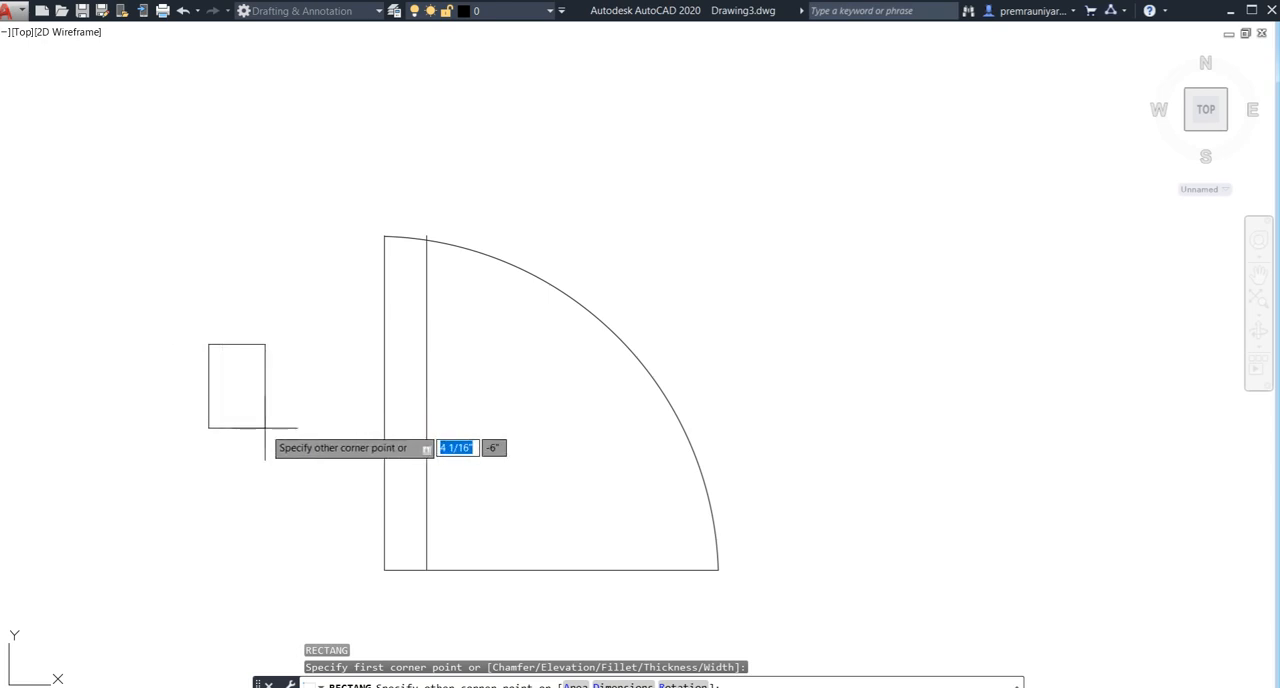
scroll(265, 428, "down", 6)
middle_click_drag(265, 428, 609, 297)
scroll(386, 405, "down", 8)
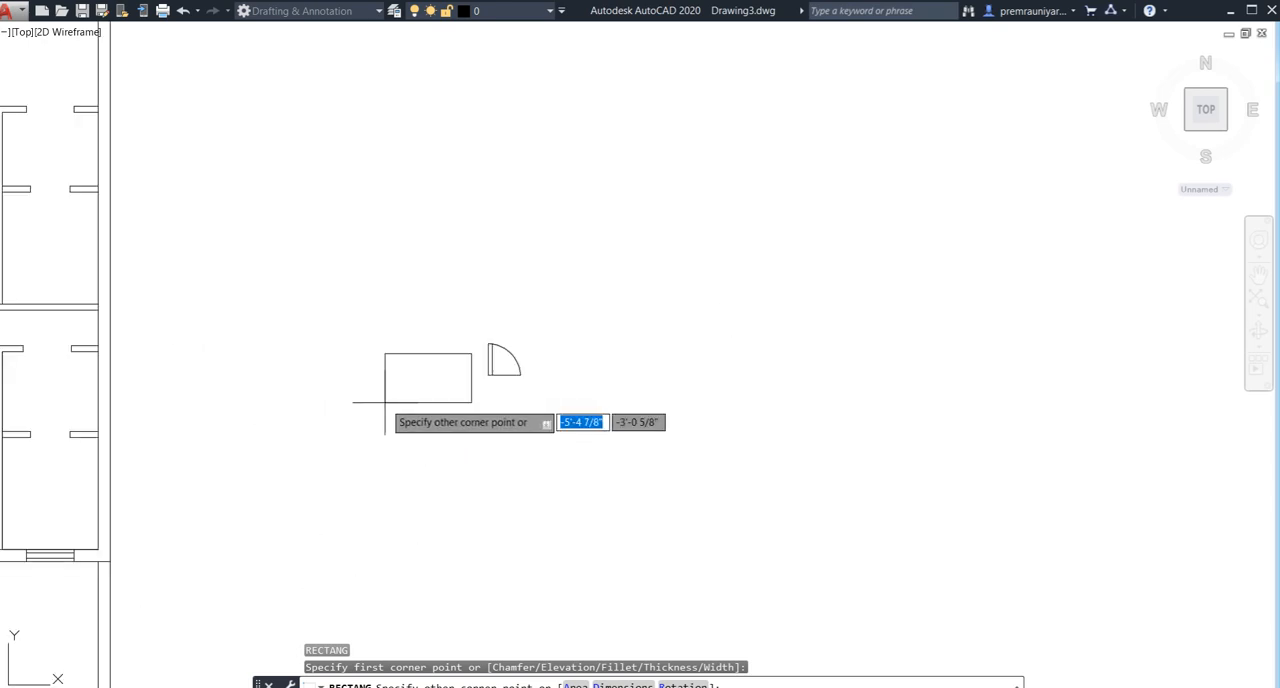
middle_click_drag(372, 408, 360, 431)
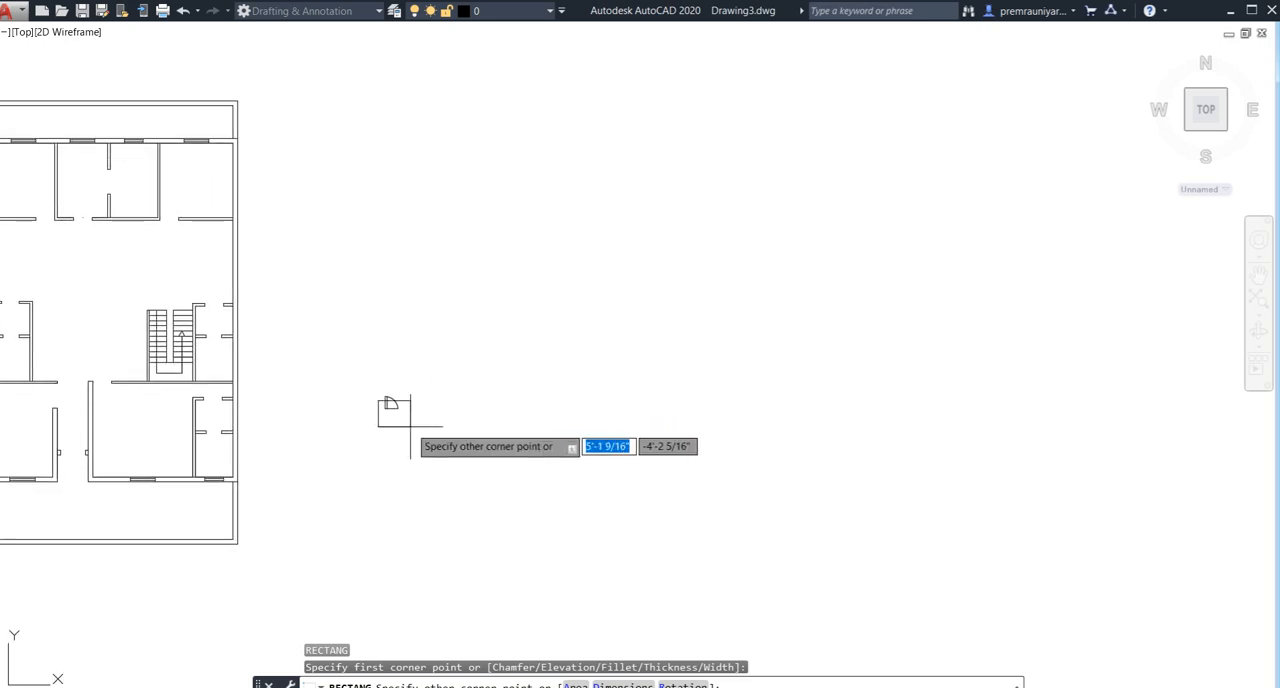
scroll(337, 405, "up", 4)
scroll(348, 390, "up", 4)
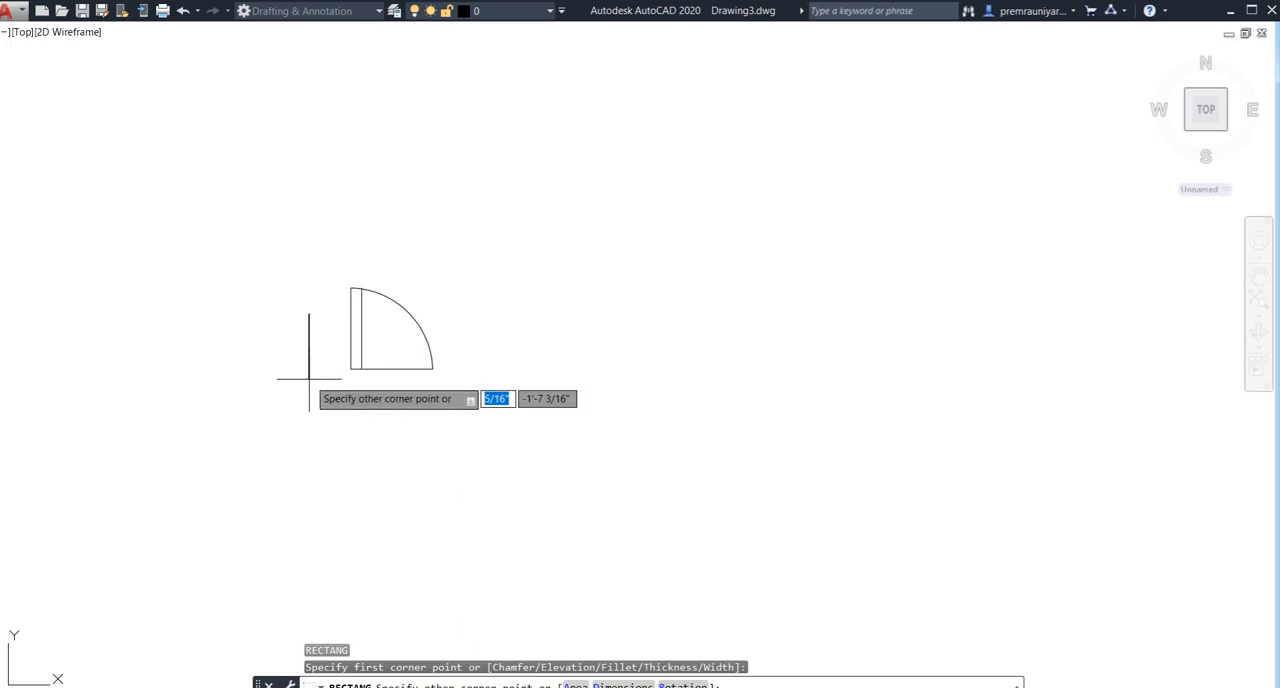
scroll(306, 376, "up", 4)
scroll(328, 296, "up", 2)
middle_click_drag(328, 296, 343, 335)
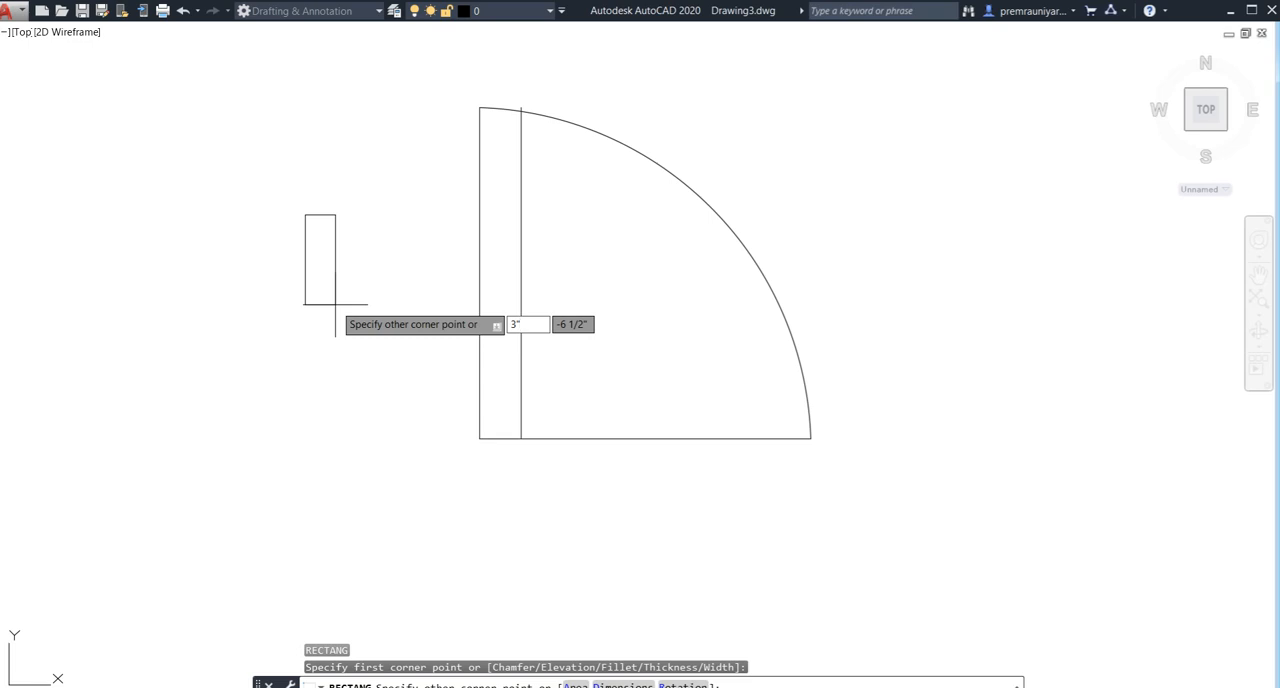
key("Tab")
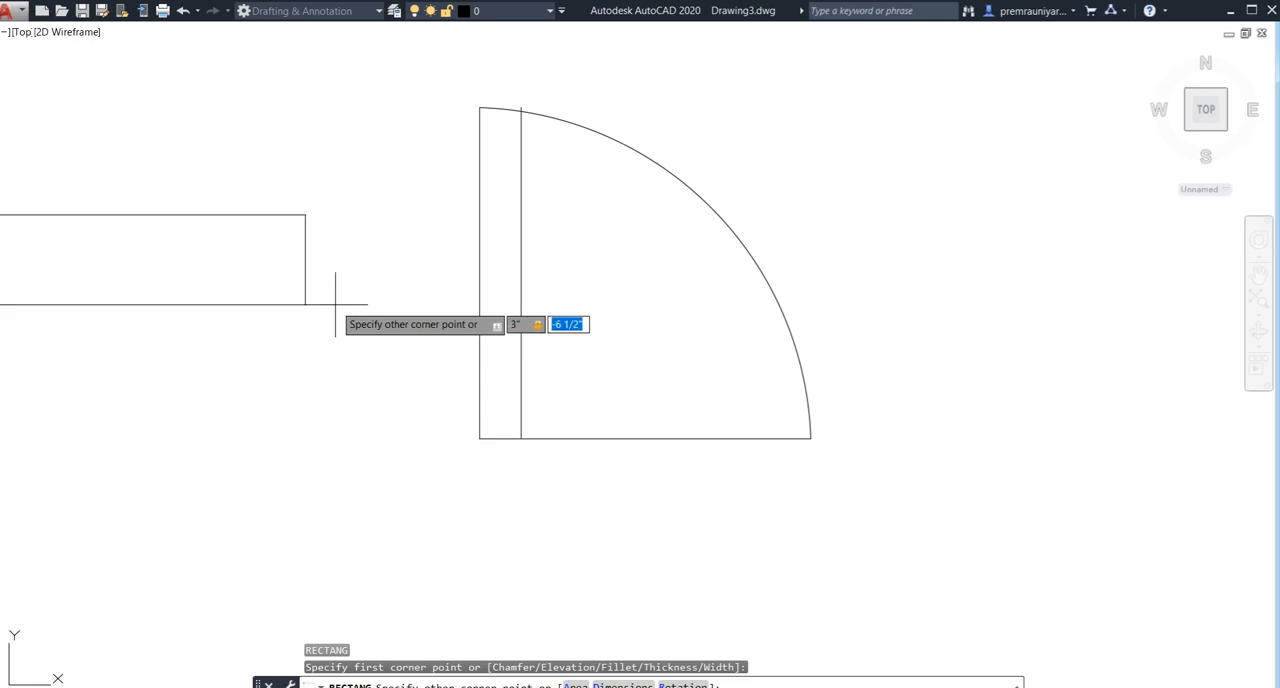
key("Return")
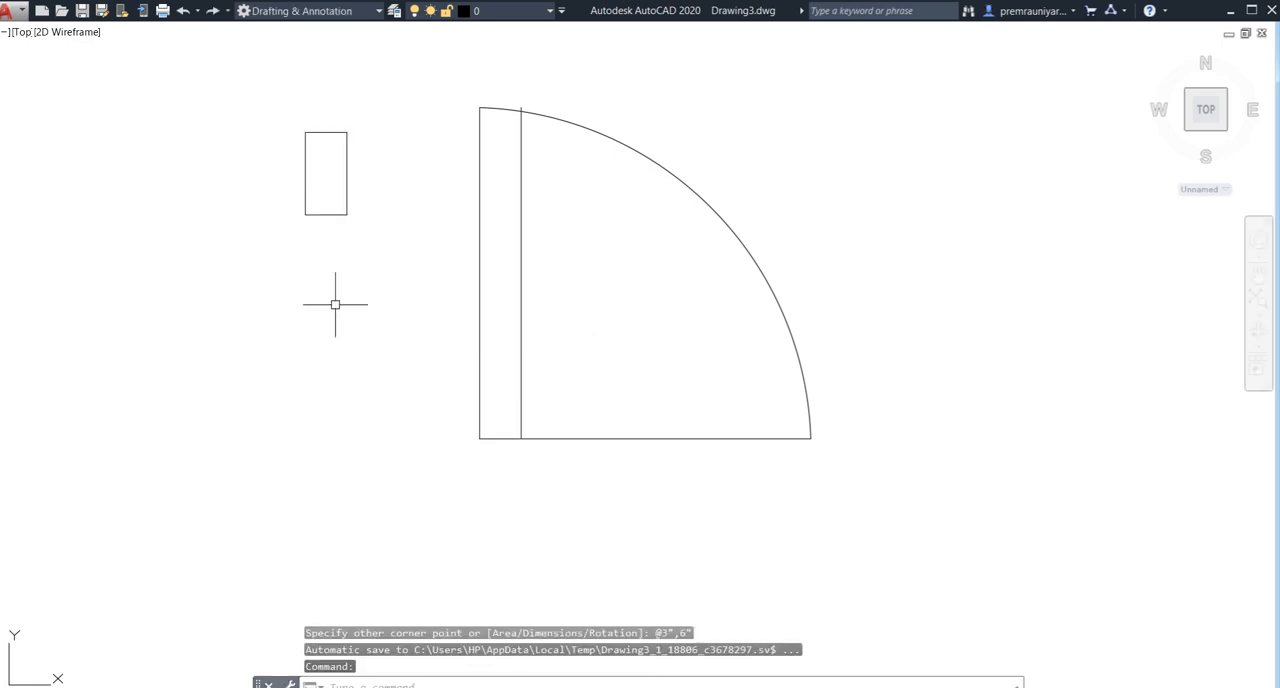
- Select the small rectangle beside the door symbol
left_click(363, 113)
left_click(265, 292)
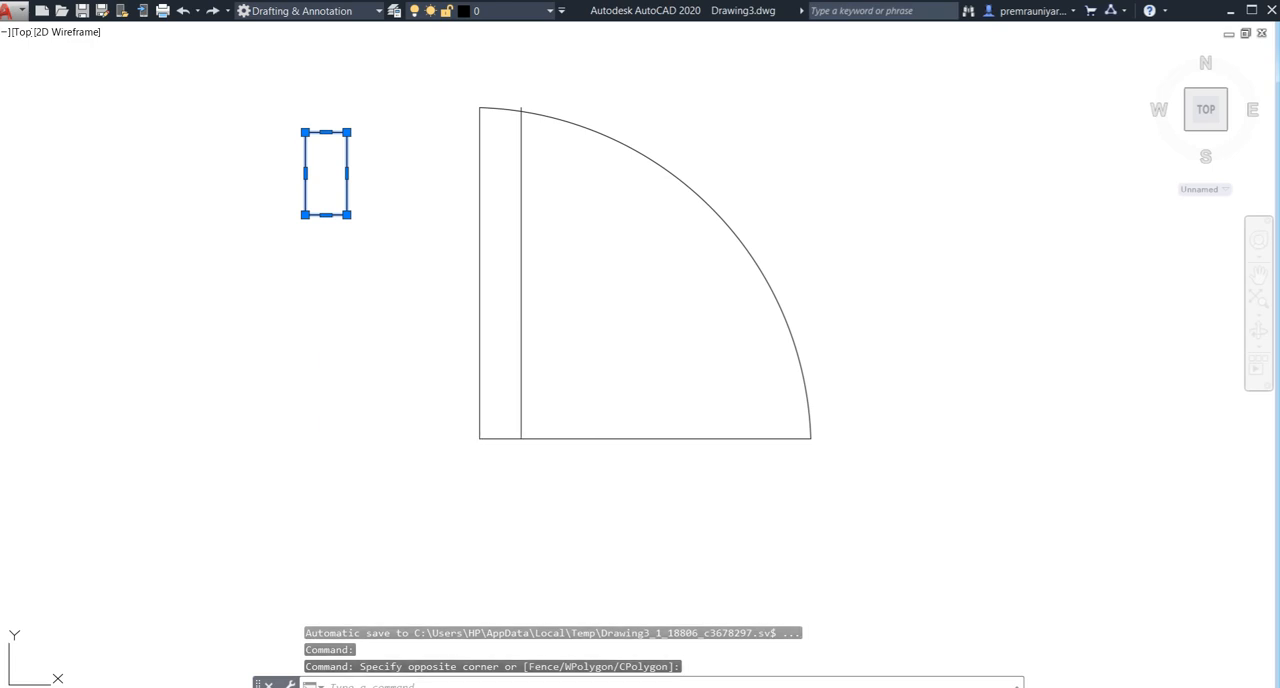
- Copy the small rectangle so its top-left corner meets the lower end of the door swing arc
type("co")
key("Return")
left_click(305, 132)
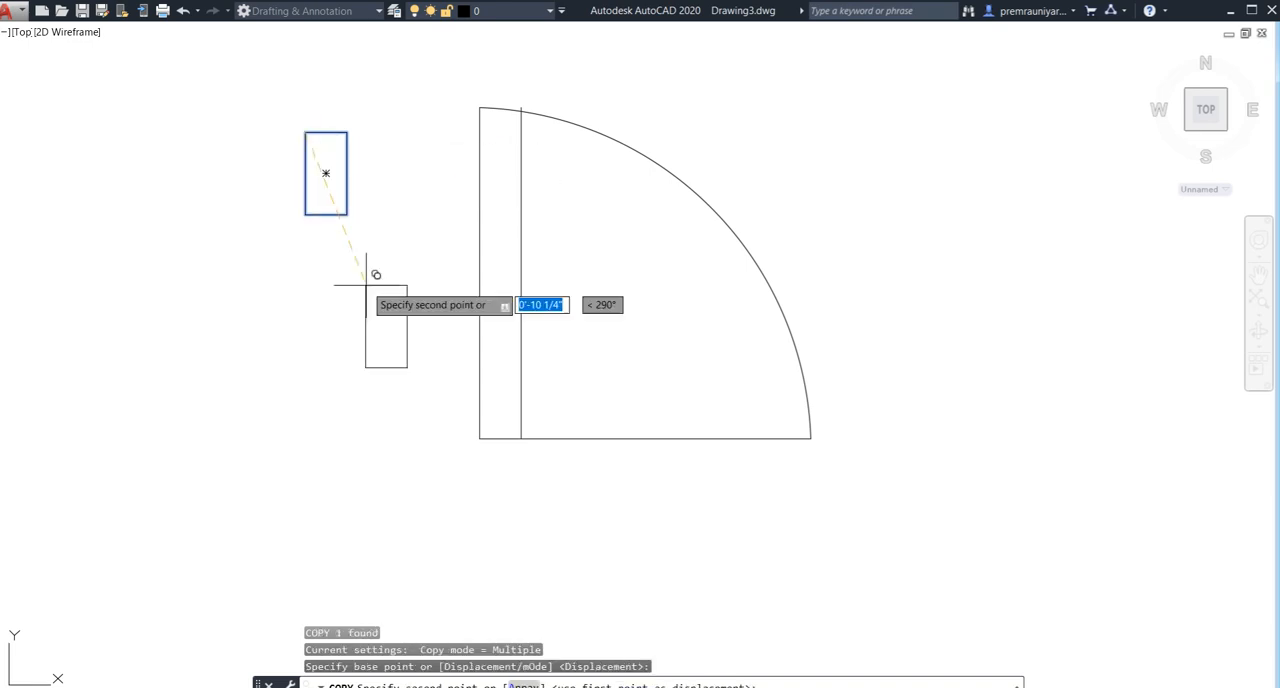
left_click(811, 437)
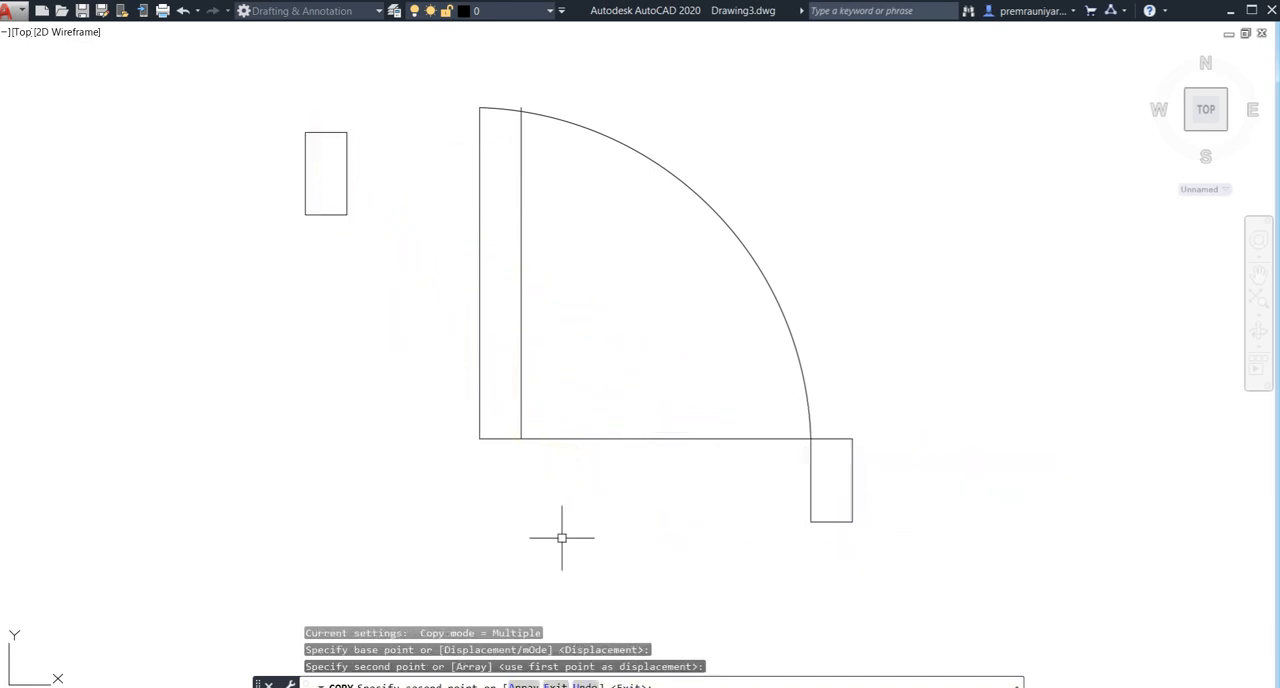
key("Escape")
- Copy the small rectangle so its top-right corner meets the lower-left corner of the door leaf
left_click(366, 109)
left_click(279, 289)
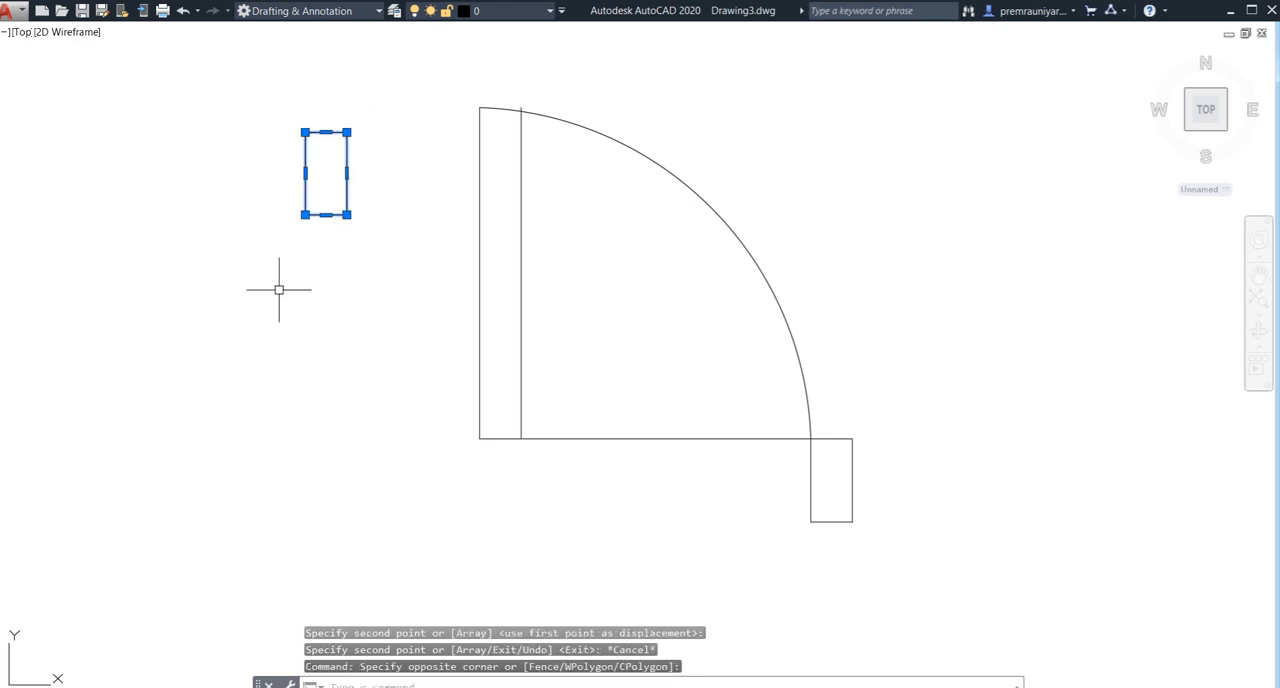
type("co")
key("Return")
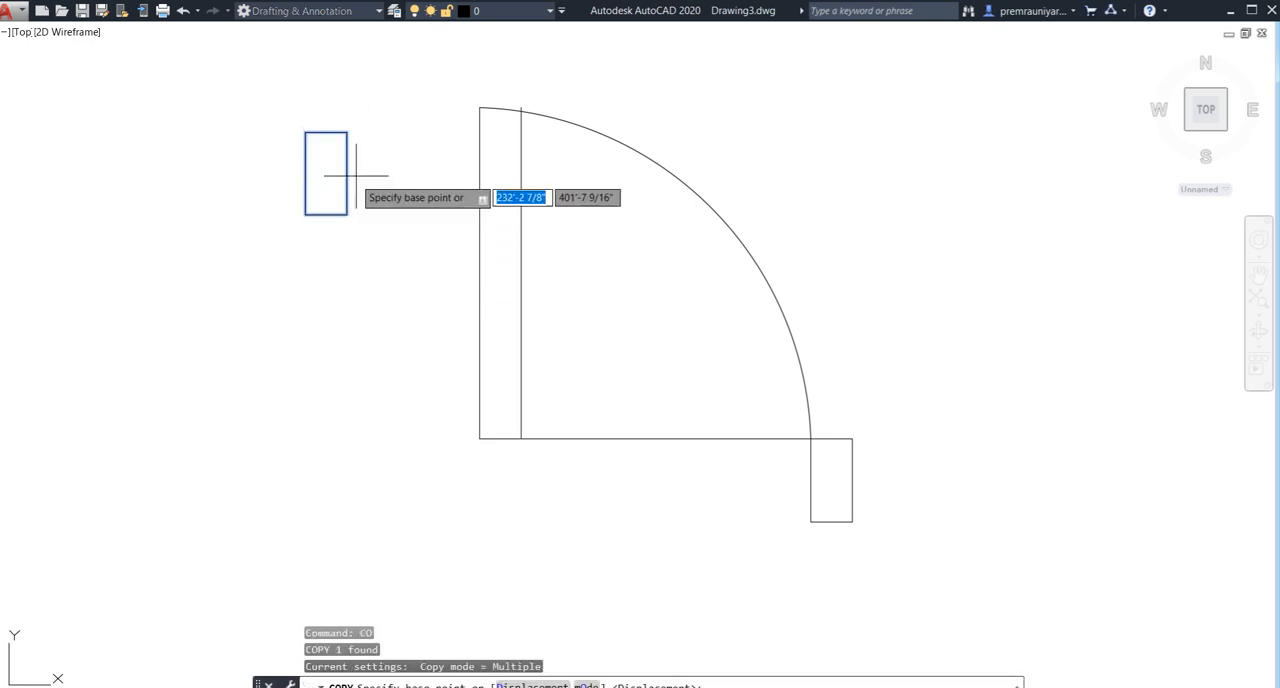
left_click(347, 131)
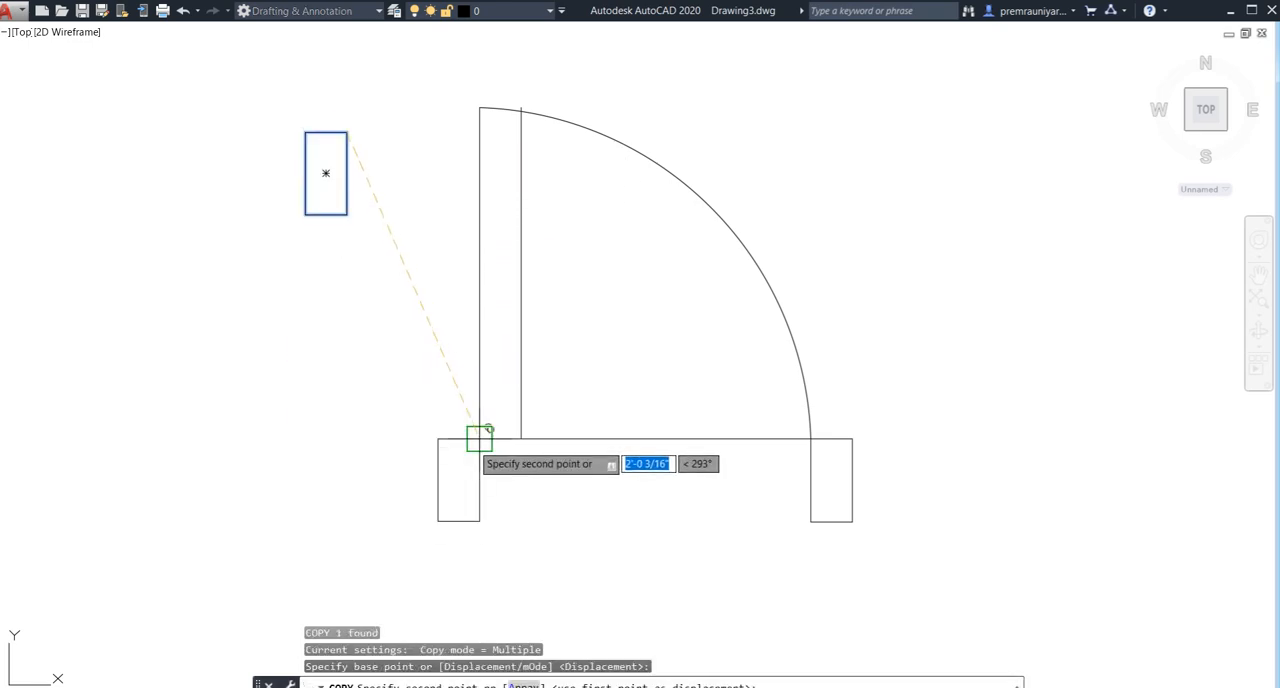
key("Escape")
- Delete the long horizontal base line and draw a short line closing the lower end of the door leaf
left_click(566, 443)
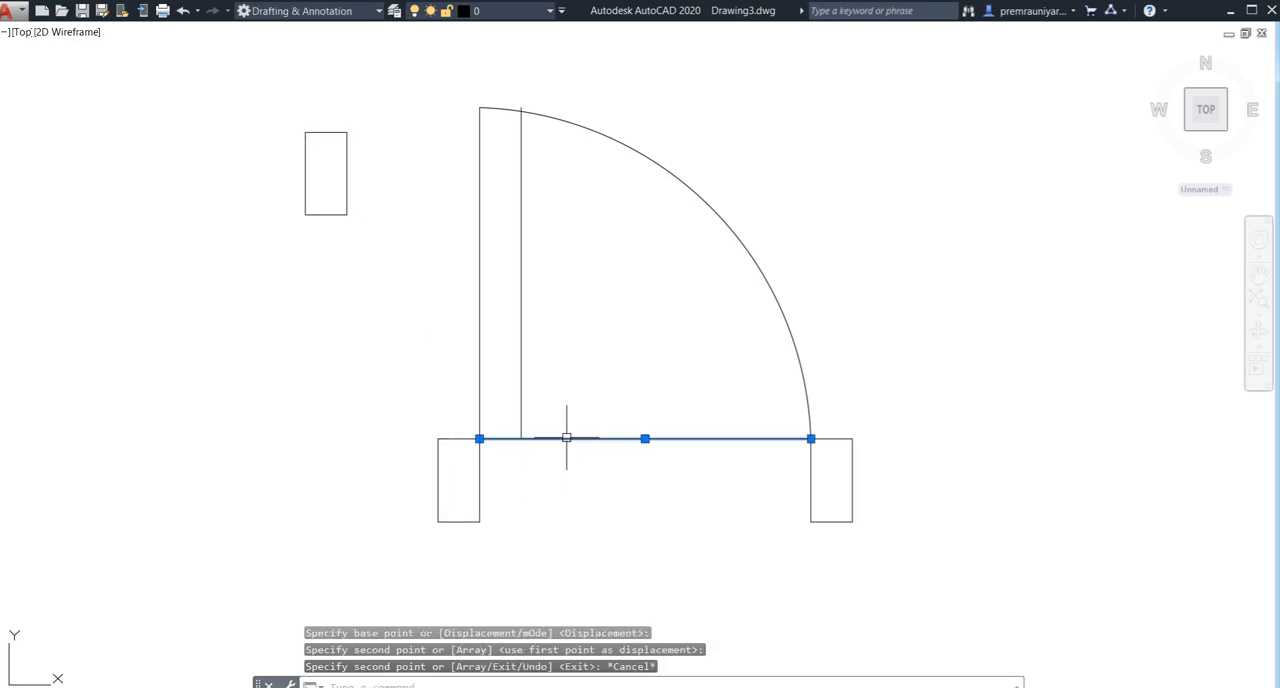
key("Delete")
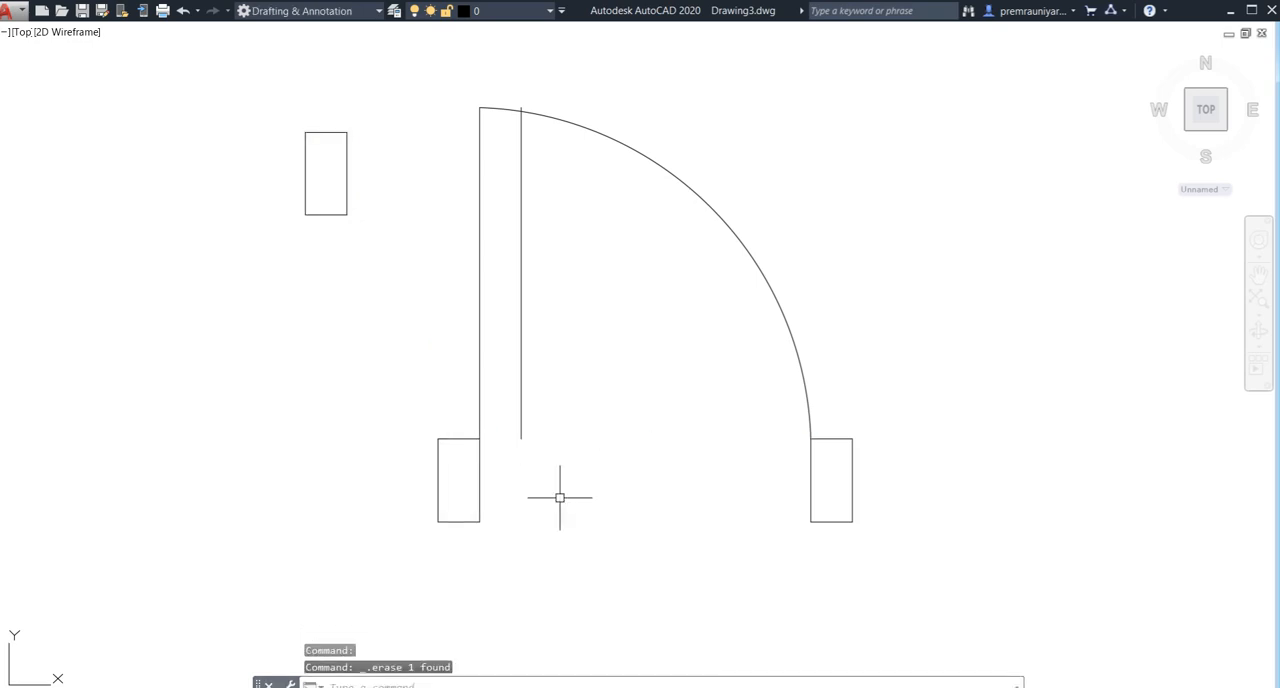
type("l")
key("Return")
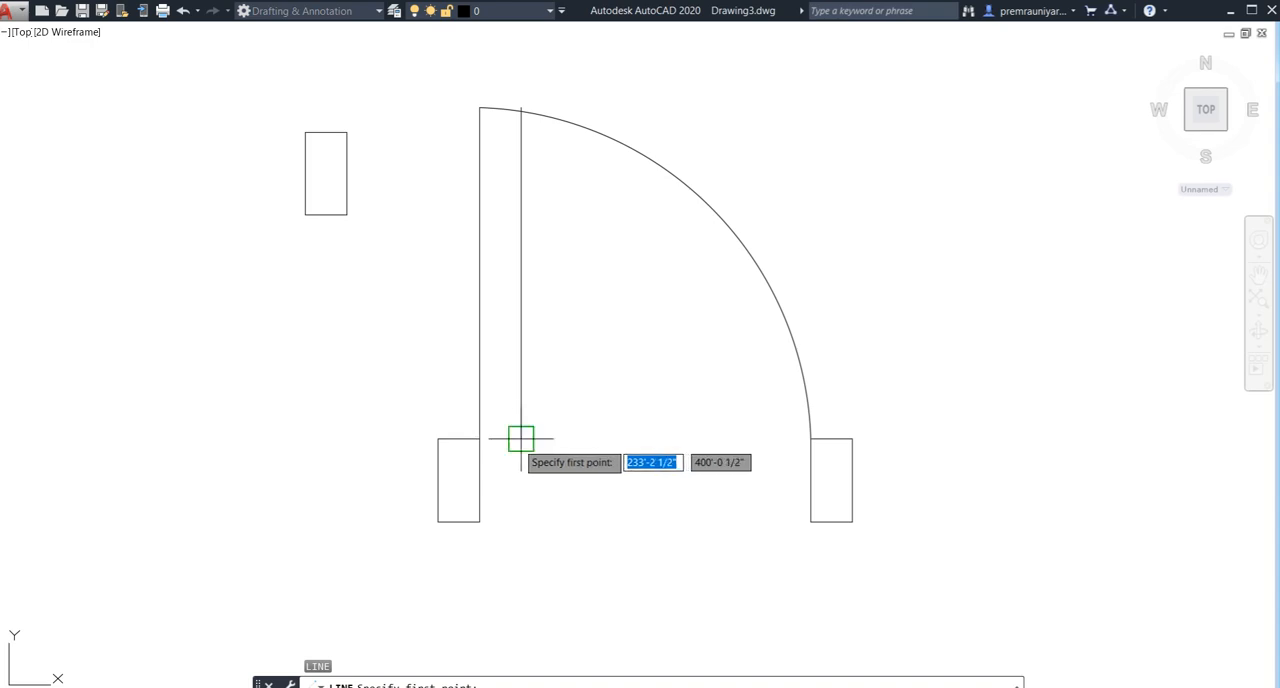
left_click(520, 438)
left_click(478, 438)
key("Escape")
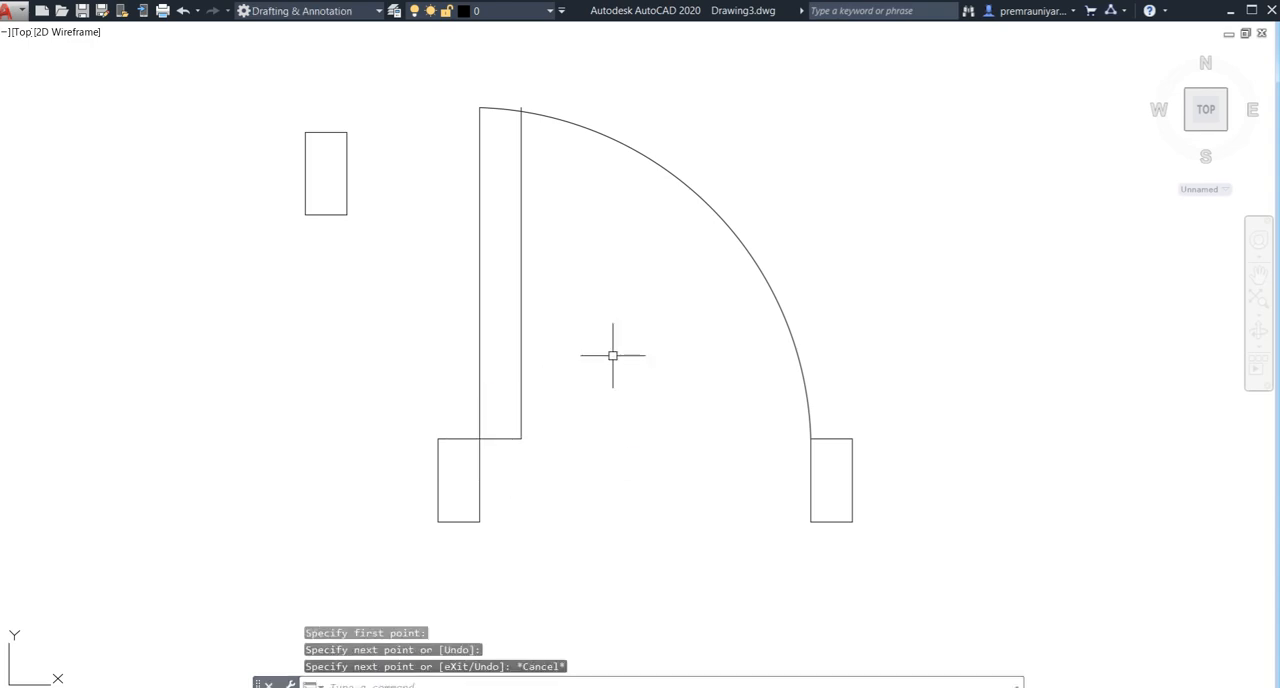
- Trim the part of the leaf's inner vertical line that extends above the door swing arc
middle_click_drag(613, 355, 588, 477)
key("Return")
key("Return")
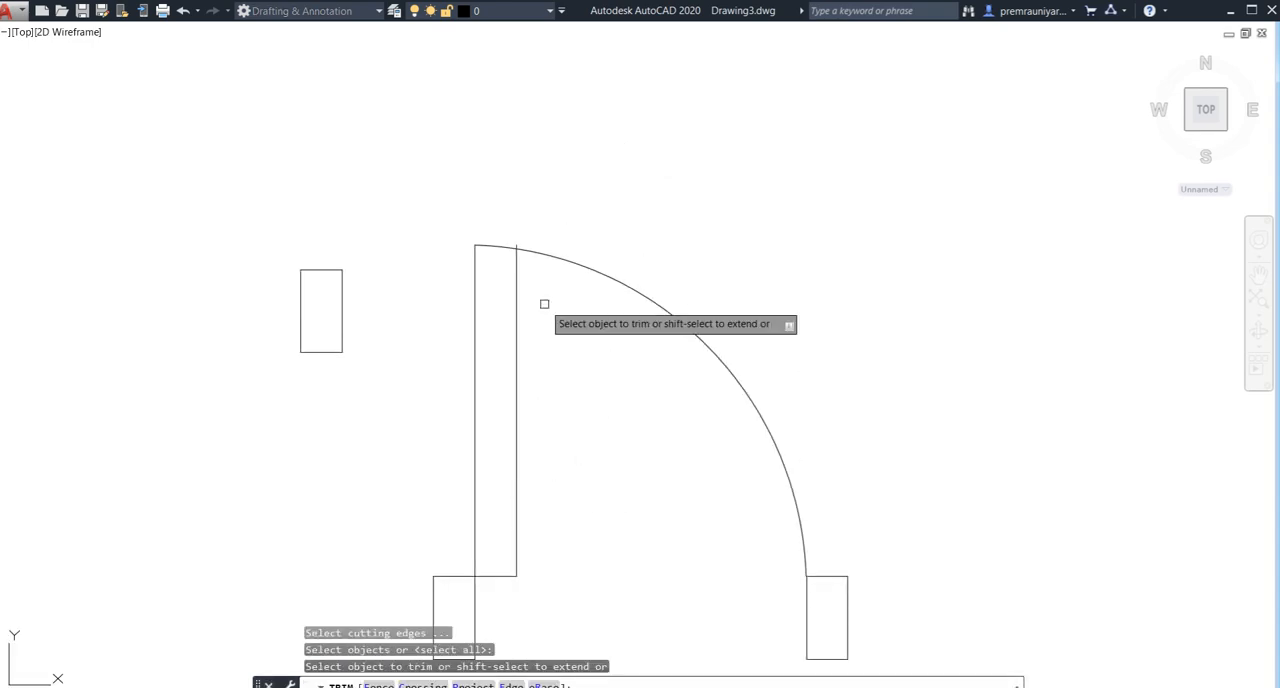
scroll(523, 251, "up", 2)
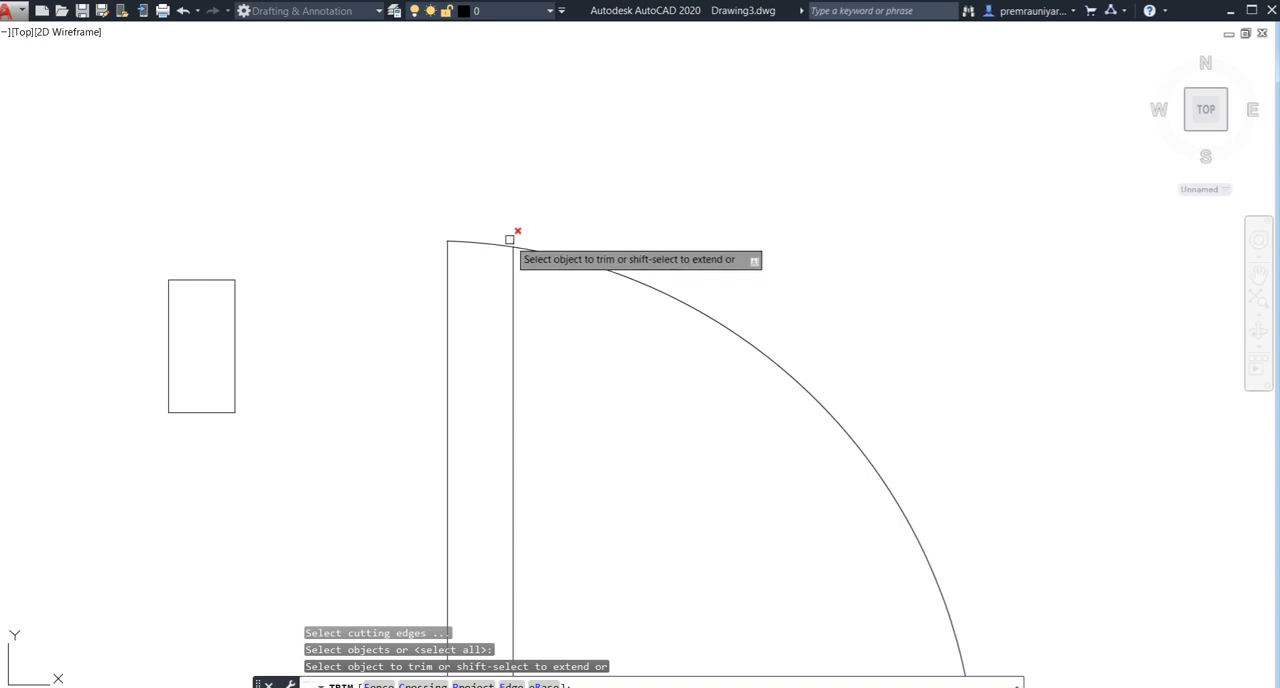
left_click(509, 242)
key("Escape")
scroll(591, 316, "down", 2)
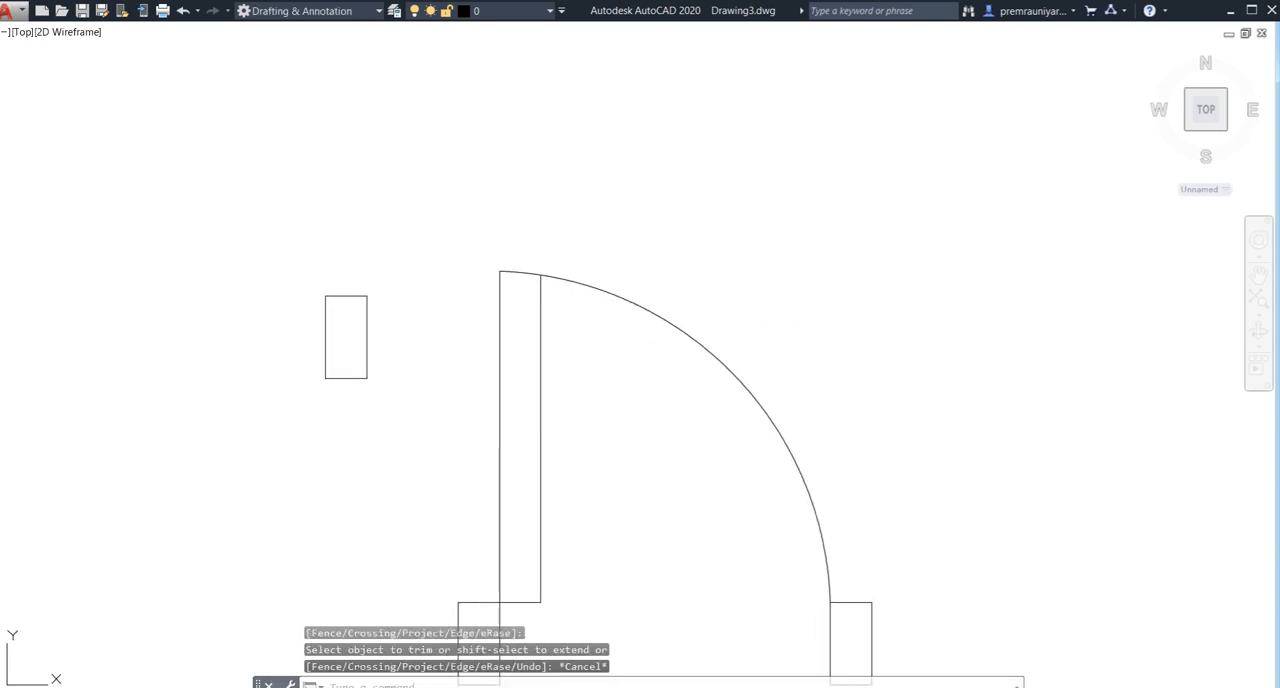
middle_click_drag(605, 381, 545, 296)
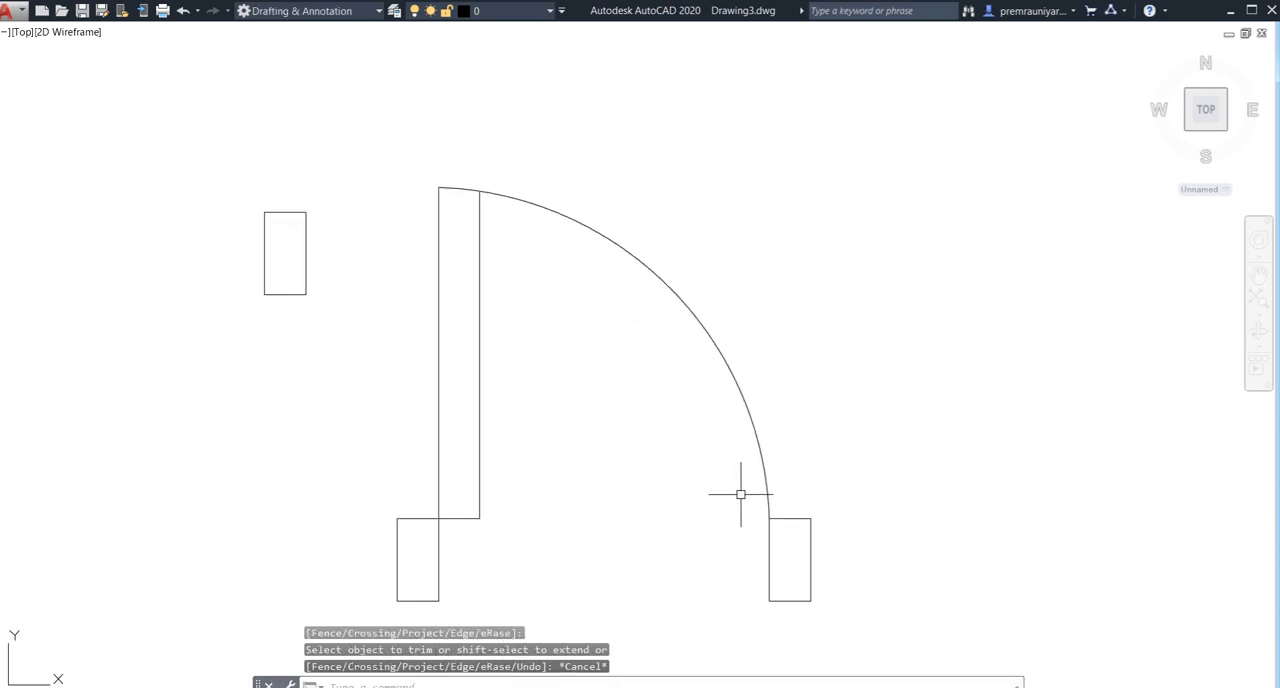
- Delete the rectangle at the arc's lower end and mirror the arc about a vertical line through that end, keeping the original
left_click(812, 518)
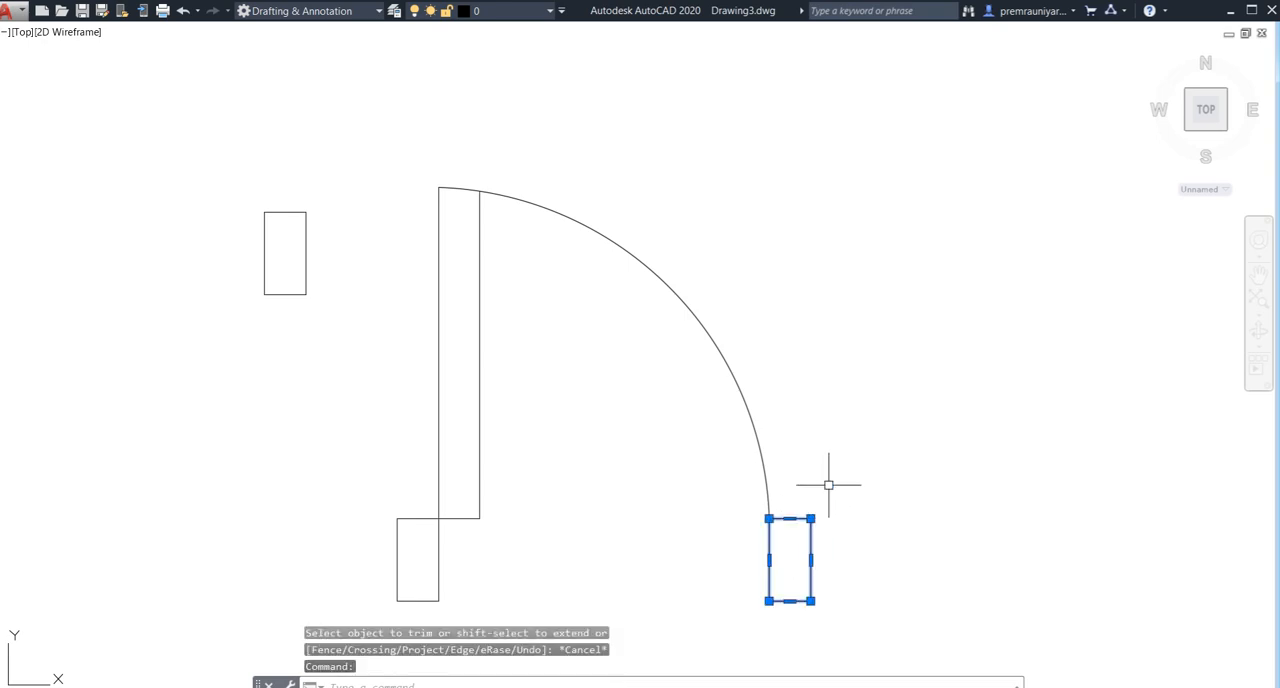
key("Delete")
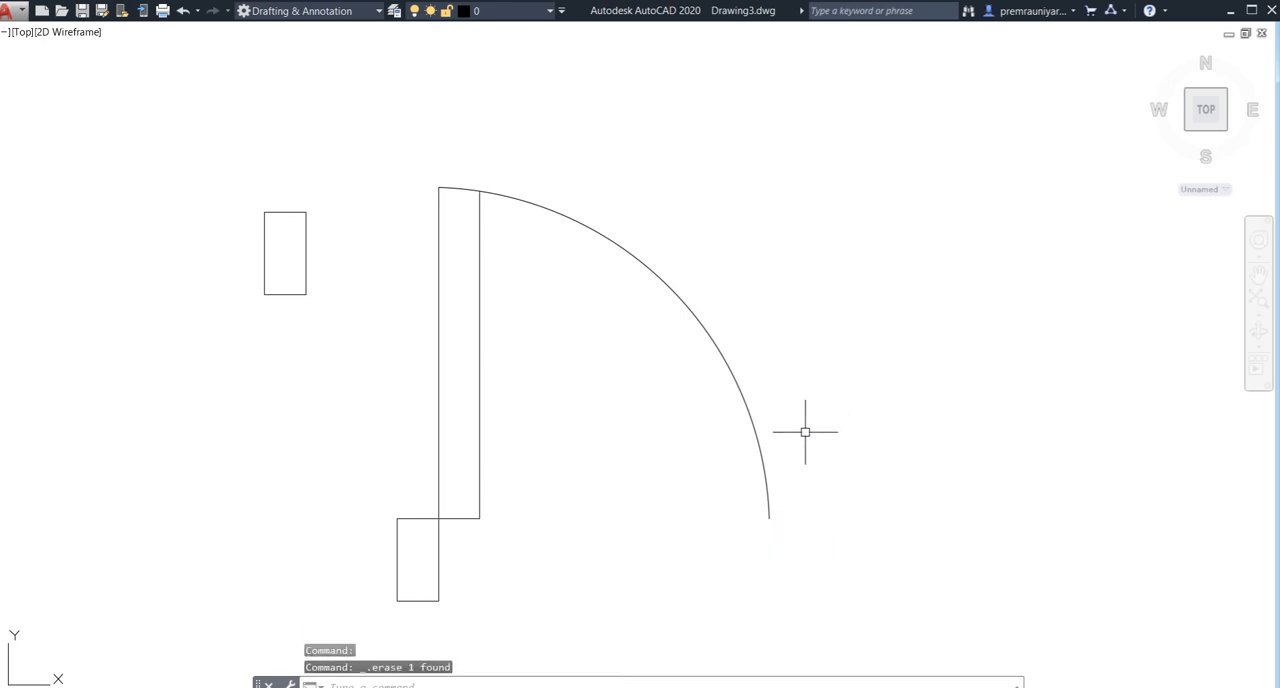
left_click(757, 437)
type("m")
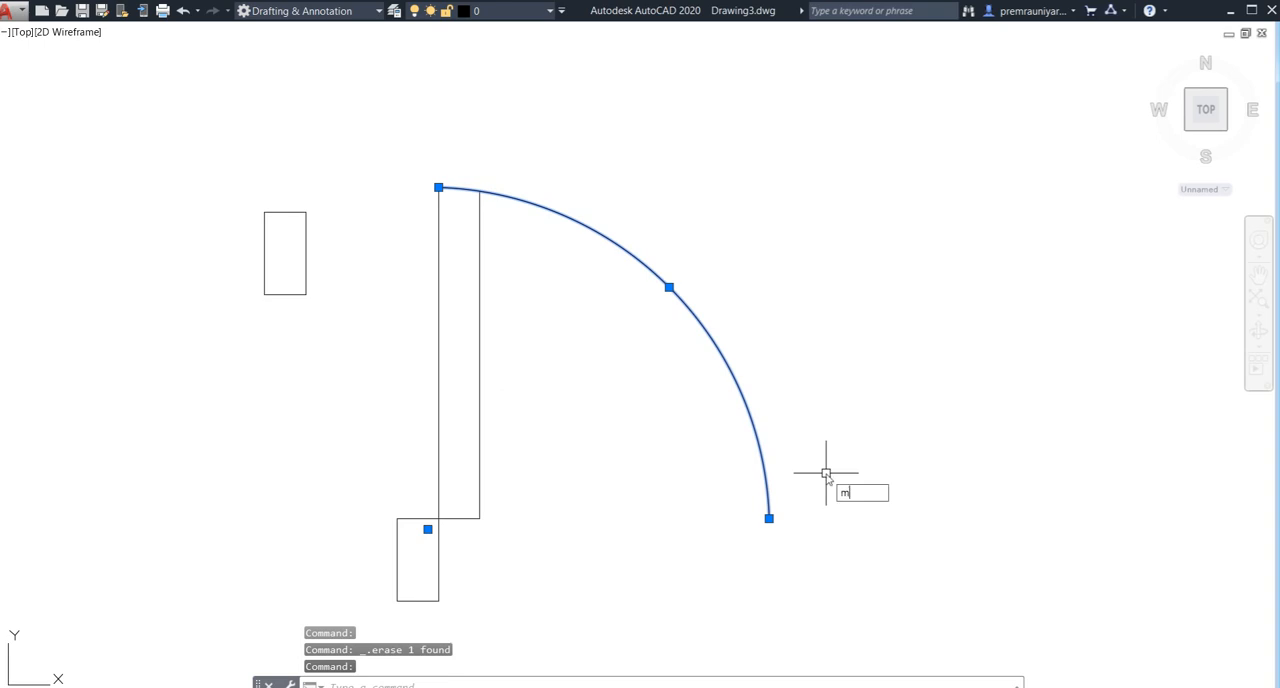
type("i")
key("Return")
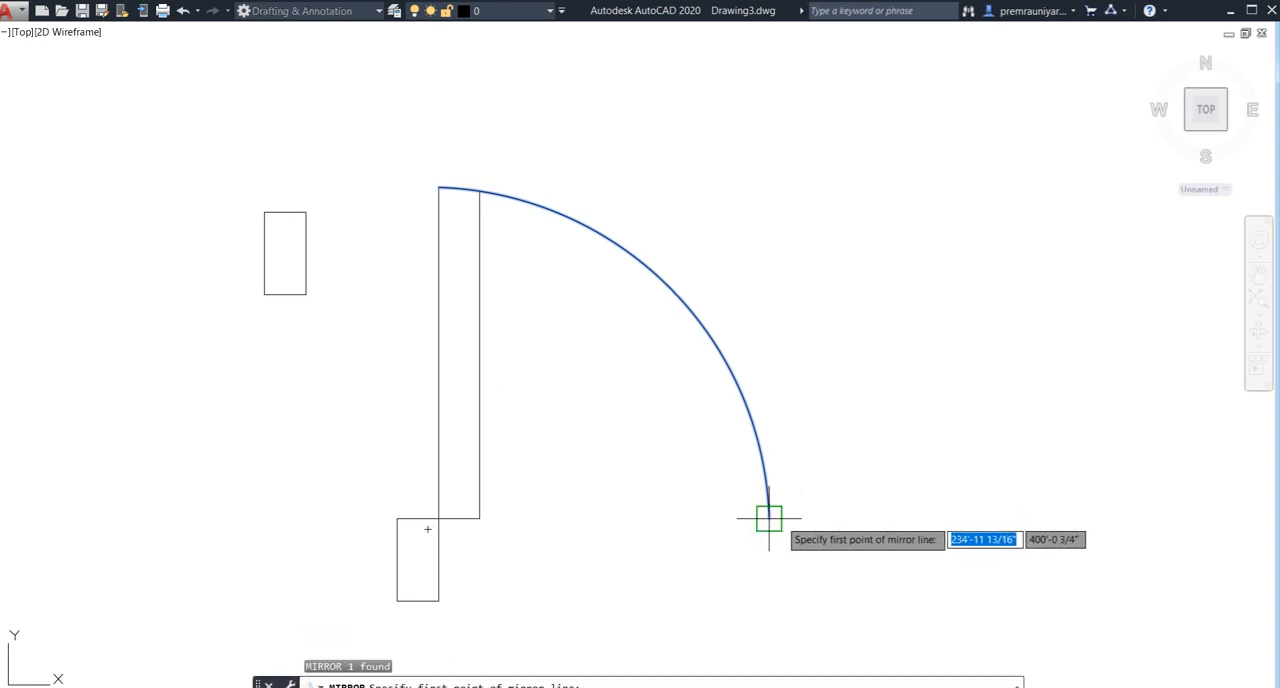
left_click(769, 518)
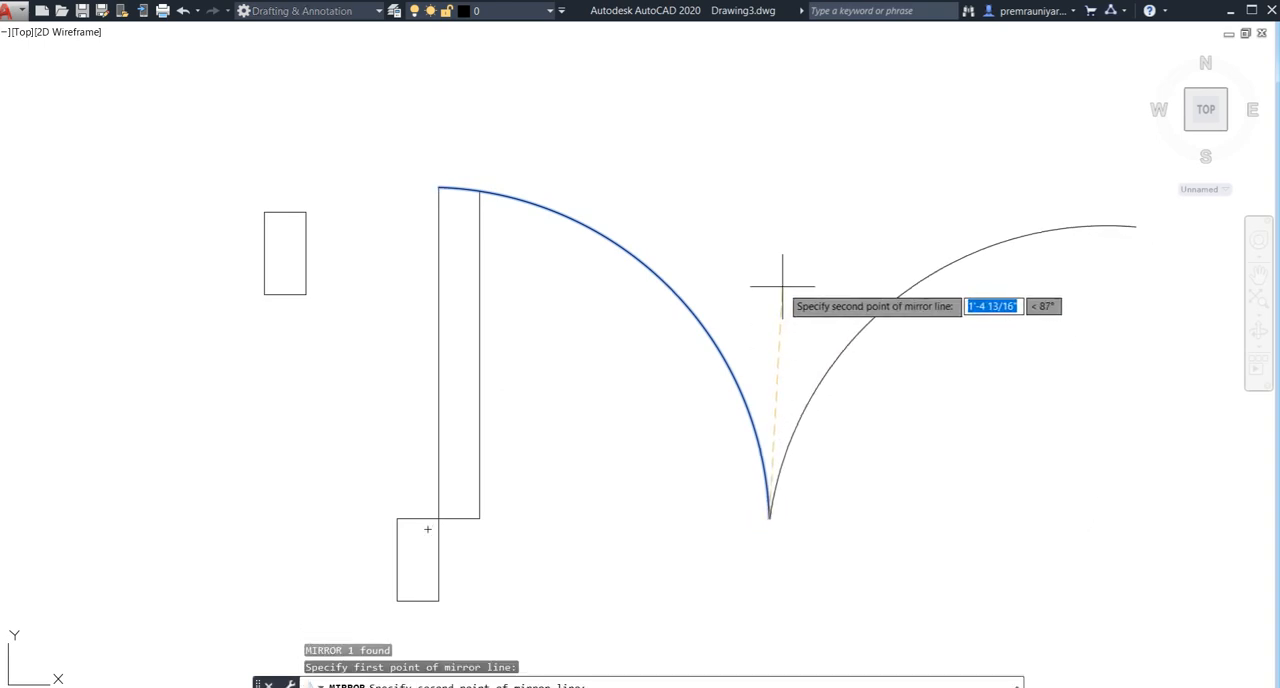
key("F8")
left_click(781, 183)
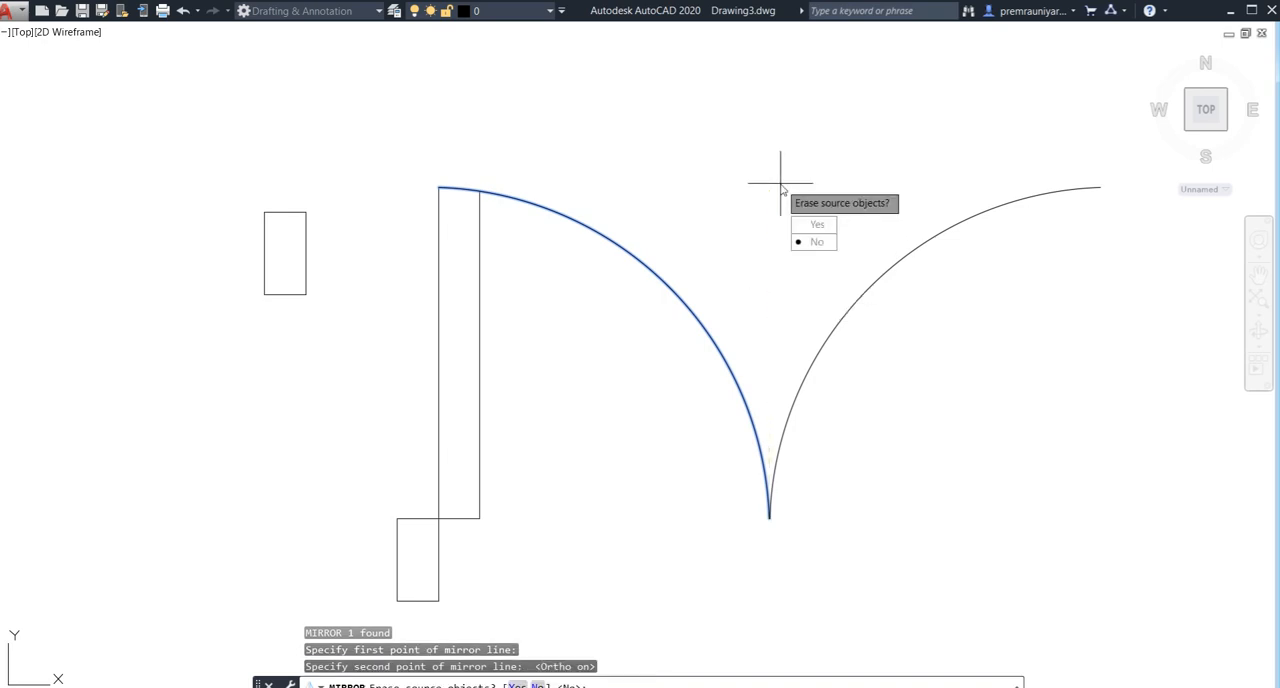
type("N")
key("Return")
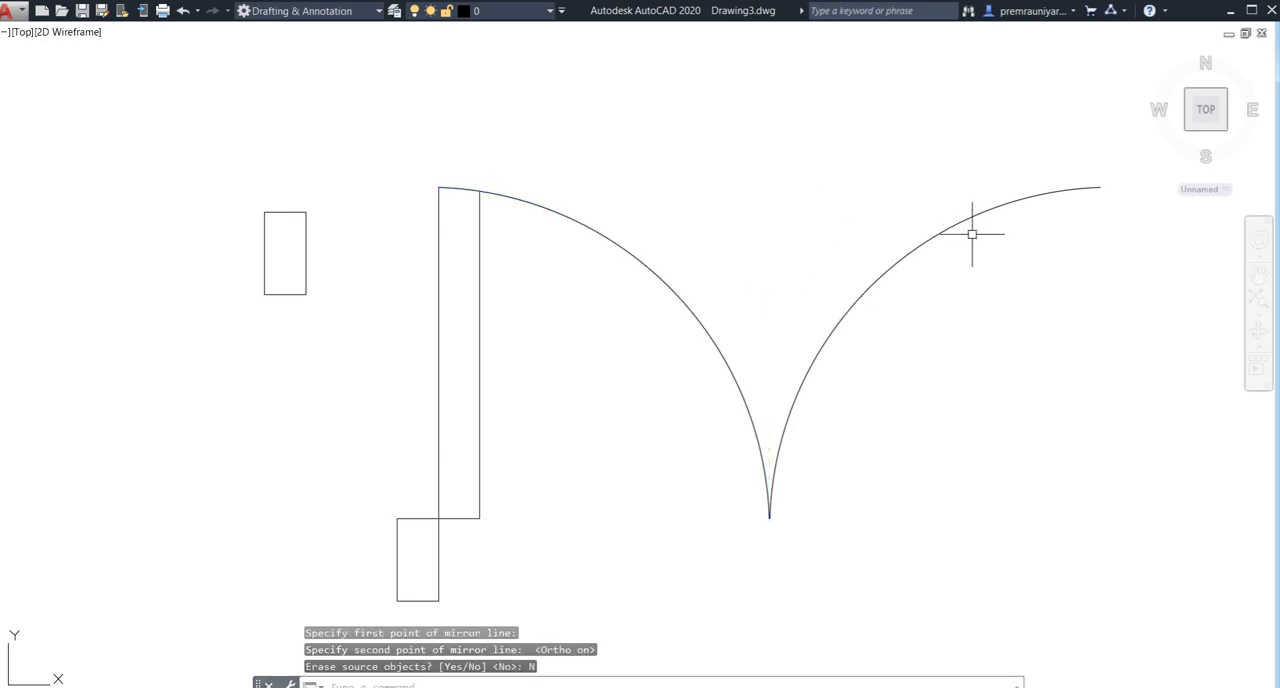
- Draw a 2' vertical line downward from the upper outer end of the mirrored arc
type("l")
key("Return")
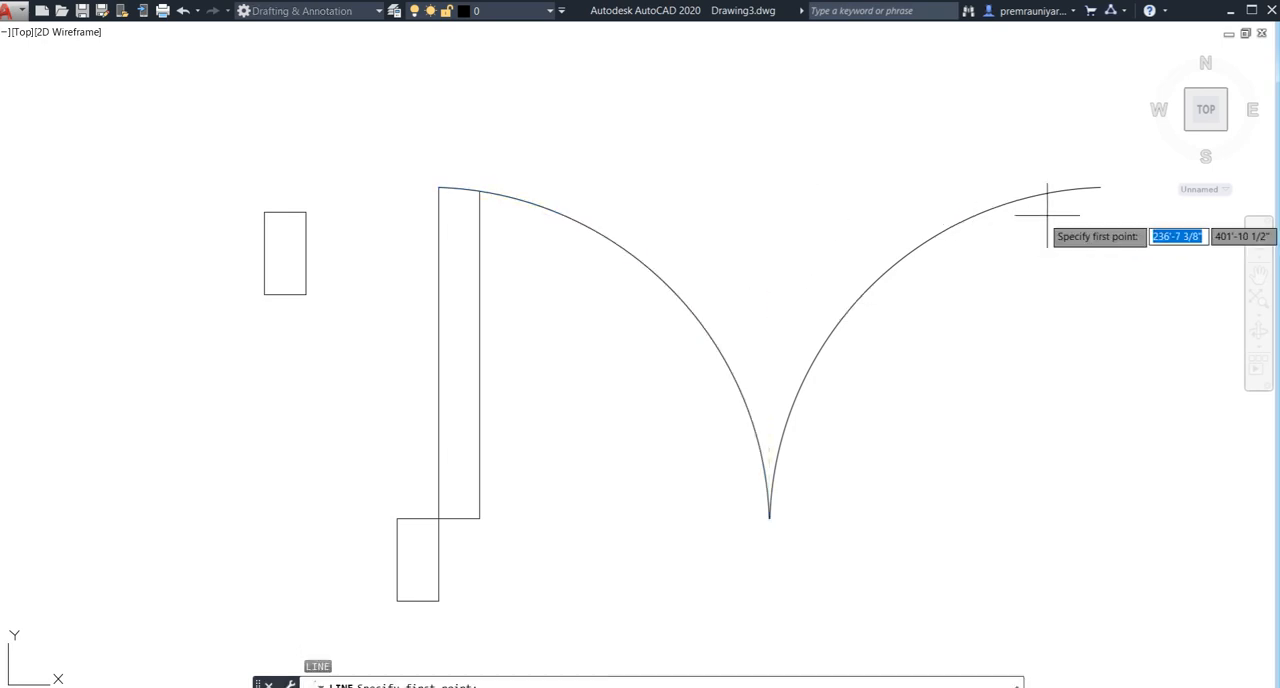
left_click(1100, 187)
type("2'")
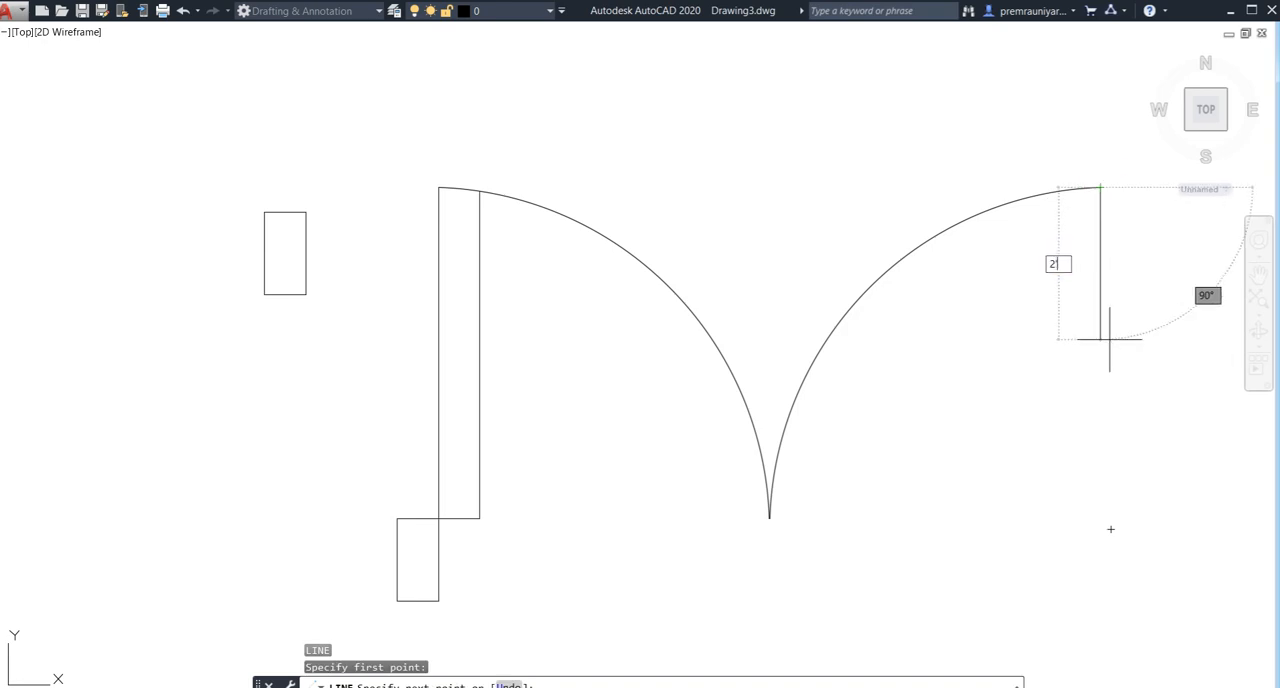
key("Return")
key("Escape")
scroll(1070, 370, "down", 4)
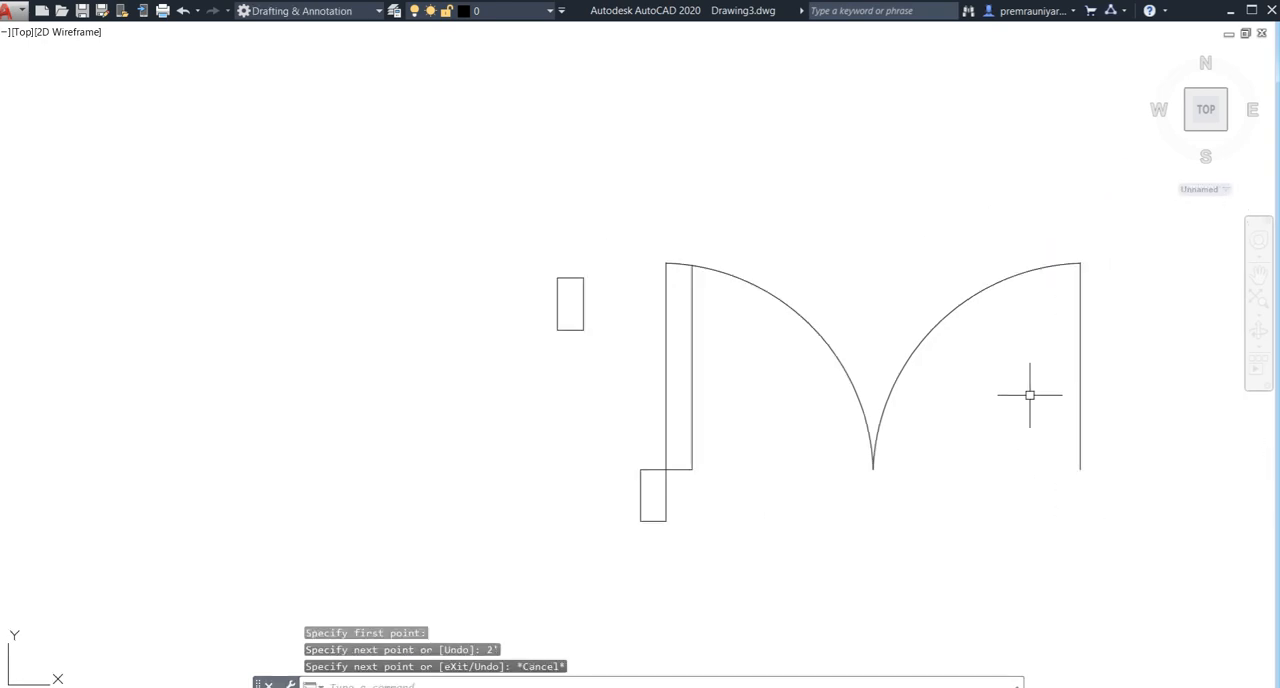
- Copy the spare small rectangle so its top-left corner meets the lower end of the mirrored side's vertical line
middle_click_drag(983, 394, 845, 366)
left_click(436, 249)
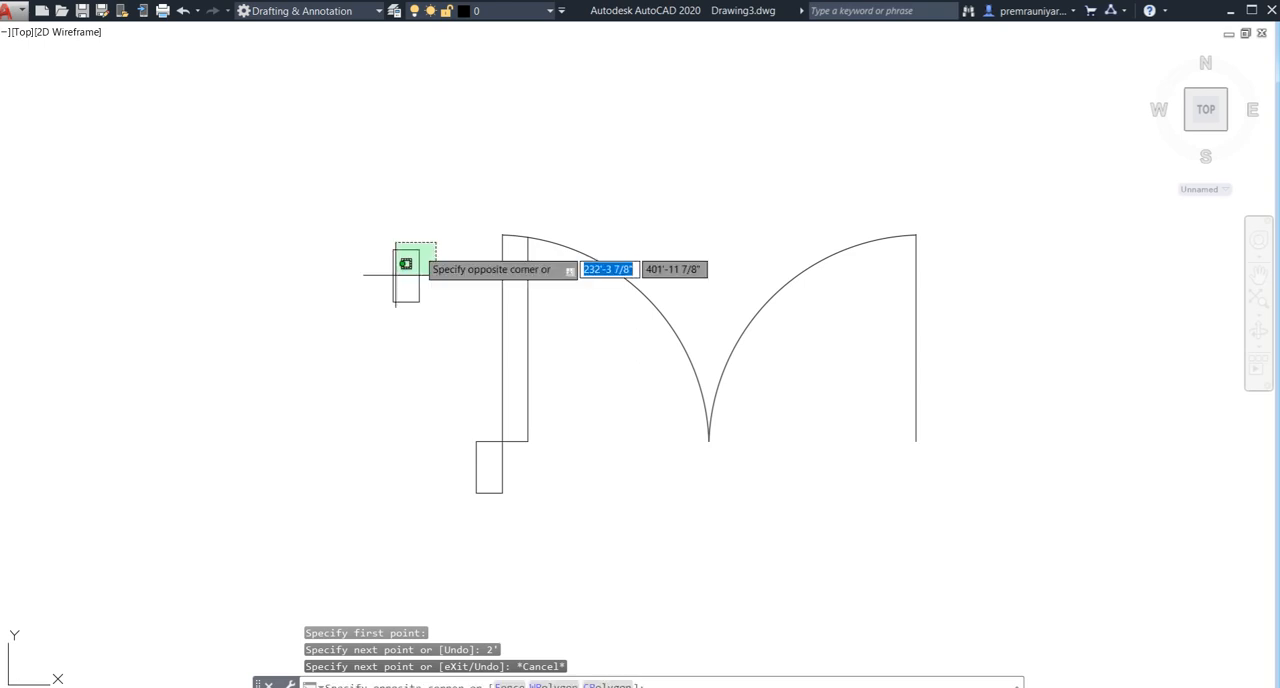
left_click(366, 315)
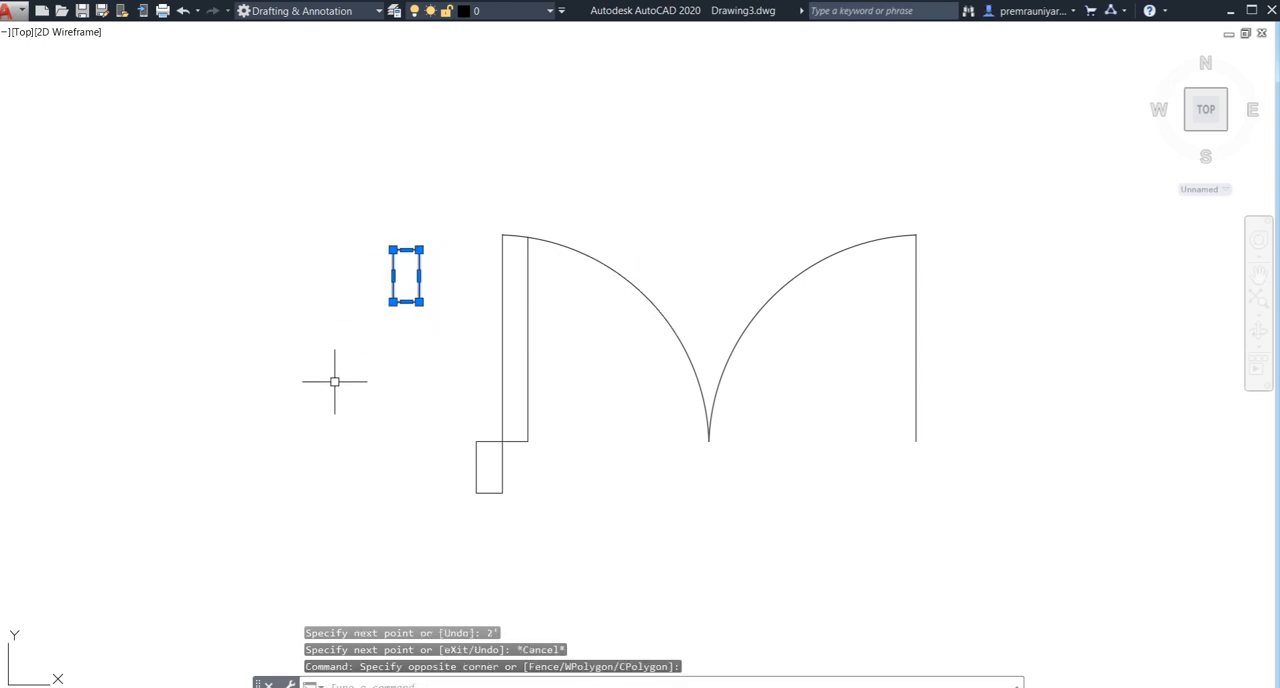
type("co")
key("Return")
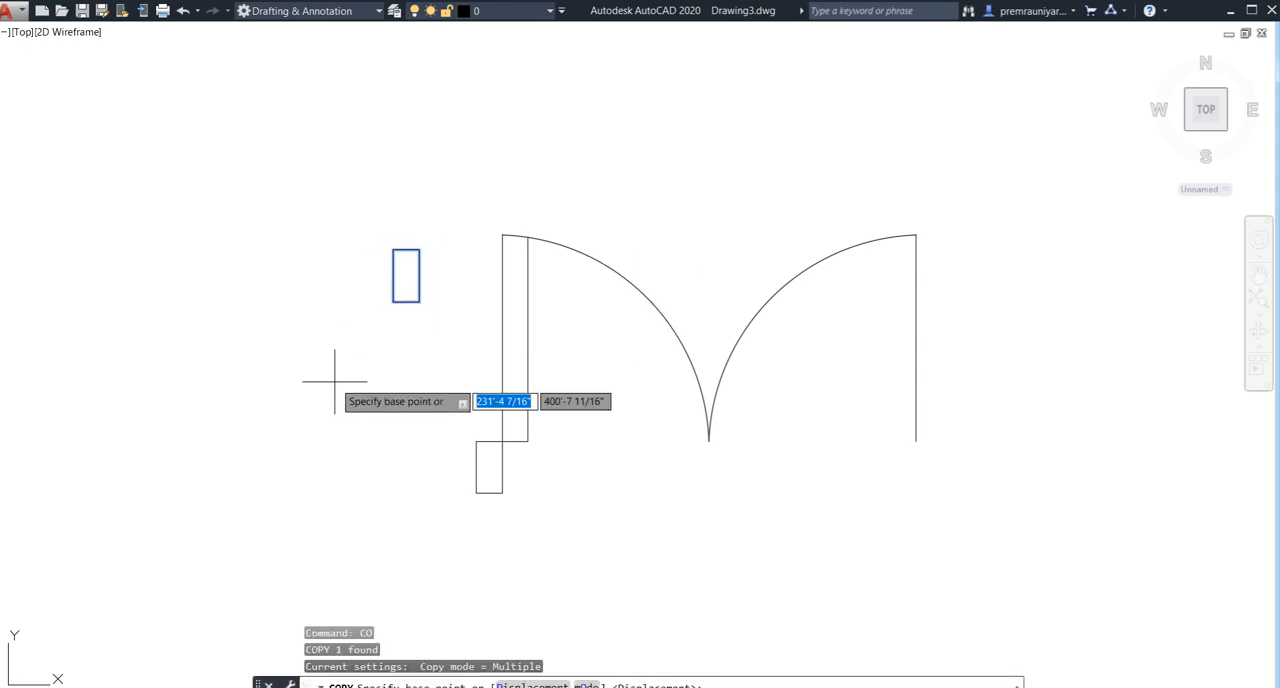
left_click(393, 250)
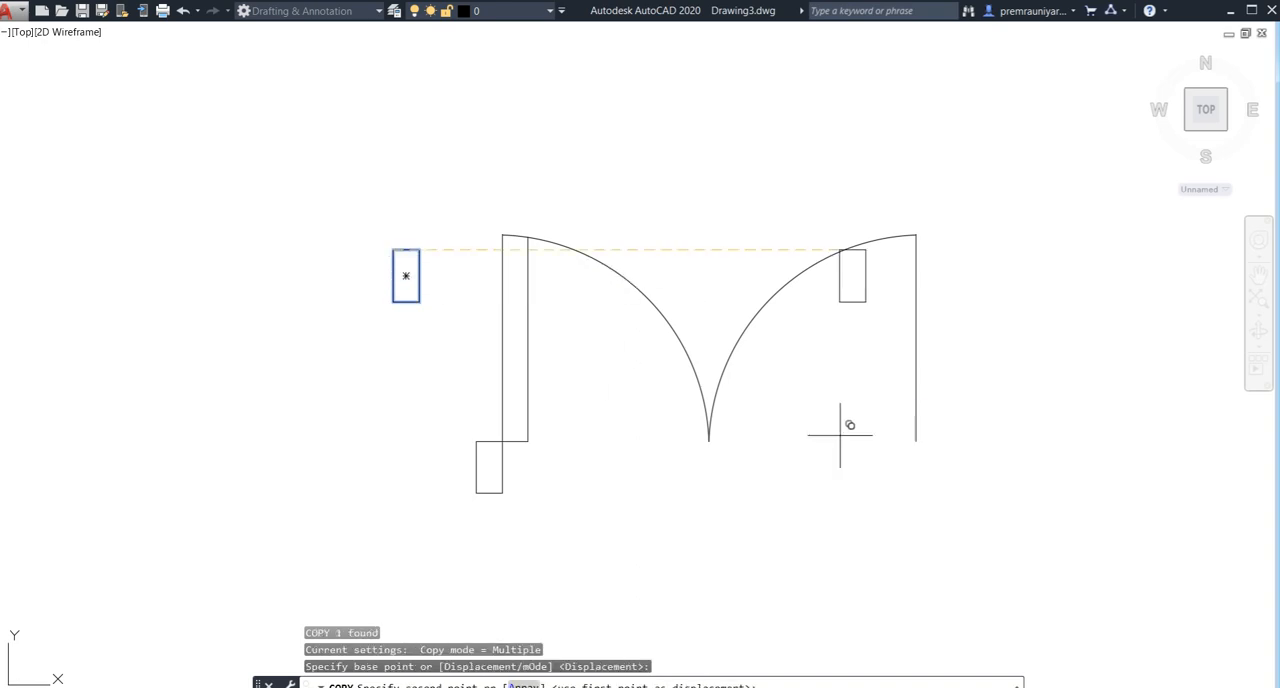
left_click(915, 441)
key("Escape")
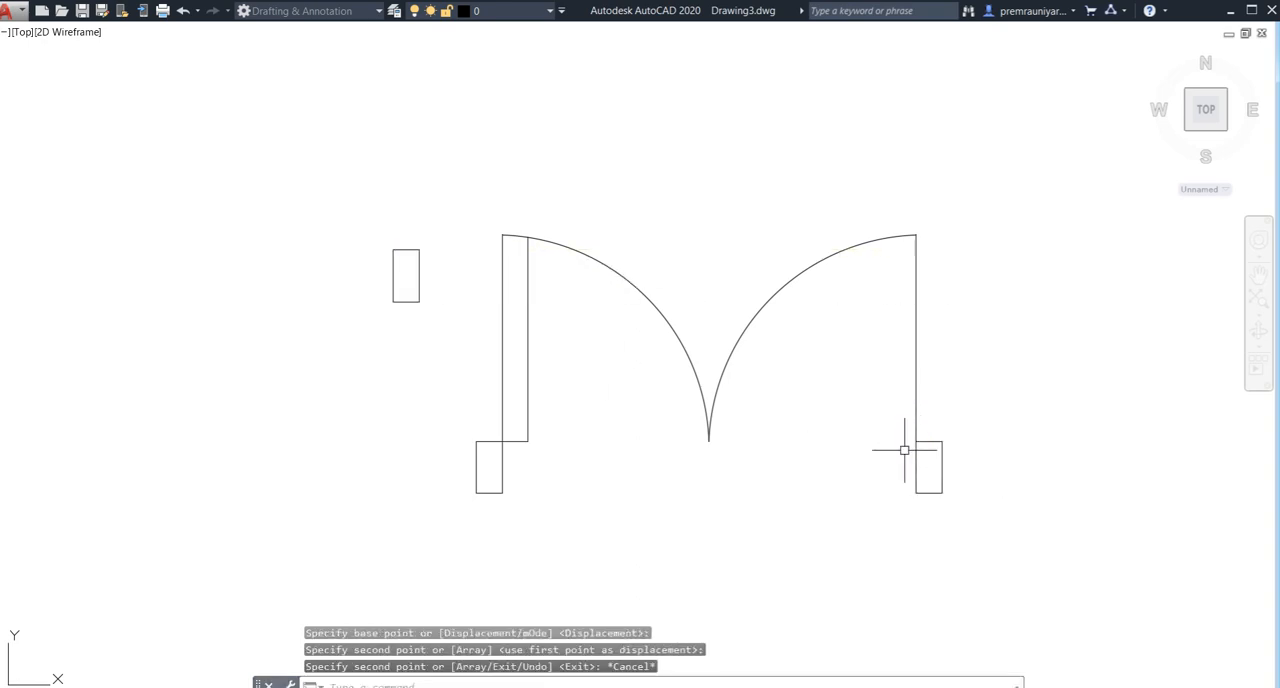
- Offset the mirrored side's vertical line 3" inward, toward the arc
middle_click_drag(820, 484, 727, 480)
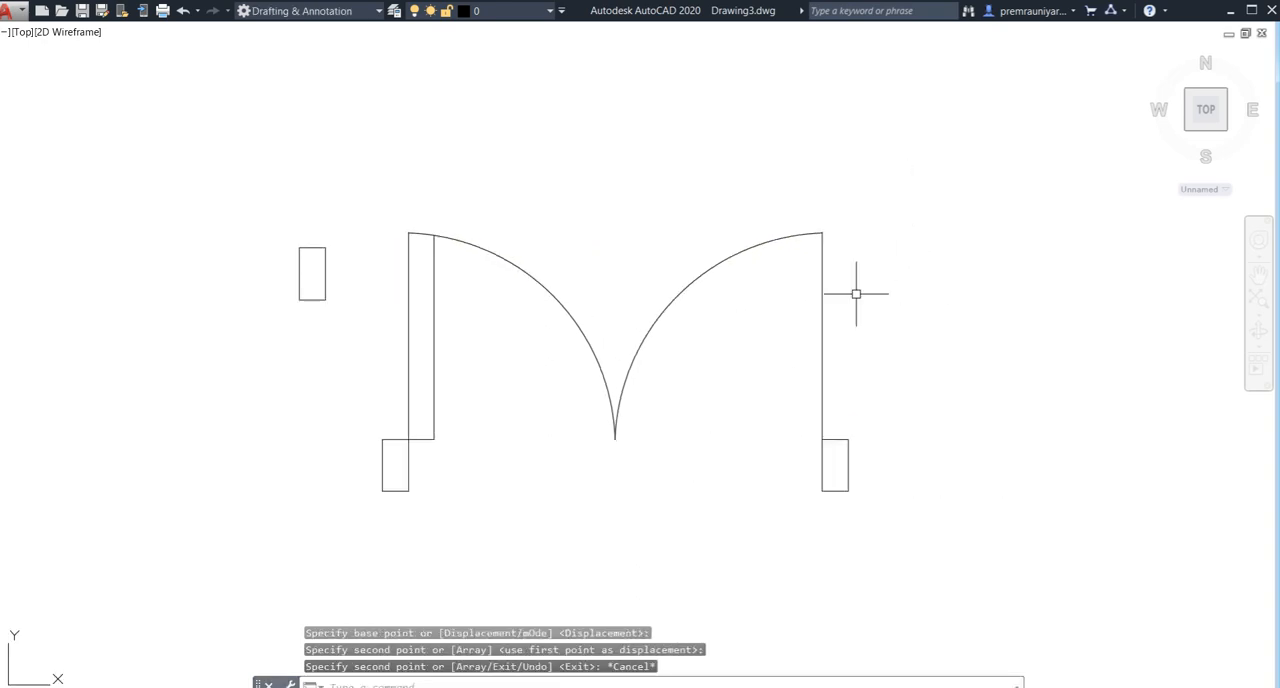
type("o")
key("Return")
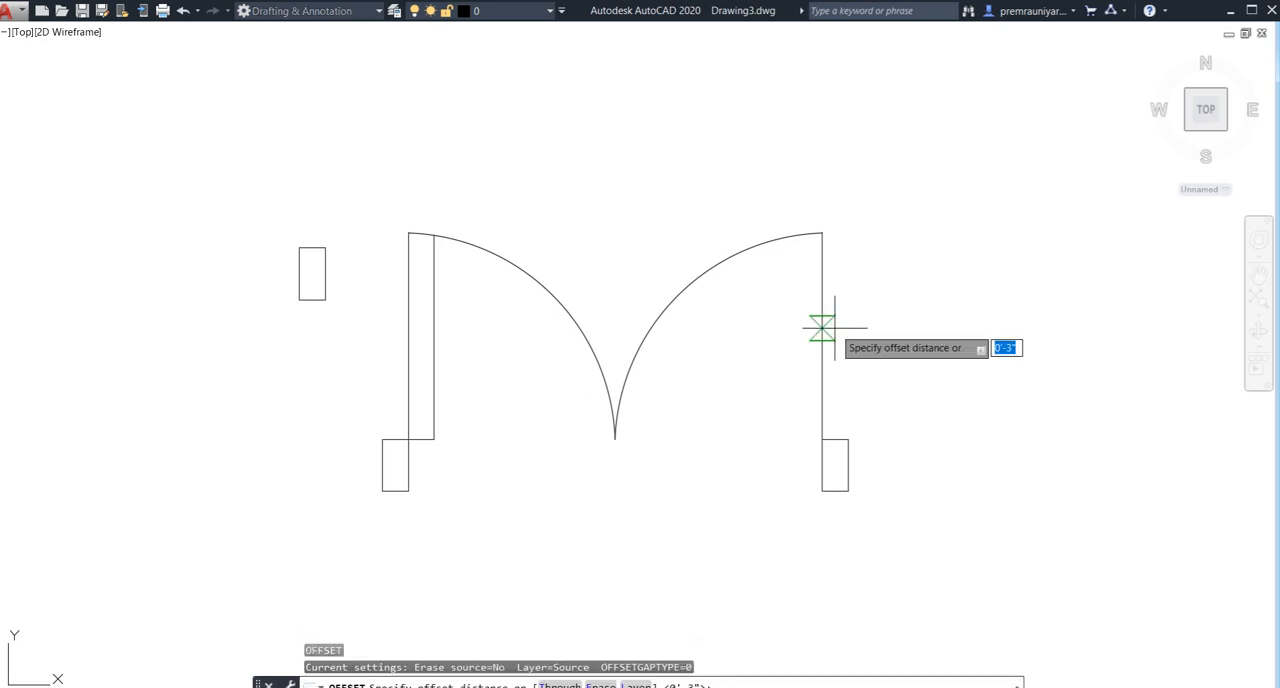
key("Return")
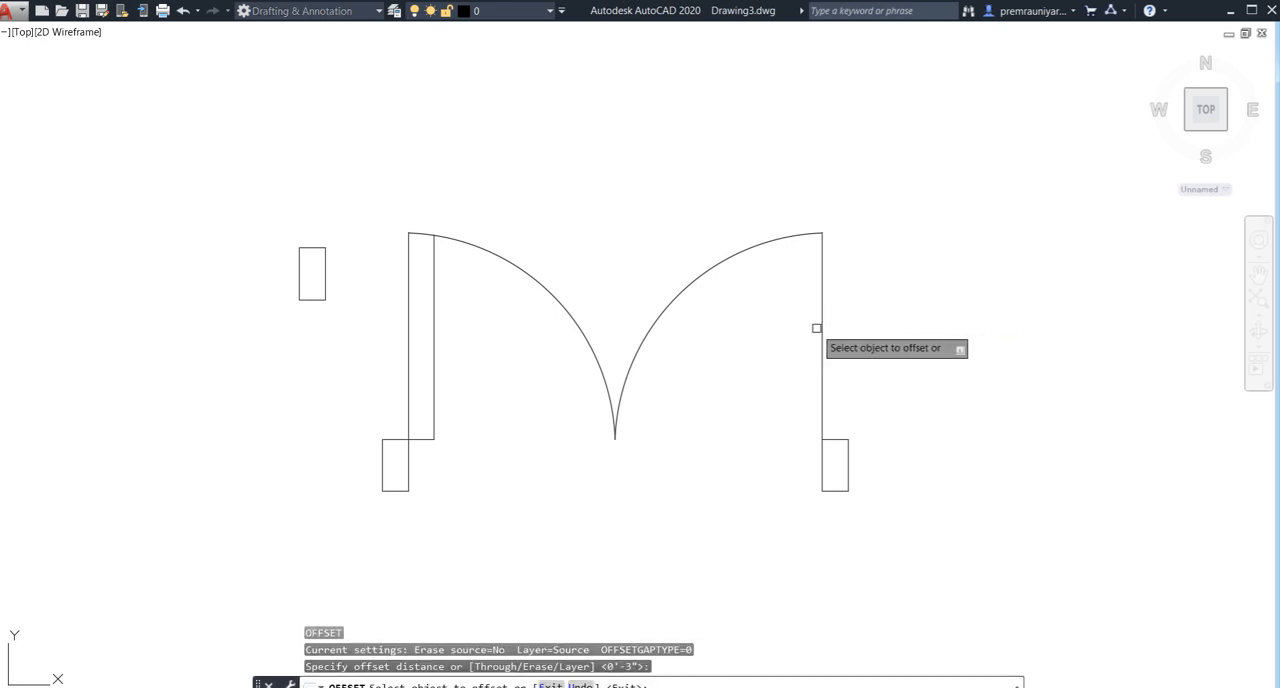
left_click(818, 329)
left_click(772, 342)
key("Escape")
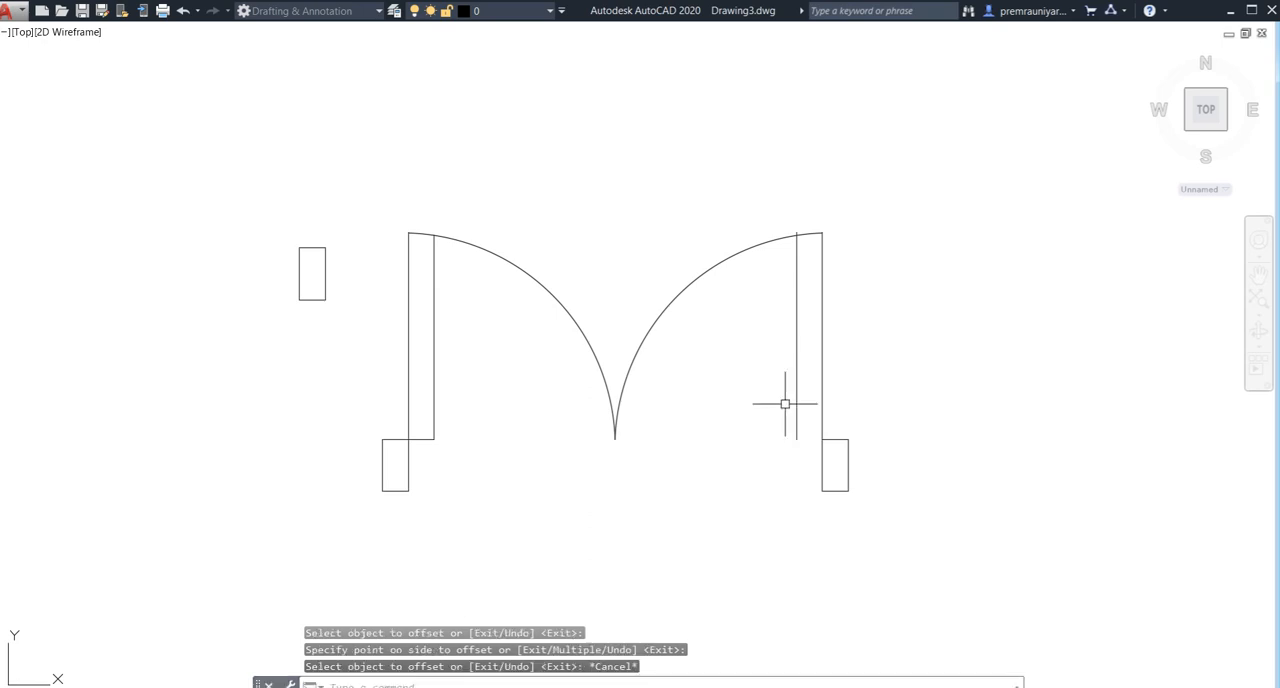
- Draw a short horizontal line joining the lower ends of the second leaf's two vertical lines
type("l")
key("Return")
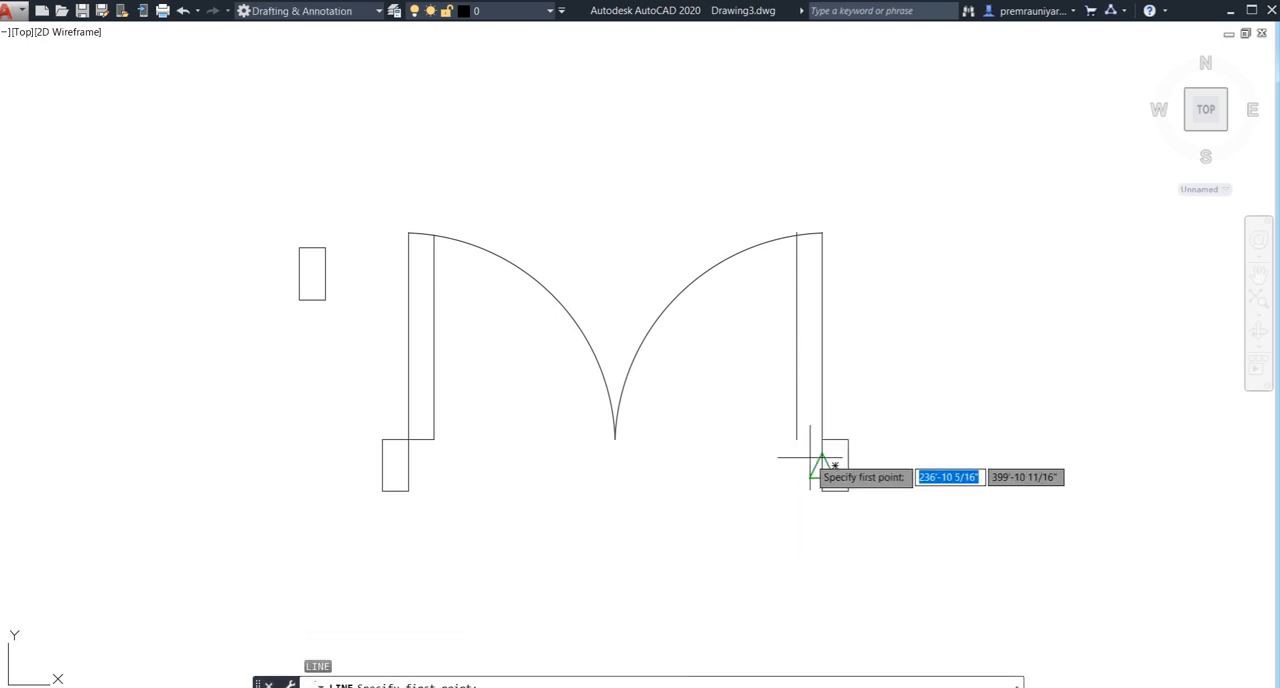
left_click(822, 439)
left_click(797, 437)
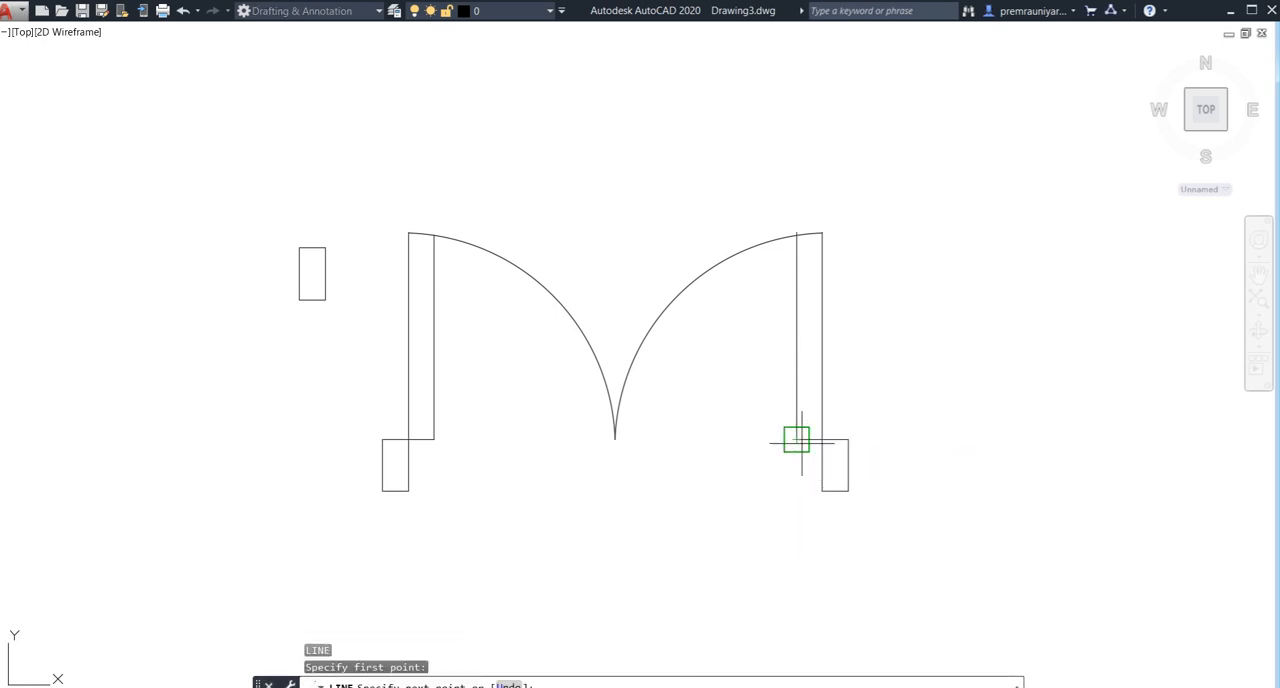
key("Escape")
- Trim the end of the second leaf's inner vertical line that sticks out above the arc
scroll(790, 265, "up", 2)
scroll(799, 242, "up", 2)
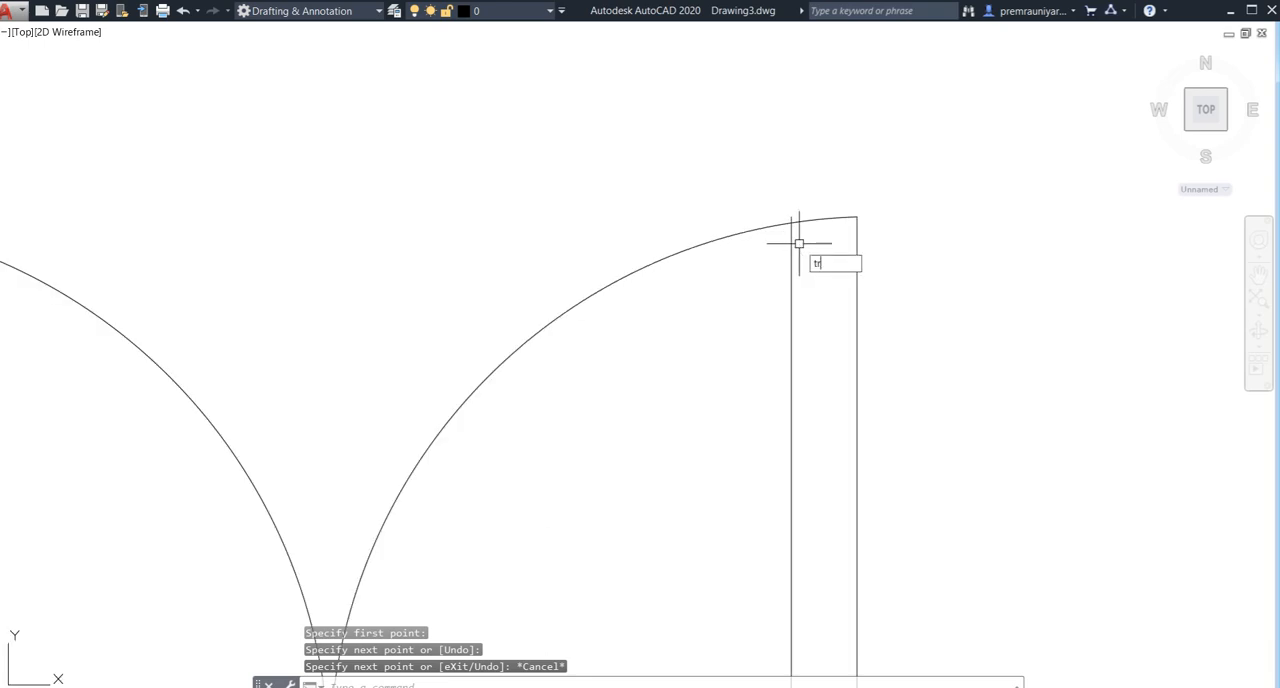
key("Return")
key("Return")
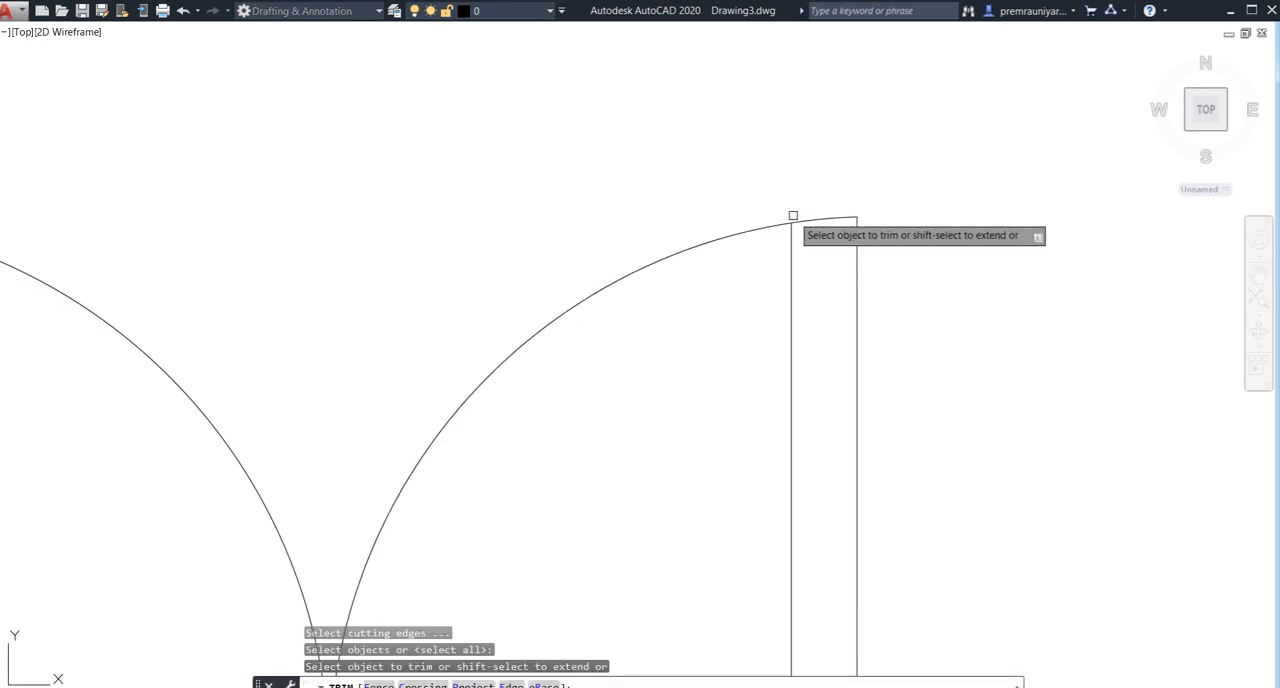
left_click(829, 217)
key("Escape")
scroll(851, 255, "down", 4)
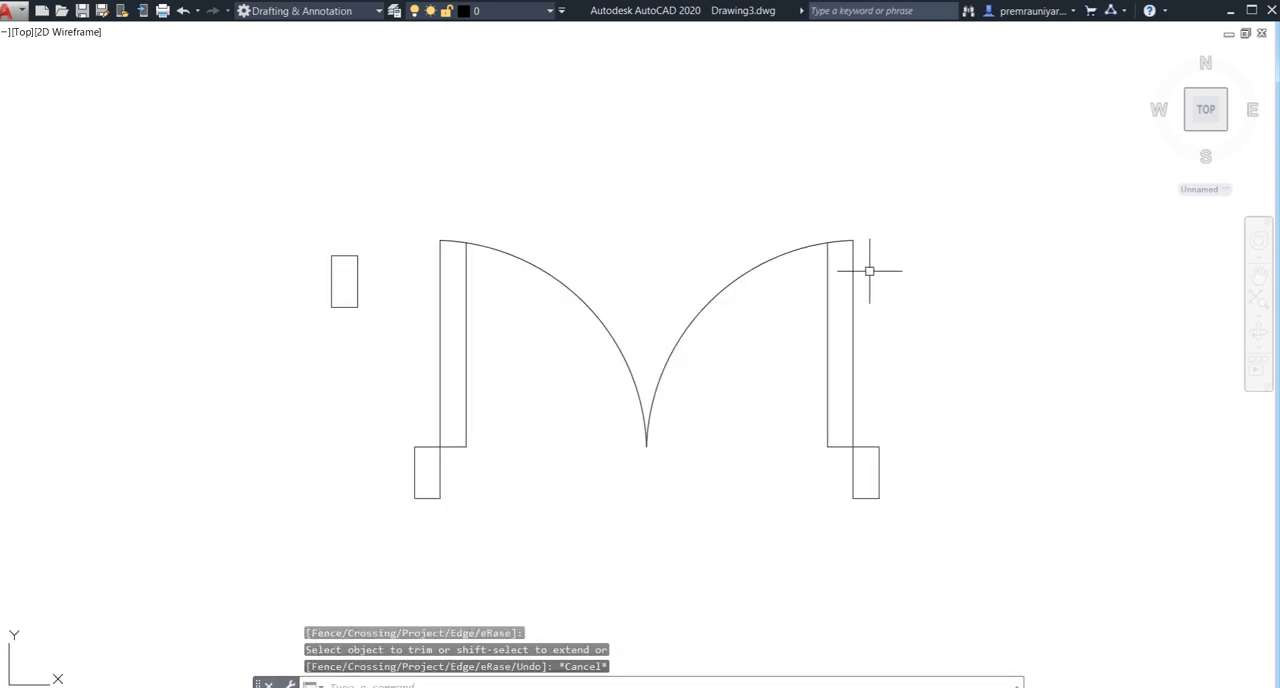
- Join the lines and arcs of both door leaves into a single polyline
left_click(918, 193)
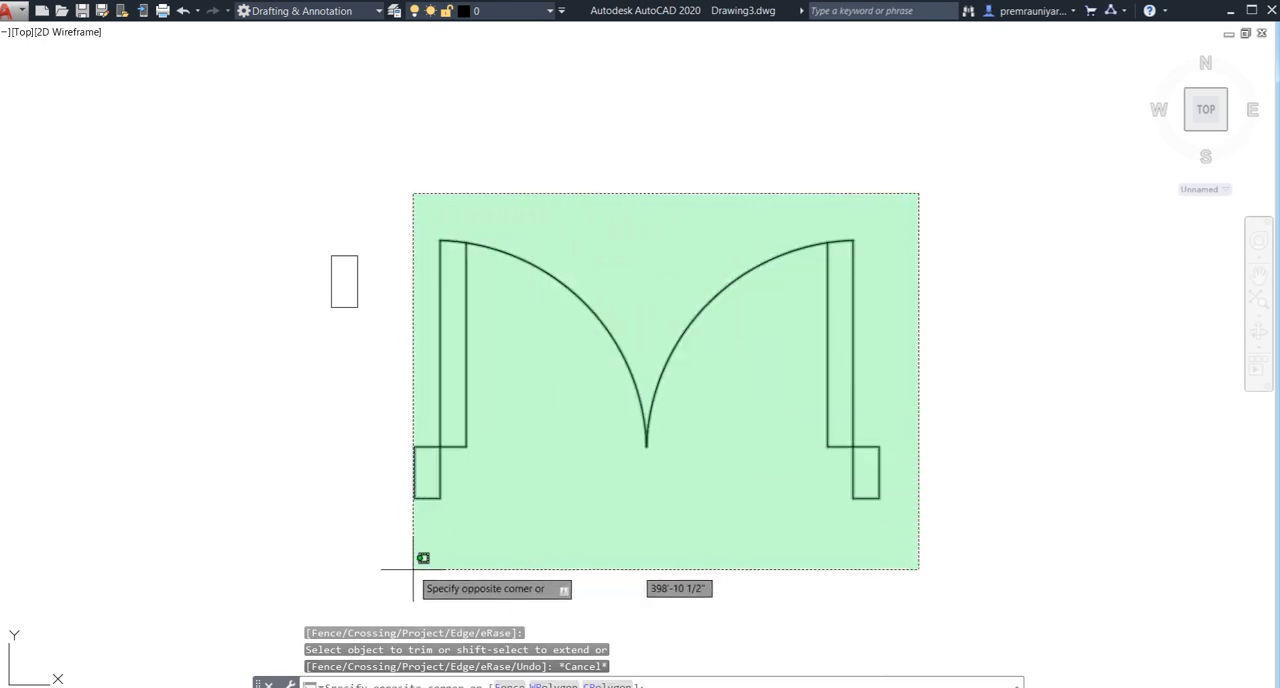
left_click(399, 562)
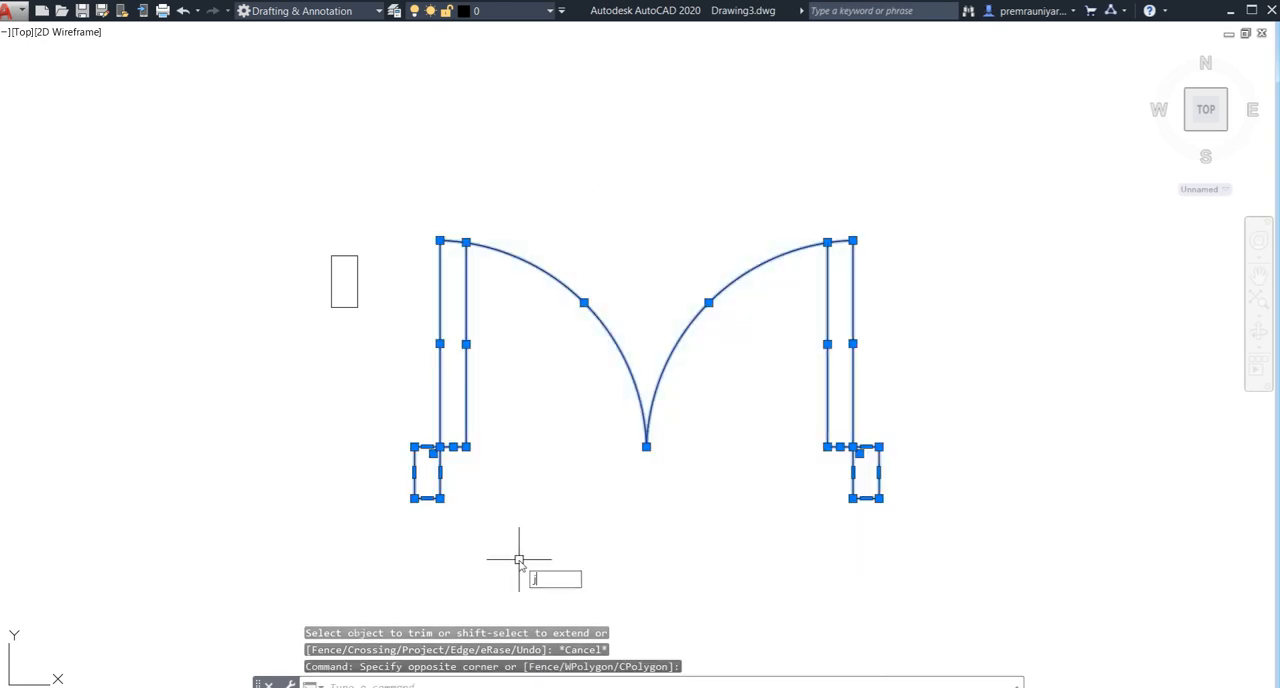
type("j")
key("Return")
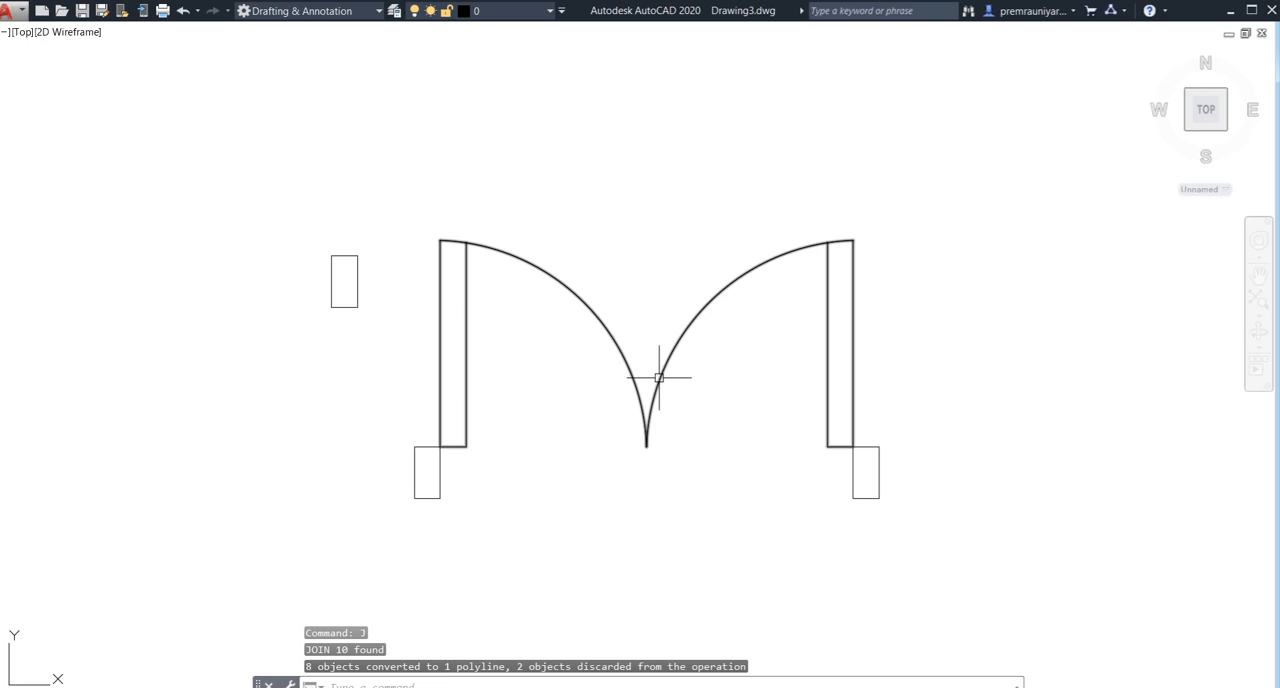
- Try to move the double door into the plan's entrance passage with Ortho on, and undo the move
left_click(927, 203)
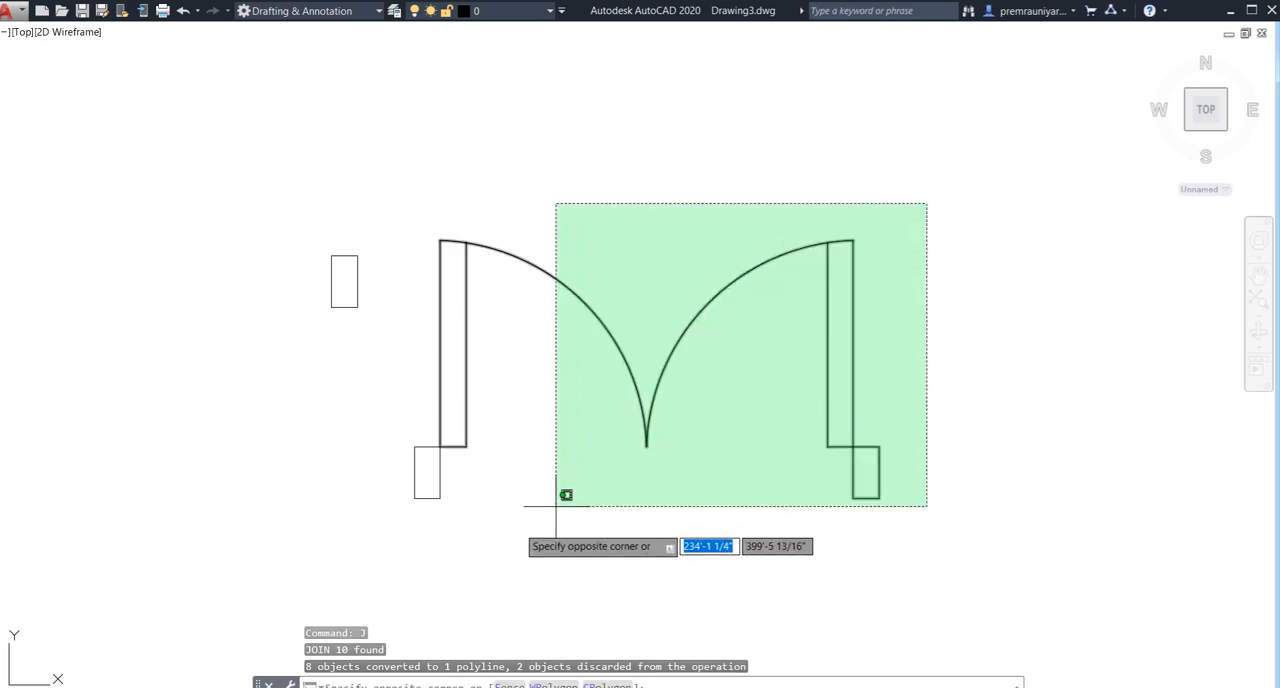
left_click(418, 574)
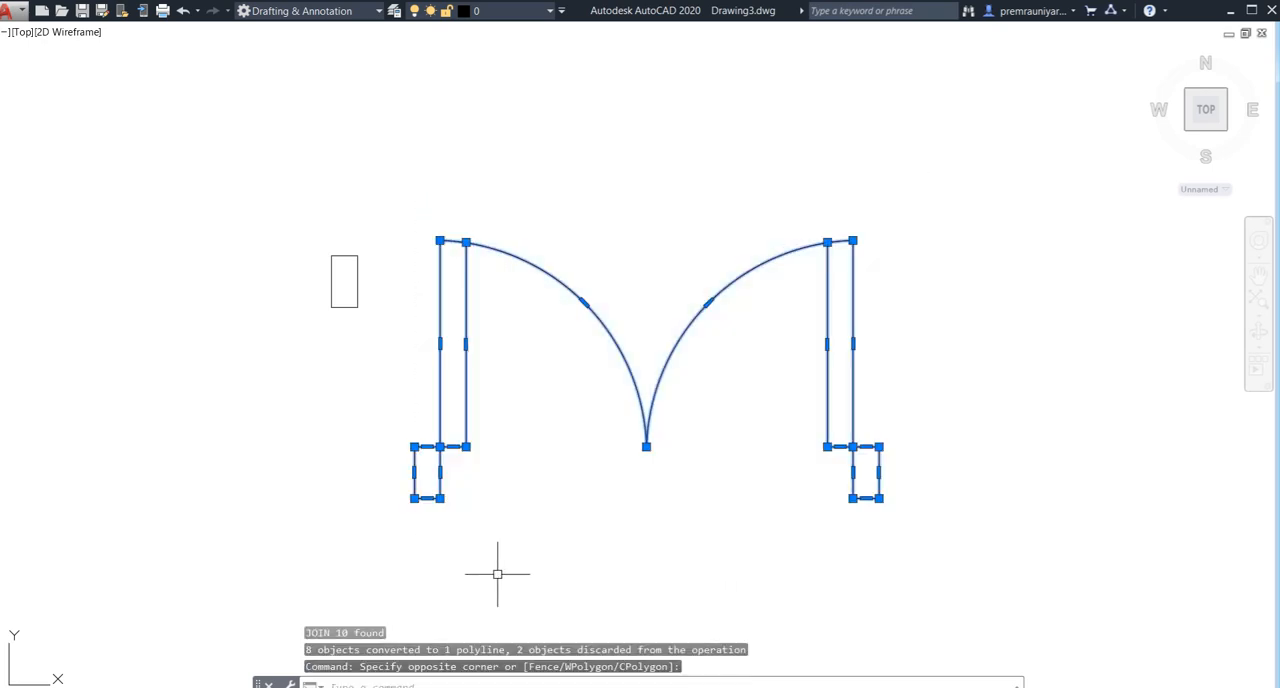
type("m")
key("Return")
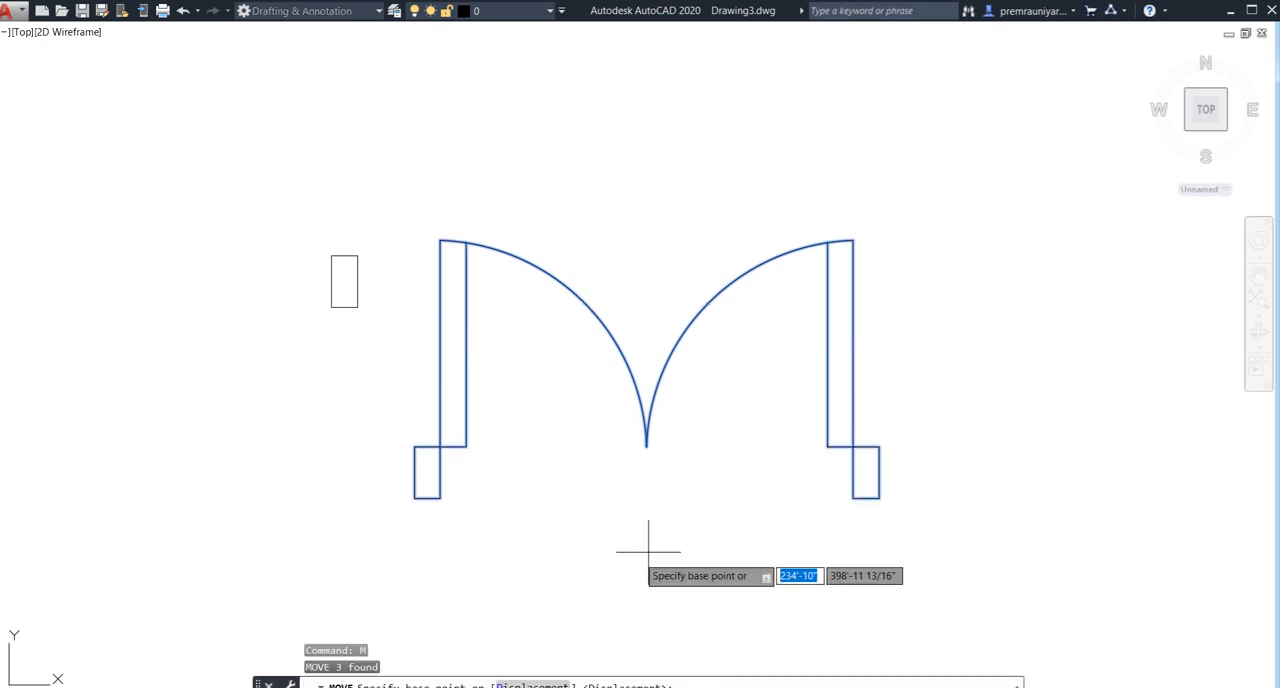
left_click(852, 446)
scroll(613, 535, "down", 5)
middle_click_drag(613, 535, 908, 461)
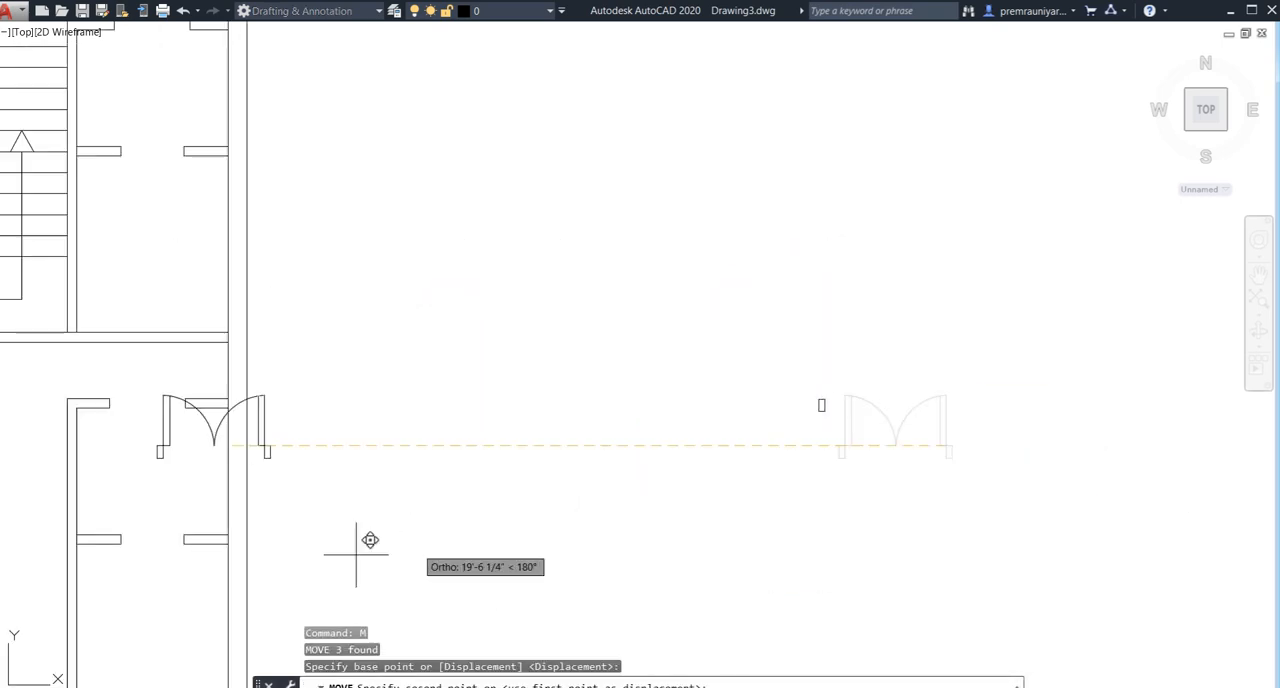
scroll(229, 560, "down", 5)
middle_click_drag(229, 557, 640, 397)
scroll(516, 448, "up", 4)
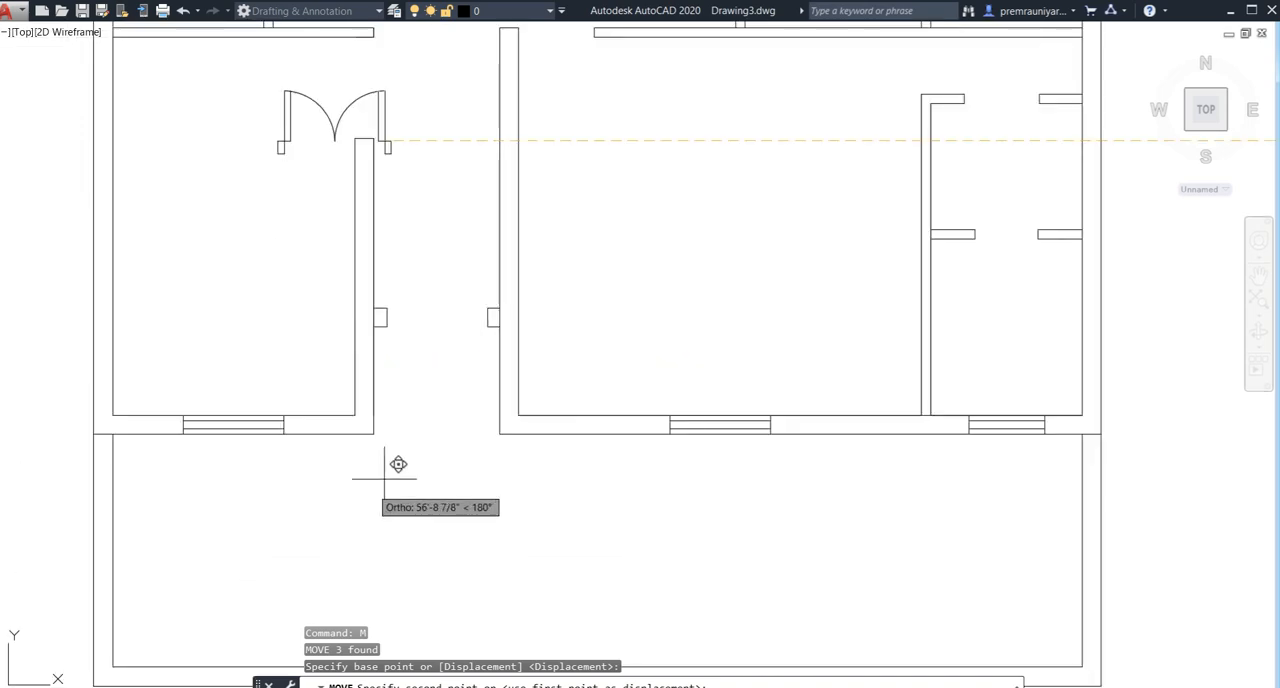
left_click(460, 352)
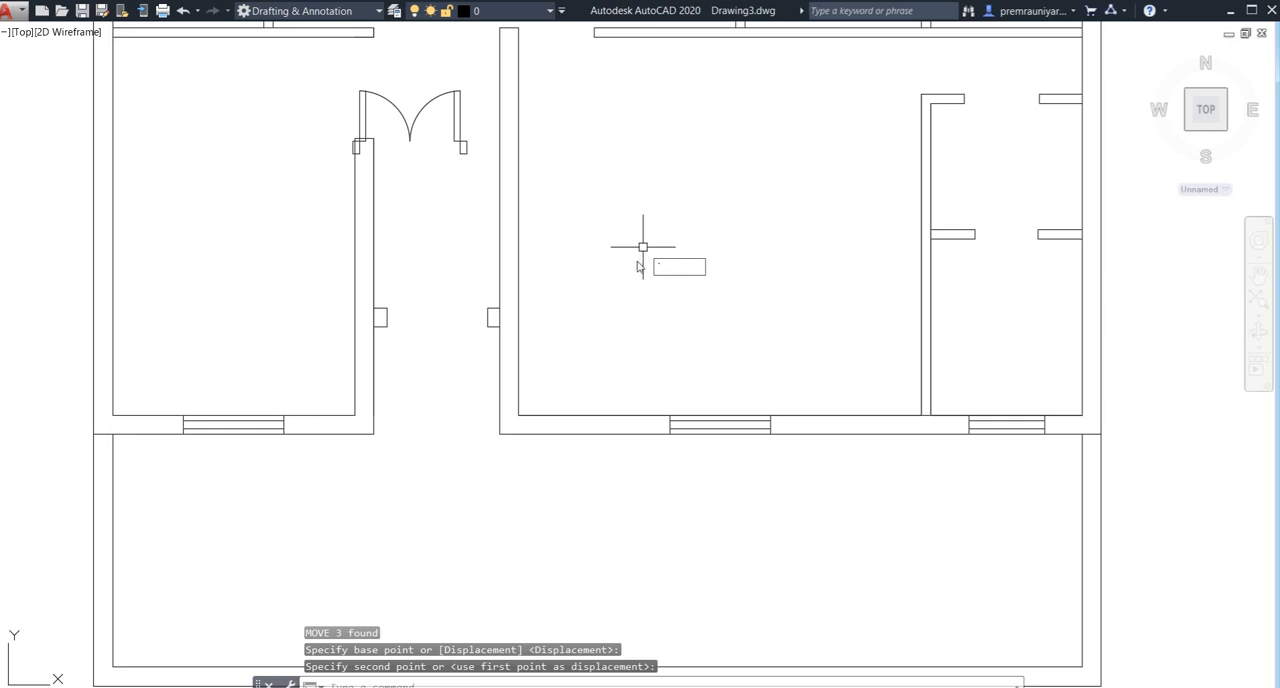
key("Escape")
key("Escape")
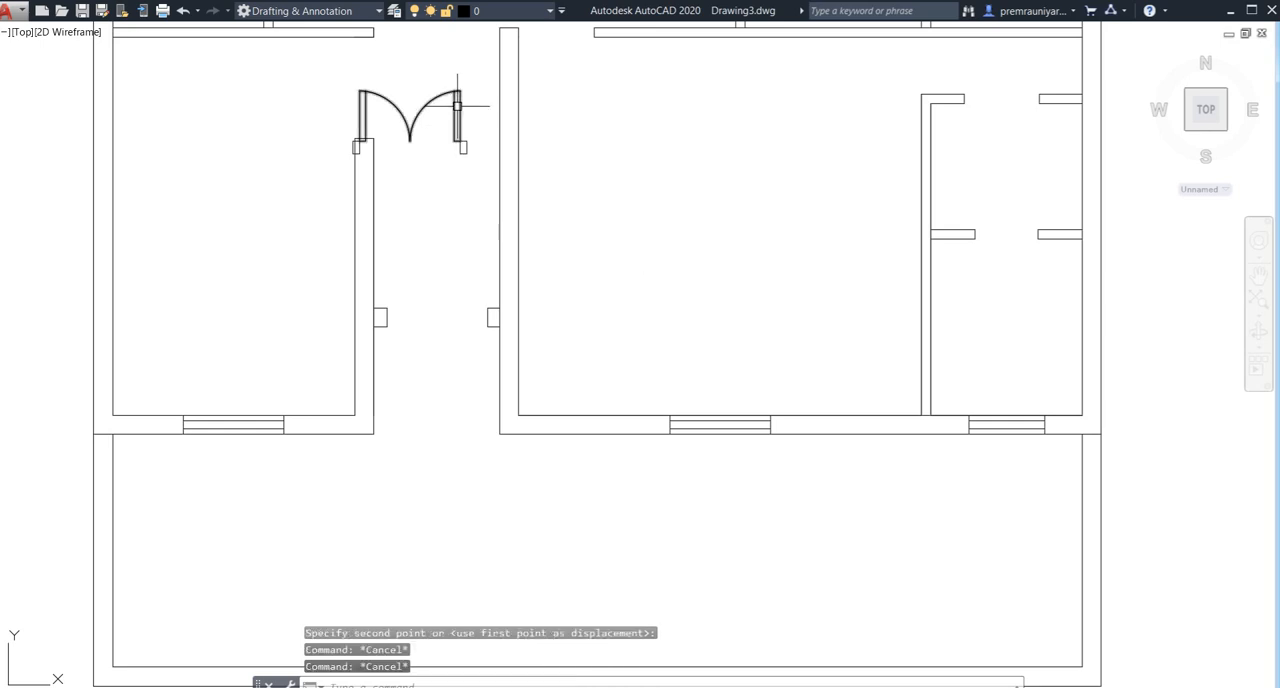
key("ctrl+z")
- Move the double door by its right hinge corner, with Ortho off, onto the upper inner corner of the entrance passage's right pier
scroll(597, 217, "down", 2)
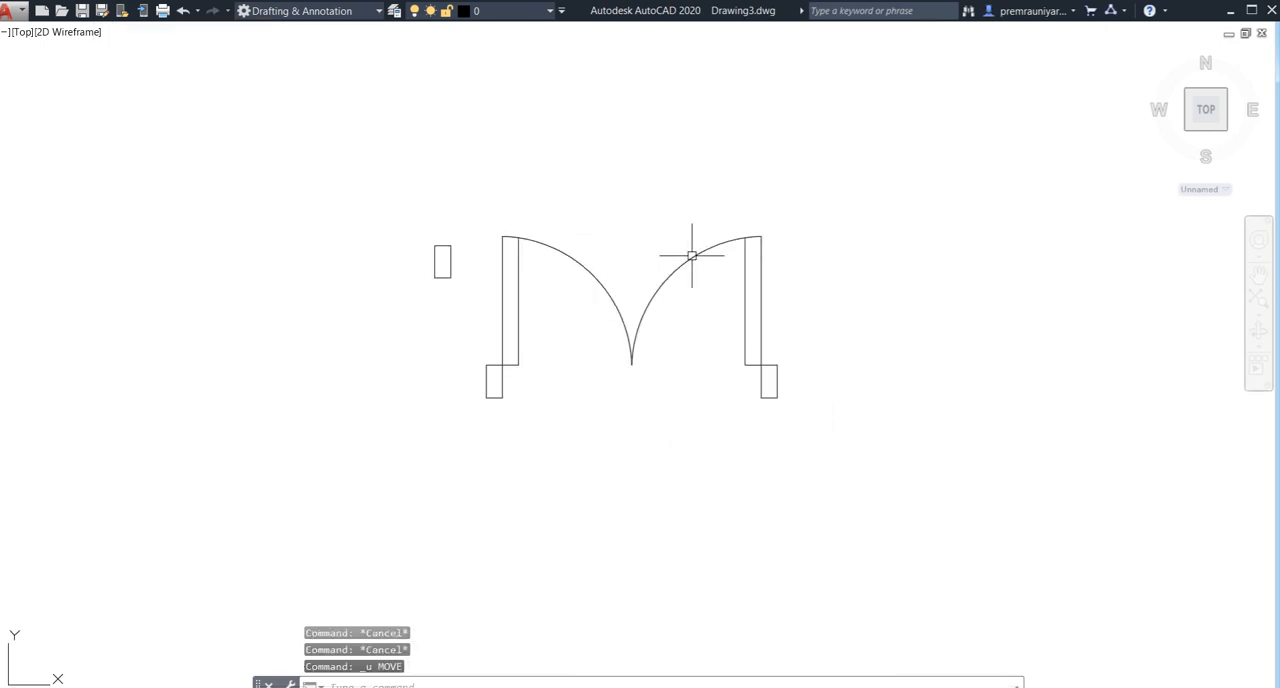
left_click(835, 208)
left_click(494, 467)
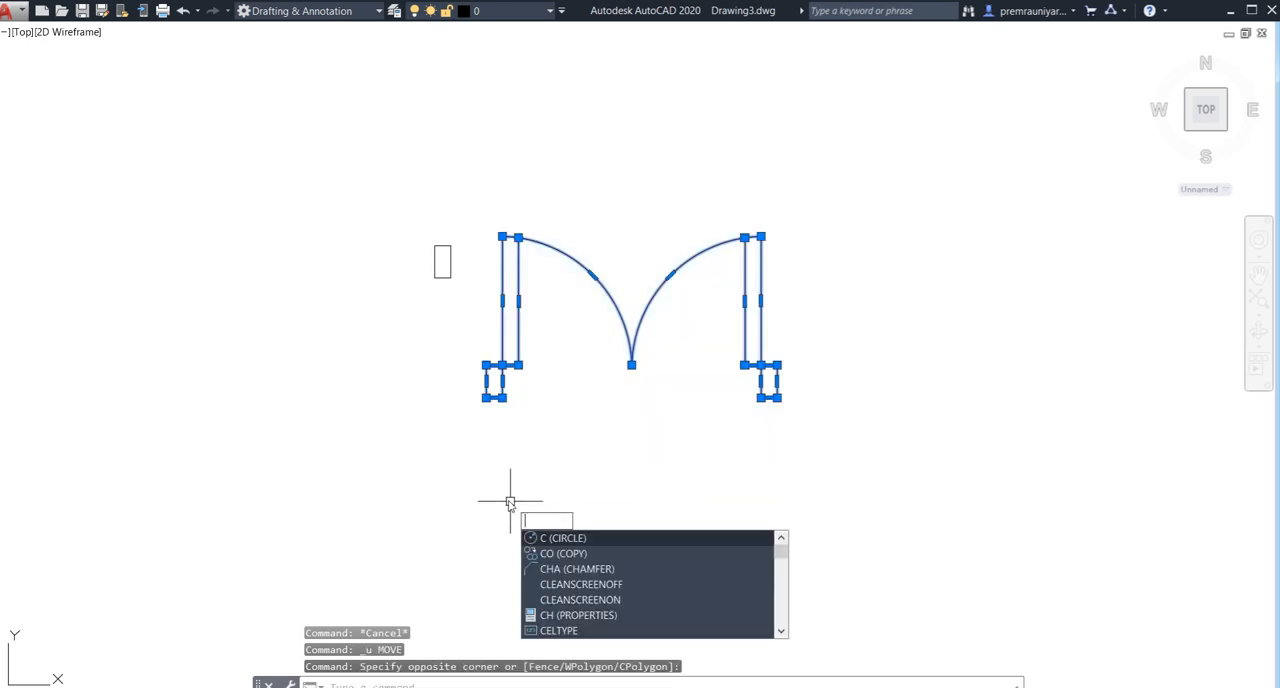
key("BackSpace")
type("m")
key("Return")
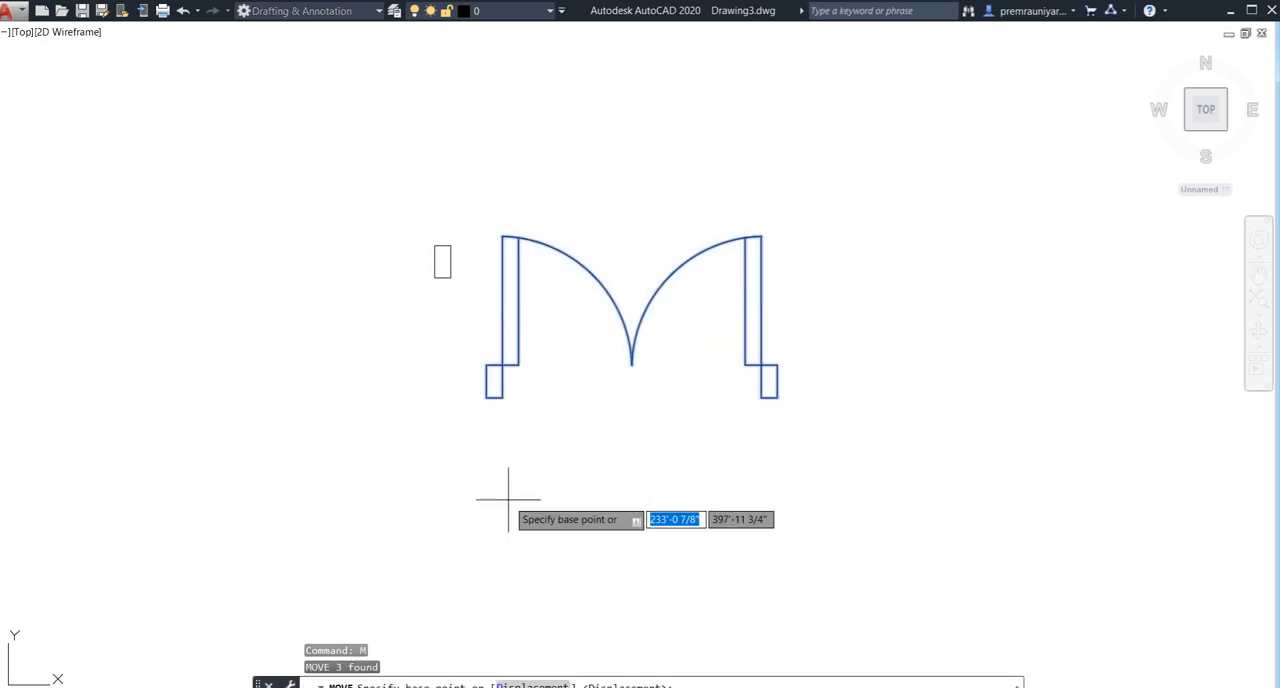
left_click(761, 365)
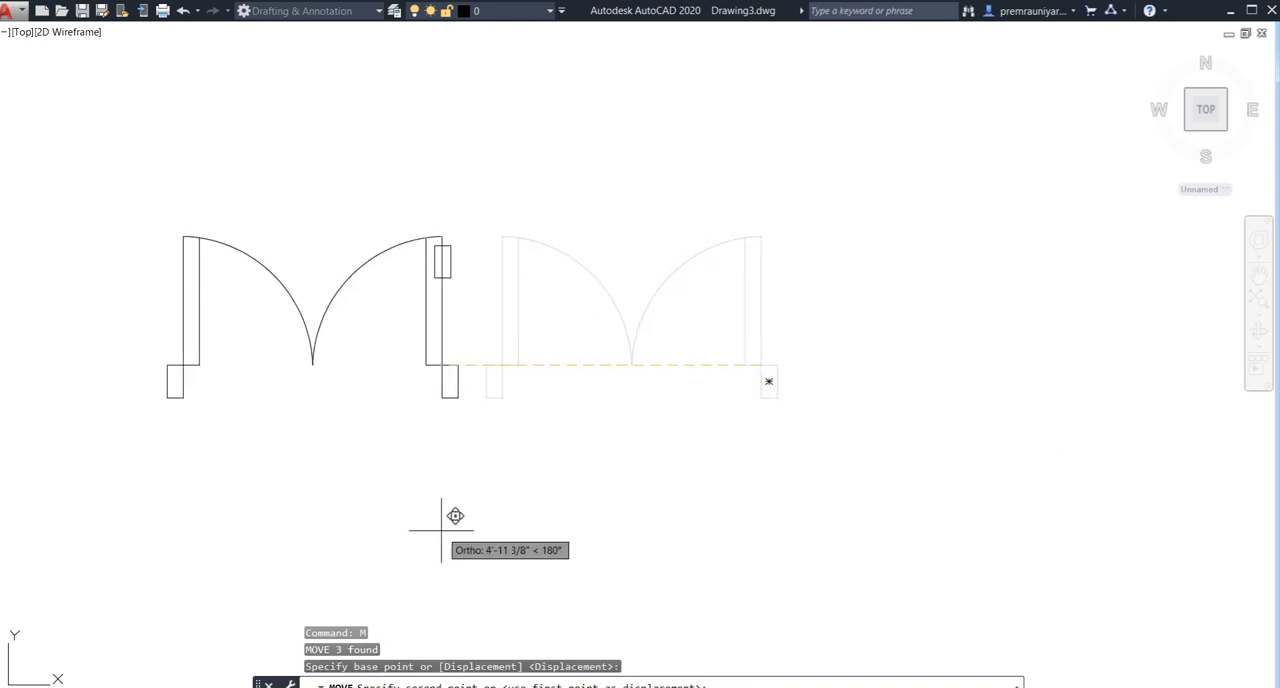
key("F8")
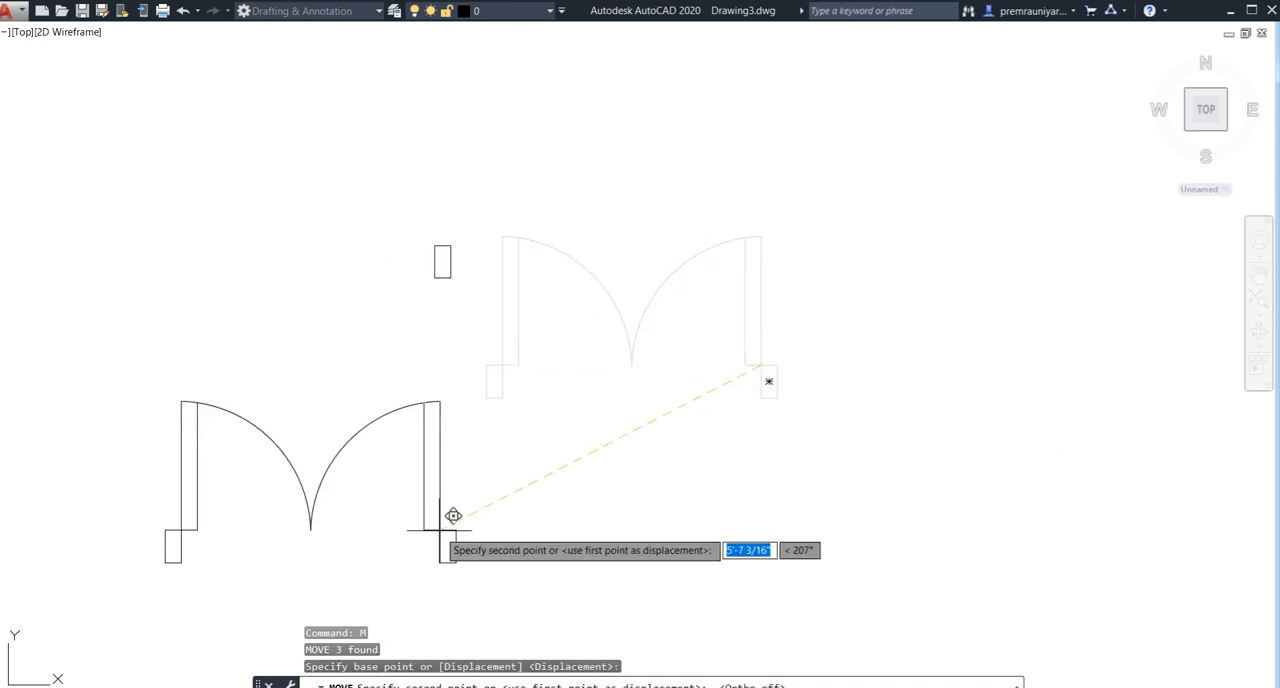
scroll(451, 517, "down", 5)
middle_click_drag(411, 514, 827, 358)
scroll(326, 416, "up", 5)
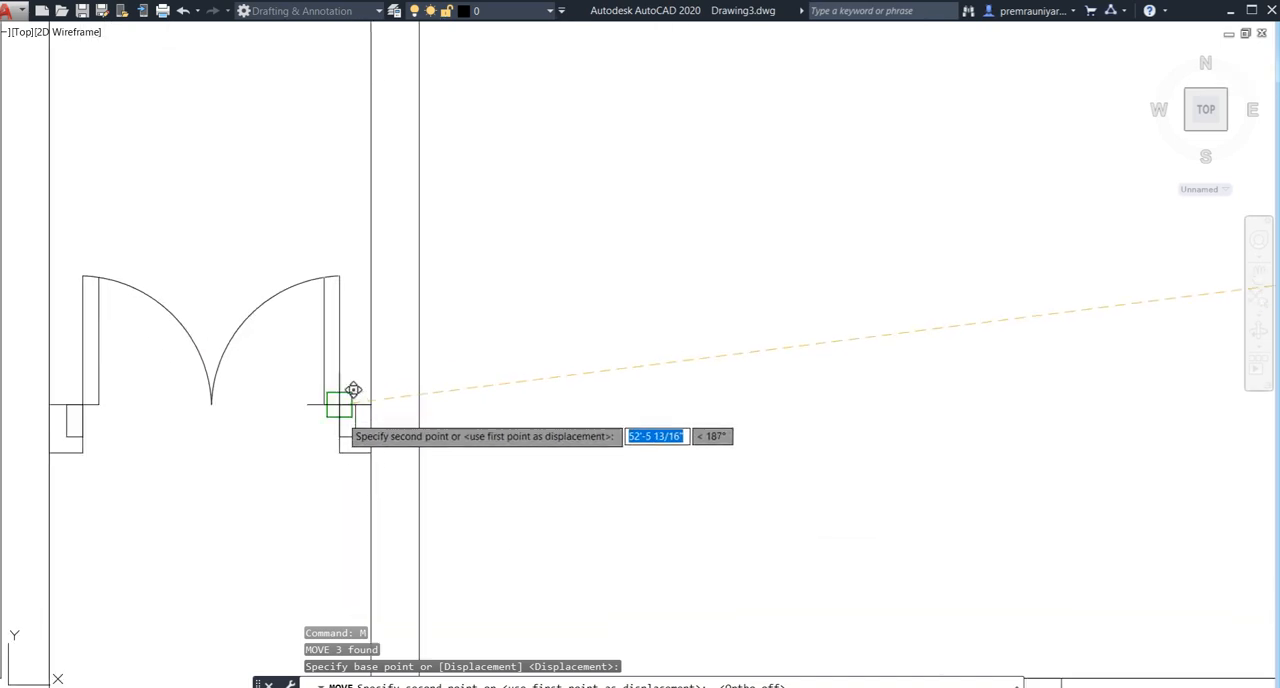
left_click(353, 390)
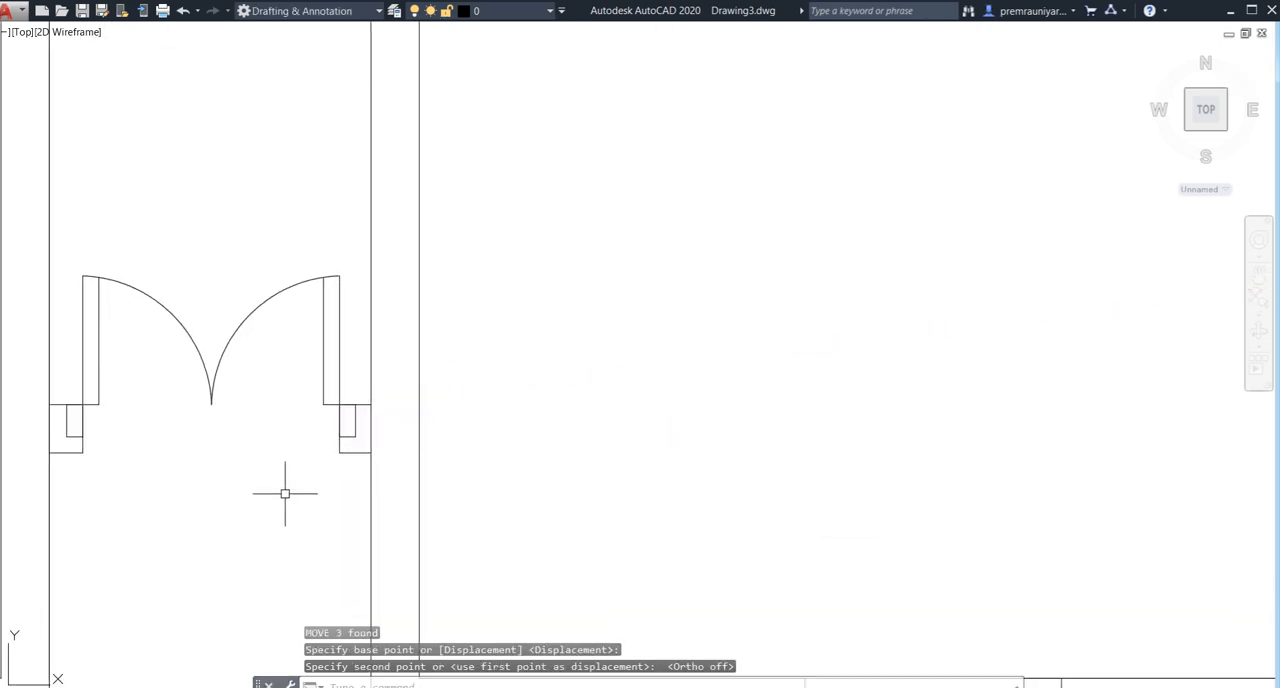
key("Escape")
- Draw a 3' horizontal line in the empty area to the right of the floor plan, with Ortho on
scroll(531, 420, "down", 8)
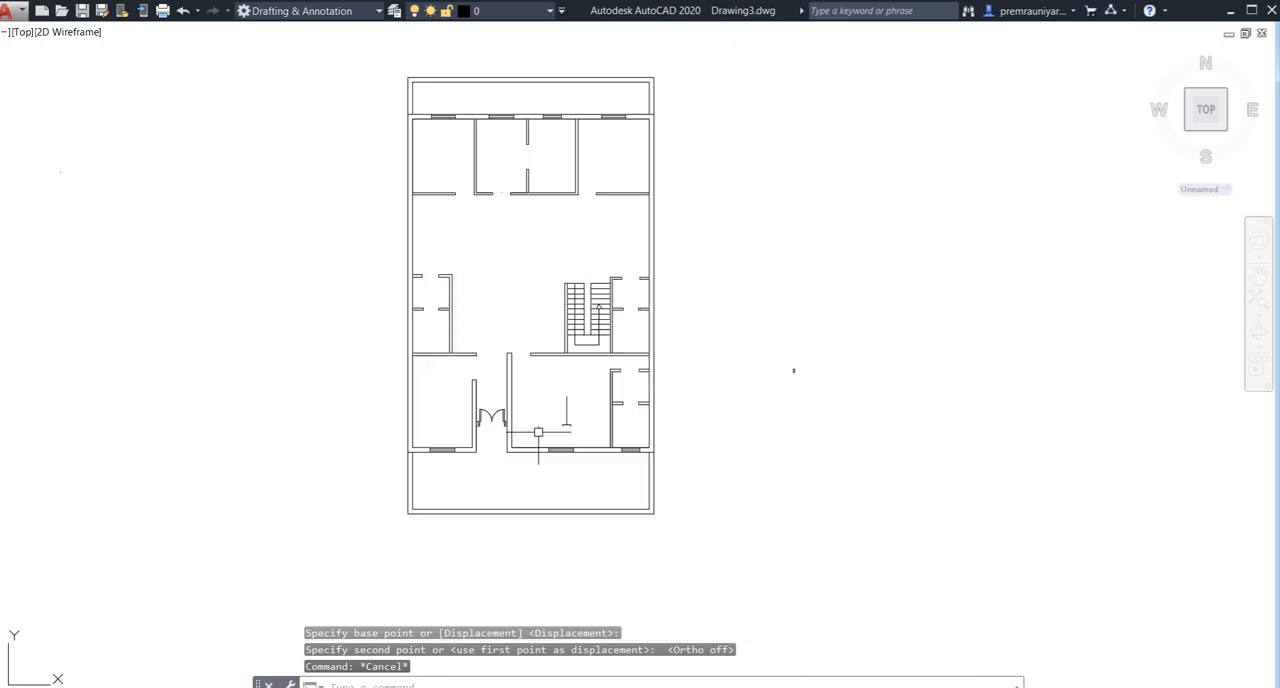
middle_click_drag(536, 432, 193, 450)
scroll(761, 377, "down", 4)
middle_click_drag(714, 412, 505, 442)
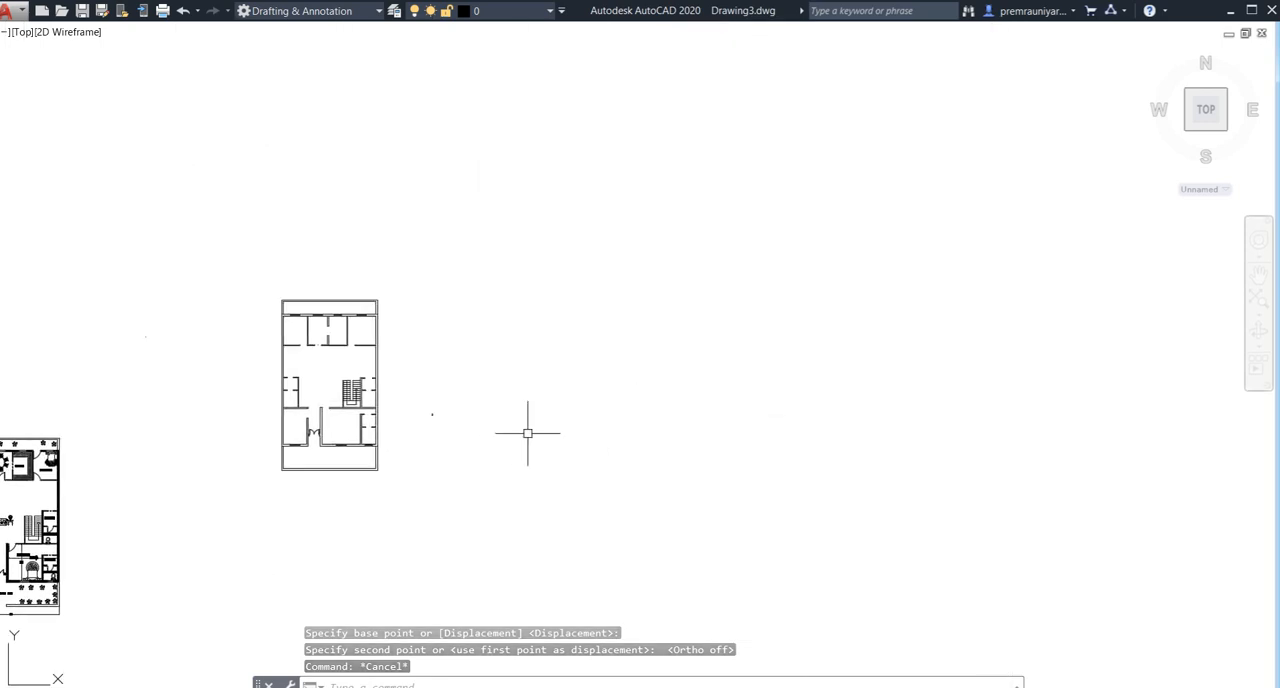
scroll(386, 440, "up", 4)
middle_click_drag(417, 354, 494, 389)
scroll(477, 380, "up", 2)
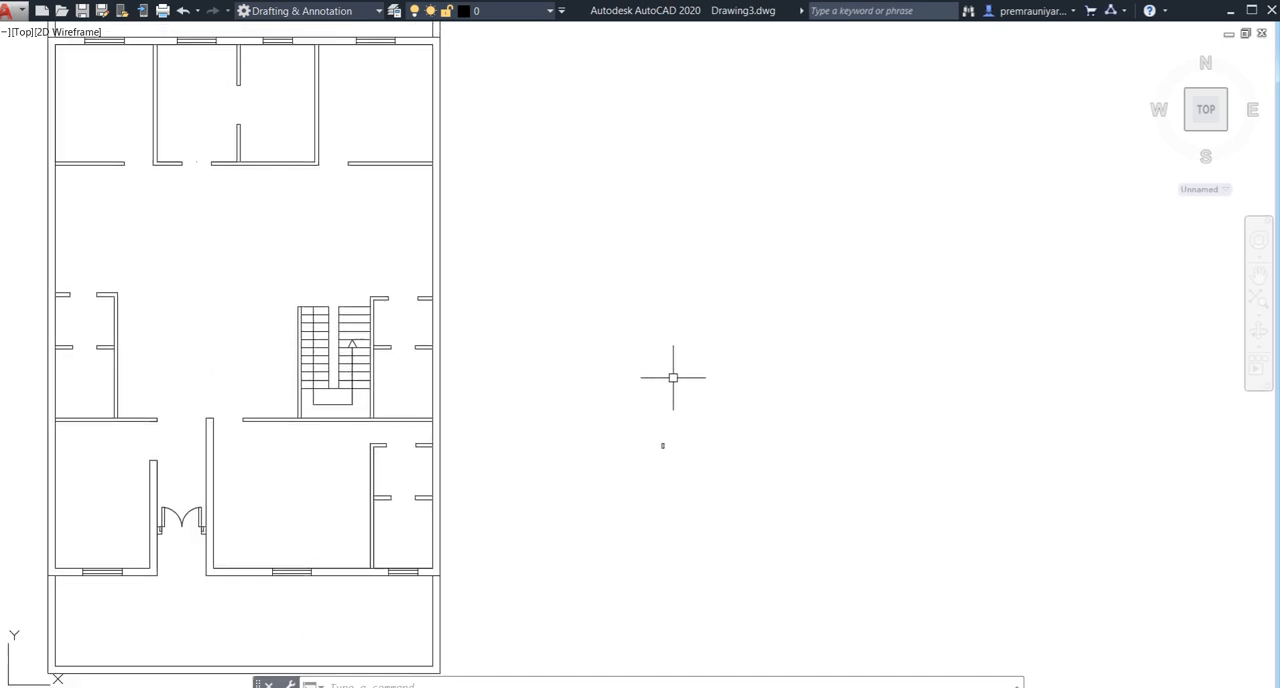
middle_click_drag(726, 369, 815, 355)
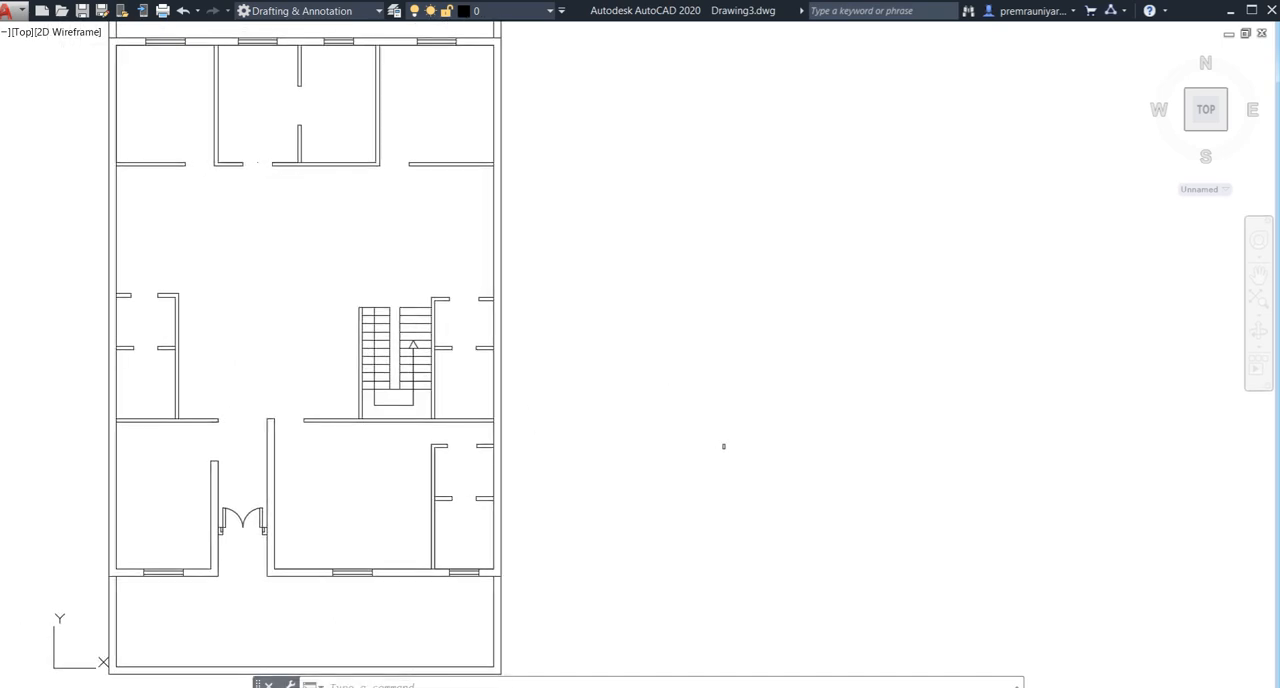
key("Return")
left_click(698, 378)
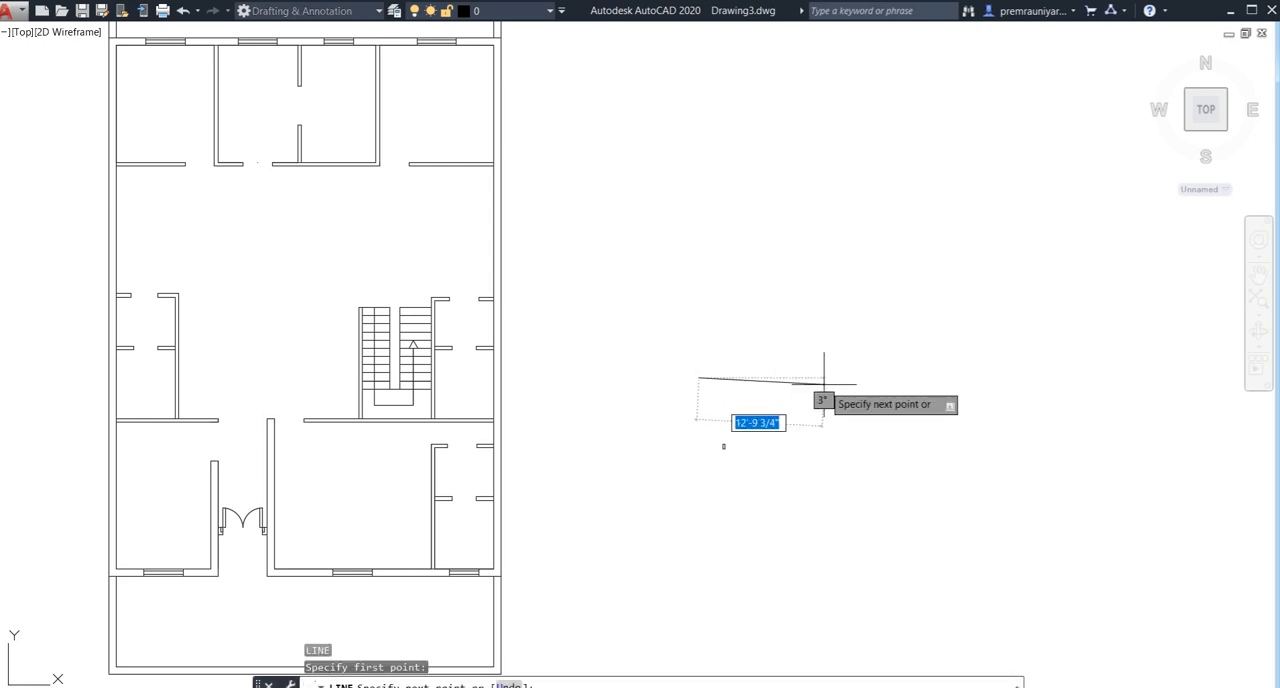
key("F8")
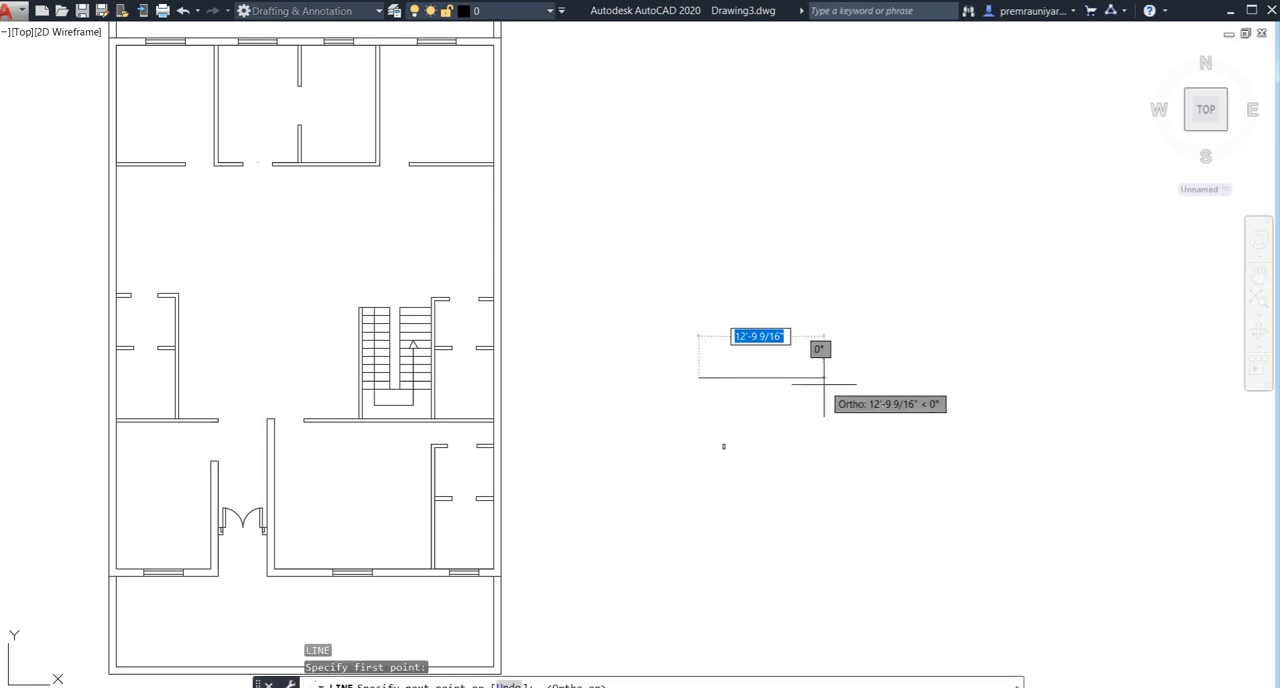
type("3")
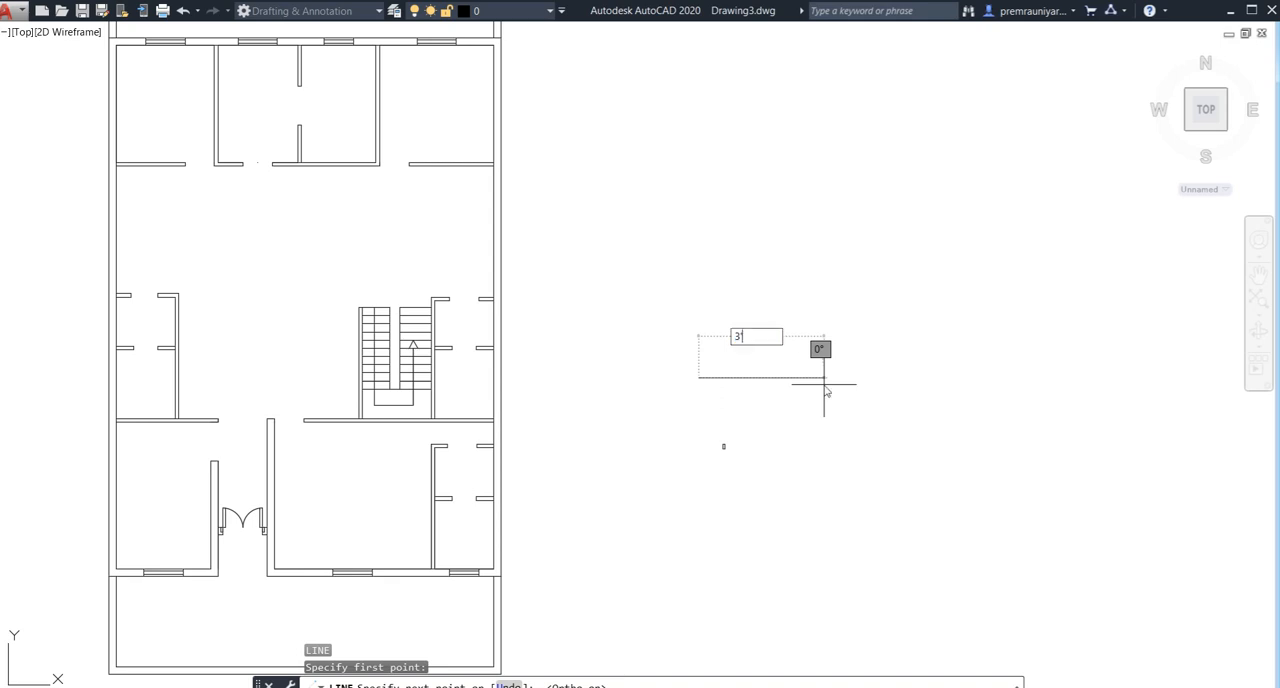
key("Return")
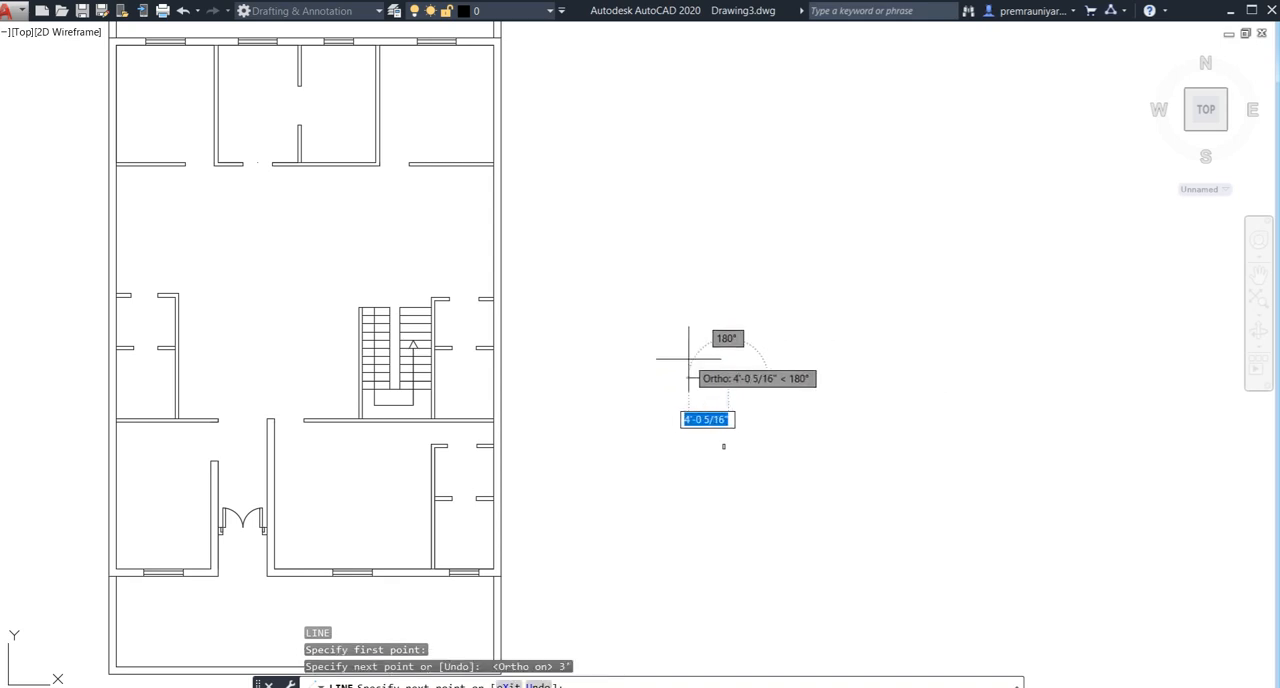
key("Escape")
- Draw a 3' vertical line upward from the left end of the new horizontal line
scroll(688, 372, "up", 4)
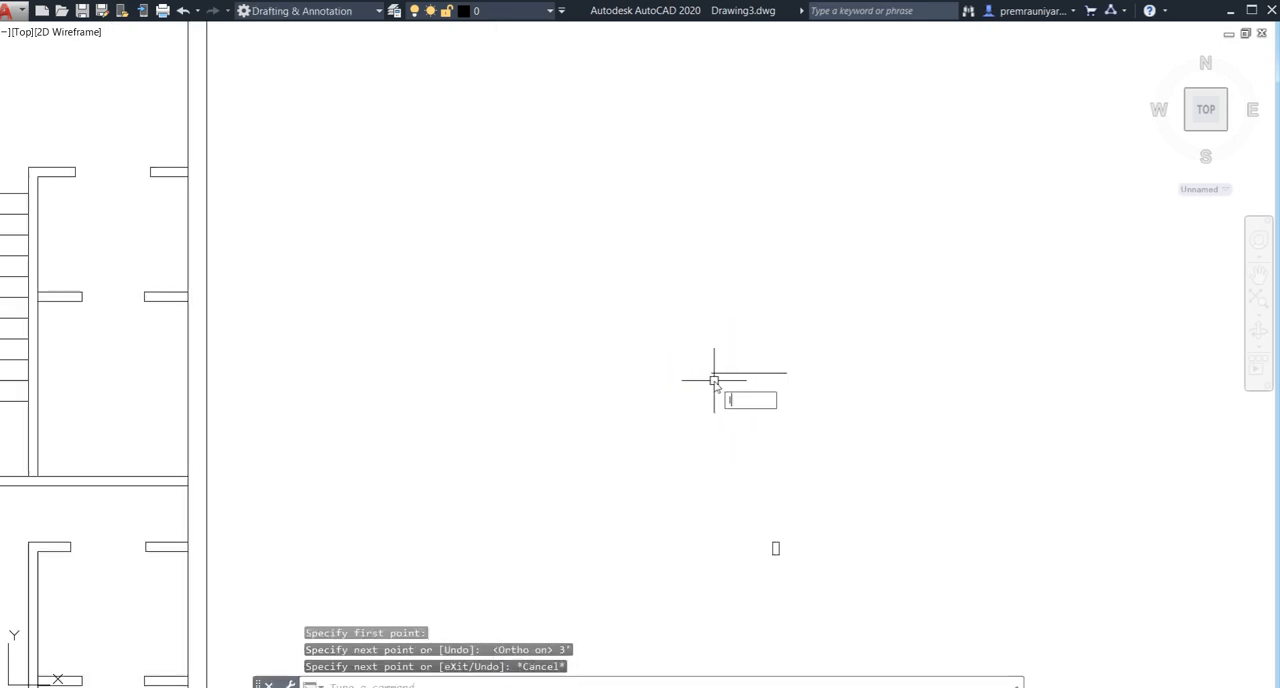
key("Return")
left_click(711, 373)
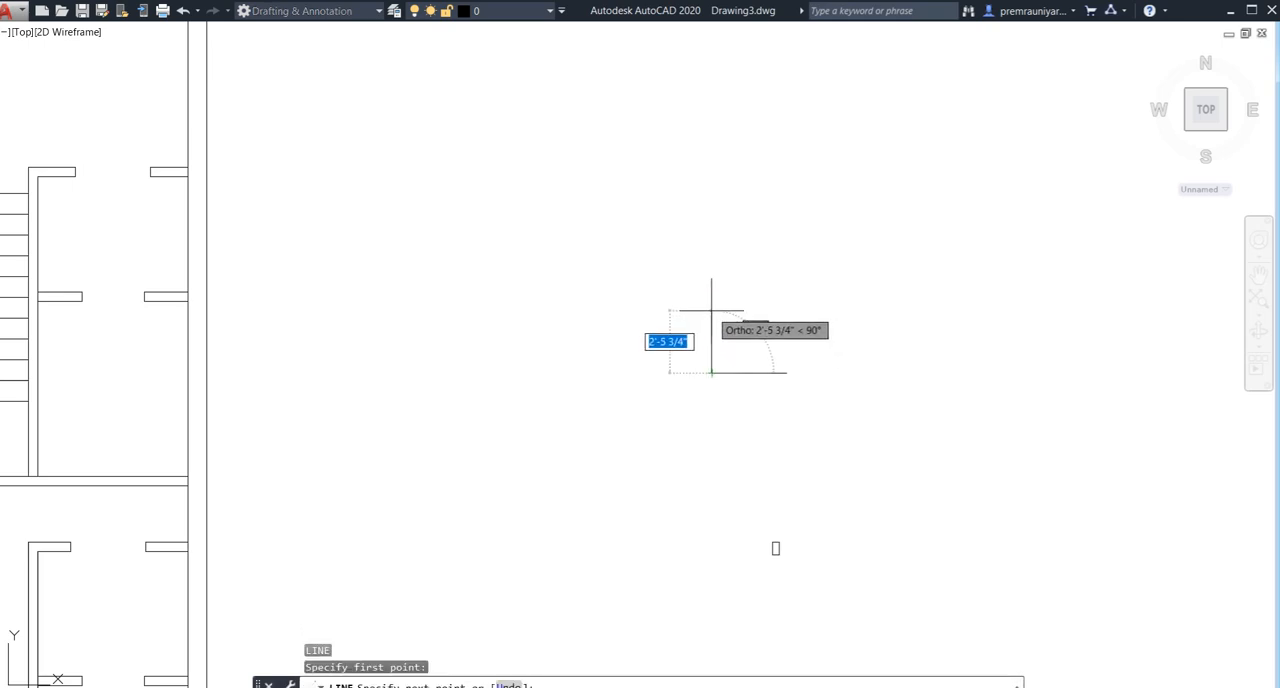
type("3")
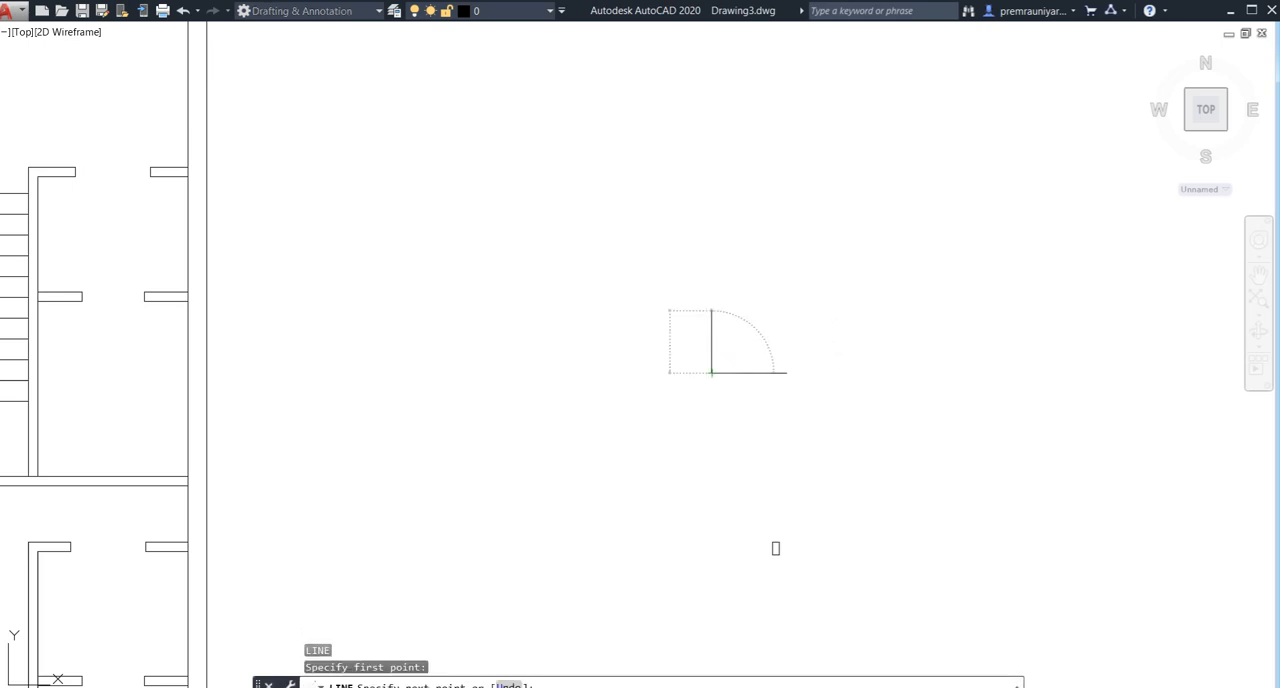
key("Return")
key("Escape")
- Draw an arc from the top of the 3' vertical line to the right end of the horizontal line, with Ortho off
scroll(715, 339, "up", 2)
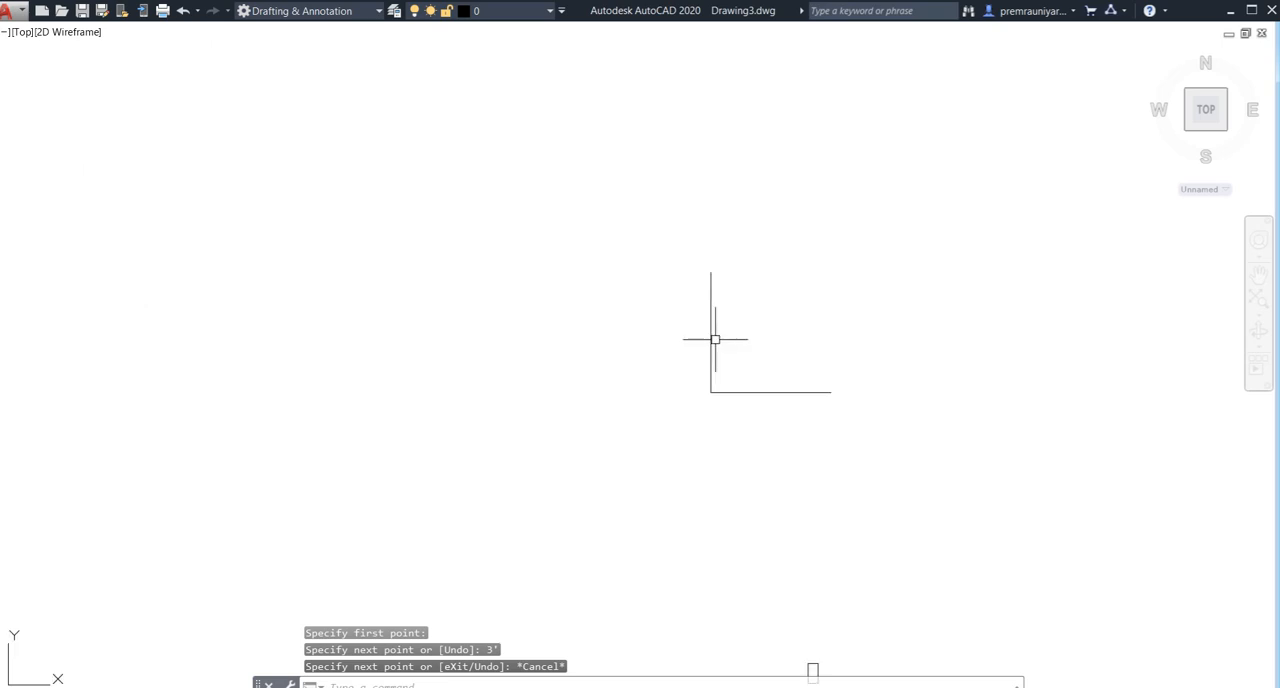
middle_click_drag(746, 337, 739, 355)
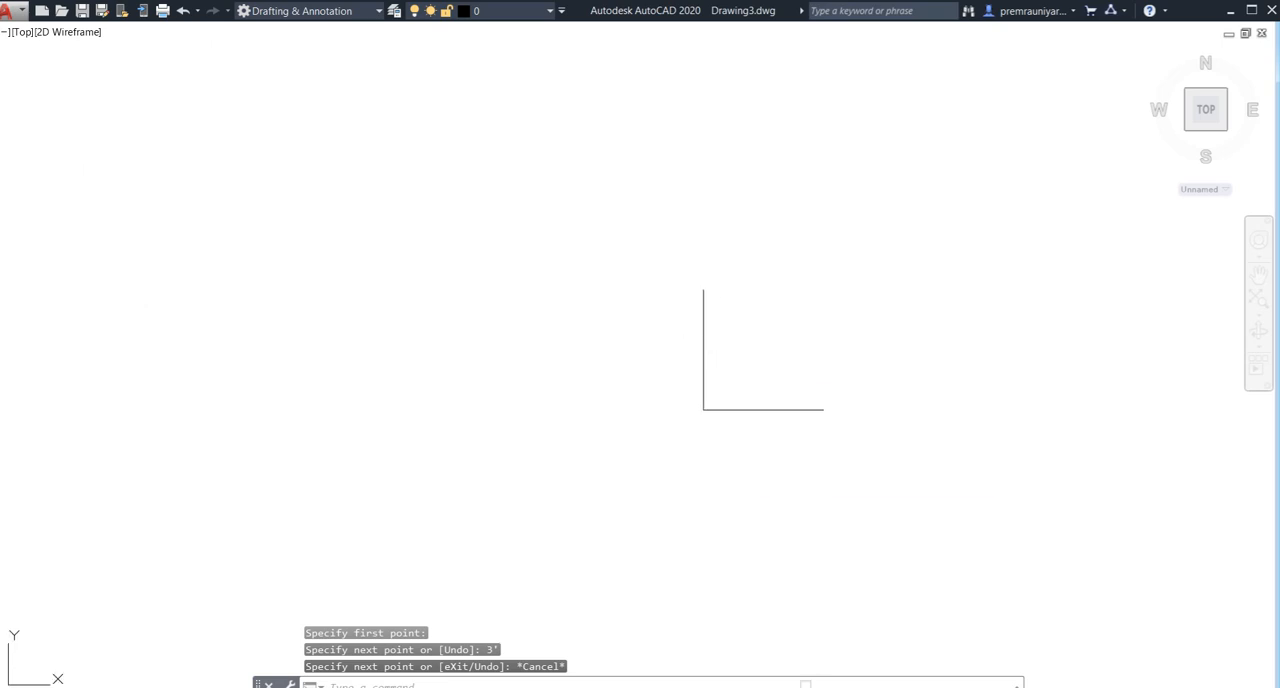
type("a")
key("Return")
left_click(703, 290)
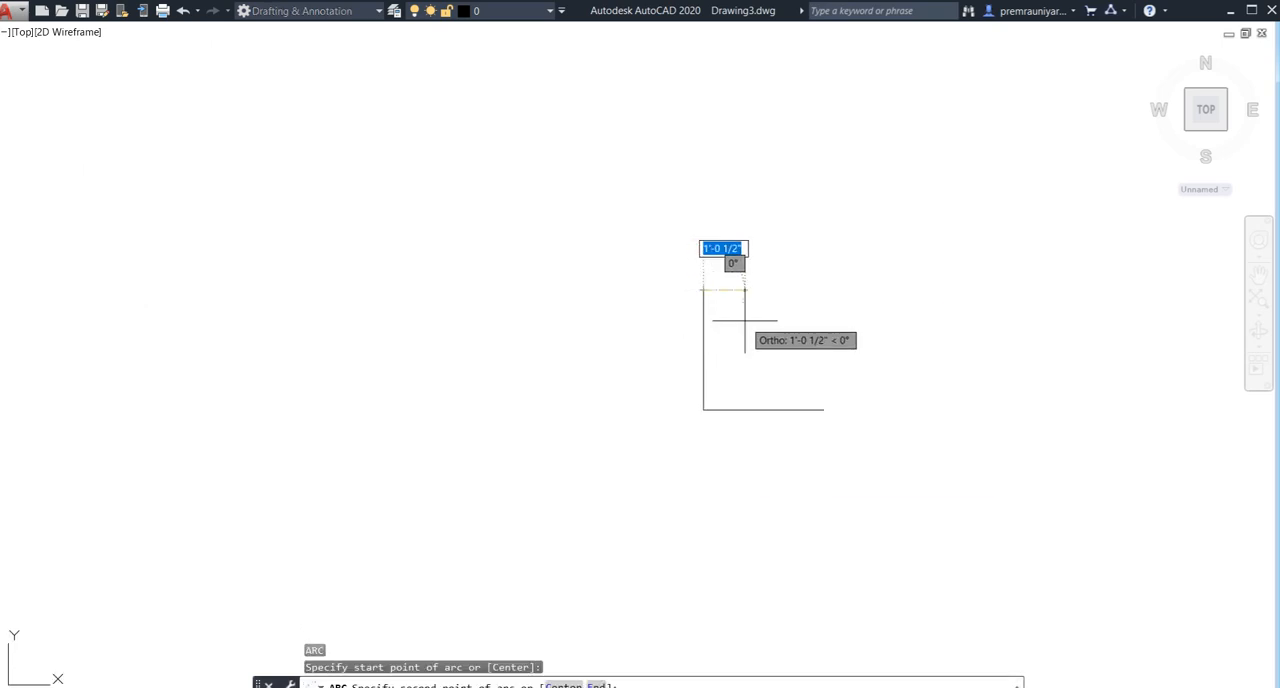
key("F8")
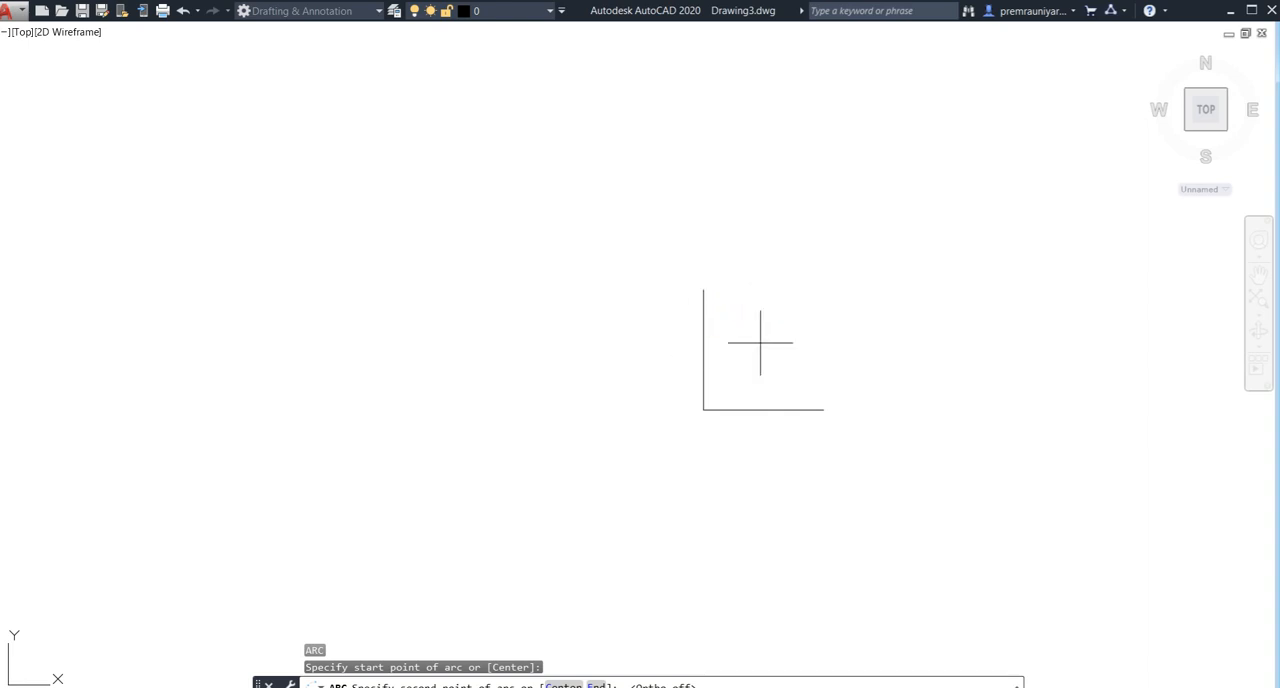
left_click(760, 344)
left_click(823, 405)
key("Return")
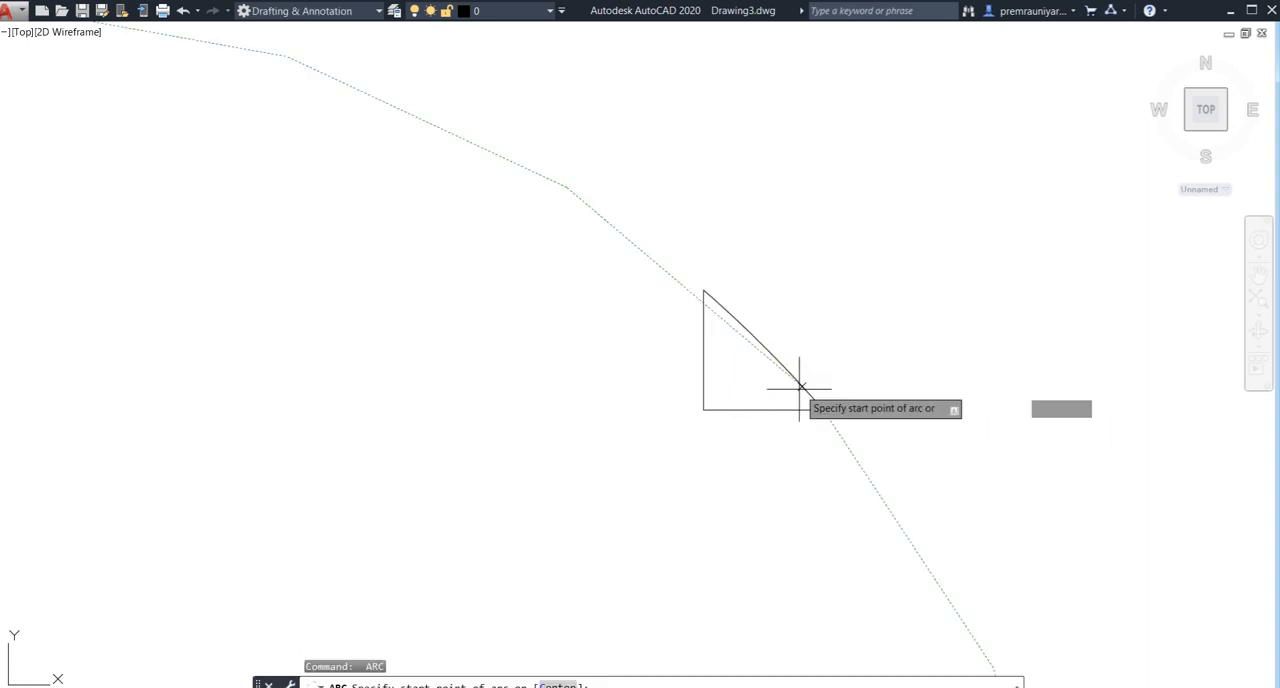
key("Return")
key("Escape")
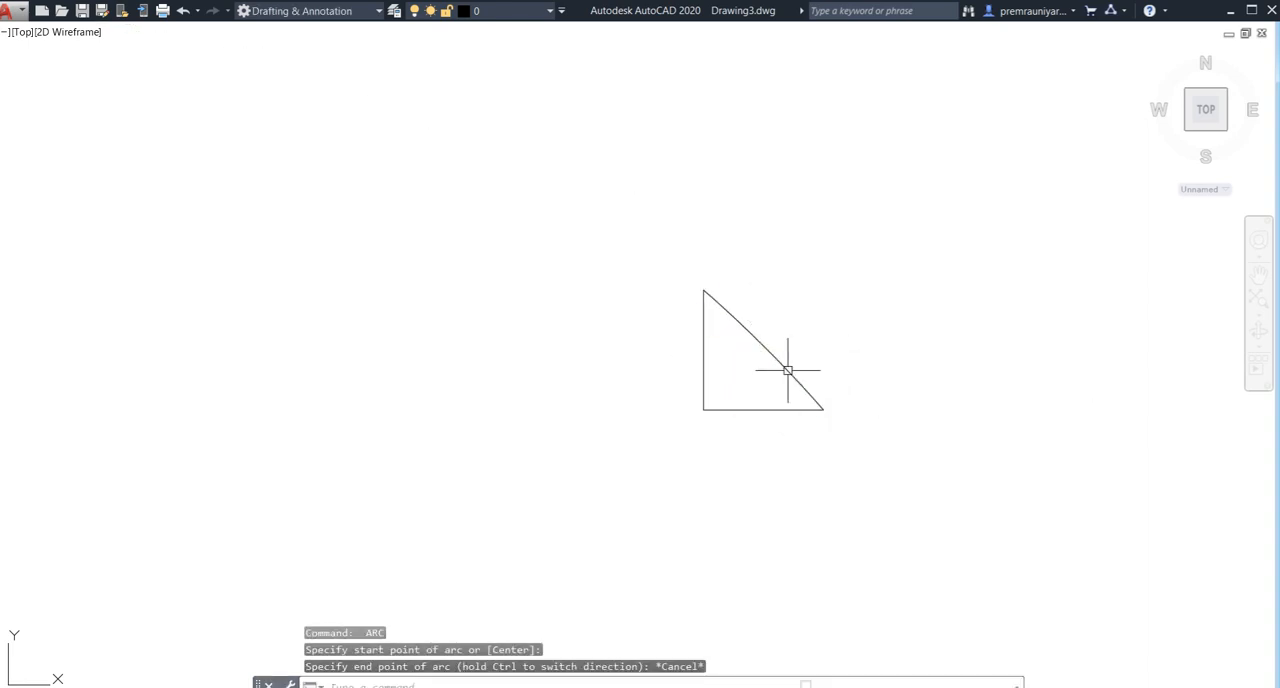
- Stretch the arc's midpoint outward so the arc forms a quarter-circle door swing between the two lines
left_click(785, 369)
left_click(765, 347)
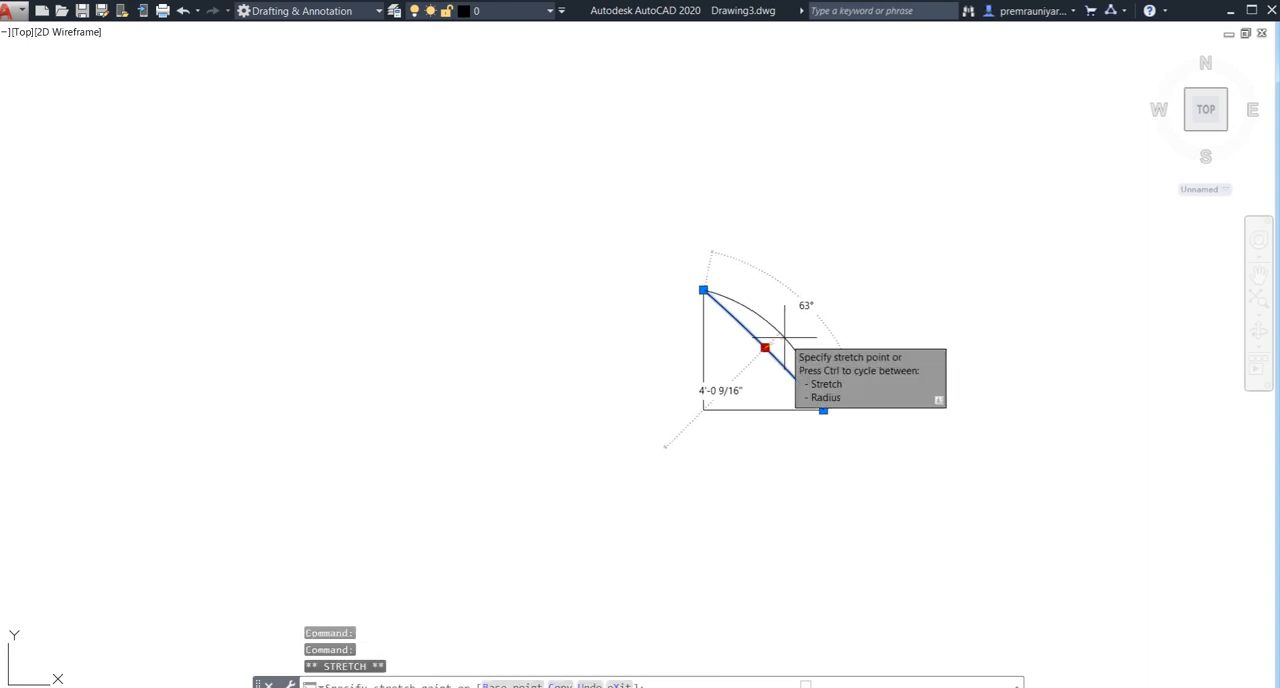
left_click(789, 327)
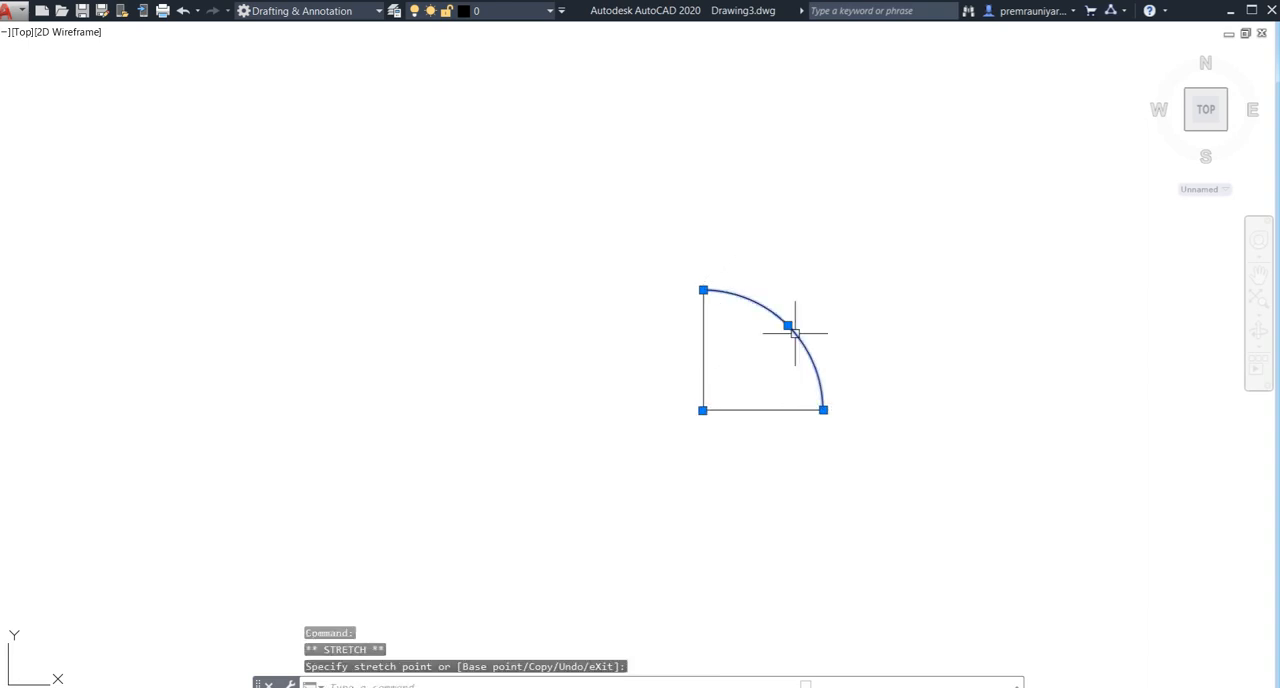
key("Escape")
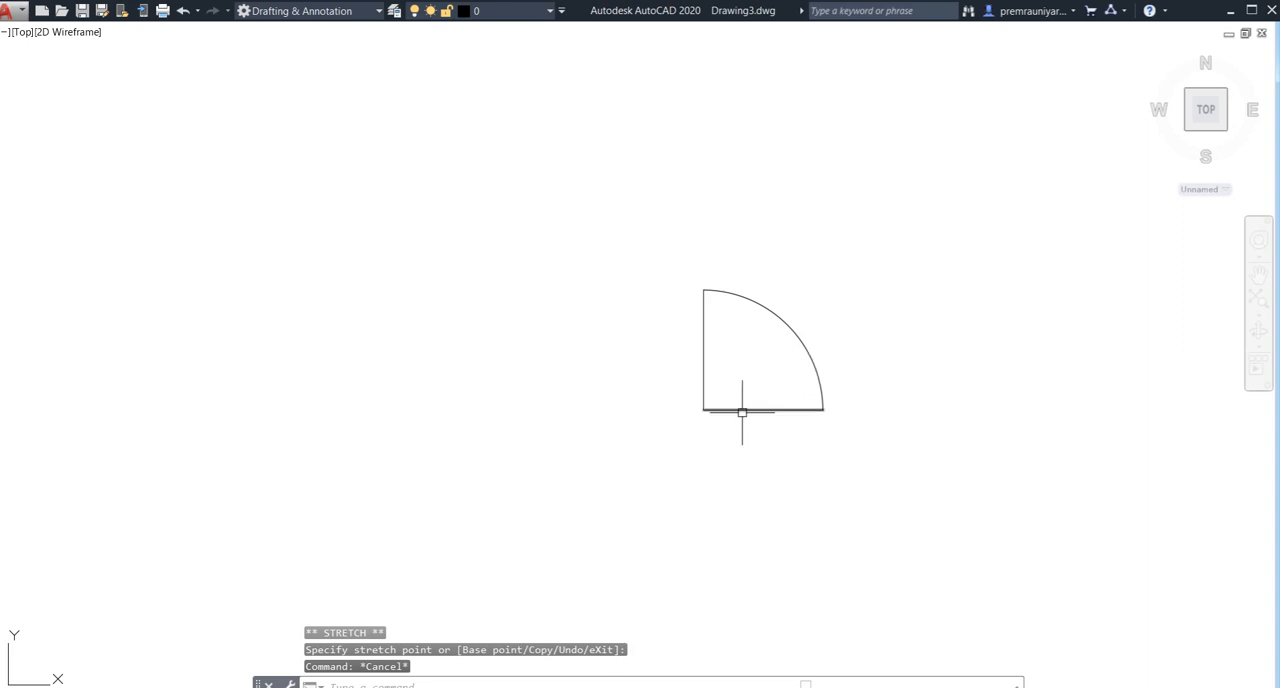
- Offset the door symbol's vertical line 3" inward, toward the swing arc, to give the leaf its thickness
type("o")
key("Return")
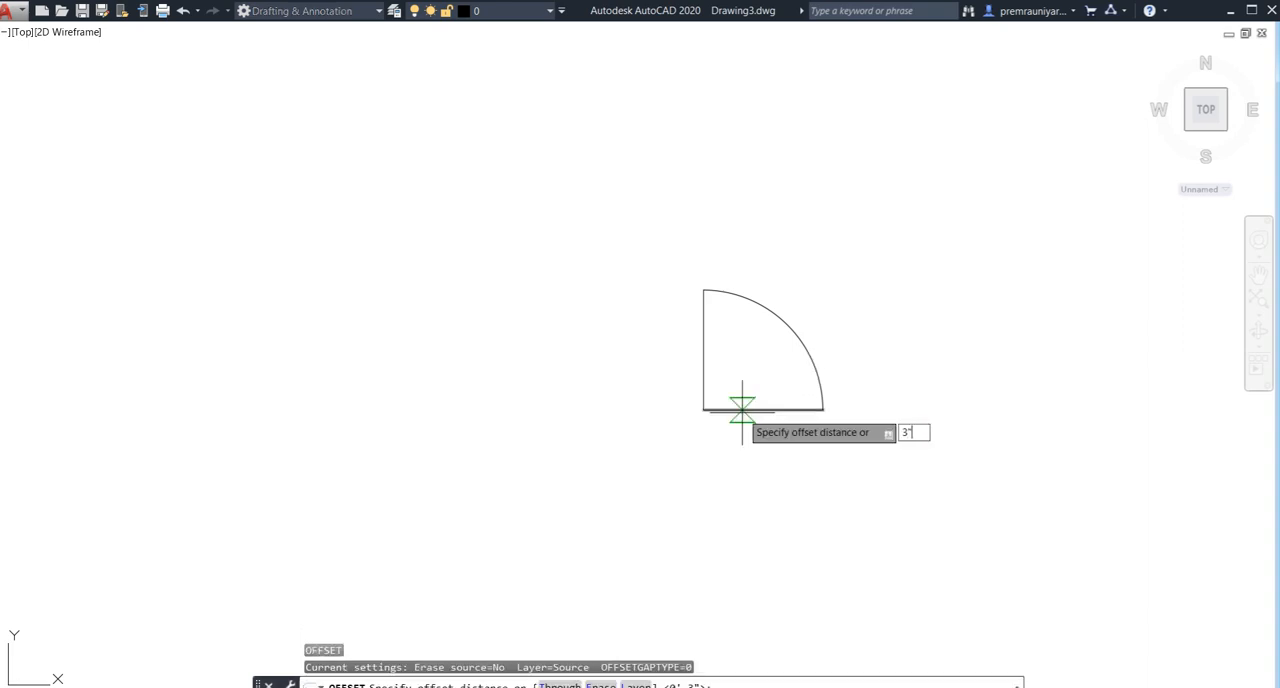
key("Return")
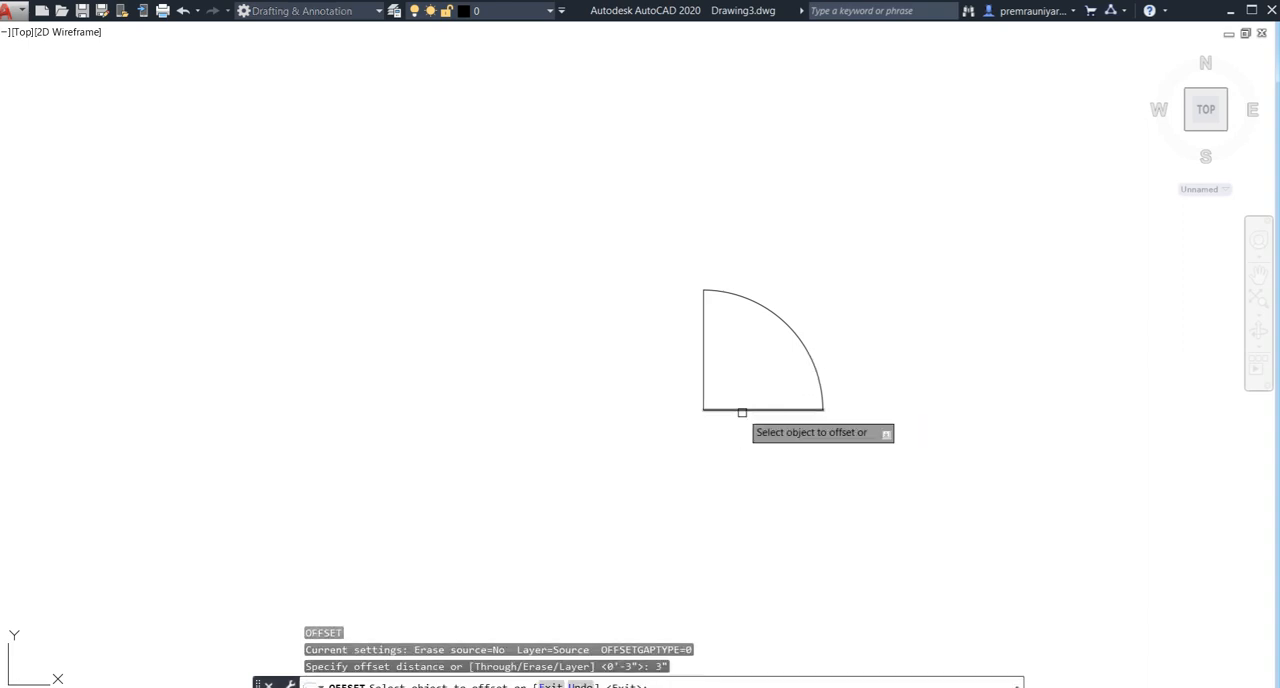
left_click(707, 364)
left_click(737, 360)
key("Escape")
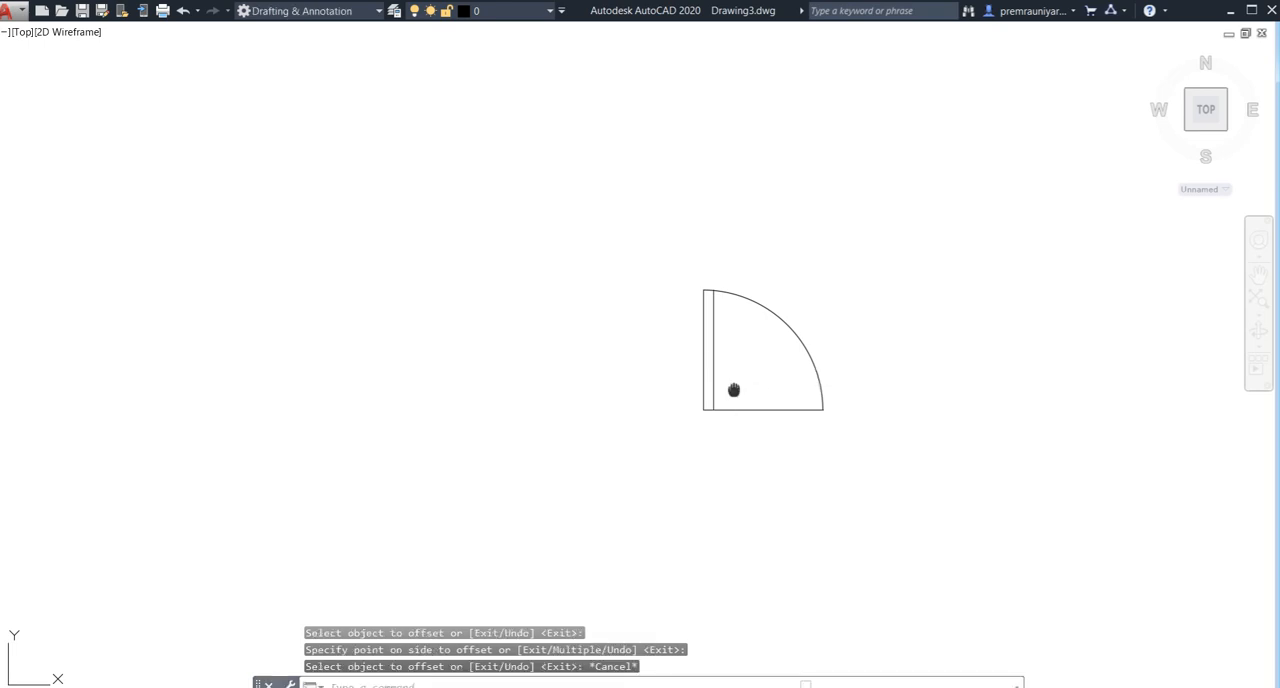
- Examine the floor plan's door openings around the entrance passage and compare them with the single door symbol
middle_click_drag(733, 390, 718, 388)
scroll(682, 409, "down", 4)
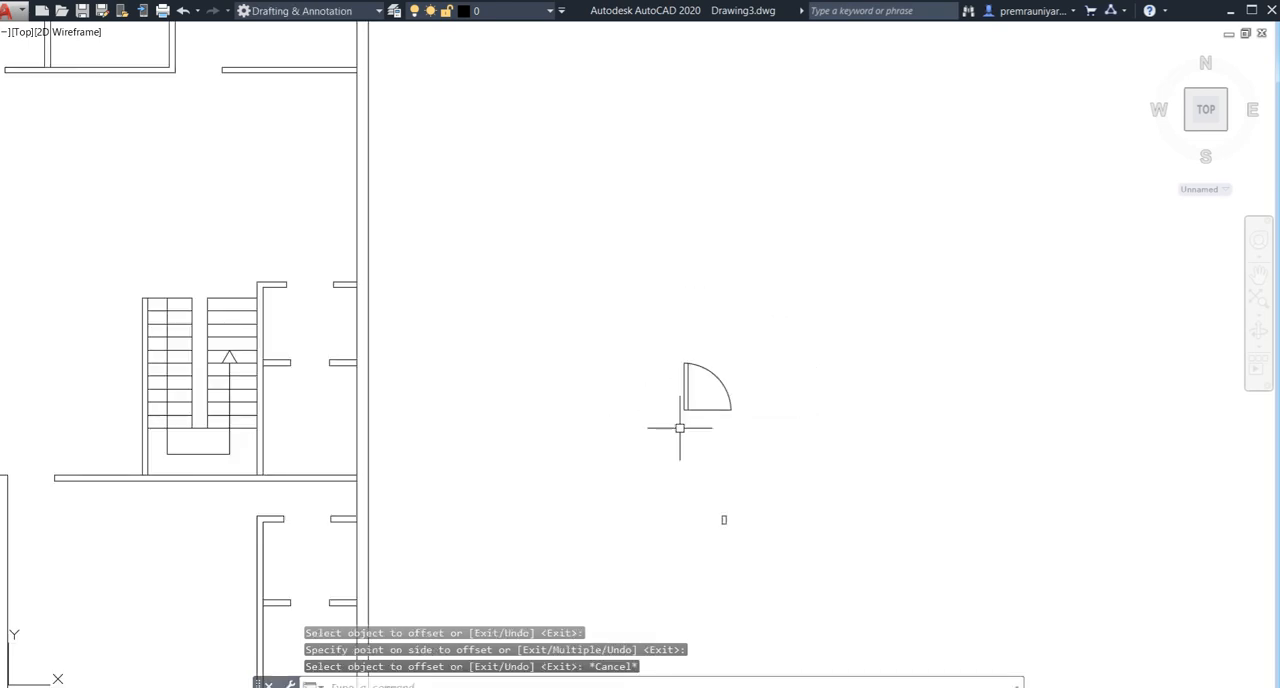
scroll(683, 436, "up", 2)
scroll(686, 440, "down", 2)
middle_click_drag(676, 445, 707, 430)
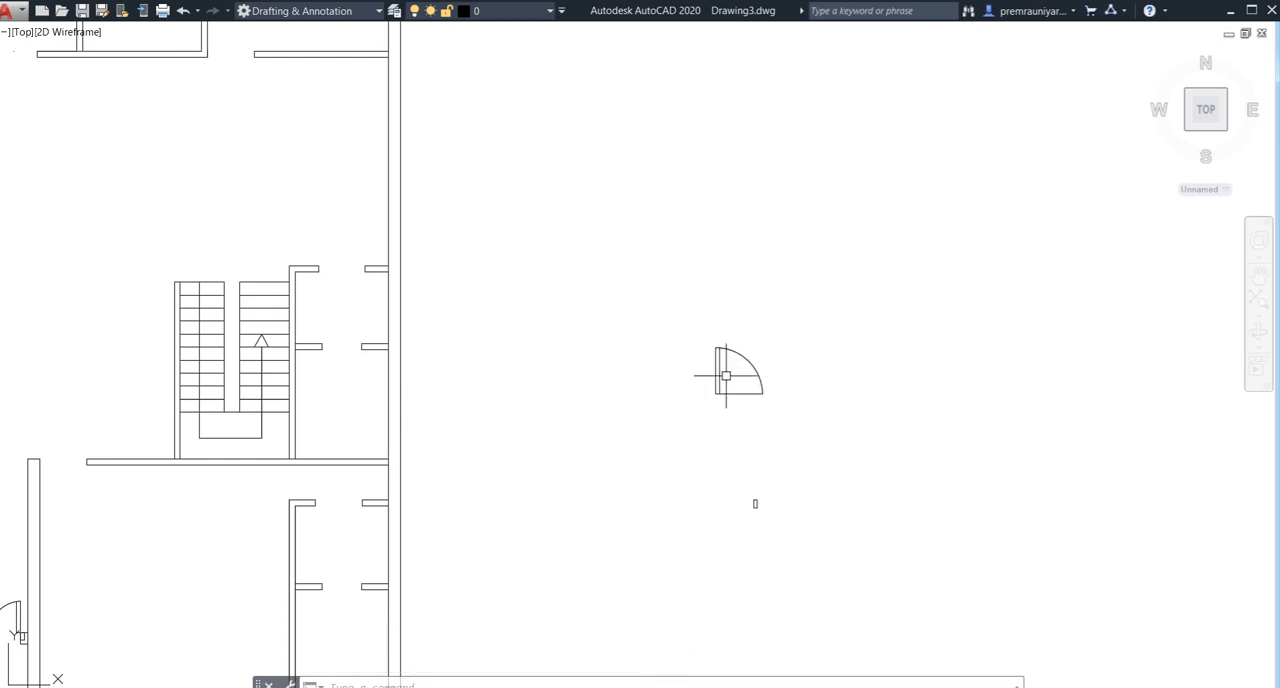
scroll(701, 392, "down", 2)
middle_click_drag(654, 409, 728, 405)
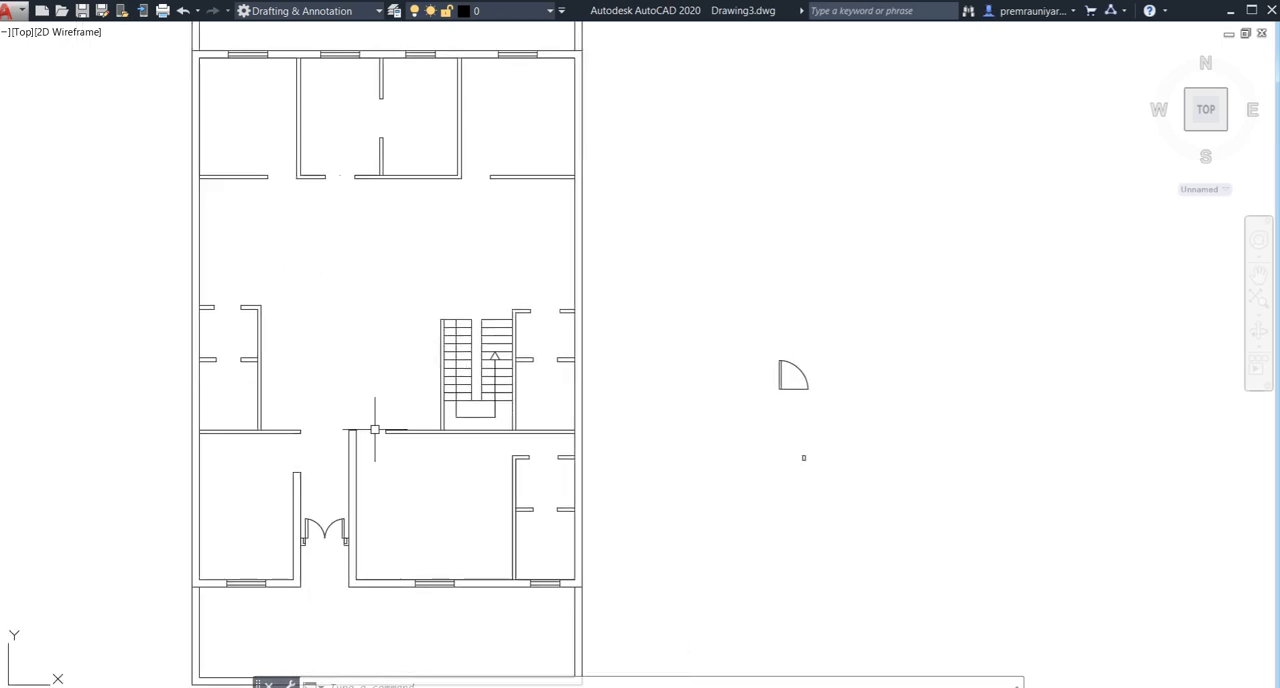
middle_click_drag(304, 461, 298, 443)
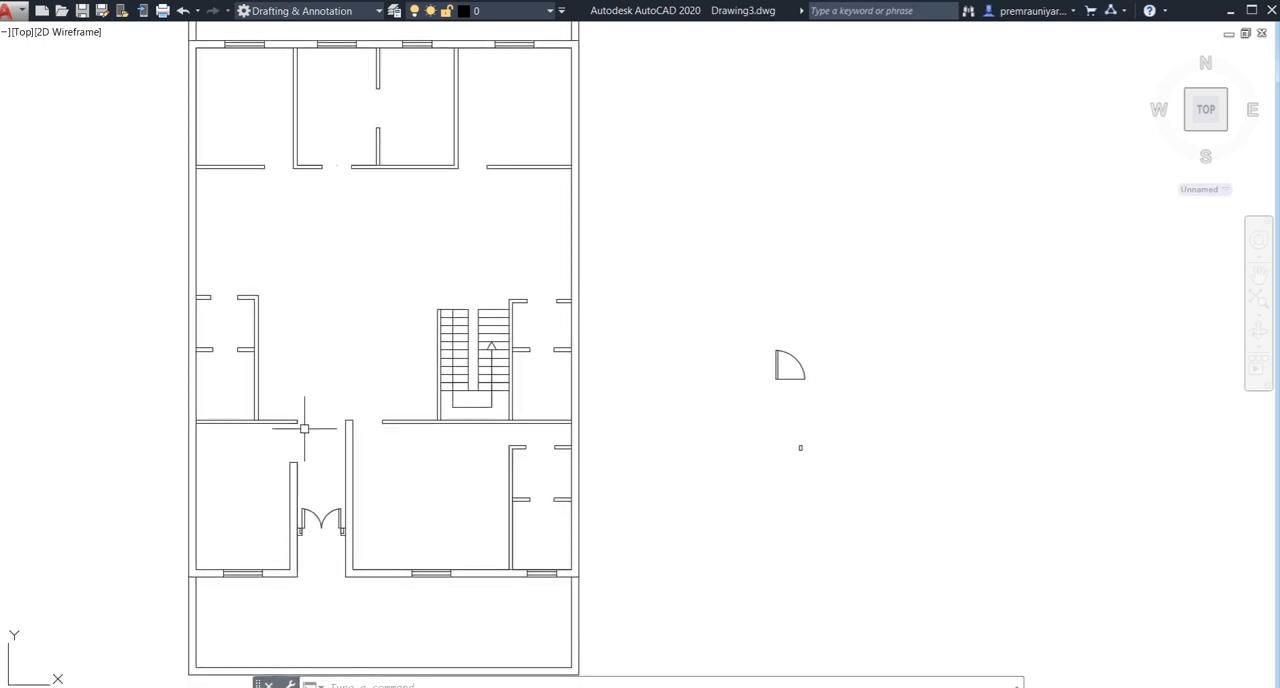
middle_click_drag(662, 429, 536, 445)
scroll(652, 434, "up", 4)
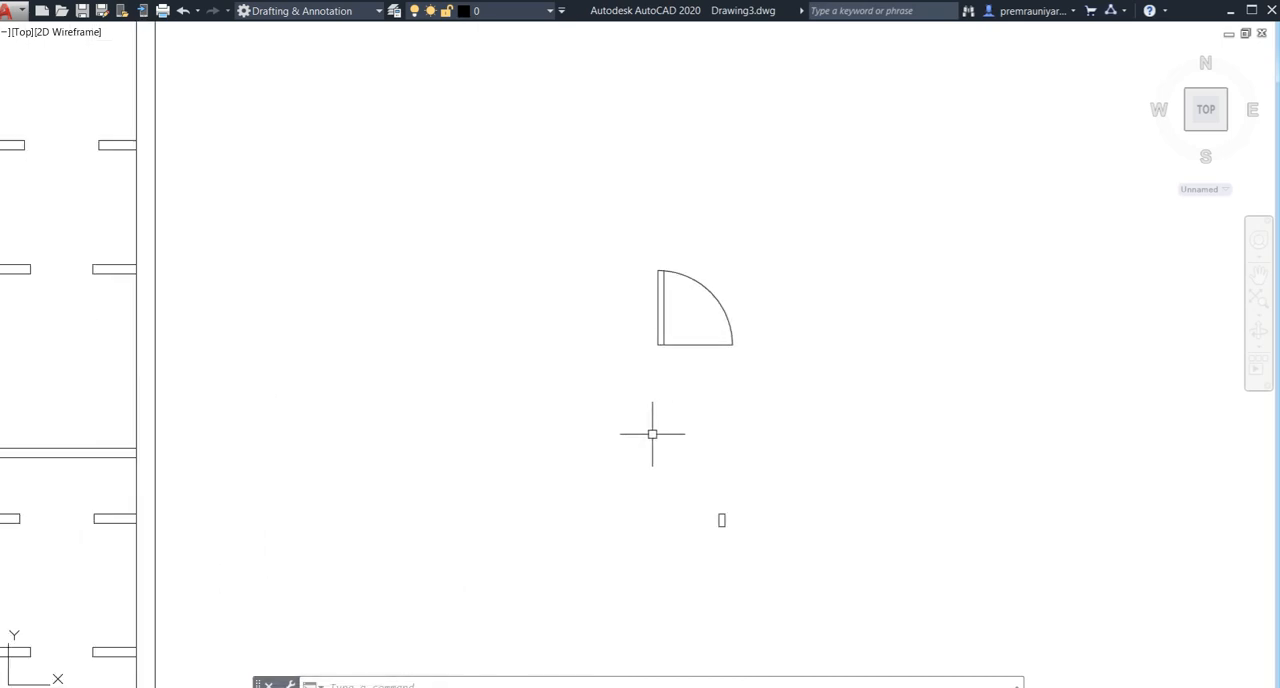
key("Return")
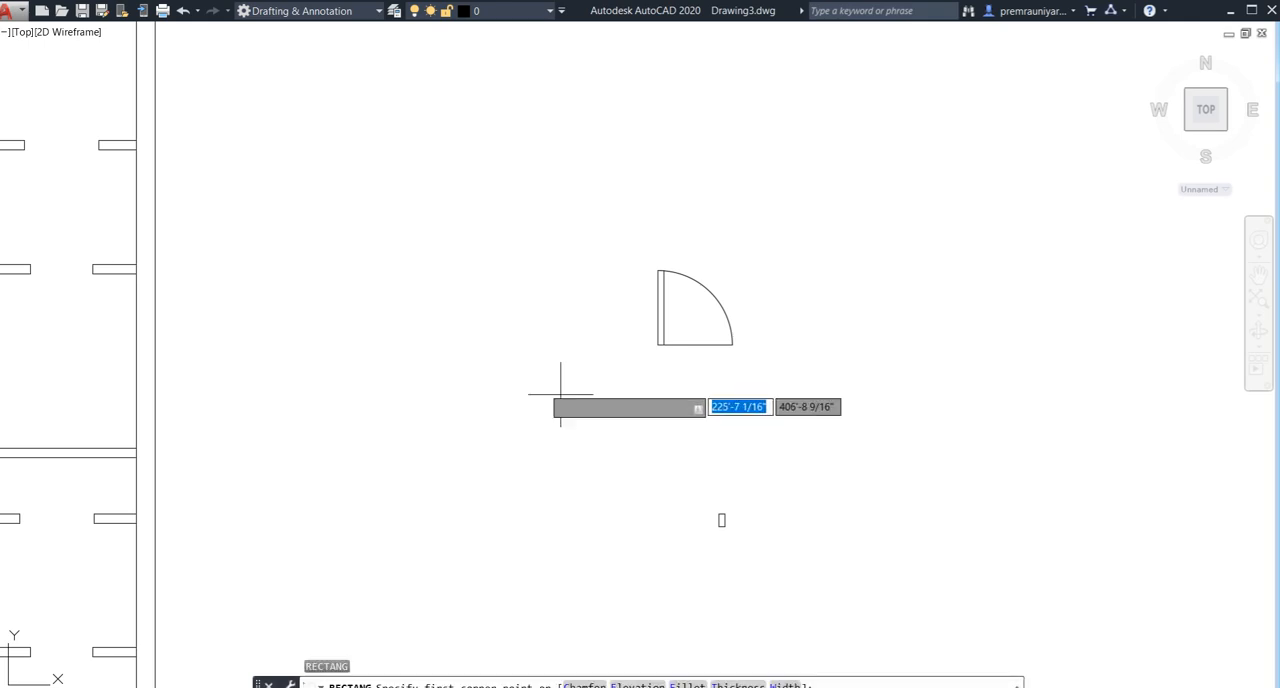
left_click(413, 290)
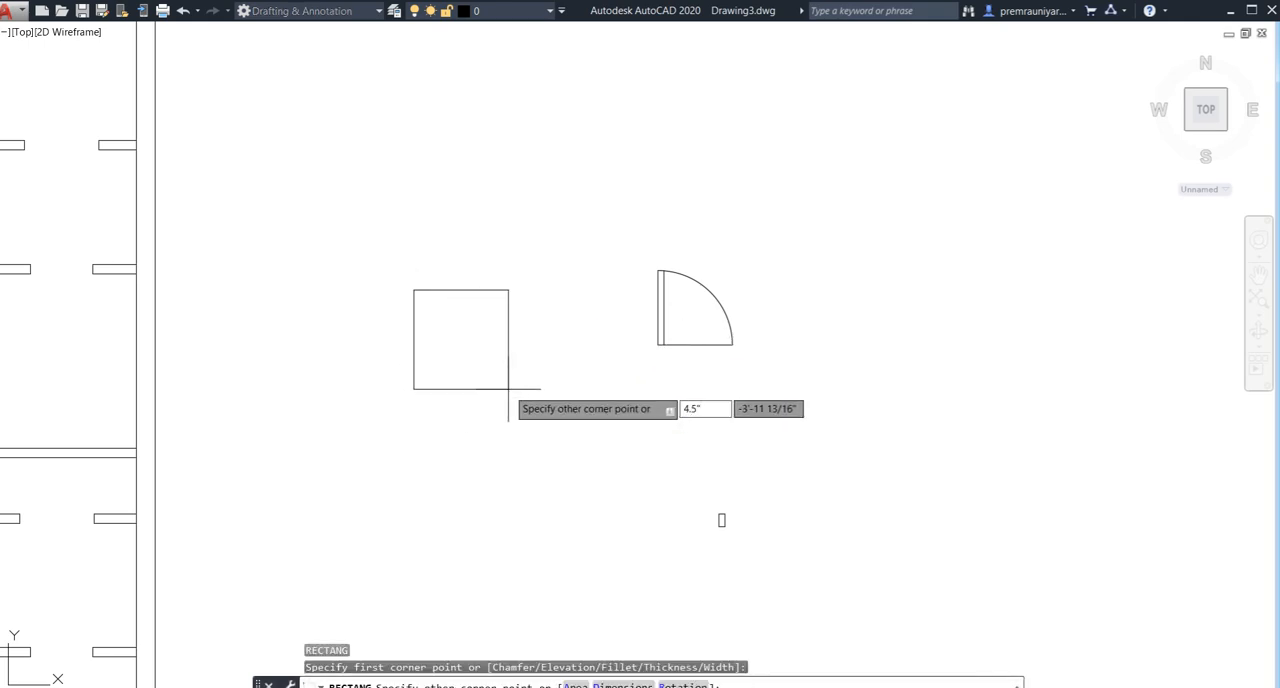
key("Tab")
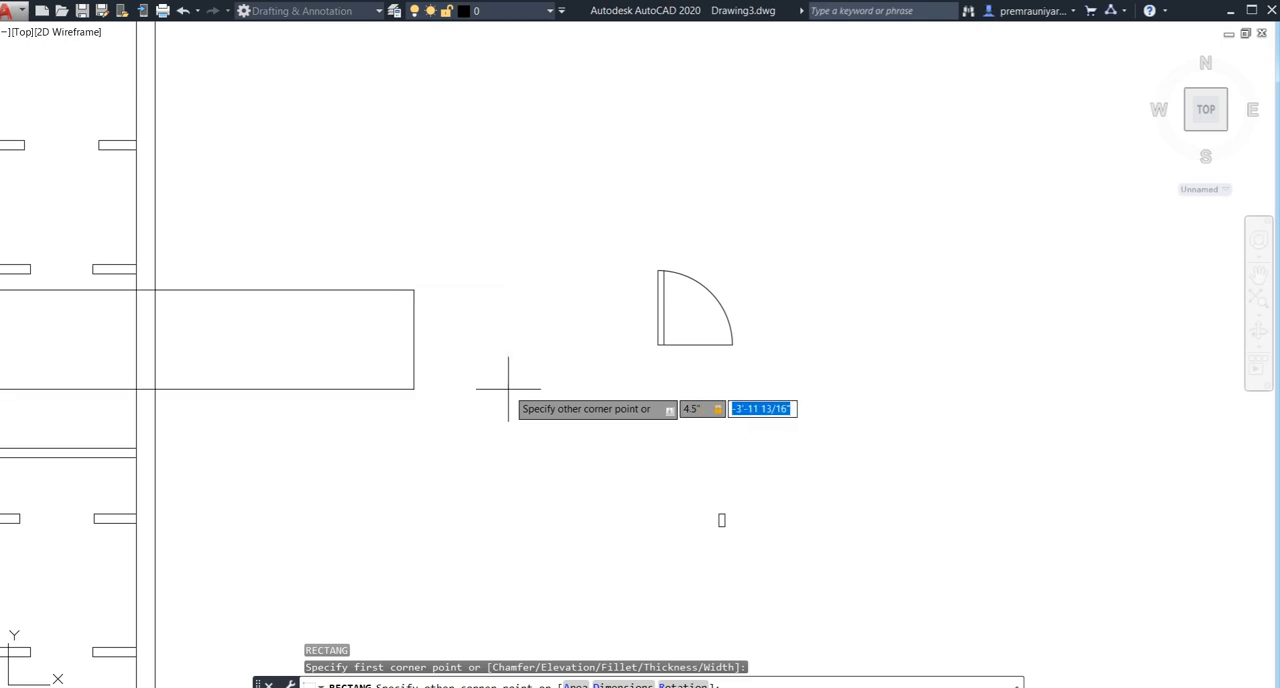
type("6")
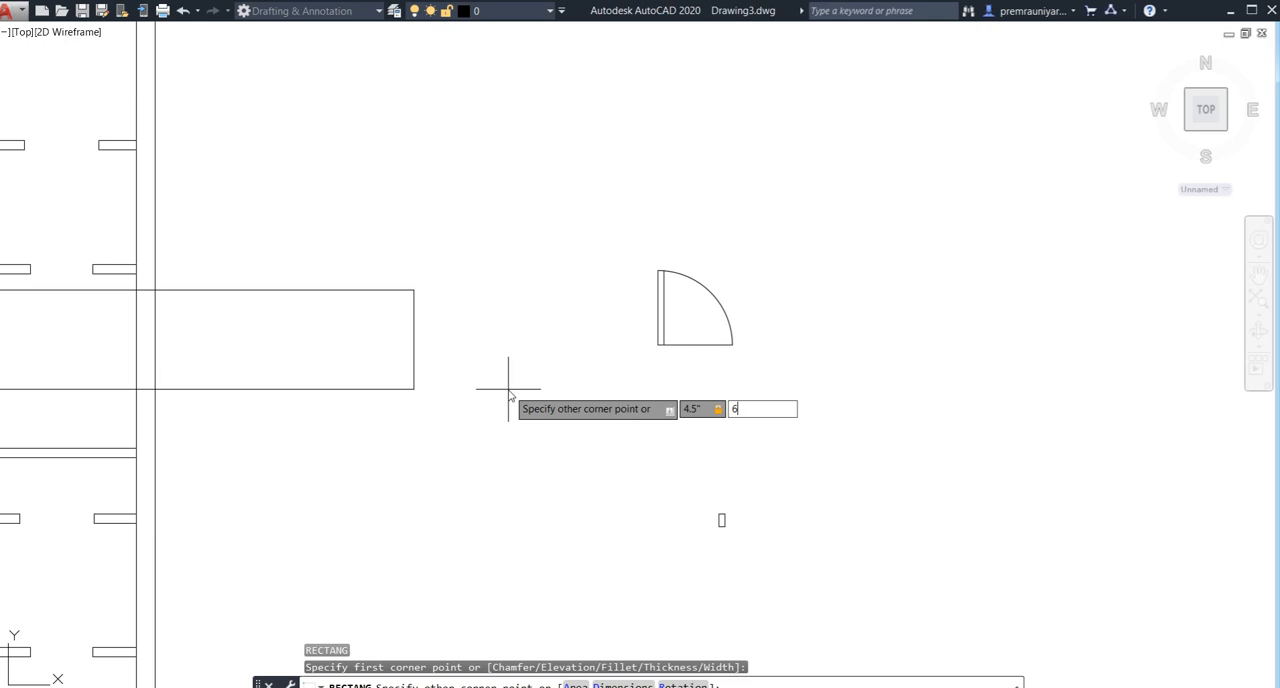
key("Escape")
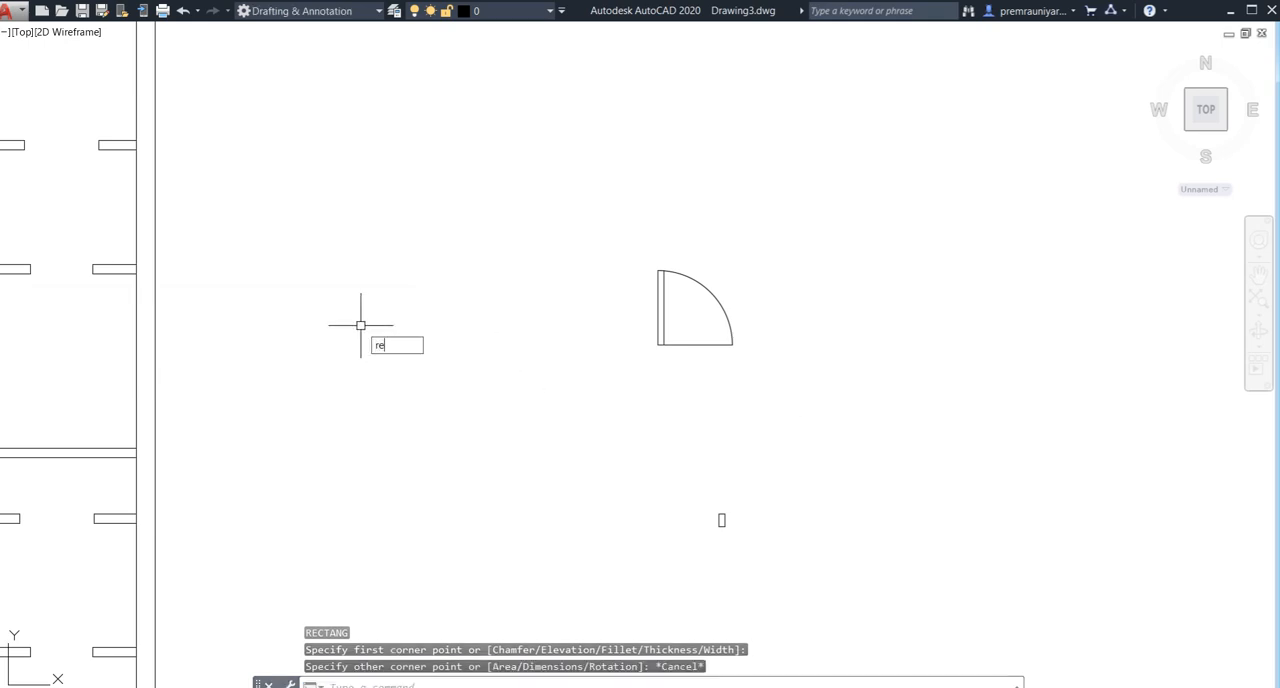
type("re")
key("Return")
key("Escape")
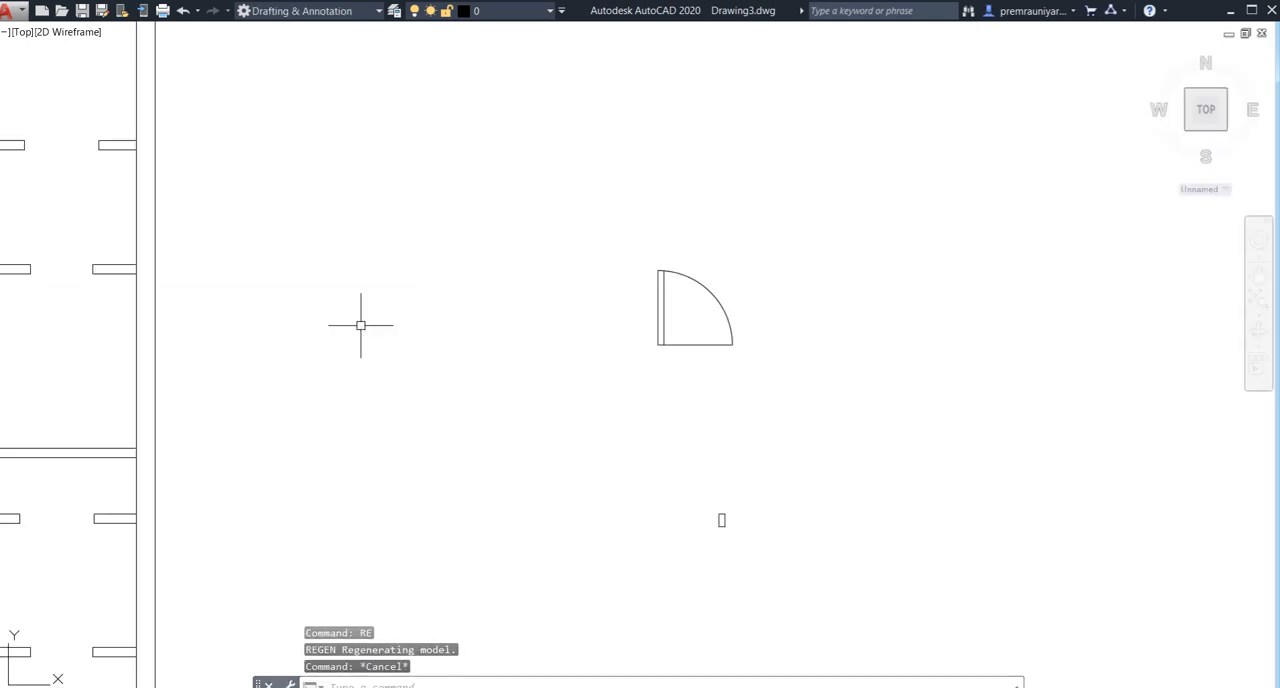
- Draw a 3" by 4.5" rectangle in the empty area between the floor plan and the single door symbol
type("rec")
key("Return")
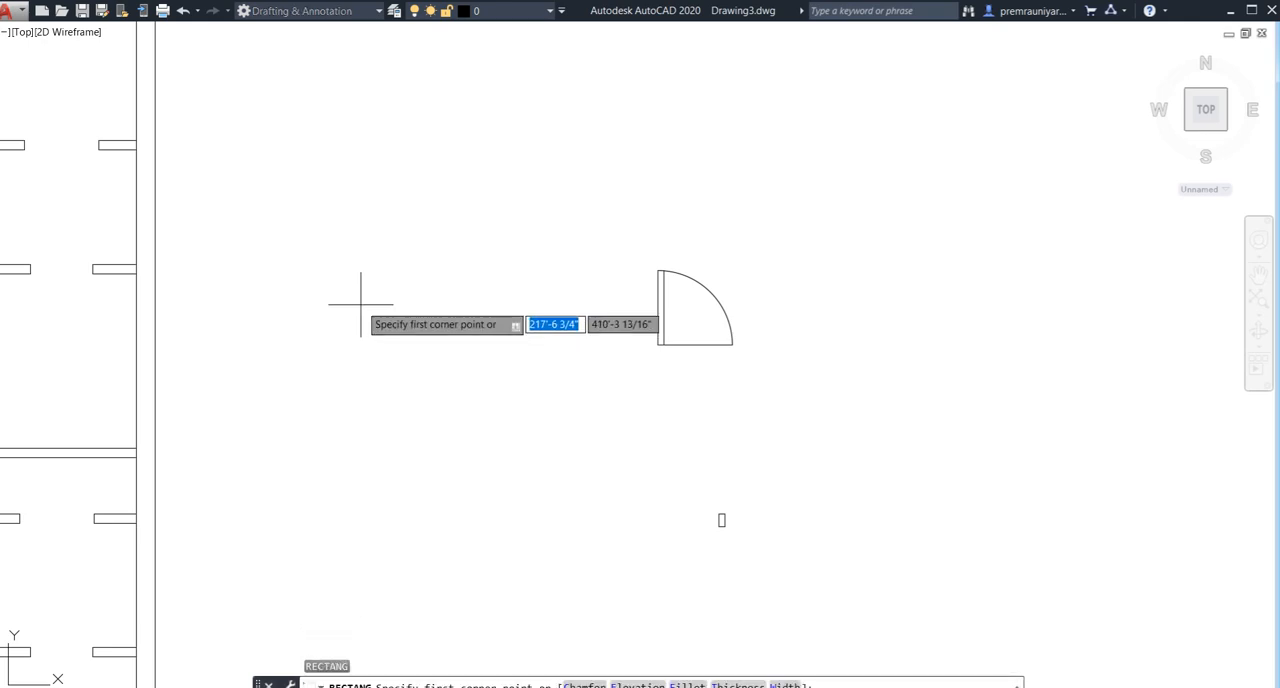
left_click(361, 304)
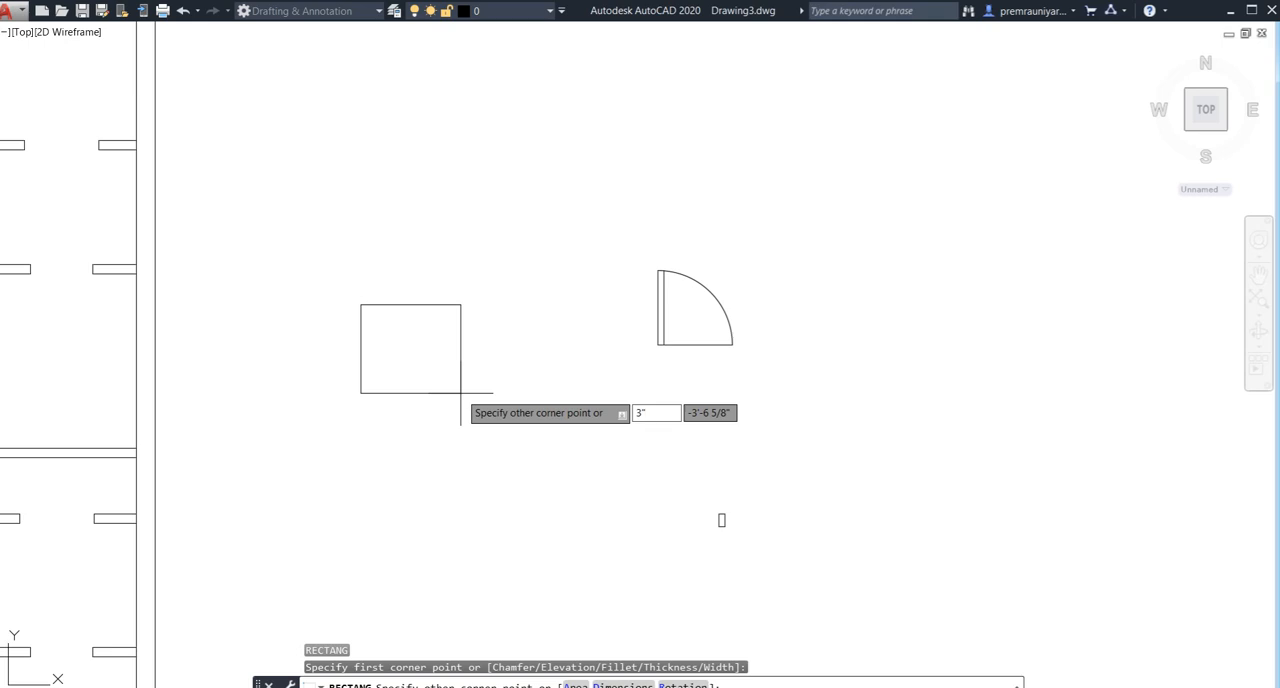
key("Tab")
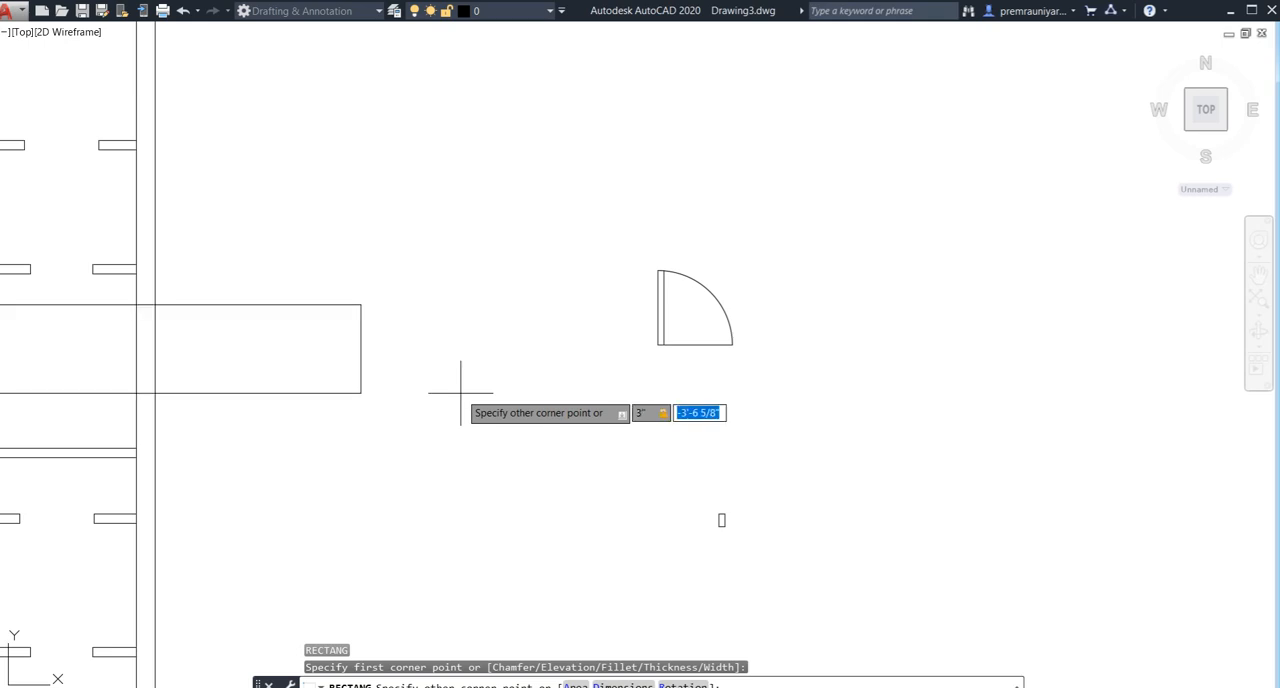
type("4.5")
key("Return")
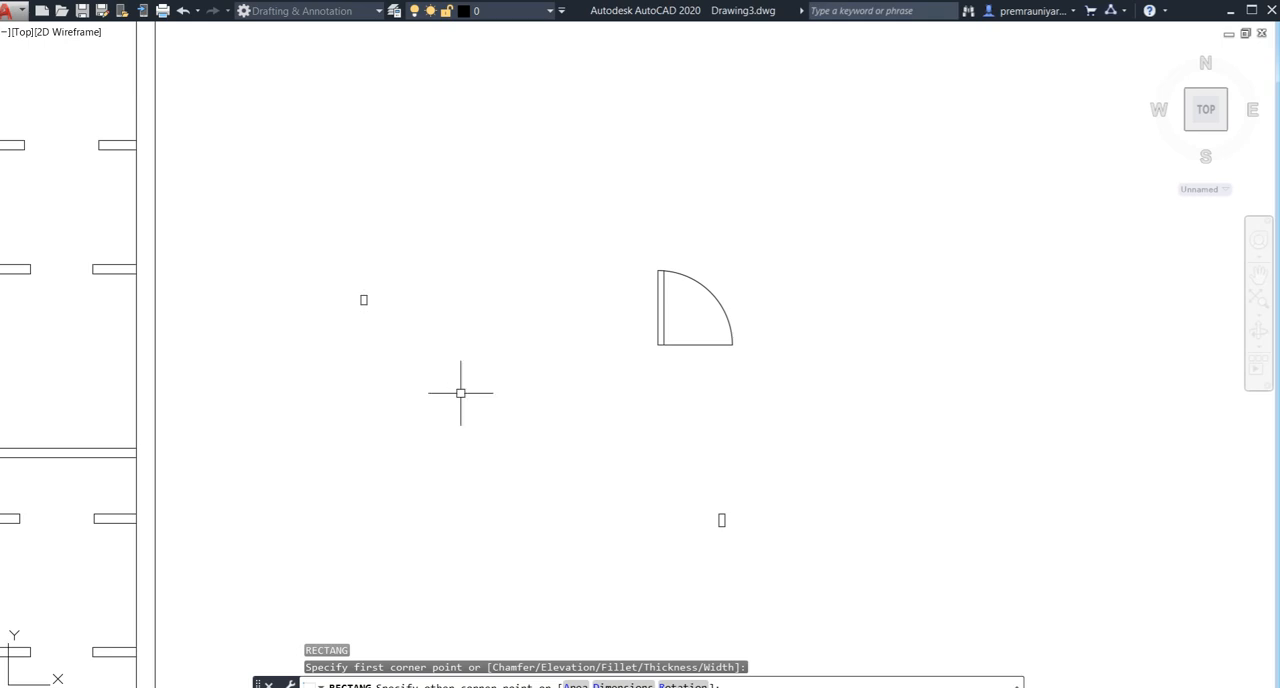
- Copy the 3" by 4.5" rectangle by its upper right corner onto the door symbol's lower left corner
left_click(377, 276)
left_click(354, 370)
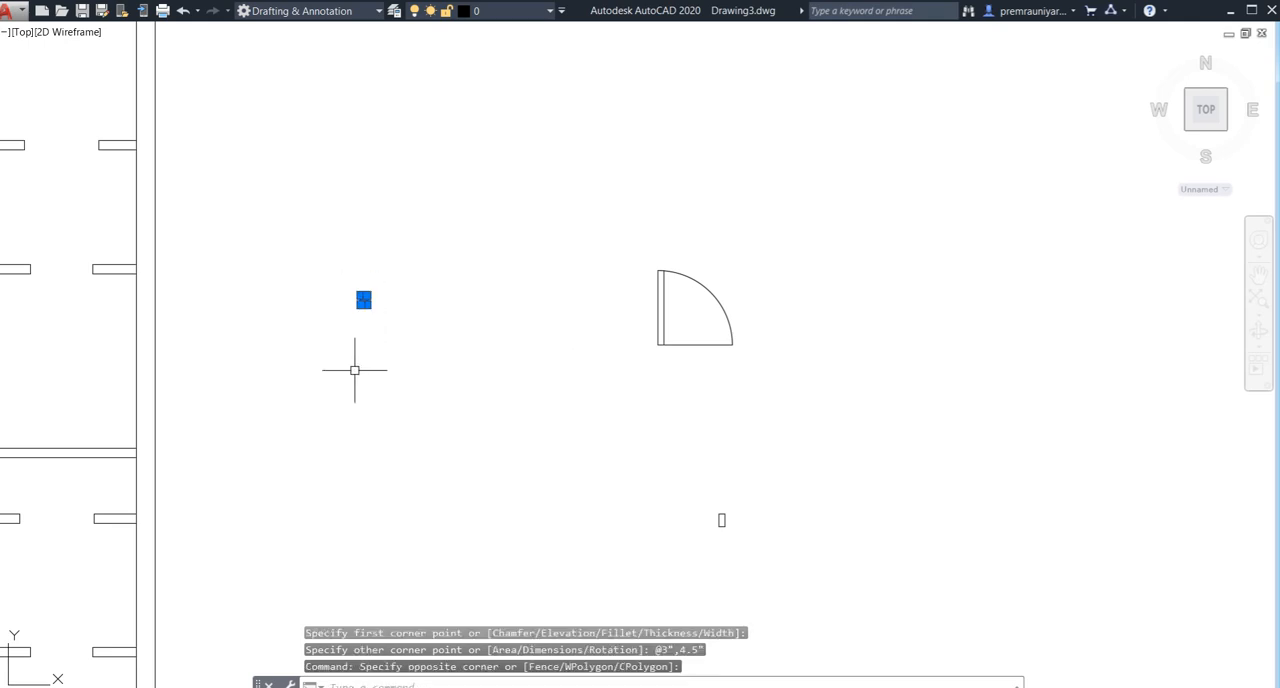
type("co")
key("Return")
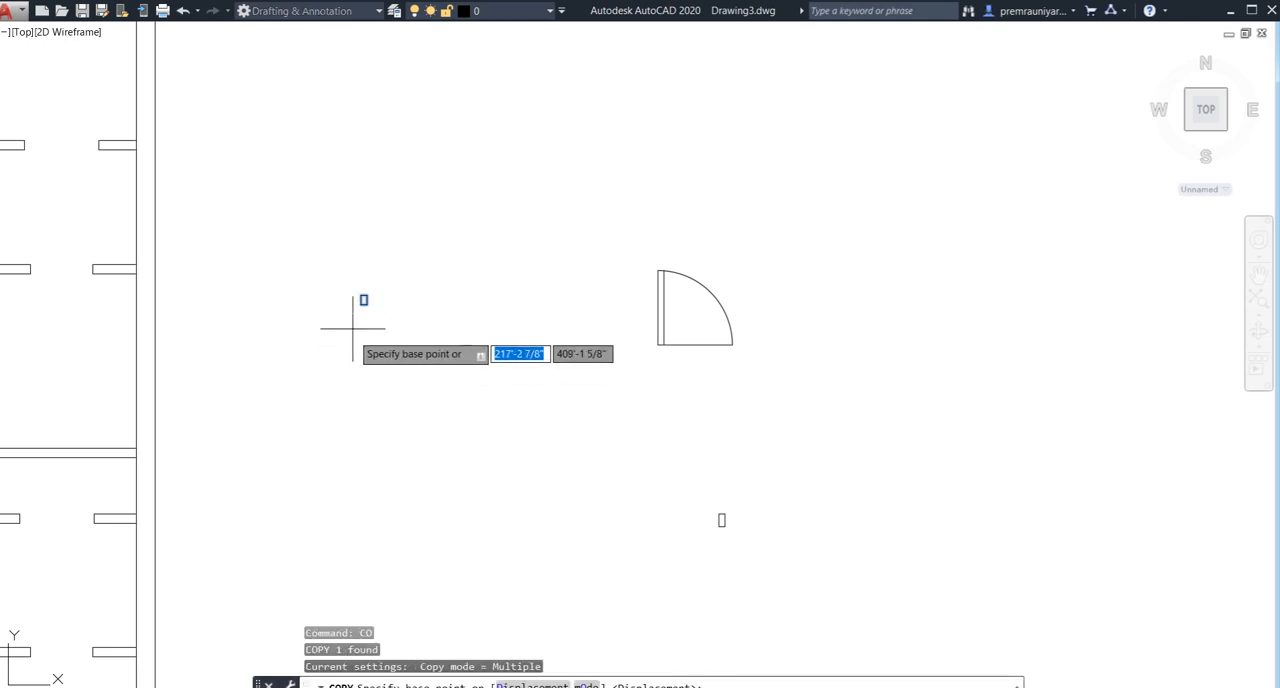
scroll(363, 286, "up", 5)
left_click(405, 230)
scroll(520, 320, "down", 5)
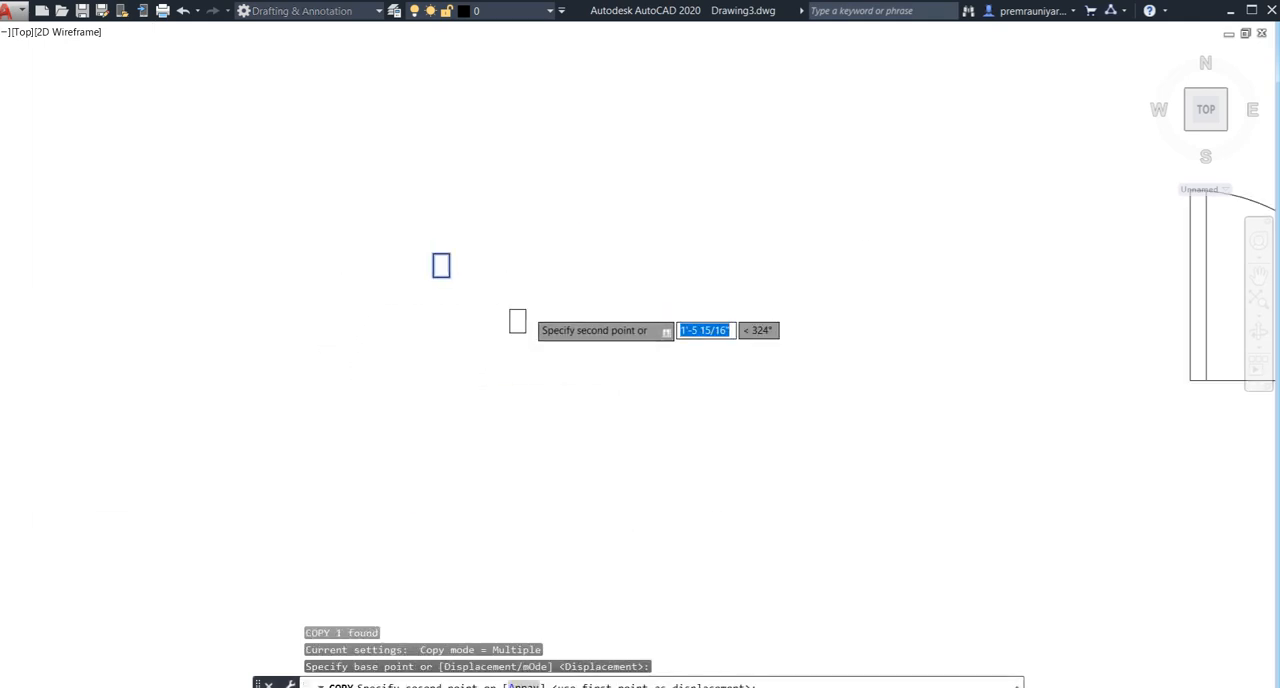
scroll(850, 385, "up", 4)
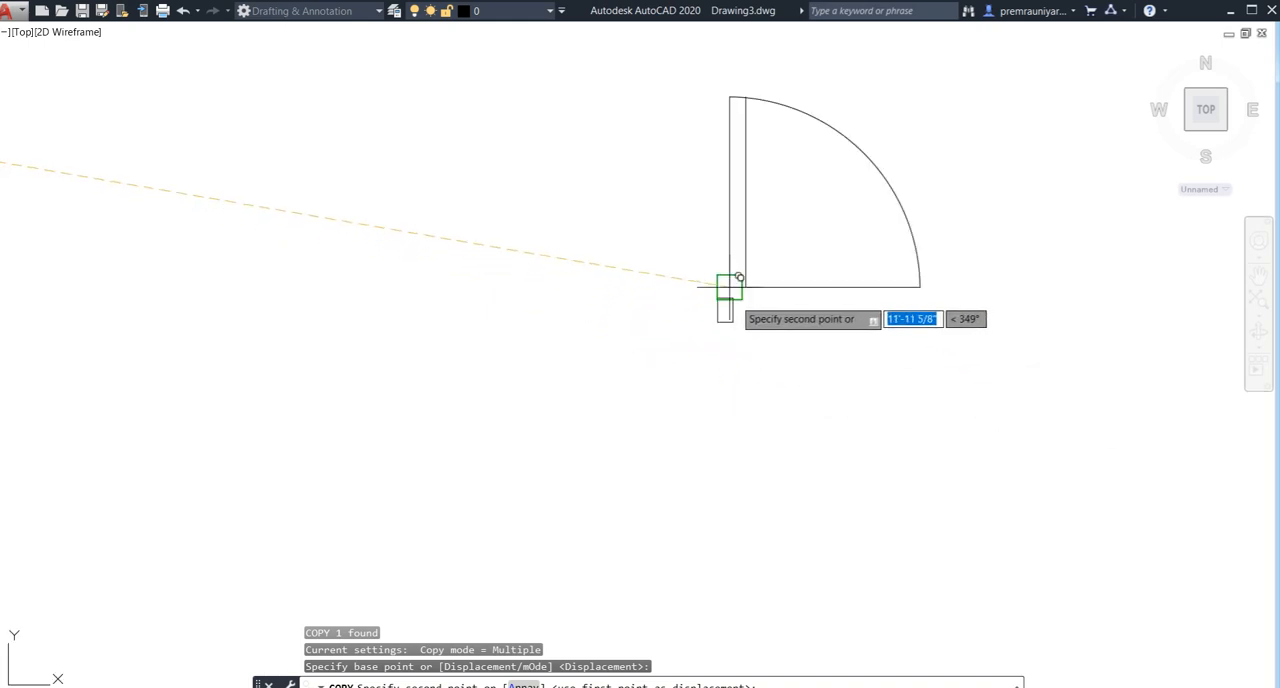
left_click(722, 298)
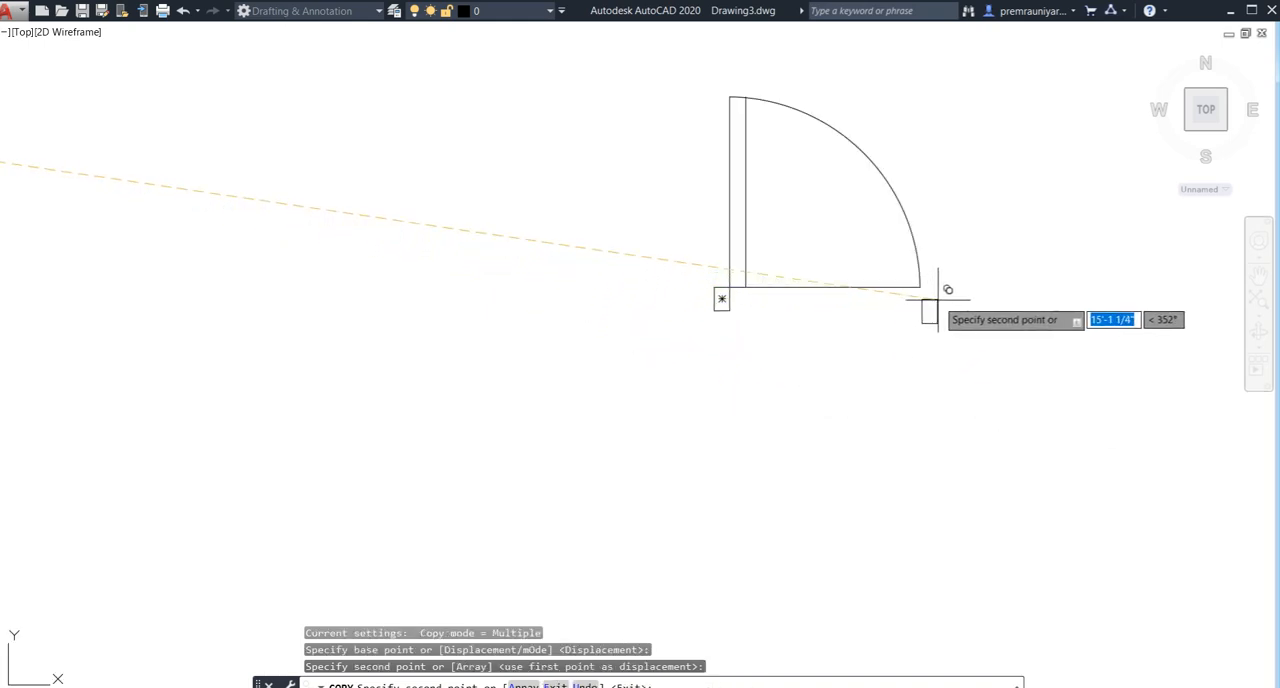
key("Escape")
scroll(729, 365, "down", 4)
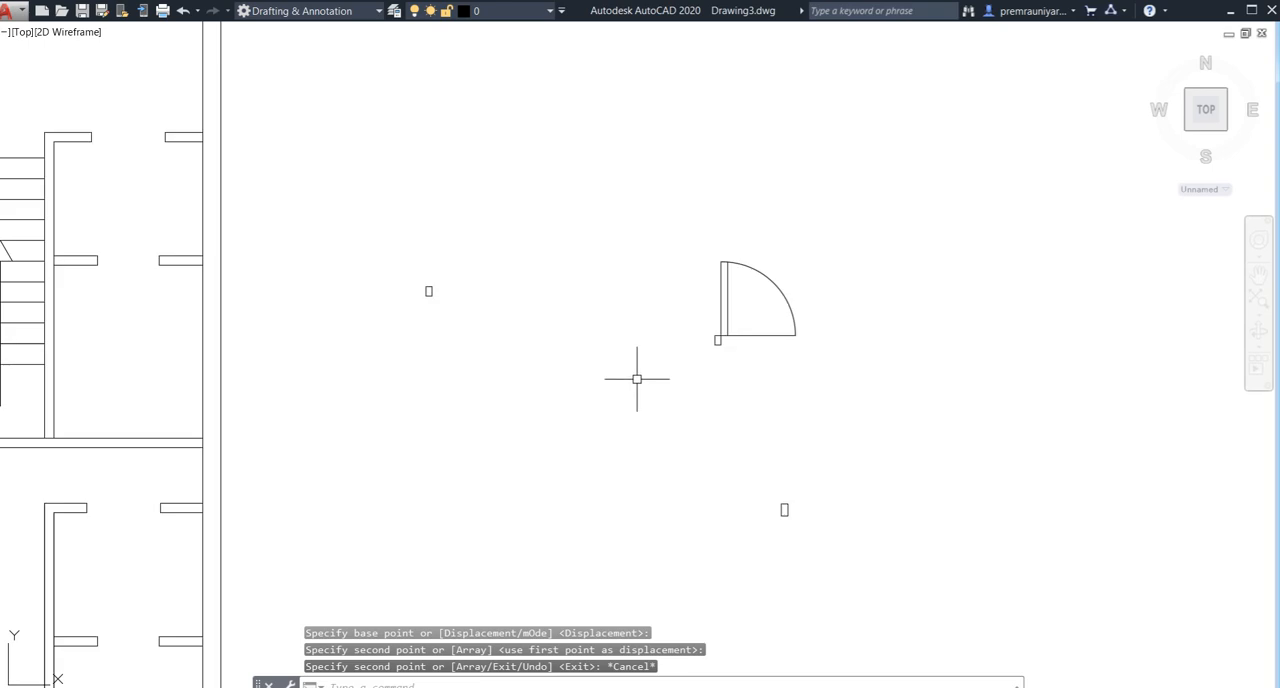
- Copy the loose rectangle below the door symbol by its upper left corner onto the lower end of the swing arc
middle_click_drag(634, 377, 678, 384)
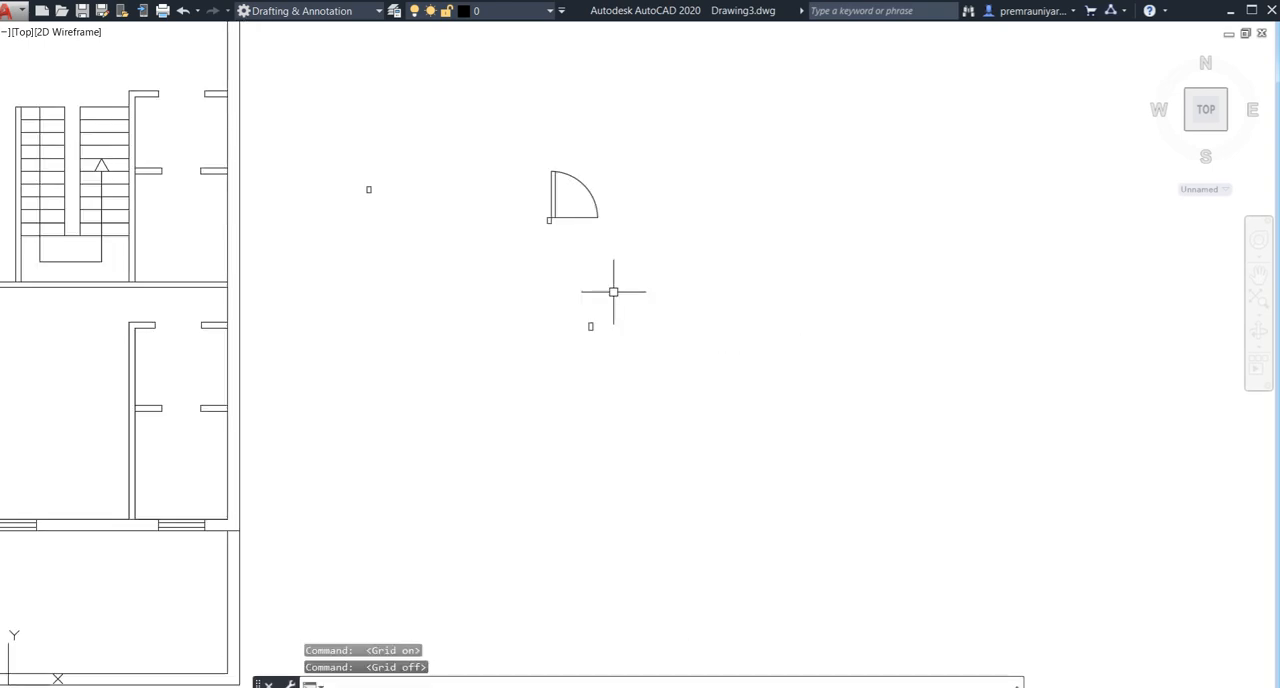
left_click(598, 323)
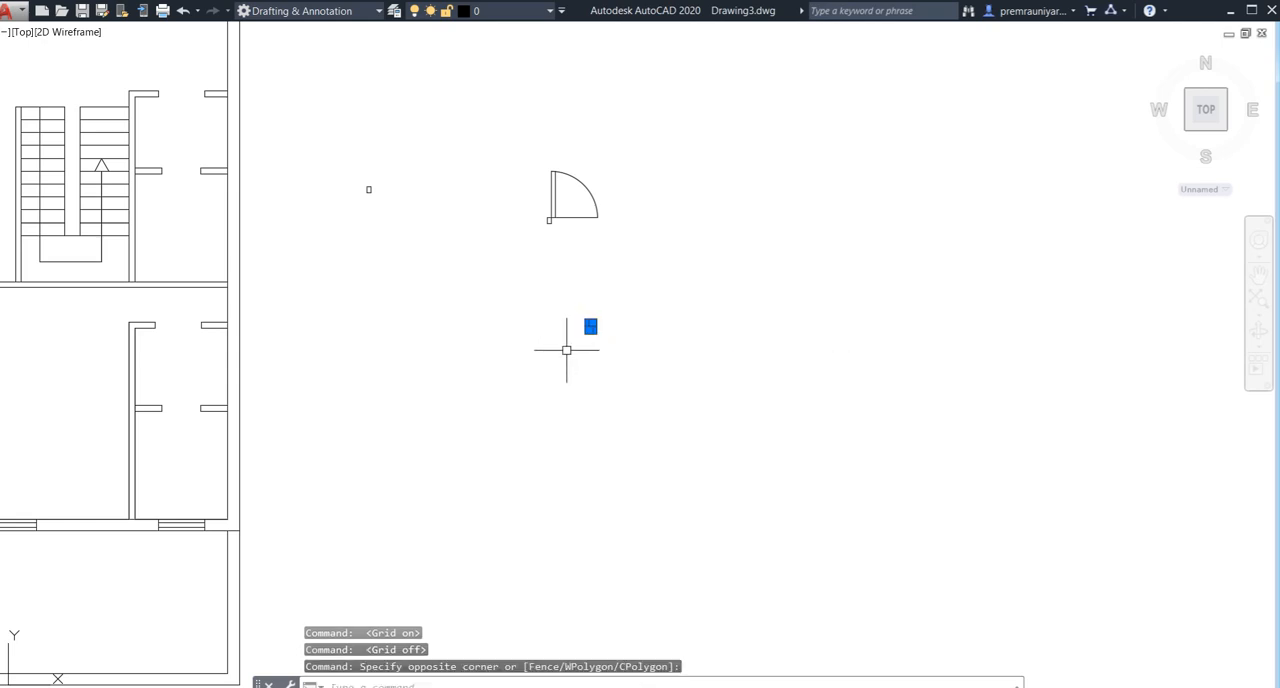
type("co")
key("Return")
scroll(563, 337, "up", 3)
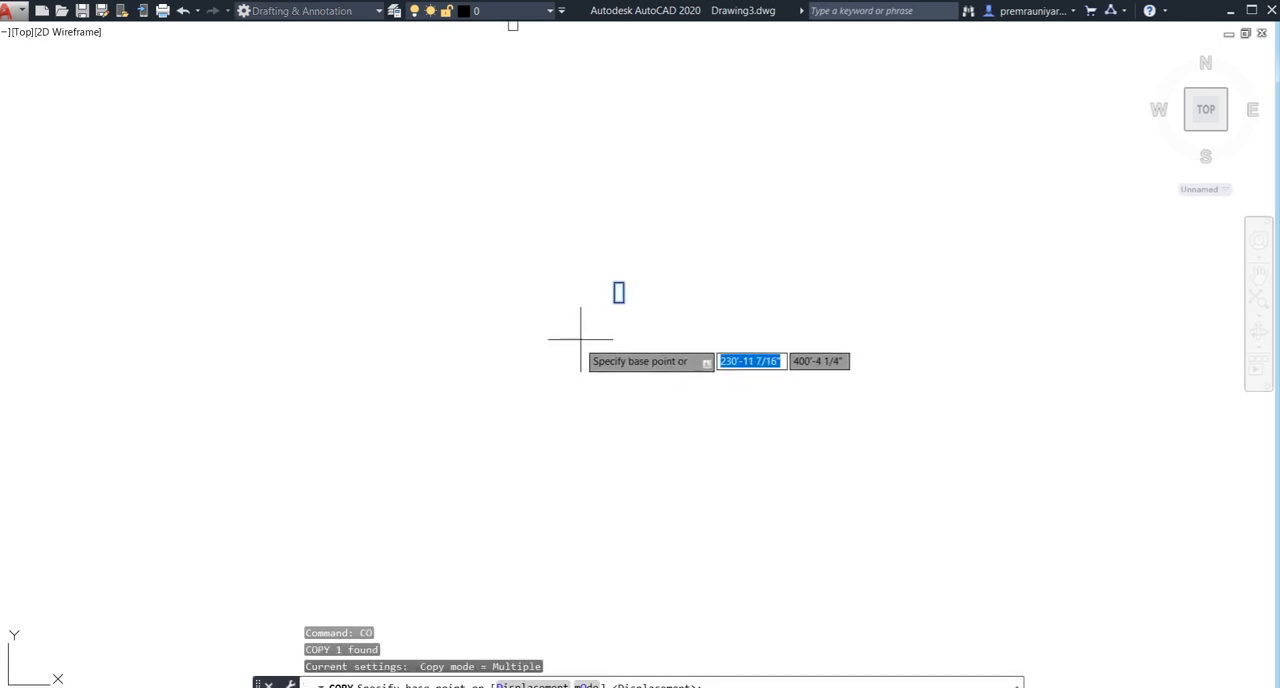
left_click(614, 283)
scroll(611, 277, "down", 3)
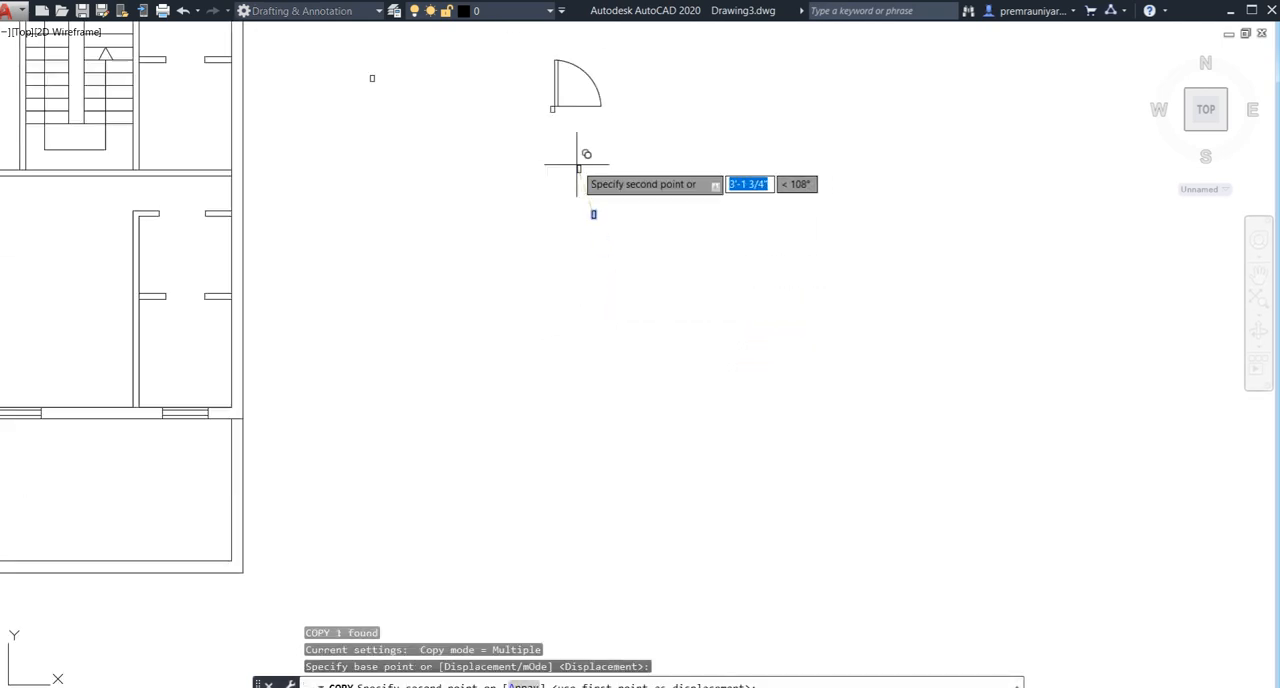
middle_click_drag(586, 148, 589, 299)
left_click(605, 264)
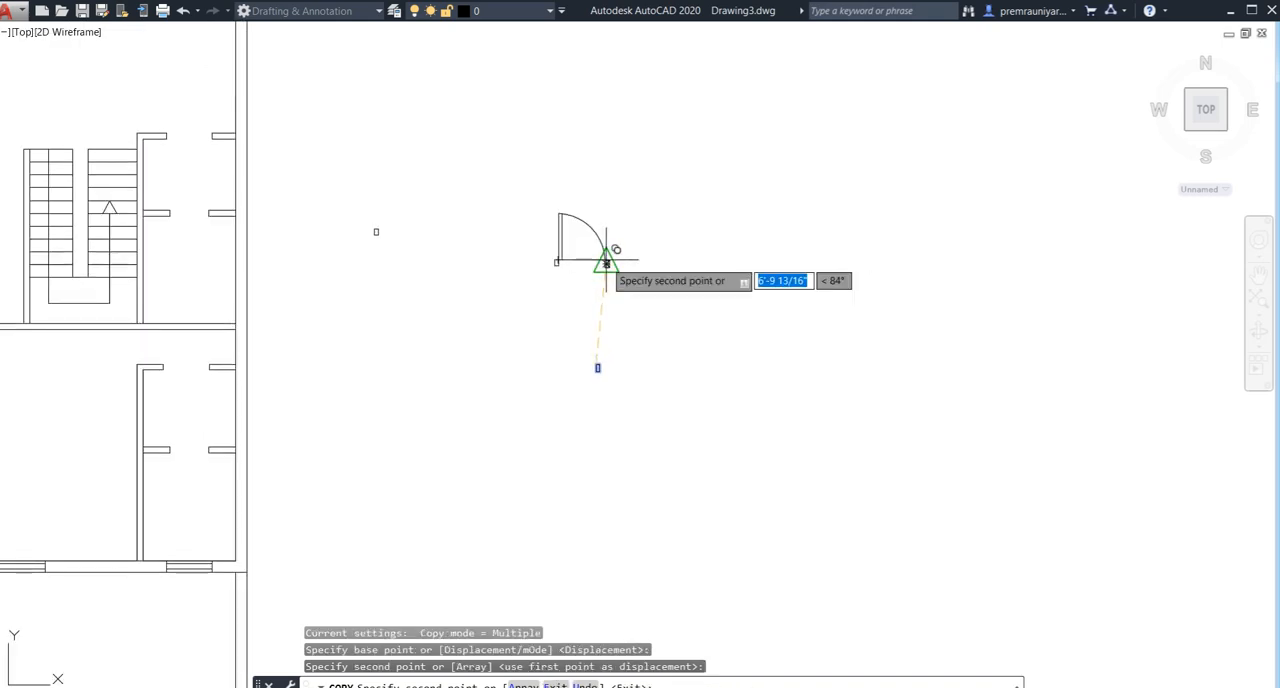
key("Escape")
scroll(605, 277, "up", 3)
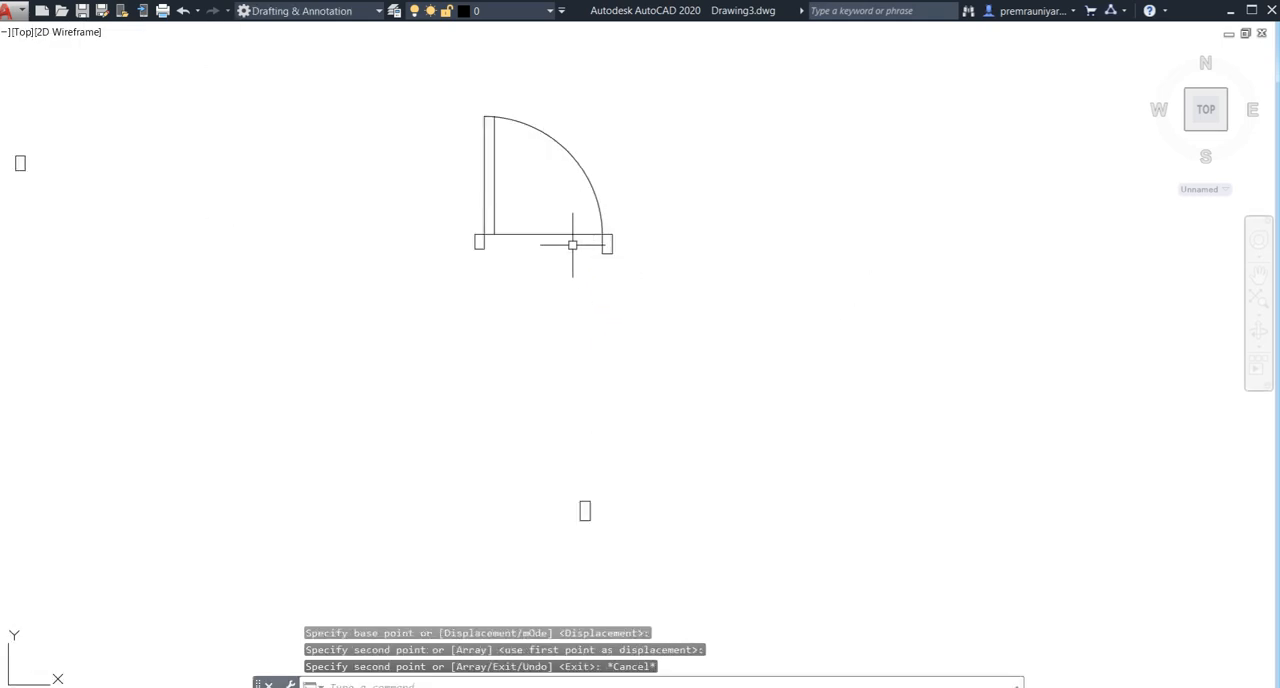
type("tr")
key("Return")
key("Return")
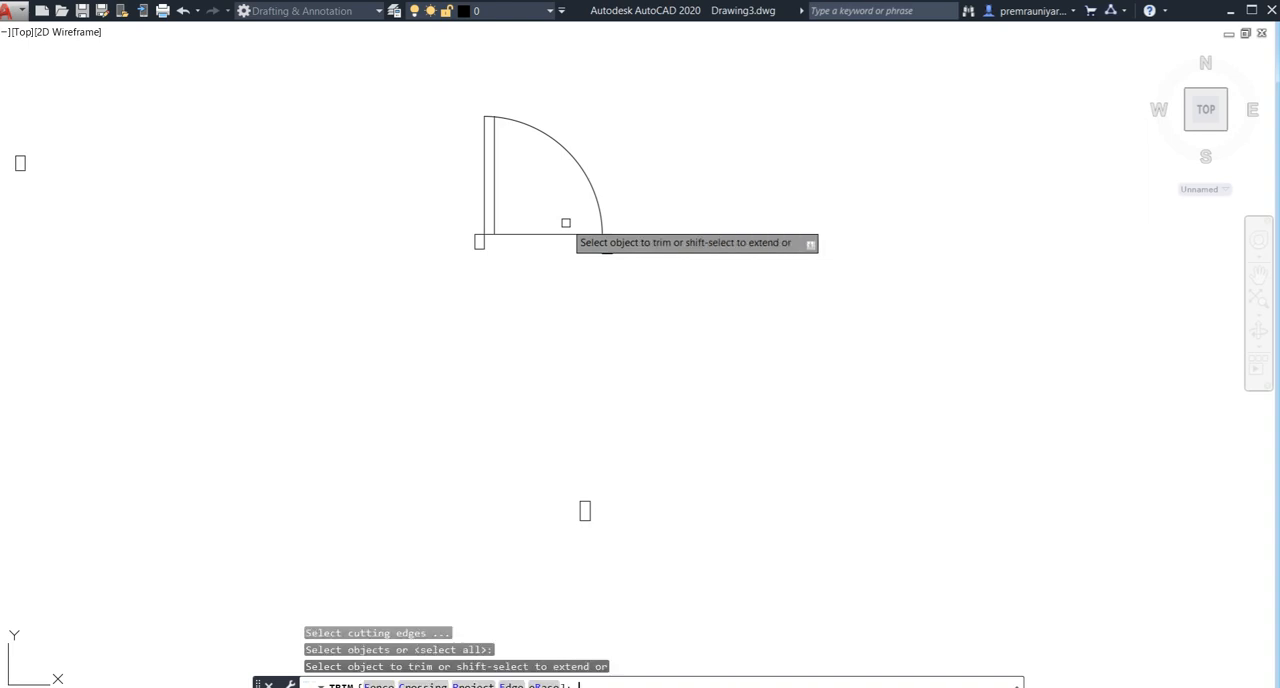
key("Escape")
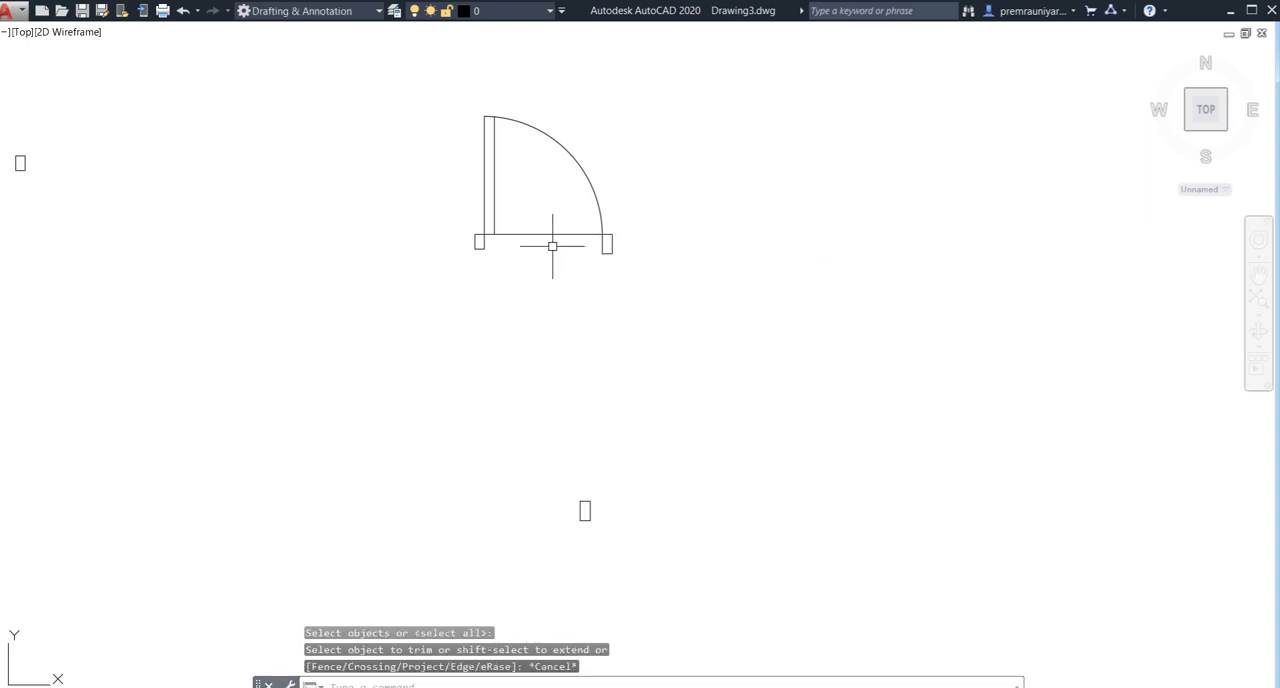
type("r")
key("Escape")
- Trim away the horizontal threshold line between the door leaf and the jamb at the swing arc's end
type("tr")
key("Return")
key("Return")
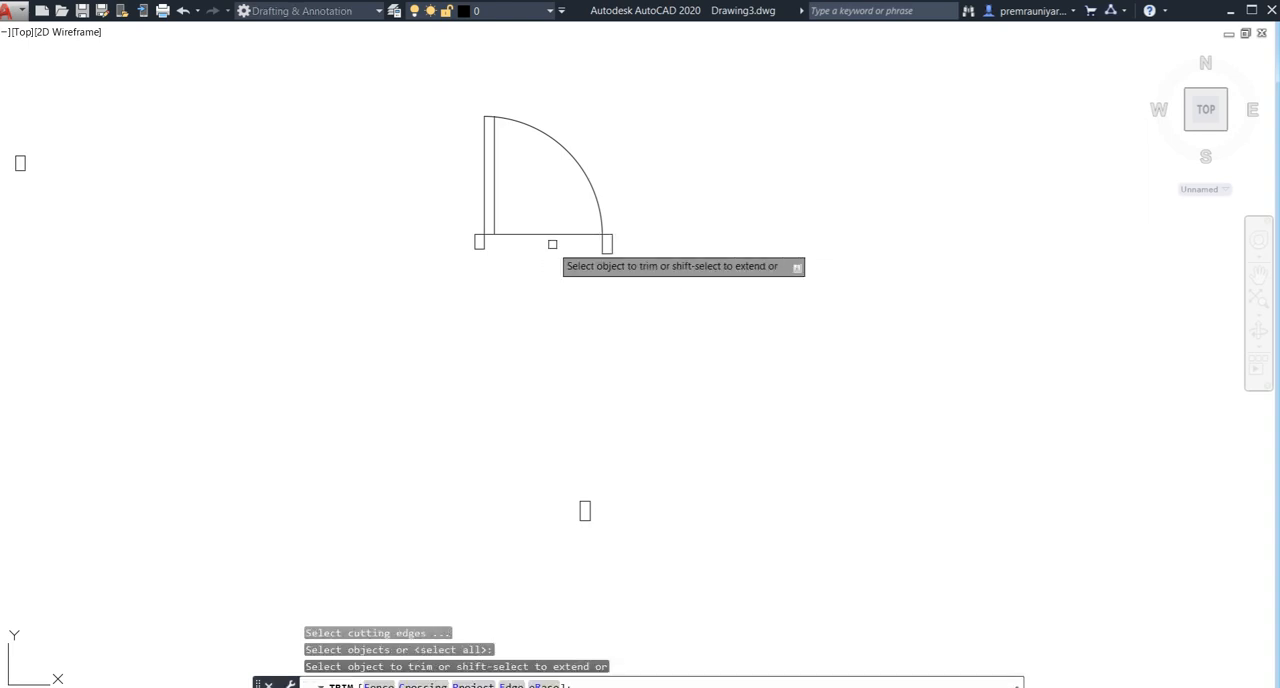
left_click(552, 235)
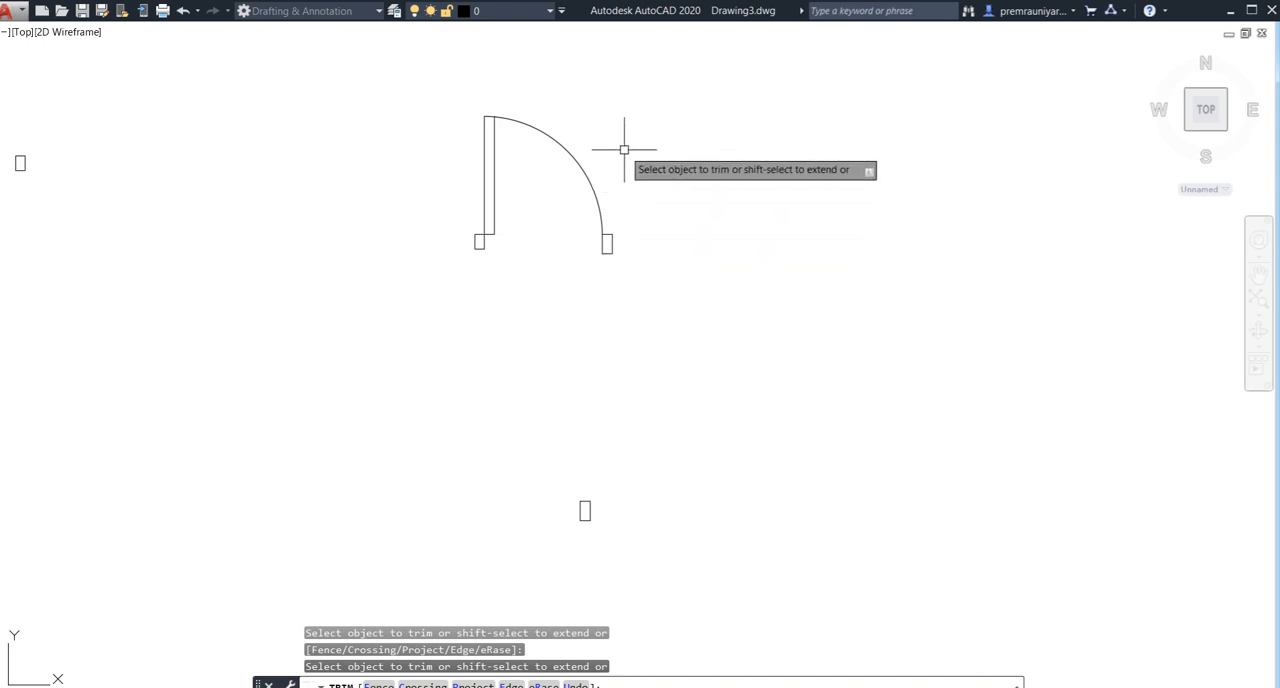
key("Escape")
left_click(663, 116)
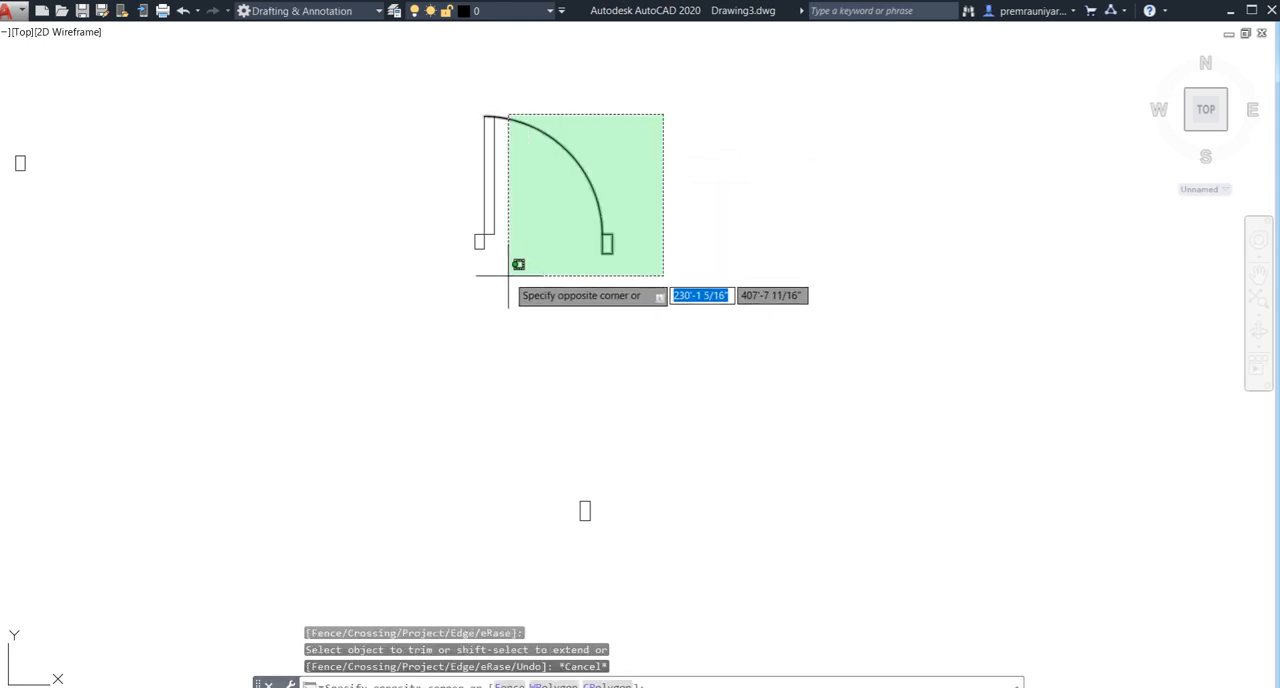
left_click(446, 297)
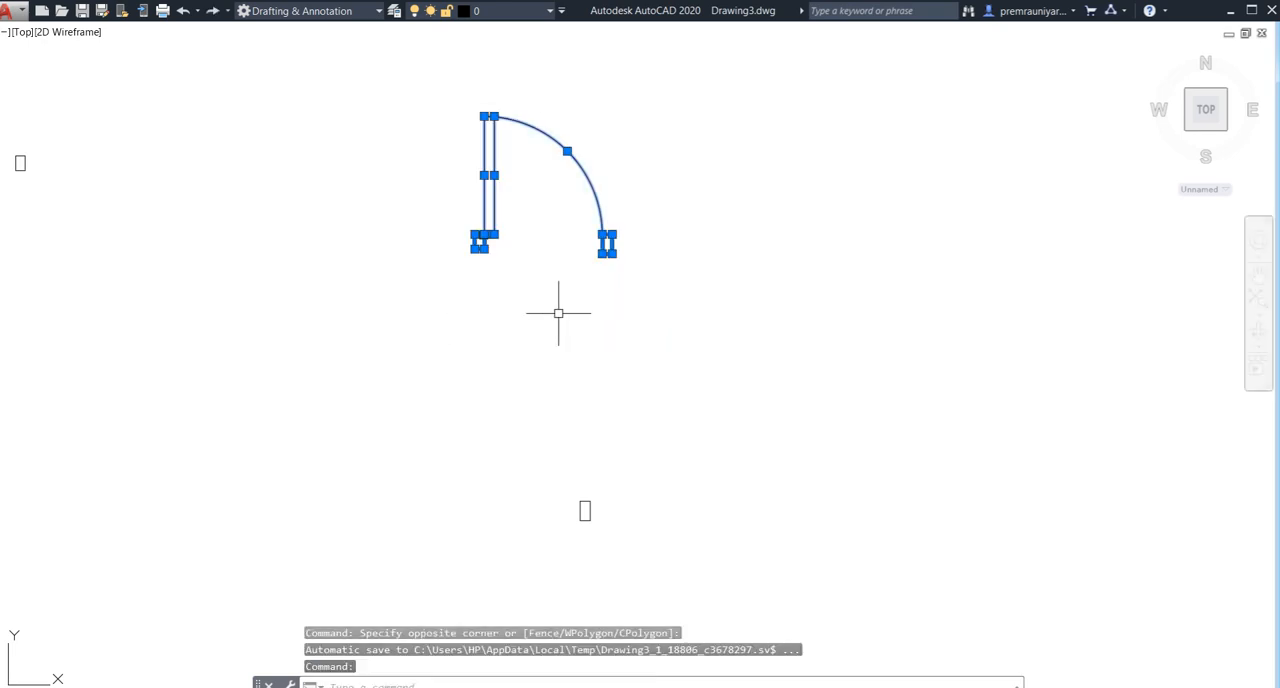
key("Escape")
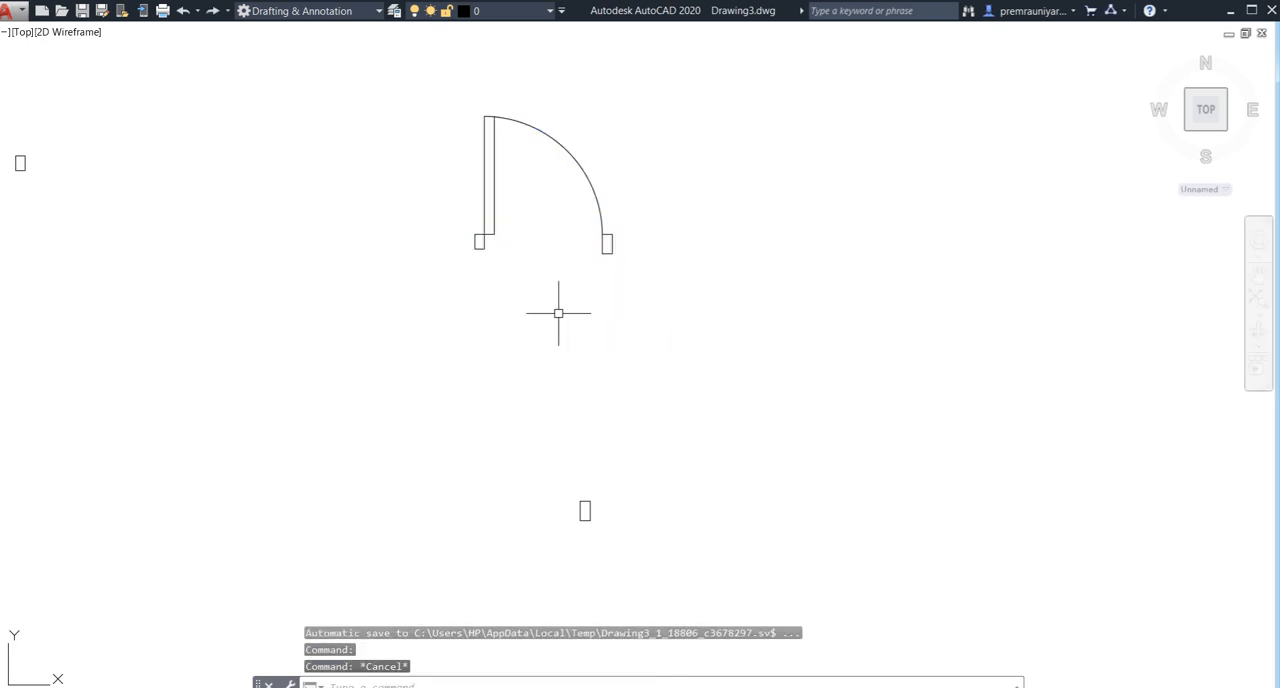
- Replace the jamb at the swing arc's end with a copy of the hinge-side jamb, placed by its upper left corner
left_click(607, 253)
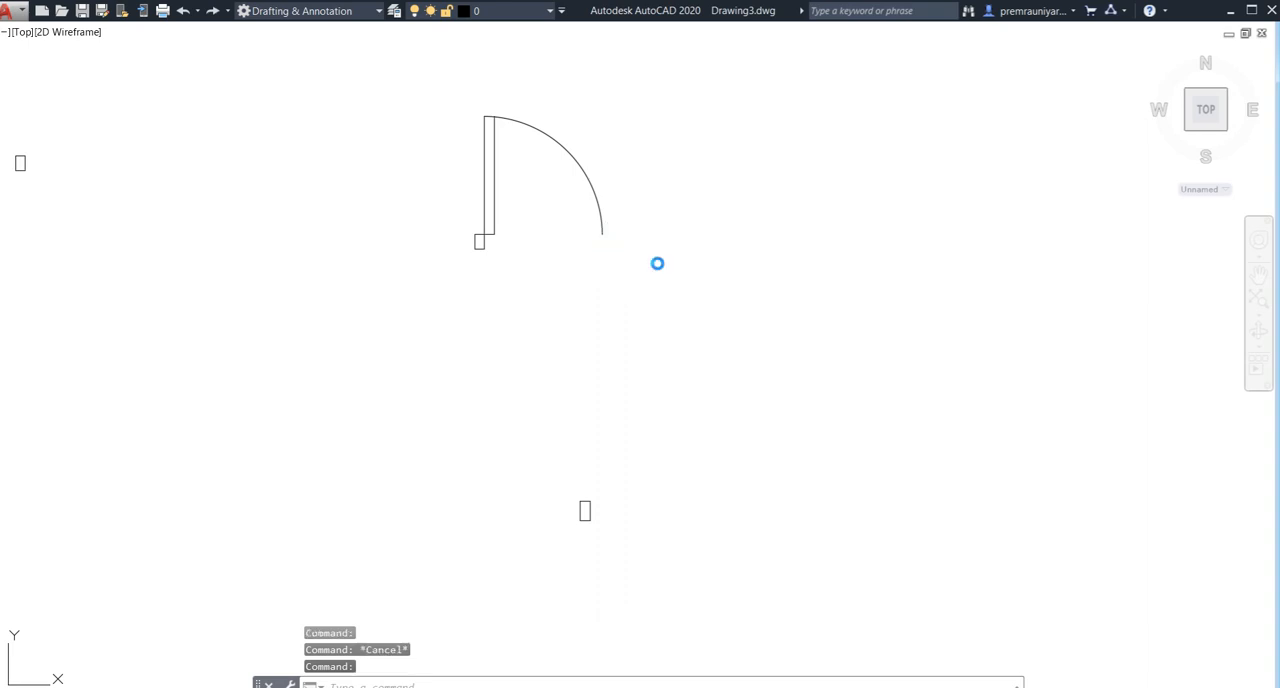
left_click(472, 249)
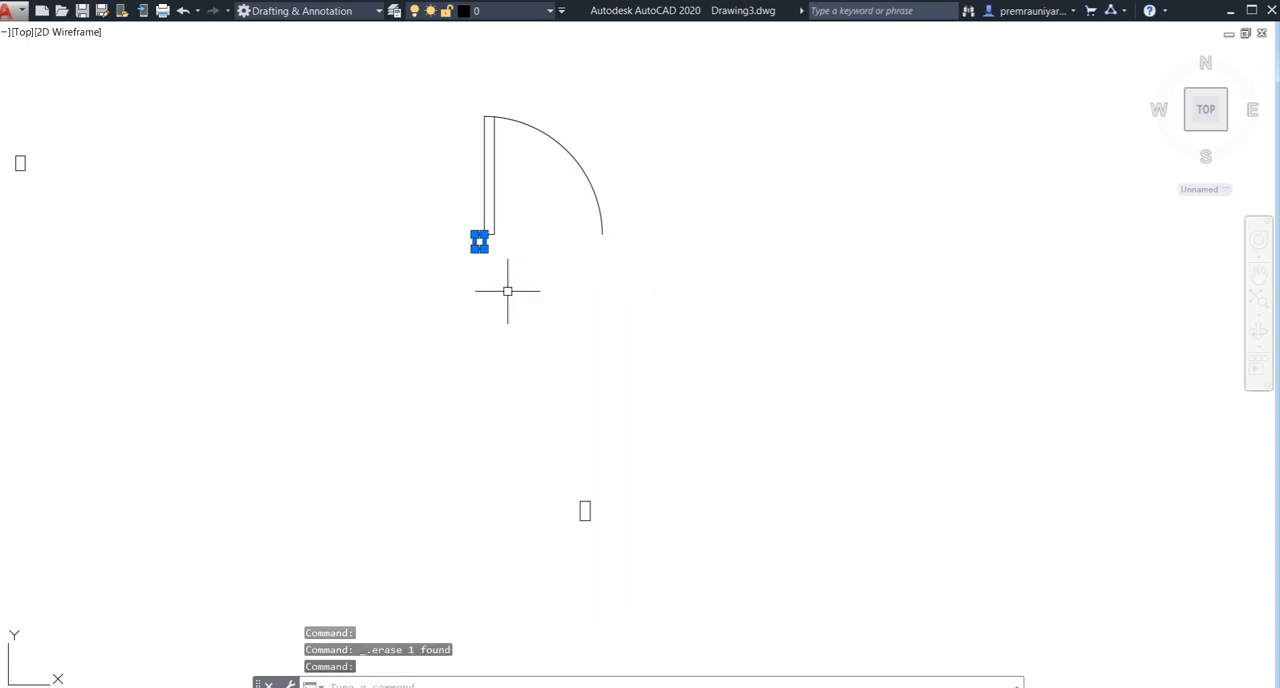
type("co")
key("Return")
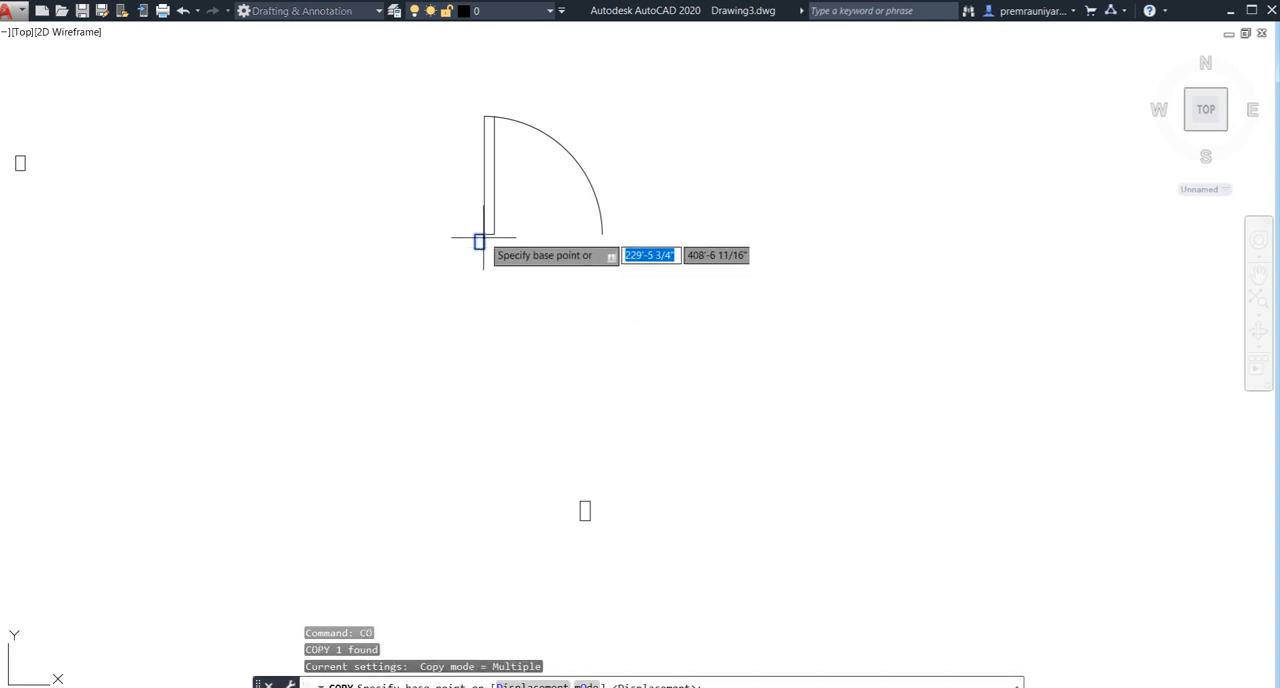
scroll(479, 241, "up", 5)
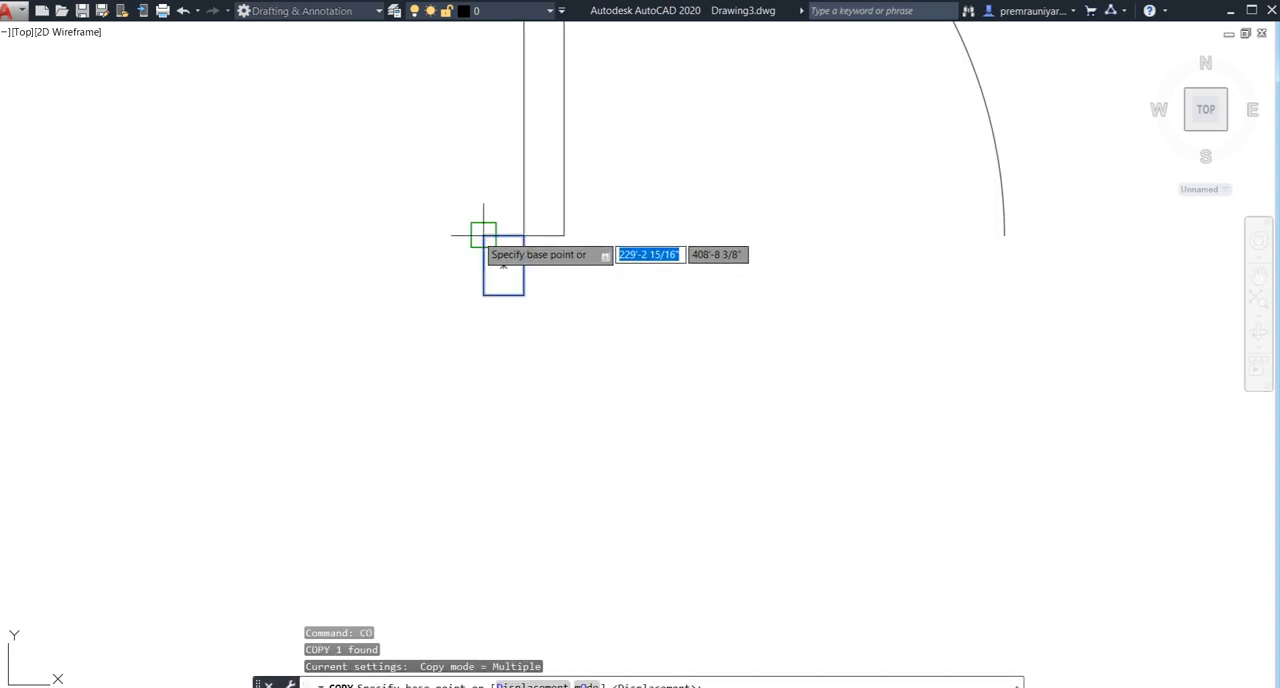
left_click(483, 235)
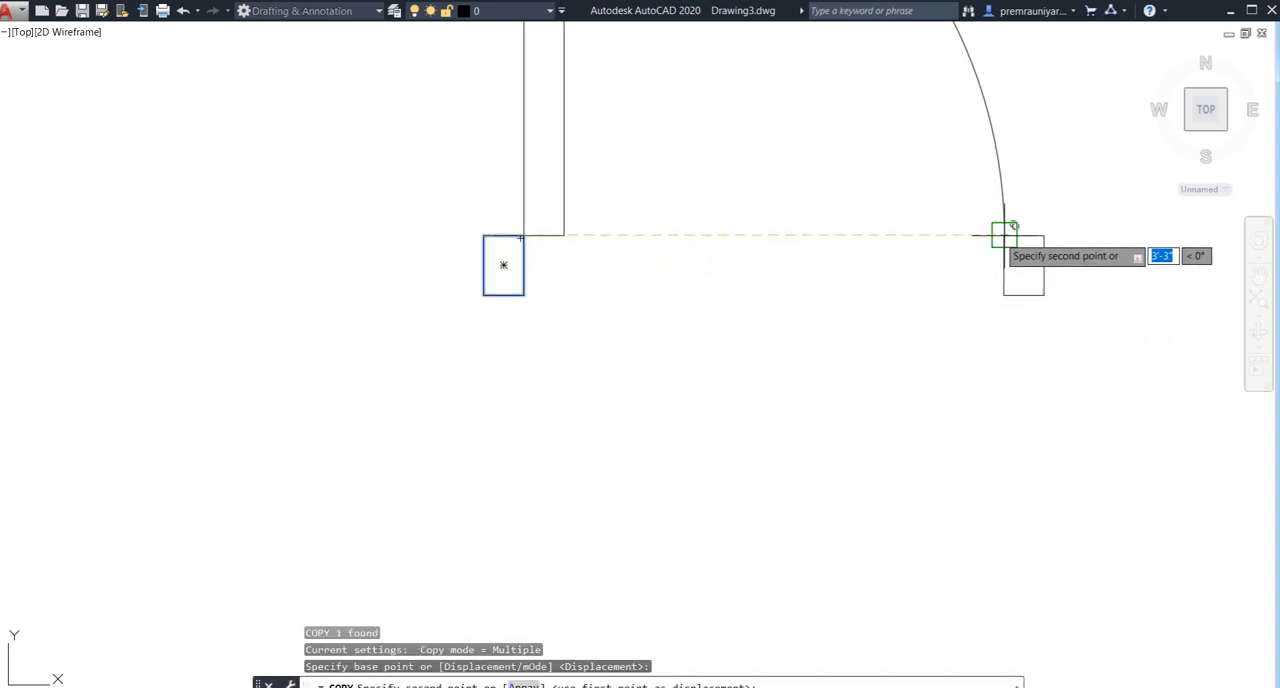
left_click(1004, 235)
key("Escape")
scroll(680, 338, "down", 3)
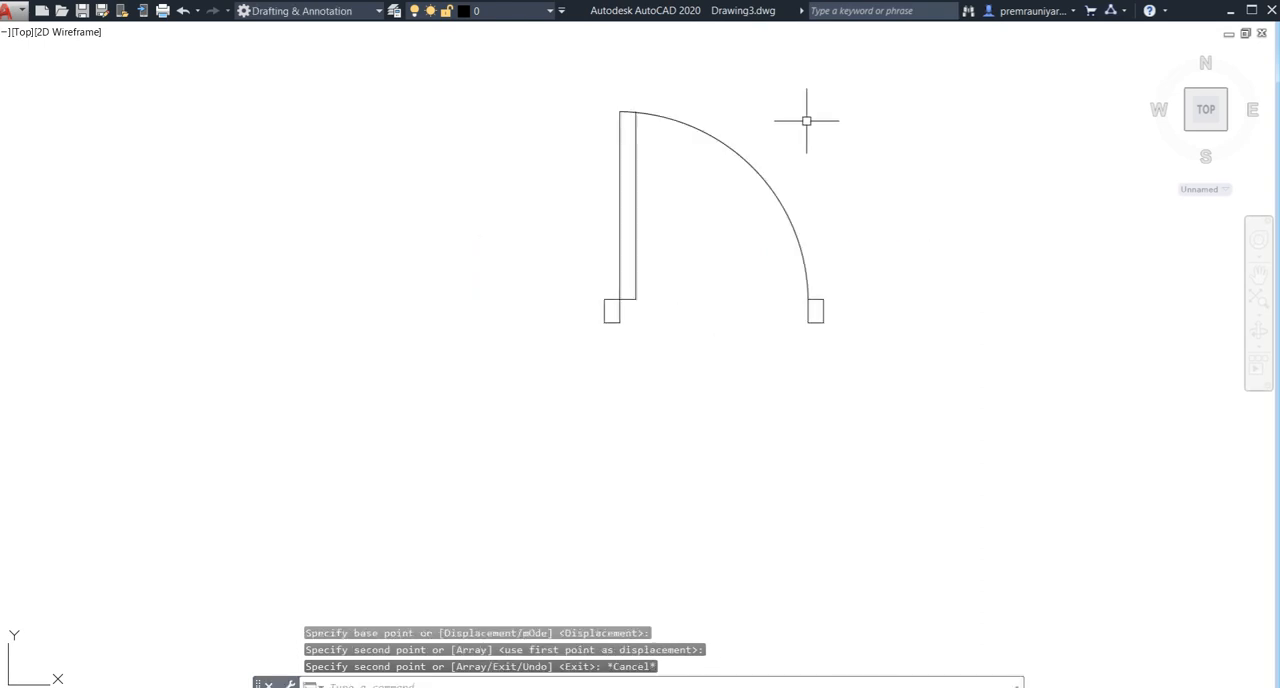
left_click(857, 86)
left_click(386, 498)
scroll(394, 437, "down", 4)
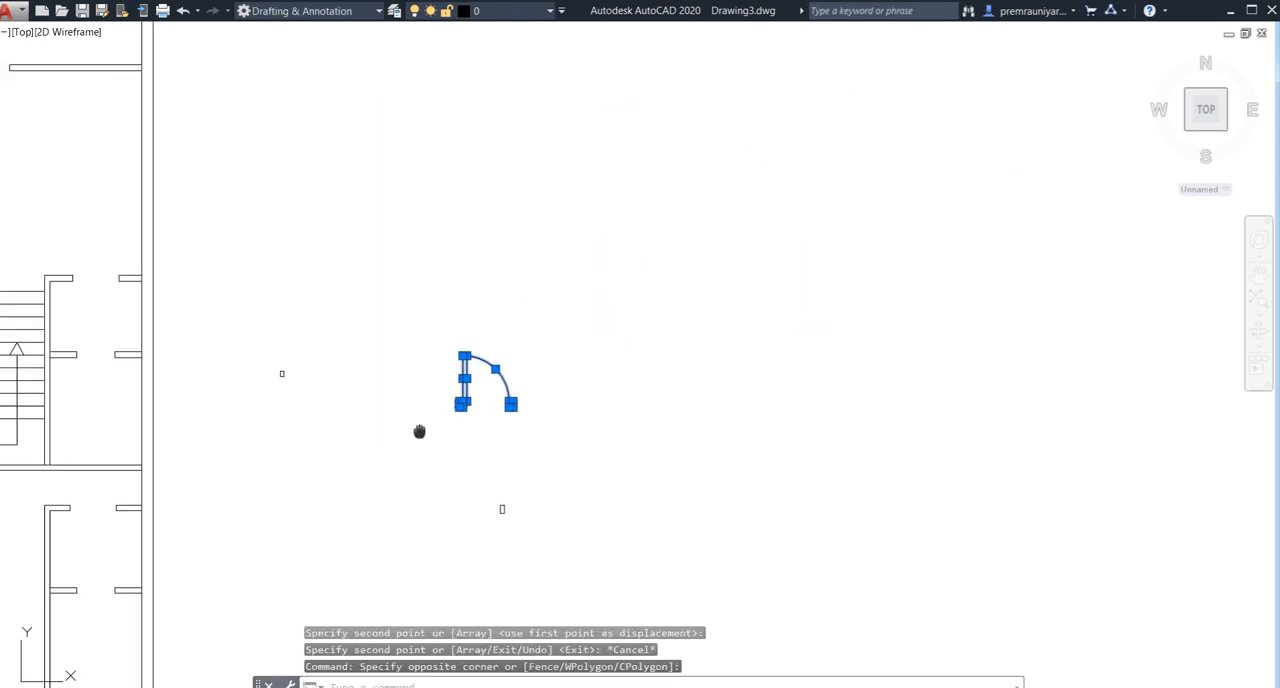
middle_click_drag(419, 431, 690, 314)
scroll(396, 402, "down", 2)
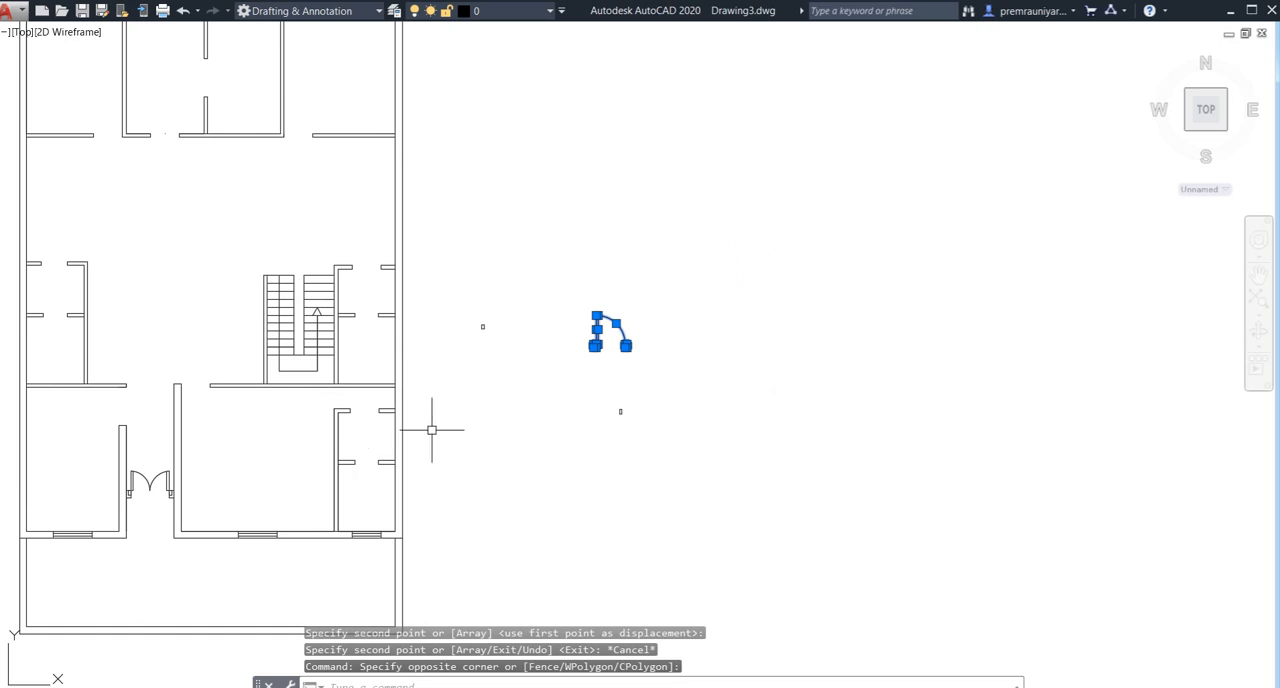
key("Escape")
- Examine the floor plan's door opening beside the entrance passage to judge which way the single door has to face
middle_click(368, 449)
middle_click(368, 449)
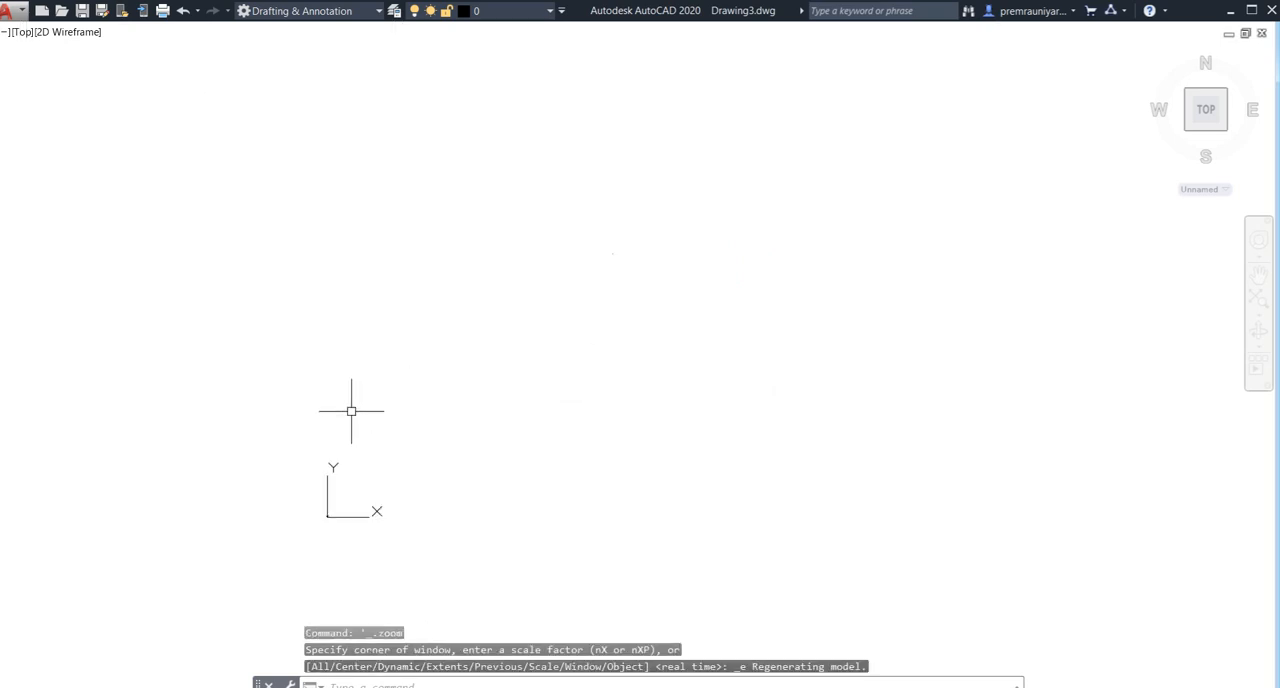
key("ctrl+z")
scroll(354, 409, "down", 6)
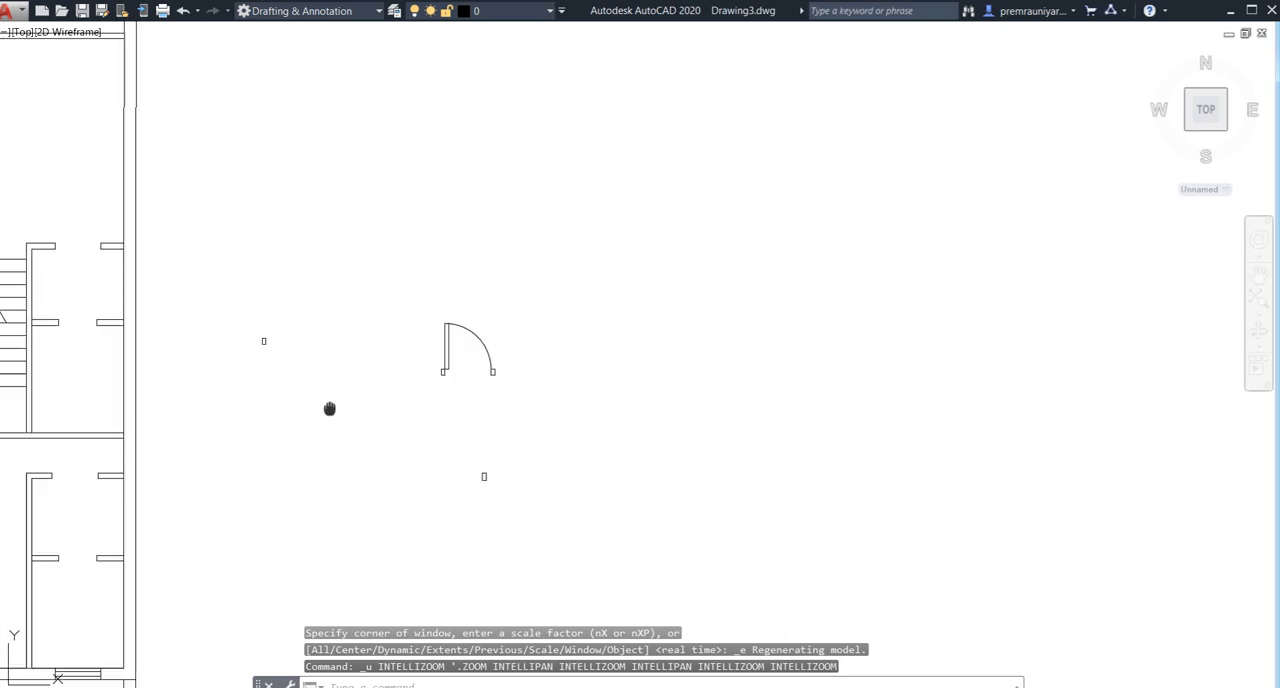
middle_click_drag(330, 409, 549, 337)
scroll(343, 395, "down", 2)
middle_click_drag(402, 370, 514, 403)
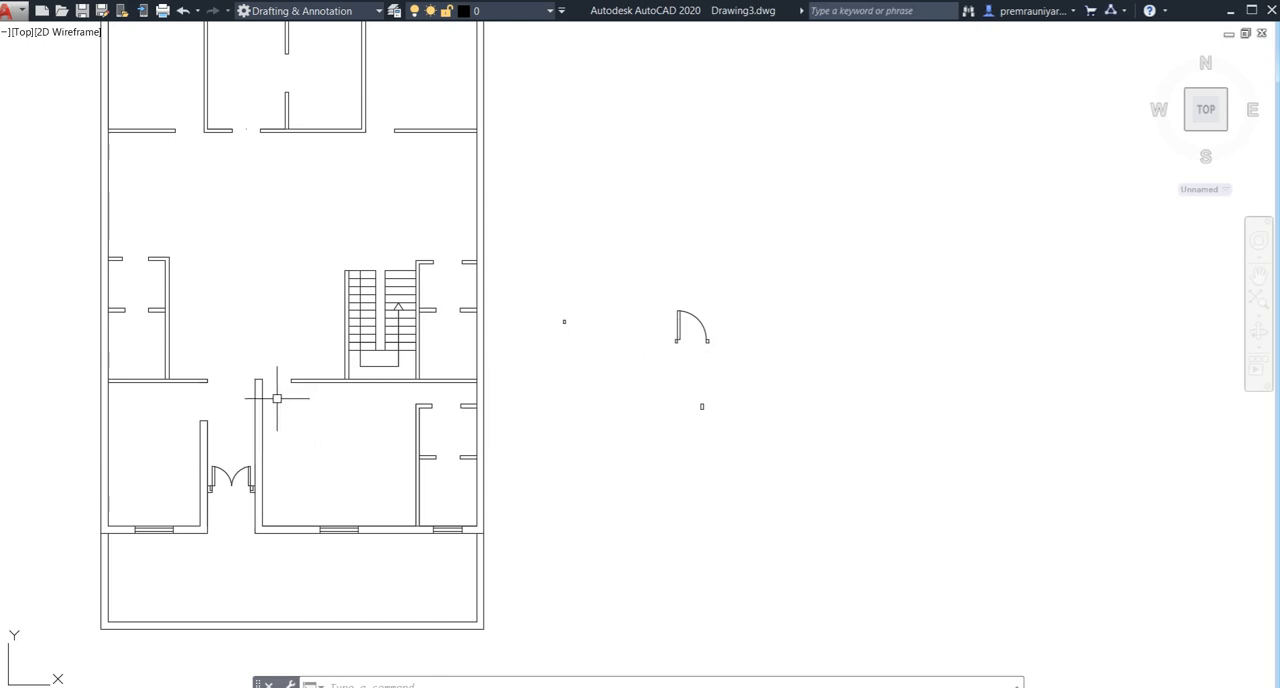
scroll(277, 398, "up", 2)
scroll(323, 401, "down", 2)
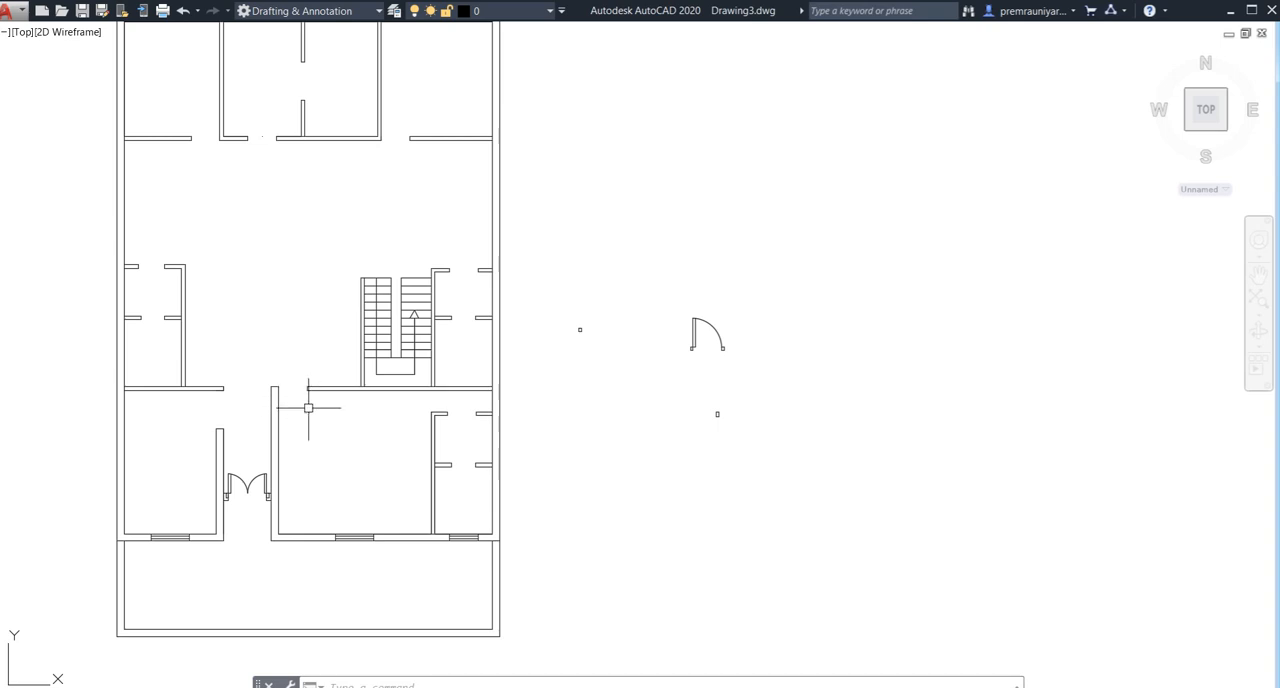
- Mirror the complete single door symbol across a horizontal line just below it, keeping the original
left_click(767, 305)
left_click(656, 367)
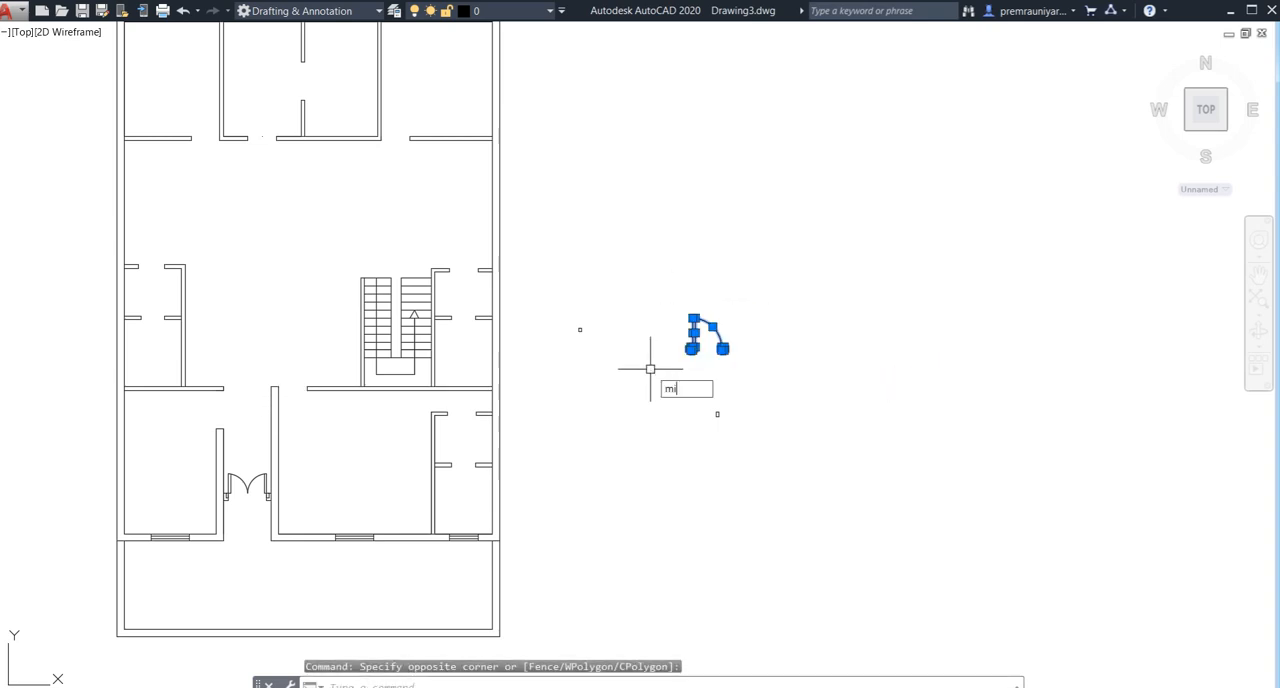
type("mi")
key("Return")
left_click(650, 375)
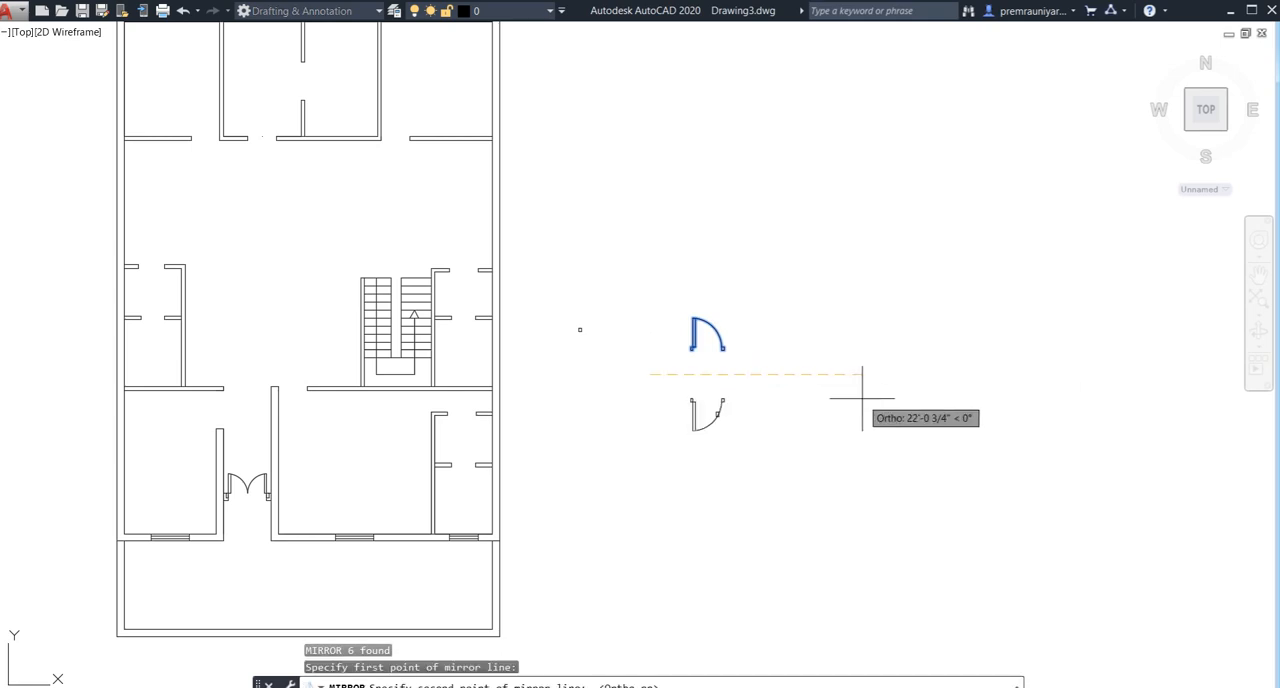
left_click(862, 398)
left_click(898, 457)
left_click(862, 398)
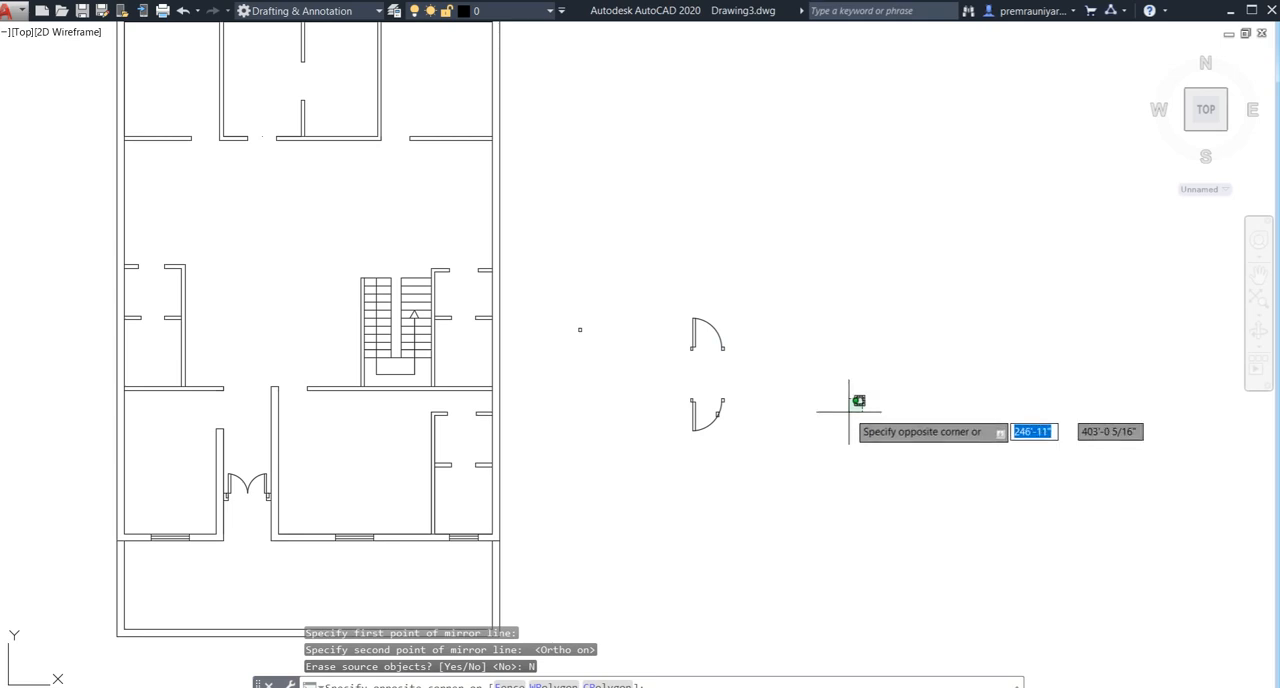
key("Escape")
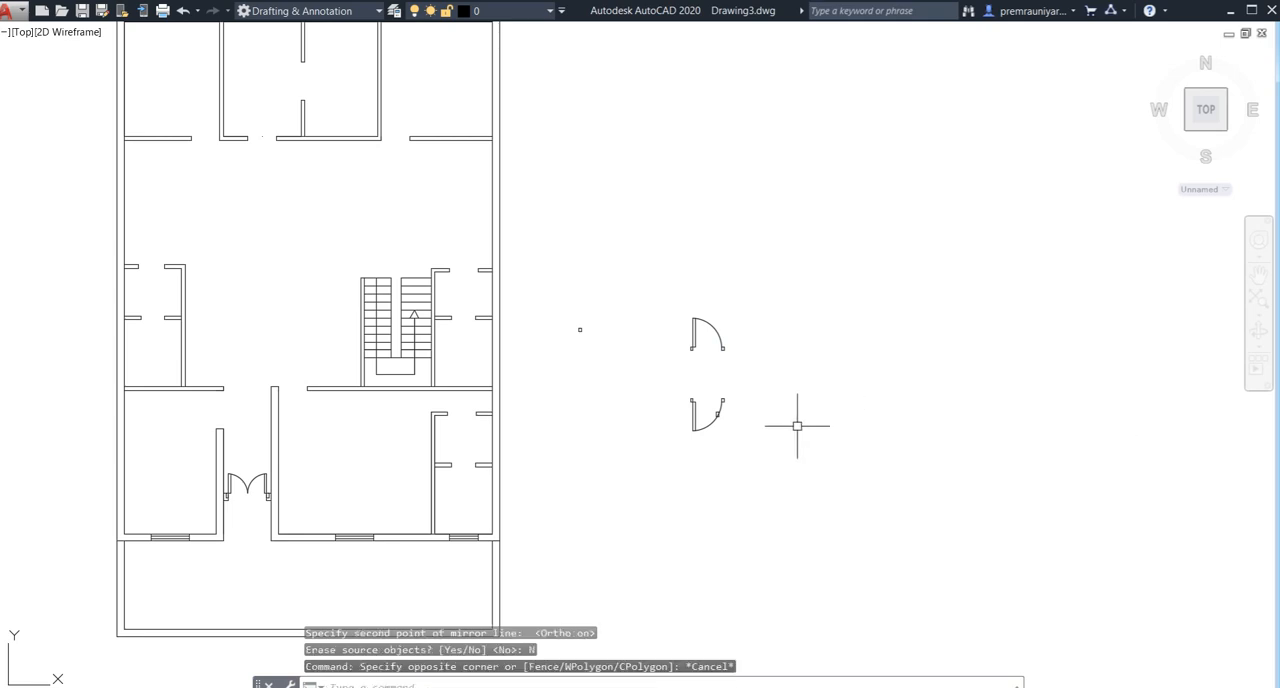
- Copy the downward-facing door symbol by its arc's jamb-side endpoint into the opening between the entrance passage and the room below the staircase
left_click(726, 401)
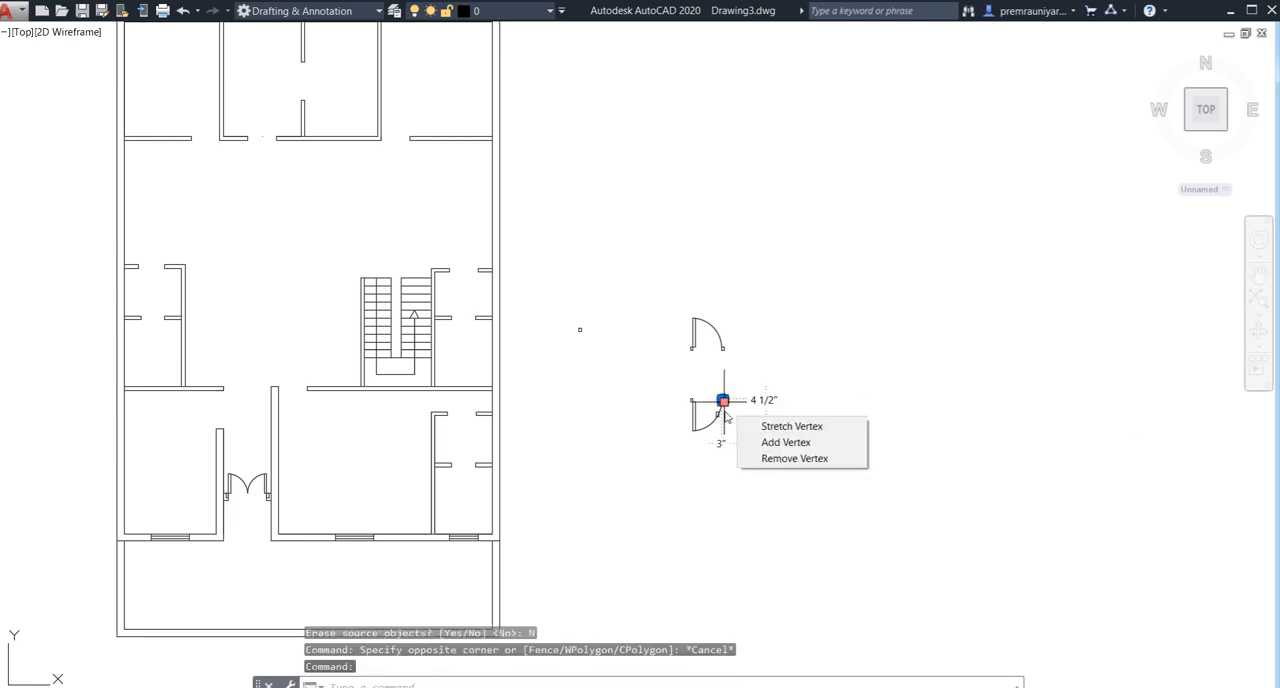
scroll(744, 412, "up", 5)
left_click(646, 428)
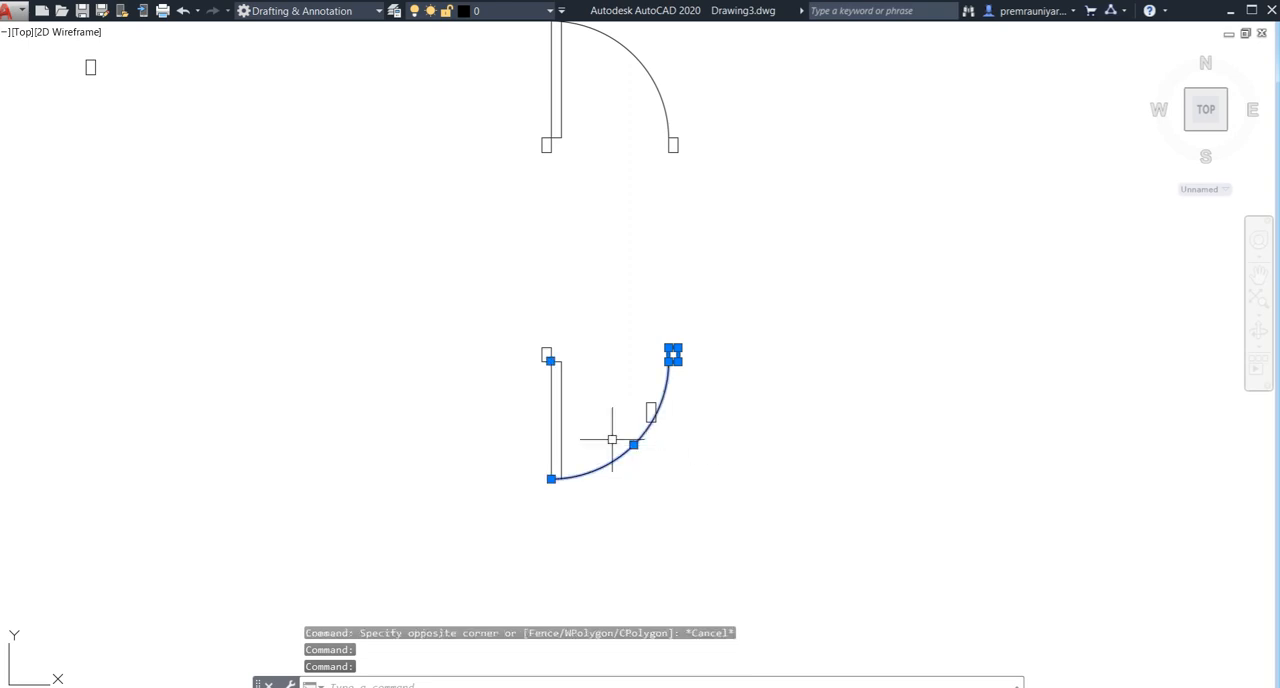
left_click(586, 346)
left_click(504, 455)
type("c")
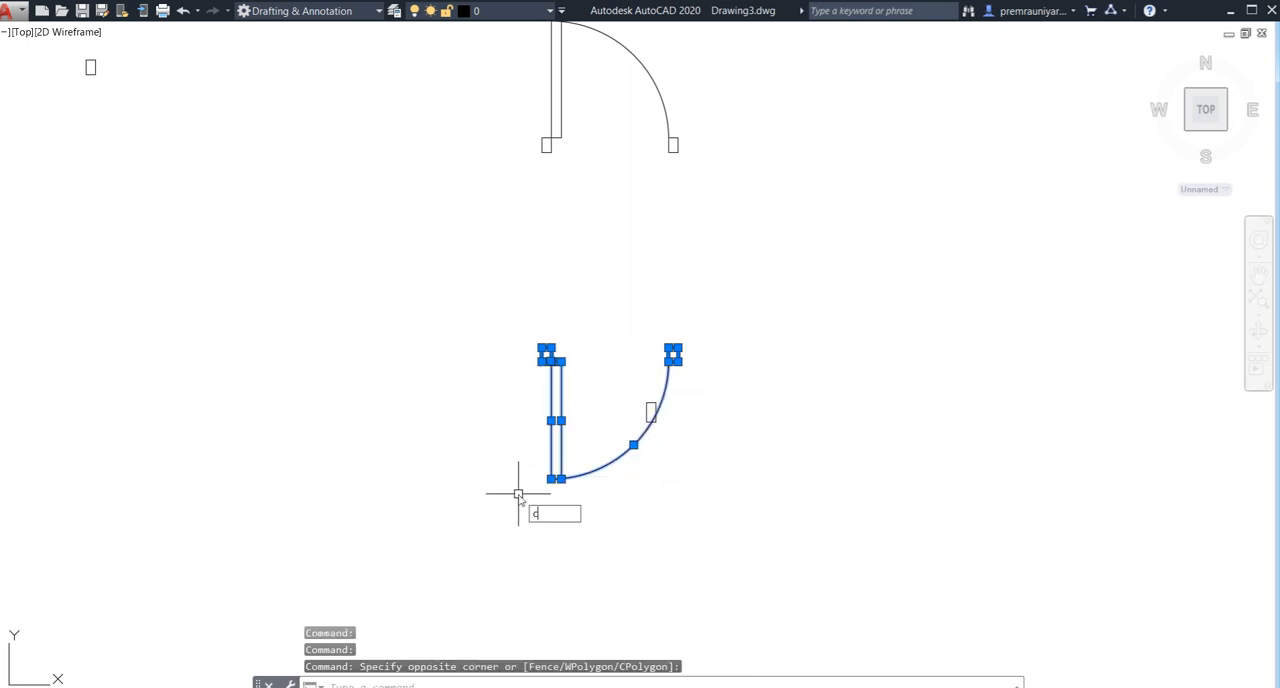
type("o")
key("Return")
scroll(656, 380, "up", 3)
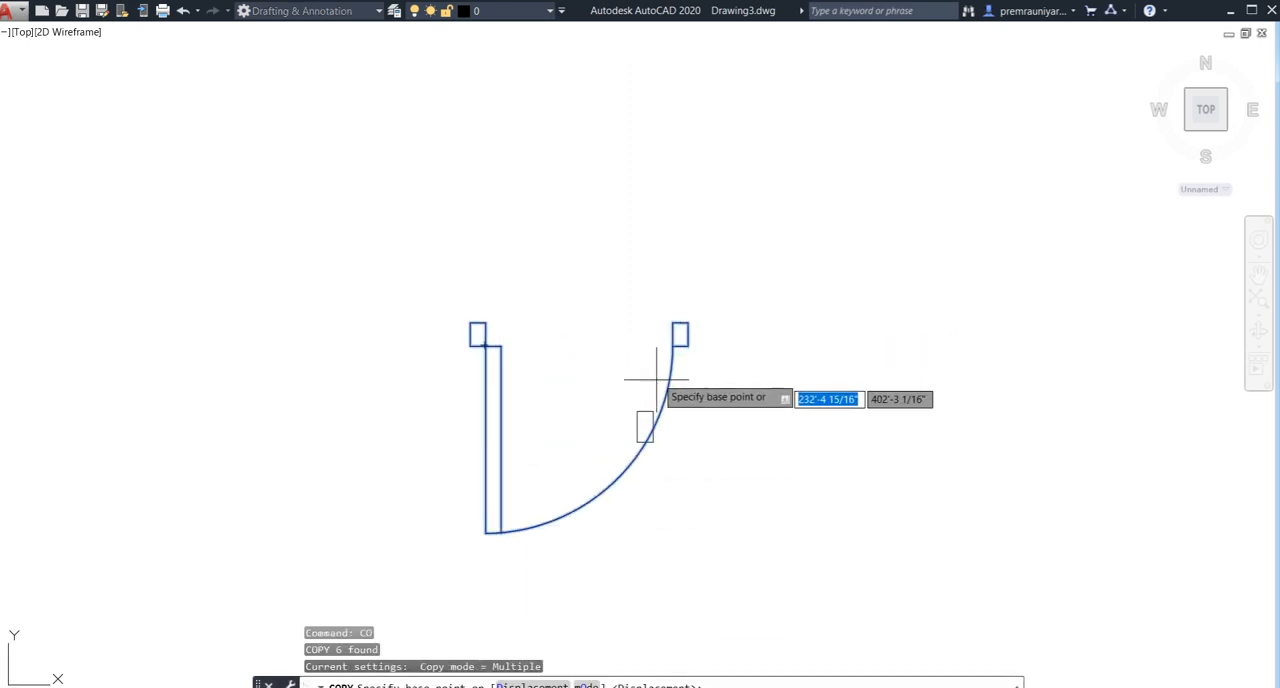
left_click(671, 346)
scroll(586, 371, "down", 8)
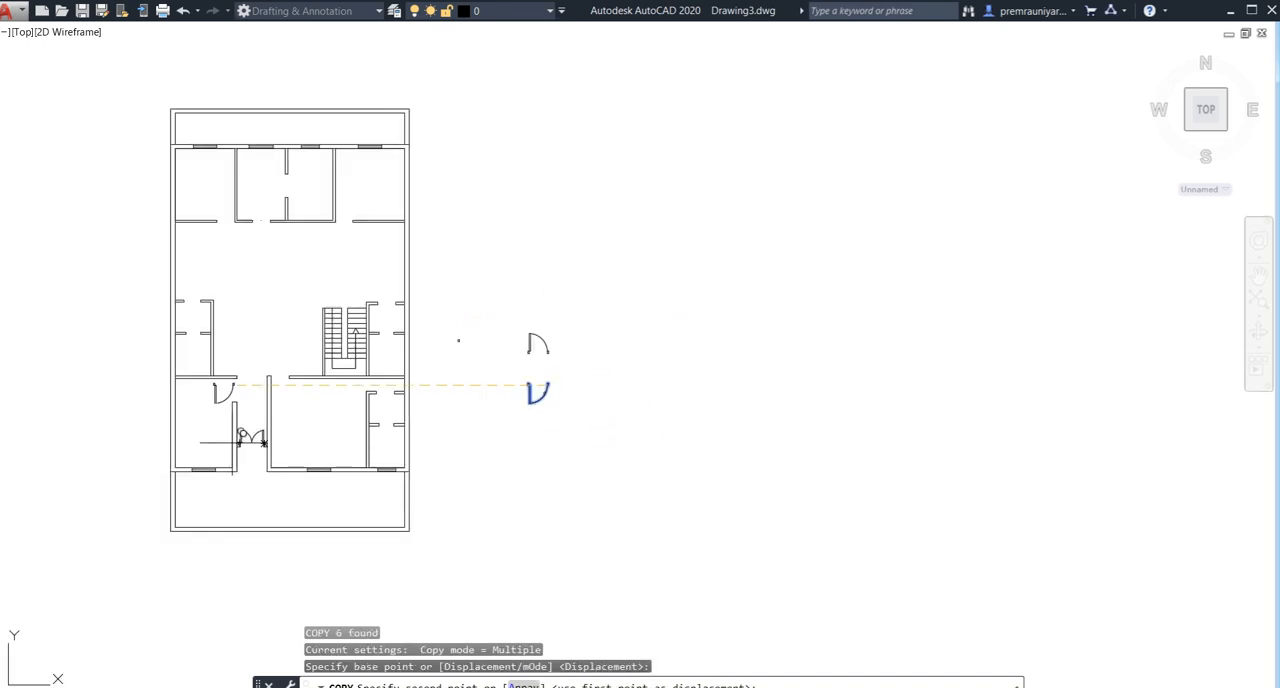
scroll(290, 365, "up", 6)
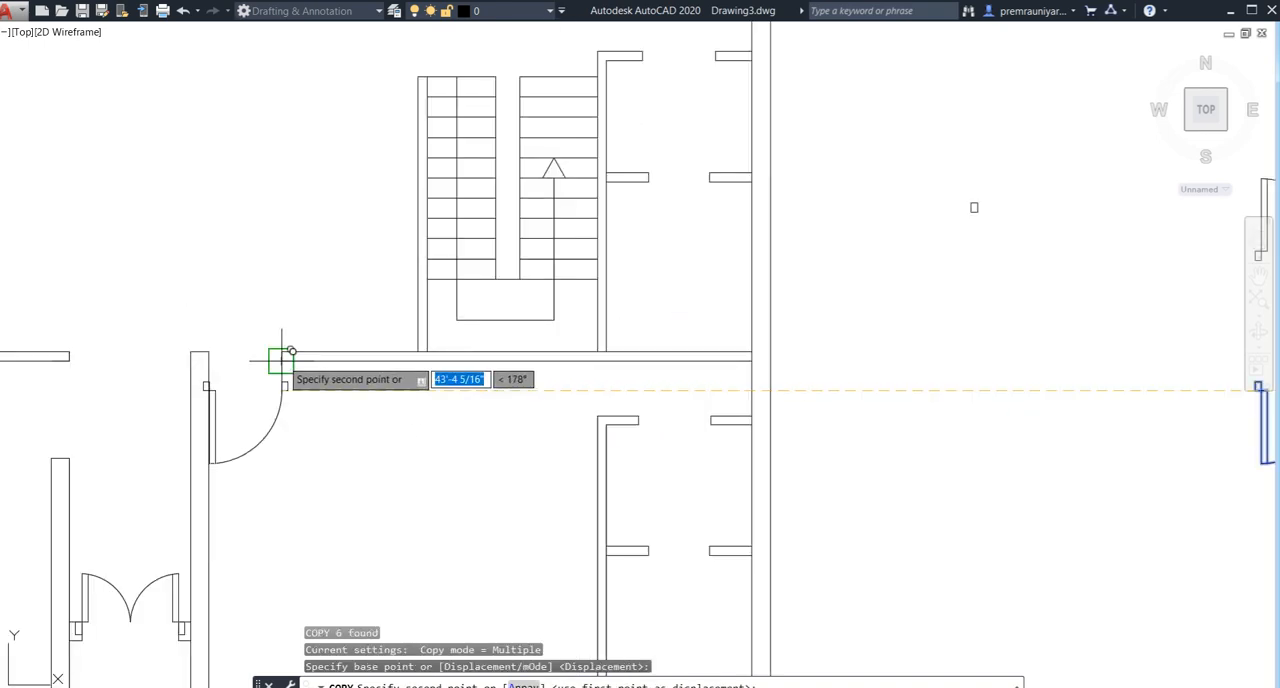
left_click(288, 355)
key("Escape")
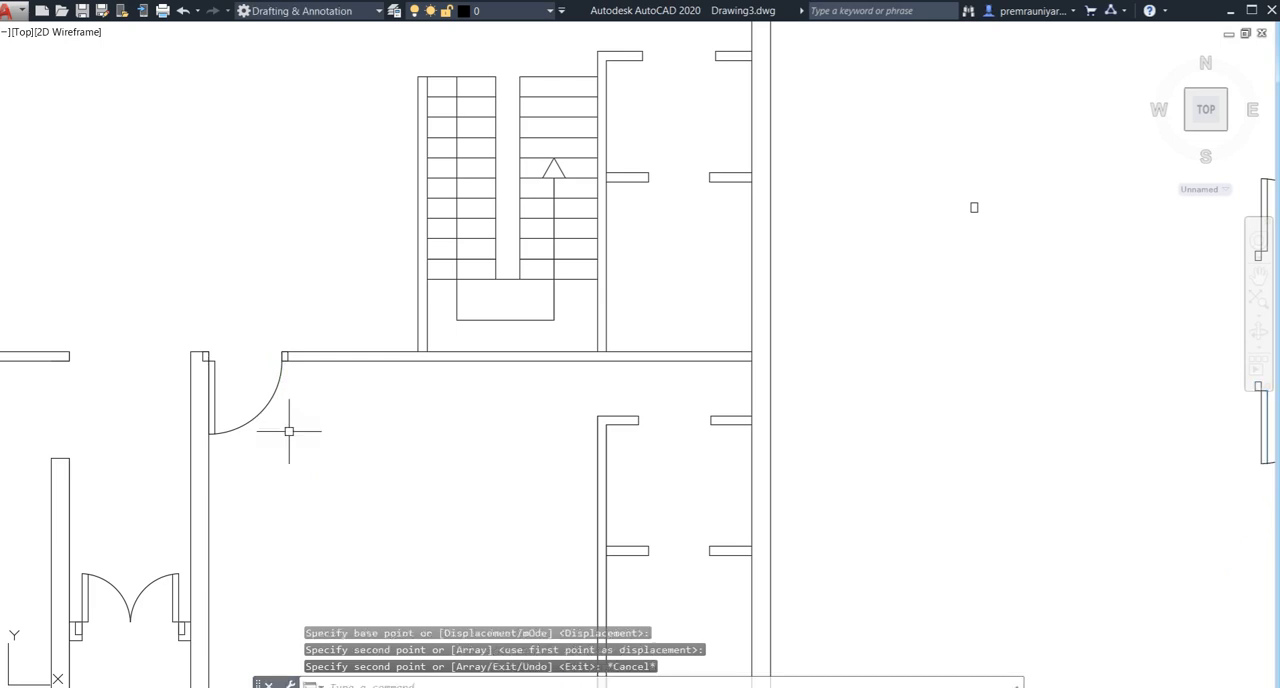
- Mirror the original single door symbol across a vertical line to its right, keeping the original
scroll(289, 431, "down", 5)
middle_click_drag(763, 360, 733, 375)
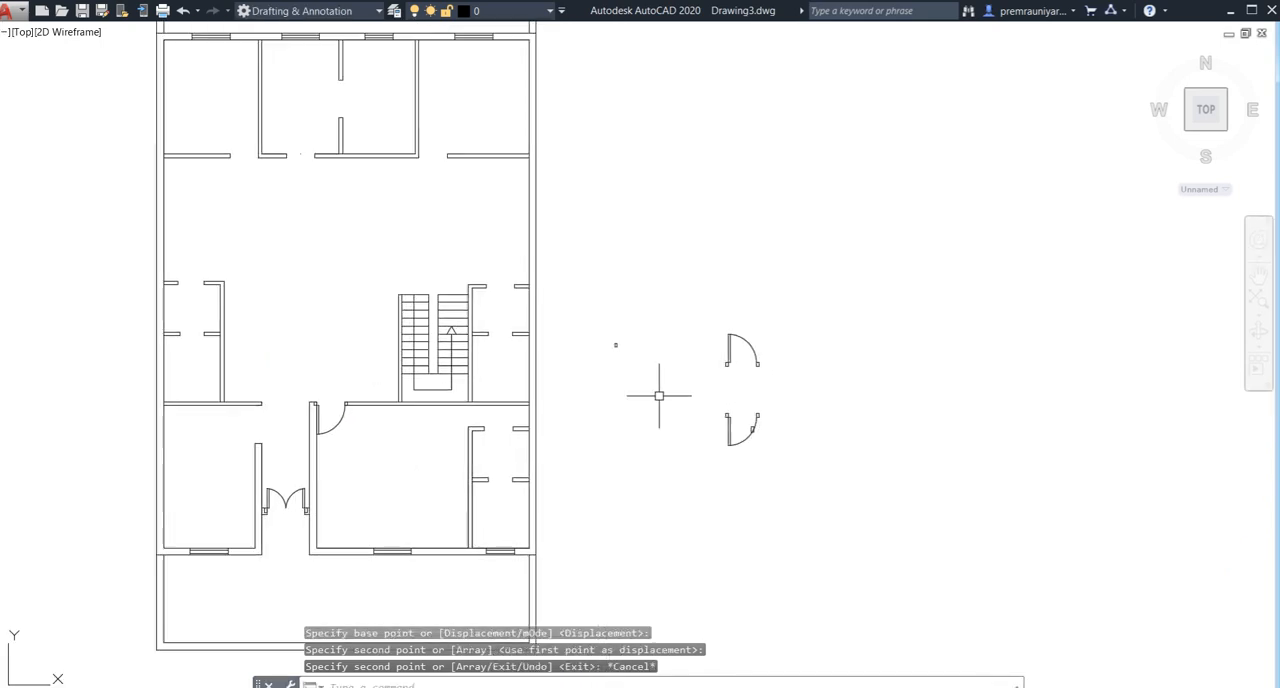
mouse_move(594, 333)
middle_mouse_down()
mouse_move(602, 354)
mouse_move(635, 350)
middle_mouse_up()
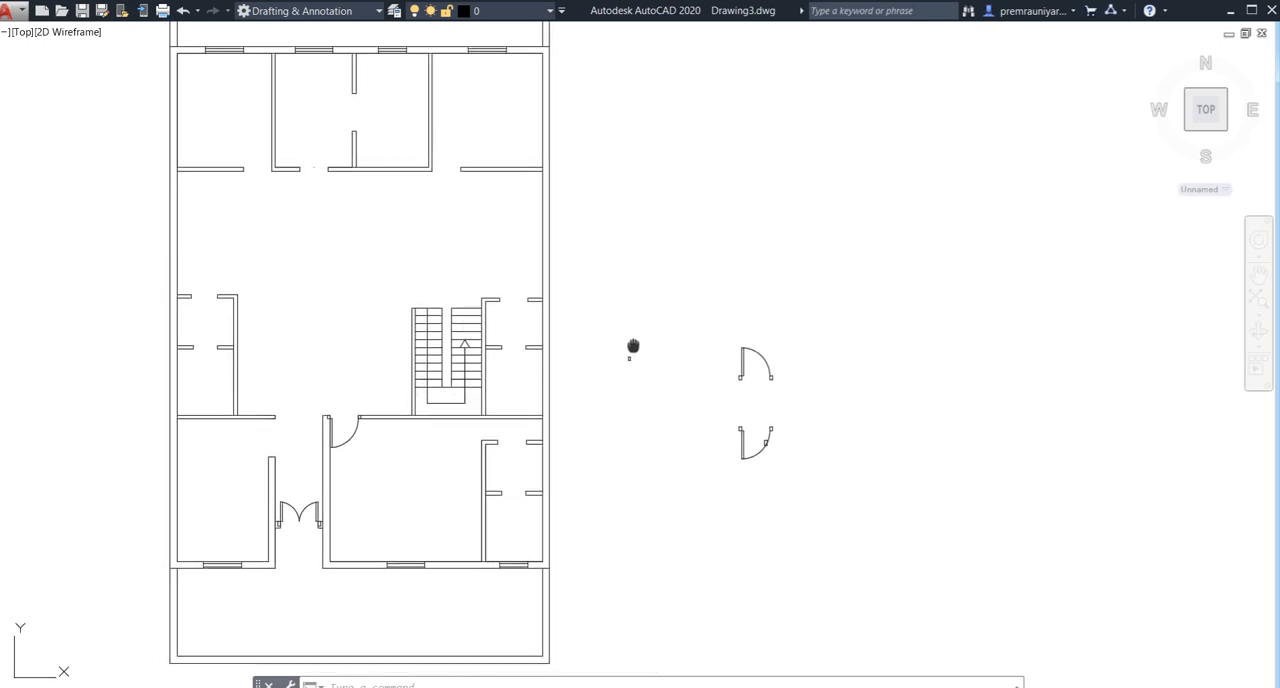
left_click(815, 341)
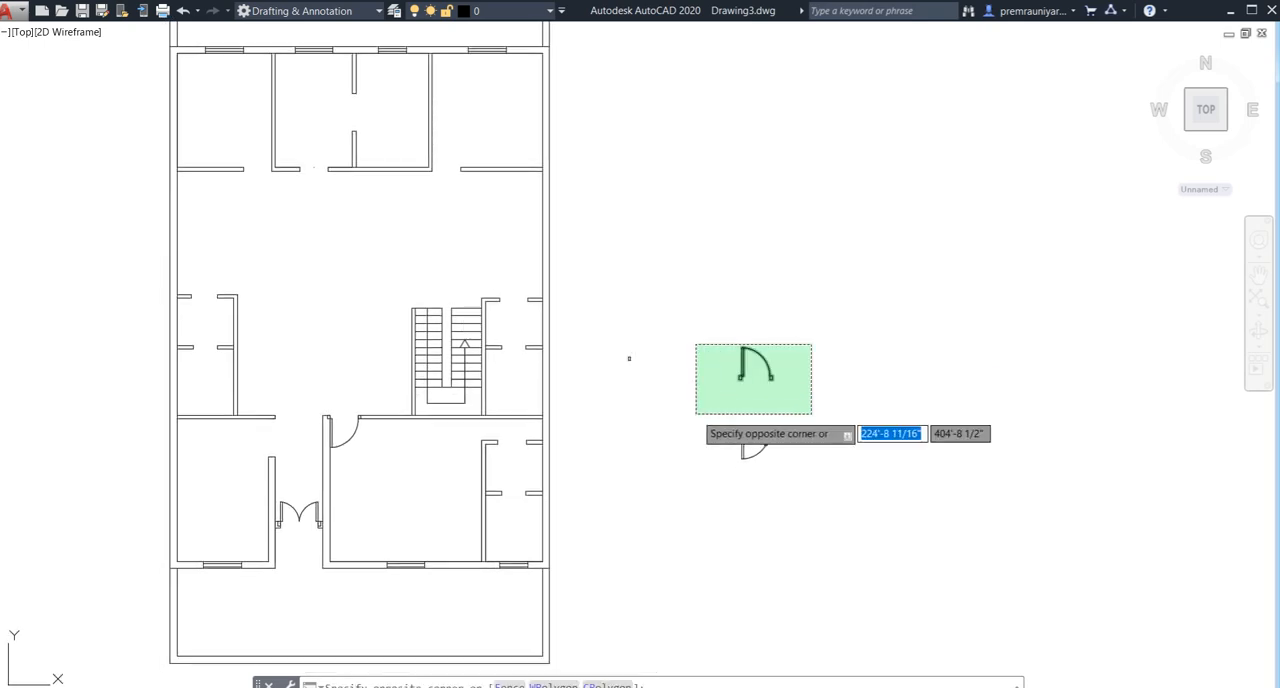
left_click(694, 414)
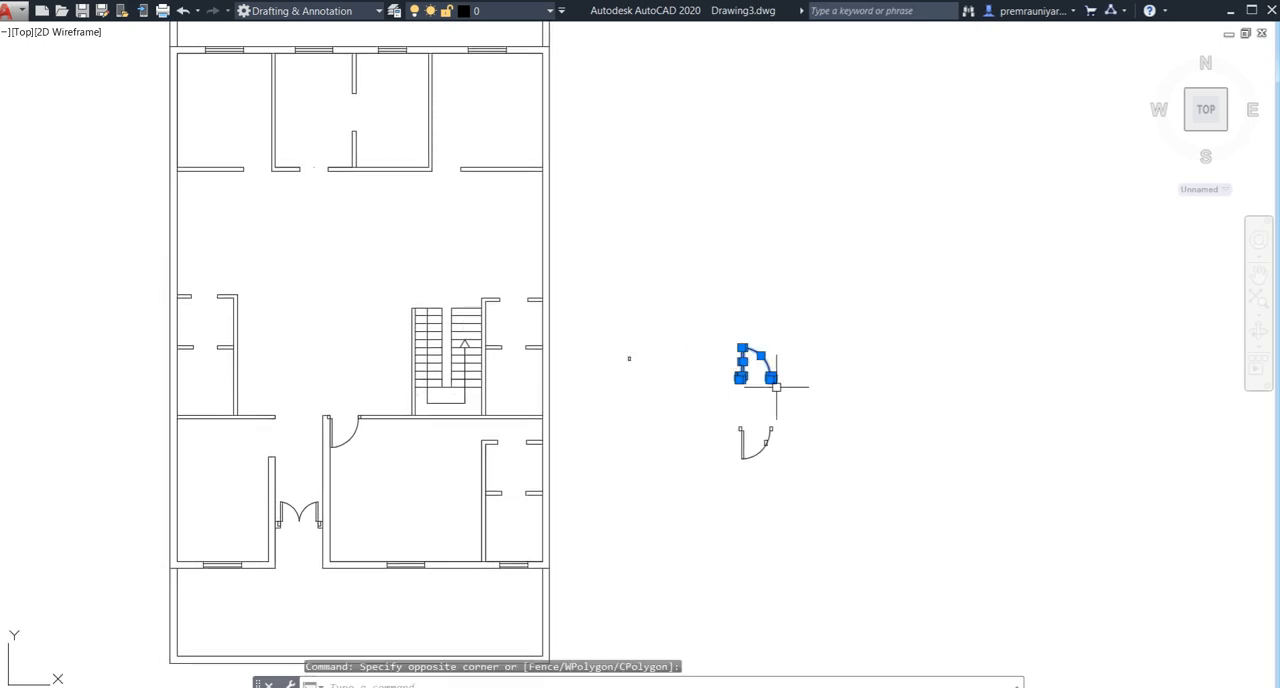
key("Return")
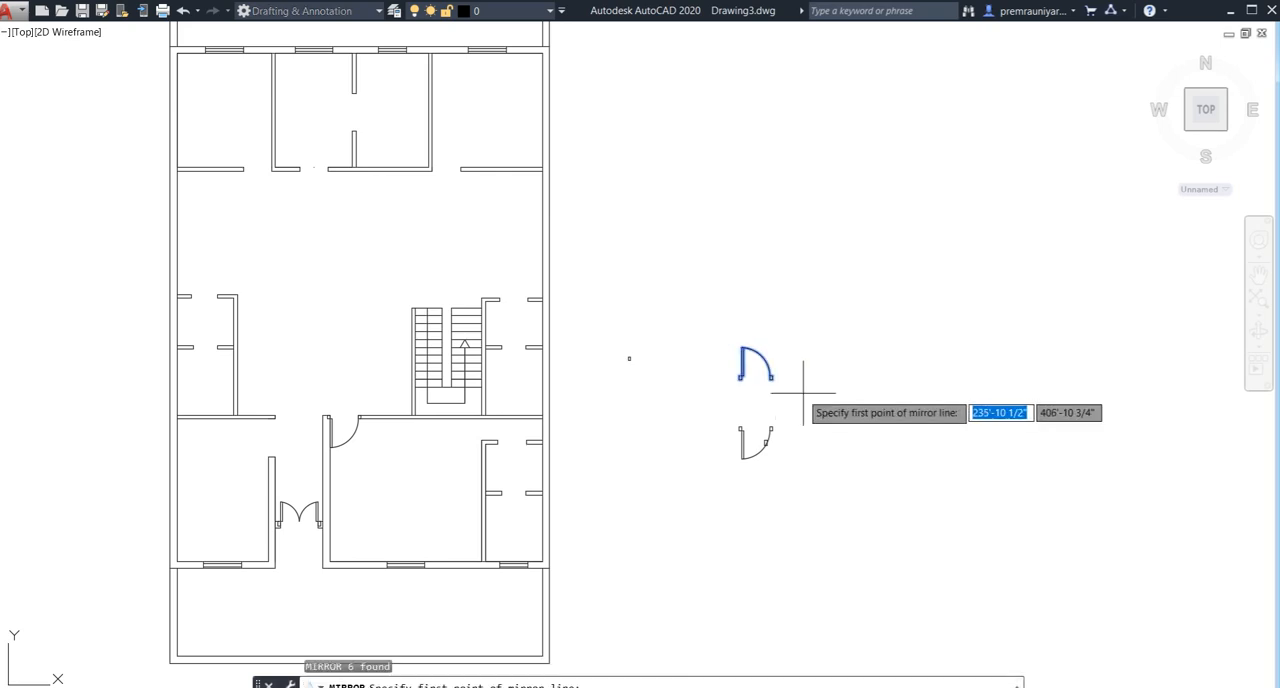
left_click(815, 392)
left_click(798, 287)
left_click(834, 346)
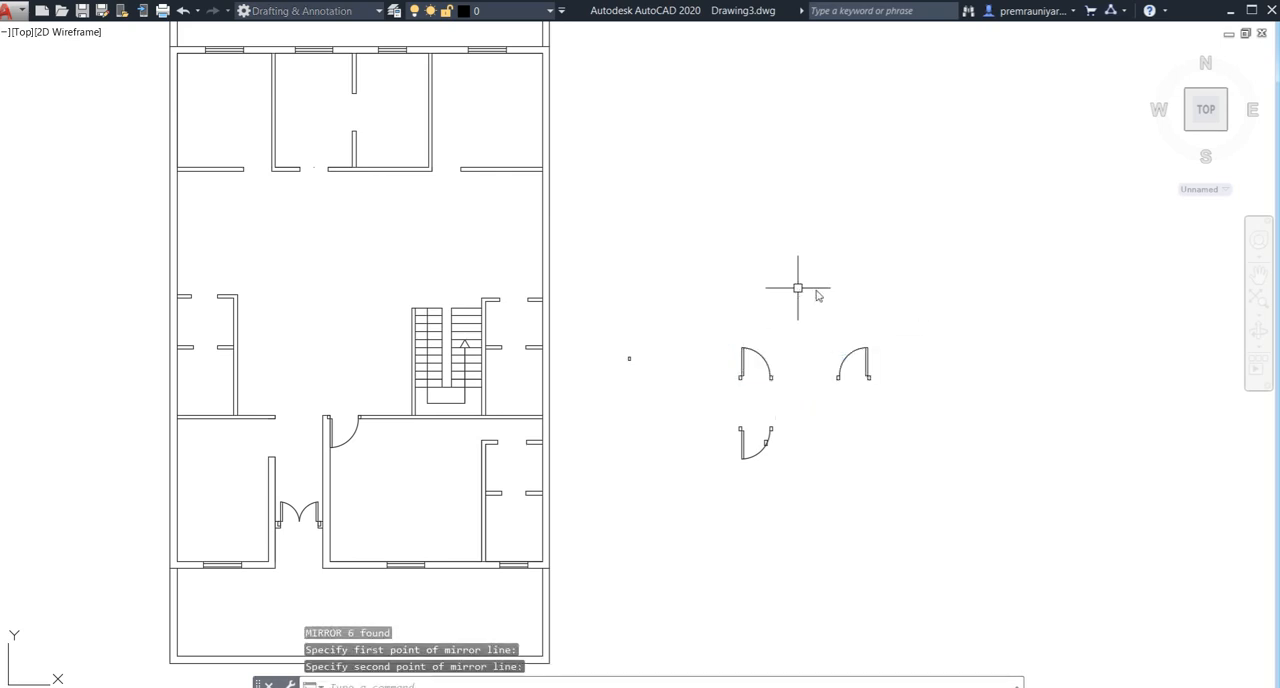
- Copy the horizontally mirrored door symbol by its hinge-side jamb corner into the free space between the floor plan and the original symbol
left_click_drag(917, 349, 855, 348)
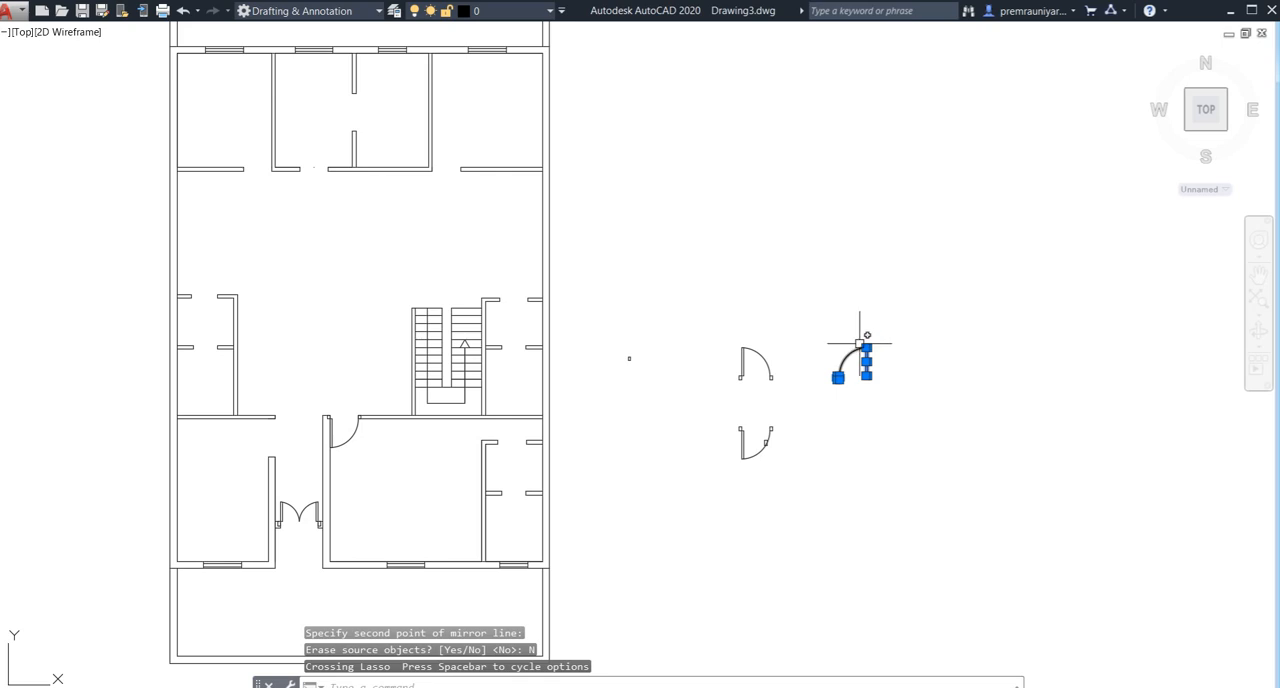
key("Escape")
left_click(891, 337)
left_click(809, 428)
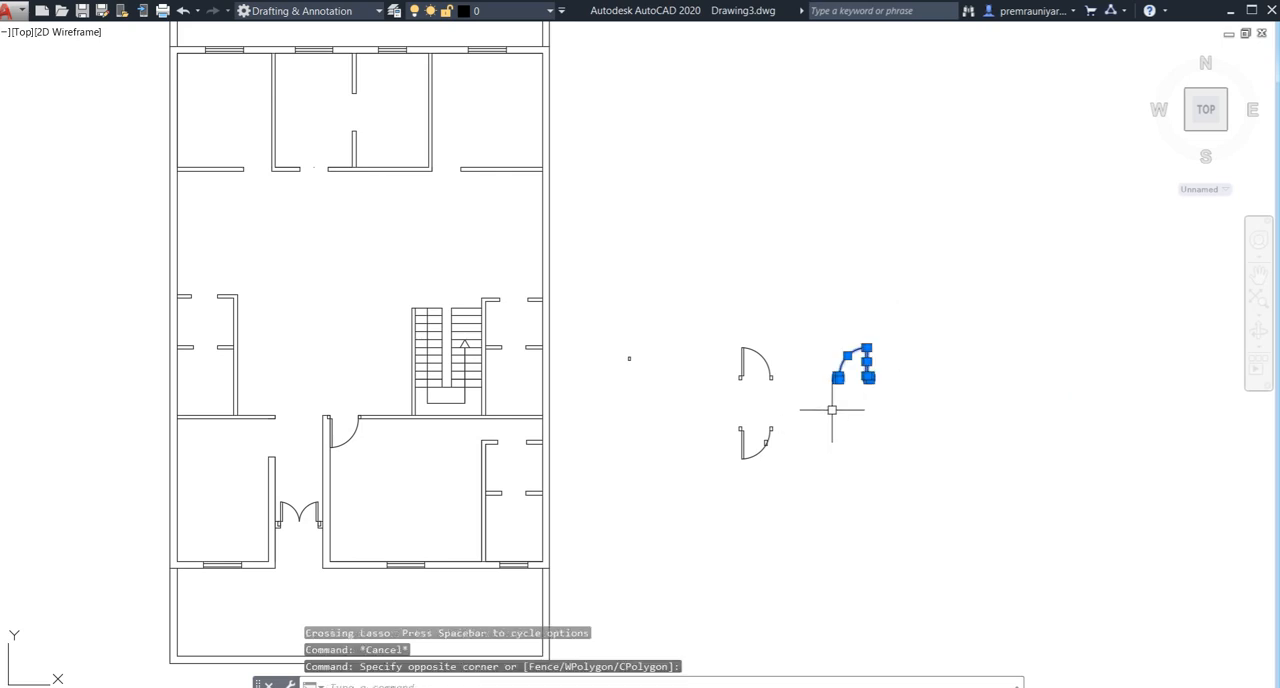
type("co")
key("Return")
scroll(829, 390, "up", 5)
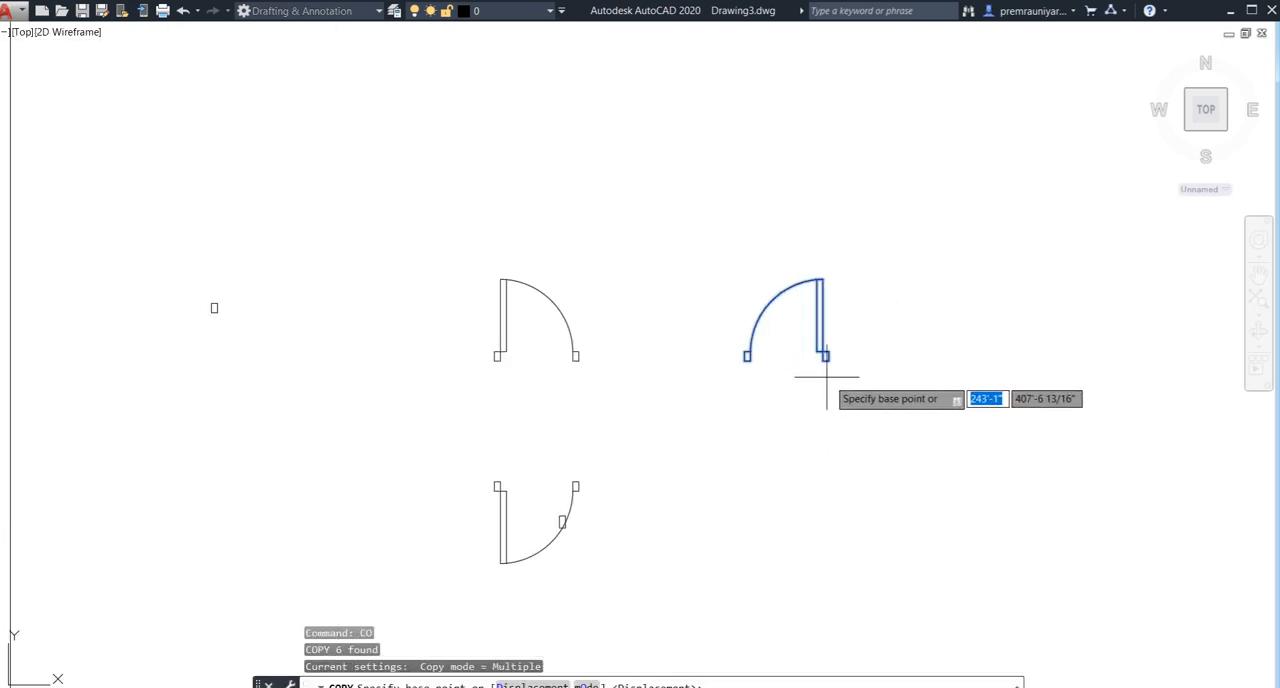
scroll(818, 371, "up", 2)
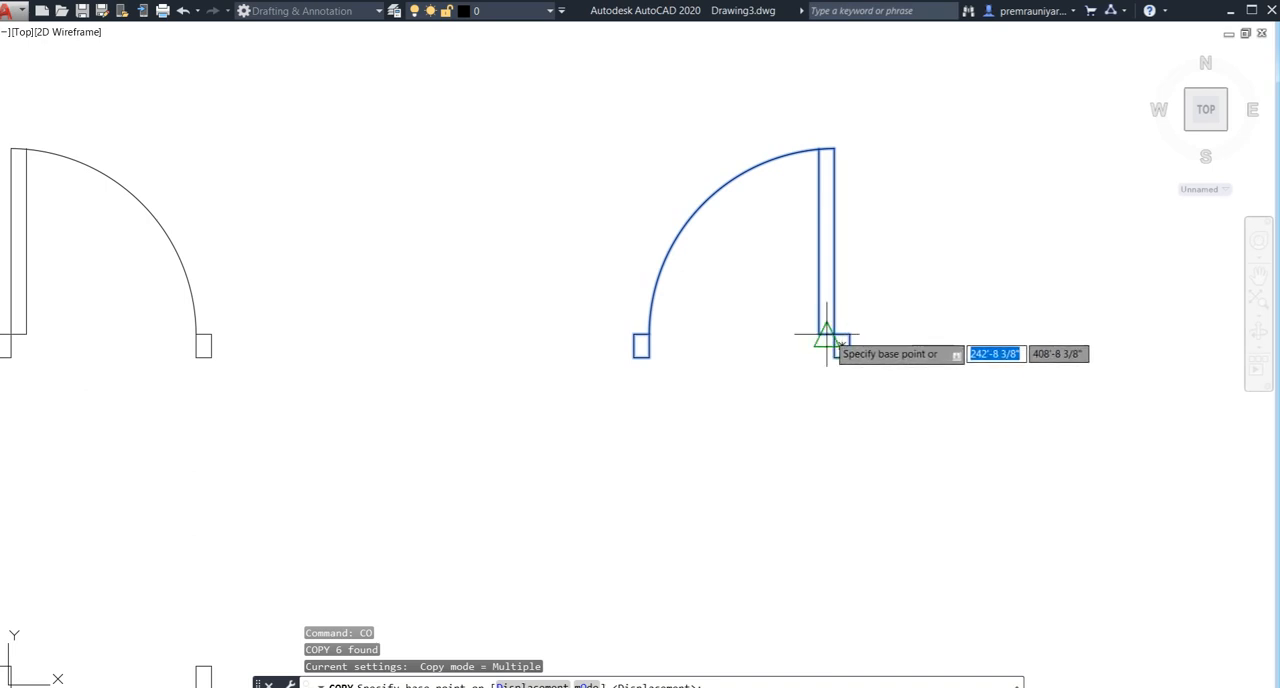
scroll(830, 338, "up", 4)
left_click(834, 337)
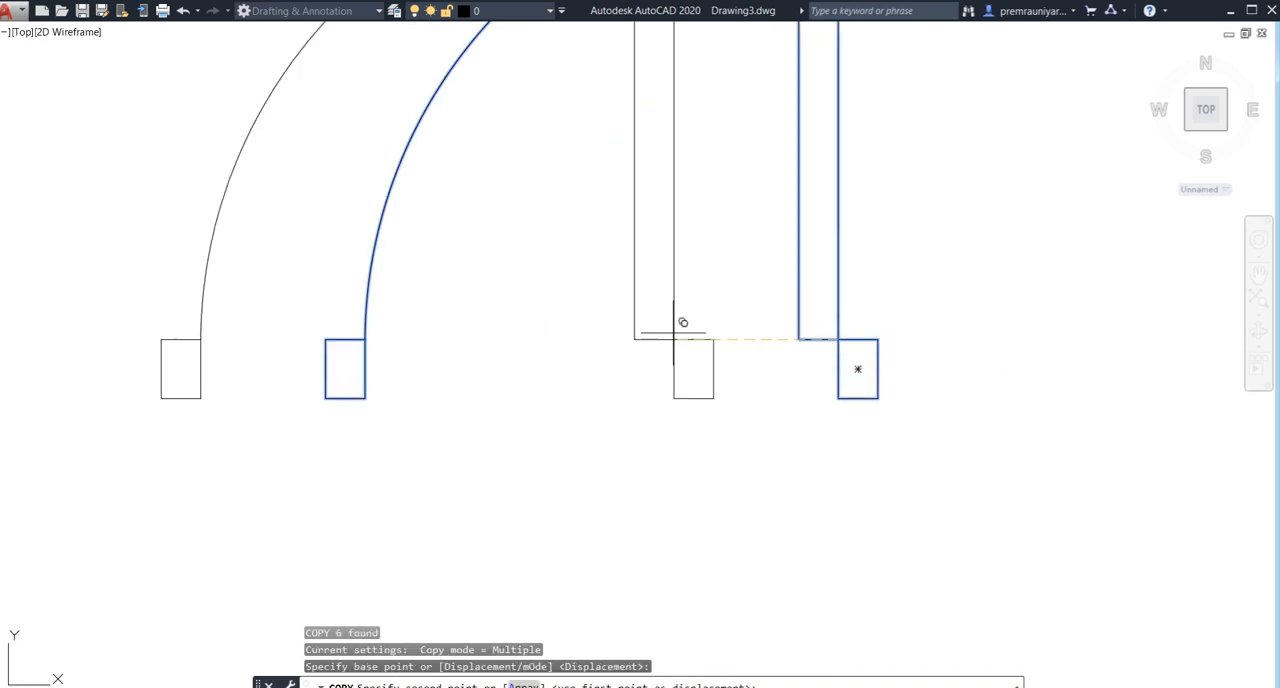
scroll(430, 330, "down", 8)
scroll(421, 342, "down", 6)
middle_click_drag(124, 239, 199, 314)
scroll(187, 287, "up", 4)
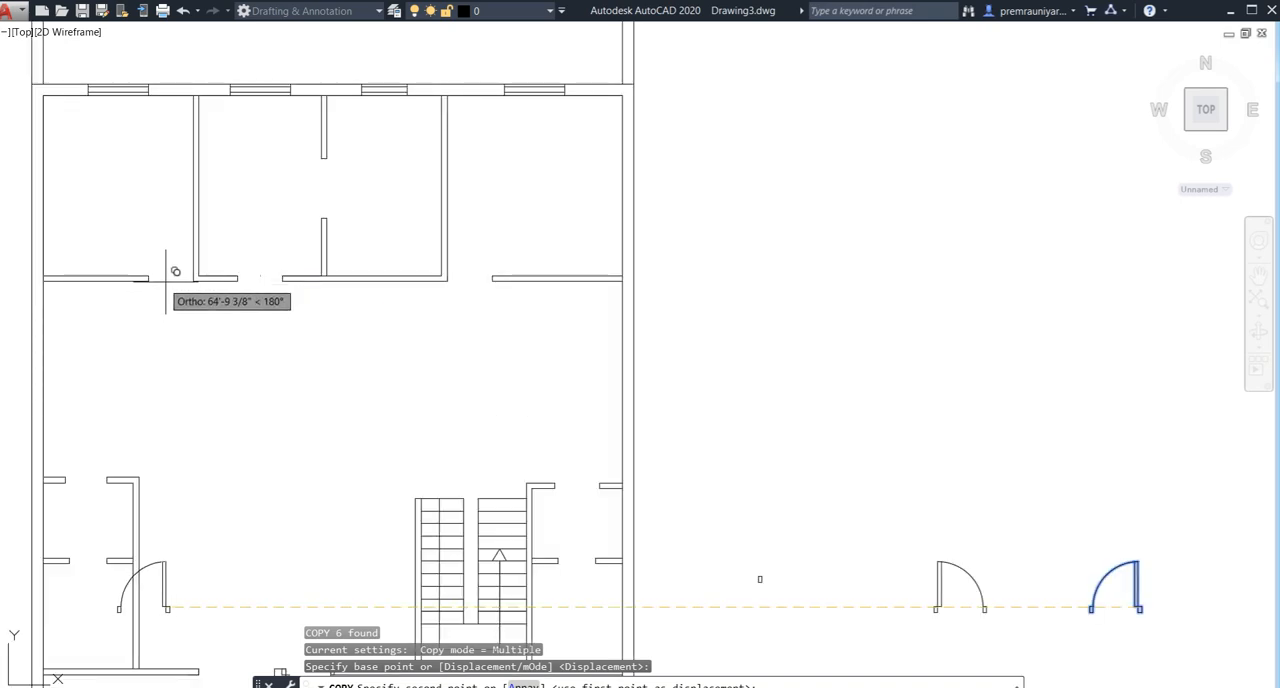
left_click(771, 277)
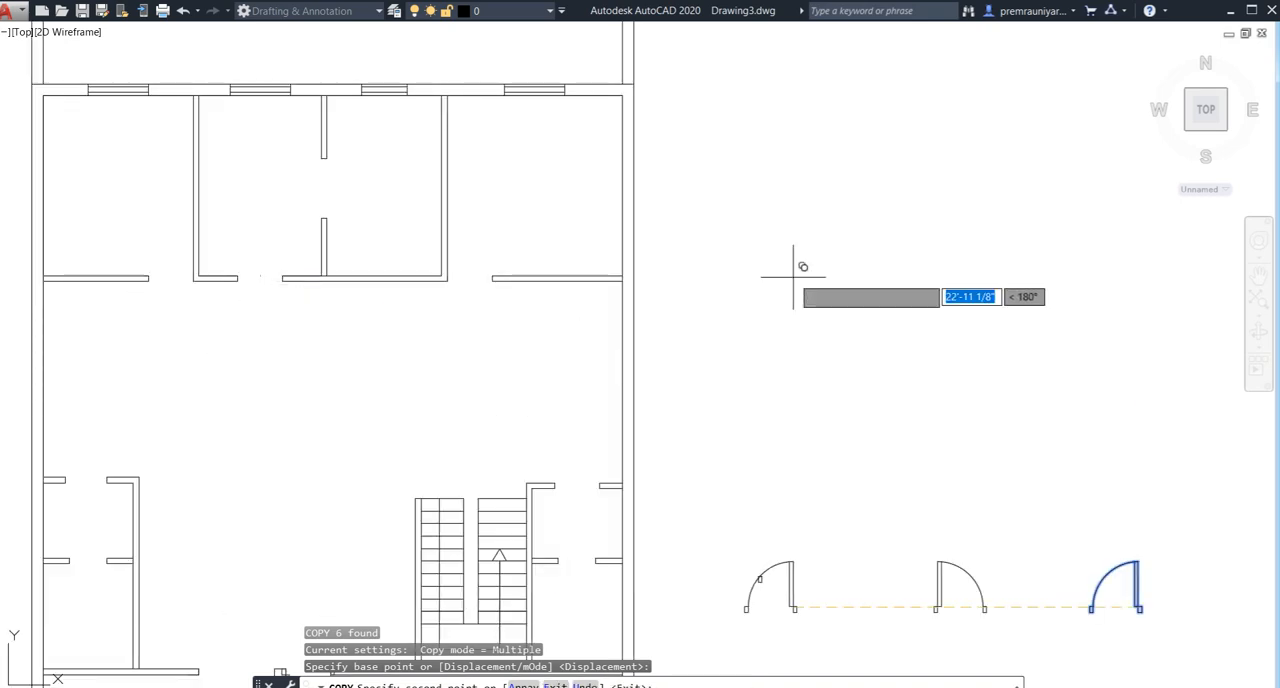
key("Escape")
- Copy the door symbol nearest the plan by its arc's jamb-side endpoint into the upper left room's door opening, with Ortho off
middle_click_drag(823, 469, 790, 303)
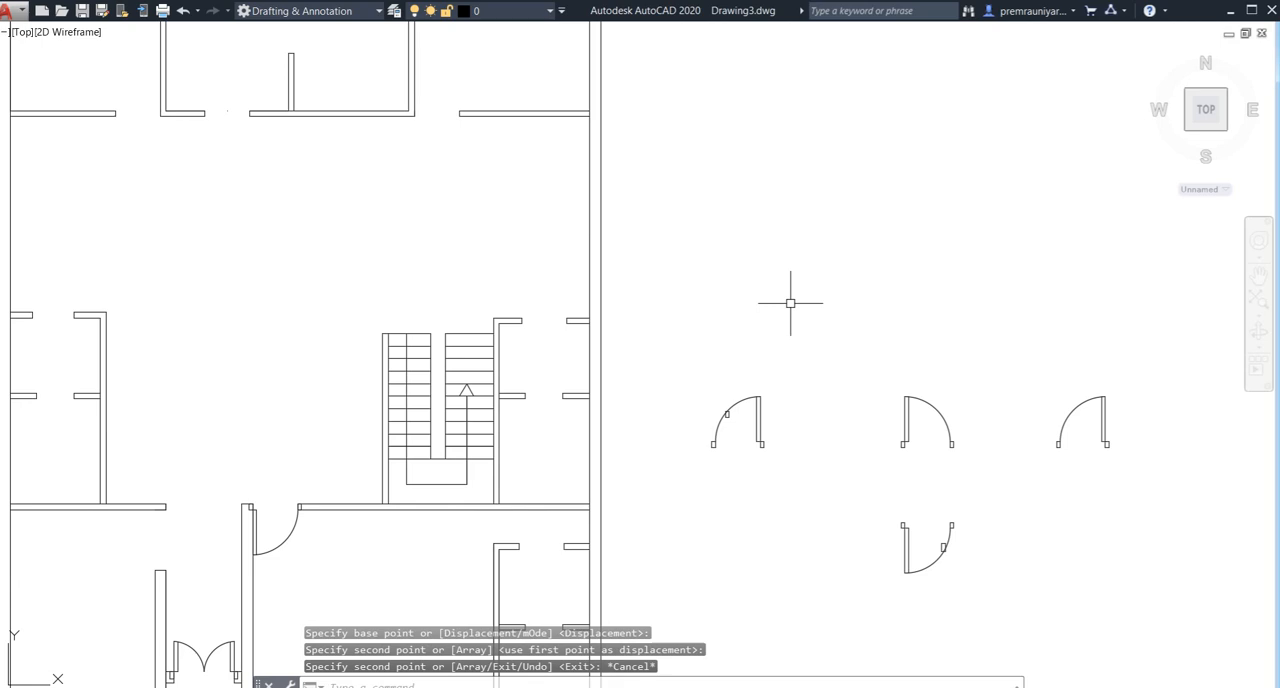
left_click(776, 401)
left_click(720, 395)
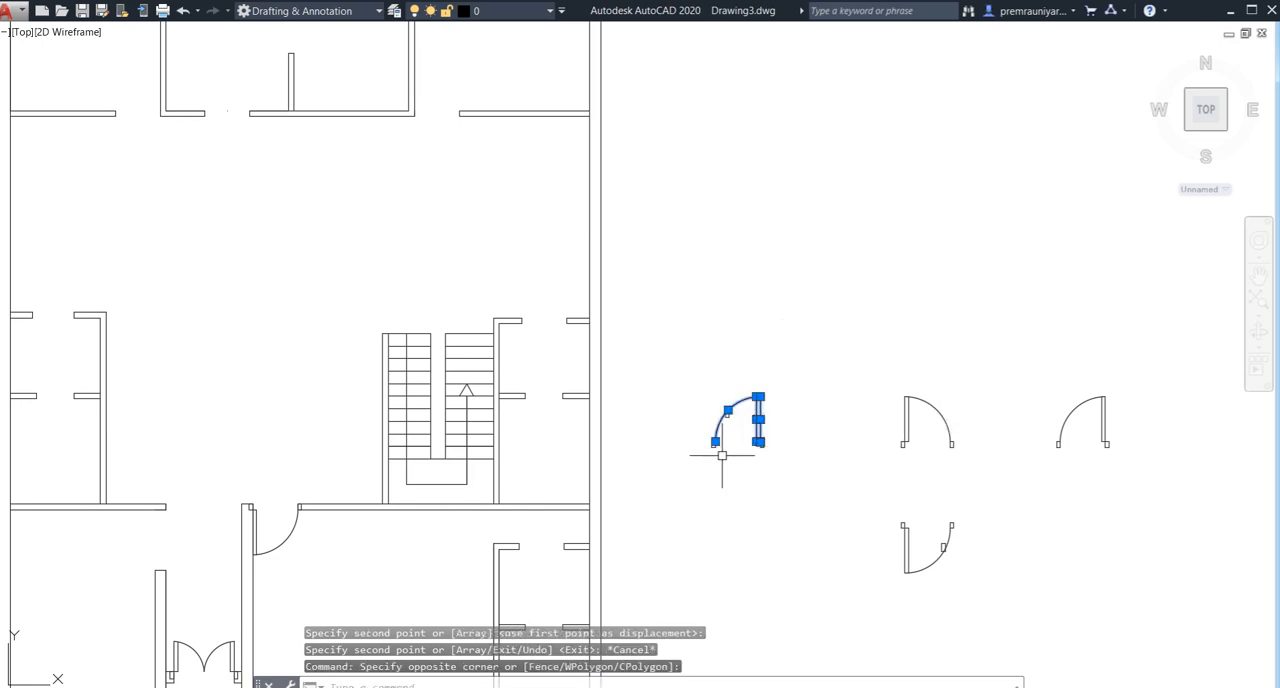
scroll(722, 456, "up", 4)
left_click(717, 423)
left_click(677, 457)
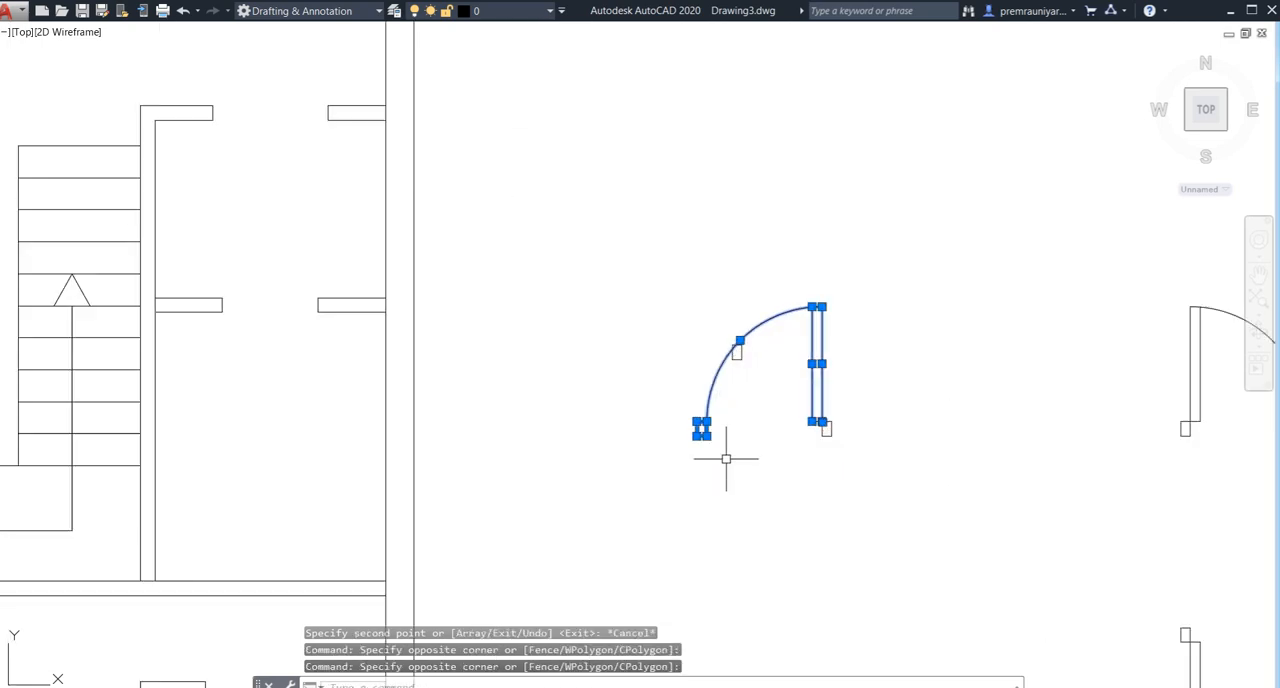
left_click(872, 438)
left_click(815, 412)
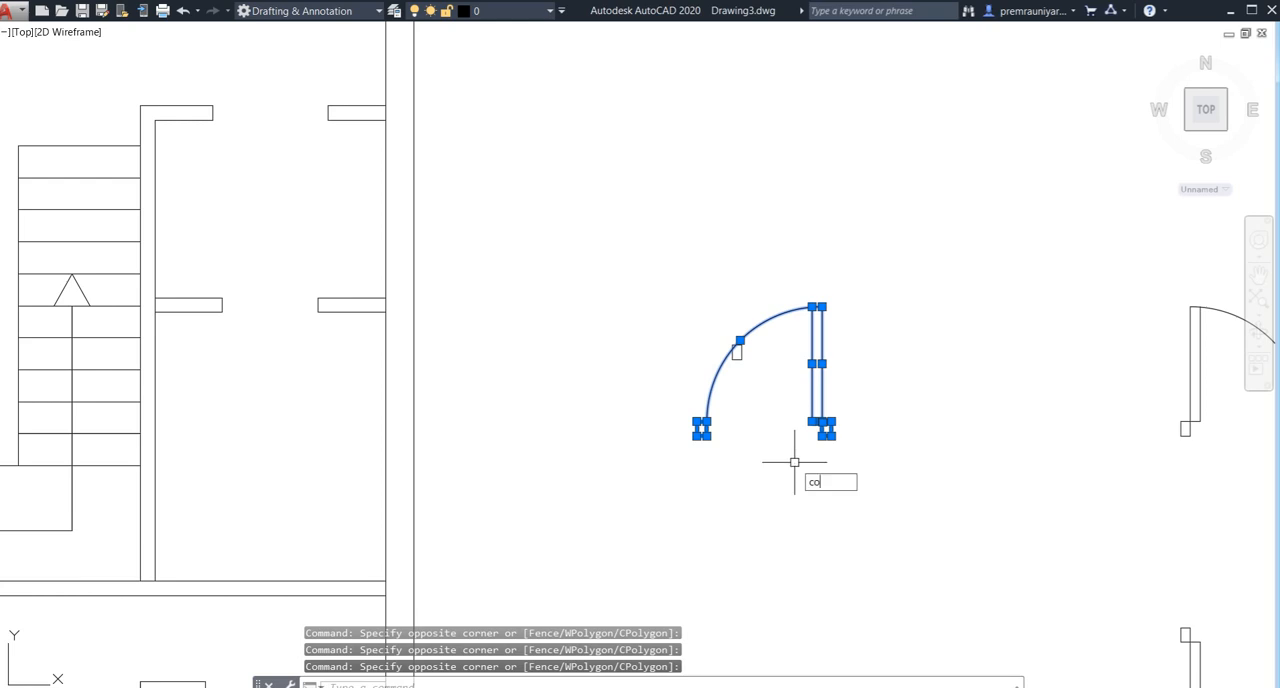
type("co")
key("Return")
scroll(696, 439, "up", 4)
left_click(720, 392)
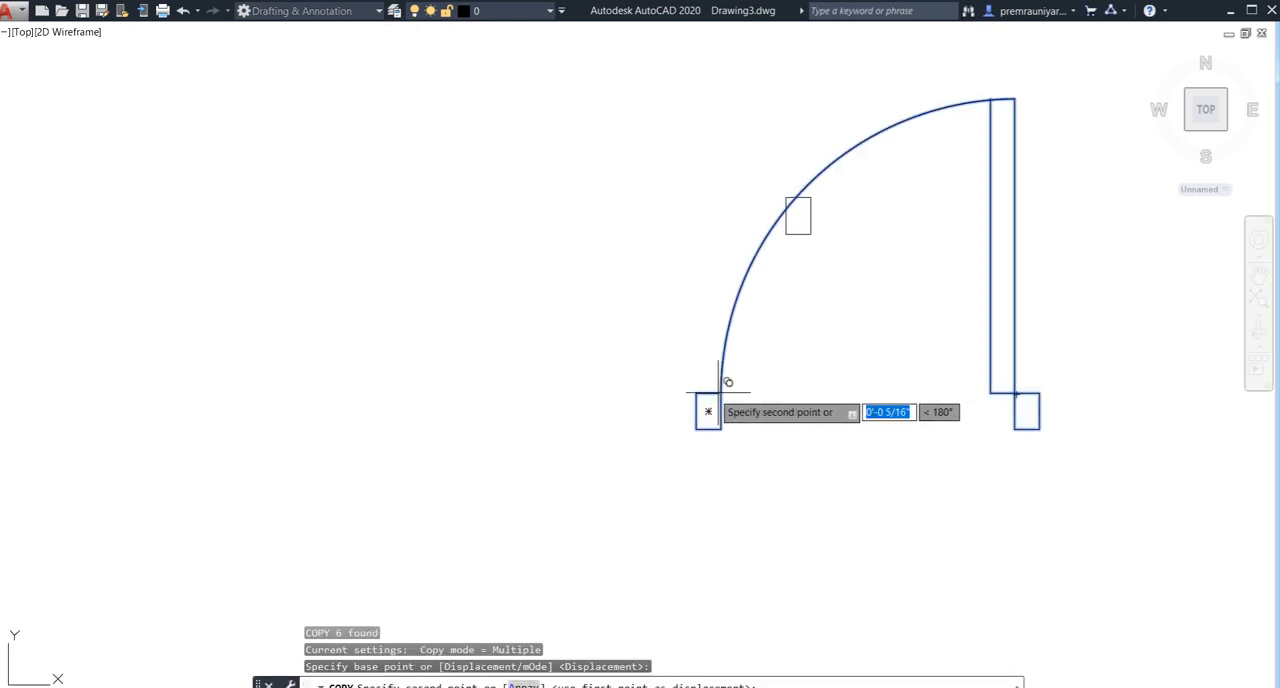
scroll(616, 364, "down", 8)
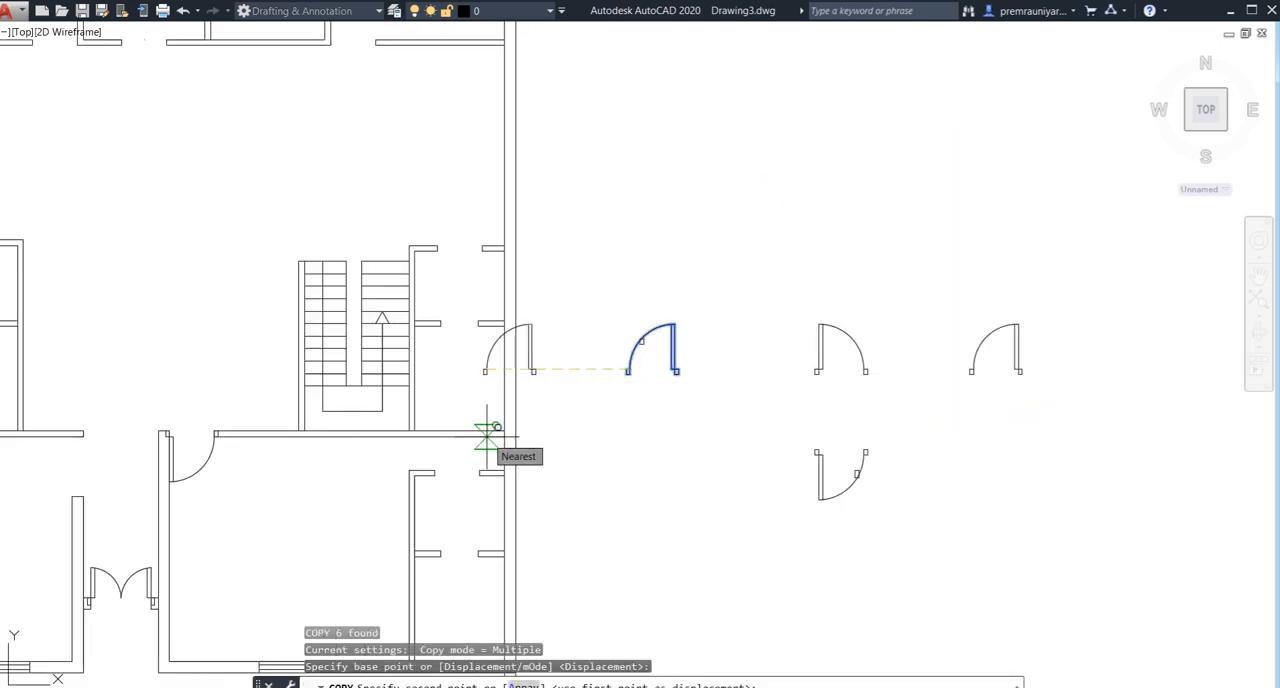
middle_click_drag(247, 219, 370, 372)
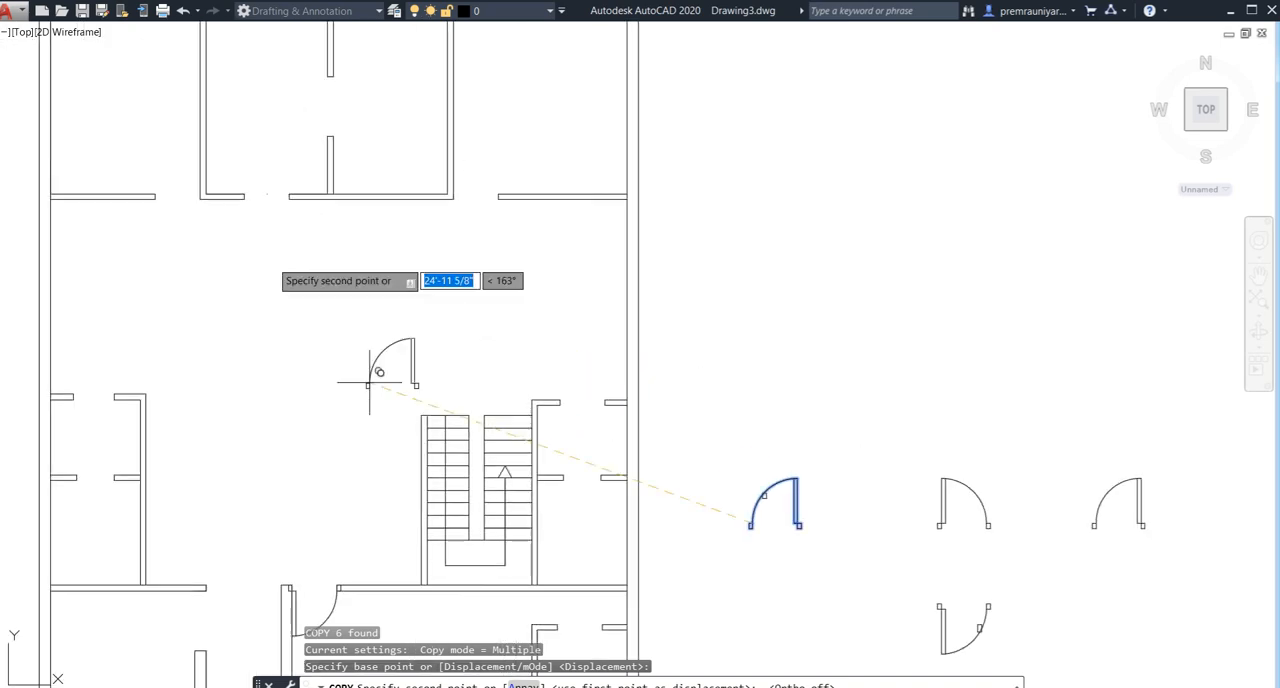
scroll(158, 200, "up", 4)
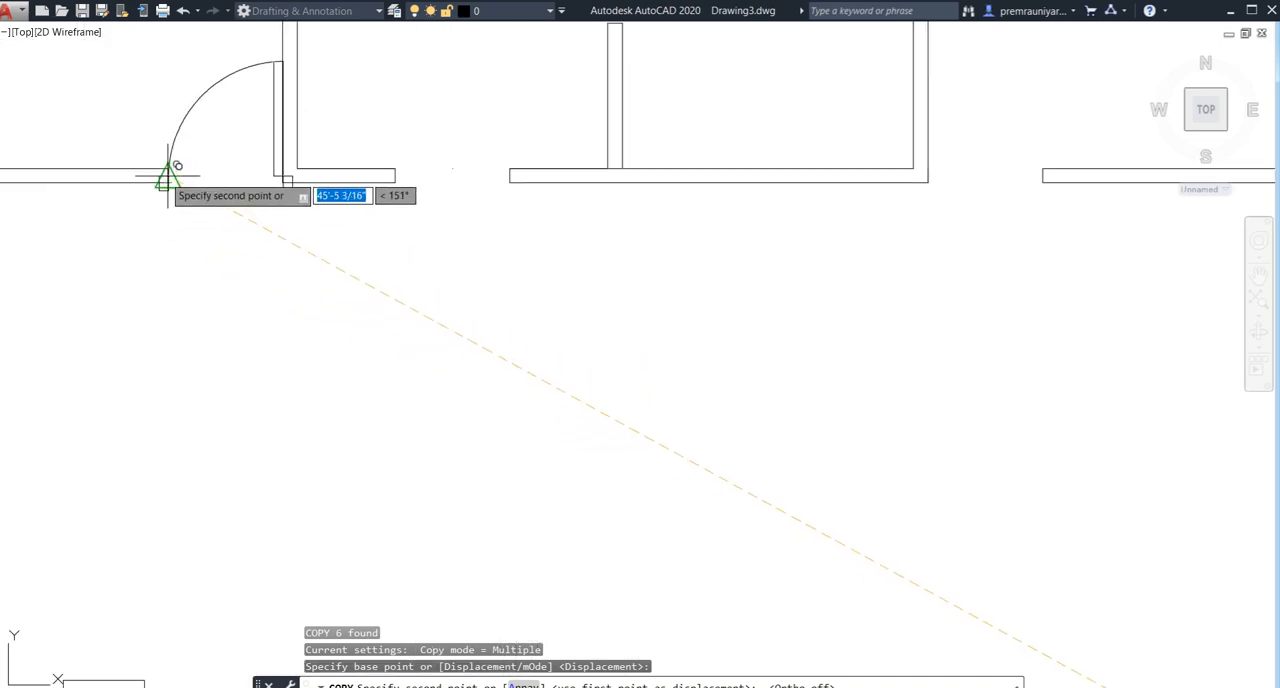
left_click(163, 175)
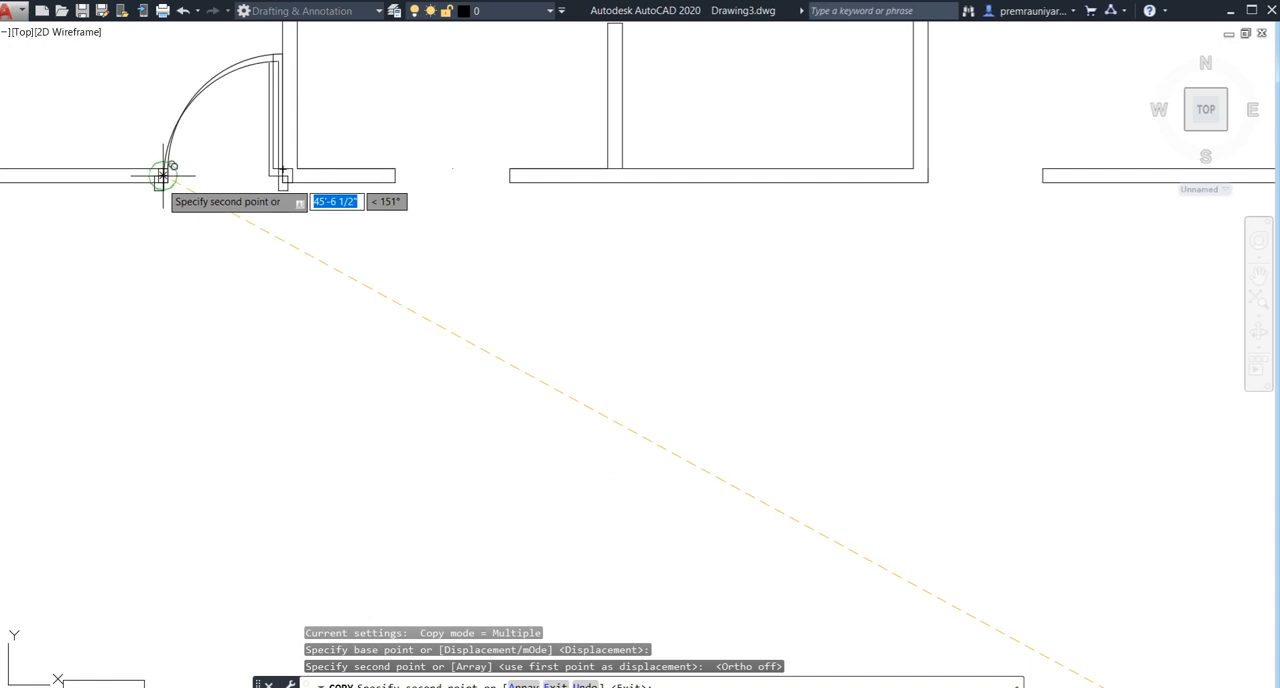
key("Escape")
- Copy the original single door symbol by its hinge-side jamb corner into the upper right room's door opening
scroll(323, 283, "down", 6)
middle_click_drag(394, 309, 307, 278)
middle_click_drag(446, 278, 391, 241)
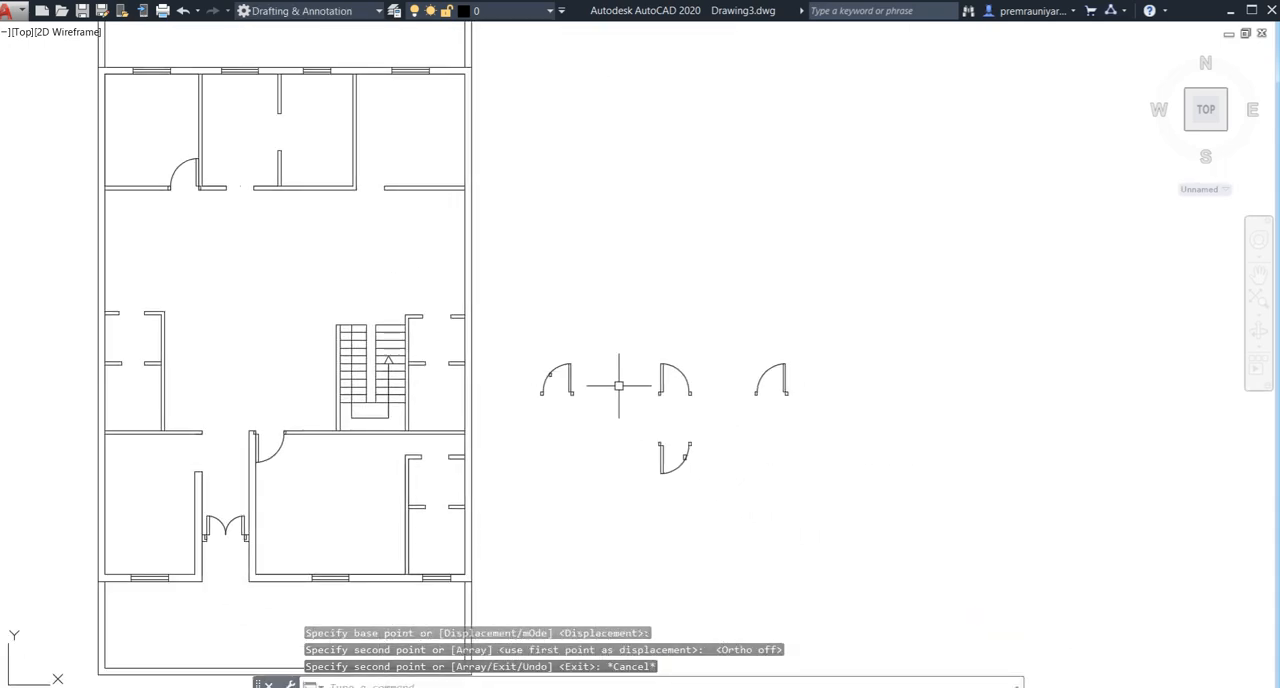
middle_click_drag(715, 387, 703, 349)
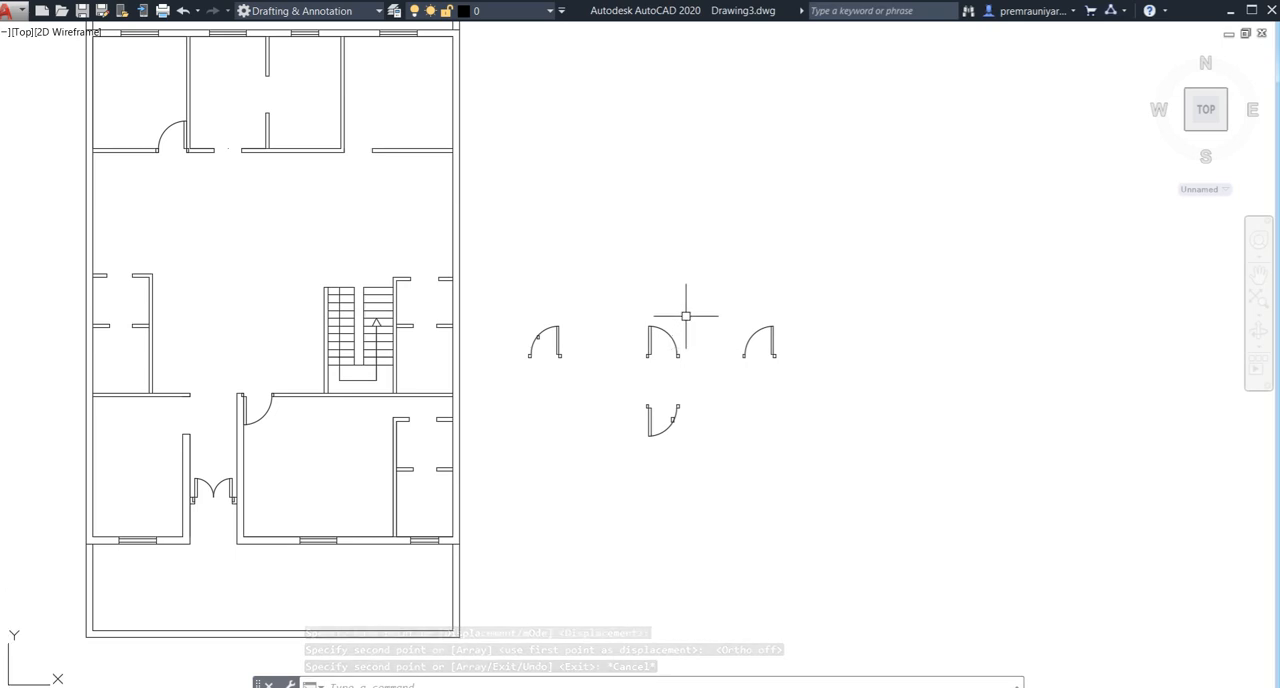
left_click(686, 316)
left_click(625, 371)
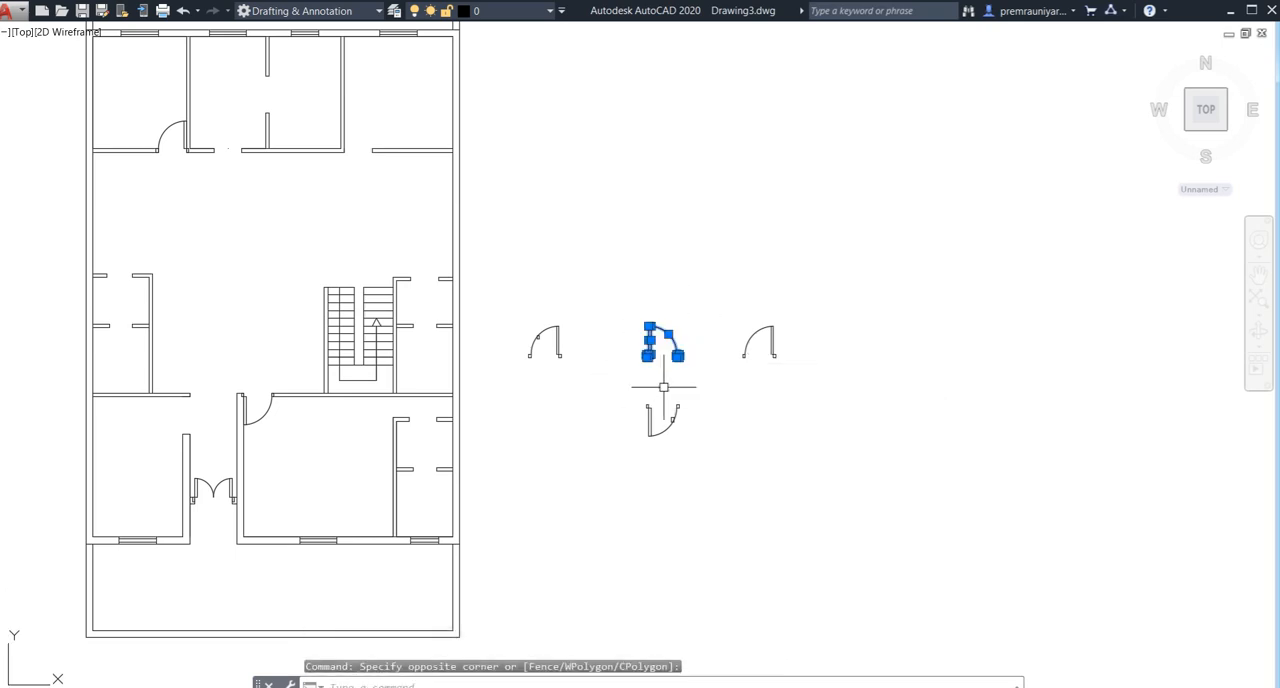
type("co")
key("Return")
scroll(655, 375, "up", 5)
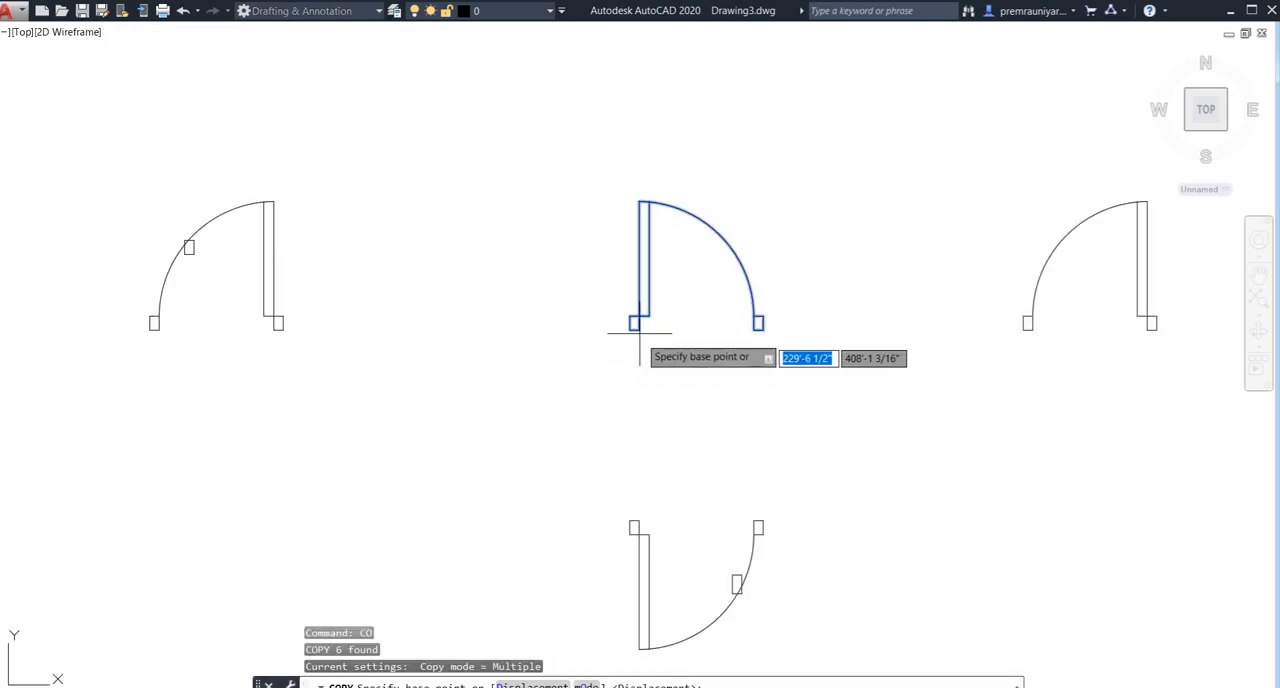
scroll(634, 323, "up", 4)
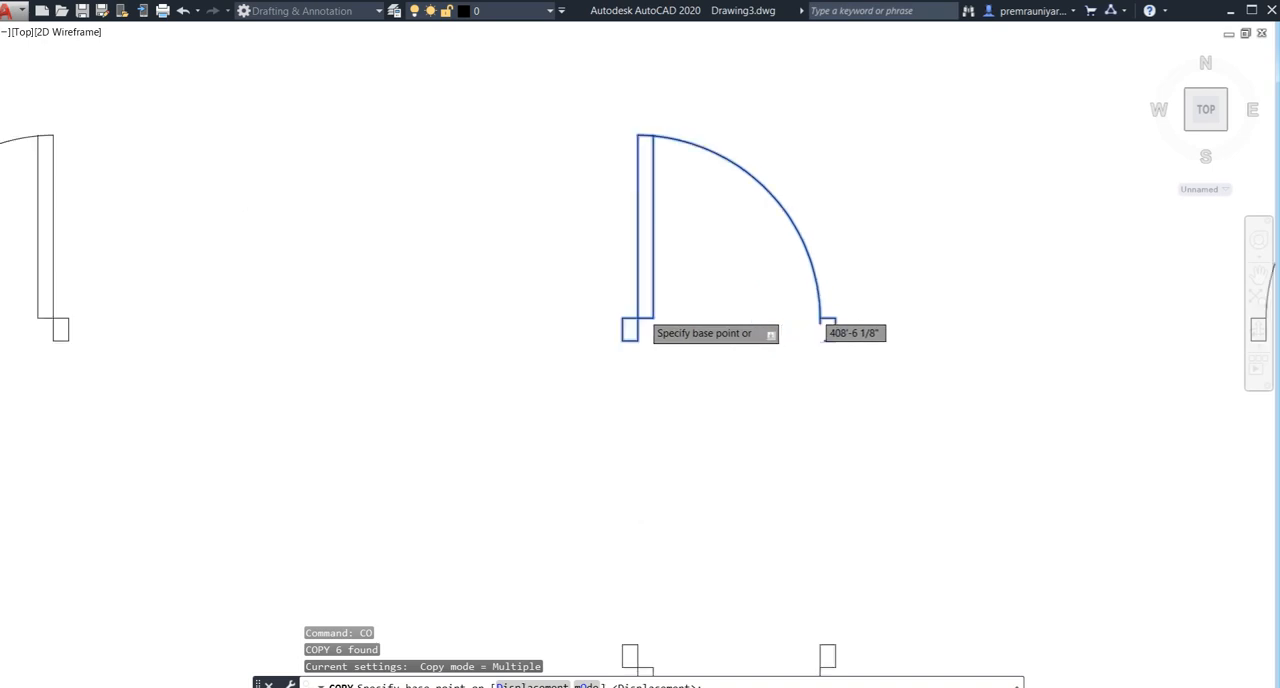
left_click(622, 339)
scroll(470, 200, "down", 8)
middle_click_drag(448, 231, 605, 446)
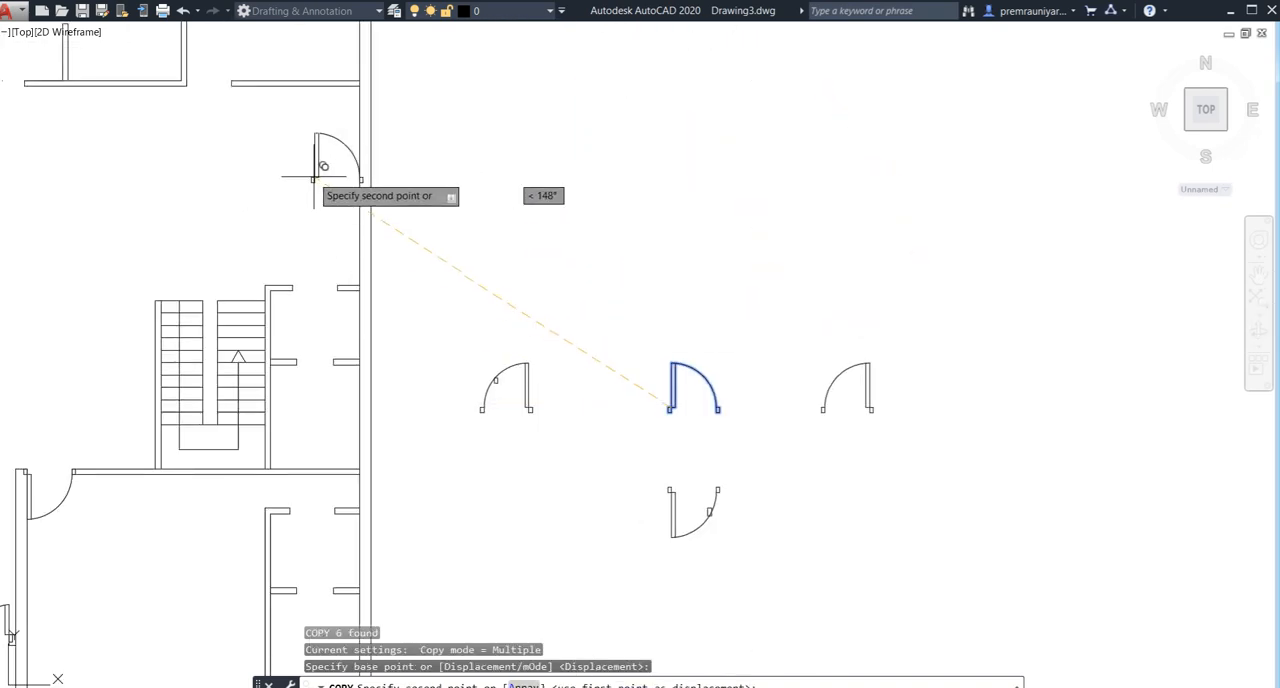
middle_click_drag(314, 171, 441, 402)
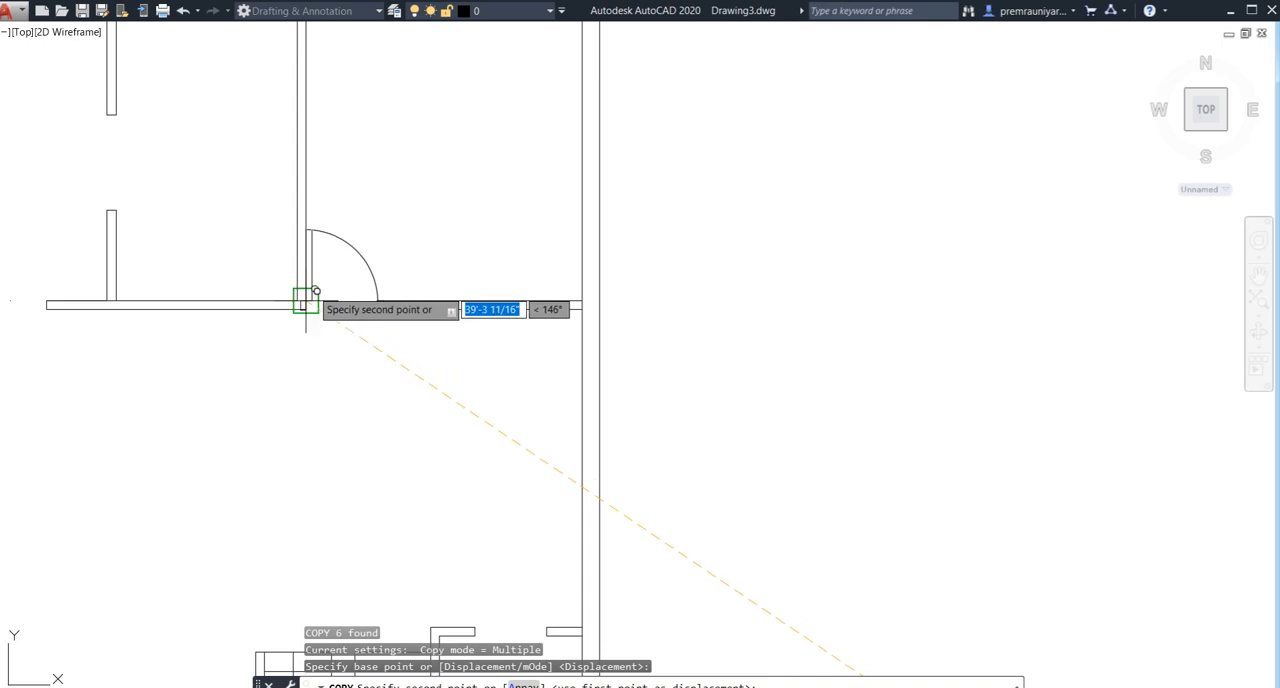
left_click(305, 300)
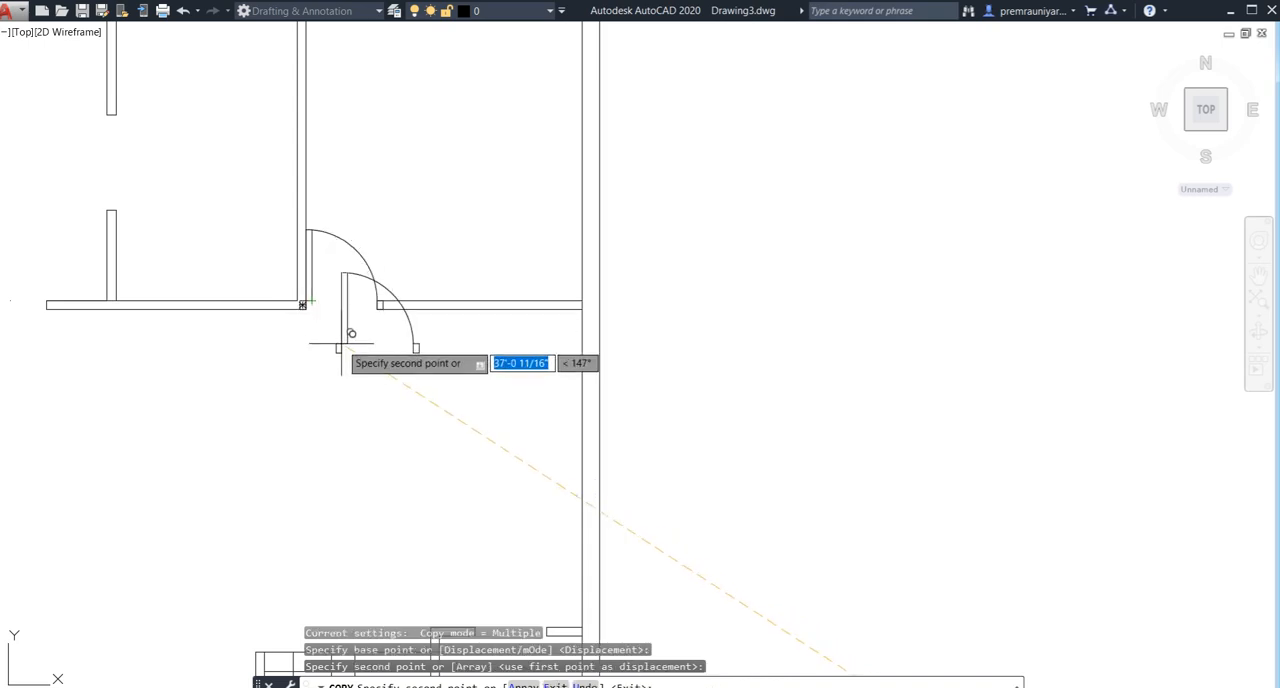
key("Escape")
- Copy the original single door symbol by its hinge-side jamb corner into the upper middle room's opening, against the short wall beside the upper left room
scroll(320, 376, "down", 5)
mouse_move(317, 380)
middle_mouse_down()
mouse_move(366, 323)
mouse_move(354, 271)
middle_mouse_up()
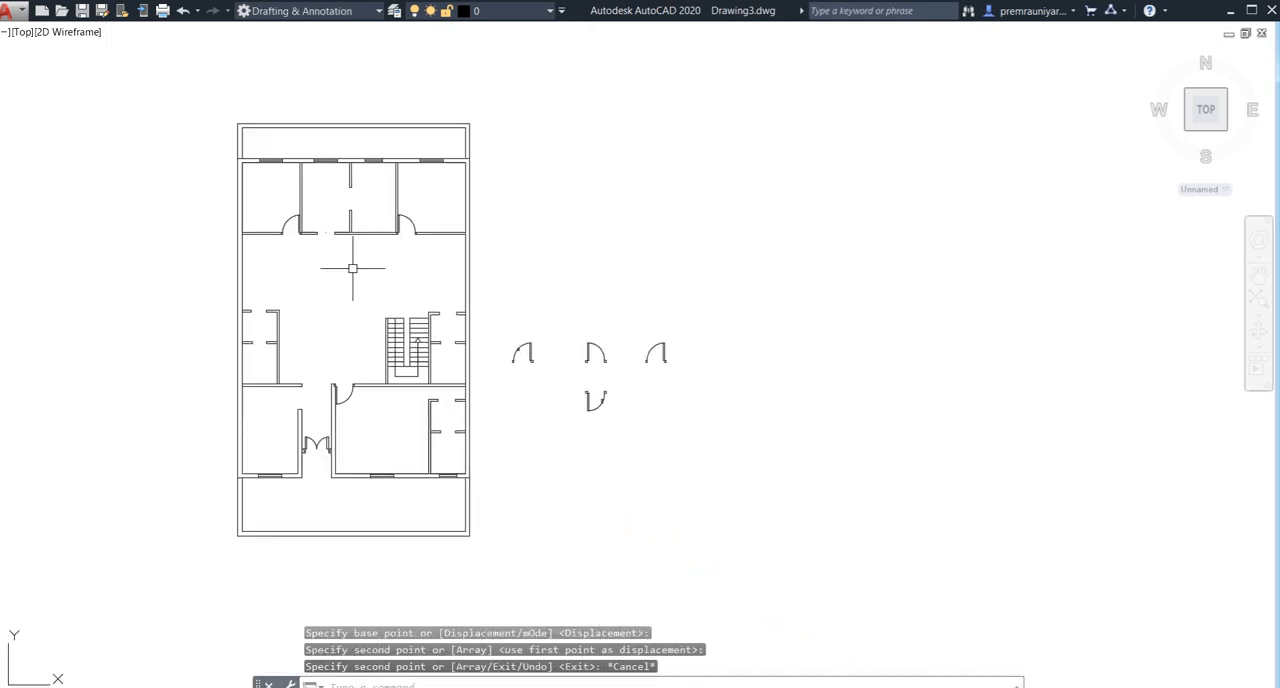
scroll(345, 262, "up", 2)
middle_click_drag(673, 321, 648, 238)
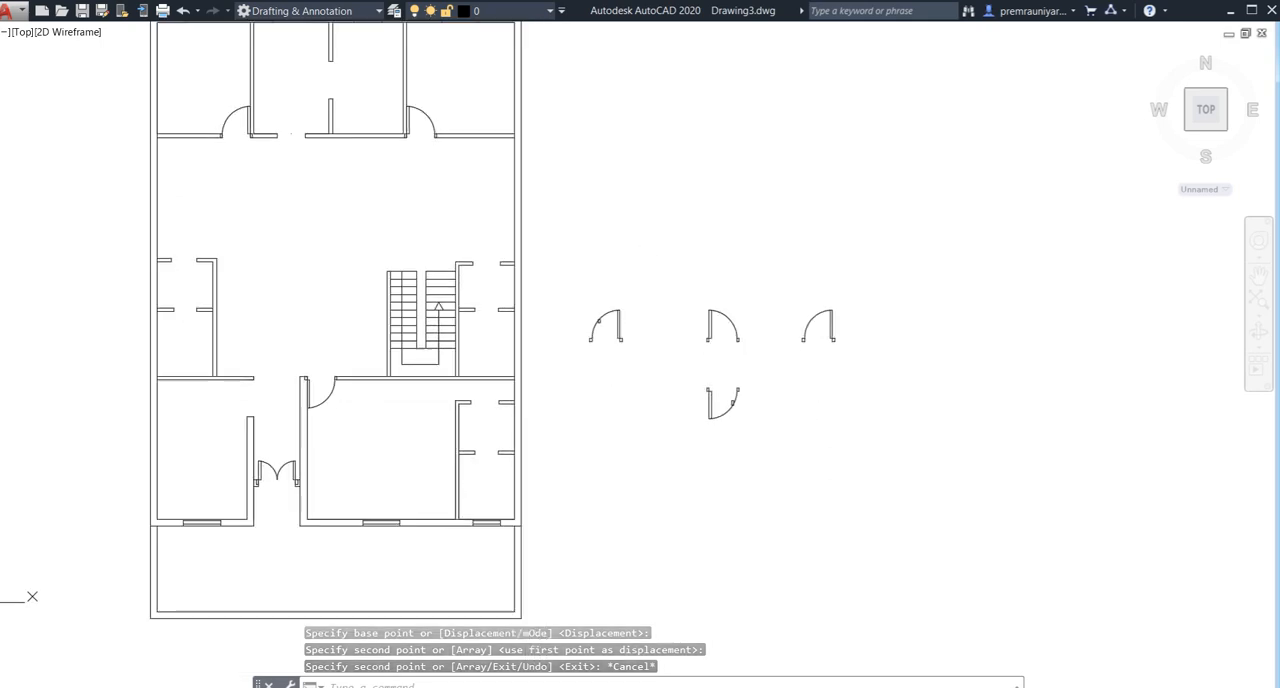
left_click(754, 304)
left_click(685, 353)
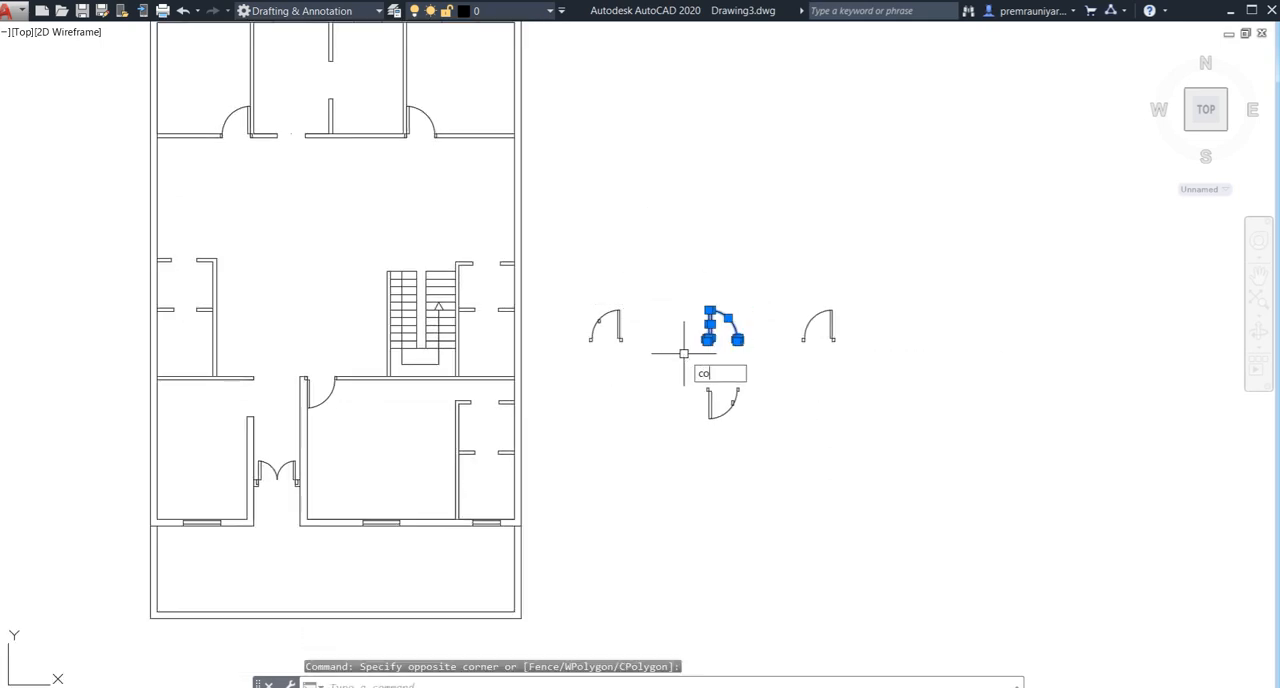
type("co")
key("Return")
scroll(690, 350, "up", 3)
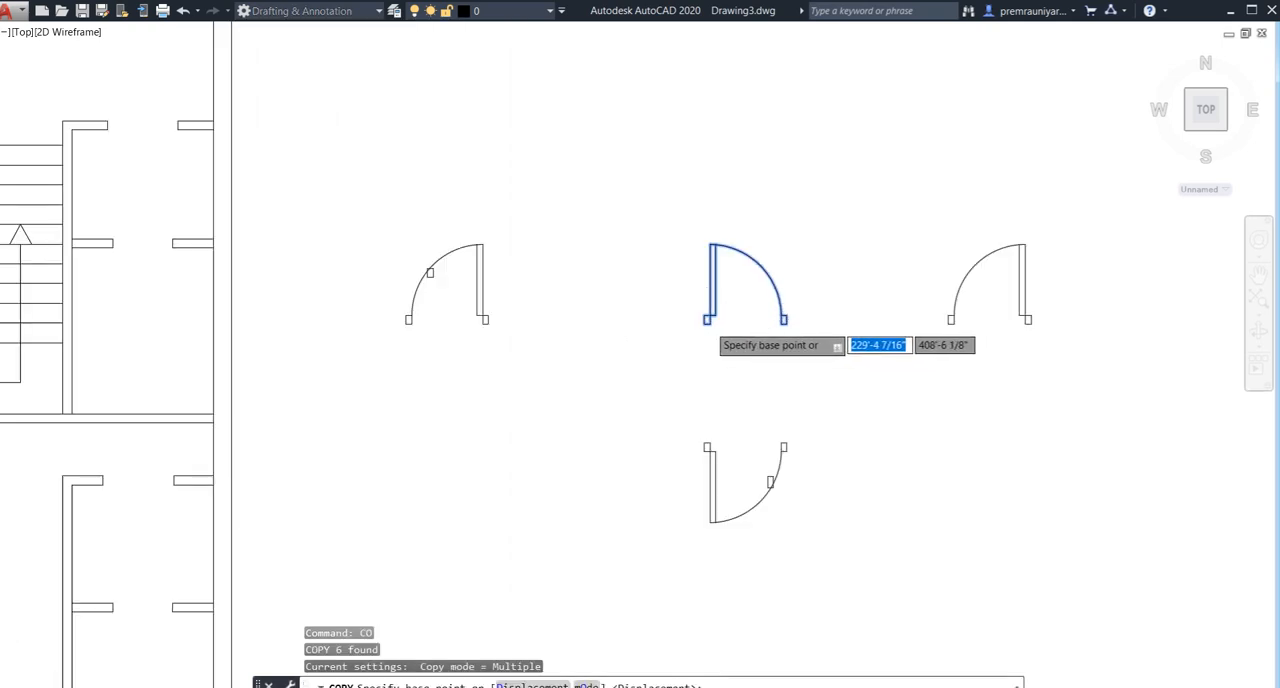
scroll(709, 317, "up", 2)
left_click(704, 312)
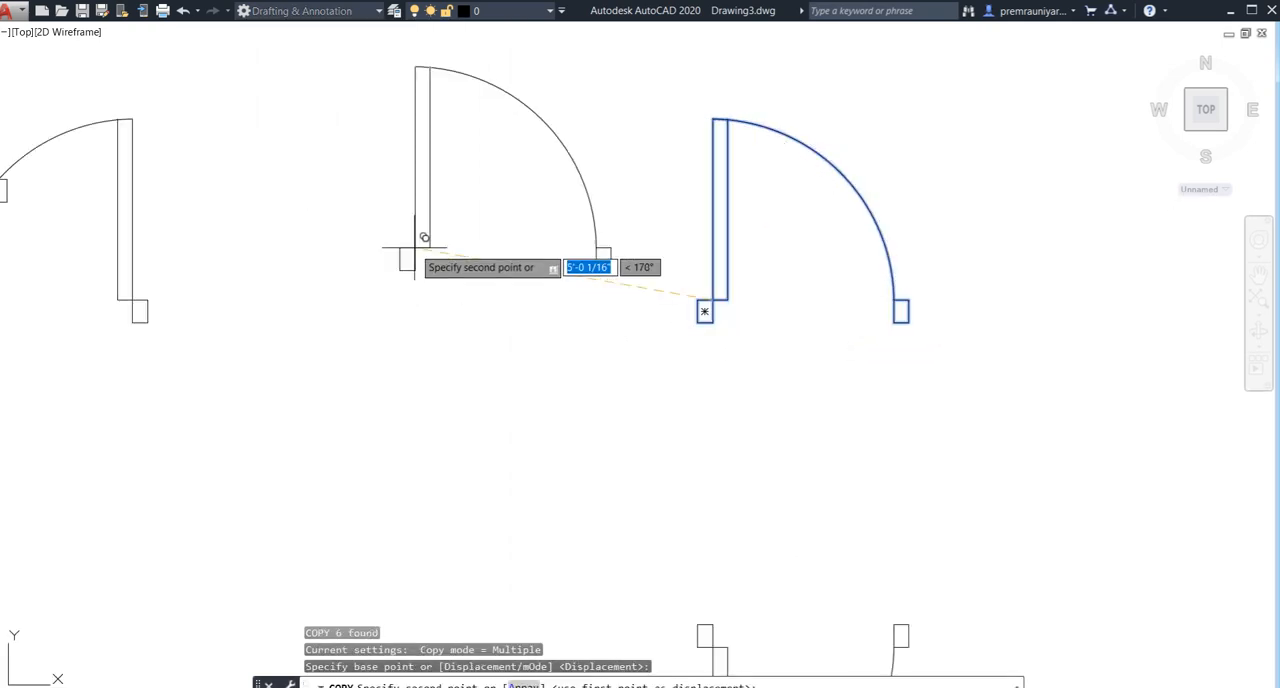
scroll(466, 363, "down", 6)
scroll(206, 234, "up", 1)
scroll(165, 186, "up", 5)
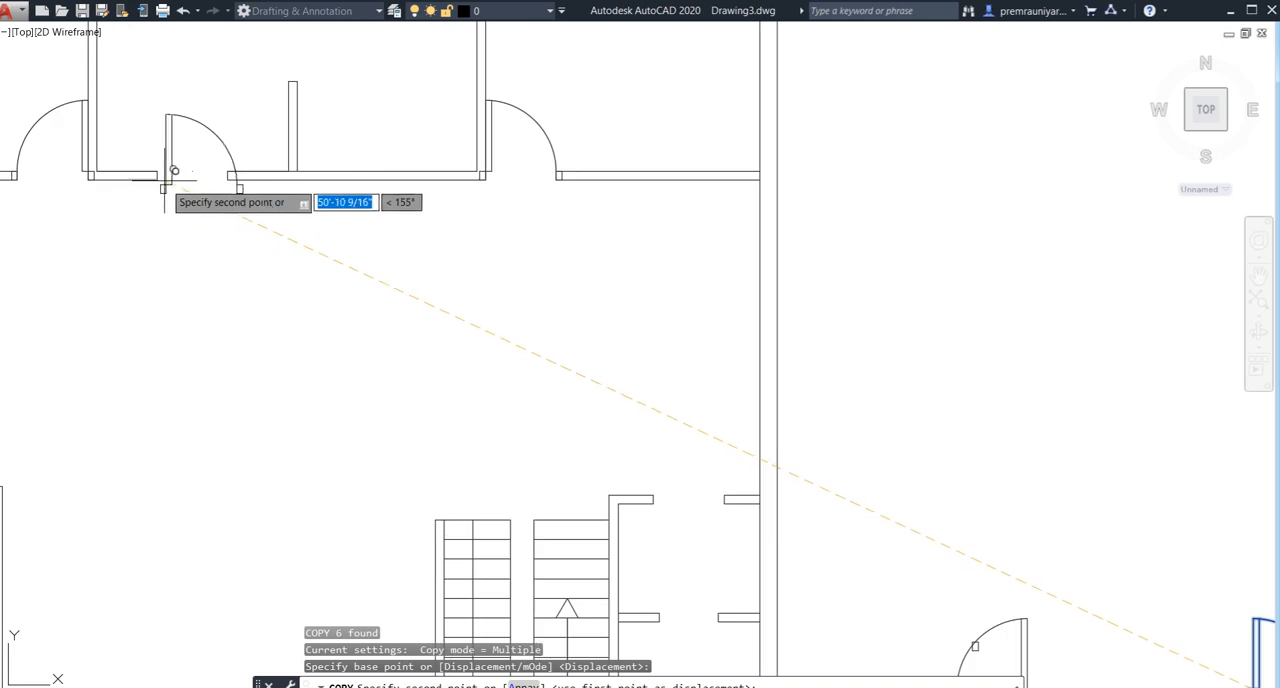
left_click(158, 175)
key("Escape")
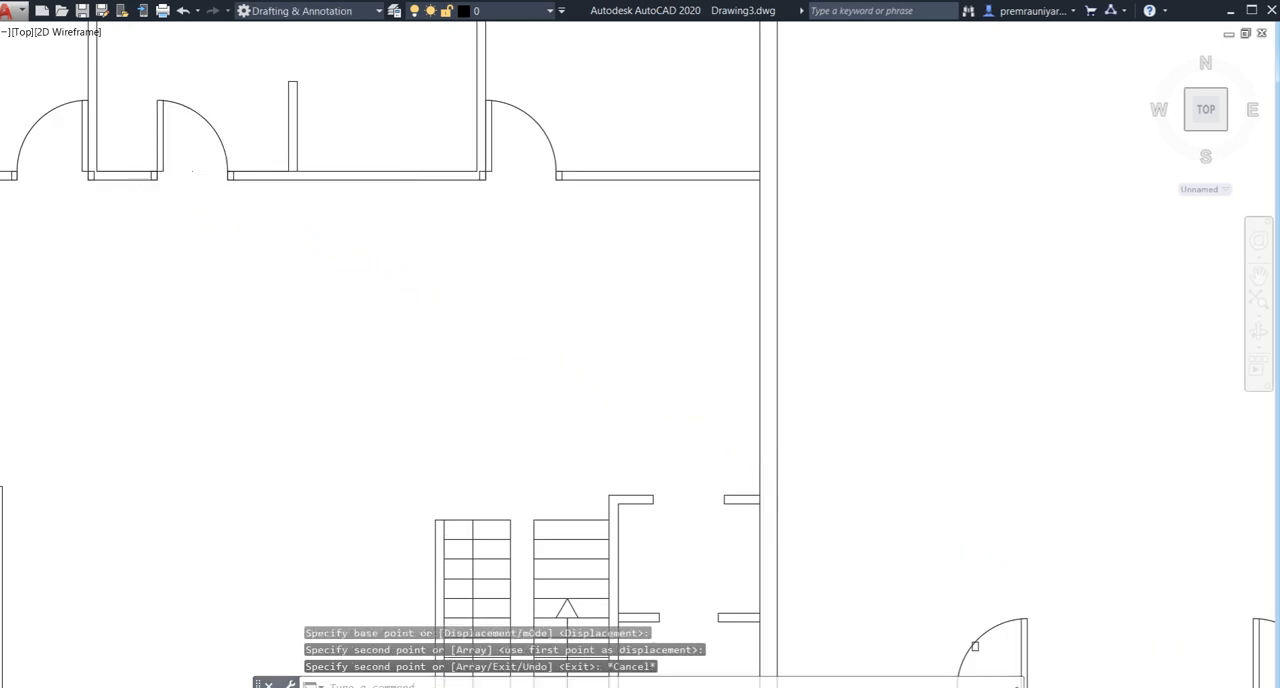
- Review the doors placed in the upper rooms, the openings still without doors, and the door symbols beside the plan
scroll(306, 249, "down", 6)
middle_click_drag(300, 334, 377, 337)
scroll(323, 200, "up", 4)
scroll(329, 237, "down", 2)
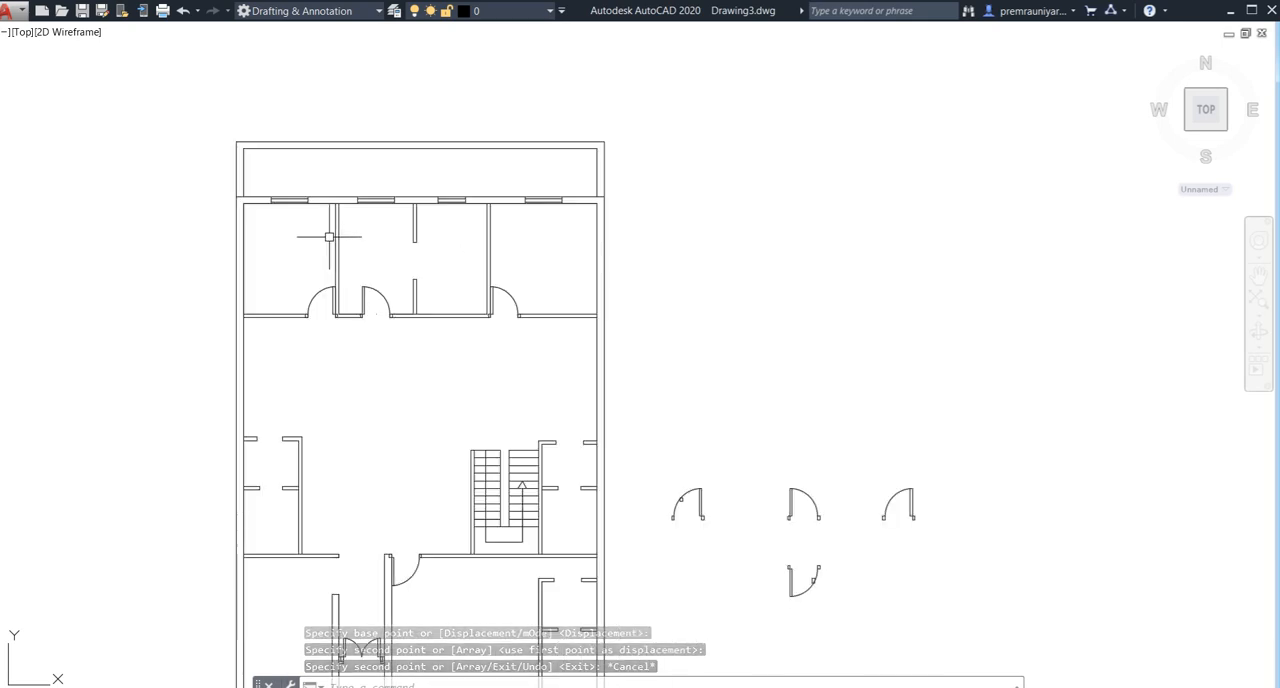
middle_click_drag(334, 248, 342, 266)
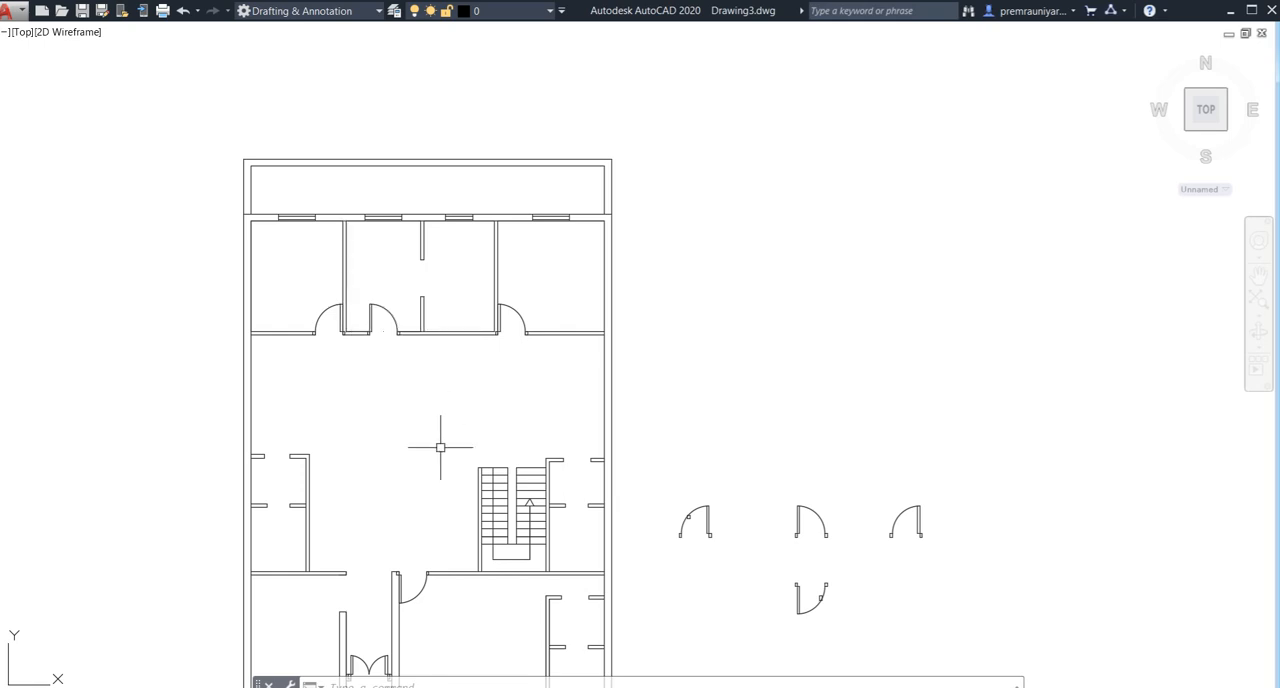
middle_click_drag(440, 447, 446, 334)
scroll(620, 440, "up", 2)
scroll(694, 478, "down", 2)
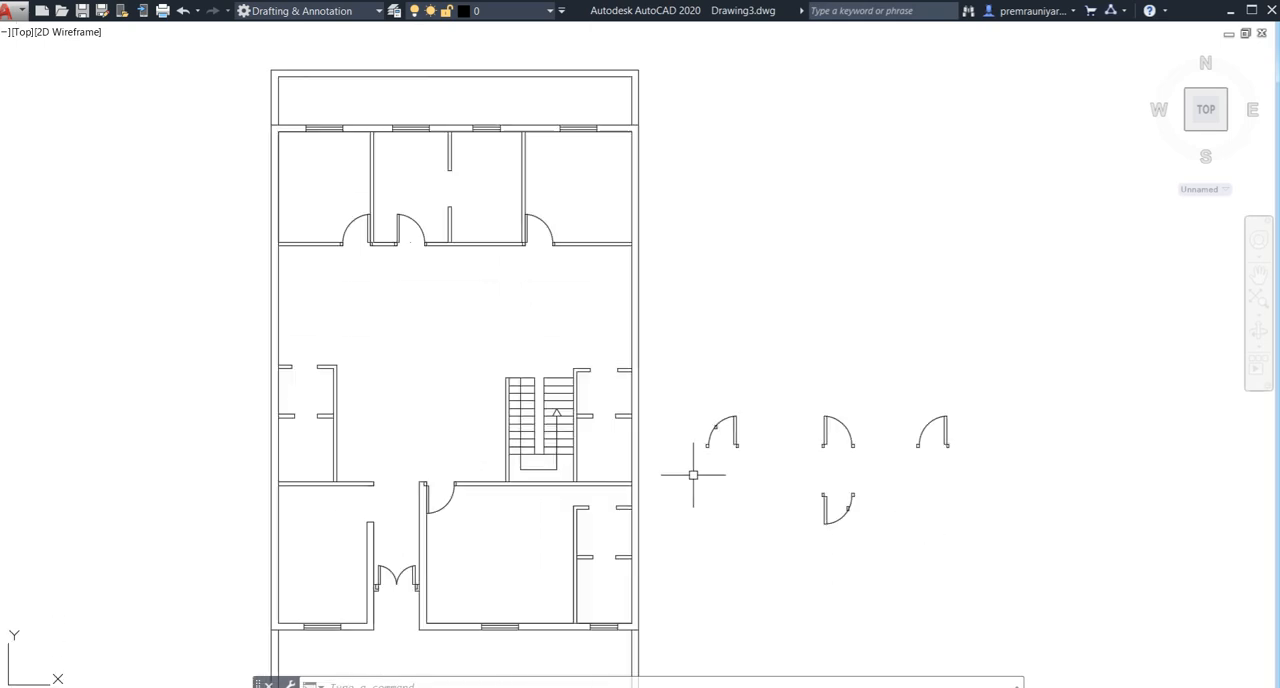
middle_click_drag(694, 478, 593, 476)
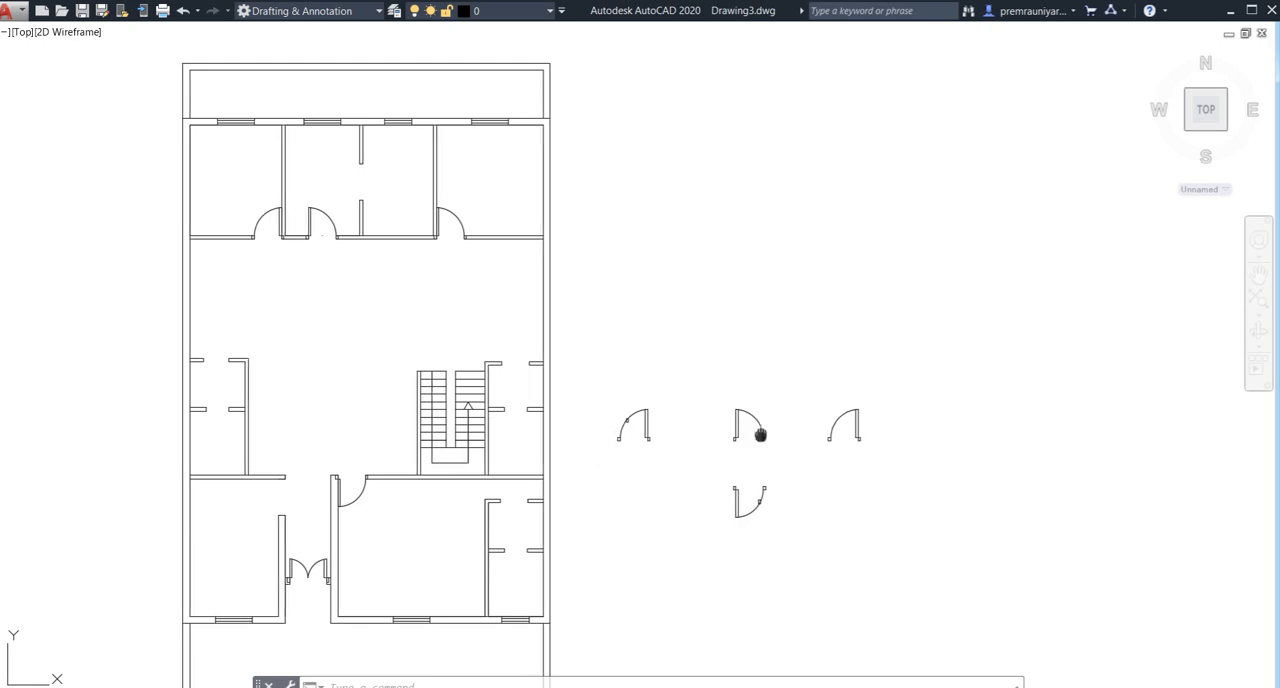
scroll(723, 429, "up", 4)
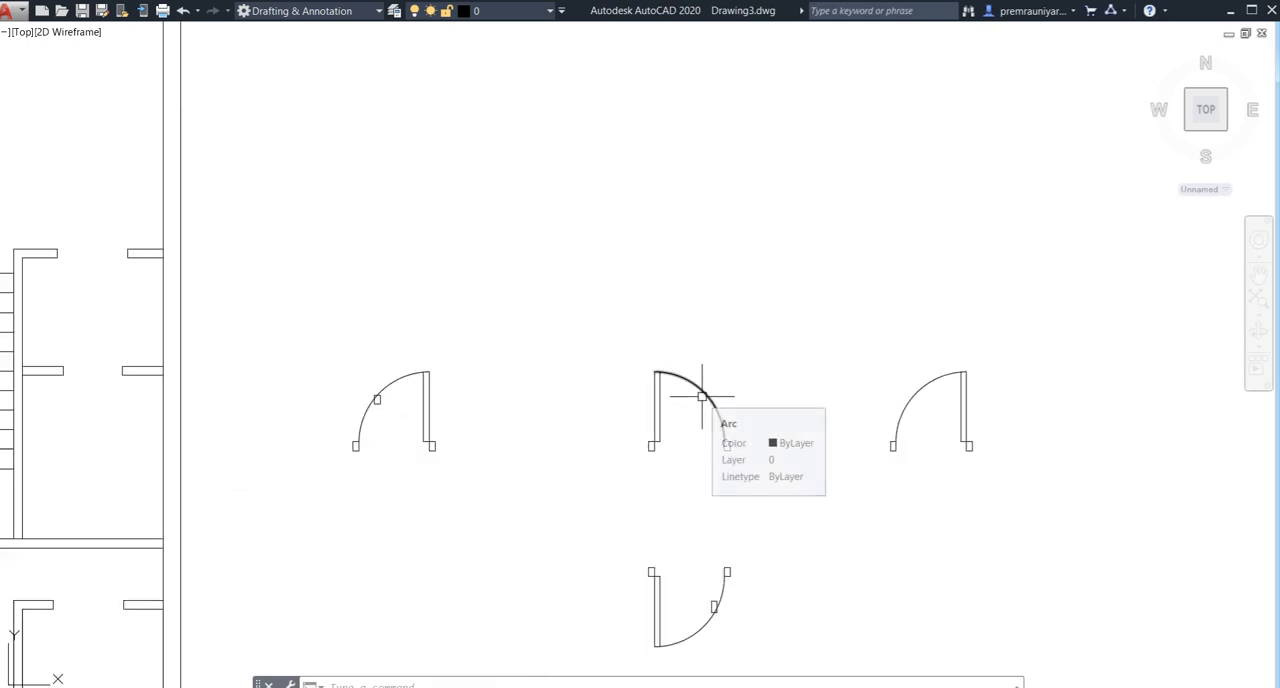
scroll(670, 380, "down", 5)
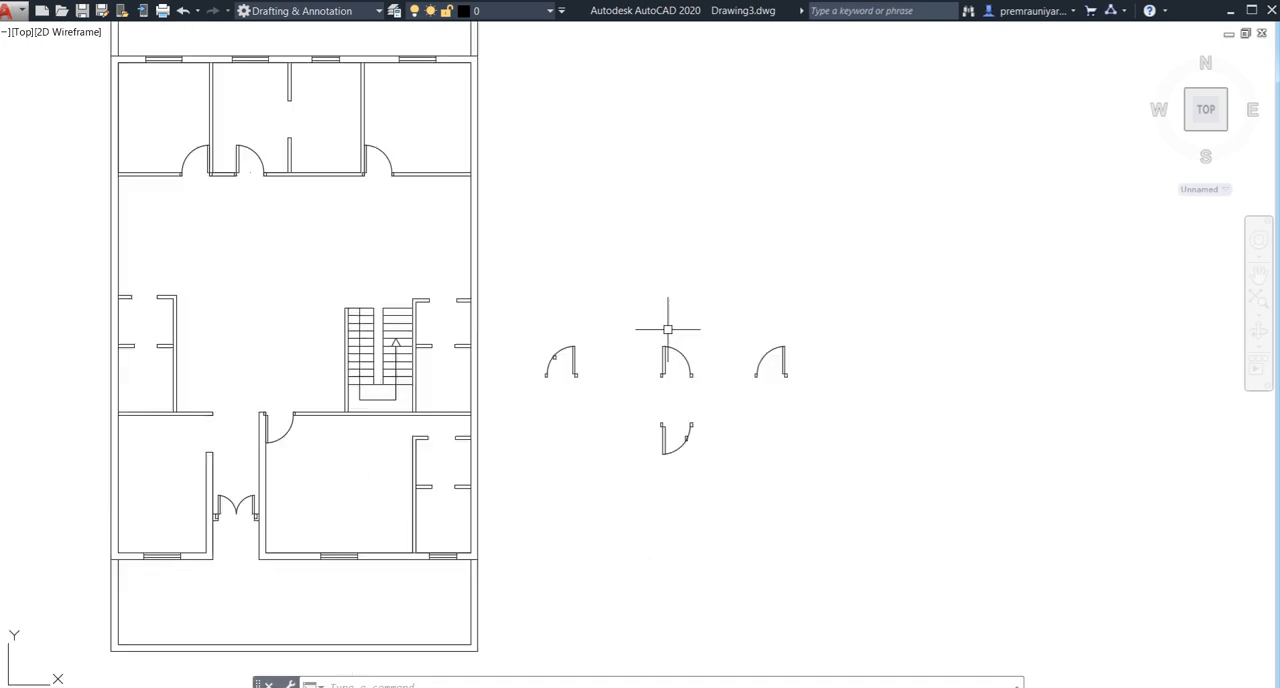
- Draw a vertical 2.5' line downward with Ortho on, in the empty space above and to the right of the door symbols
middle_click_drag(668, 326, 530, 378)
type("l")
key("Return")
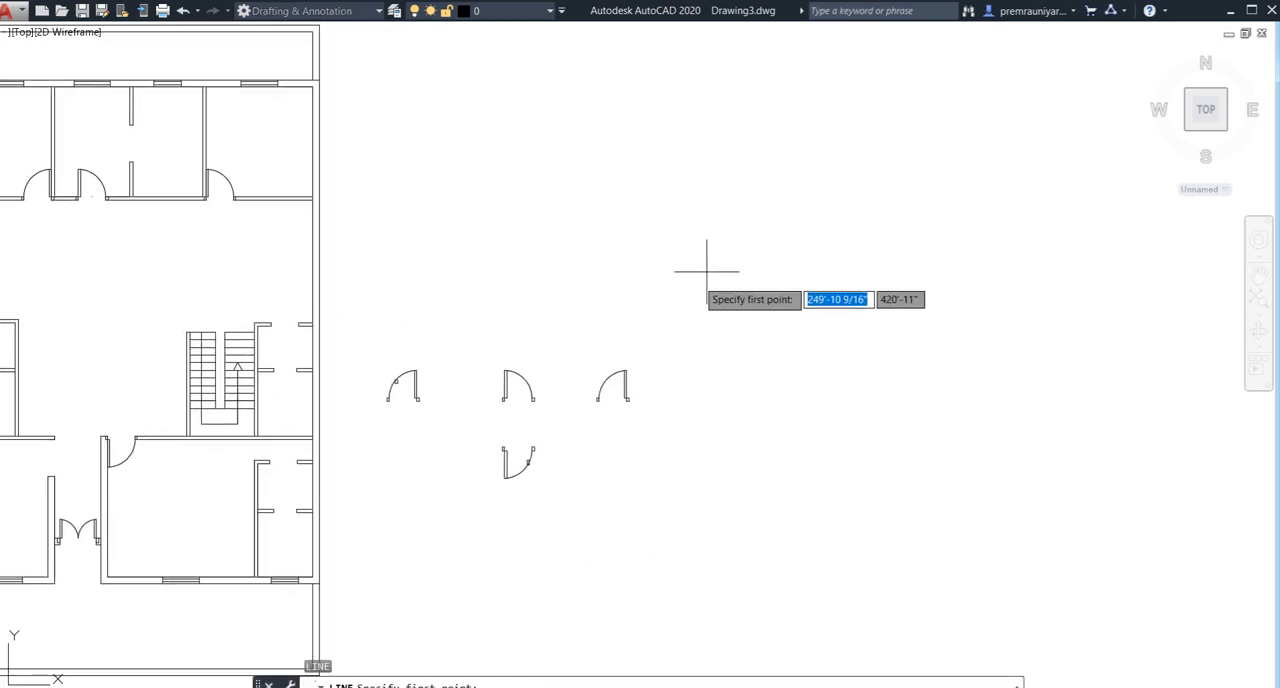
left_click(710, 265)
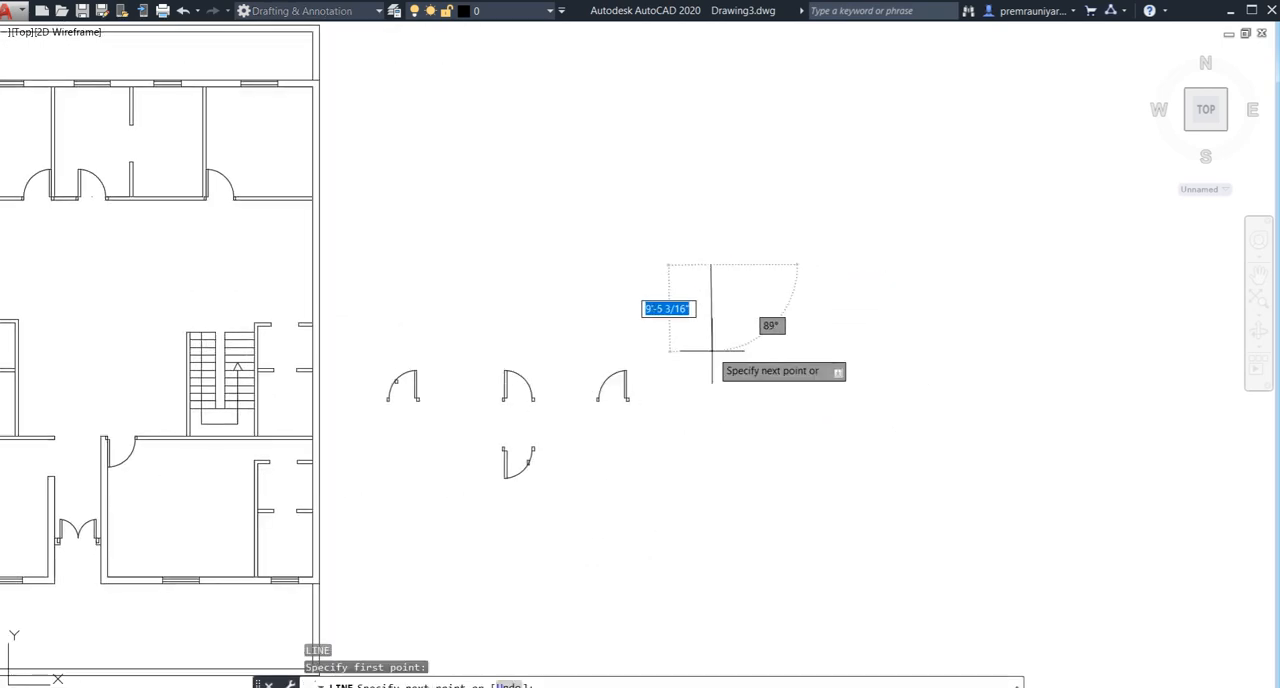
key("F7")
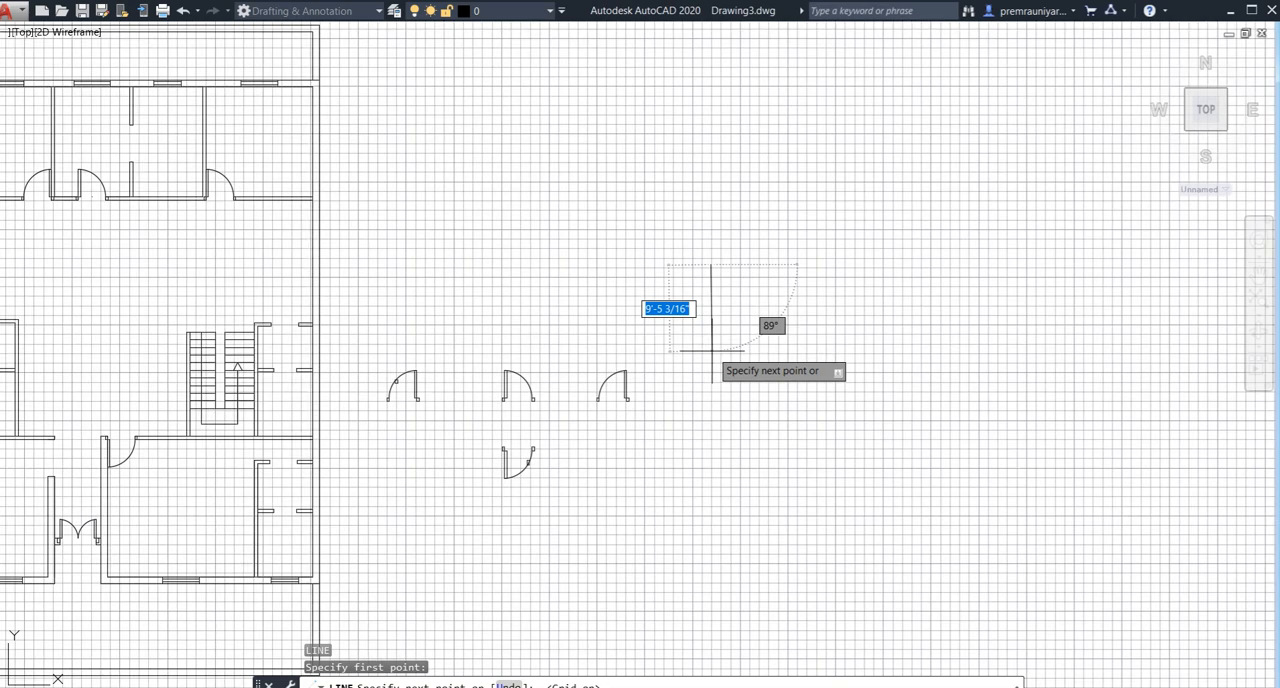
key("F7")
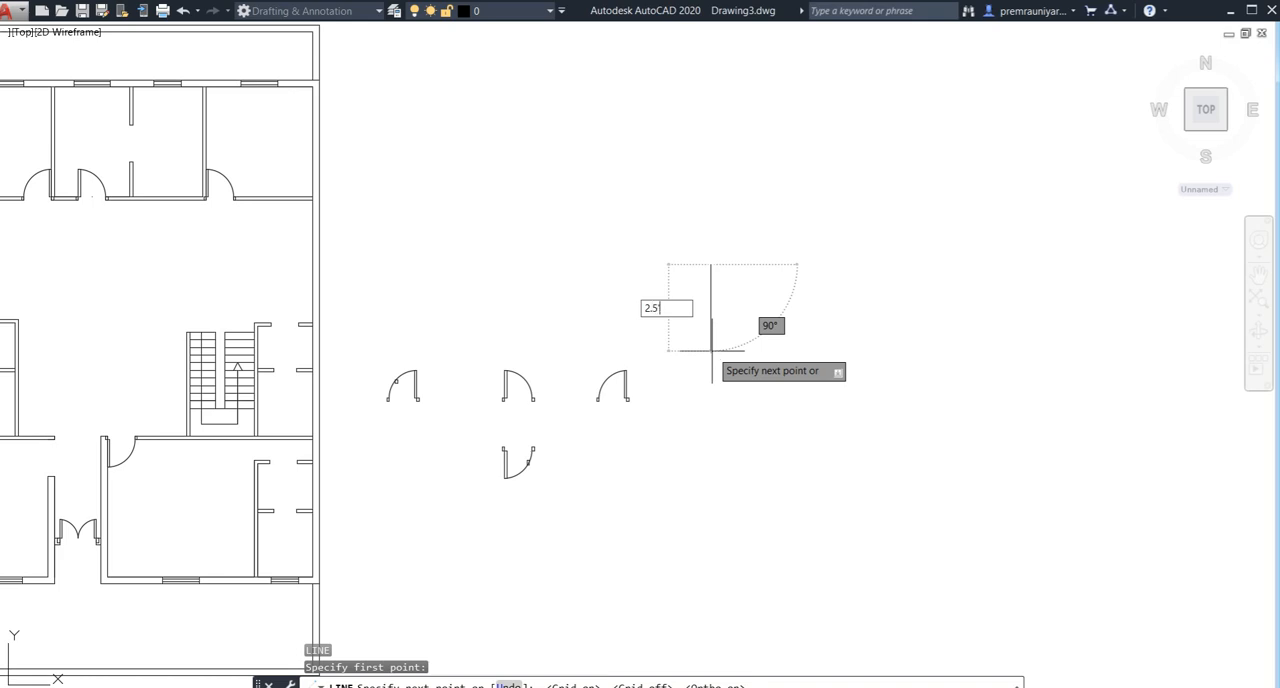
type("2.5'")
key("Return")
key("Escape")
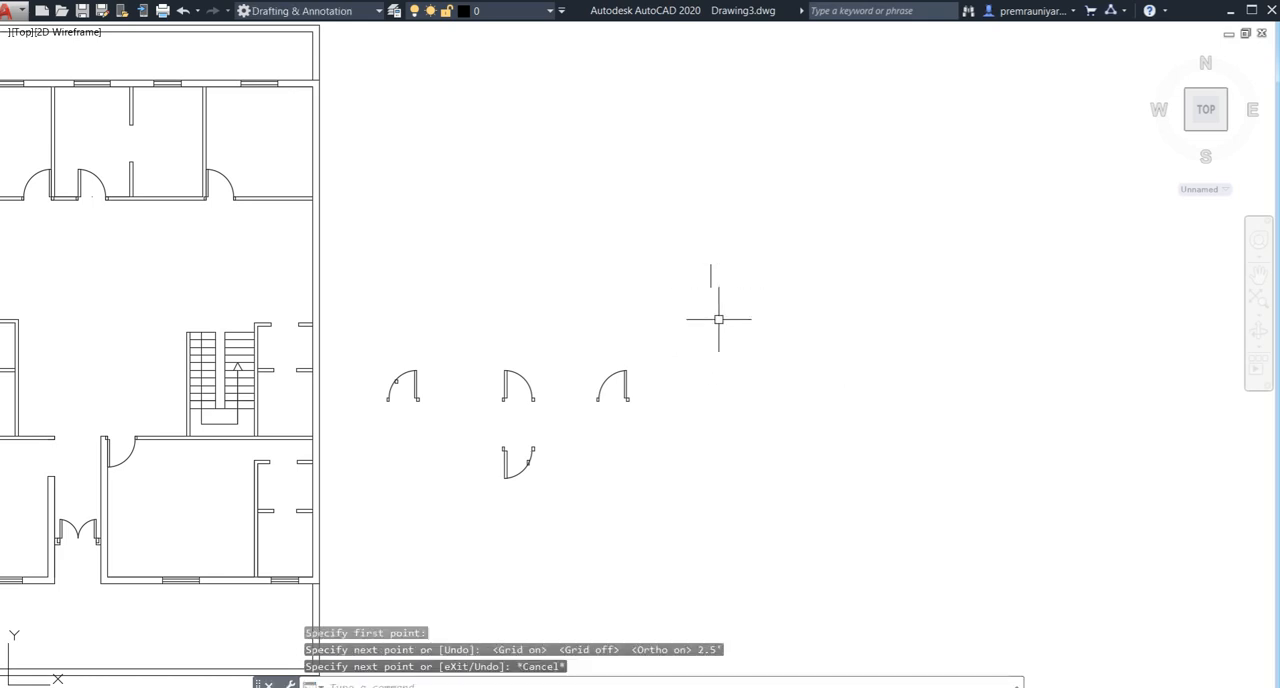
- Draw a horizontal 2.5' line to the right from the lower end of the vertical 2.5' line
scroll(708, 312, "up", 2)
type("l")
key("Return")
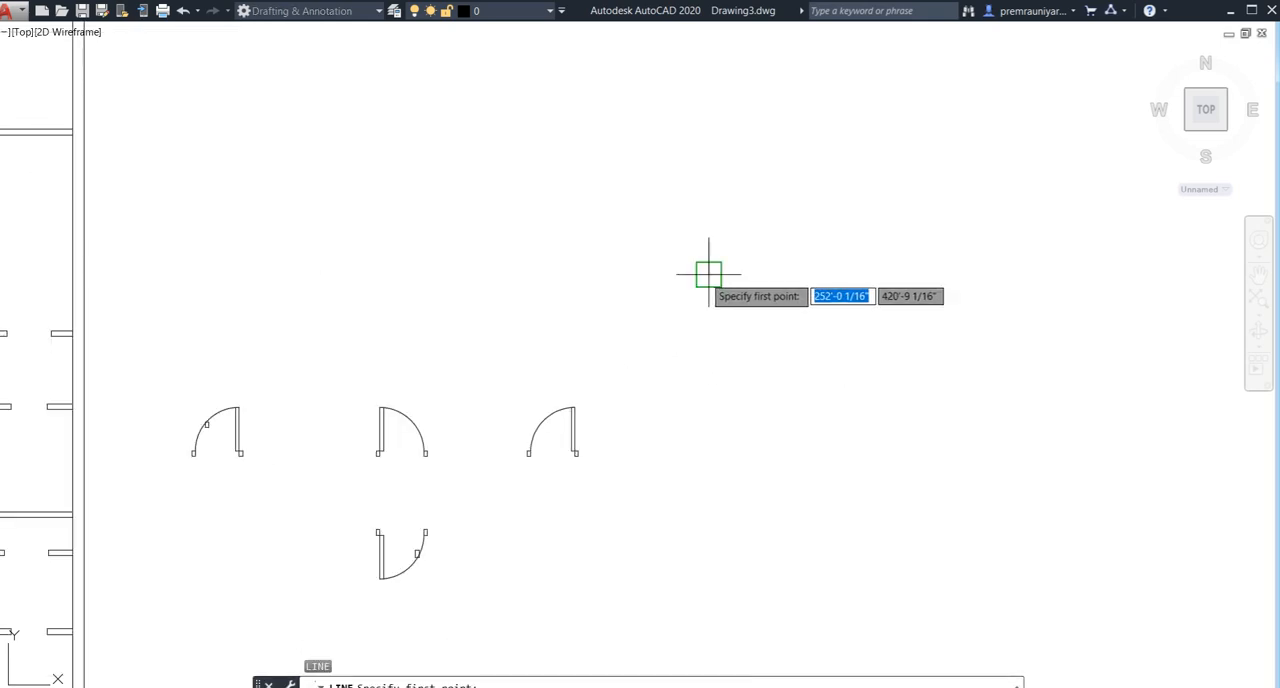
left_click(708, 275)
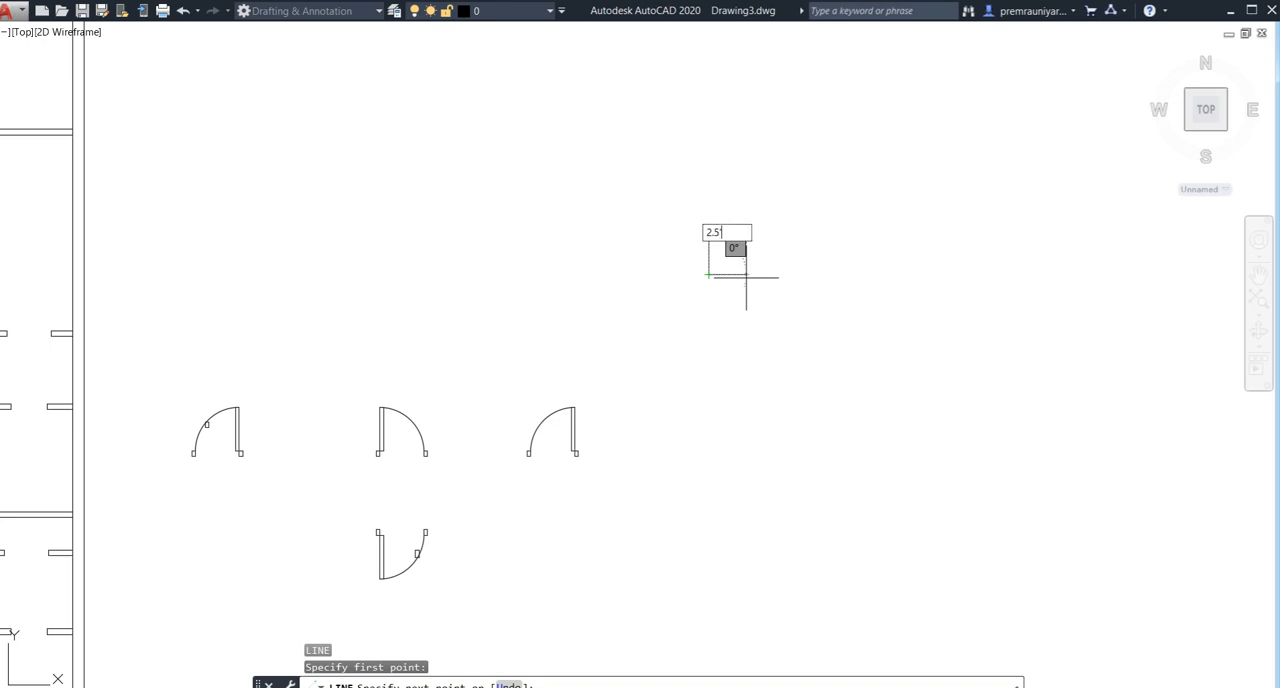
type("2.5'")
key("Return")
key("Escape")
- Draw a three-point arc from the vertical line's upper end to the horizontal line's right end, with Ortho off
type("a")
key("Return")
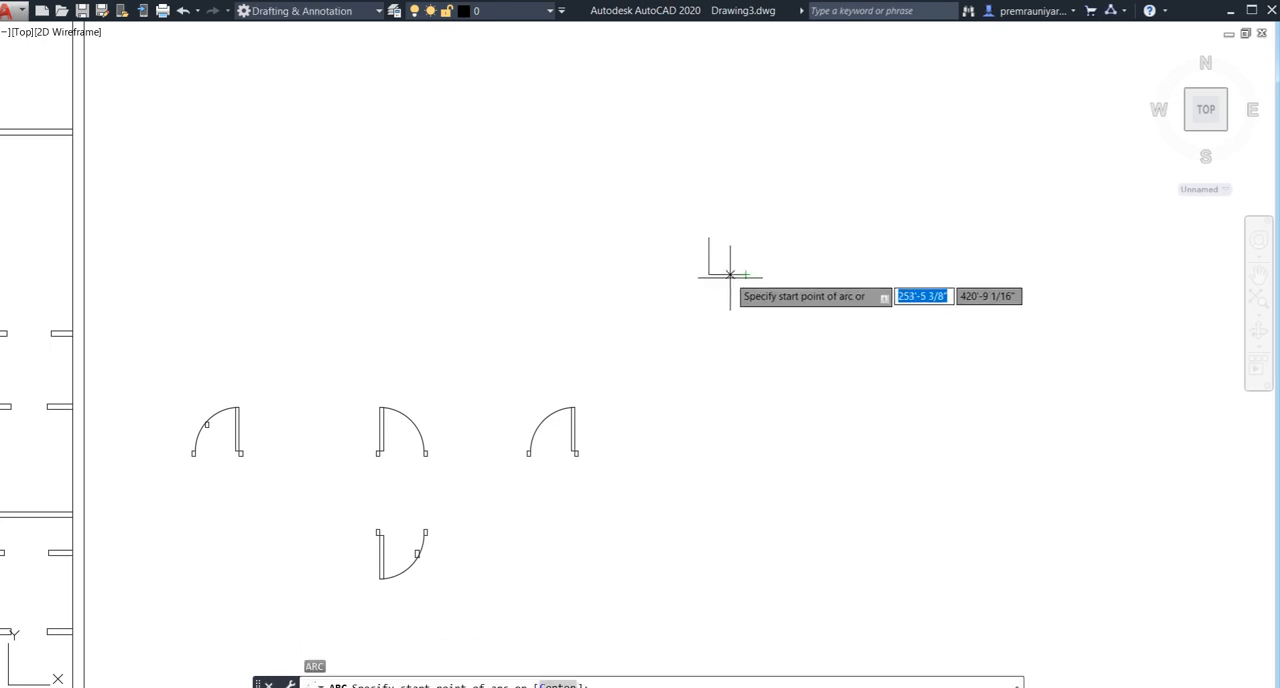
scroll(720, 266, "up", 3)
left_click(685, 192)
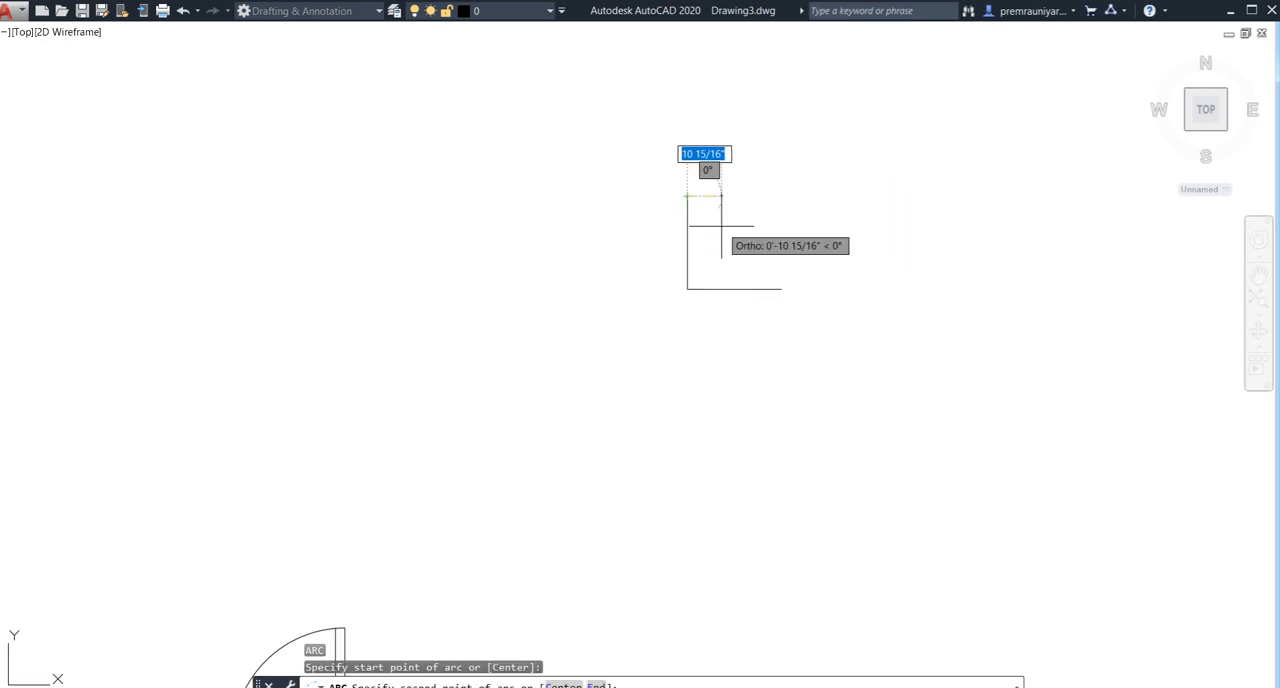
key("F8")
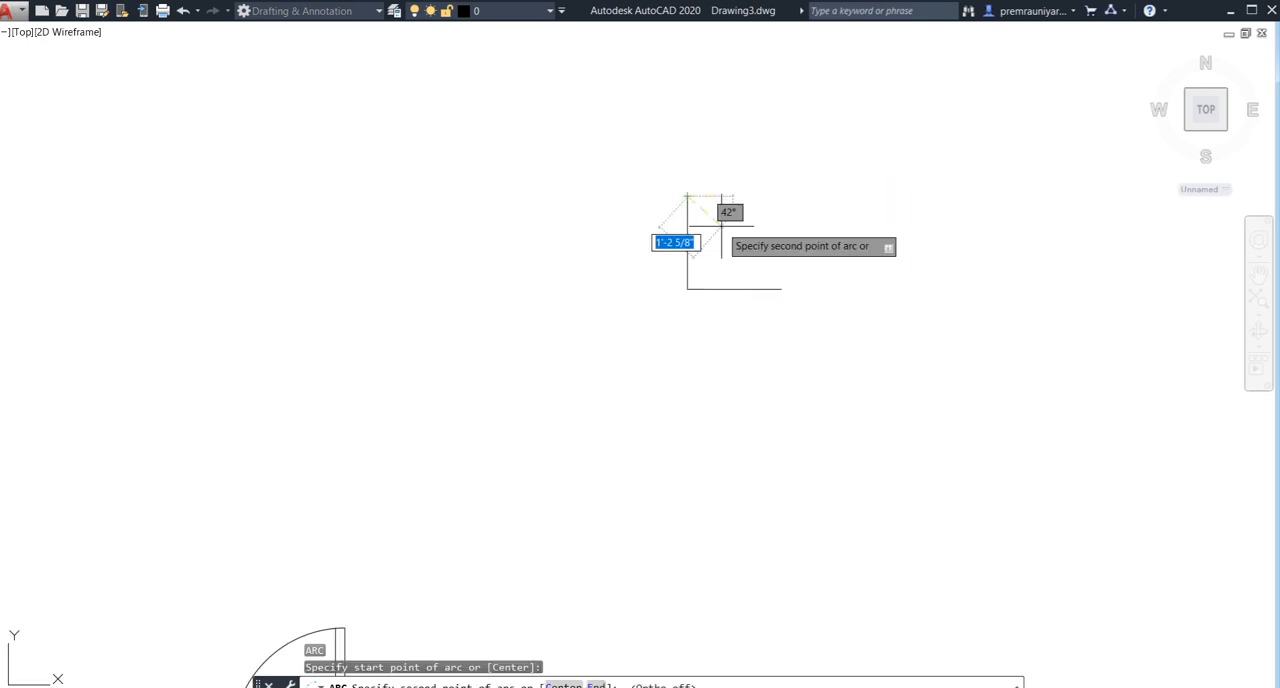
left_click(736, 245)
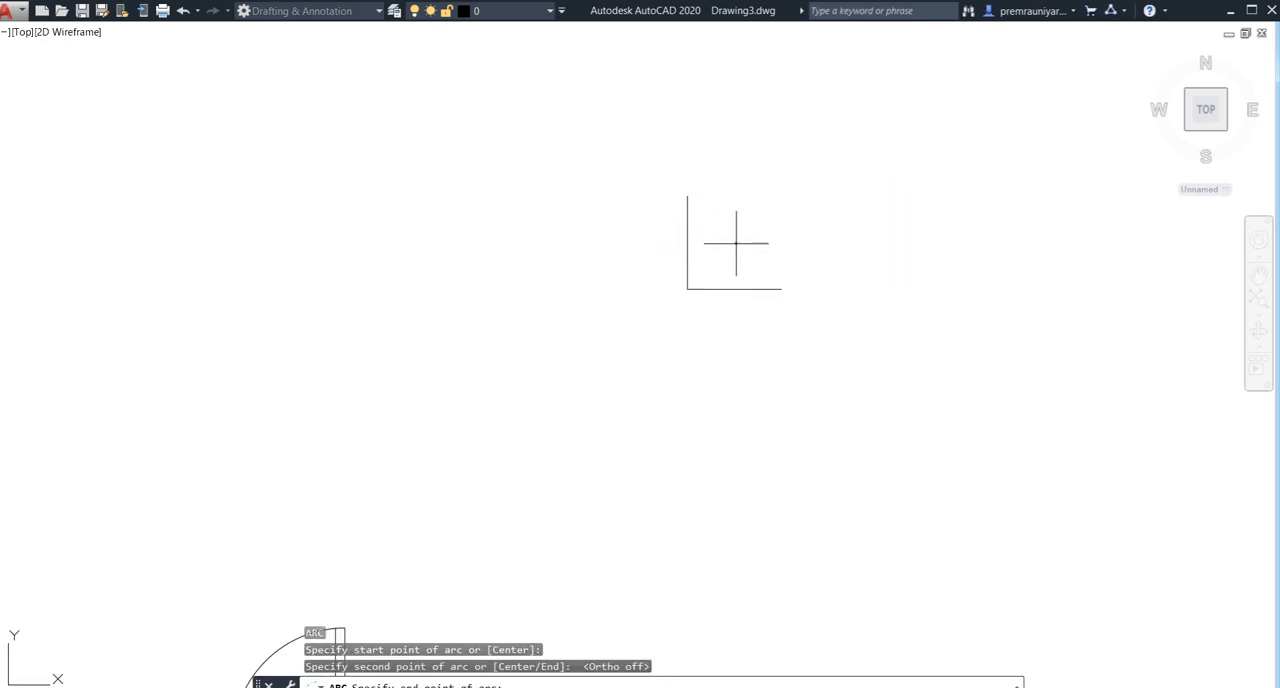
left_click(772, 285)
- Stretch the midpoint of the nearly straight arc outward to form the quarter-circle swing of the new door
left_click(739, 245)
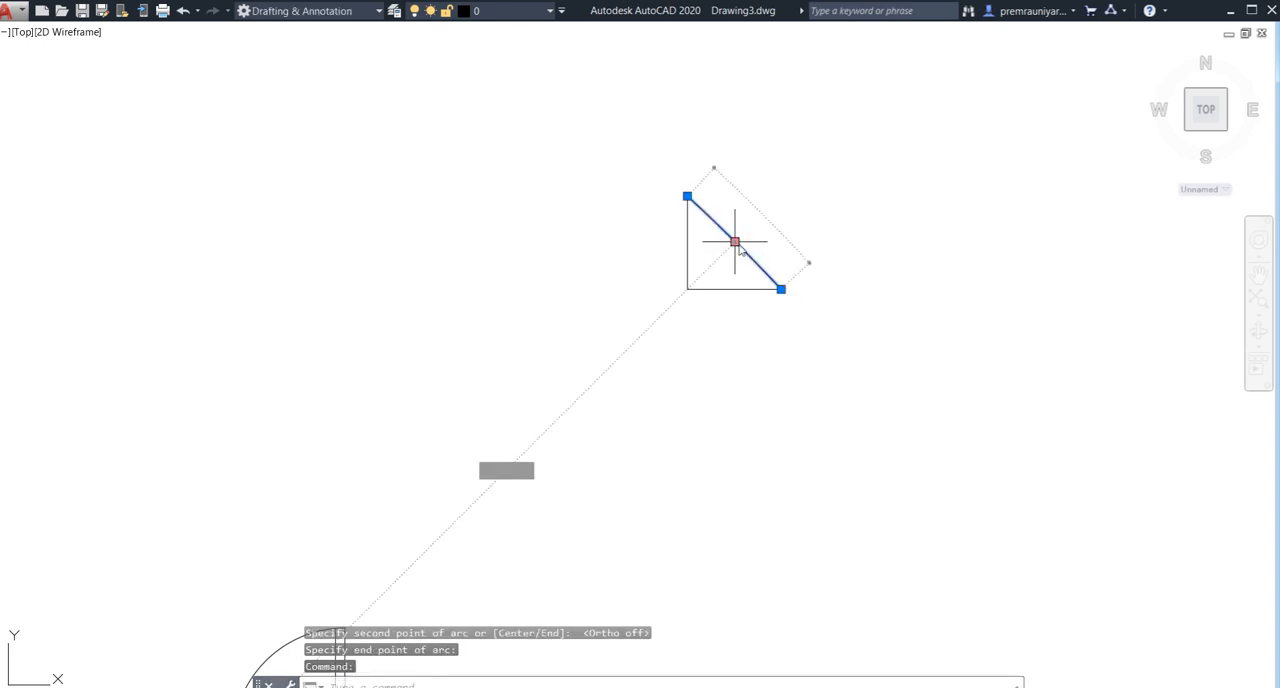
left_click(735, 241)
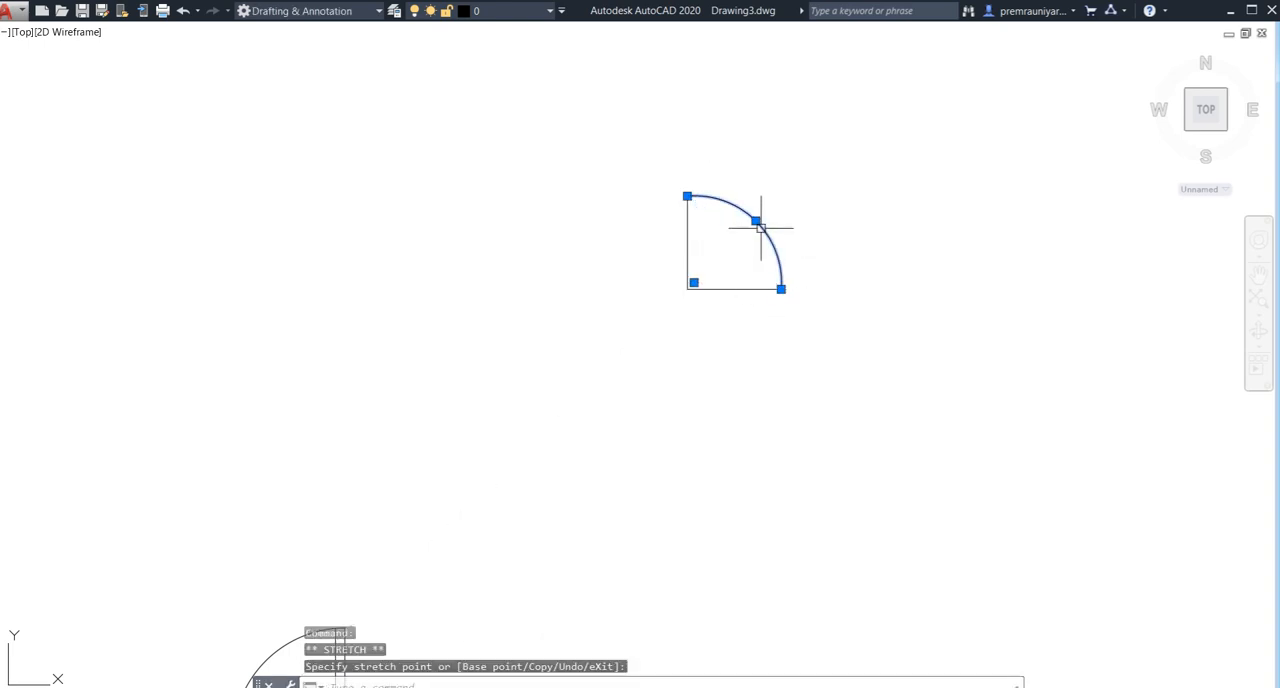
key("Escape")
left_click(755, 220)
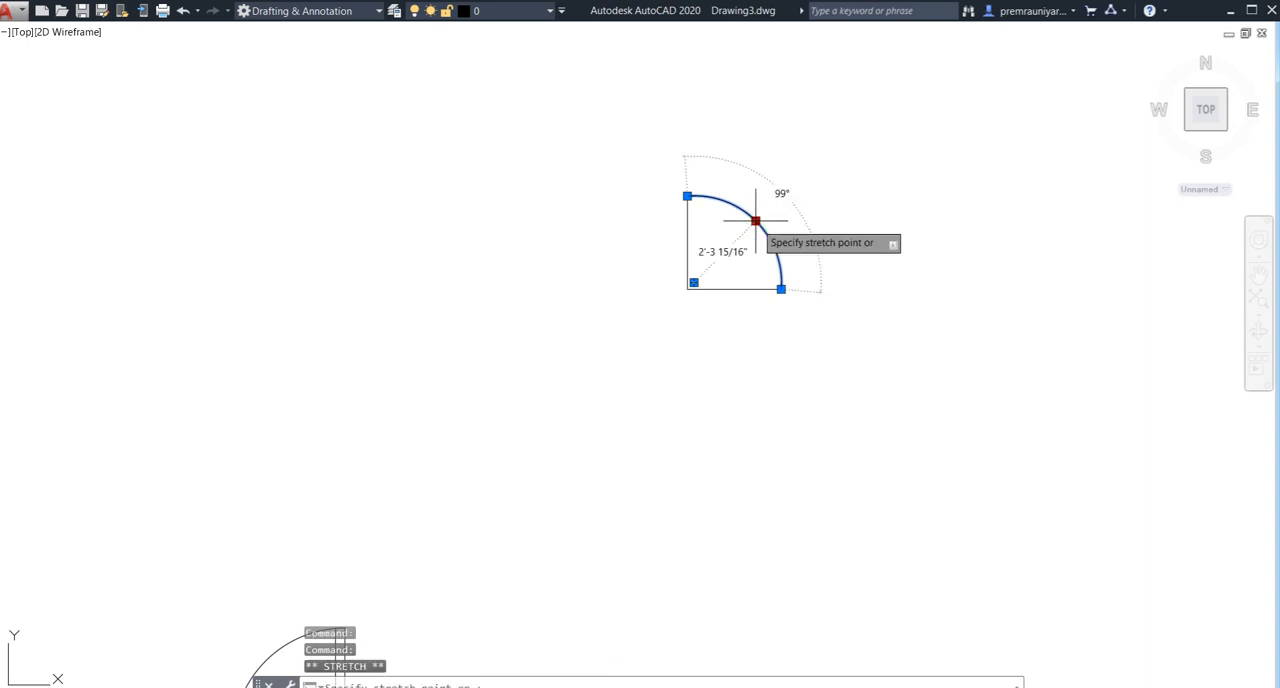
key("Escape")
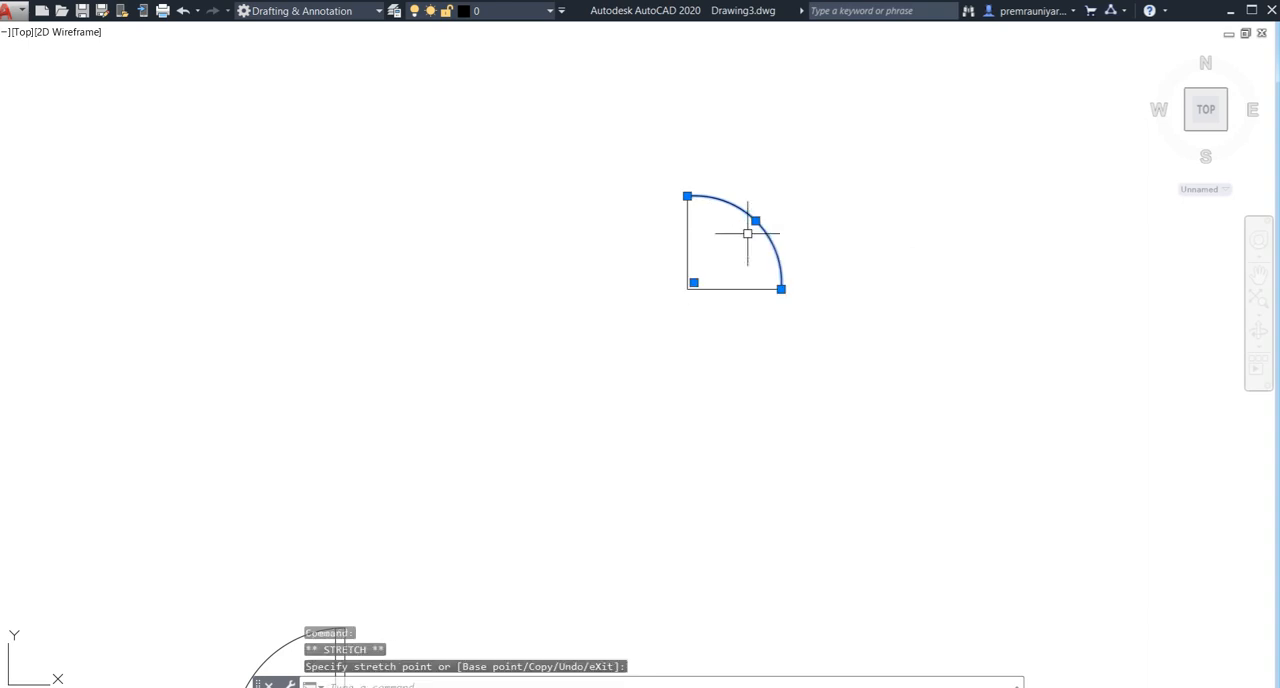
key("Escape")
left_click(755, 224)
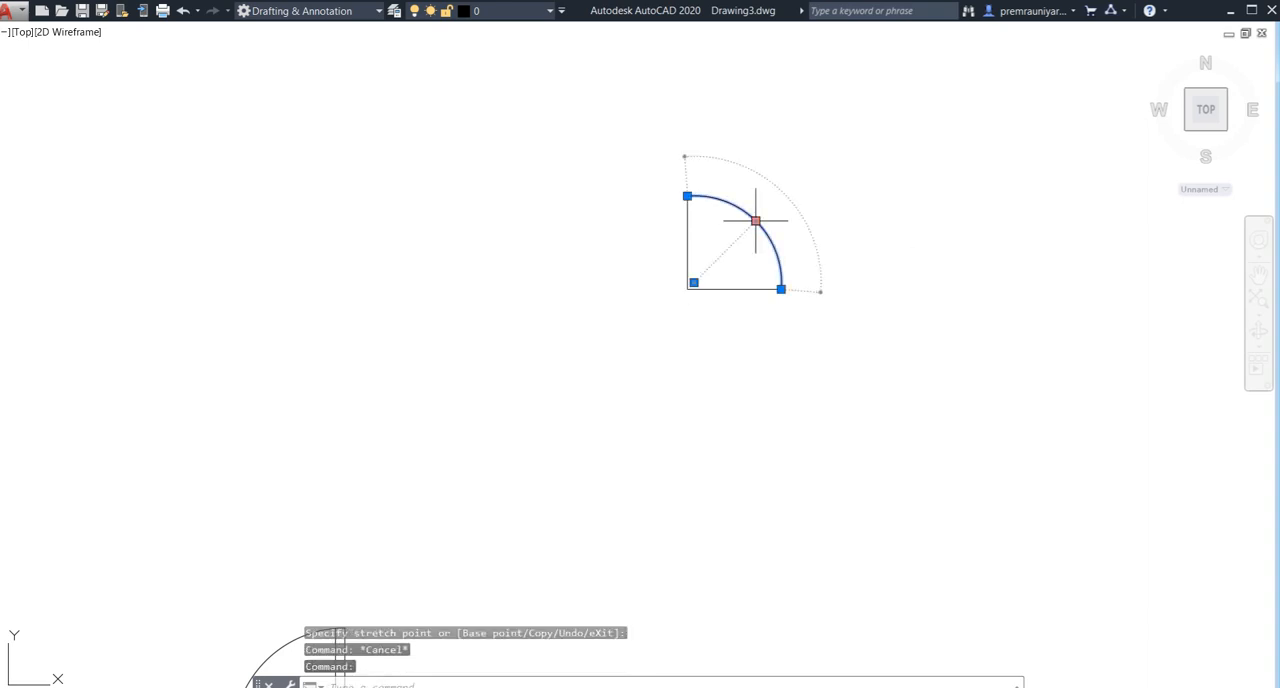
left_click(755, 220)
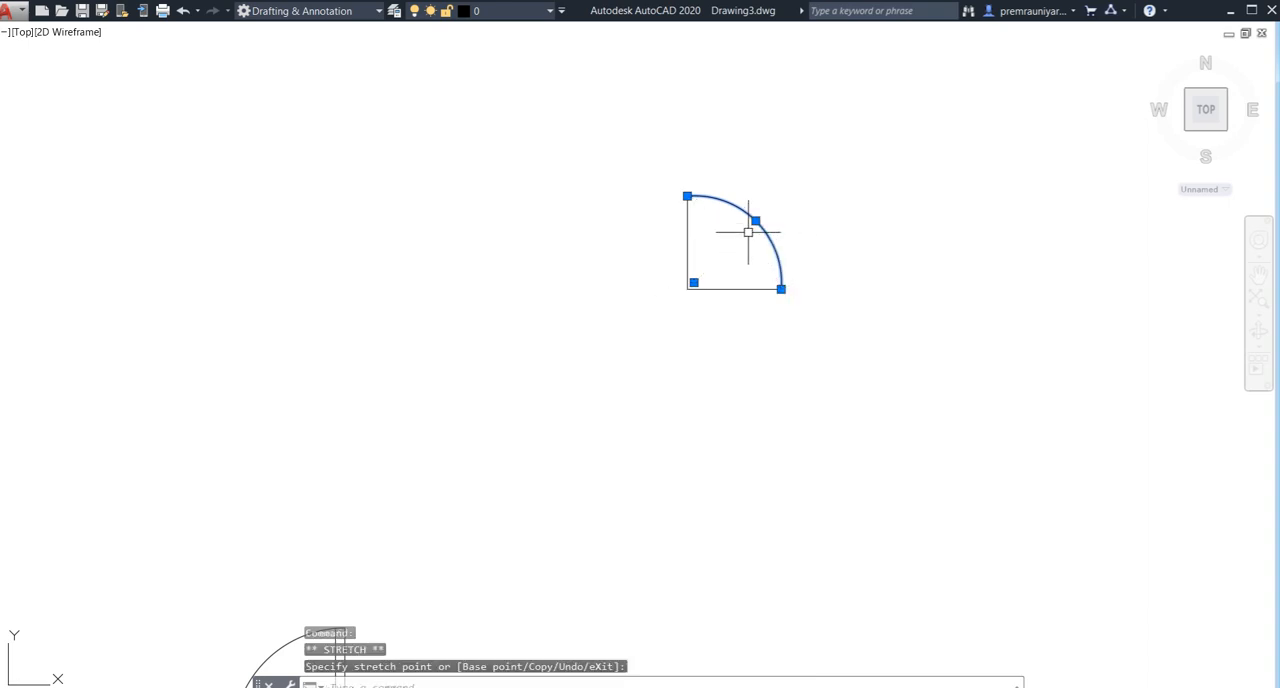
- Readjust the swing arc's midpoint to refine its curve between the two 2.5' lines
scroll(748, 232, "up", 5)
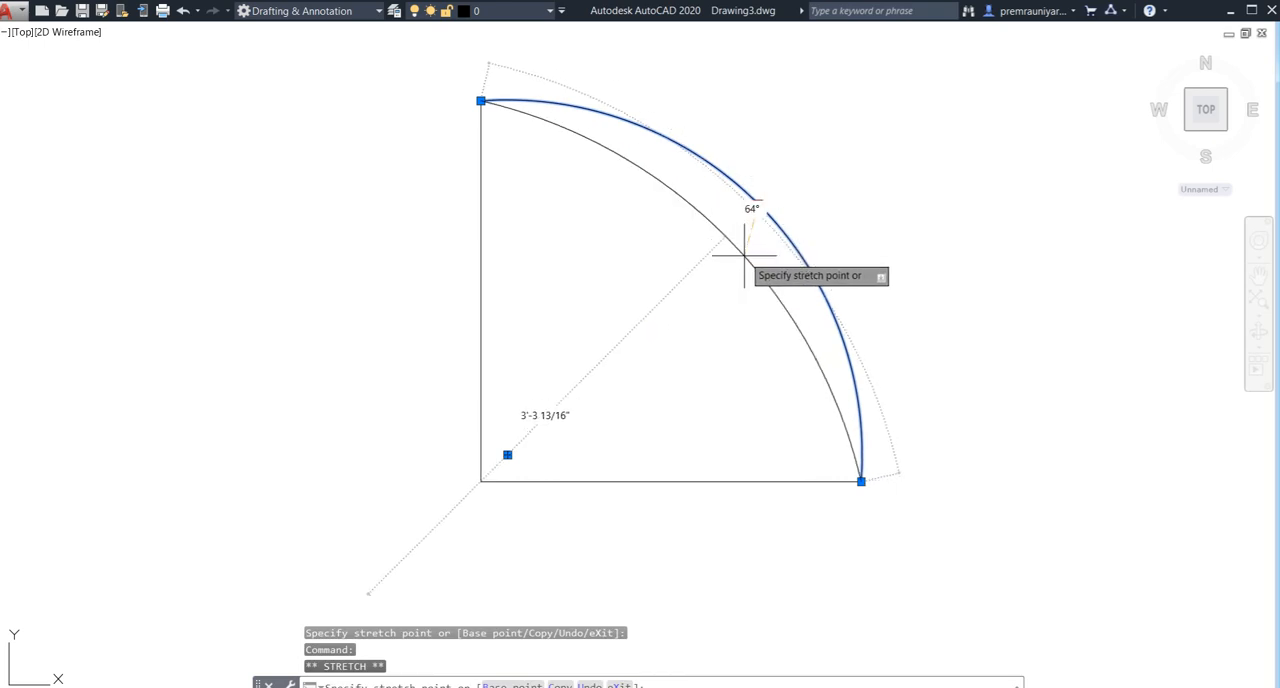
left_click(744, 256)
left_click(725, 236)
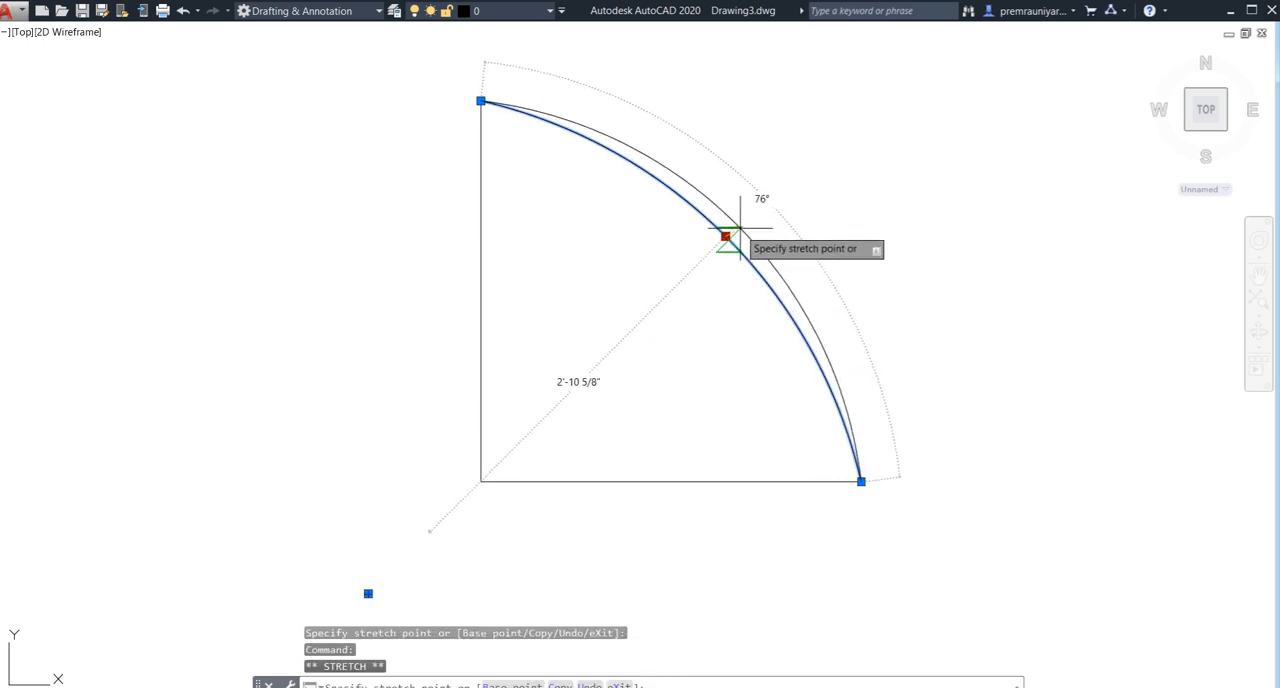
key("Escape")
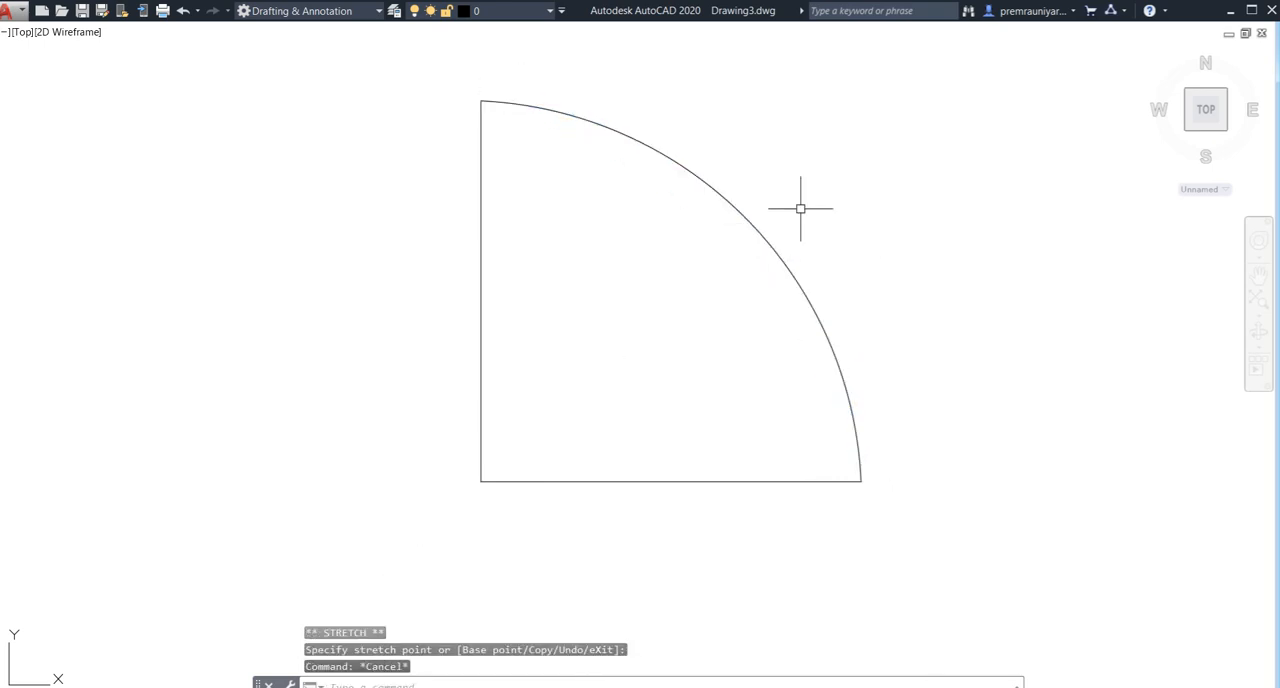
left_click(813, 191)
left_click(743, 288)
key("Escape")
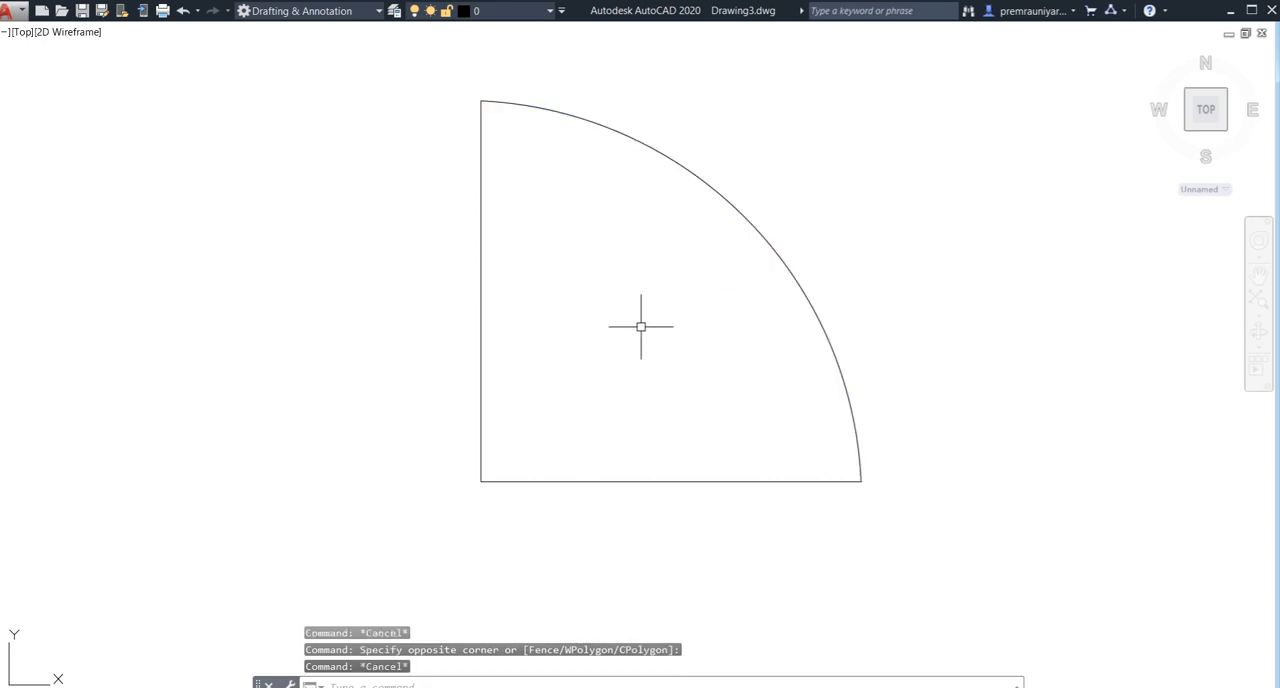
- Offset the vertical 2.5' line 3" to the right to give the door leaf its thickness
type("o")
key("Return")
type("3\"")
key("Return")
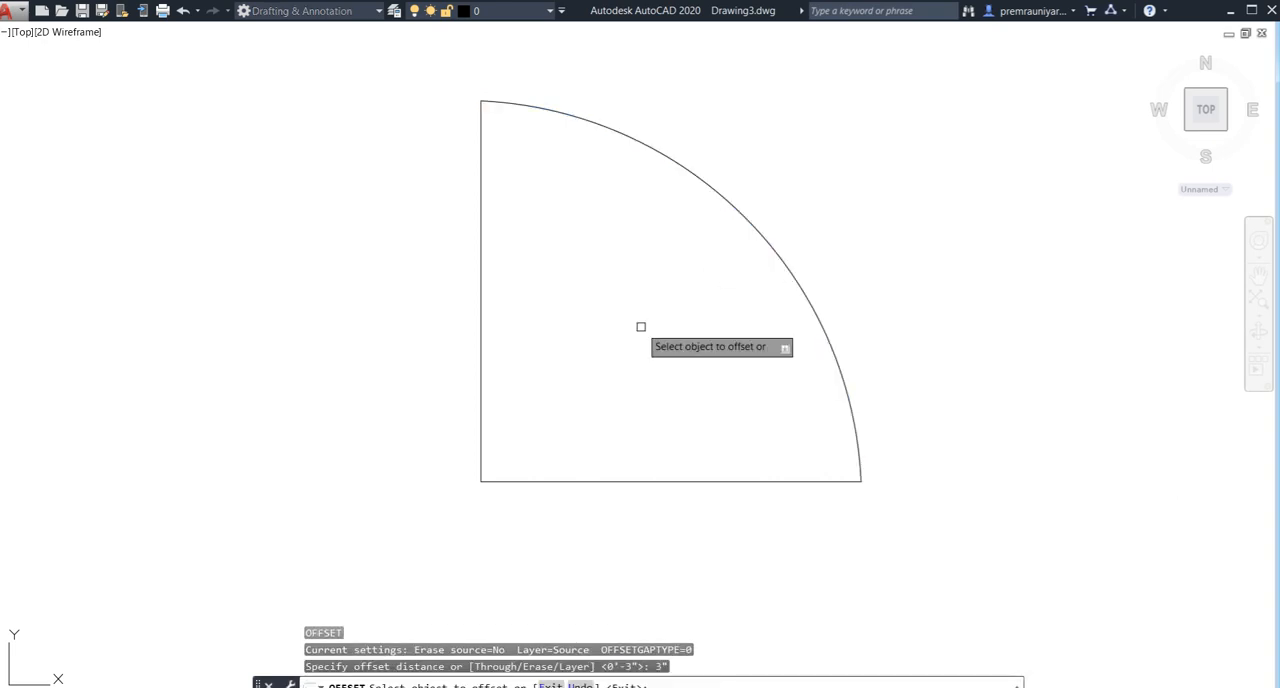
left_click(479, 327)
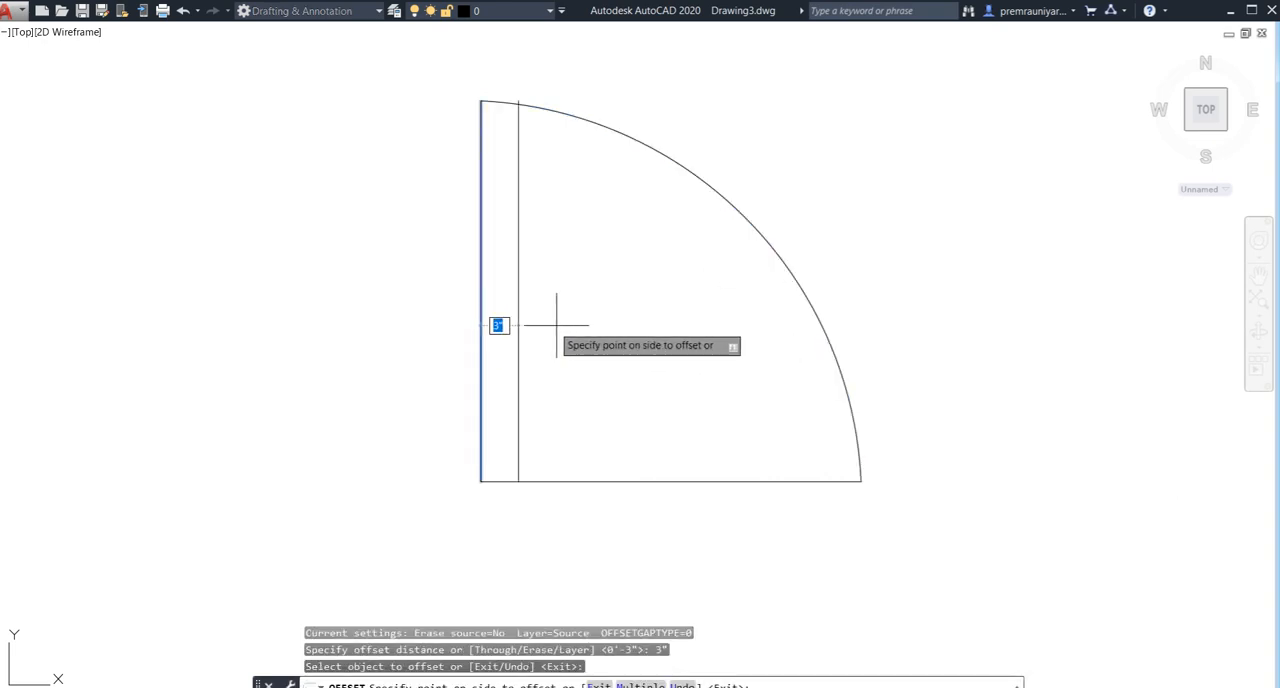
left_click(561, 332)
key("Escape")
key("Return")
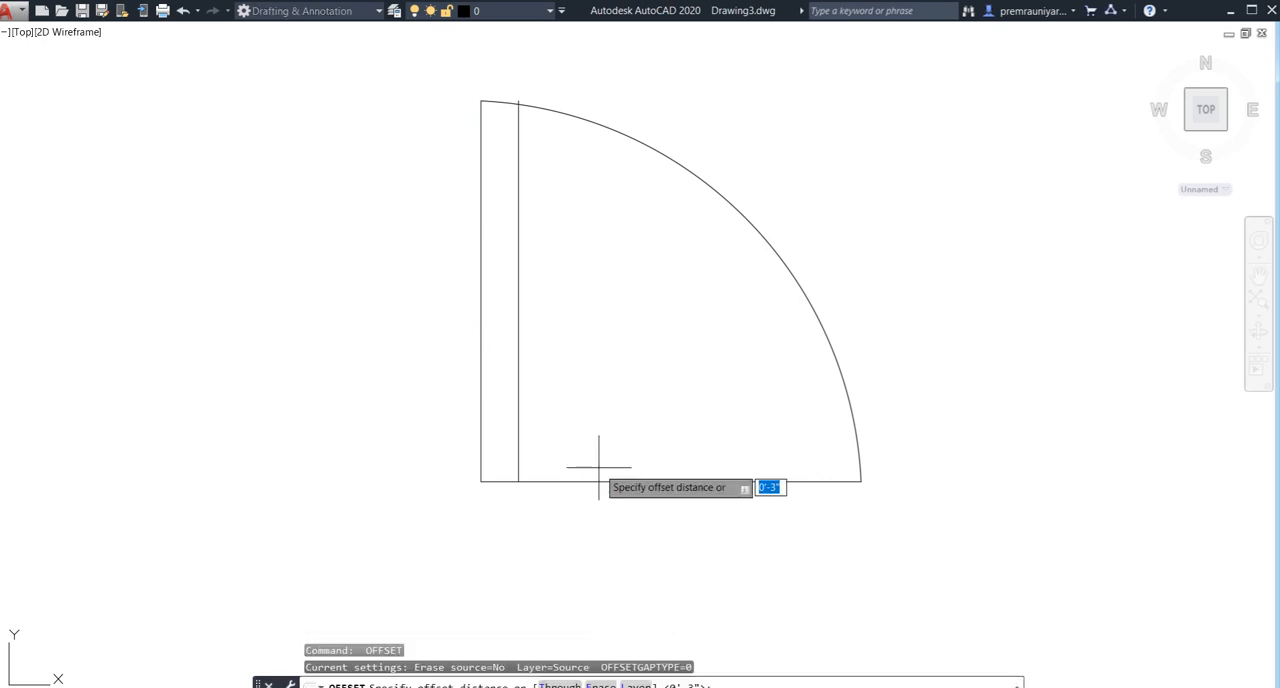
key("Return")
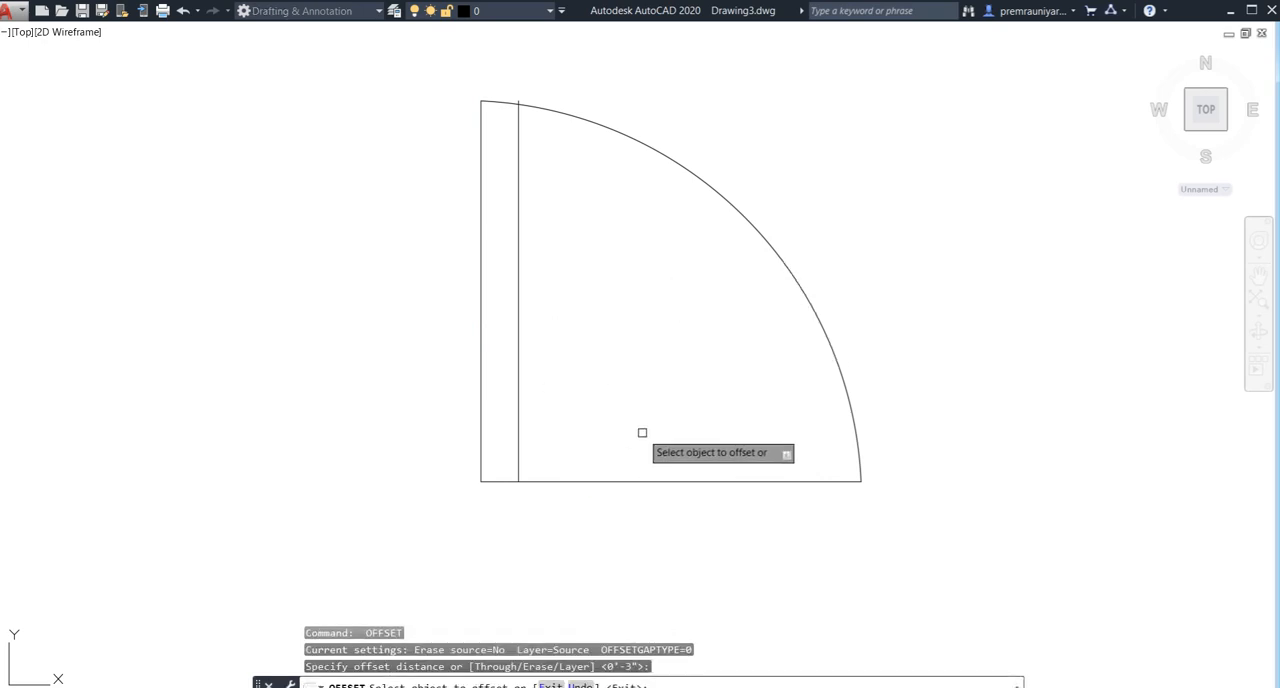
scroll(451, 414, "down", 8)
middle_click_drag(445, 411, 534, 386)
key("Escape")
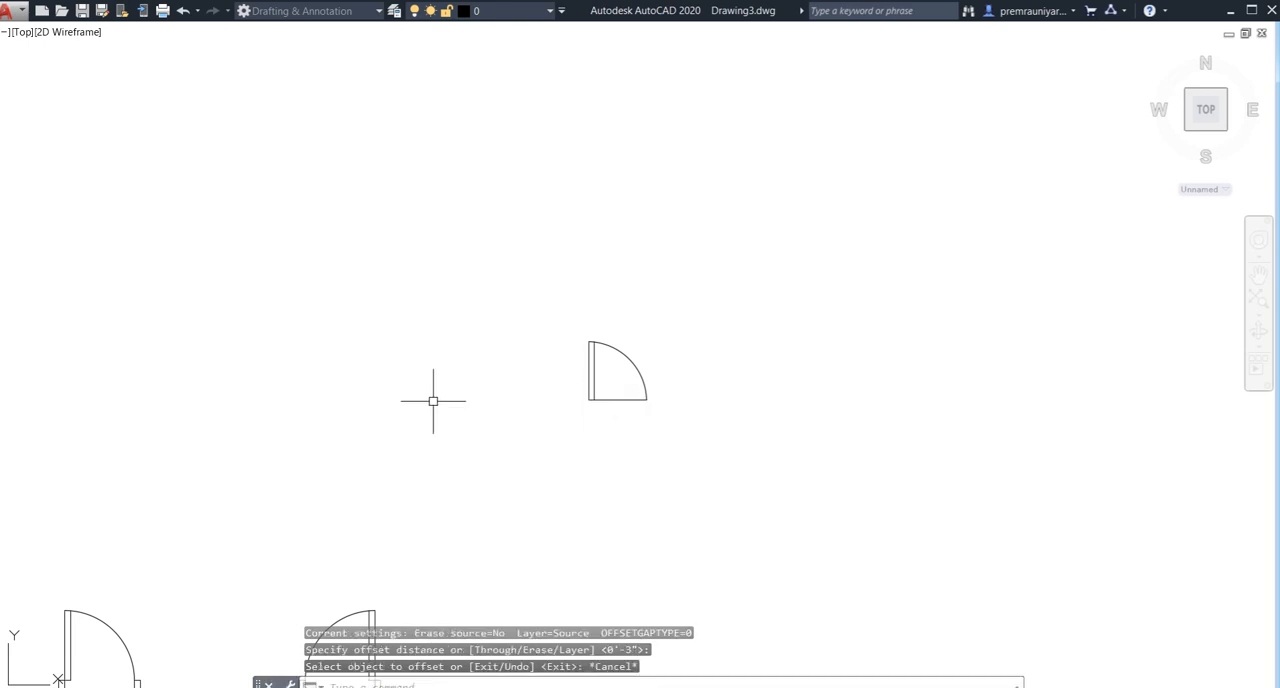
- Copy the small jamb rectangle from the leftmost door symbol's arc to the empty space near the new door
middle_click_drag(448, 391, 652, 336)
scroll(468, 372, "down", 5)
scroll(360, 456, "up", 6)
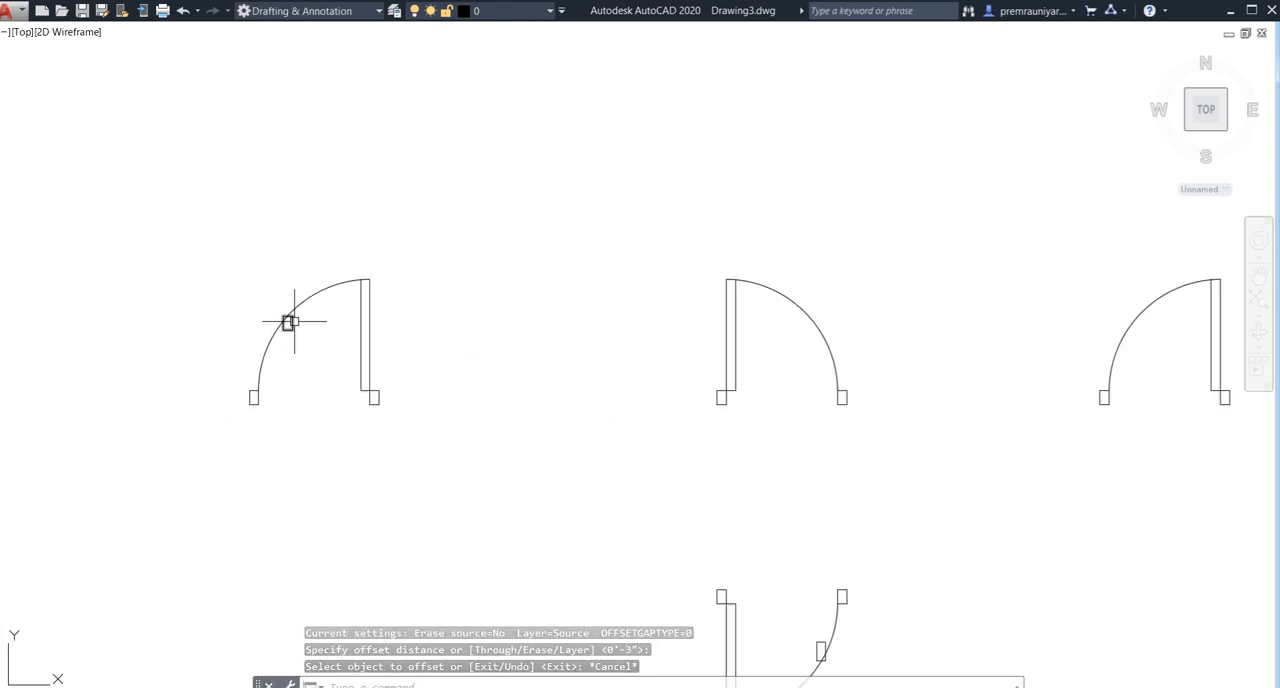
left_click(288, 321)
type("co")
key("Return")
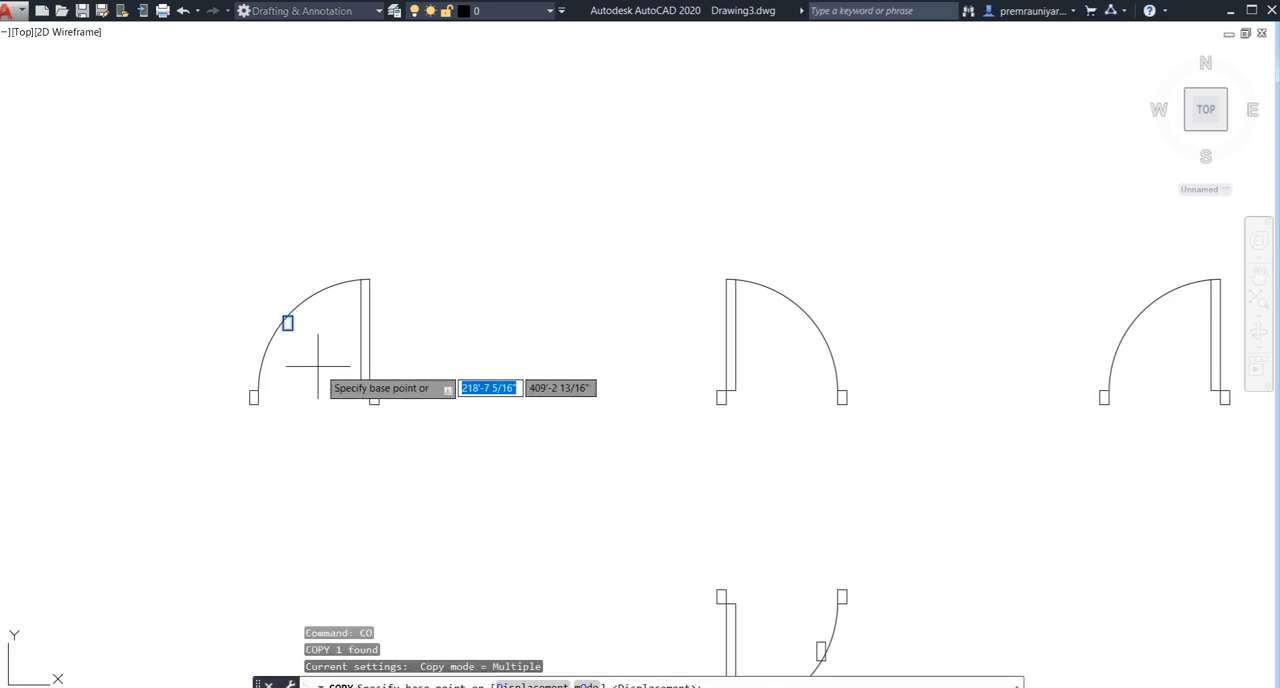
left_click(287, 322)
scroll(811, 352, "down", 3)
middle_click_drag(811, 352, 541, 492)
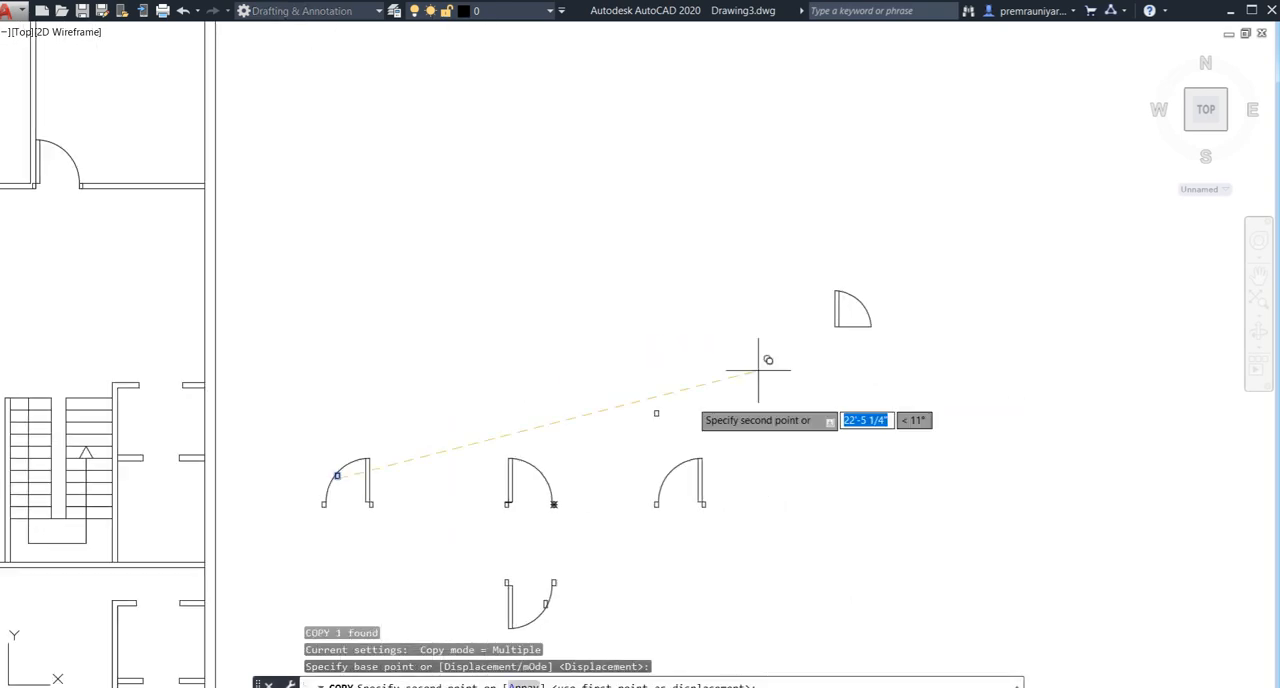
left_click(755, 356)
key("Escape")
- Copy the loose jamb rectangle to just below the new door's lower-left corner
left_click(761, 350)
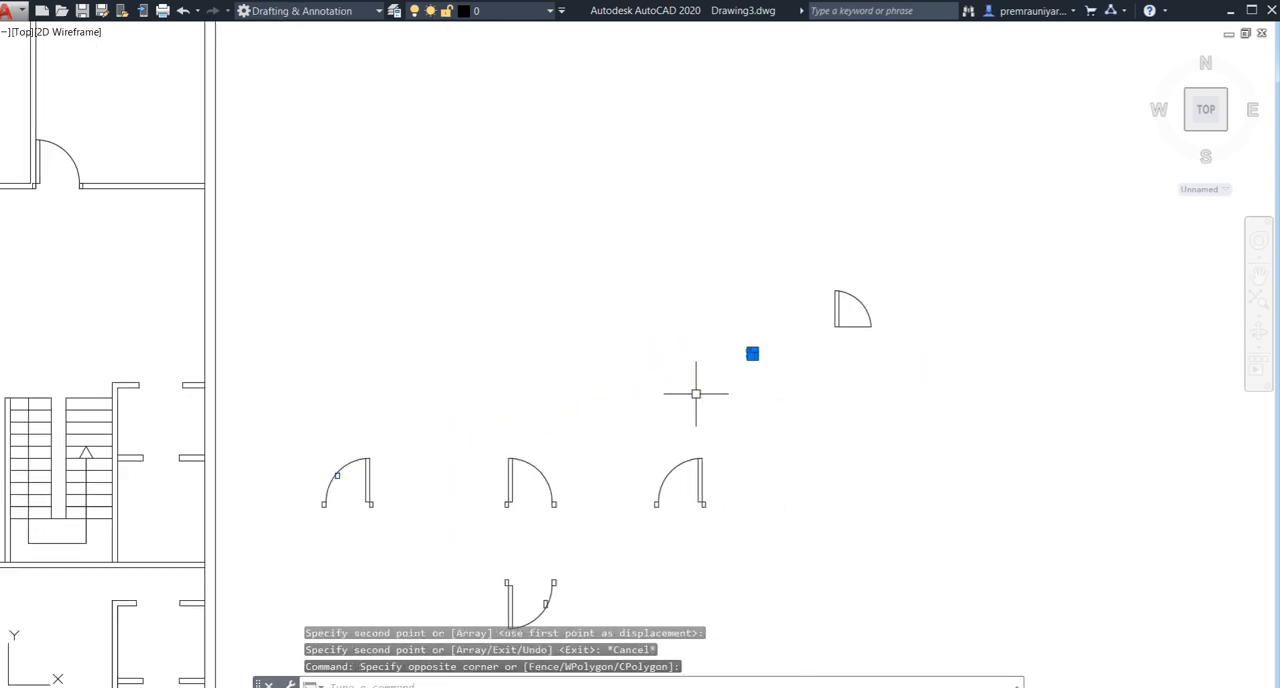
key("Return")
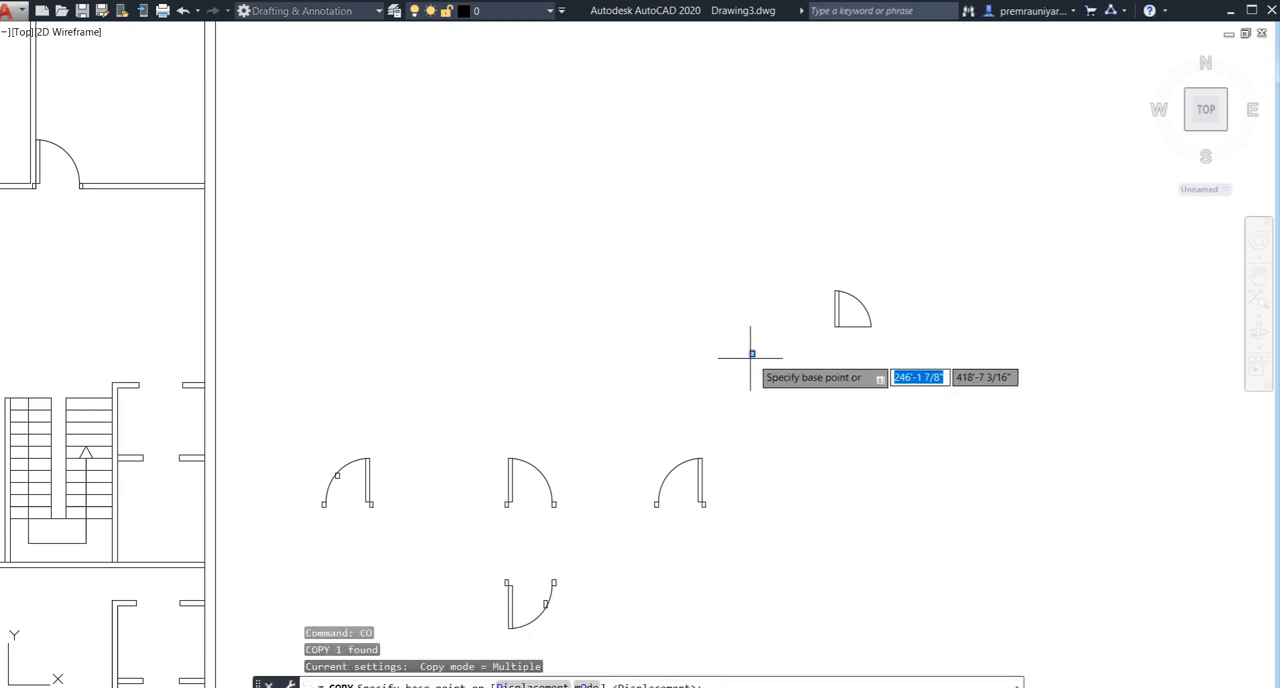
scroll(740, 350, "up", 5)
left_click(747, 323)
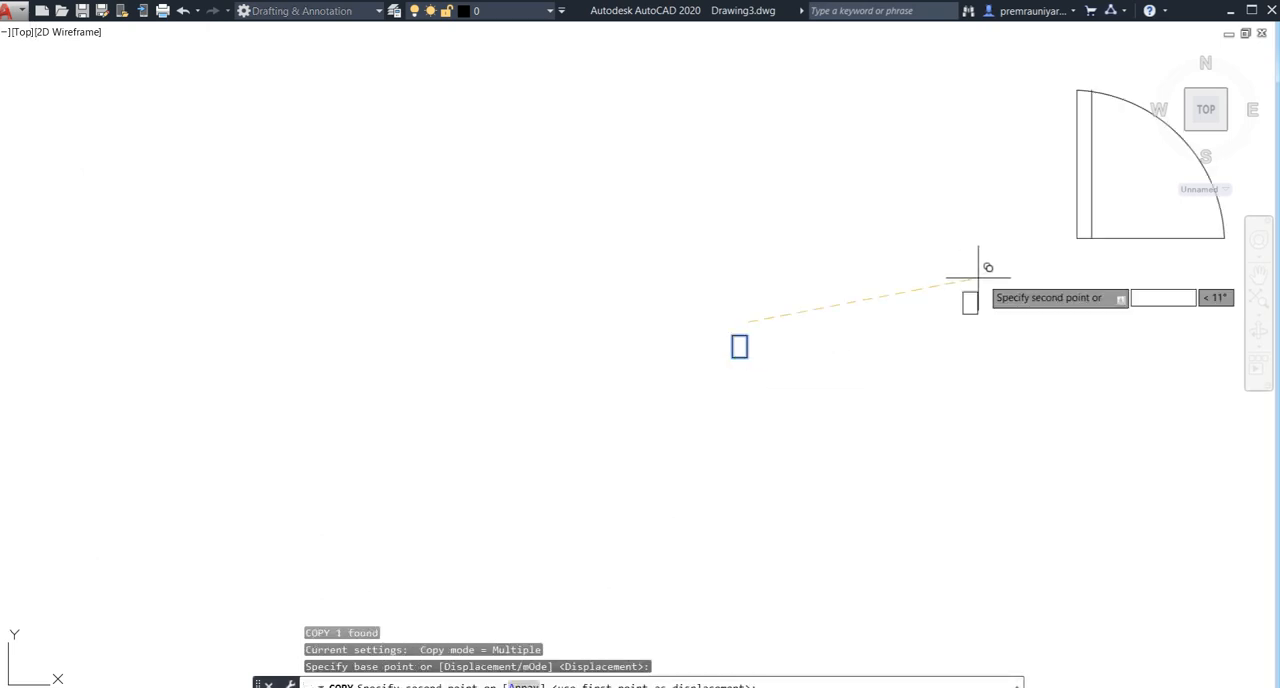
left_click(1077, 238)
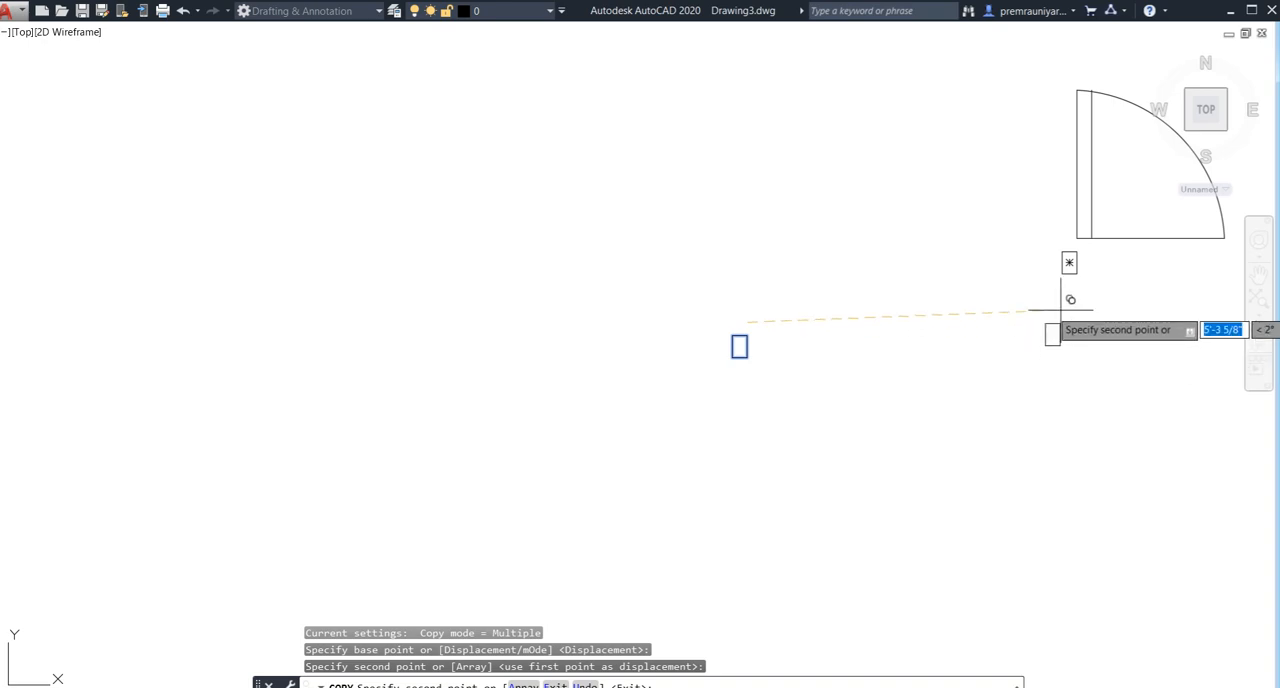
key("Escape")
- Copy the jamb so its upper-right corner meets the door's lower-left corner, and delete the jamb it was copied from
left_click(1077, 257)
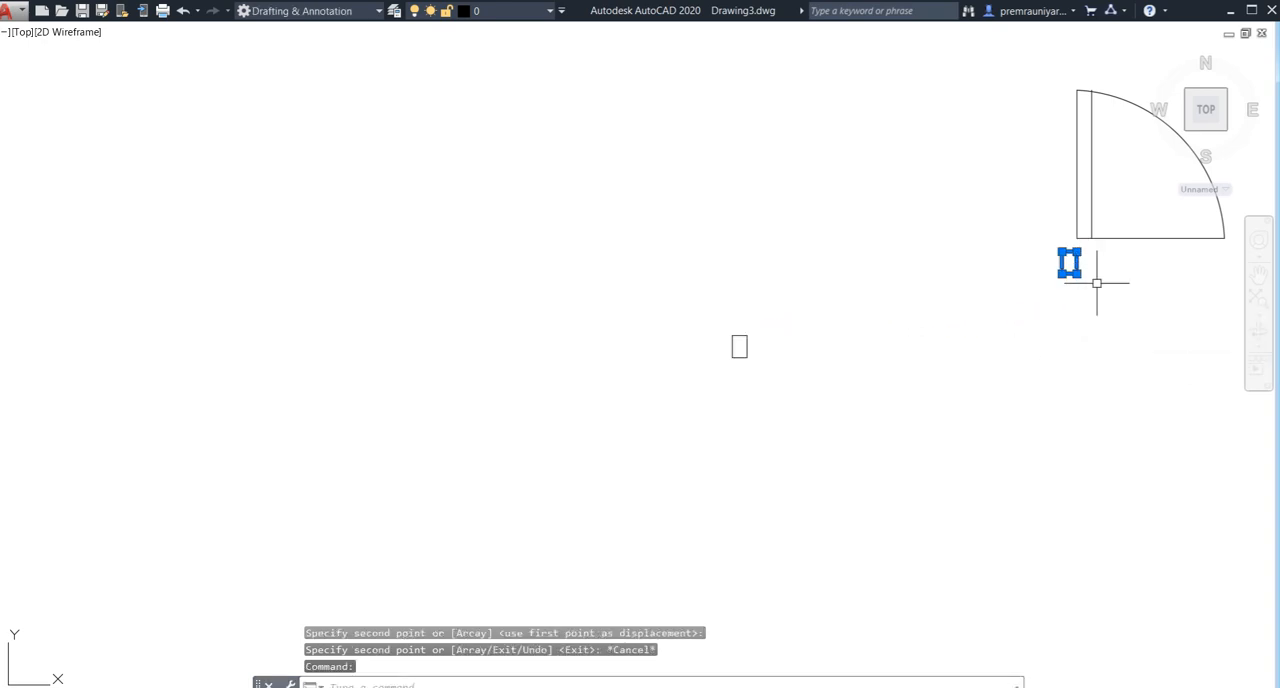
middle_click_drag(1094, 280, 1006, 395)
scroll(1005, 377, "up", 5)
type("co")
key("Return")
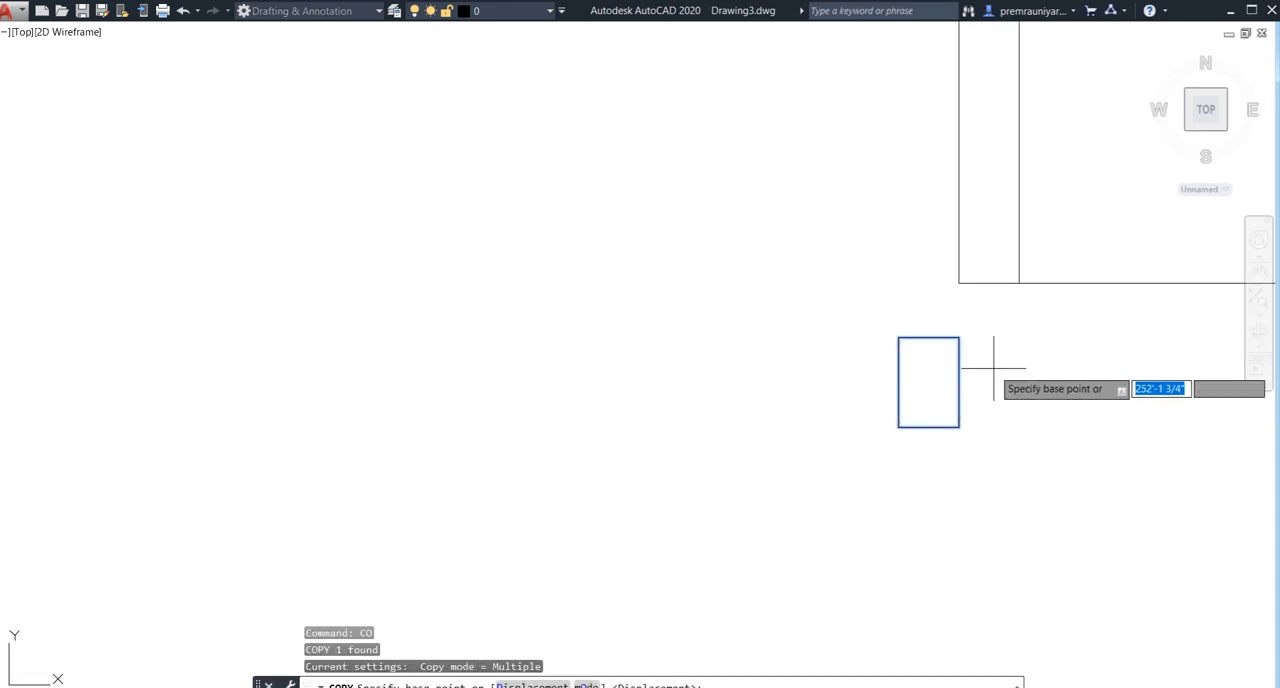
left_click(958, 338)
left_click(958, 283)
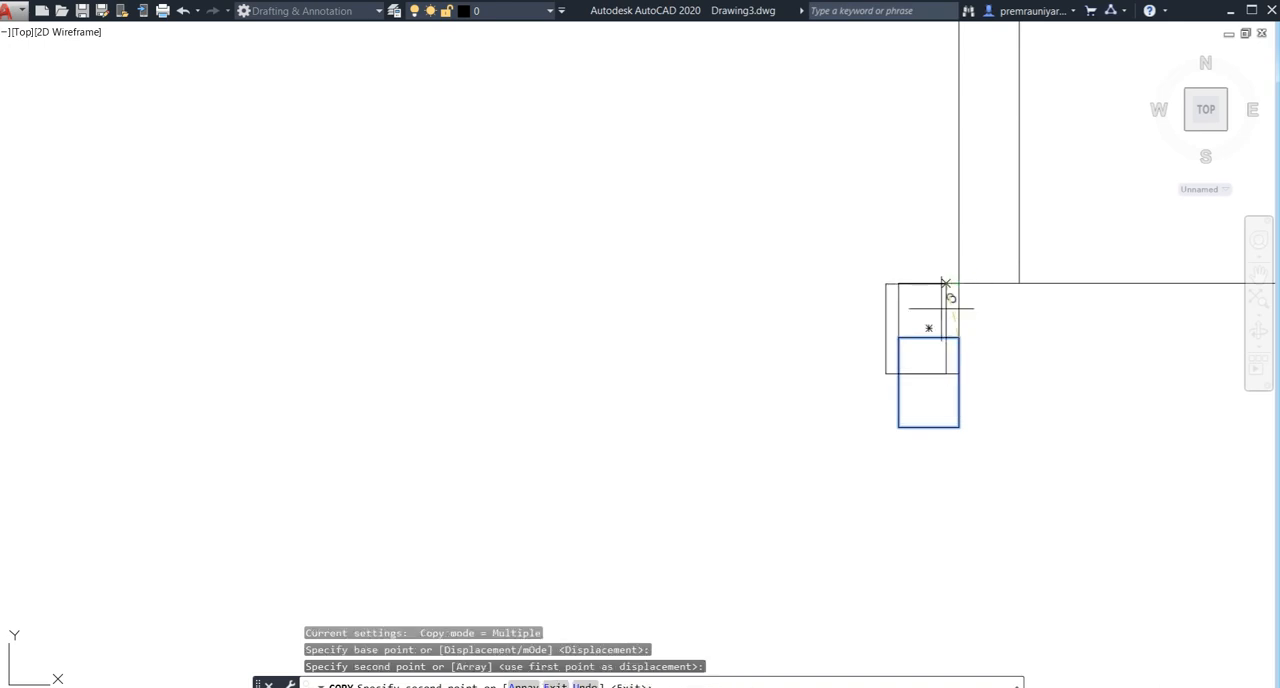
key("Return")
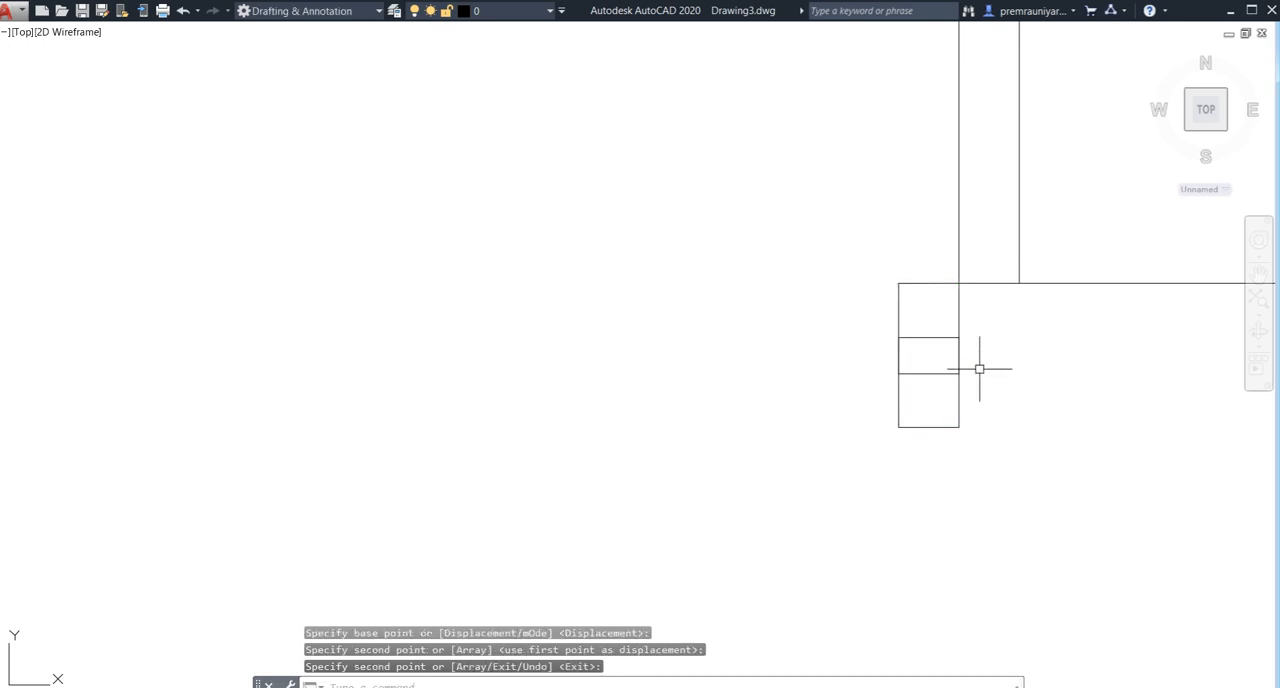
left_click(960, 424)
key("Delete")
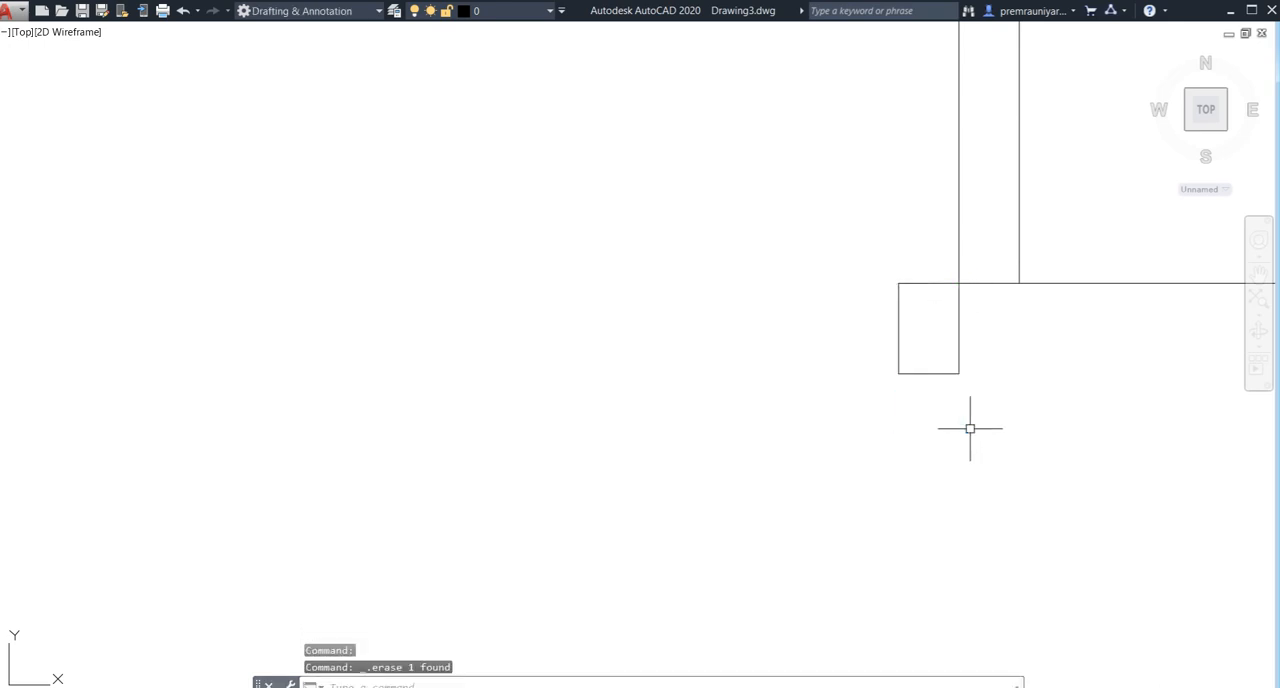
- Copy the hinge-side jamb by its upper-left corner to the lower end of the swing arc
left_click(962, 350)
left_click(835, 424)
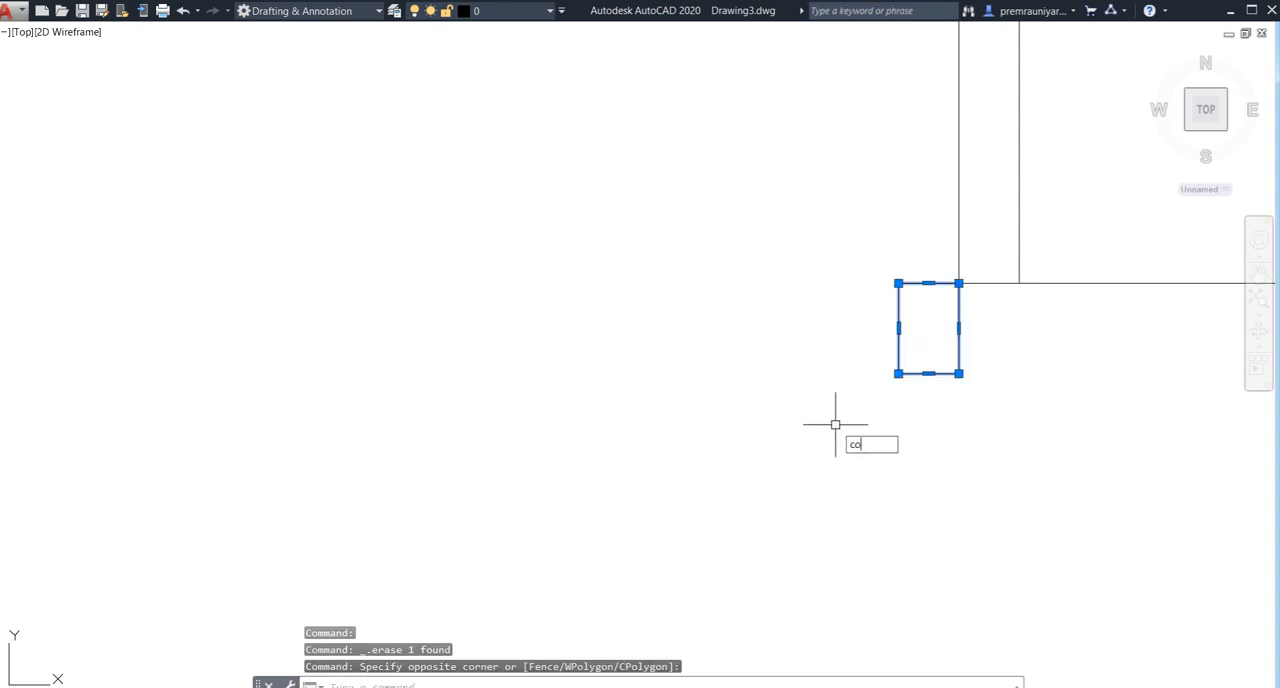
type("co")
key("Return")
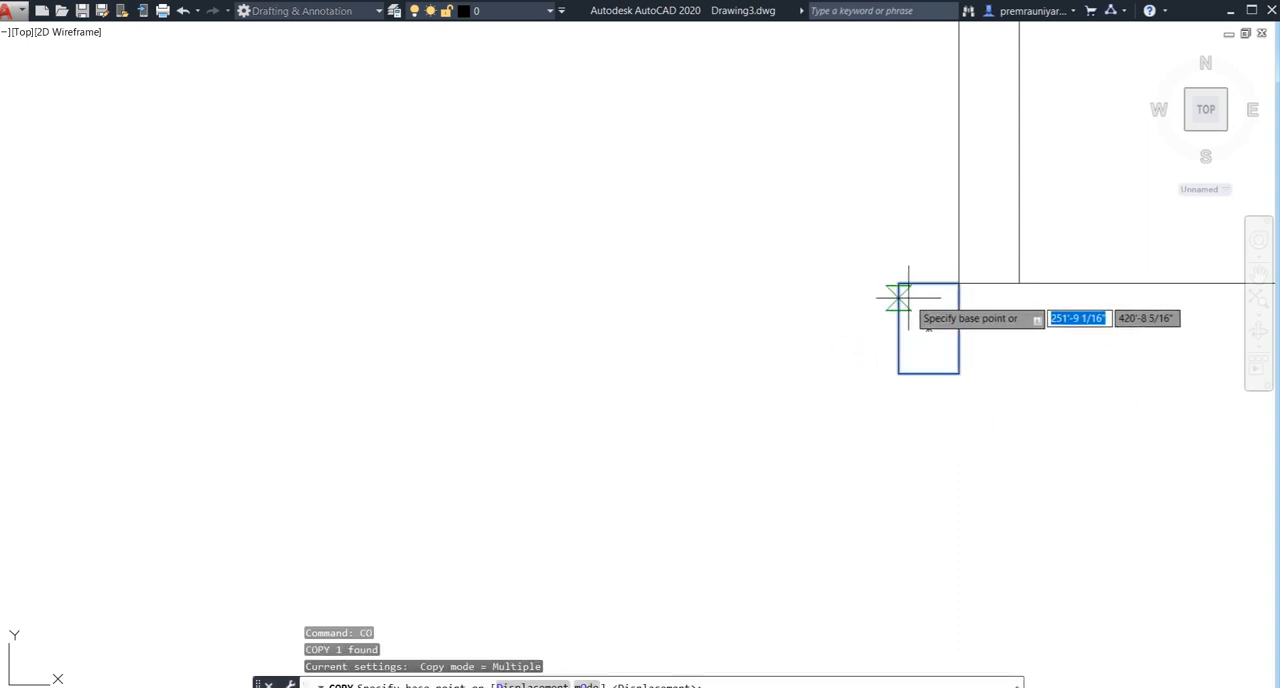
left_click(898, 283)
scroll(984, 386, "down", 3)
middle_click_drag(957, 409, 700, 470)
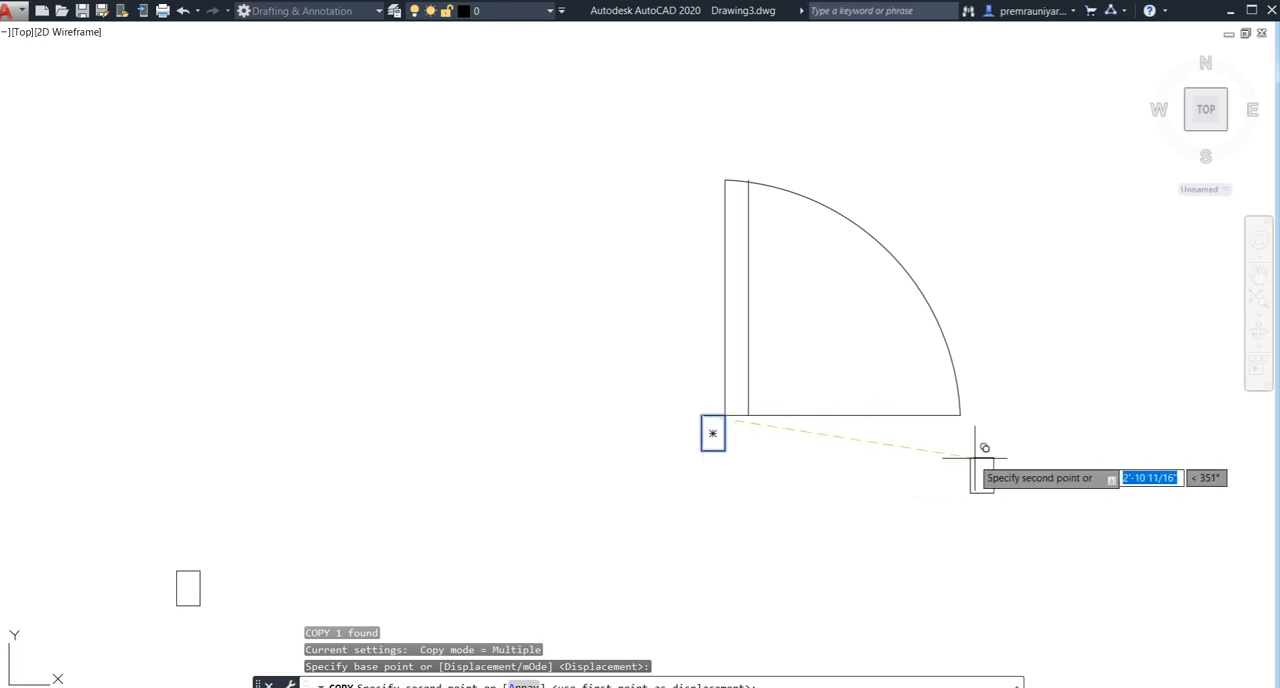
left_click(962, 416)
key("Escape")
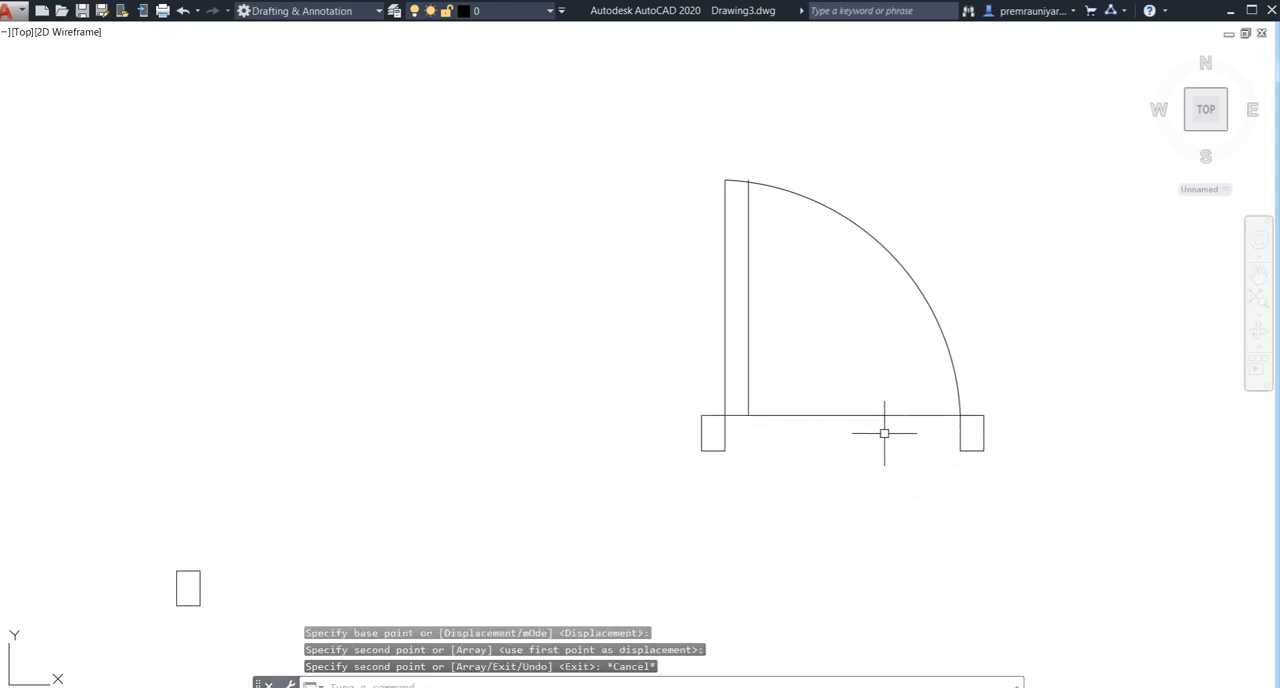
- Trim away the horizontal line between the two jambs of the new door
key("Return")
key("Return")
left_click(889, 391)
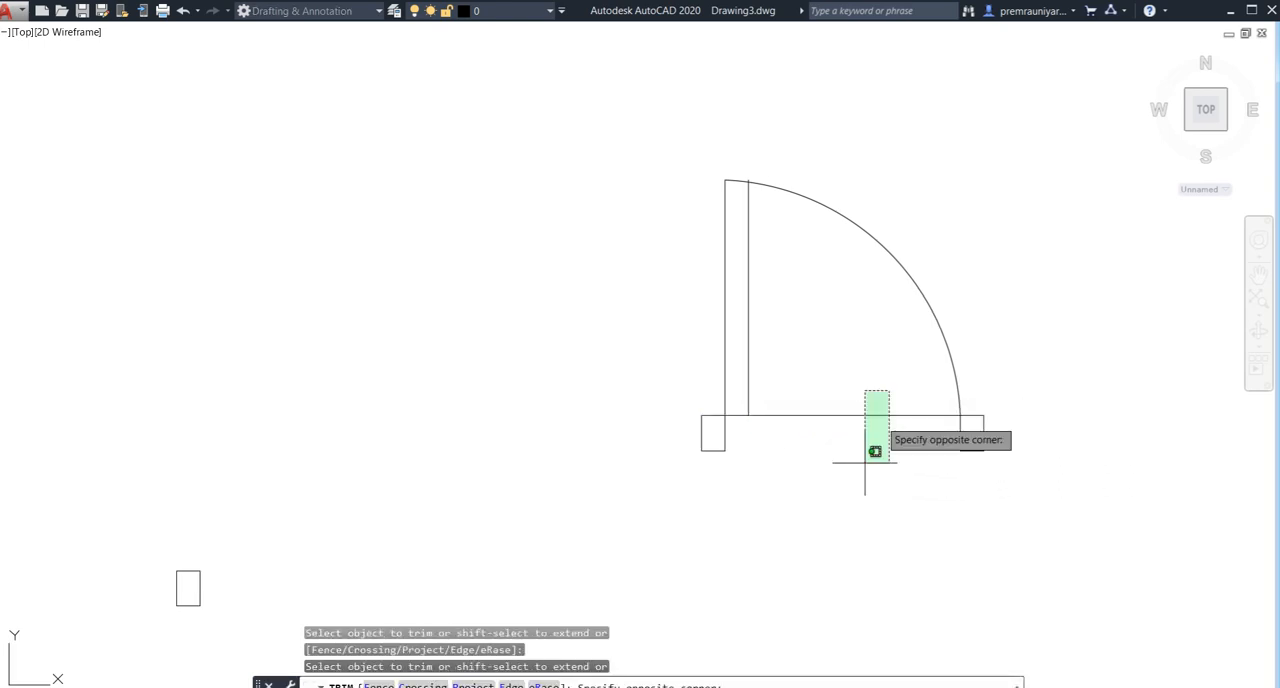
left_click(854, 489)
key("Escape")
- Copy the completed 2.5' door by its hinge corner into the lower wall opening of the small room beside the staircase
left_click(1005, 169)
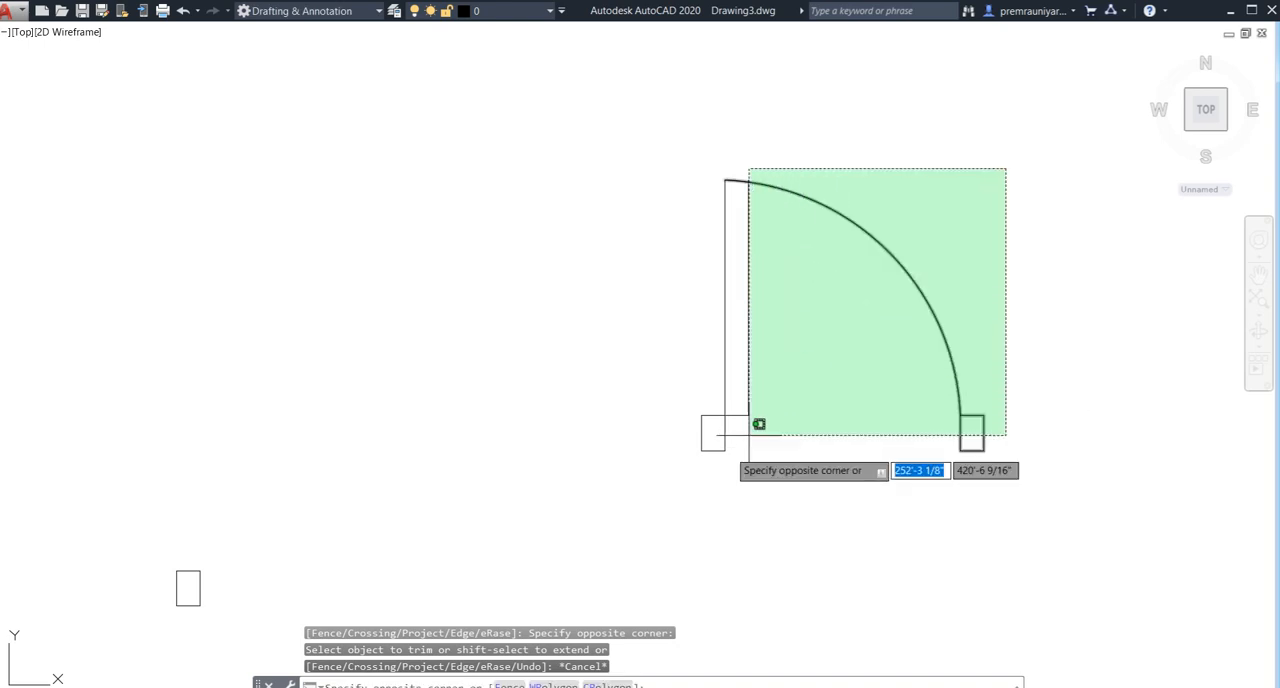
left_click(690, 455)
scroll(557, 449, "down", 10)
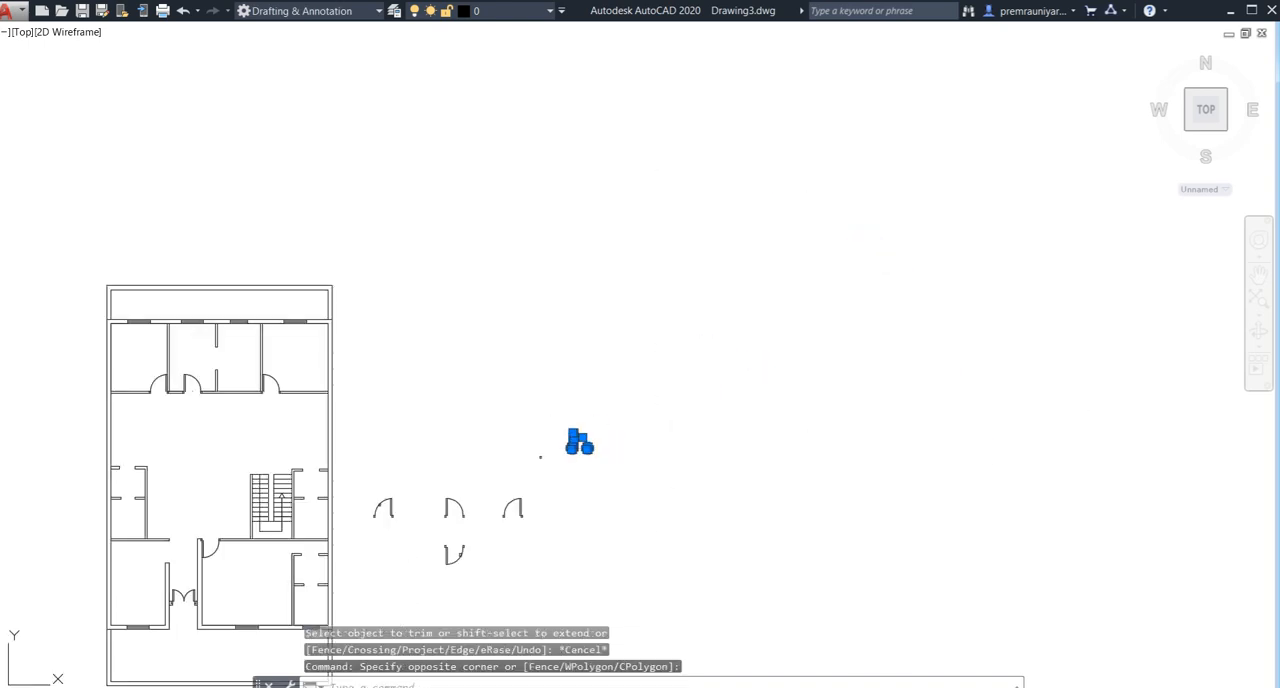
middle_click_drag(620, 380, 683, 312)
type("c")
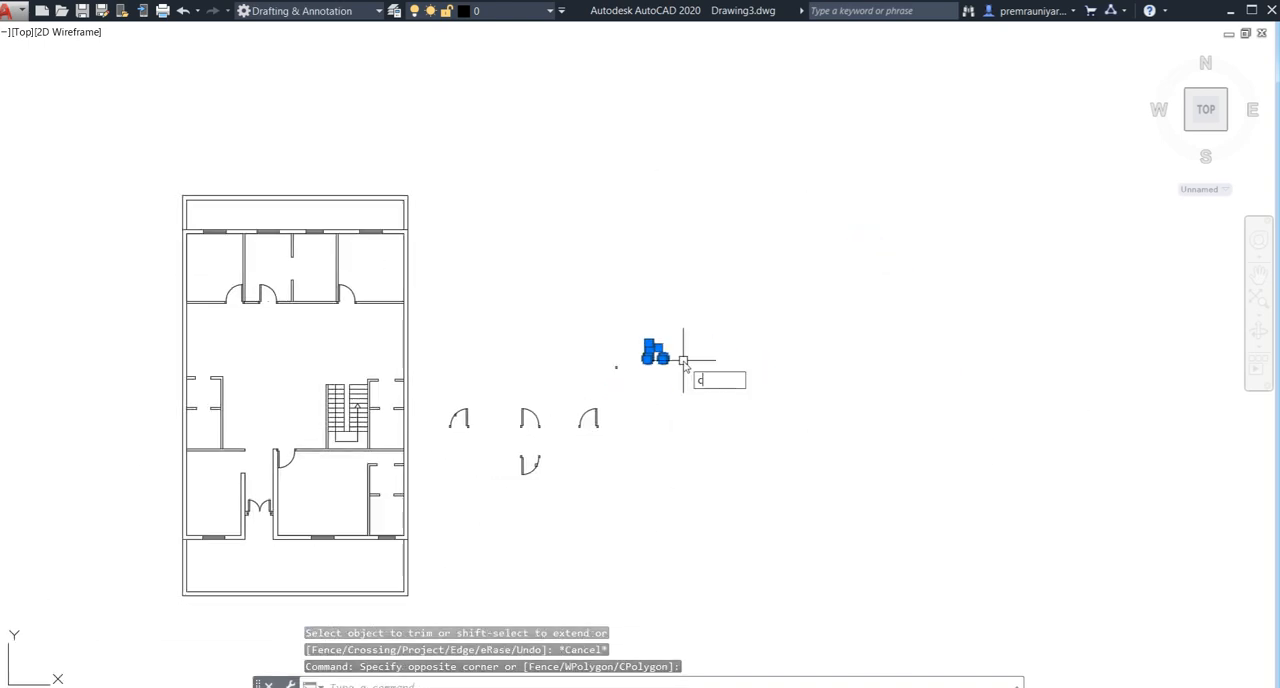
type("o")
key("Return")
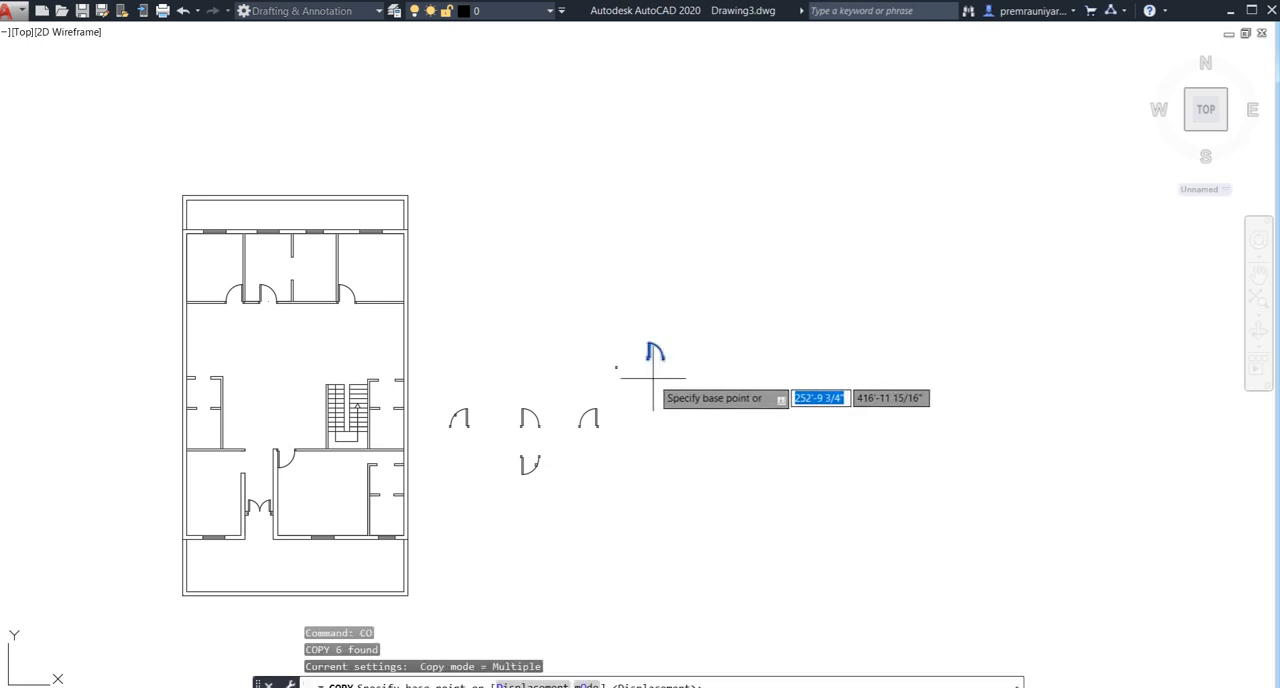
scroll(653, 378, "up", 4)
scroll(641, 334, "up", 8)
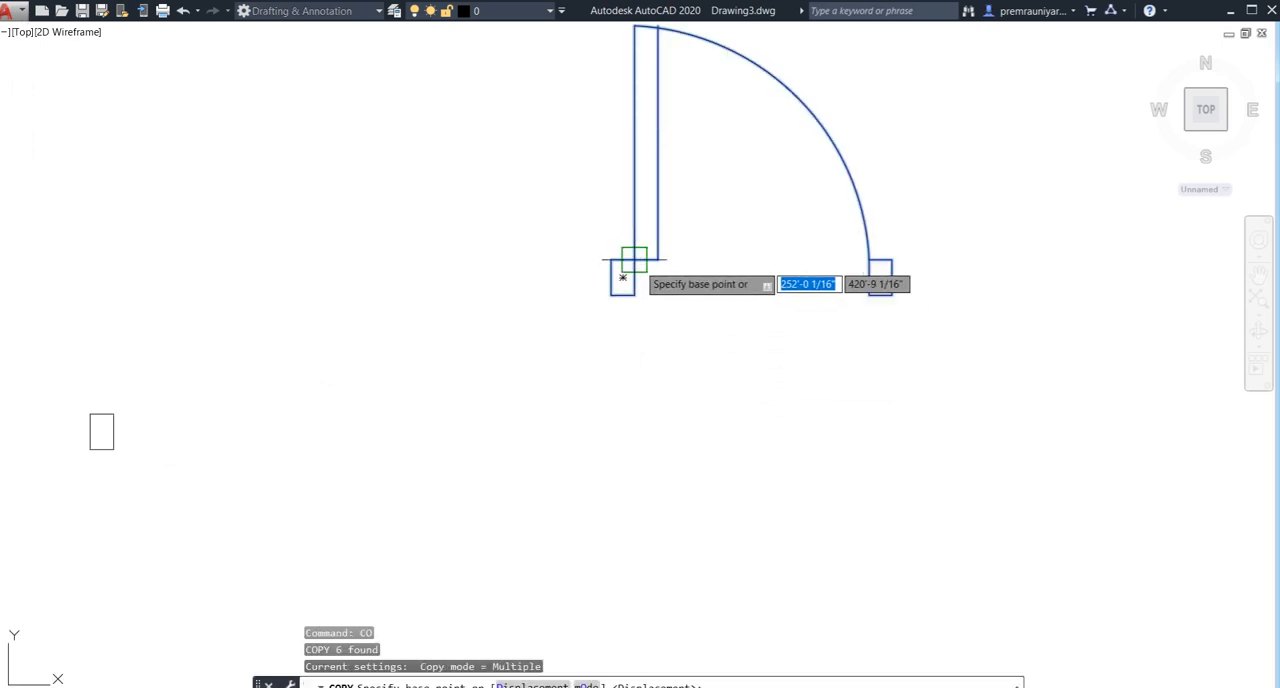
left_click(632, 264)
scroll(434, 349, "down", 12)
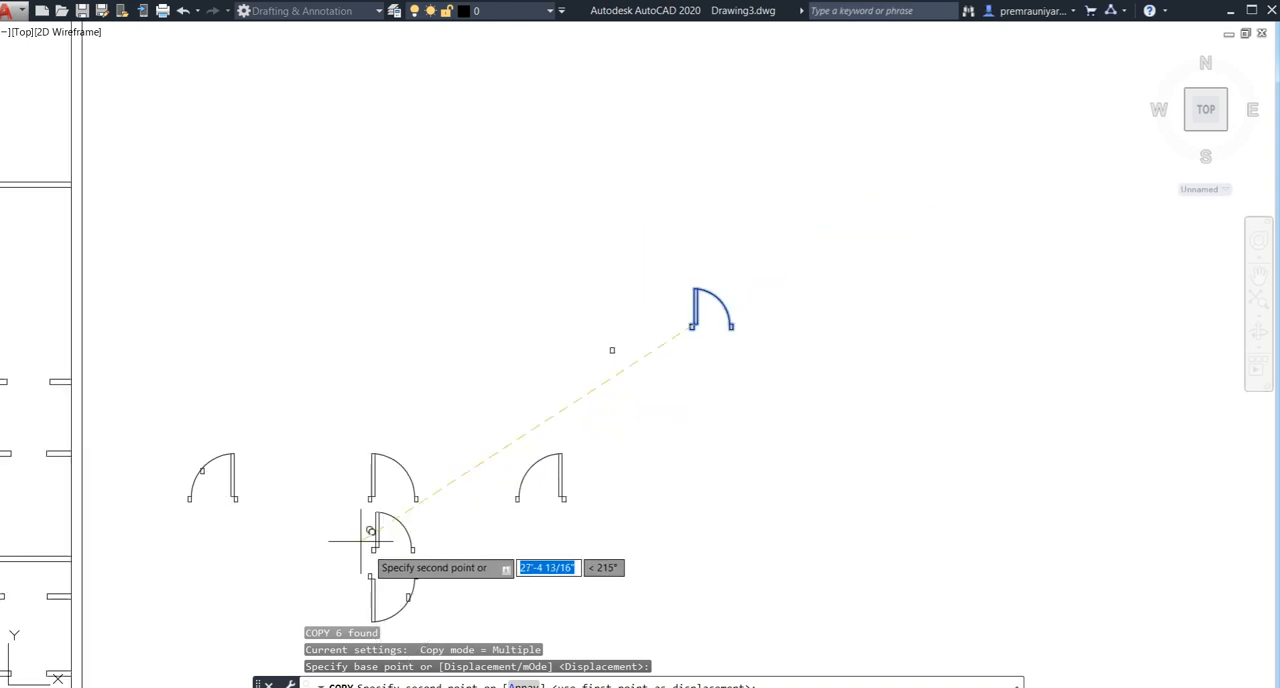
scroll(363, 525, "down", 4)
middle_click_drag(366, 509, 742, 353)
scroll(504, 391, "up", 4)
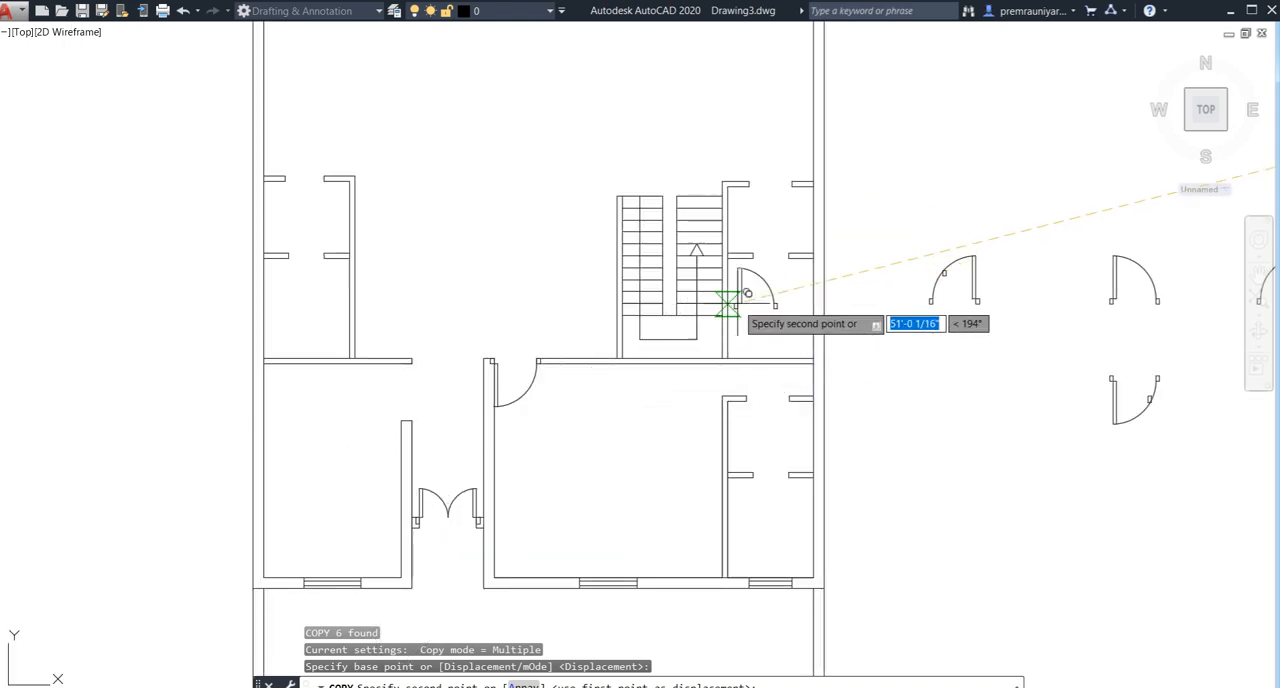
scroll(720, 320, "down", 2)
scroll(623, 363, "up", 1)
scroll(645, 350, "up", 5)
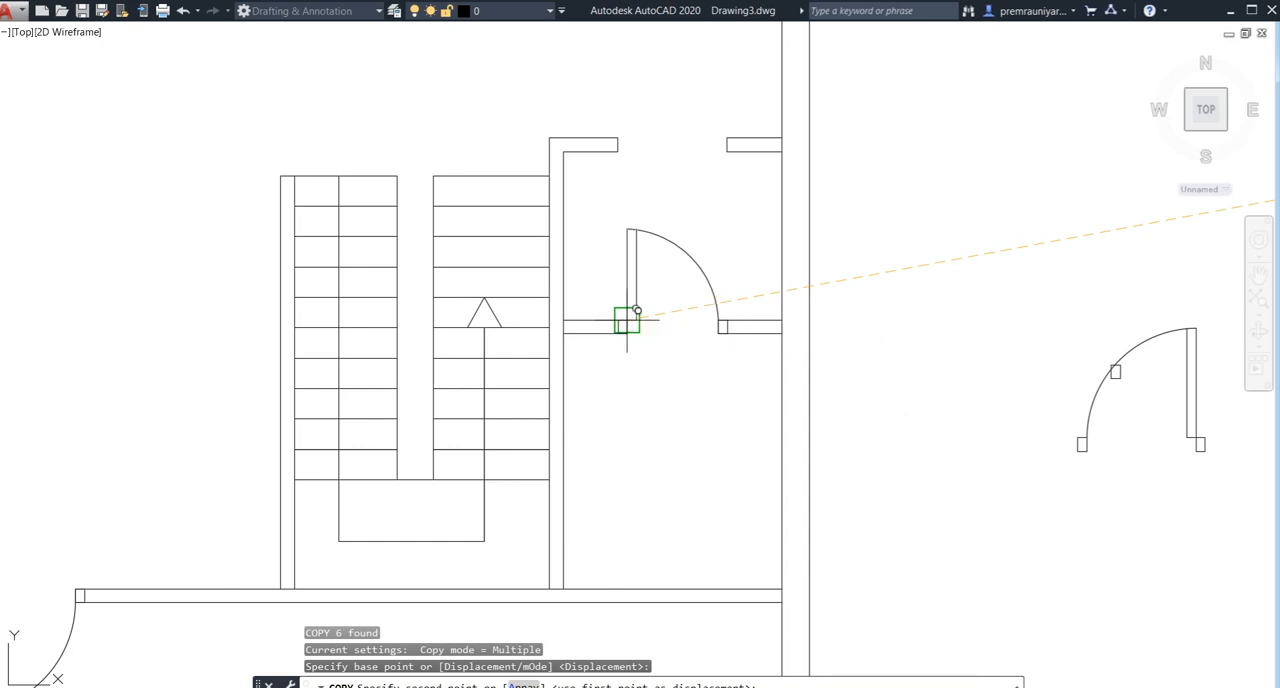
left_click(627, 320)
key("Escape")
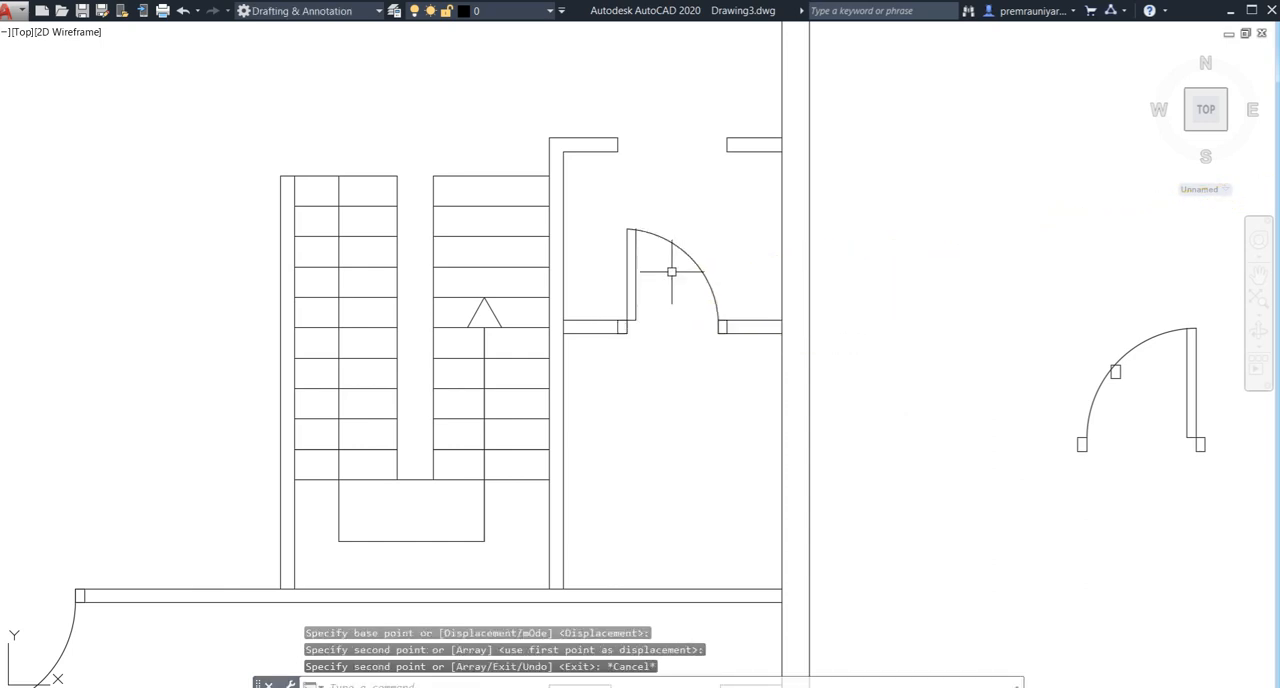
- Mirror the placed door and its jambs about the wall's upper edge, keeping the source objects
left_click(707, 226)
left_click(621, 289)
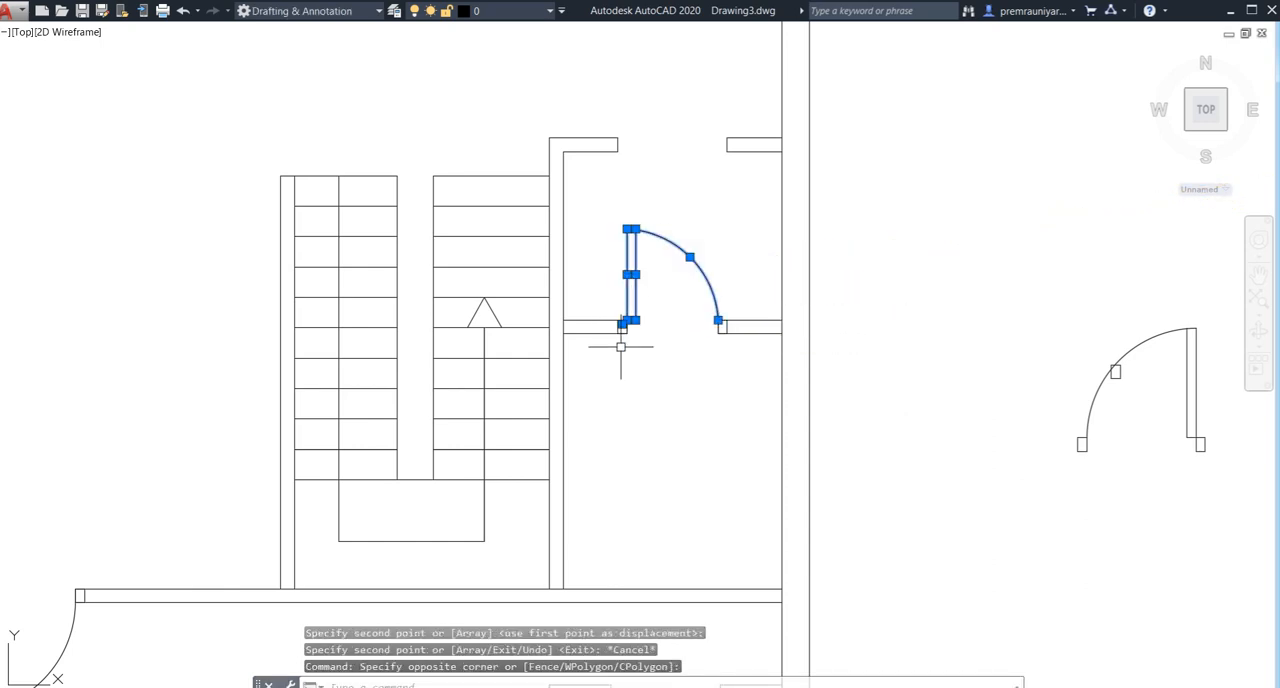
scroll(621, 346, "up", 5)
left_click(602, 289)
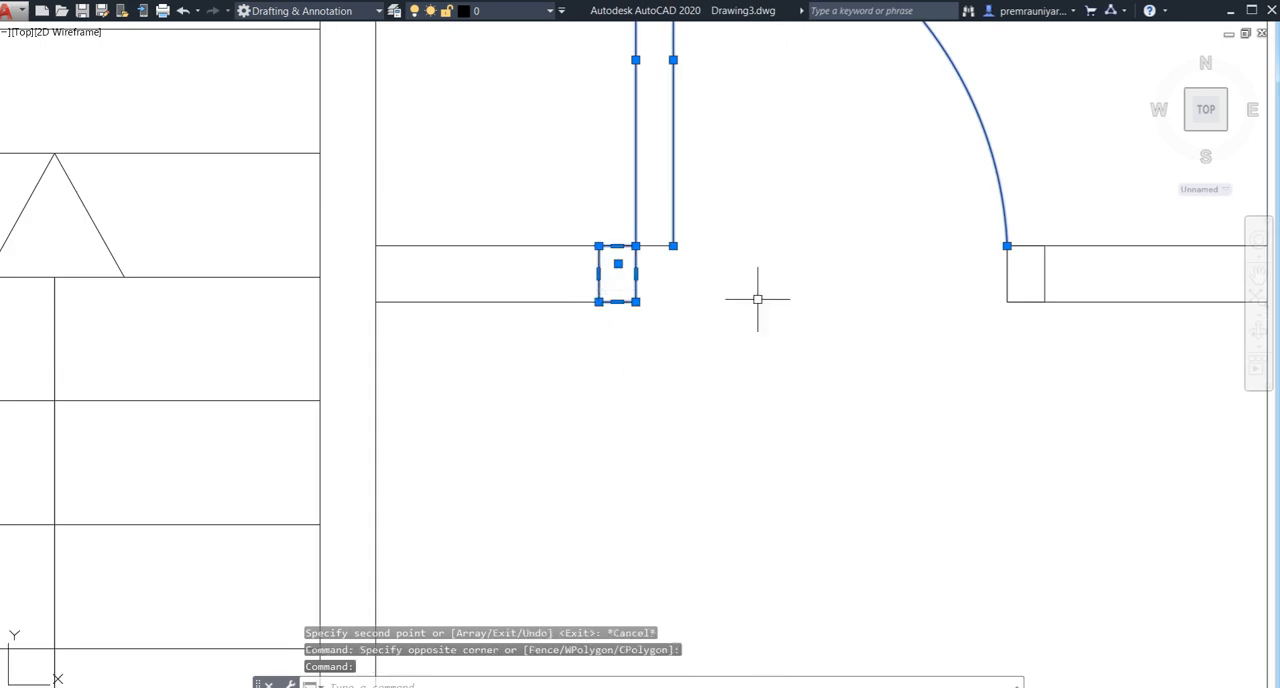
left_click(1044, 273)
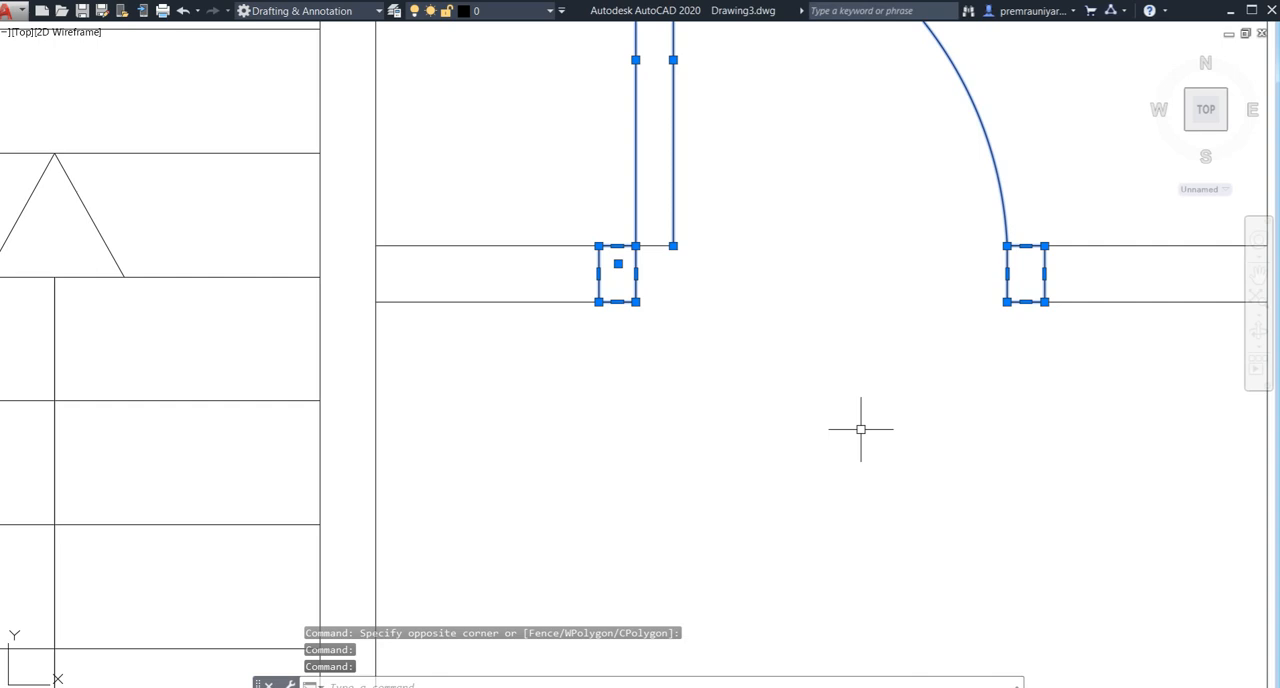
key("Return")
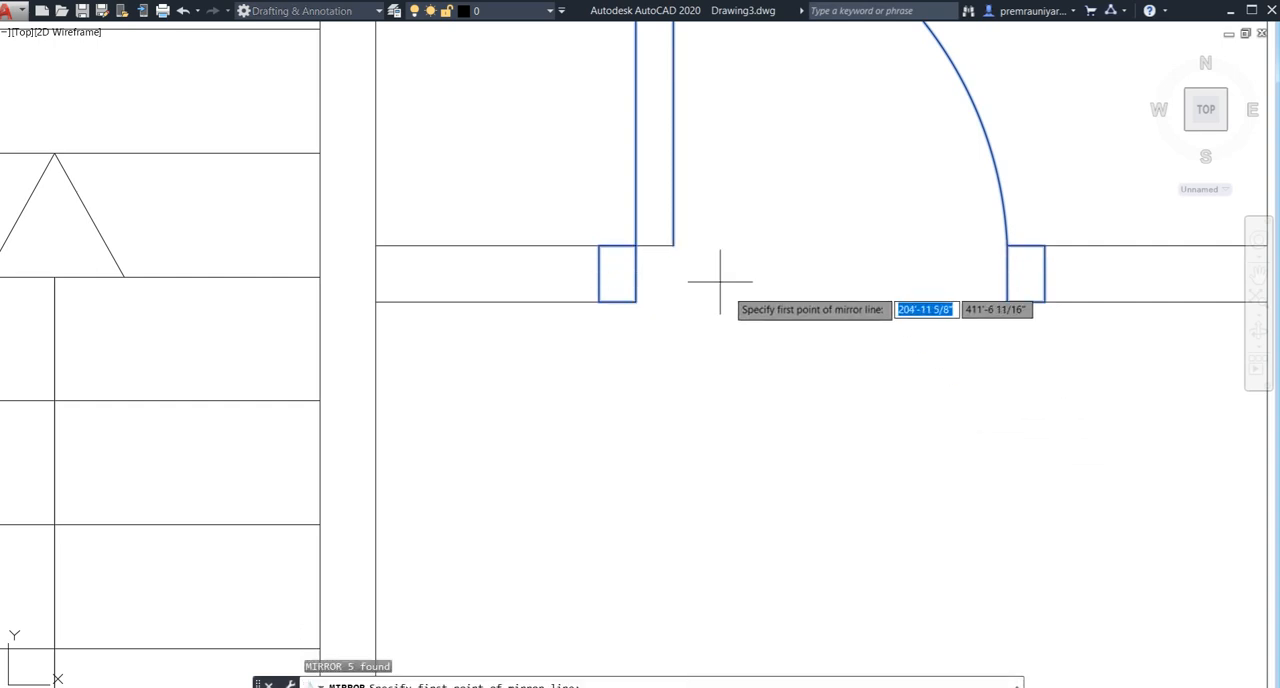
left_click(636, 245)
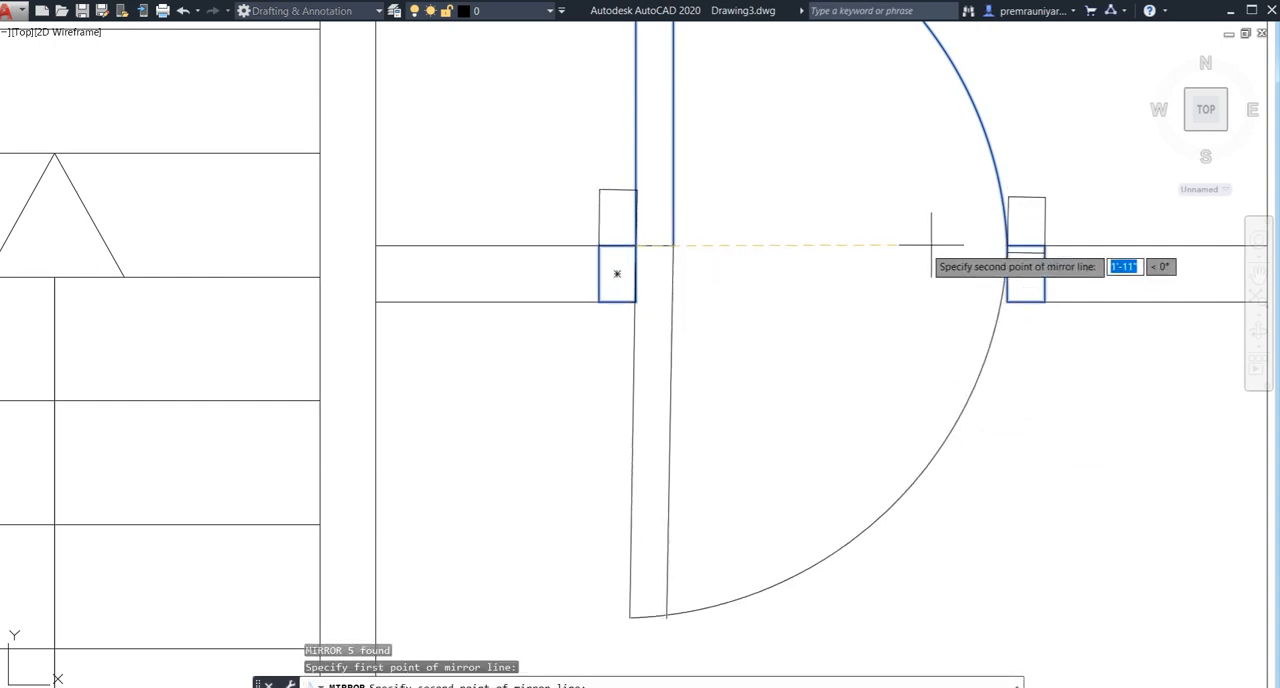
left_click(1025, 245)
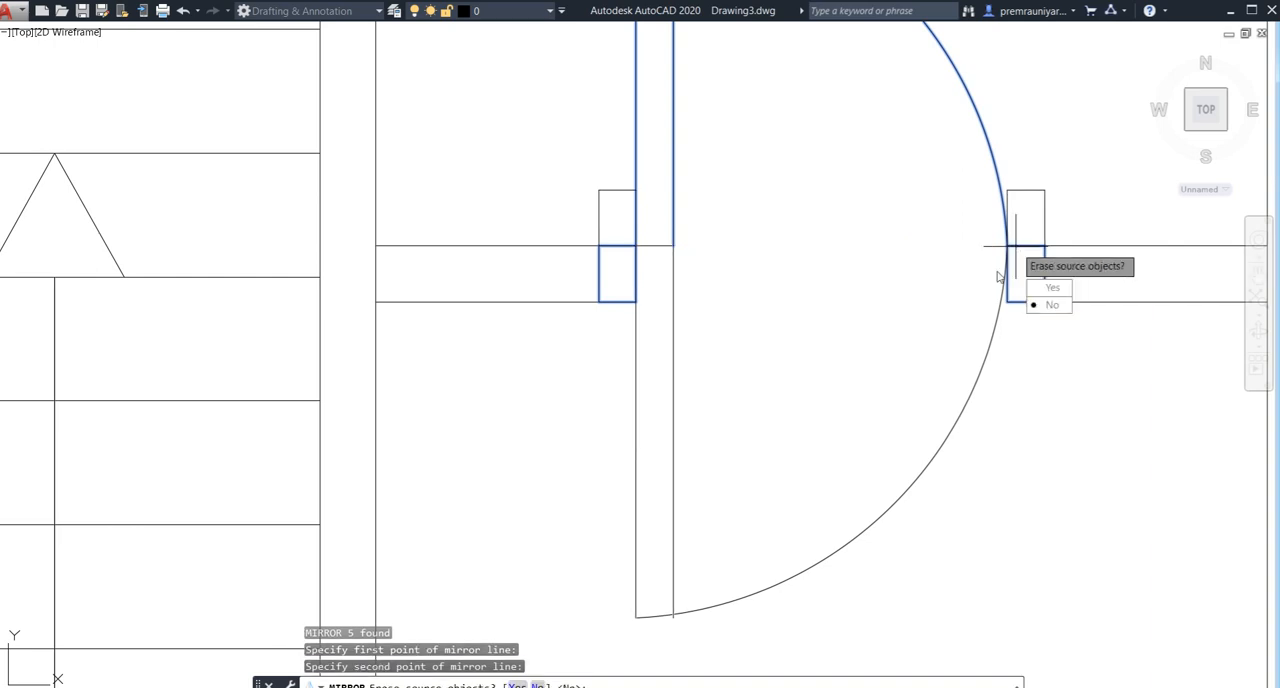
left_click(1048, 306)
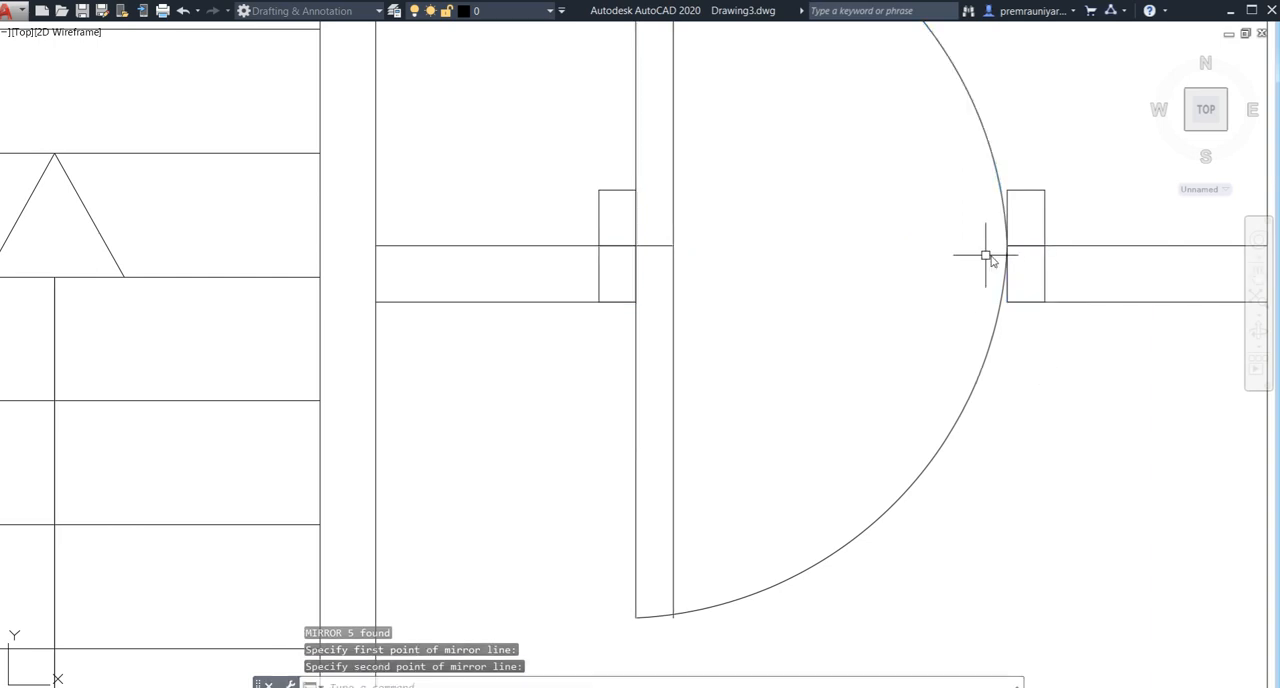
- Delete the upward-opening arc and leaf lines together with the two mirrored jambs above the wall
left_click(967, 100)
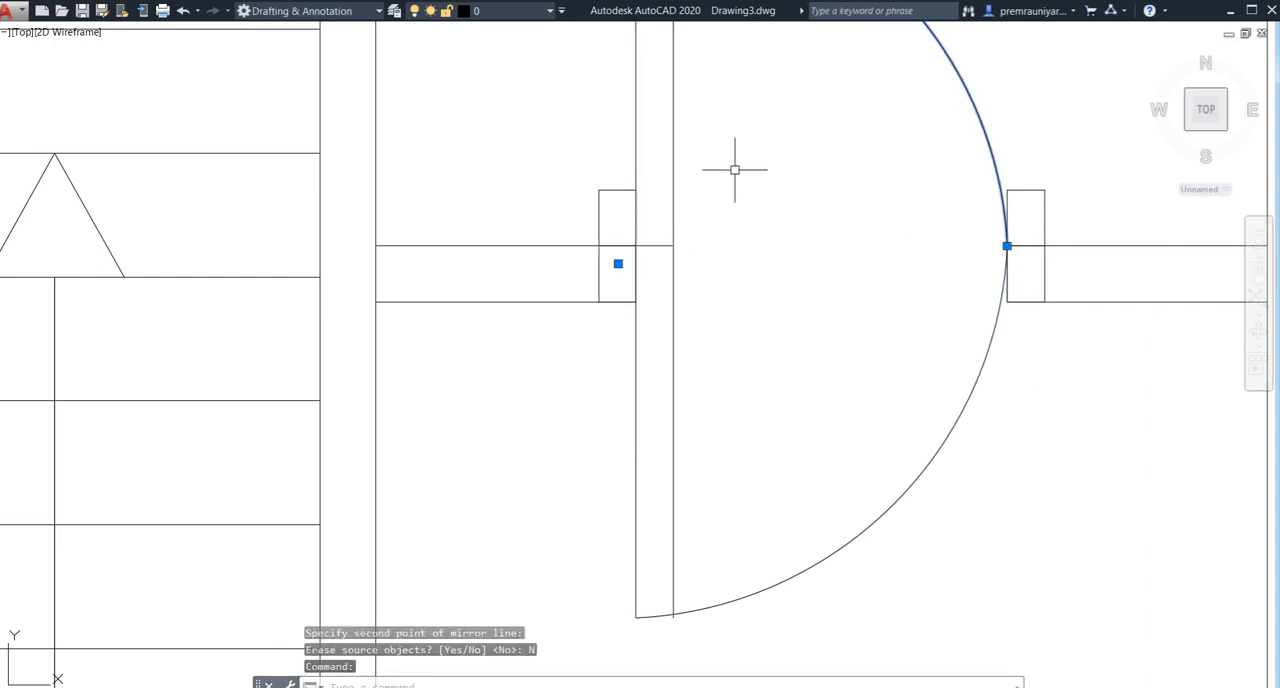
left_click(1046, 189)
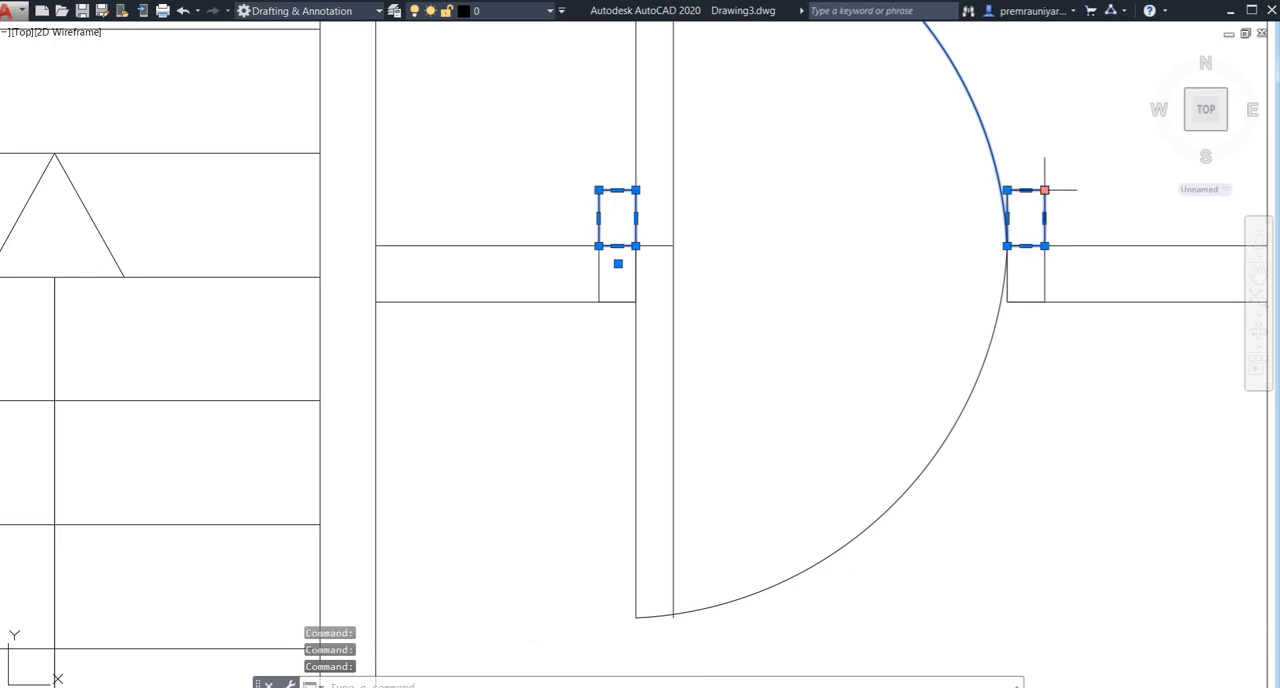
key("Delete")
scroll(837, 328, "down", 2)
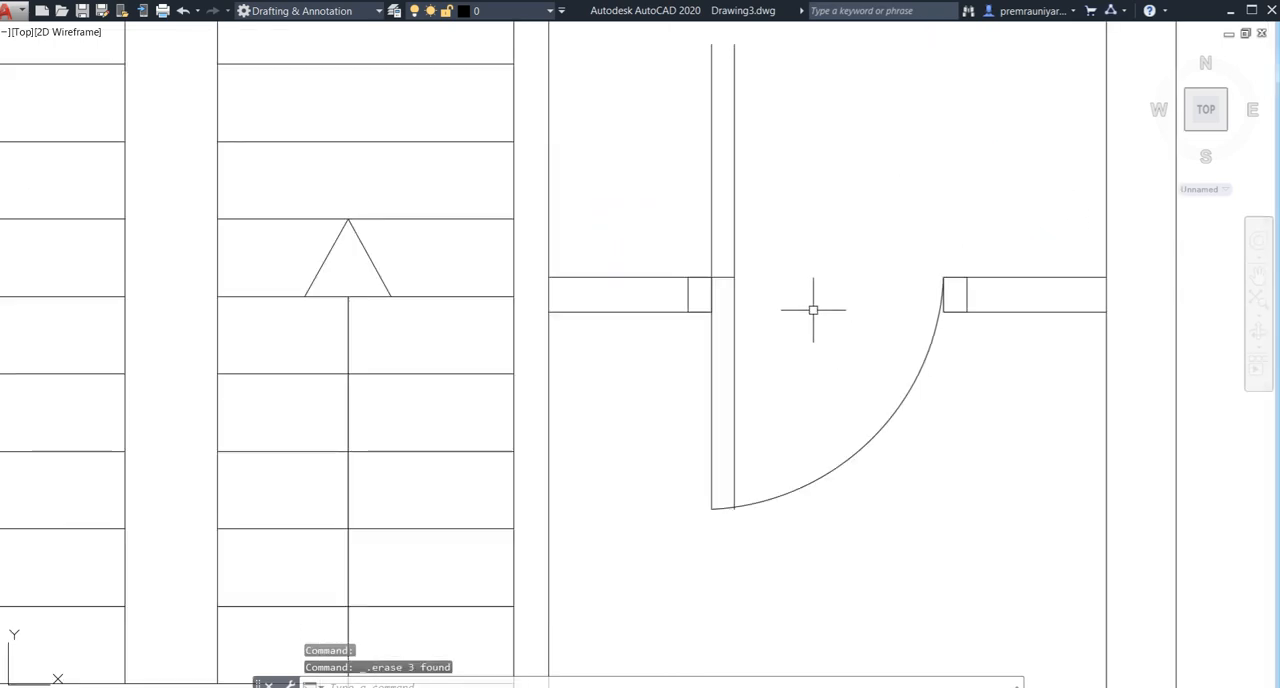
middle_click_drag(800, 309, 784, 370)
left_click(657, 238)
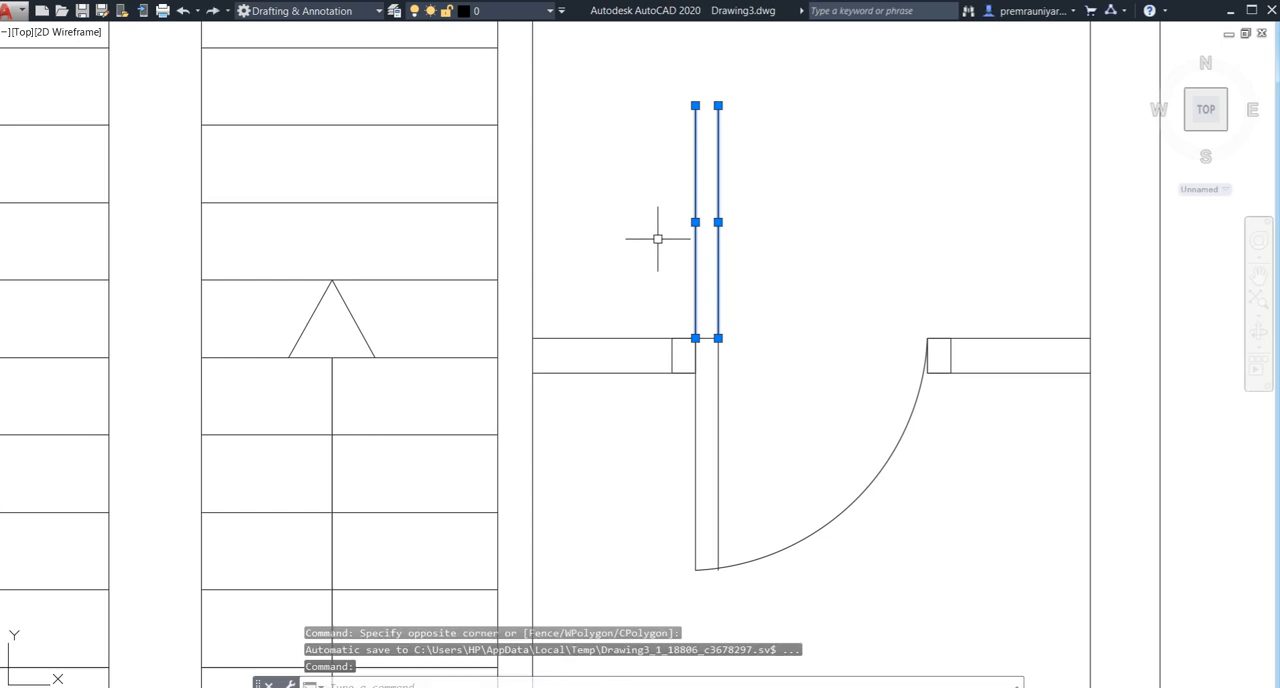
key("Delete")
- Trim the end of the door leaf line that extends past the downward swing arc
scroll(656, 248, "down", 1)
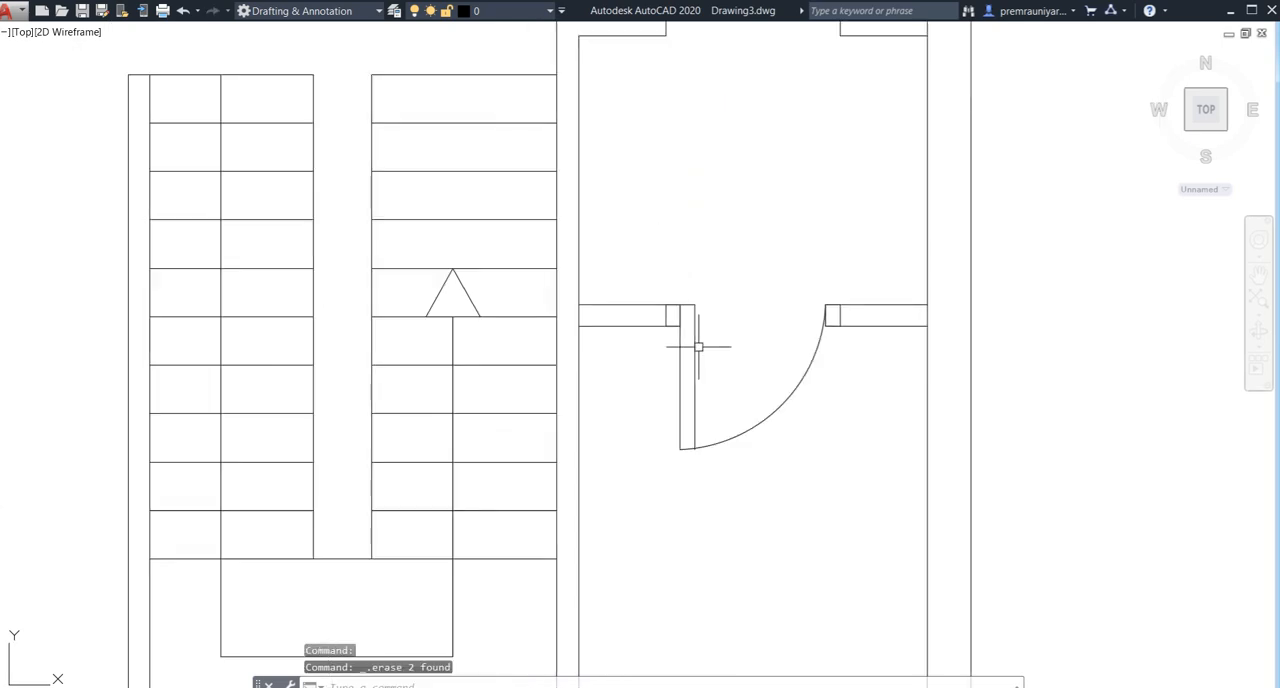
middle_click_drag(697, 348, 665, 341)
scroll(686, 372, "down", 1)
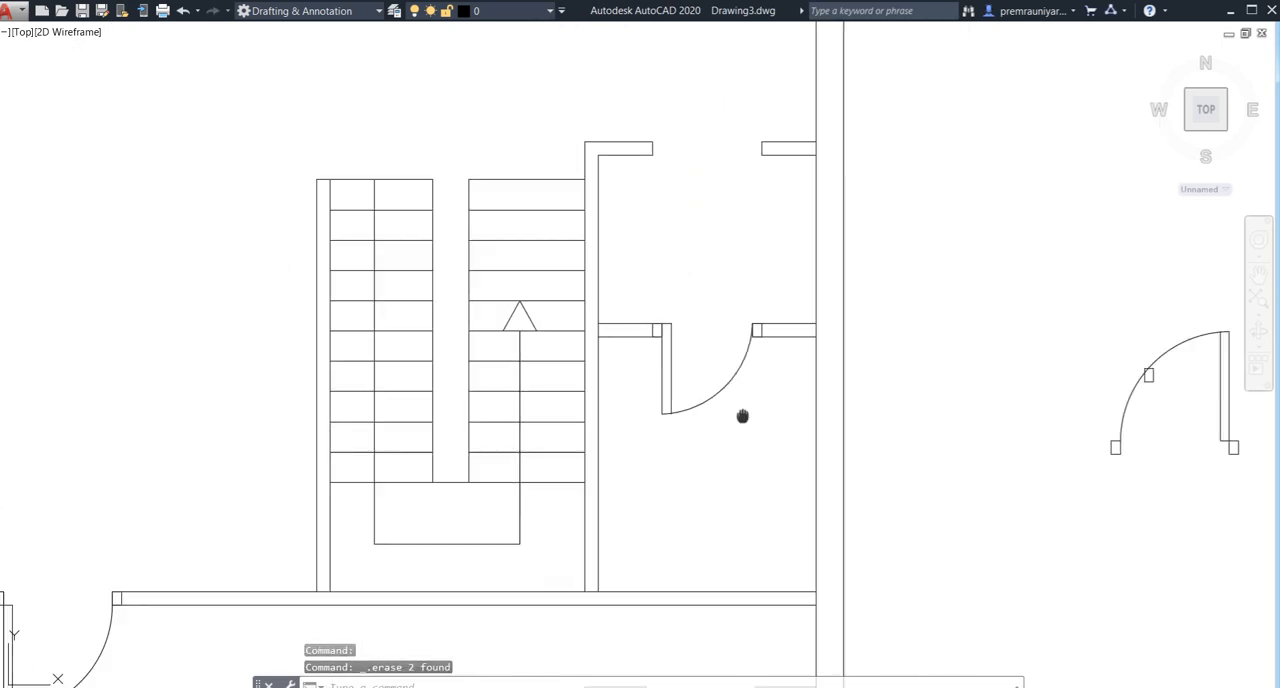
middle_click_drag(742, 416, 677, 371)
scroll(640, 356, "up", 5)
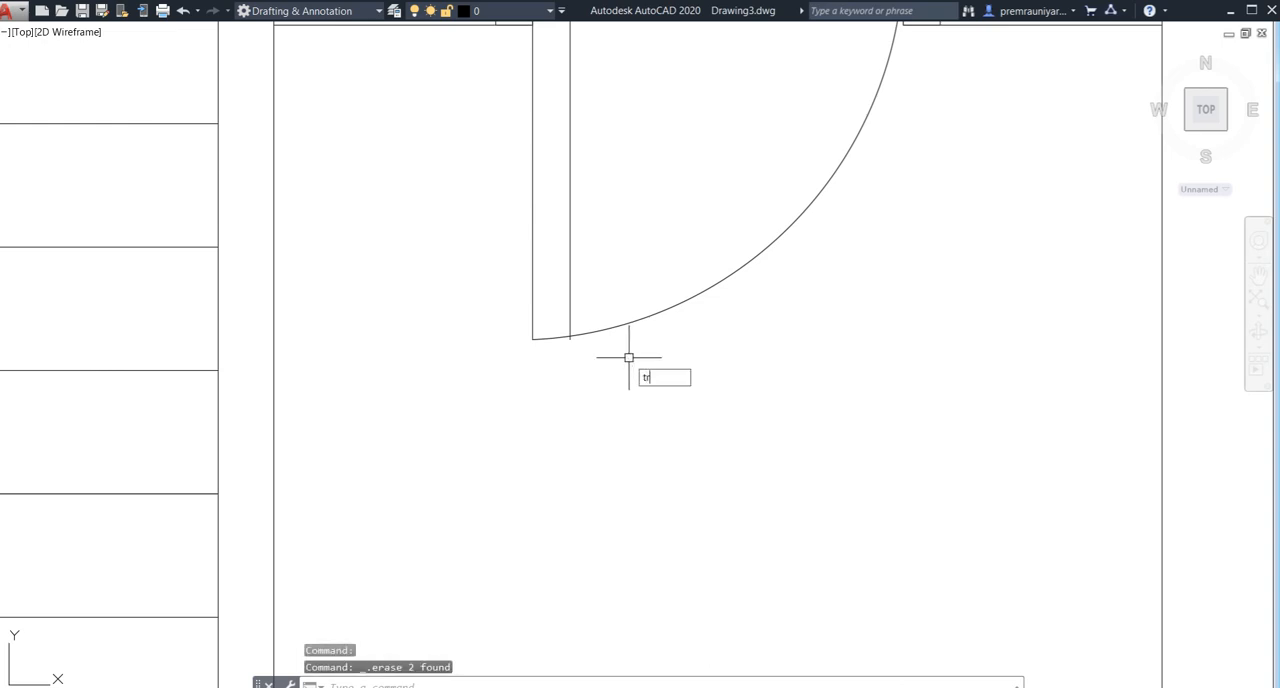
key("Return")
key("Return")
scroll(566, 338, "up", 3)
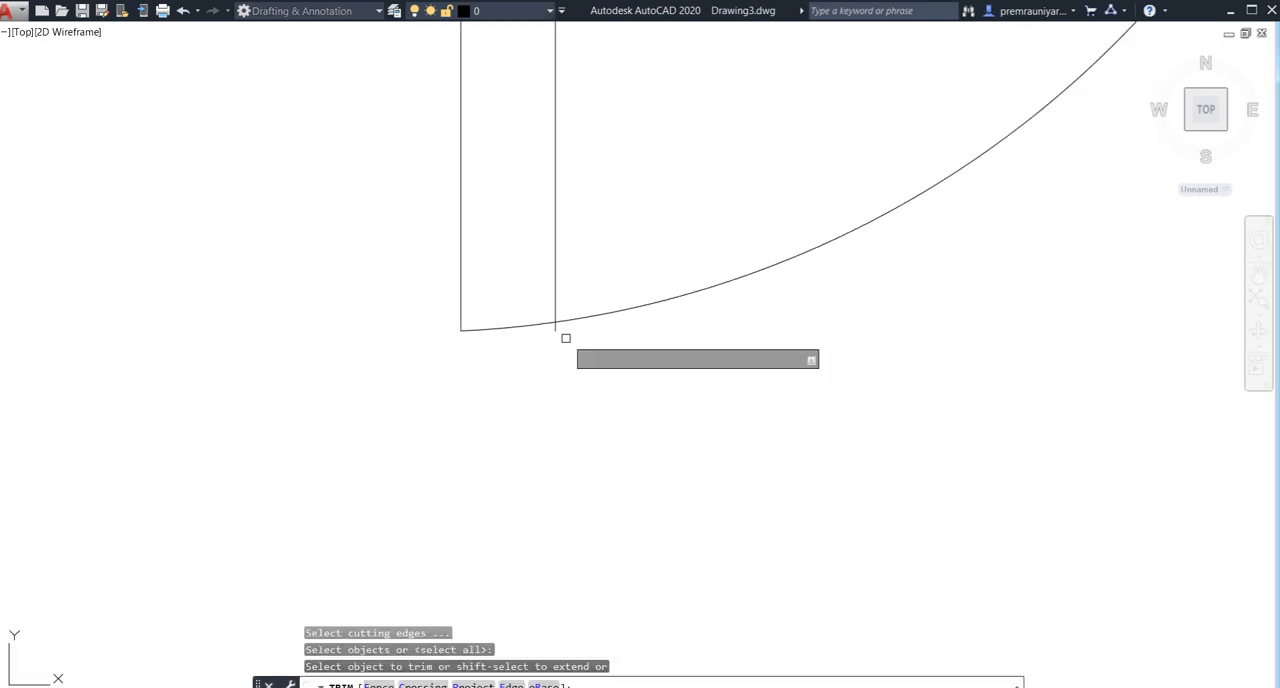
left_click(560, 329)
key("Escape")
- Copy the downward-opening 2.5' door with both jambs from the room beside the staircase into the lower wall opening of the front-right small room
scroll(526, 360, "down", 3)
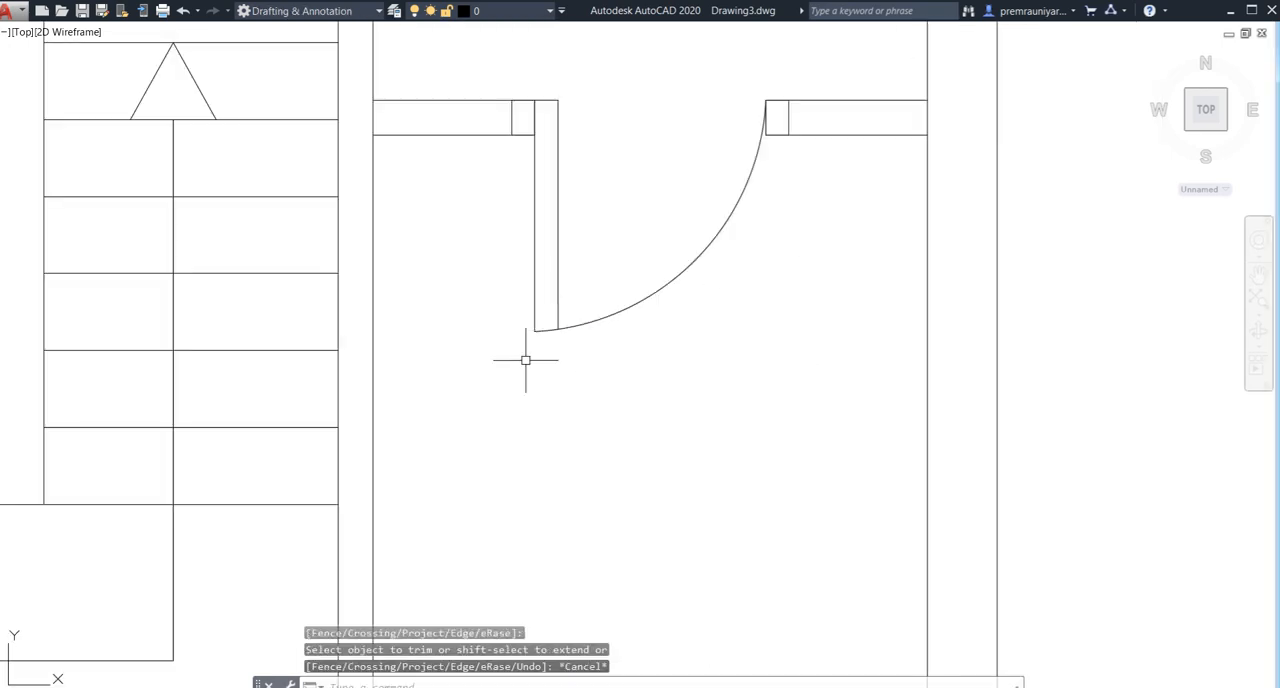
scroll(526, 360, "down", 3)
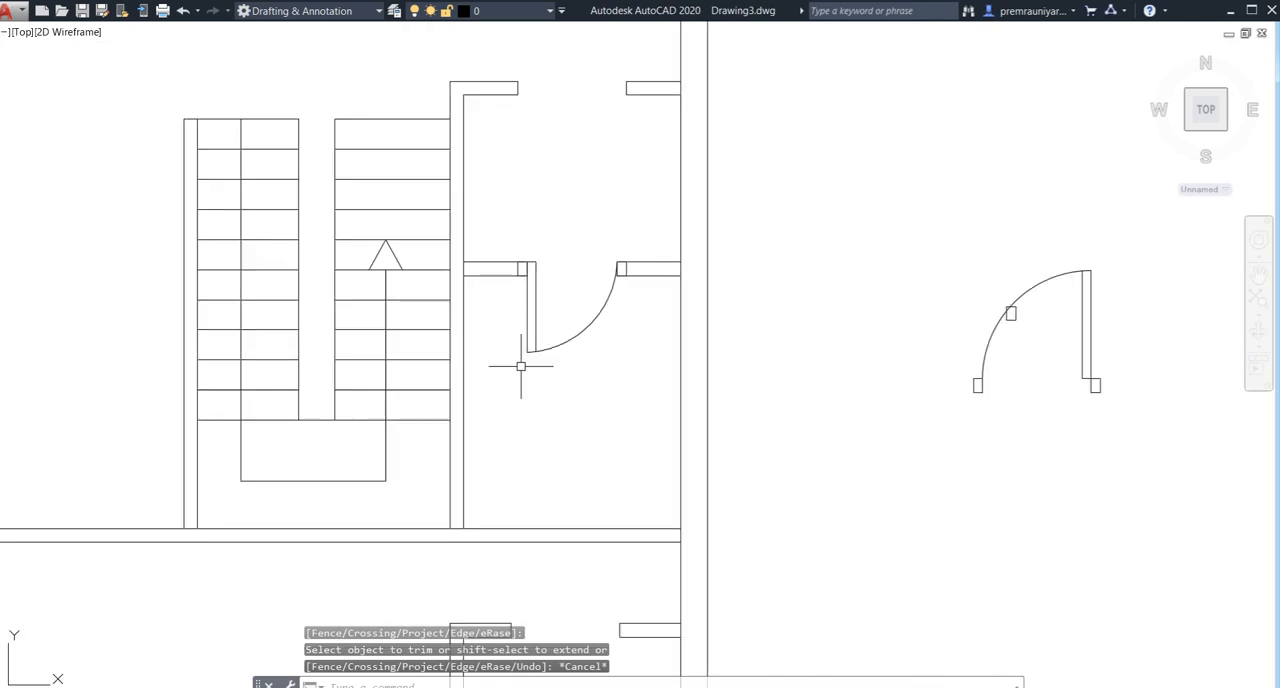
scroll(521, 366, "down", 6)
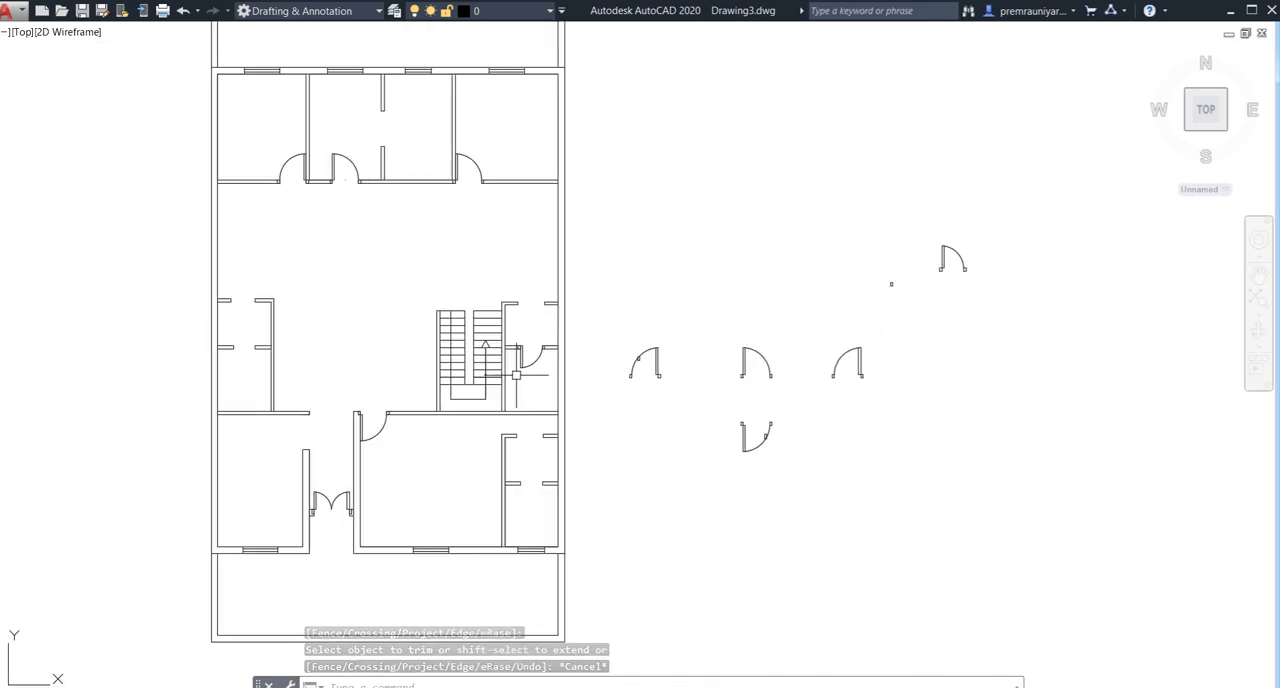
scroll(509, 379, "up", 6)
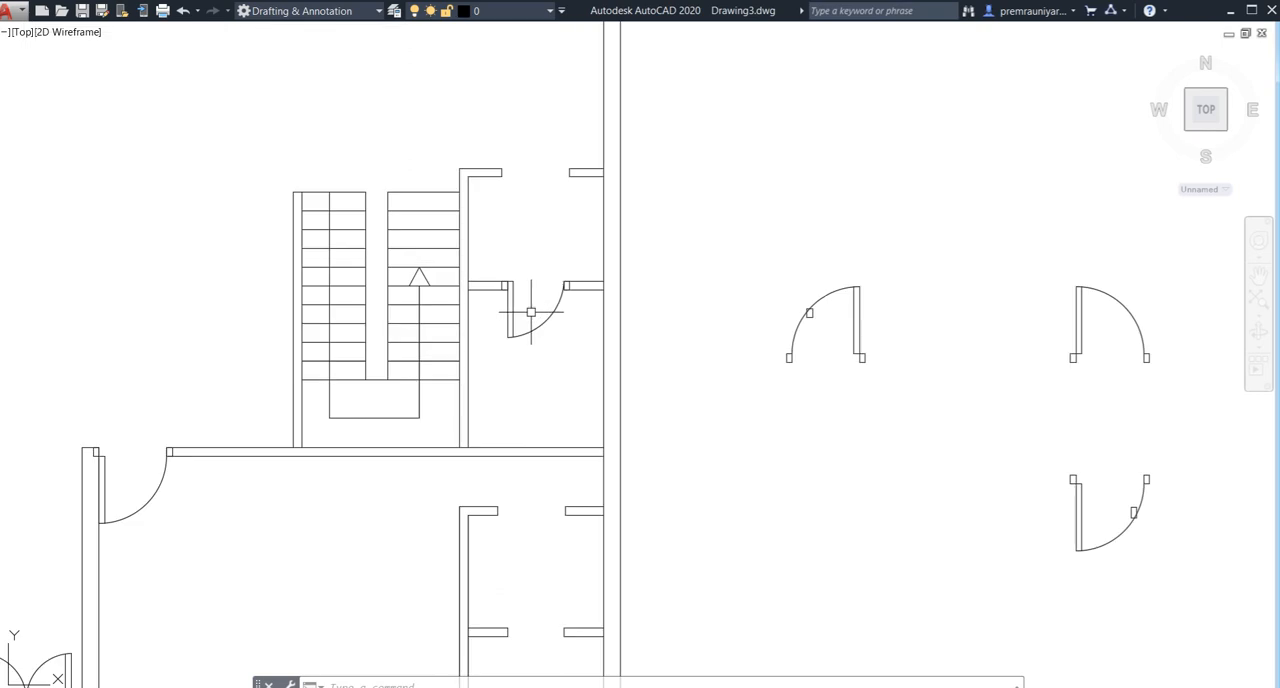
left_click(537, 291)
left_click(494, 354)
scroll(563, 283, "up", 5)
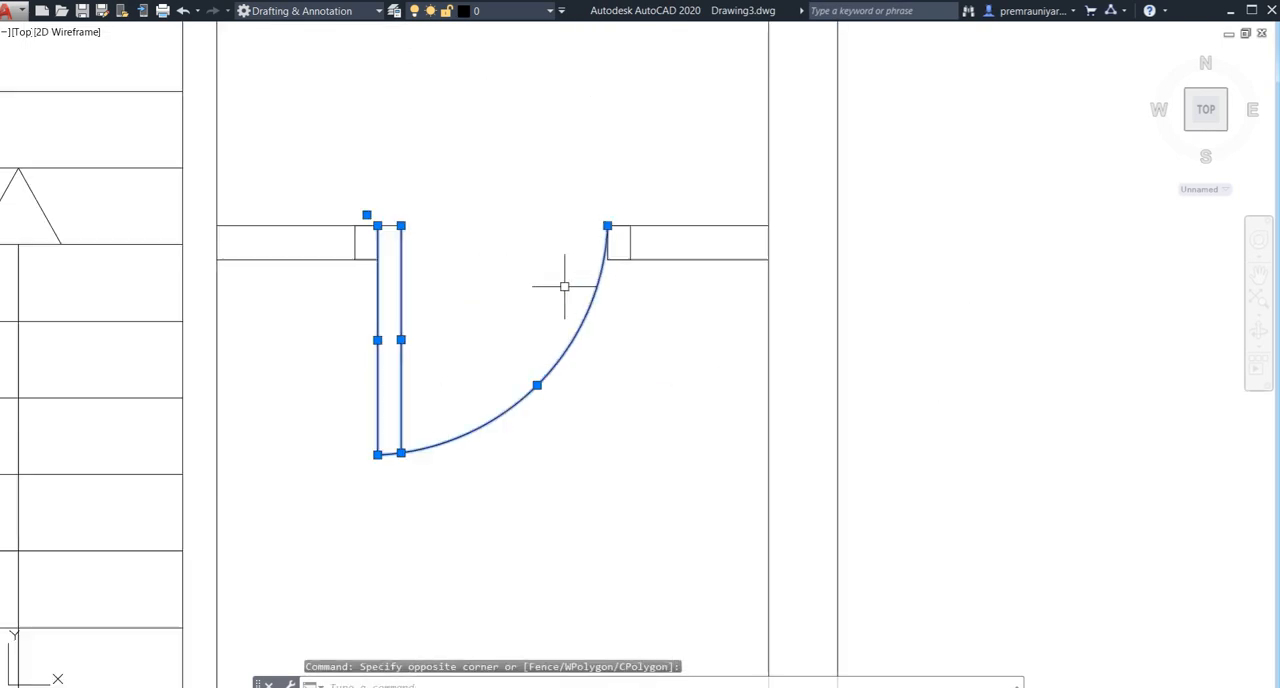
left_click(632, 228)
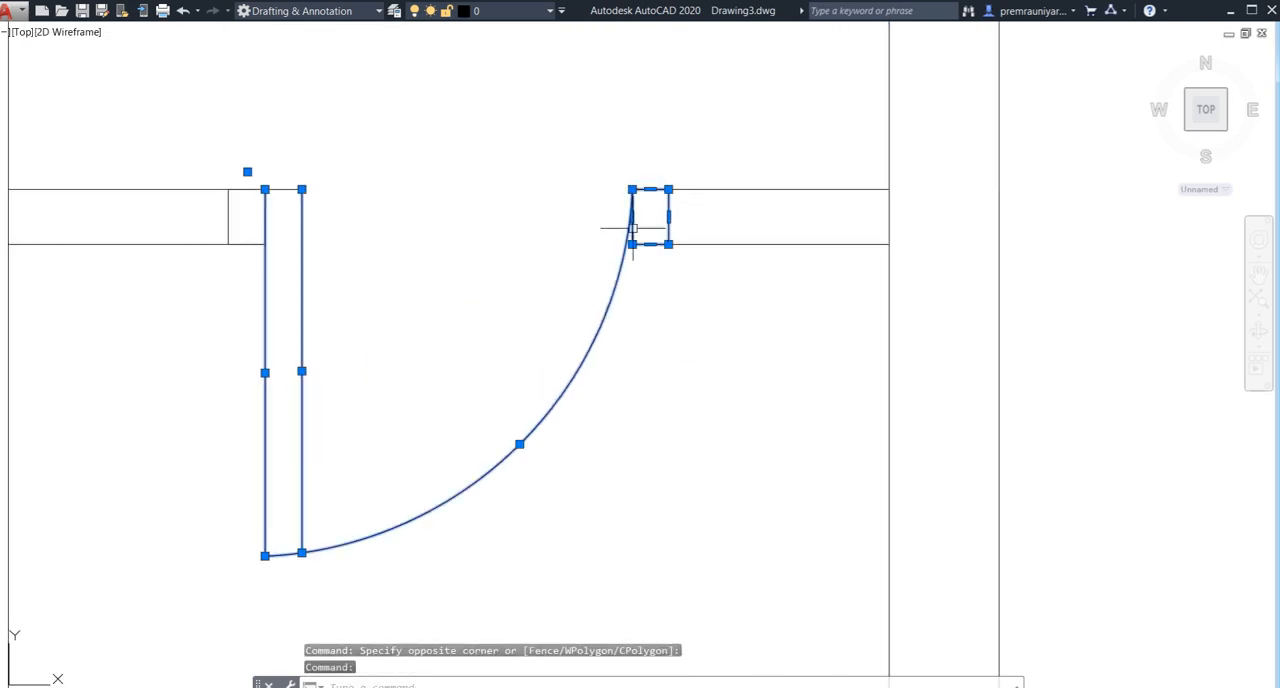
left_click(229, 217)
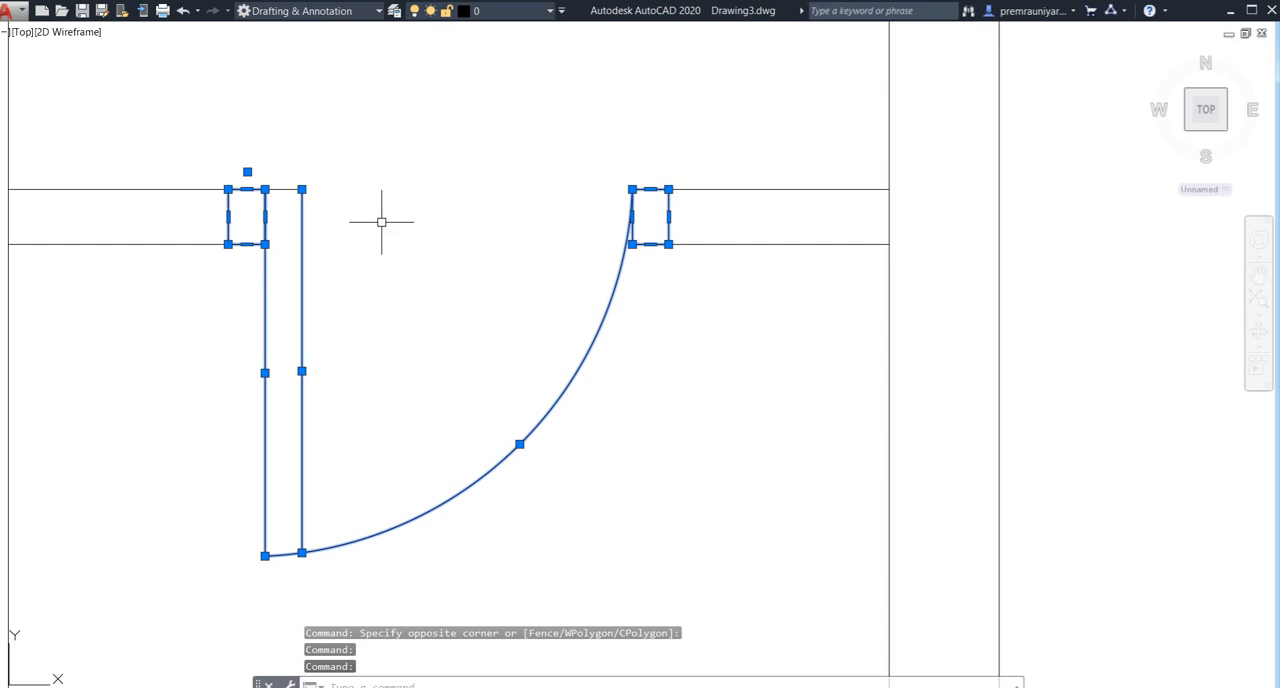
type("o")
key("Return")
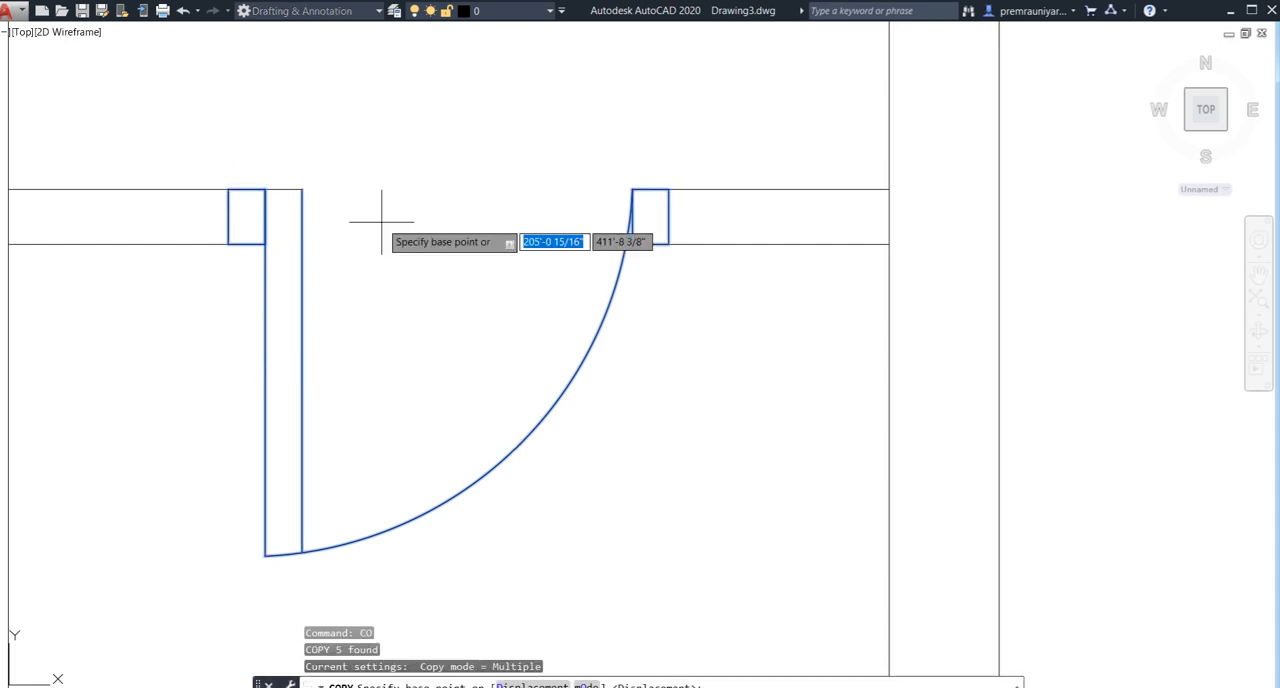
left_click(246, 214)
scroll(365, 440, "down", 4)
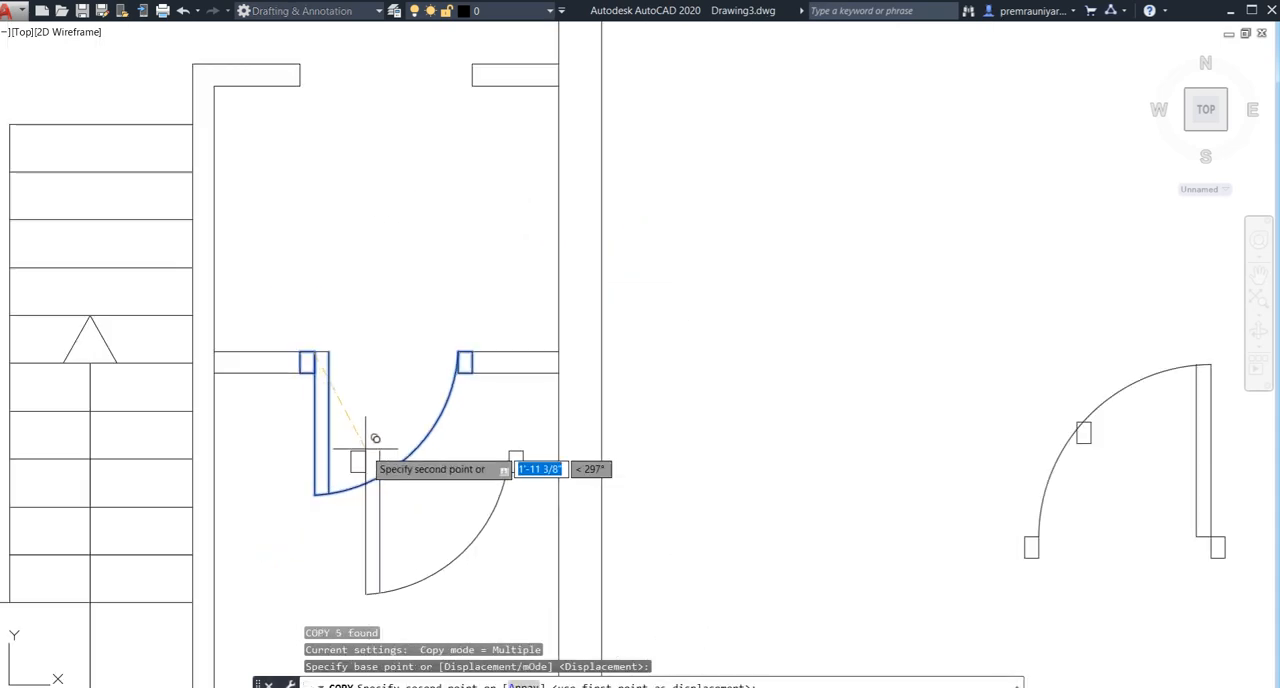
middle_click_drag(360, 474, 357, 210)
middle_click_drag(357, 424, 367, 234)
scroll(367, 236, "down", 2)
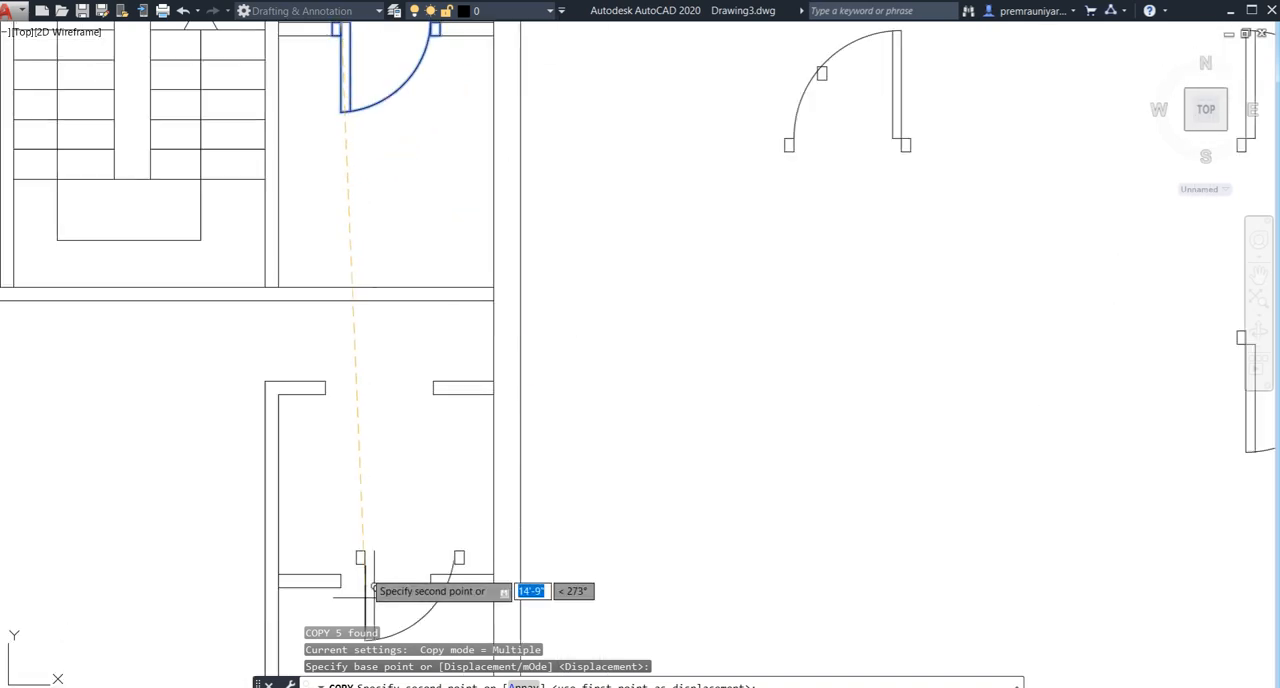
middle_click_drag(366, 600, 363, 378)
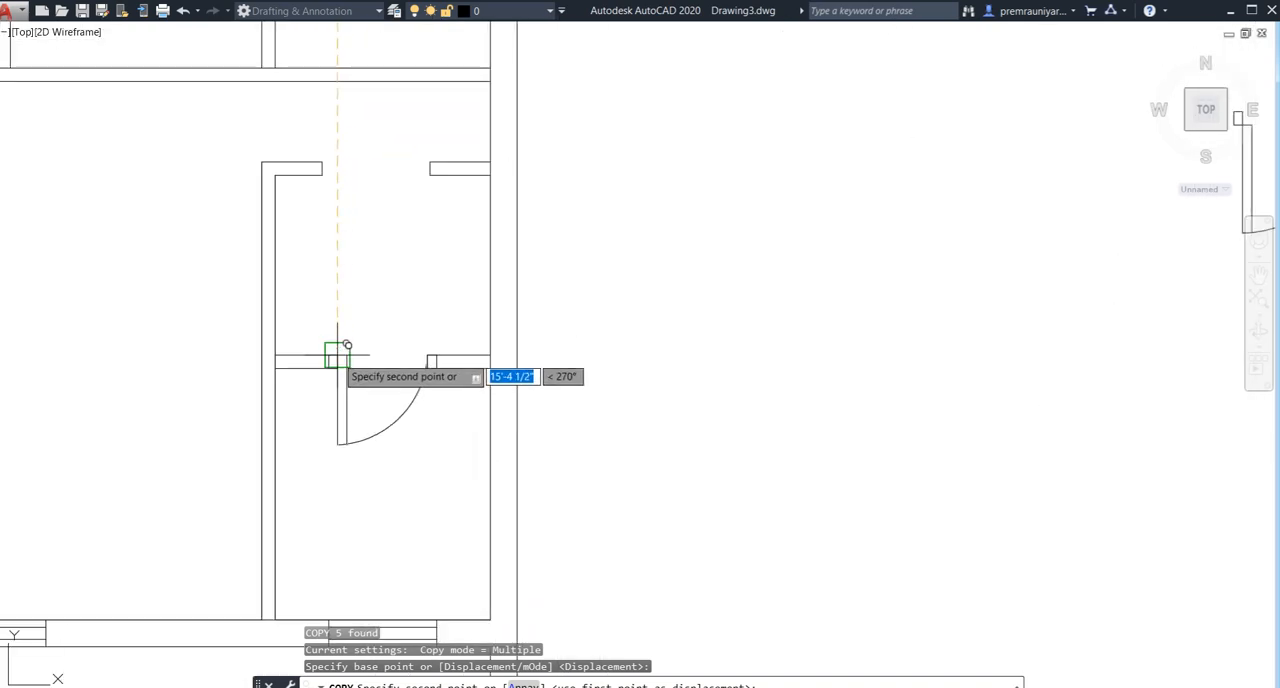
left_click(338, 355)
- Try to place another copy of the door in the lower wall opening of the small room along the plan's left wall
scroll(299, 397, "down", 4)
middle_click_drag(169, 331, 459, 446)
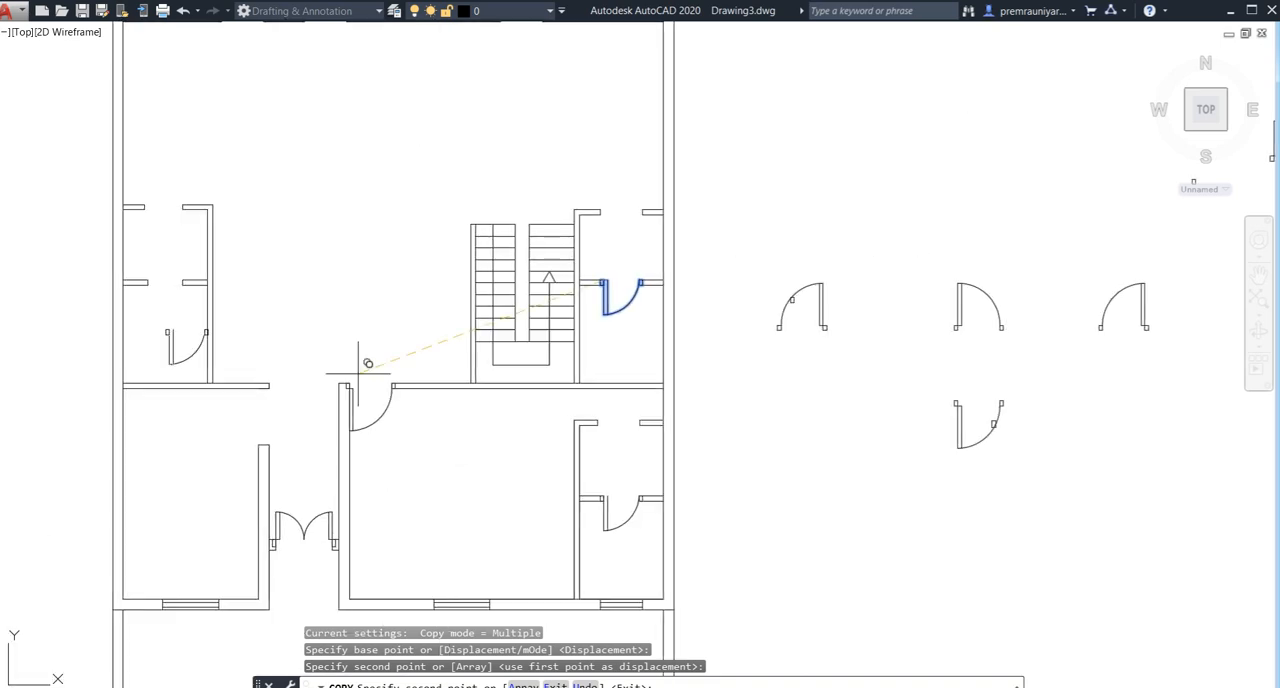
scroll(156, 290, "up", 2)
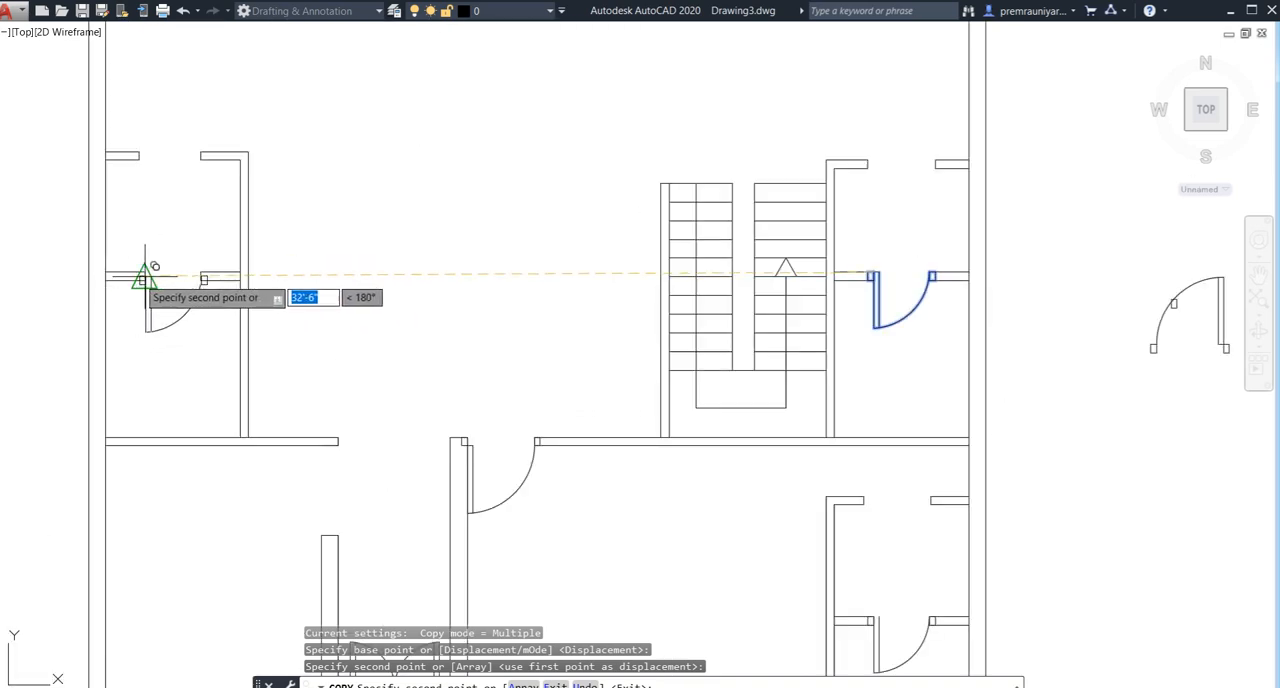
left_click(142, 277)
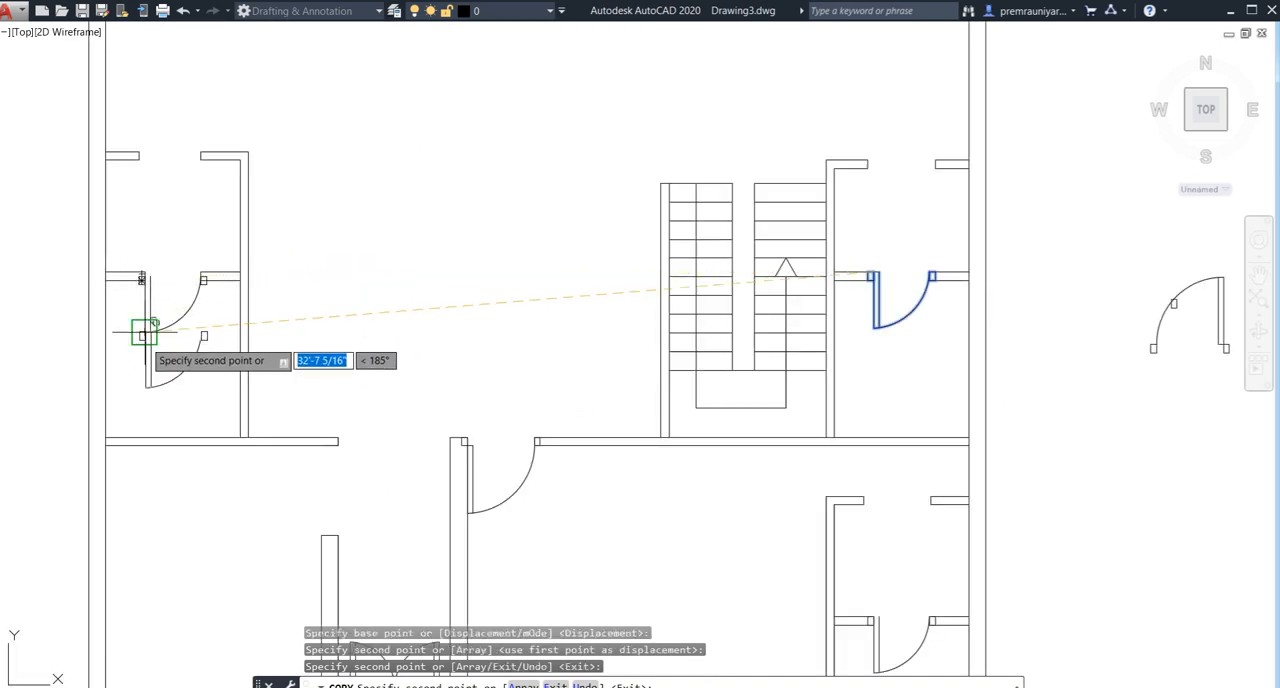
key("ctrl+z")
- Place a copy of the door and jambs in the left small room's lower wall opening, aligned with the opening's wall ends
scroll(150, 331, "up", 2)
scroll(145, 341, "down", 6)
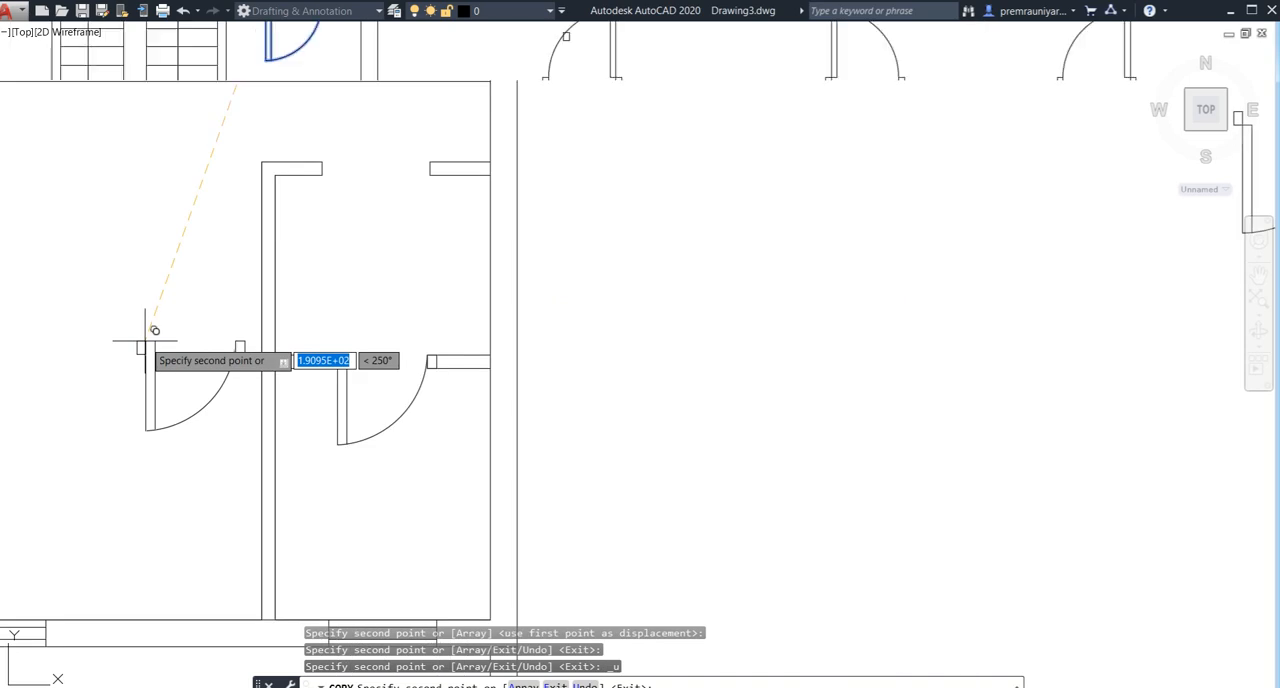
mouse_move(171, 350)
middle_mouse_down()
mouse_move(211, 363)
mouse_move(577, 374)
middle_mouse_up()
scroll(435, 310, "up", 4)
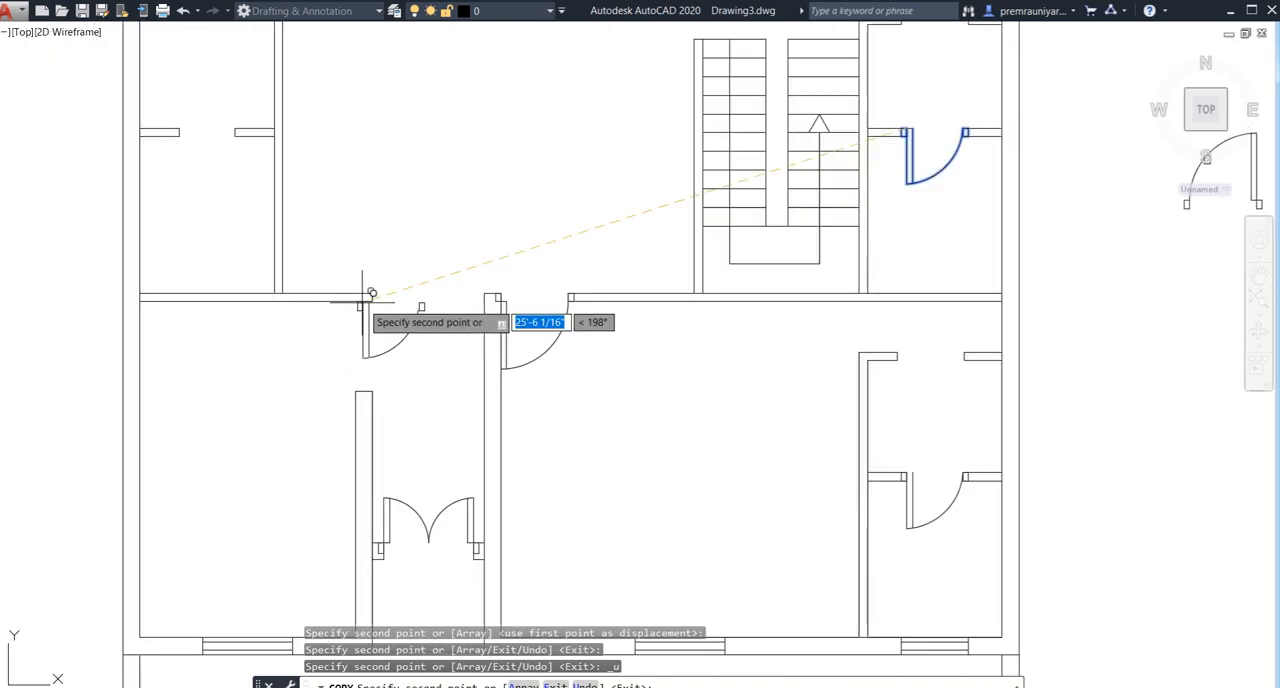
mouse_move(214, 252)
middle_mouse_down()
mouse_move(228, 251)
mouse_move(271, 366)
middle_mouse_up()
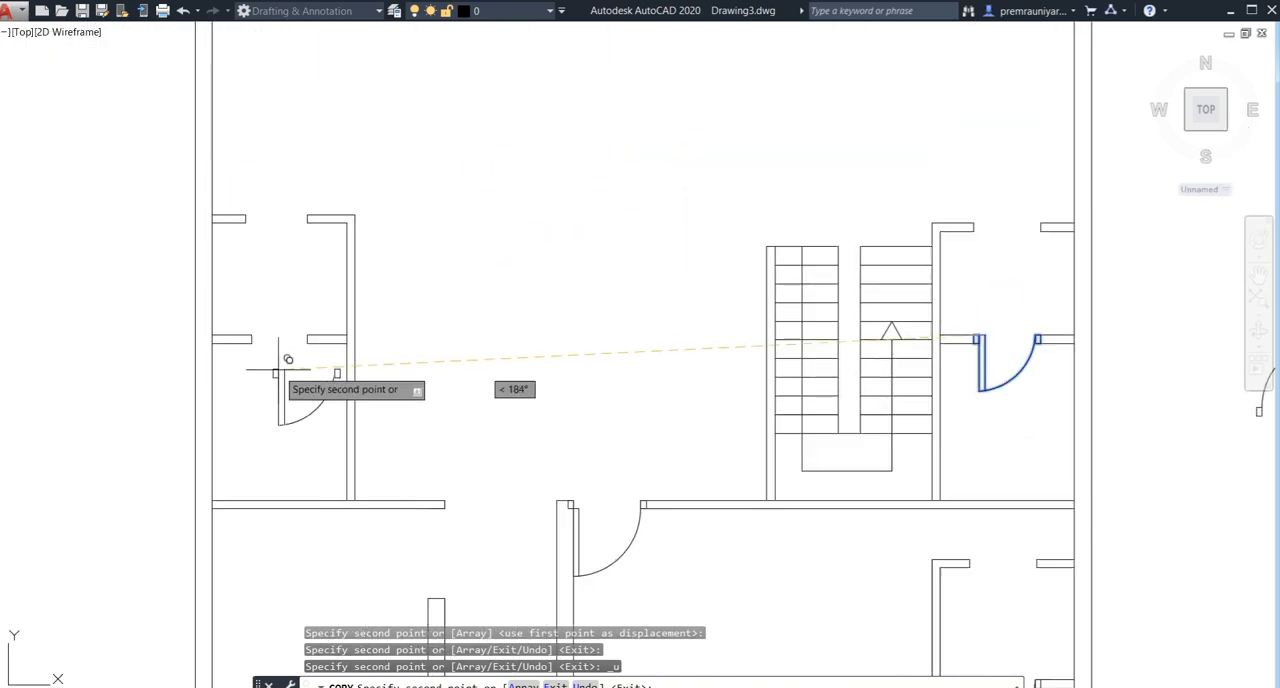
scroll(262, 350, "up", 2)
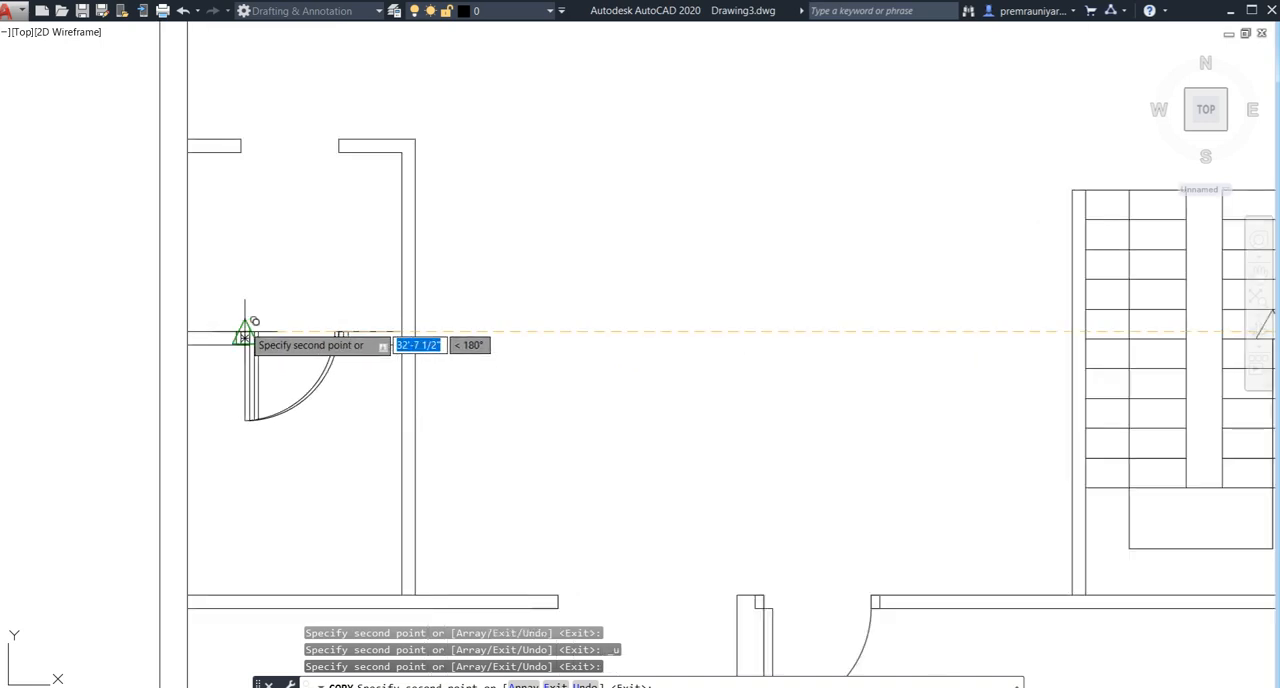
key("Escape")
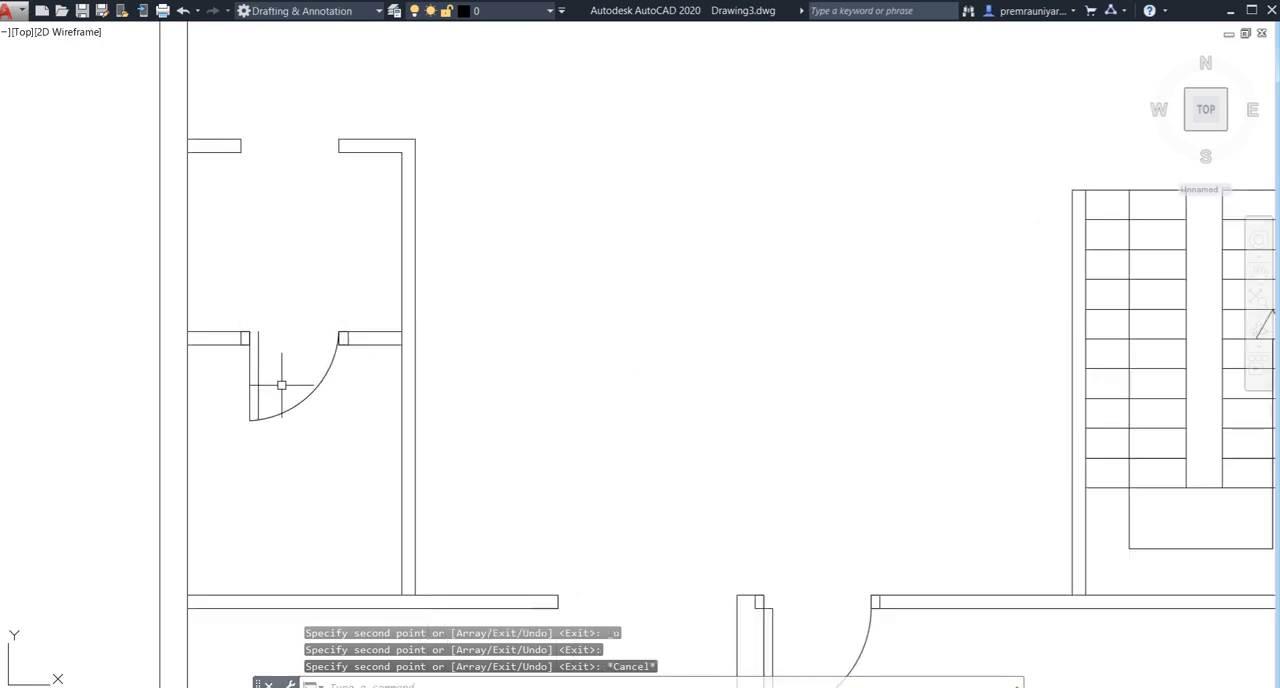
- Draw a 3" line closing the upper end of the door leaf in the left small room's opening
scroll(281, 385, "up", 4)
type("l")
key("Return")
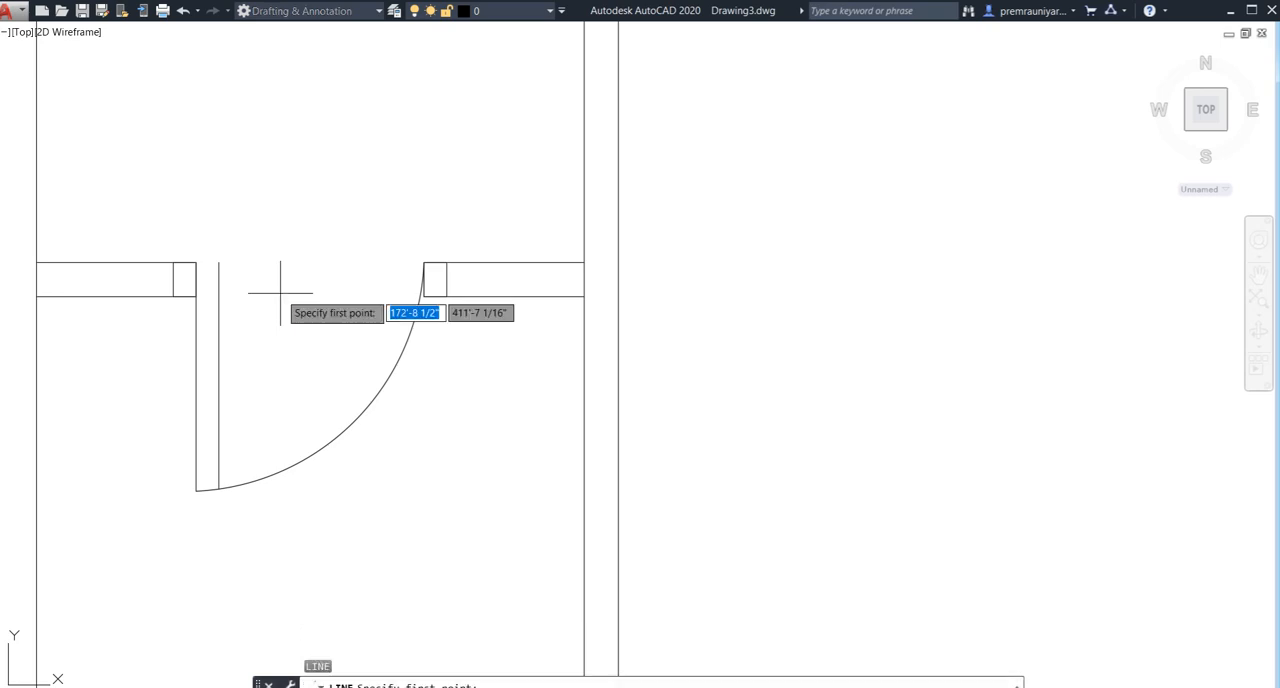
left_click(197, 263)
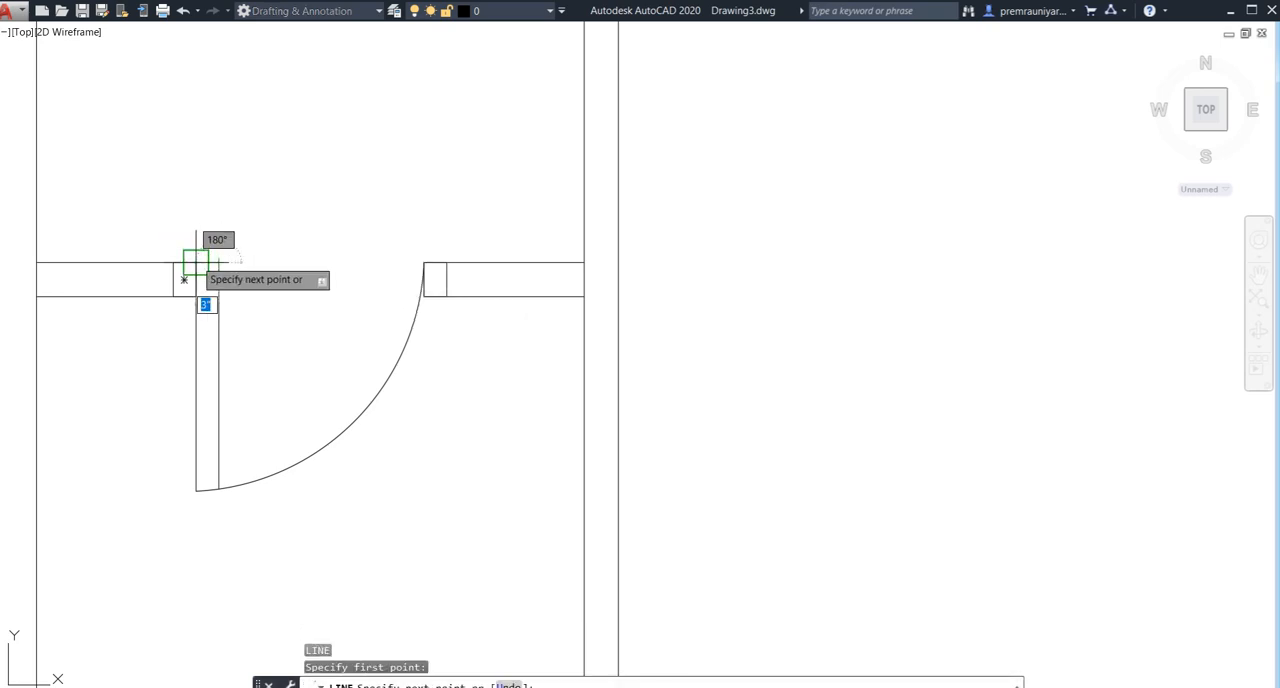
key("Escape")
- Examine the whole floor plan and the doors placed in its rooms
scroll(196, 260, "down", 10)
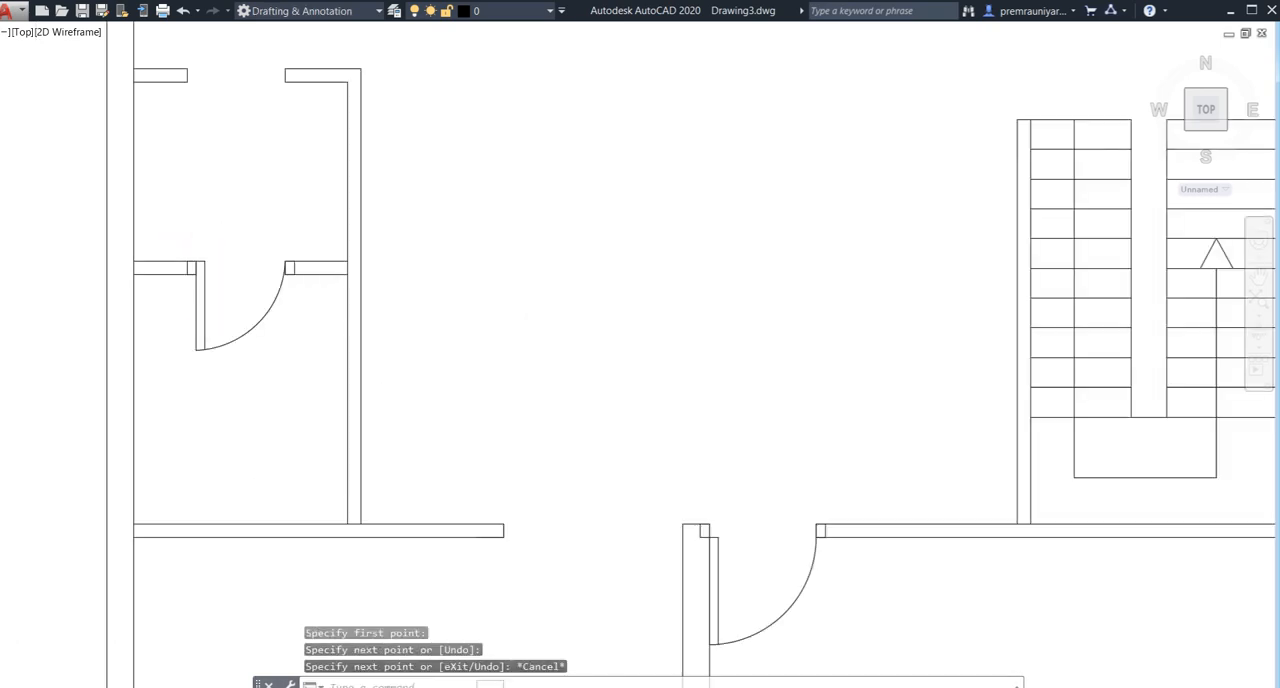
middle_click_drag(342, 292, 502, 387)
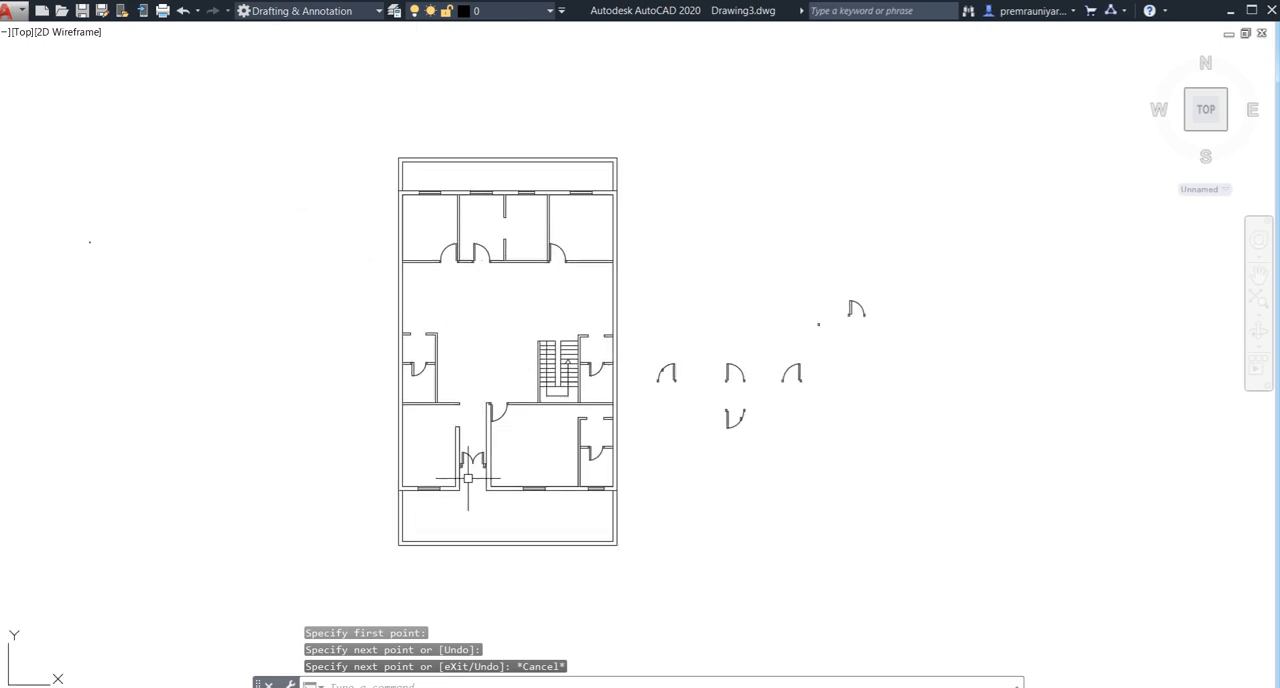
scroll(451, 523, "up", 2)
scroll(500, 246, "up", 2)
scroll(457, 425, "down", 2)
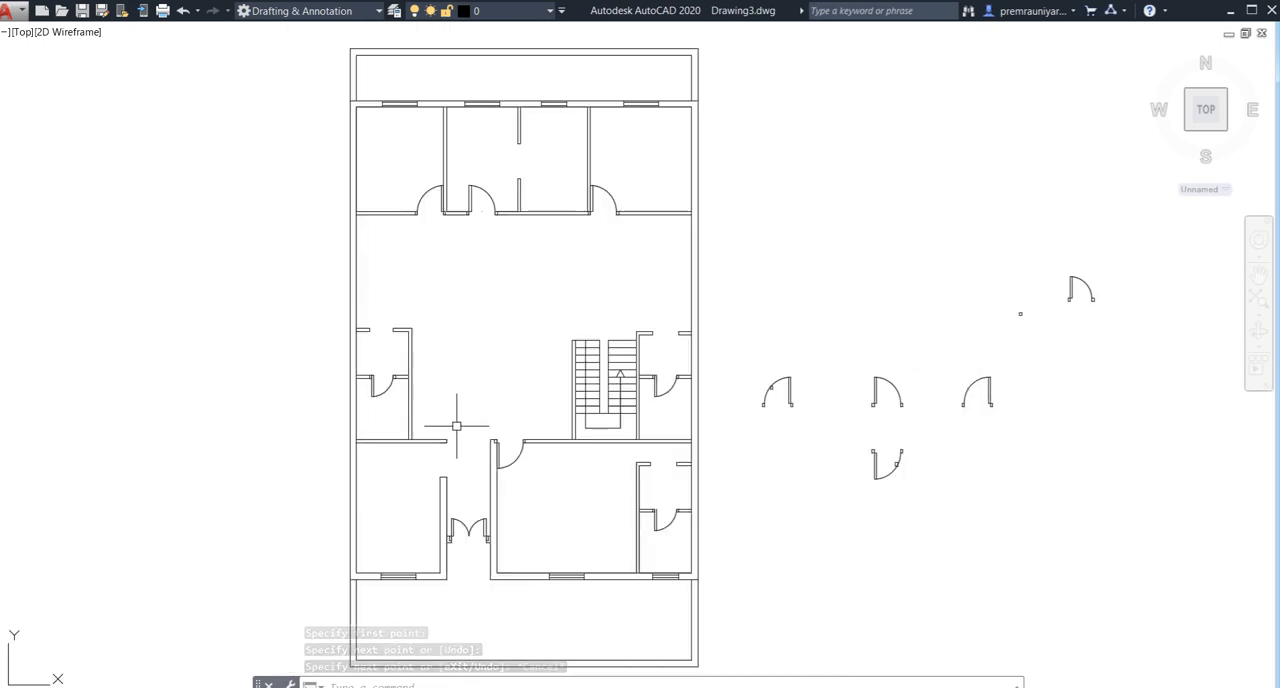
middle_click_drag(522, 374, 421, 391)
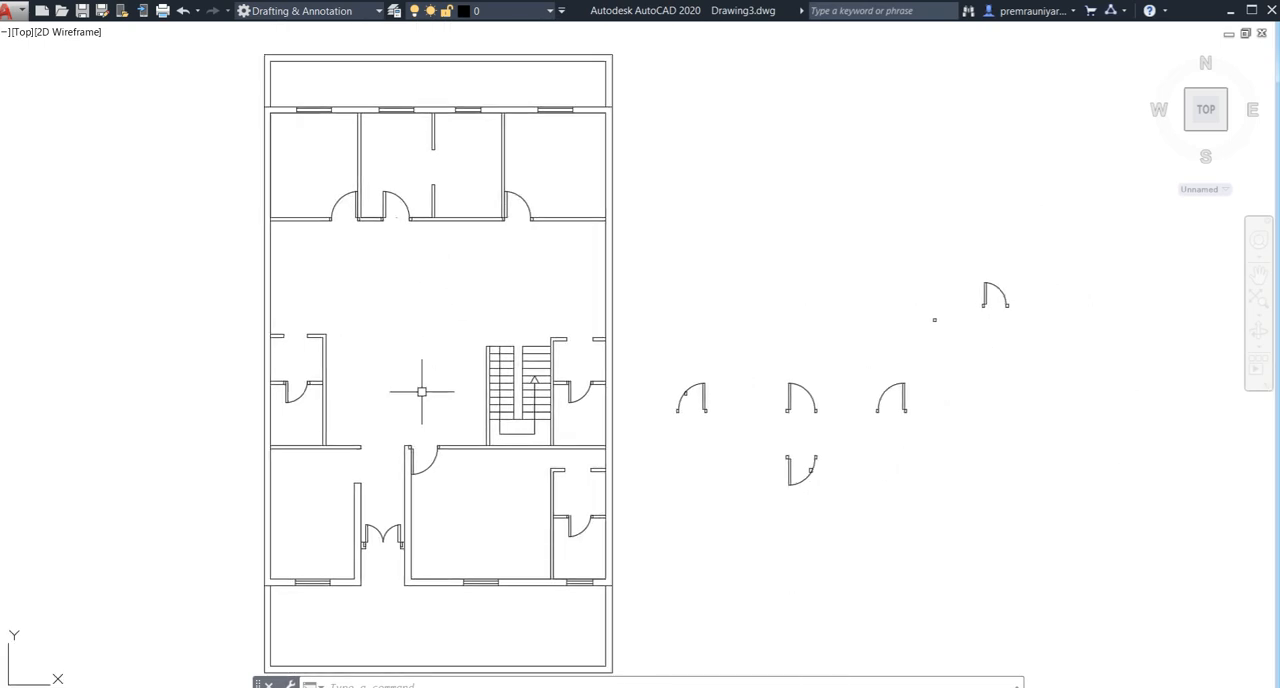
middle_click_drag(332, 376, 371, 337)
scroll(356, 356, "down", 2)
scroll(381, 198, "up", 2)
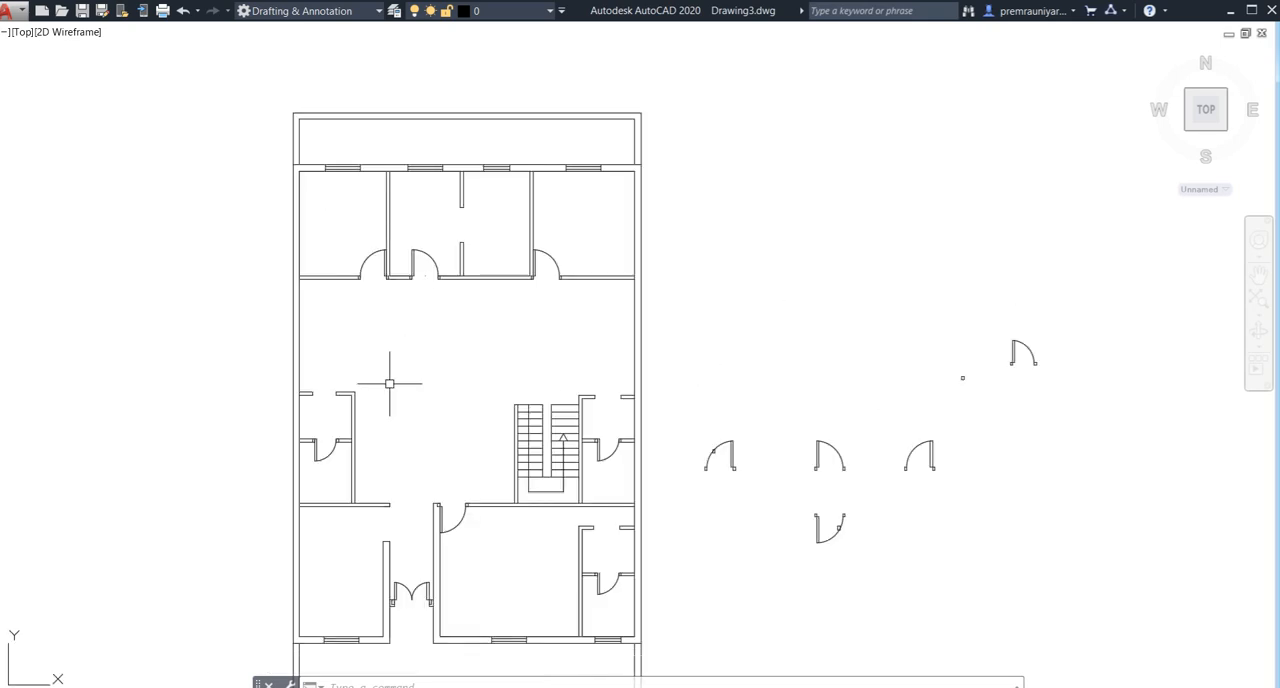
- Open the tool palettes with the whole floor plan in view
scroll(389, 383, "down", 2)
middle_click_drag(403, 380, 405, 358)
middle_click_drag(399, 499, 405, 459)
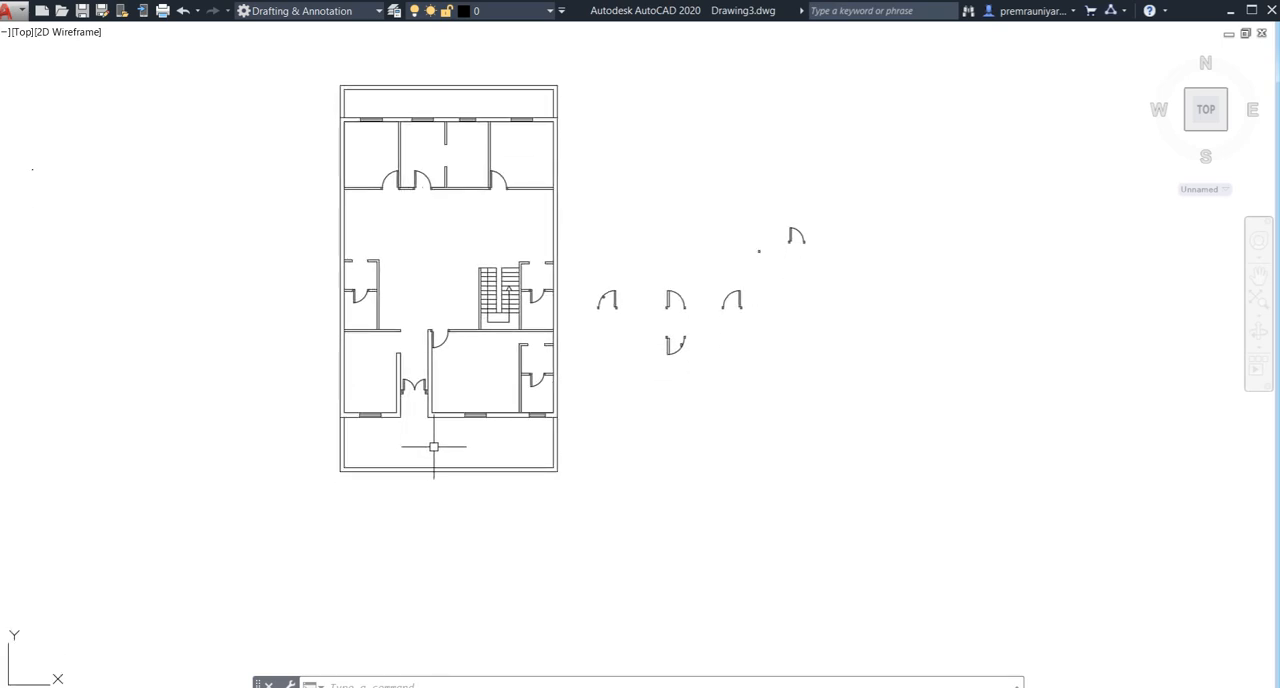
type("p")
key("Return")
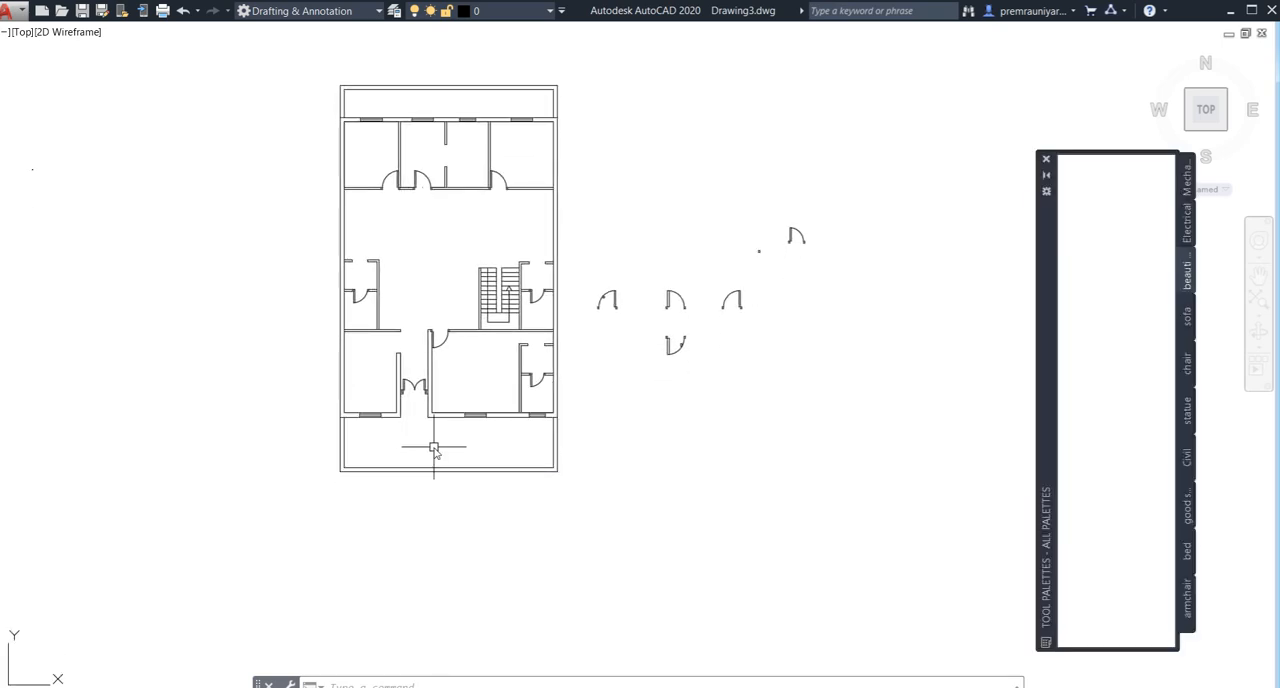
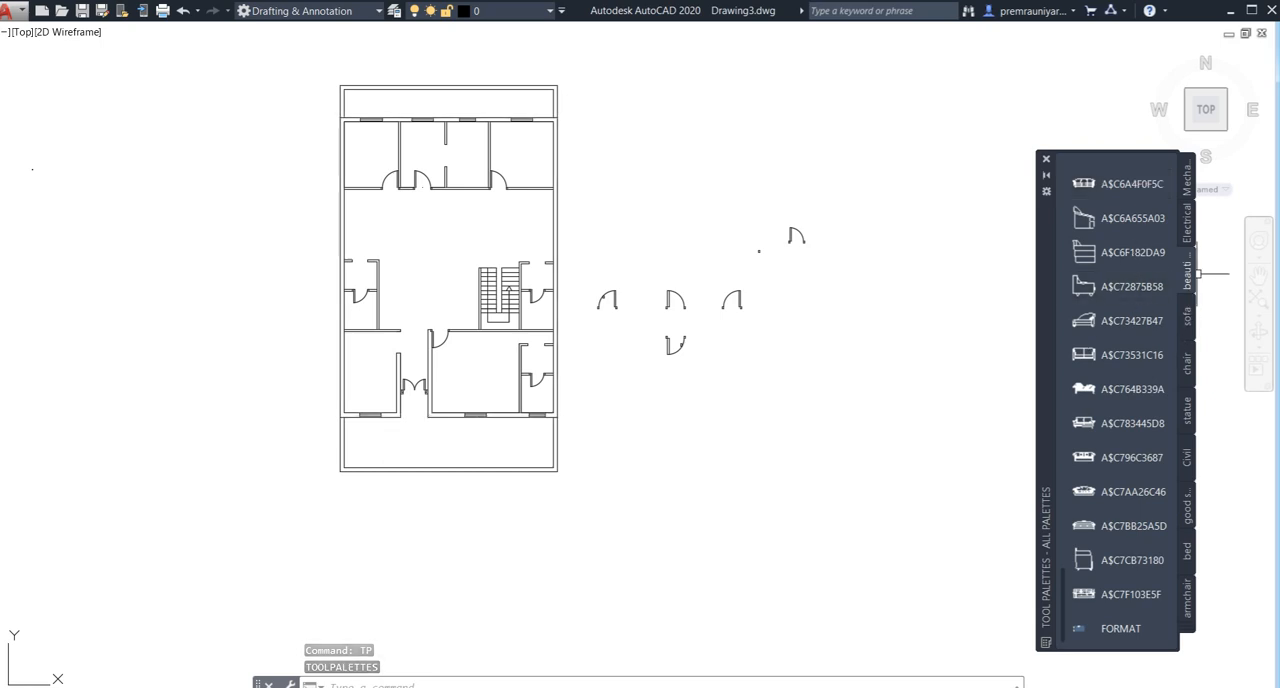
- Insert the sofa block A$C7AA26C46 in the central hall, between the two small toilet rooms and the staircase
left_click(1094, 496)
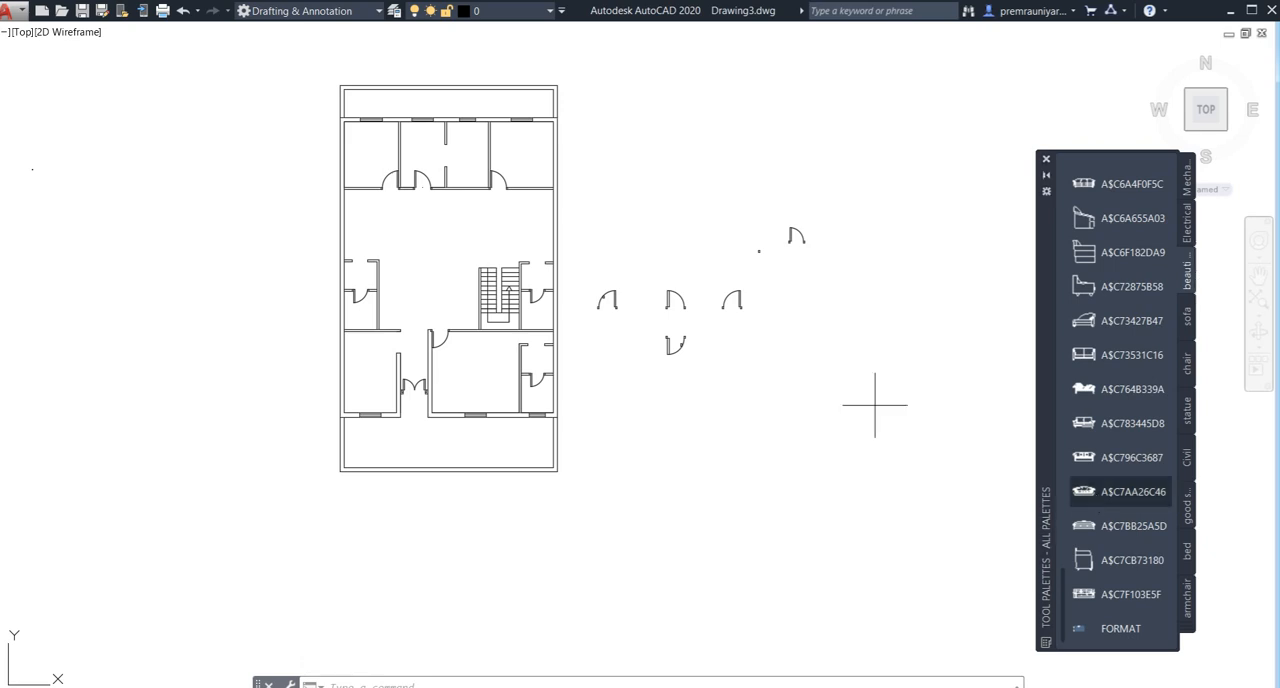
scroll(430, 280, "up", 4)
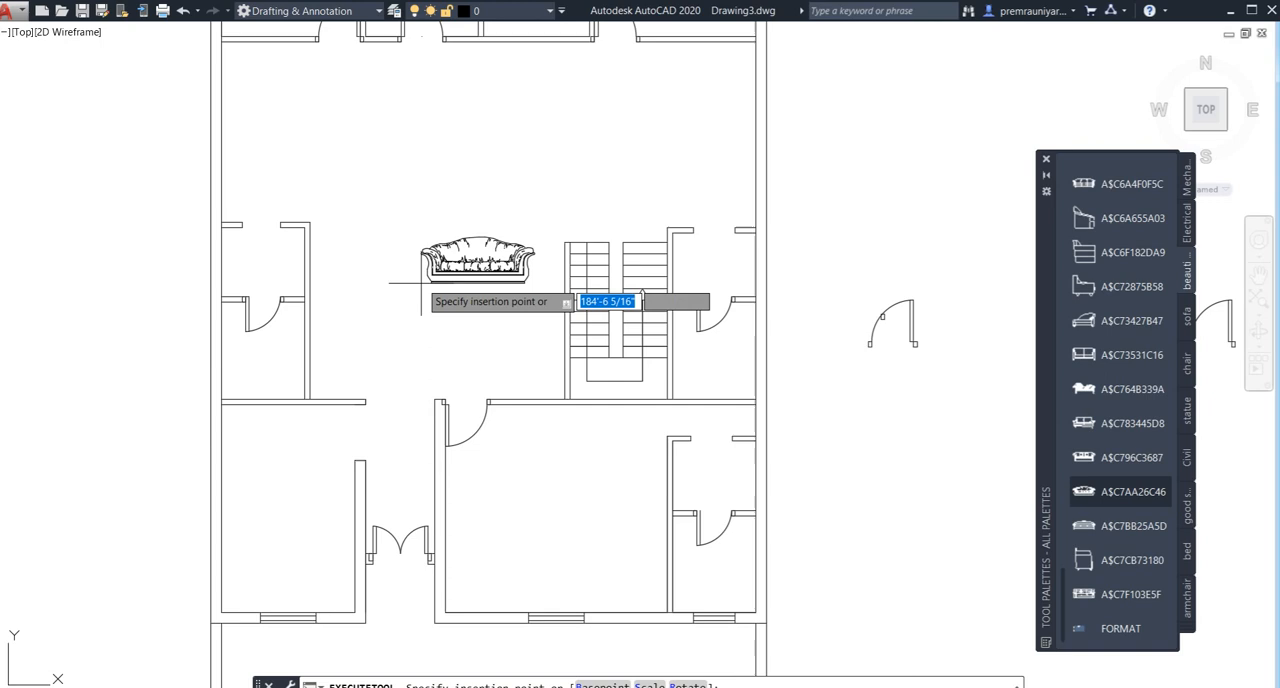
left_click(380, 239)
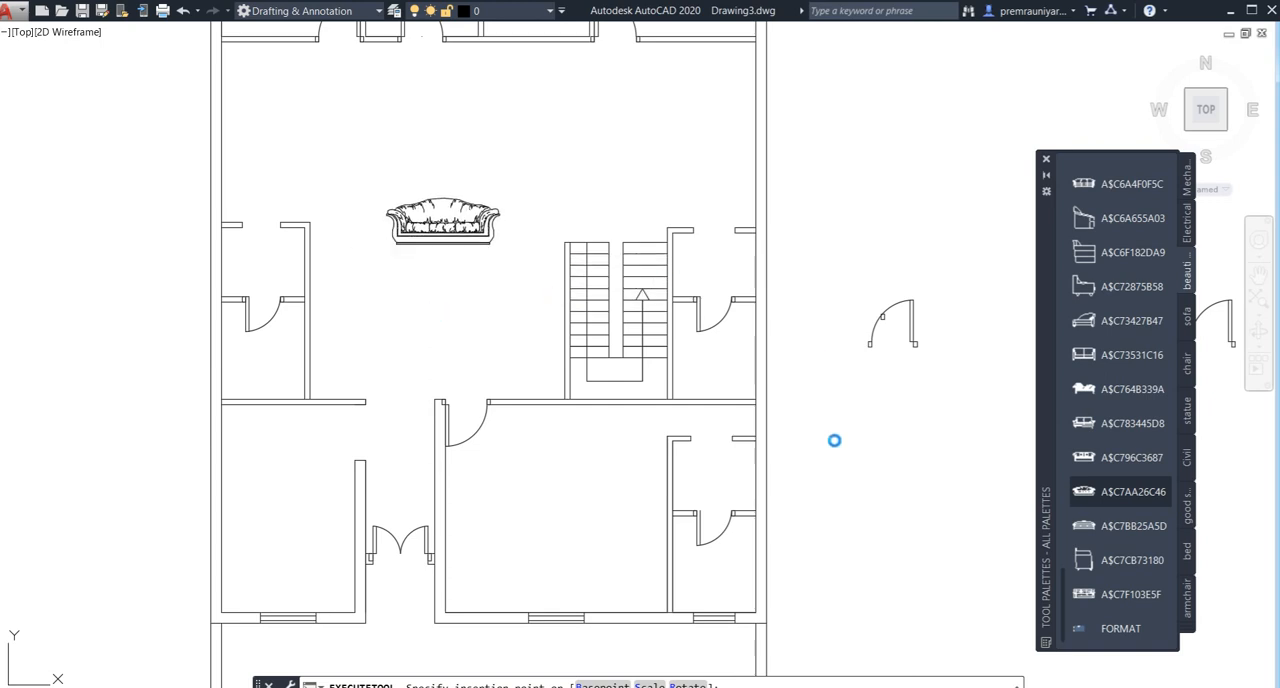
scroll(836, 446, "down", 2)
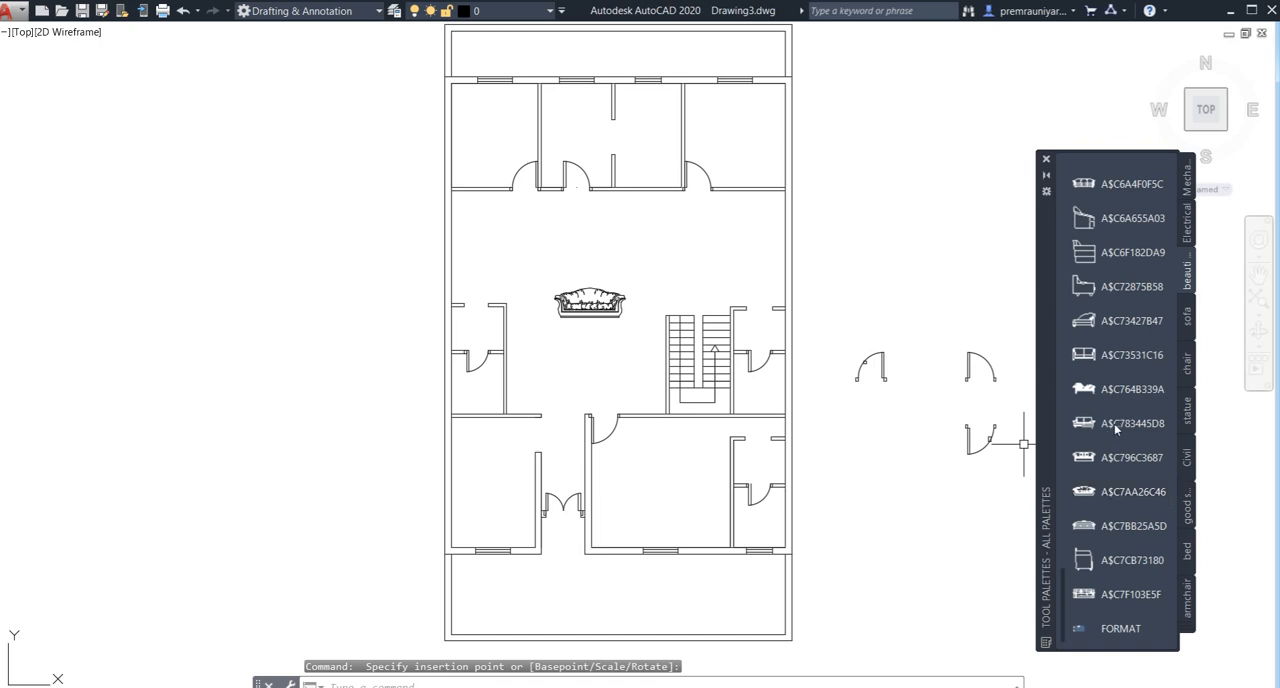
- Insert the armchair block A$C7B311959 from the armchair palette in the hall, against the wall of the west toilet
left_click(1189, 604)
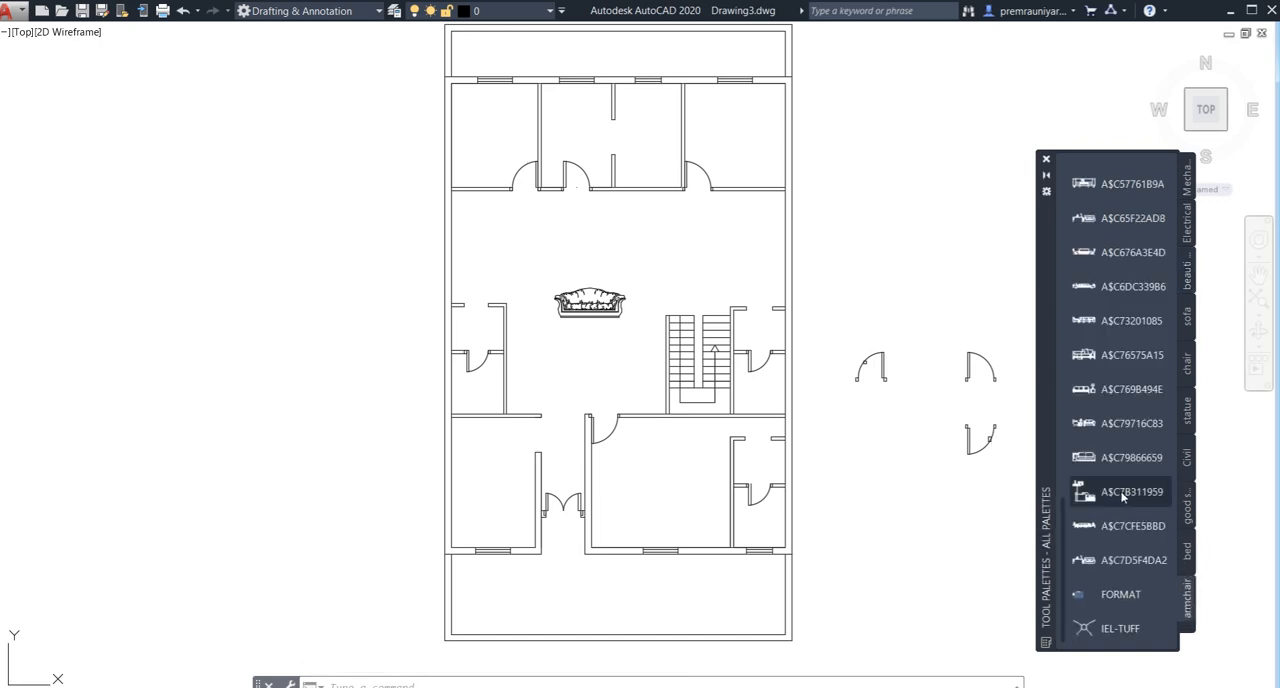
left_click(1120, 491)
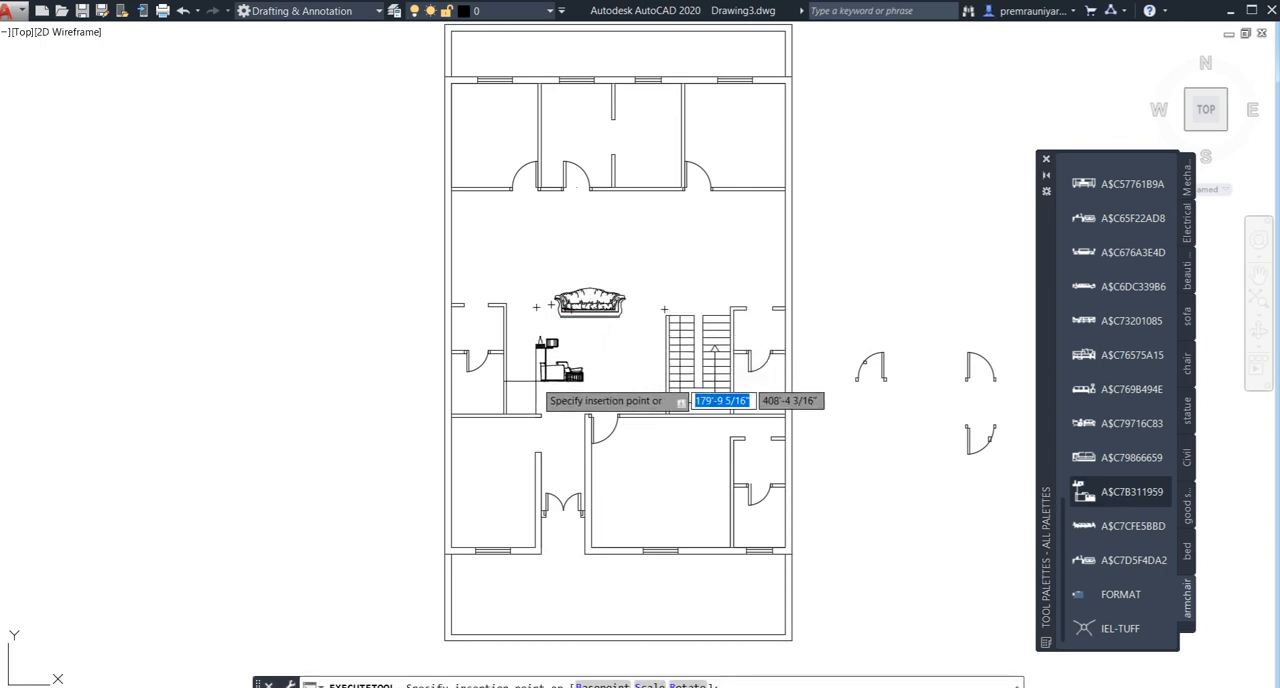
left_click(505, 383)
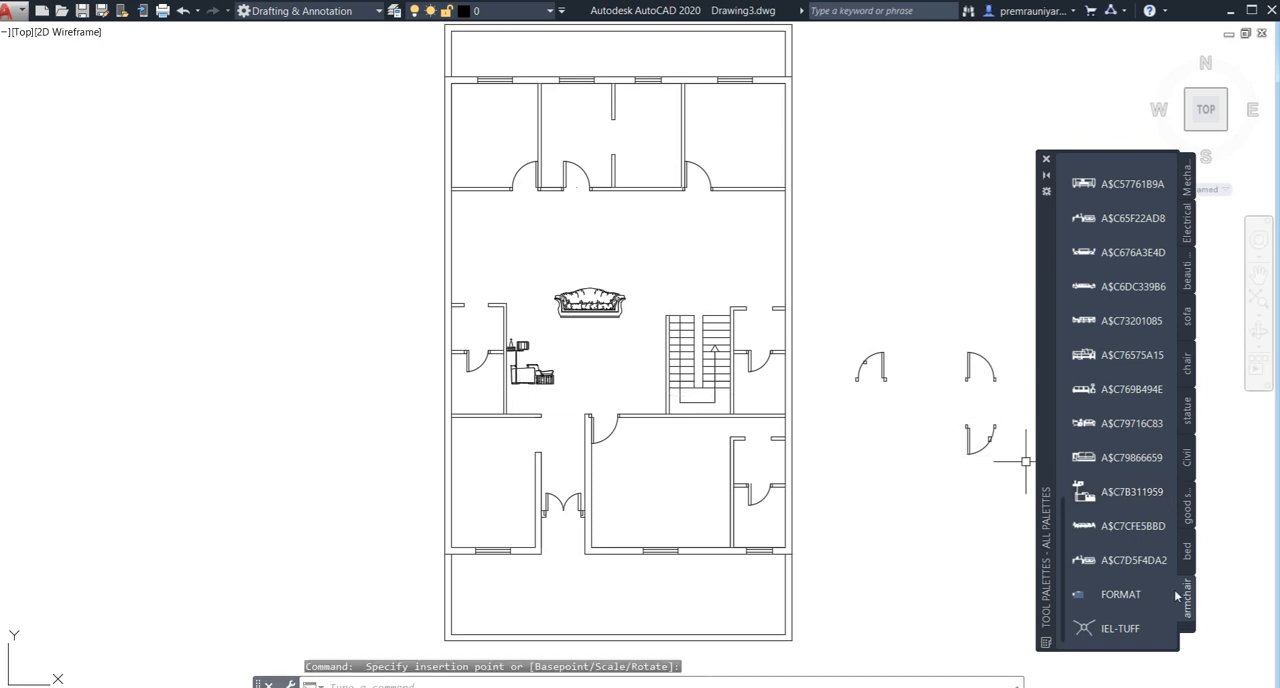
- Insert the bed block A$C1EC128A1 from the bed palette in the empty space northeast of the floor plan
left_click(1190, 630)
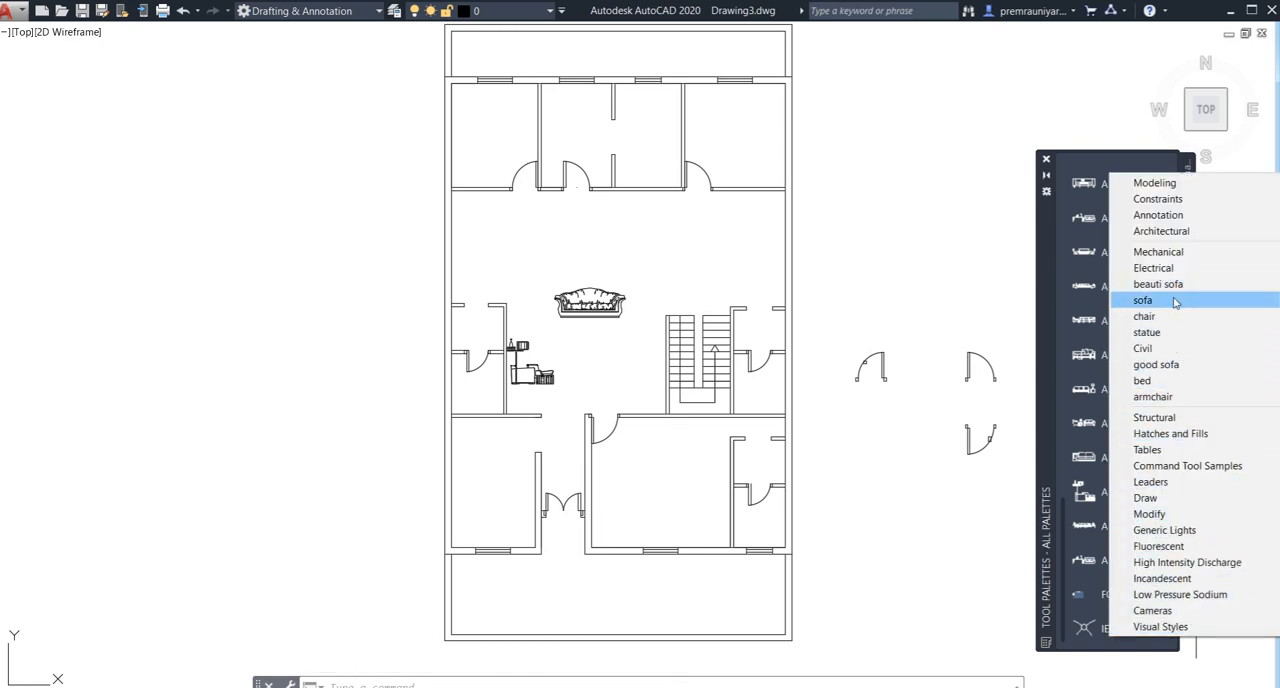
left_click(1165, 381)
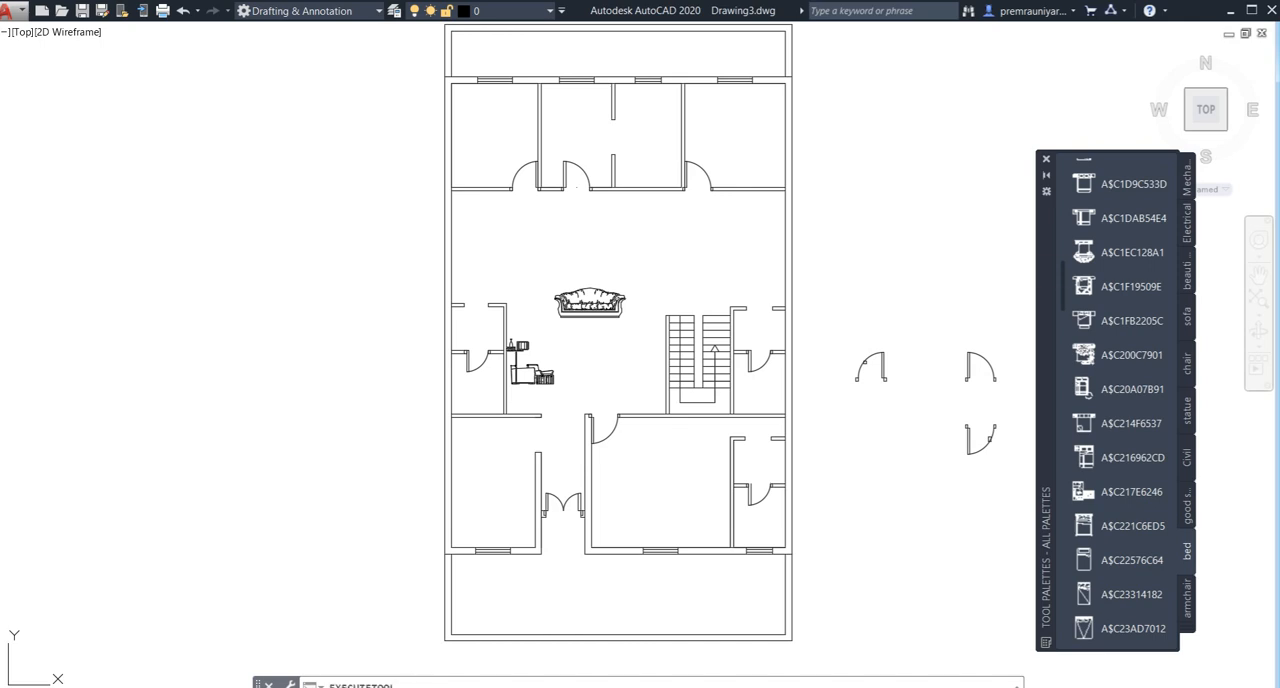
scroll(840, 249, "down", 2)
mouse_move(840, 249)
middle_mouse_down()
mouse_move(743, 329)
mouse_move(636, 319)
middle_mouse_up()
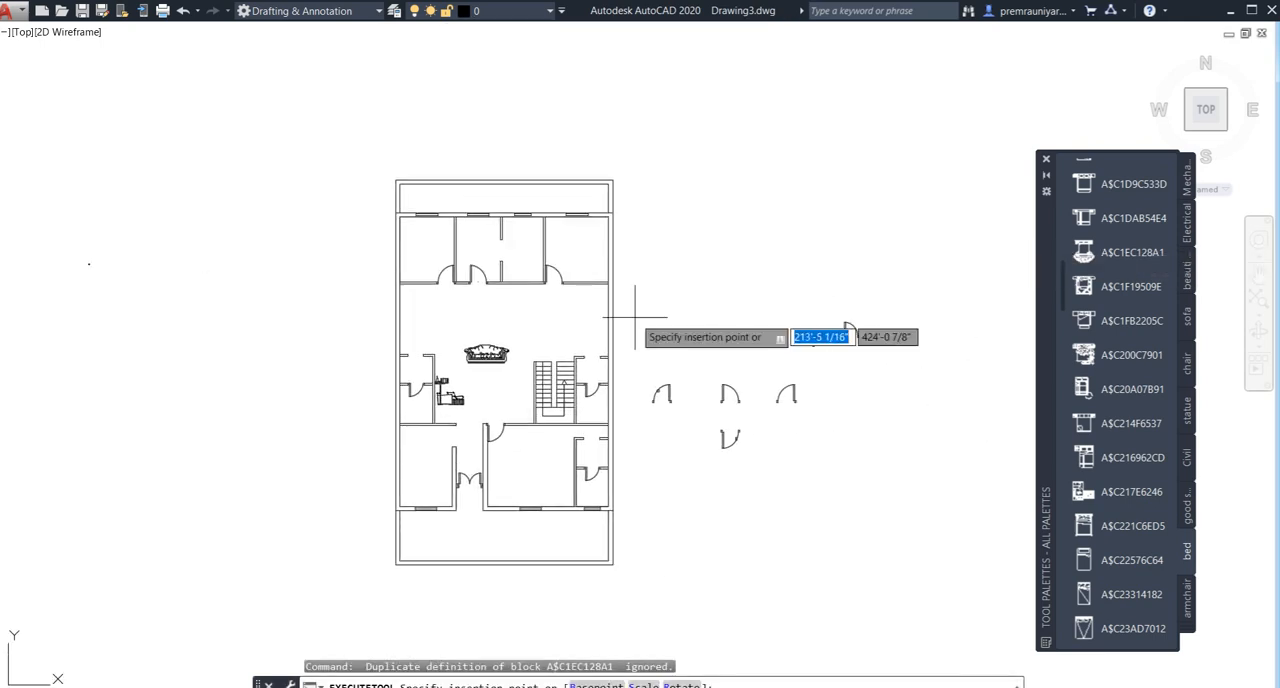
left_click(728, 246)
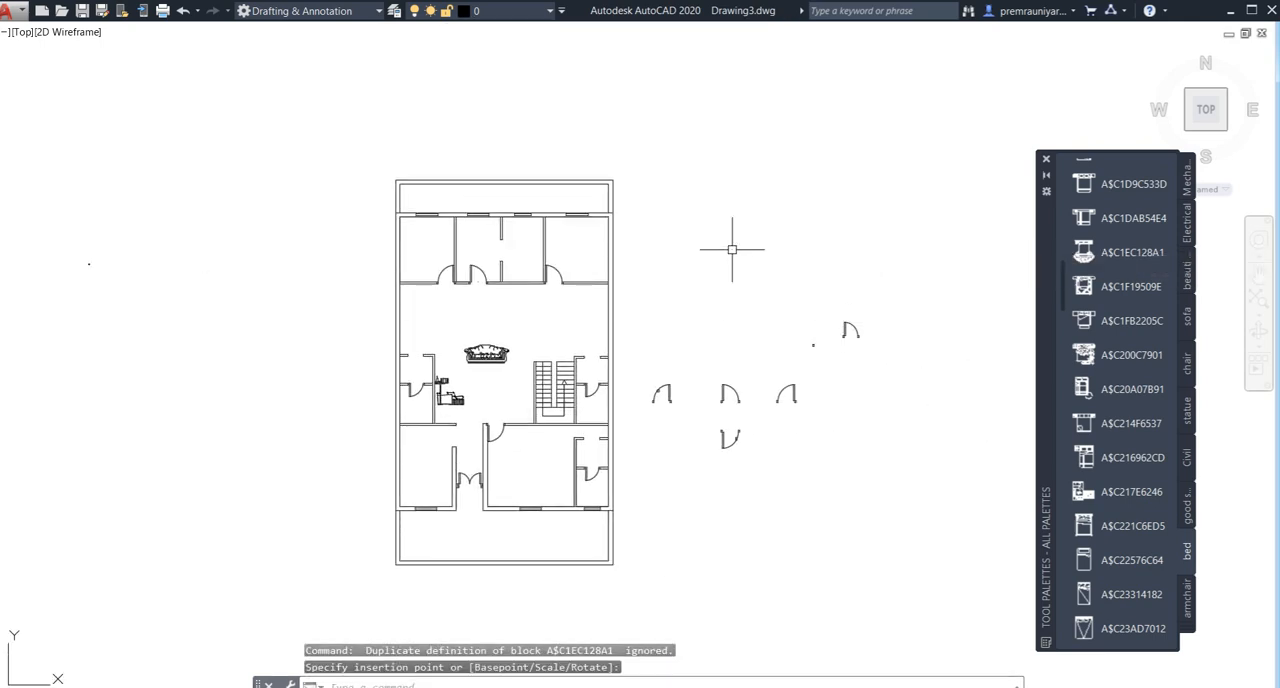
- Scale up the tiny bed block beside the plan by eye, with a factor of about 35'-6"
scroll(735, 240, "up", 5)
left_click(734, 191)
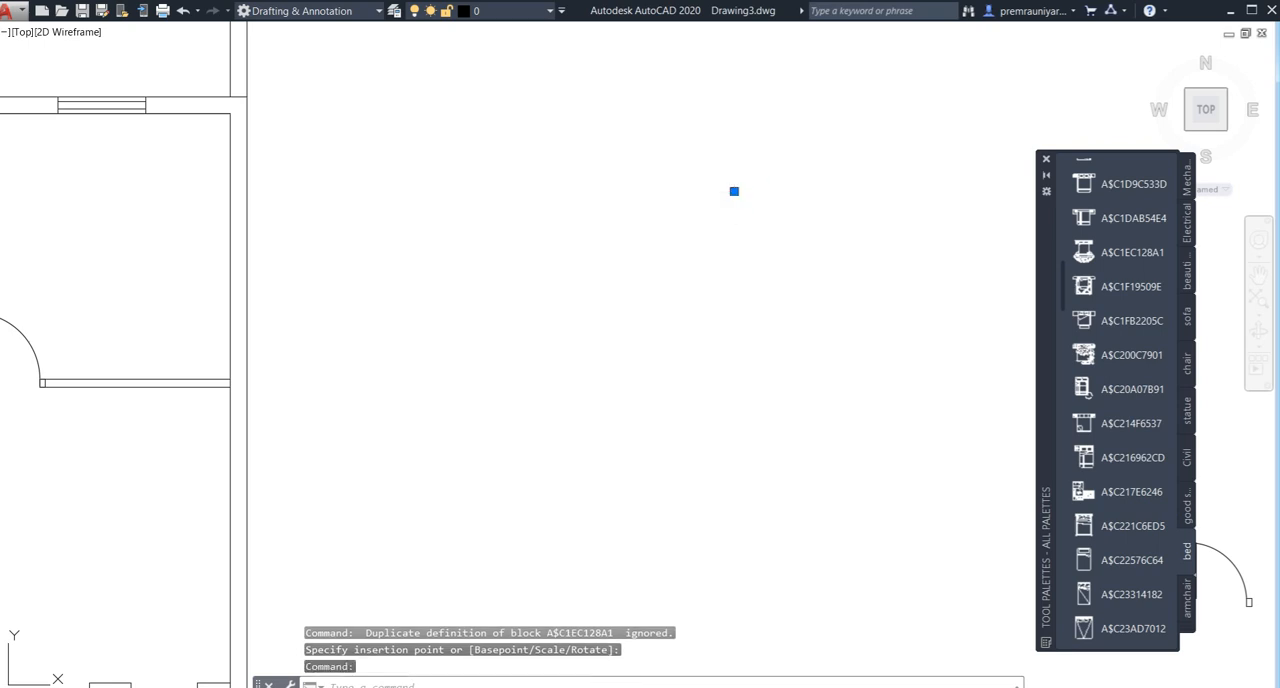
right_click(794, 270)
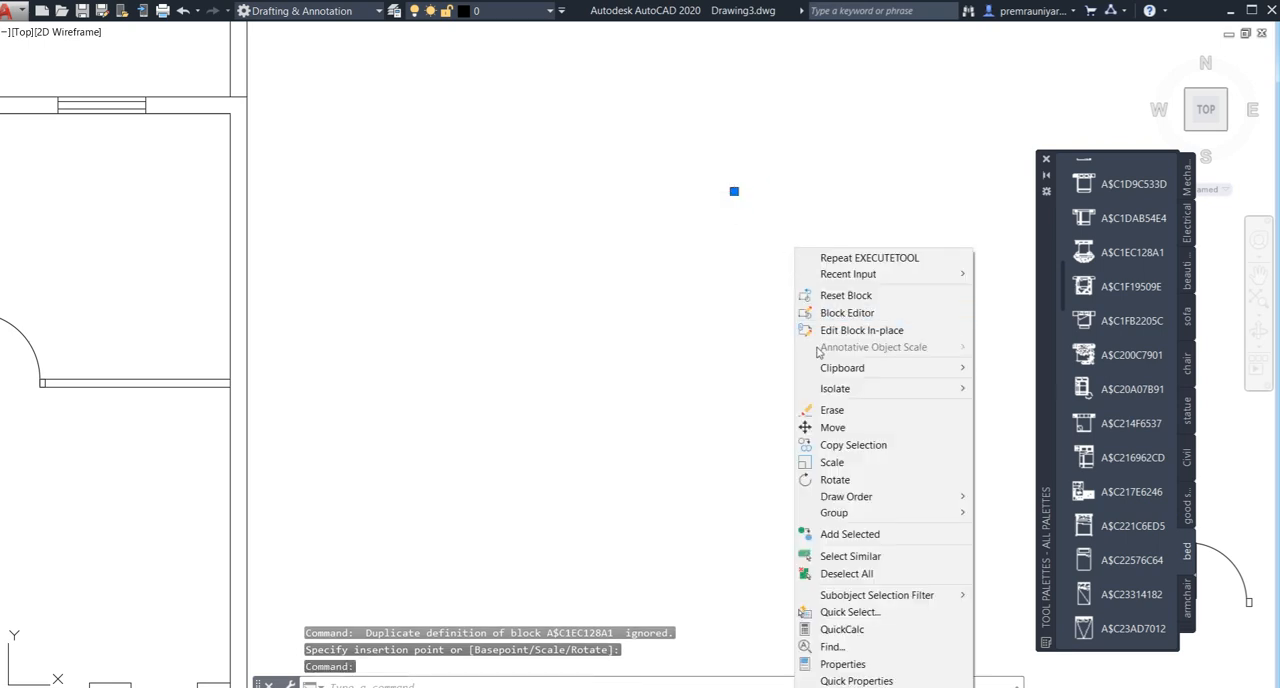
left_click(832, 462)
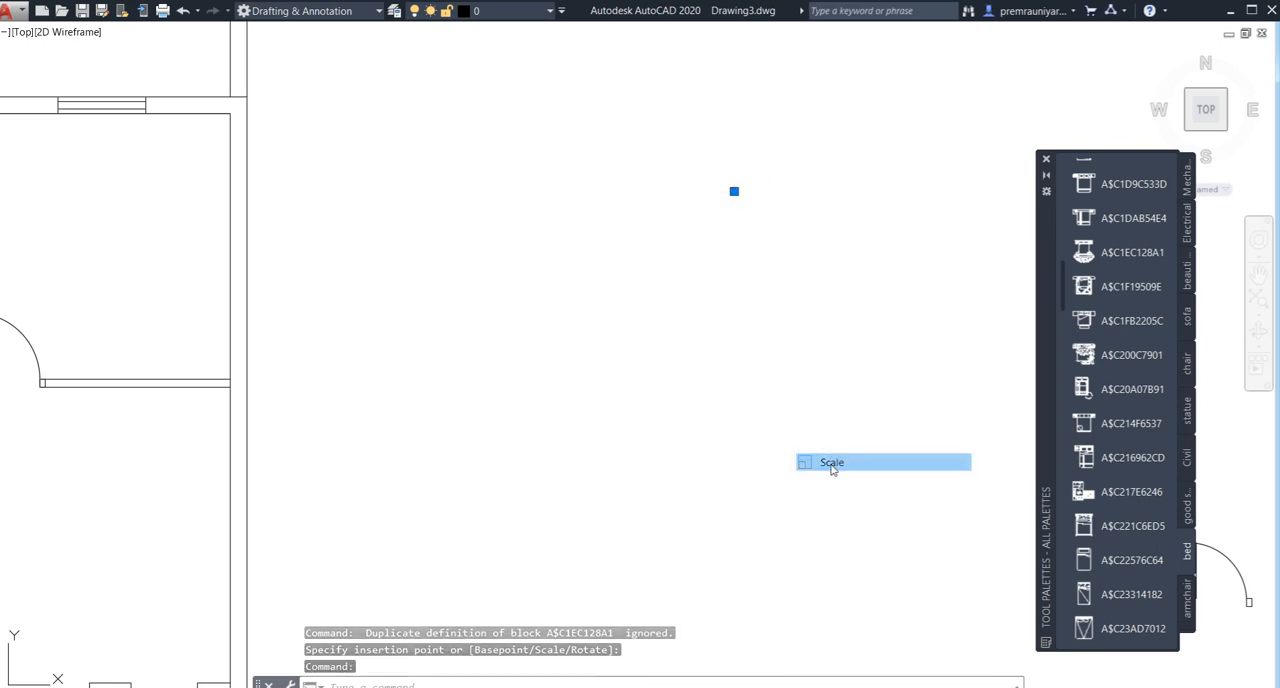
left_click(736, 205)
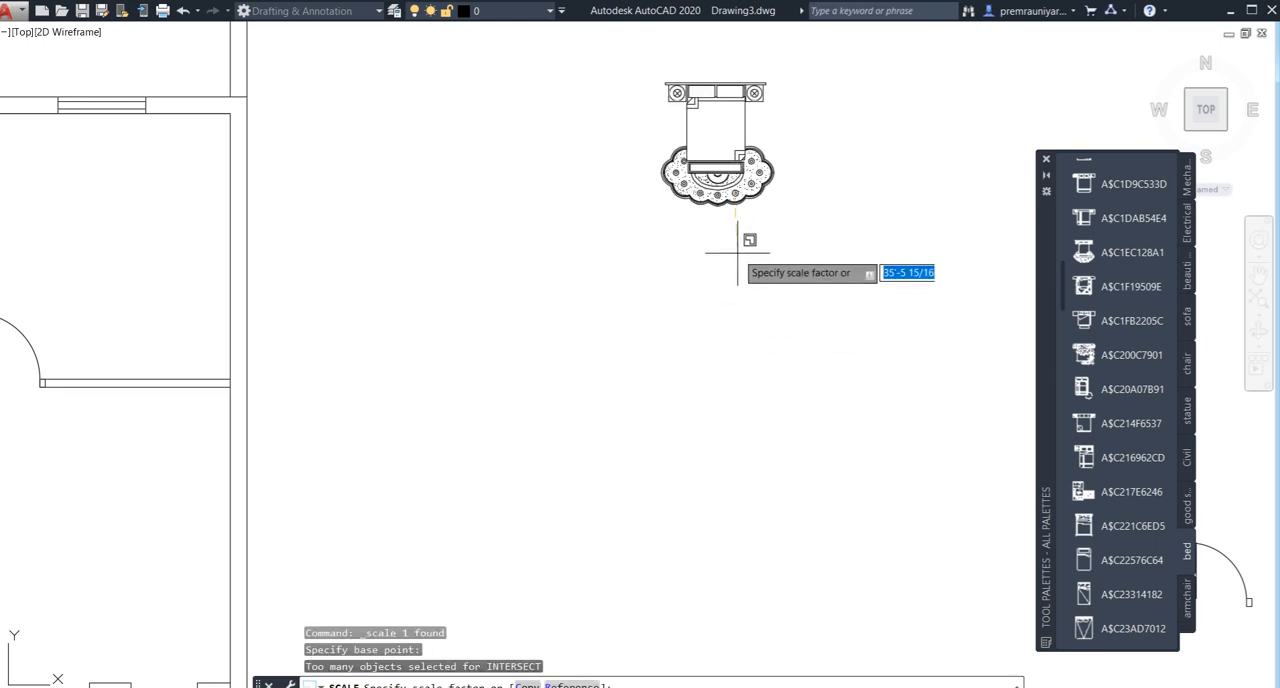
left_click(737, 252)
scroll(745, 295, "down", 4)
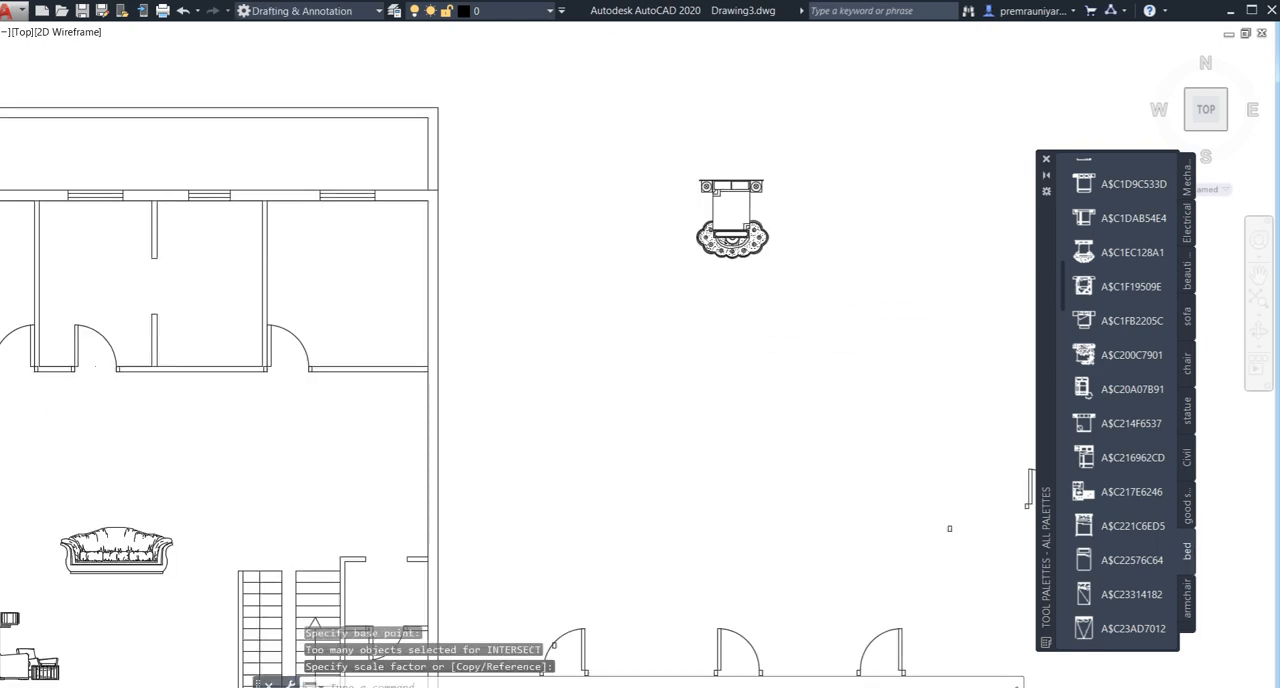
- Copy the scaled bed, with a base point on its headboard, into the northeast bedroom close to the window wall
left_click(789, 191)
left_click(679, 305)
scroll(665, 295, "down", 3)
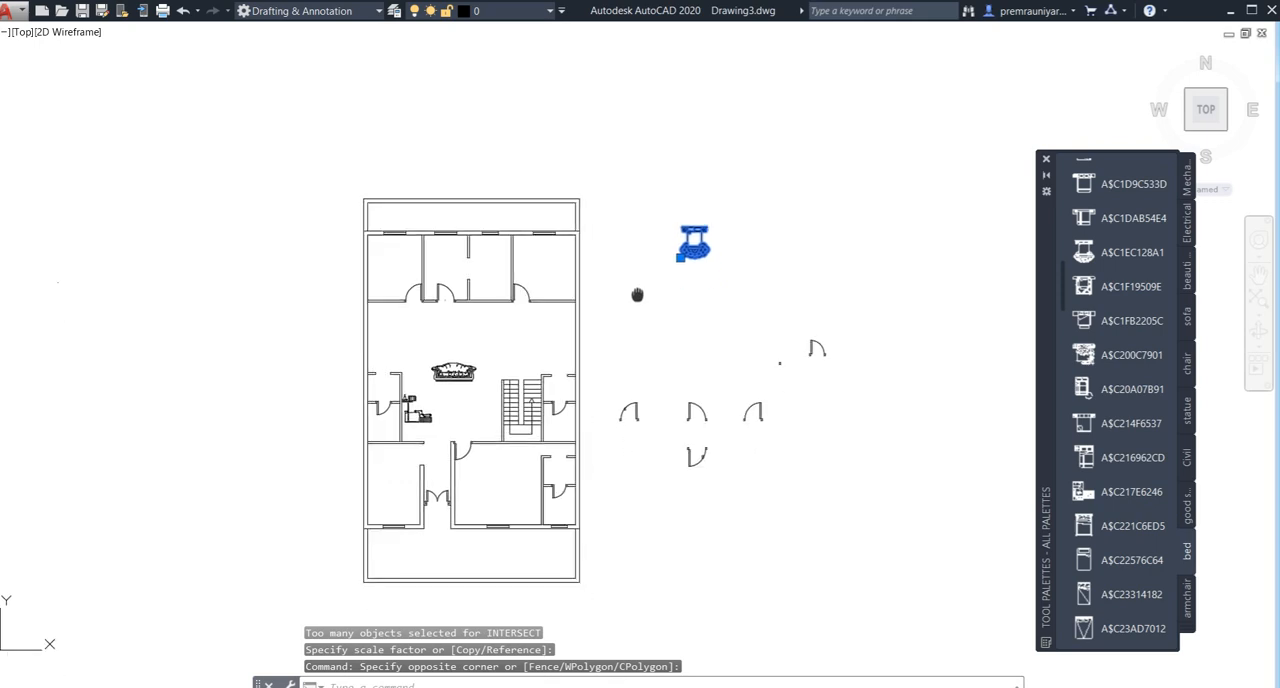
scroll(720, 230, "up", 2)
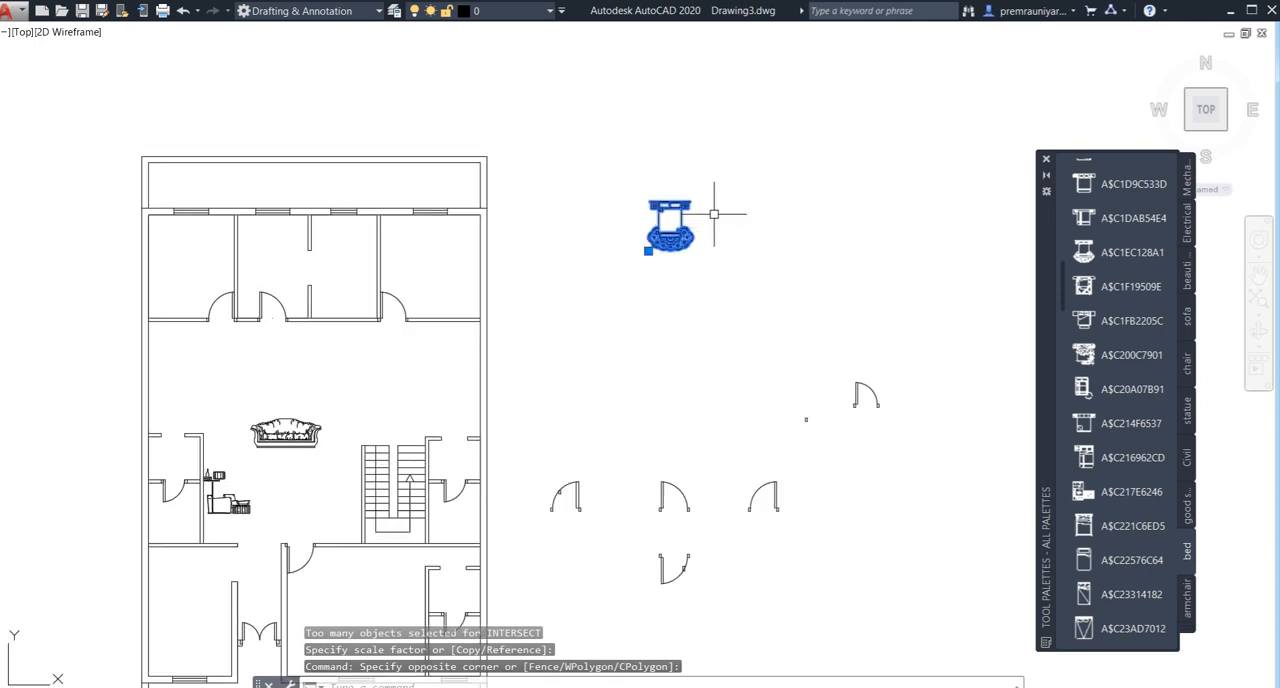
type("co")
key("Return")
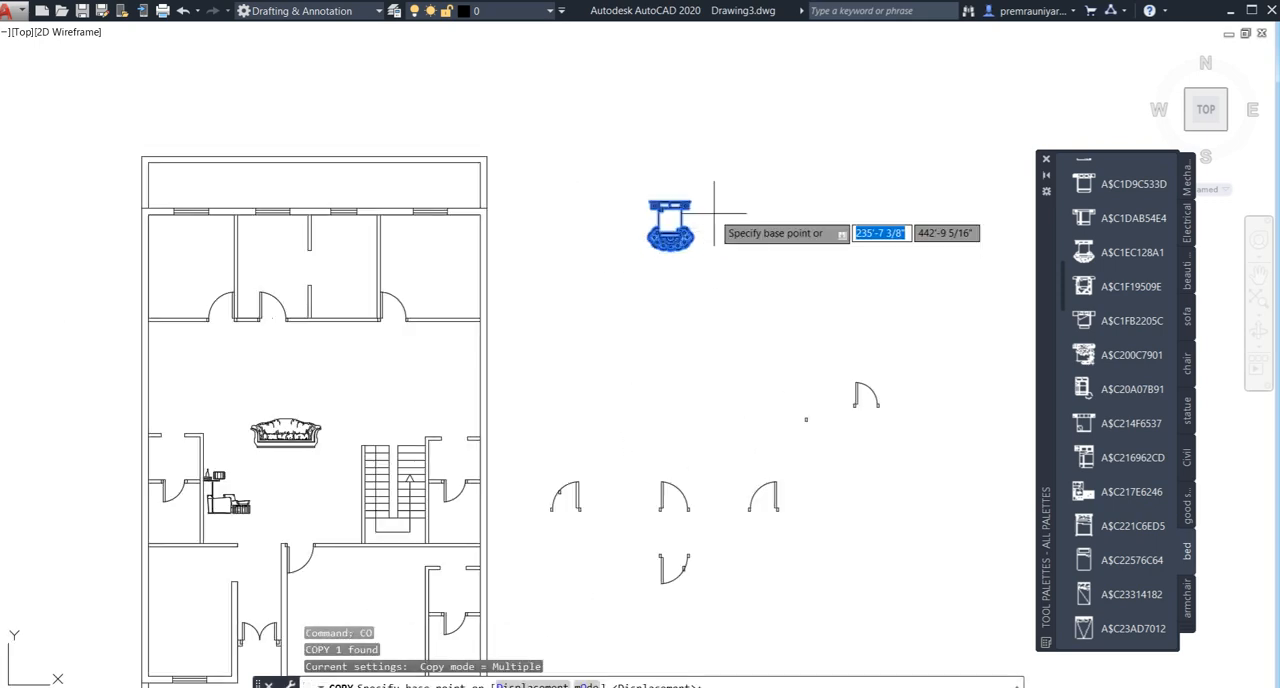
scroll(713, 213, "up", 7)
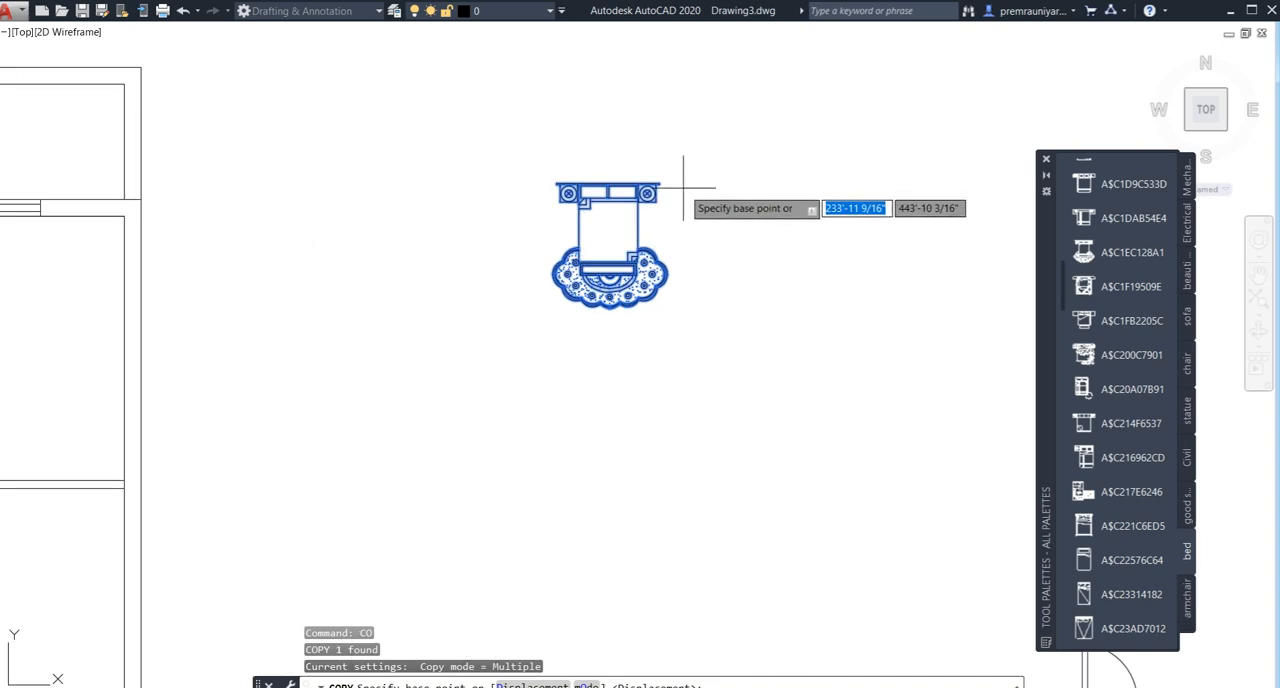
left_click(633, 197)
scroll(500, 230, "down", 6)
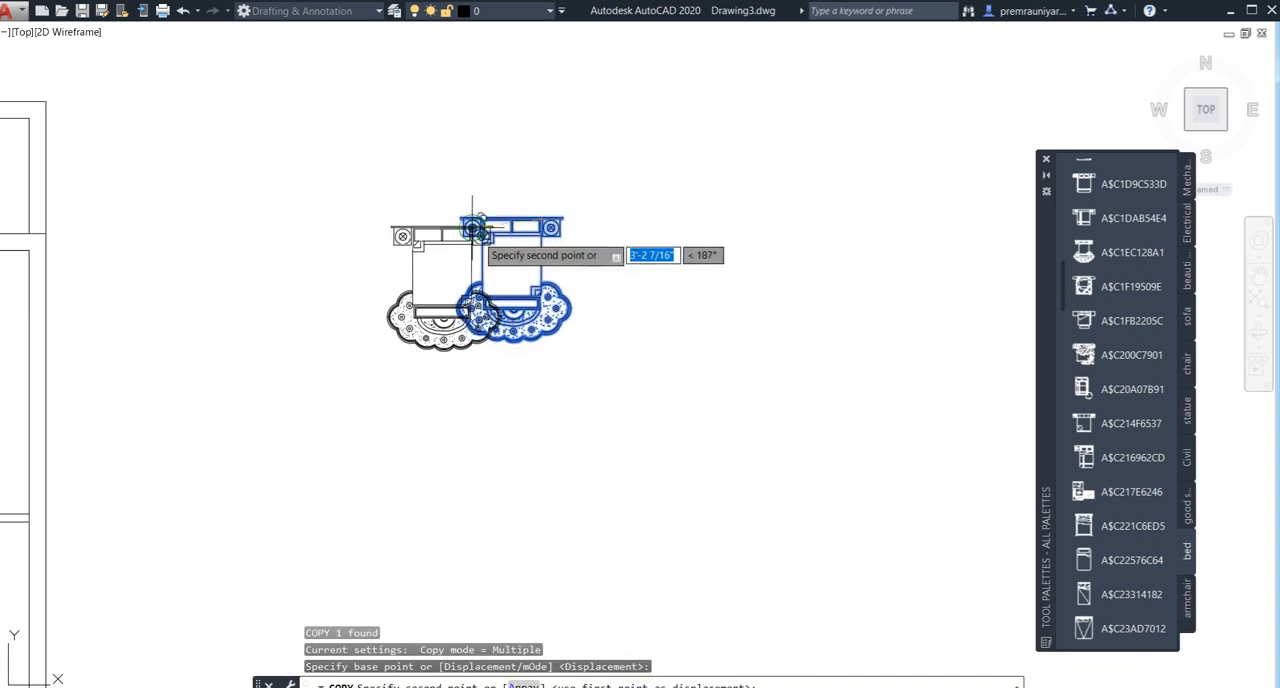
middle_click_drag(437, 250, 574, 352)
scroll(418, 291, "up", 5)
scroll(422, 394, "down", 5)
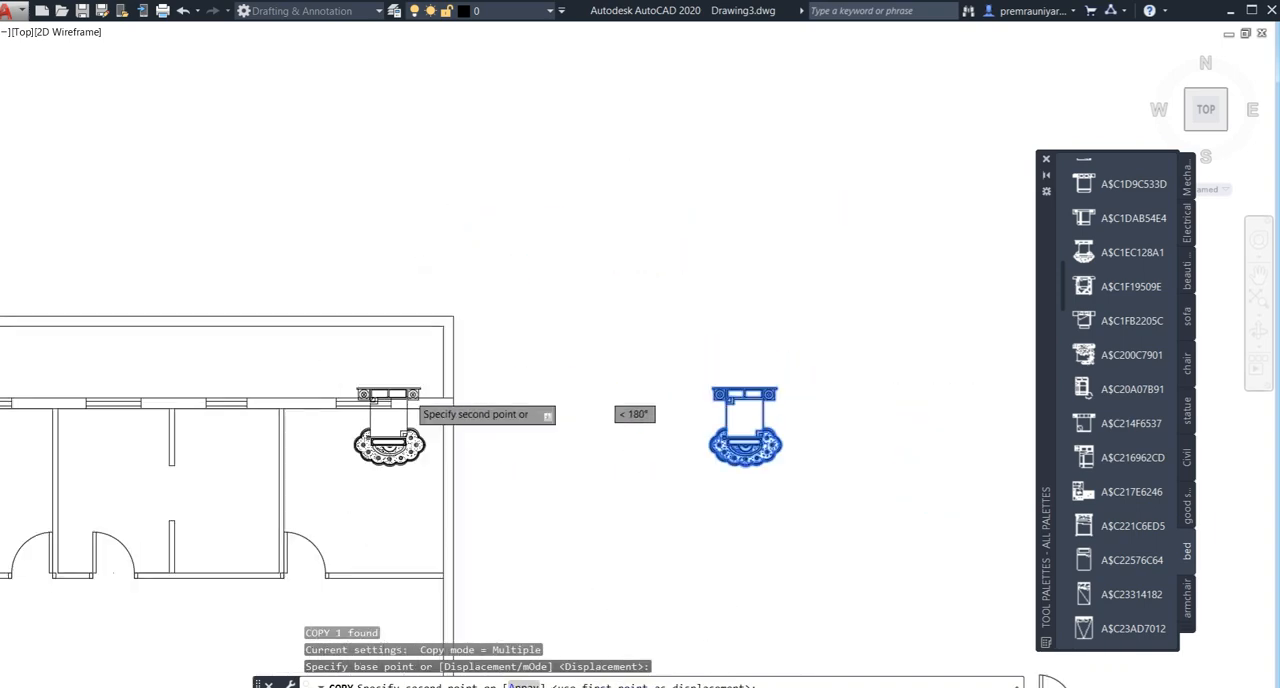
middle_click_drag(432, 445, 400, 368)
scroll(400, 362, "up", 2)
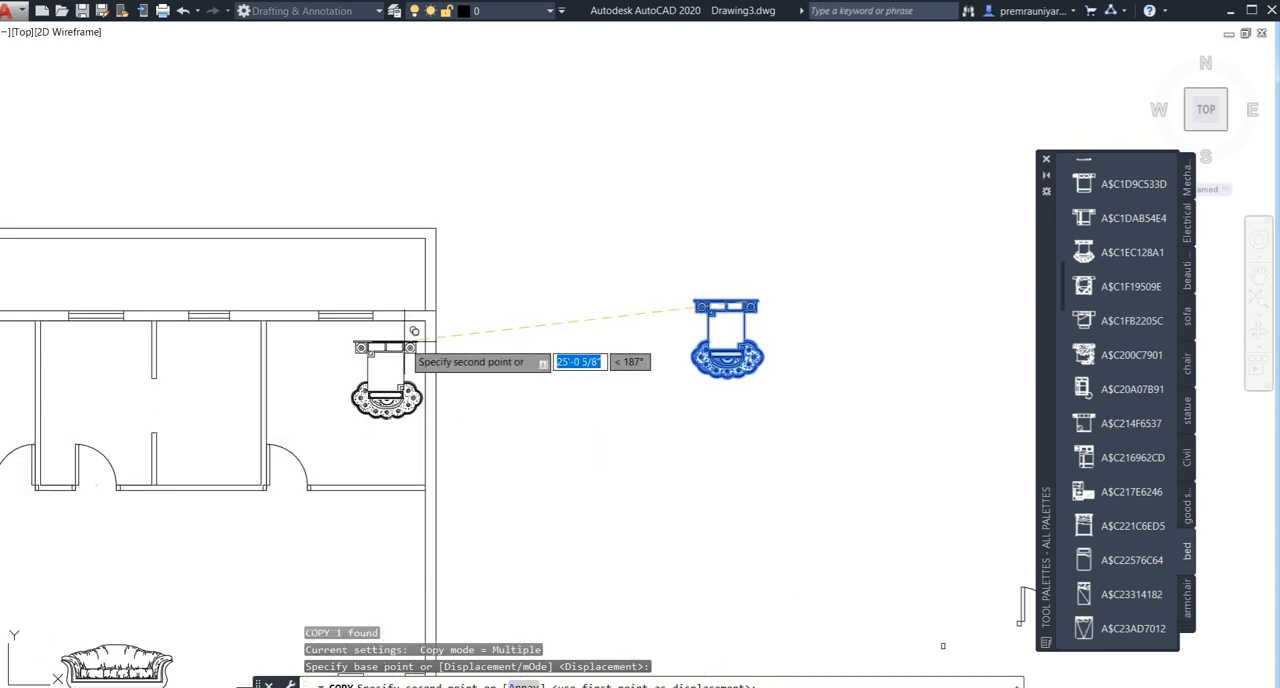
left_click(405, 320)
- Place another copy of the bed in the northwest bedroom, close to its window wall
scroll(353, 350, "down", 2)
middle_click_drag(275, 355, 390, 355)
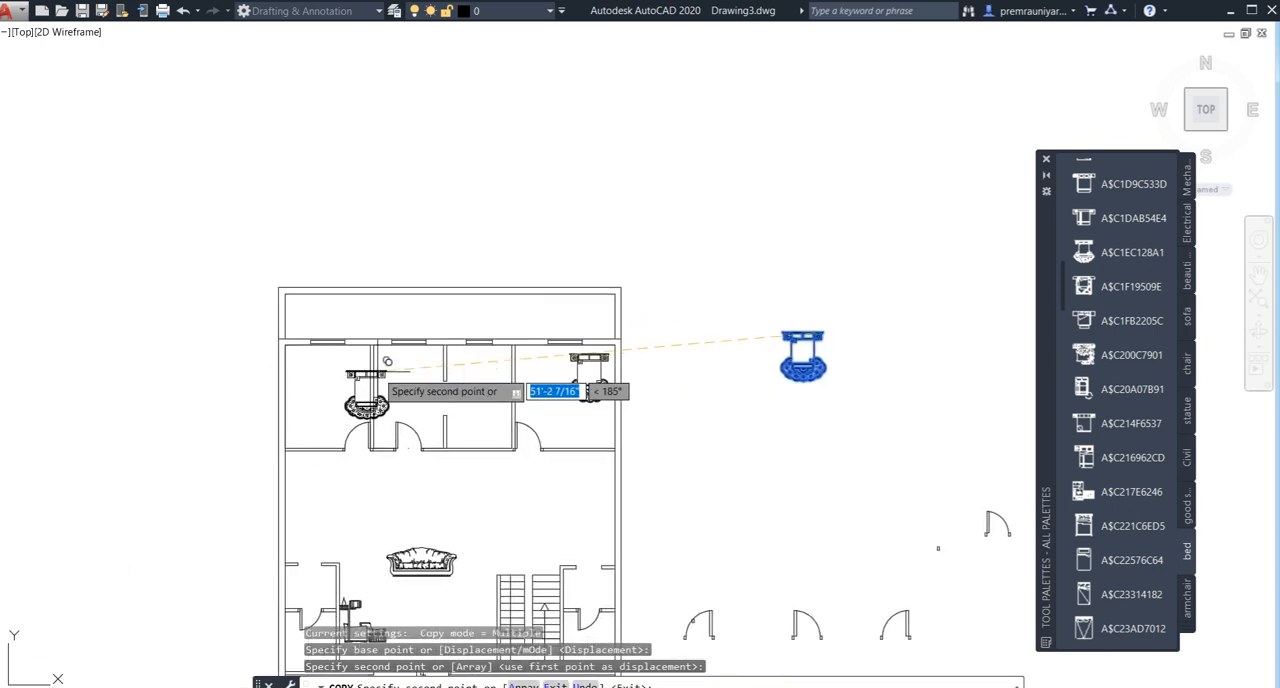
scroll(333, 350, "up", 2)
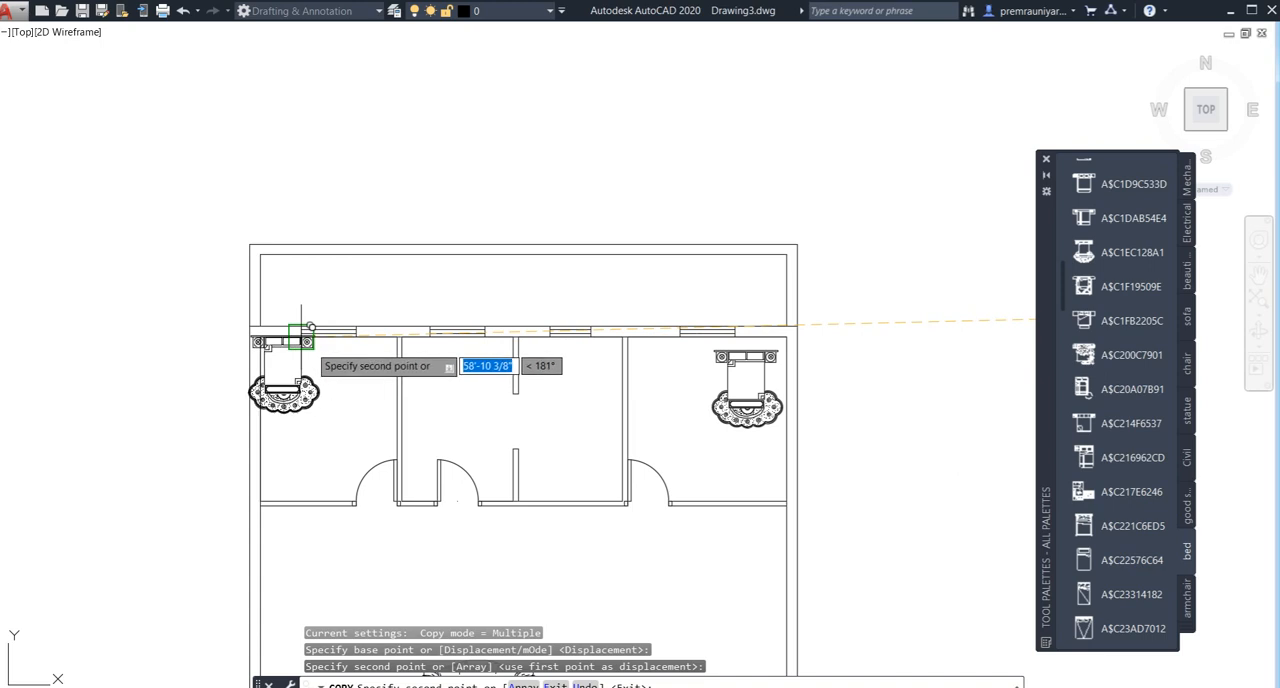
left_click(318, 338)
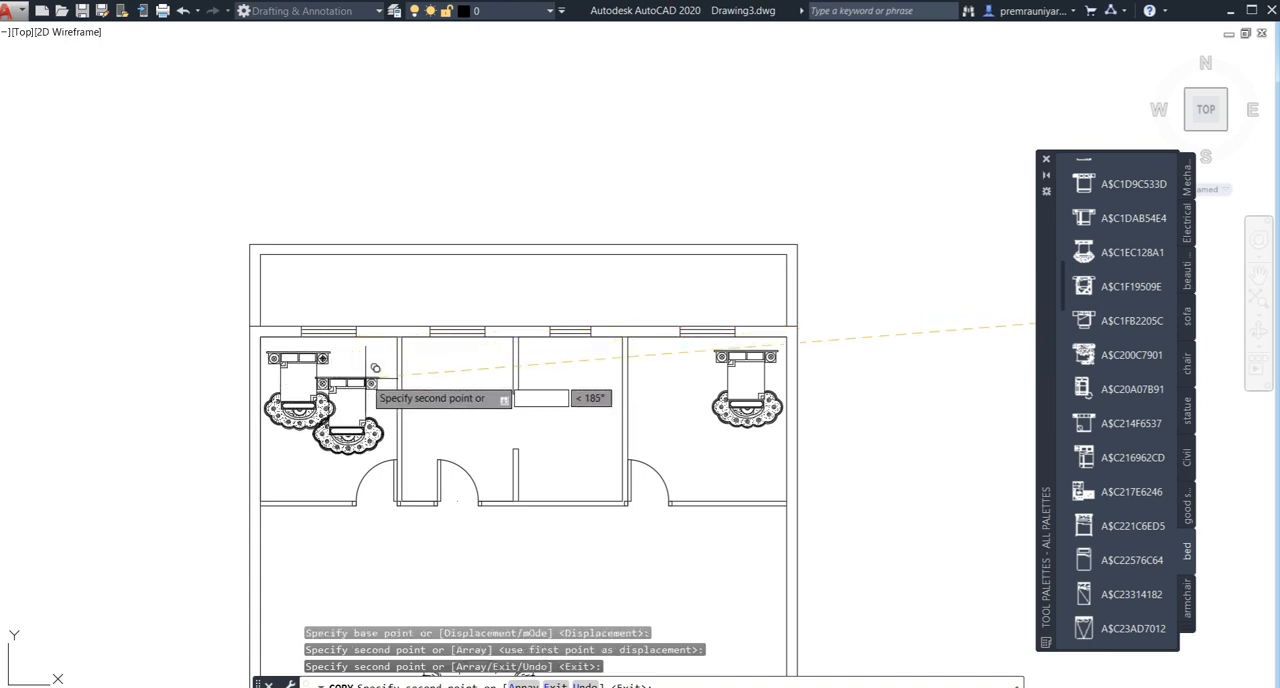
- Place one more bed copy in the large room east of the entrance and end the Copy command
scroll(380, 378, "down", 4)
scroll(385, 343, "down", 3)
scroll(416, 344, "up", 3)
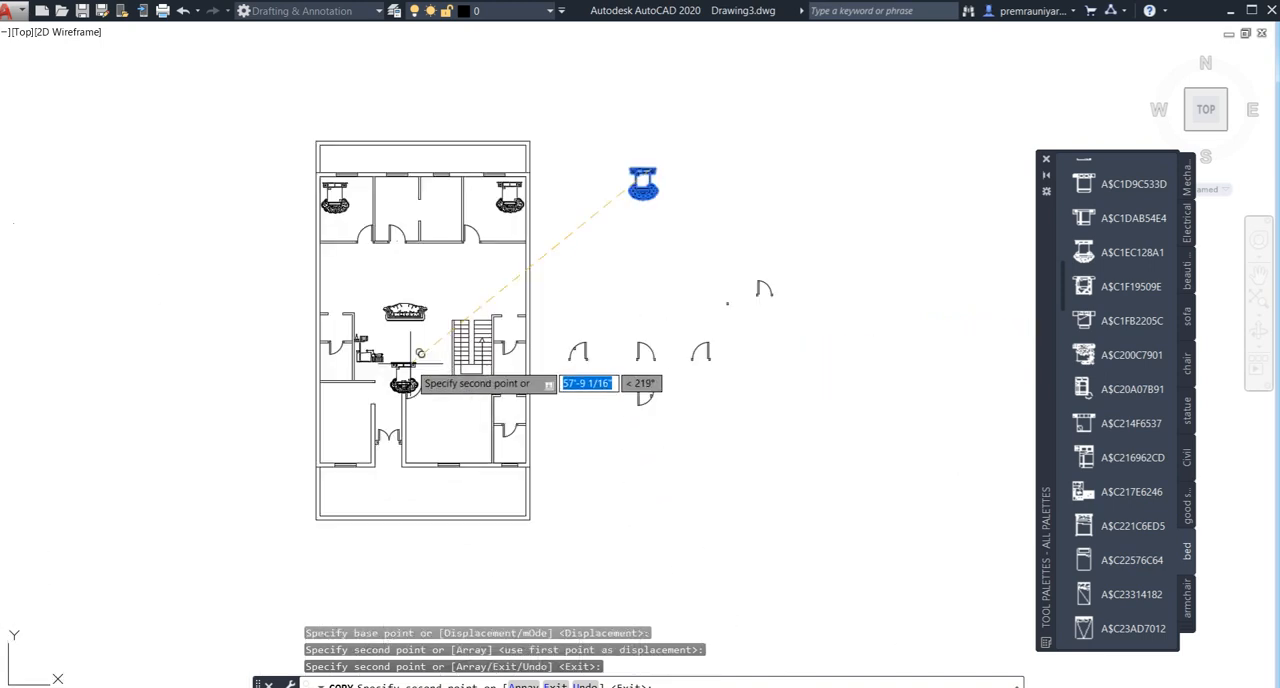
scroll(472, 405, "up", 2)
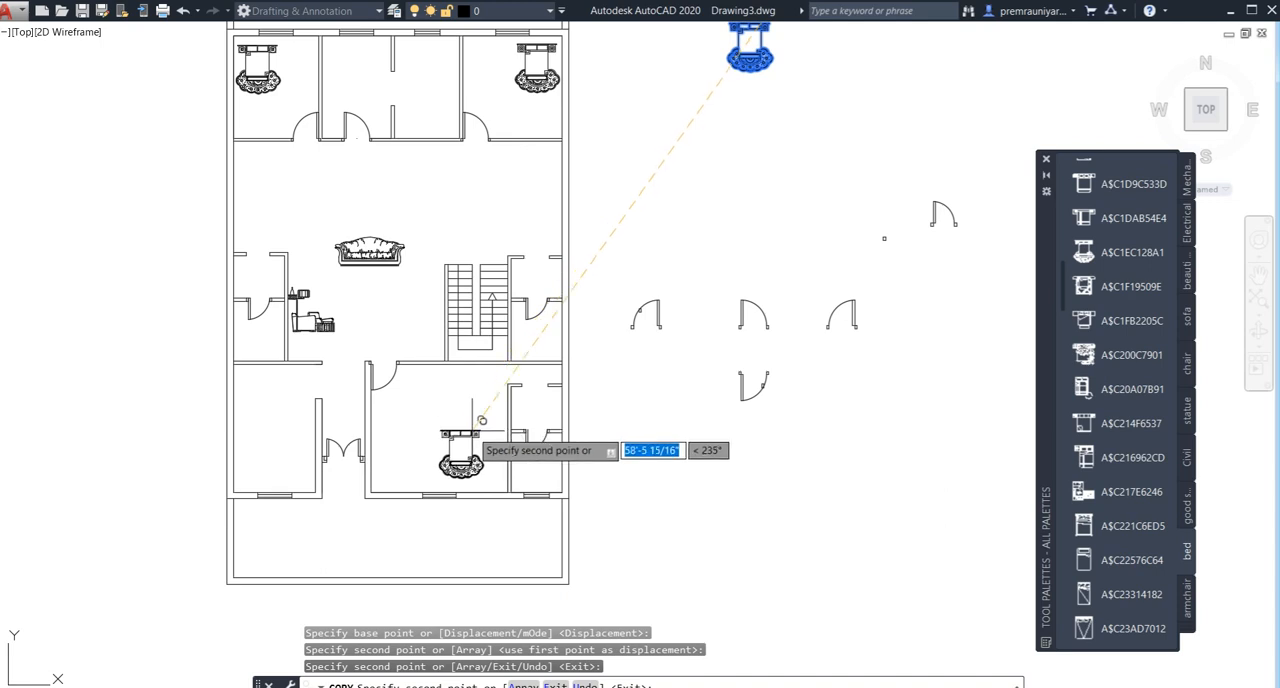
left_click(490, 426)
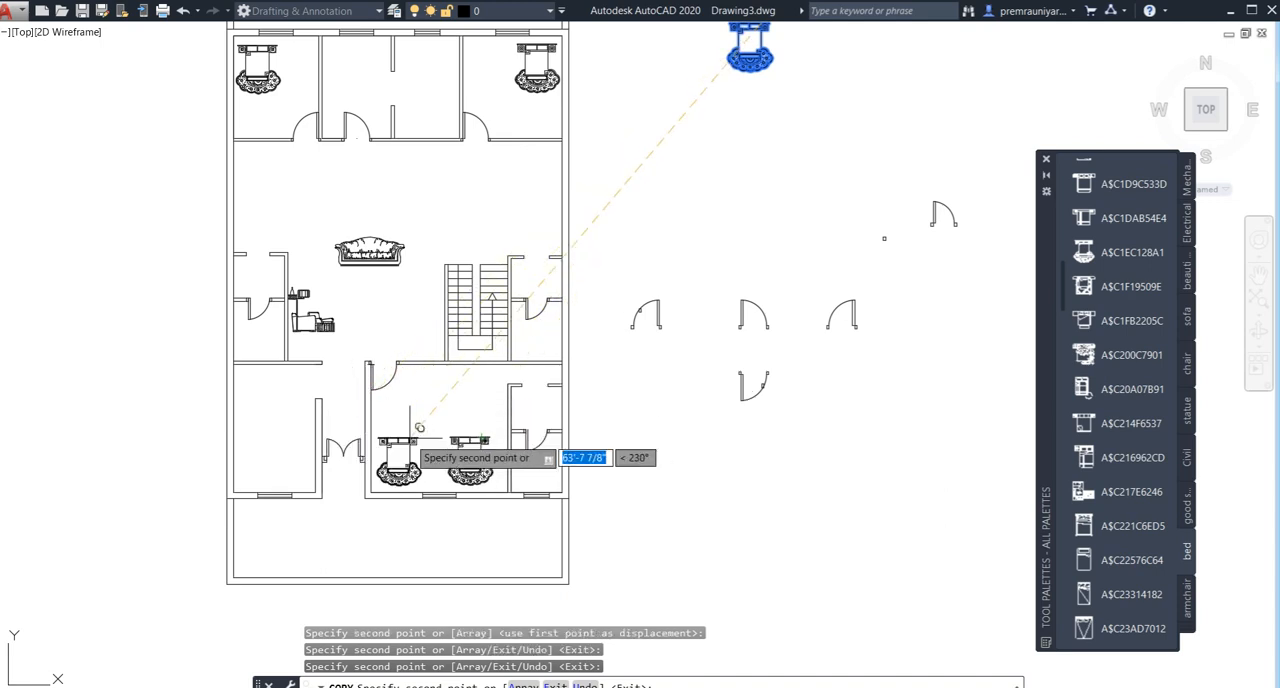
key("Escape")
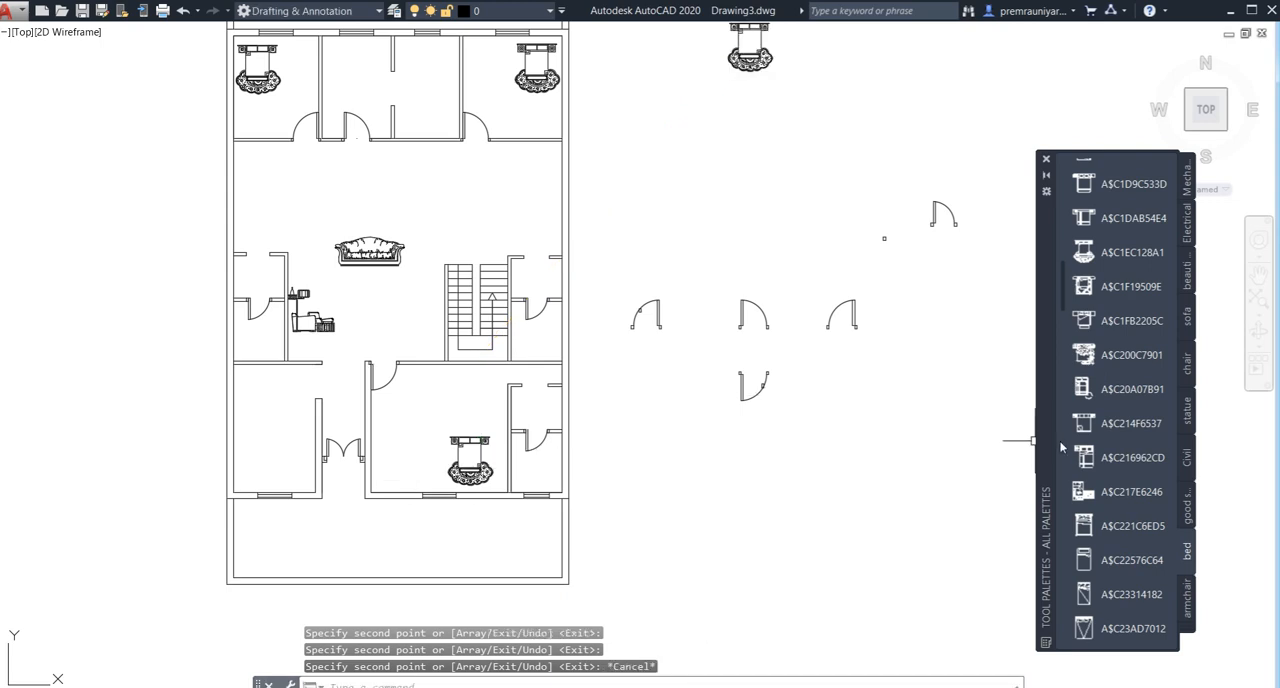
- Insert the armchair block A$C7B311959 in the southwest room, near its window
left_click(1188, 600)
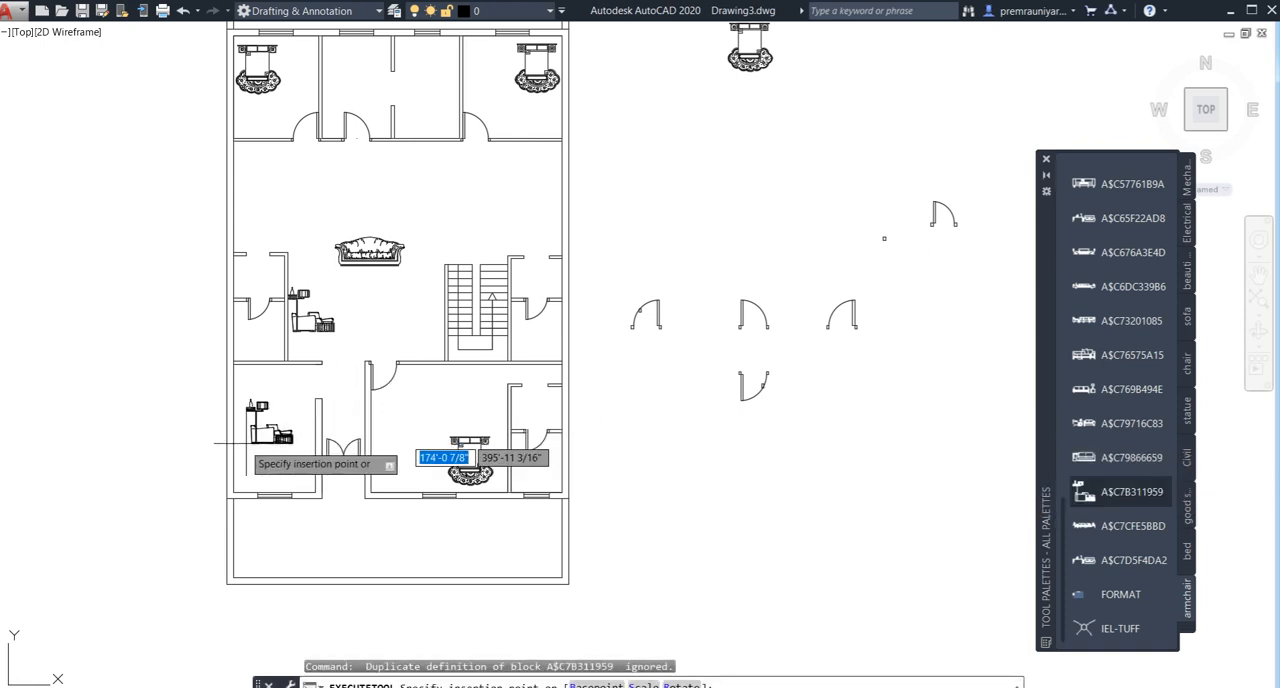
scroll(246, 442, "up", 4)
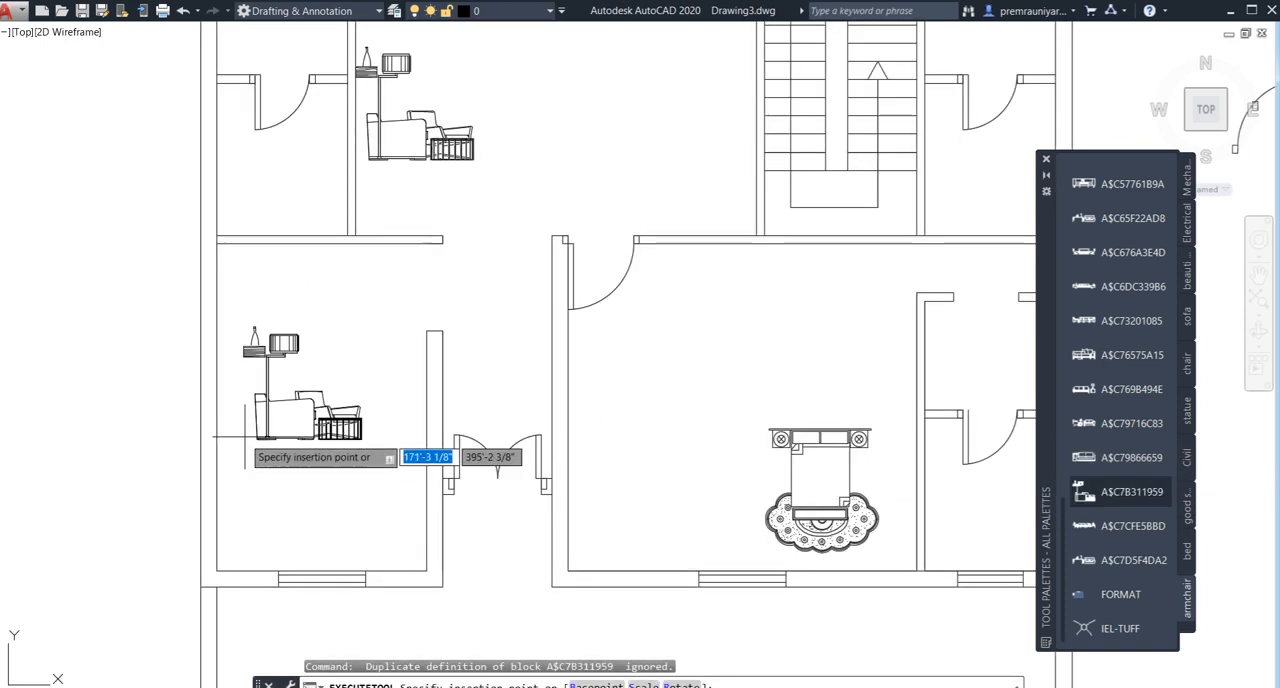
left_click(239, 531)
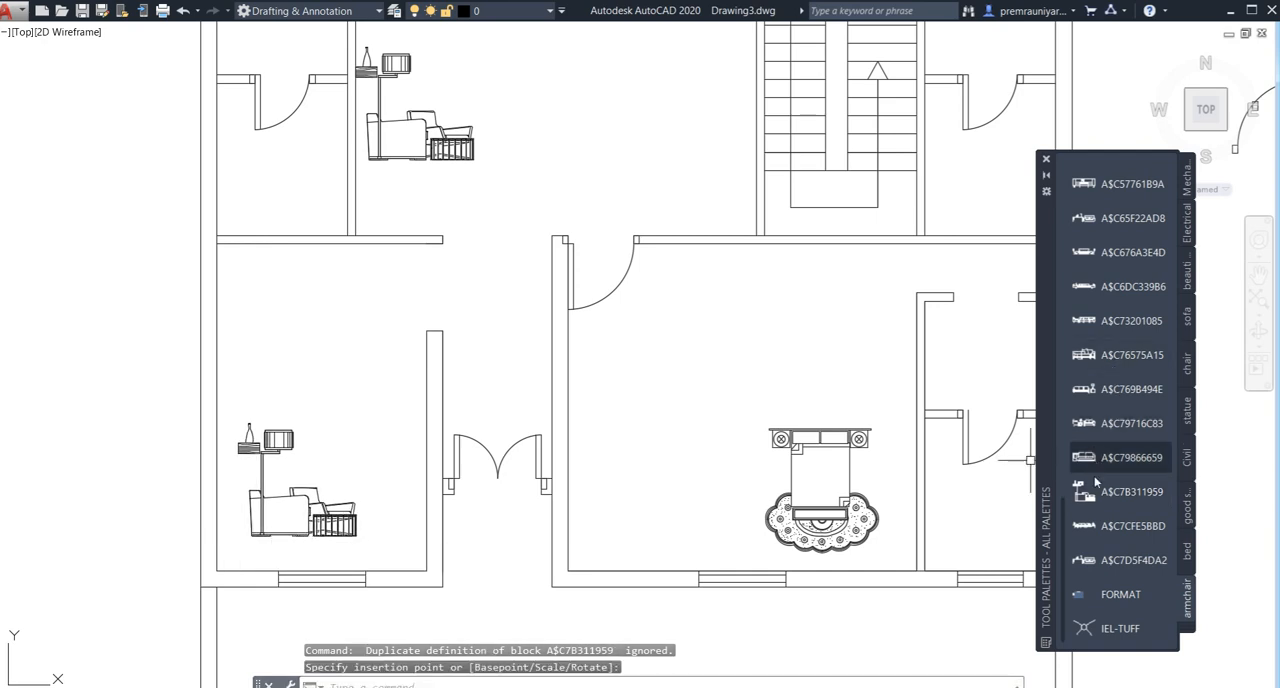
- Insert the seated-man armchair block A$C4223307F in the southwest room, north of the other armchair
scroll(1098, 450, "up", 6)
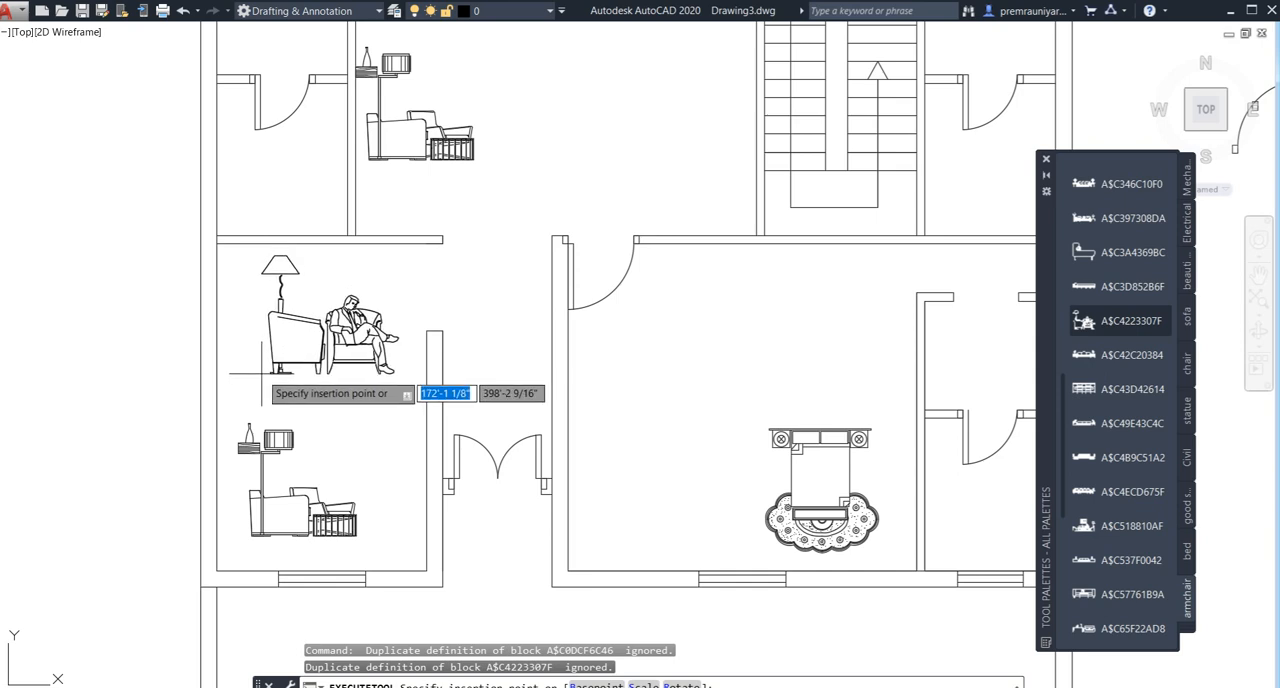
left_click(266, 368)
scroll(449, 336, "down", 3)
middle_click_drag(470, 180, 470, 277)
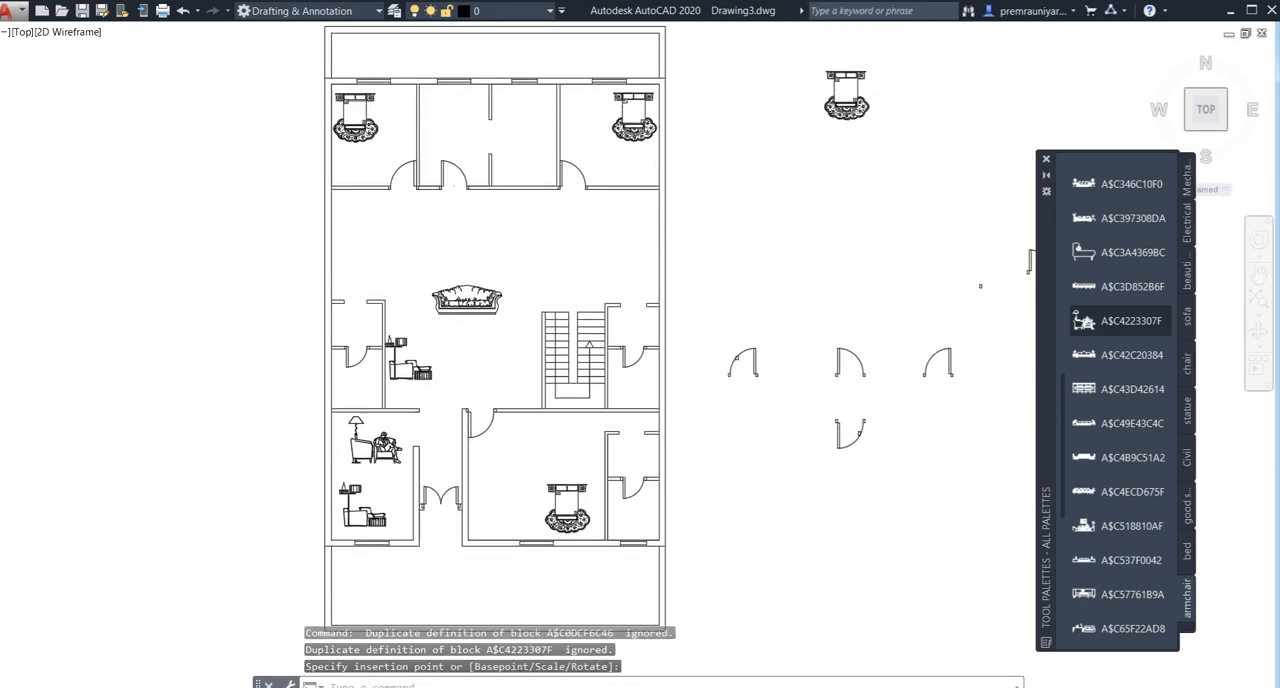
- Close the tool palettes and bring the ribbon back with the RIBBON command
middle_click_drag(430, 209, 453, 269)
scroll(425, 160, "up", 2)
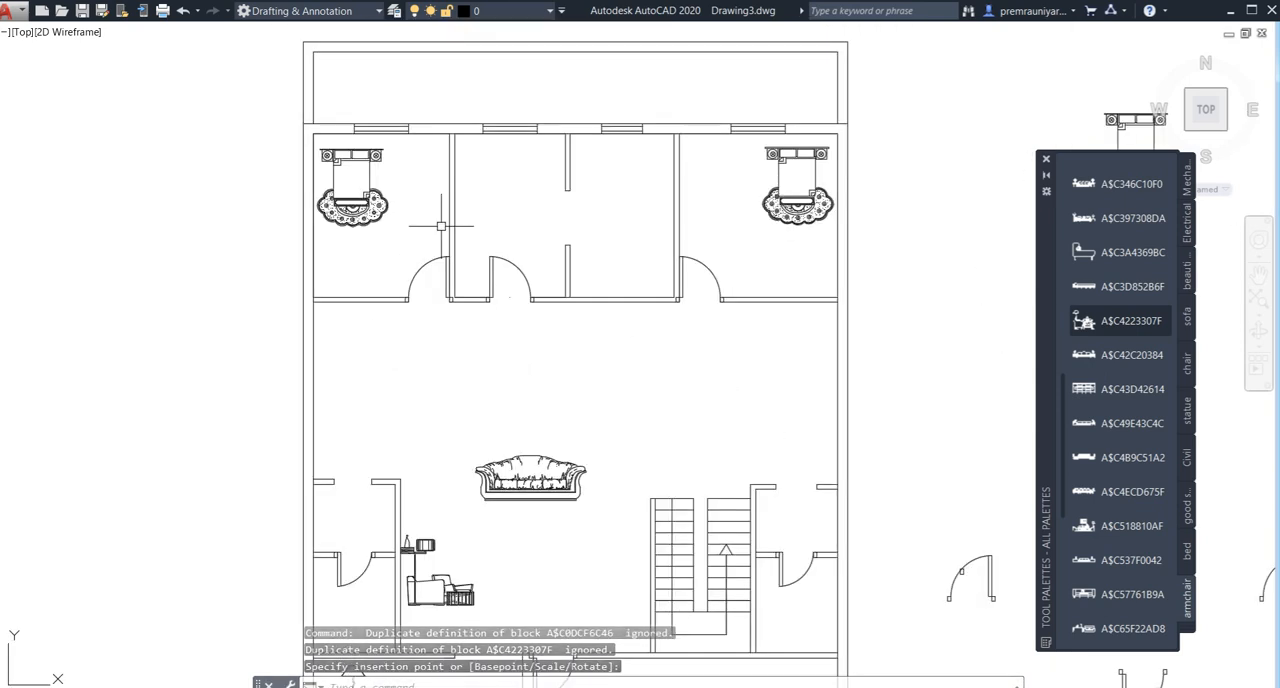
scroll(436, 260, "down", 2)
middle_click_drag(466, 320, 432, 276)
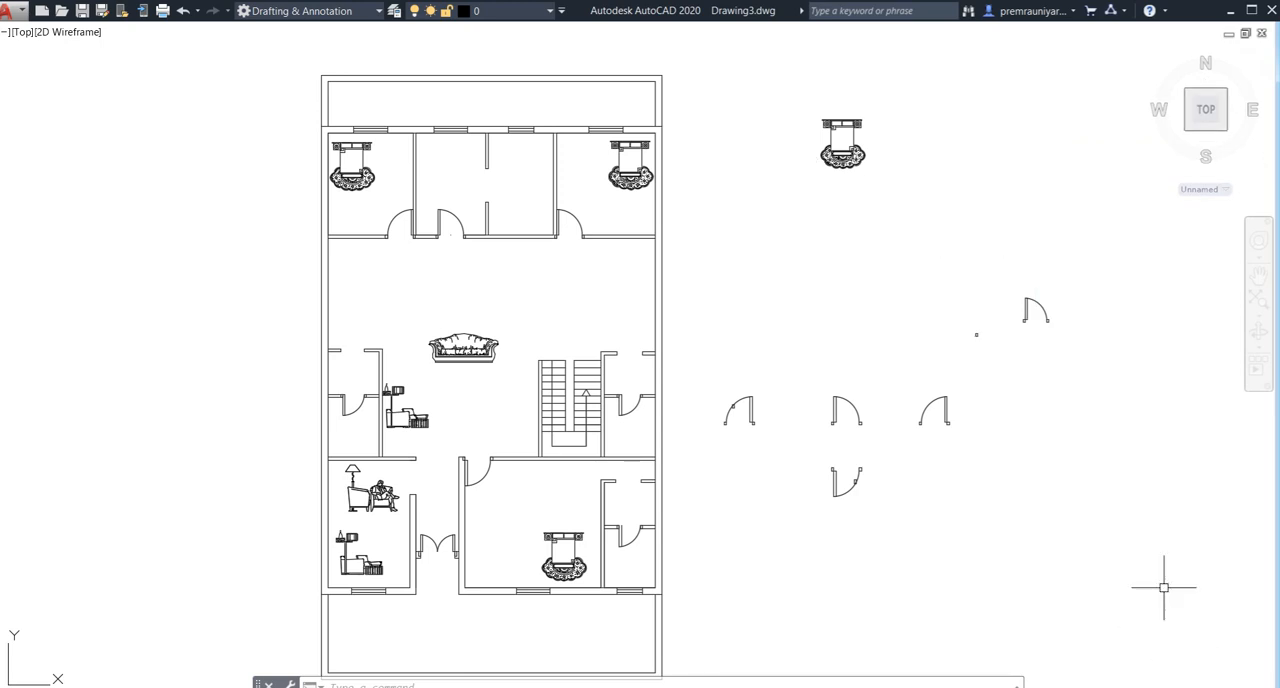
type("ibb")
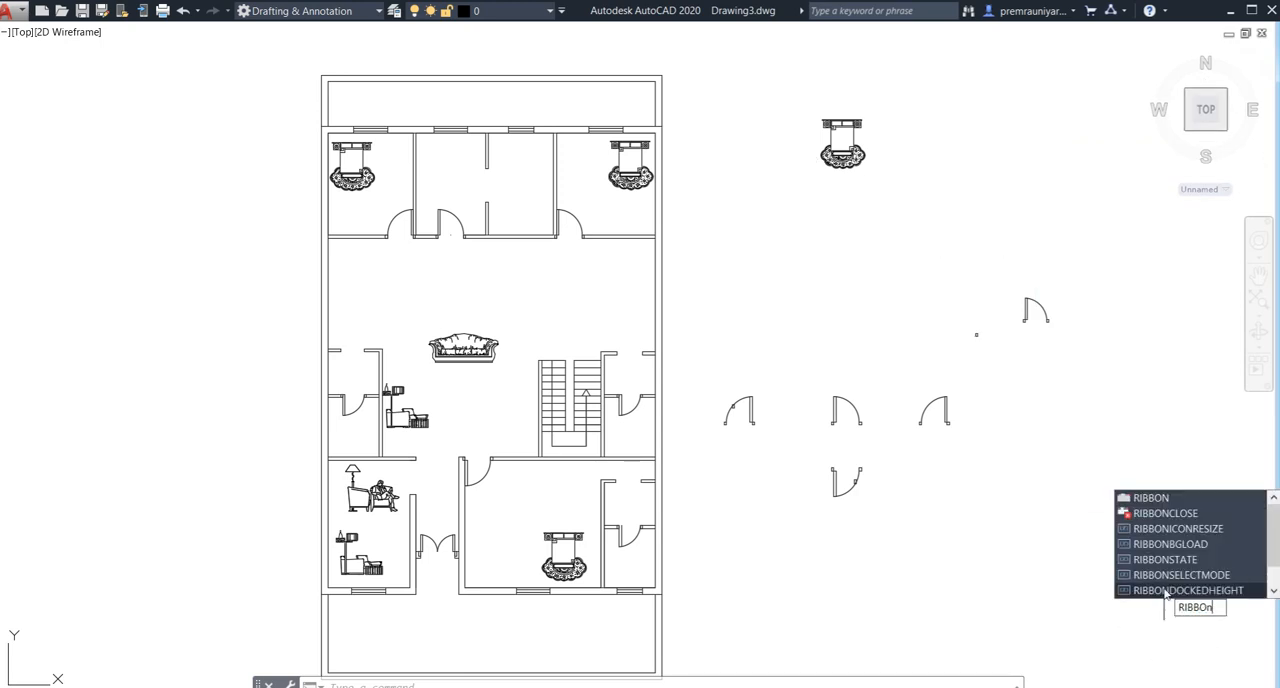
key("Return")
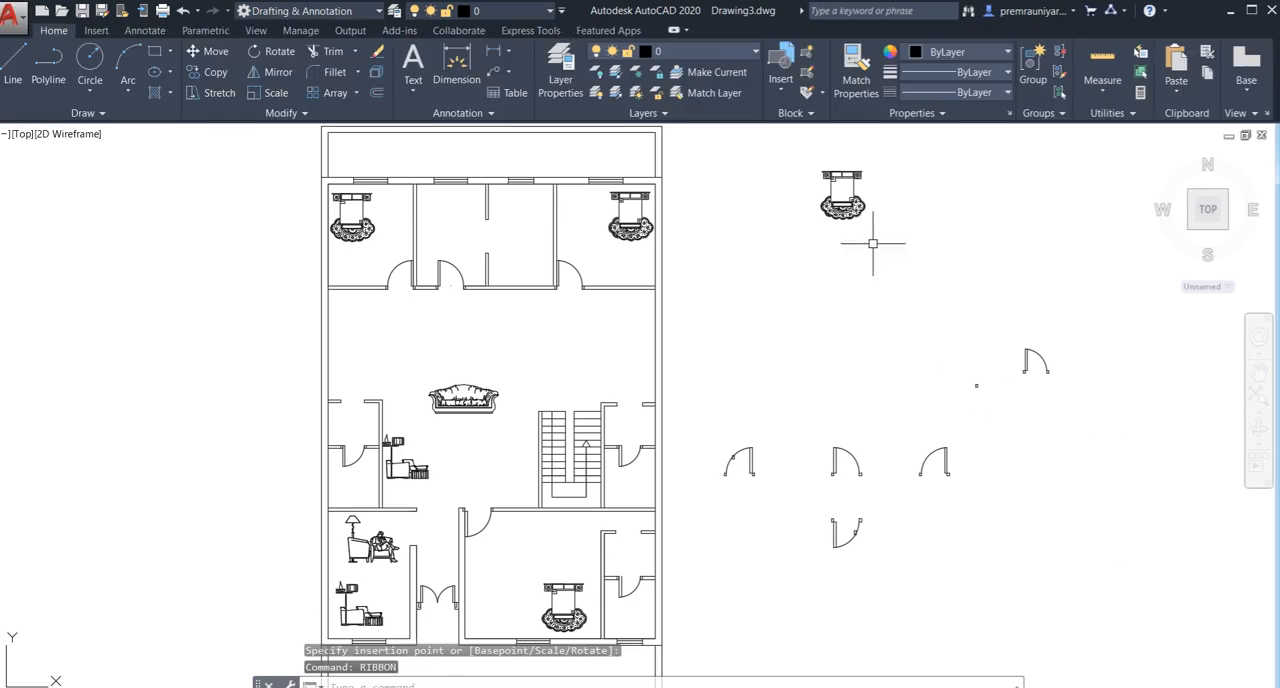
- Browse the current drawing's insertable blocks and load the drawing file dining as a block source from other drawings
left_click(96, 30)
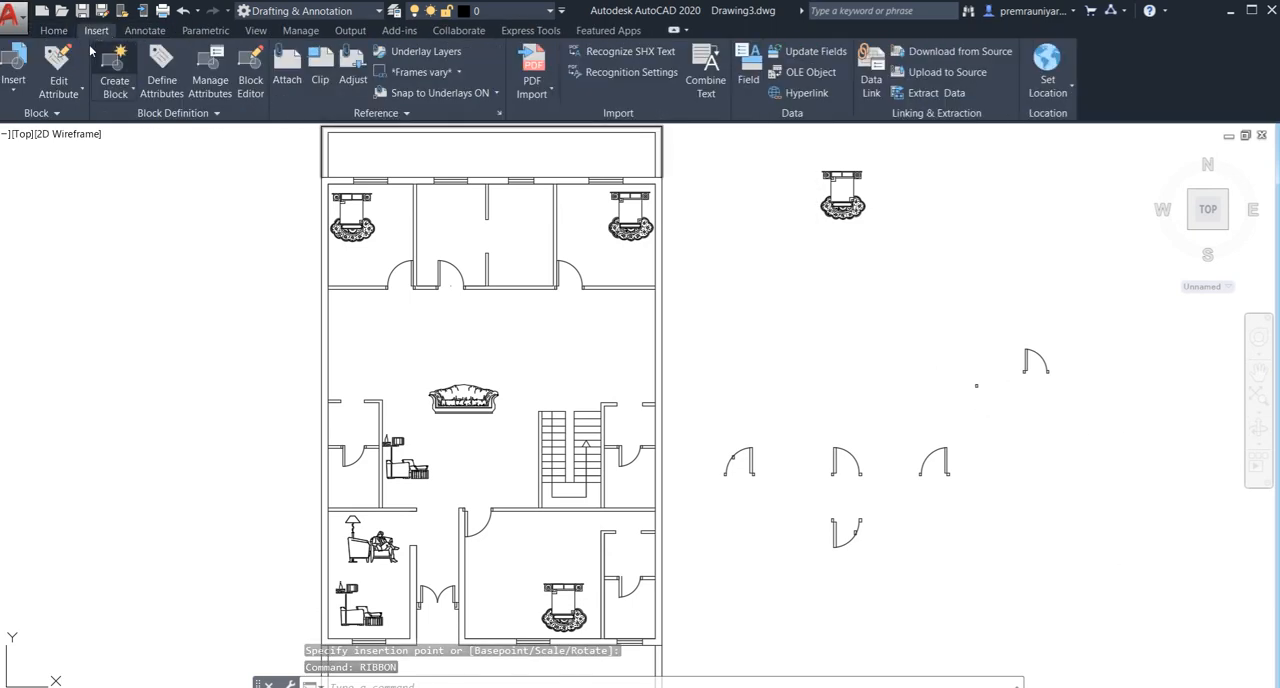
left_click(41, 112)
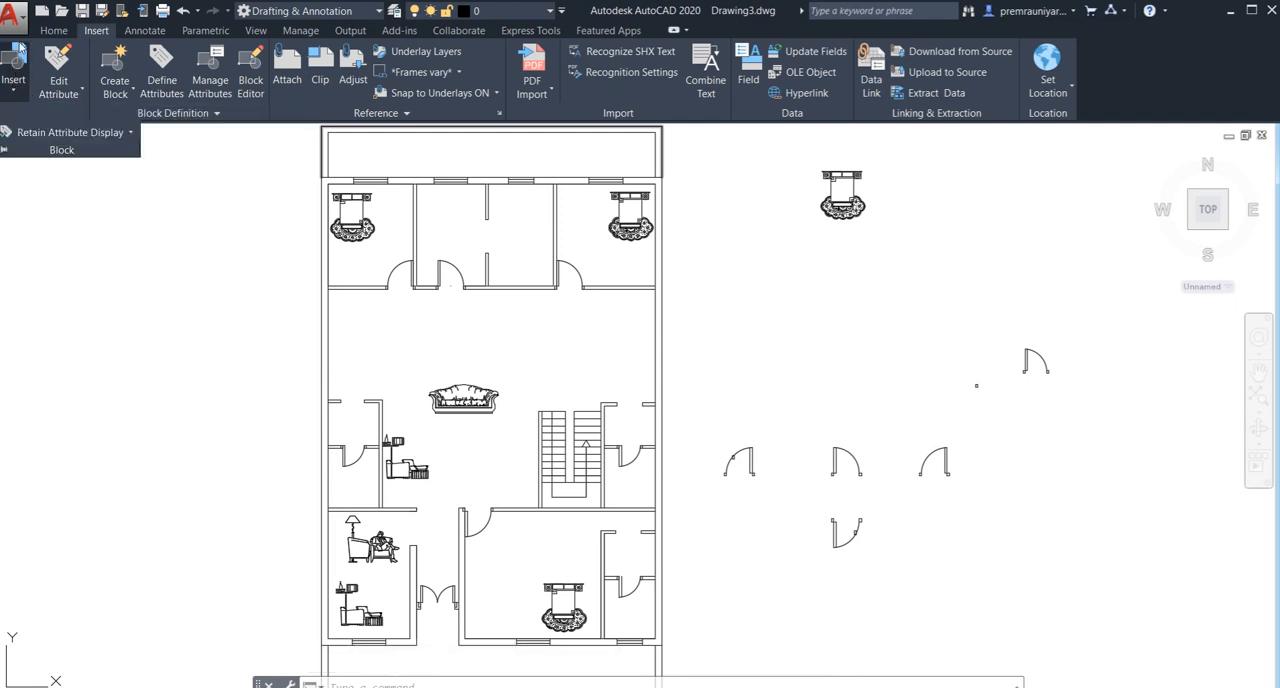
left_click(13, 89)
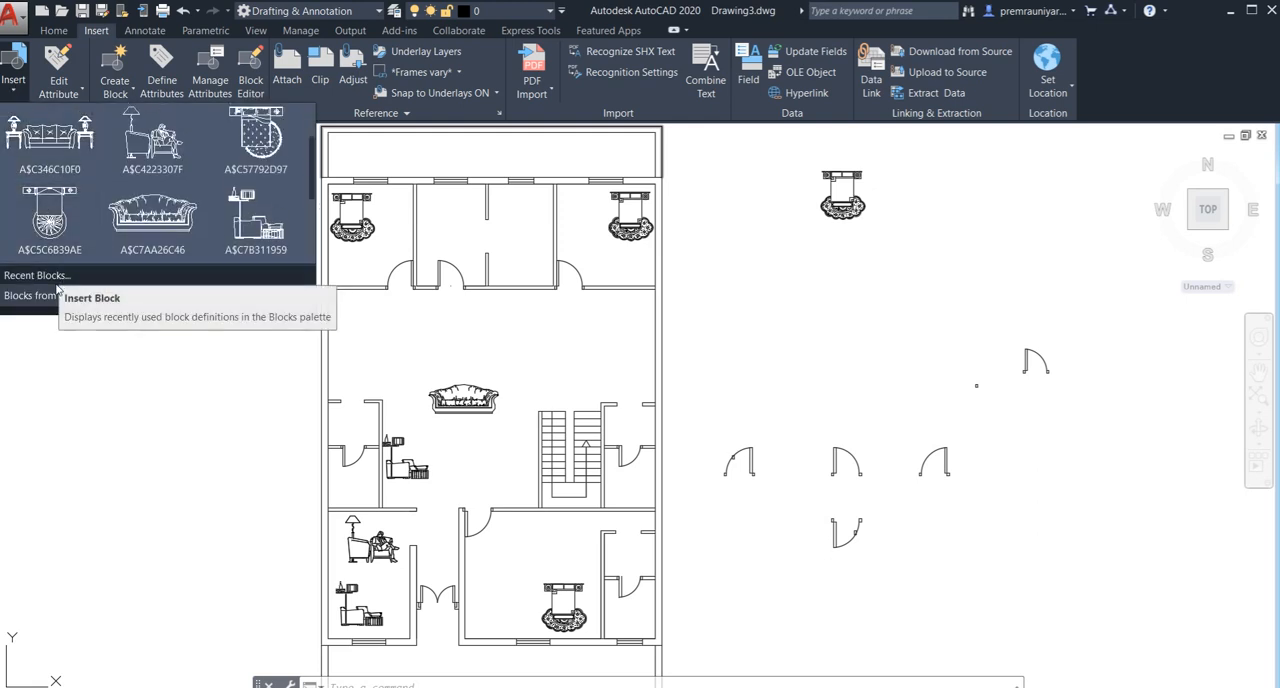
scroll(105, 195, "down", 3)
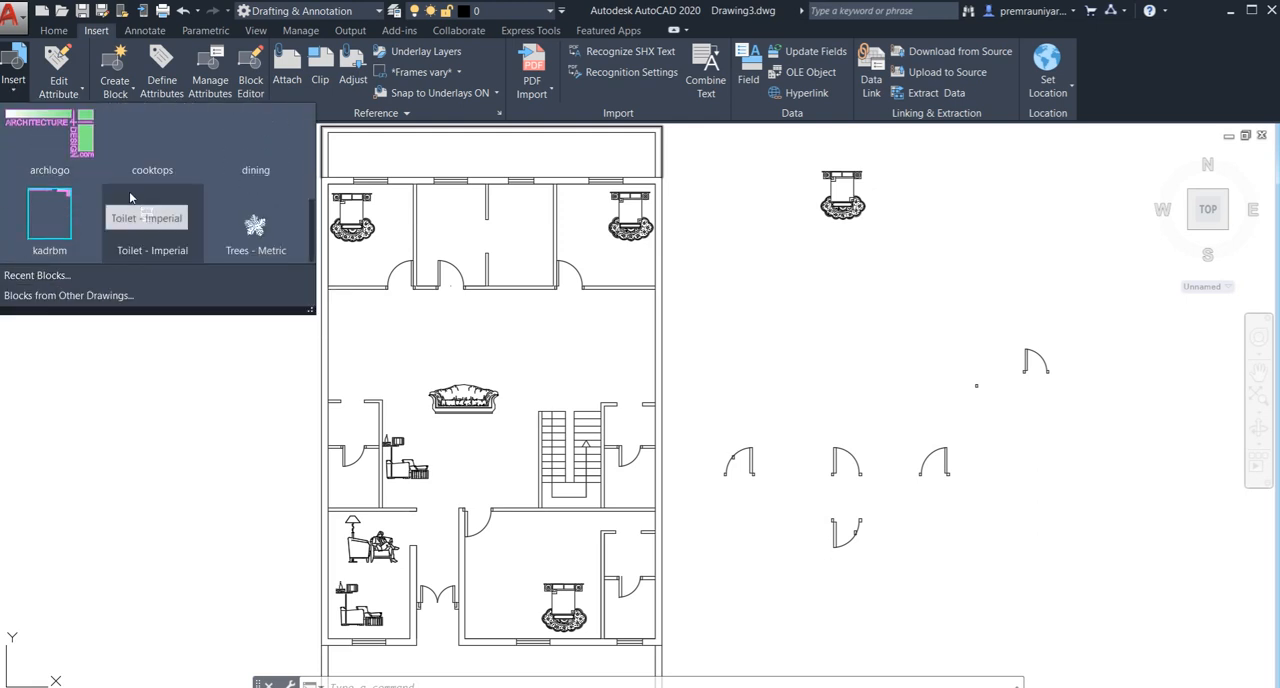
scroll(140, 190, "up", 3)
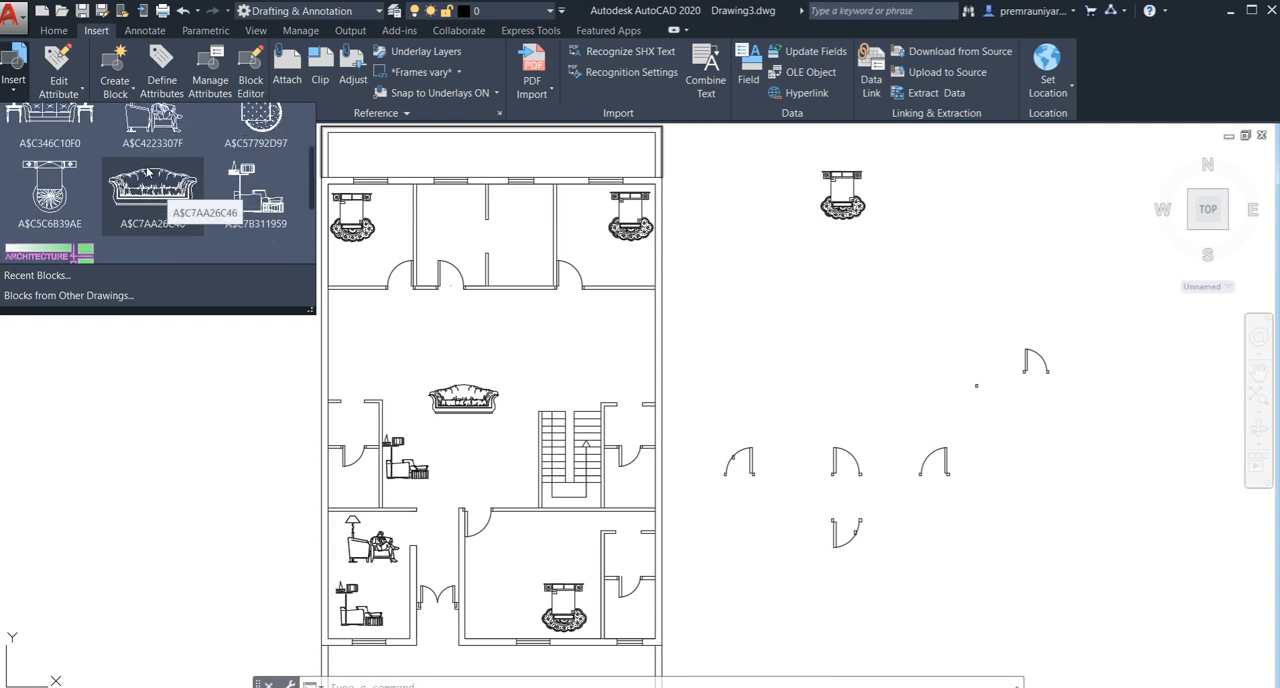
scroll(147, 173, "up", 3)
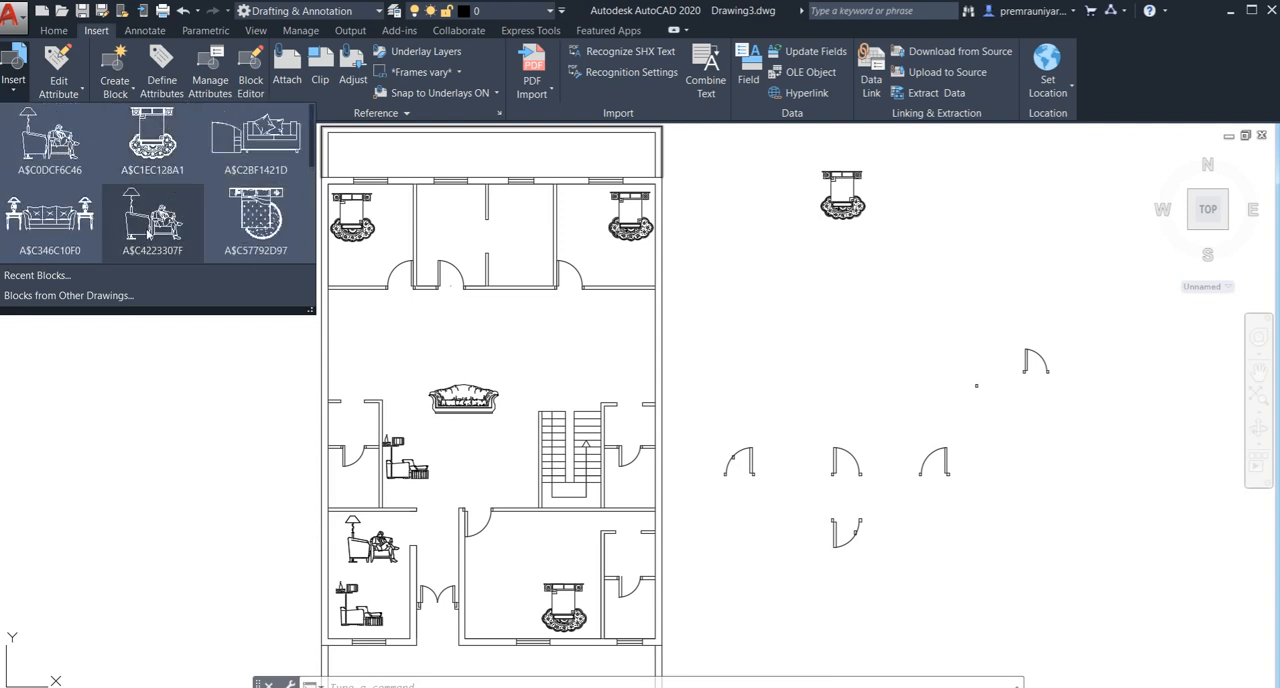
left_click(68, 295)
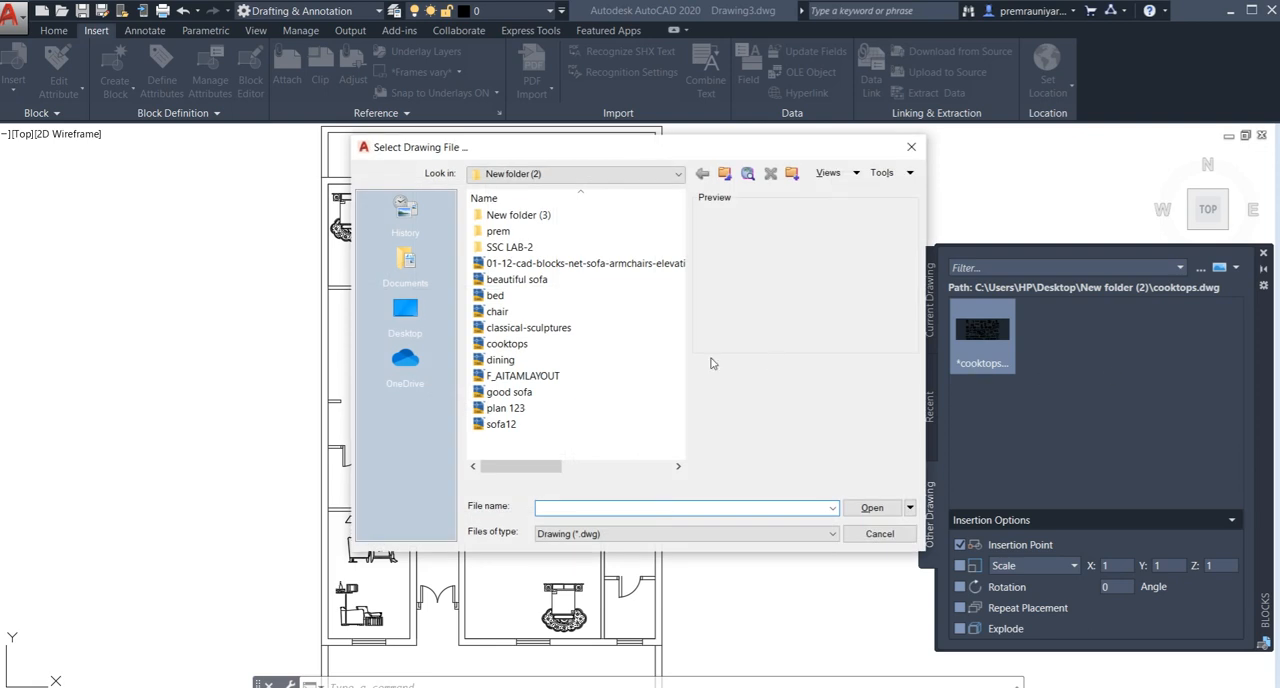
left_click(540, 366)
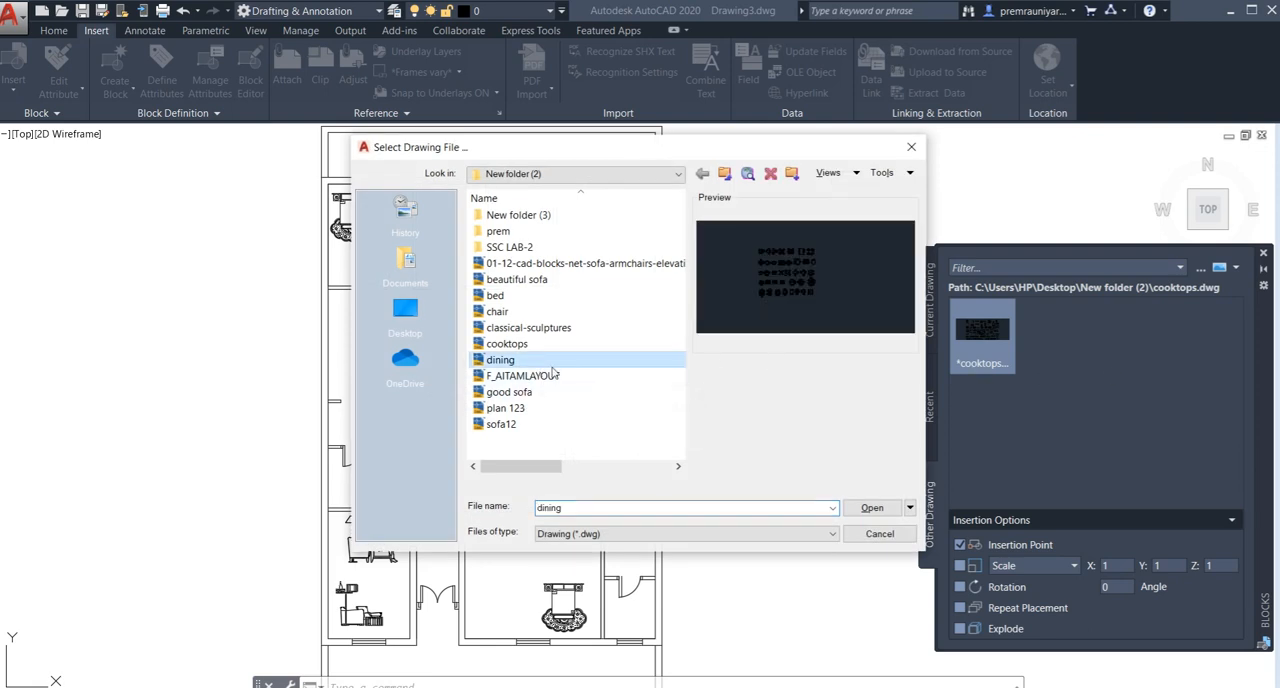
left_click(873, 508)
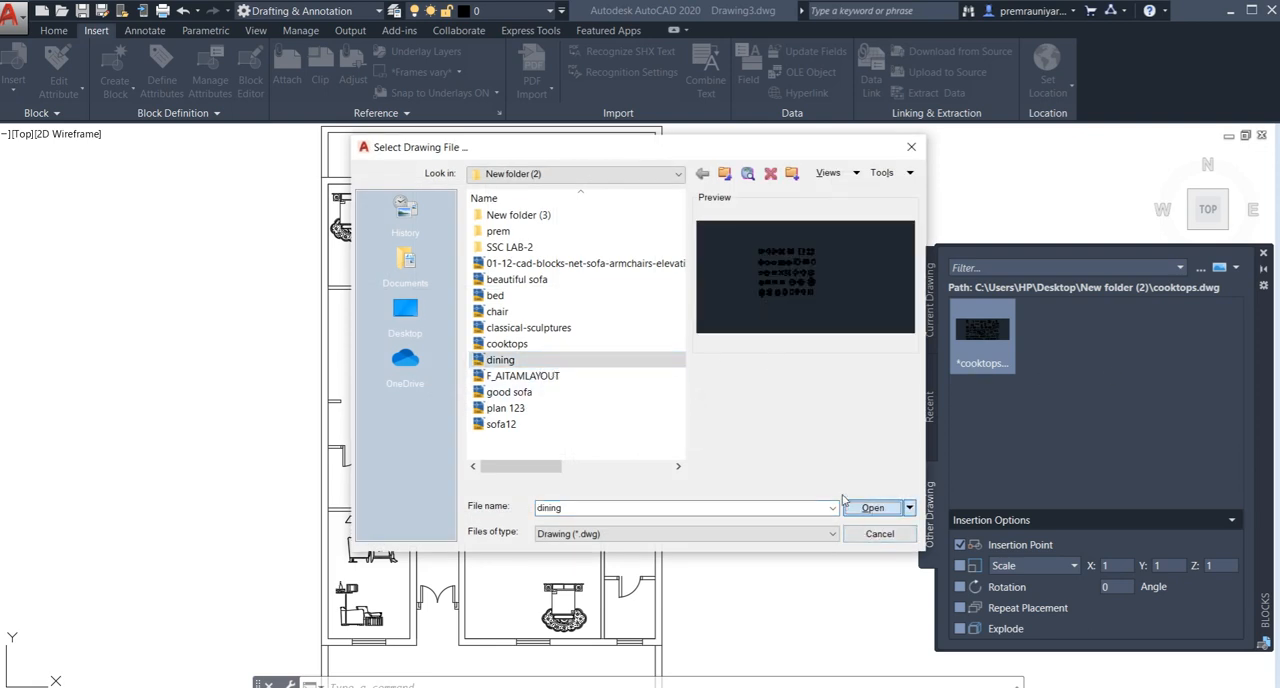
- Insert the complete dining.dwg drawing as a block over the floor plan
scroll(822, 417, "down", 2)
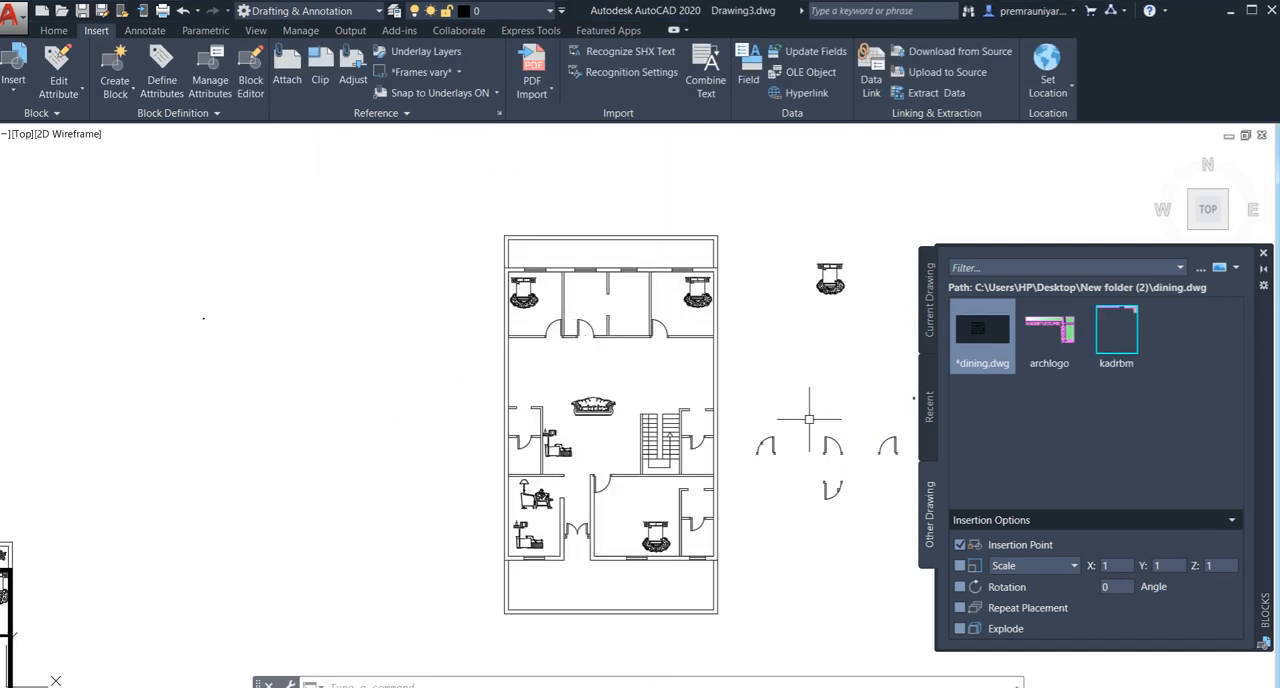
mouse_move(759, 419)
middle_mouse_down()
mouse_move(432, 500)
mouse_move(390, 474)
middle_mouse_up()
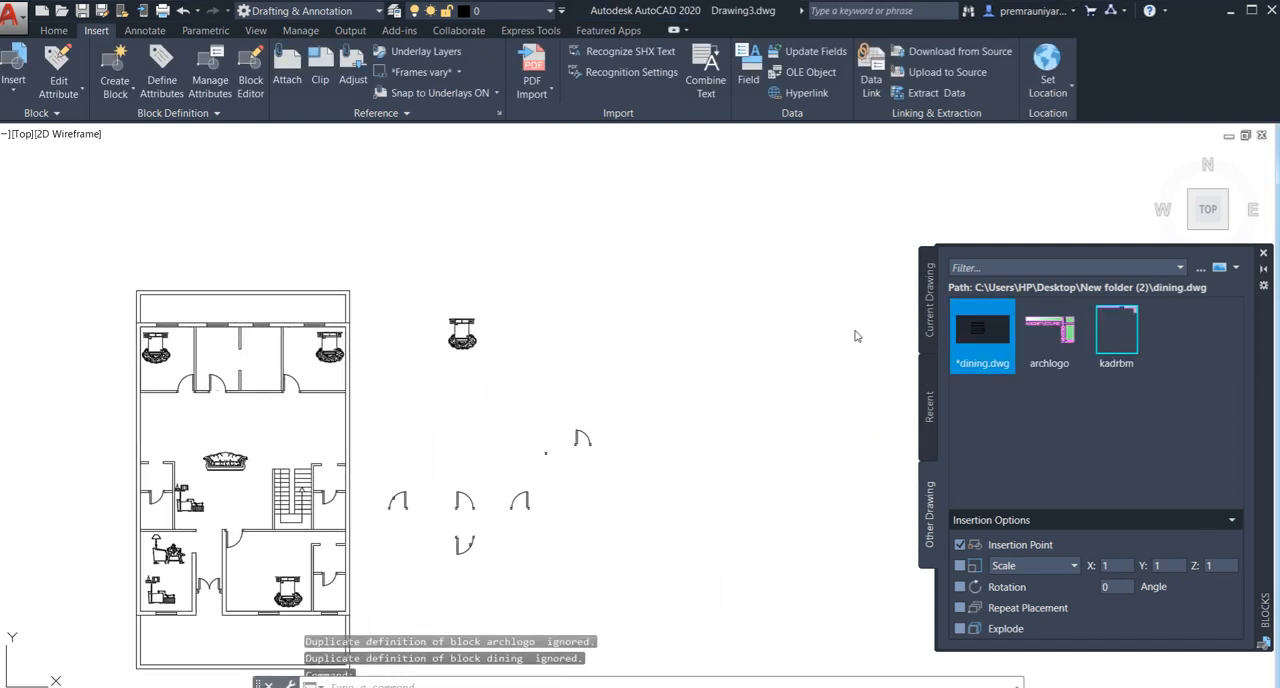
scroll(774, 354, "down", 2)
mouse_move(774, 354)
middle_mouse_down()
mouse_move(546, 354)
mouse_move(770, 362)
middle_mouse_up()
scroll(505, 370, "up", 4)
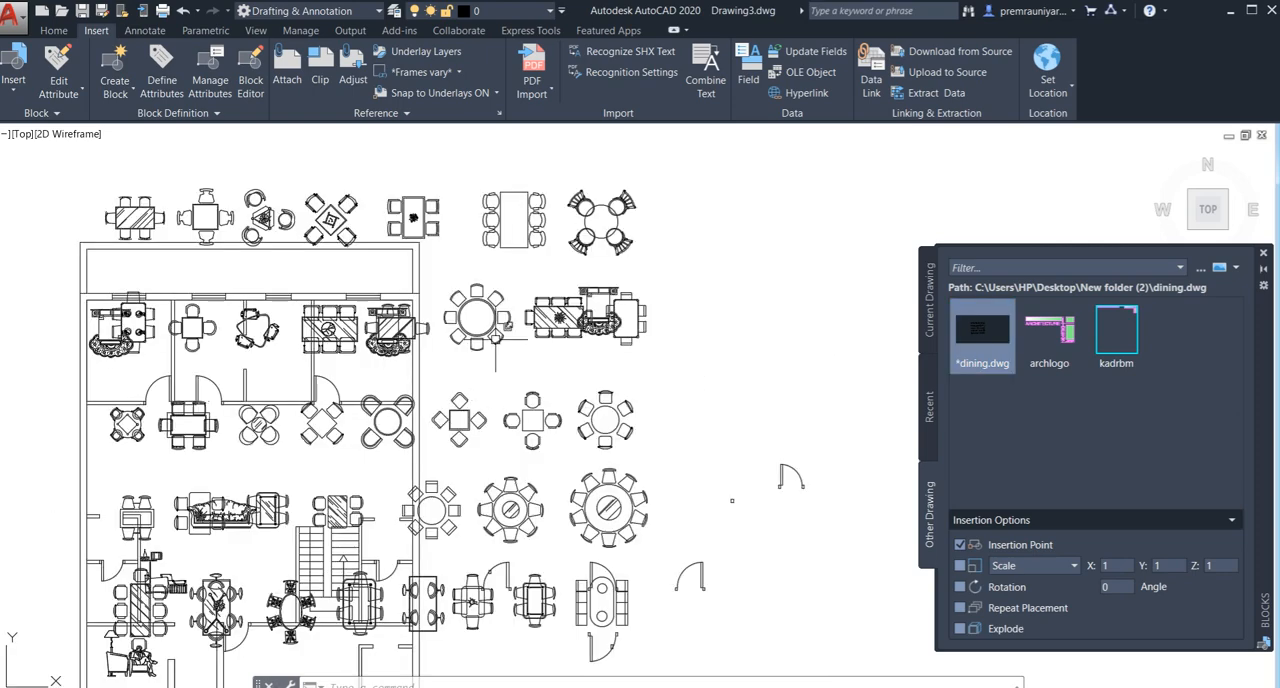
- Move the inserted dining block collection clear of the floor plan, into the empty area to the northeast
left_click(497, 336)
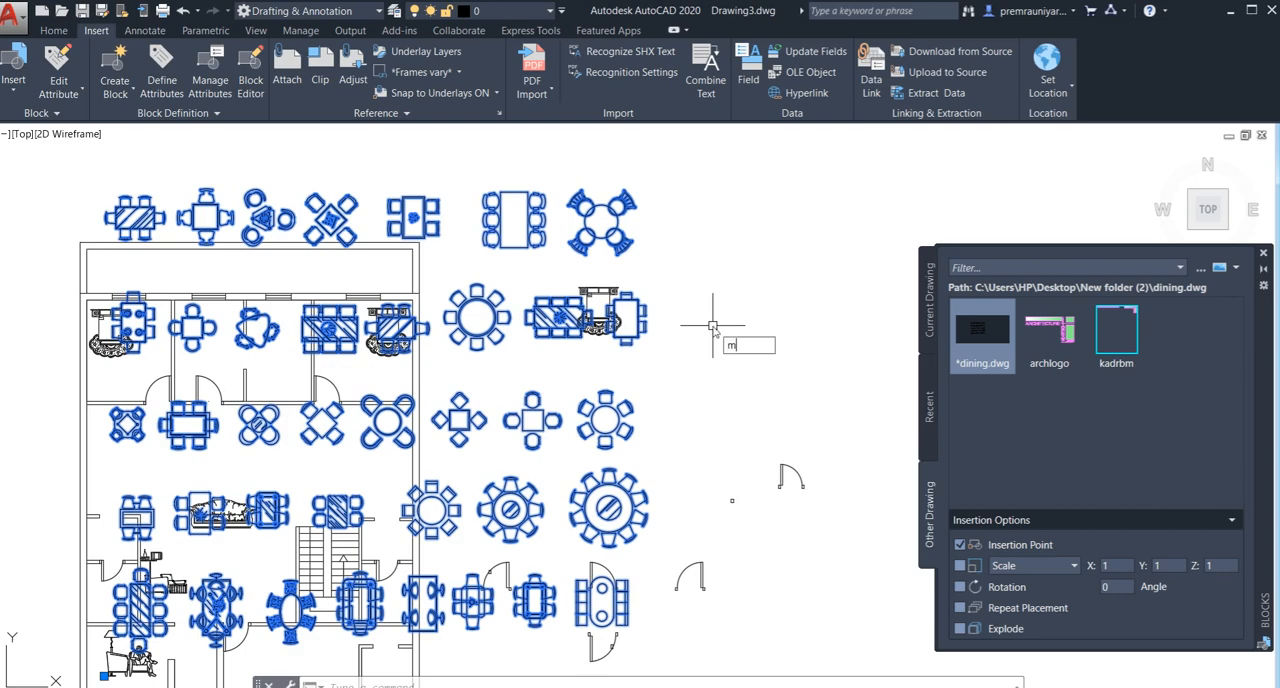
key("Return")
left_click(647, 319)
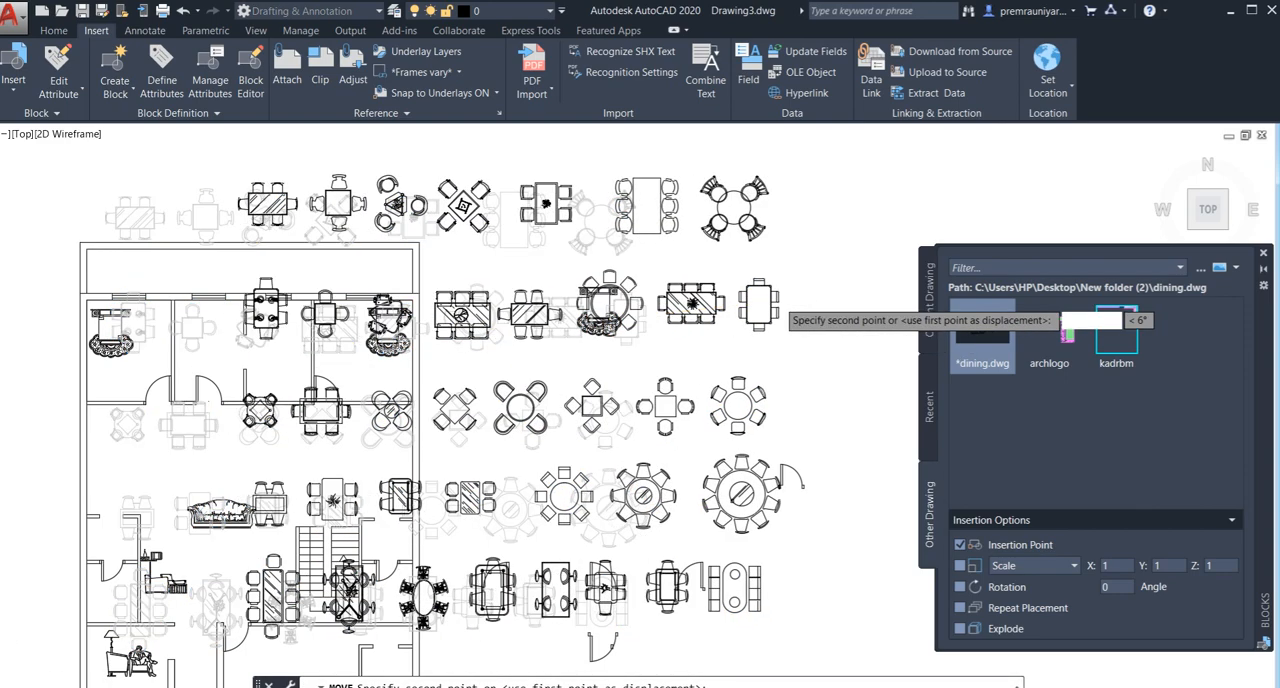
scroll(780, 280, "down", 4)
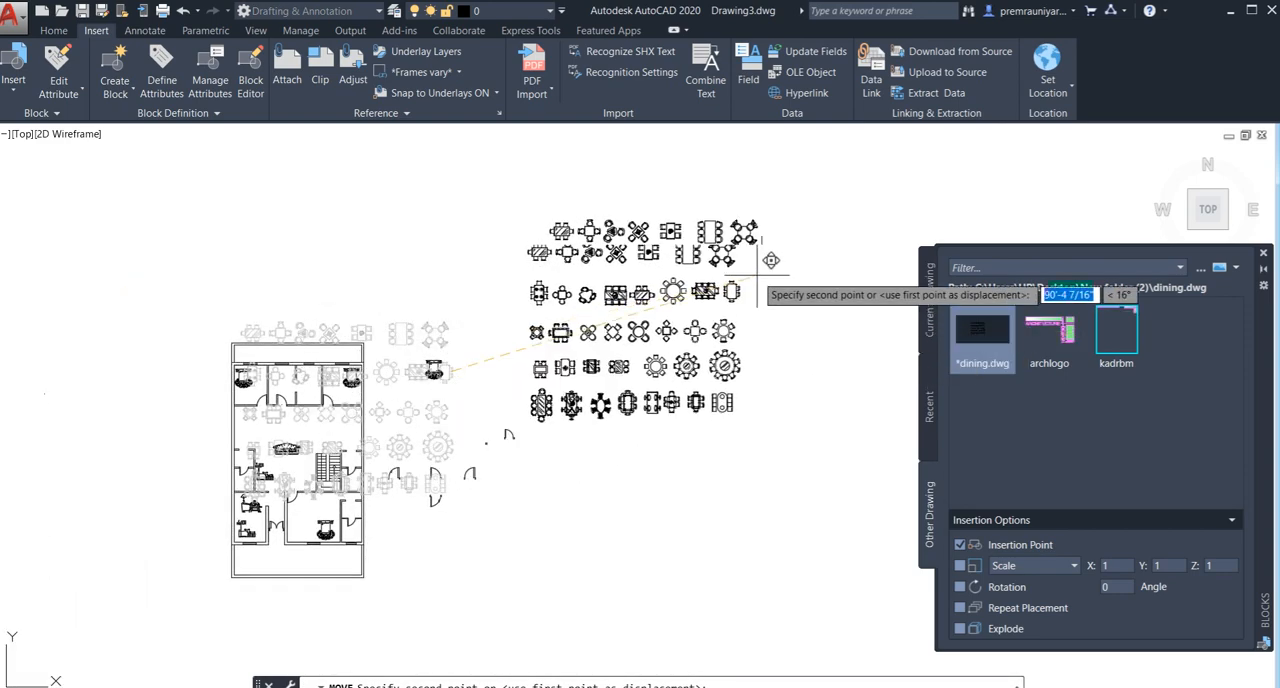
left_click(856, 214)
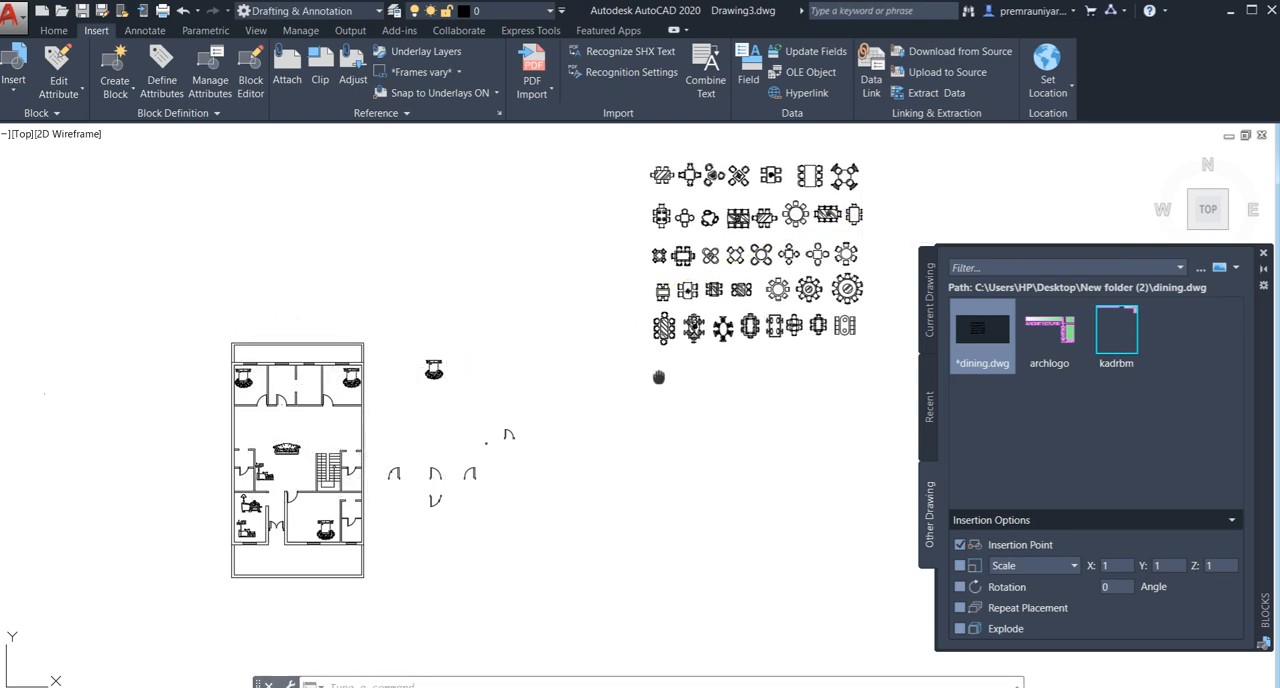
- Explode the dining block collection into separate table sets
middle_click_drag(658, 376, 693, 330)
scroll(466, 401, "up", 4)
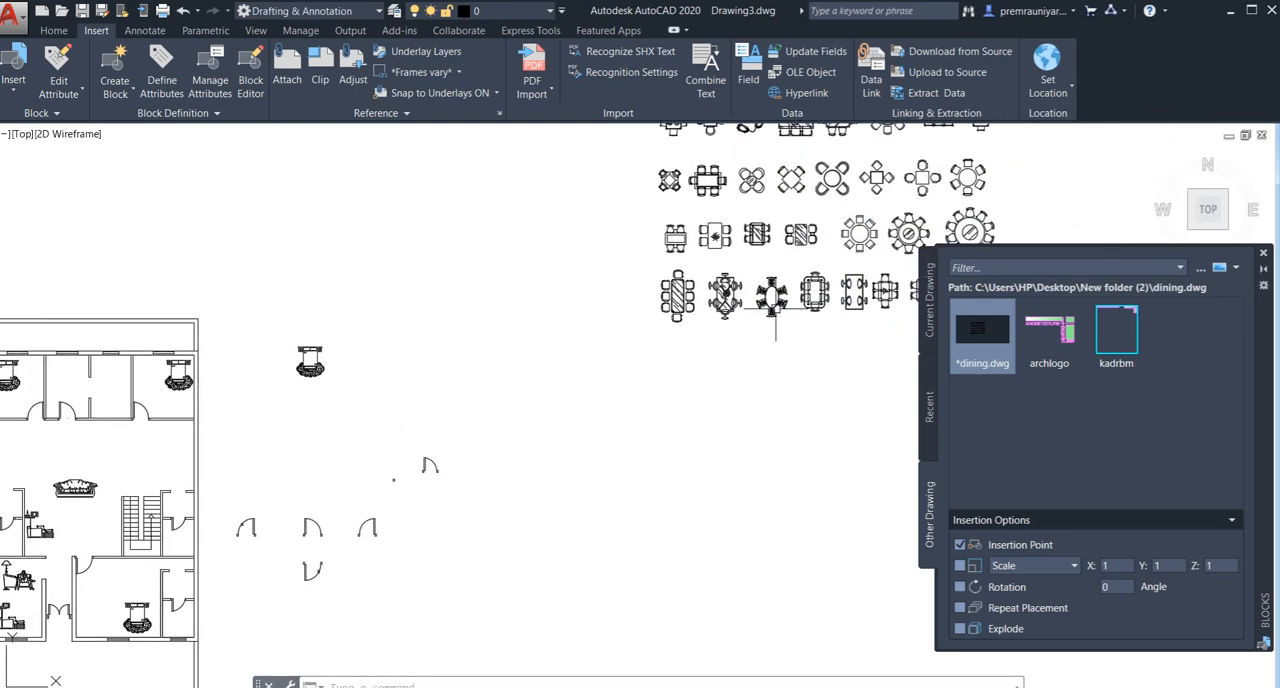
scroll(775, 296, "up", 2)
left_click(790, 262)
left_click(736, 326)
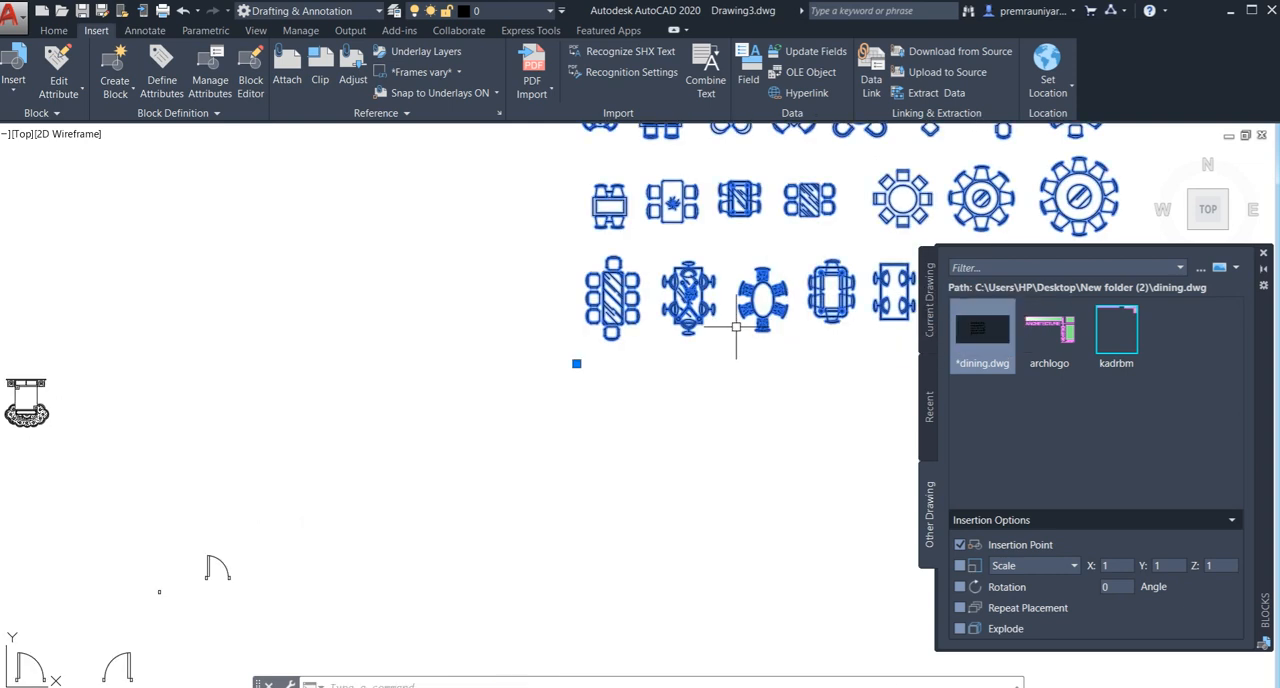
key("Return")
- Move the oval six-chair dining table into the narrow room east of the northwest bedroom
left_click(795, 268)
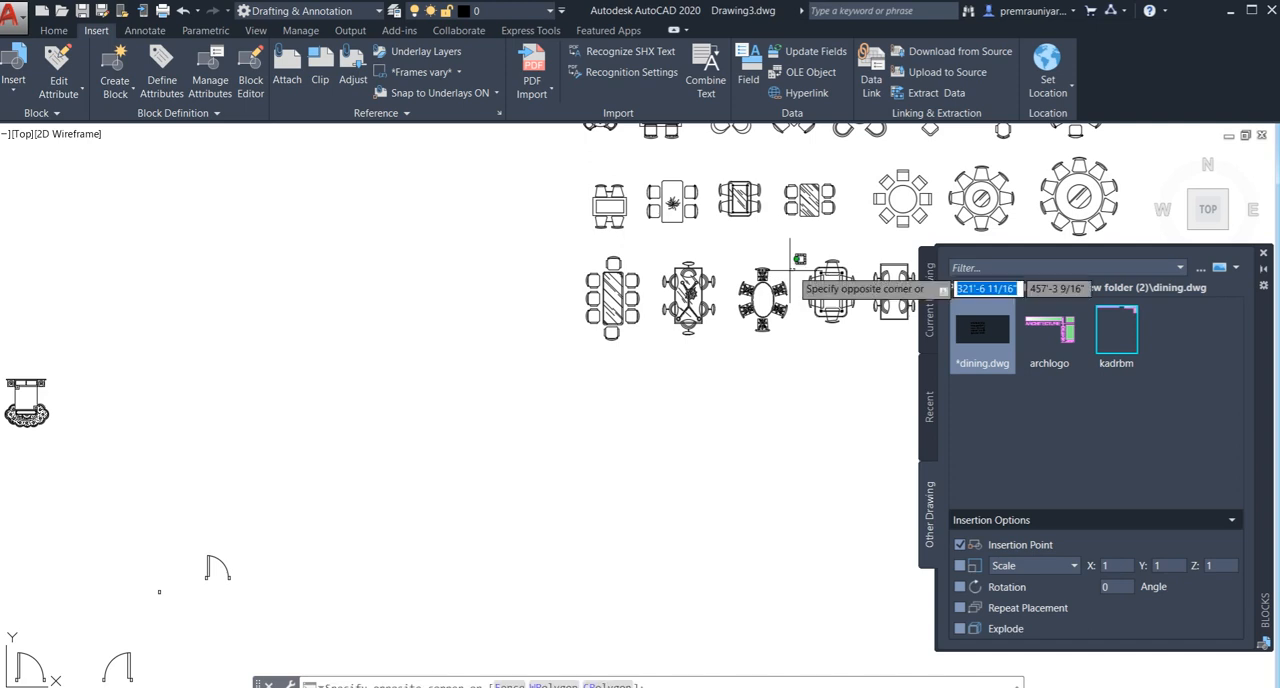
left_click(718, 356)
type("m")
key("Return")
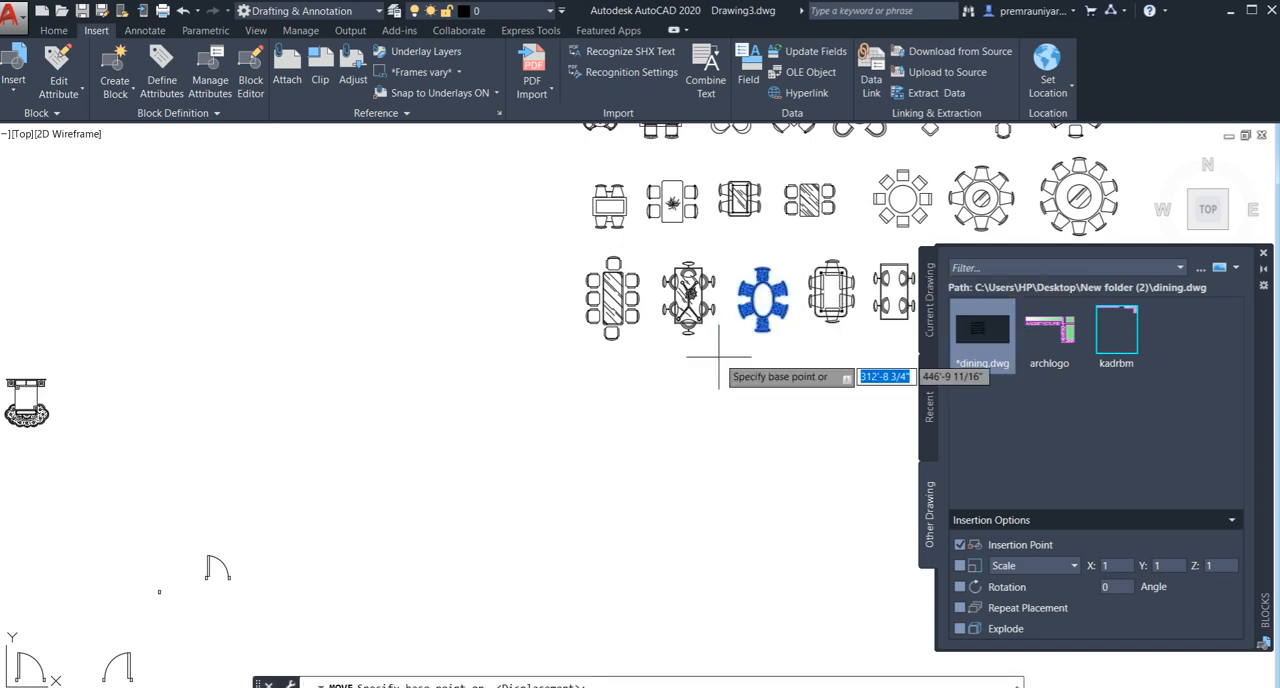
left_click(762, 323)
scroll(759, 328, "down", 6)
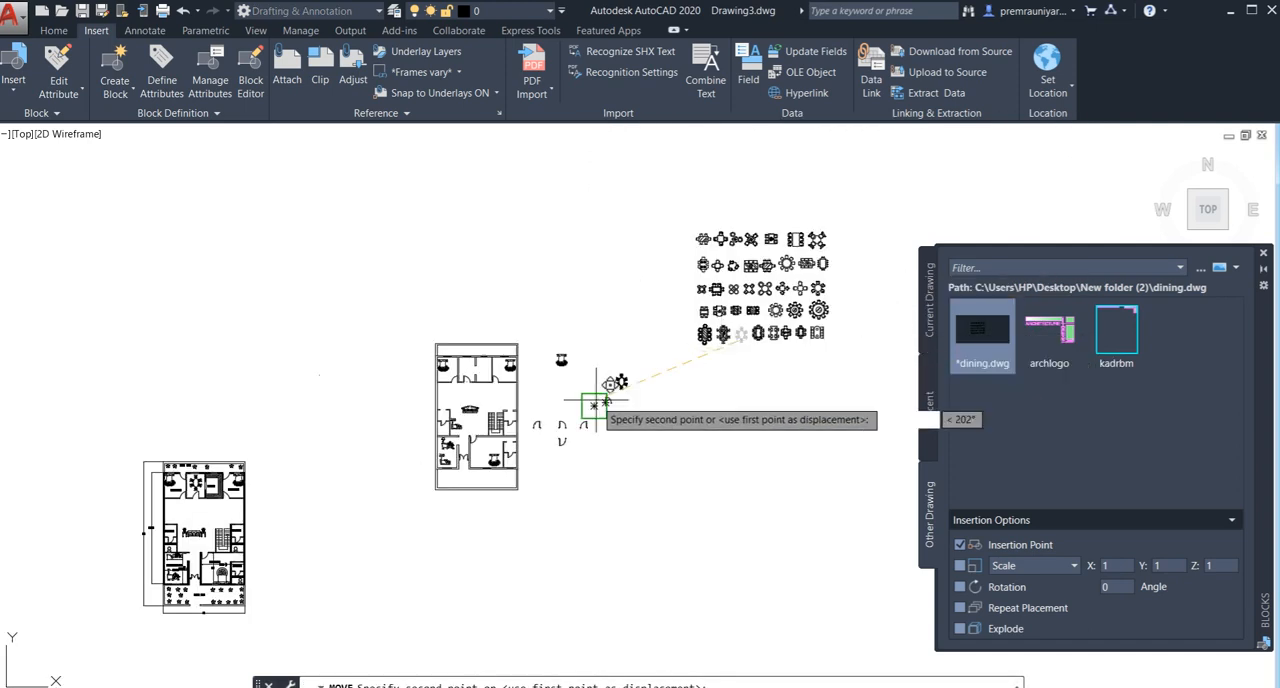
middle_click_drag(595, 399, 627, 402)
scroll(501, 399, "up", 4)
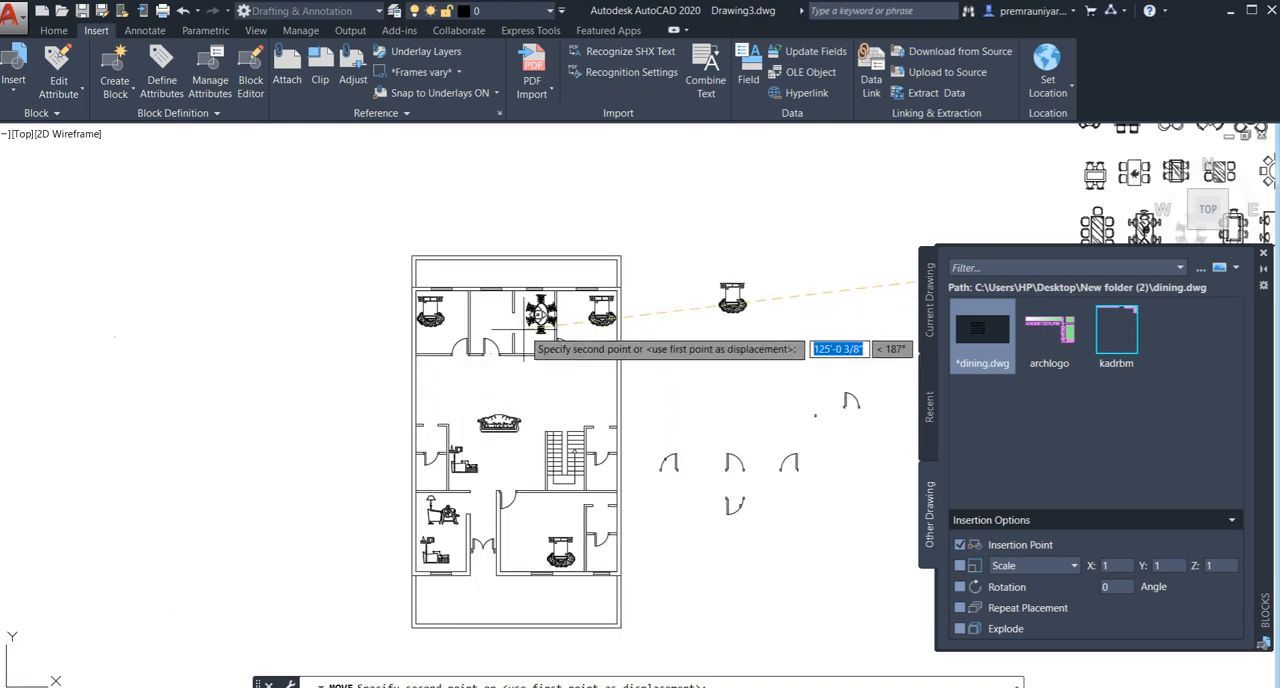
scroll(460, 345, "up", 4)
scroll(478, 327, "up", 1)
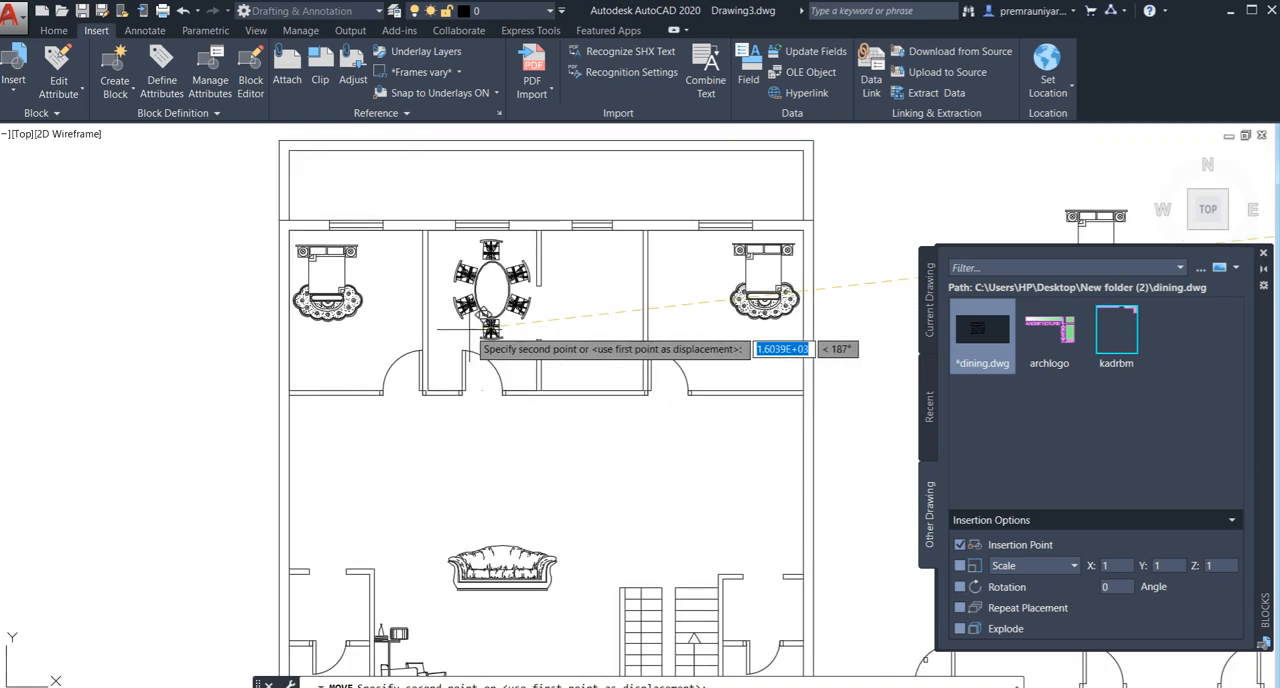
left_click(491, 326)
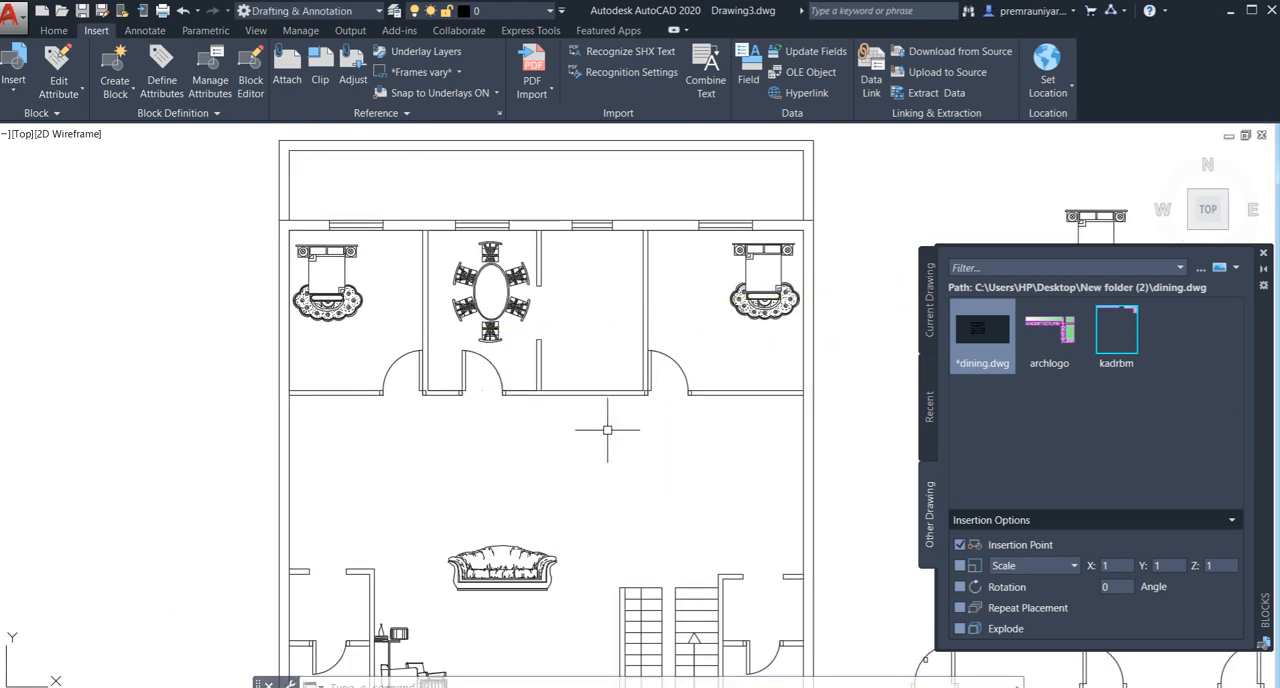
- Offset the north and east inner wall lines of the room east of the dining table 2' inward
middle_click_drag(610, 423, 540, 455)
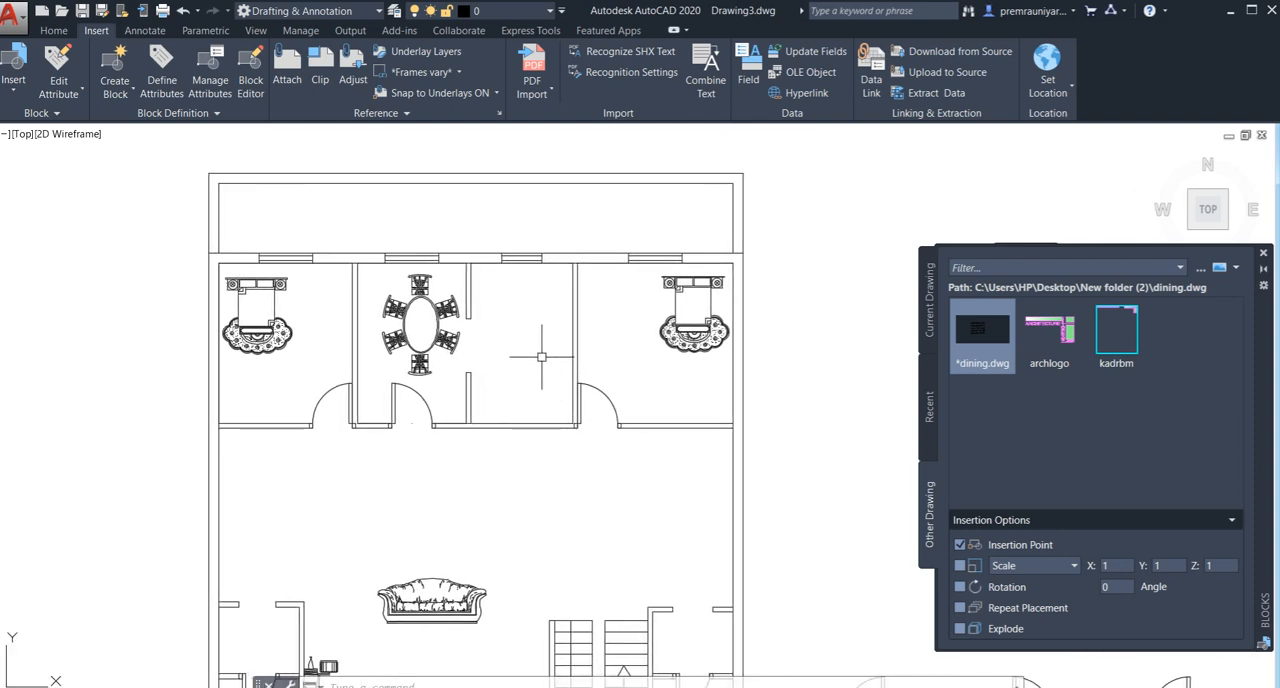
type("o")
key("Return")
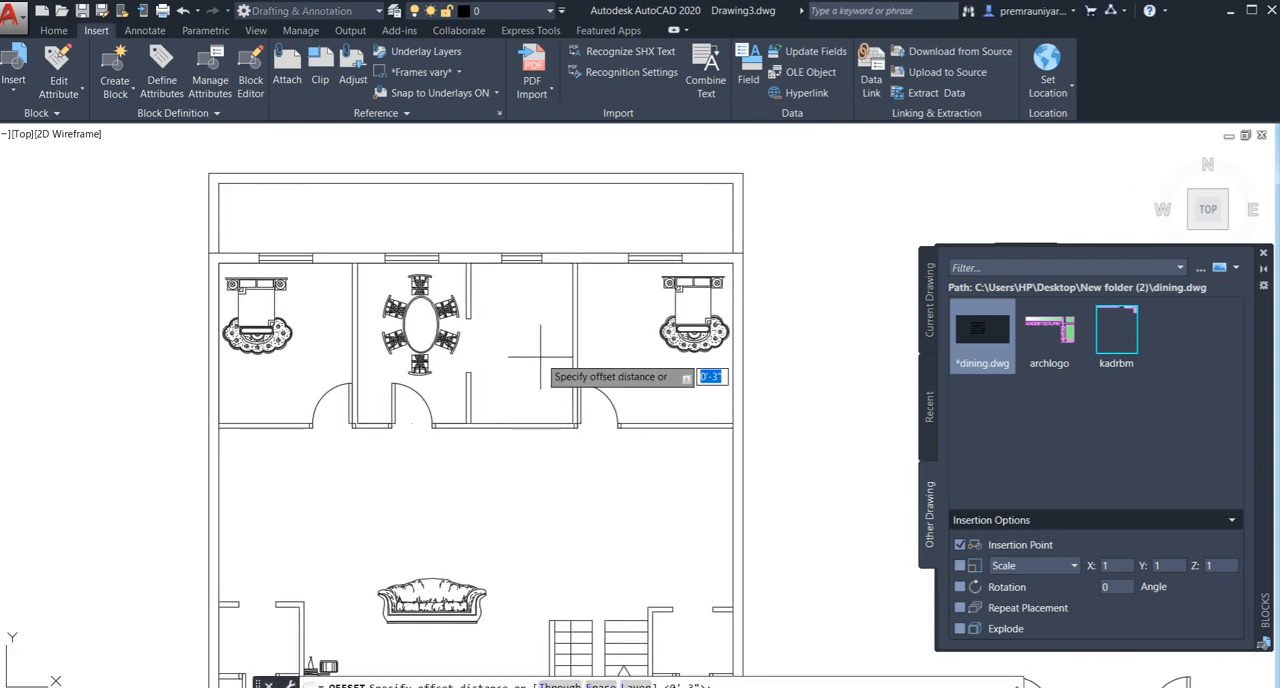
type("2")
key("Return")
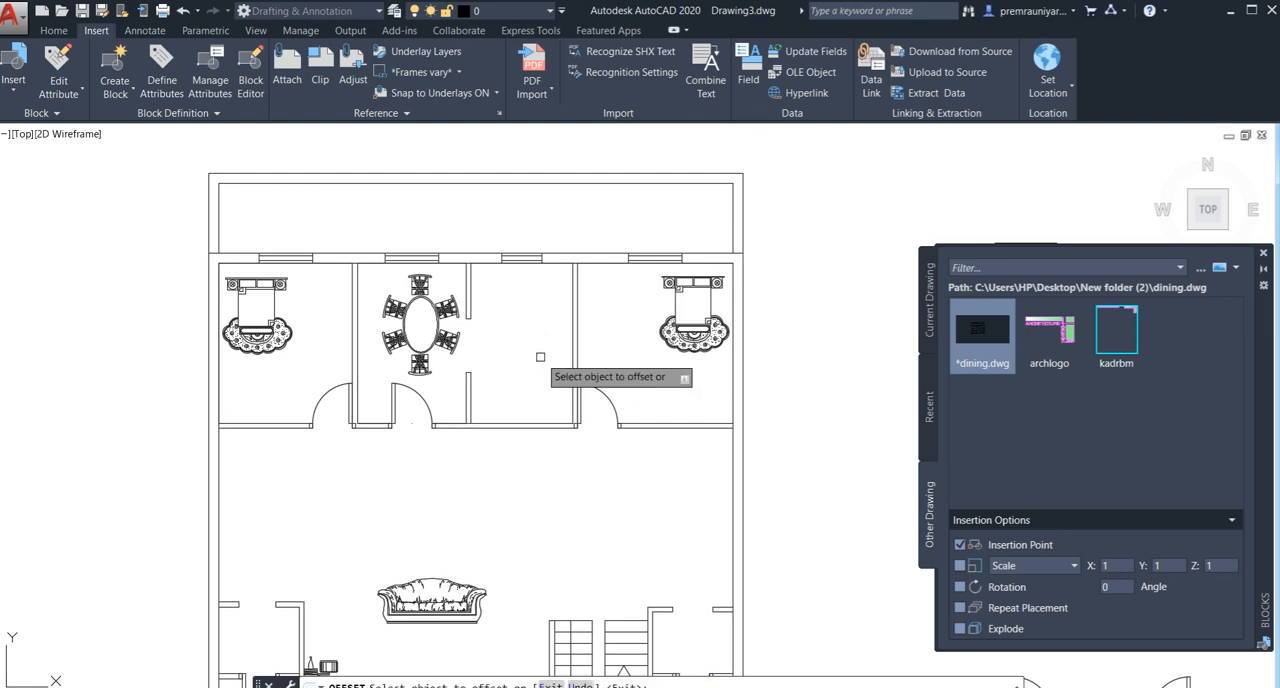
left_click(564, 266)
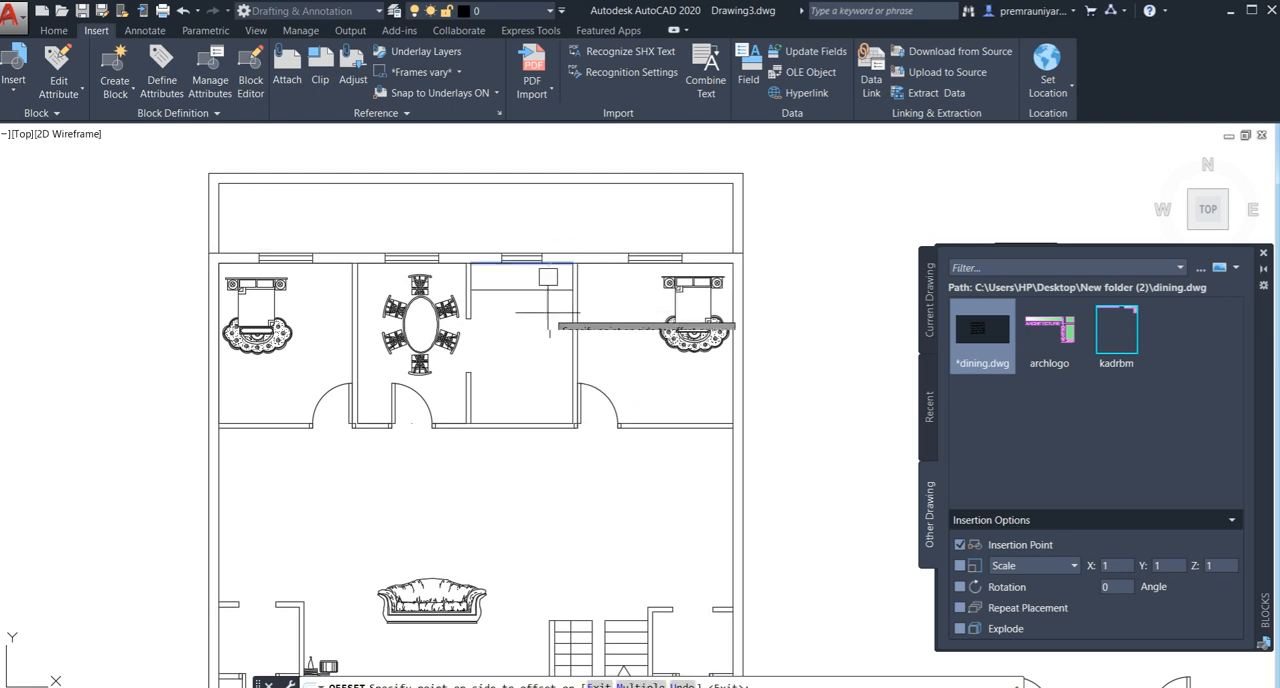
left_click(548, 305)
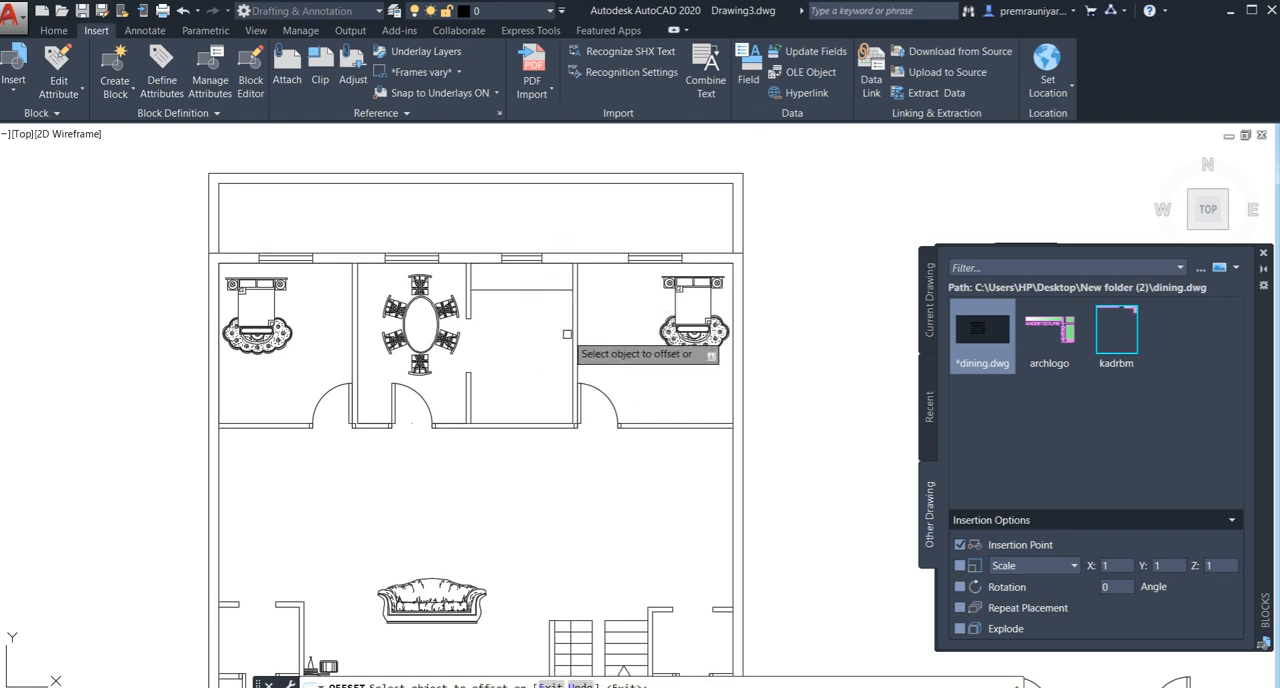
left_click(575, 336)
left_click(521, 342)
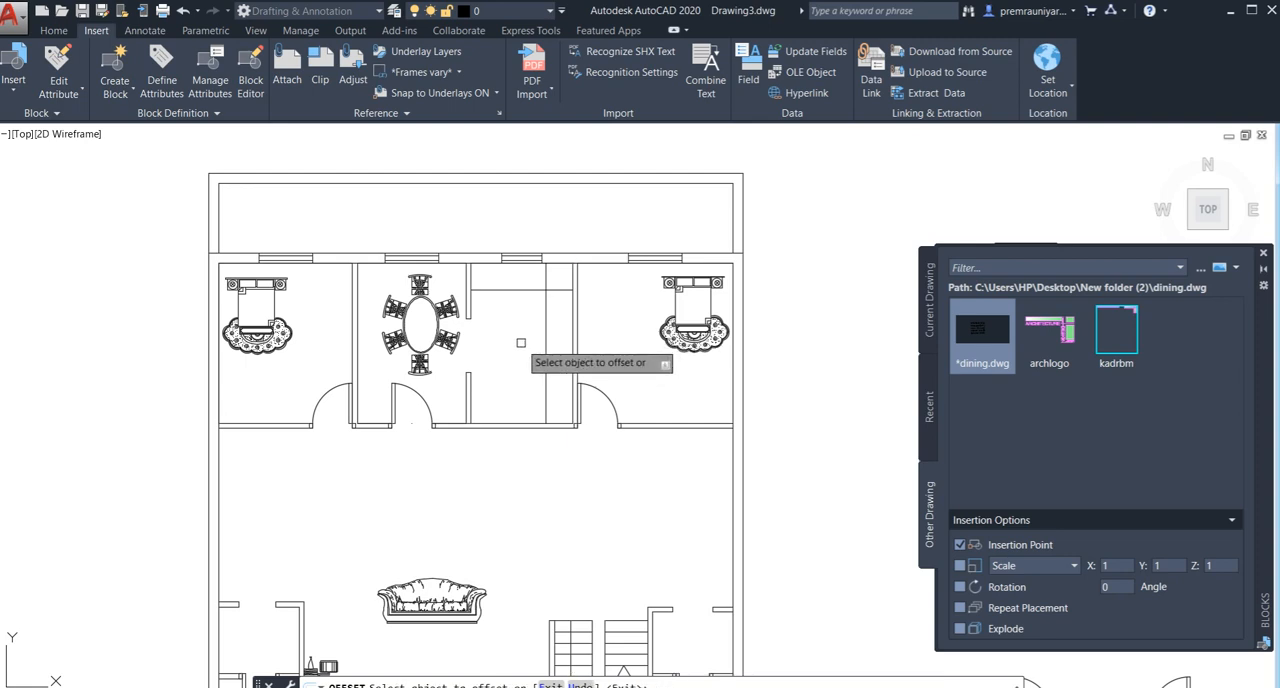
key("Escape")
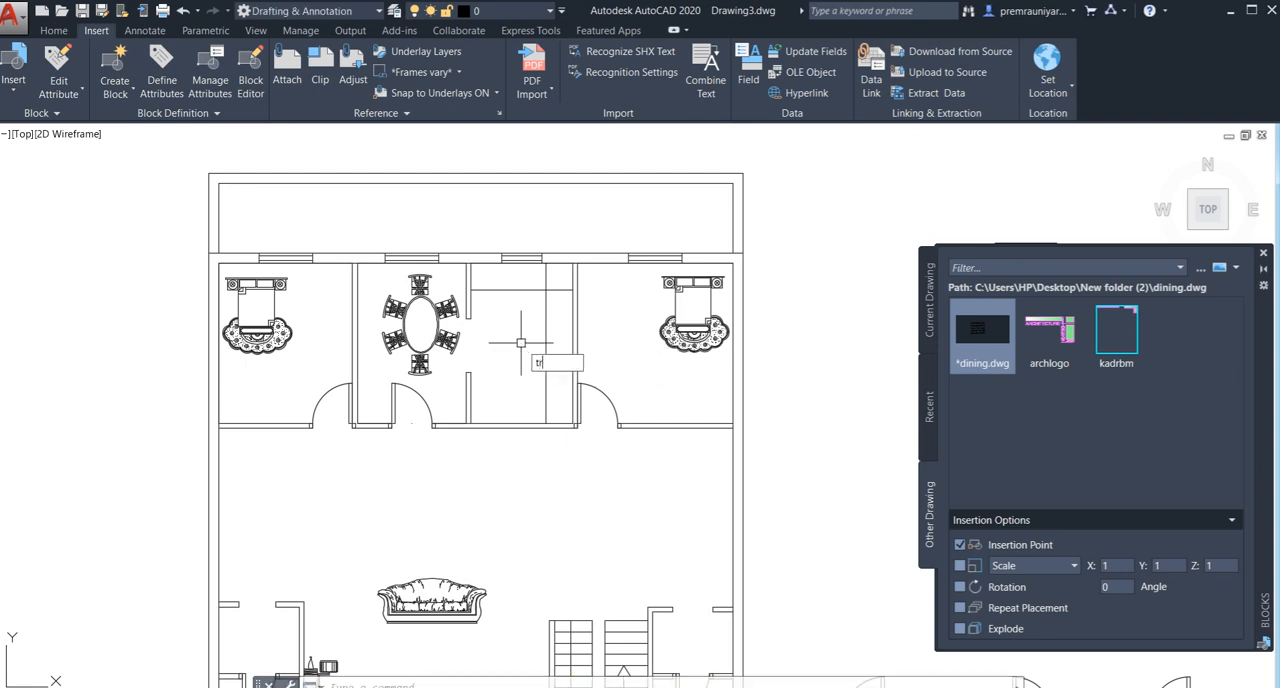
- Trim the two offset counter lines where they overrun each other, so they meet at a corner in the room's northeast
type("tr")
key("Return")
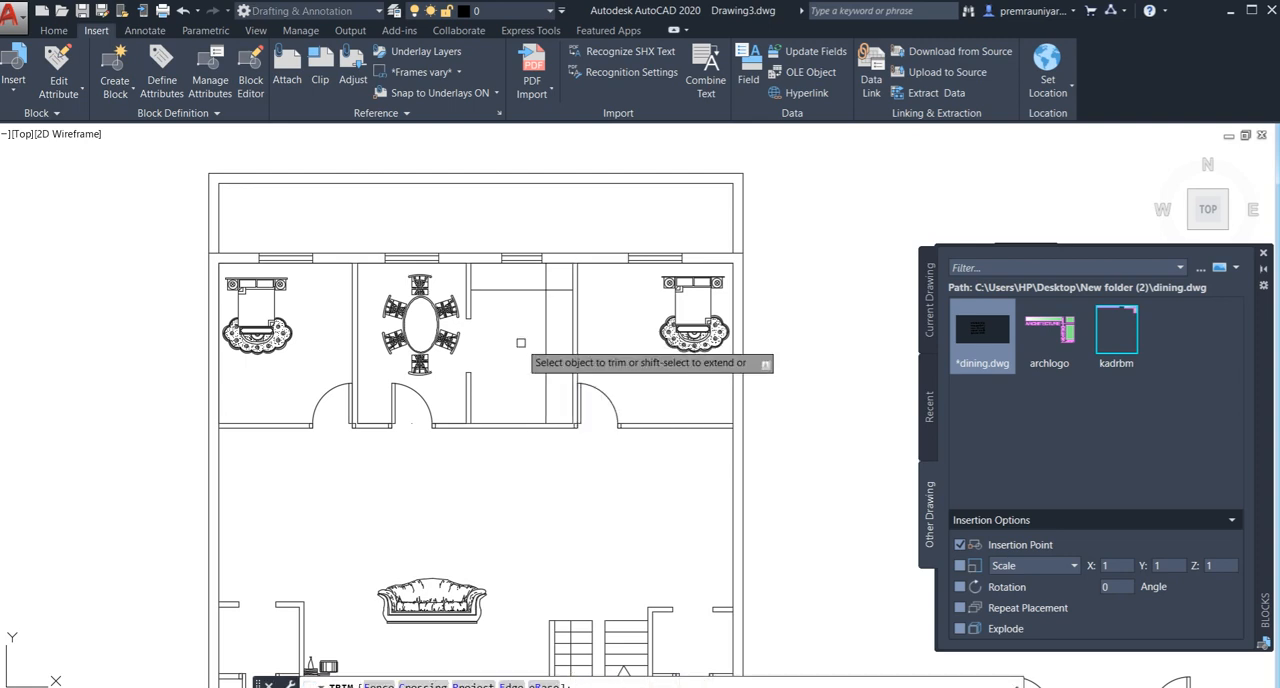
left_click(560, 261)
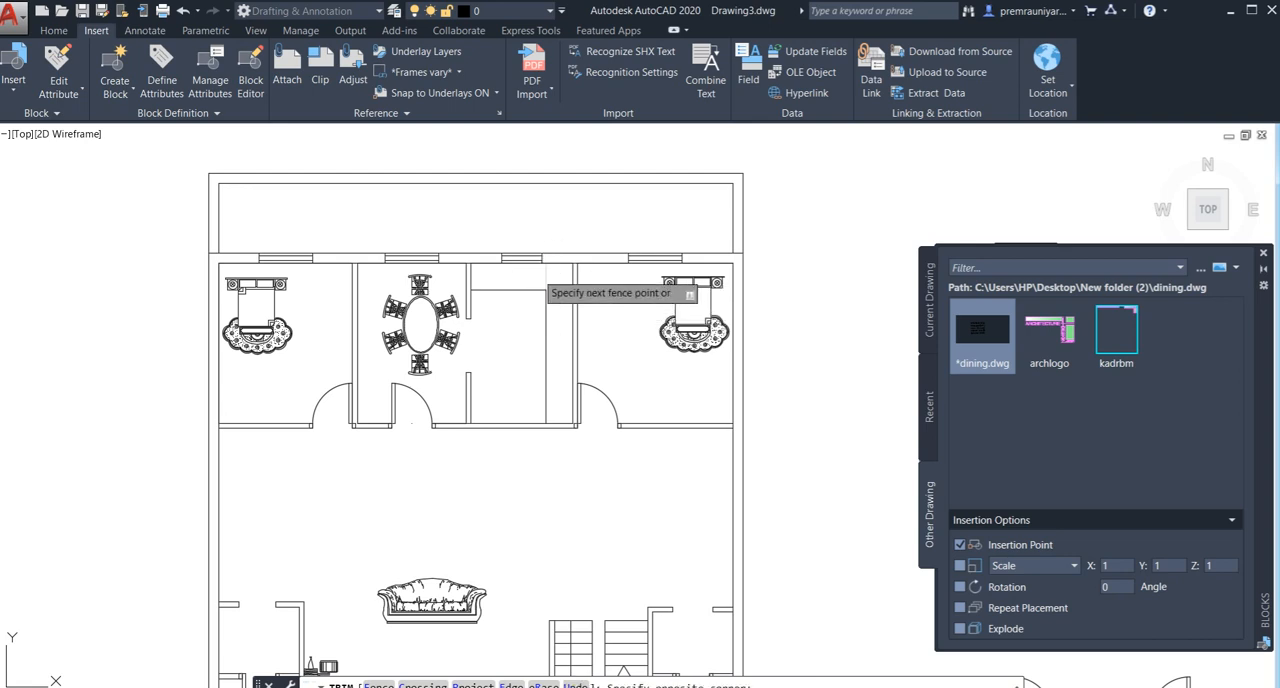
left_click(538, 275)
key("Escape")
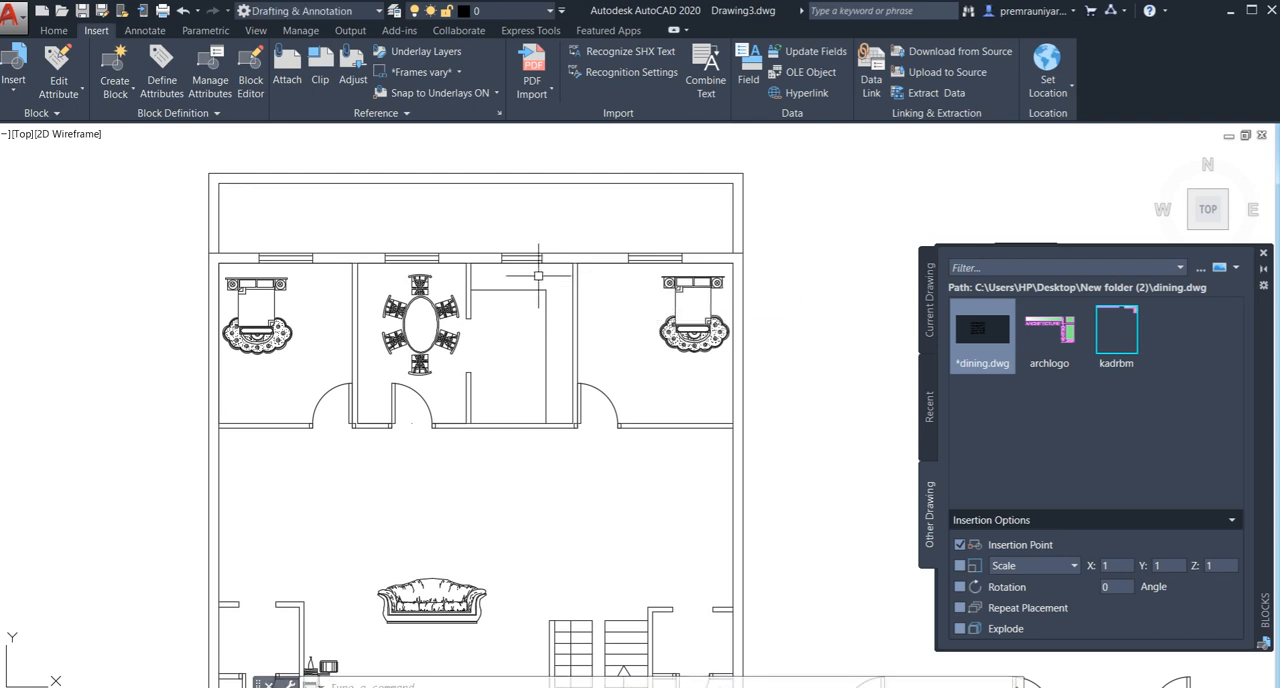
- Draw a short line across the north wall's thickness at the partition between the northwest bedroom and the dining room
scroll(530, 260, "down", 5)
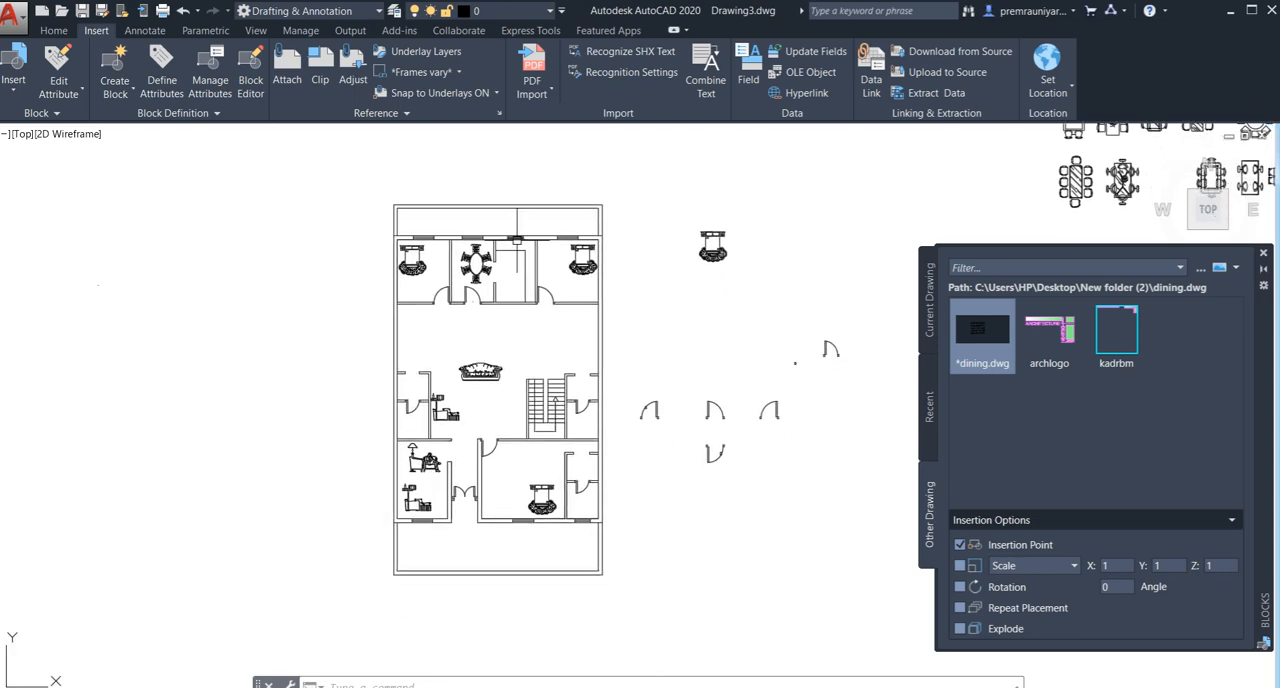
scroll(425, 238, "up", 6)
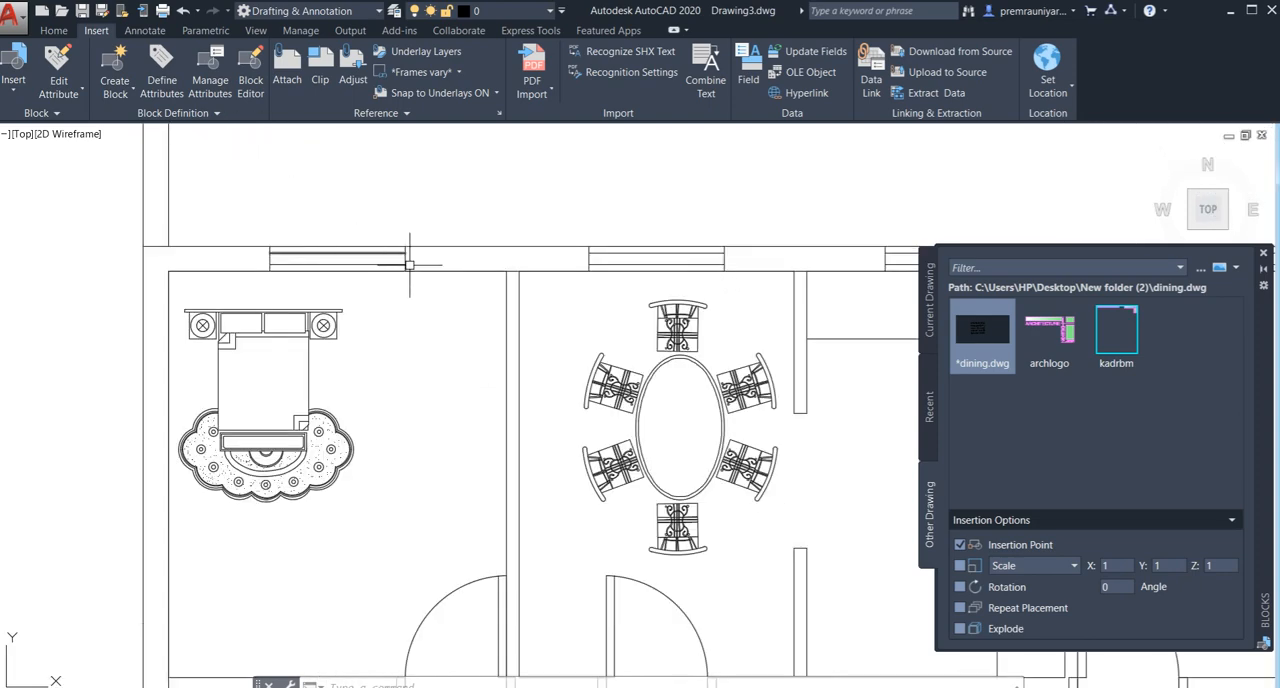
scroll(487, 276, "up", 2)
scroll(487, 276, "down", 2)
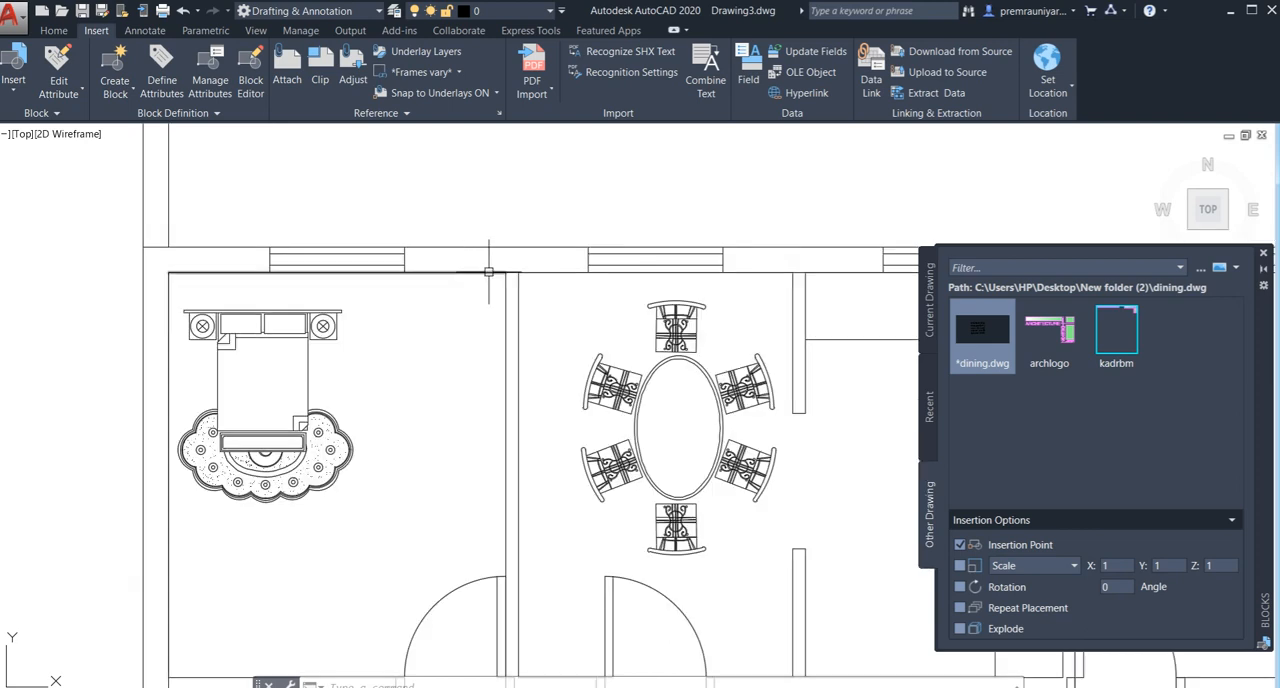
scroll(445, 275, "down", 3)
scroll(450, 287, "up", 2)
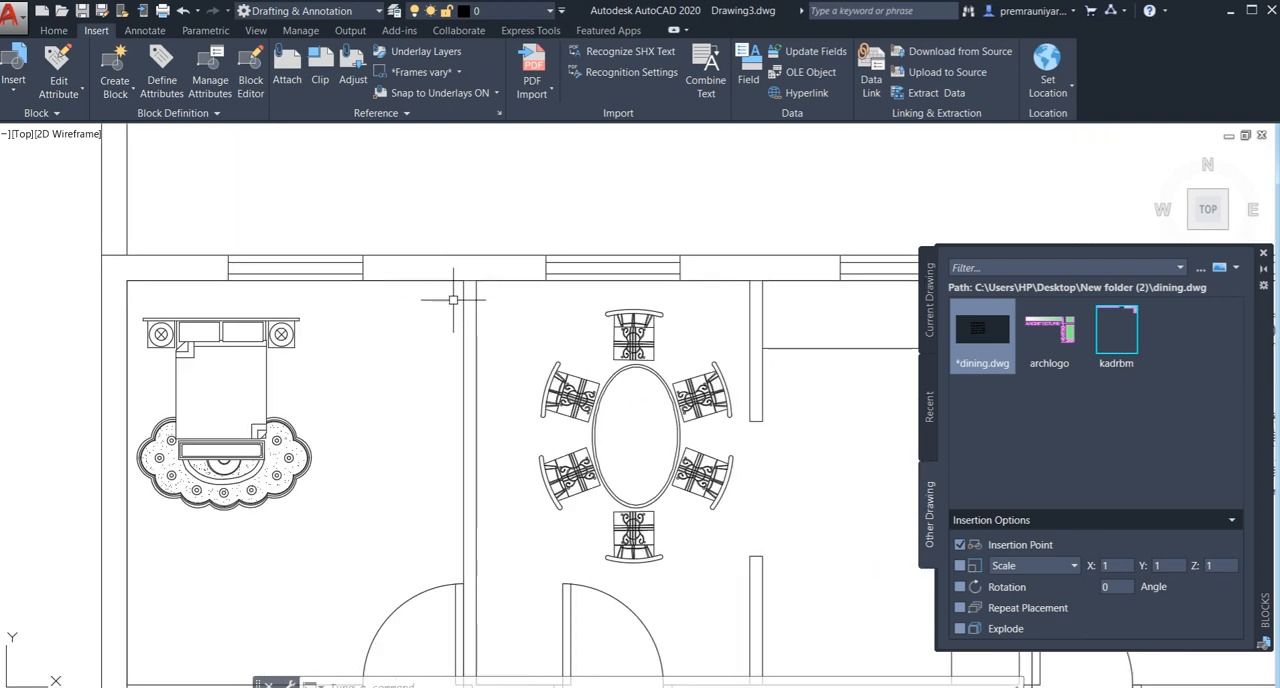
type("l")
key("Return")
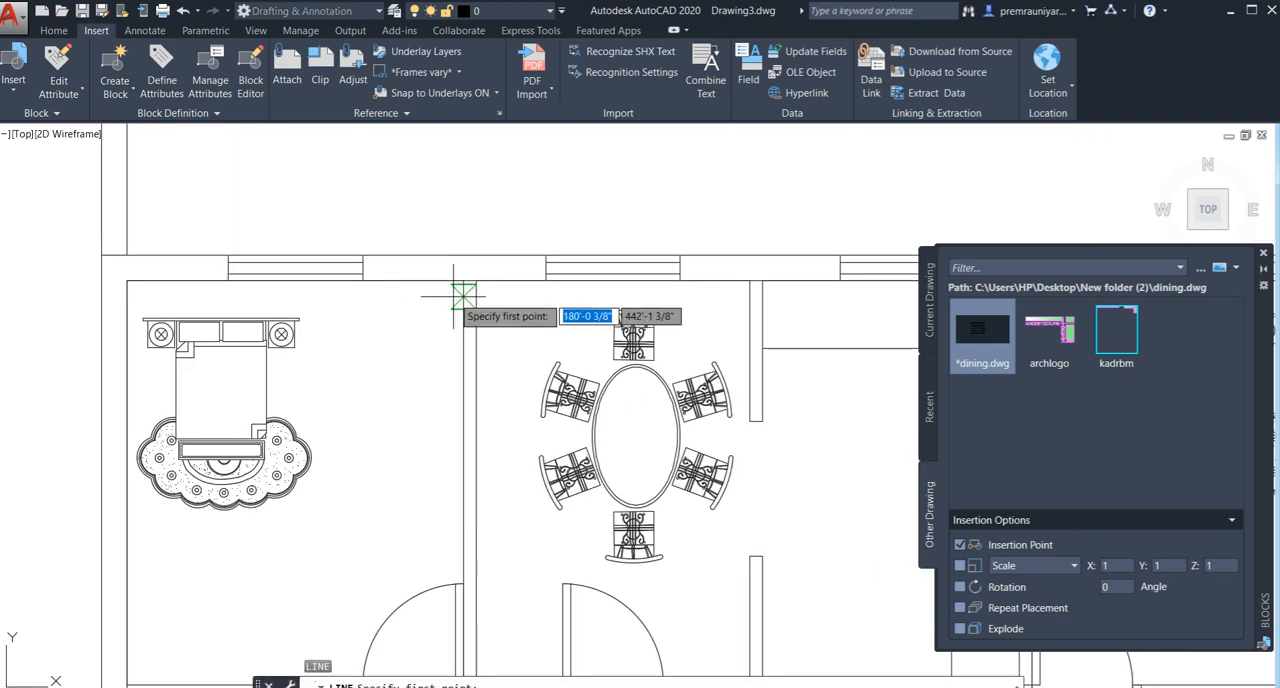
left_click(459, 279)
left_click(428, 255)
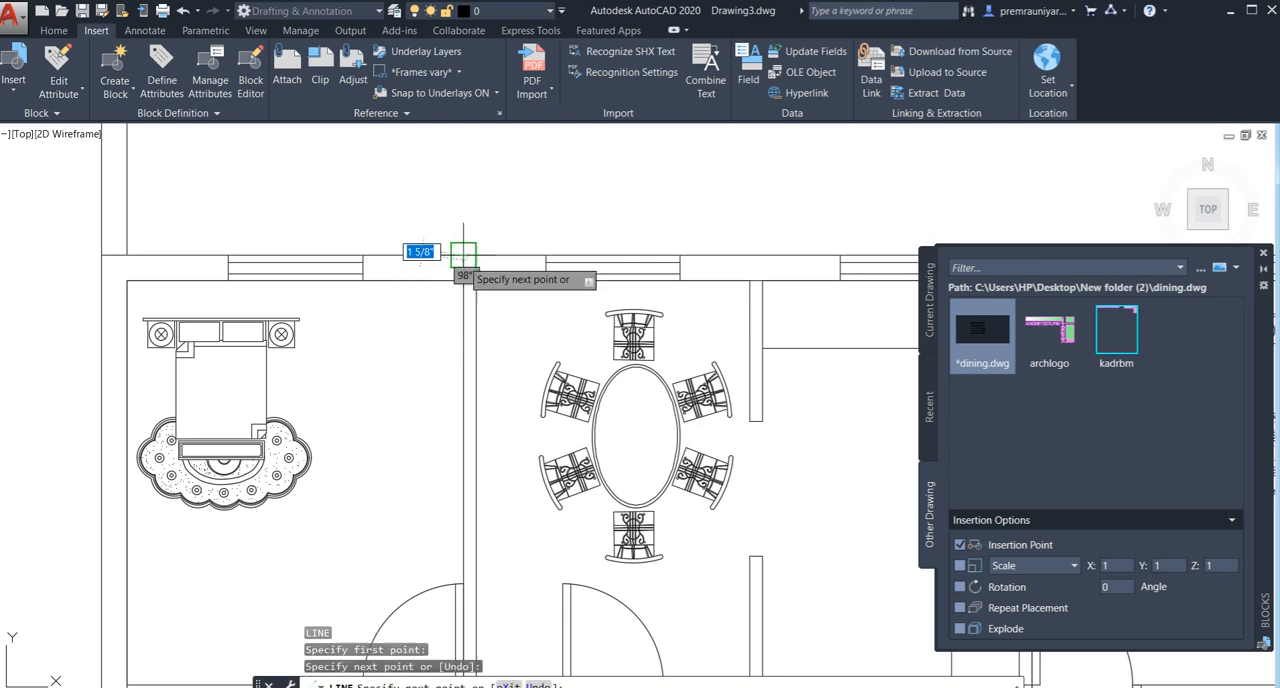
key("Return")
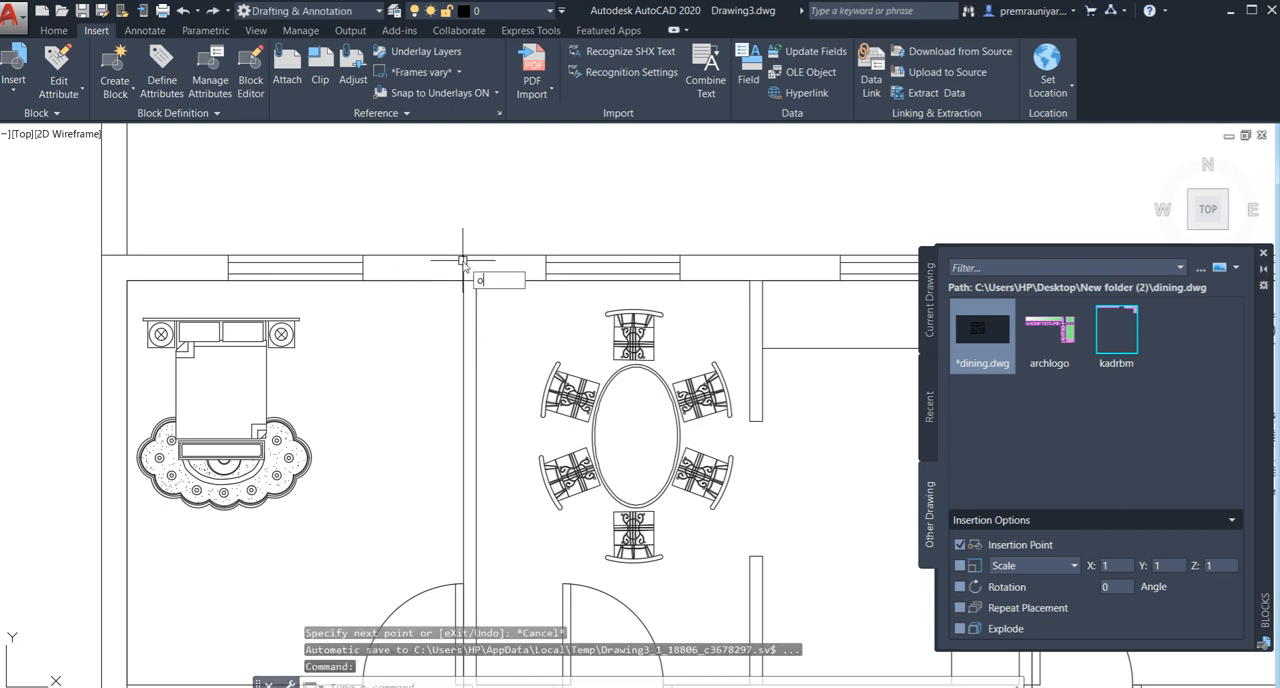
- Offset the short line across the north wall 3' west into the northwest bedroom's wall segment
type("o")
key("Return")
type("3'")
key("Return")
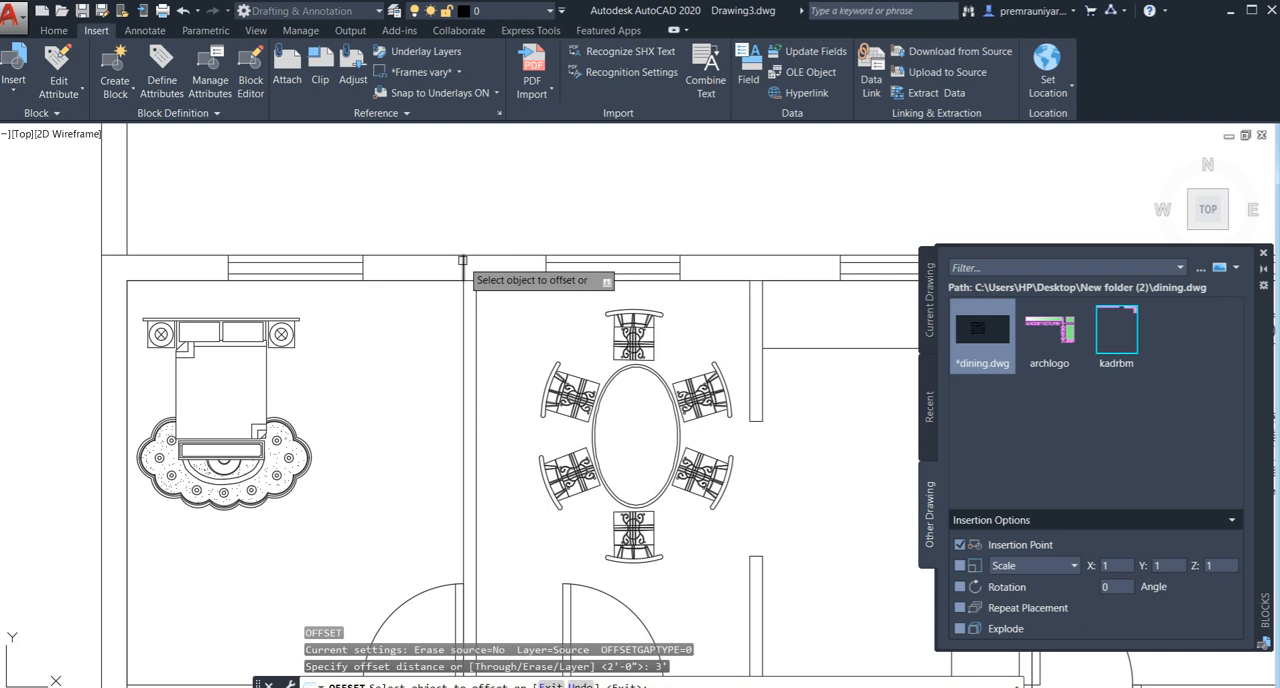
left_click(388, 258)
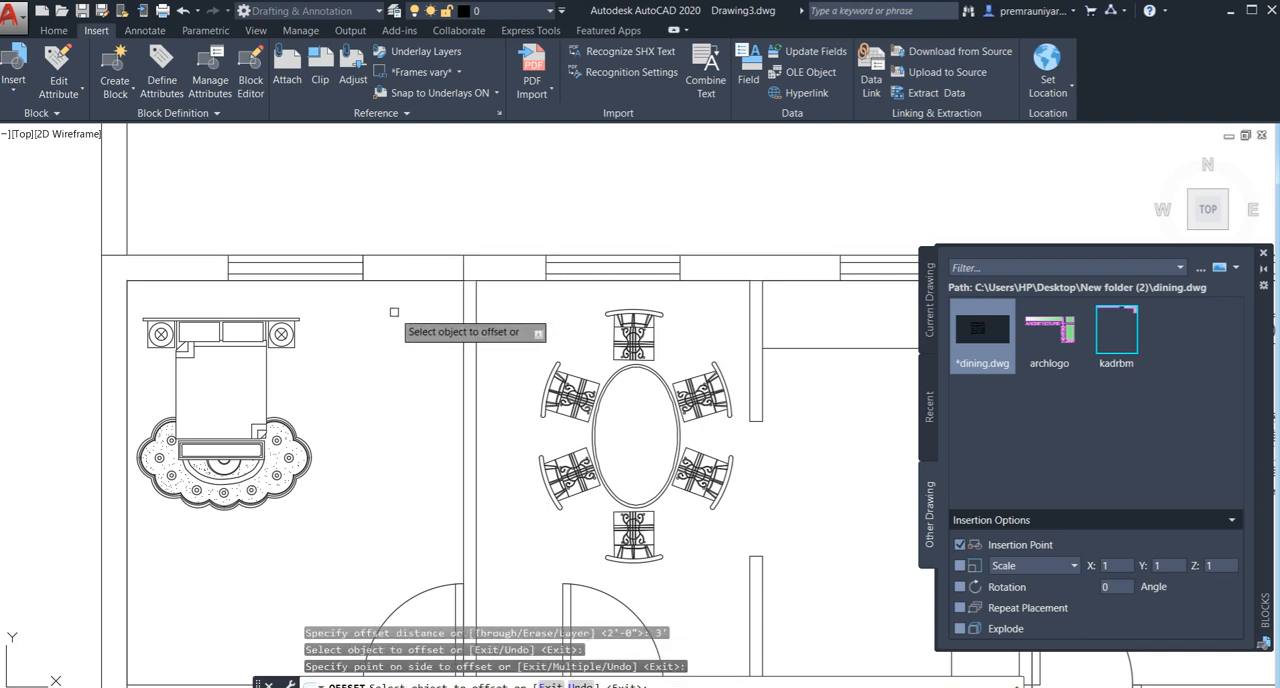
key("Escape")
- Trim both north wall lines between the partition and the bedroom window to open a doorway in the northwest bedroom
type("te cor")
key("Return")
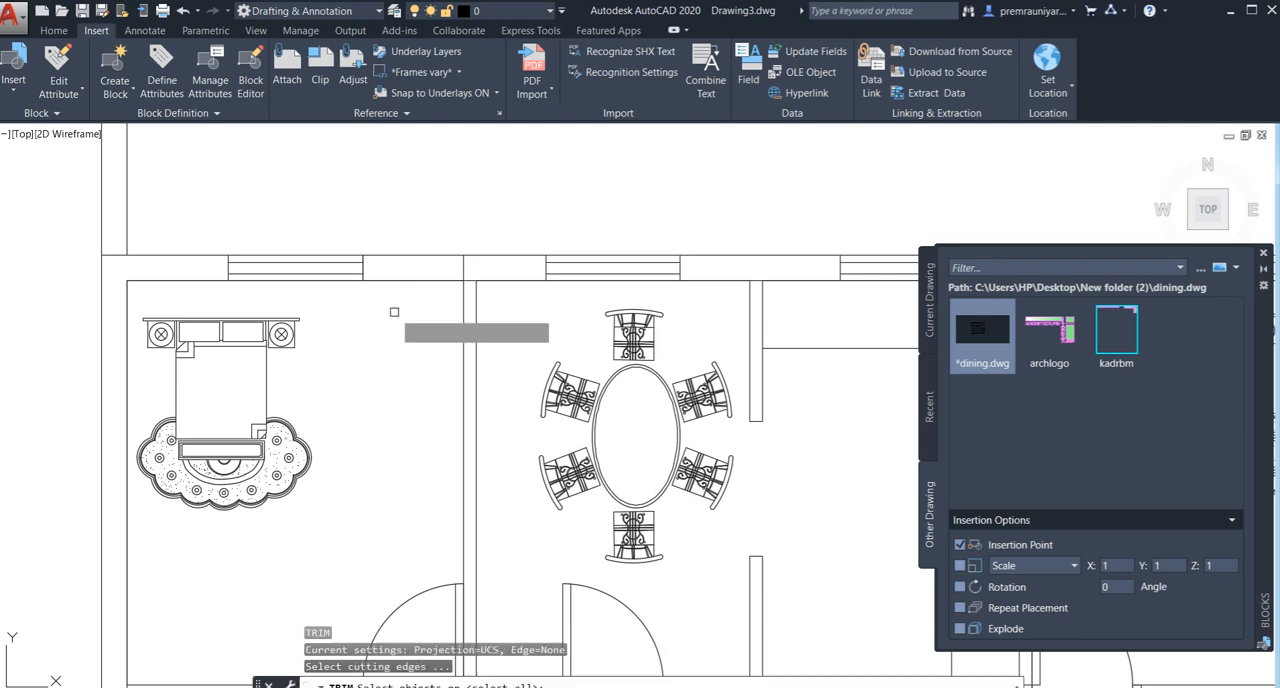
left_click(433, 242)
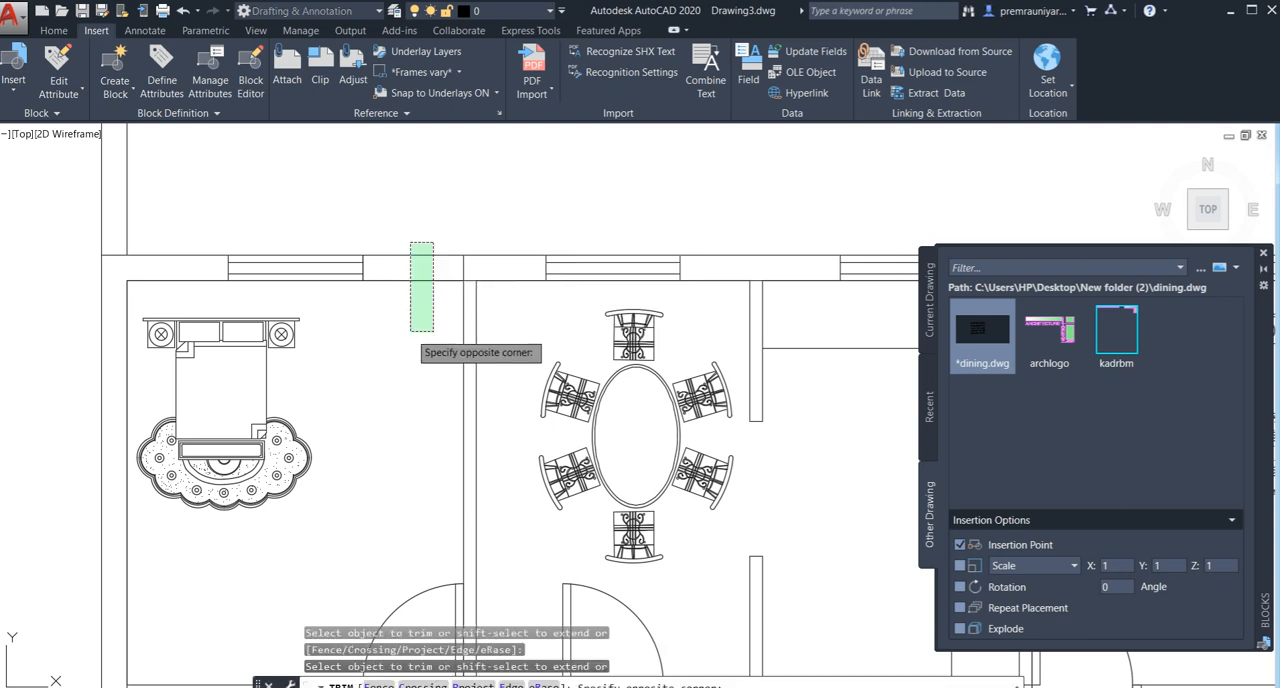
left_click(409, 336)
scroll(409, 336, "down", 2)
middle_click_drag(657, 348, 356, 355)
key("Escape")
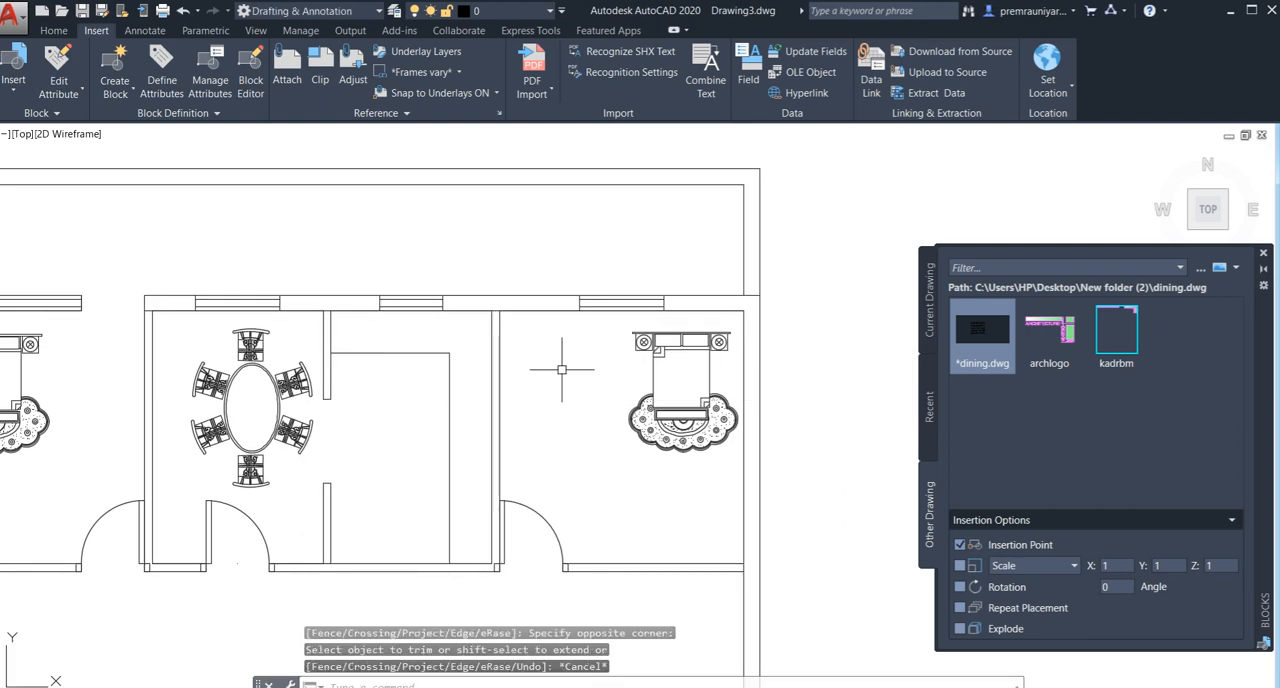
- Draw a short line across the north wall's thickness at the northeast bedroom's west partition
type("l")
key("Return")
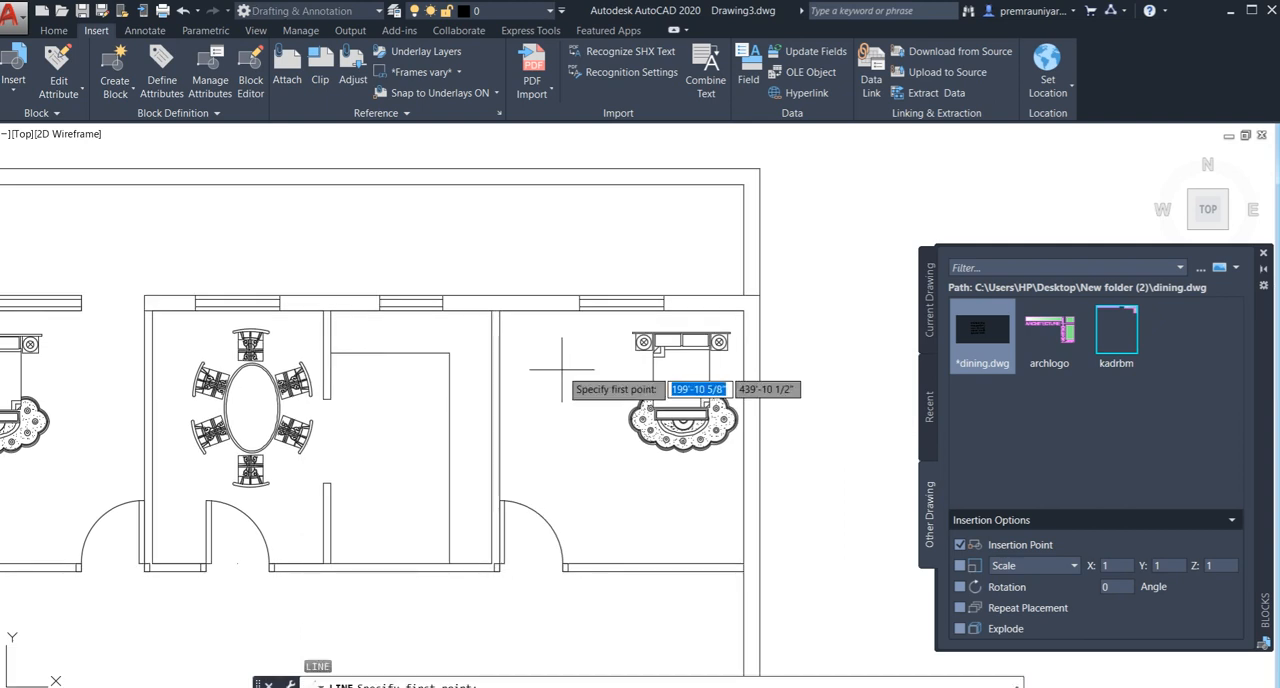
left_click(491, 311)
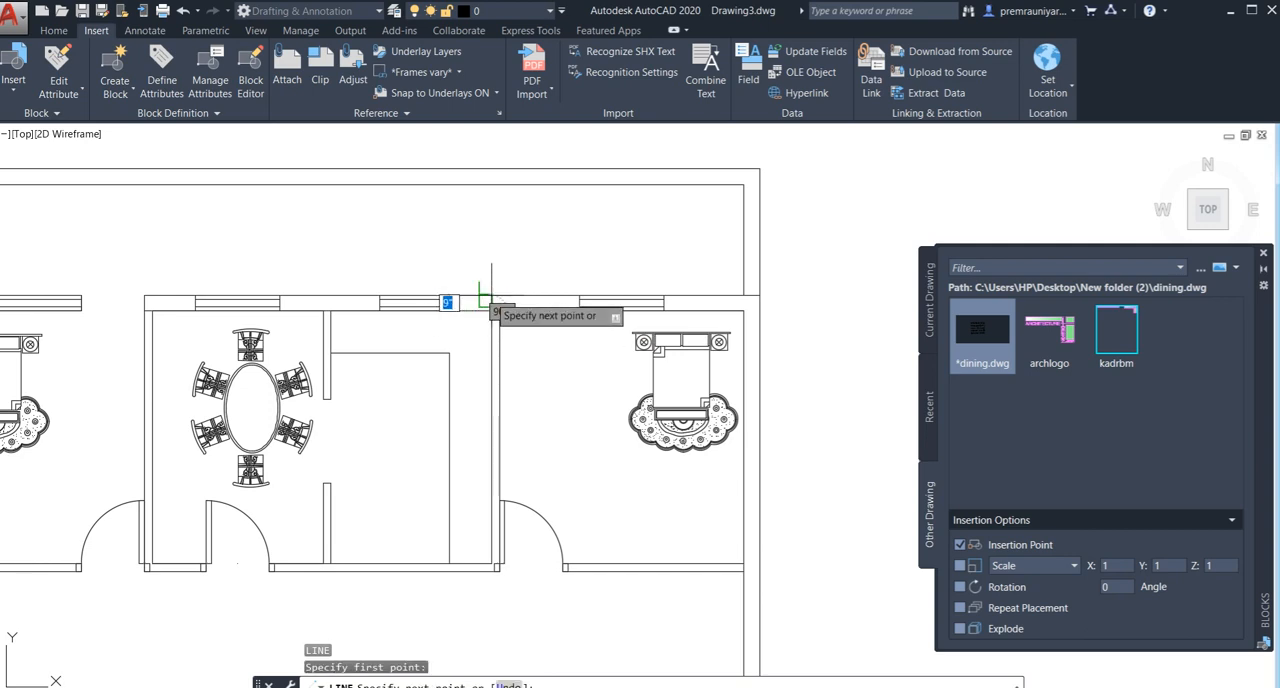
key("Escape")
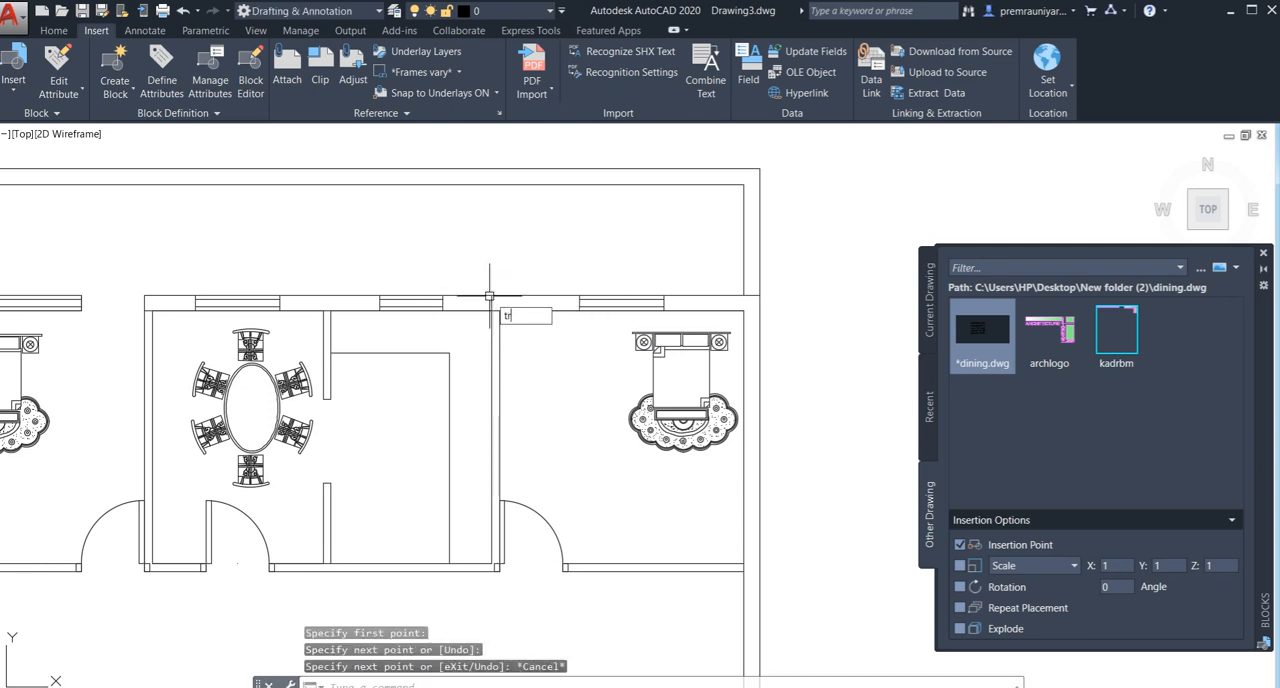
- Trim both north wall lines between the northeast bedroom's west partition and its window to open a doorway
type("tr")
key("Return")
key("Return")
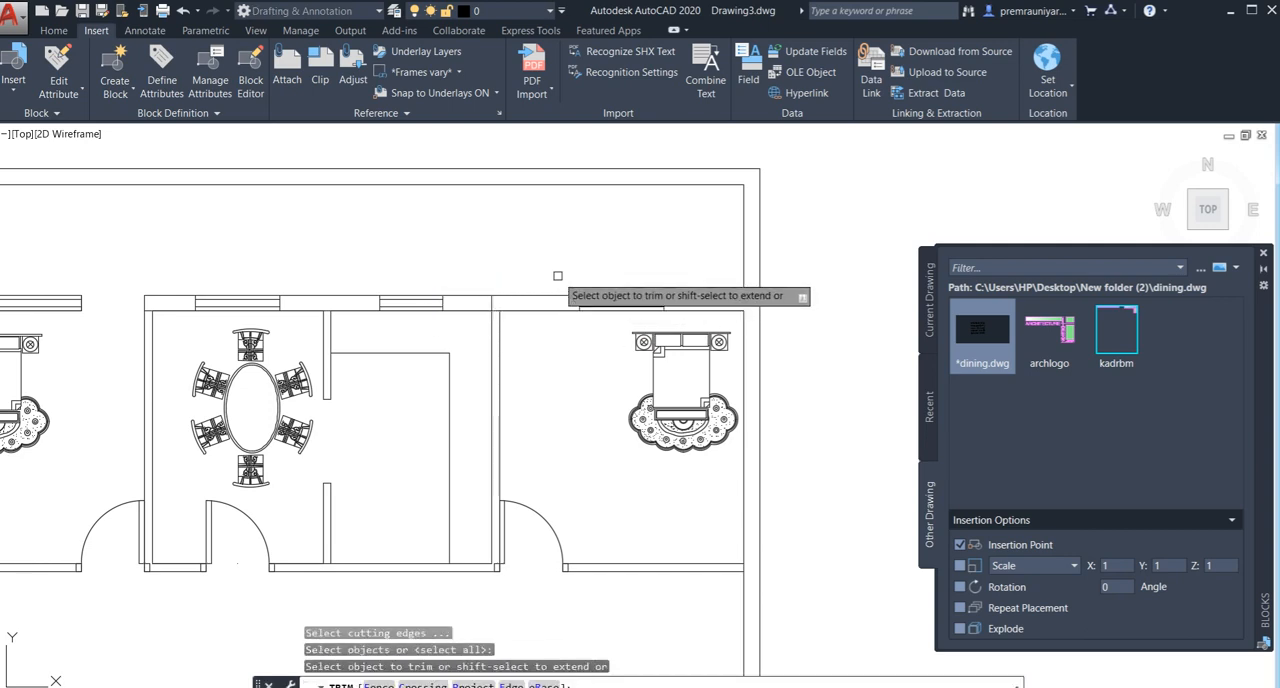
left_click(558, 276)
left_click(531, 348)
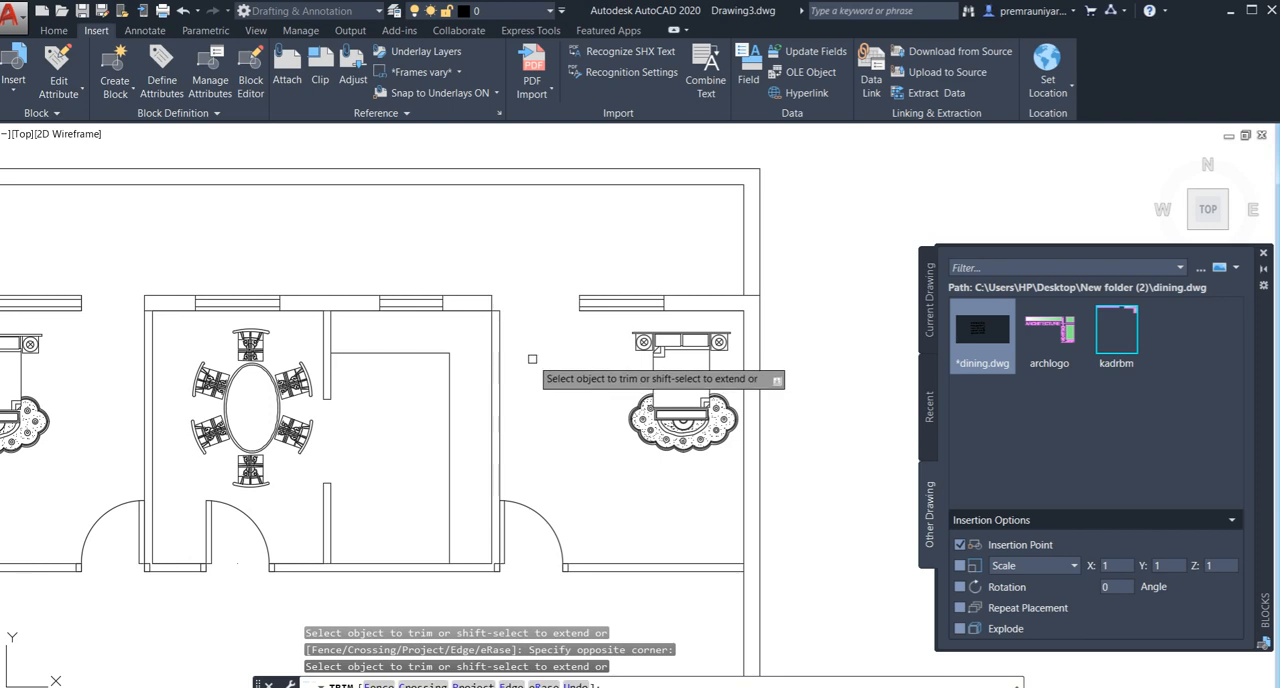
key("Escape")
- Copy the northwest bedroom's south door, with its leaf, swing arc and both jambs, into the new north wall opening
scroll(532, 358, "down", 3)
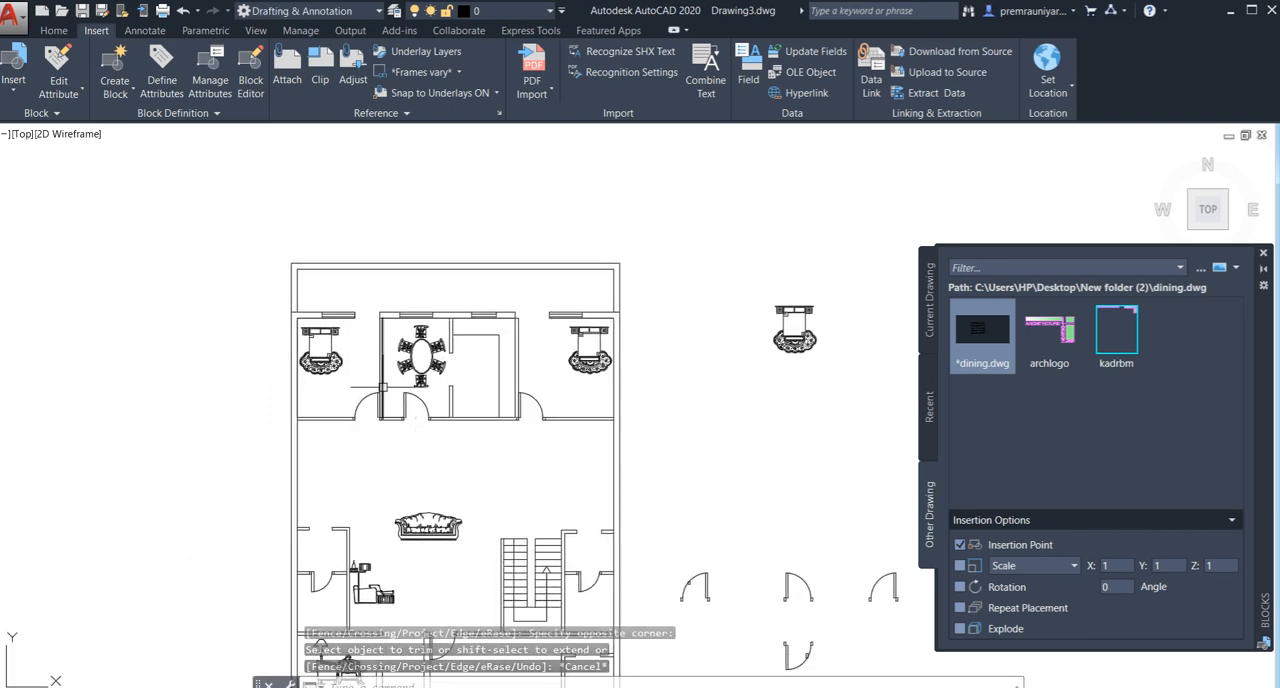
scroll(373, 420, "up", 4)
left_click(366, 405)
scroll(368, 410, "up", 4)
left_click(395, 409)
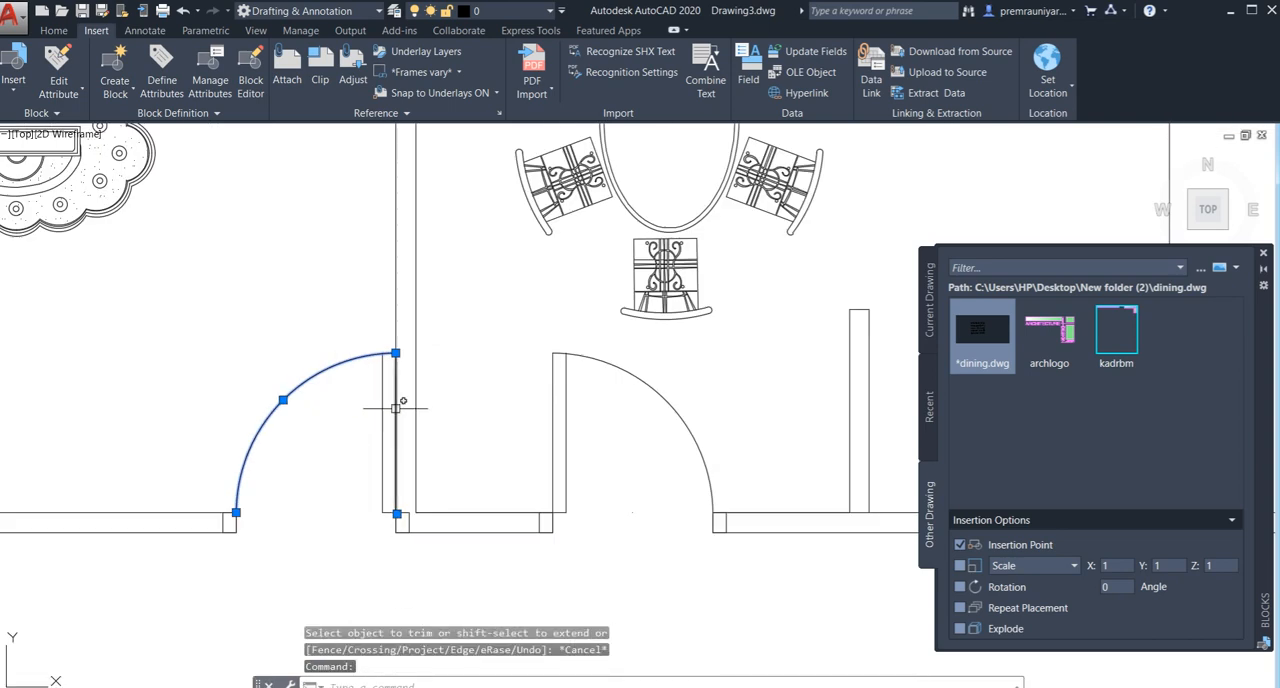
left_click(381, 409)
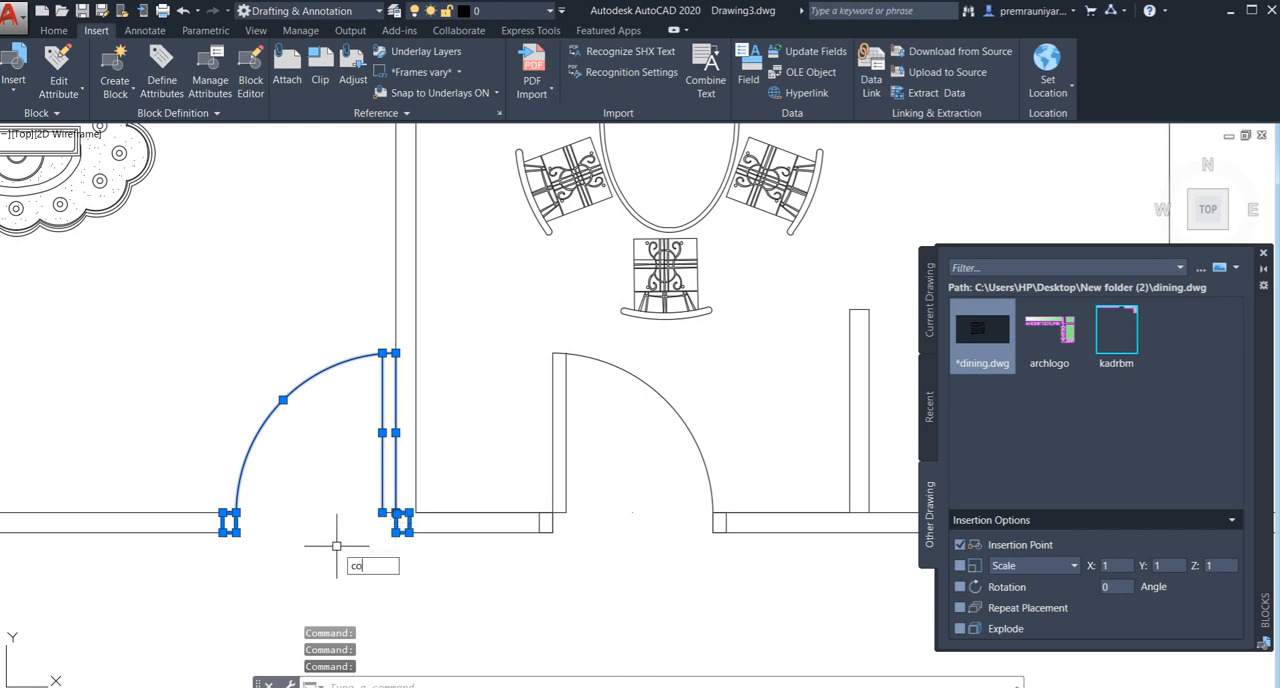
key("Return")
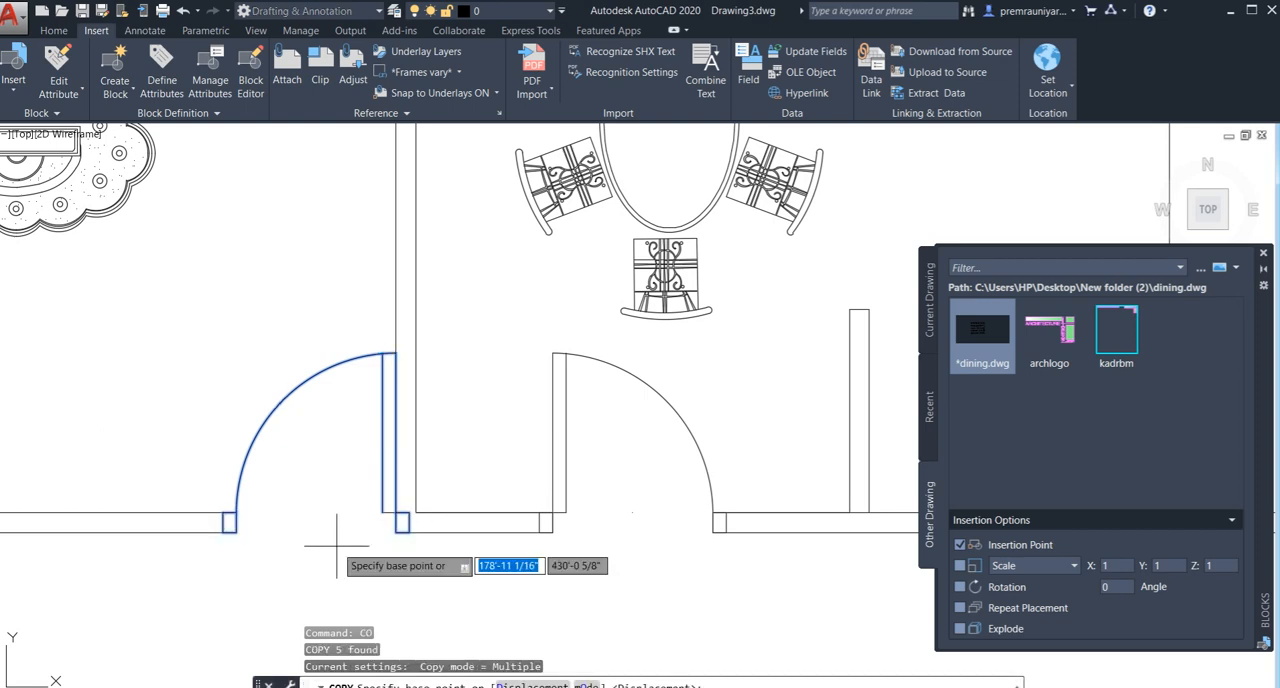
left_click(402, 523)
scroll(415, 420, "down", 4)
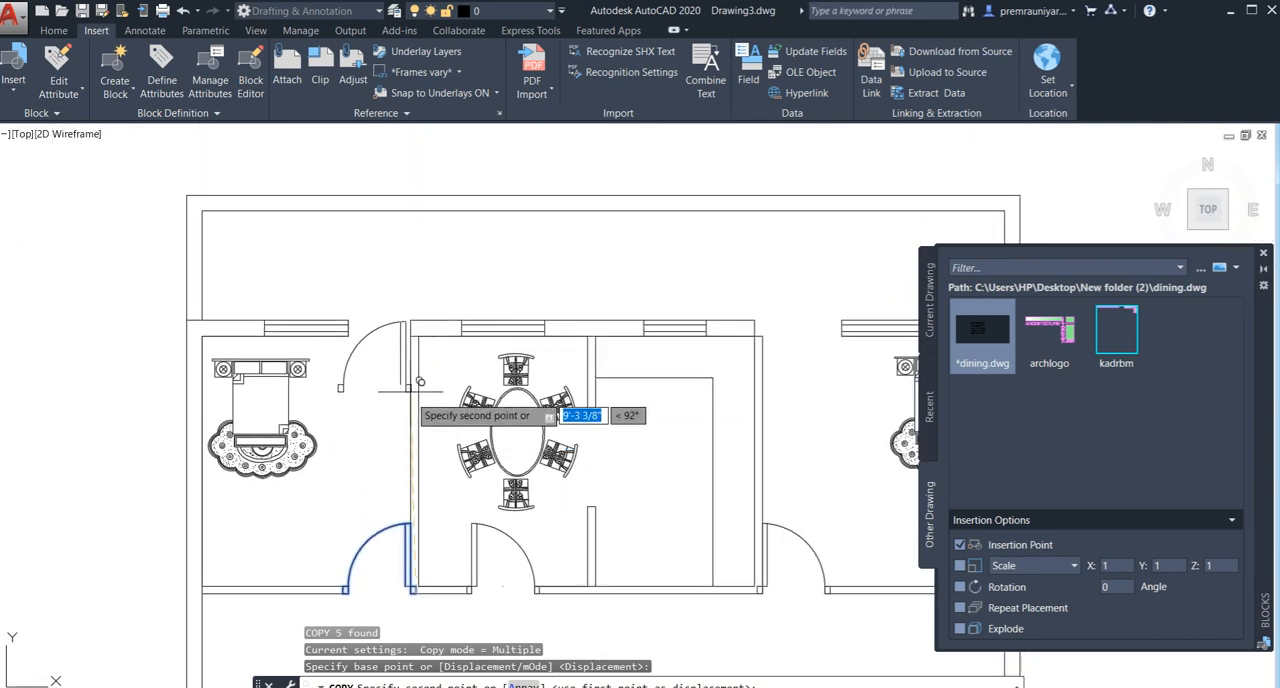
left_click(410, 336)
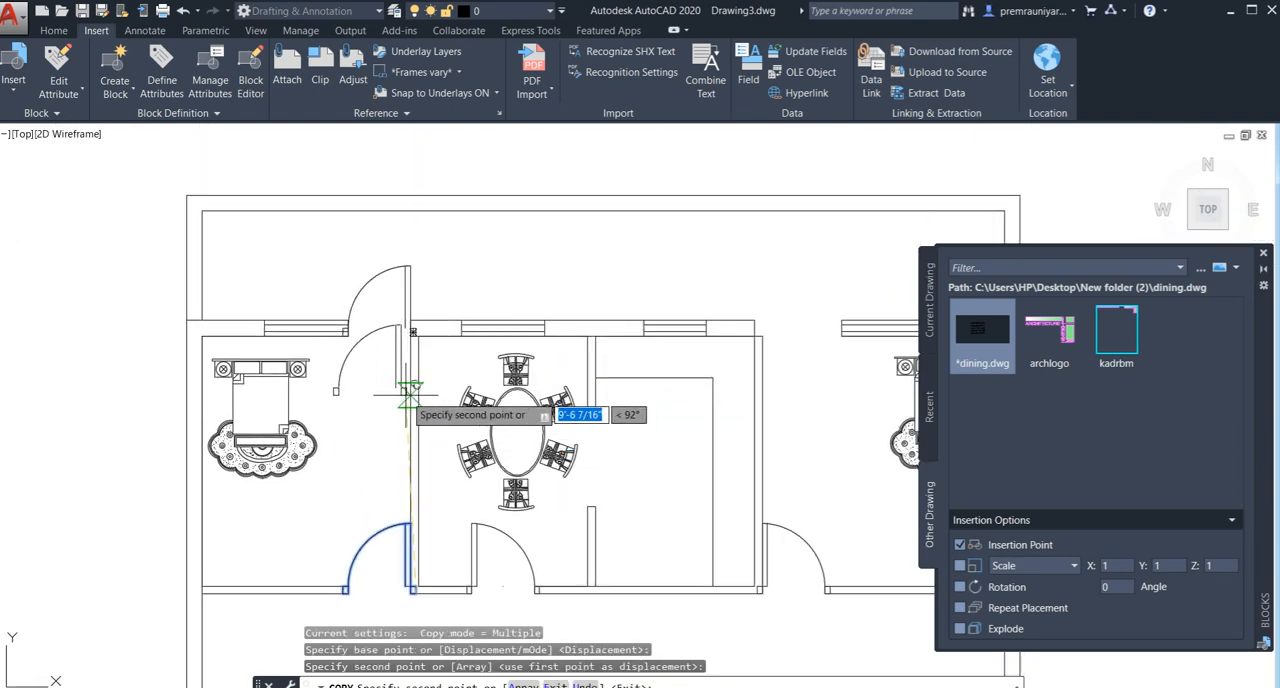
key("Escape")
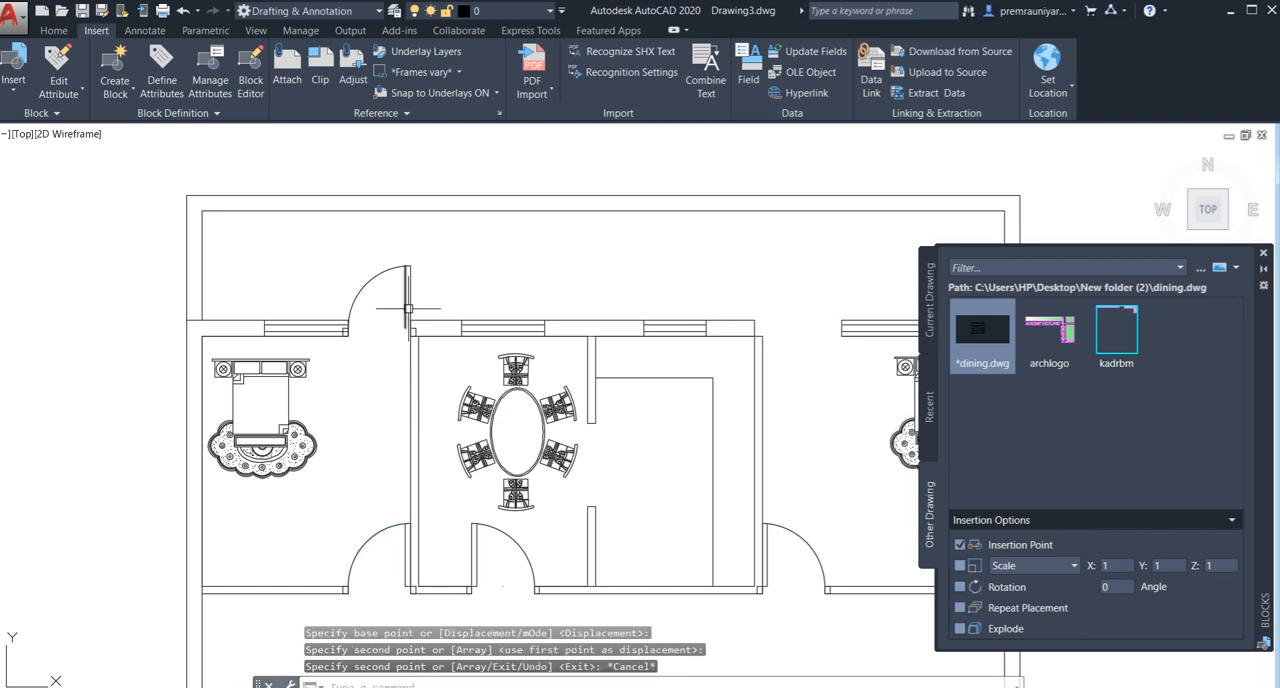
- Mirror the copied north door and its jambs about the line joining the jambs' upper corners, keeping the source objects
scroll(409, 327, "up", 2)
left_click(449, 241)
left_click(259, 218)
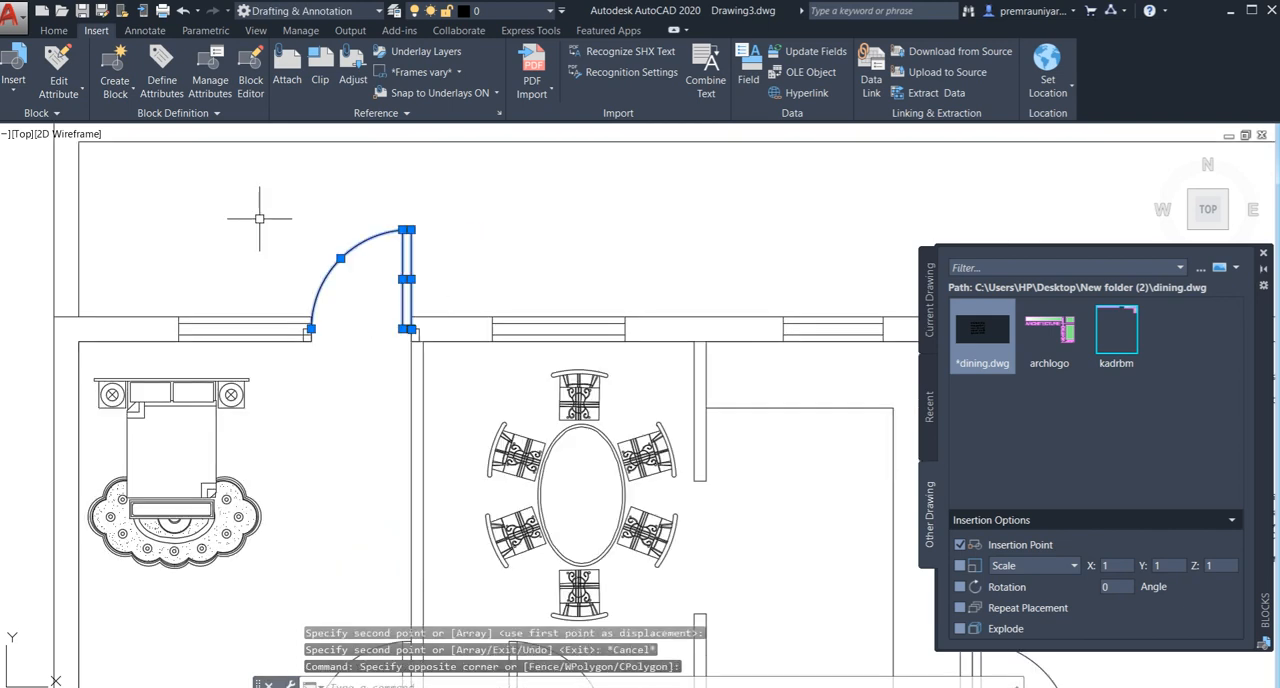
scroll(313, 357, "up", 5)
left_click(302, 278)
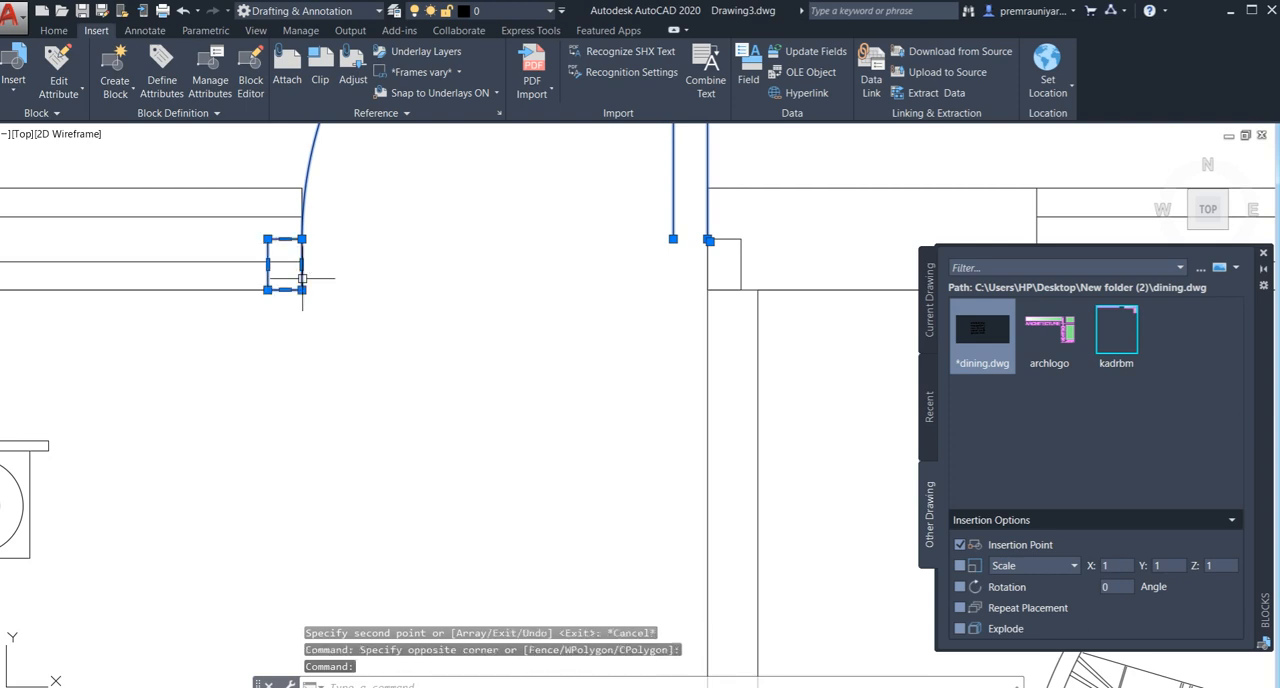
left_click(703, 267)
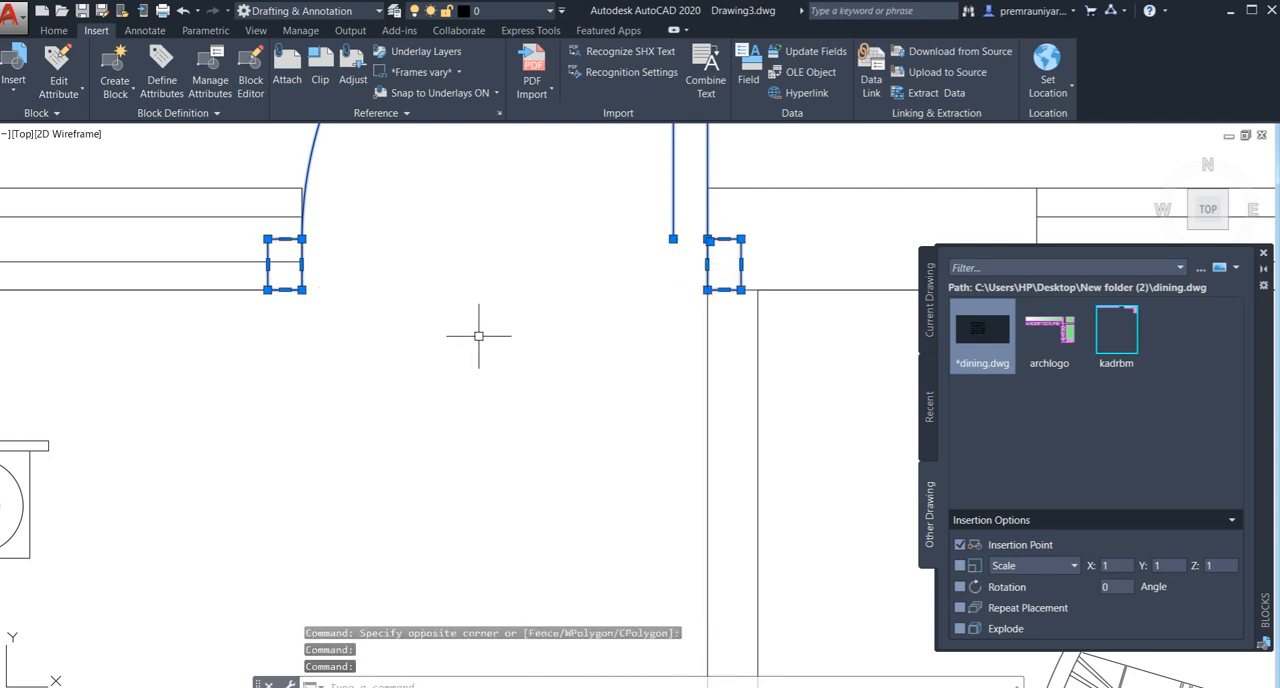
key("Return")
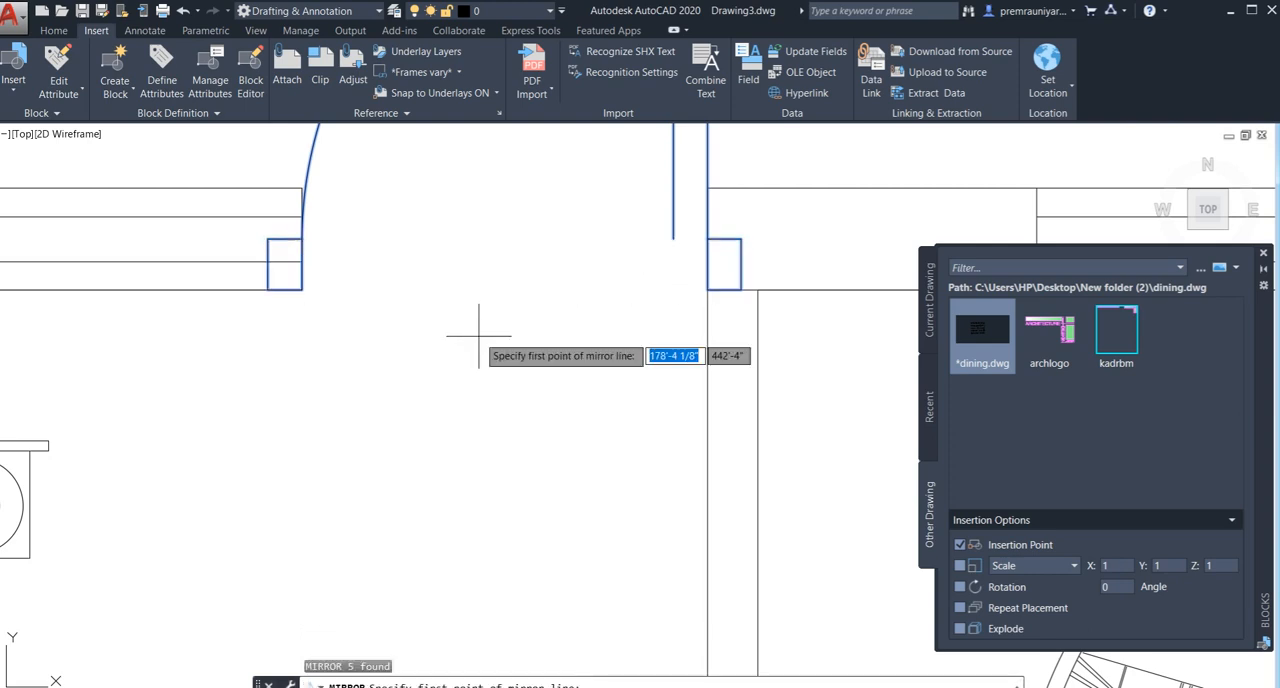
left_click(302, 238)
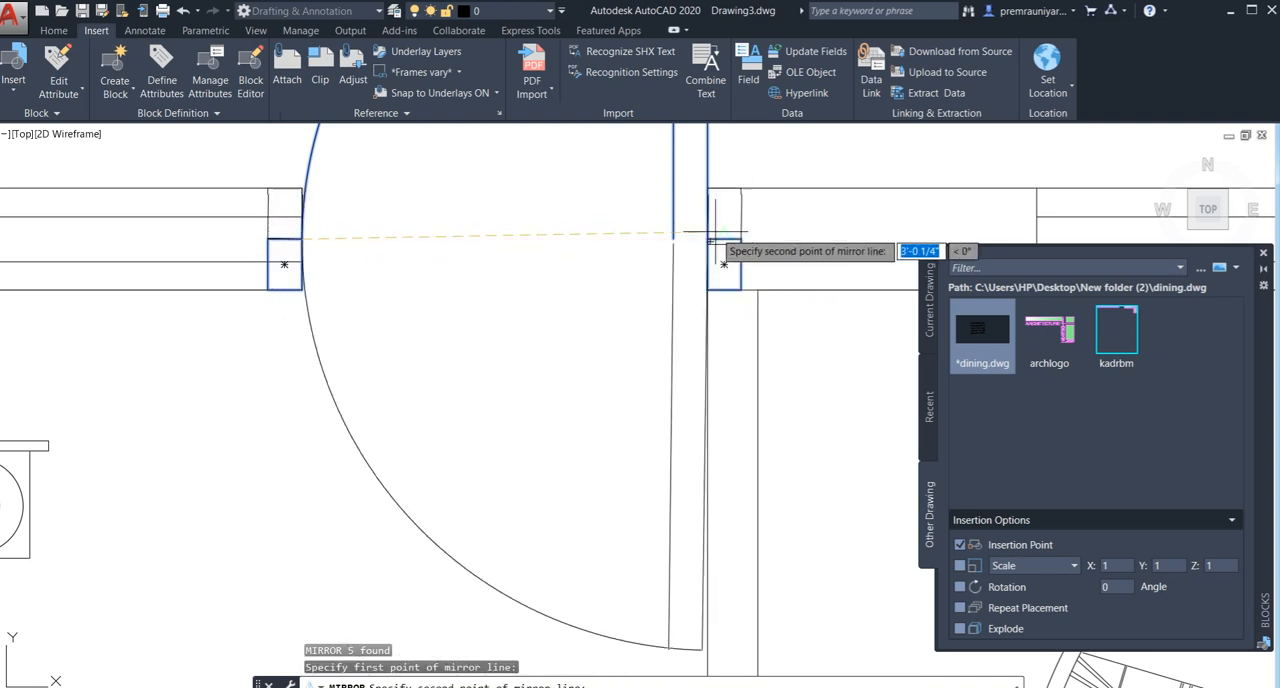
left_click(718, 236)
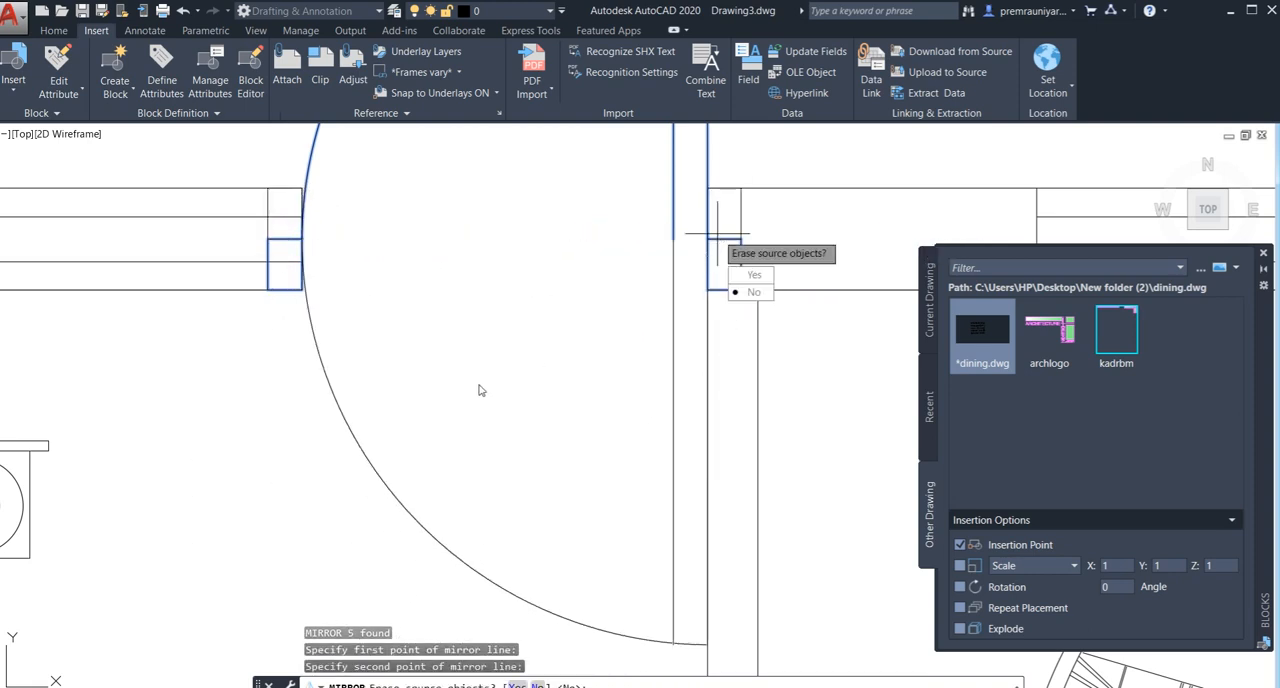
scroll(479, 390, "down", 2)
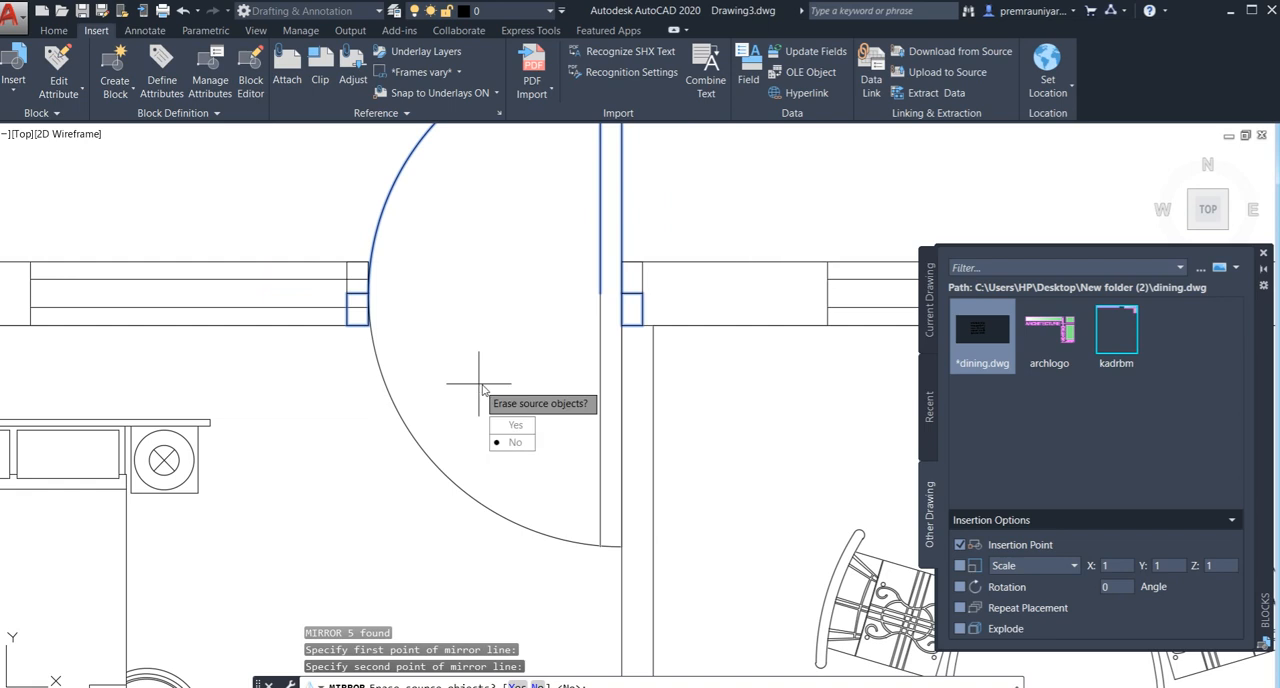
left_click(514, 442)
scroll(651, 221, "down", 4)
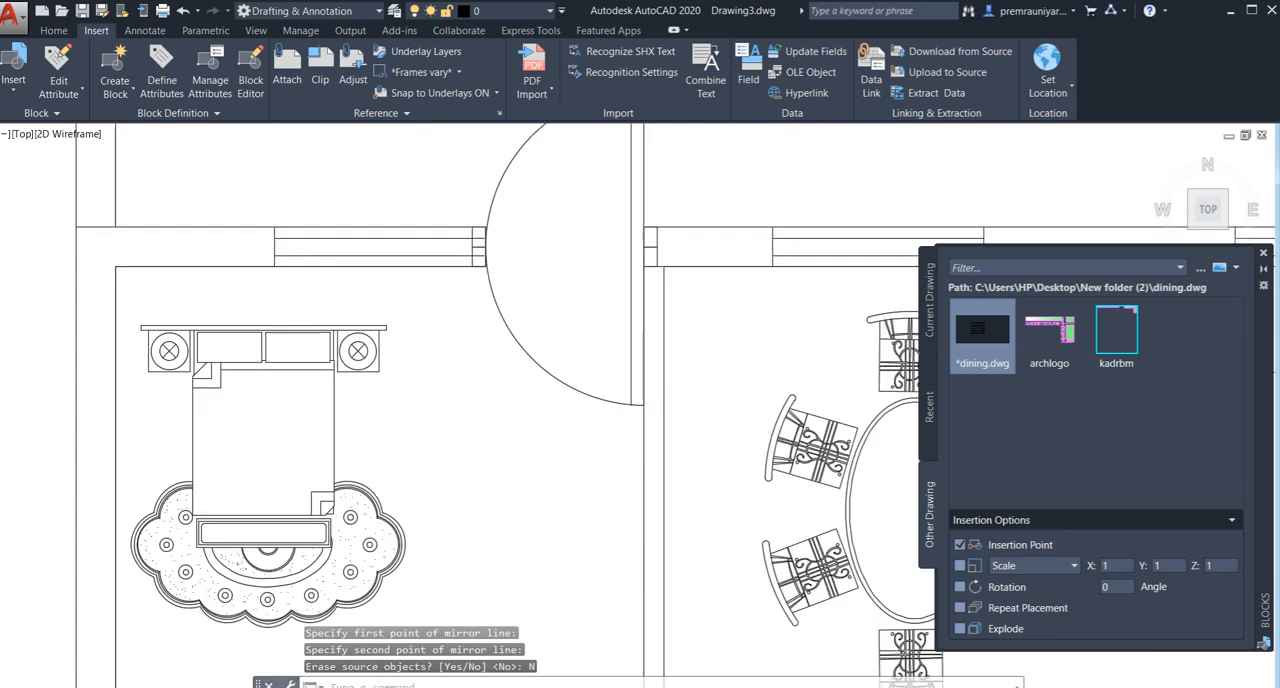
- Delete the door leaf and swing arc on the outer side of the northwest bedroom's north doorway
middle_click_drag(651, 221, 617, 306)
left_click(666, 237)
left_click(466, 229)
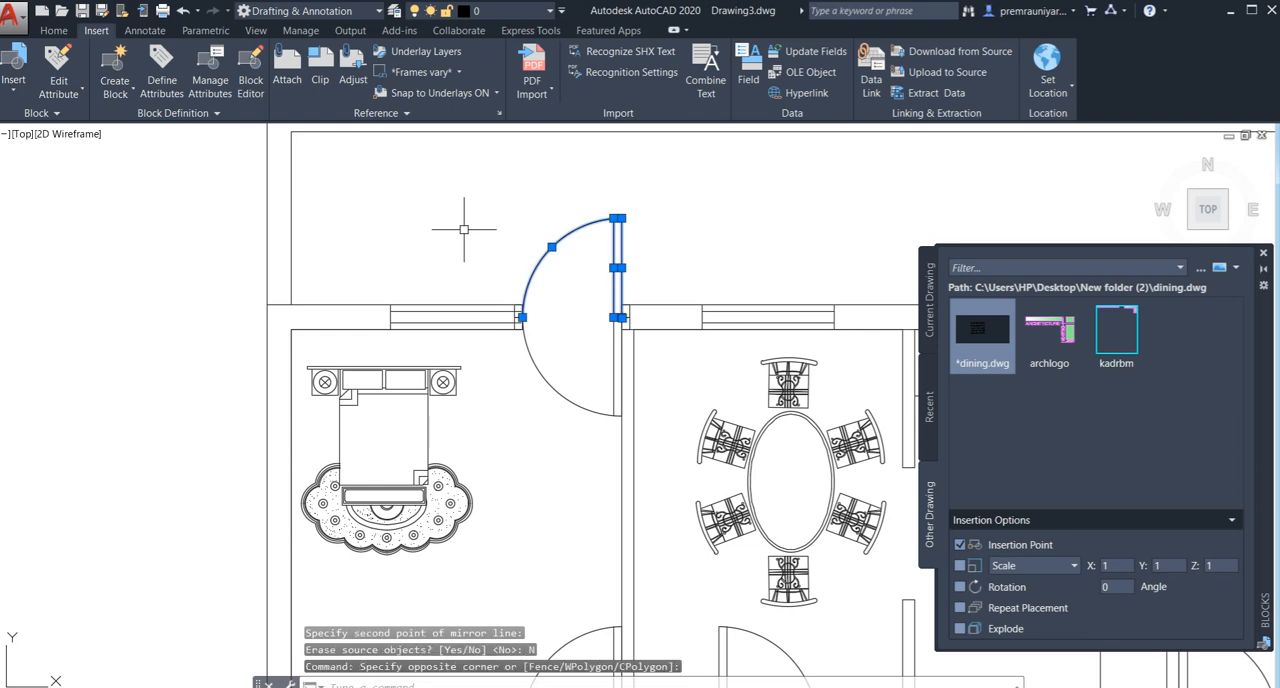
key("Delete")
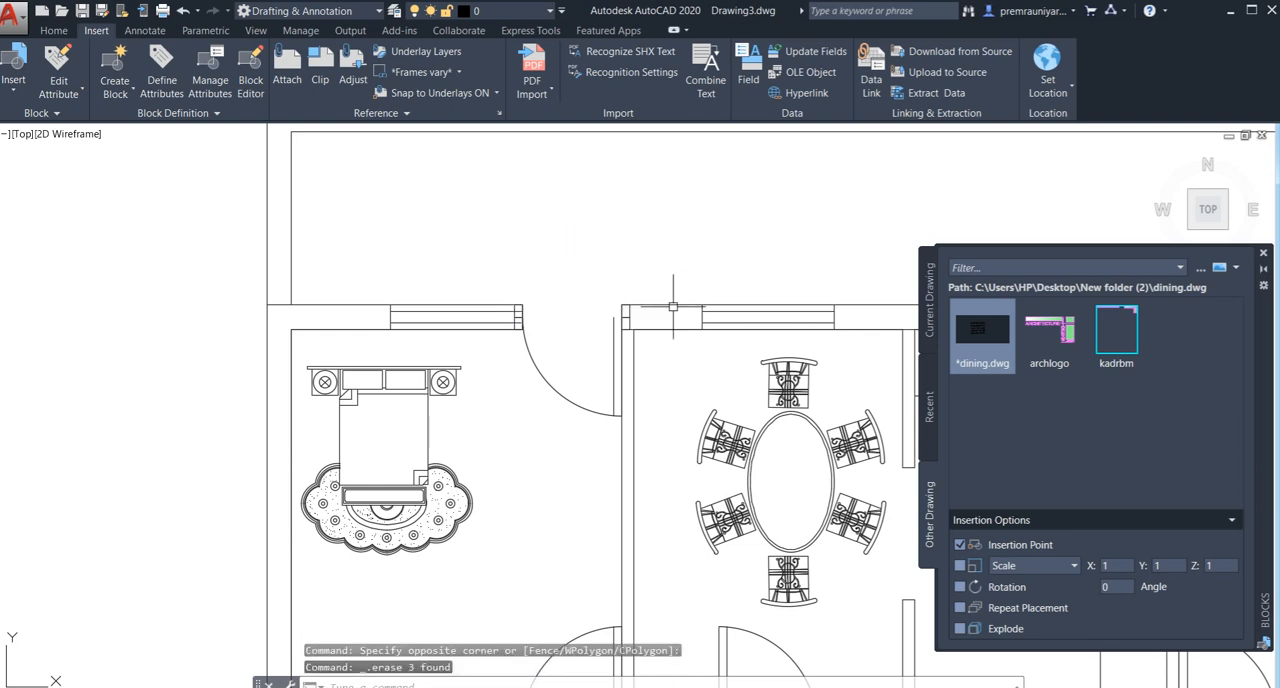
- Draw a short horizontal line closing the north end of the mirrored door leaf in the northwest bedroom's north doorway
scroll(673, 306, "up", 4)
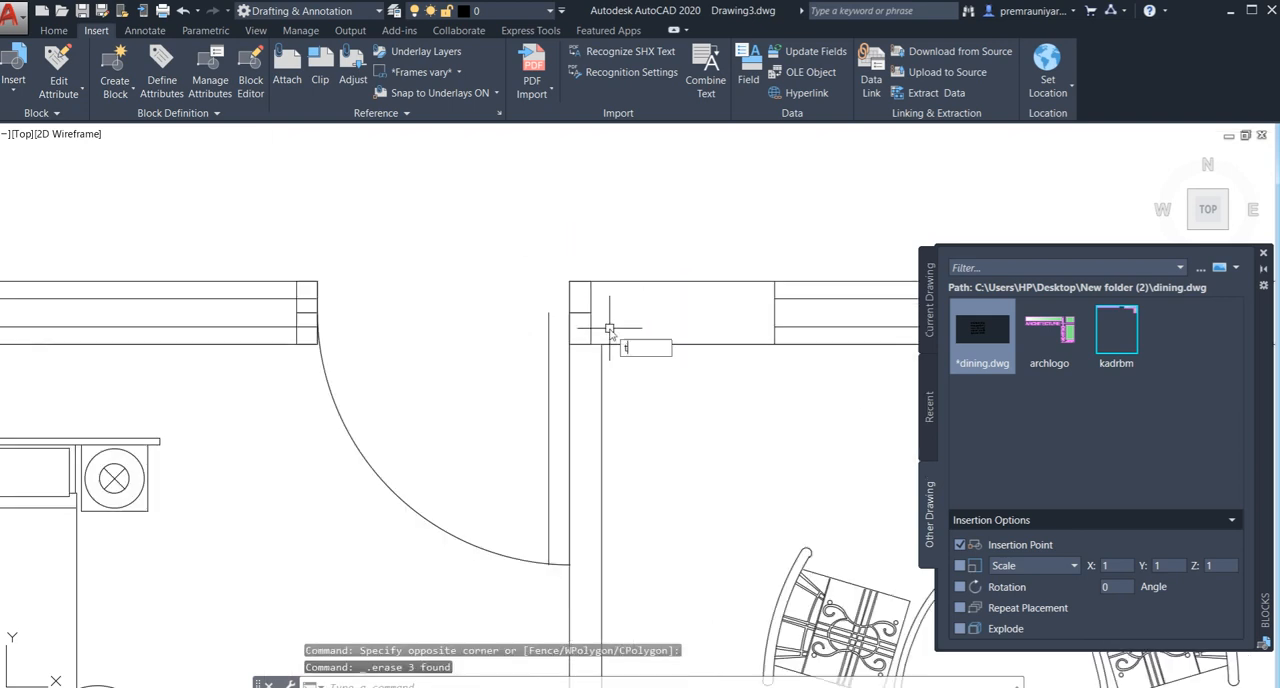
key("Escape")
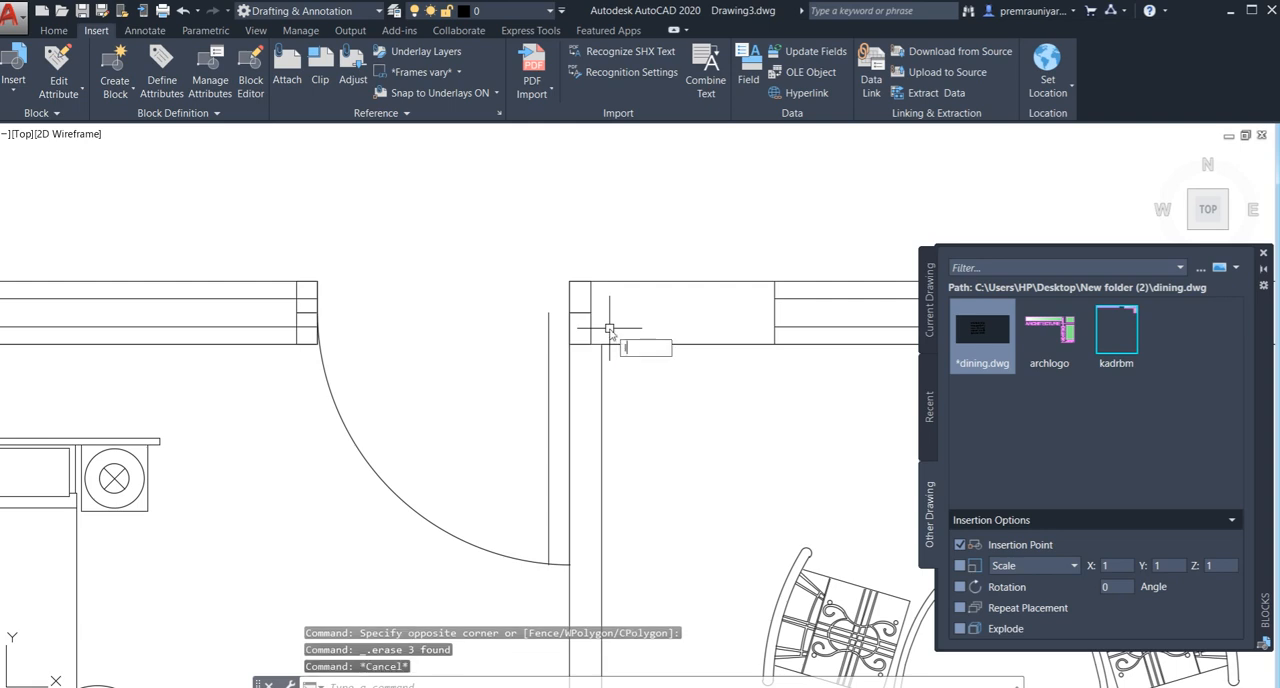
type("l")
key("Return")
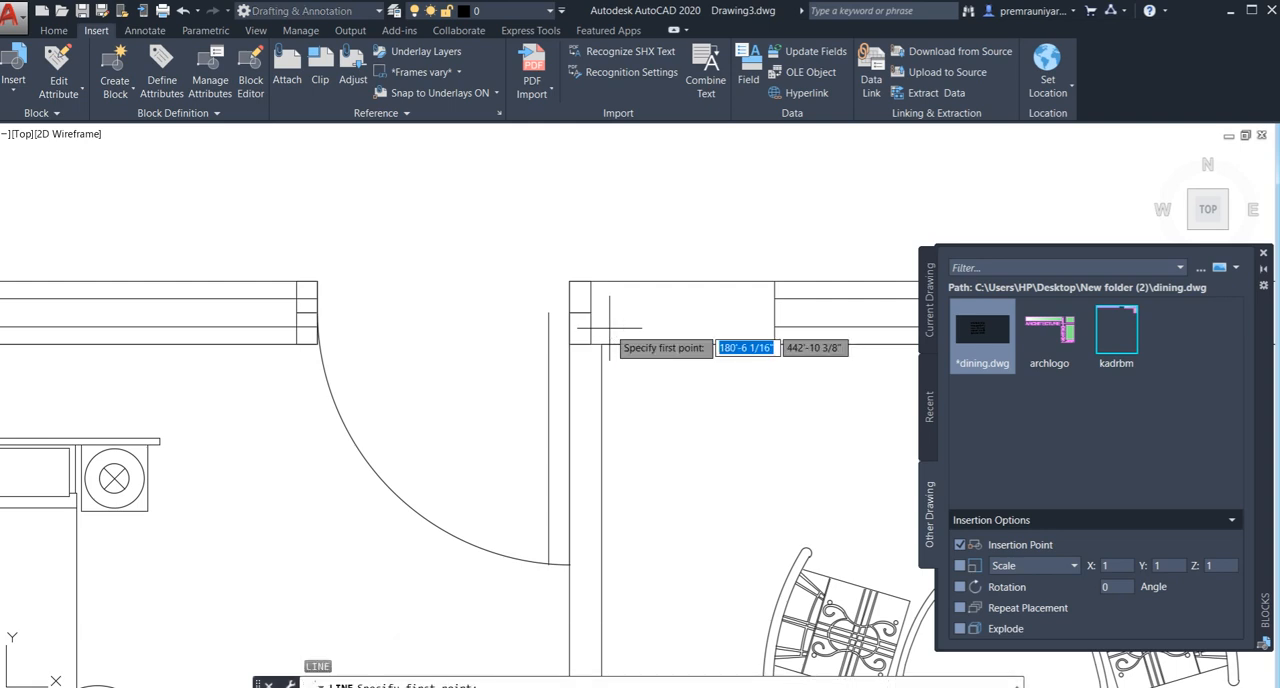
left_click(549, 311)
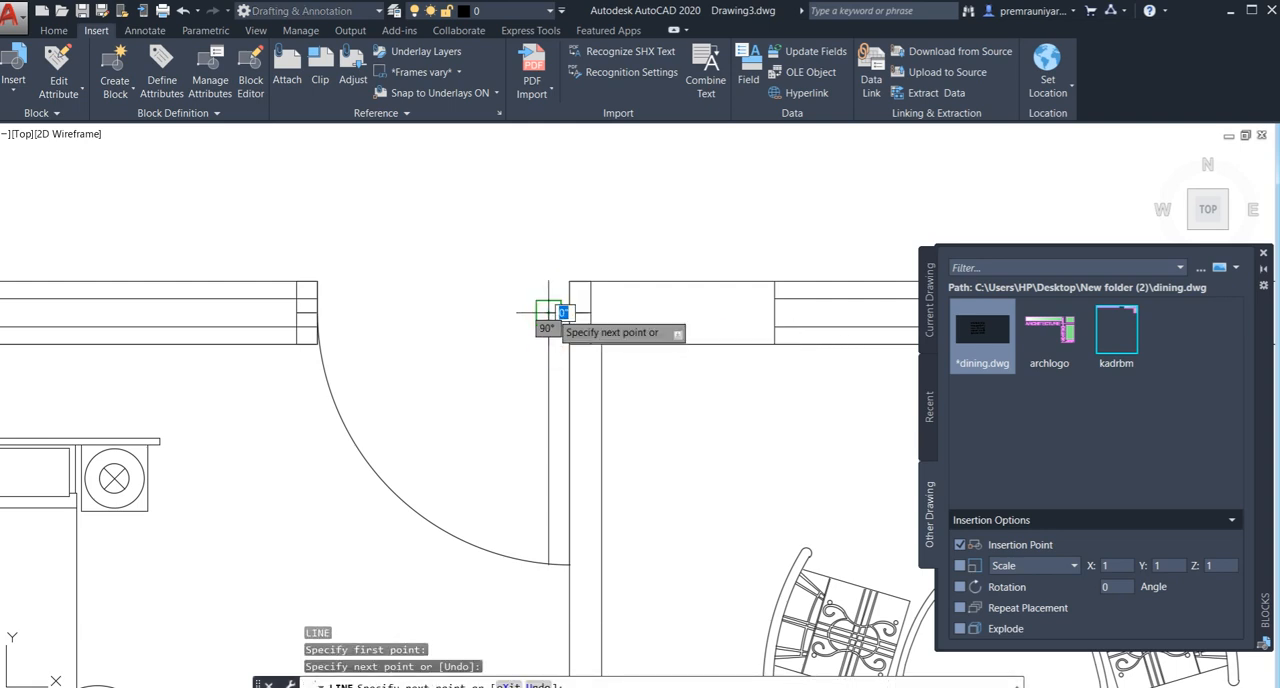
key("Escape")
scroll(405, 333, "down", 2)
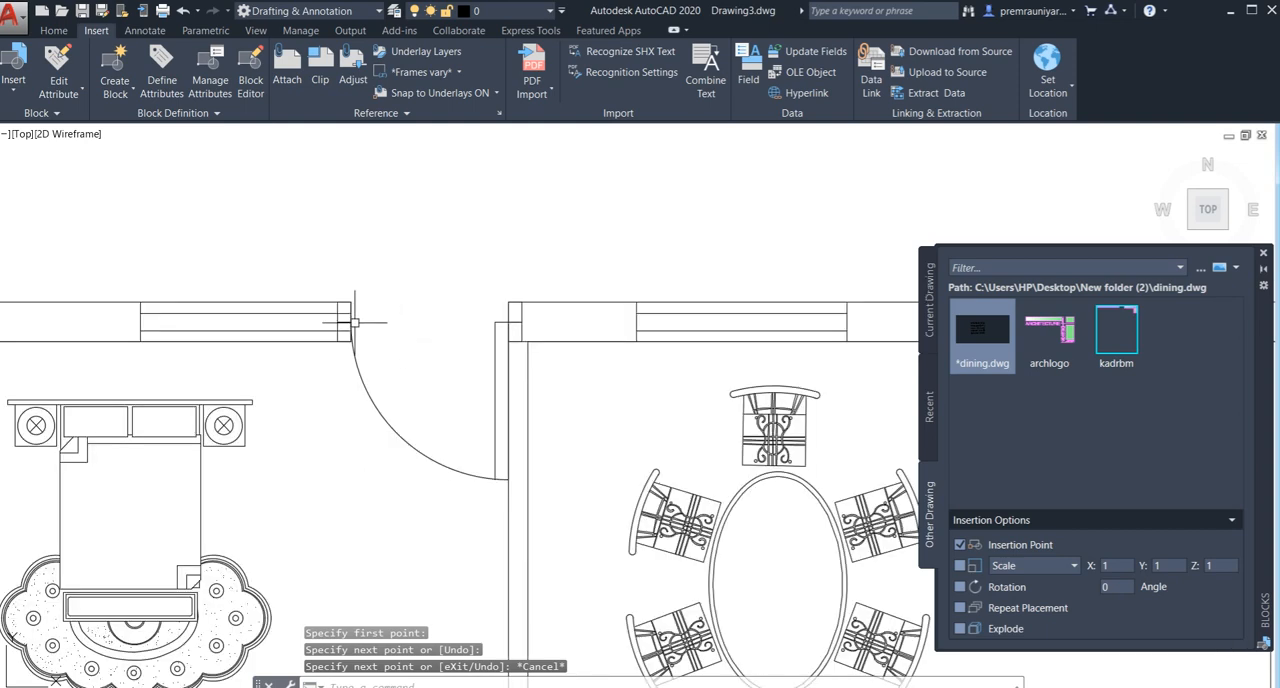
scroll(358, 320, "up", 2)
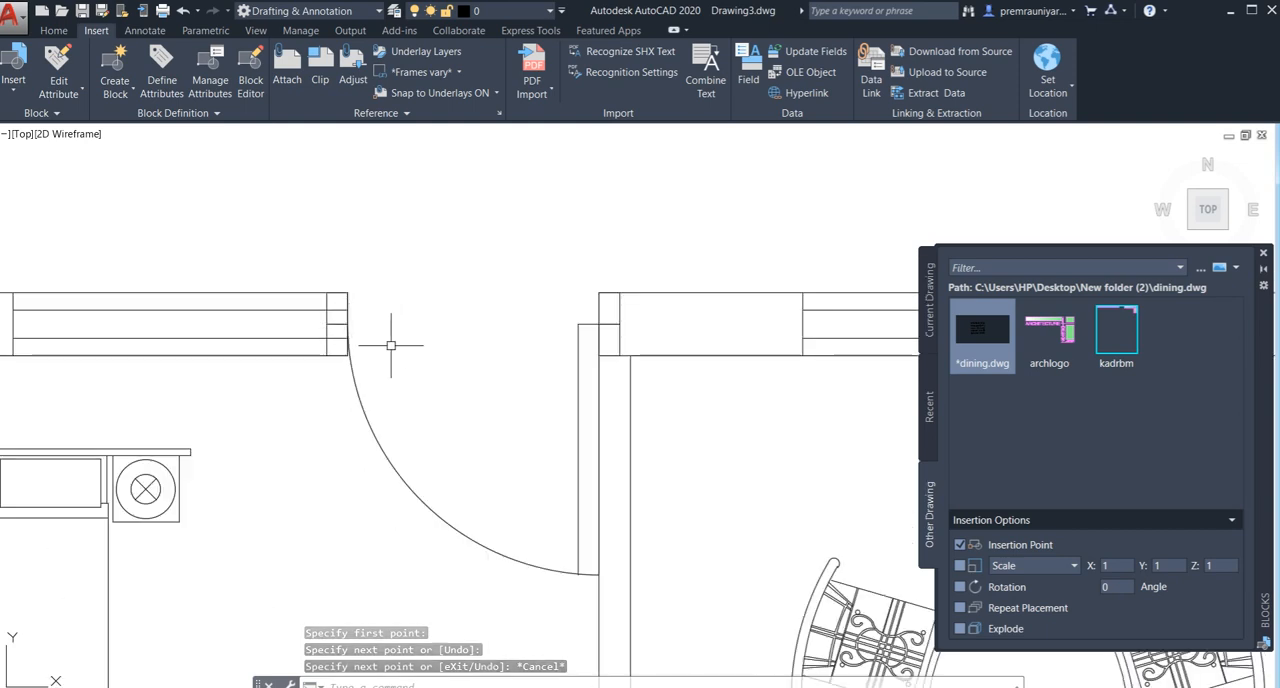
- Close the Blocks palette
scroll(390, 345, "down", 2)
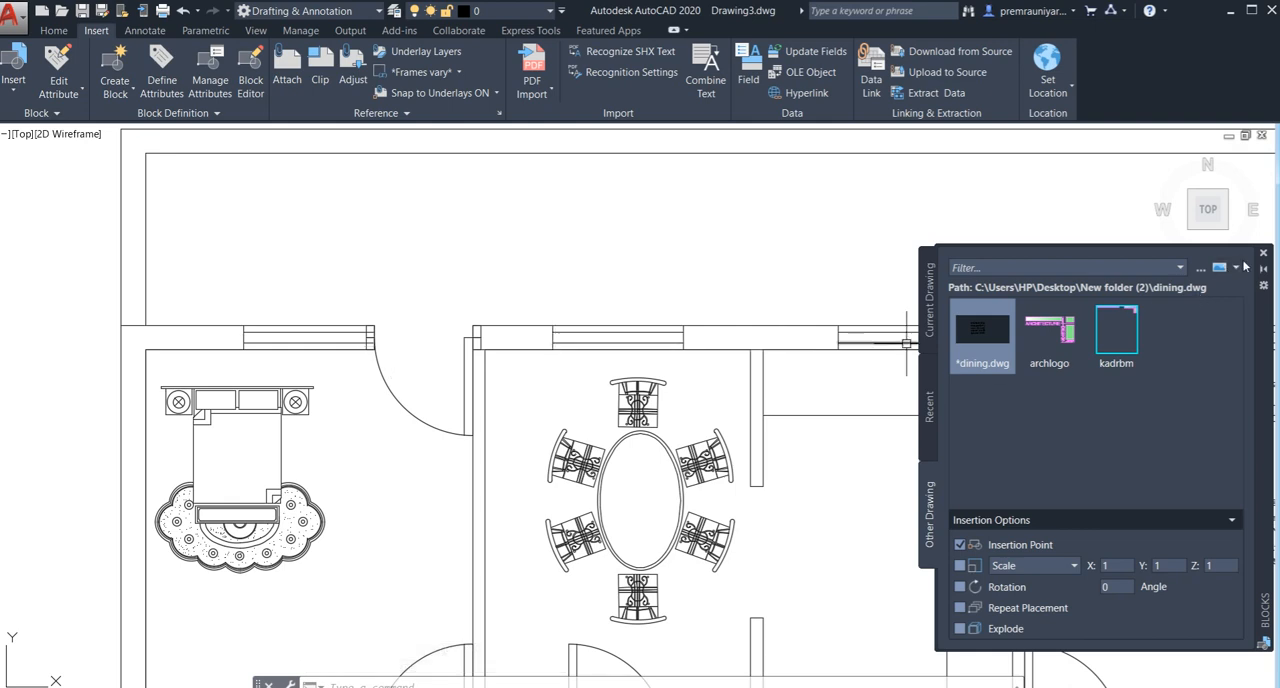
left_click(1263, 253)
scroll(630, 438, "down", 4)
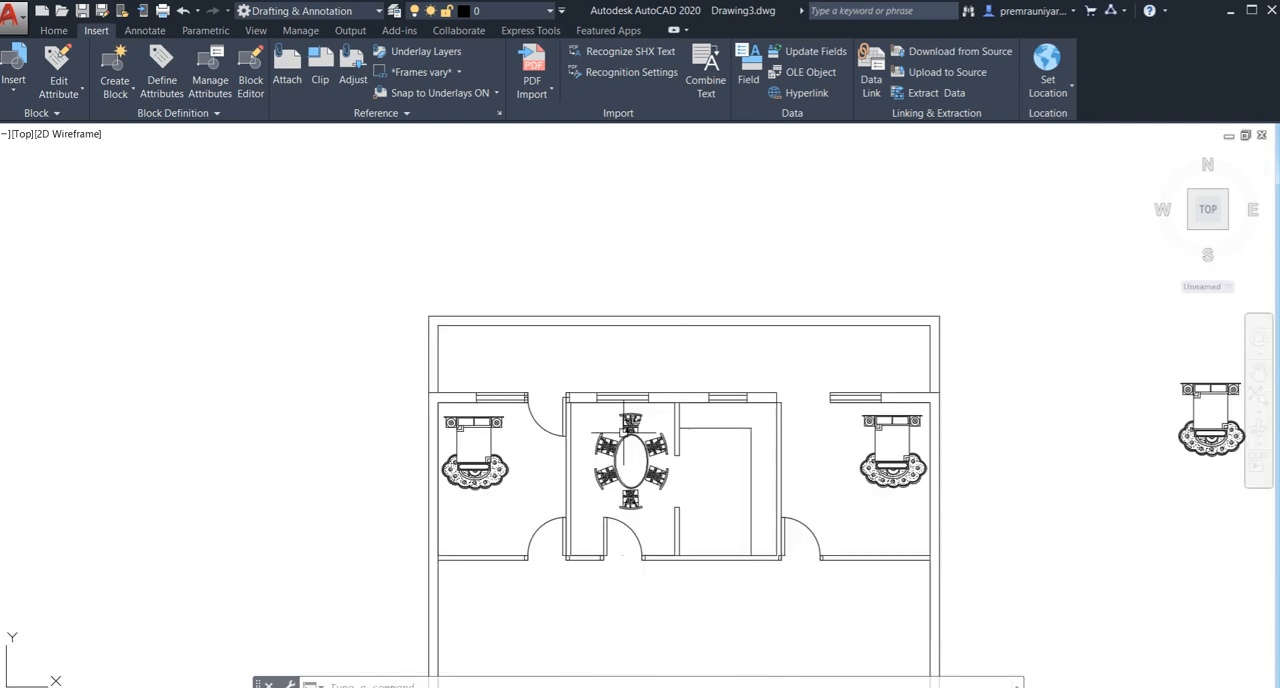
middle_click_drag(615, 403, 516, 390)
middle_click_drag(663, 390, 586, 394)
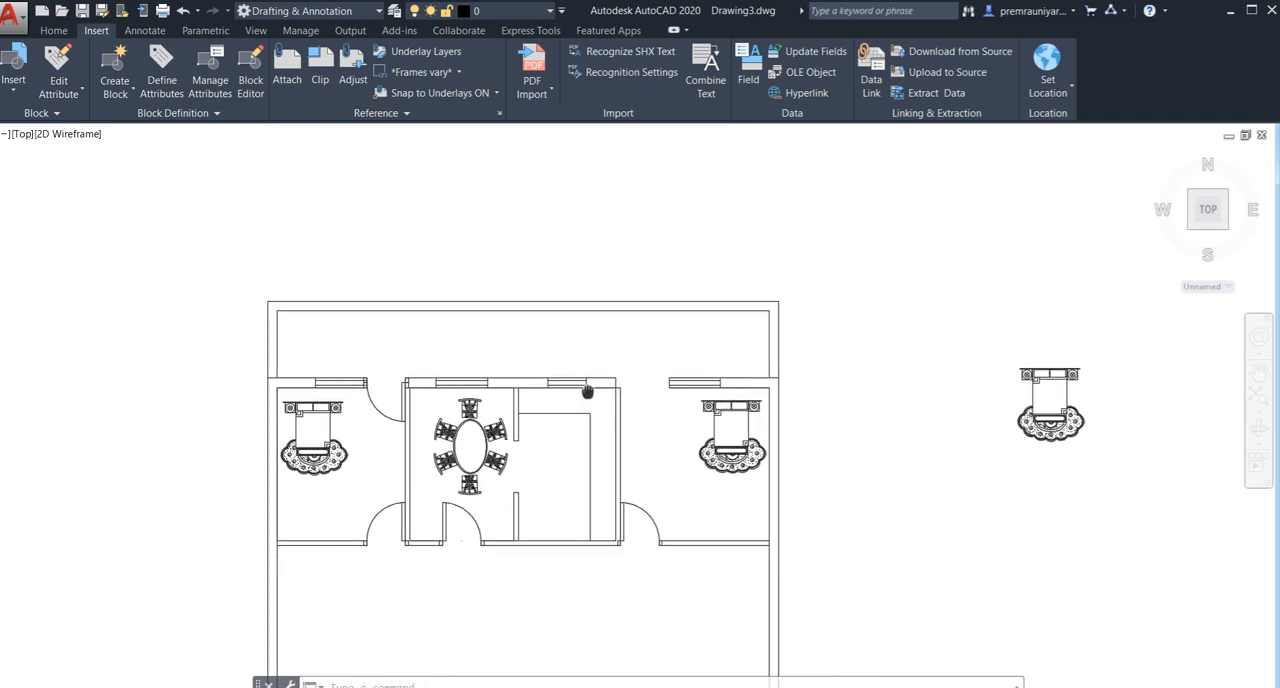
scroll(634, 366, "up", 2)
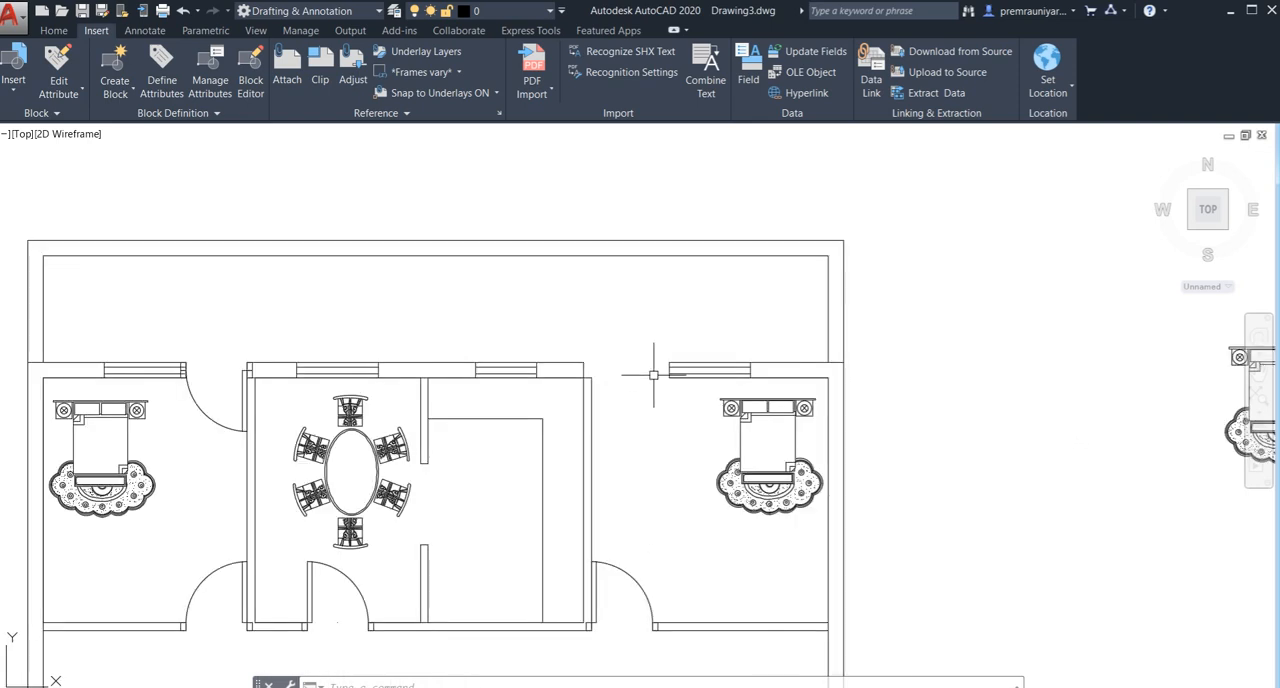
scroll(657, 383, "down", 5)
middle_click_drag(655, 385, 622, 343)
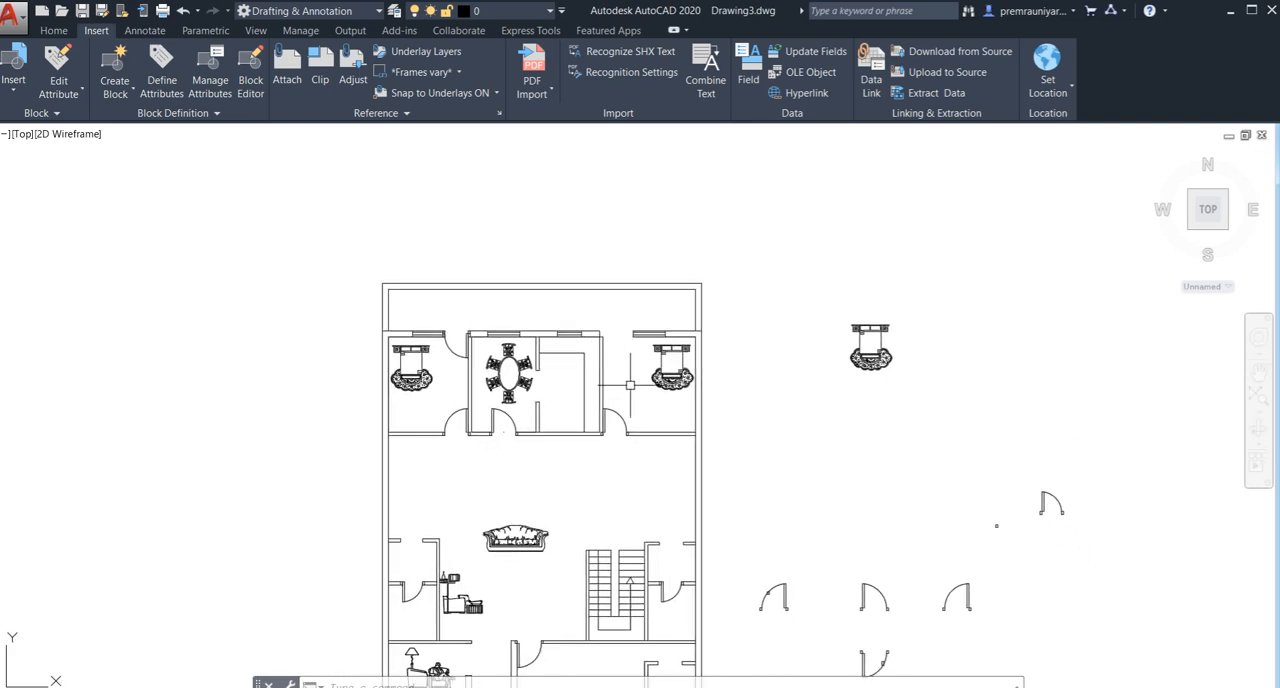
- Try to copy the northeast bedroom's south door, with its leaf, swing arc and both jambs, into that room's north wall opening
scroll(617, 410, "up", 3)
left_click(608, 412)
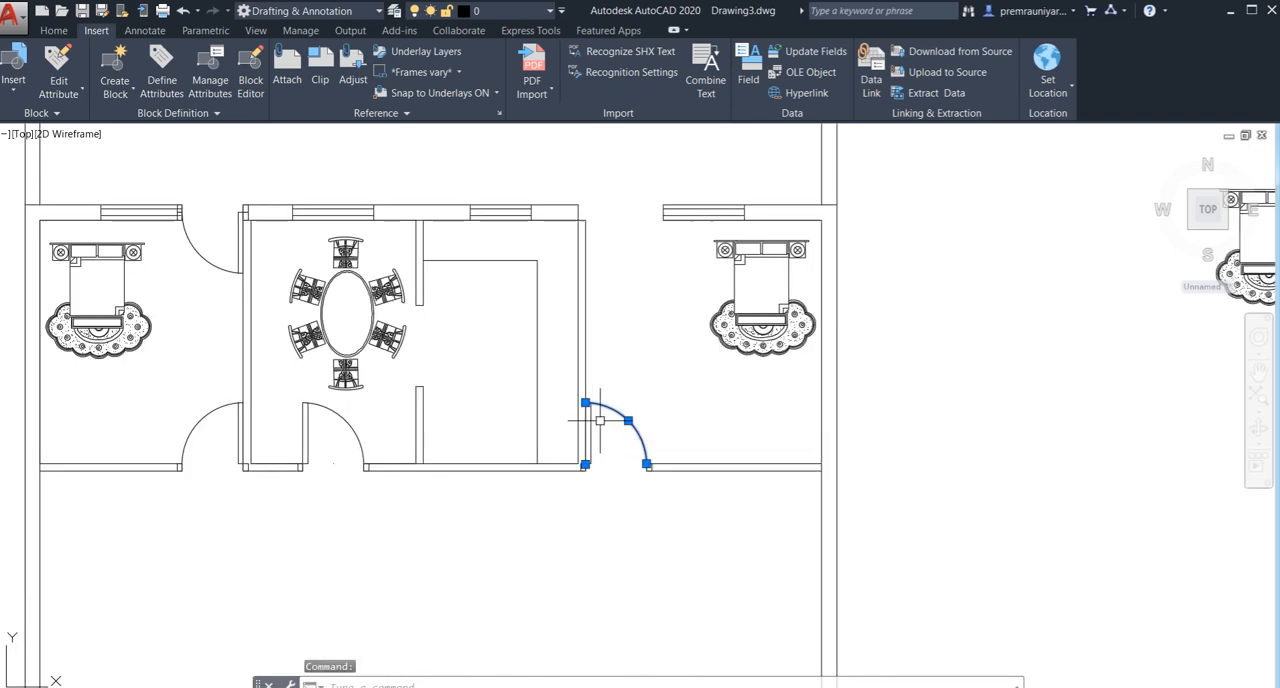
scroll(586, 423, "up", 3)
left_click(590, 419)
left_click(580, 420)
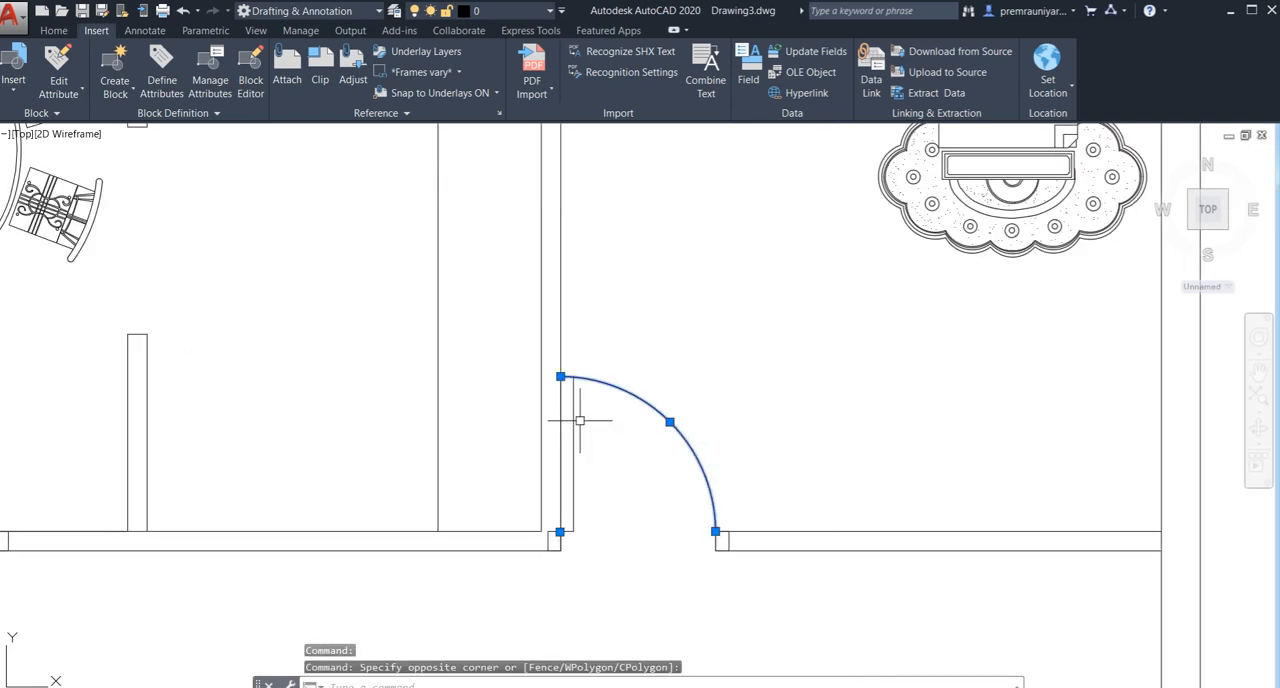
left_click(578, 422)
left_click(550, 425)
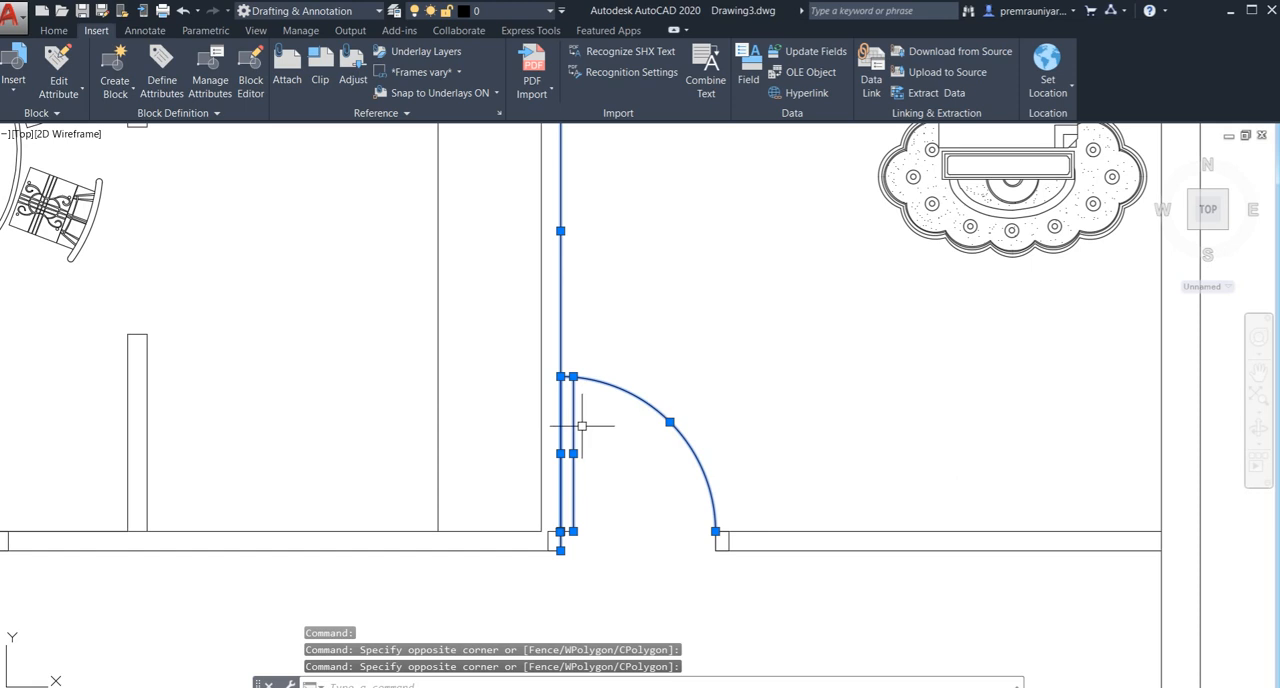
key("Escape")
left_click(642, 402)
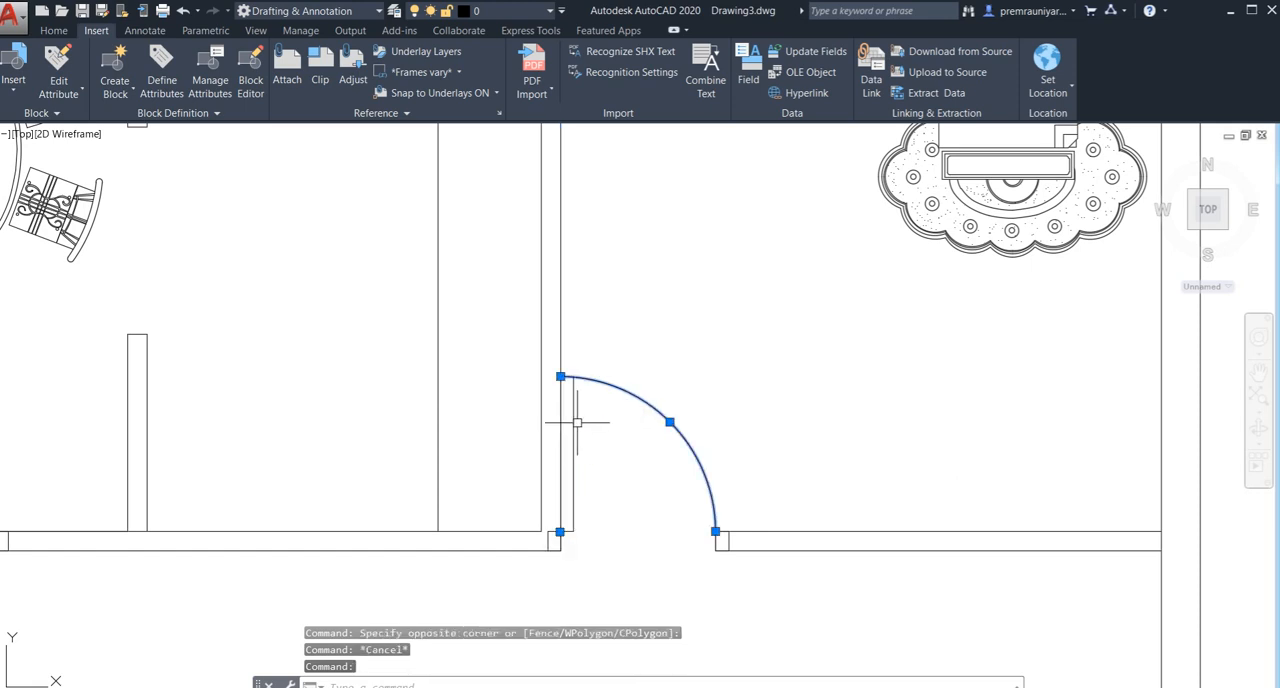
left_click(572, 423)
left_click(559, 517)
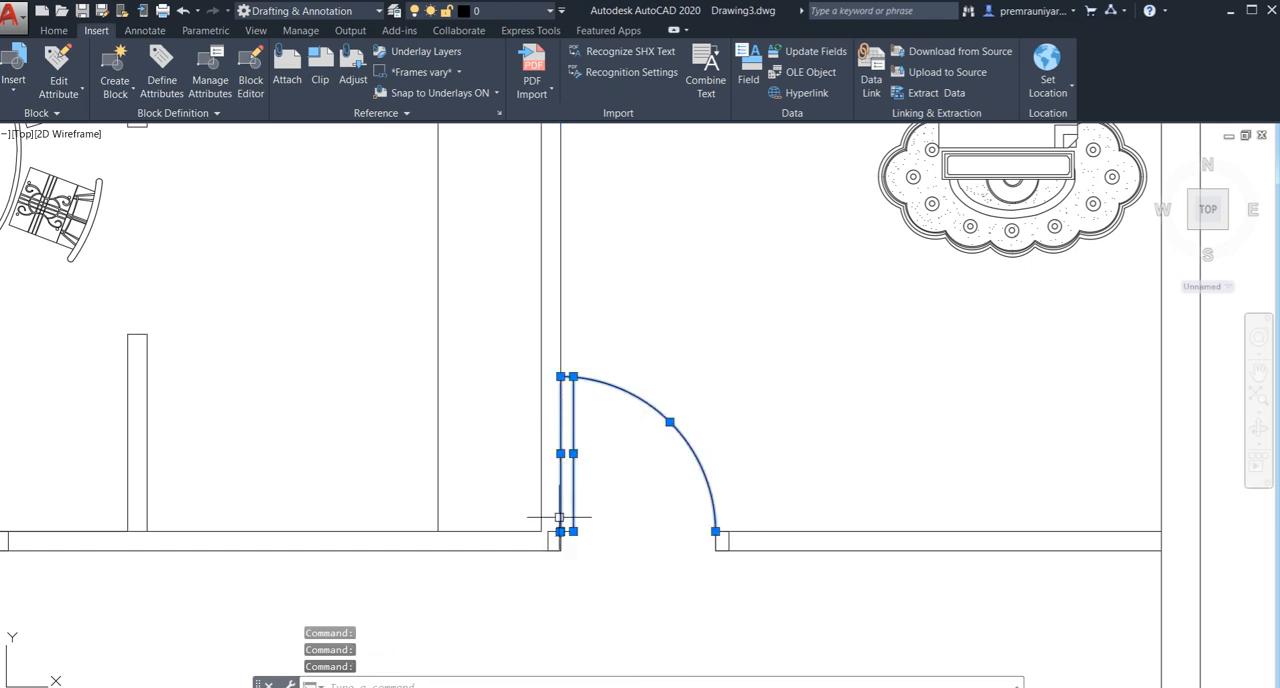
left_click(560, 531)
key("Escape")
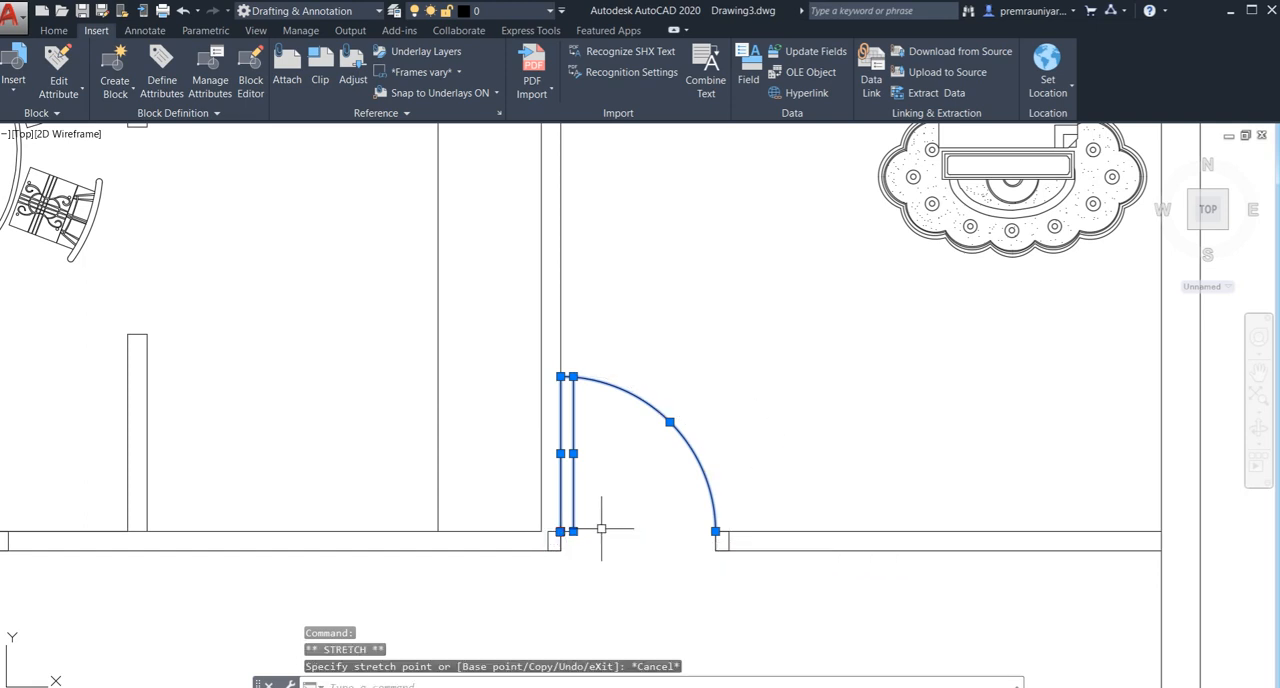
left_click(561, 541)
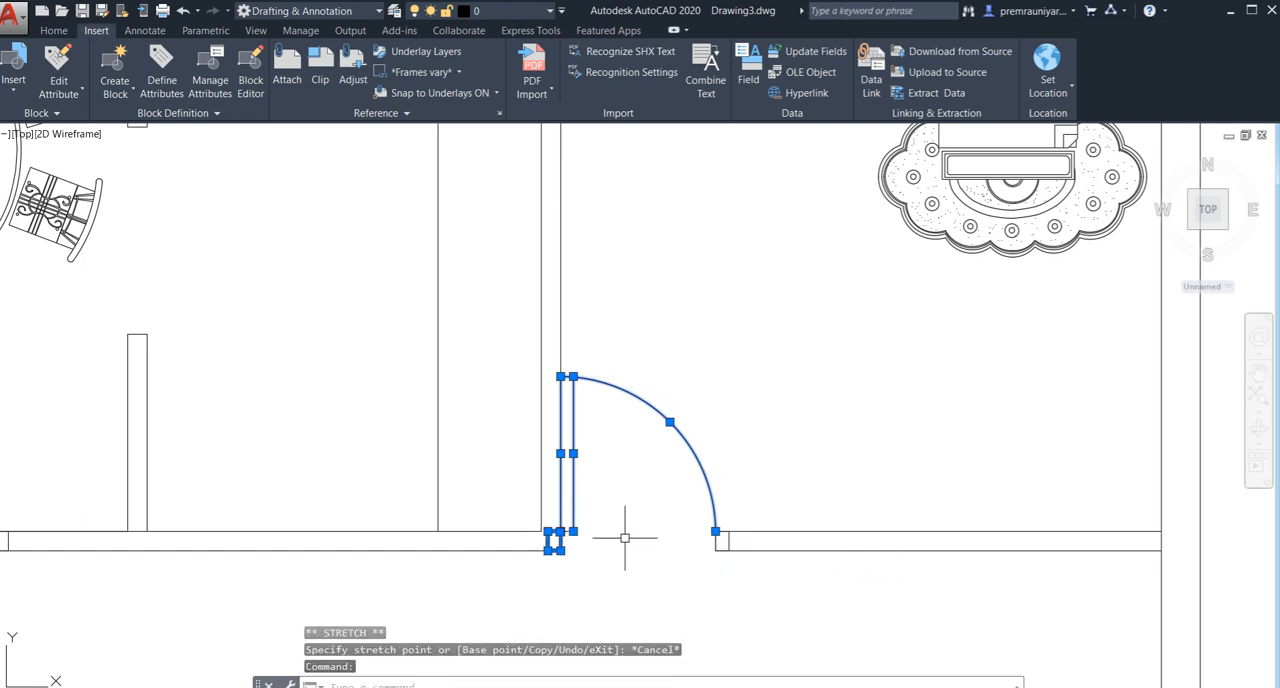
left_click(715, 543)
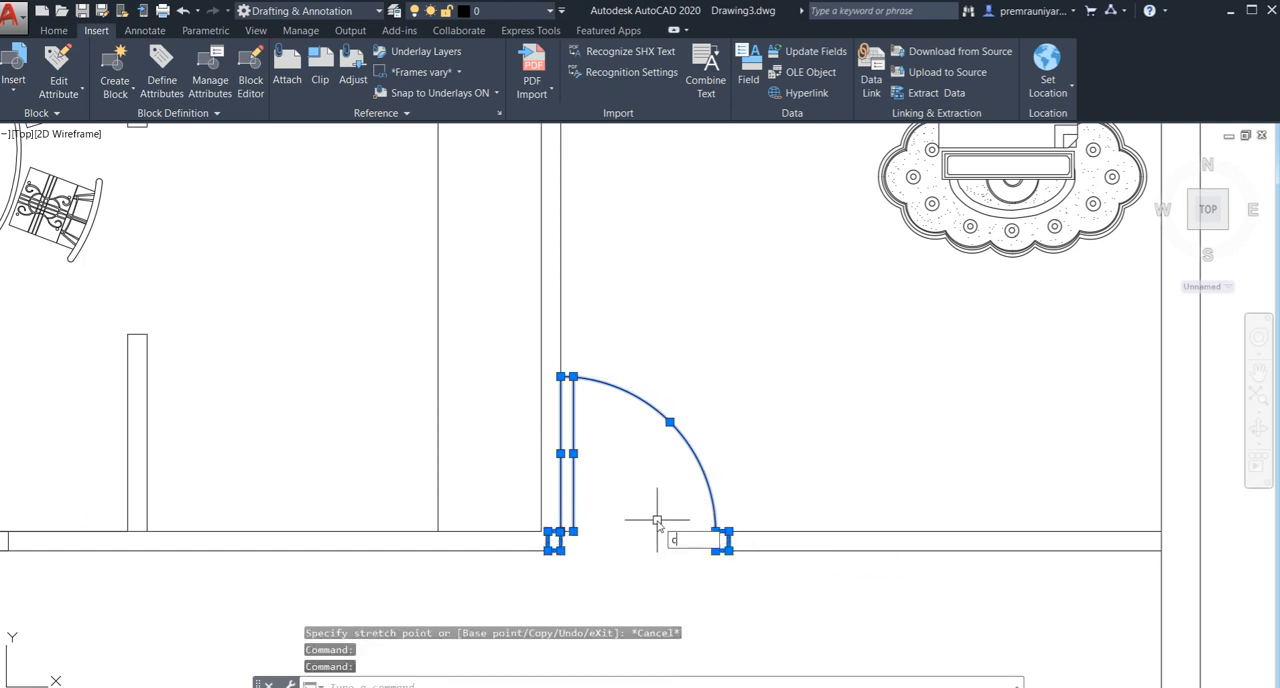
type("co")
key("Return")
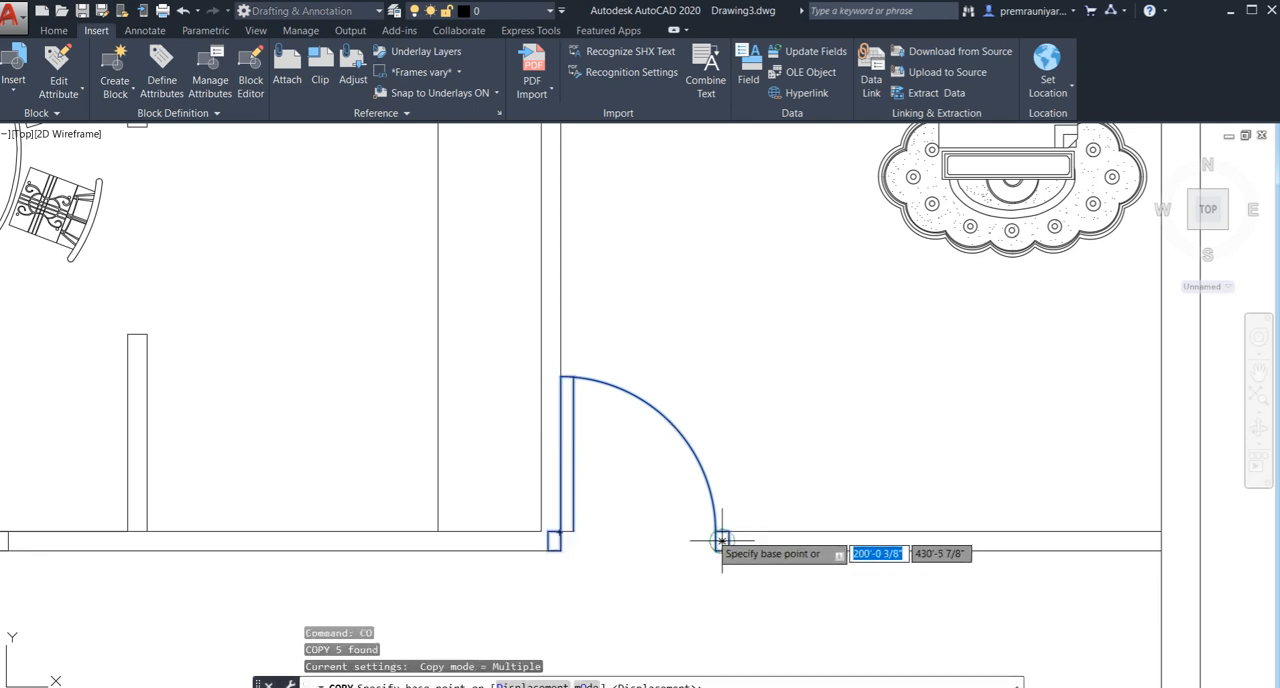
left_click(716, 542)
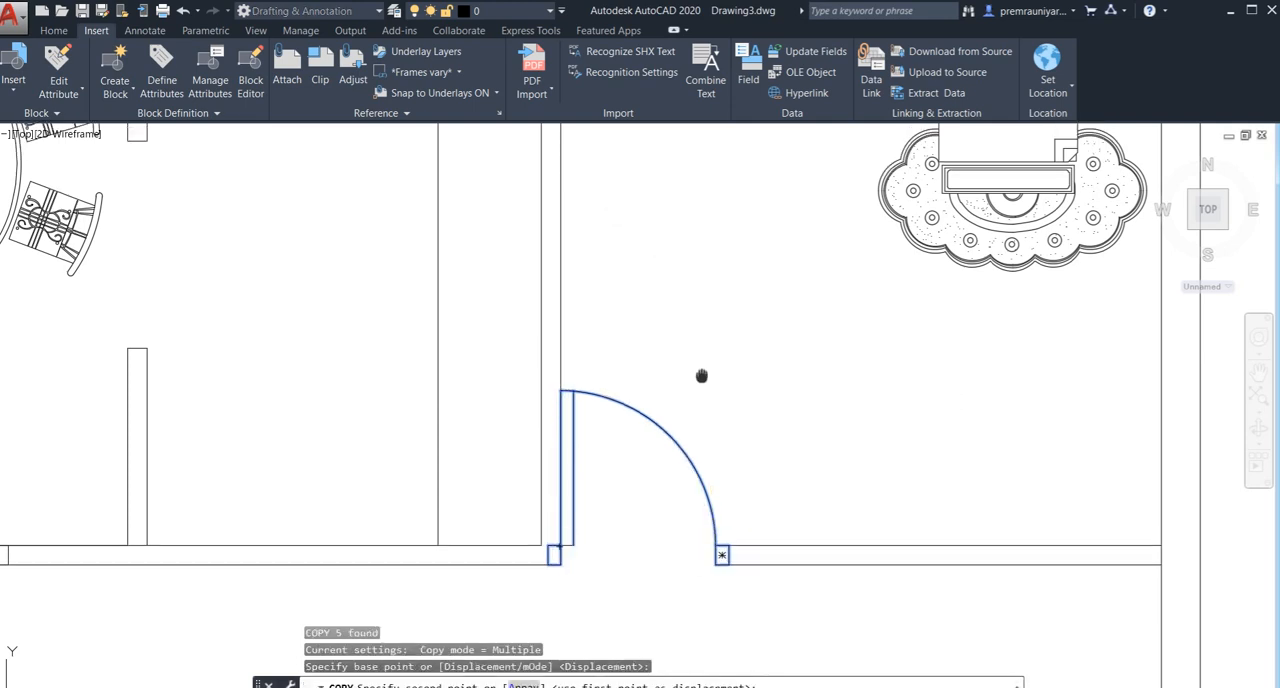
middle_click_drag(583, 291, 563, 561)
scroll(668, 503, "up", 2)
scroll(704, 355, "down", 4)
middle_click_drag(704, 357, 700, 483)
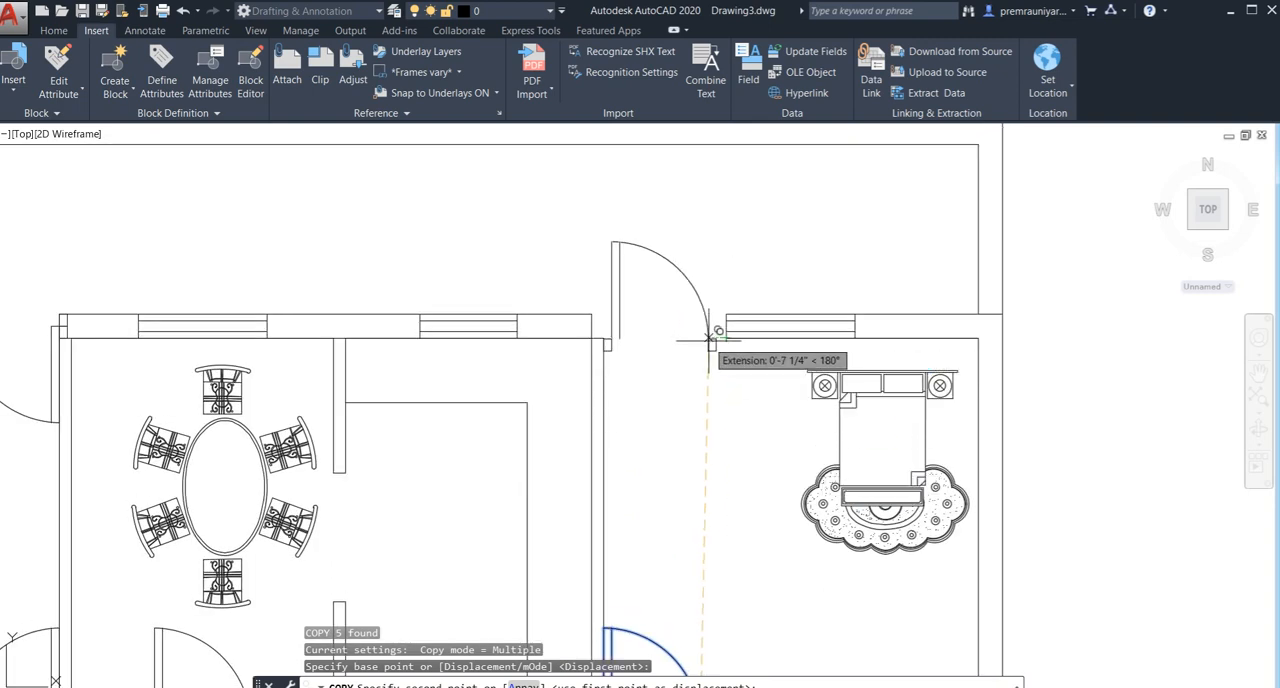
key("Escape")
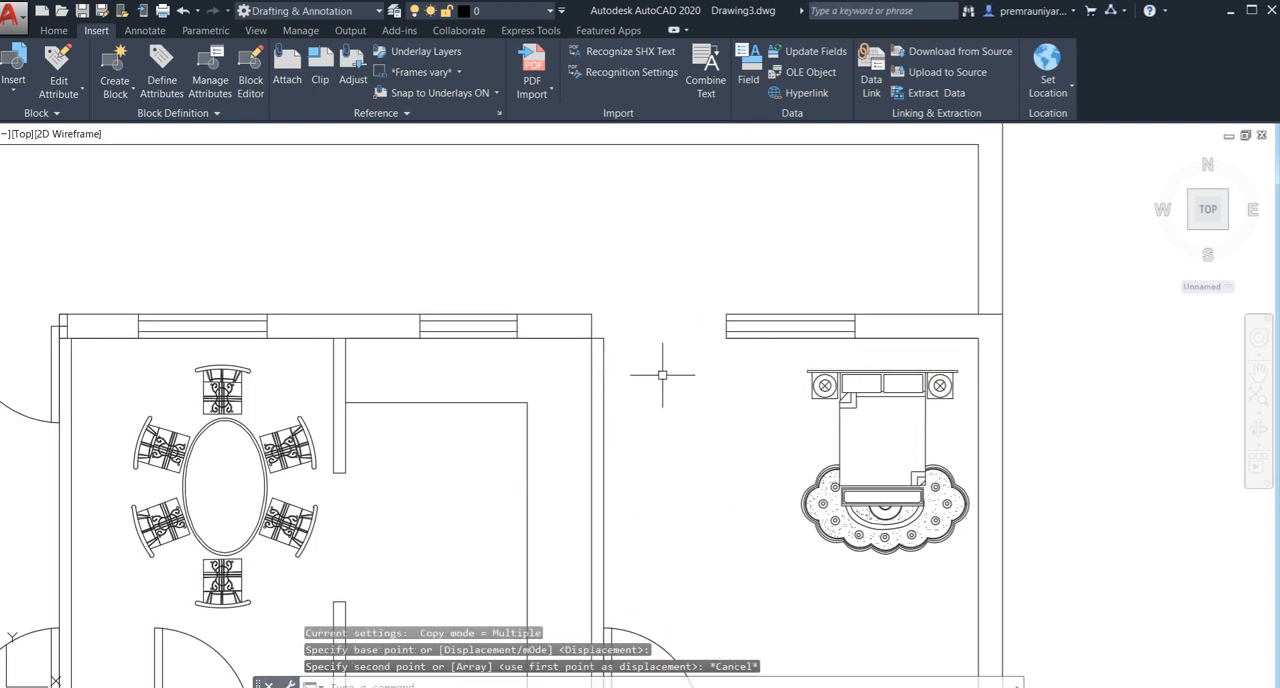
scroll(655, 370, "down", 6)
middle_click_drag(635, 394, 600, 353)
middle_click_drag(559, 467, 558, 460)
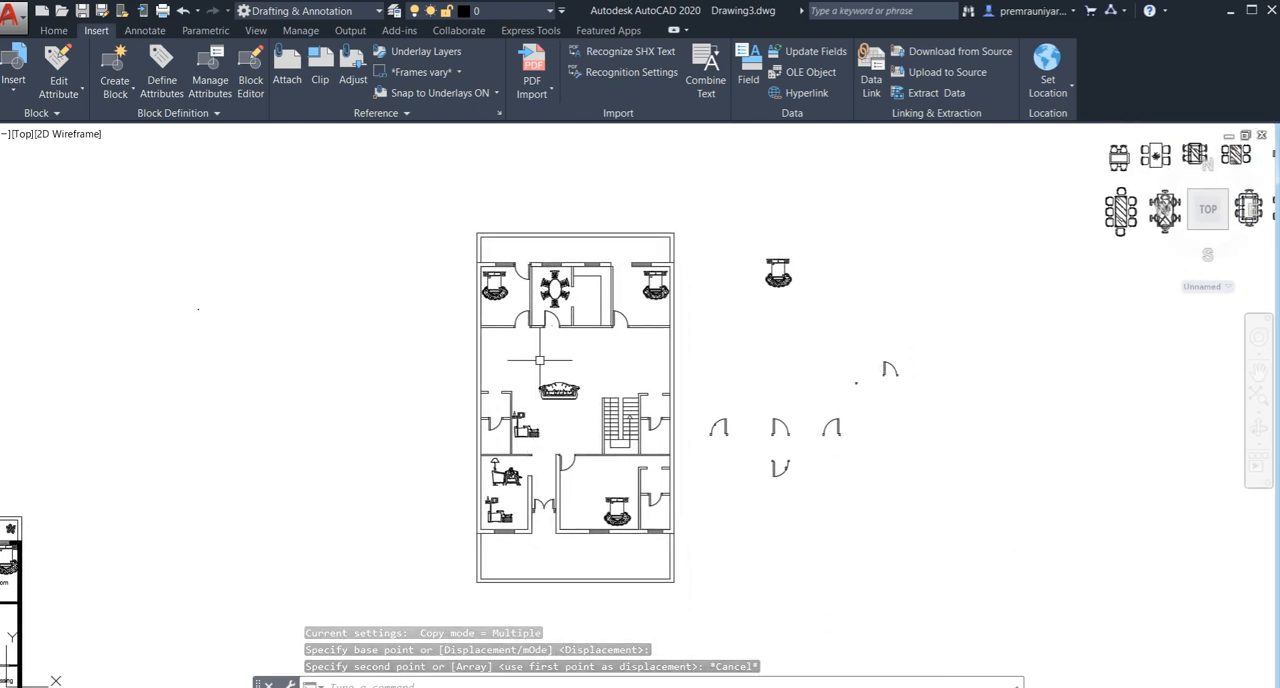
scroll(540, 360, "up", 2)
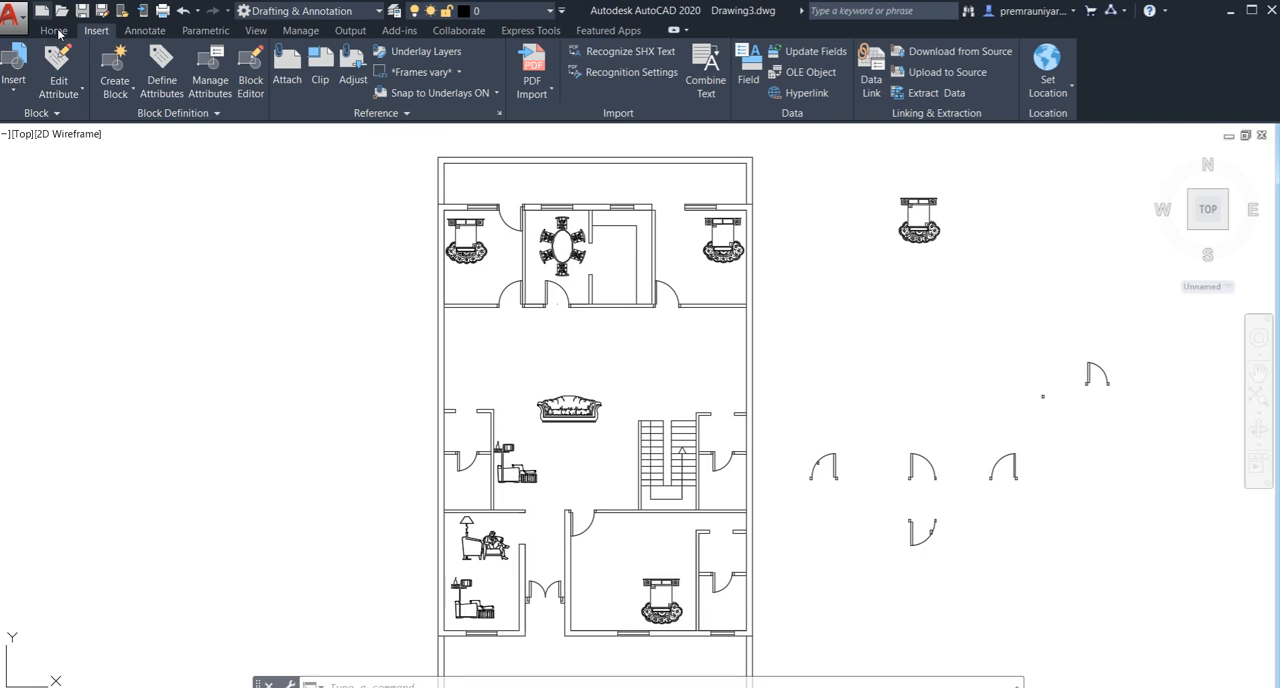
key("ctrl+n")
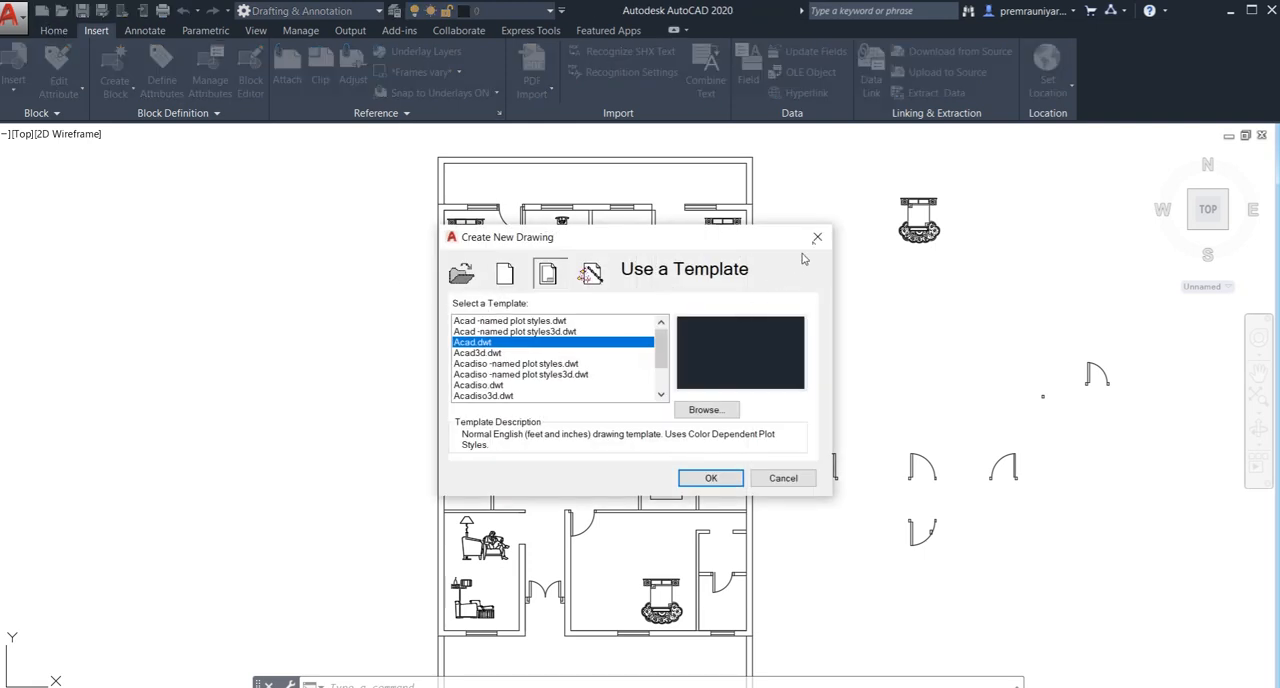
left_click(816, 242)
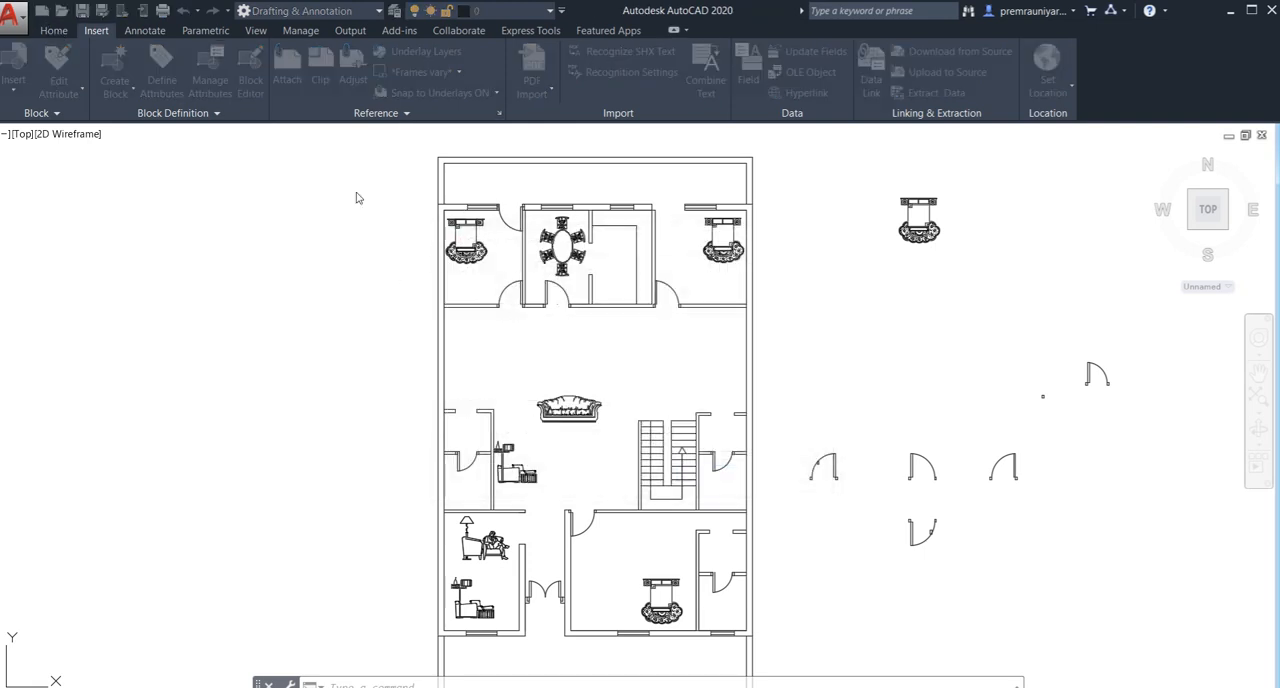
- Try to fill the furnished plan's west exterior wall with a SOLID hatch, picking inside its northwest corner
left_click(60, 32)
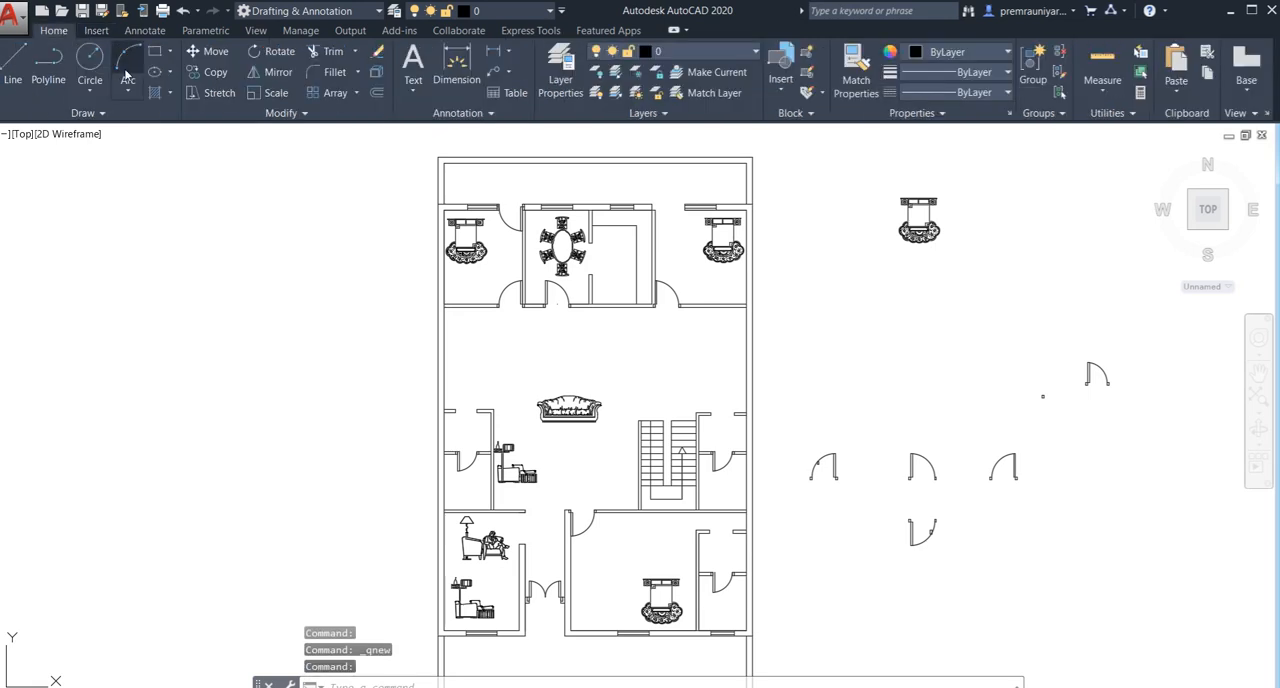
left_click(171, 91)
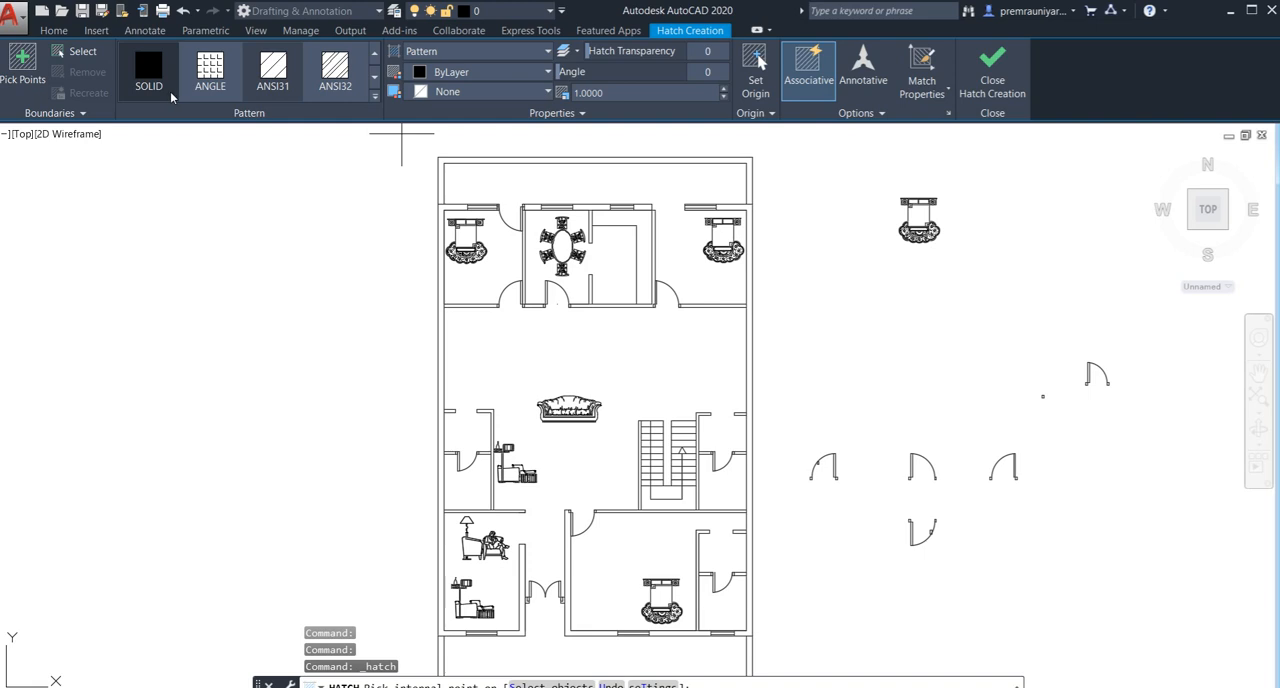
left_click(160, 80)
scroll(443, 205, "up", 2)
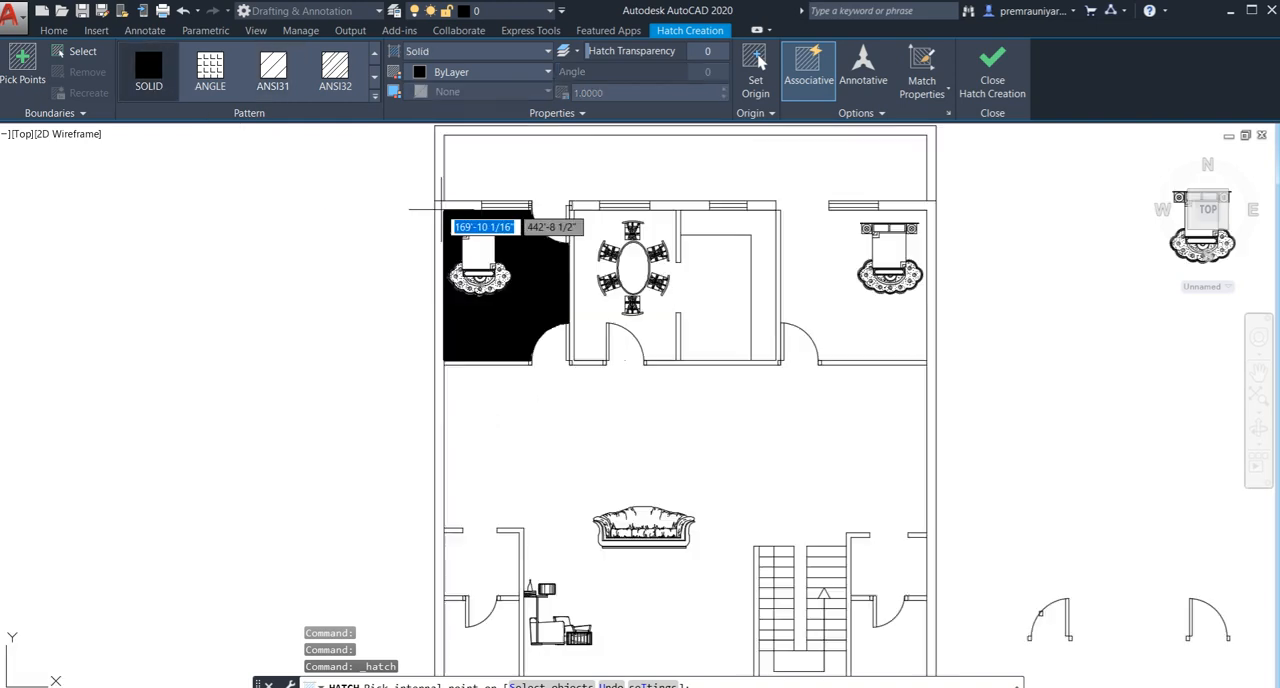
scroll(438, 203, "up", 2)
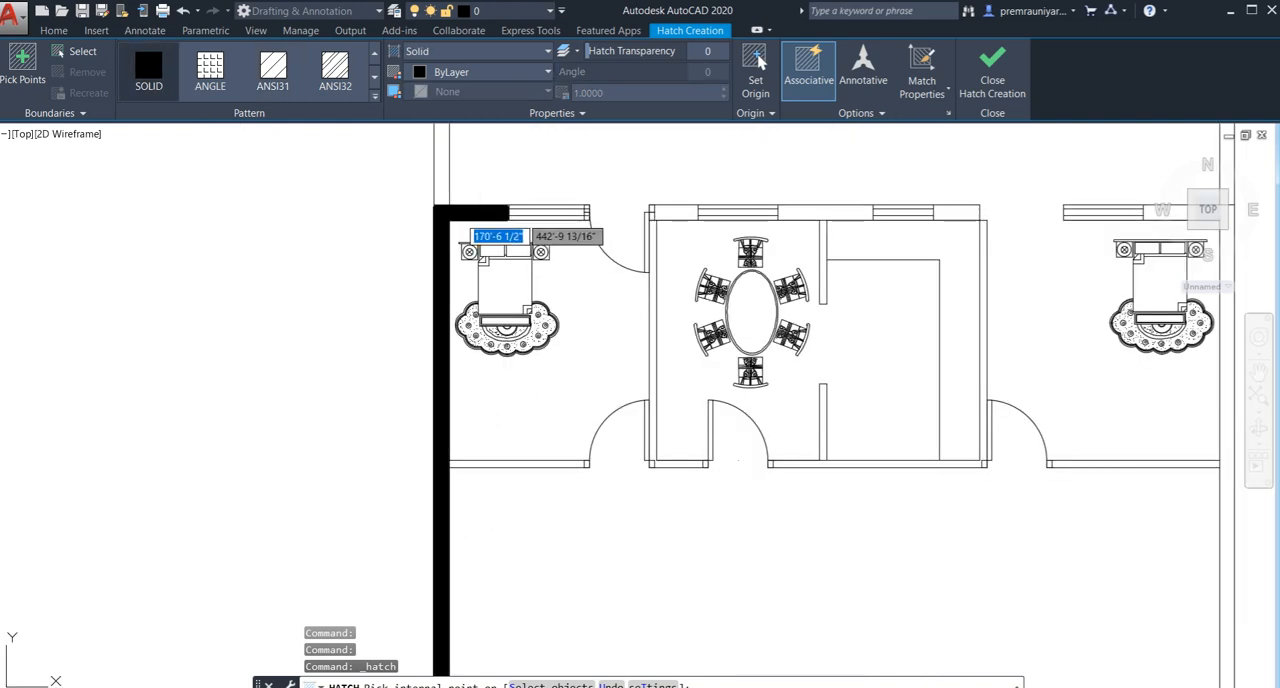
left_click(445, 212)
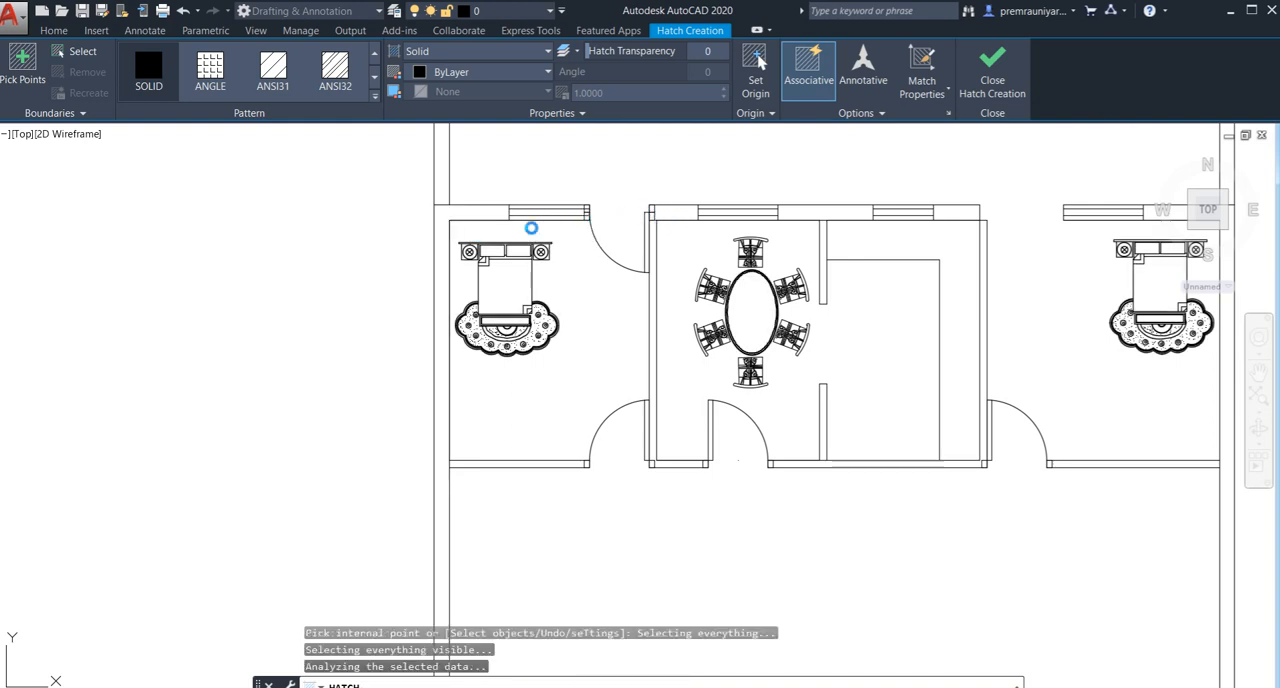
scroll(455, 222, "down", 2)
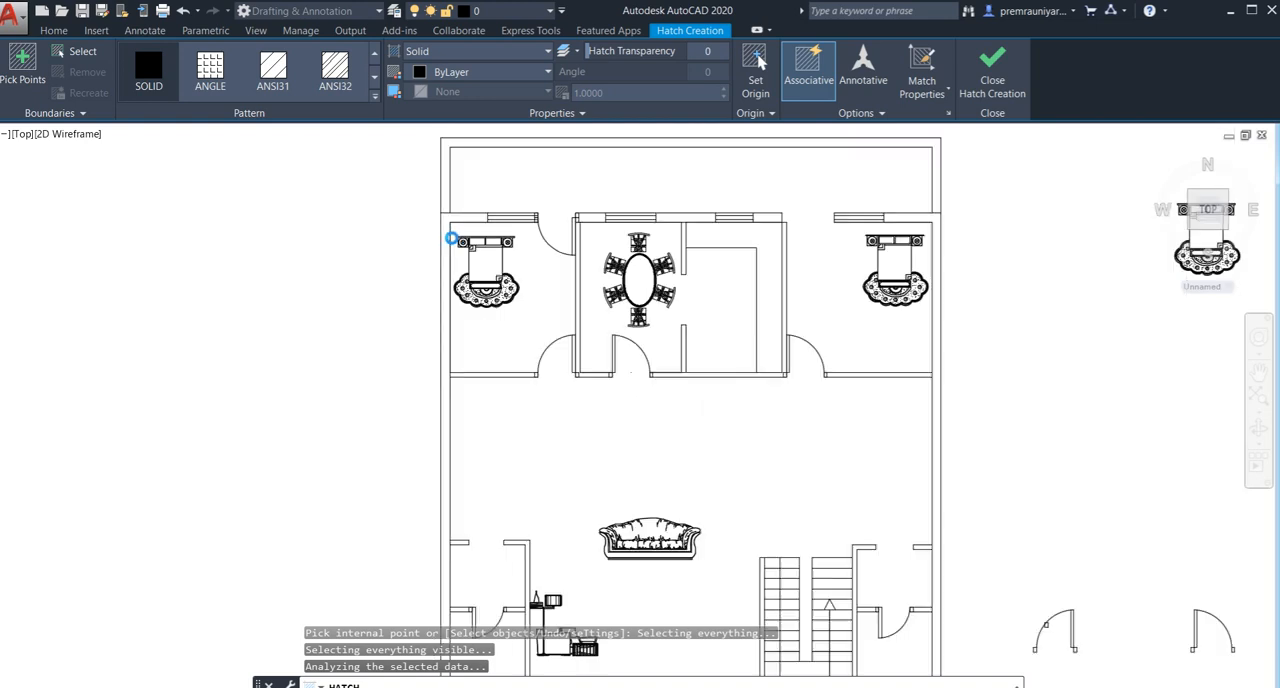
scroll(455, 240, "down", 2)
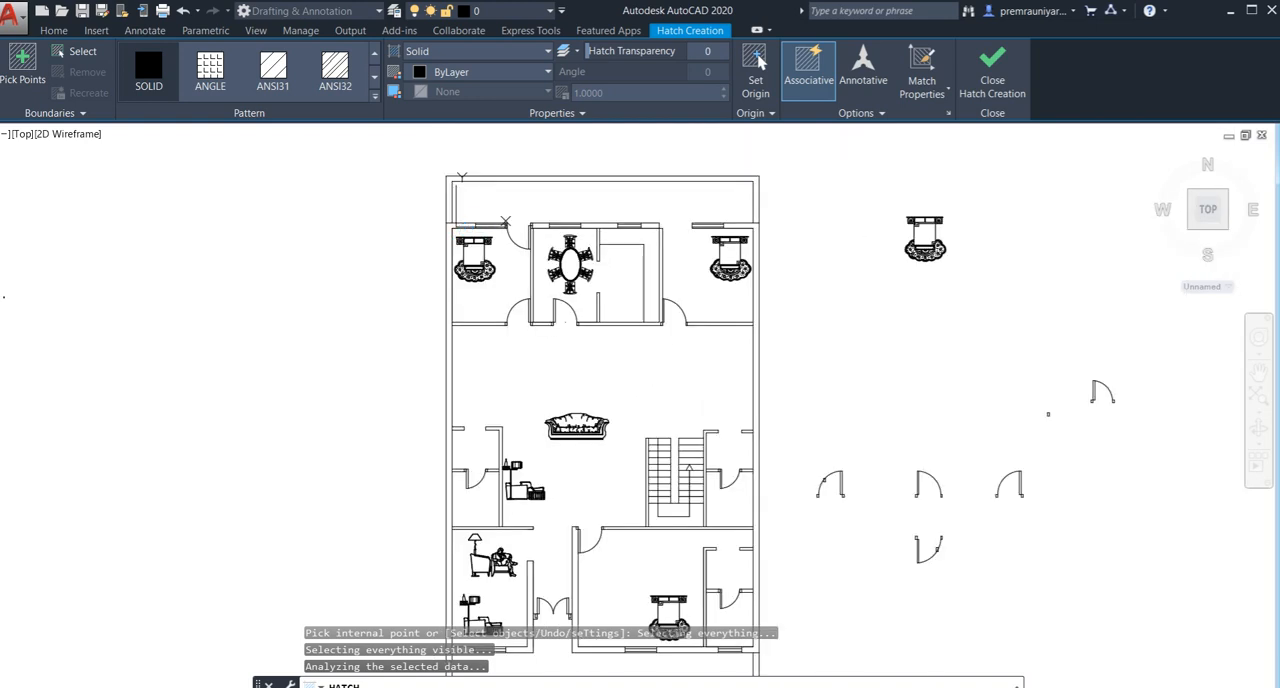
- Try to fill the west exterior wall of the other plan copy with solid hatch, picking a point beside the northwest bedroom
scroll(467, 215, "up", 5)
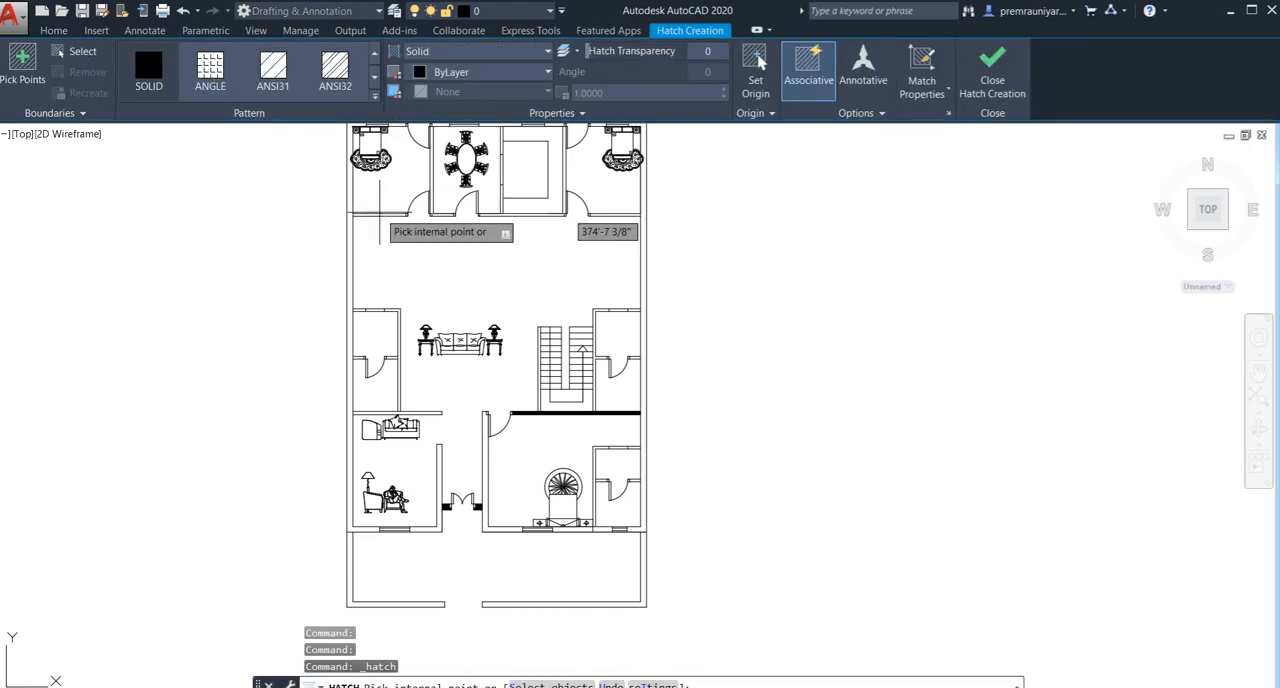
scroll(314, 200, "up", 2)
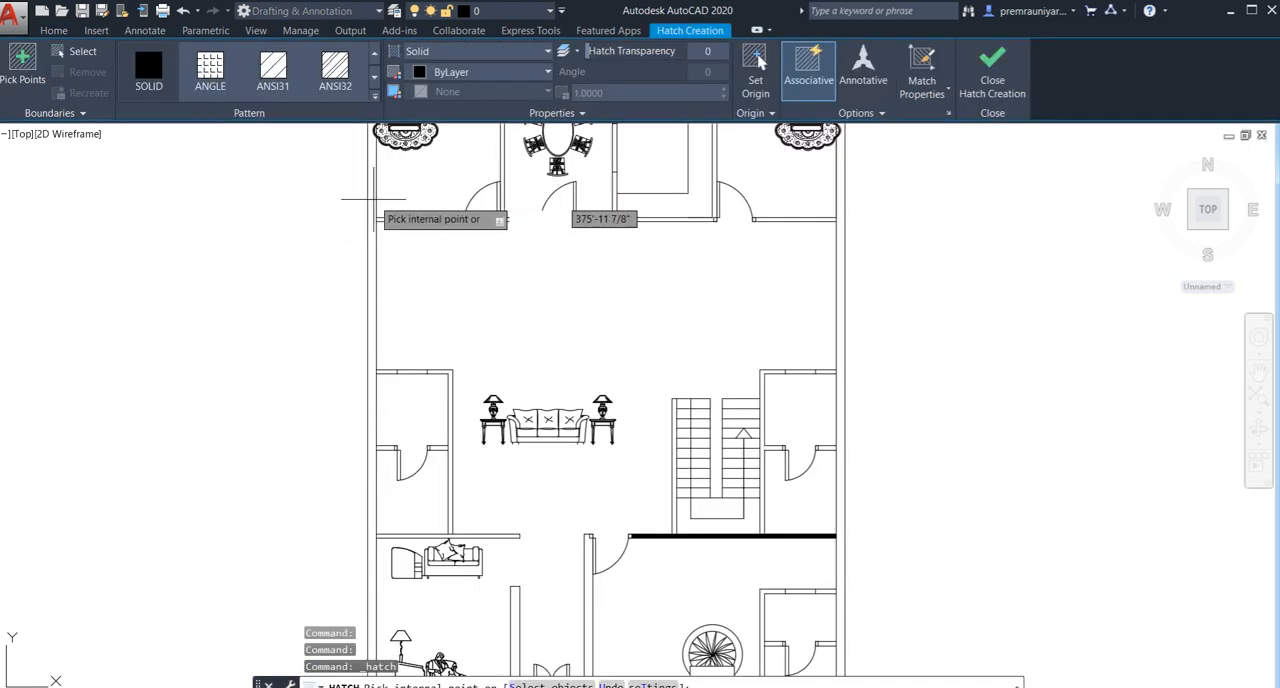
left_click(369, 198)
scroll(388, 232, "down", 2)
middle_click_drag(388, 234, 360, 342)
scroll(356, 247, "up", 5)
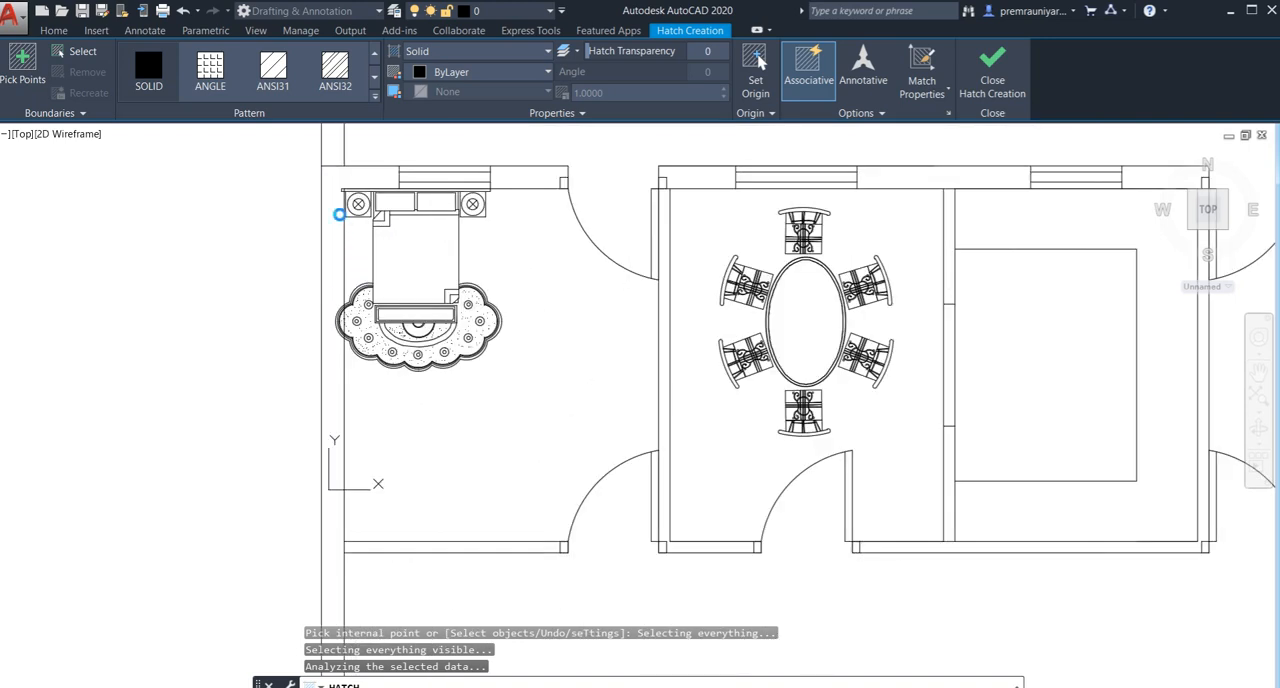
scroll(351, 257, "down", 2)
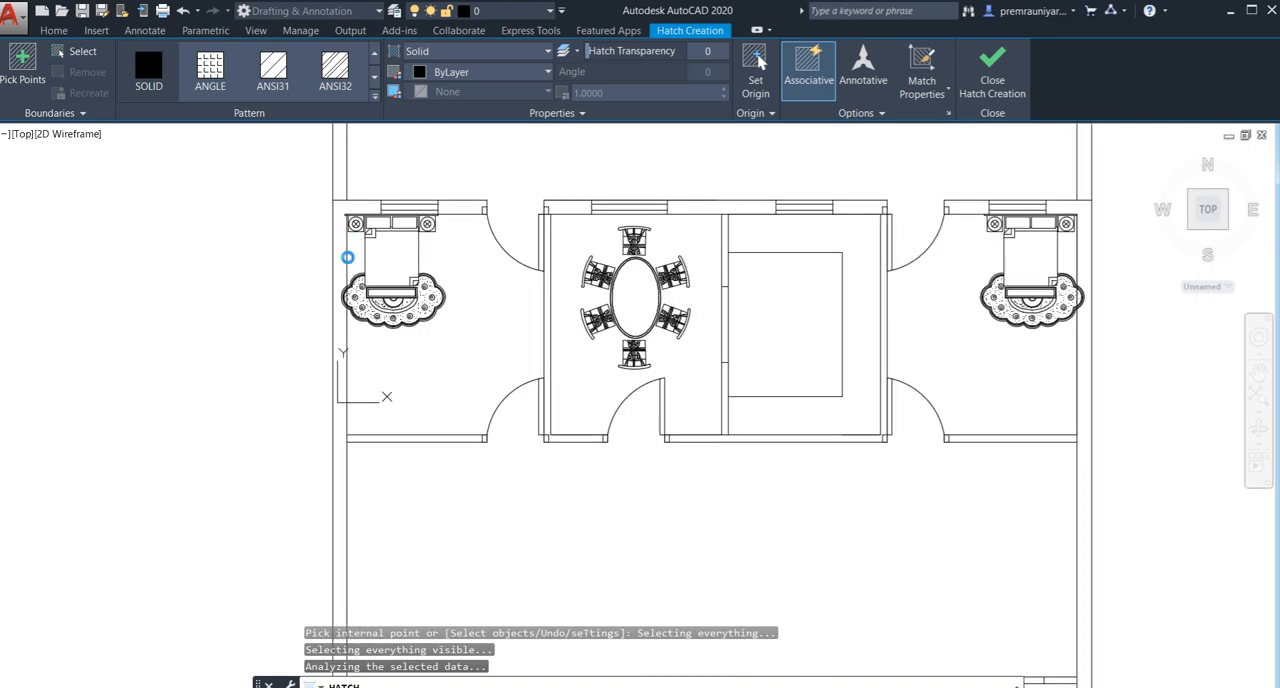
scroll(347, 257, "down", 2)
scroll(341, 267, "up", 2)
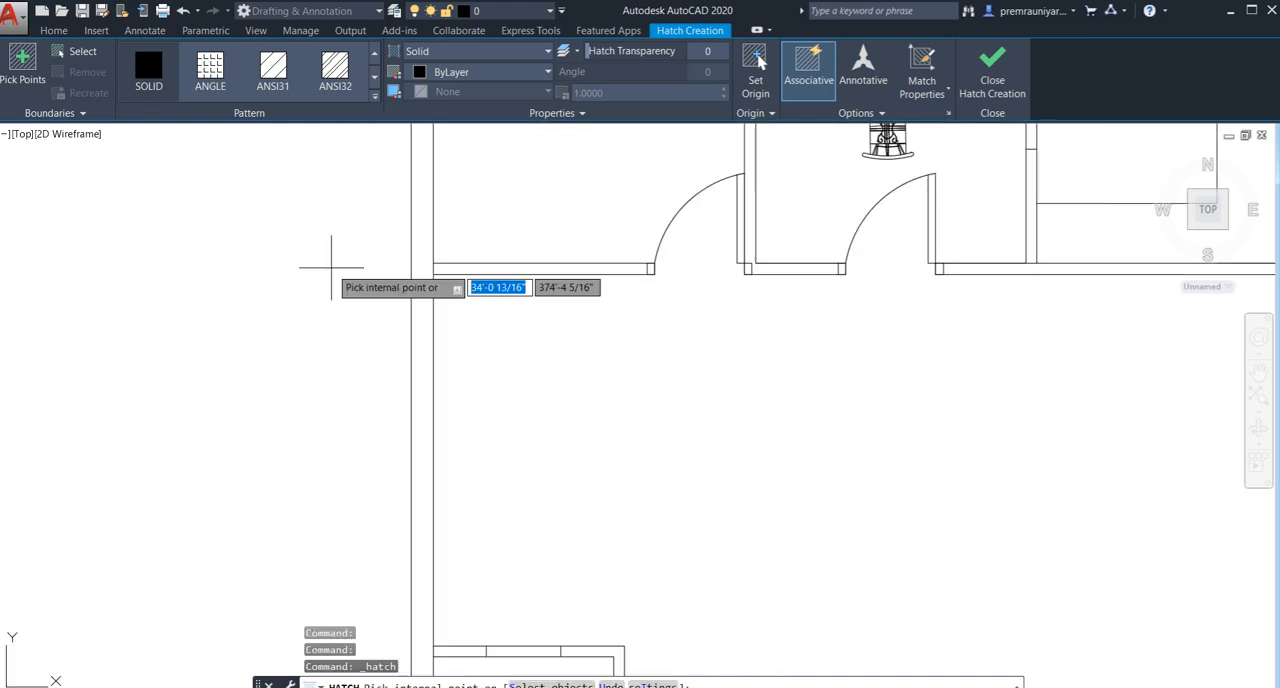
scroll(325, 275, "down", 4)
middle_click_drag(468, 239, 450, 297)
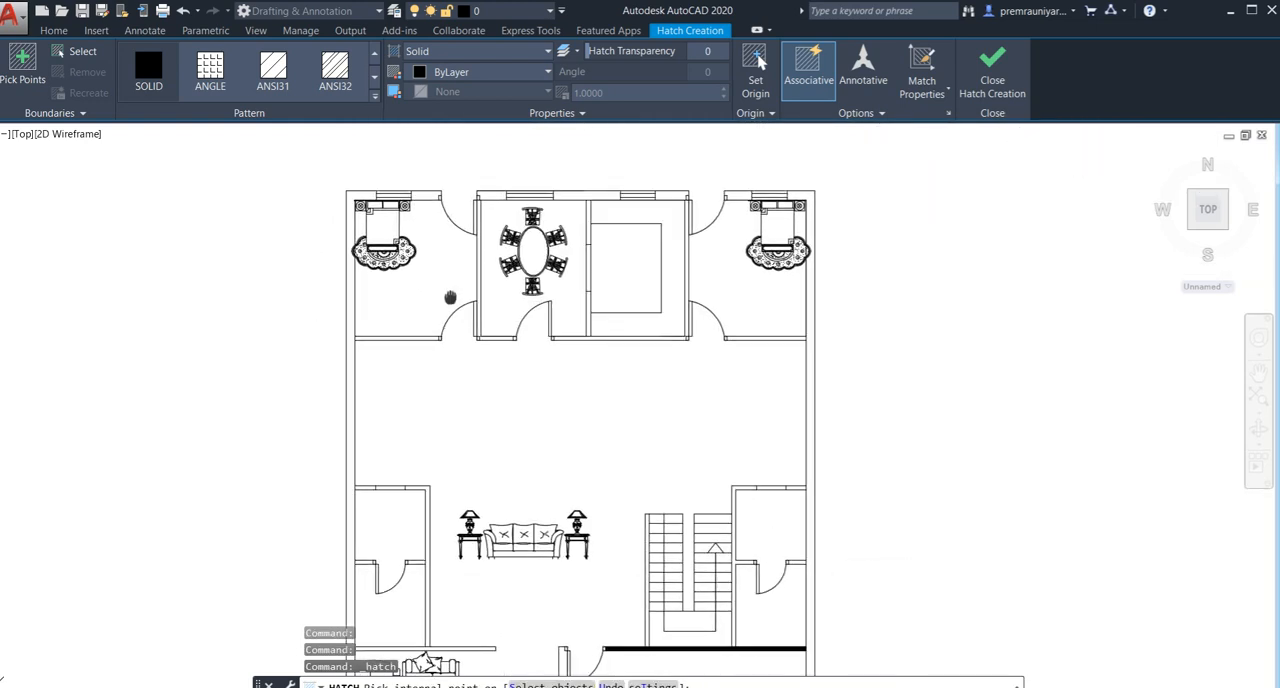
- Try again to solid-hatch the west exterior wall of the plan copy, picking beside the northwest bedroom's bed, and cancel the command
scroll(402, 192, "up", 4)
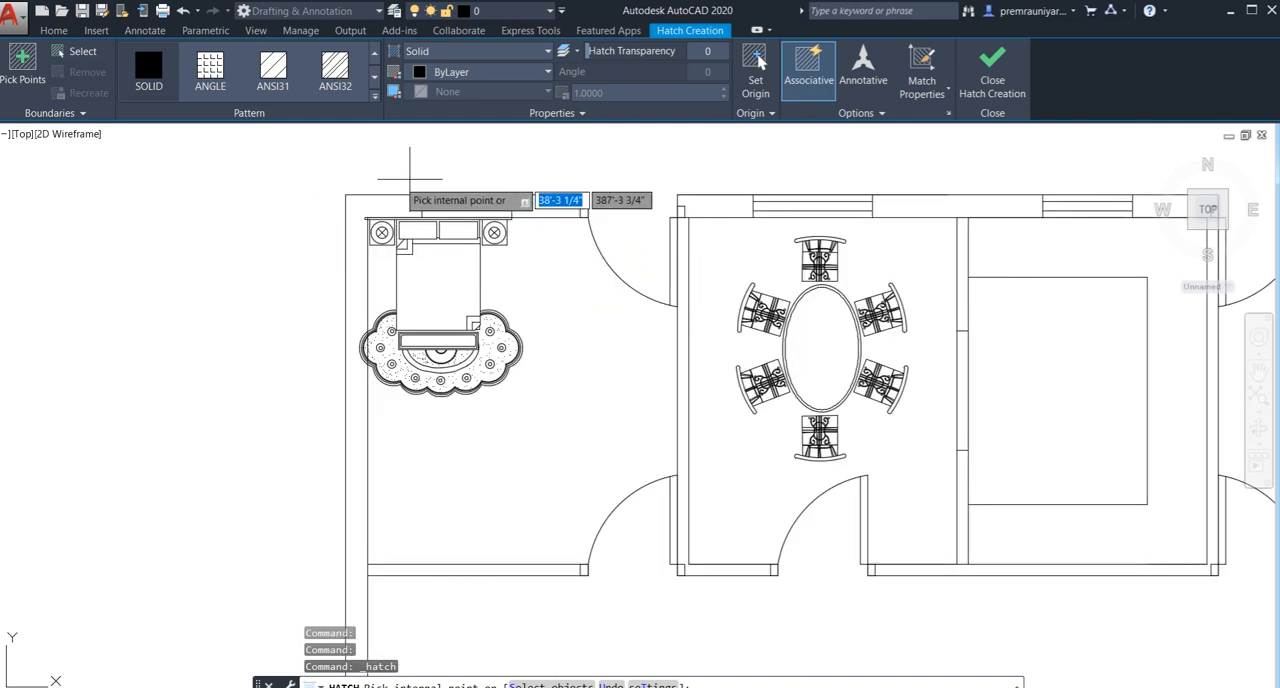
scroll(415, 220, "down", 2)
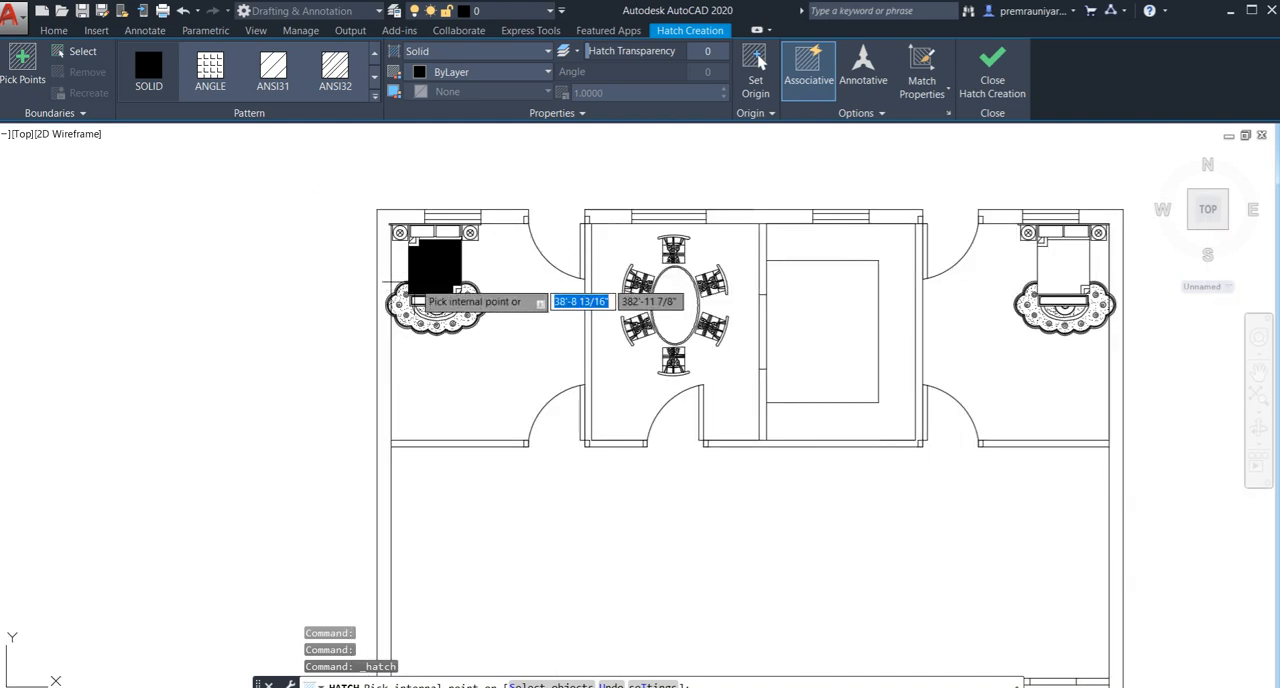
scroll(398, 289, "up", 2)
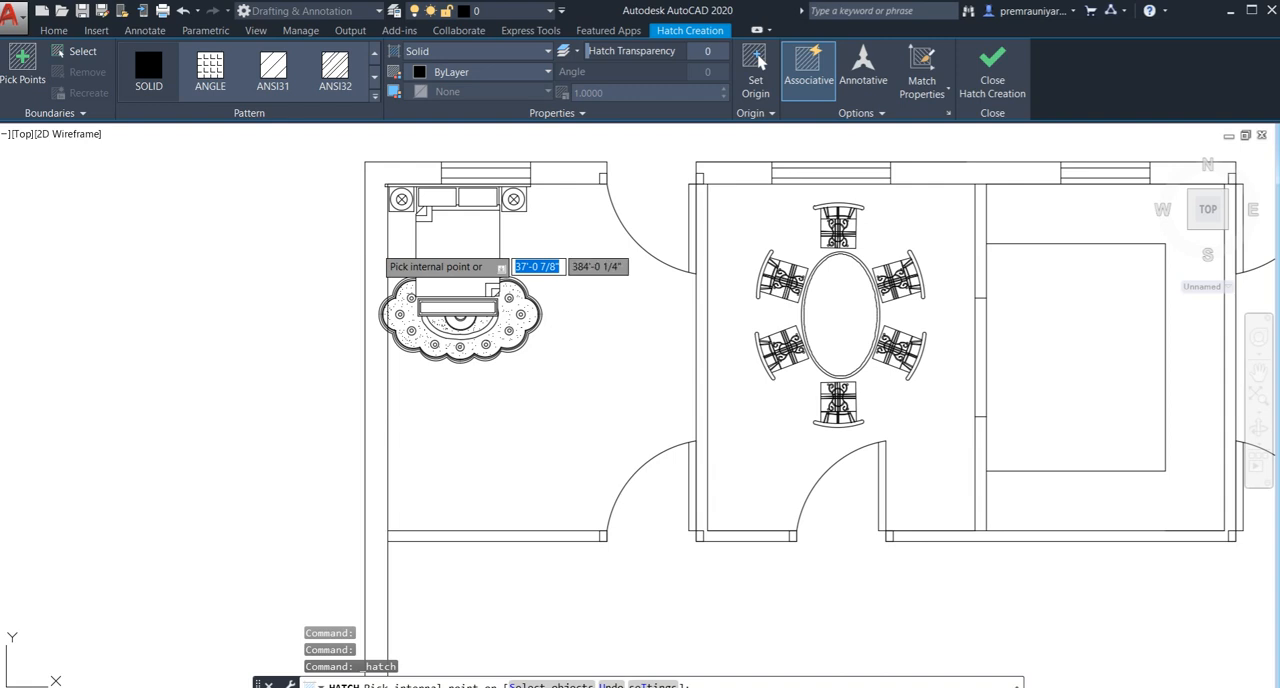
left_click(377, 243)
scroll(400, 310, "down", 5)
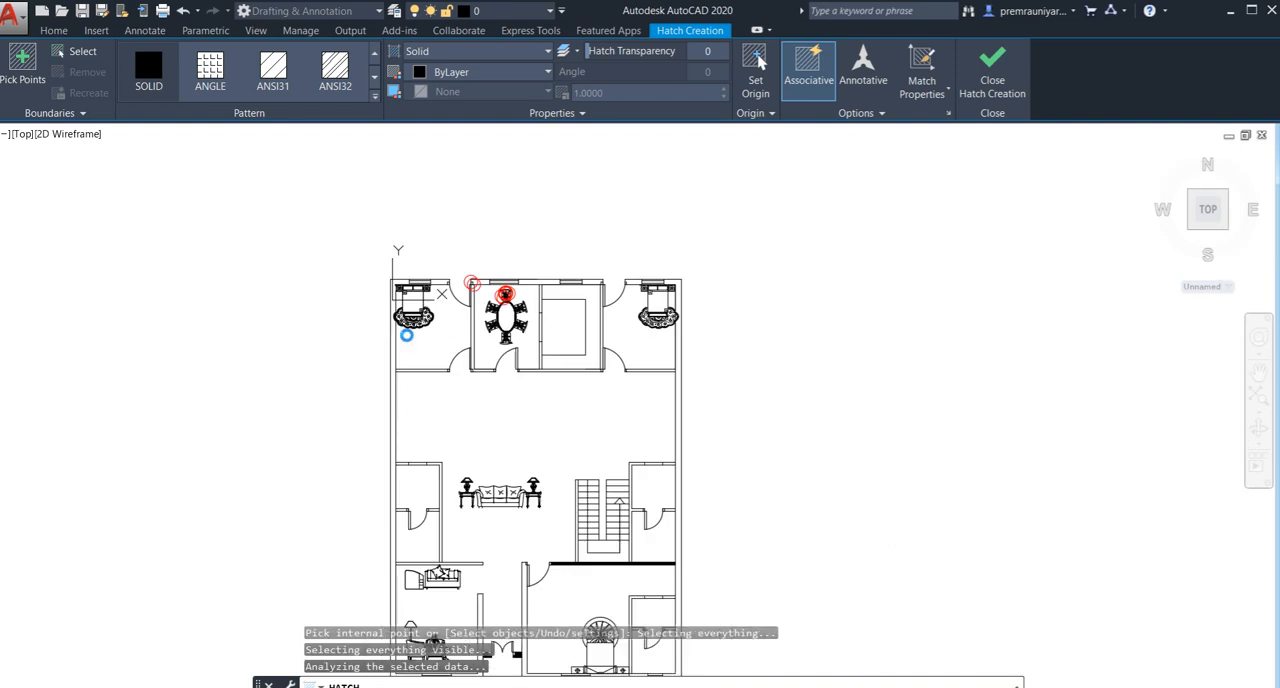
scroll(471, 221, "up", 4)
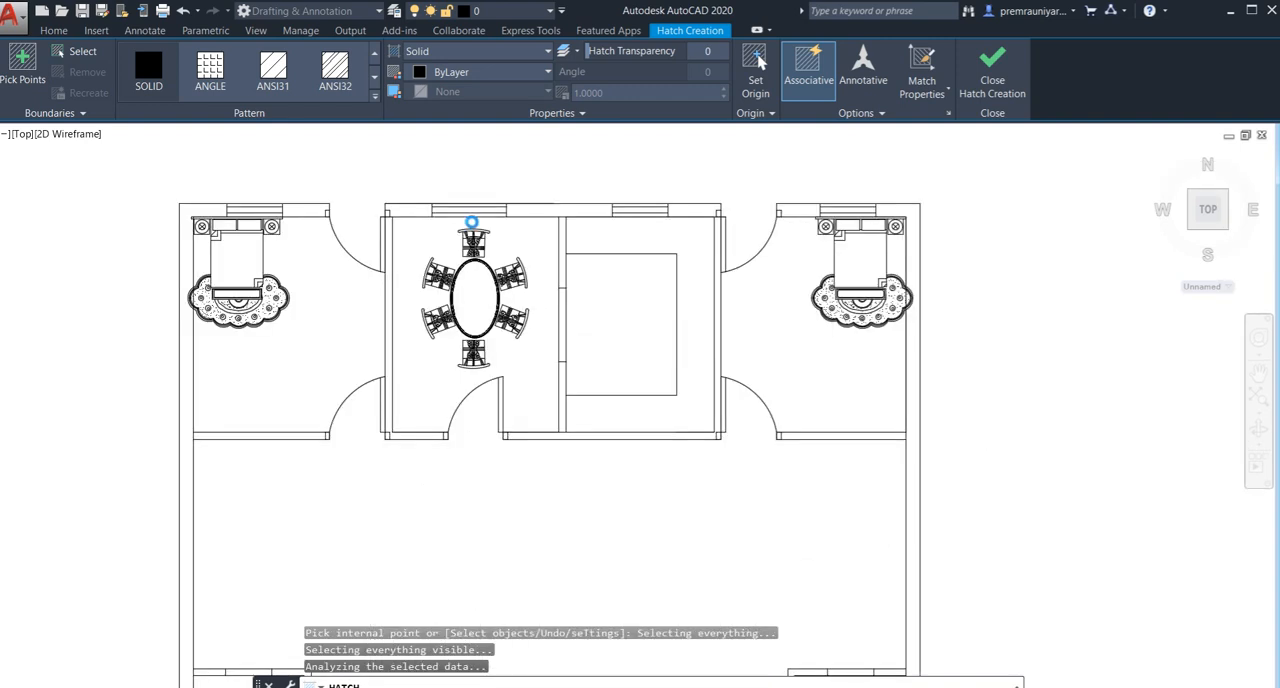
scroll(471, 221, "up", 2)
scroll(369, 213, "down", 2)
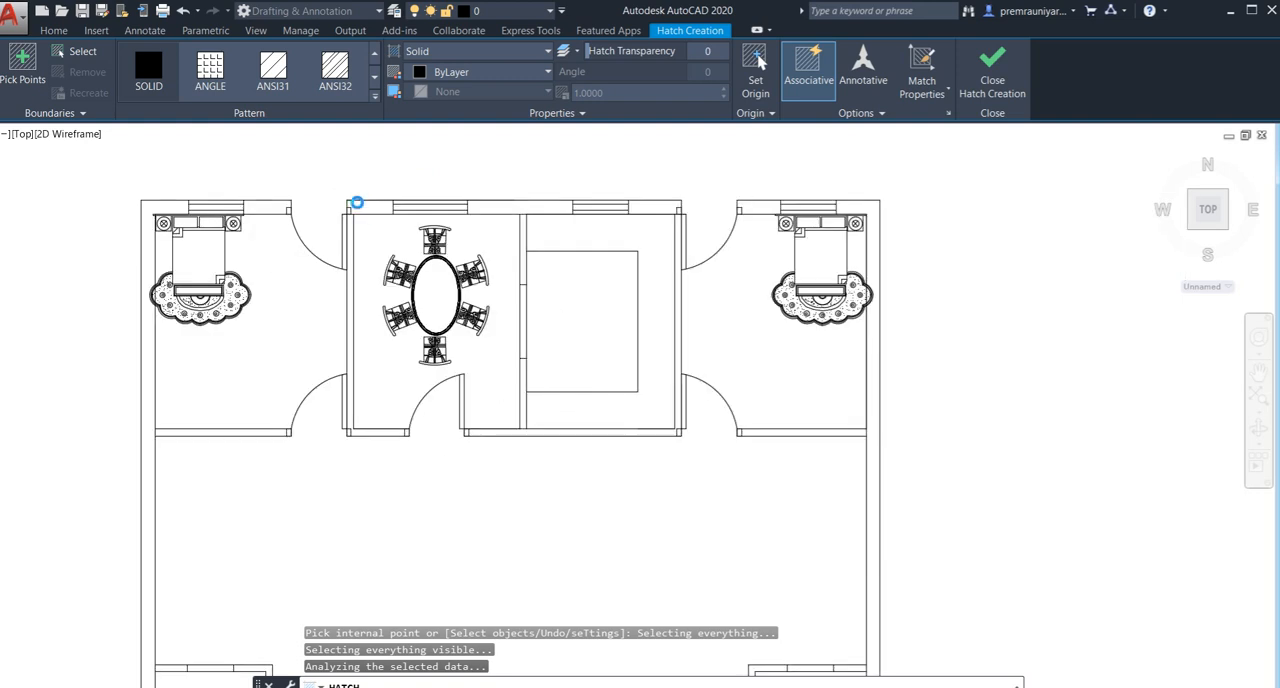
scroll(363, 340, "down", 6)
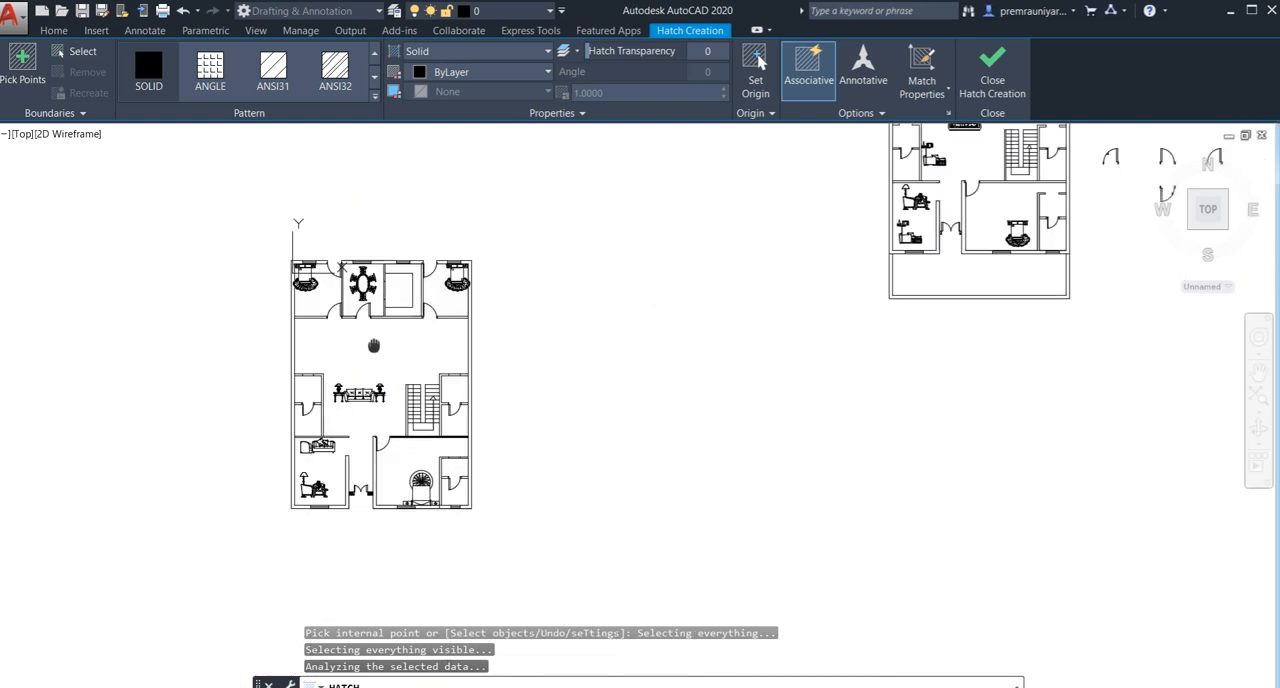
middle_click_drag(376, 350, 376, 307)
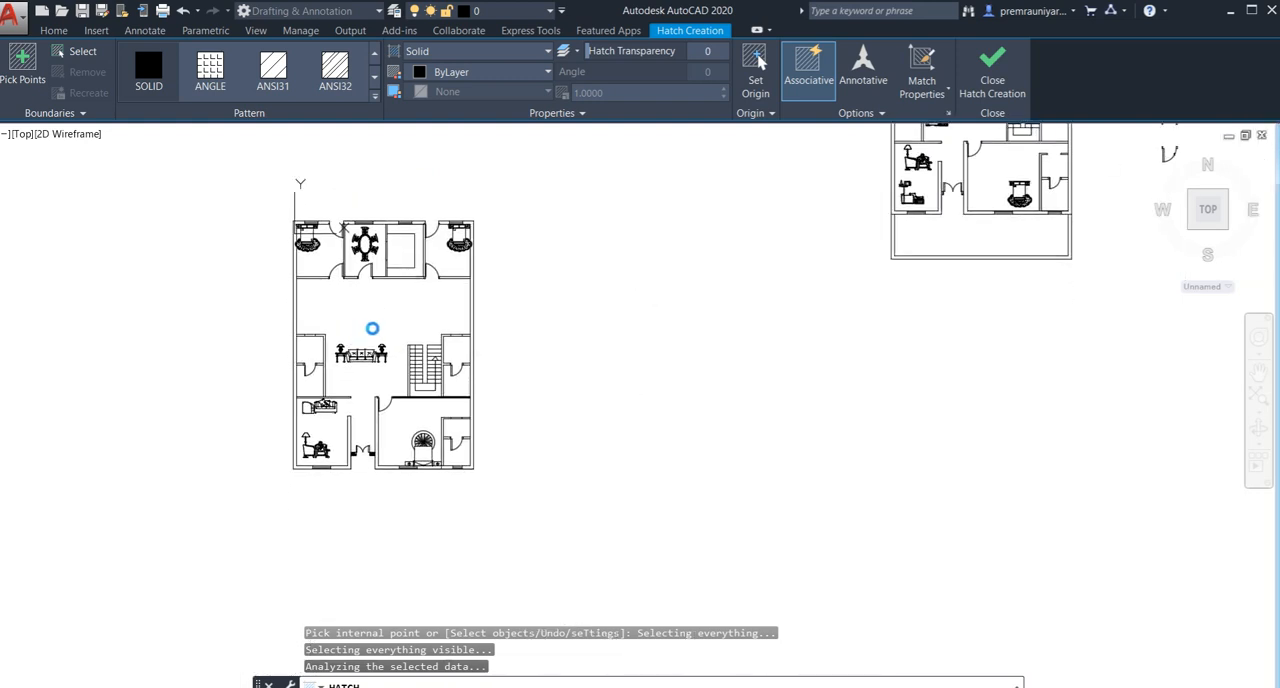
key("Escape")
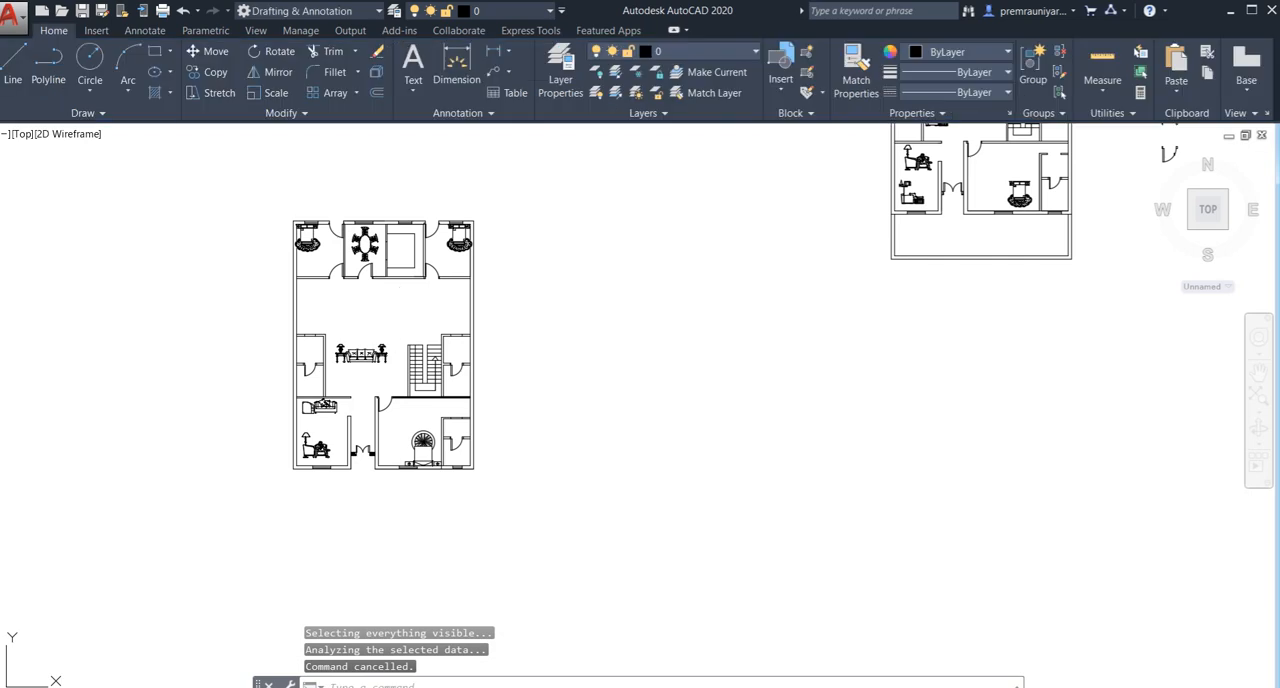
- Undo the last hatch and the erasing of the plan copy's north and south boundary walls
key("ctrl+z")
key("ctrl+z")
key("ctrl+z")
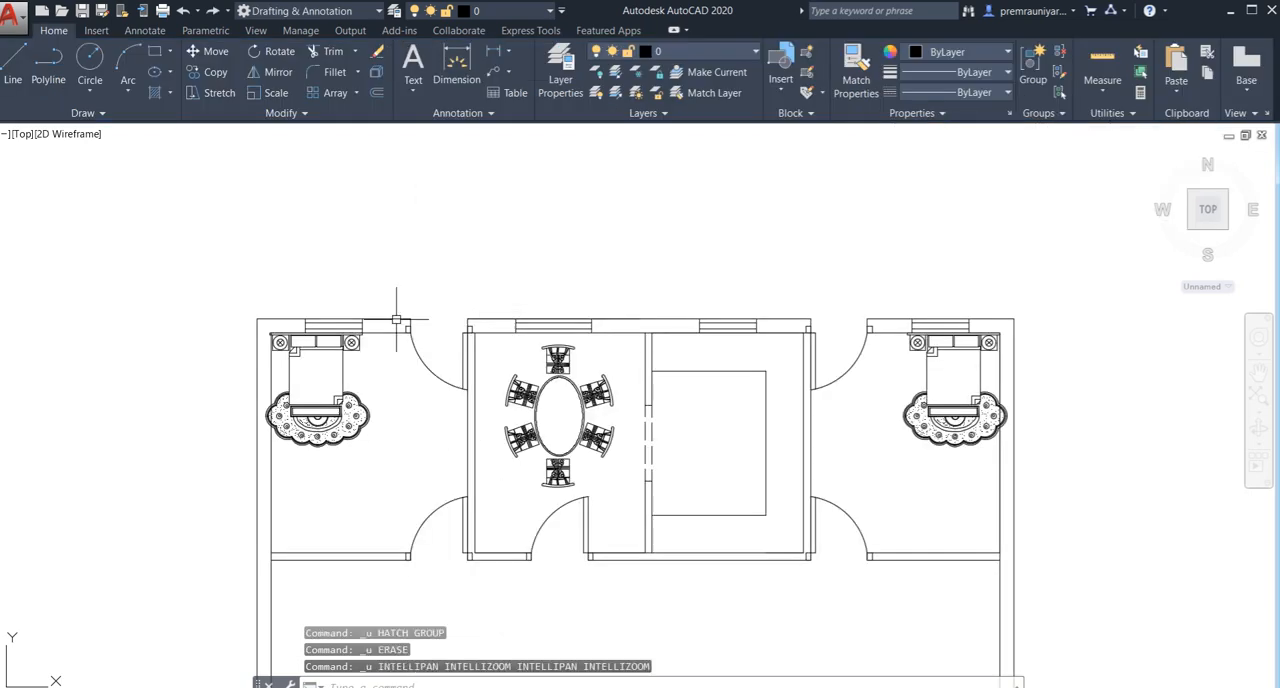
key("ctrl+z")
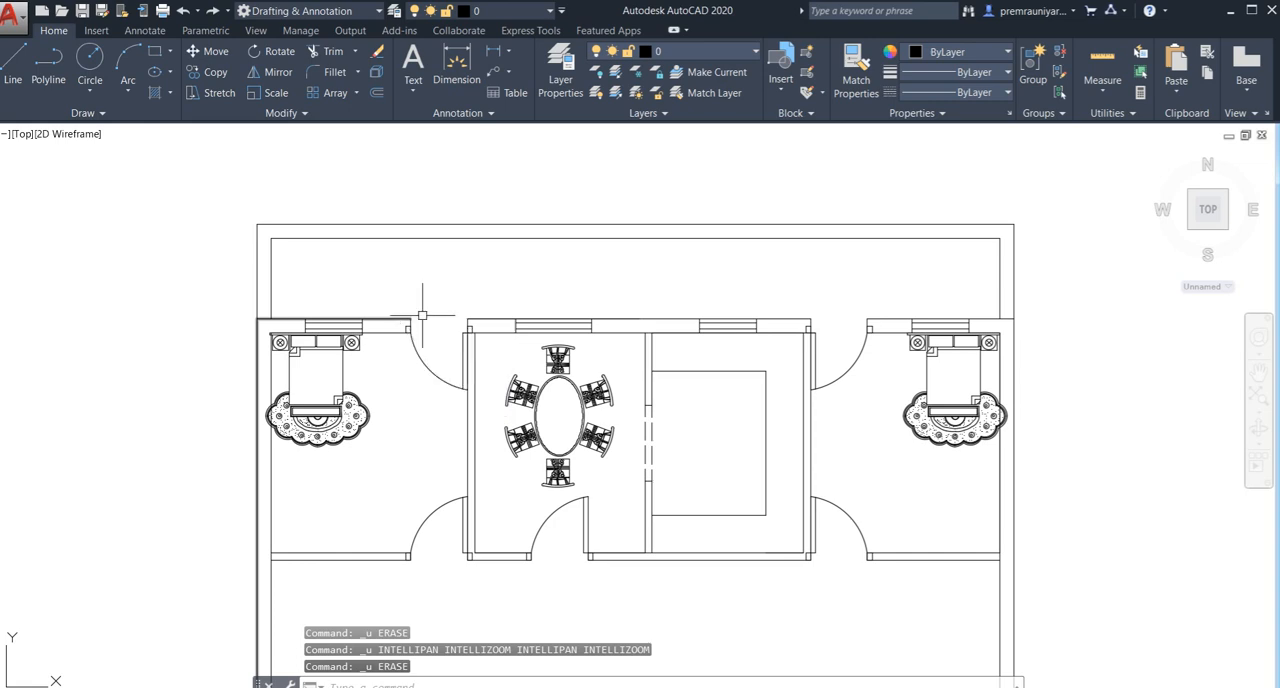
- Try to fill the plan copy's east exterior wall with solid hatch, picking beside the southeast bathroom, and cancel the command
scroll(419, 352, "down", 3)
middle_click_drag(419, 358, 399, 242)
scroll(374, 360, "down", 2)
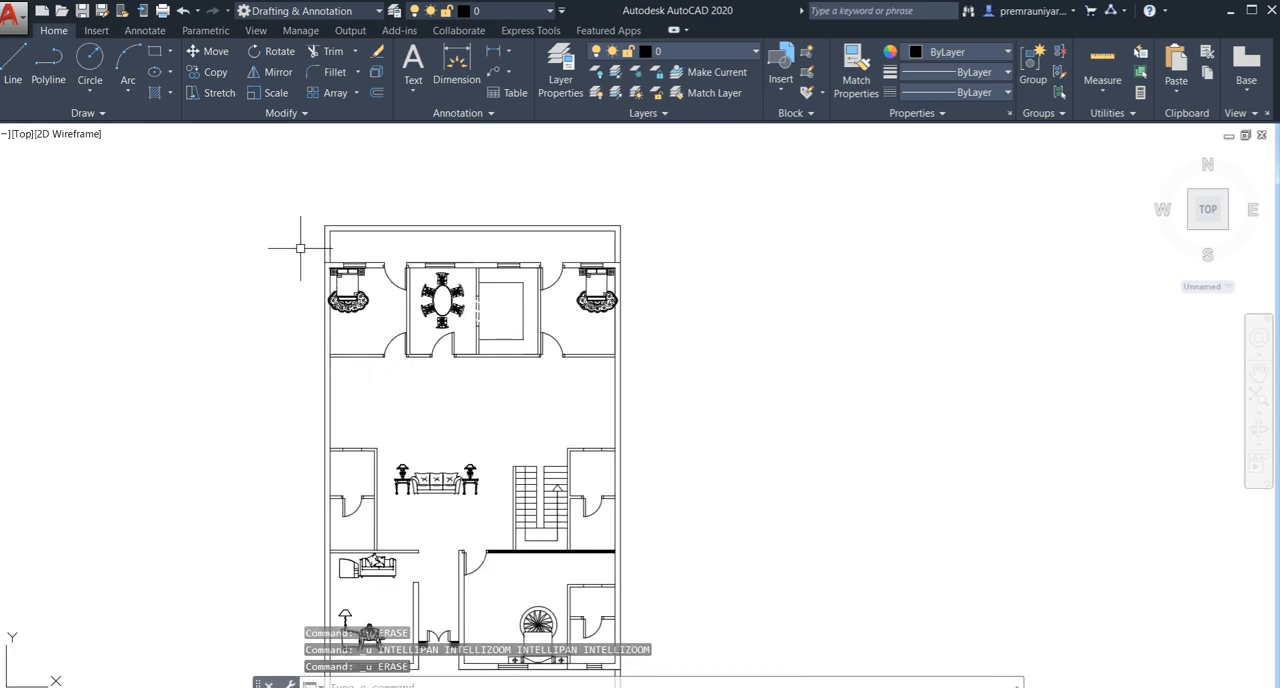
left_click(170, 92)
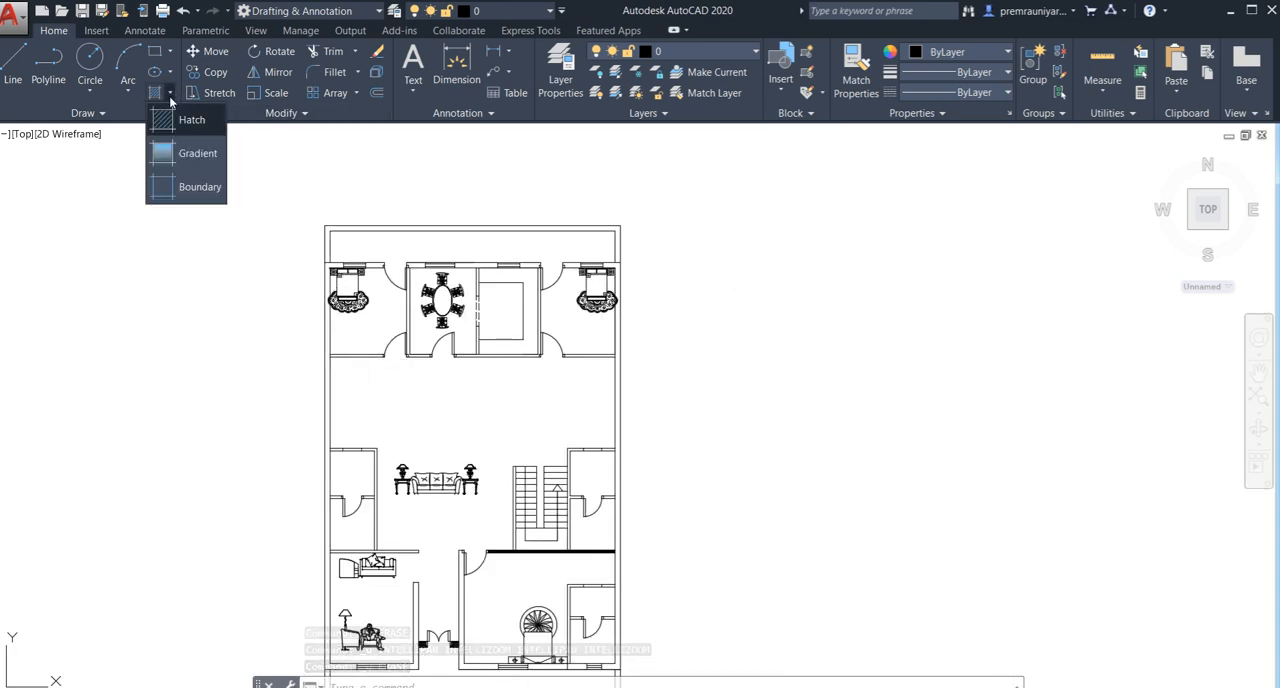
left_click(178, 119)
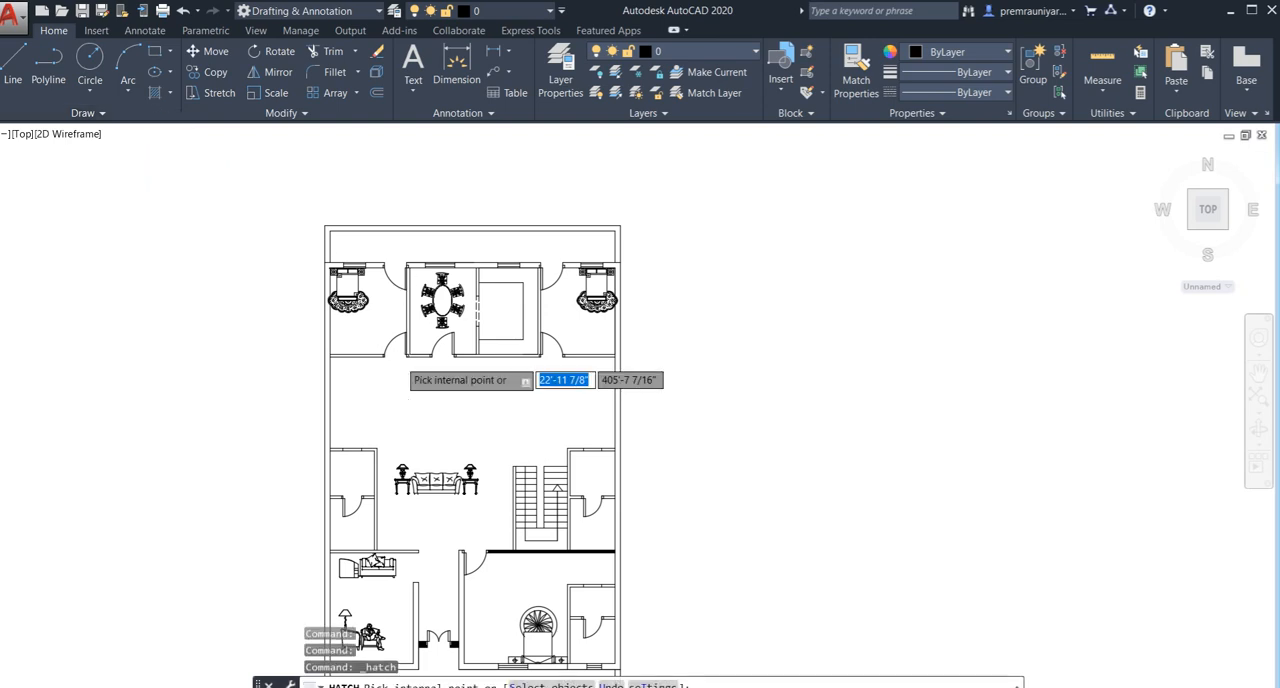
scroll(411, 360, "down", 4)
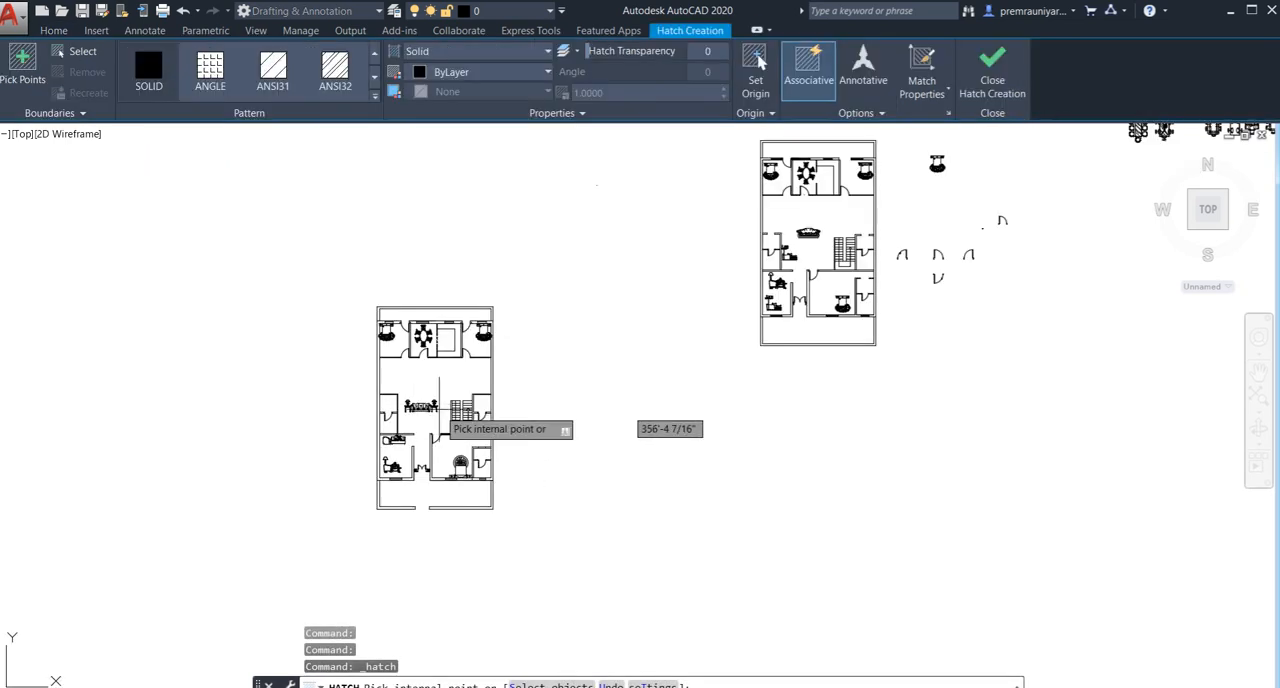
scroll(490, 470, "up", 5)
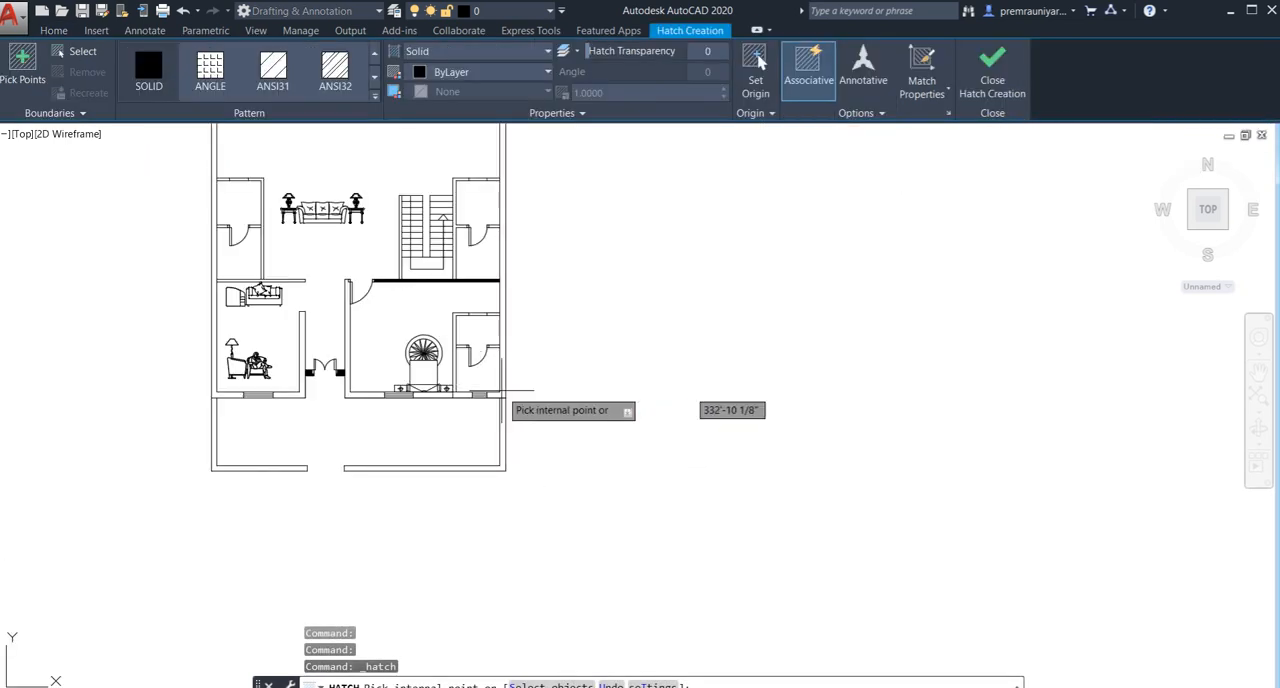
scroll(501, 393, "up", 2)
left_click(501, 341)
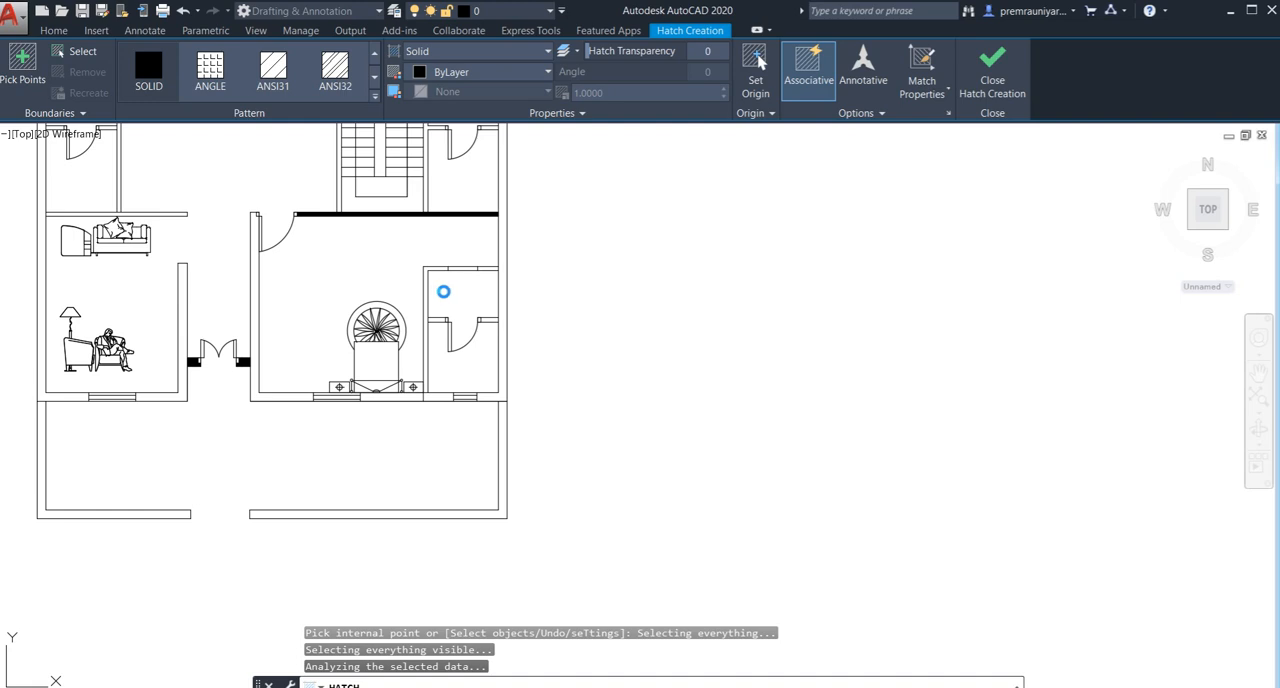
scroll(443, 291, "down", 5)
scroll(491, 289, "up", 4)
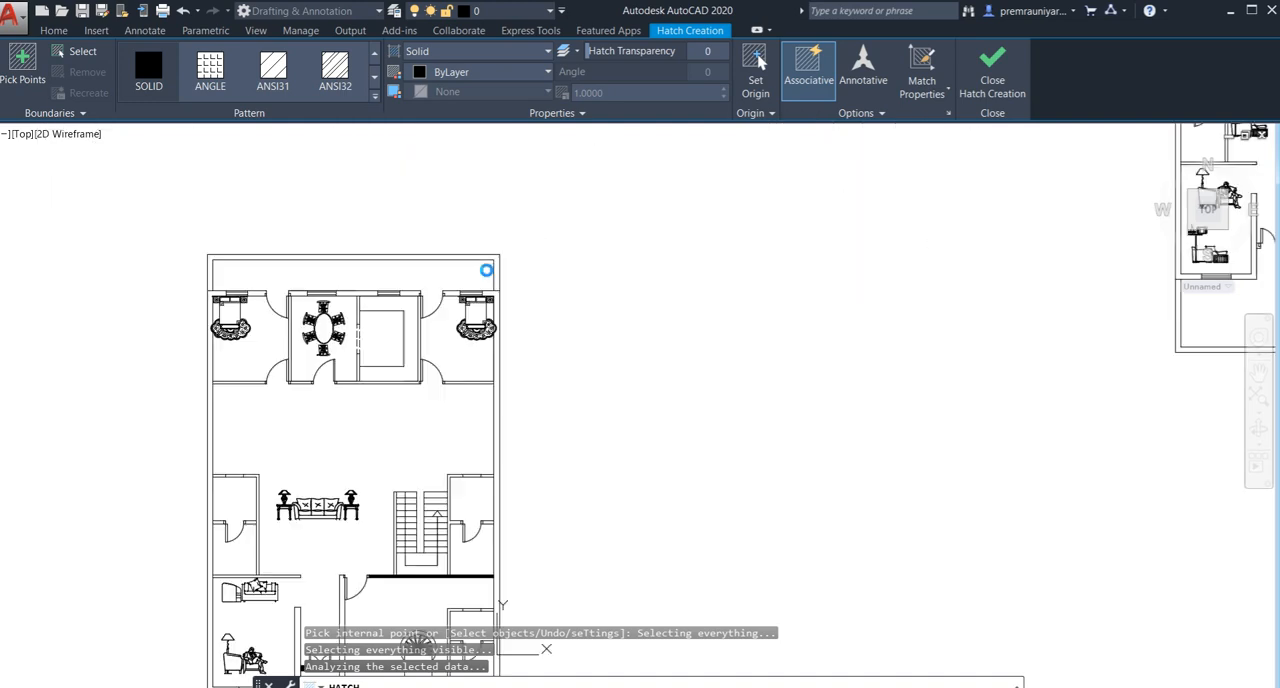
scroll(483, 276, "down", 1)
scroll(336, 297, "up", 5)
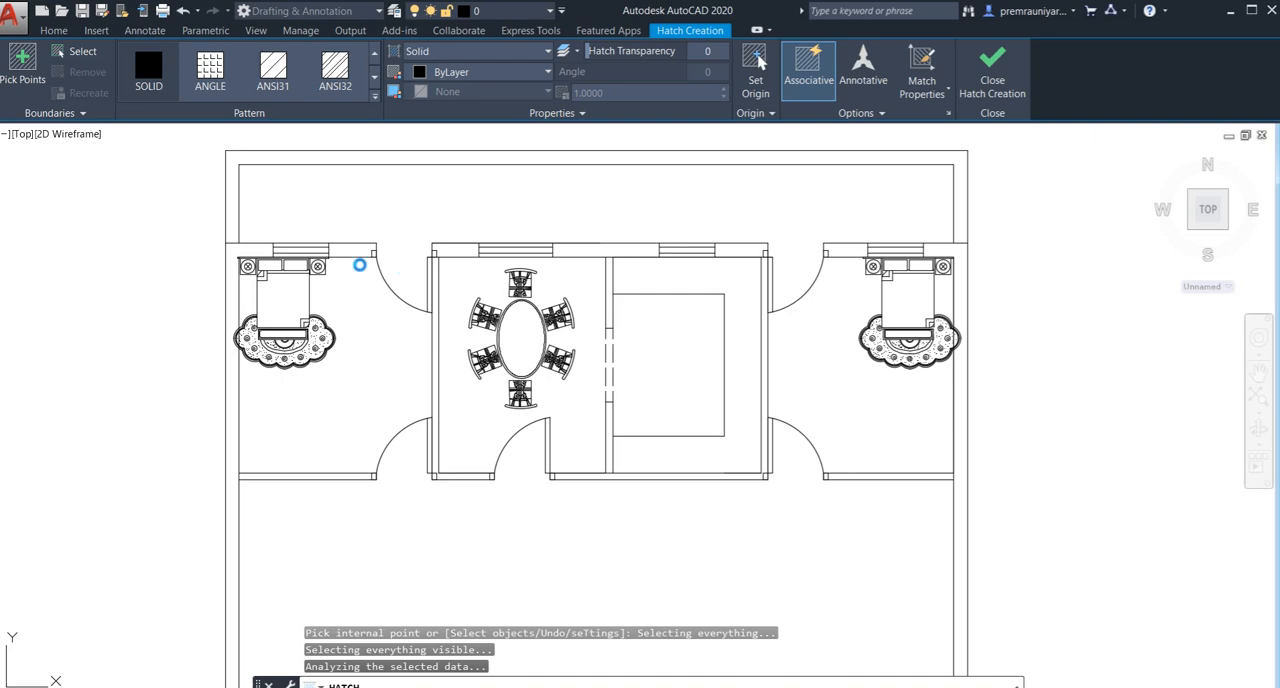
scroll(376, 260, "up", 4)
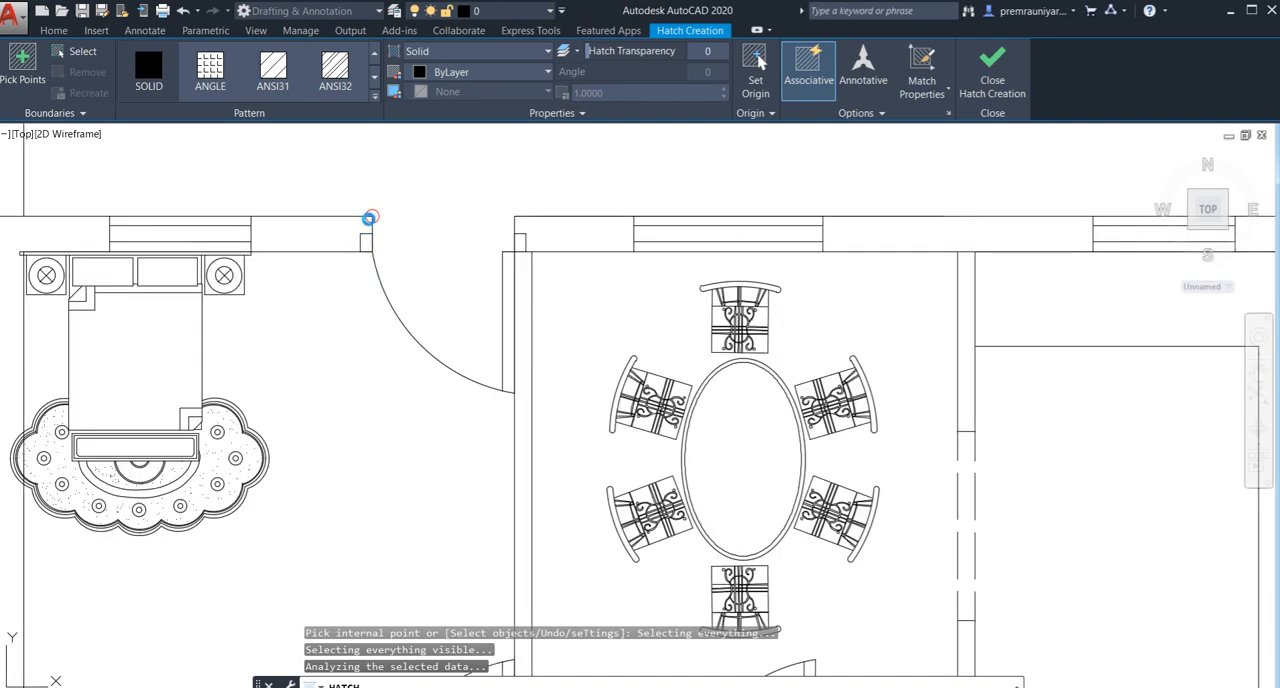
scroll(369, 218, "up", 4)
scroll(376, 233, "down", 12)
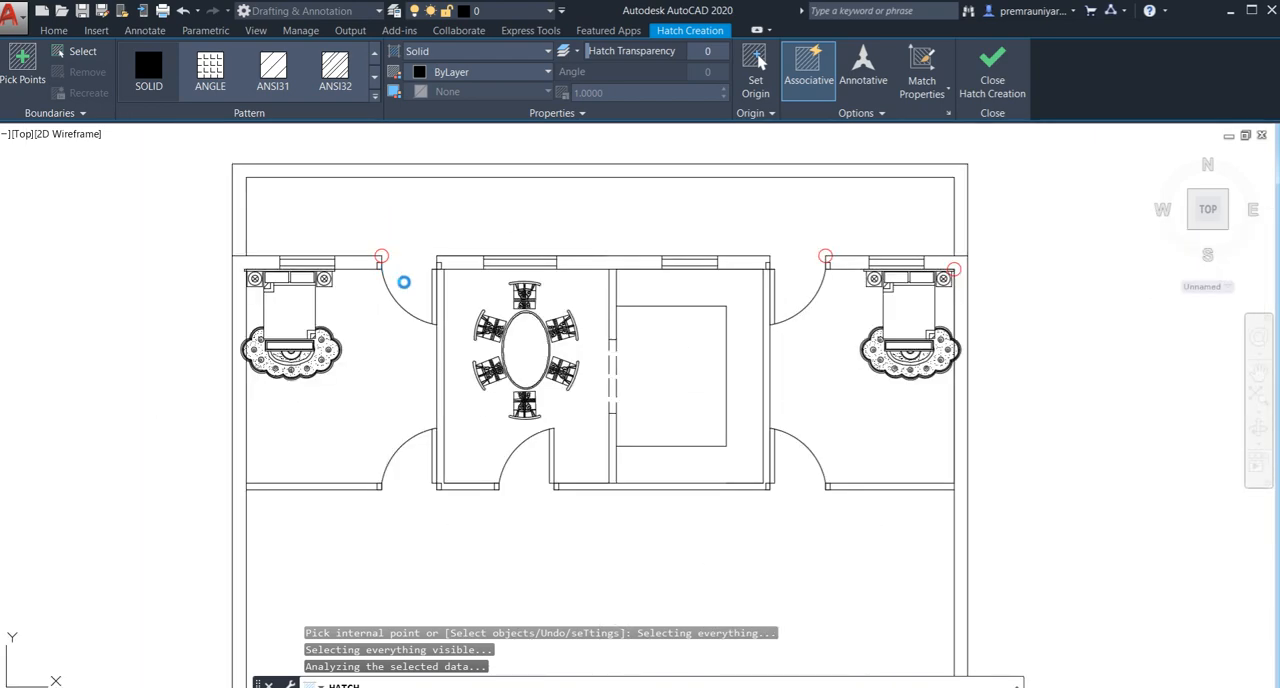
key("Escape")
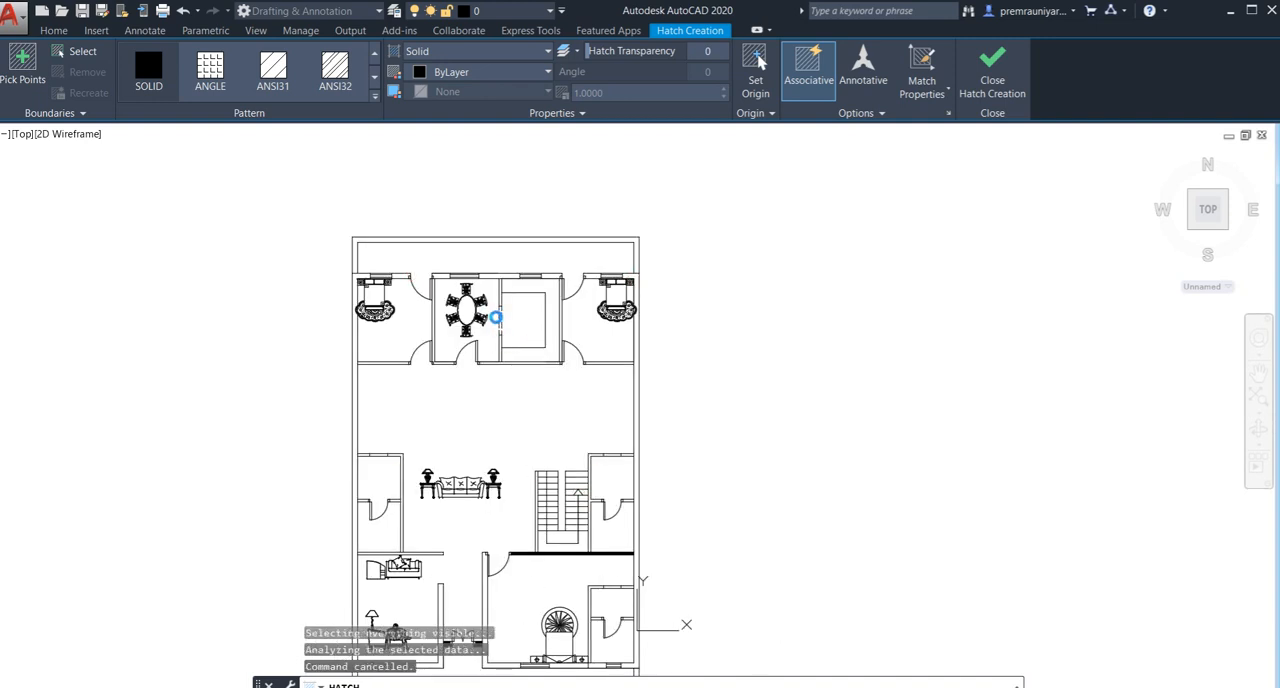
- Cancel the pending hatch command and display the Architectural tool palette
key("Escape")
key("Escape")
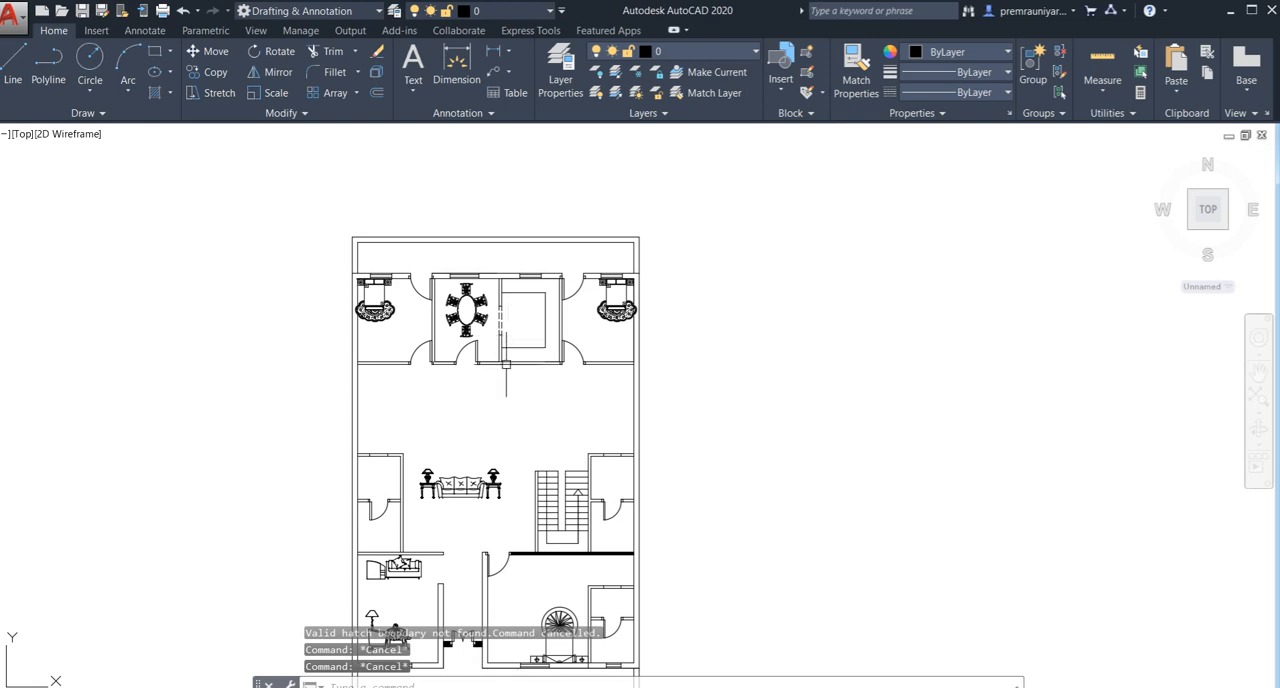
mouse_move(507, 396)
middle_mouse_down()
mouse_move(505, 329)
mouse_move(497, 358)
mouse_move(445, 363)
mouse_move(545, 312)
mouse_move(490, 318)
middle_mouse_up()
scroll(500, 354, "down", 2)
scroll(480, 351, "up", 2)
middle_click_drag(533, 430, 499, 437)
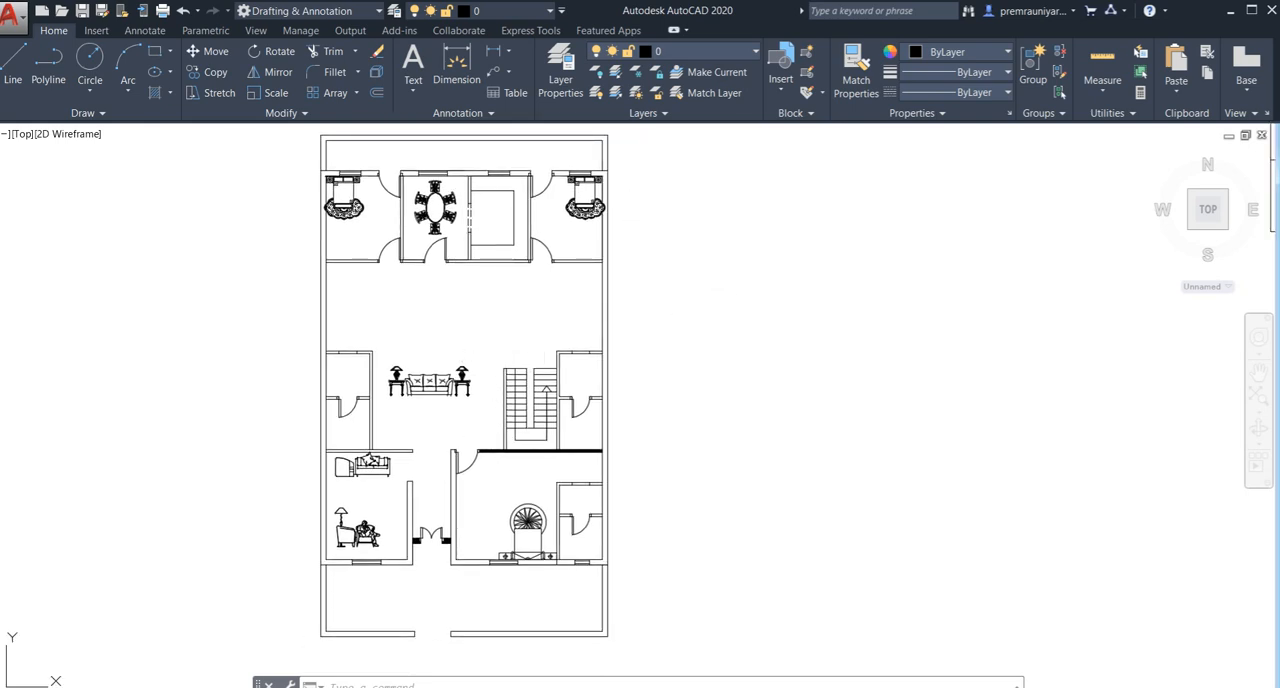
type("TP")
key("Return")
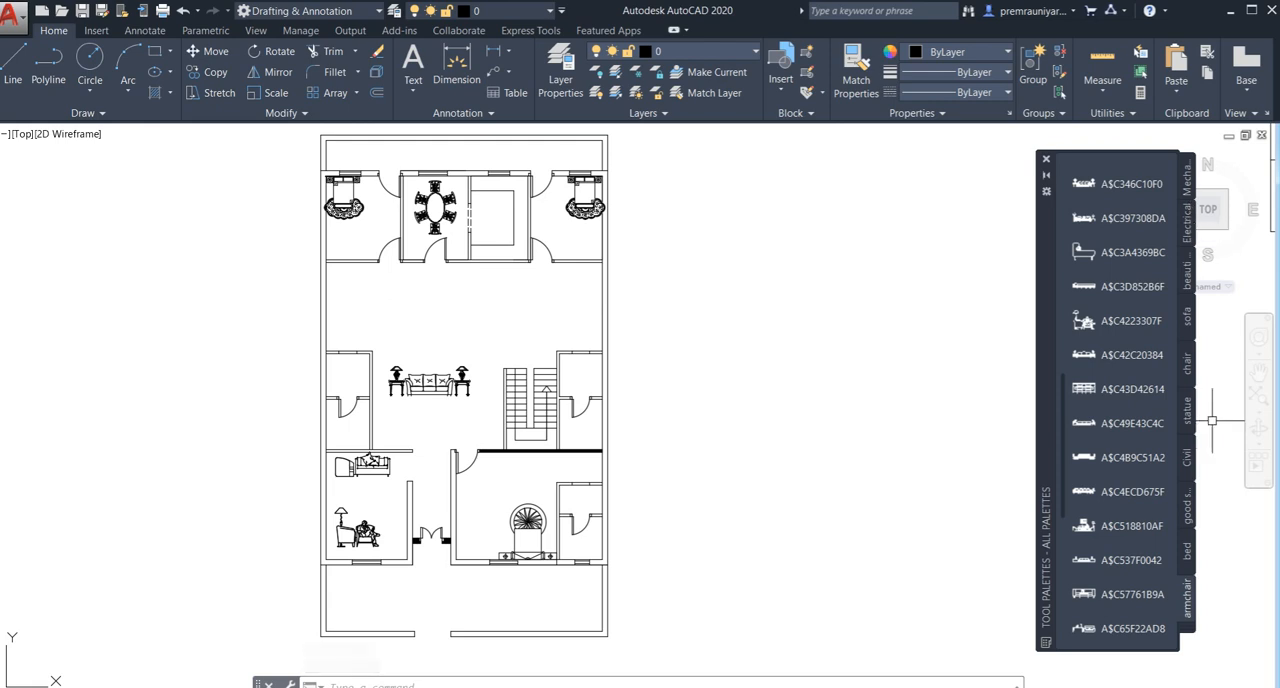
left_click(1190, 630)
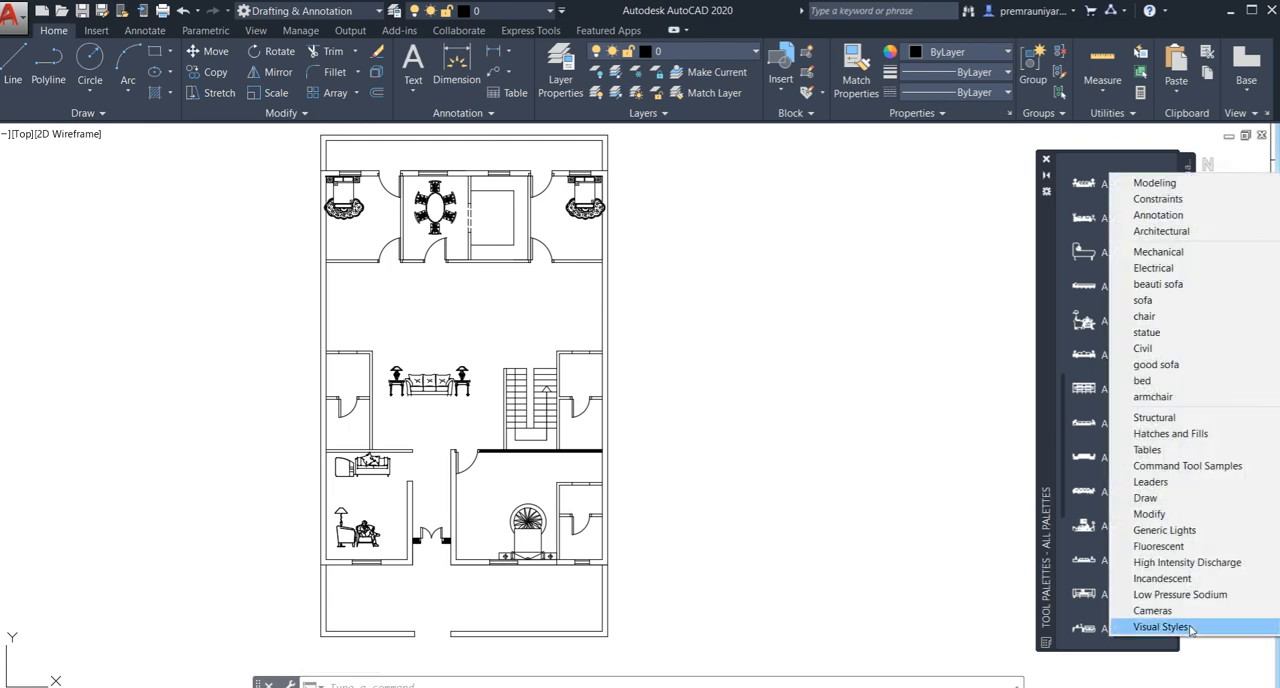
left_click(1163, 231)
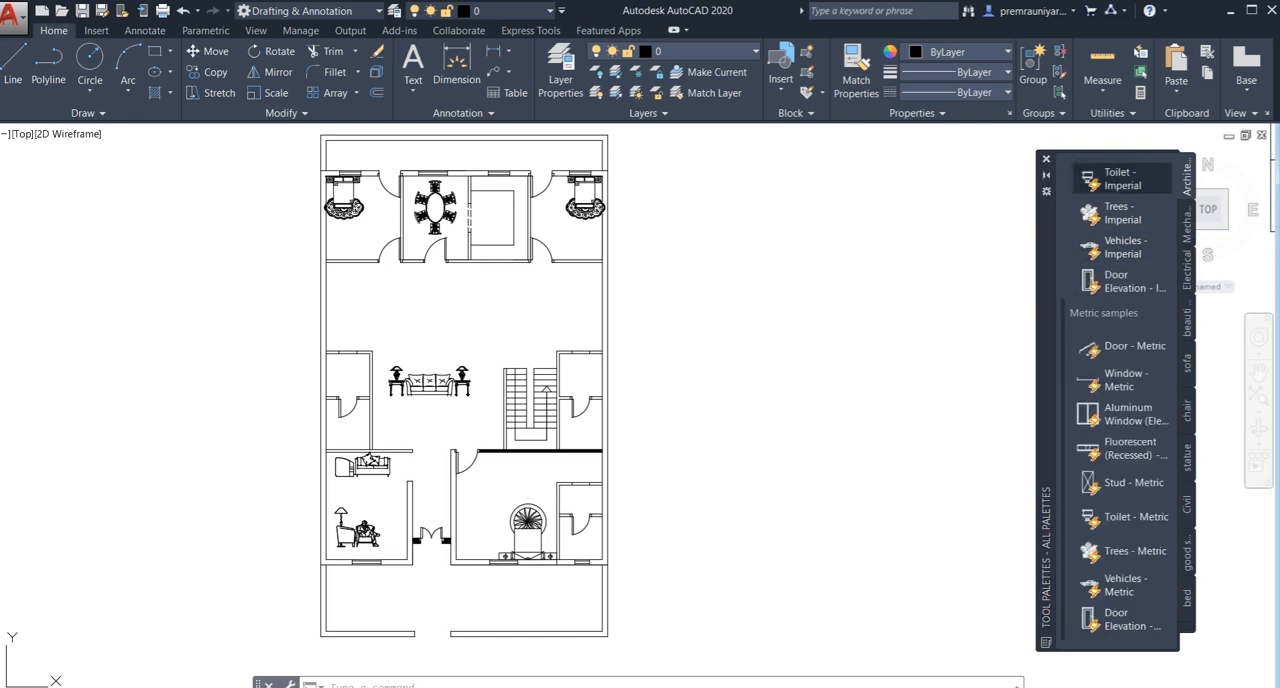
- Insert a Toilet - Imperial block in the empty space east of the furnished plan copy
left_click(1120, 179)
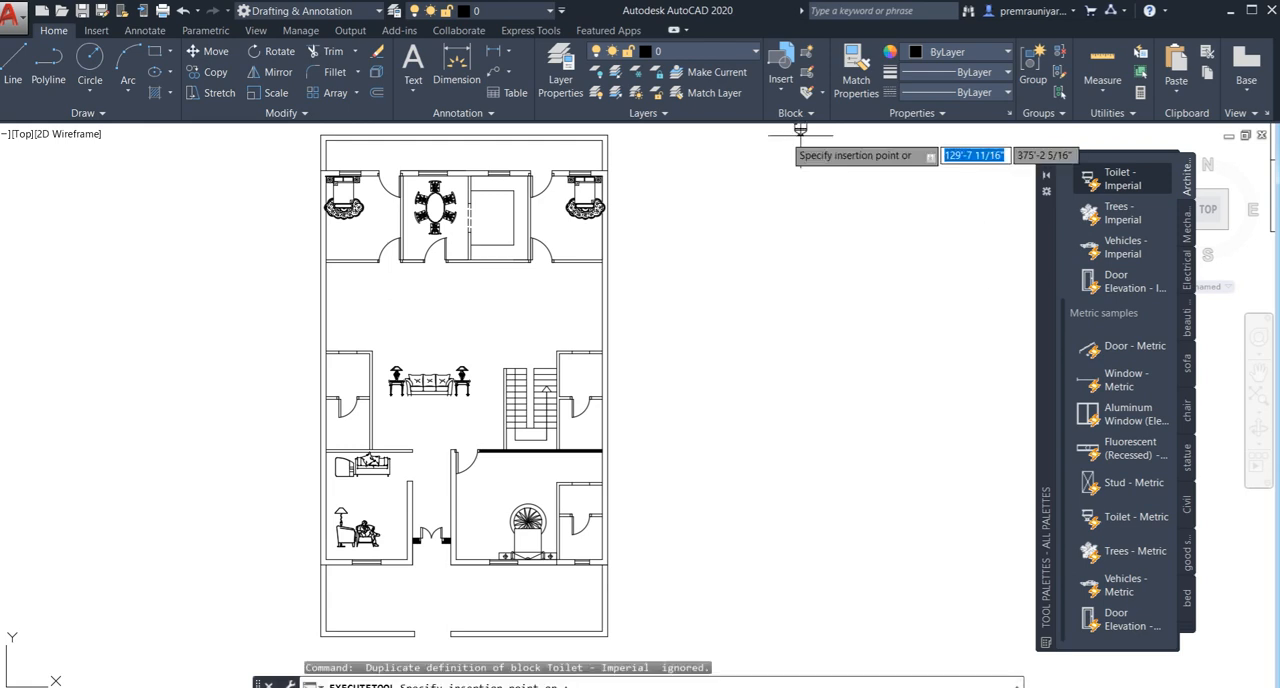
left_click(710, 304)
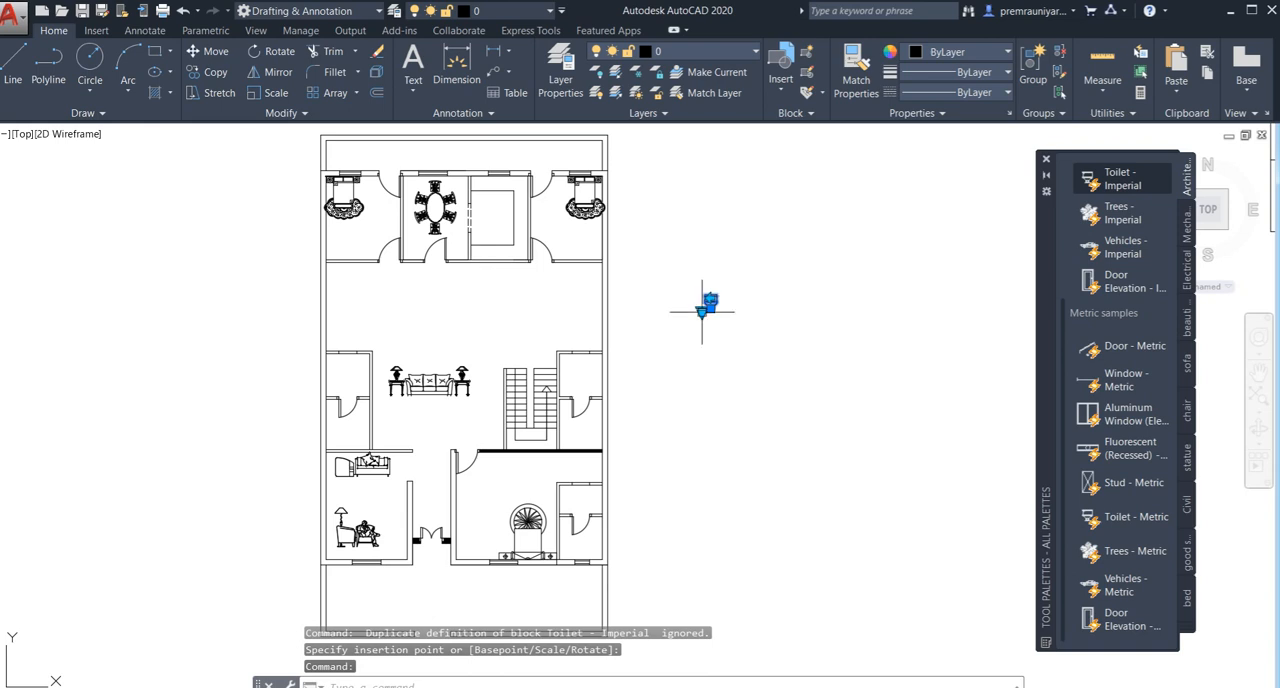
left_click(702, 311)
left_click(736, 336)
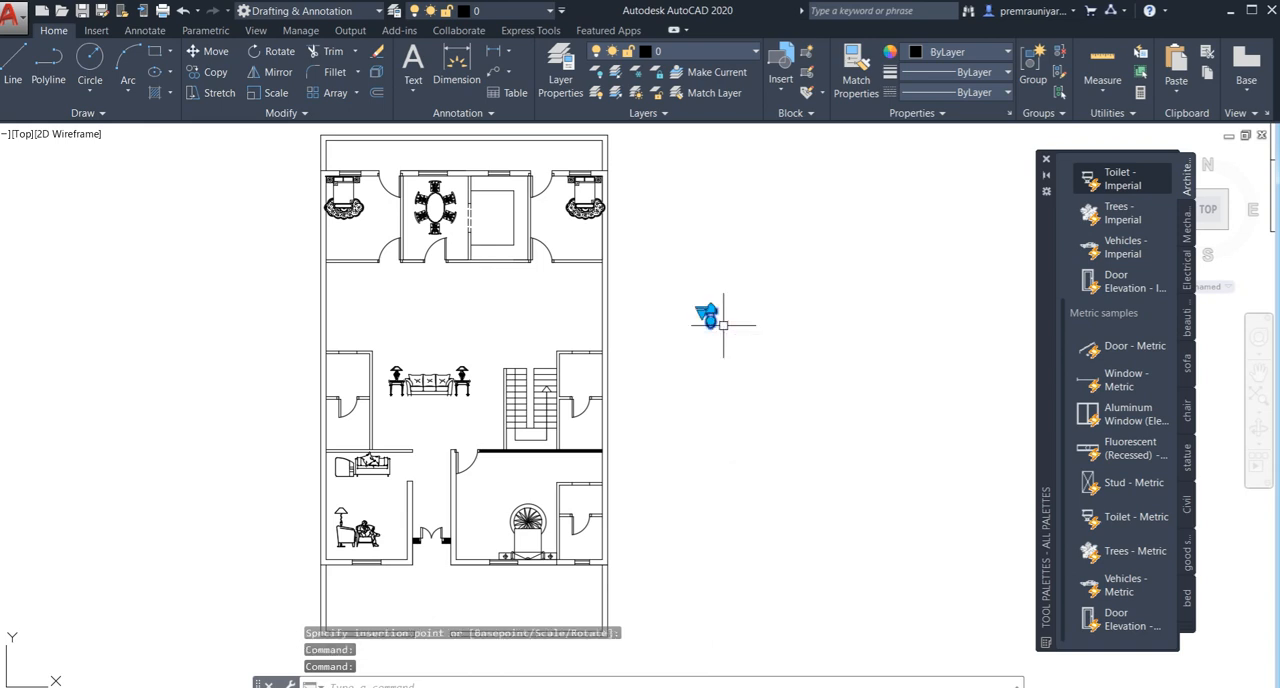
scroll(710, 318, "up", 4)
- Try to move the toilet toward the southeast bathroom, and set it down outside the plan's east wall
left_click(707, 295)
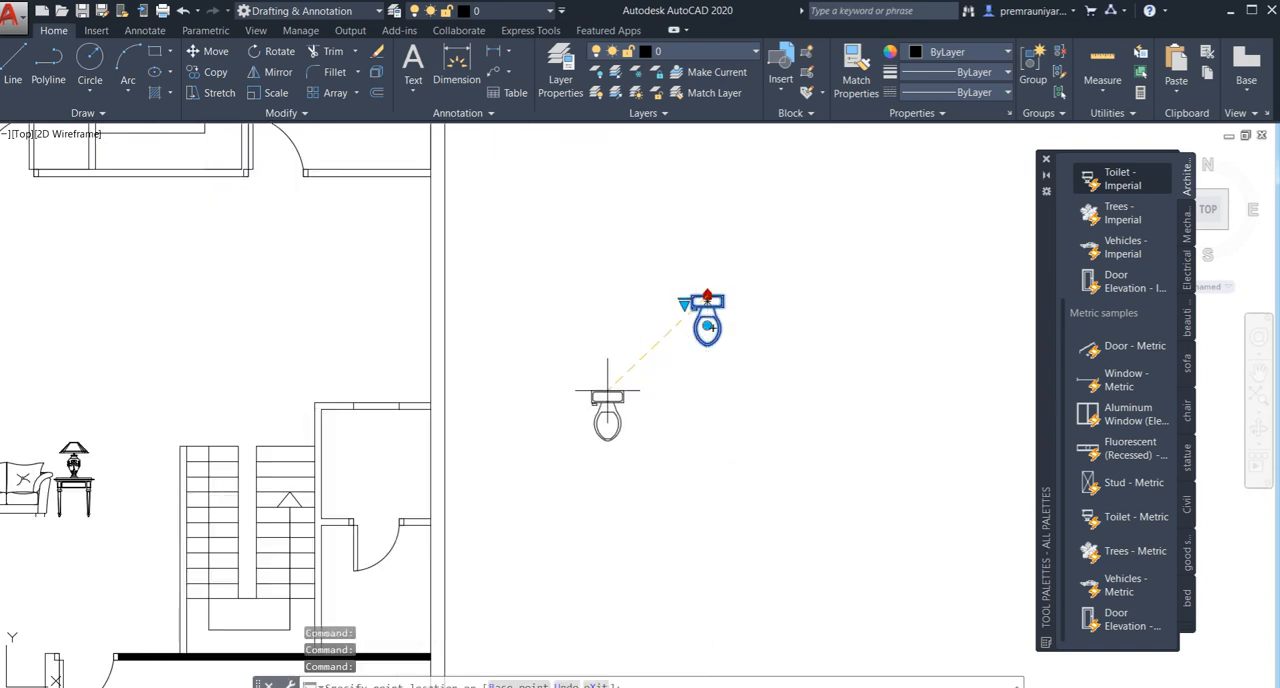
scroll(607, 389, "down", 2)
middle_click_drag(556, 462, 619, 289)
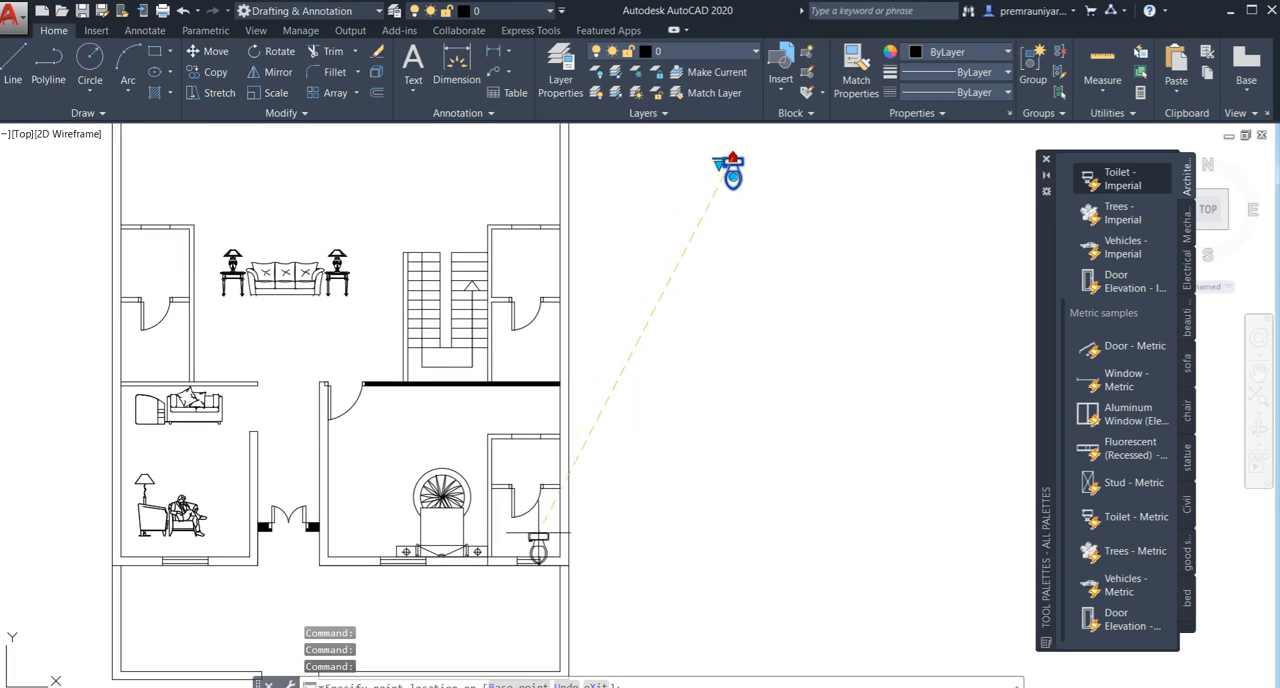
scroll(546, 508, "up", 2)
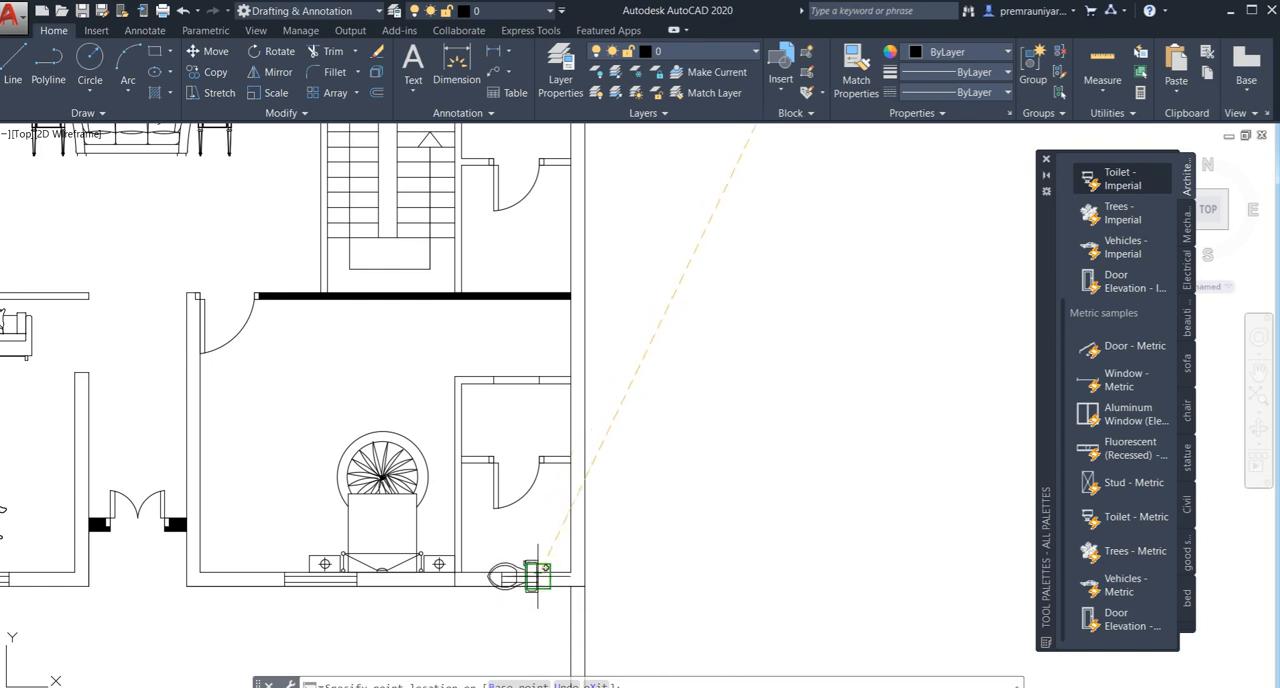
left_click(771, 335)
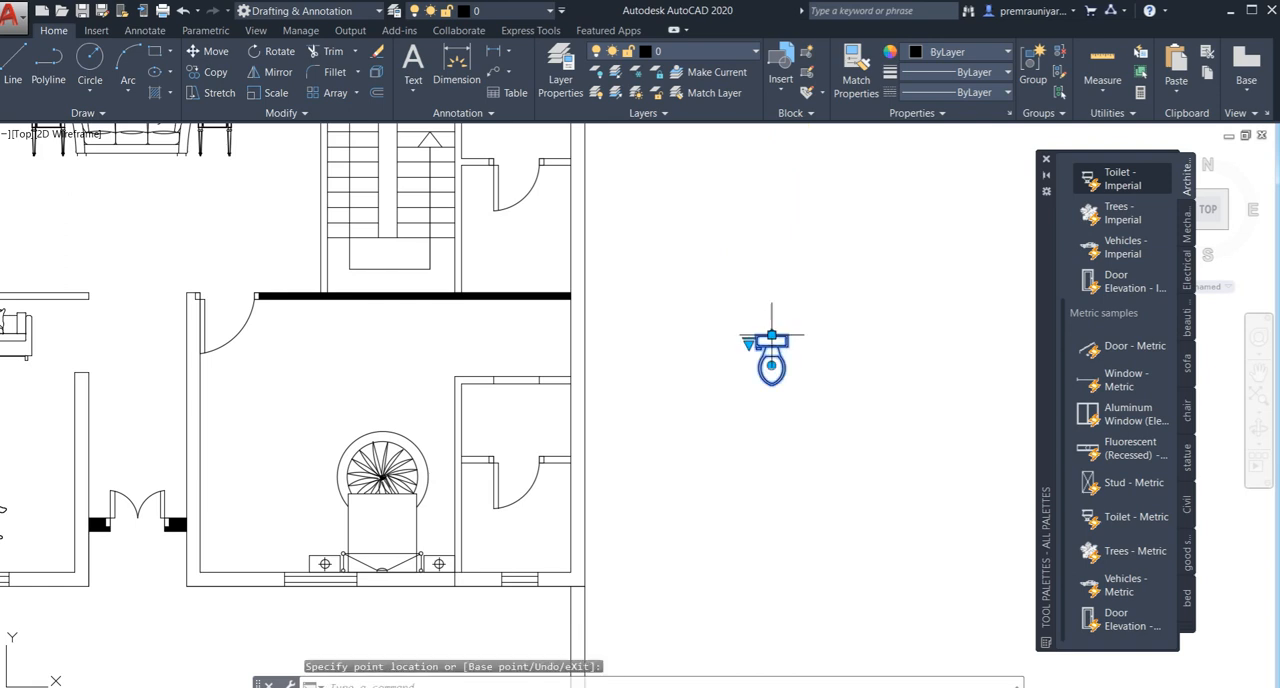
key("Escape")
- Mirror the toilet across a roughly horizontal line south of it, erasing the source object
left_click(794, 332)
left_click(722, 428)
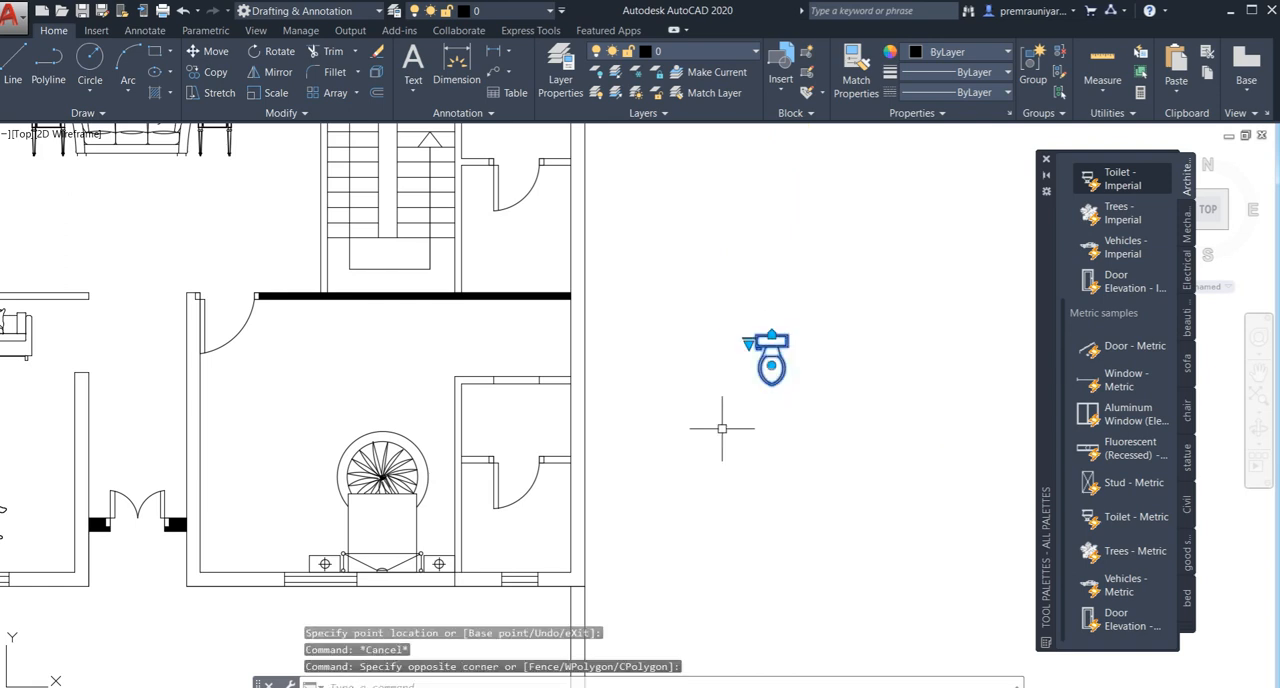
key("Return")
left_click(694, 421)
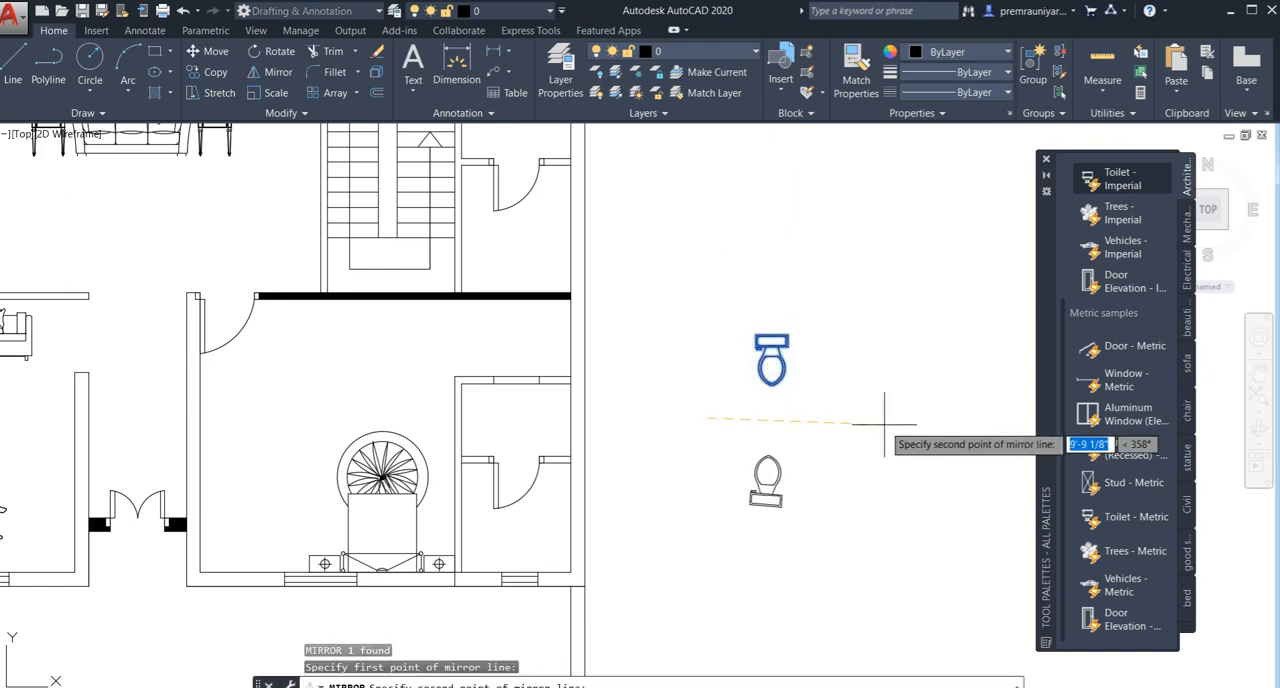
left_click(884, 423)
left_click(916, 466)
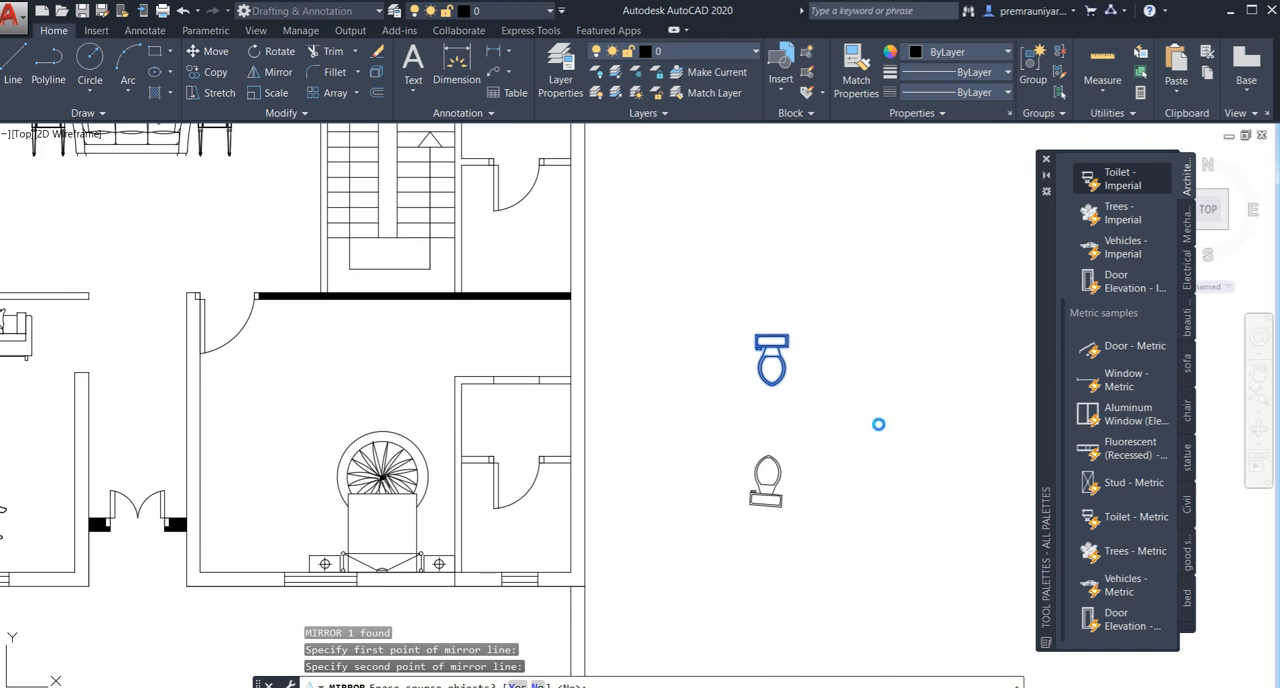
- Delete the tilted mirrored toilet outside the plan's east wall
left_click(810, 414)
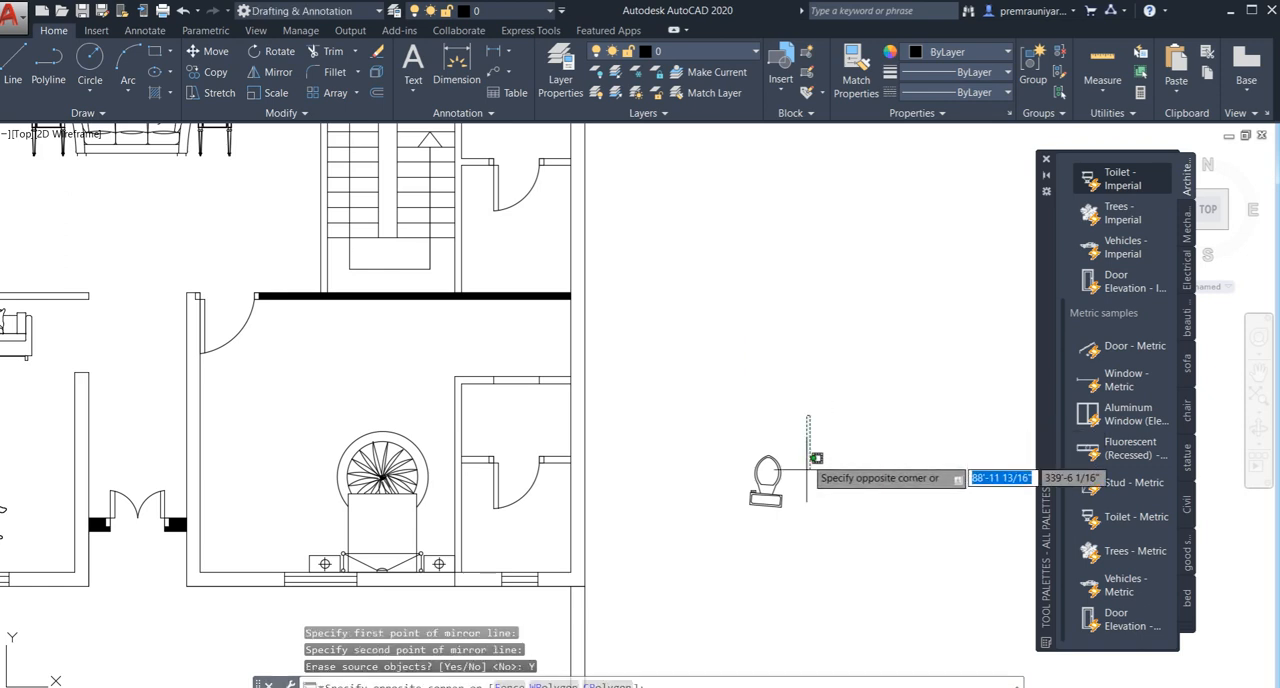
left_click(729, 525)
key("Delete")
- Insert a Toilet - Imperial block in the empty space between the two plan copies
scroll(737, 329, "down", 10)
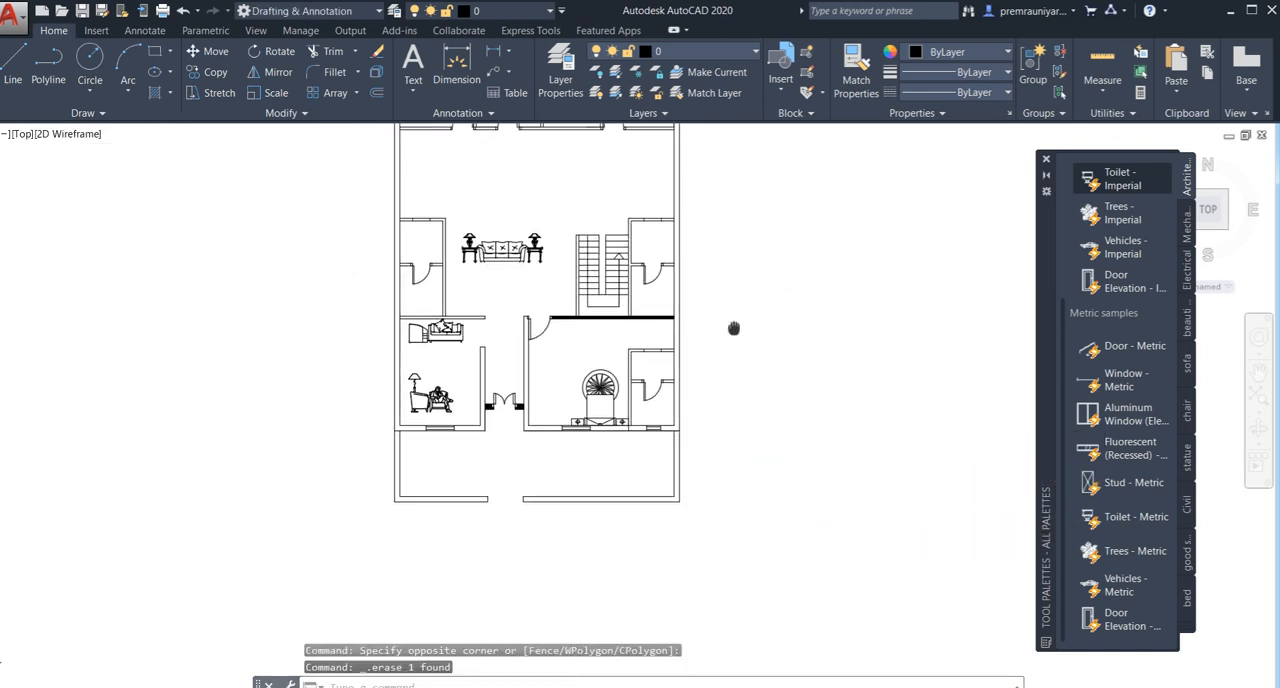
middle_click_drag(721, 239, 636, 362)
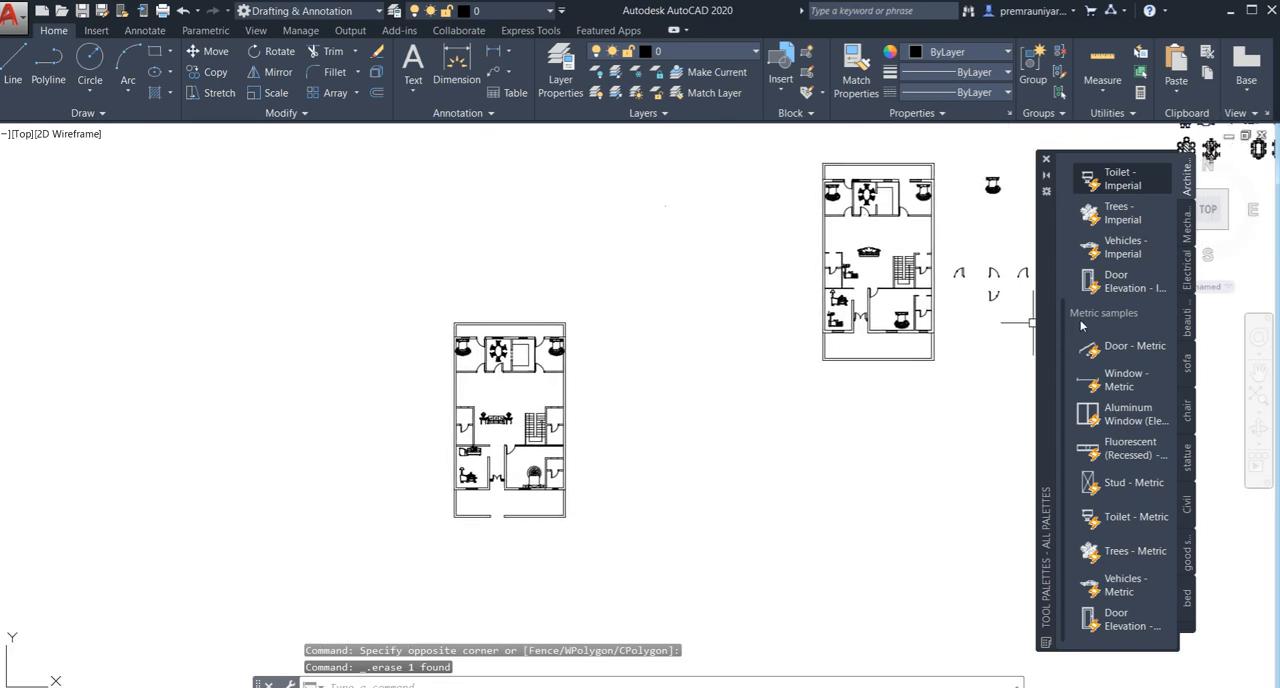
left_click(1116, 180)
middle_click_drag(777, 288, 617, 304)
scroll(536, 291, "up", 4)
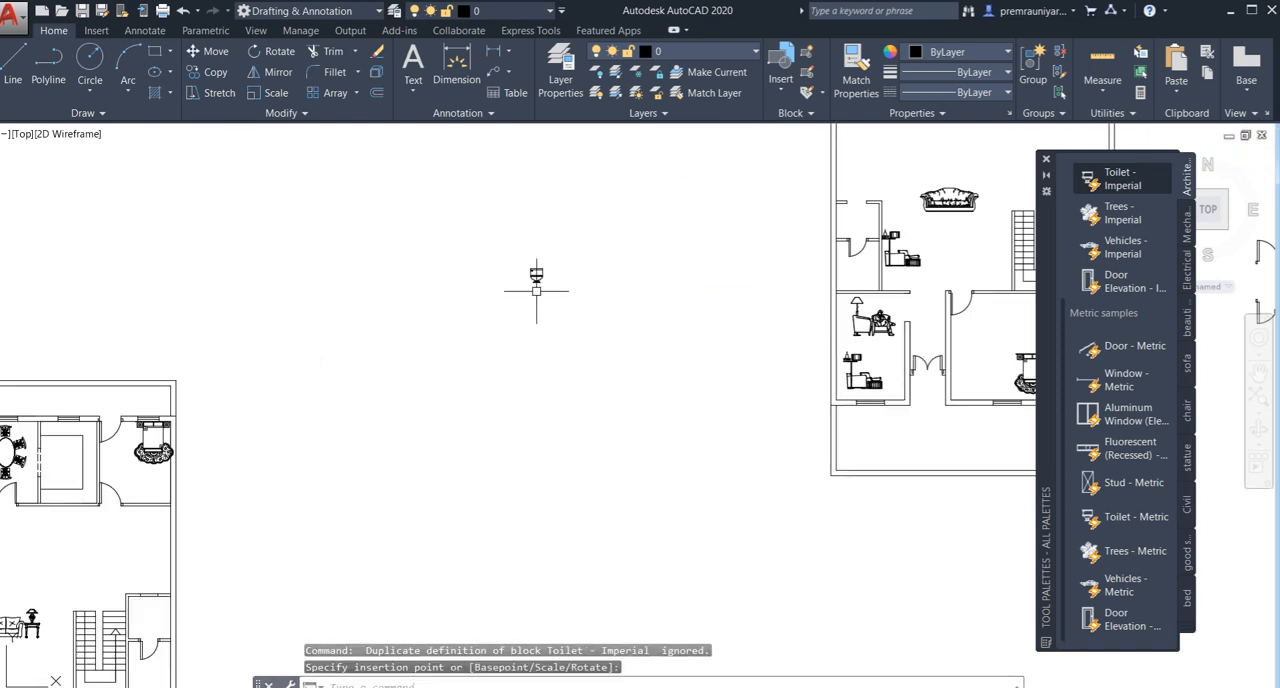
left_click(537, 277)
left_click(528, 287)
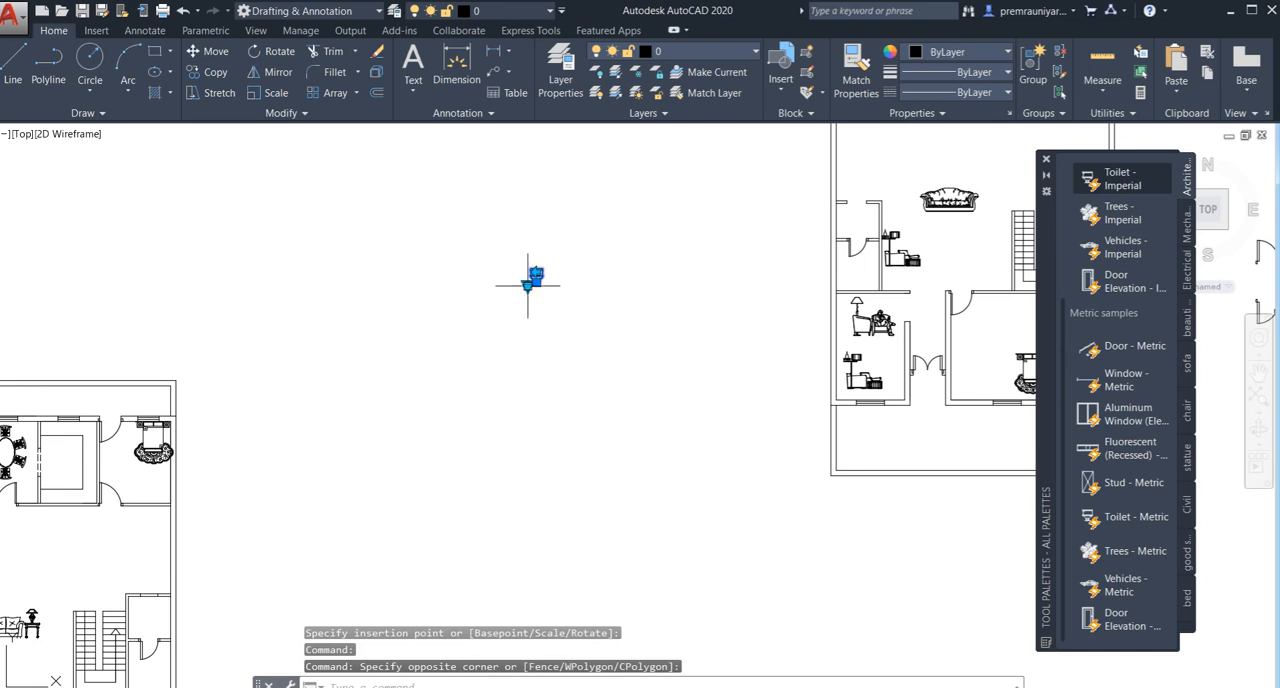
left_click(527, 286)
left_click(587, 310)
scroll(548, 296, "up", 4)
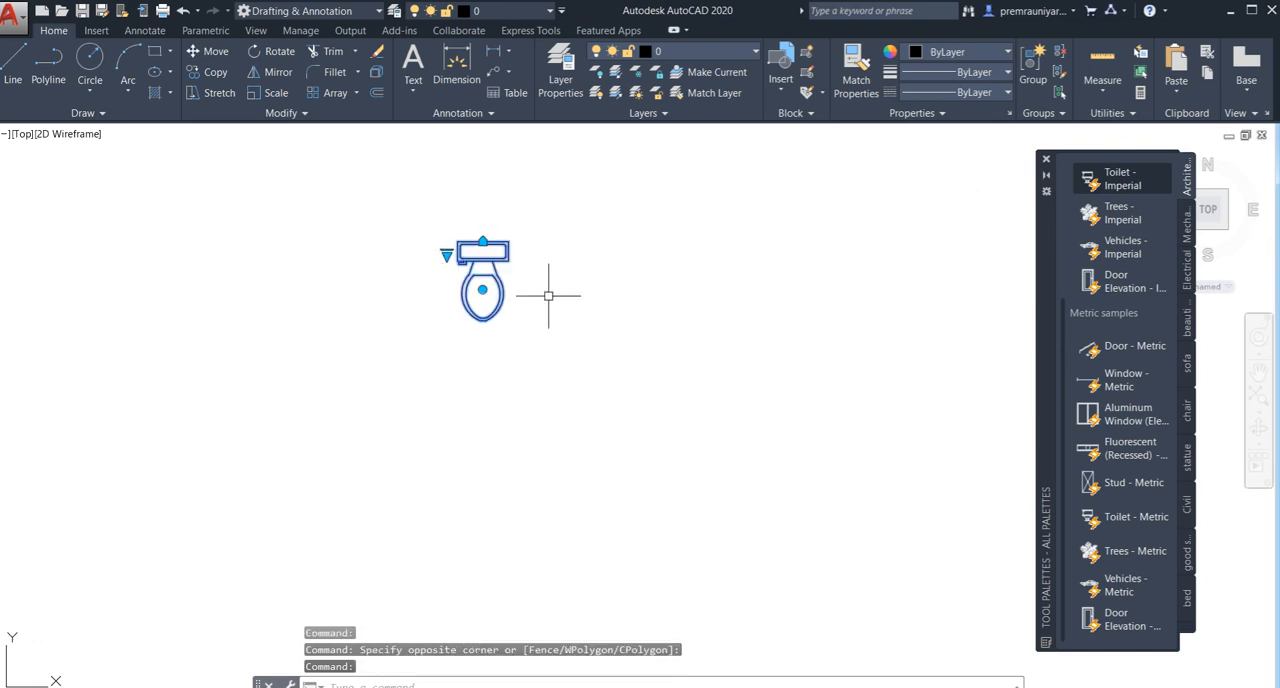
key("Escape")
key("Escape")
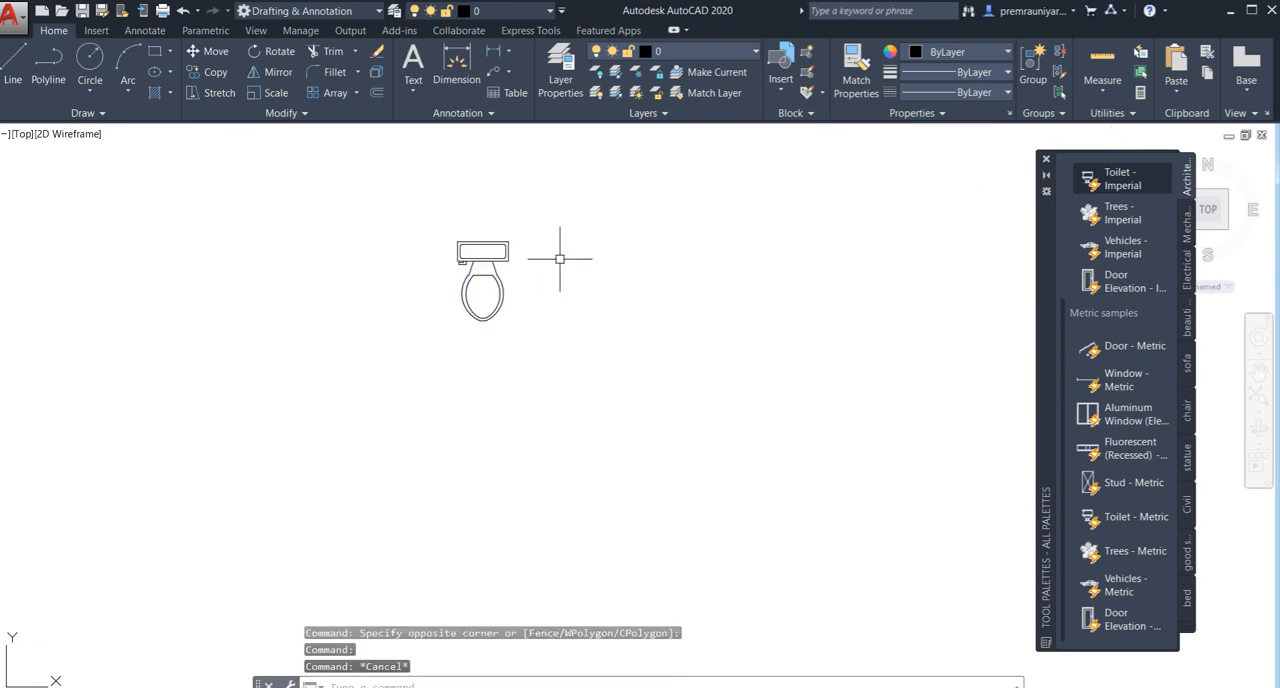
- Mirror the toilet across a horizontal line at the bowl's south end with ortho on, keeping the source object
left_click(497, 268)
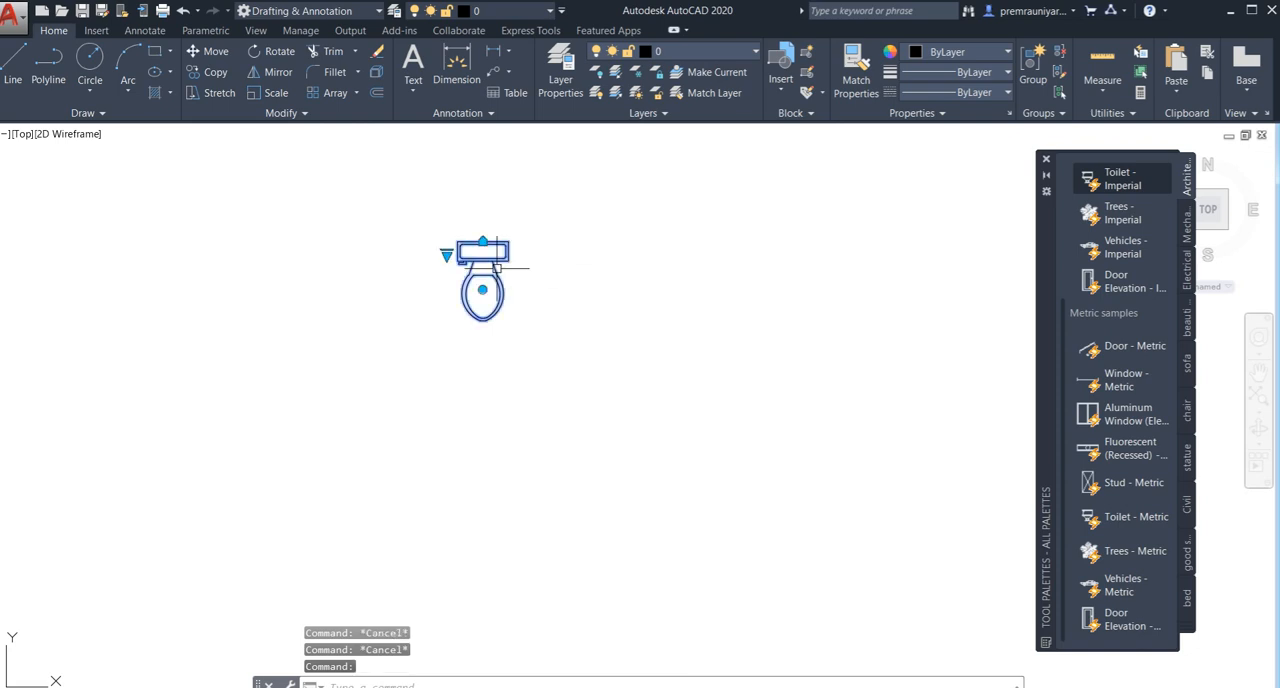
type("mi")
key("Return")
left_click(601, 318)
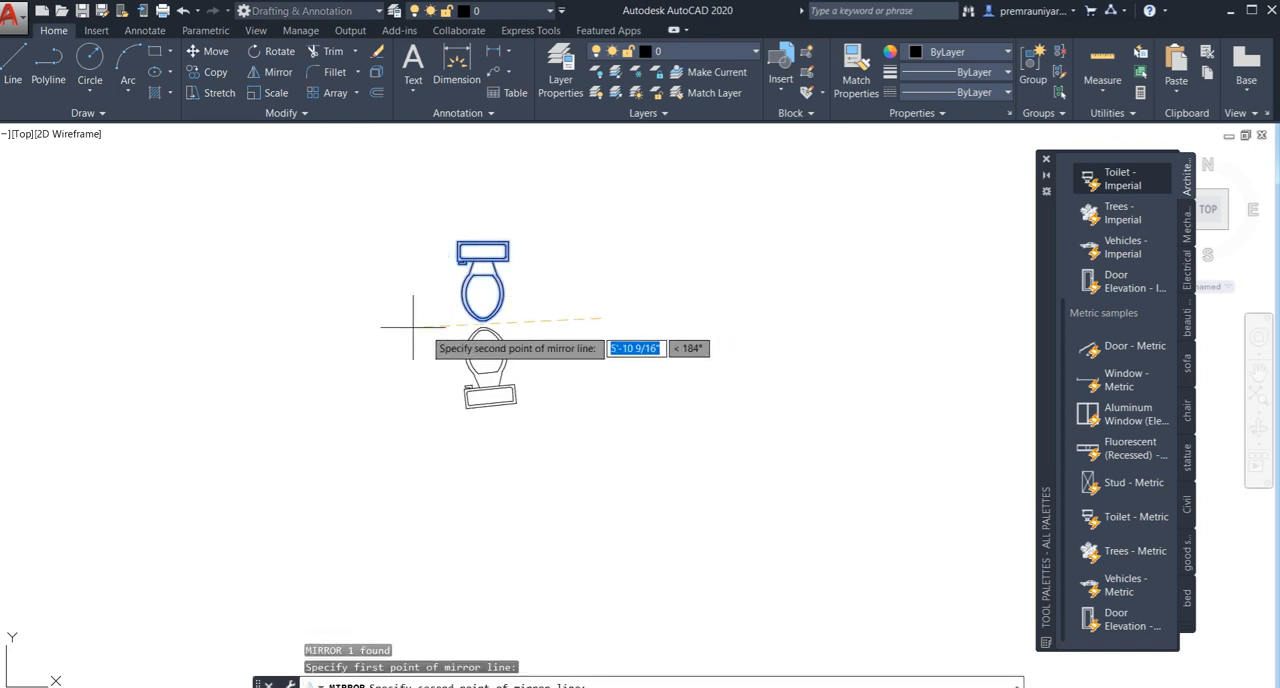
key("F8")
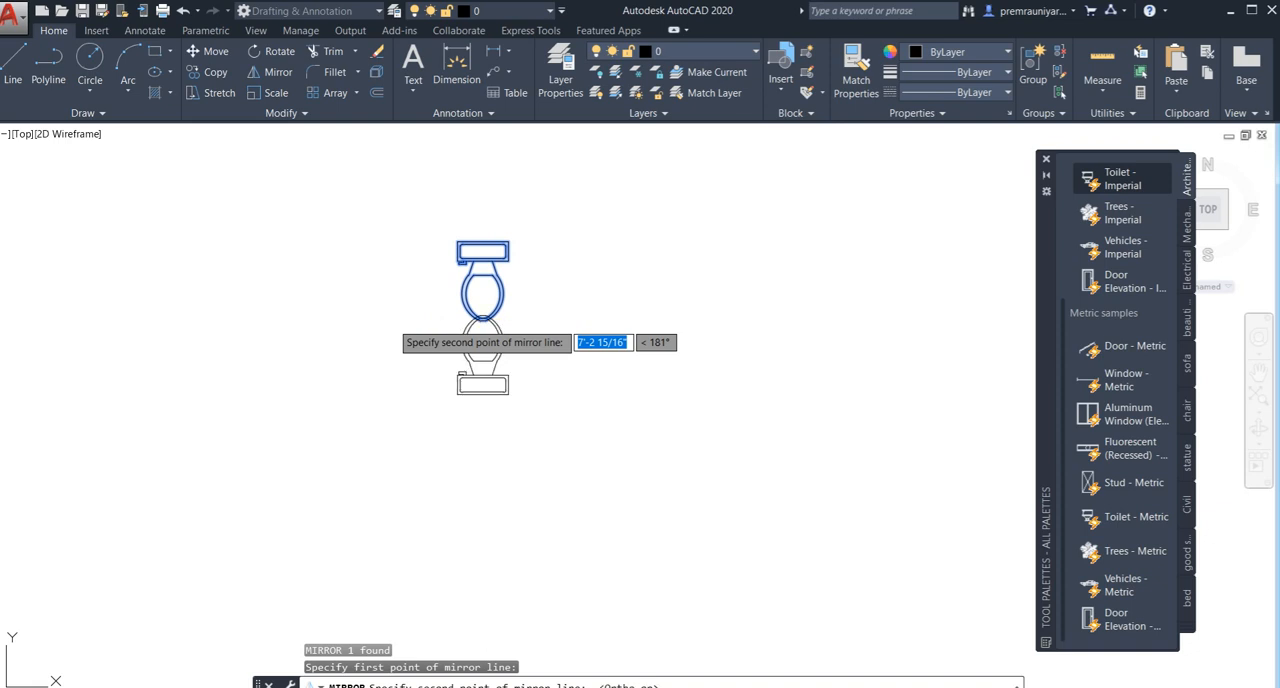
left_click(281, 322)
key("Down")
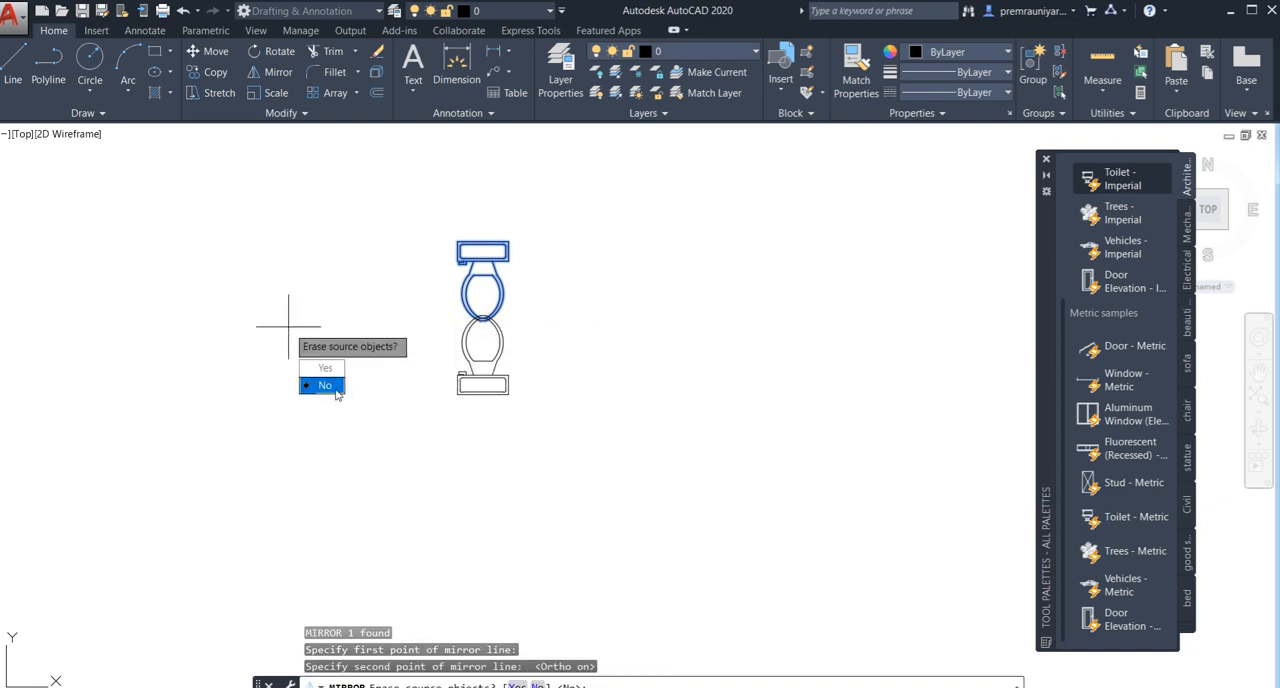
key("Return")
- Copy the mirrored toilet by its tank into the southeast bathroom, placing it near the south wall with ortho off
left_click(471, 341)
left_click(449, 346)
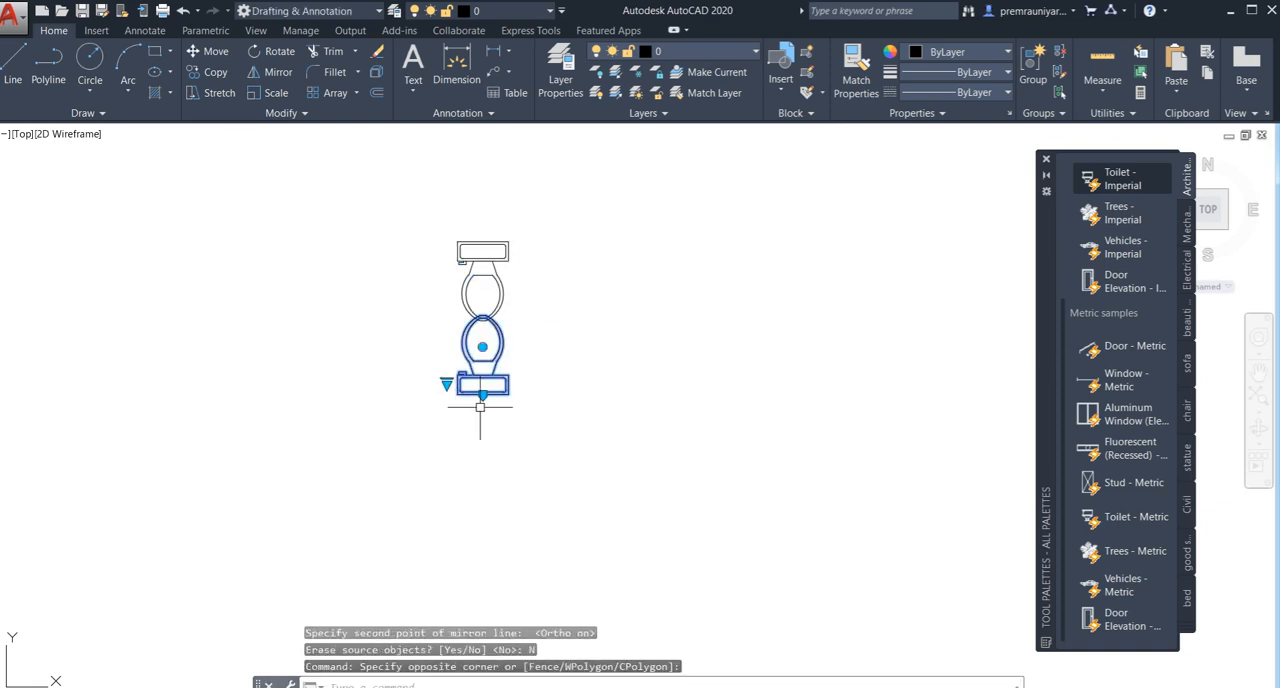
type("co")
key("Return")
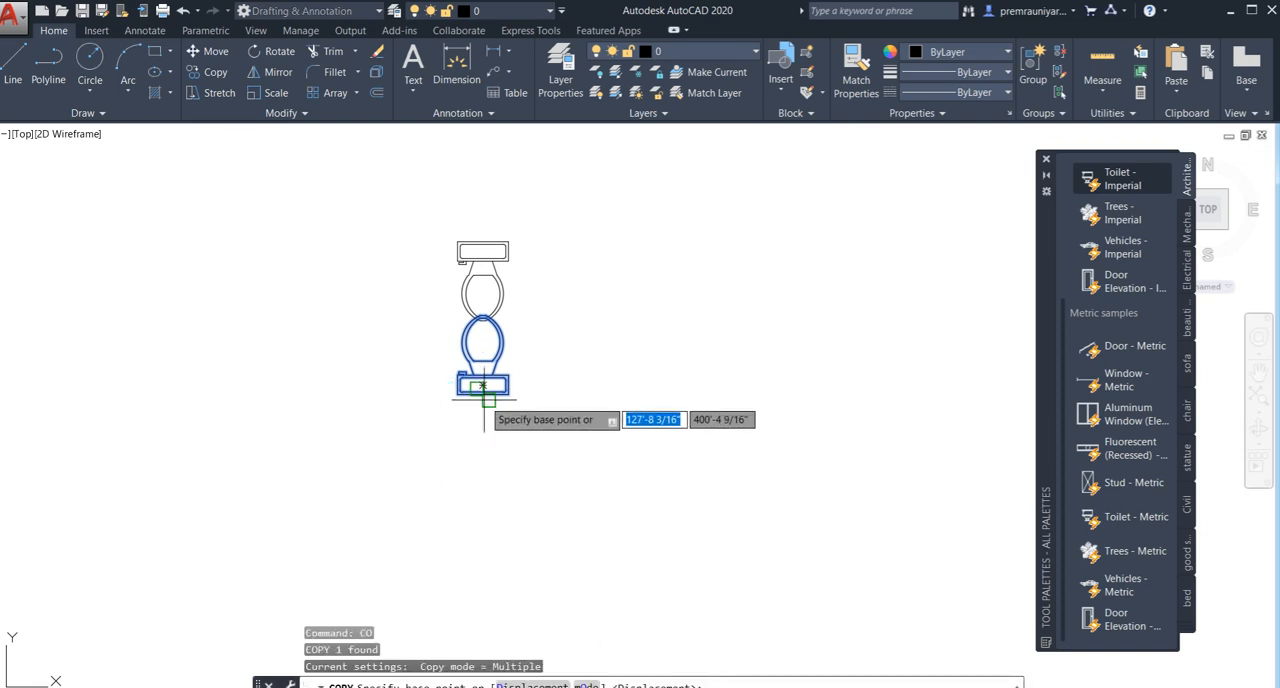
scroll(441, 437, "down", 6)
mouse_move(300, 516)
middle_mouse_down()
mouse_move(453, 458)
mouse_move(497, 300)
middle_mouse_up()
key("F8")
scroll(476, 466, "down", 4)
scroll(428, 430, "up", 2)
scroll(428, 425, "up", 6)
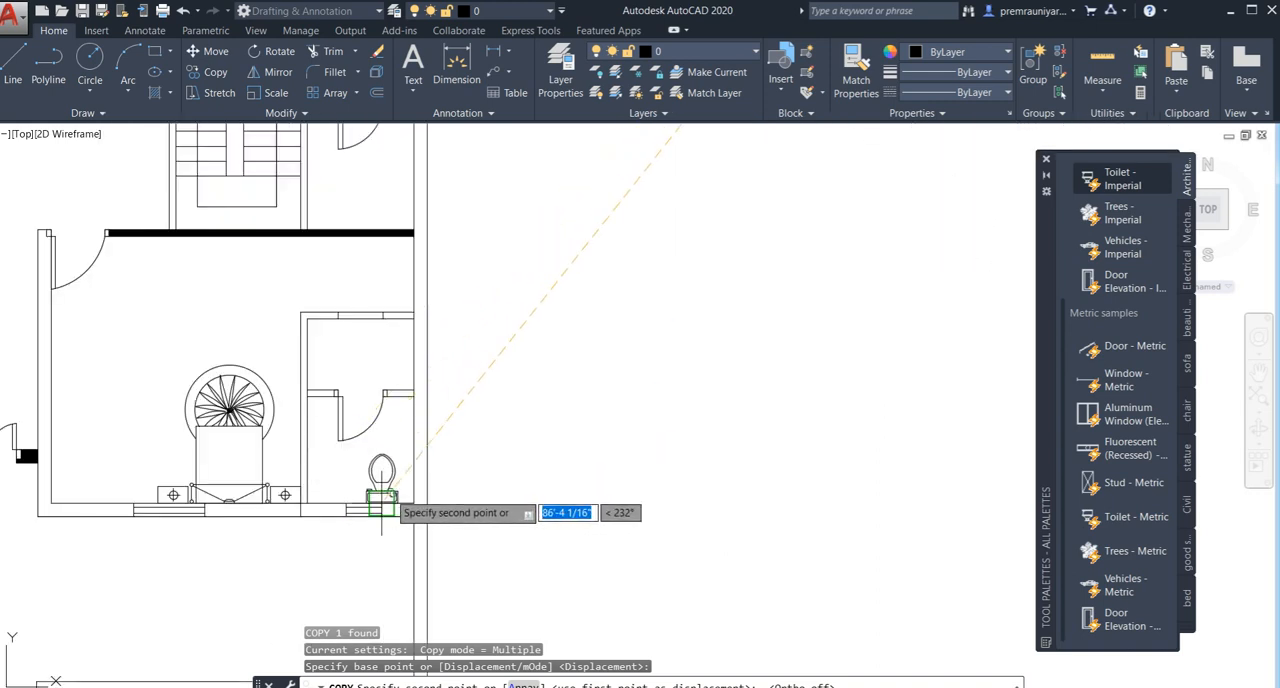
scroll(398, 507, "up", 3)
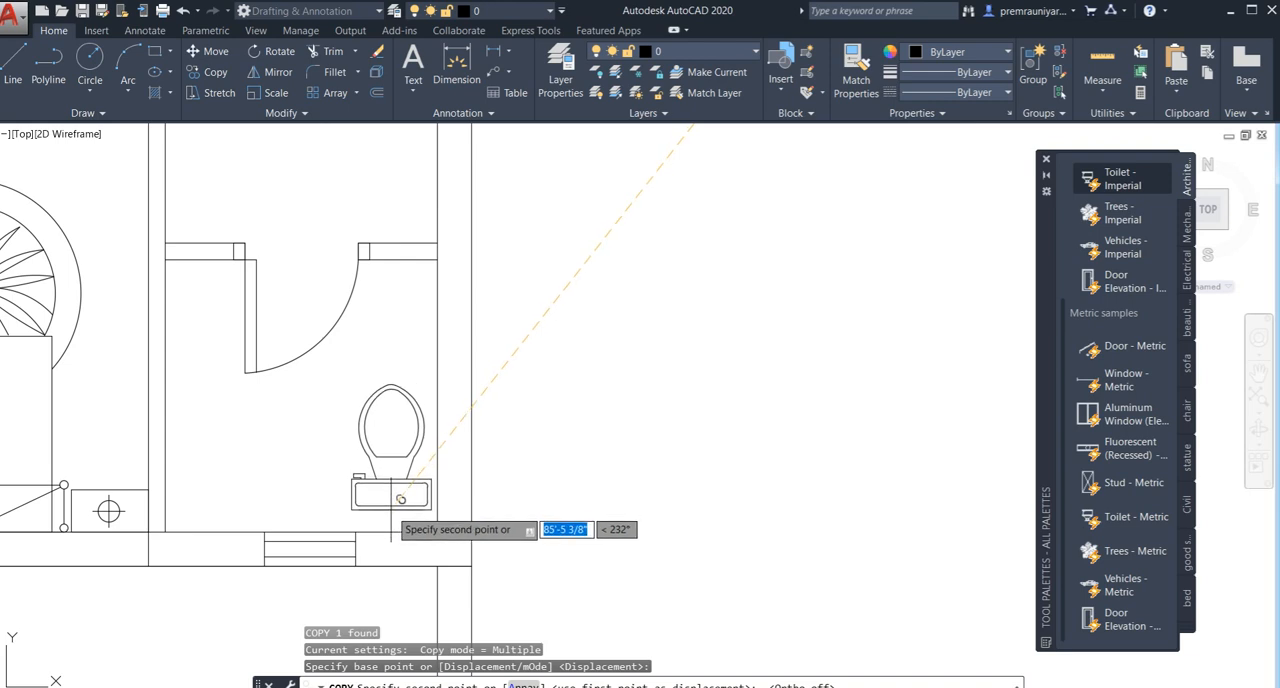
left_click(394, 502)
- Place further copies of the toilet in the bathroom beside the stairs and in the west bathroom, near their south walls
middle_click_drag(355, 252, 373, 420)
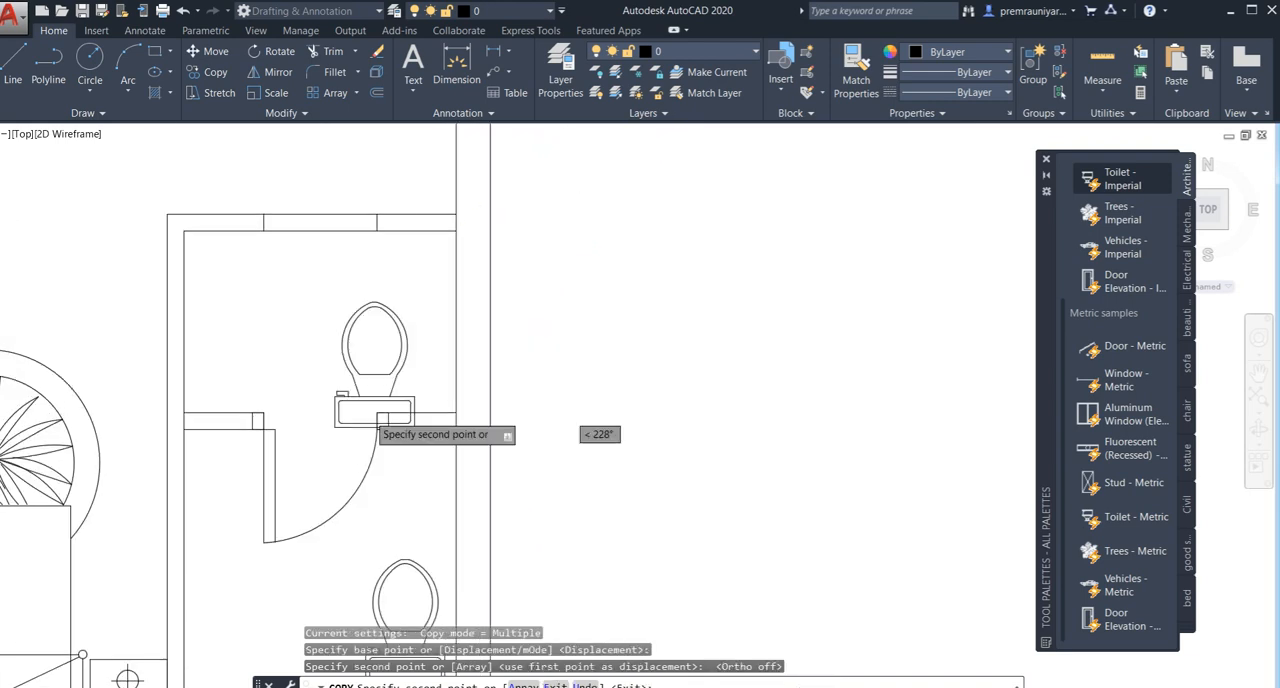
scroll(369, 416, "down", 4)
middle_click_drag(345, 243, 367, 421)
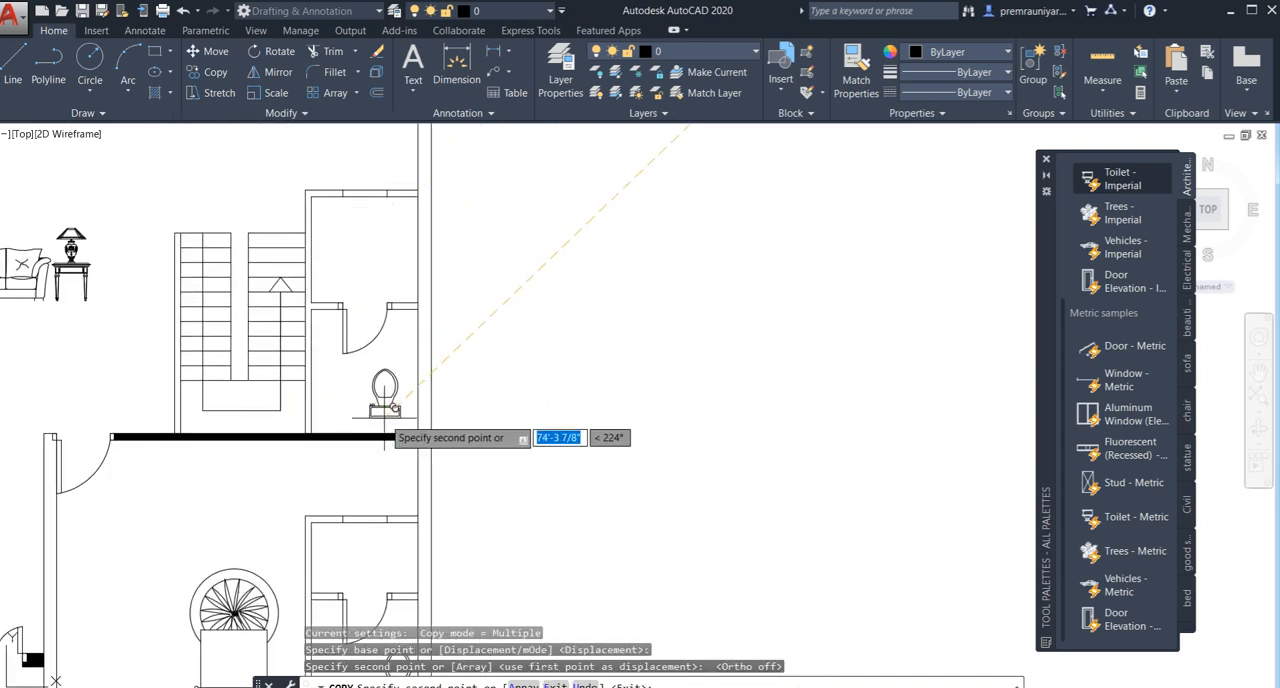
left_click(384, 418)
scroll(287, 356, "down", 4)
middle_click_drag(262, 360, 578, 360)
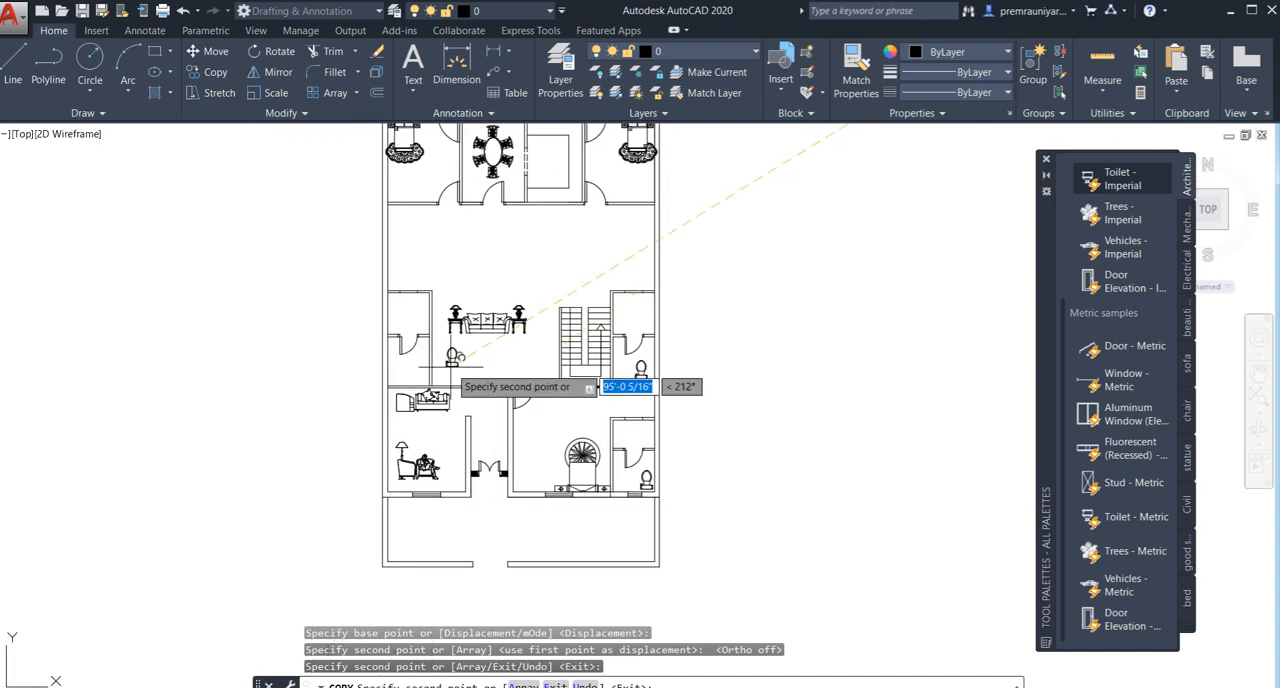
scroll(406, 374, "up", 2)
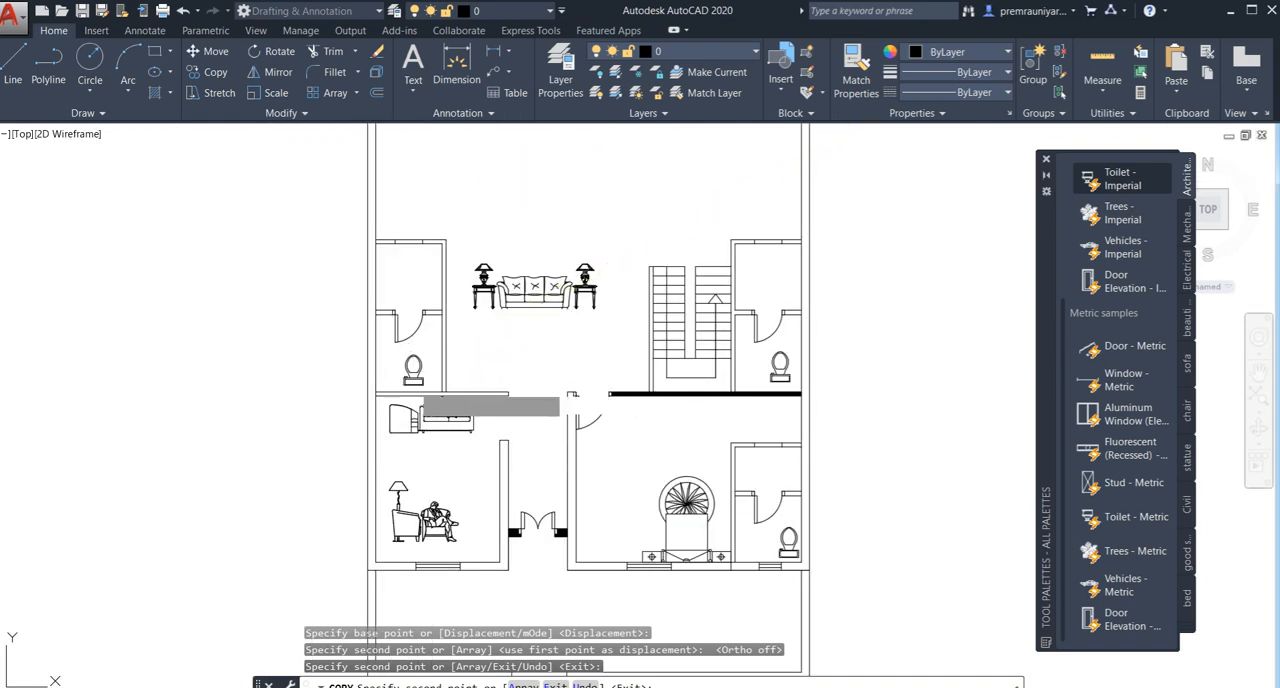
left_click(419, 383)
key("Escape")
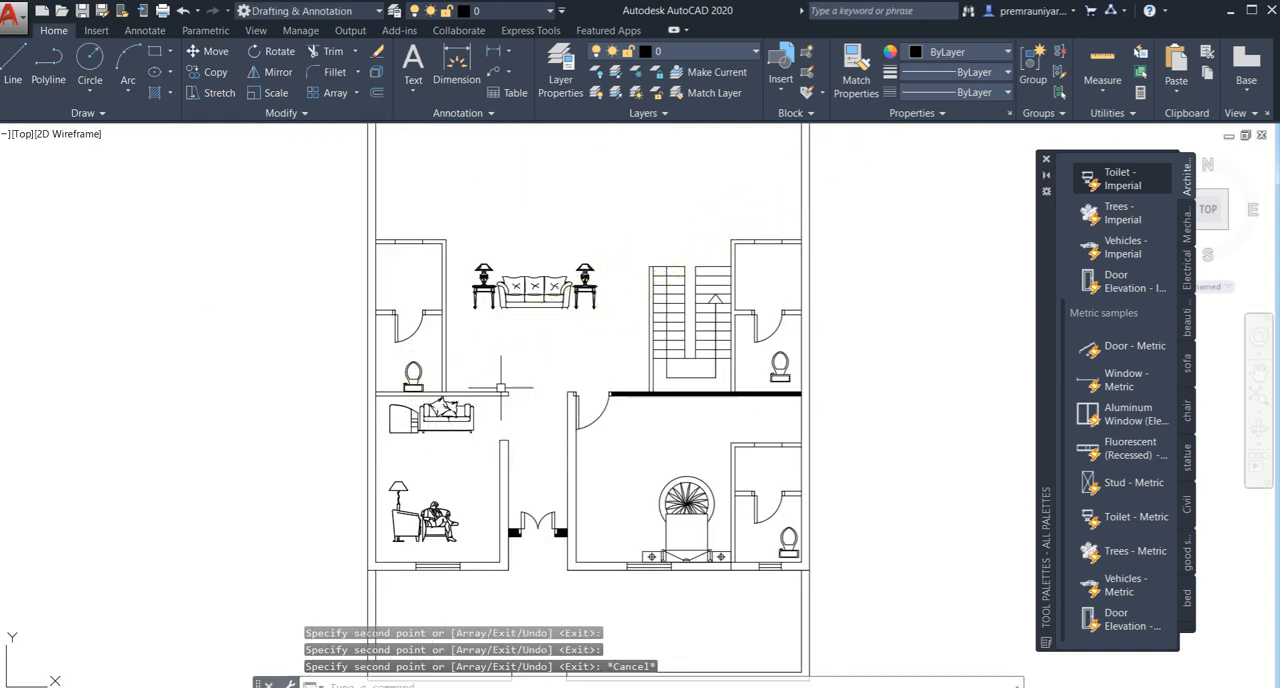
- Insert a Trees - Imperial block in the empty space east of the furnished plan
scroll(502, 371, "down", 4)
middle_click_drag(837, 134, 706, 143)
scroll(380, 275, "up", 2)
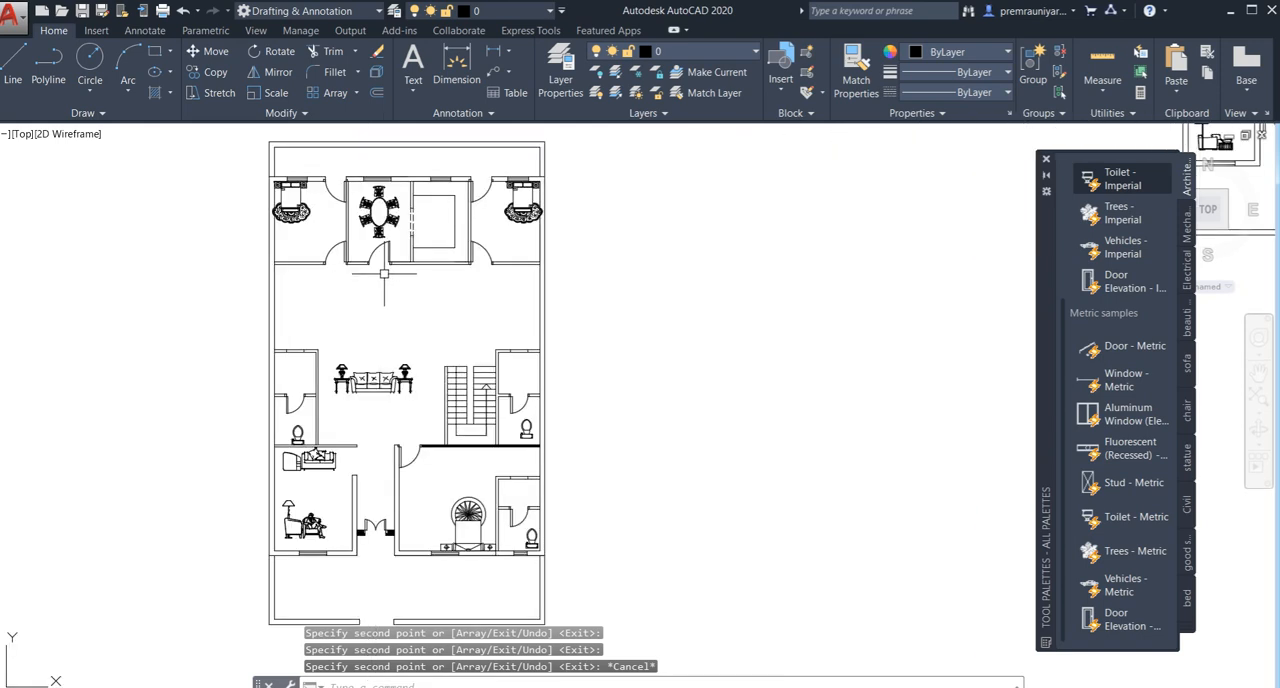
scroll(380, 275, "down", 2)
middle_click_drag(381, 276, 357, 245)
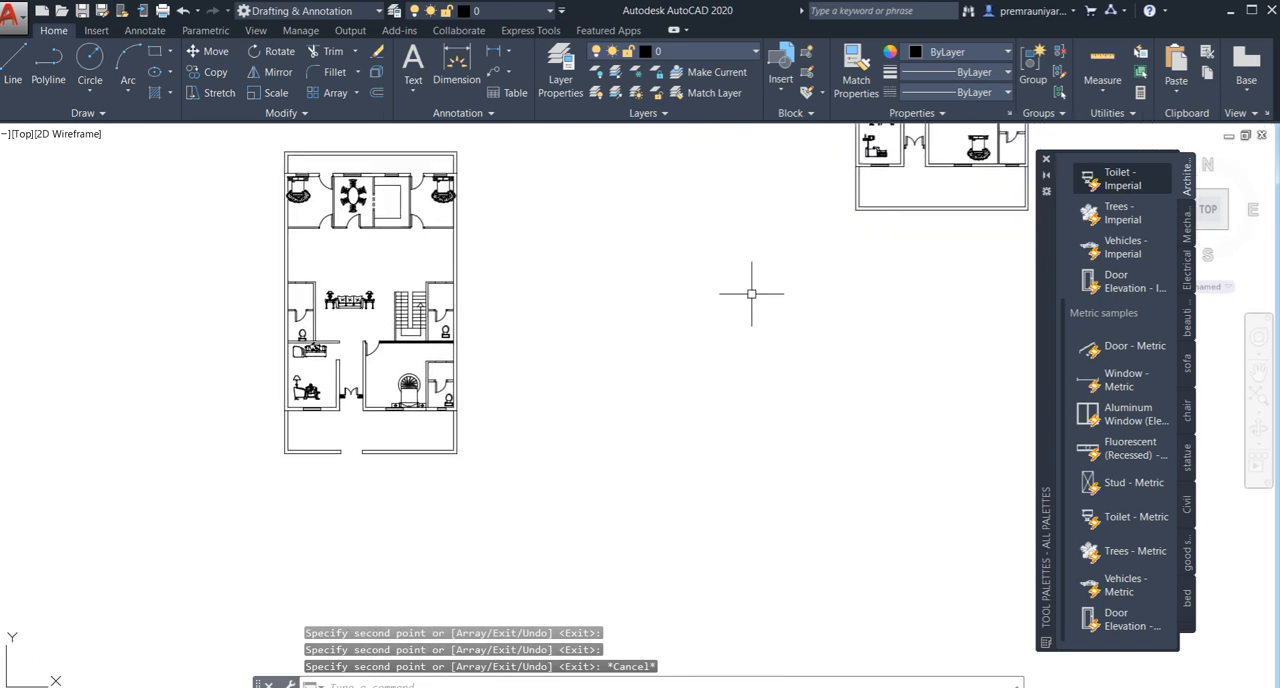
left_click(1120, 213)
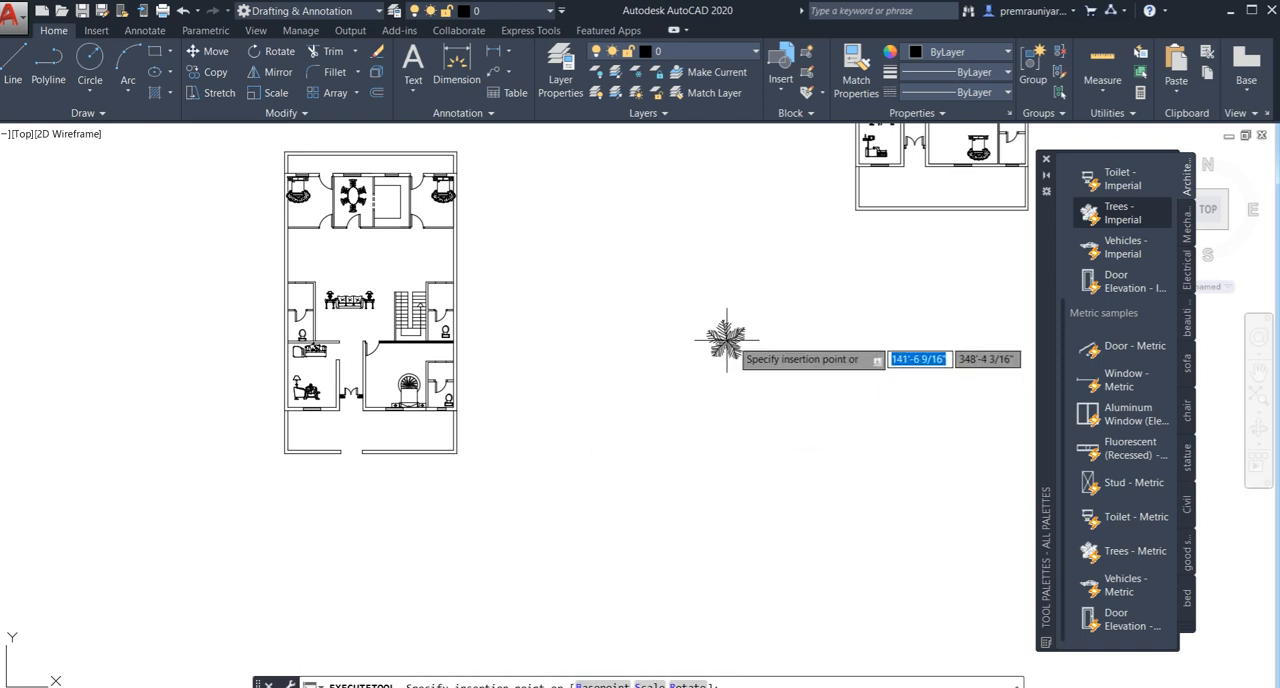
scroll(500, 425, "up", 4)
left_click(677, 365)
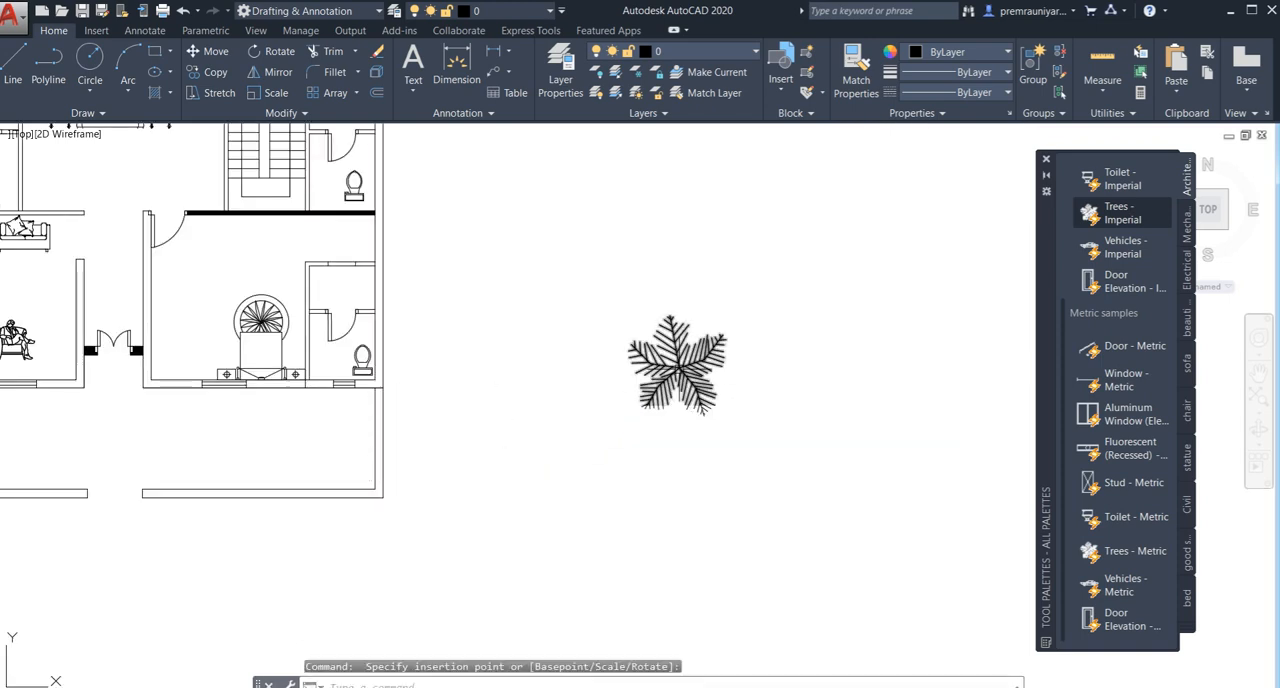
- Scale the tree block down about its centre to less than half its size
left_click(709, 345)
right_click(707, 350)
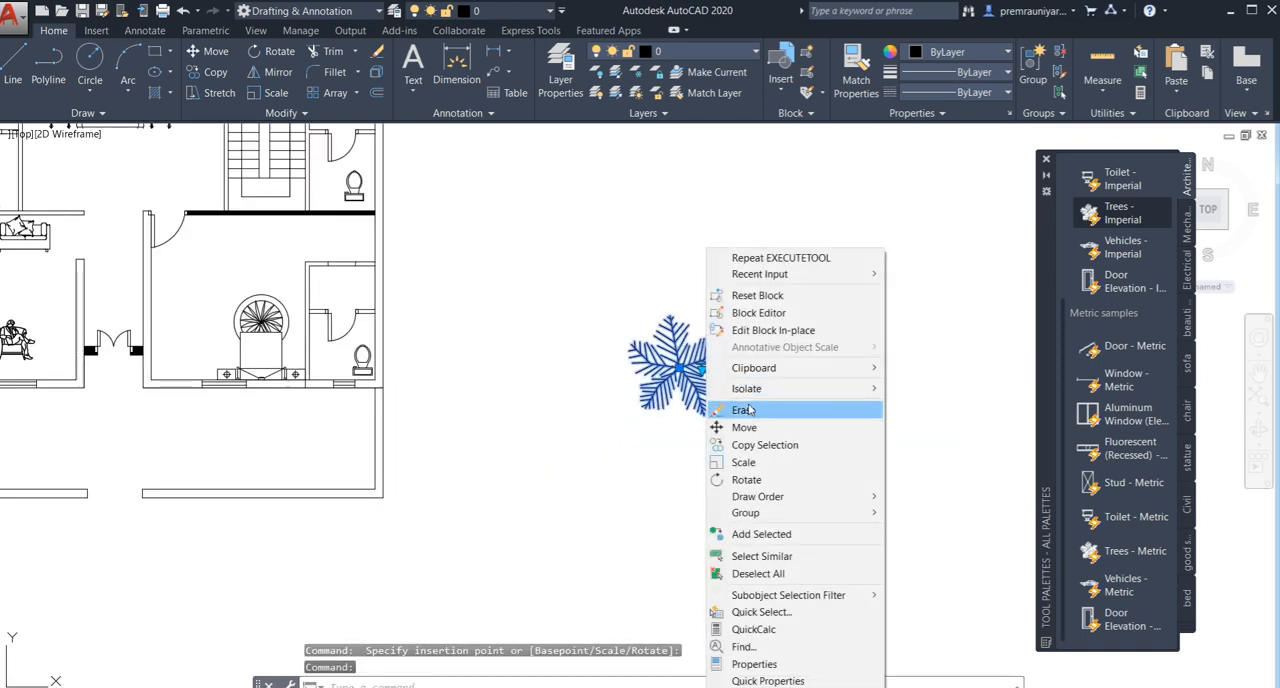
left_click(743, 462)
left_click(677, 367)
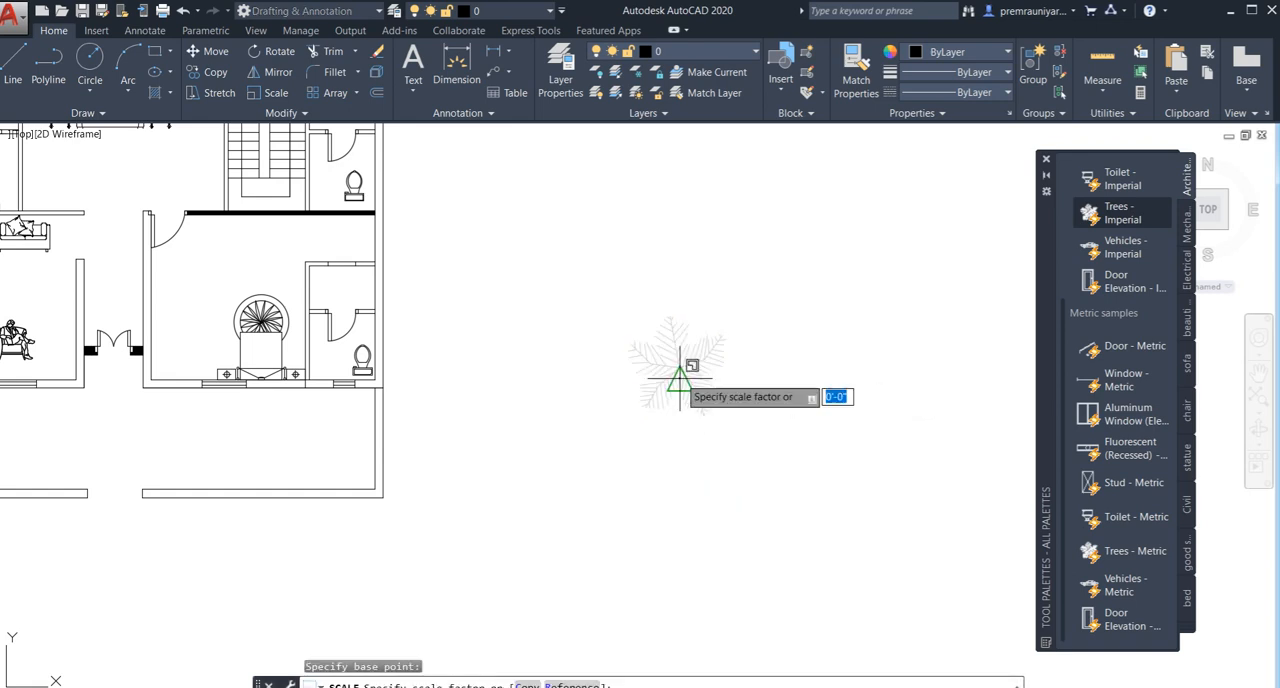
left_click(703, 414)
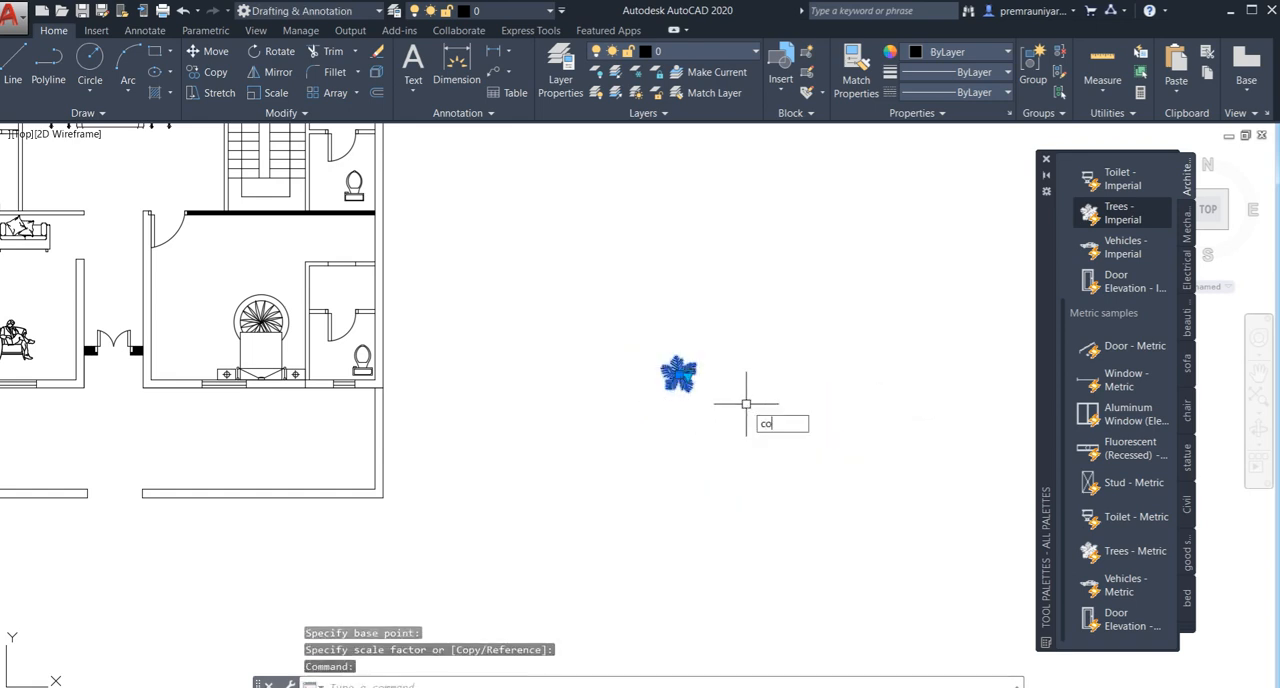
type("spl")
key("Return")
left_click(678, 378)
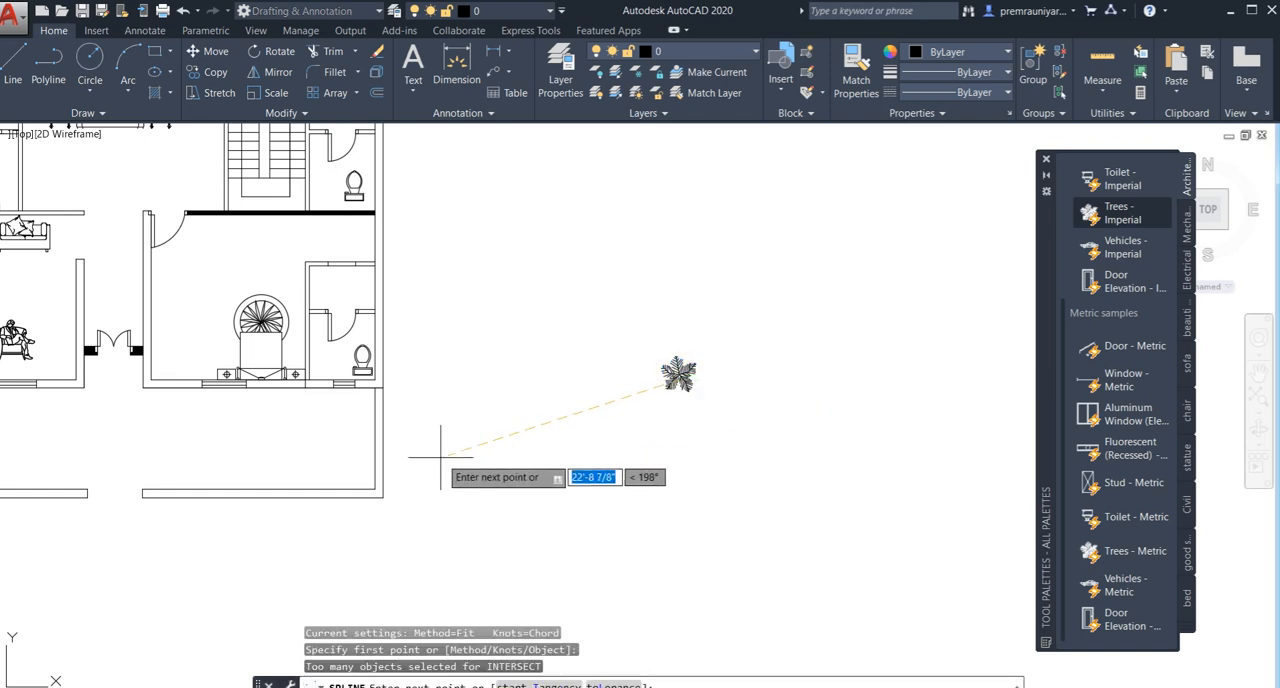
left_click(688, 392)
key("Escape")
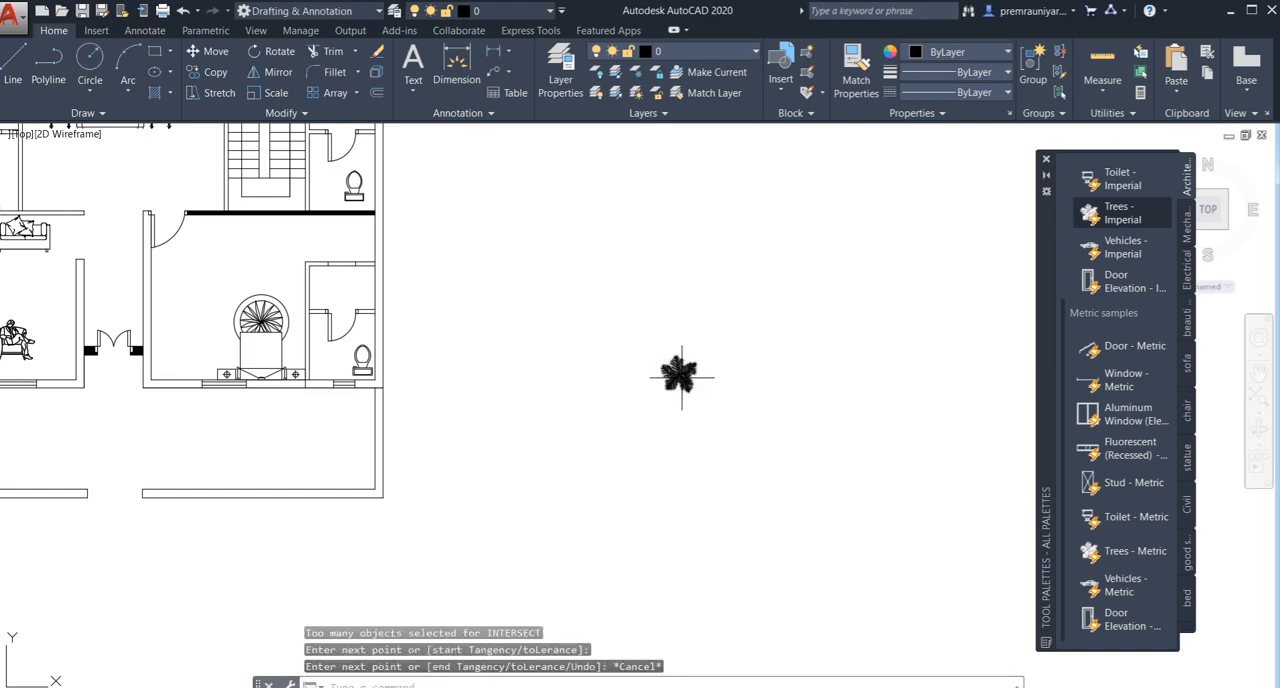
- Copy the scaled tree into the east half of the plan's front yard, placing four scattered copies
type("co")
key("Return")
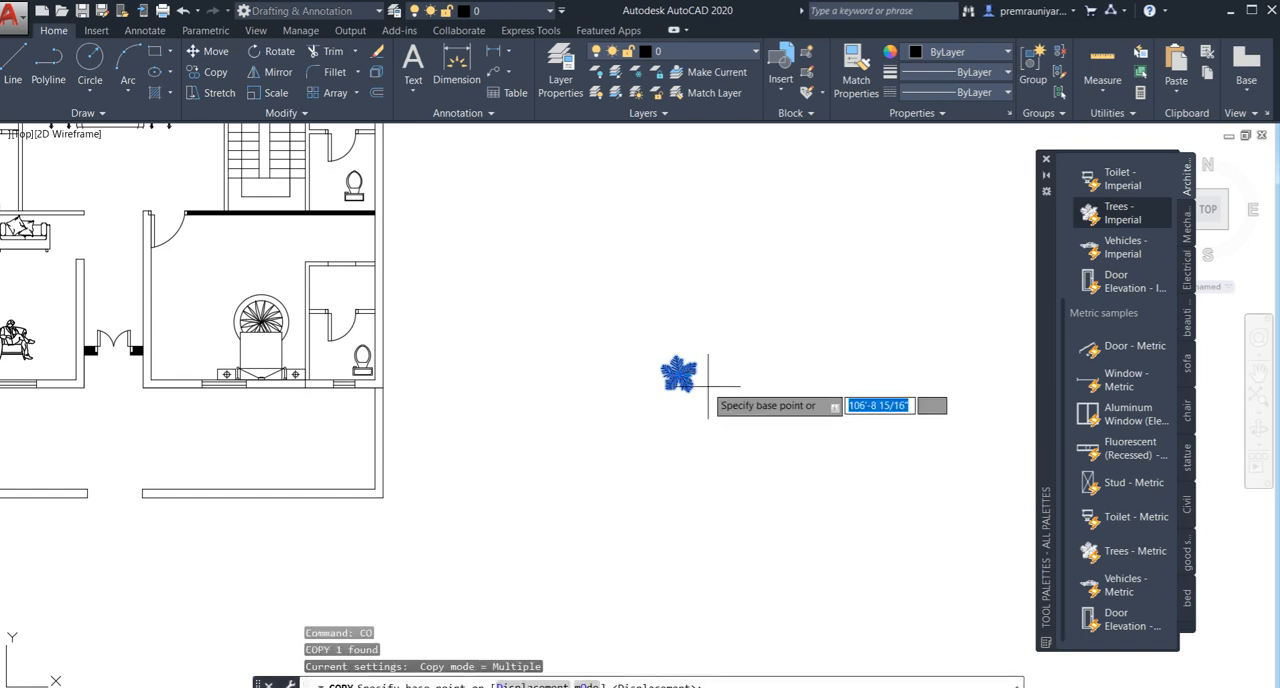
left_click(688, 380)
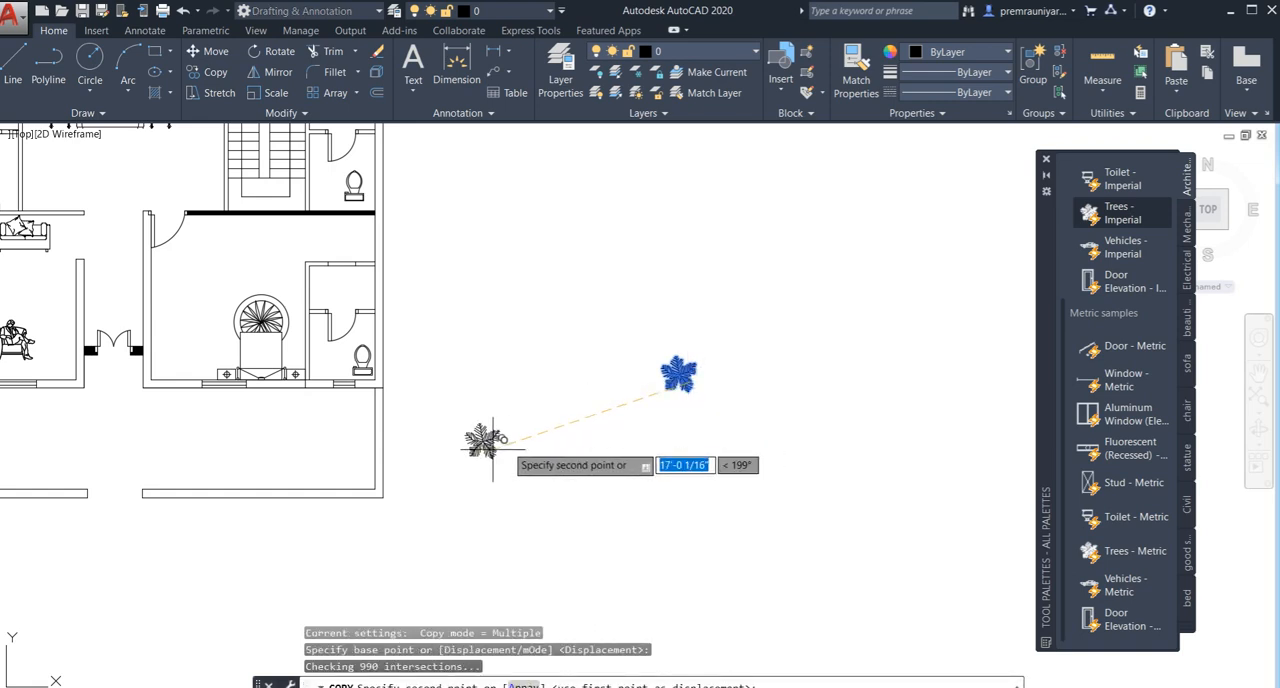
left_click(364, 466)
left_click(350, 416)
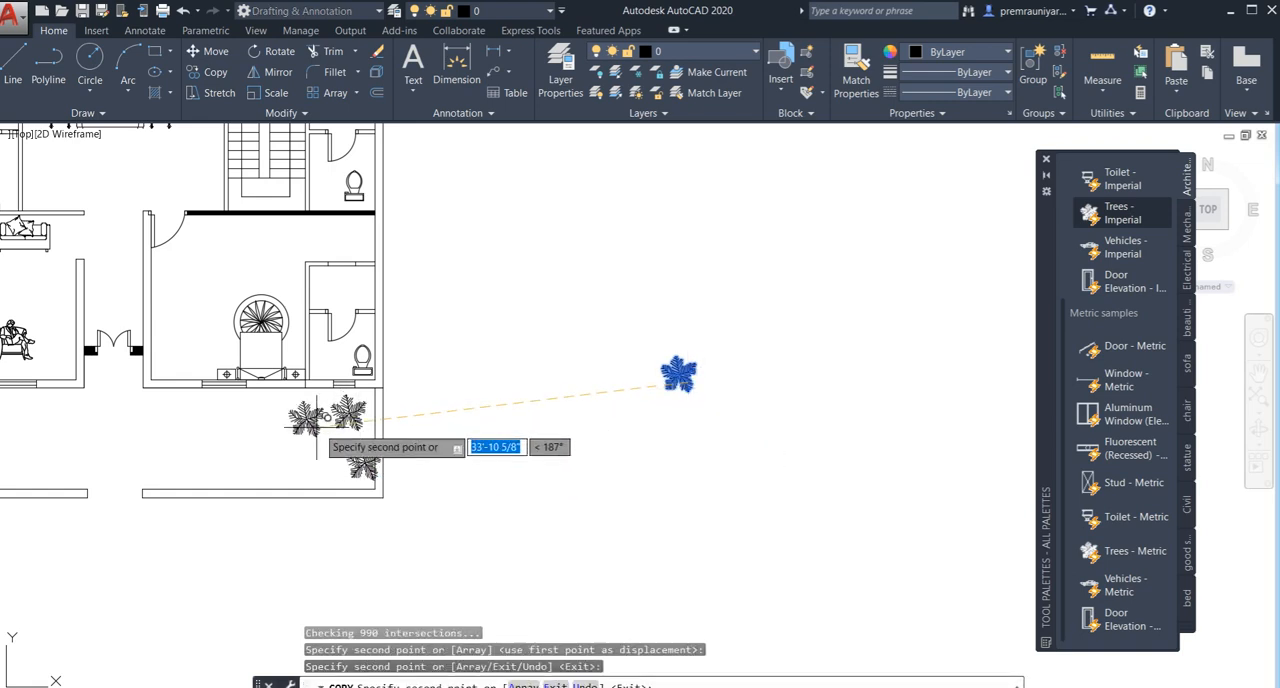
left_click(236, 457)
middle_click_drag(284, 451, 661, 429)
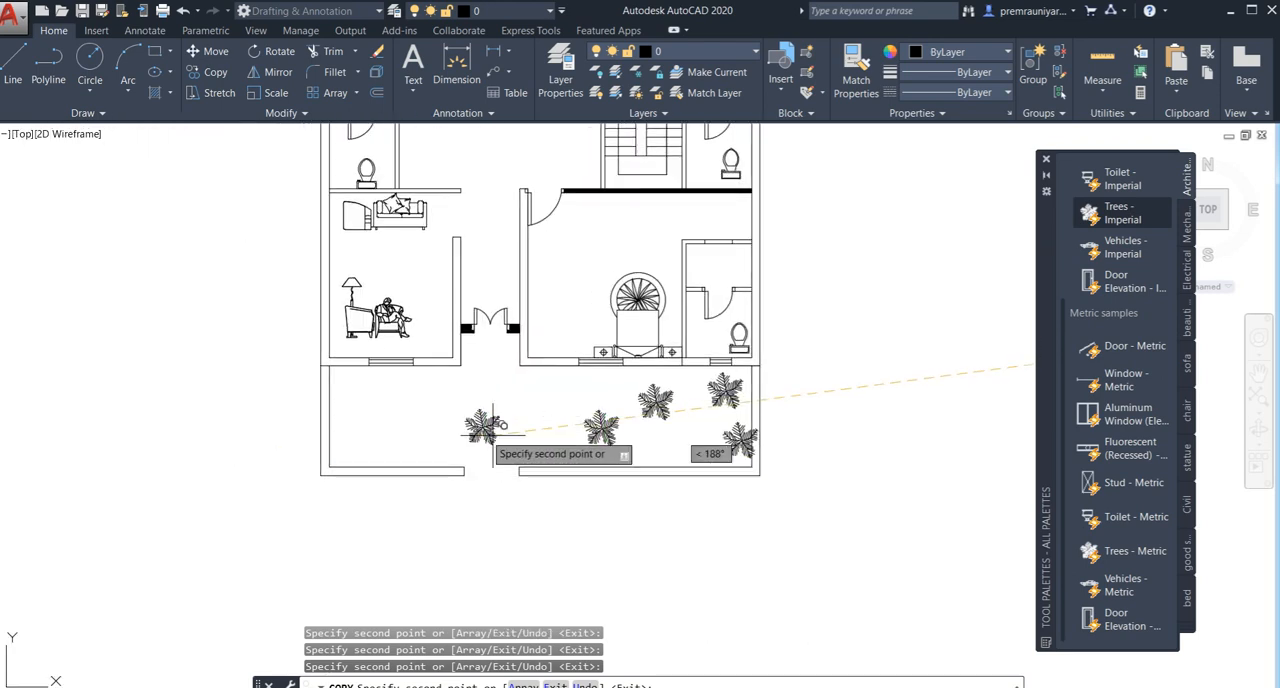
- Place six more scattered tree copies in the west half of the front yard
left_click(358, 404)
left_click(419, 402)
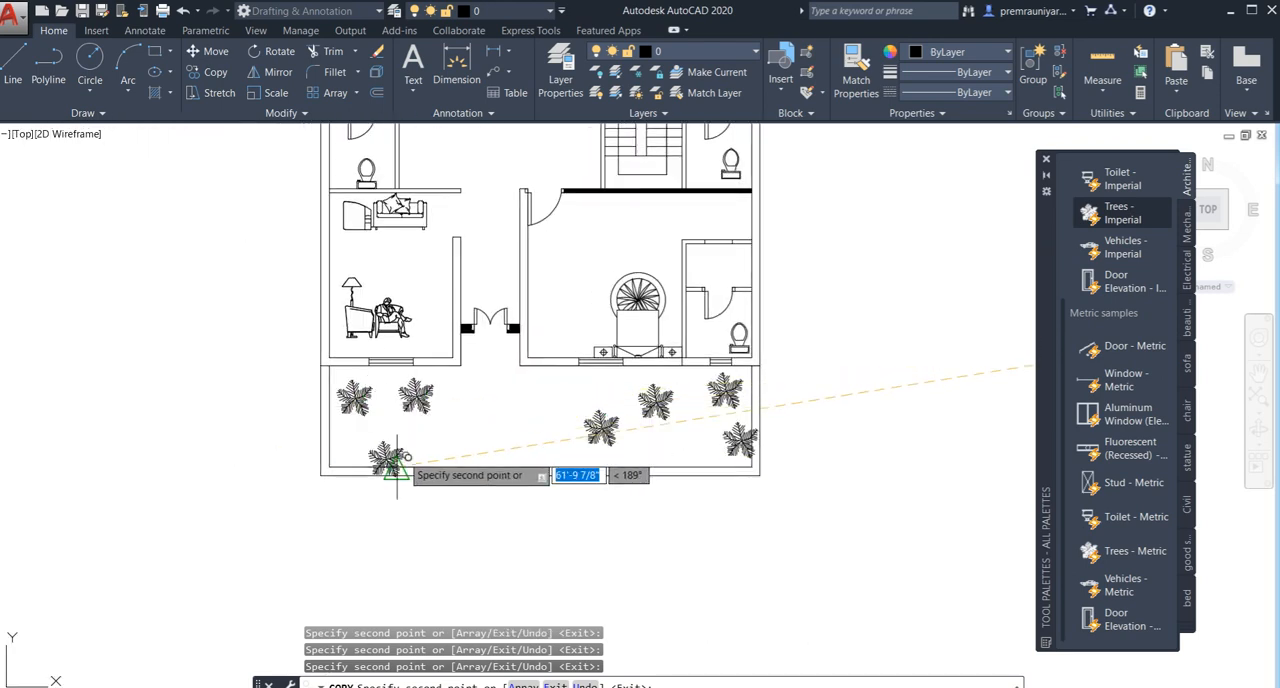
left_click(390, 434)
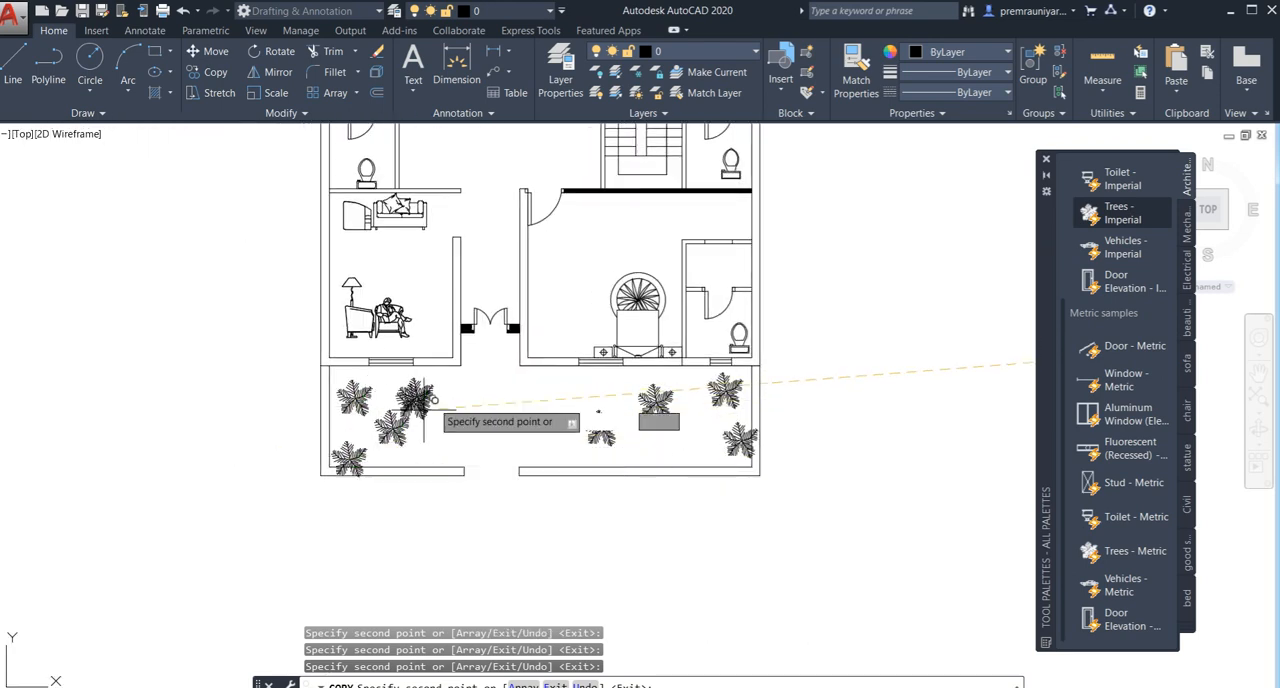
left_click(477, 400)
left_click(455, 432)
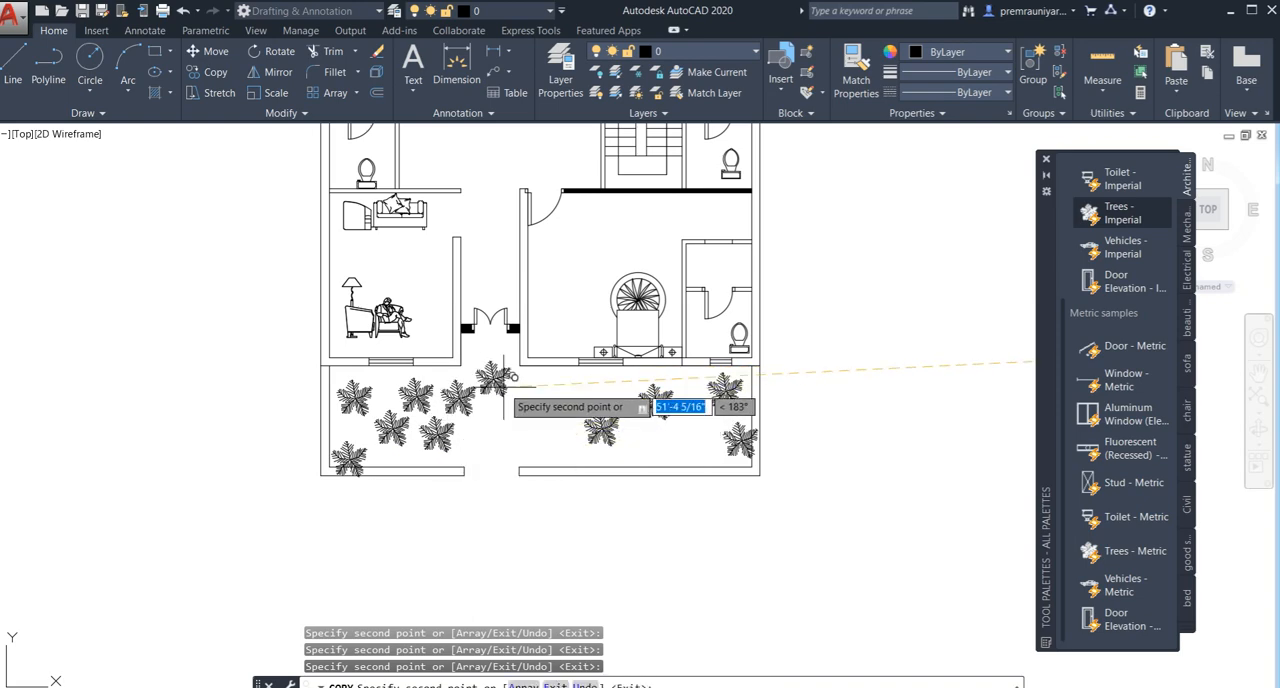
- Place four more tree copies in a row along the open strip behind the north rooms and finish copying
middle_click_drag(503, 387, 488, 634)
scroll(510, 305, "down", 2)
middle_click_drag(508, 300, 499, 570)
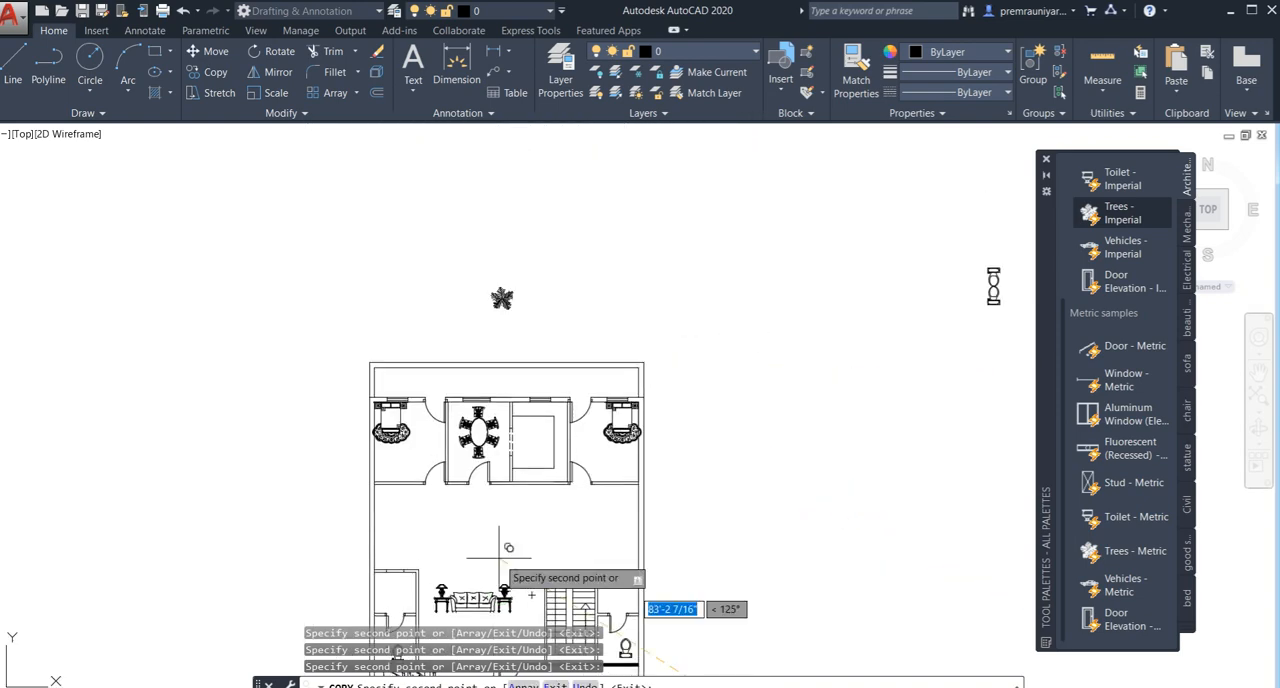
scroll(444, 410, "up", 4)
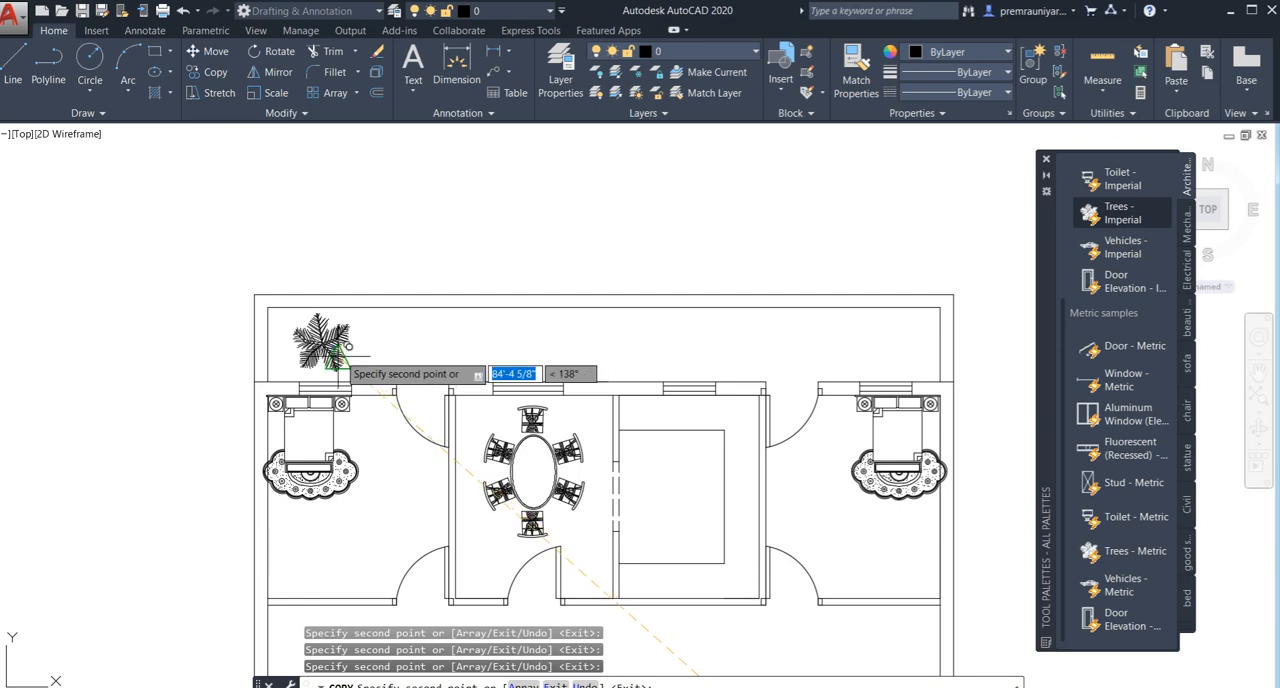
left_click(338, 356)
left_click(460, 367)
left_click(627, 359)
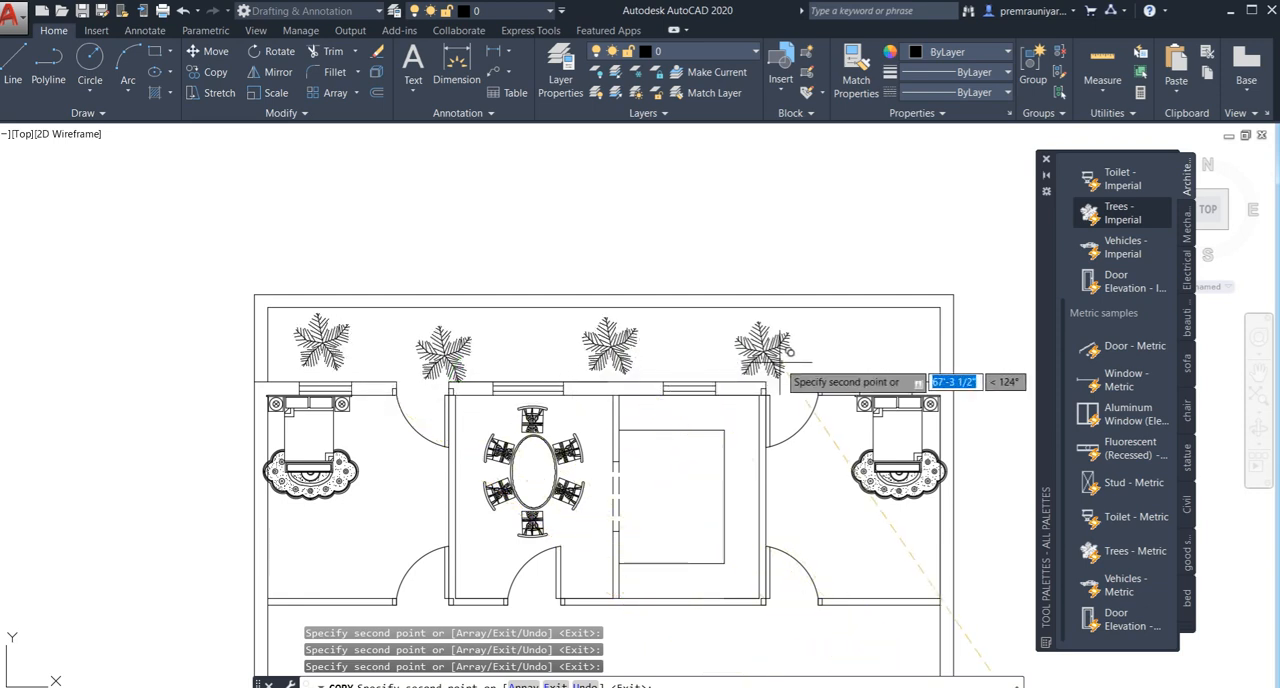
left_click(781, 360)
key("Escape")
- Add the multiline text label "Bed Room" in the northwest bedroom, below the bed
scroll(775, 365, "down", 4)
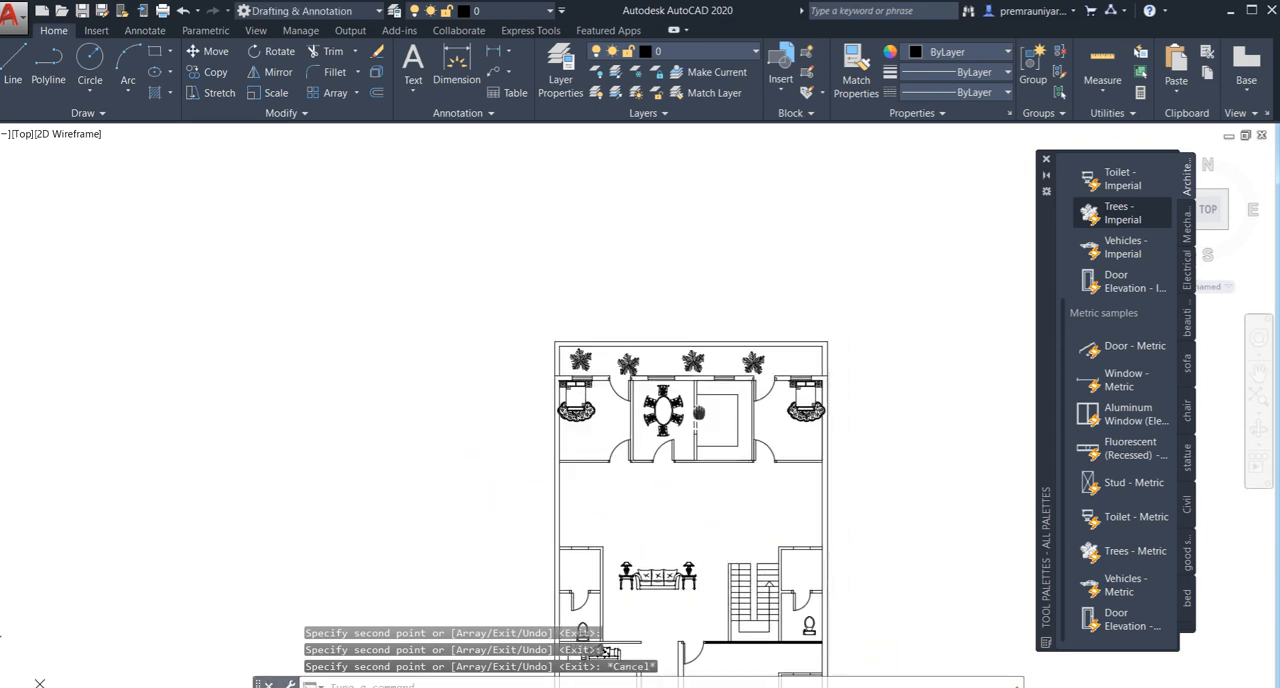
middle_click_drag(699, 411, 569, 350)
middle_click_drag(597, 413, 593, 343)
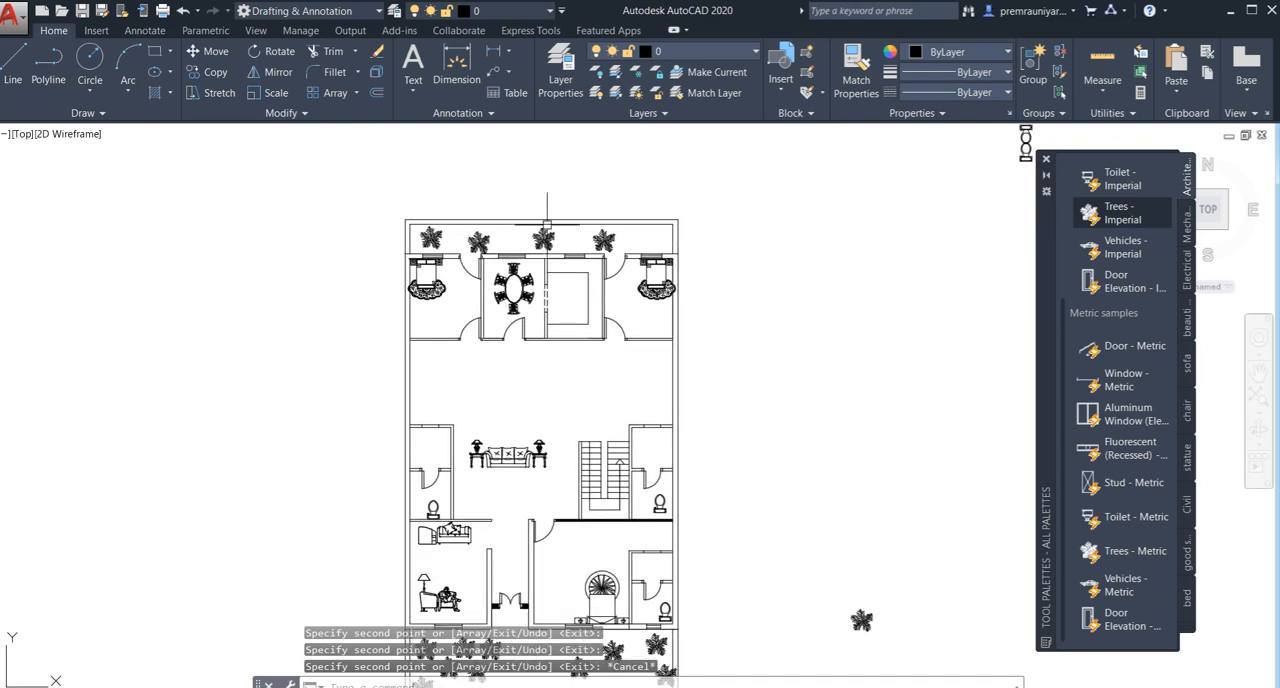
left_click(413, 88)
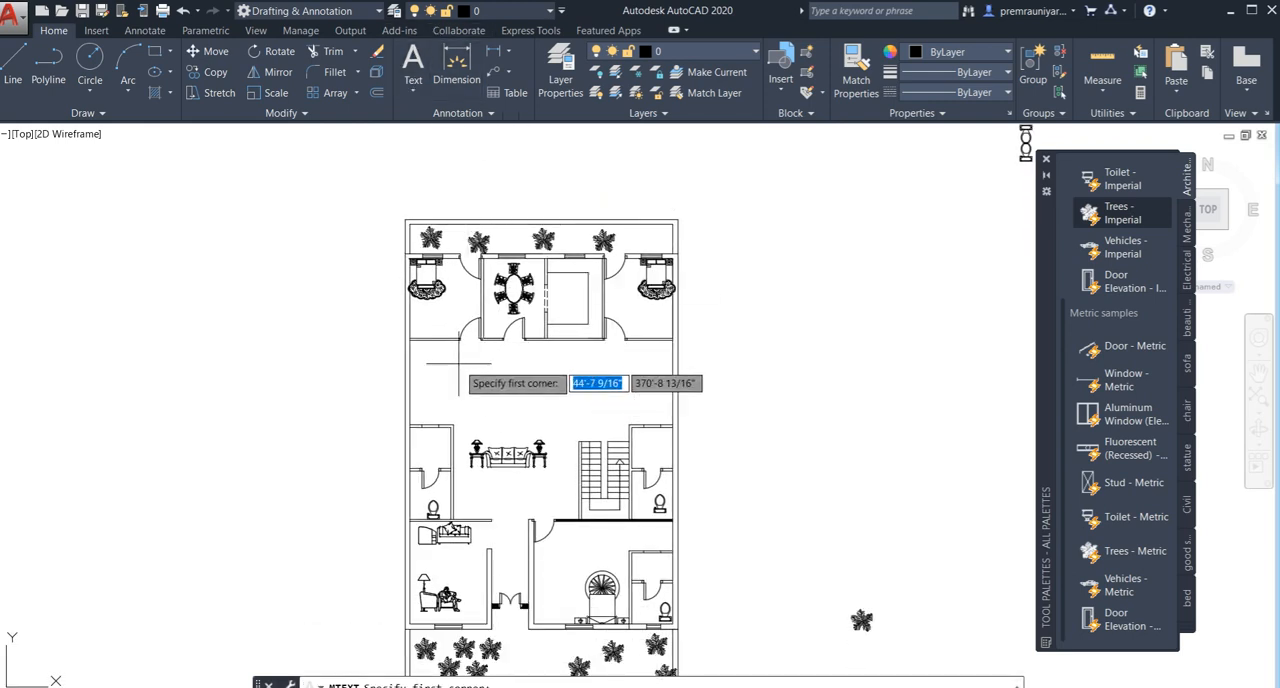
middle_click_drag(463, 372, 460, 276)
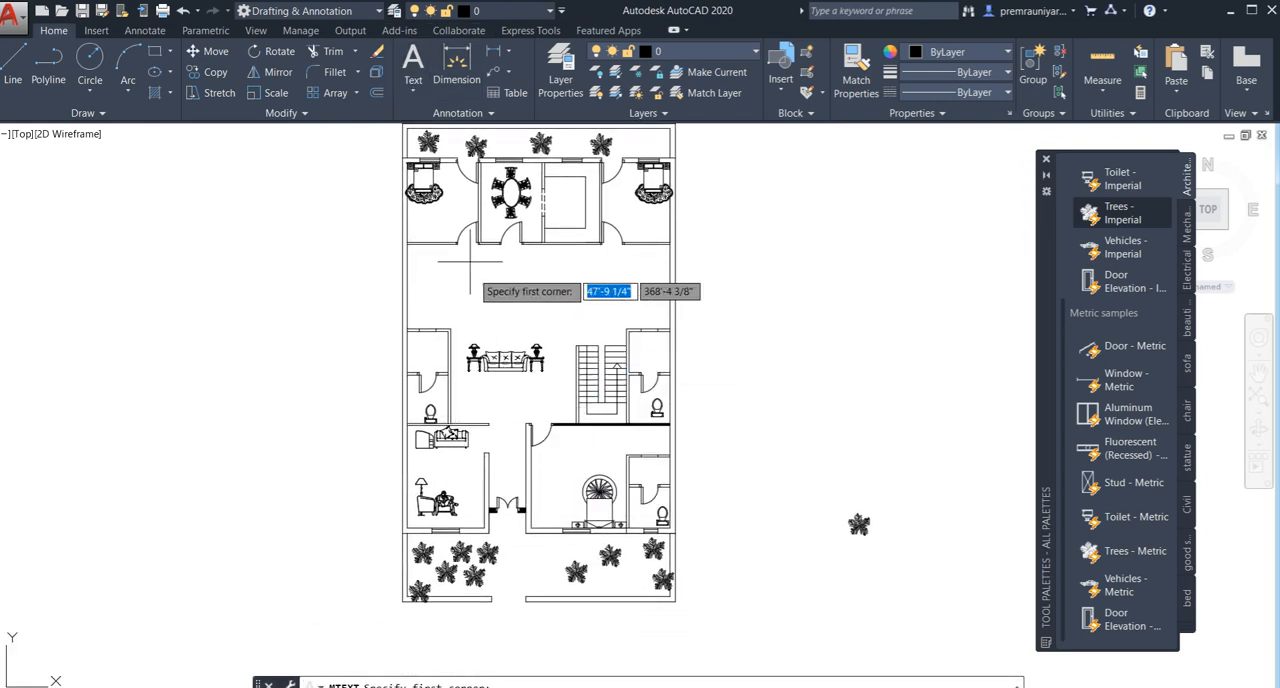
scroll(412, 212, "up", 2)
left_click(404, 211)
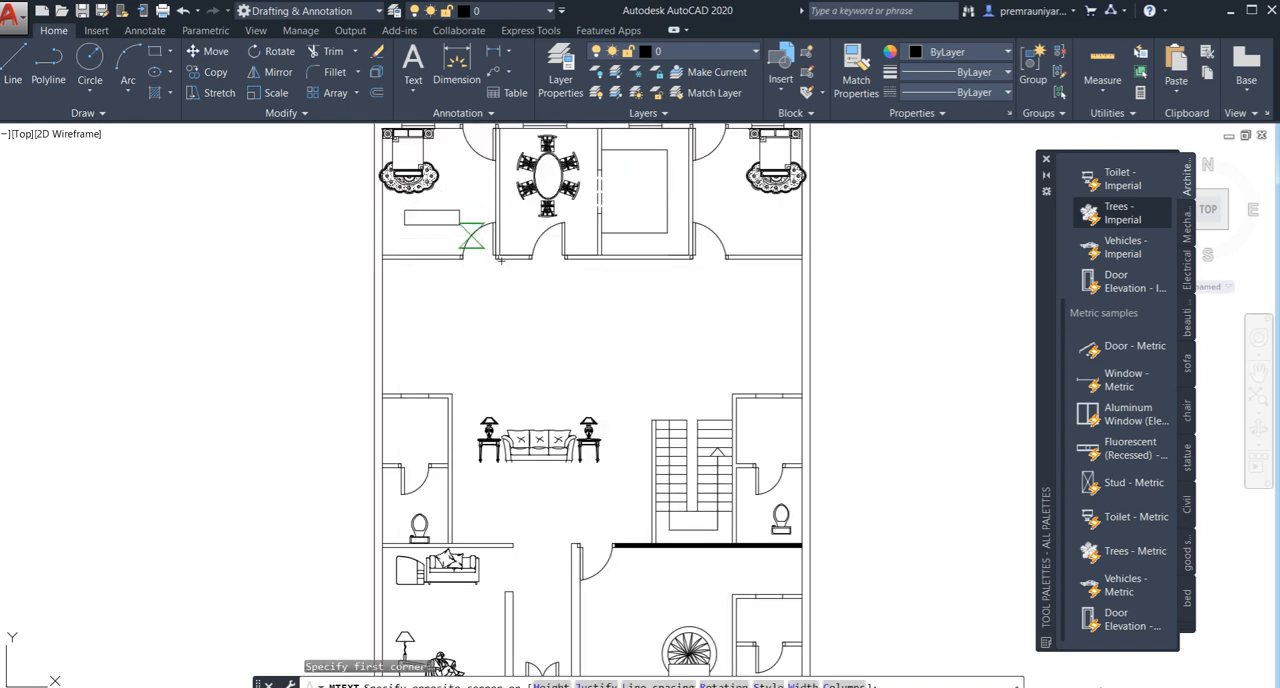
left_click(485, 249)
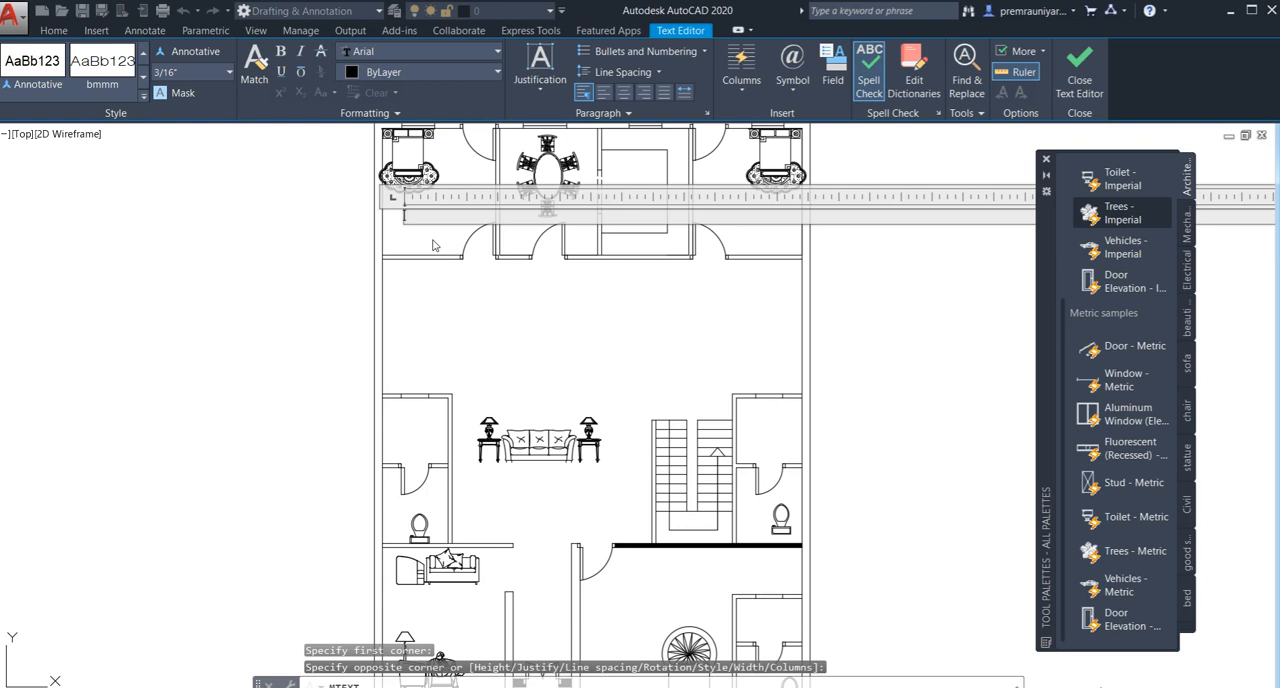
type("Bed ")
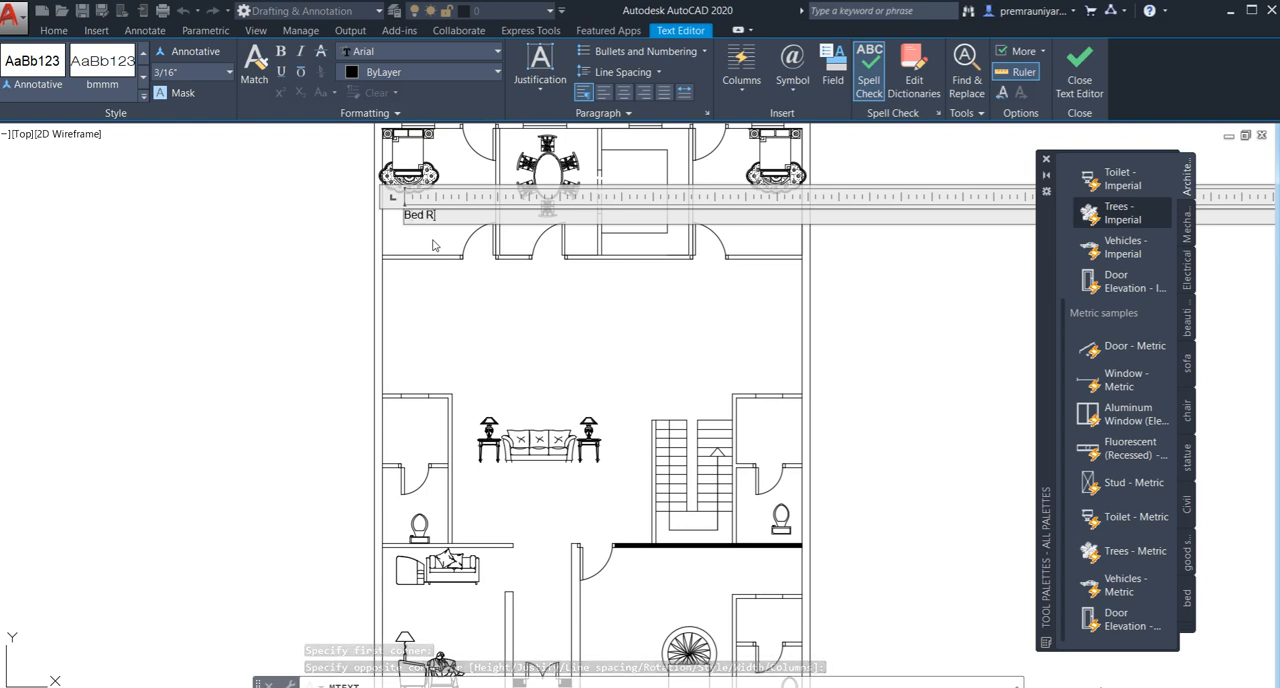
type("Room")
key("Return")
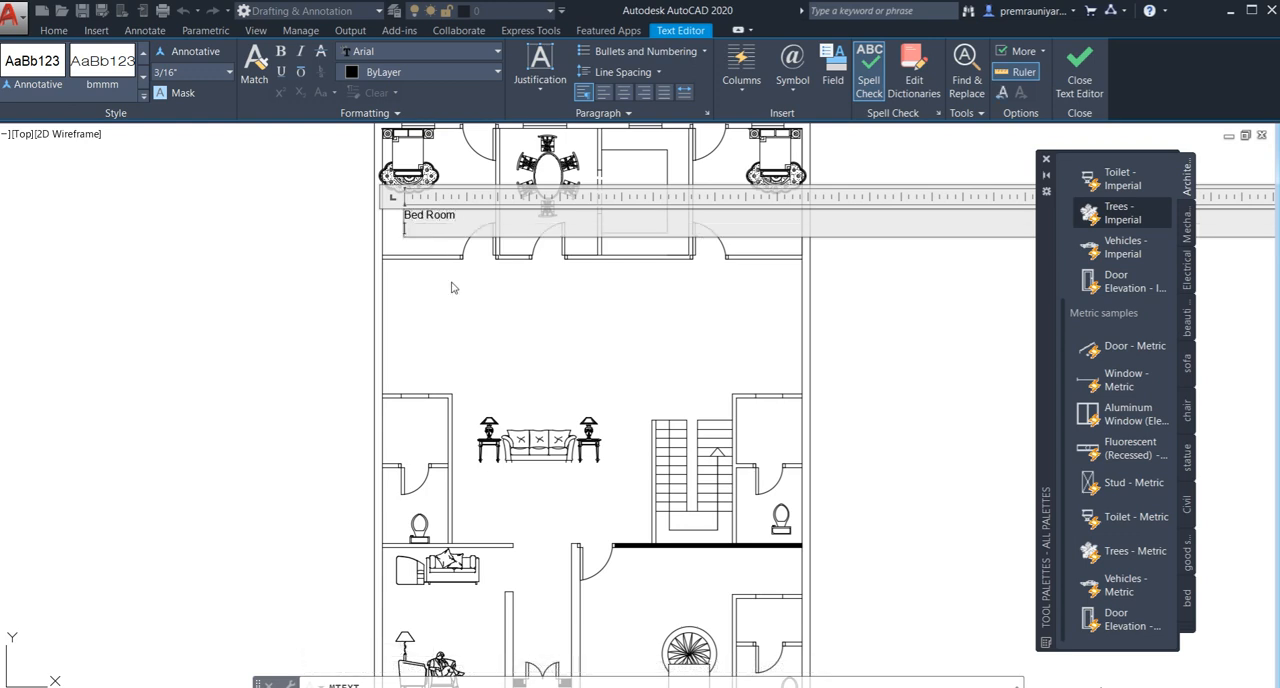
left_click(455, 282)
- Set the Bed Room label's text height to 10"
left_click(404, 212)
right_click(407, 213)
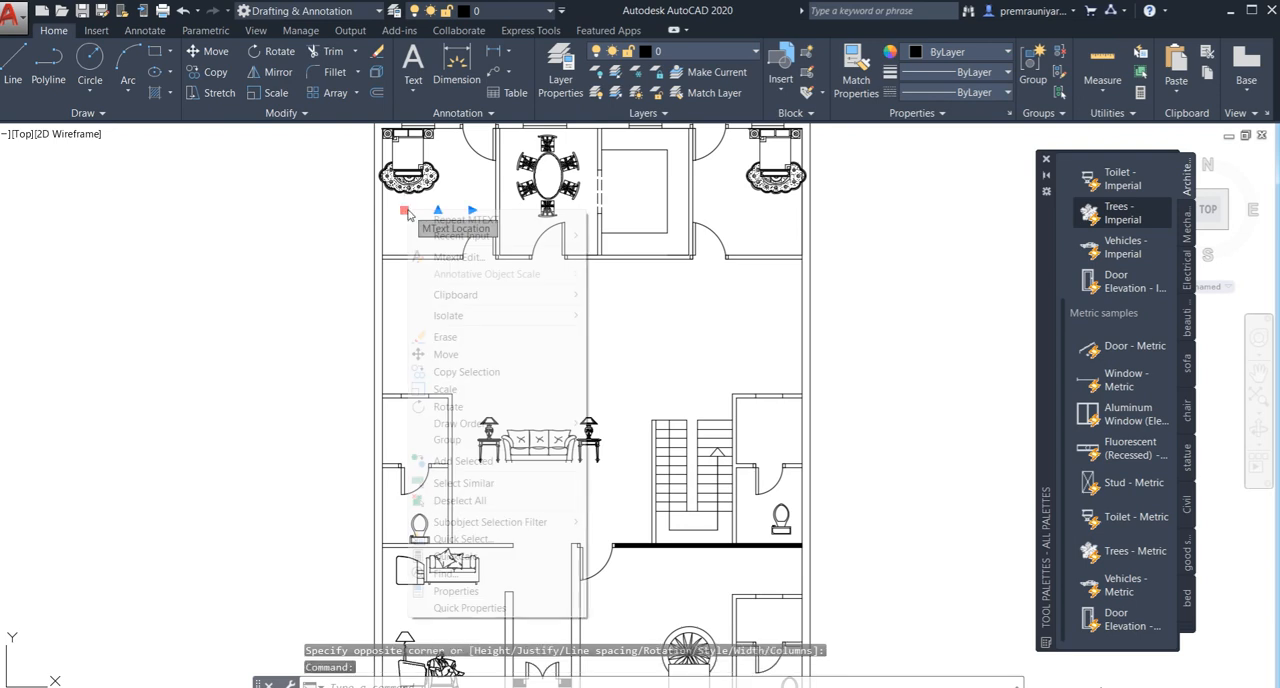
left_click(470, 607)
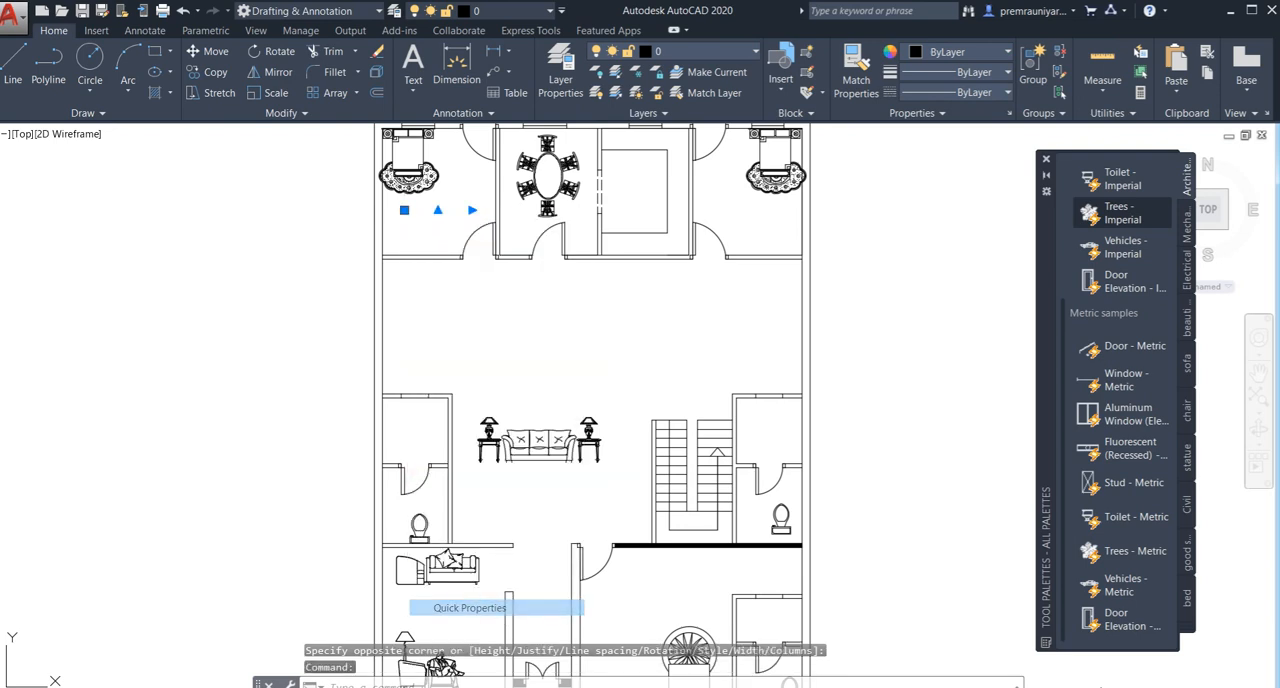
scroll(508, 614, "up", 2)
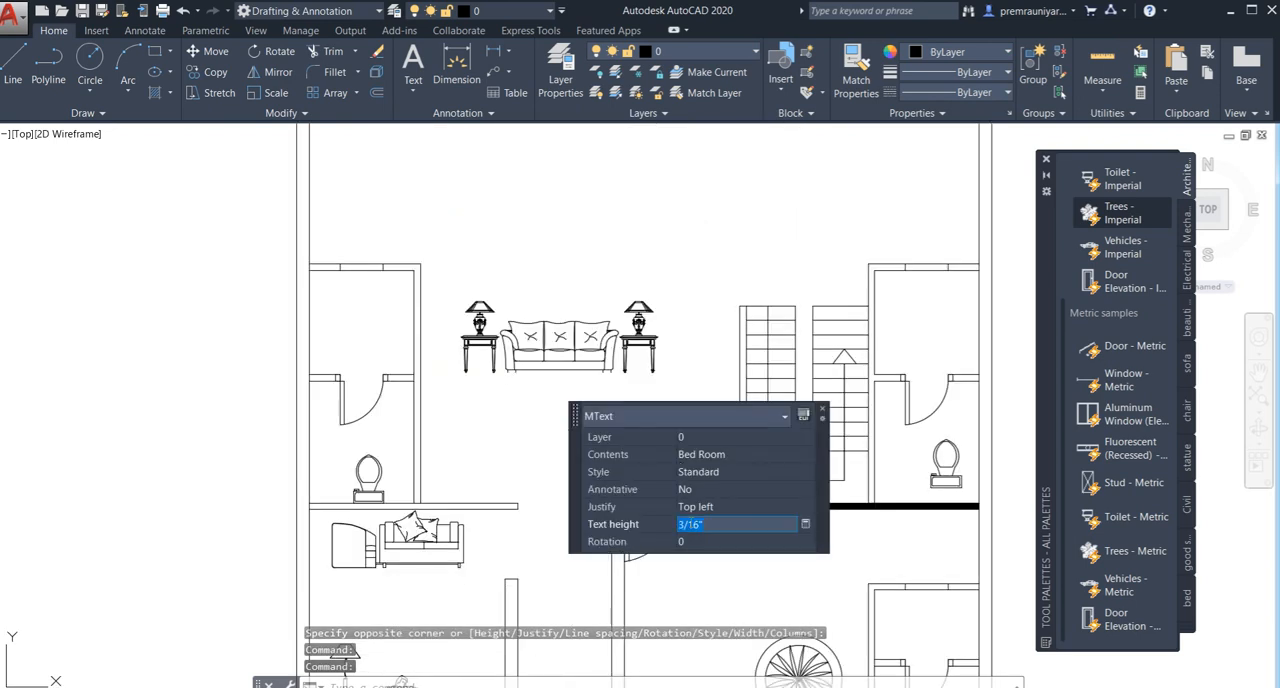
key("Tab")
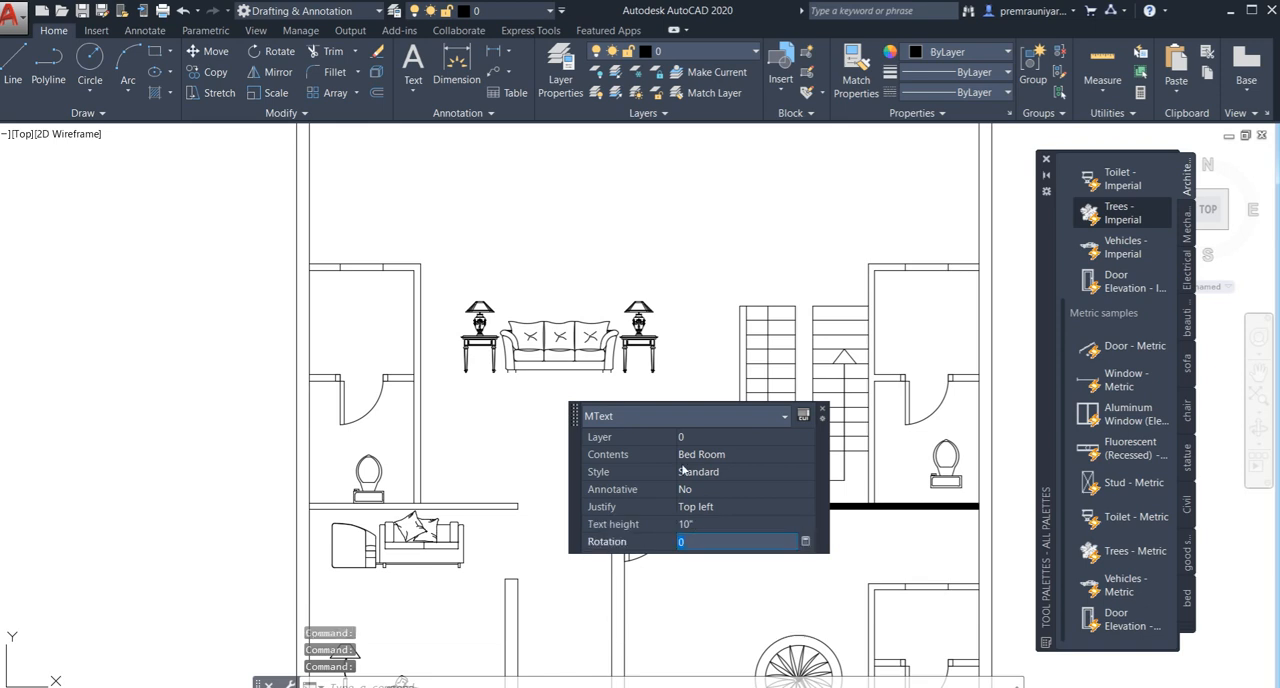
scroll(574, 281, "down", 2)
scroll(575, 282, "down", 3)
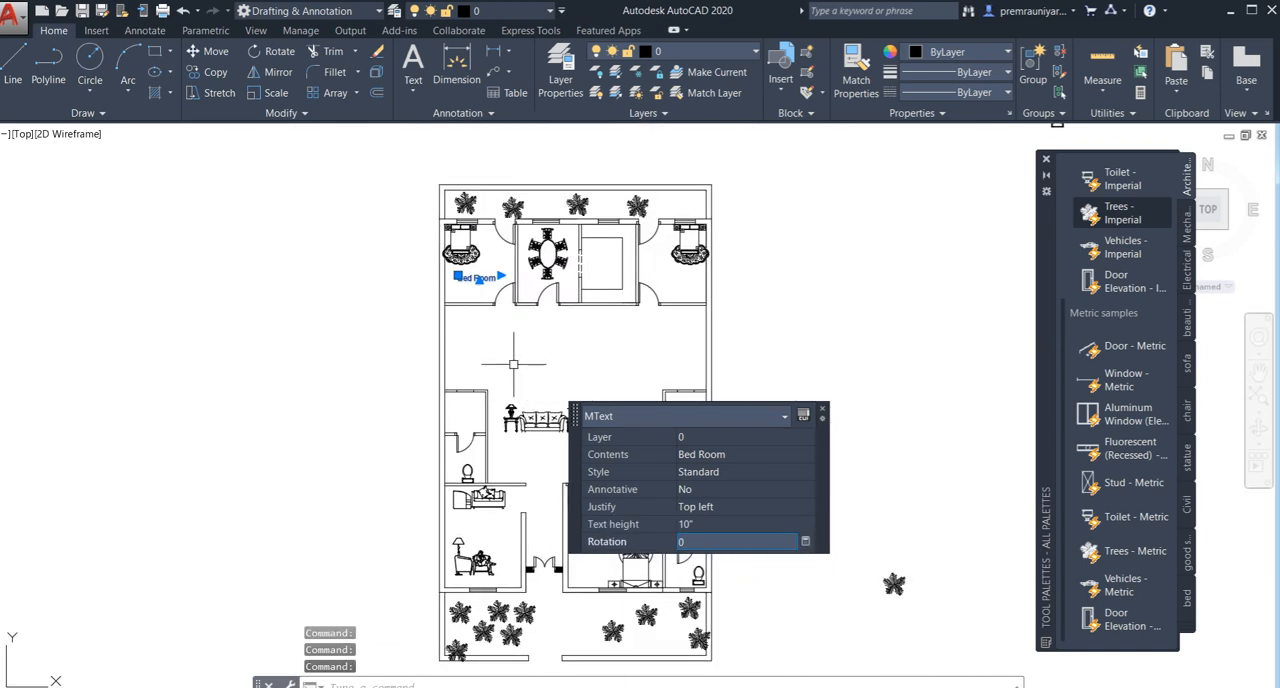
key("Escape")
- Copy the Bed Room label from the northwest bedroom to the northeast bedroom, below the bed
scroll(486, 276, "up", 3)
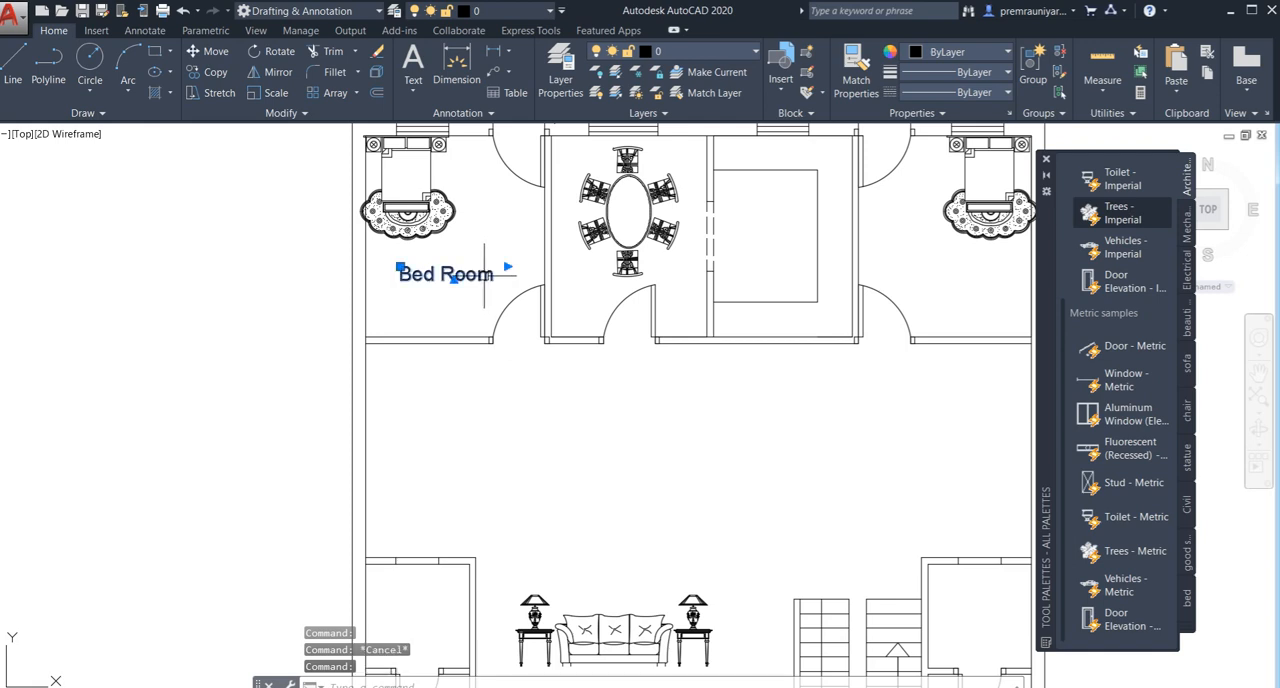
key("Return")
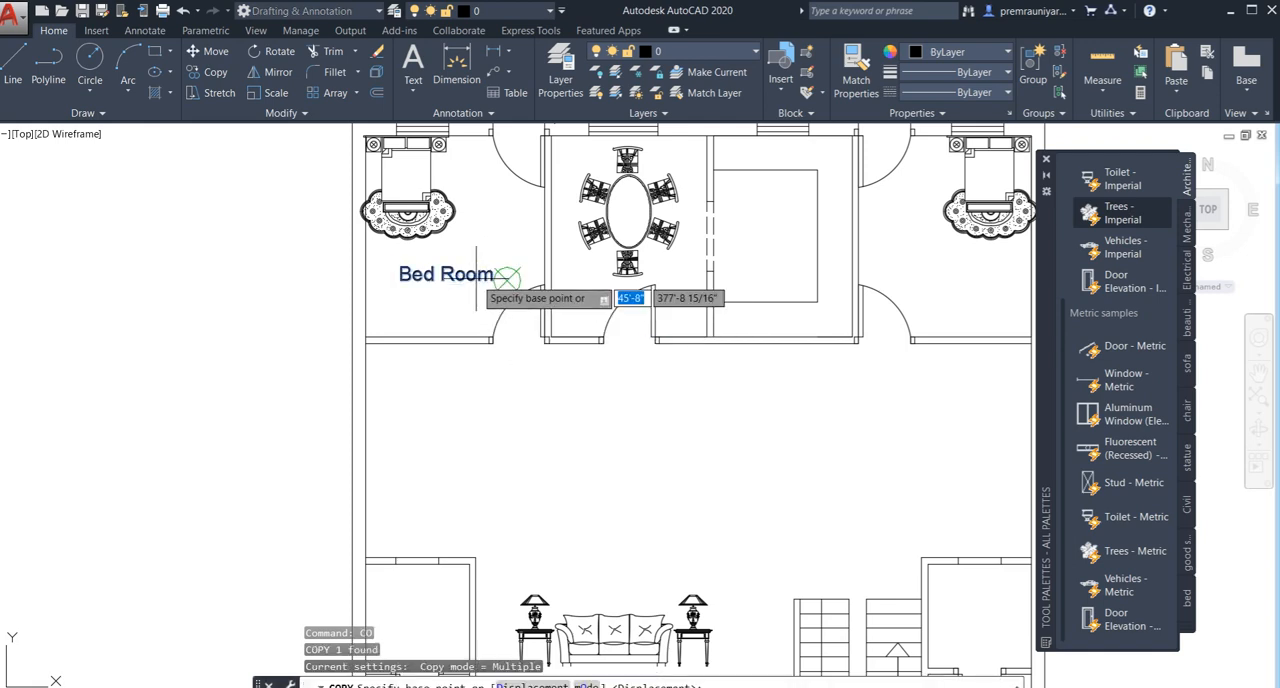
left_click(484, 278)
scroll(623, 328, "down", 2)
middle_click_drag(612, 326, 401, 337)
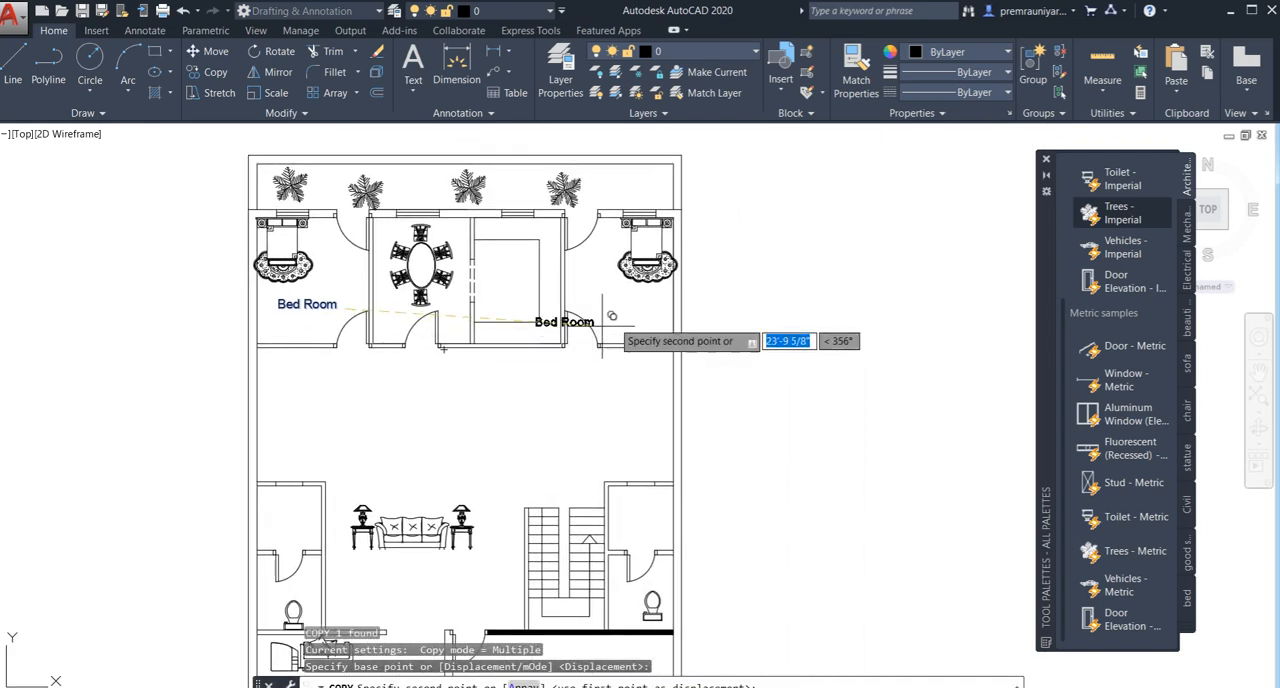
scroll(643, 316, "up", 2)
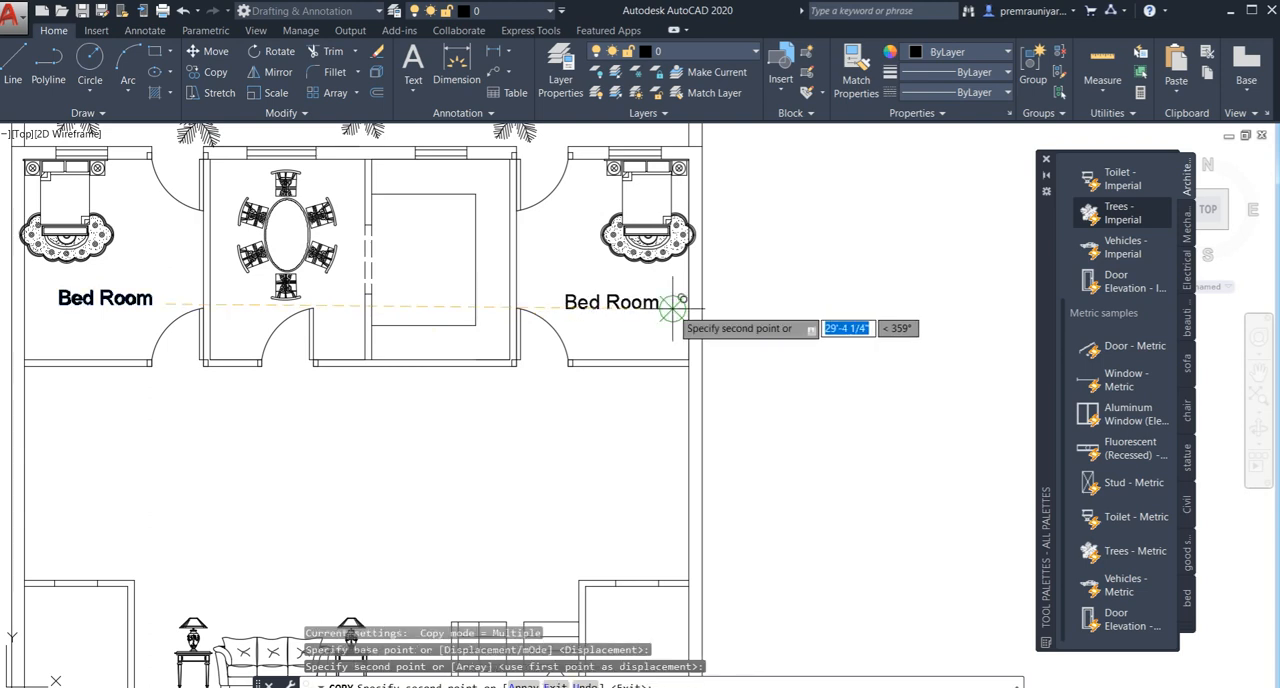
- Place further copies of the Bed Room label in the southeast bedroom and the southwest room, and finish copying
scroll(677, 294, "down", 4)
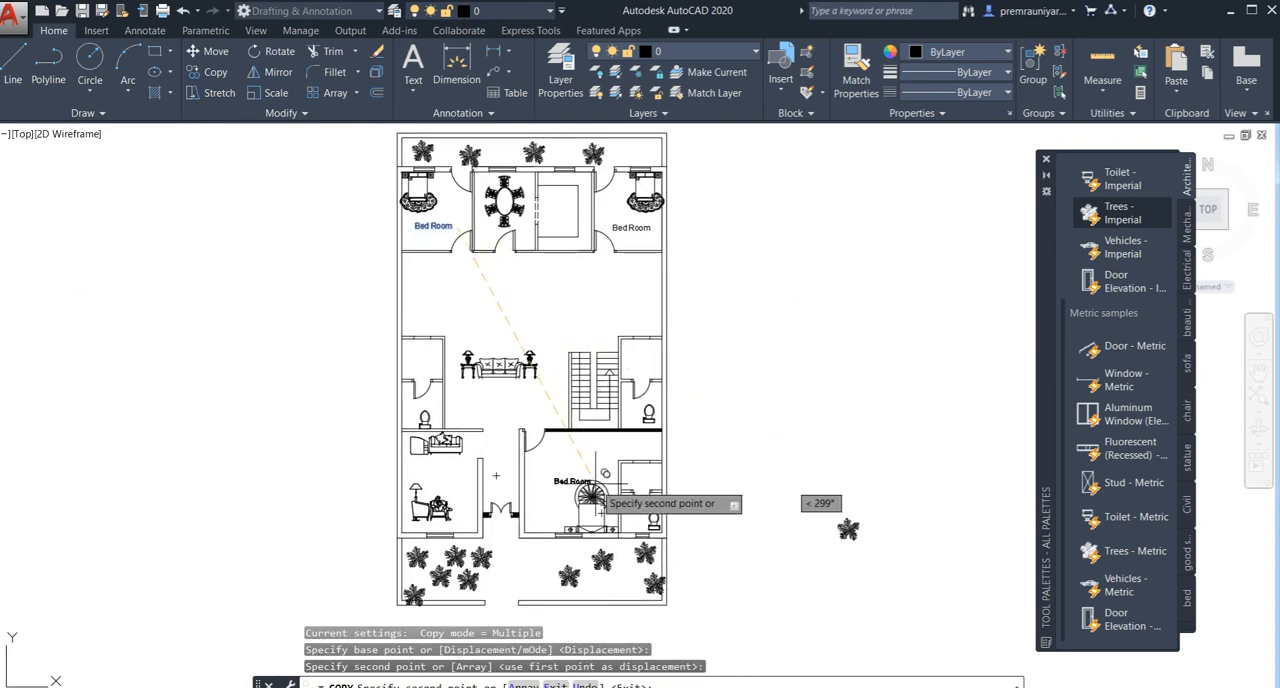
middle_click_drag(598, 490, 596, 423)
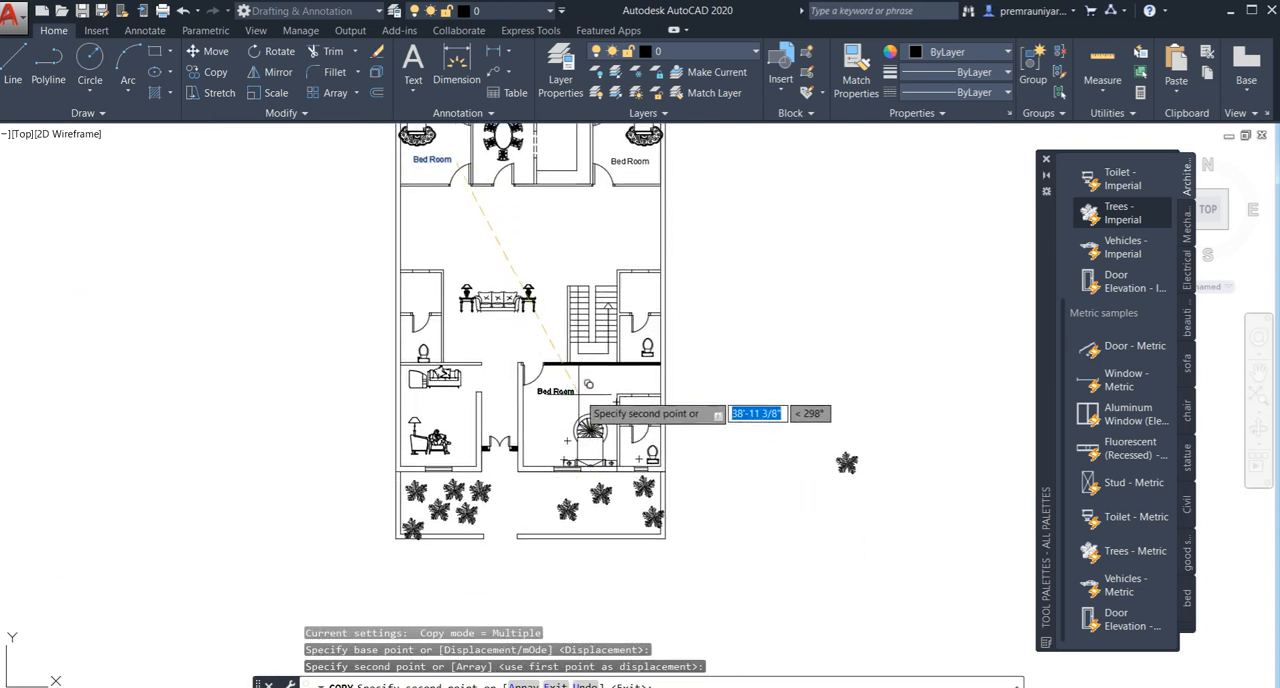
left_click(574, 400)
scroll(515, 415, "up", 5)
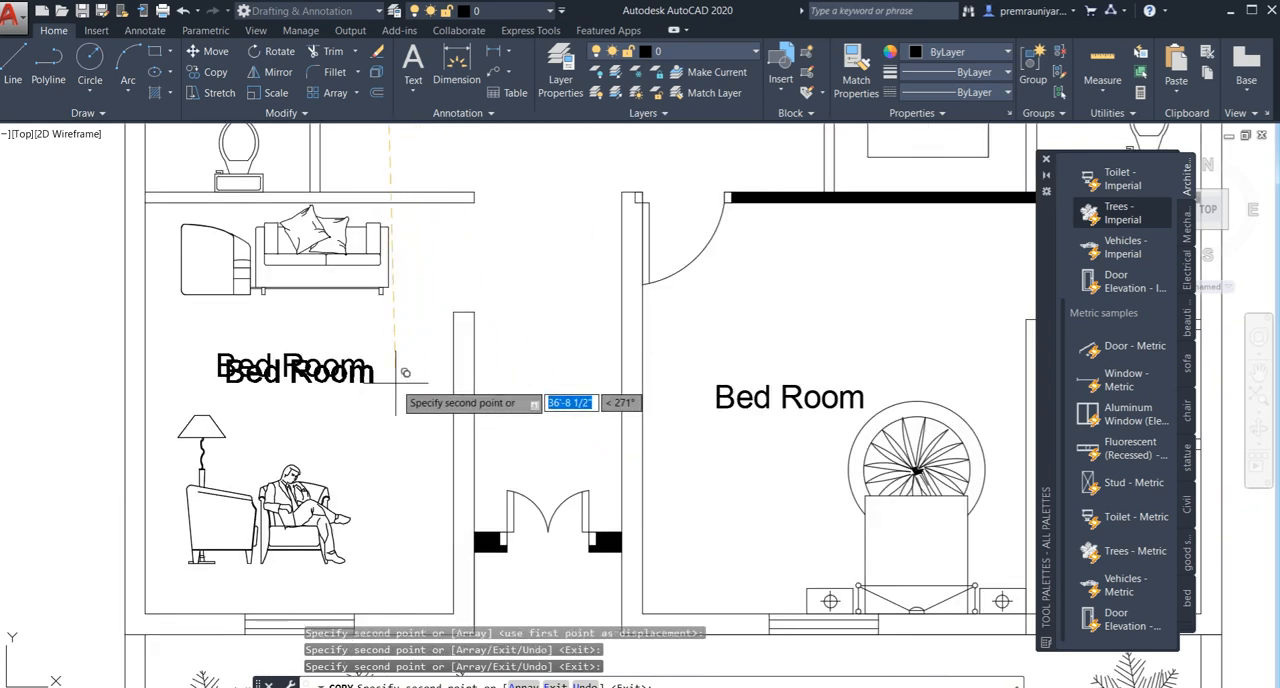
key("Escape")
- Change the label text in the southwest room to "Drawing Room"
left_click(353, 355)
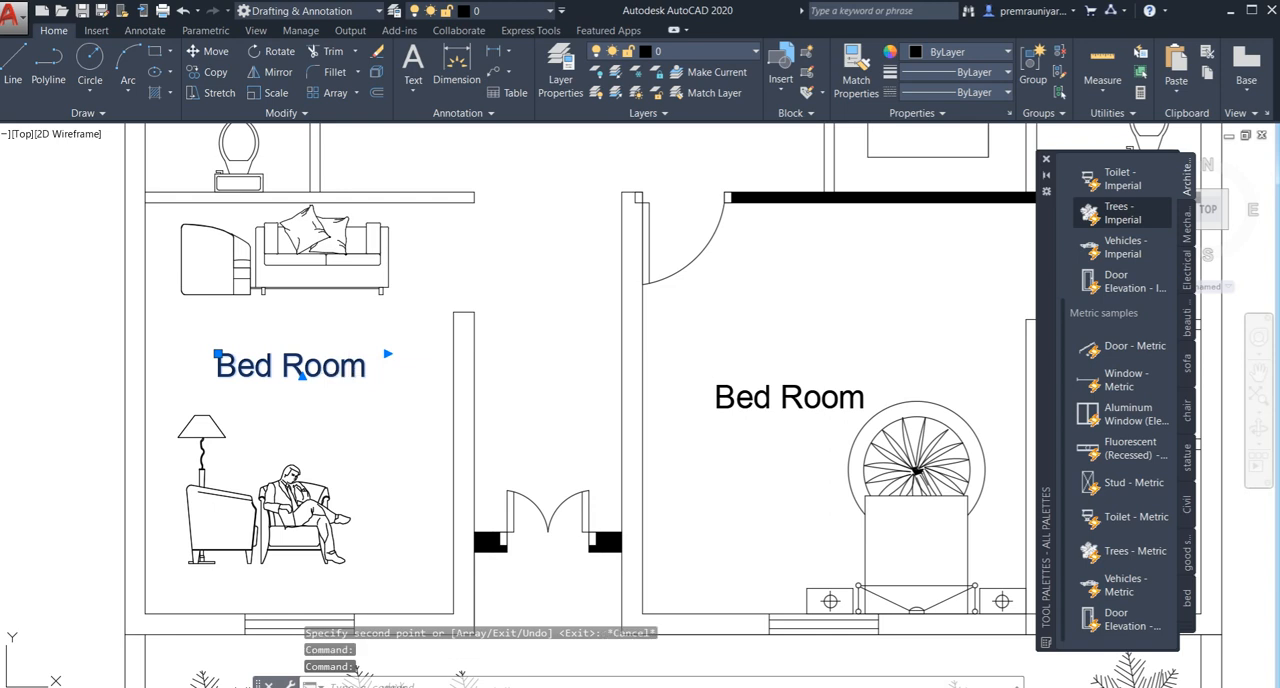
double_click(375, 374)
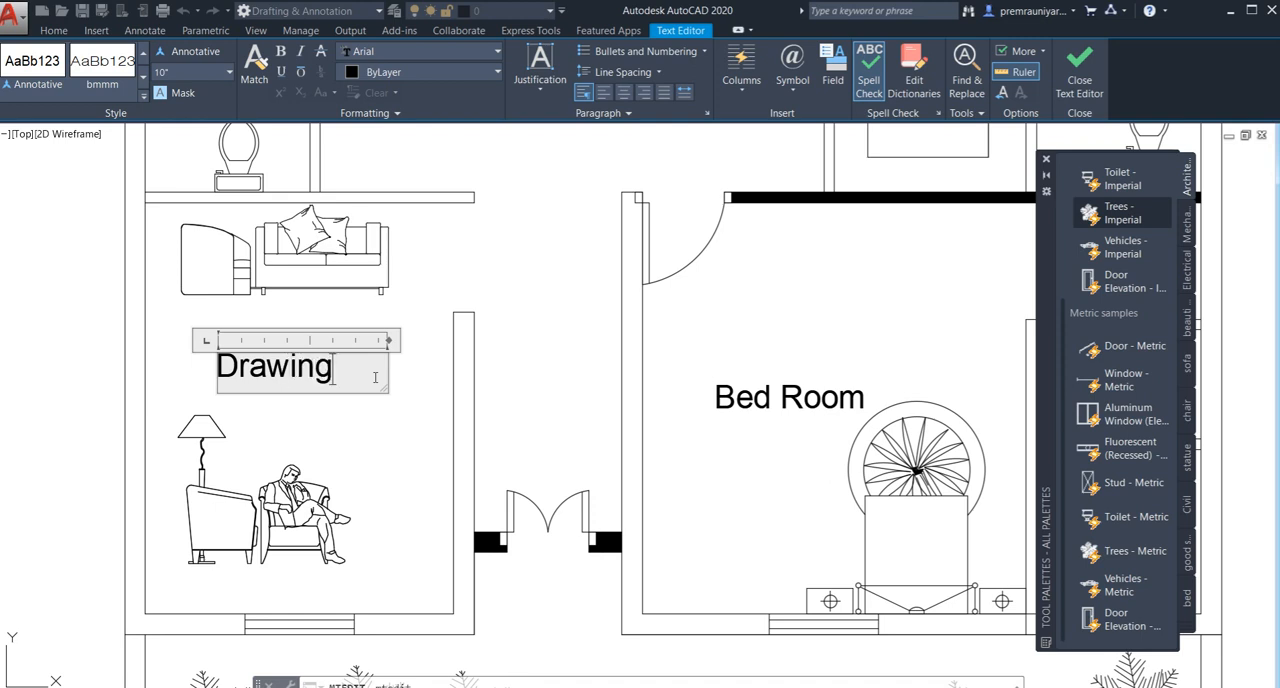
type("Drawing Room")
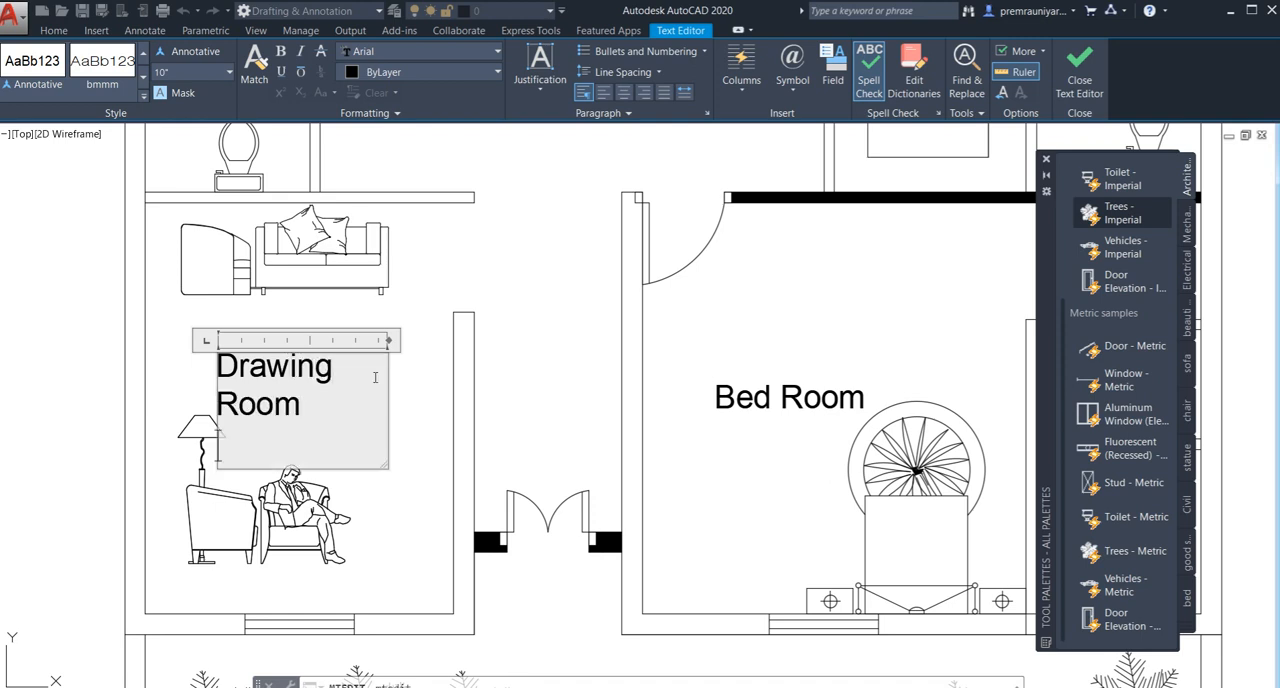
left_click(480, 378)
- Add a vertical linear dimension along the west side, from the north rooms' back wall to the south rooms' front wall
scroll(480, 378, "down", 4)
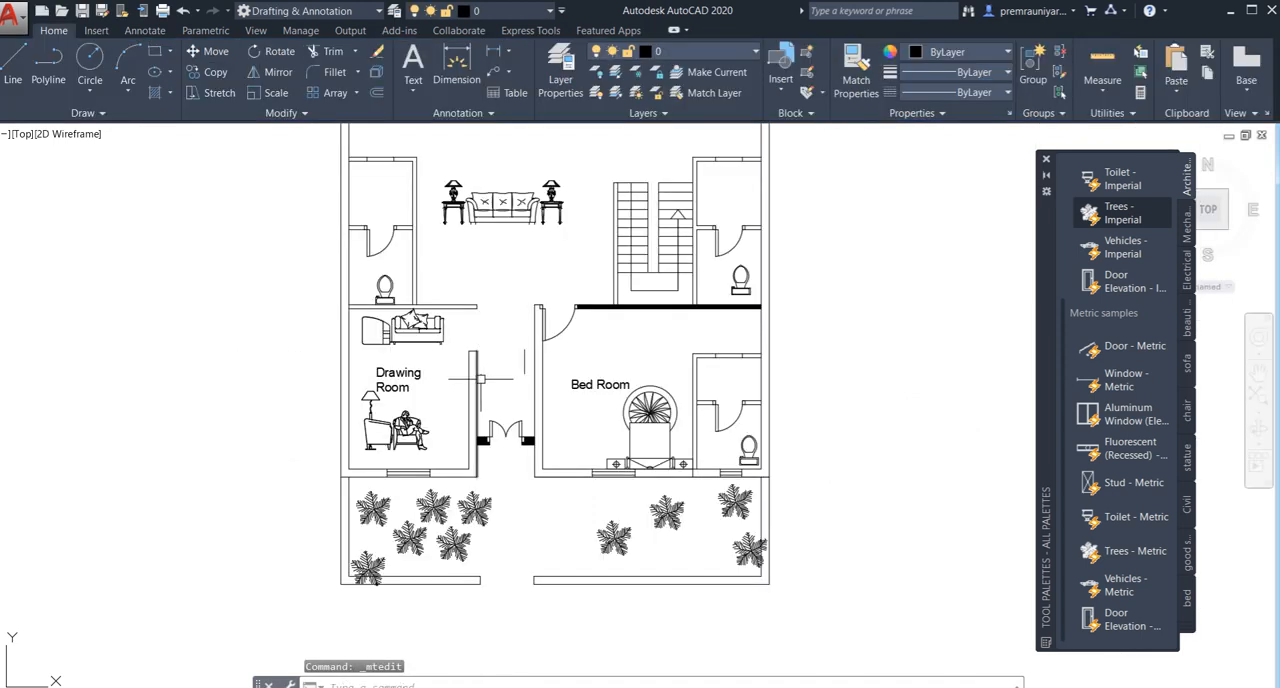
scroll(611, 384, "down", 4)
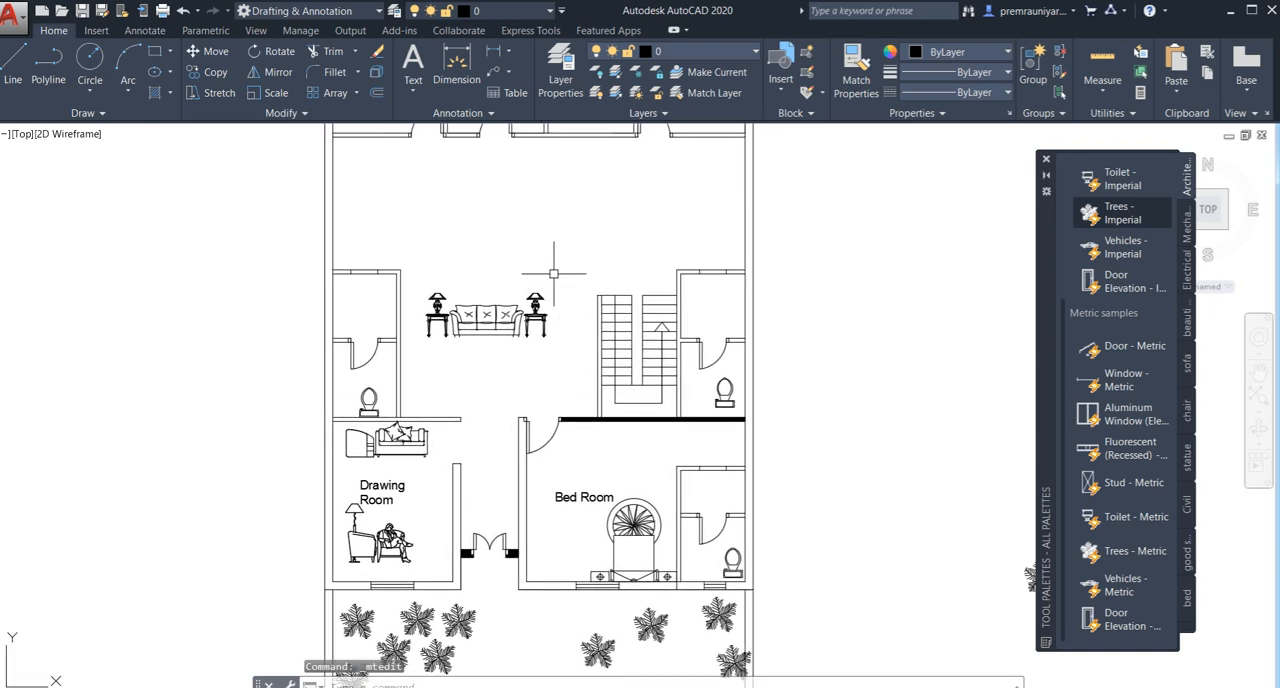
middle_click_drag(581, 340, 563, 365)
middle_click_drag(553, 318, 543, 360)
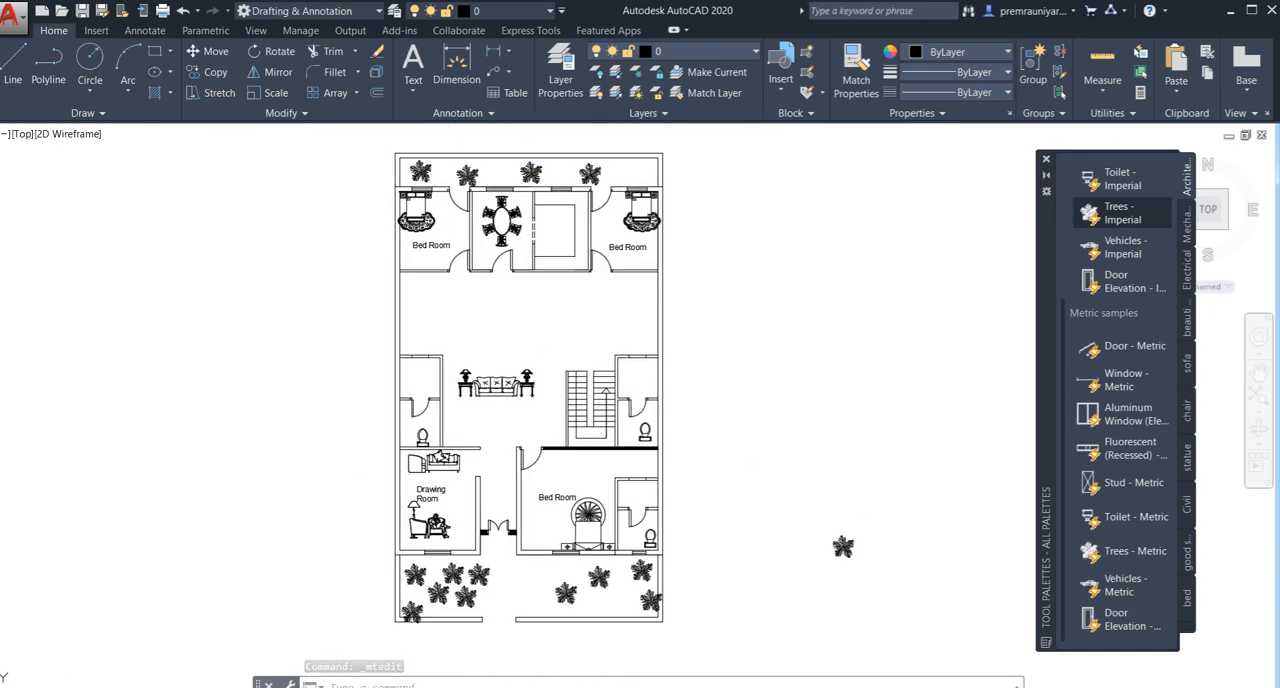
scroll(566, 242, "down", 3)
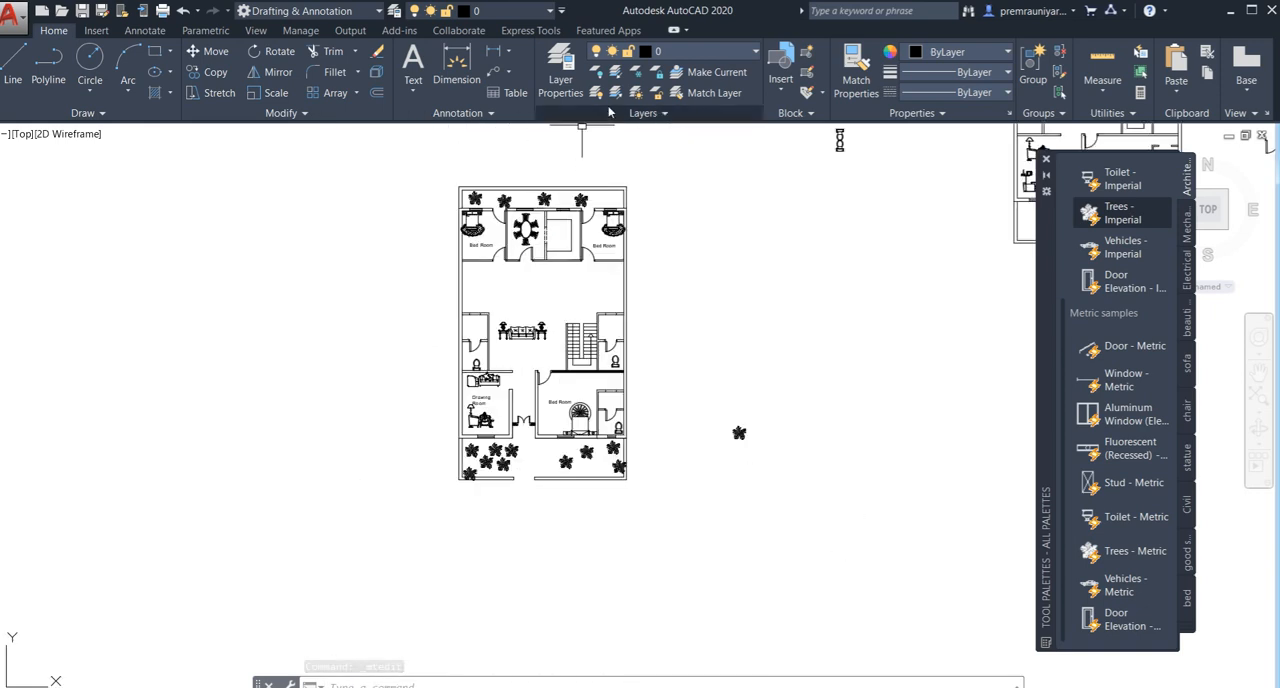
left_click(491, 52)
scroll(459, 226, "up", 5)
left_click(462, 180)
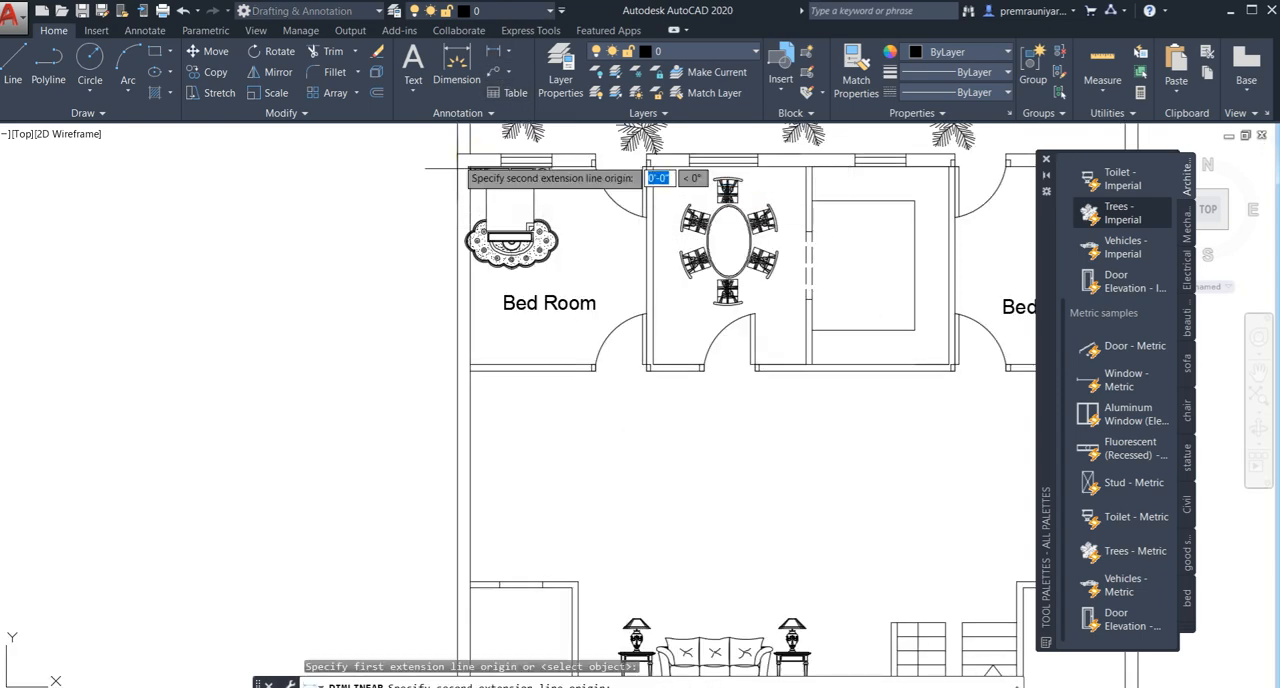
scroll(480, 475, "down", 5)
middle_click_drag(489, 543, 455, 423)
scroll(435, 433, "up", 4)
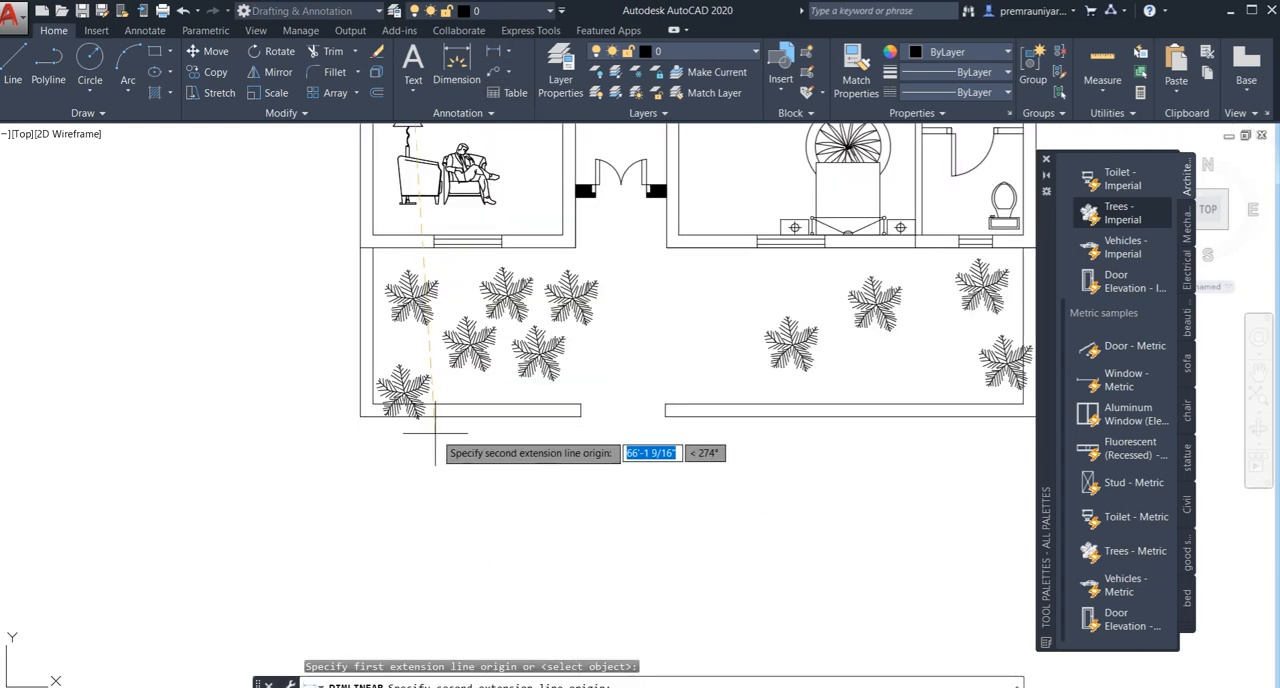
left_click(360, 247)
left_click(308, 251)
- Add a linear dimension for the plot's full length between its northwest and southwest corners, outside the first west dimension
scroll(308, 251, "down", 4)
middle_click_drag(358, 315, 334, 516)
key("Return")
middle_click_drag(352, 288, 428, 532)
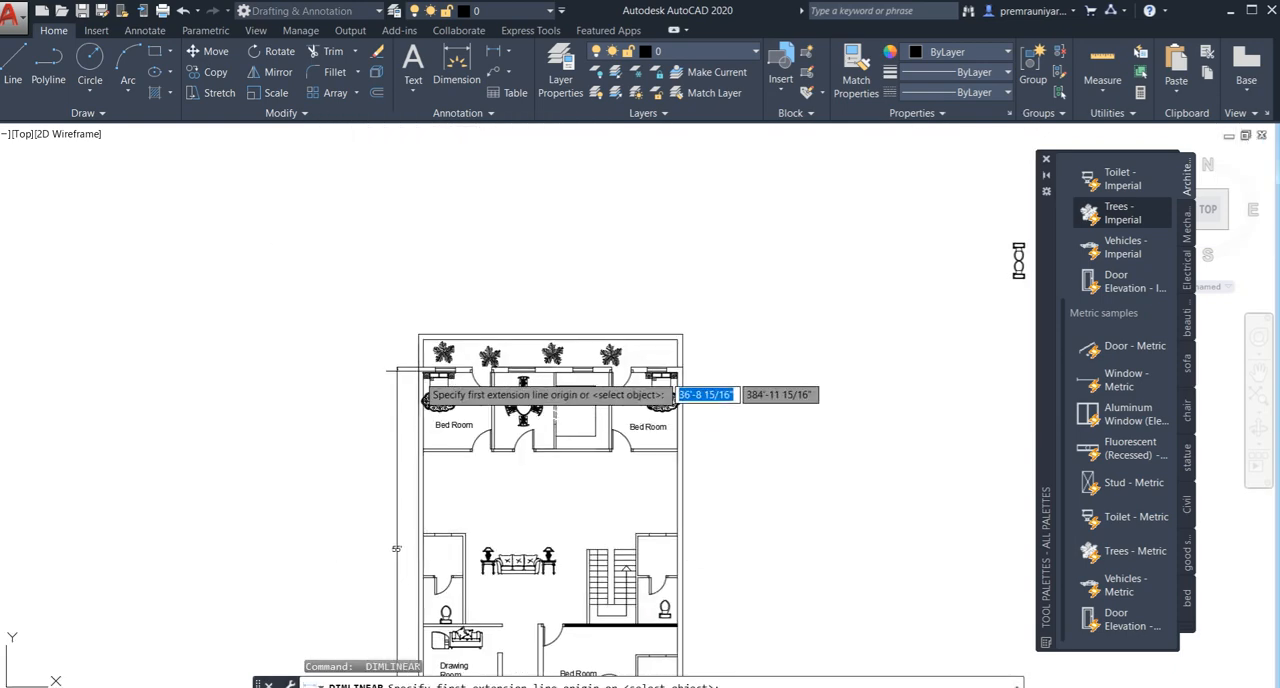
scroll(426, 390, "up", 2)
left_click(414, 323)
scroll(413, 570, "down", 7)
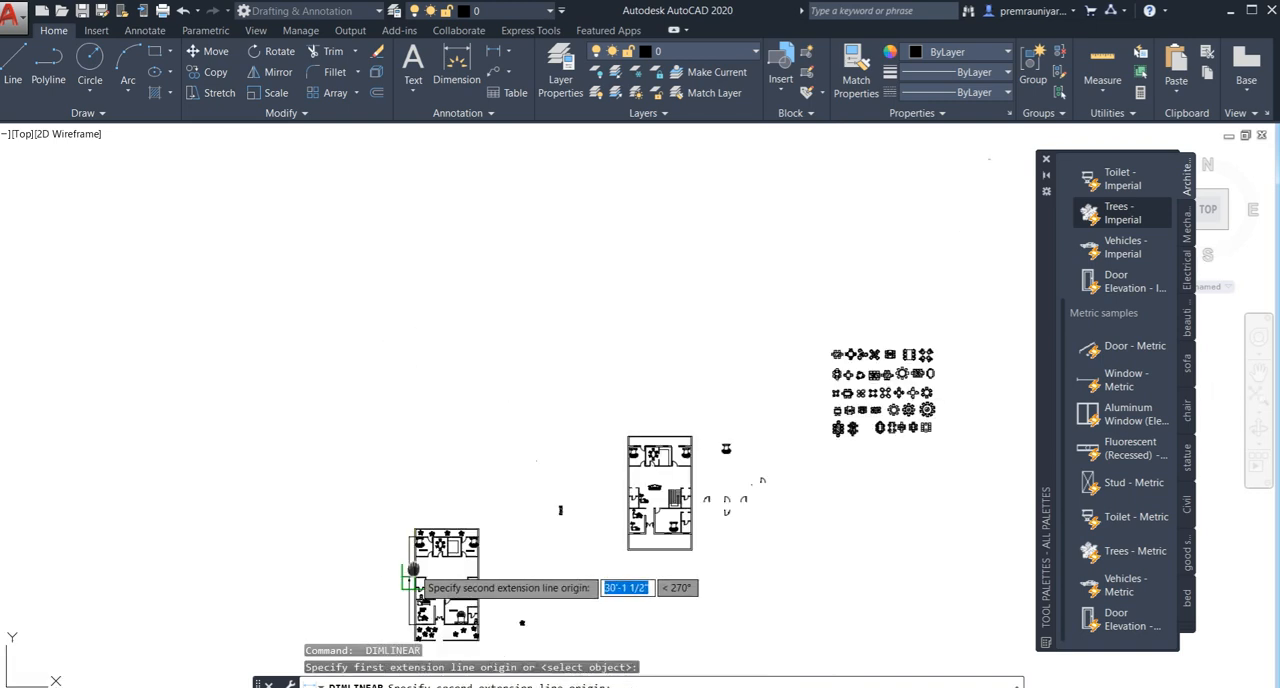
middle_click_drag(412, 578, 410, 312)
scroll(371, 386, "up", 3)
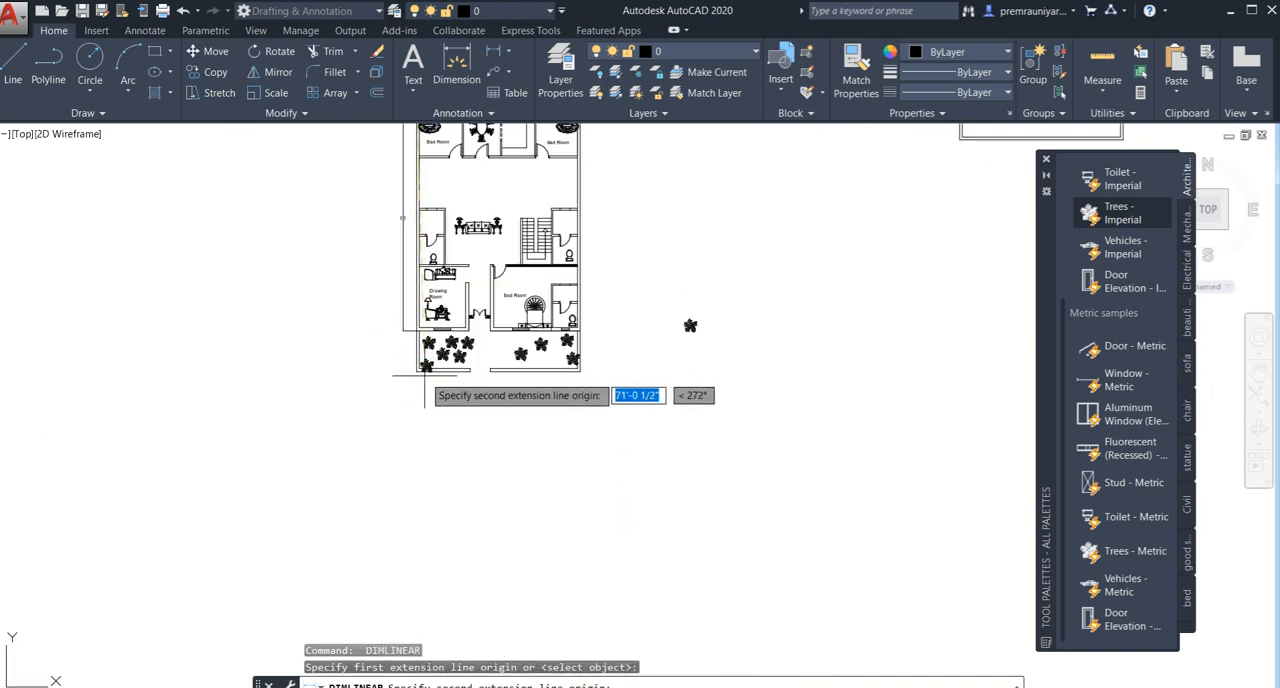
scroll(425, 376, "up", 3)
left_click(300, 359)
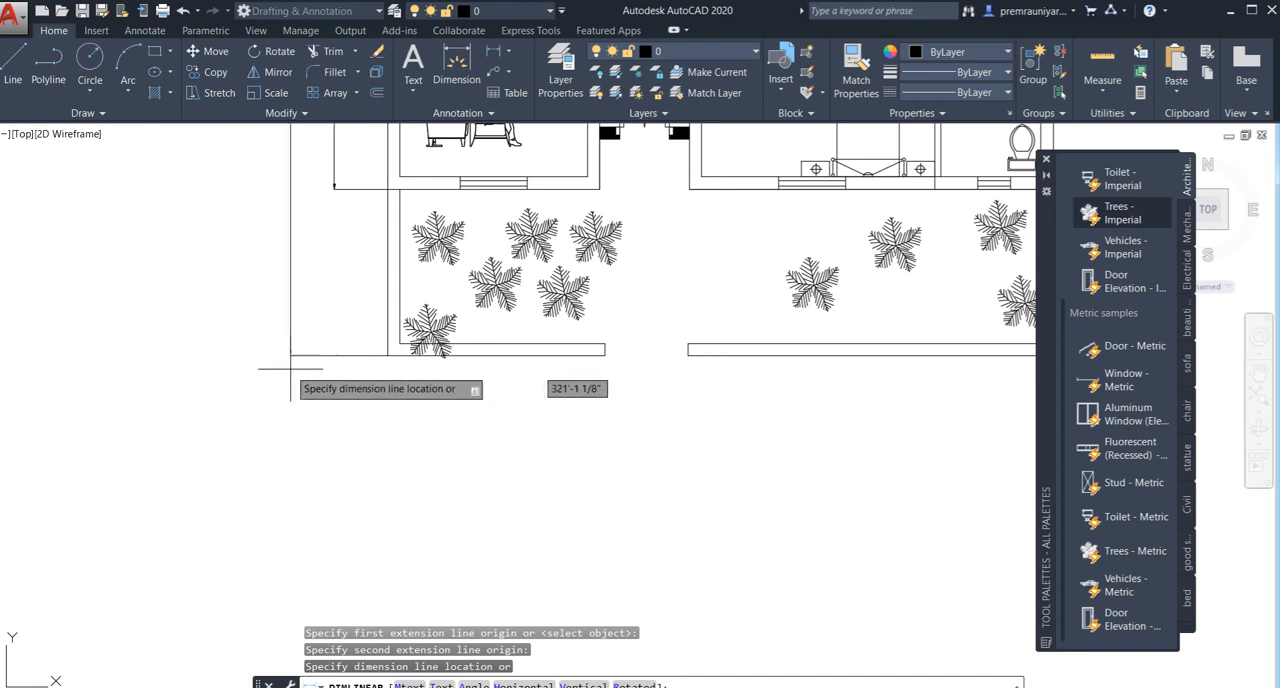
left_click(290, 369)
- Add a horizontal linear dimension for the plot's full width, just below the front boundary wall
key("Return")
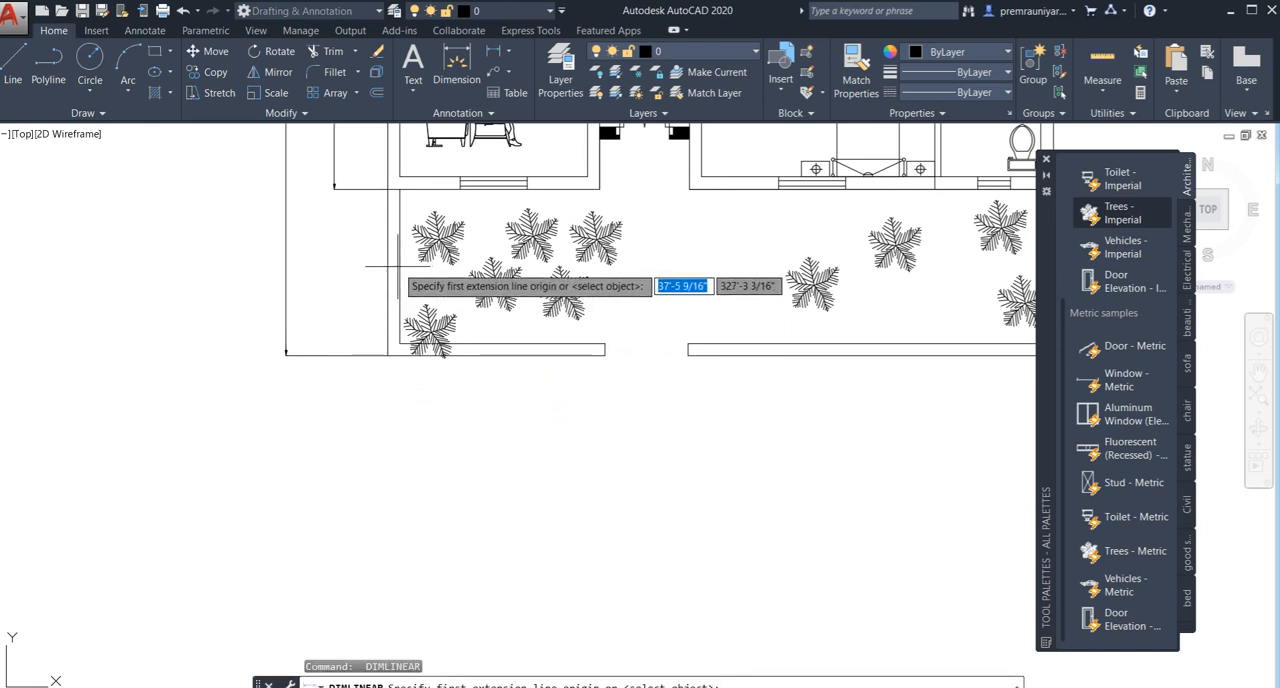
left_click(386, 355)
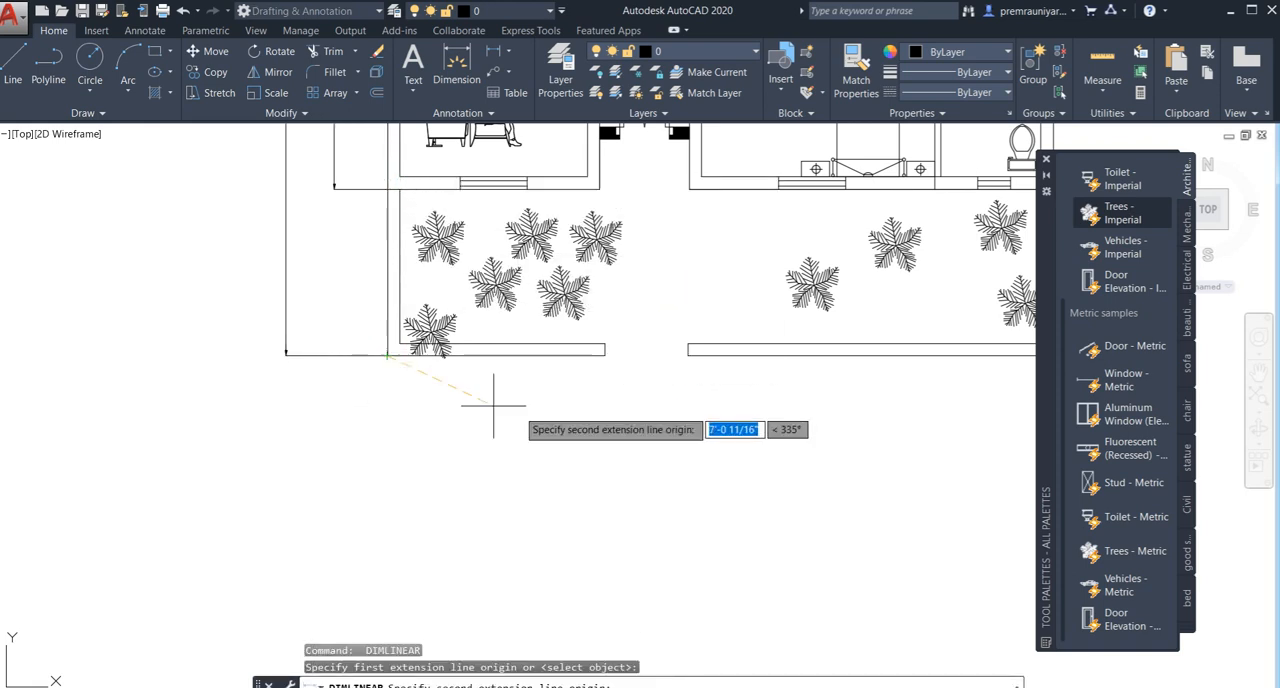
middle_click_drag(493, 426, 63, 490)
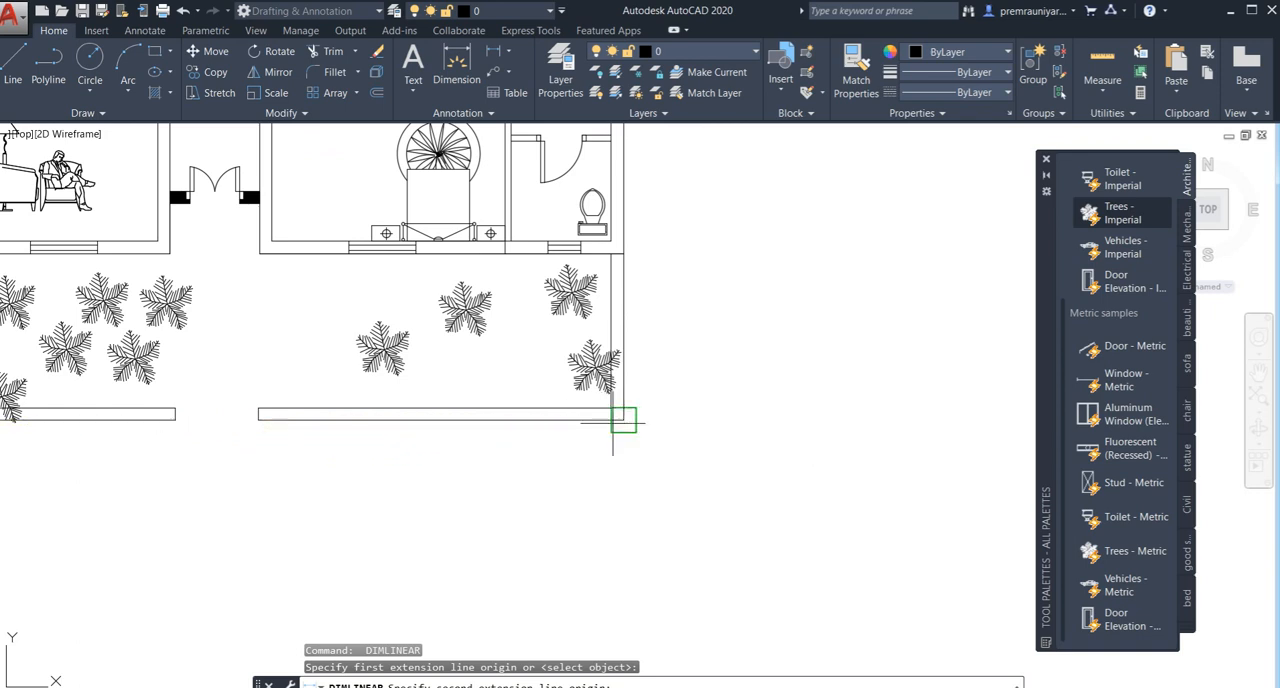
left_click(623, 420)
left_click(594, 466)
key("Return")
scroll(594, 466, "down", 3)
middle_click_drag(681, 469, 689, 525)
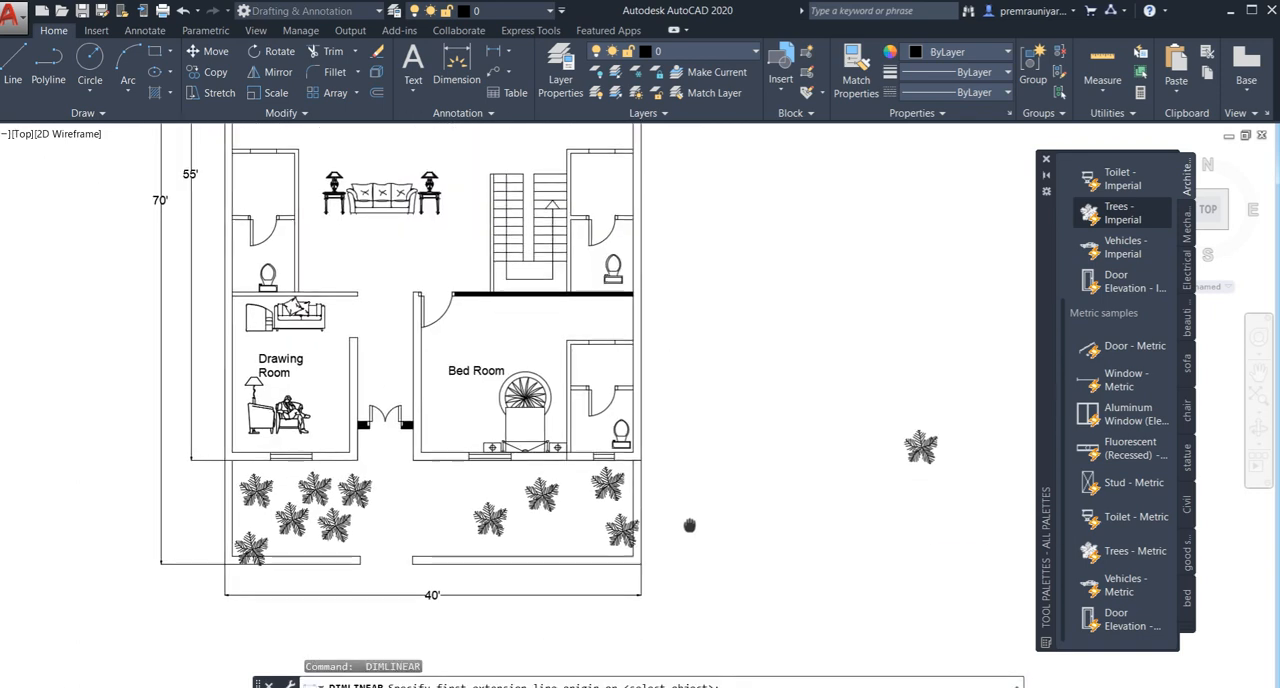
scroll(205, 370, "up", 2)
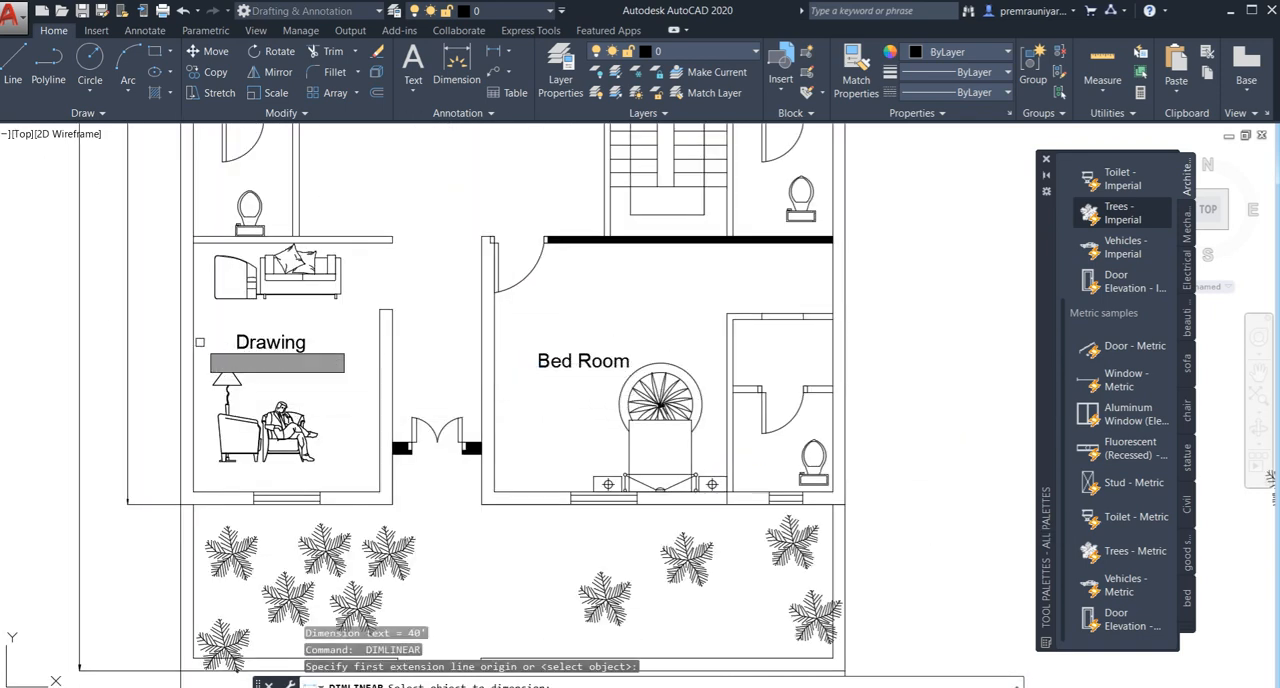
key("Return")
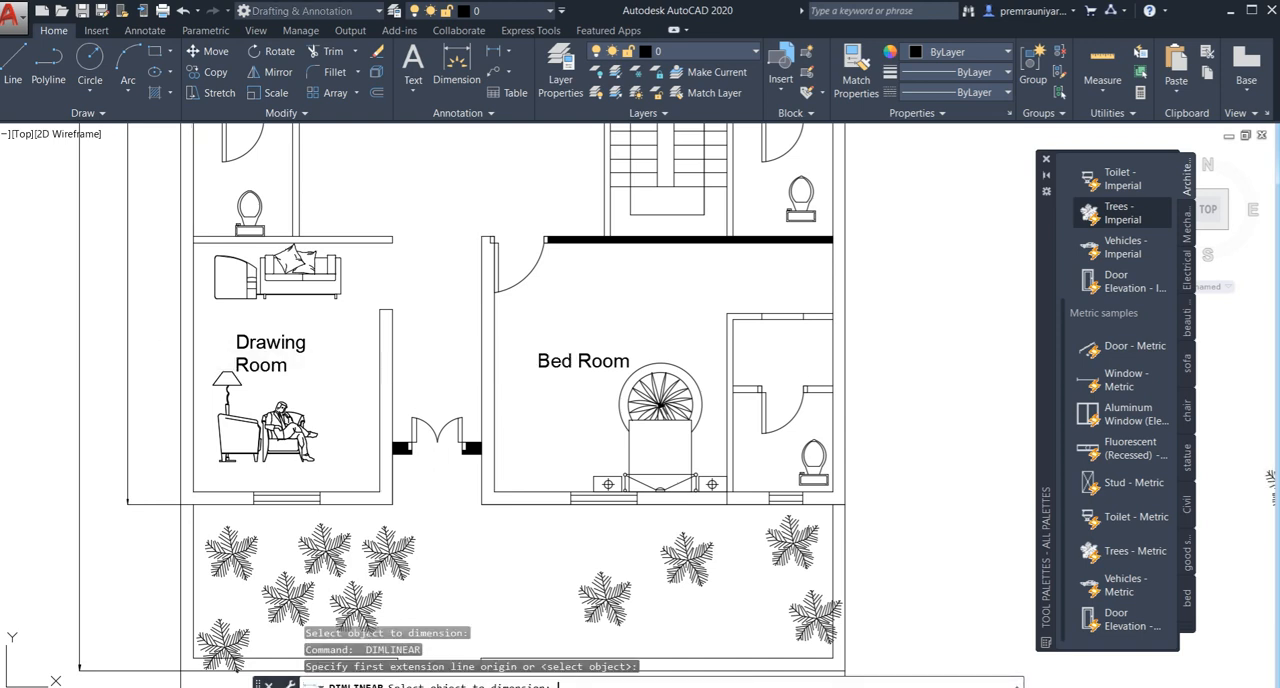
key("Escape")
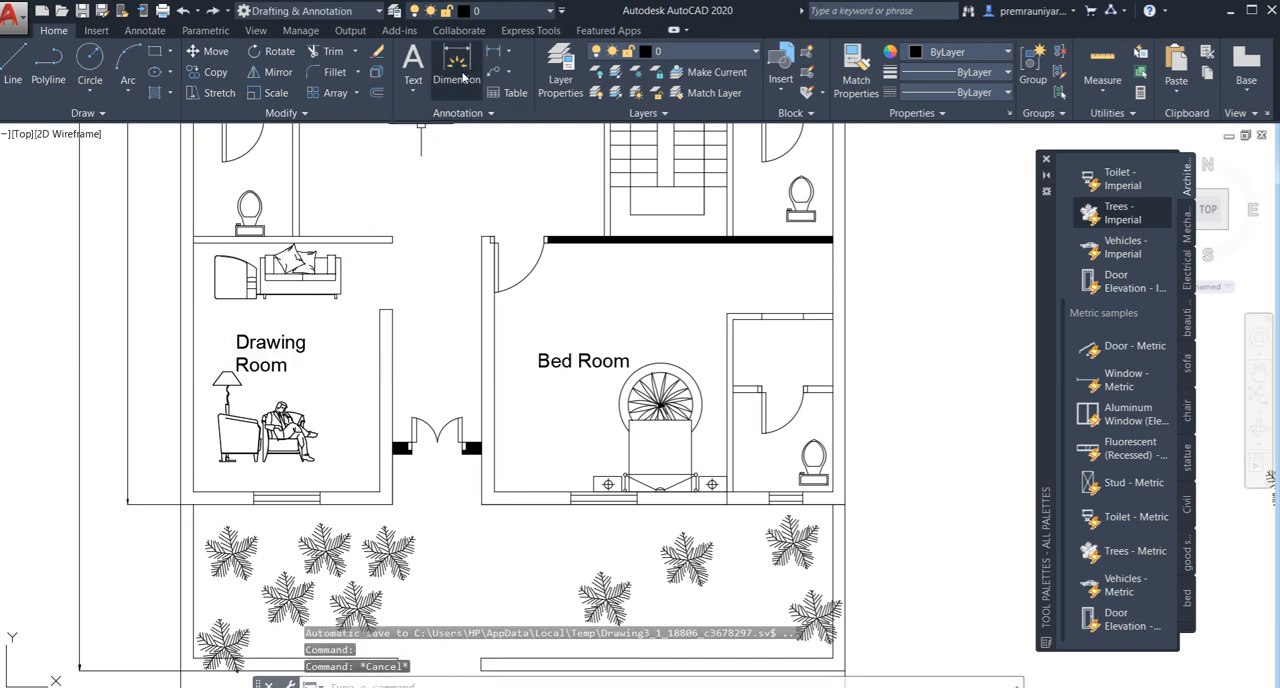
- Add linear dimensions for the drawing room's width between its side walls and its length between the north and south walls
left_click(492, 54)
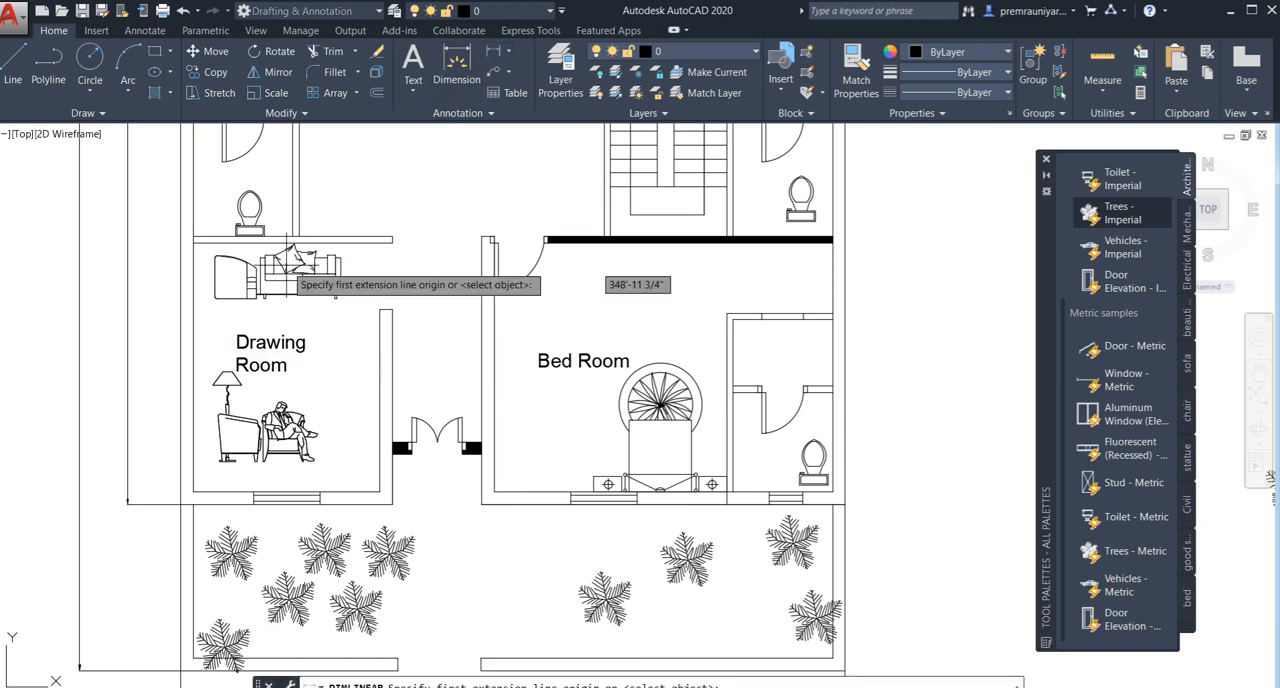
left_click(190, 325)
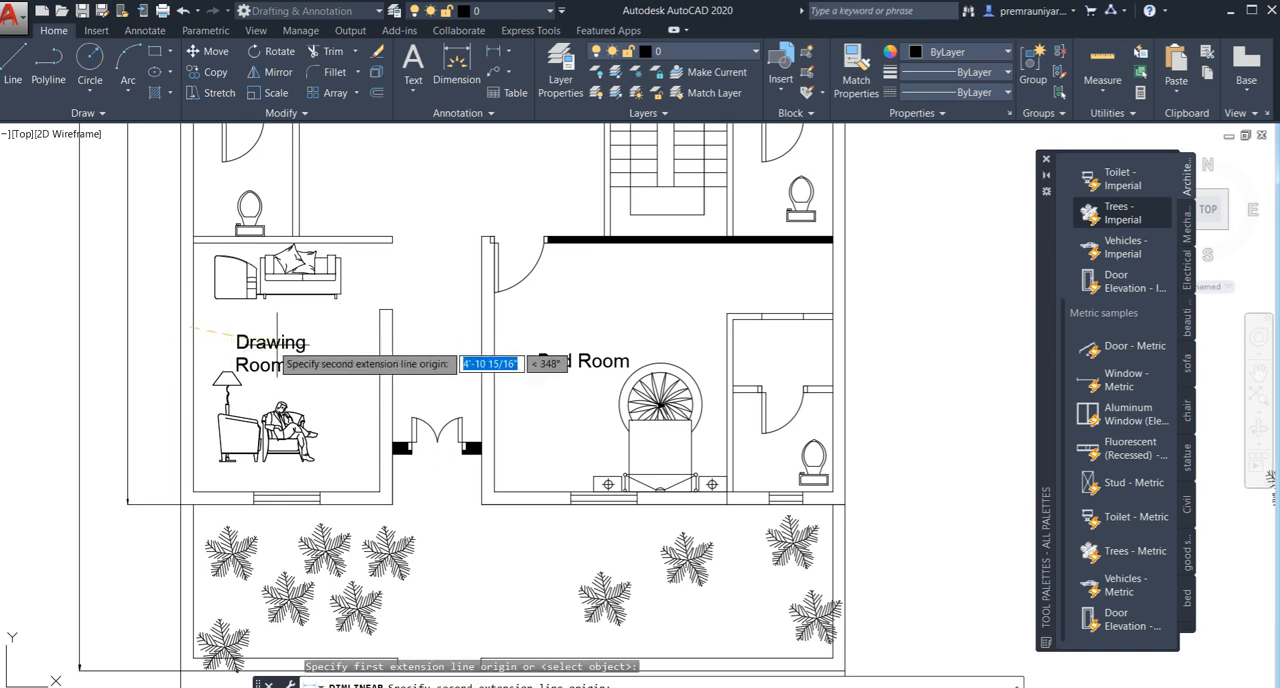
left_click(379, 326)
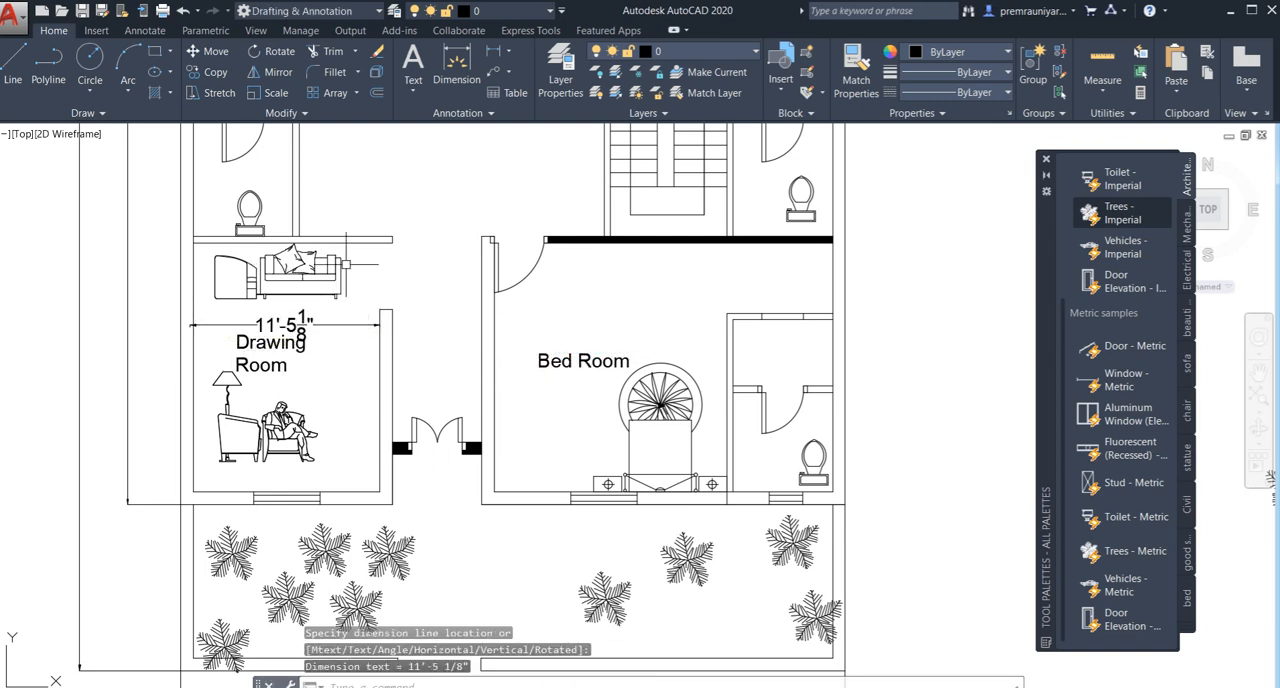
key("Return")
left_click(362, 241)
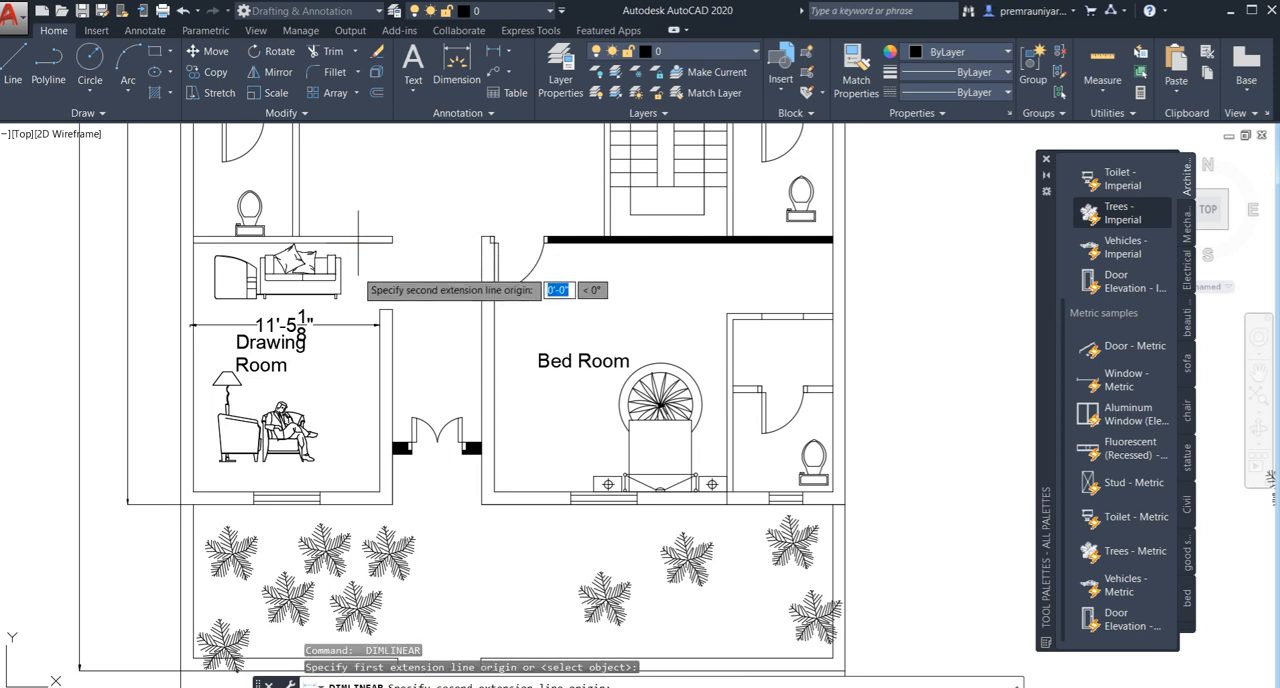
left_click(358, 470)
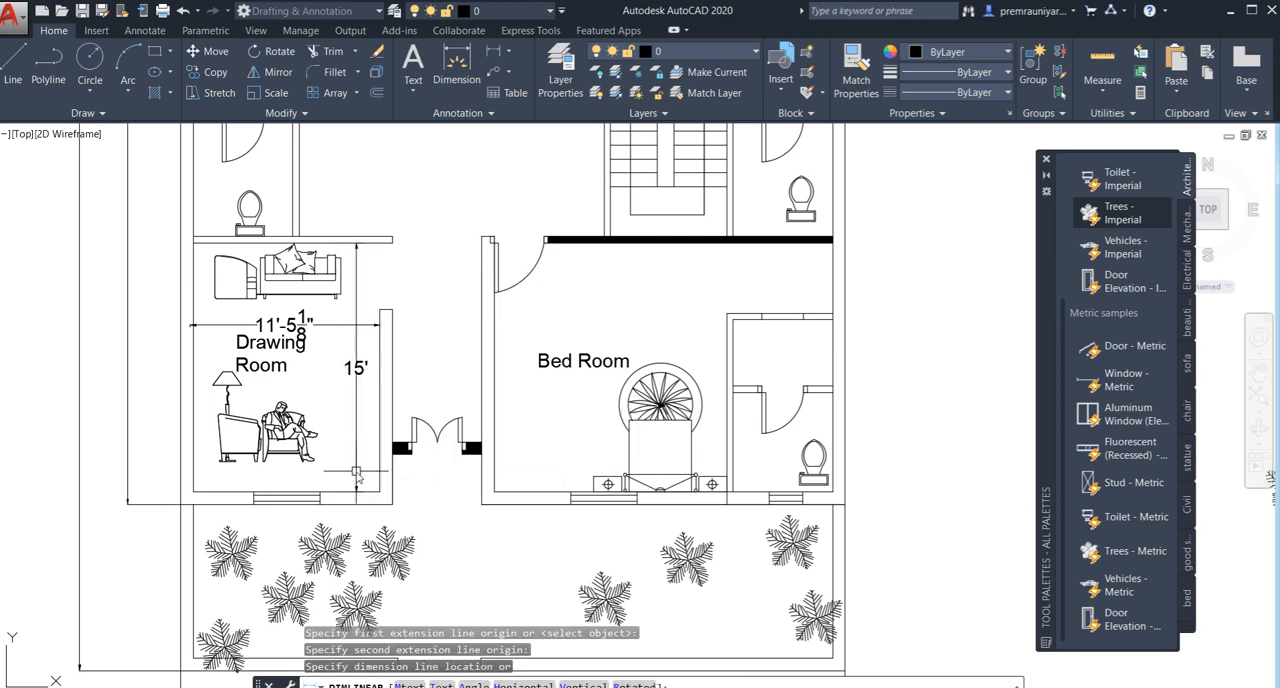
left_click(358, 476)
- Start a solid hatch and pick its internal point inside the outer west wall beside the northwest bedroom
scroll(440, 390, "down", 6)
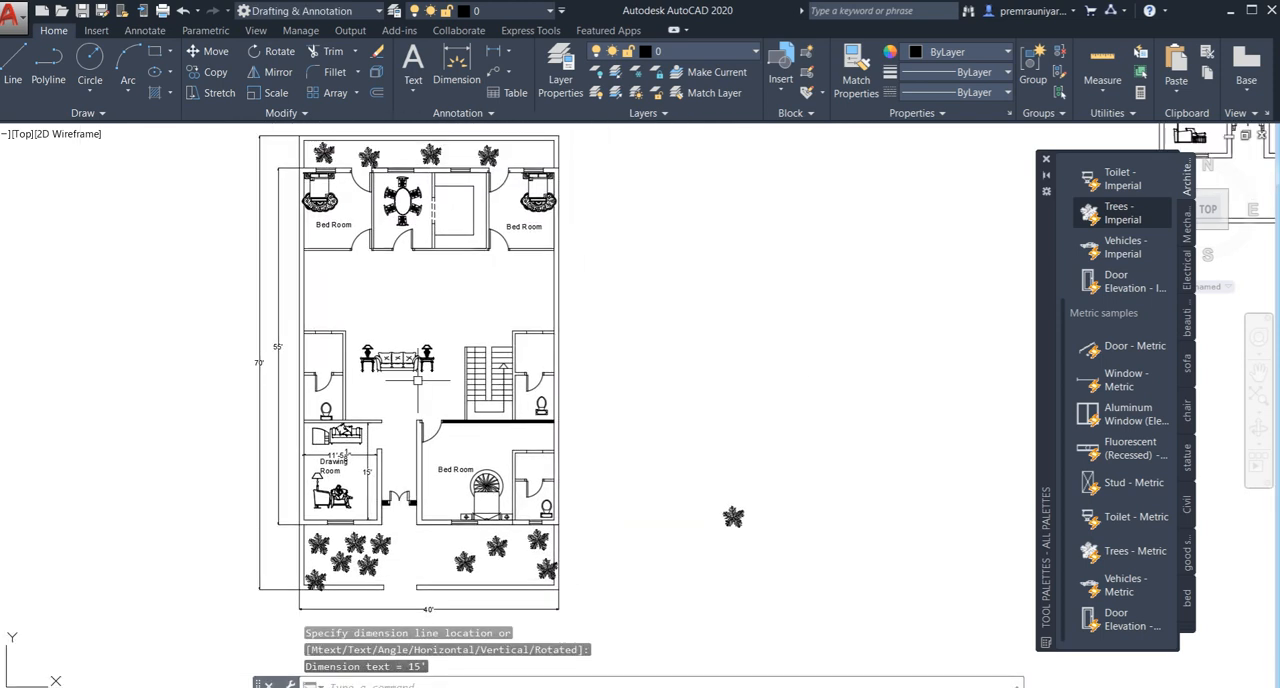
middle_click_drag(435, 330, 495, 349)
scroll(430, 290, "up", 2)
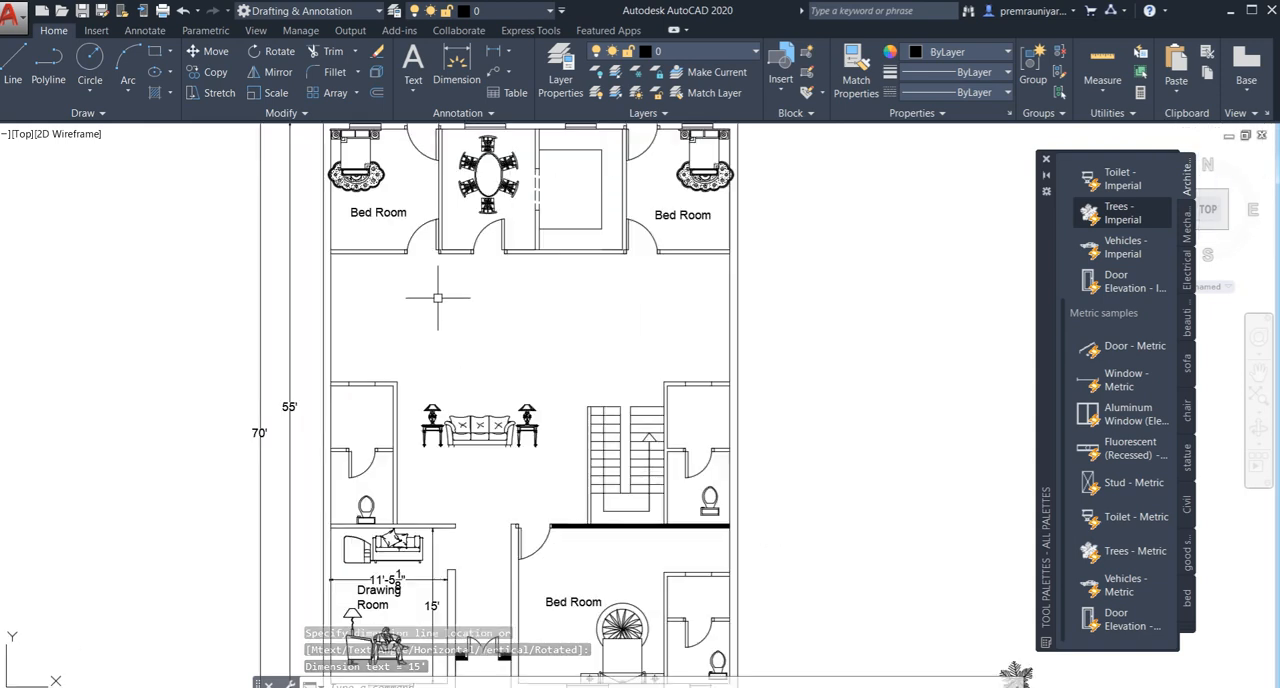
scroll(460, 298, "down", 2)
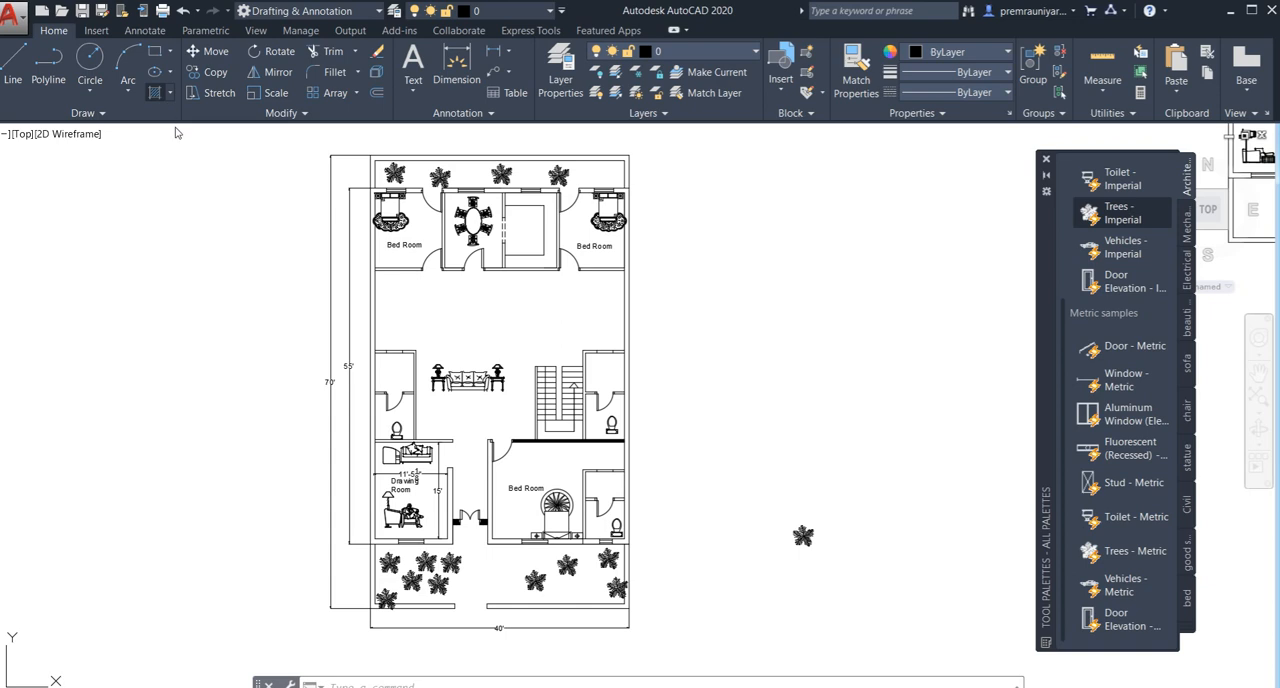
left_click(154, 92)
scroll(342, 243, "up", 4)
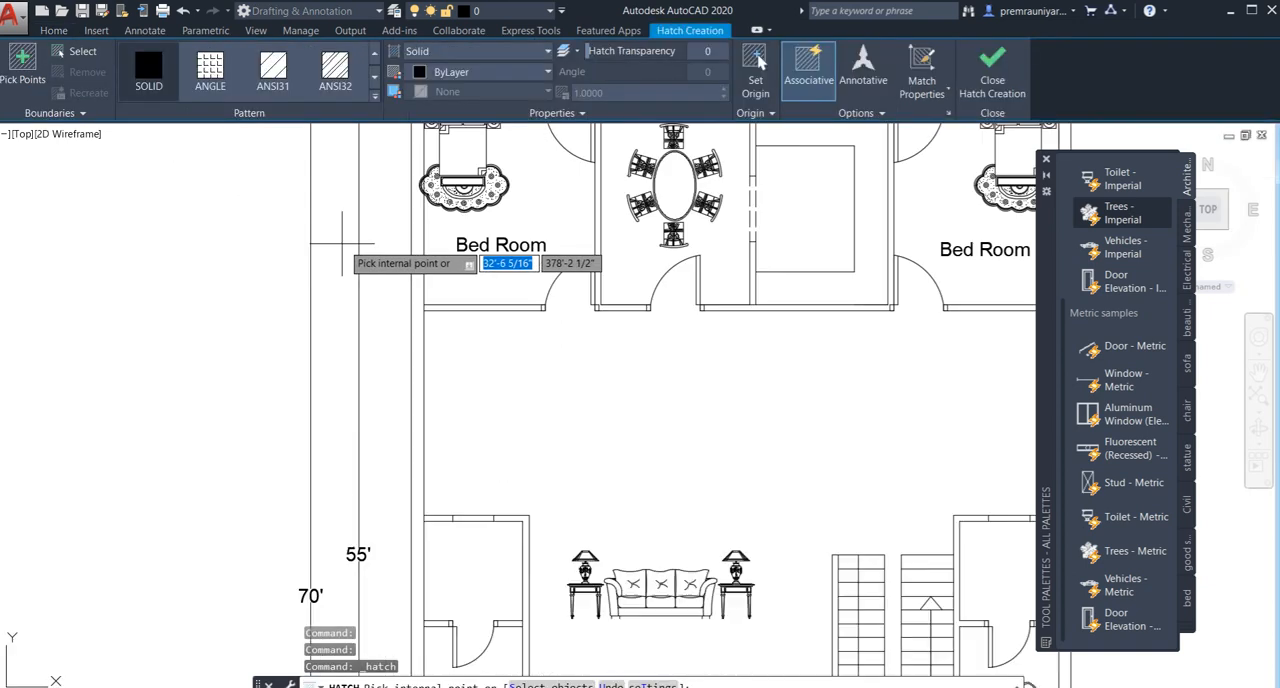
left_click(415, 243)
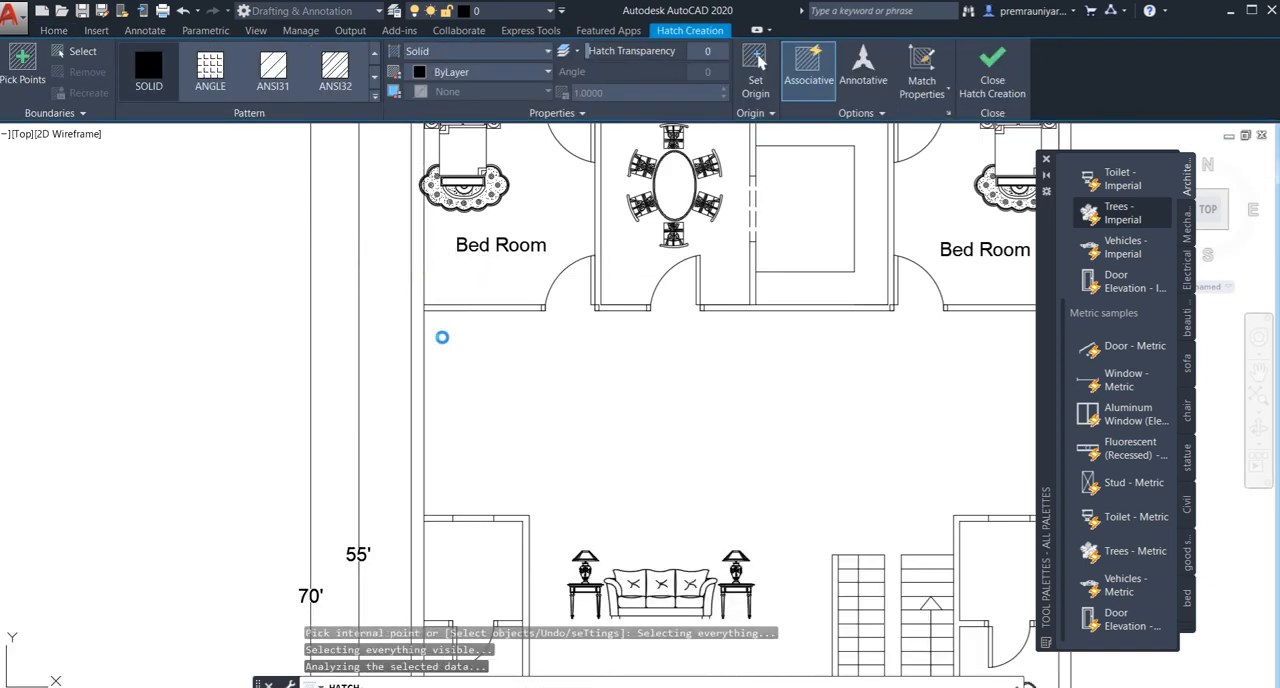
- Close the tool palettes to clear the drawing area around the floor plan
scroll(479, 350, "down", 5)
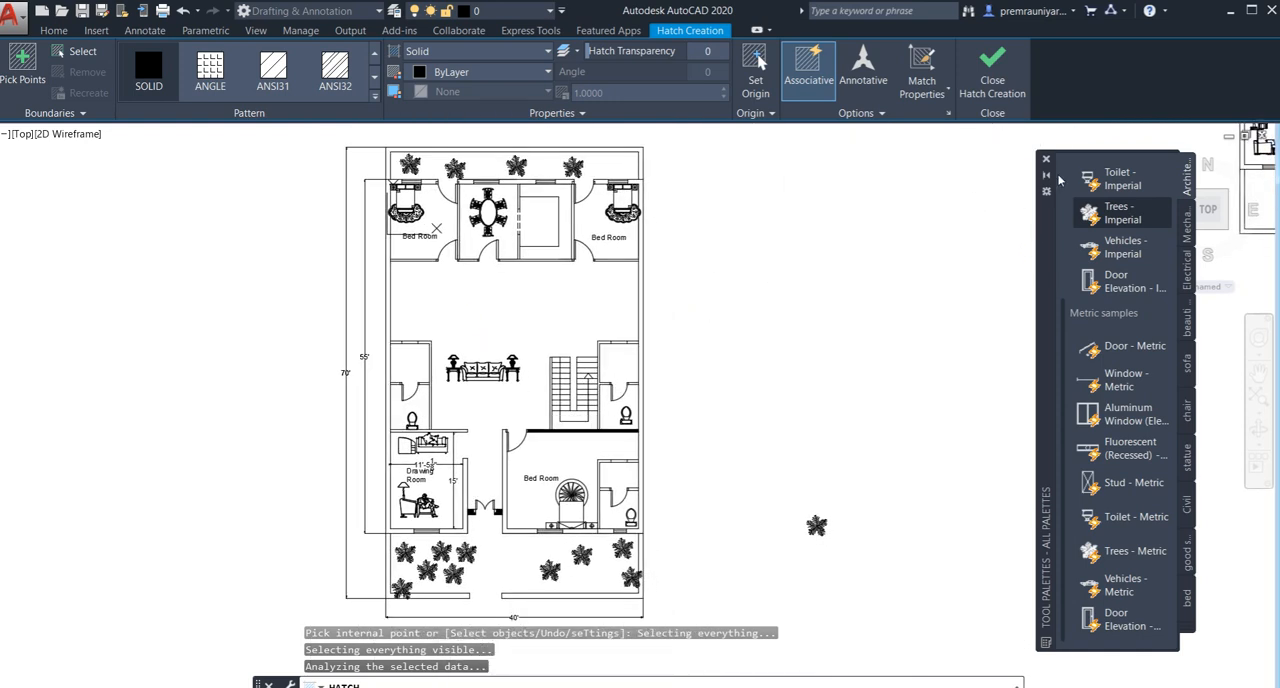
left_click(1047, 162)
scroll(770, 262, "down", 2)
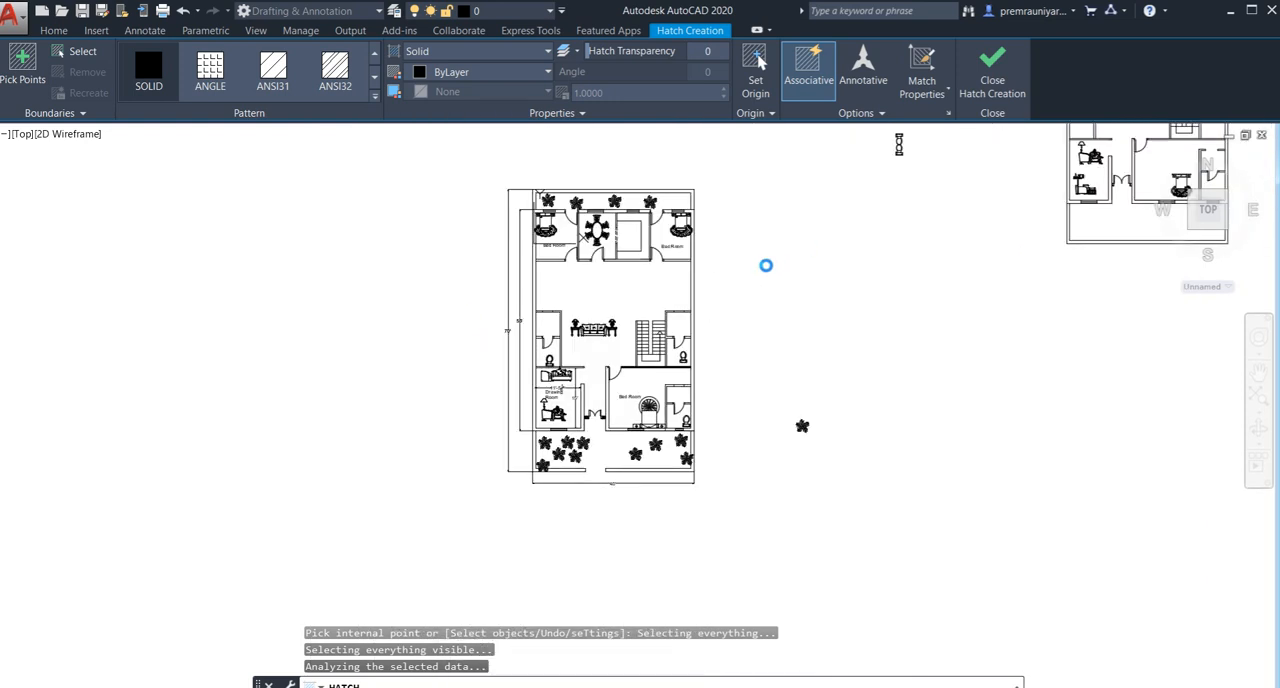
scroll(689, 306, "up", 2)
middle_click_drag(694, 340, 729, 381)
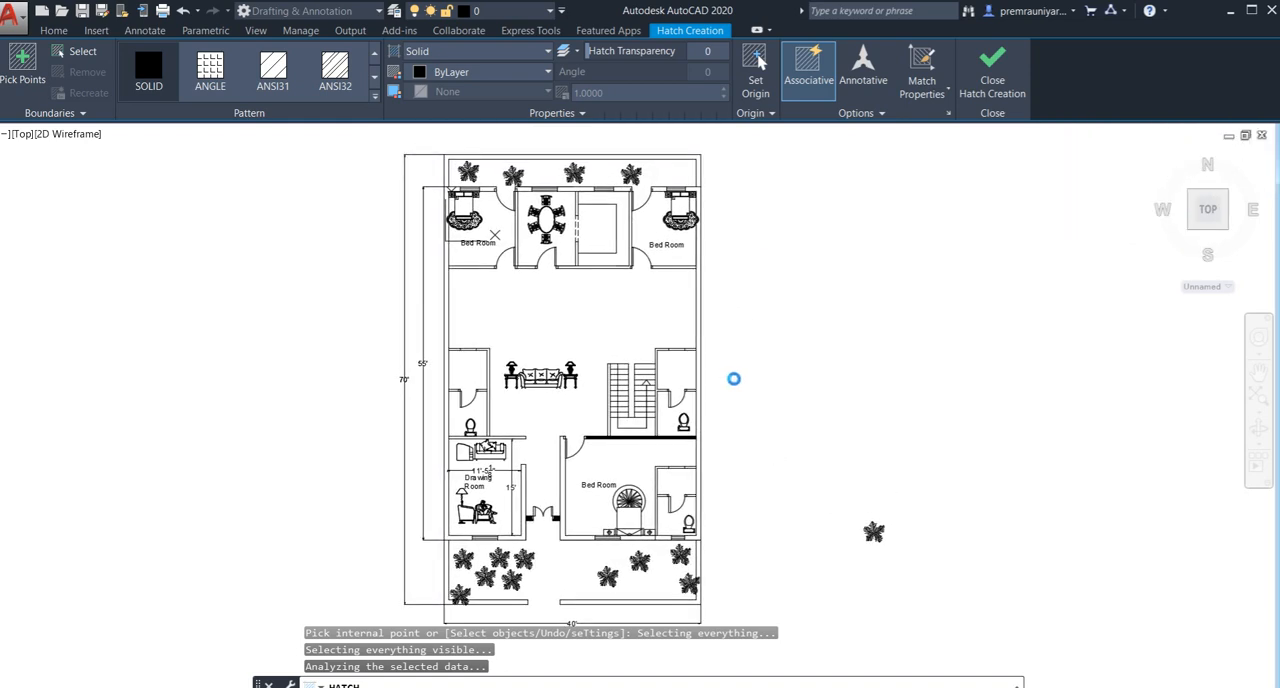